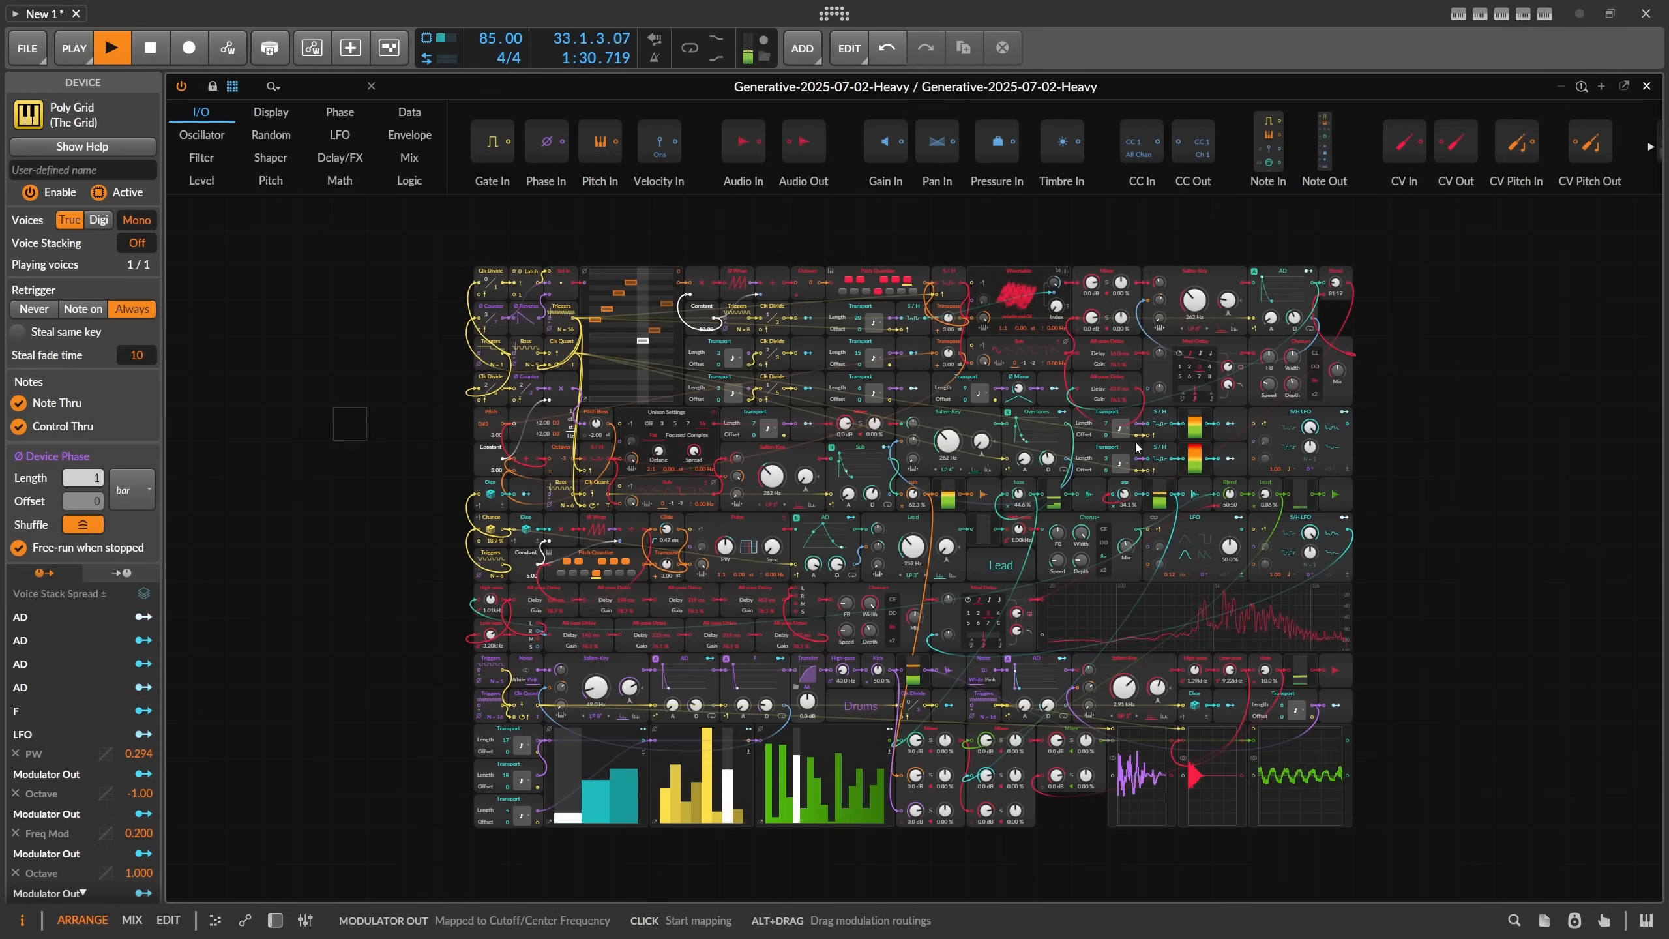
Examine the Generative-2025-07-02-Heavy patch by selecting all its modules, clearing the selection, and inspecting the Lead filter.
{"action": "left_click_drag", "start_coordinate": [1401, 440], "coordinate": [1370, 431]}
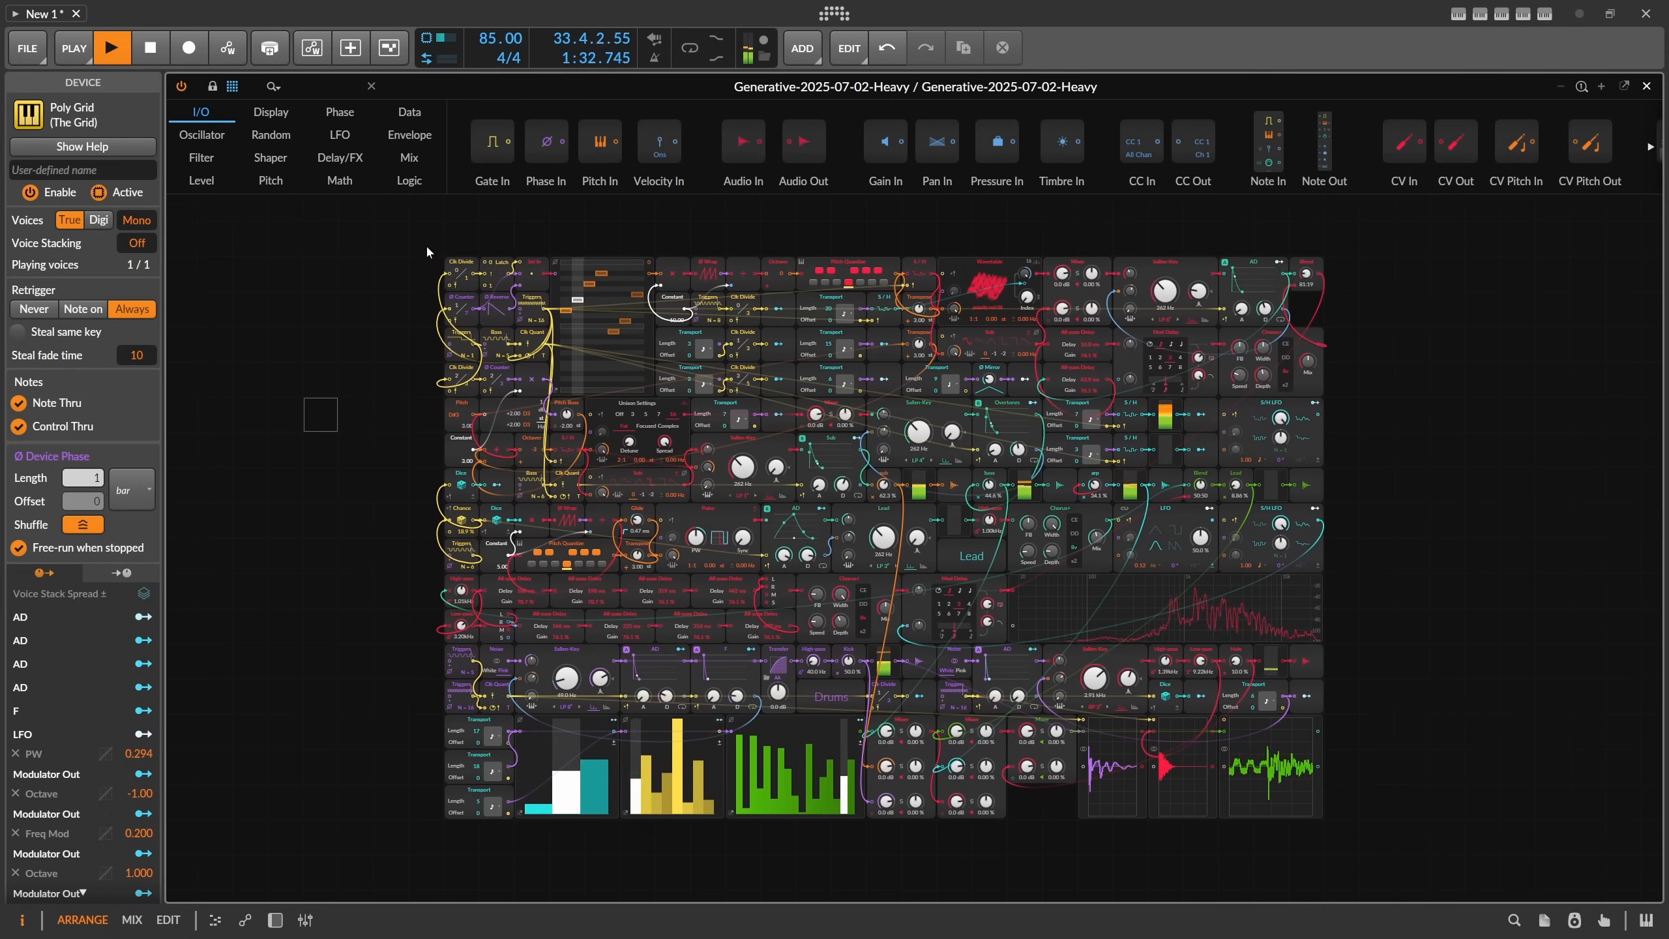
{"action": "left_click_drag", "start_coordinate": [427, 251], "coordinate": [1444, 813]}
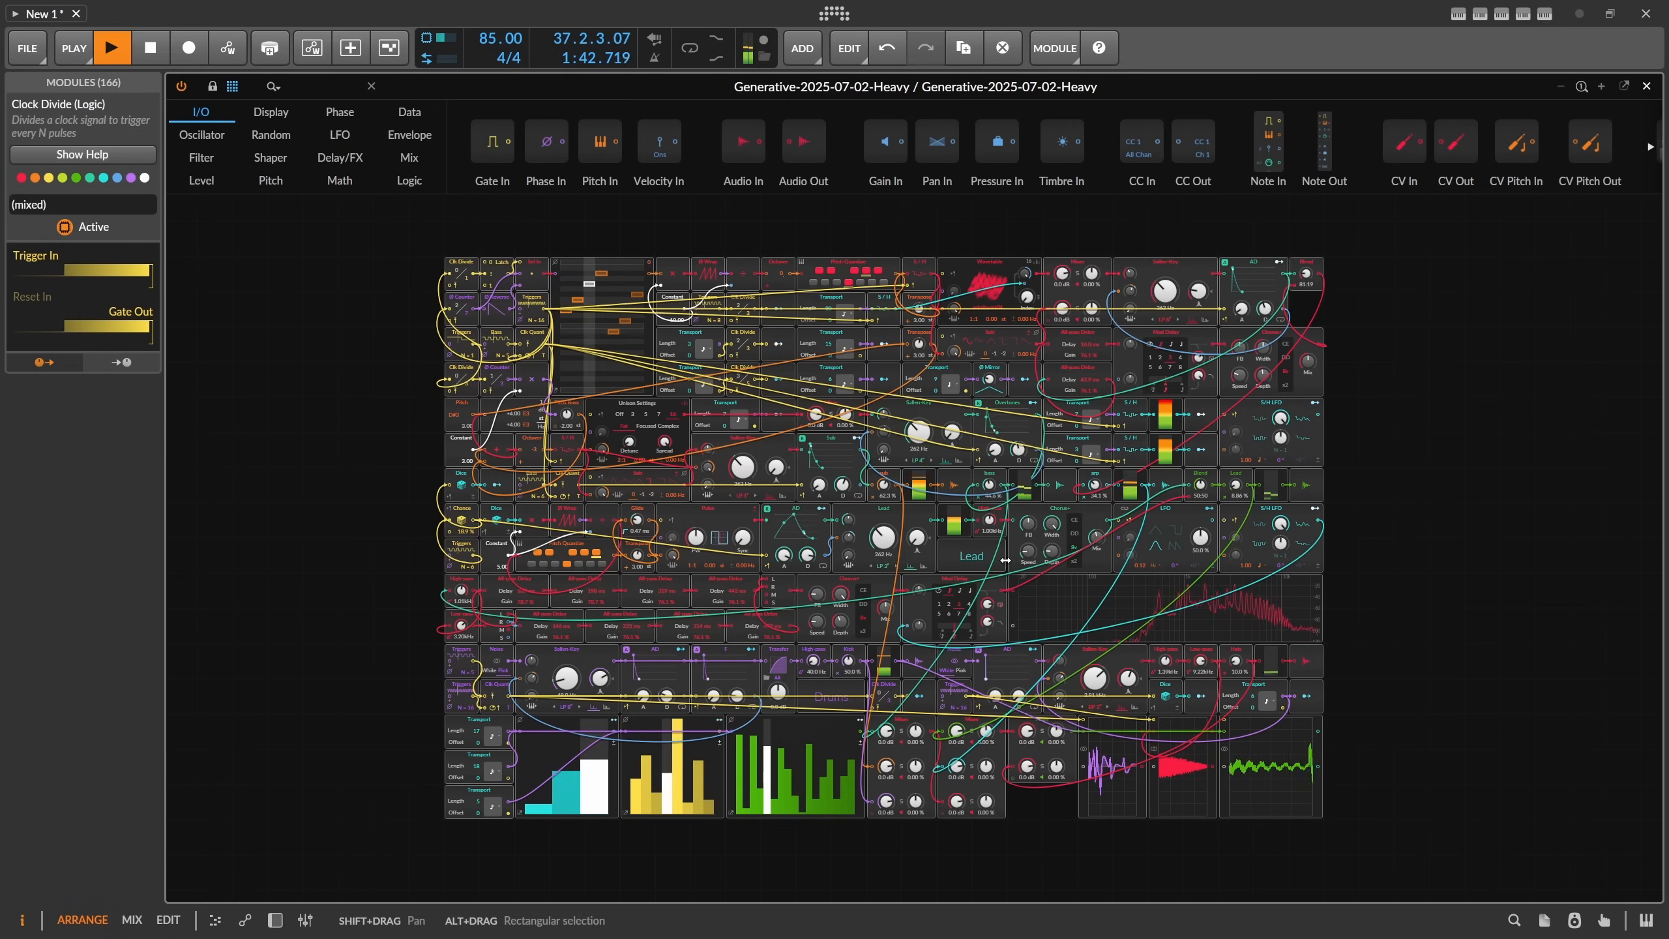
{"action": "left_click", "coordinate": [1362, 610]}
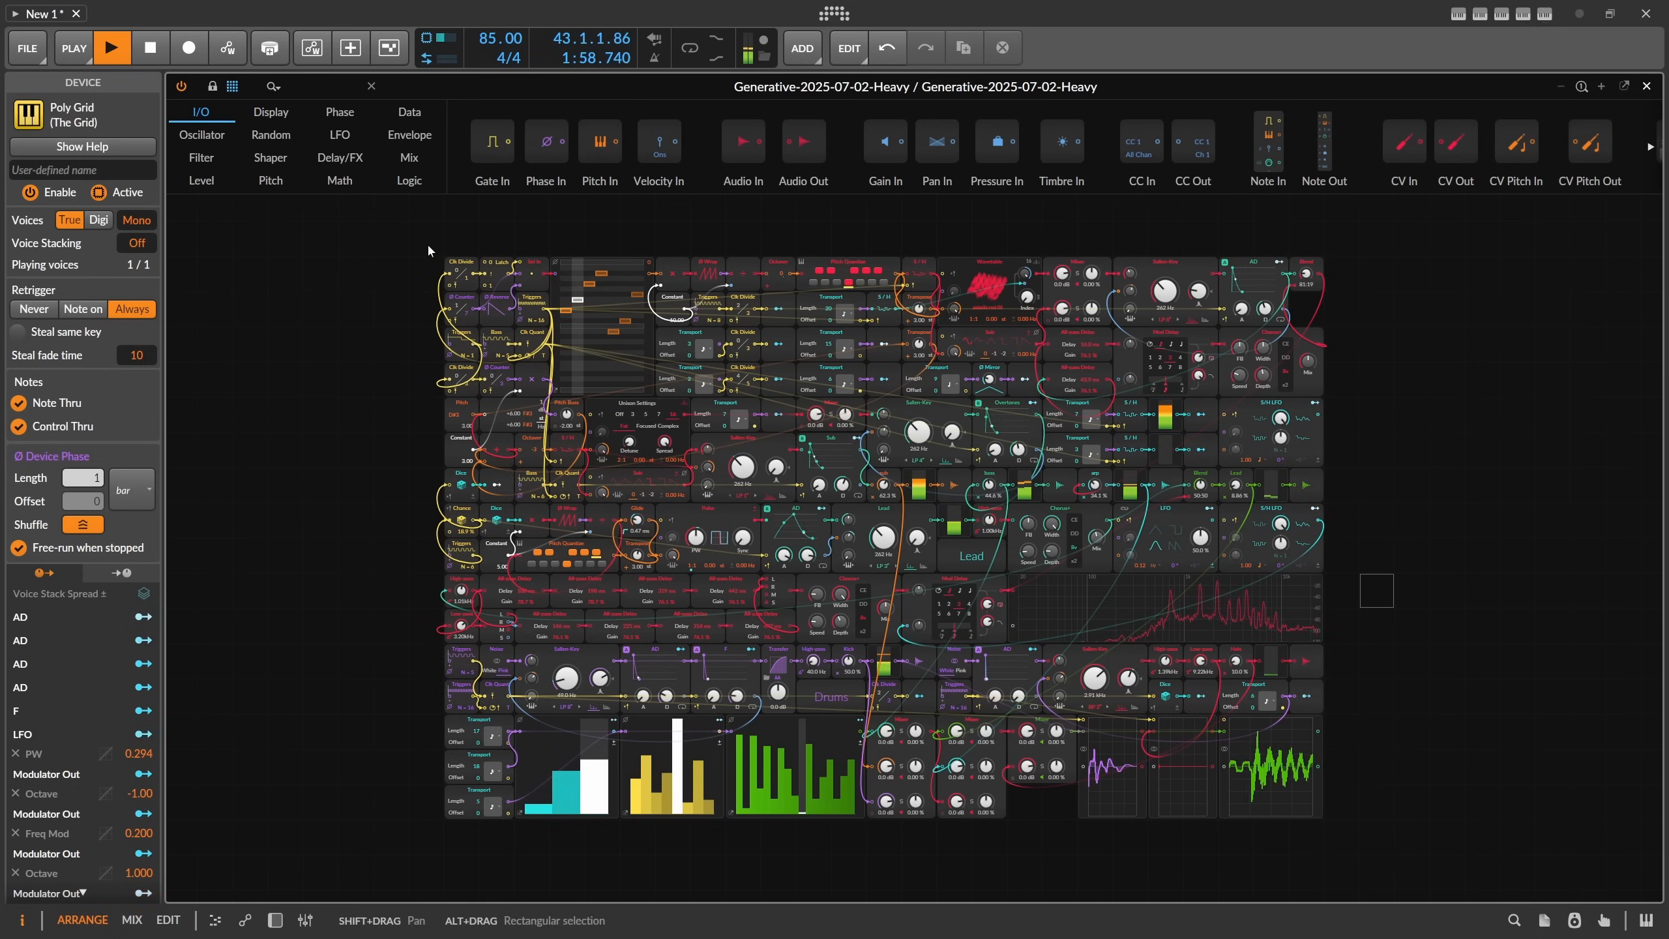
{"action": "left_click_drag", "start_coordinate": [427, 245], "coordinate": [1369, 818]}
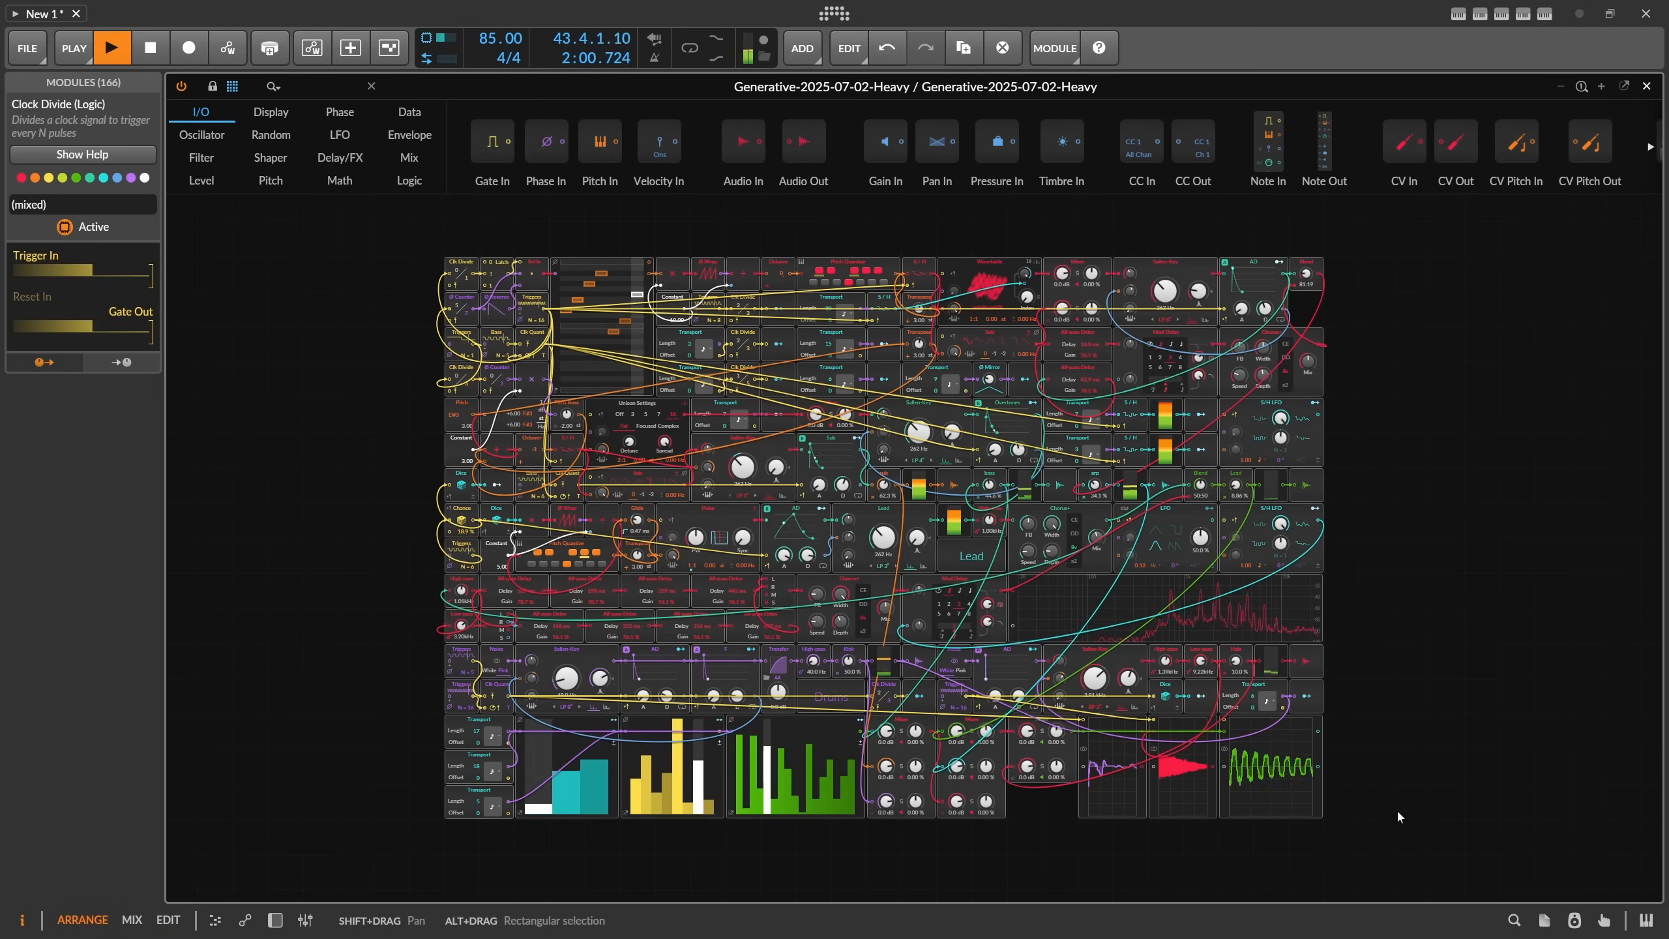
{"action": "left_click", "coordinate": [1390, 809]}
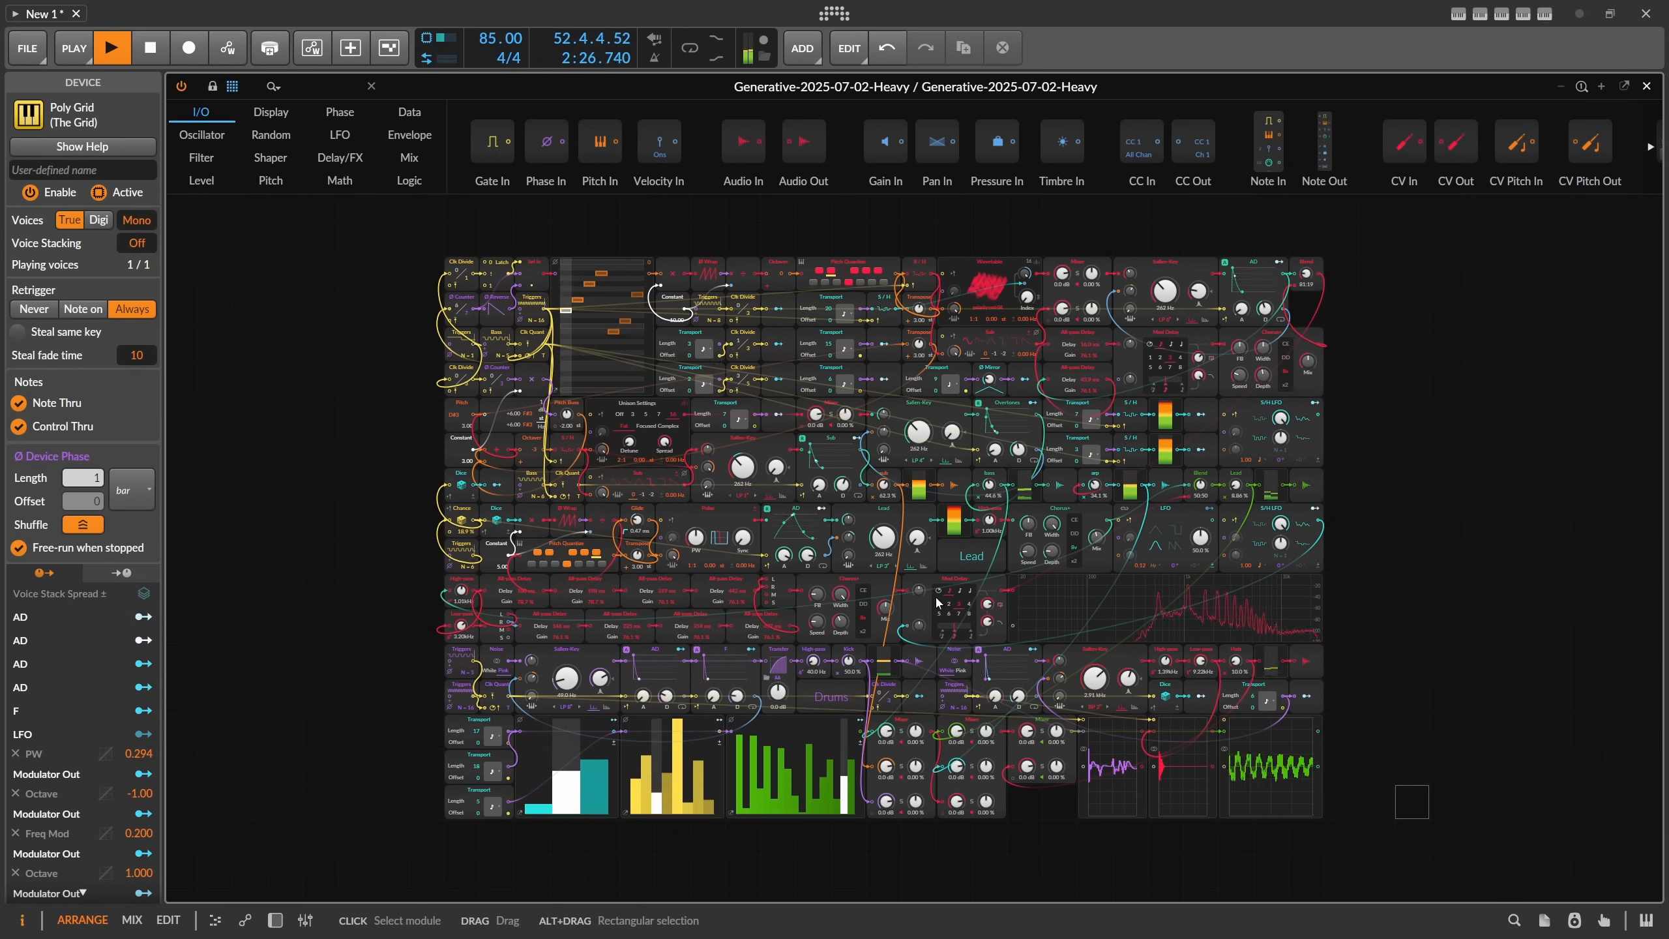
{"action": "left_click", "coordinate": [910, 511]}
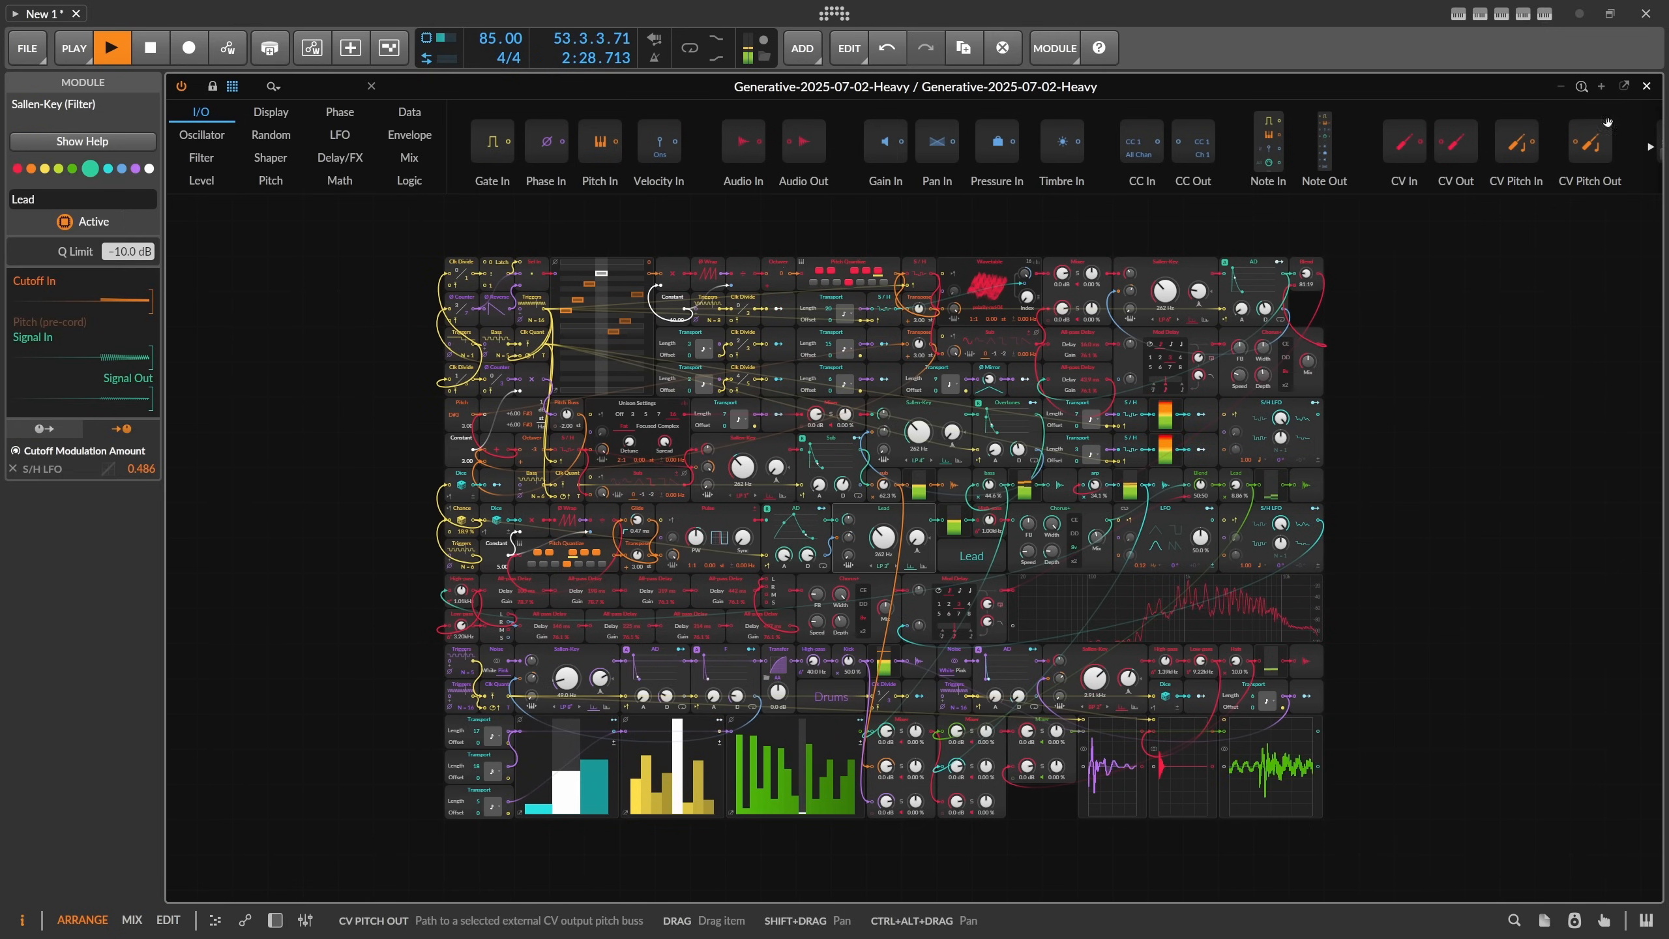
Close the patch editor and delete the Generative-2025-07-02-Heavy device from the instrument track.
{"action": "left_click", "coordinate": [1646, 86]}
{"action": "left_click", "coordinate": [226, 125]}
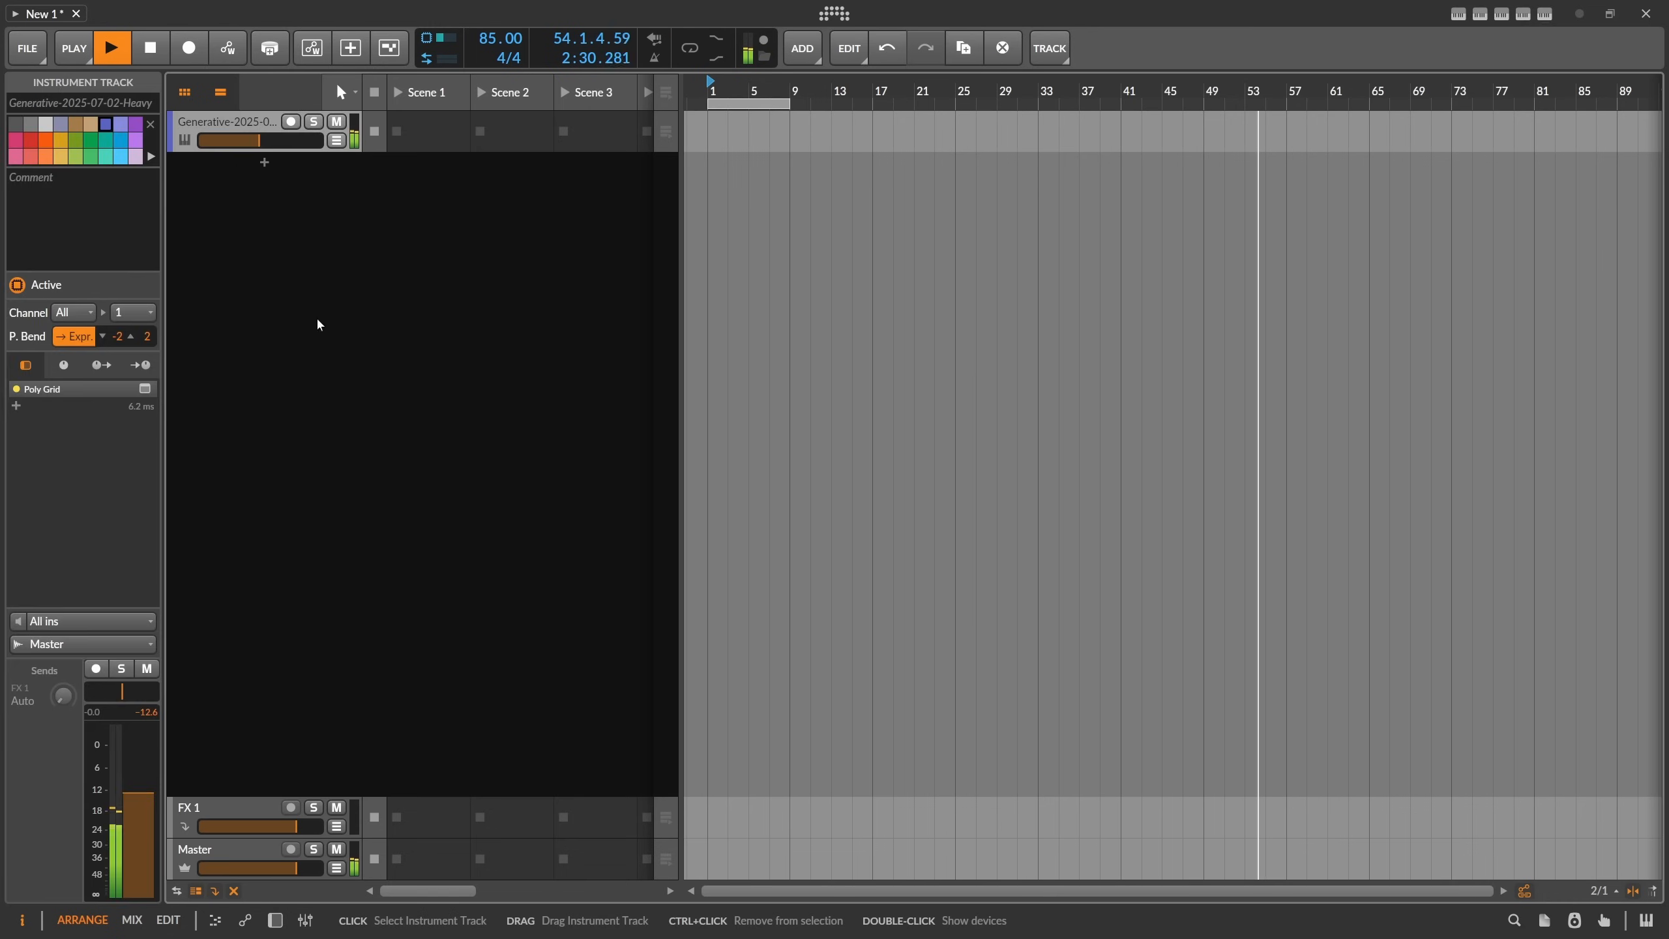
{"action": "double_click", "coordinate": [226, 126]}
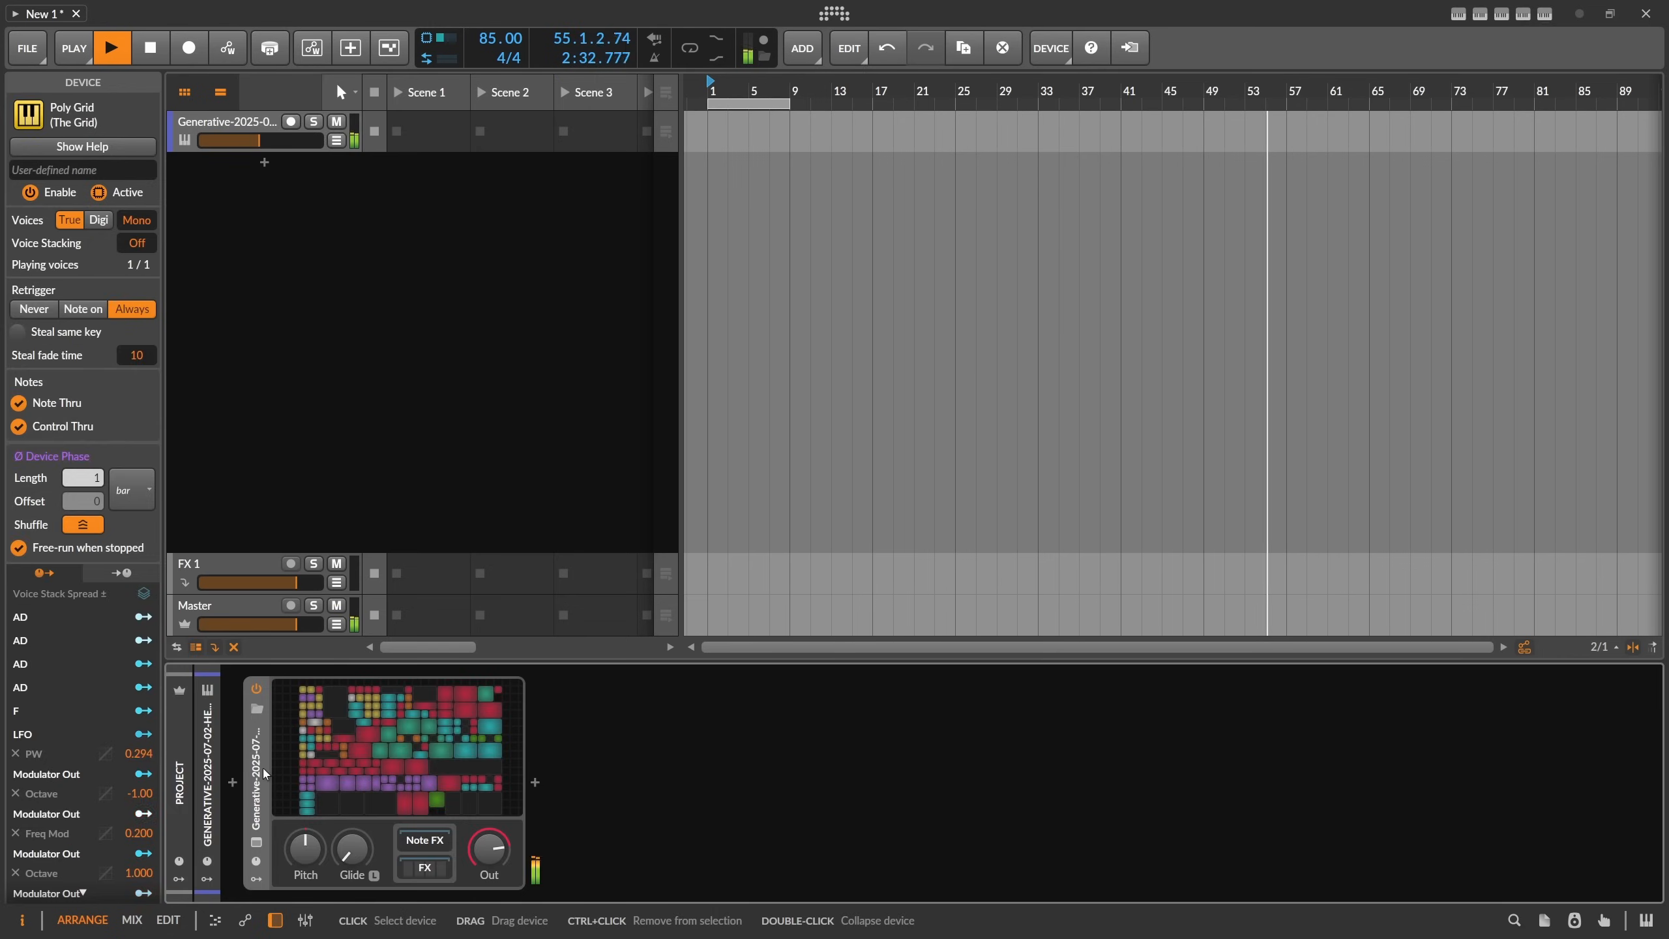
{"action": "key", "text": "Delete"}
Set the project tempo to 125 BPM.
{"action": "double_click", "coordinate": [503, 38]}
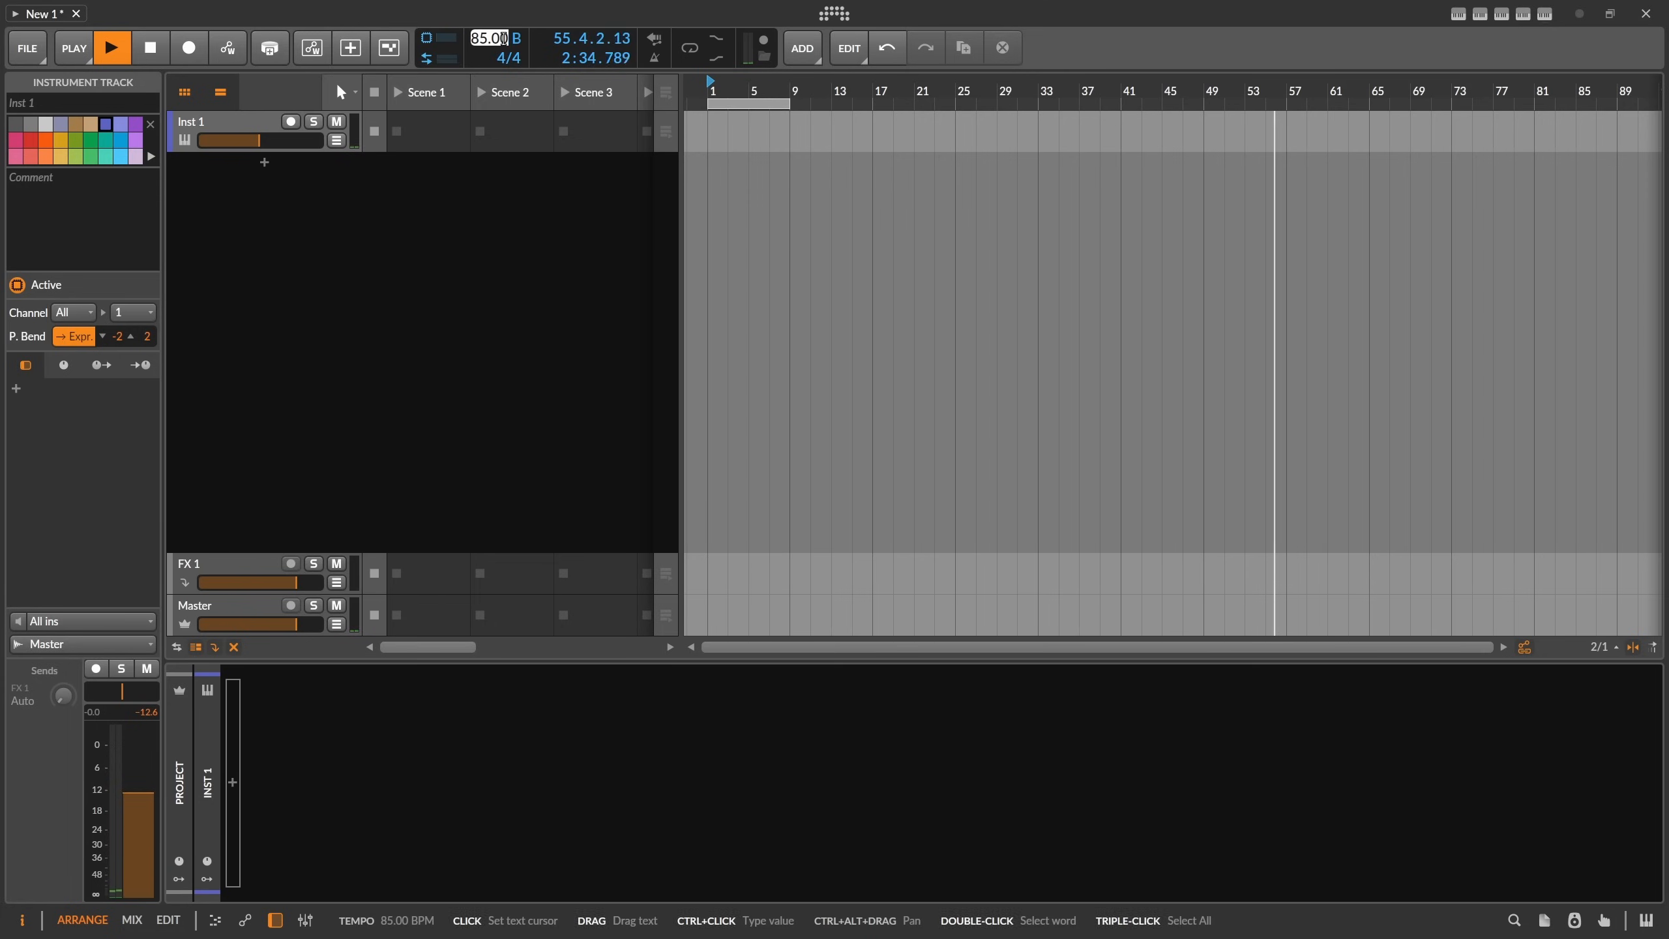
{"action": "type", "text": "125"}
{"action": "key", "text": "Return"}
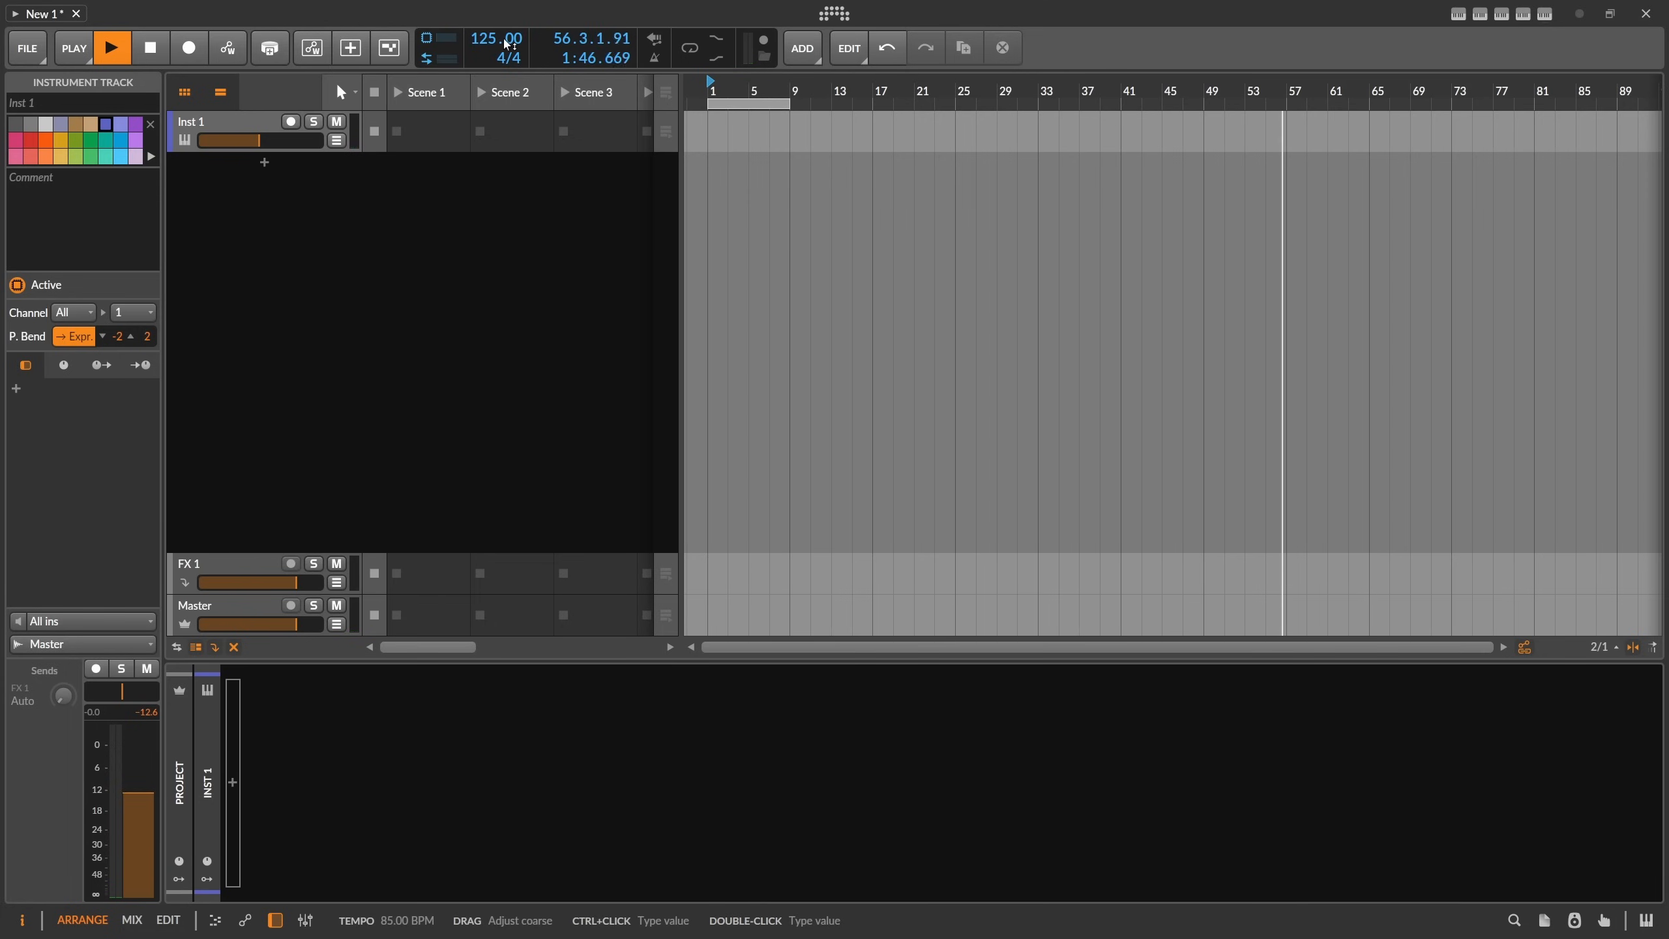
Insert the Generative-2025-07-06-Partytime preset on the empty instrument track and open its patch.
{"action": "left_click", "coordinate": [233, 784]}
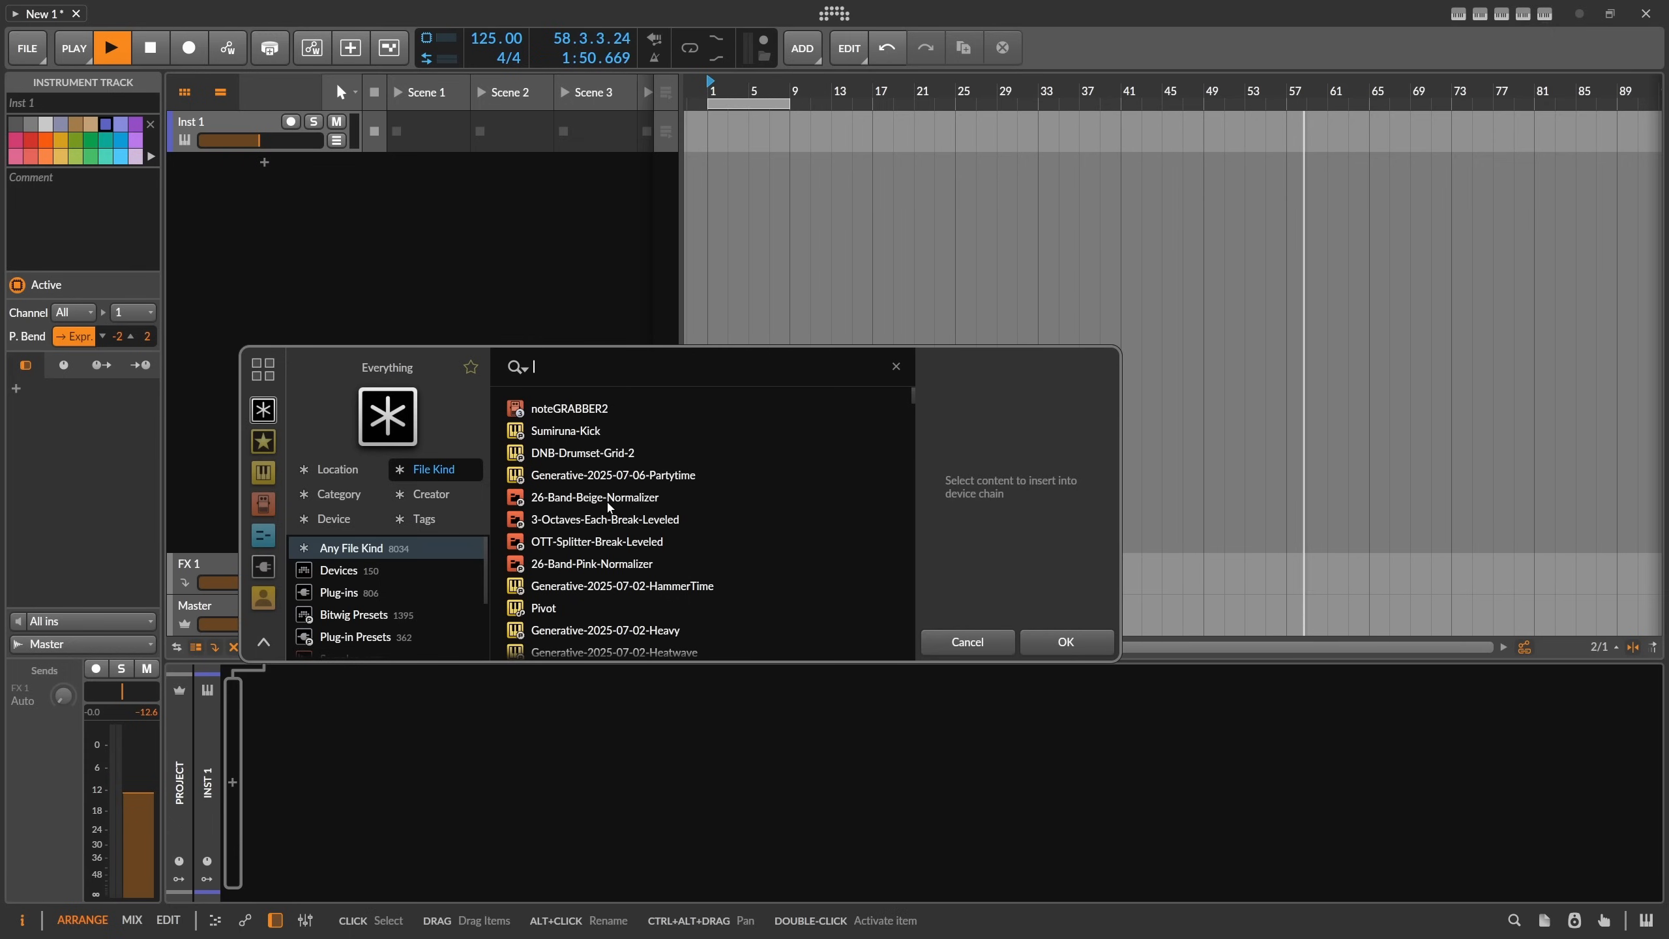
{"action": "type", "text": "gene"}
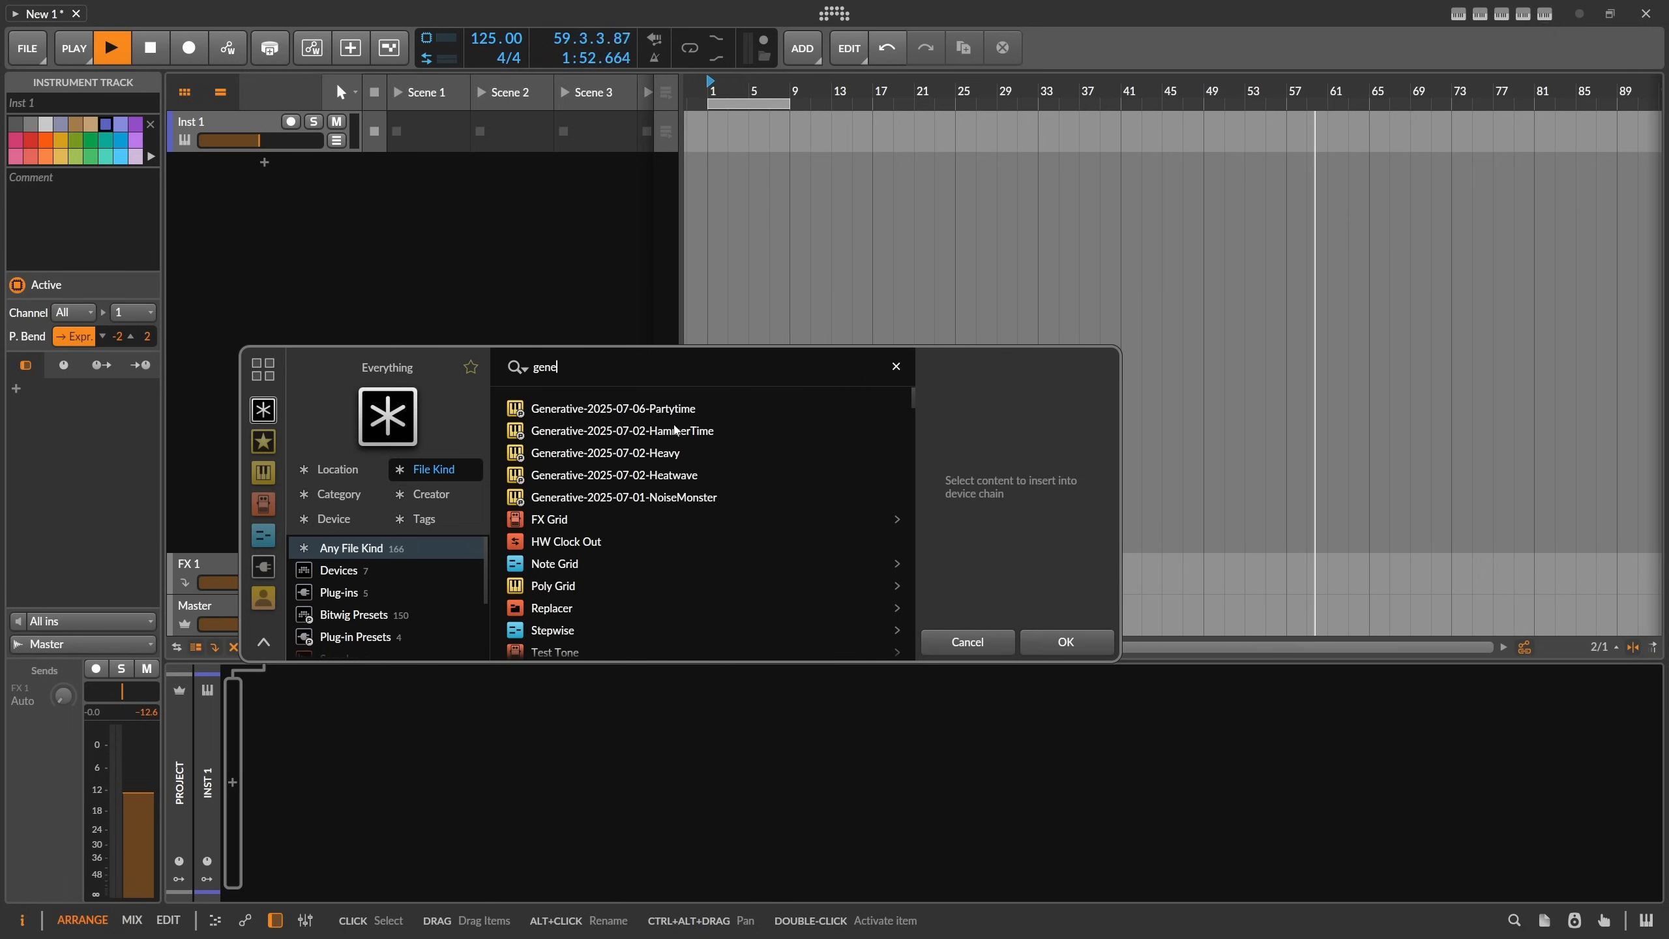
{"action": "key", "text": "Down"}
{"action": "key", "text": "Return"}
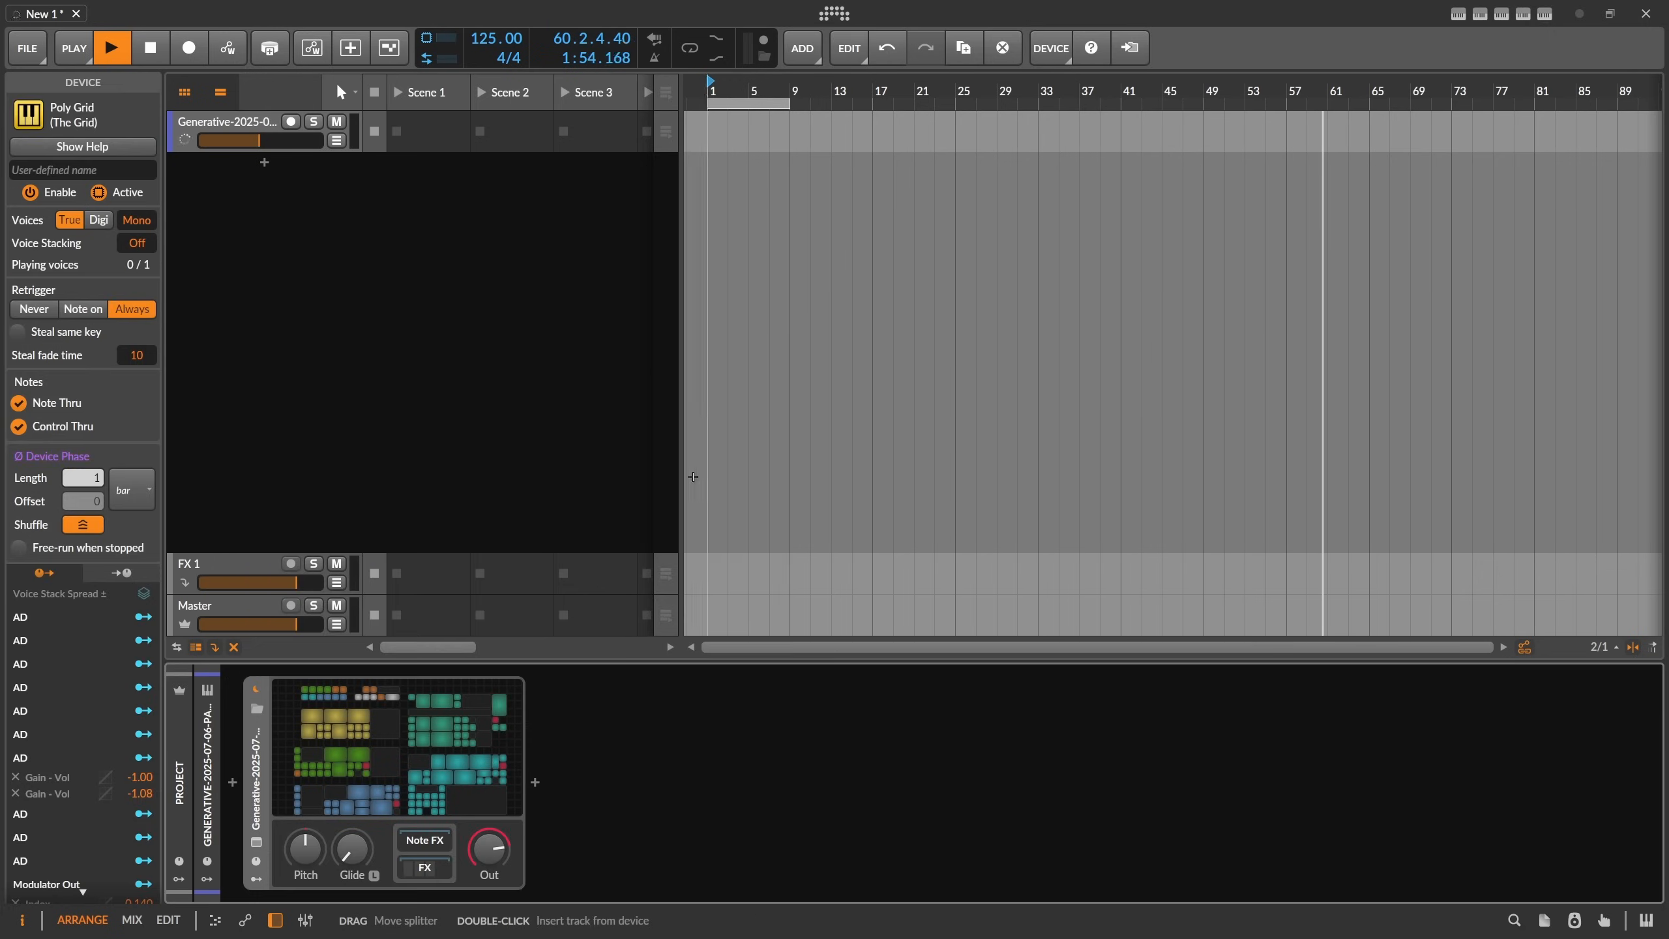
{"action": "left_click", "coordinate": [451, 781]}
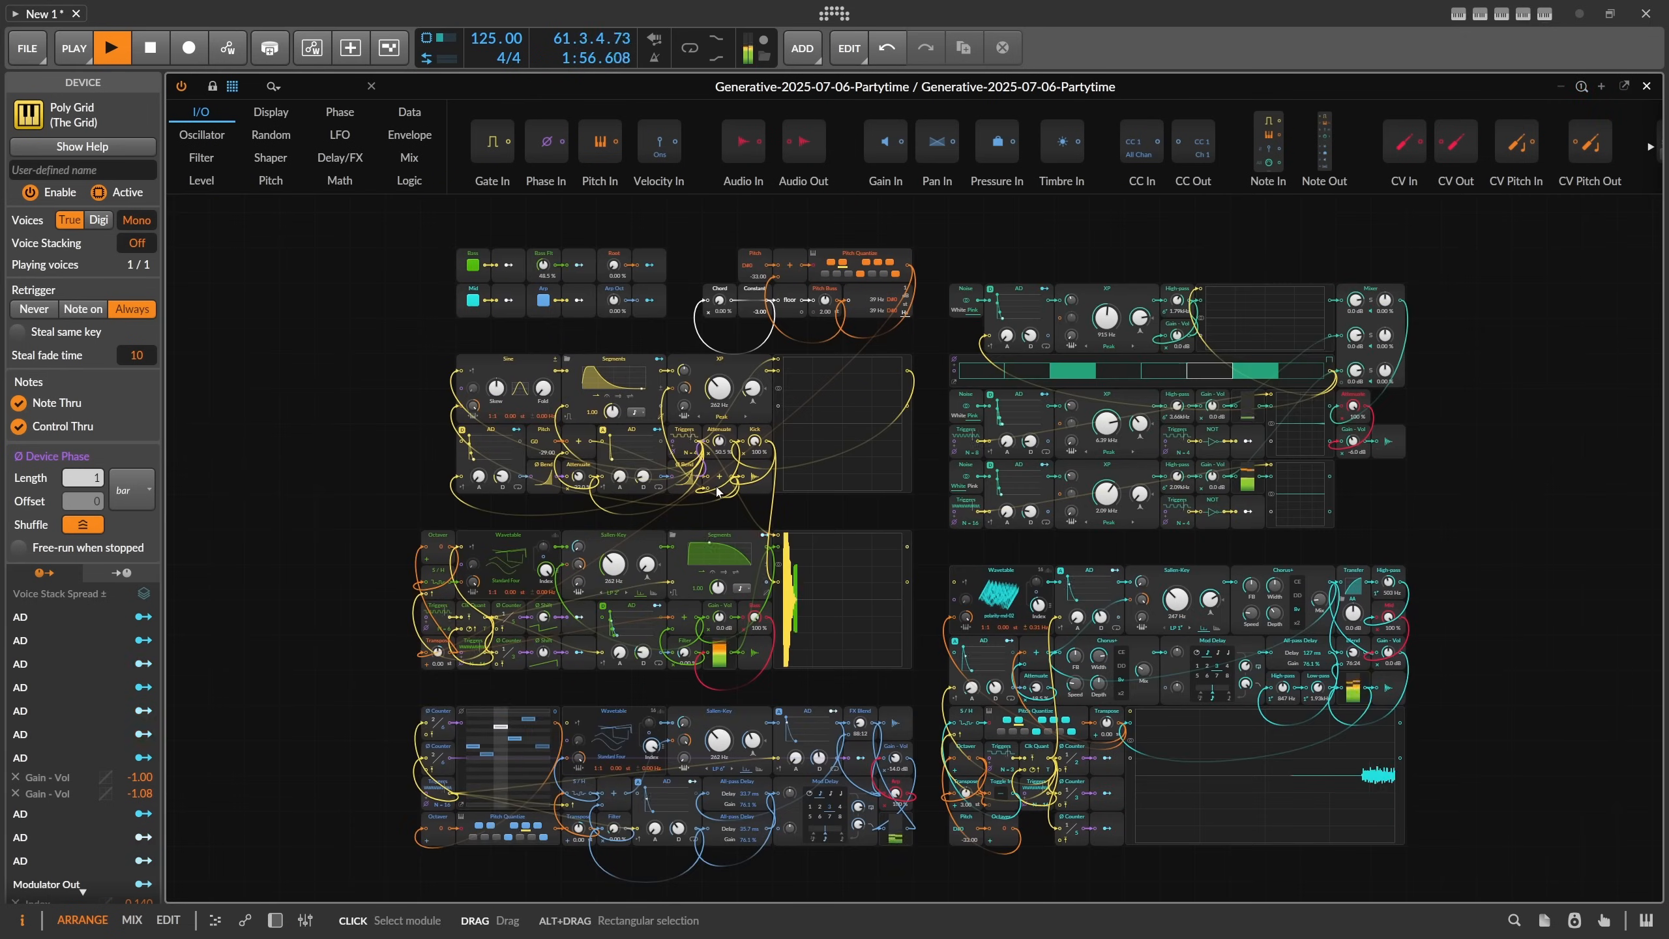
Examine the Partytime patch by selecting its yellow, green, blue, teal and cyan module groups in turn, undoing any accidental move.
{"action": "left_click_drag", "start_coordinate": [731, 337], "coordinate": [708, 318]}
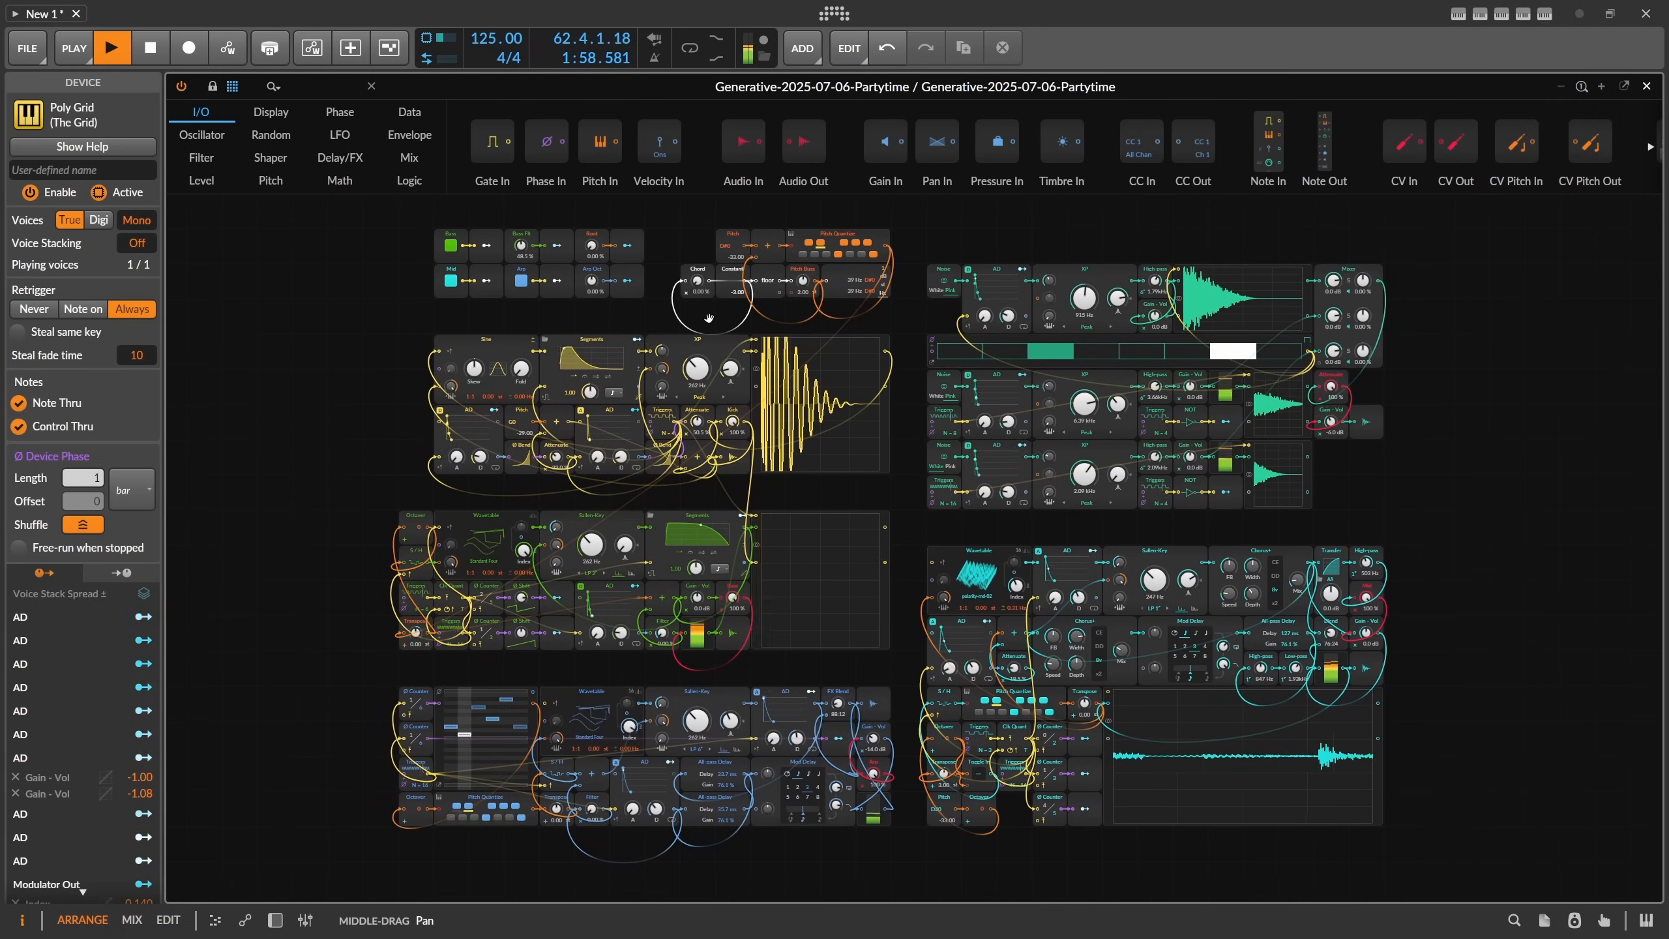
{"action": "left_click_drag", "start_coordinate": [393, 330], "coordinate": [928, 494]}
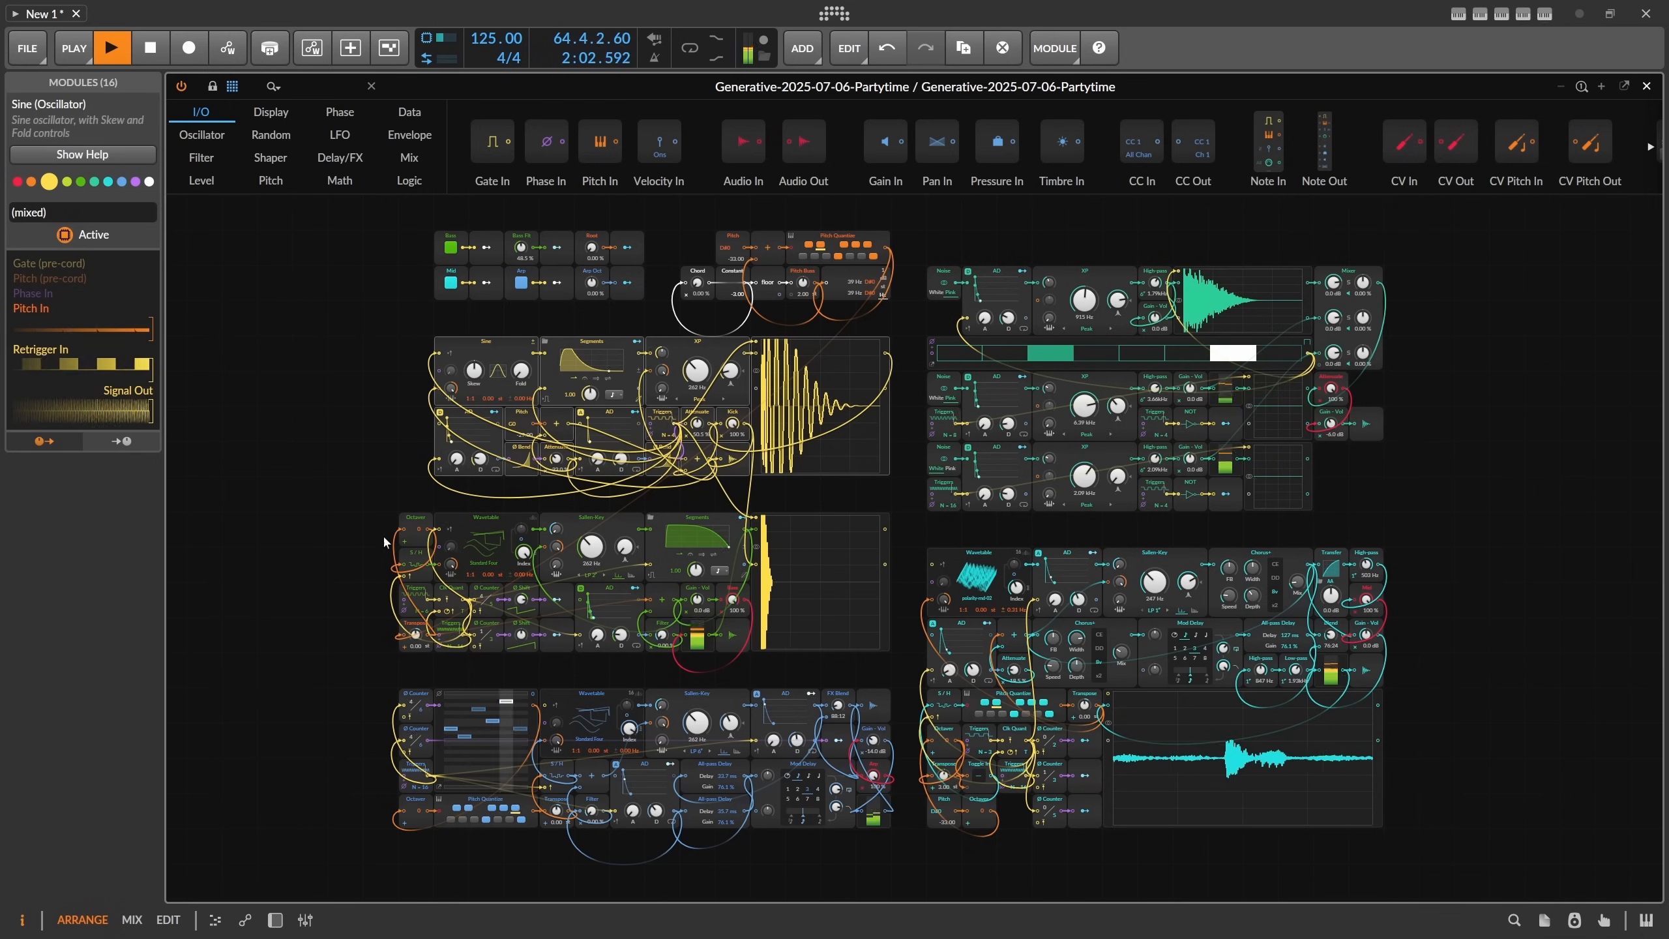
{"action": "left_click_drag", "start_coordinate": [384, 542], "coordinate": [894, 670]}
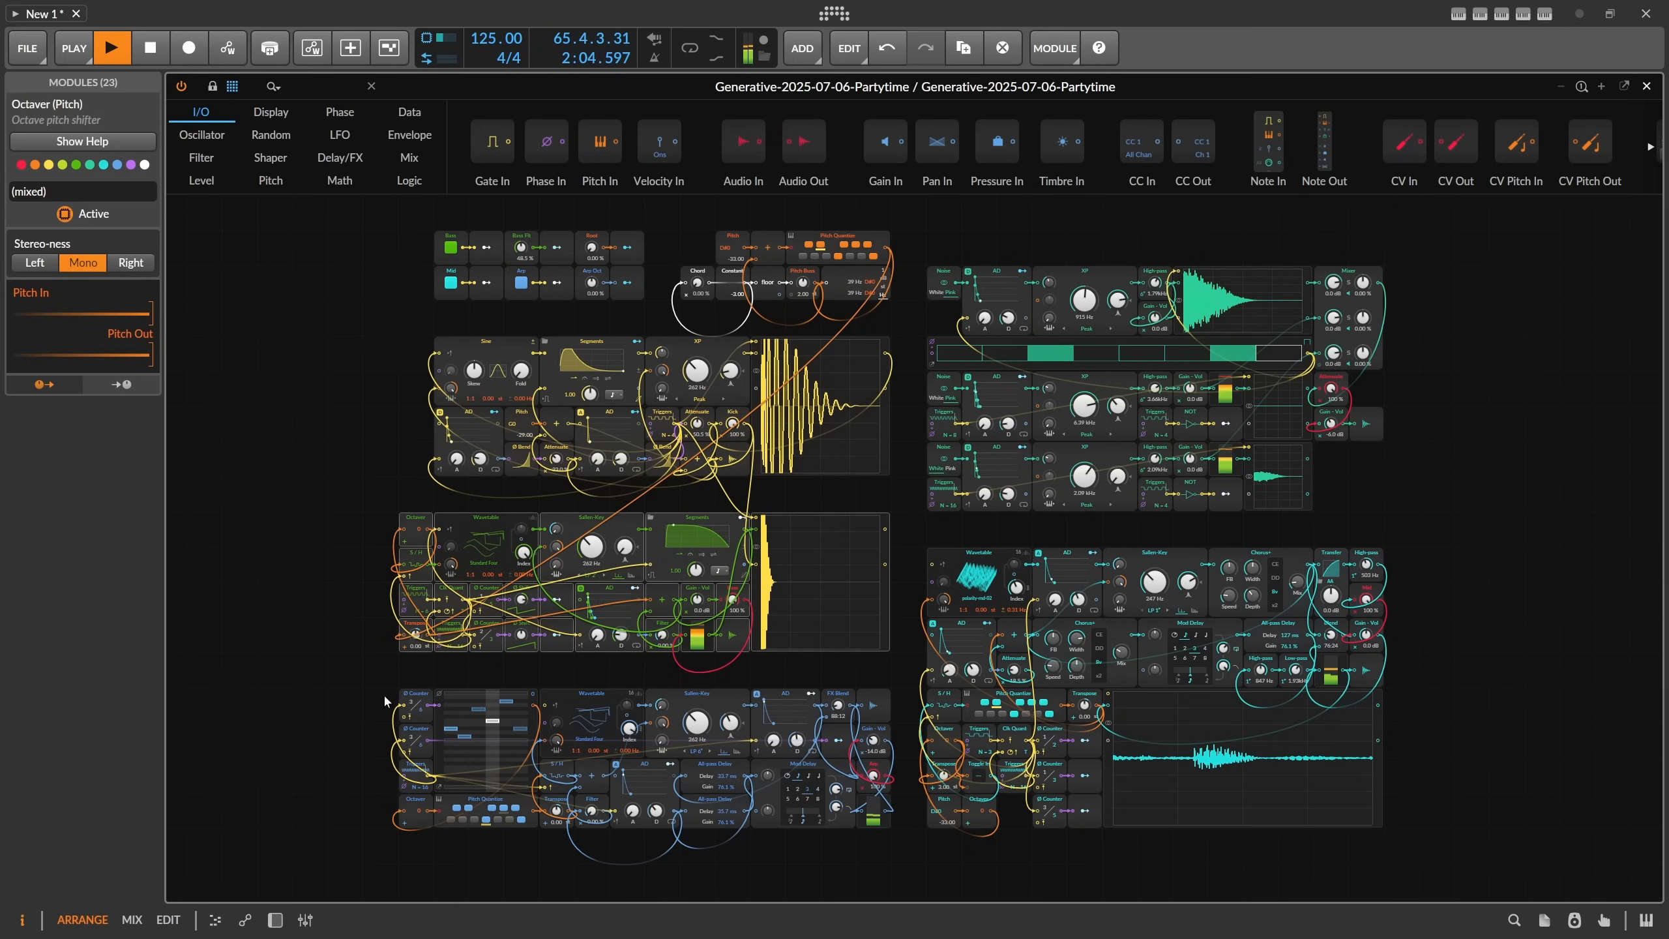
{"action": "left_click_drag", "start_coordinate": [381, 695], "coordinate": [890, 832]}
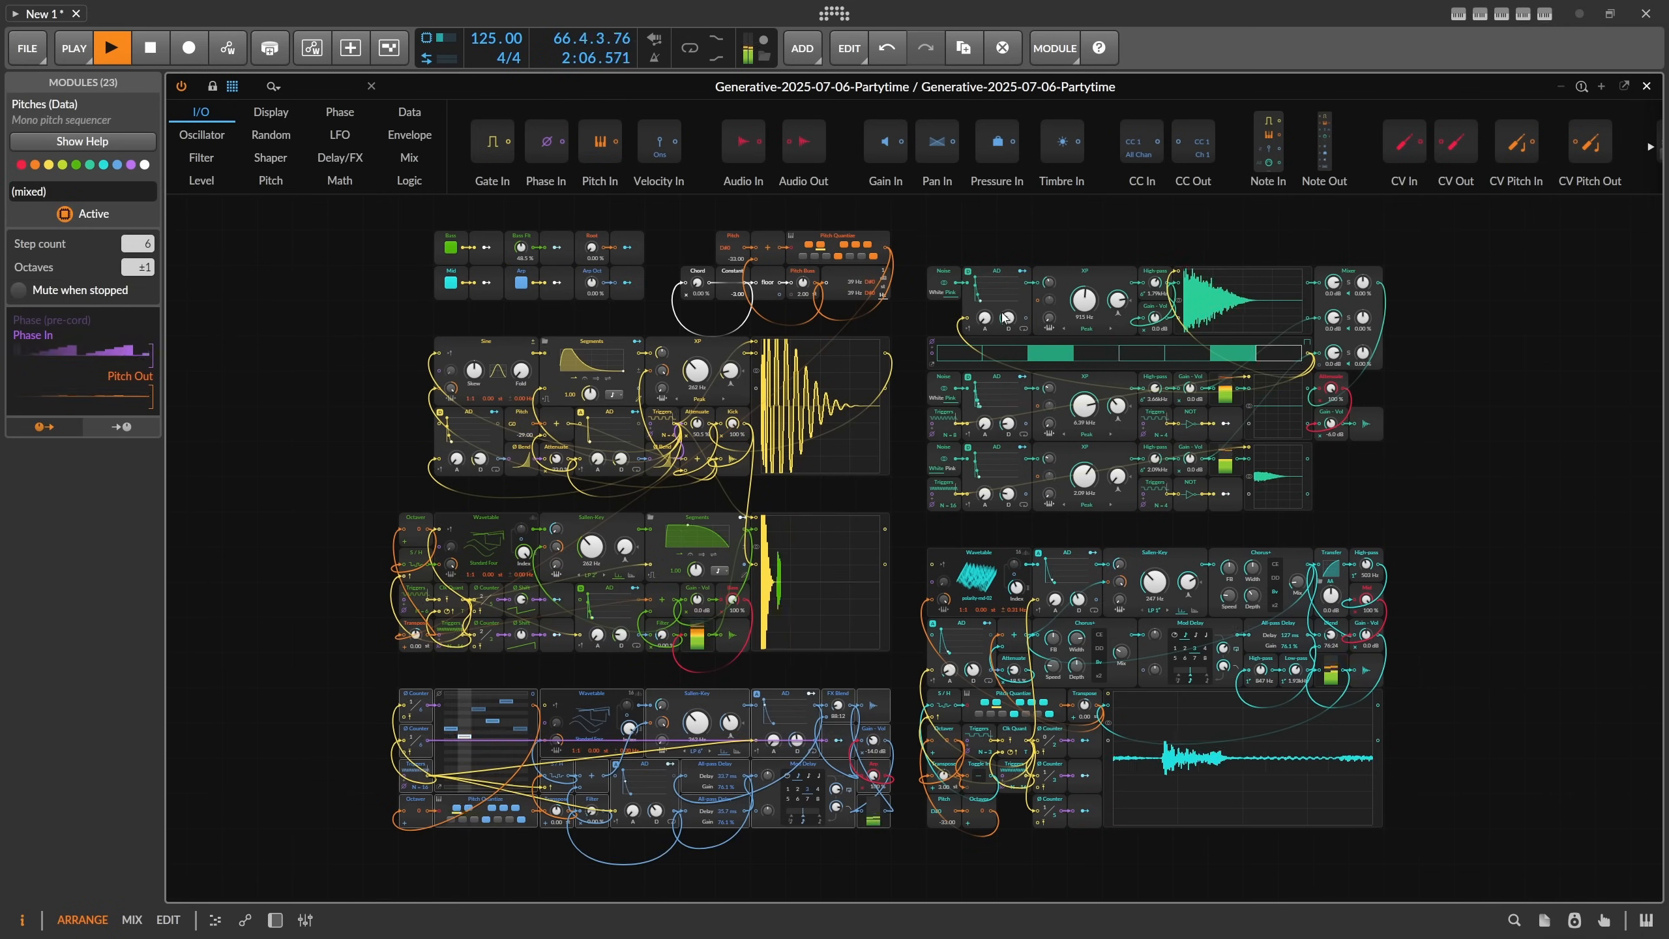
{"action": "left_click_drag", "start_coordinate": [923, 242], "coordinate": [1405, 506]}
{"action": "left_click_drag", "start_coordinate": [906, 538], "coordinate": [1373, 828]}
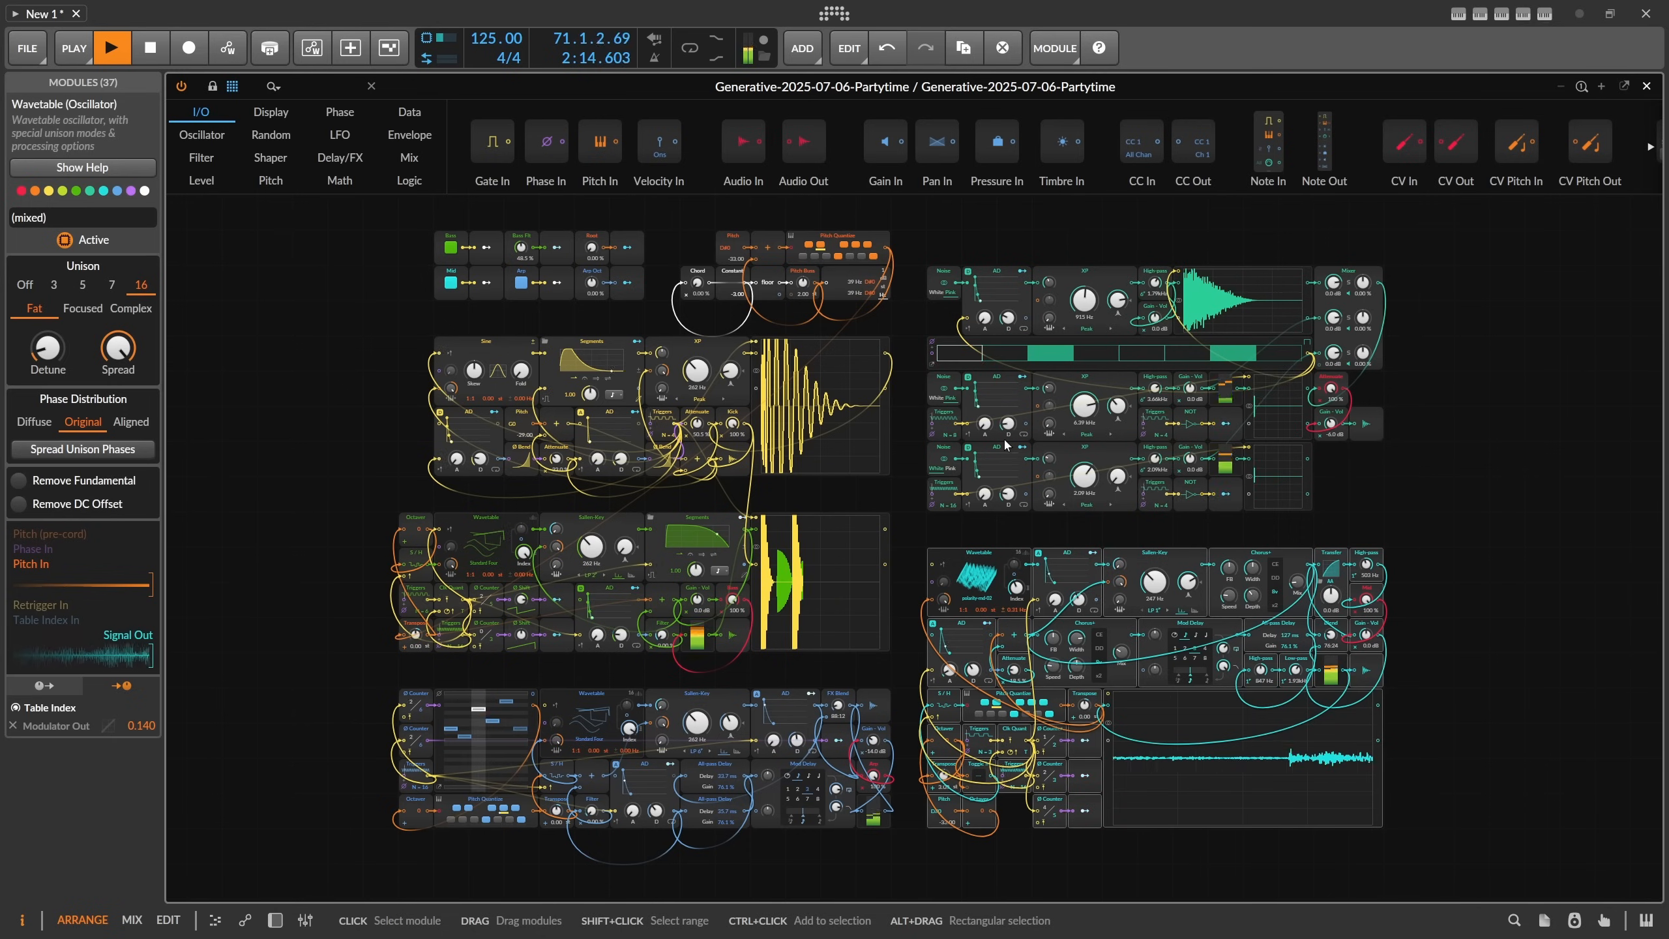
{"action": "left_click_drag", "start_coordinate": [1452, 847], "coordinate": [934, 522]}
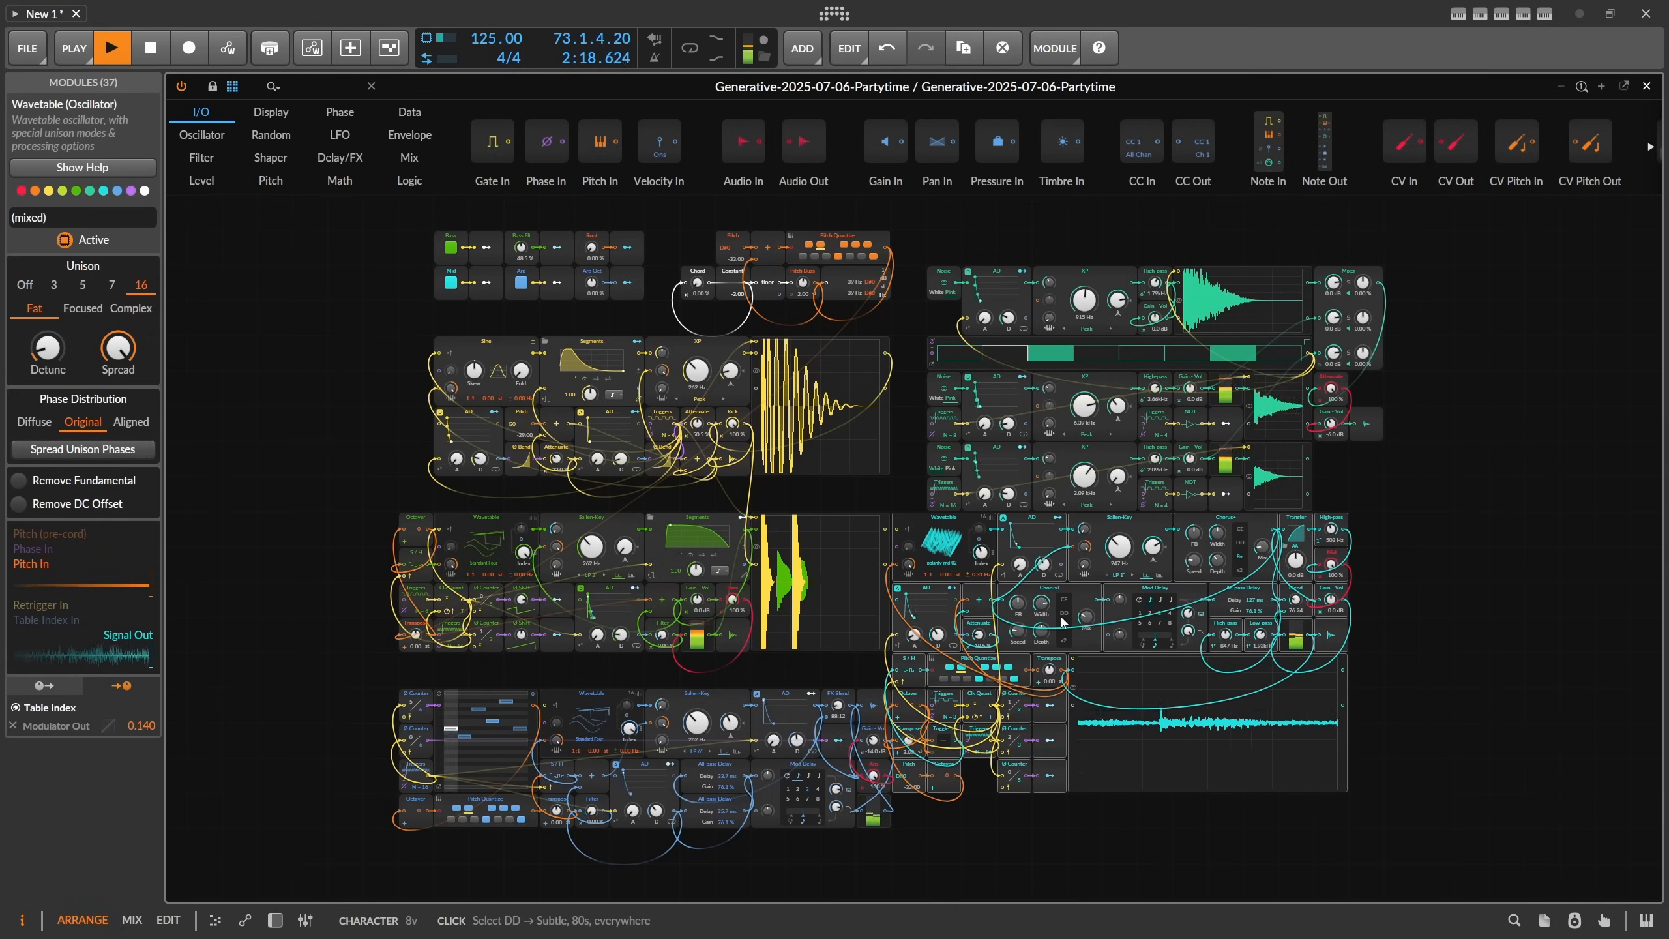
{"action": "key", "text": "ctrl+z"}
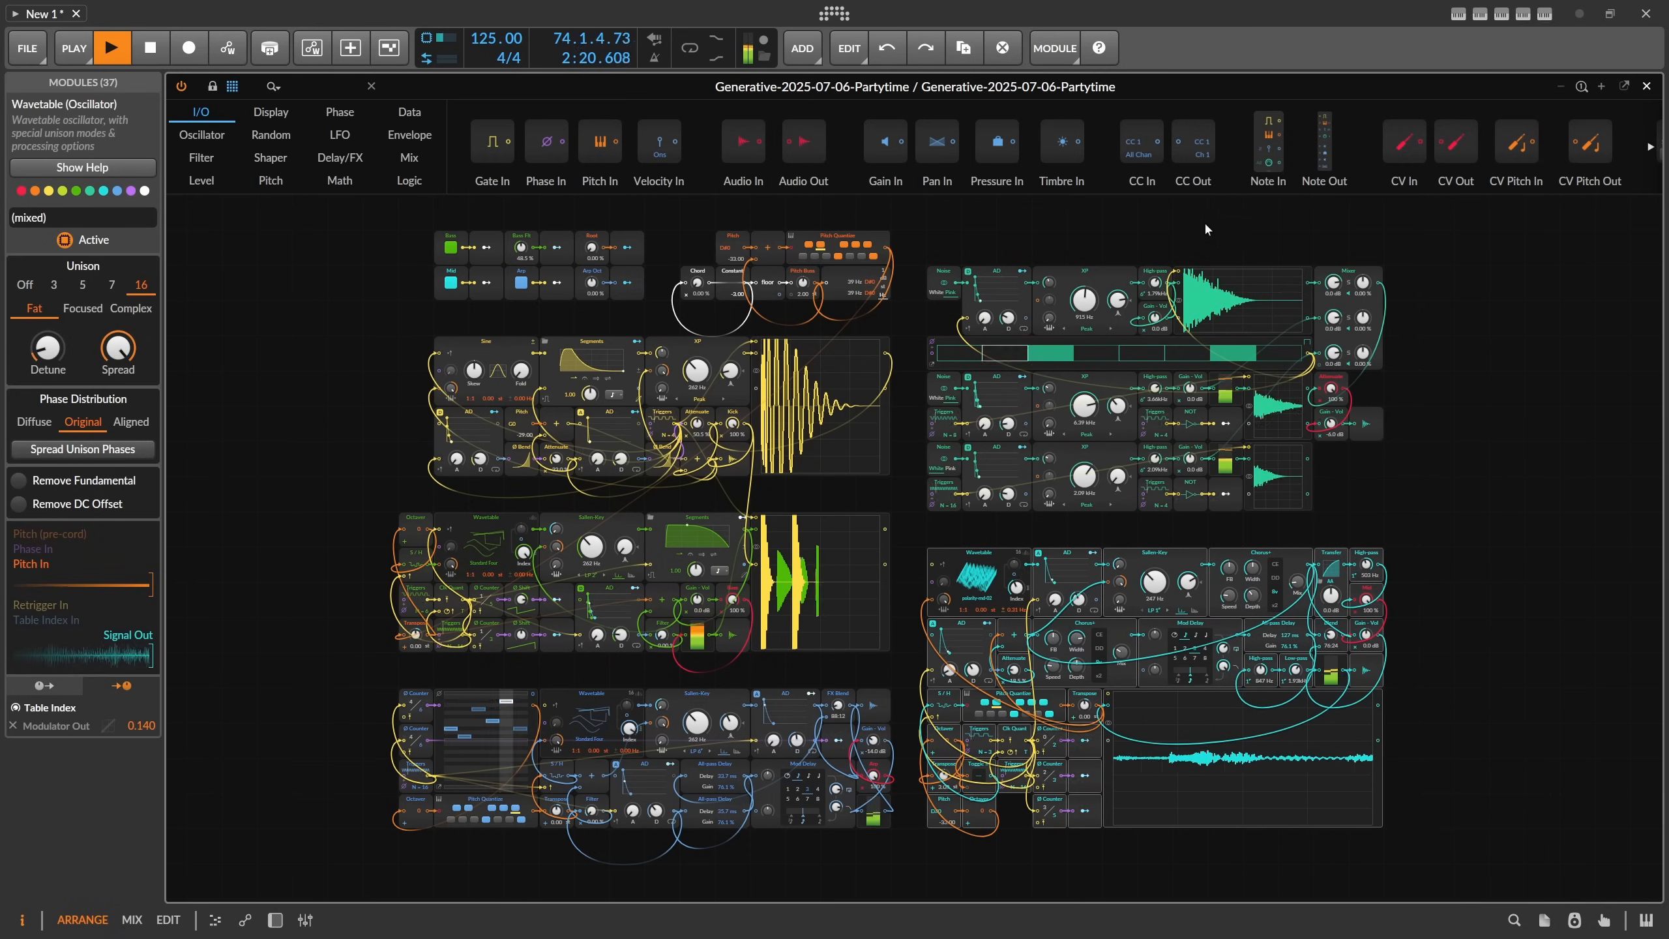
Close the patch editor, delete the Partytime device from the track, and reset the track volume to 0.0 dB.
{"action": "left_click", "coordinate": [1646, 86]}
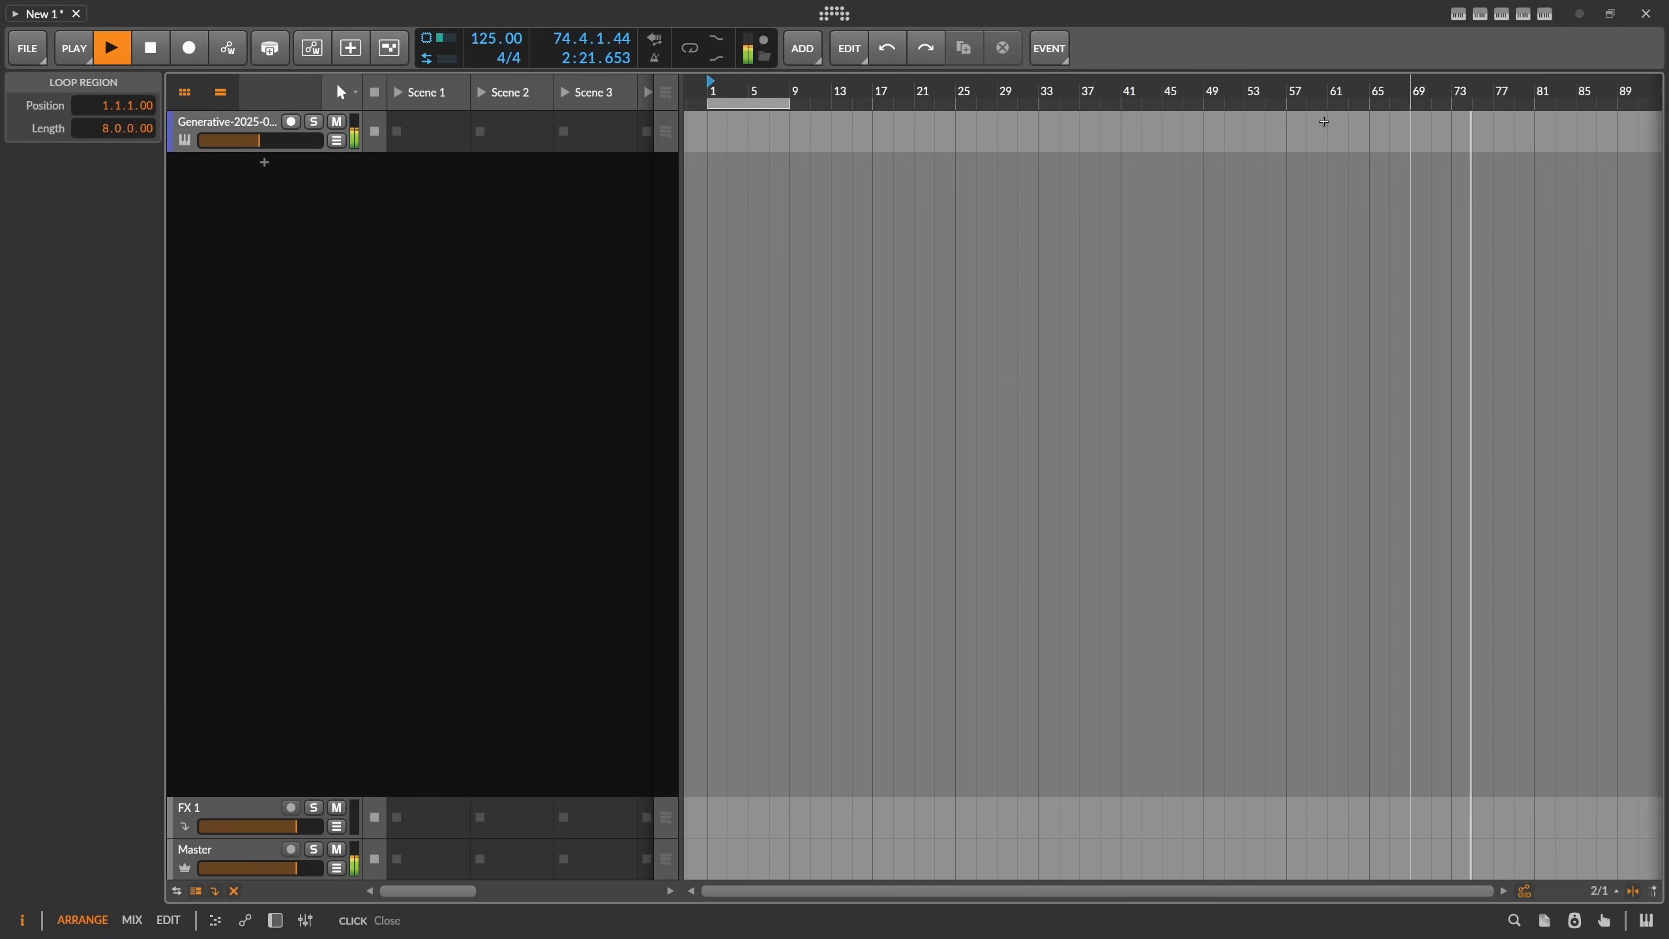
{"action": "double_click", "coordinate": [270, 124]}
{"action": "key", "text": "Delete"}
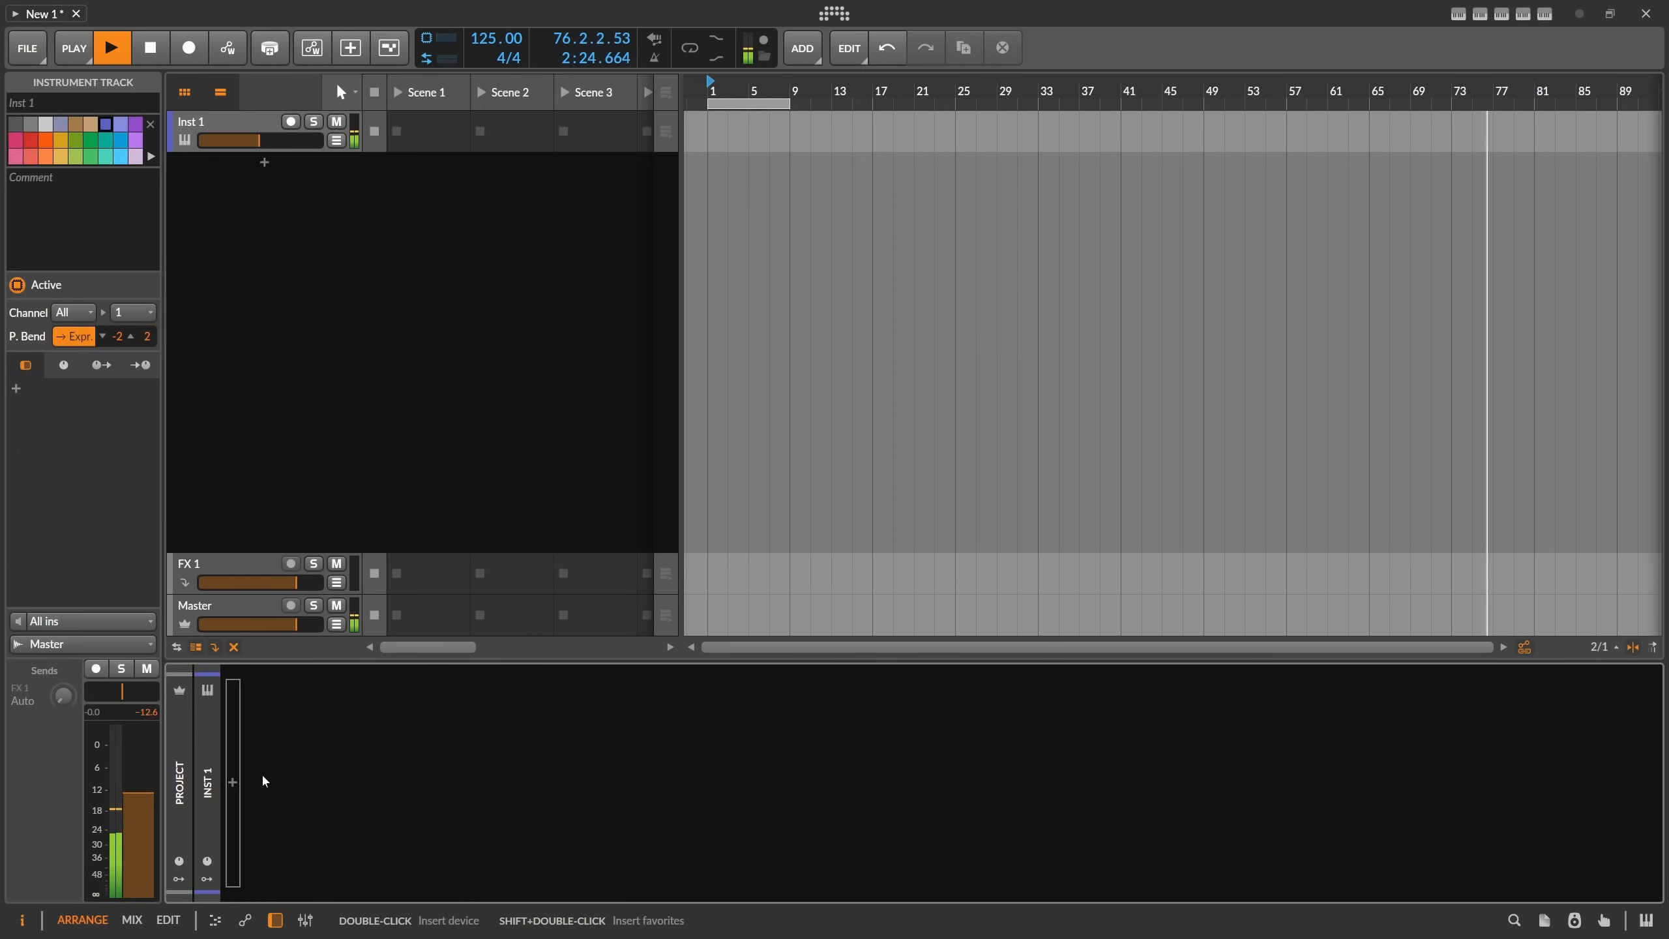
{"action": "double_click", "coordinate": [270, 138]}
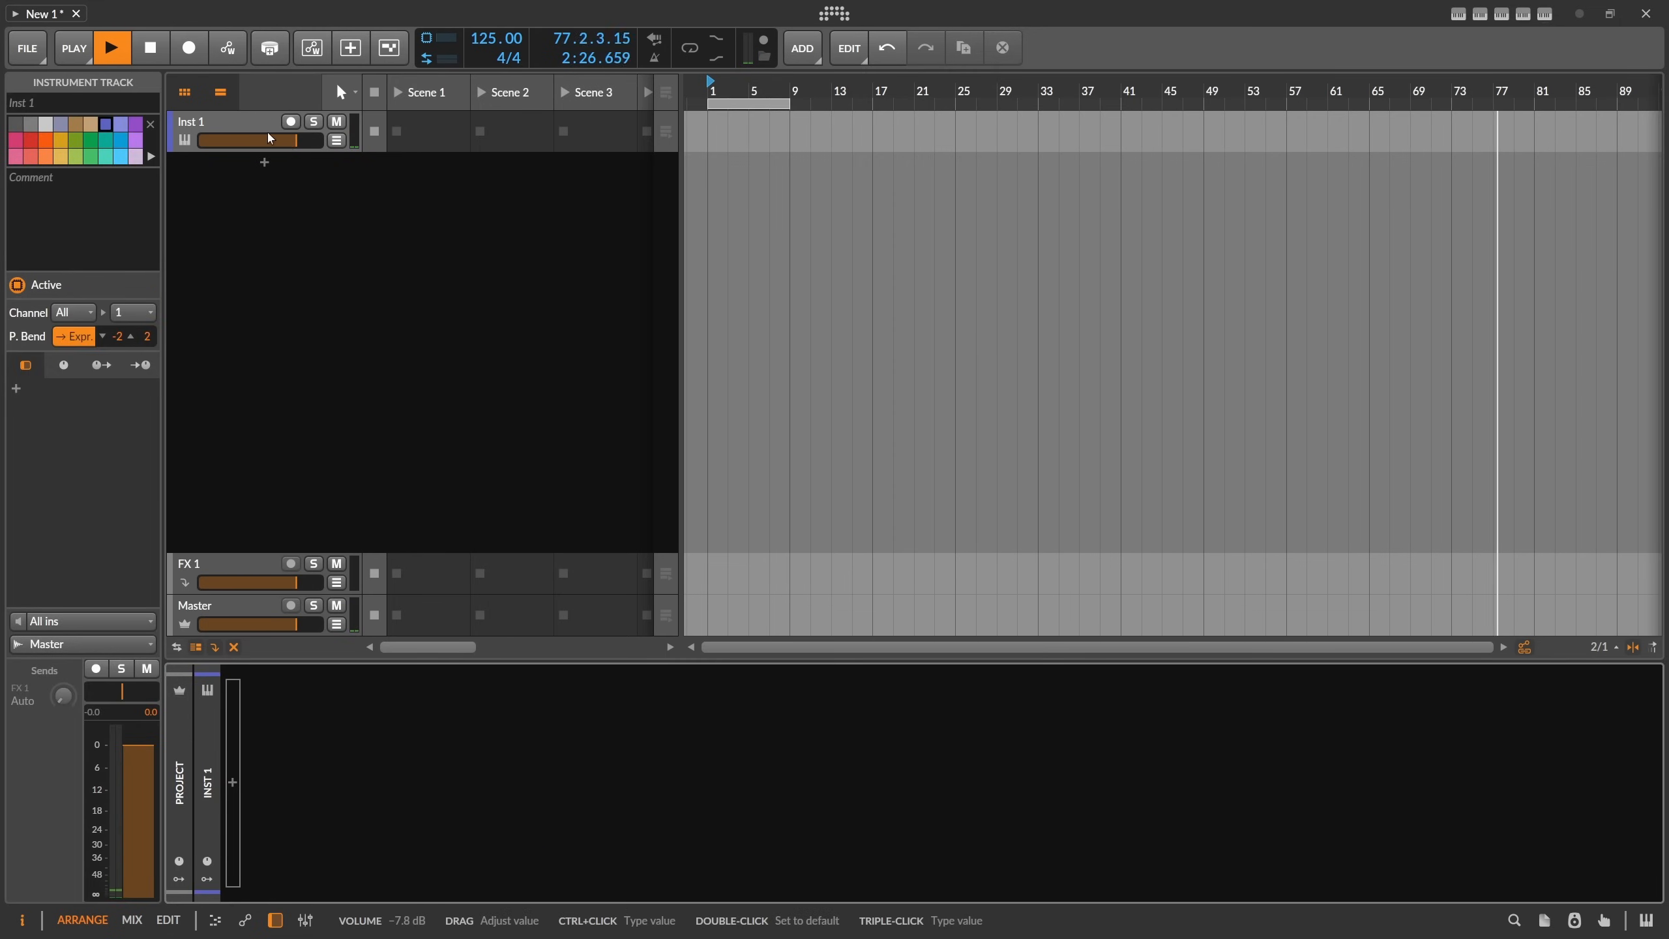
Insert a default Poly Grid device on the empty instrument track, searching the device browser for "poly grid".
{"action": "left_click", "coordinate": [232, 782]}
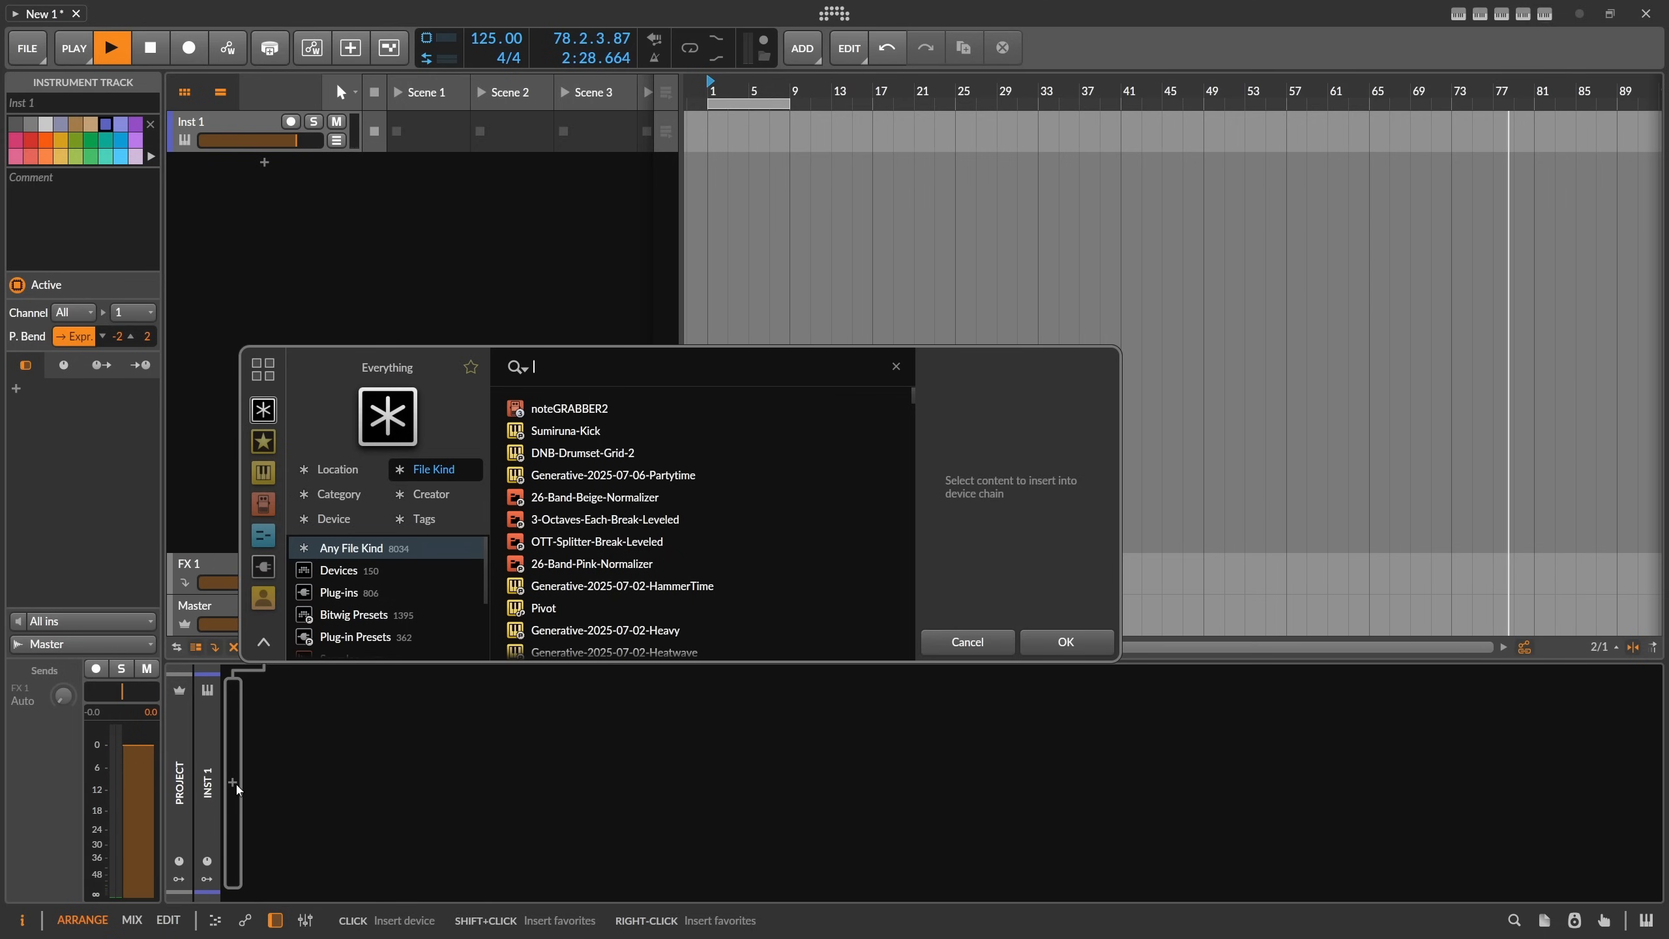
{"action": "type", "text": "grid"}
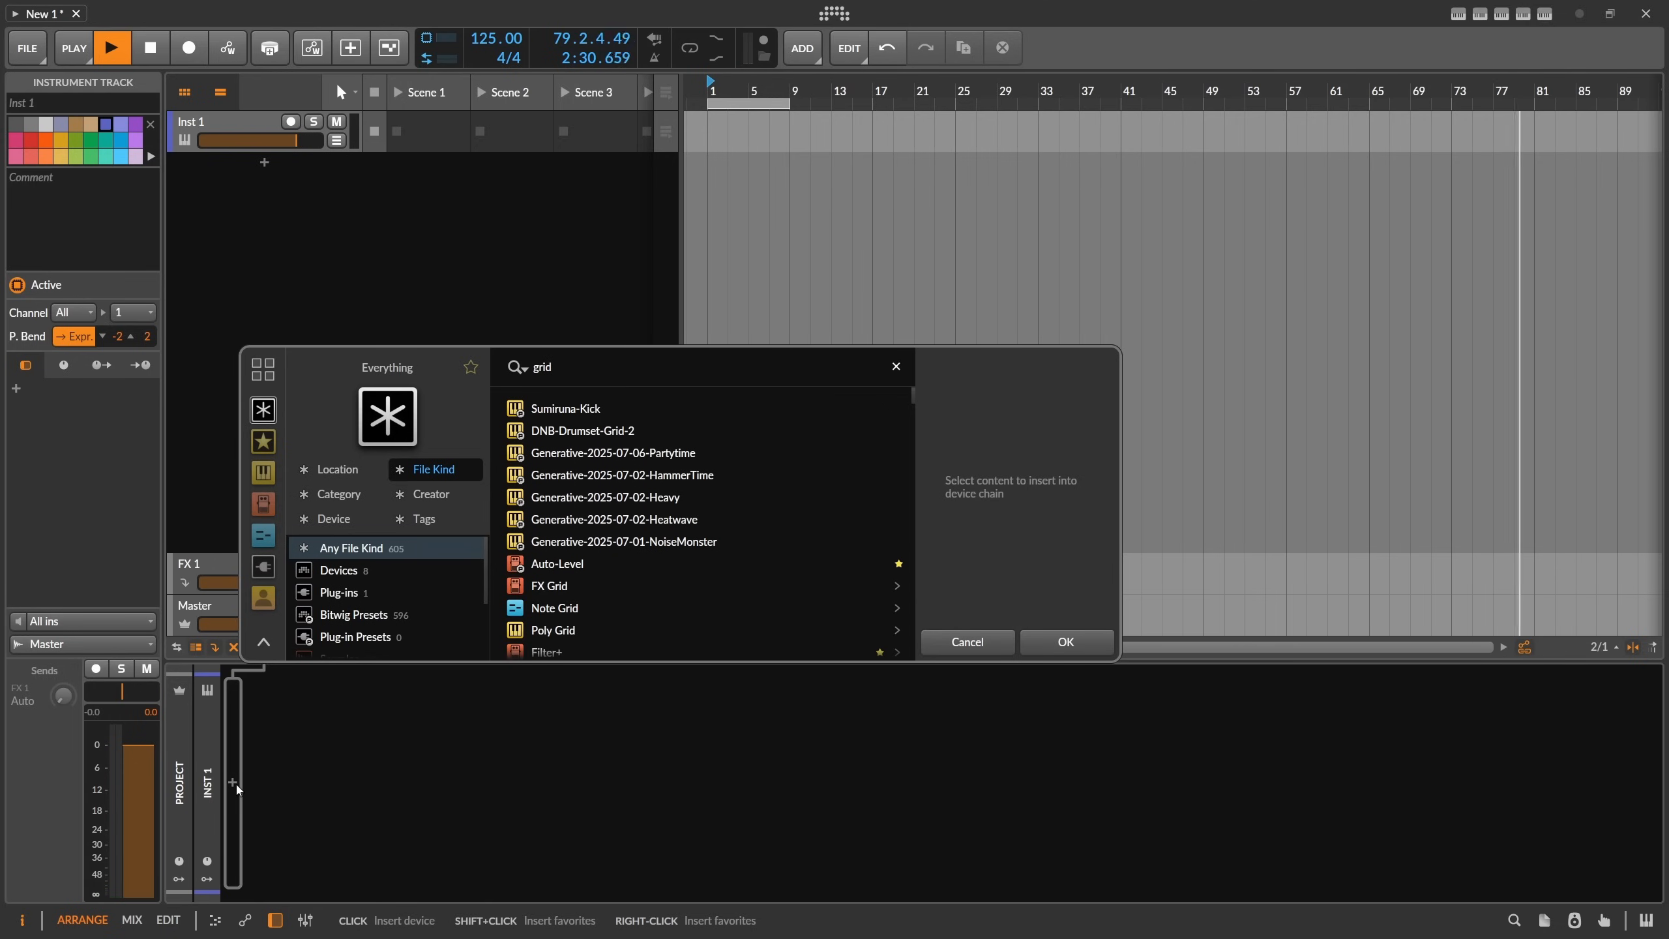
{"action": "left_click_drag", "start_coordinate": [555, 368], "coordinate": [519, 369]}
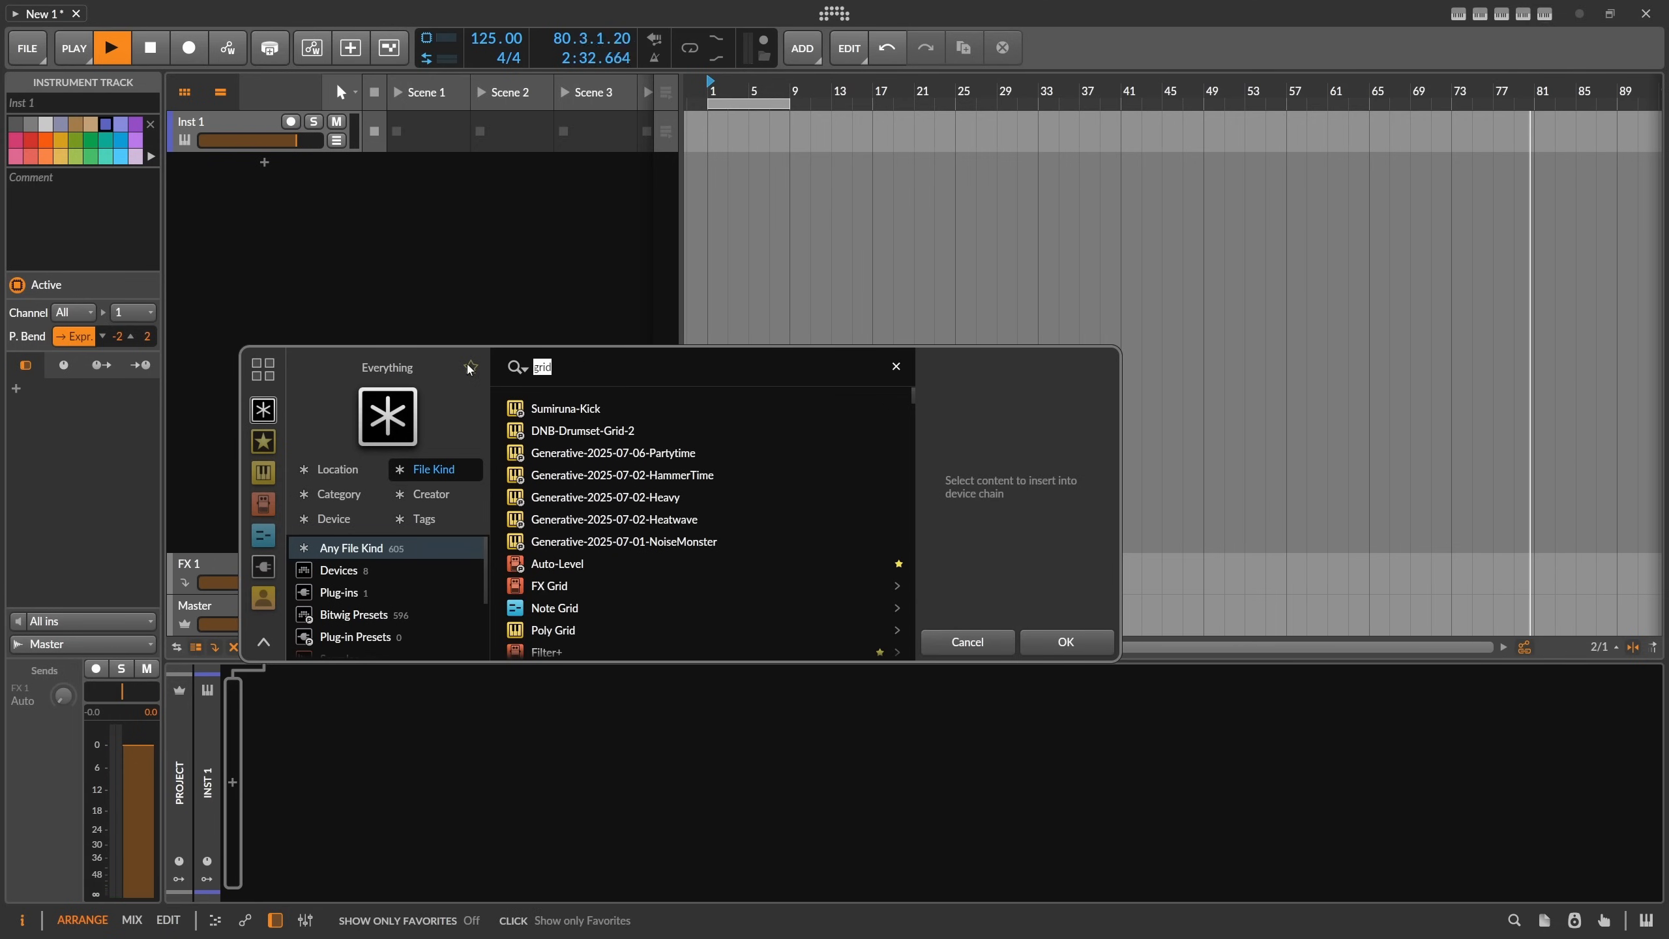
{"action": "key", "text": "BackSpace"}
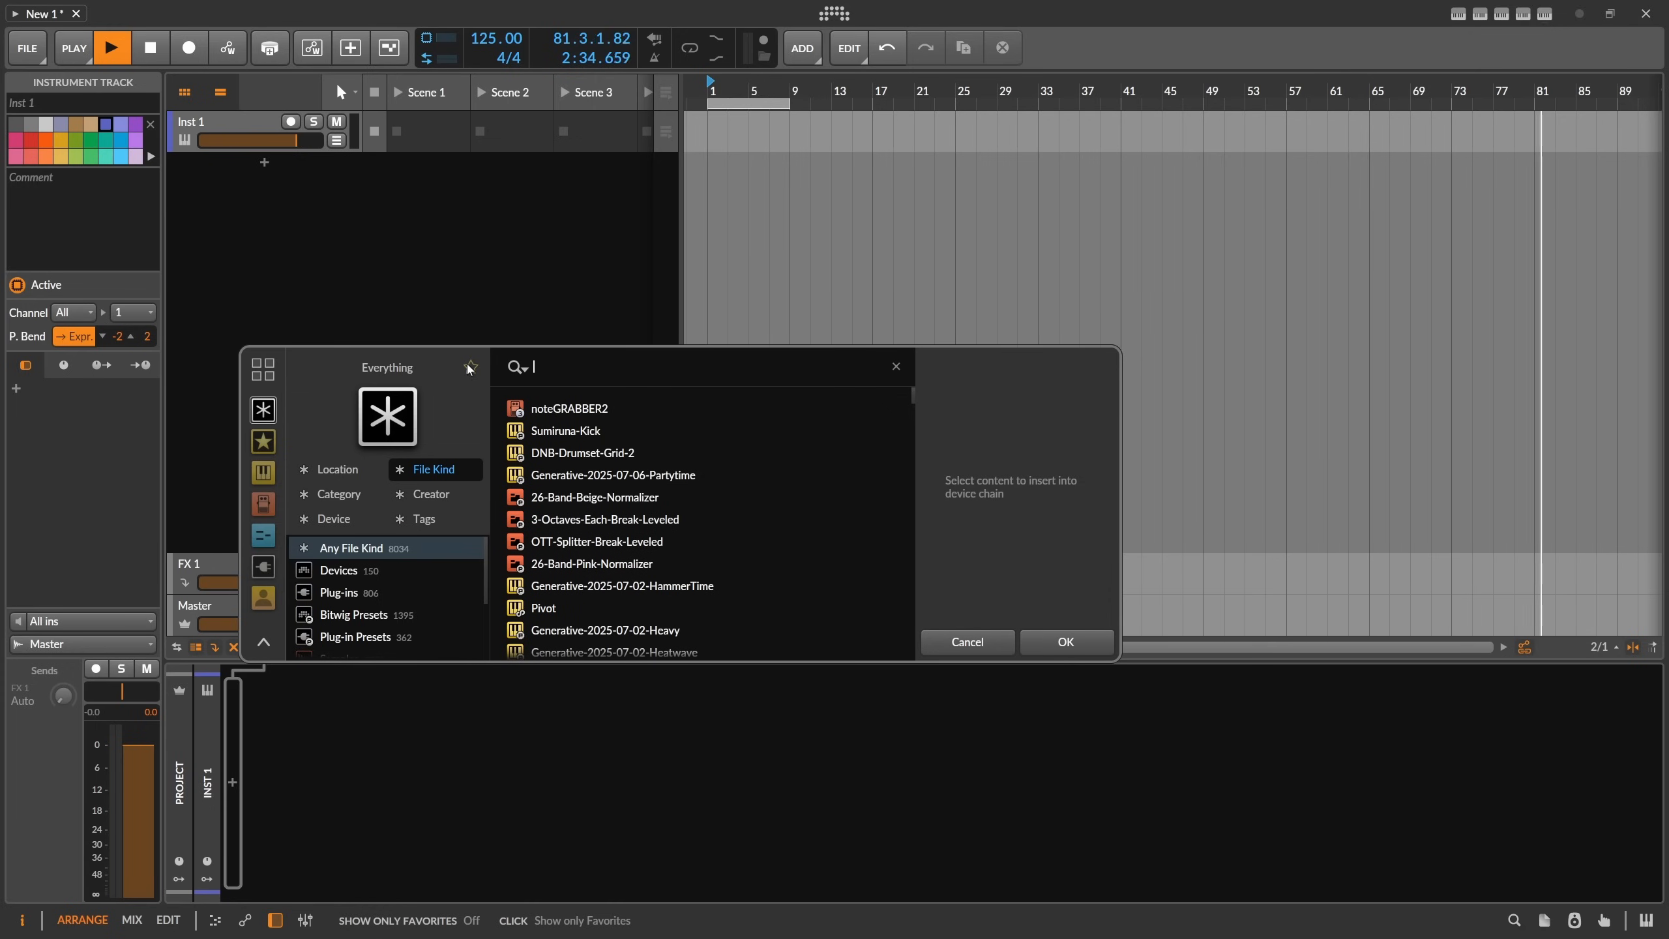
{"action": "type", "text": "poly grid"}
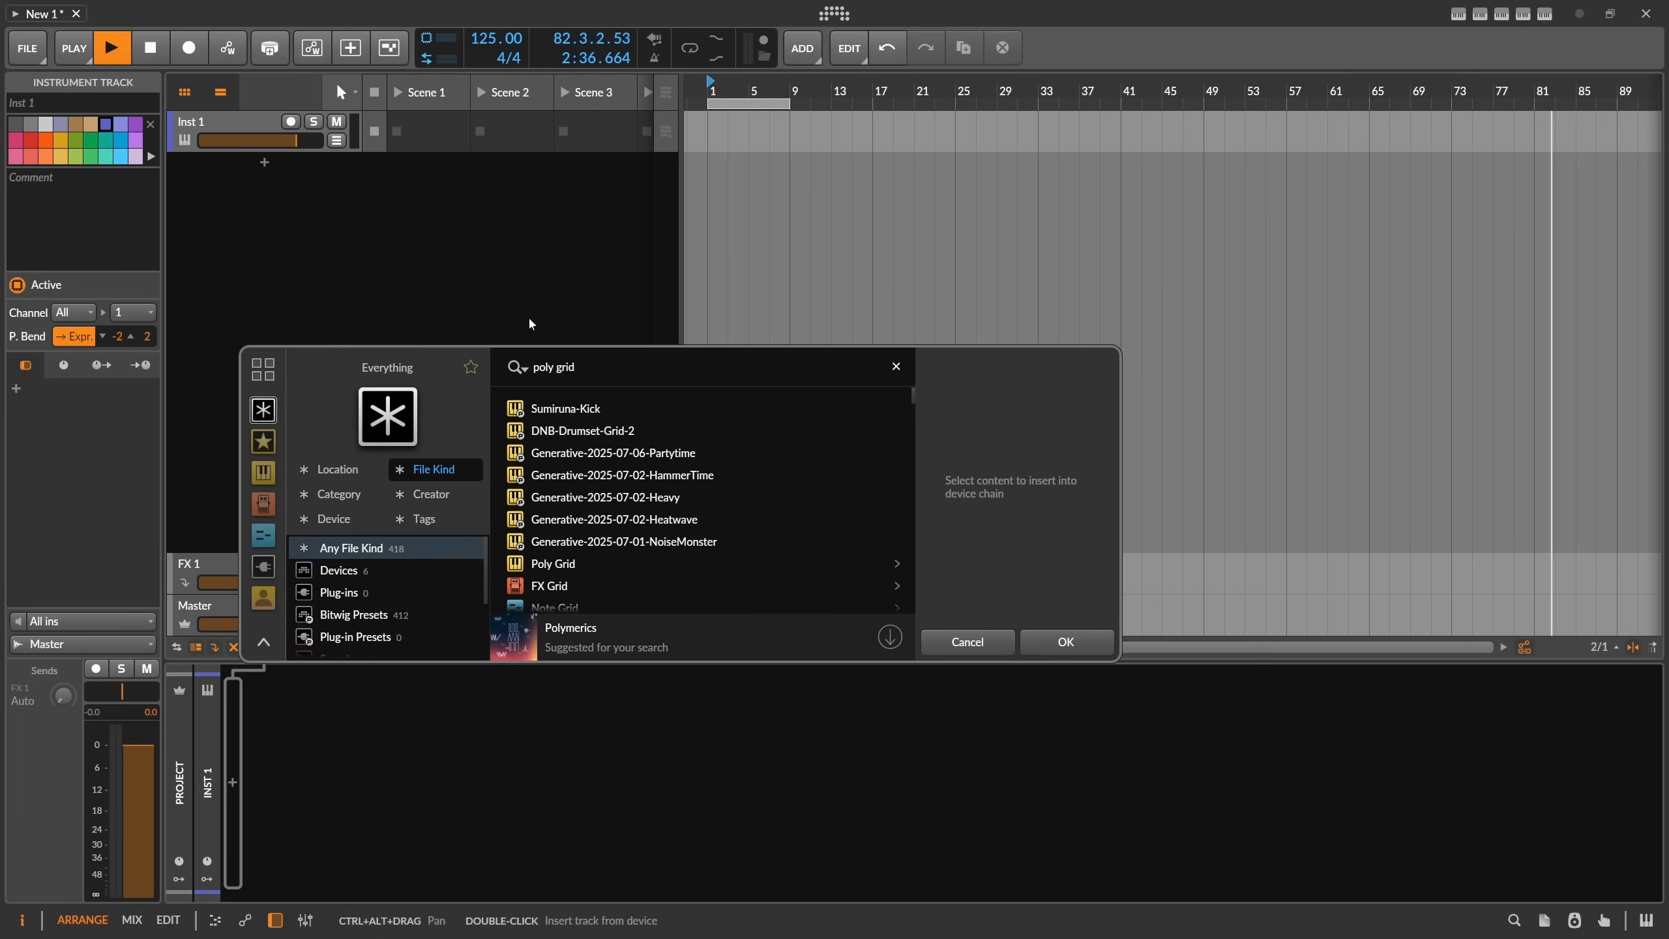
{"action": "double_click", "coordinate": [624, 564]}
Open the new Poly Grid's patch and hide the device chain so the patch editor has full height.
{"action": "double_click", "coordinate": [389, 756]}
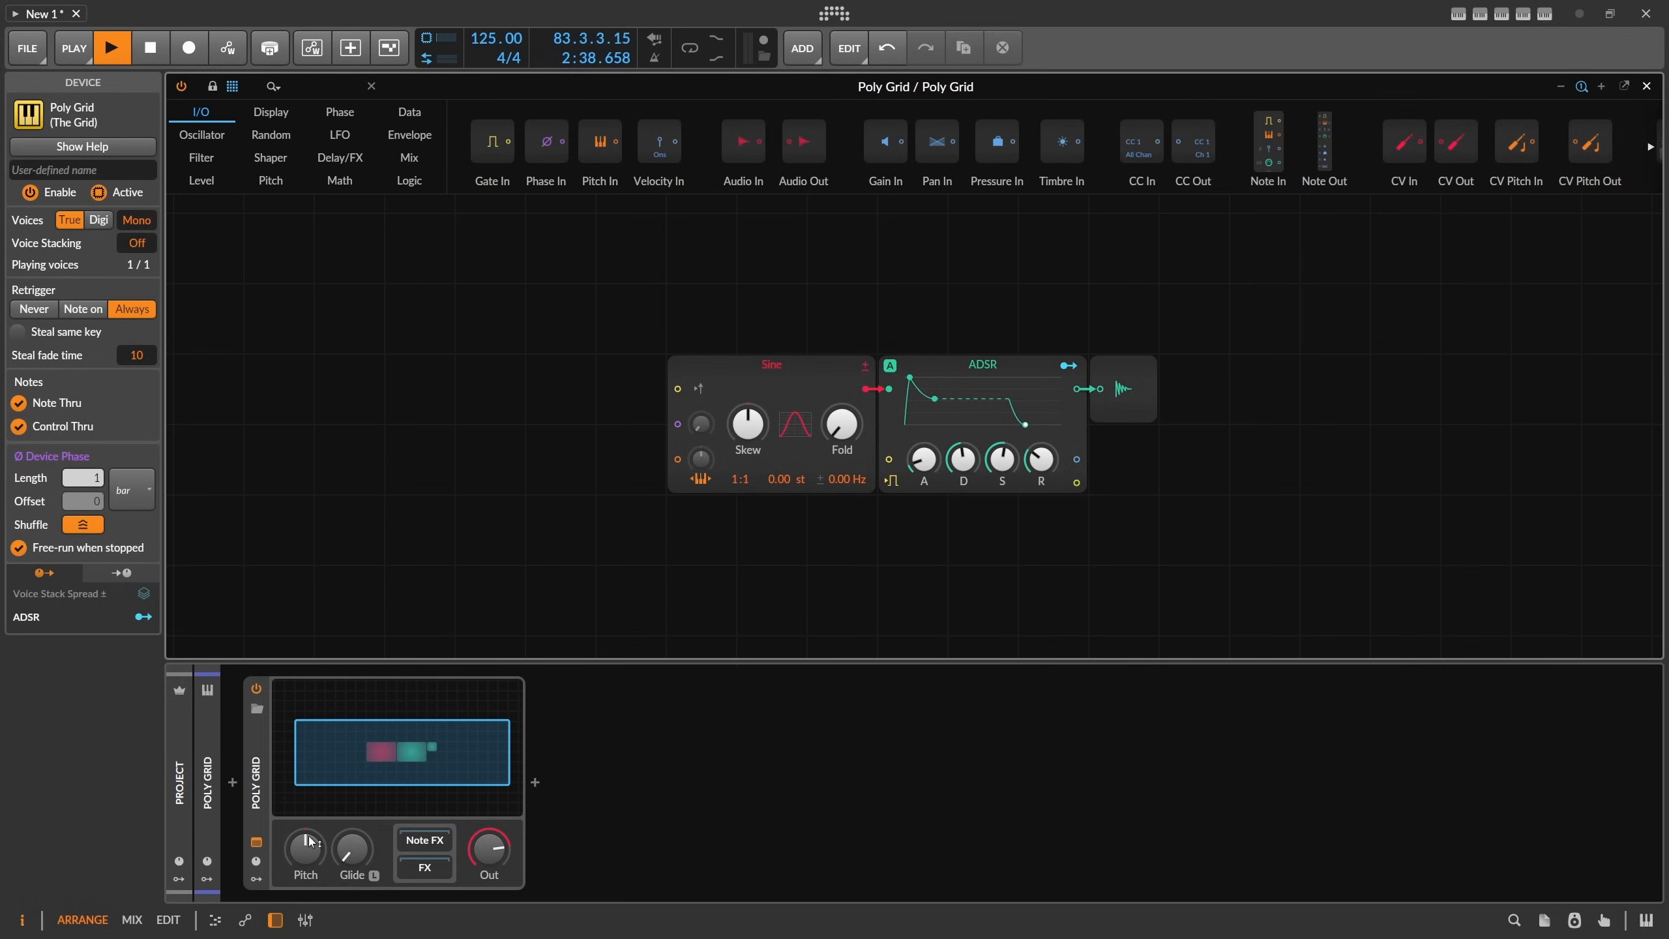
{"action": "left_click", "coordinate": [275, 920]}
{"action": "scroll", "coordinate": [513, 538], "scroll_direction": "down", "scroll_amount": 1}
{"action": "scroll", "coordinate": [530, 555], "scroll_direction": "up", "scroll_amount": 1}
{"action": "left_click_drag", "start_coordinate": [530, 602], "coordinate": [540, 545]}
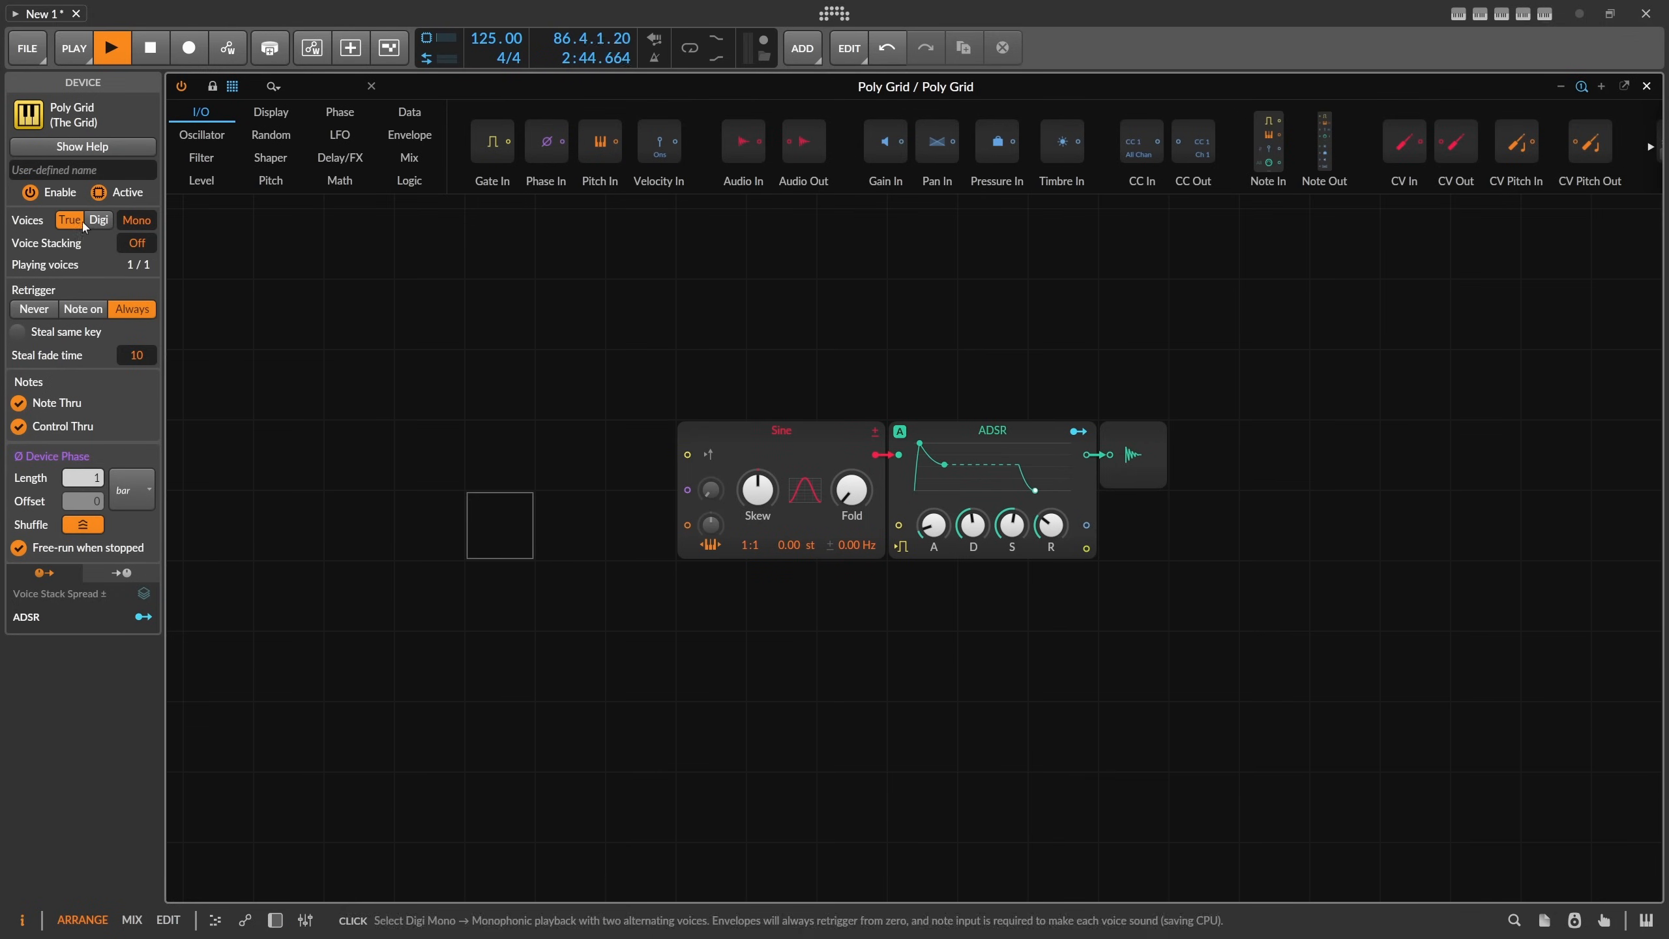
Inspect the settings of the Poly Grid device and of its Sine oscillator module.
{"action": "left_click", "coordinate": [567, 438]}
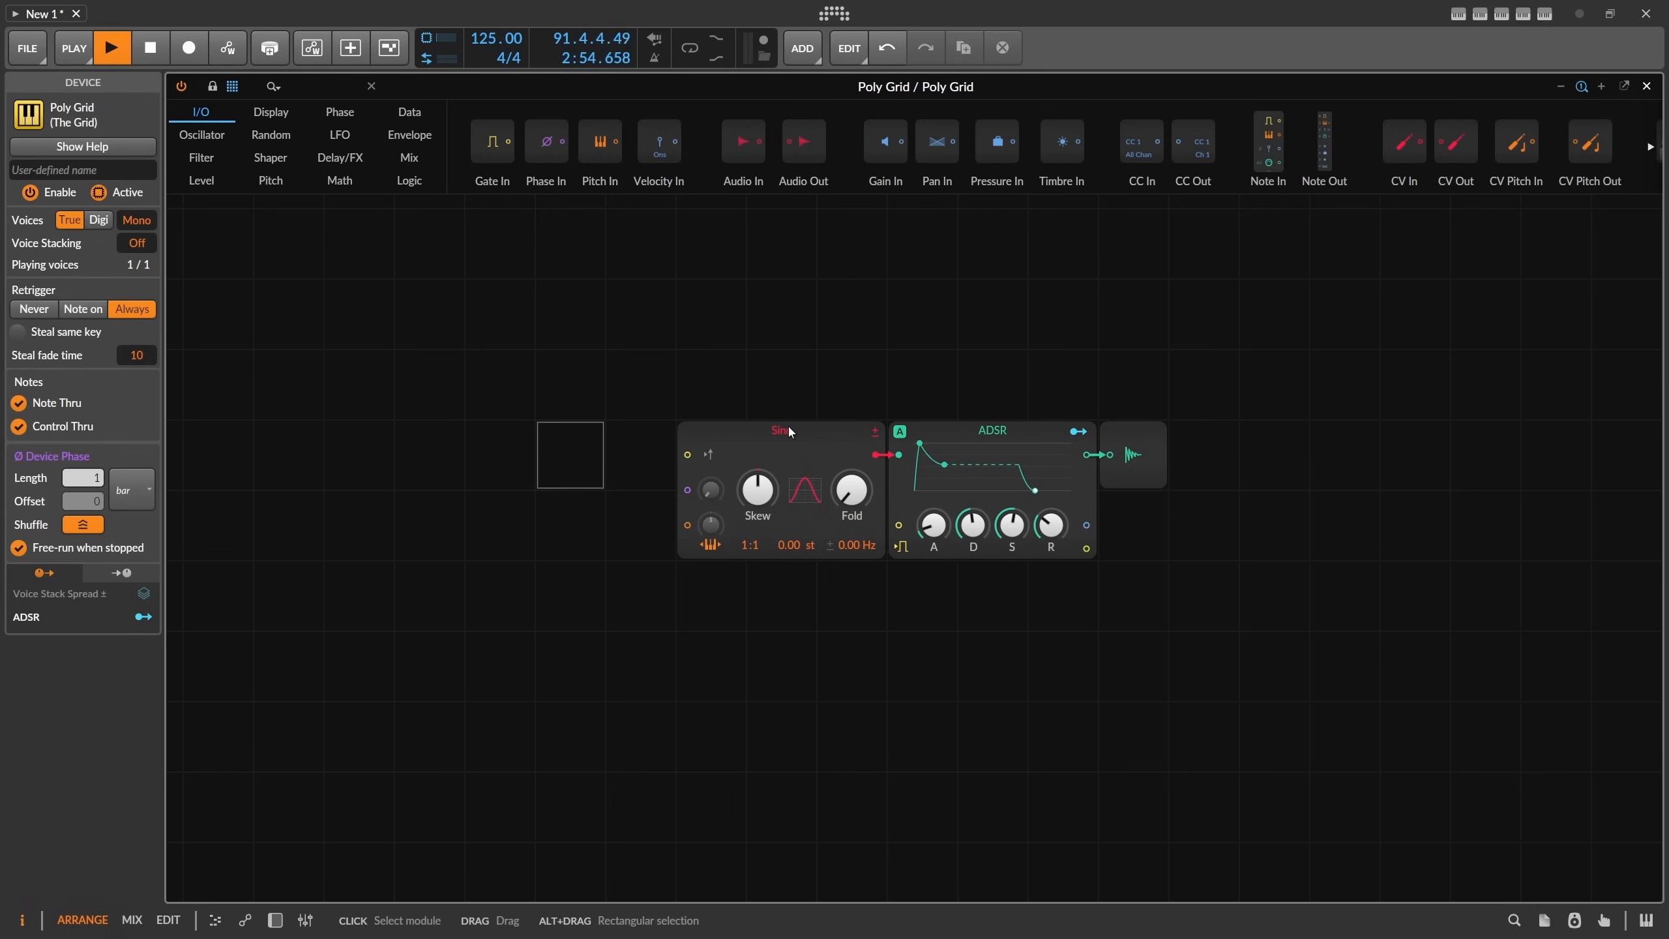
{"action": "left_click", "coordinate": [768, 434]}
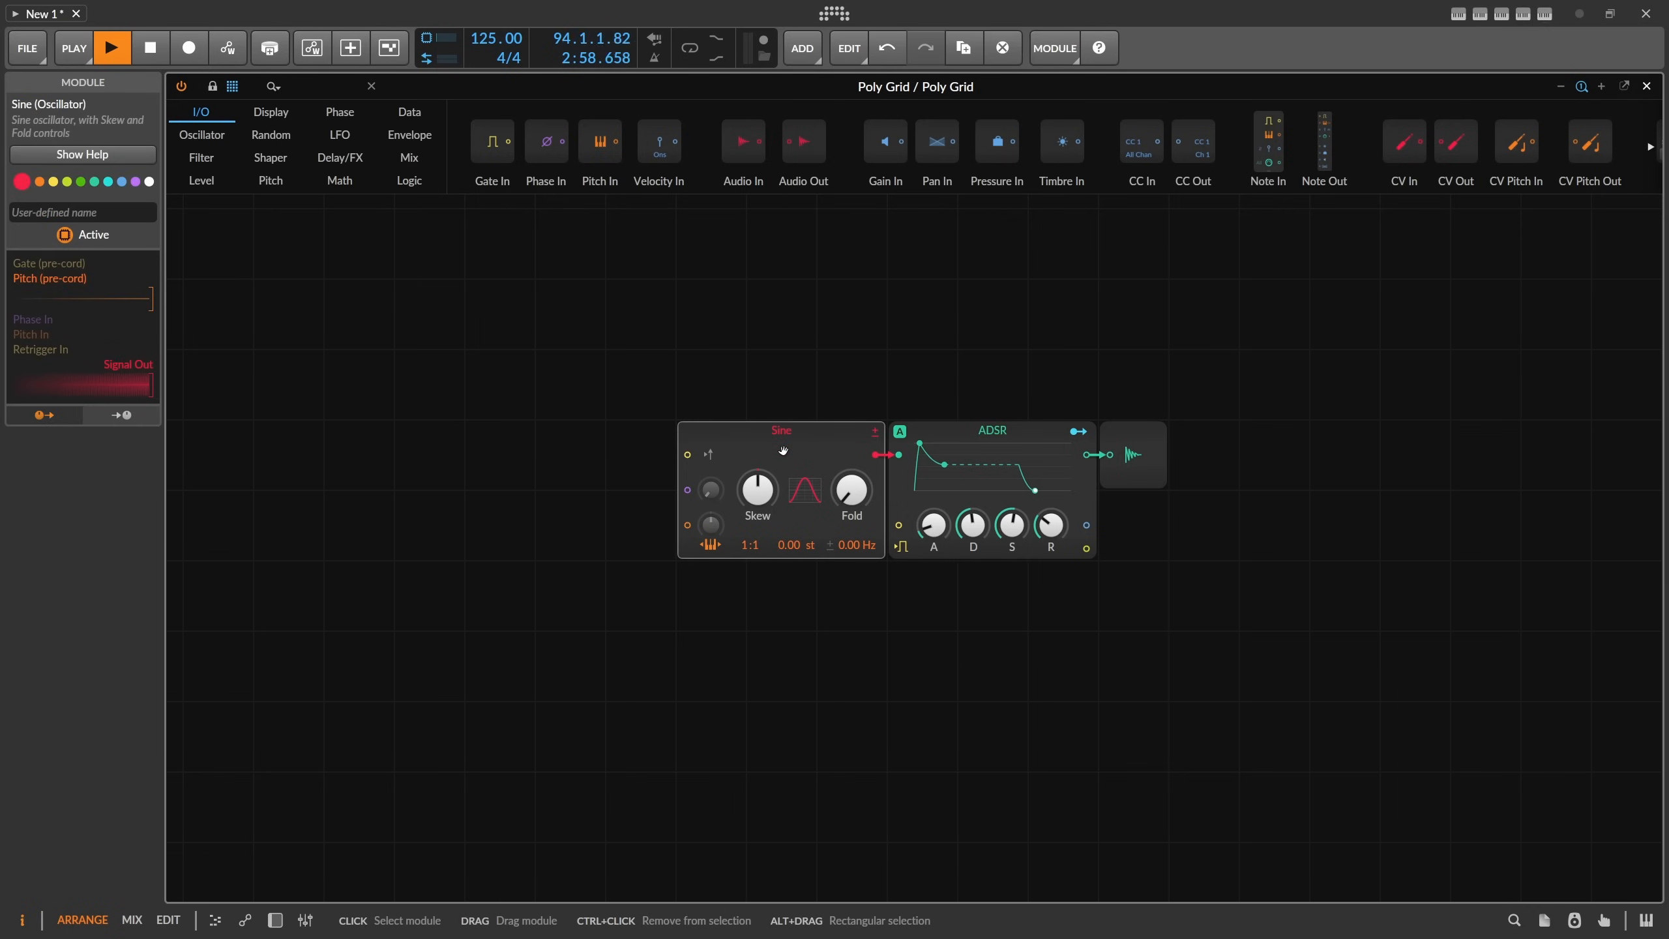
{"action": "left_click", "coordinate": [708, 360]}
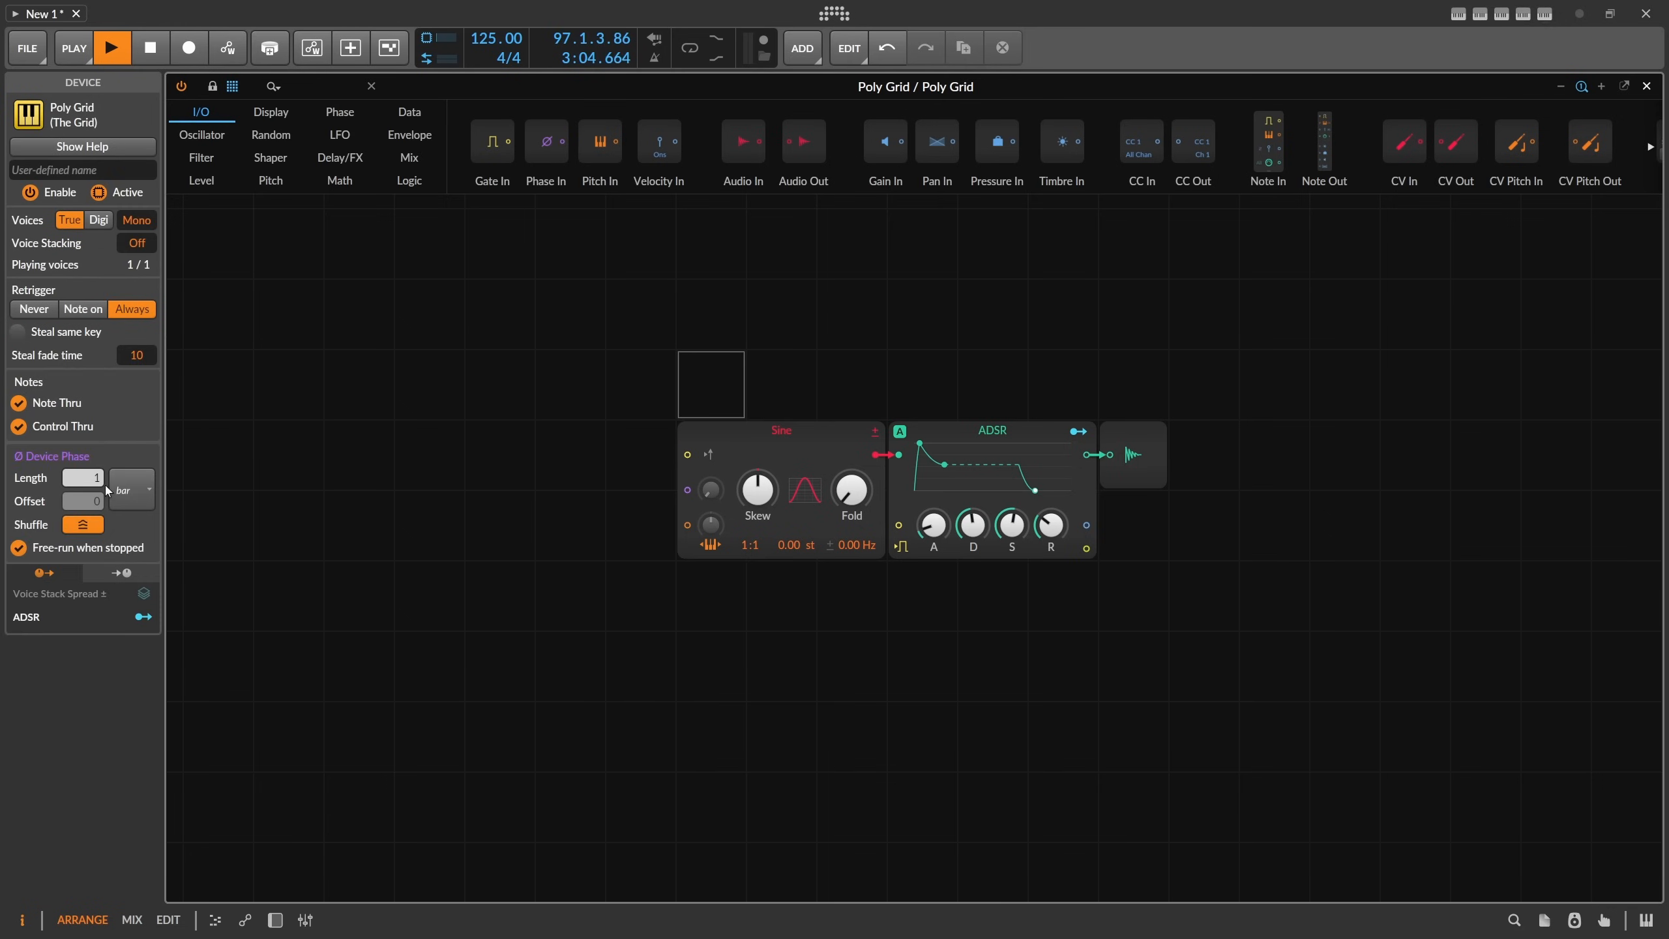
{"action": "left_click", "coordinate": [768, 430]}
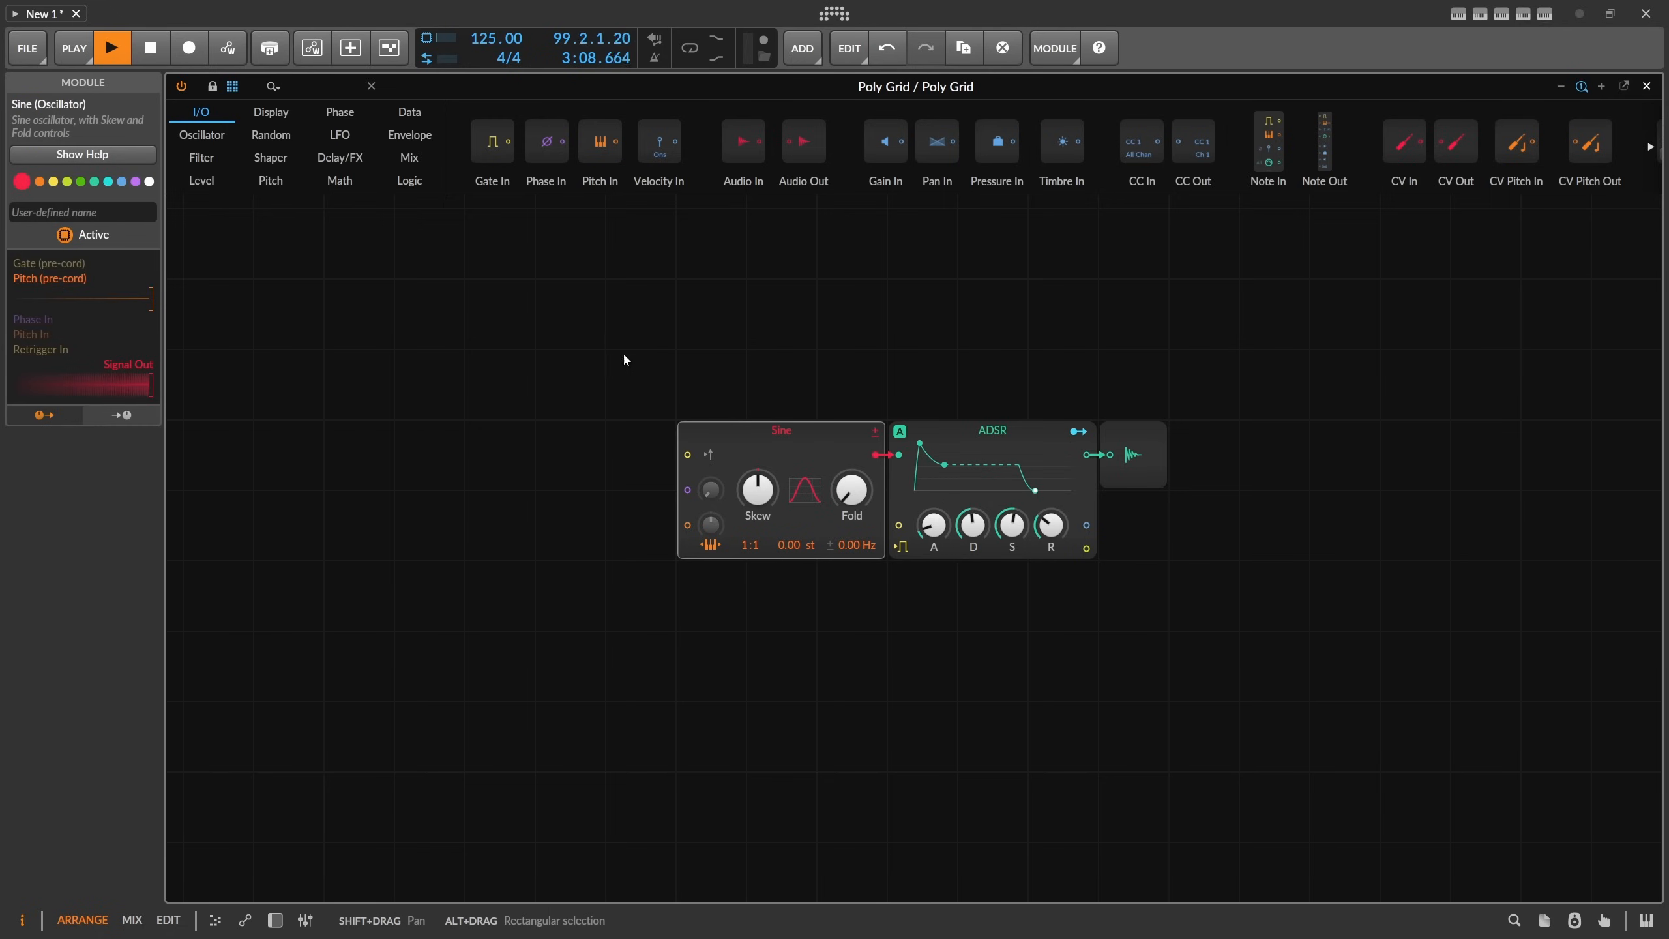
Search the module palette for "seg" and add a Segments module to the patch, apart from the Sine oscillator.
{"action": "left_click_drag", "start_coordinate": [697, 347], "coordinate": [629, 325]}
{"action": "left_click", "coordinate": [333, 82]}
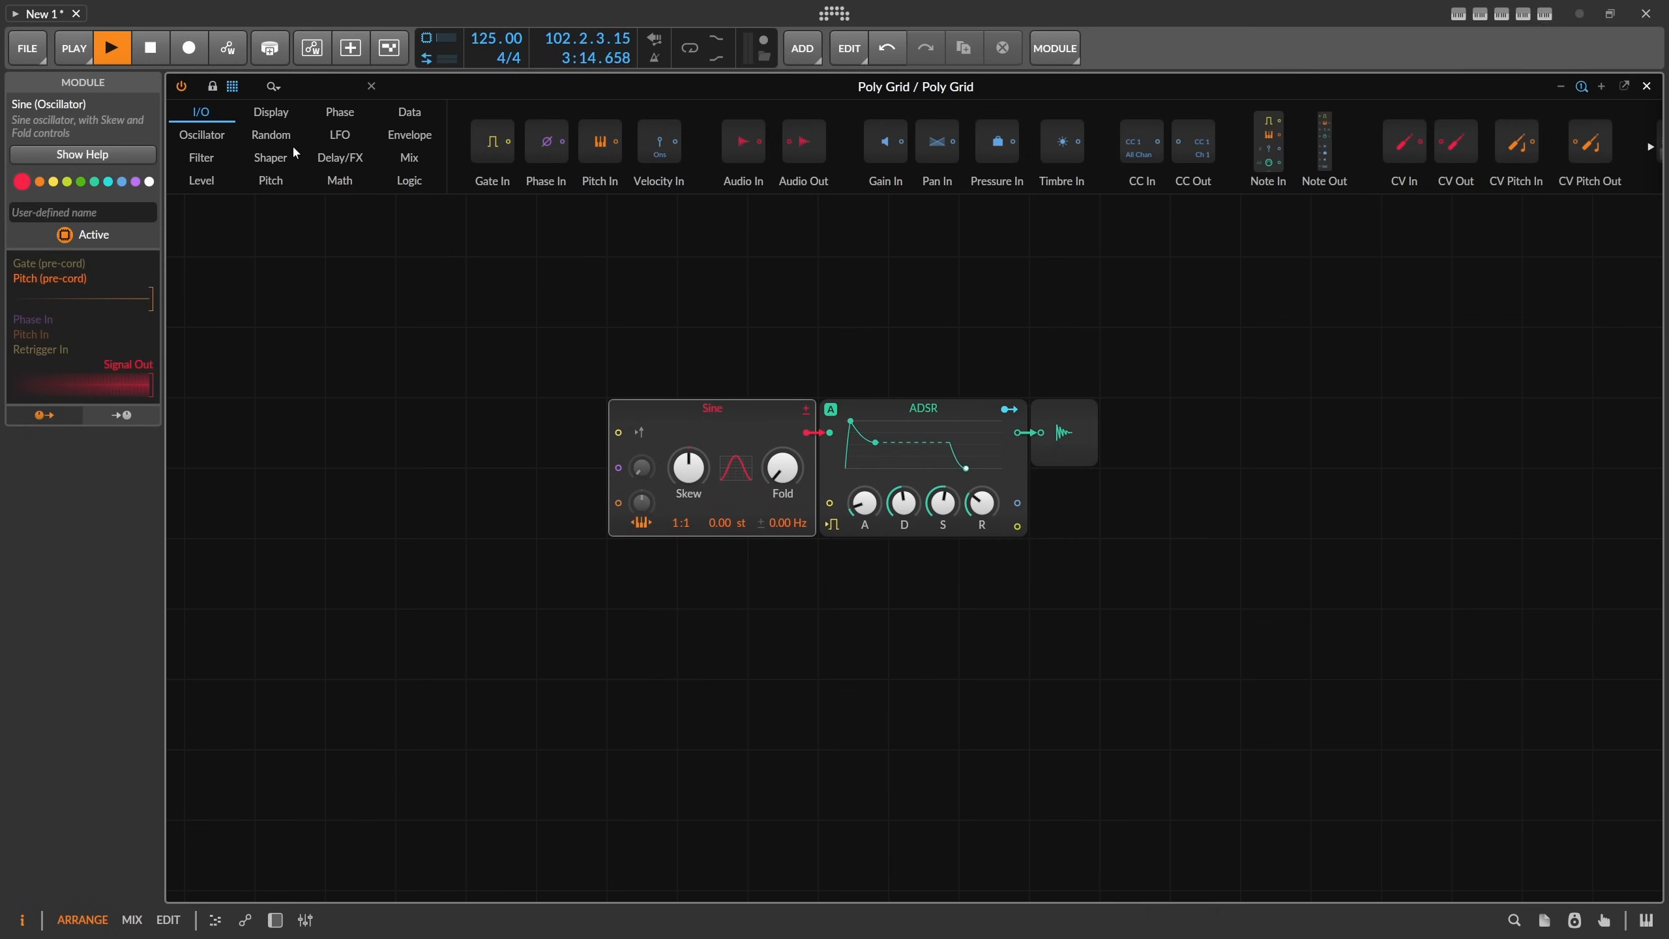
{"action": "type", "text": "seg"}
{"action": "left_click_drag", "start_coordinate": [355, 140], "coordinate": [526, 381]}
{"action": "left_click_drag", "start_coordinate": [518, 312], "coordinate": [519, 219]}
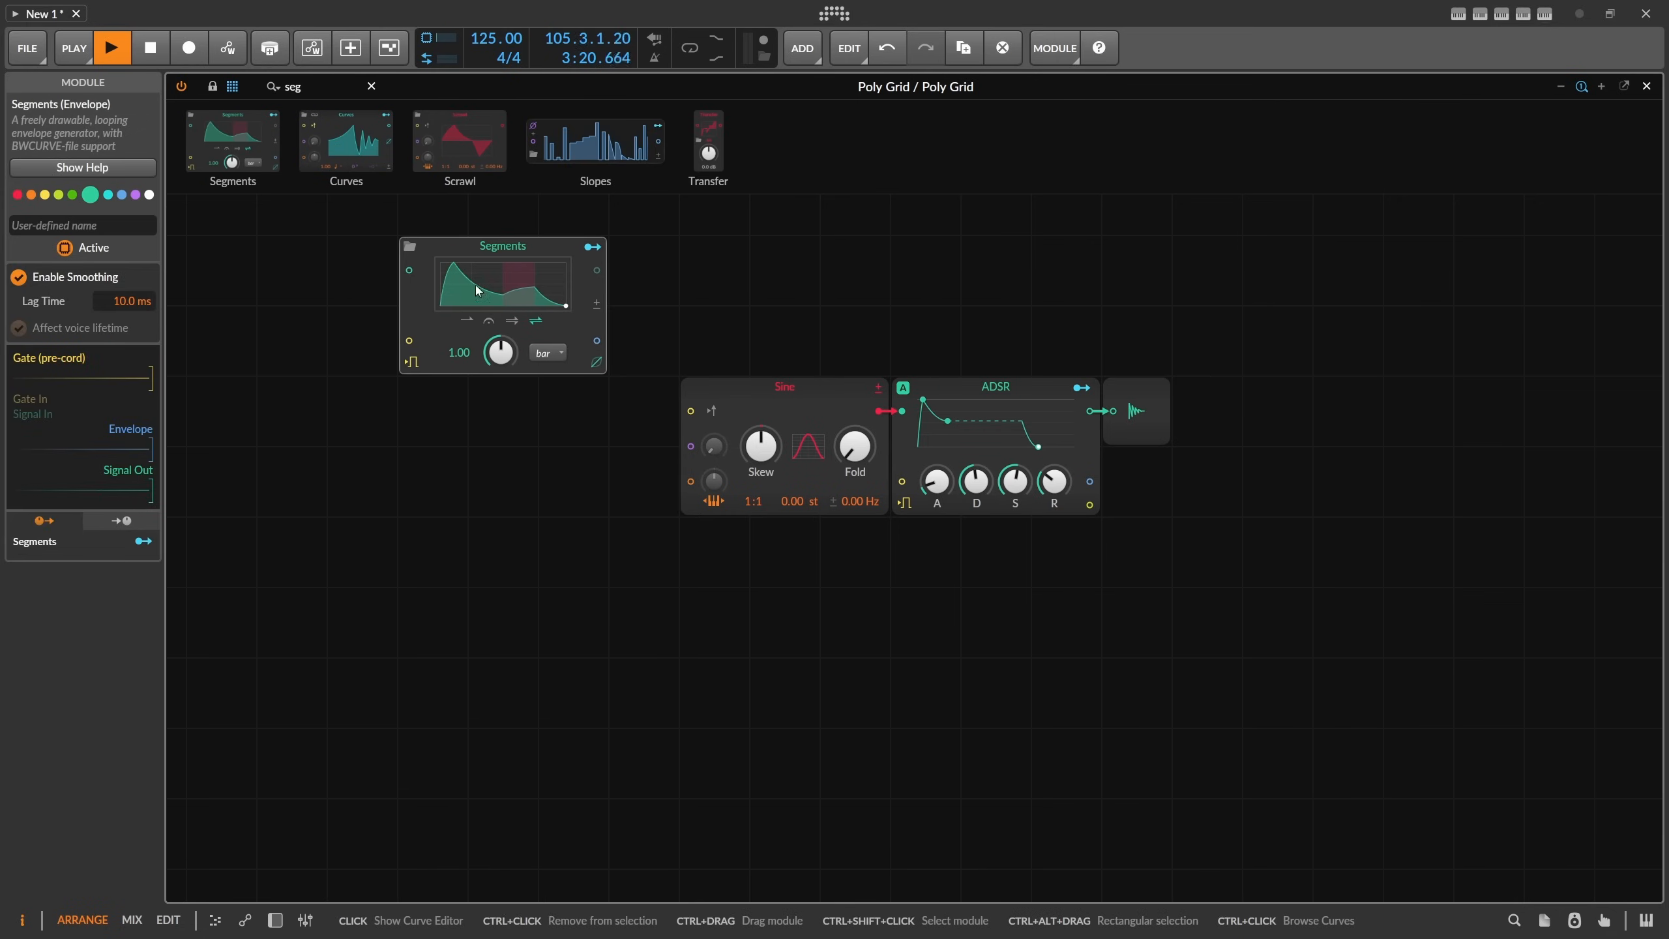
{"action": "scroll", "coordinate": [477, 290], "scroll_direction": "up", "scroll_amount": 1}
{"action": "left_click_drag", "start_coordinate": [349, 358], "coordinate": [496, 523]}
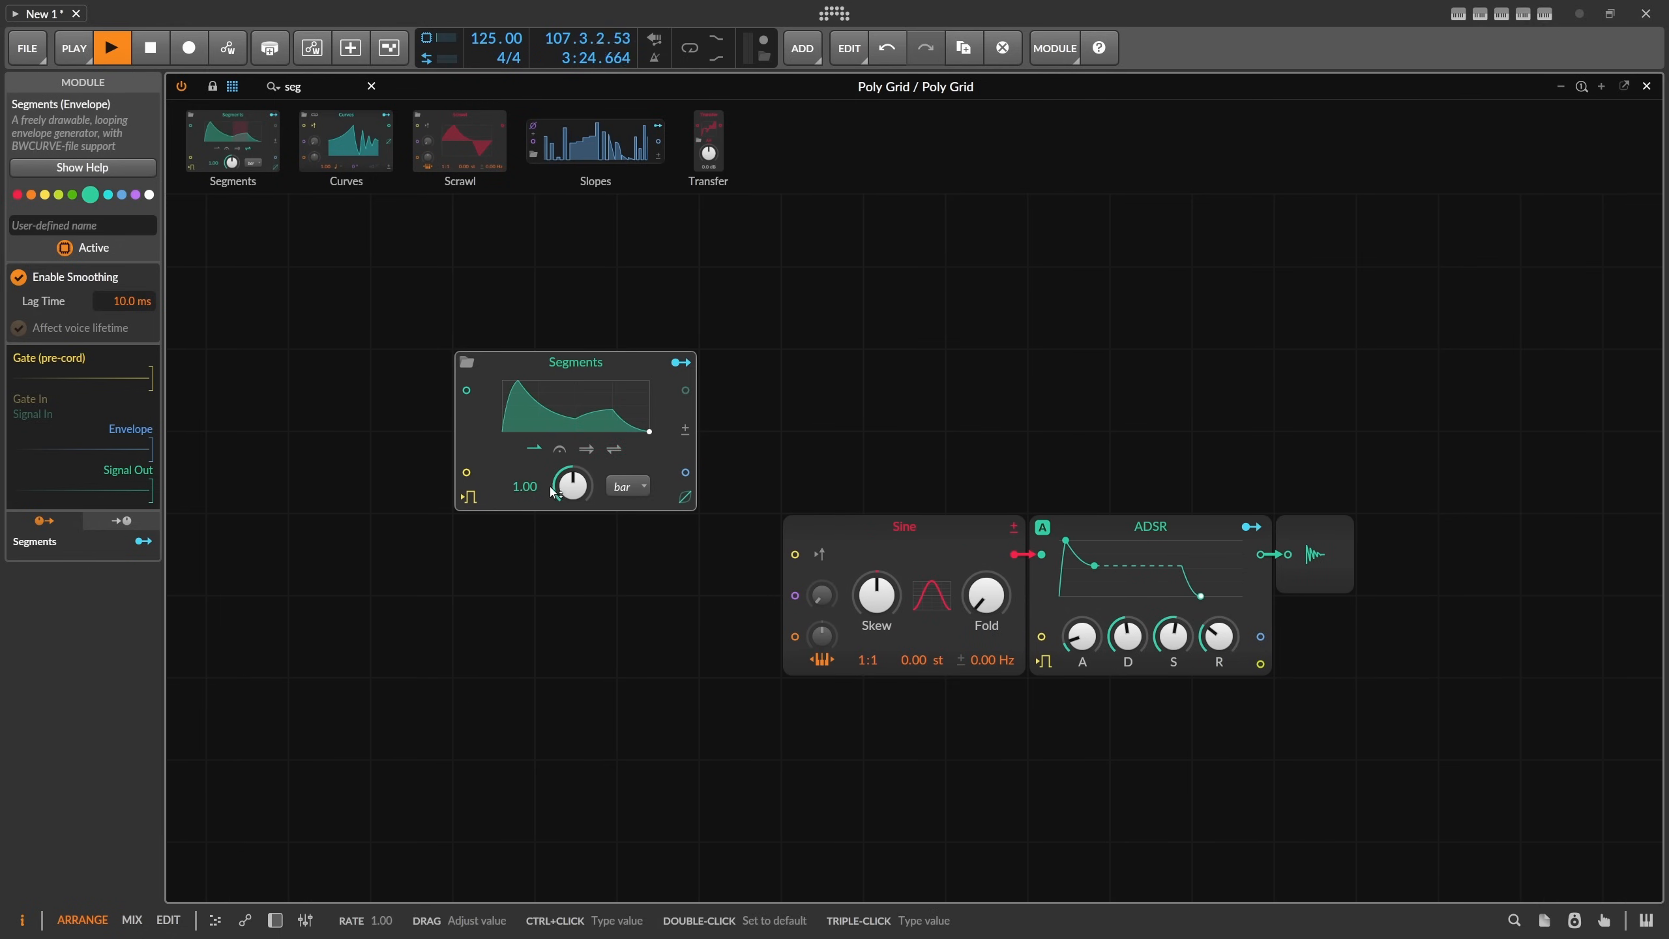
Set the Segments module's time unit to 16th note and check its default envelope curve.
{"action": "left_click", "coordinate": [627, 486]}
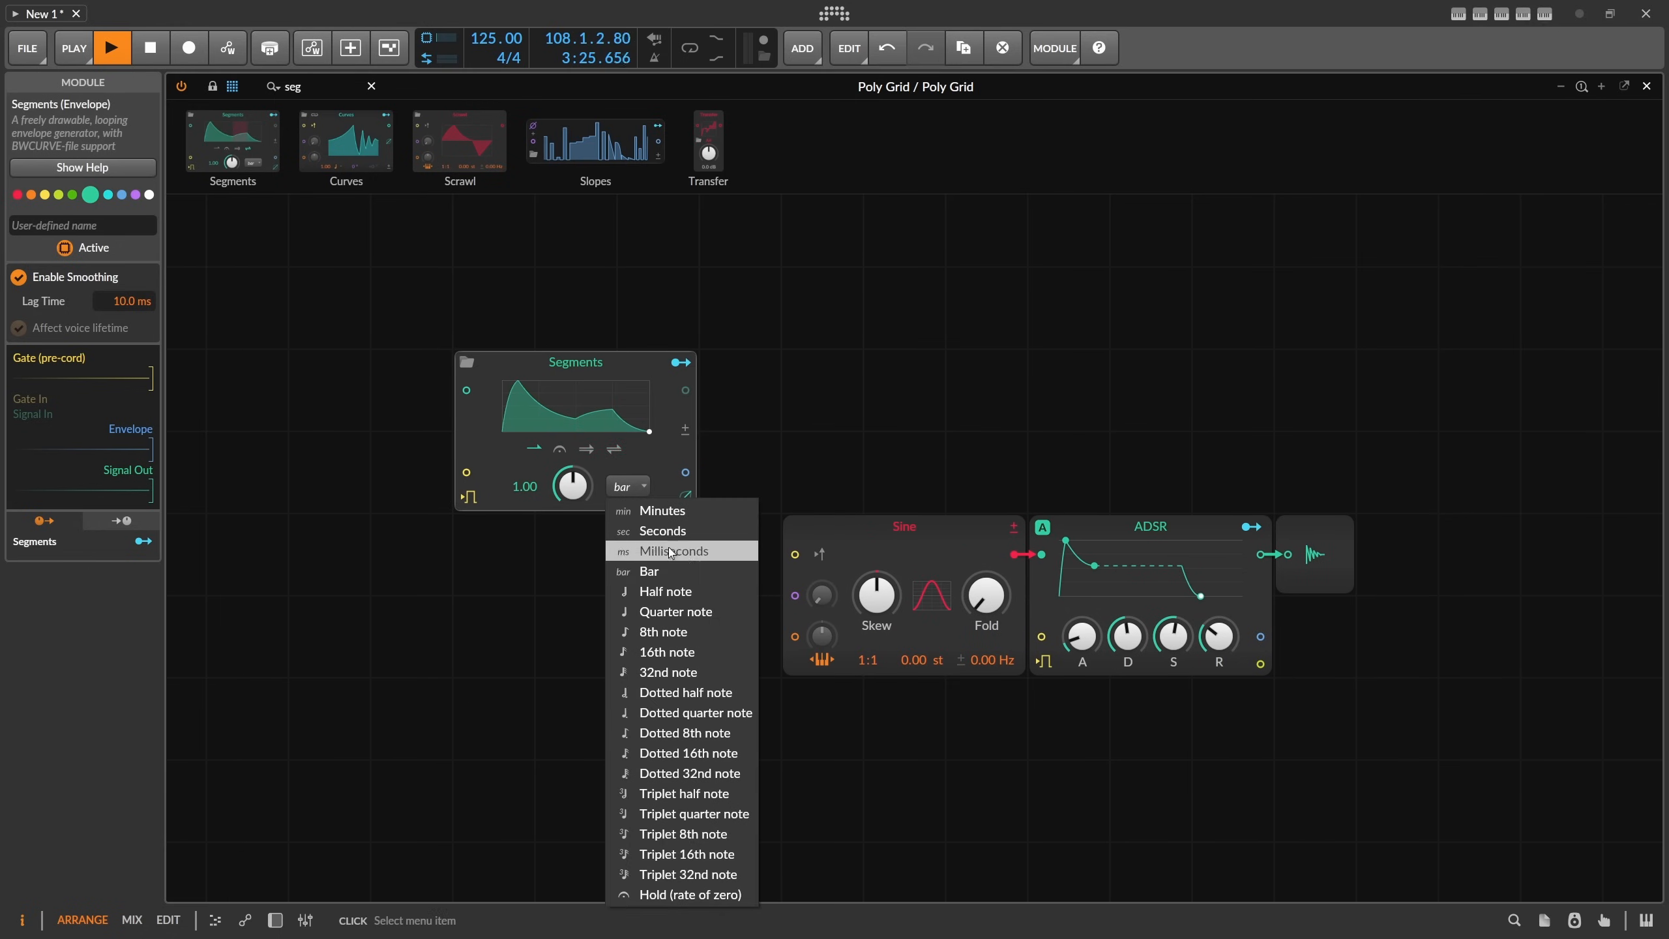
{"action": "left_click", "coordinate": [681, 652]}
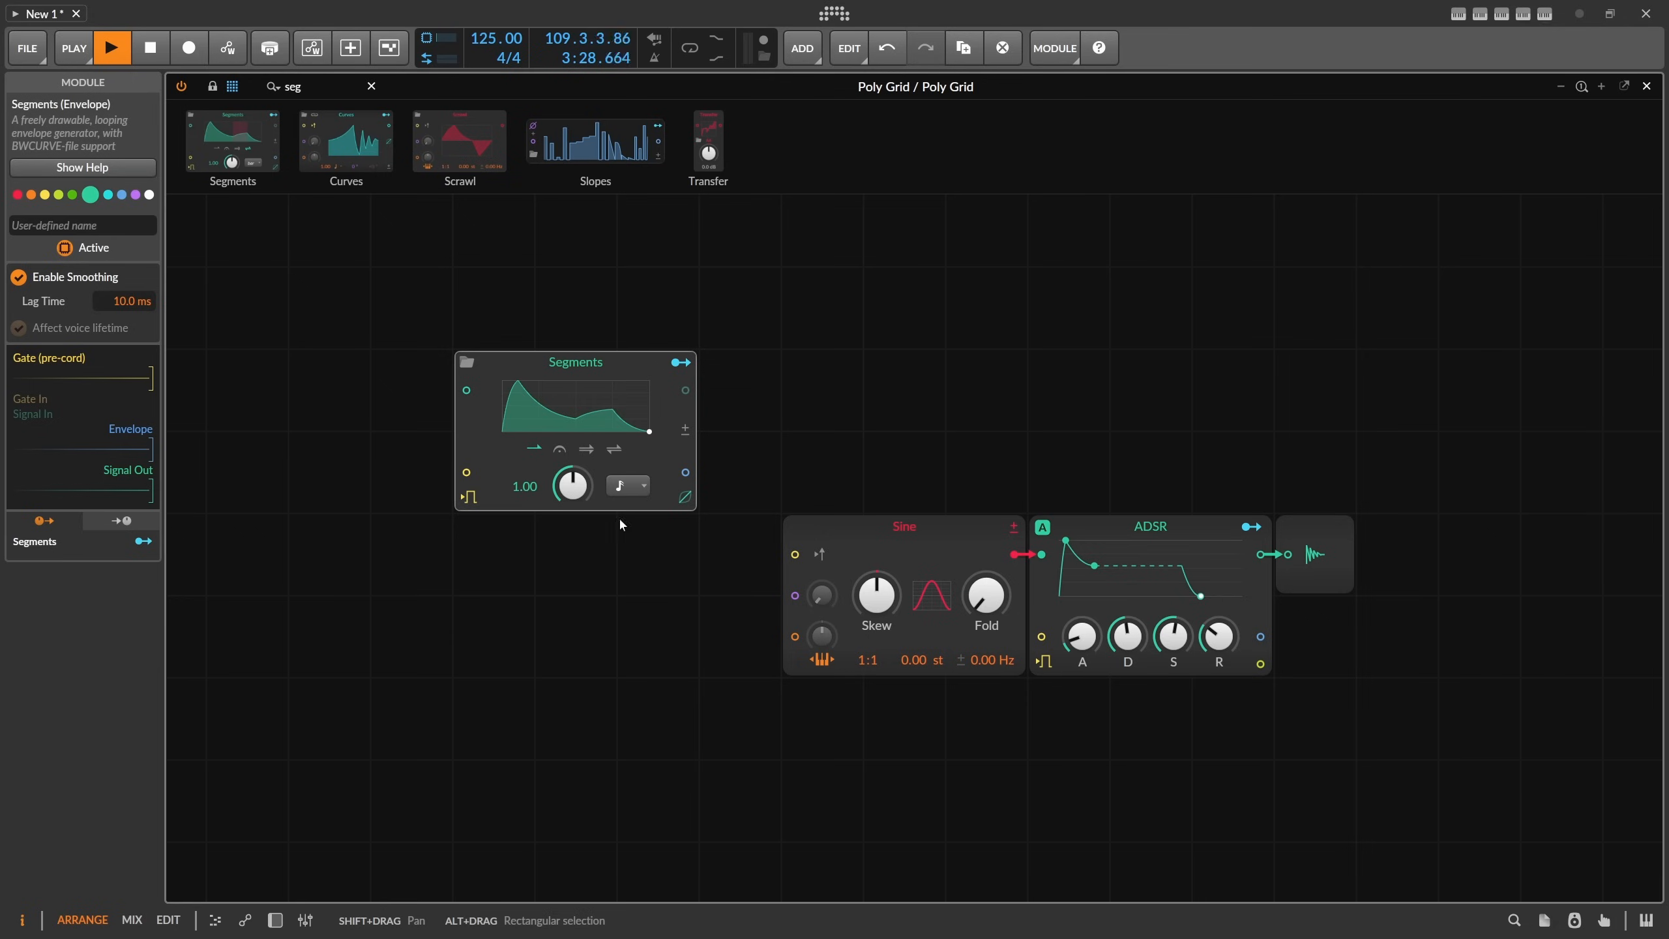
{"action": "left_click", "coordinate": [628, 420]}
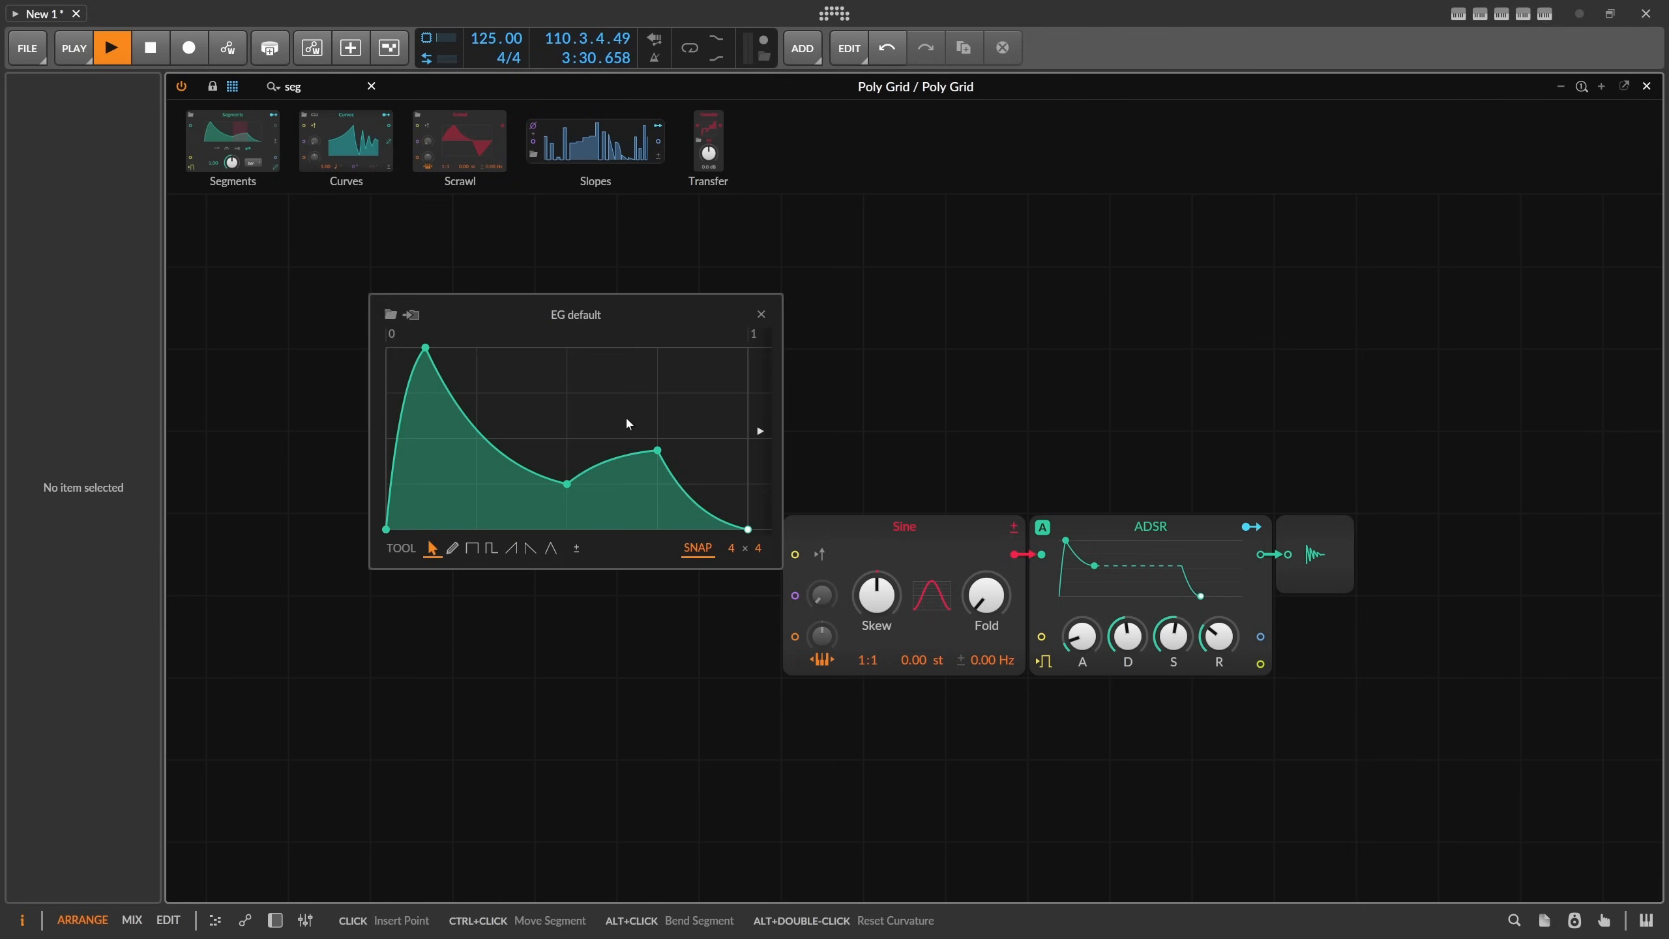
{"action": "left_click", "coordinate": [760, 317]}
{"action": "left_click", "coordinate": [625, 485]}
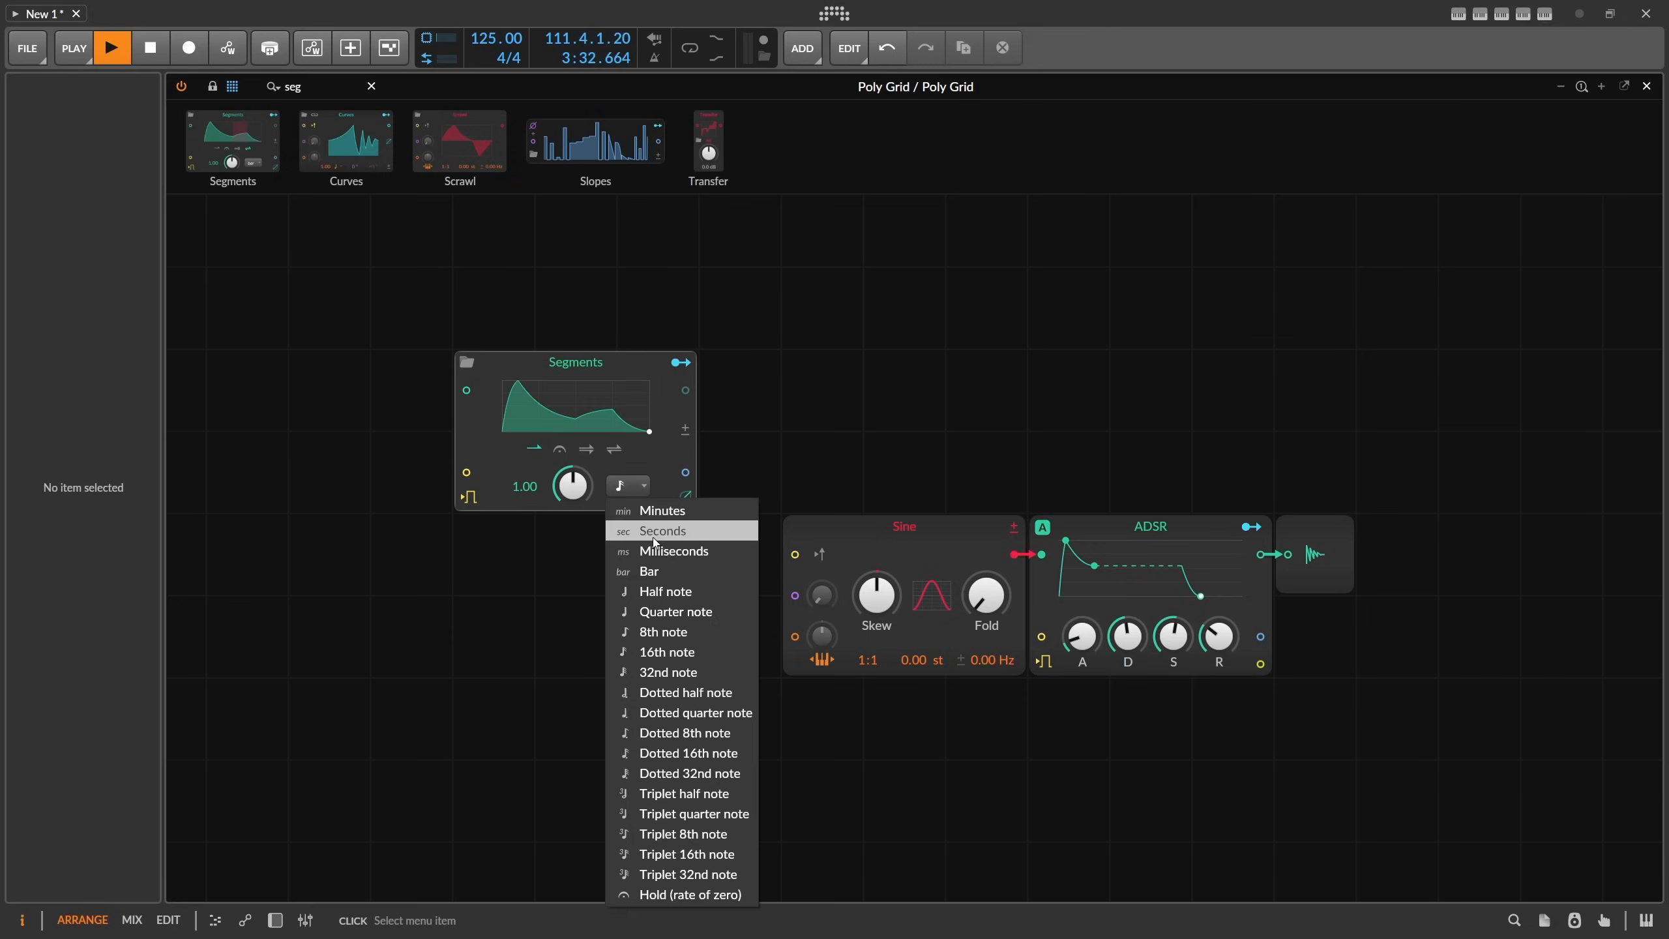
{"action": "left_click", "coordinate": [623, 648]}
Reshape the Segments curve without the middle dip, using a short attack and a 100% plateau ending at the first quarter.
{"action": "left_click", "coordinate": [581, 423]}
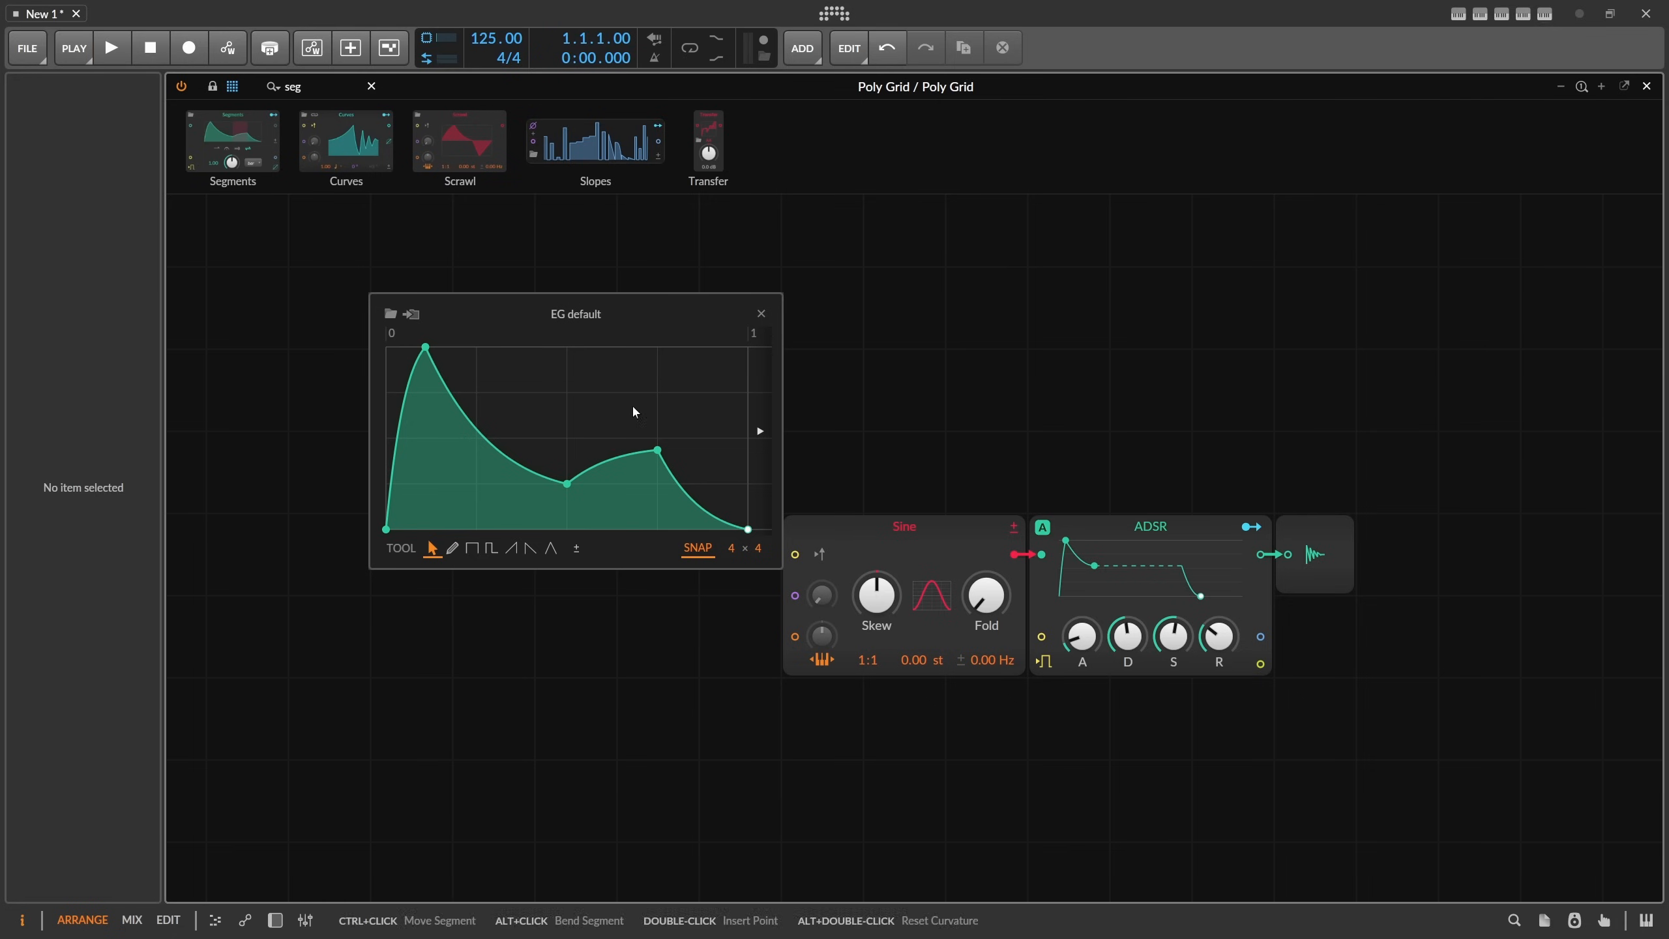
{"action": "double_click", "coordinate": [566, 483]}
{"action": "left_click_drag", "start_coordinate": [659, 457], "coordinate": [659, 348]}
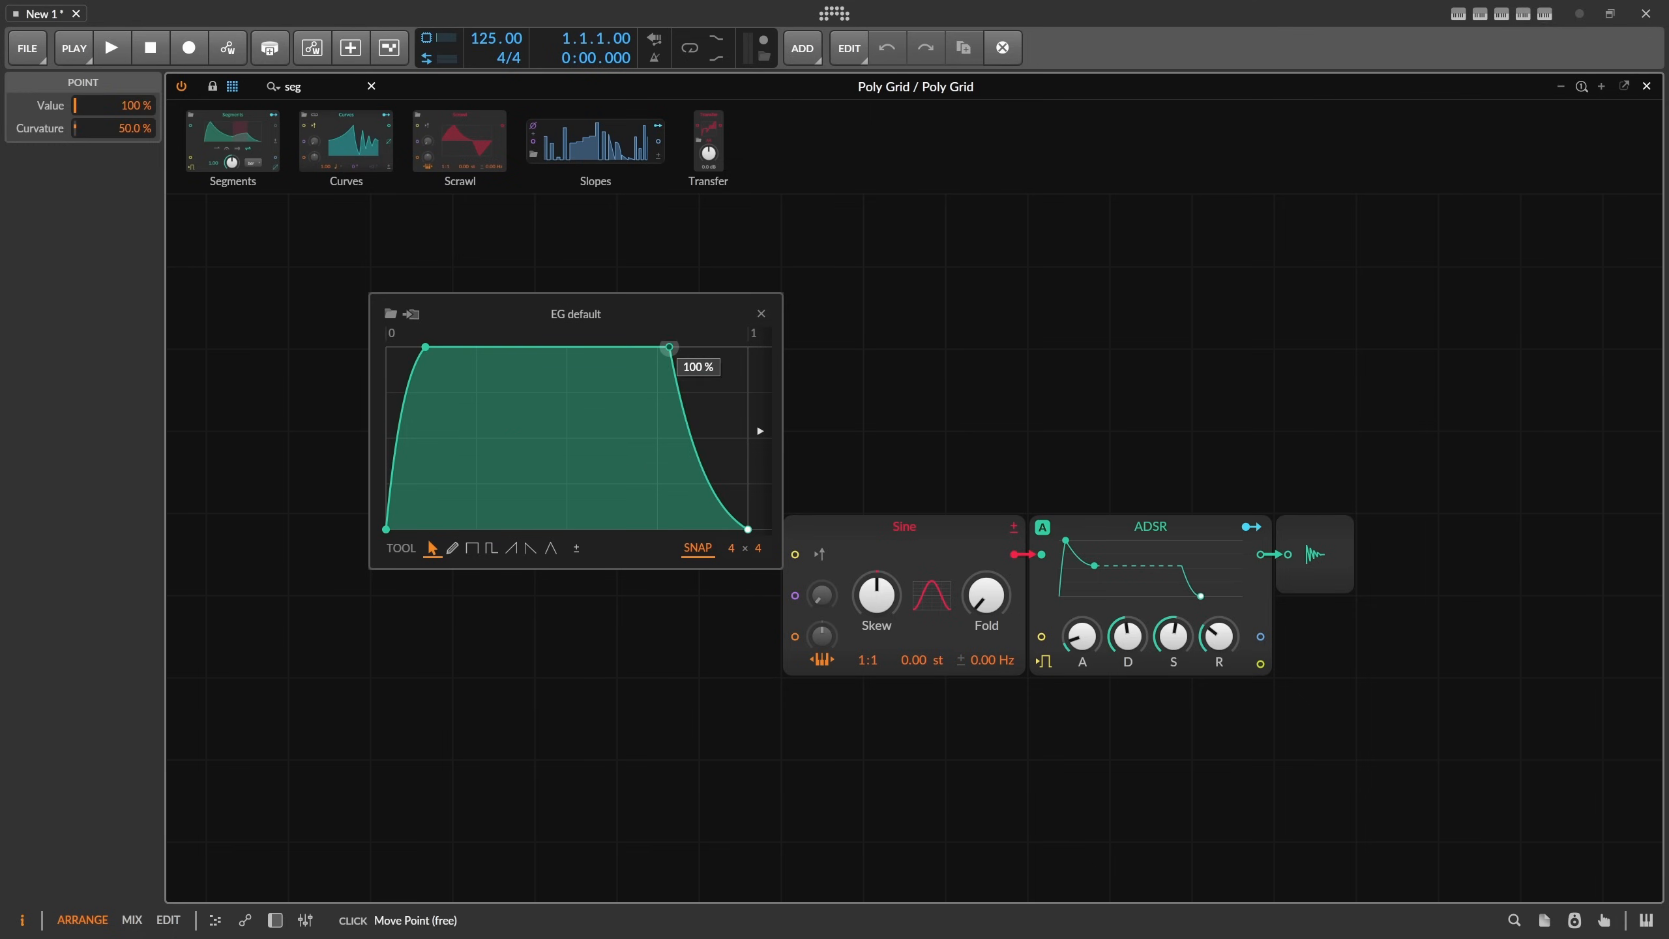
{"action": "left_click_drag", "start_coordinate": [425, 347], "coordinate": [387, 346]}
{"action": "left_click_drag", "start_coordinate": [657, 346], "coordinate": [476, 346]}
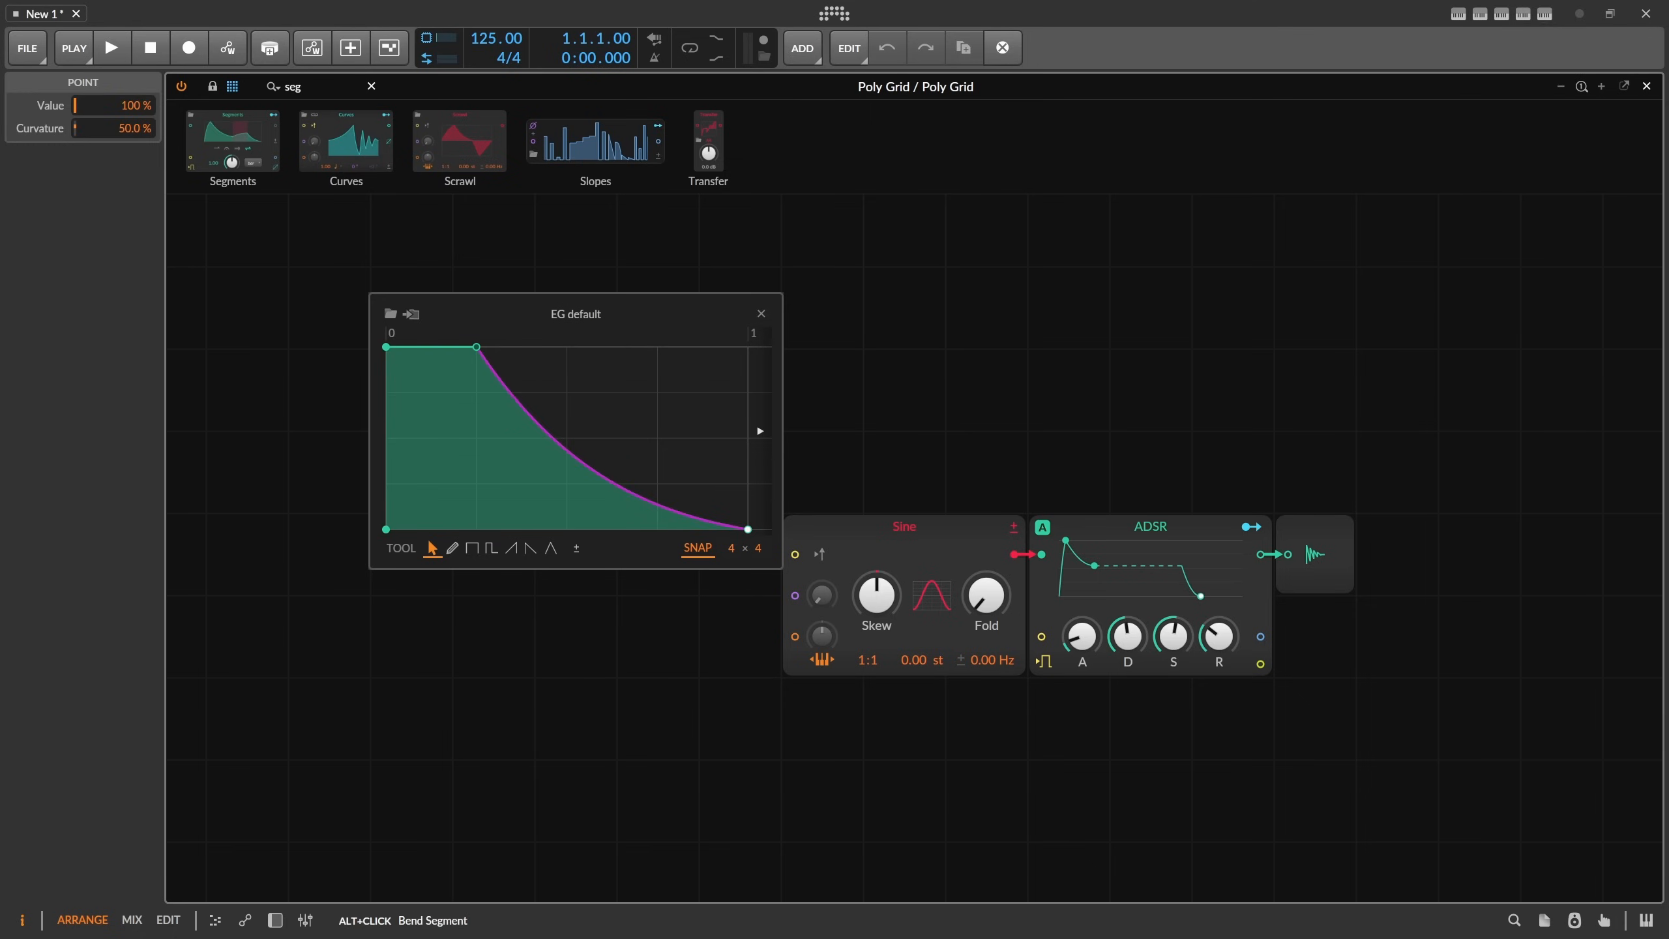
{"action": "left_click_drag", "start_coordinate": [386, 346], "coordinate": [413, 346]}
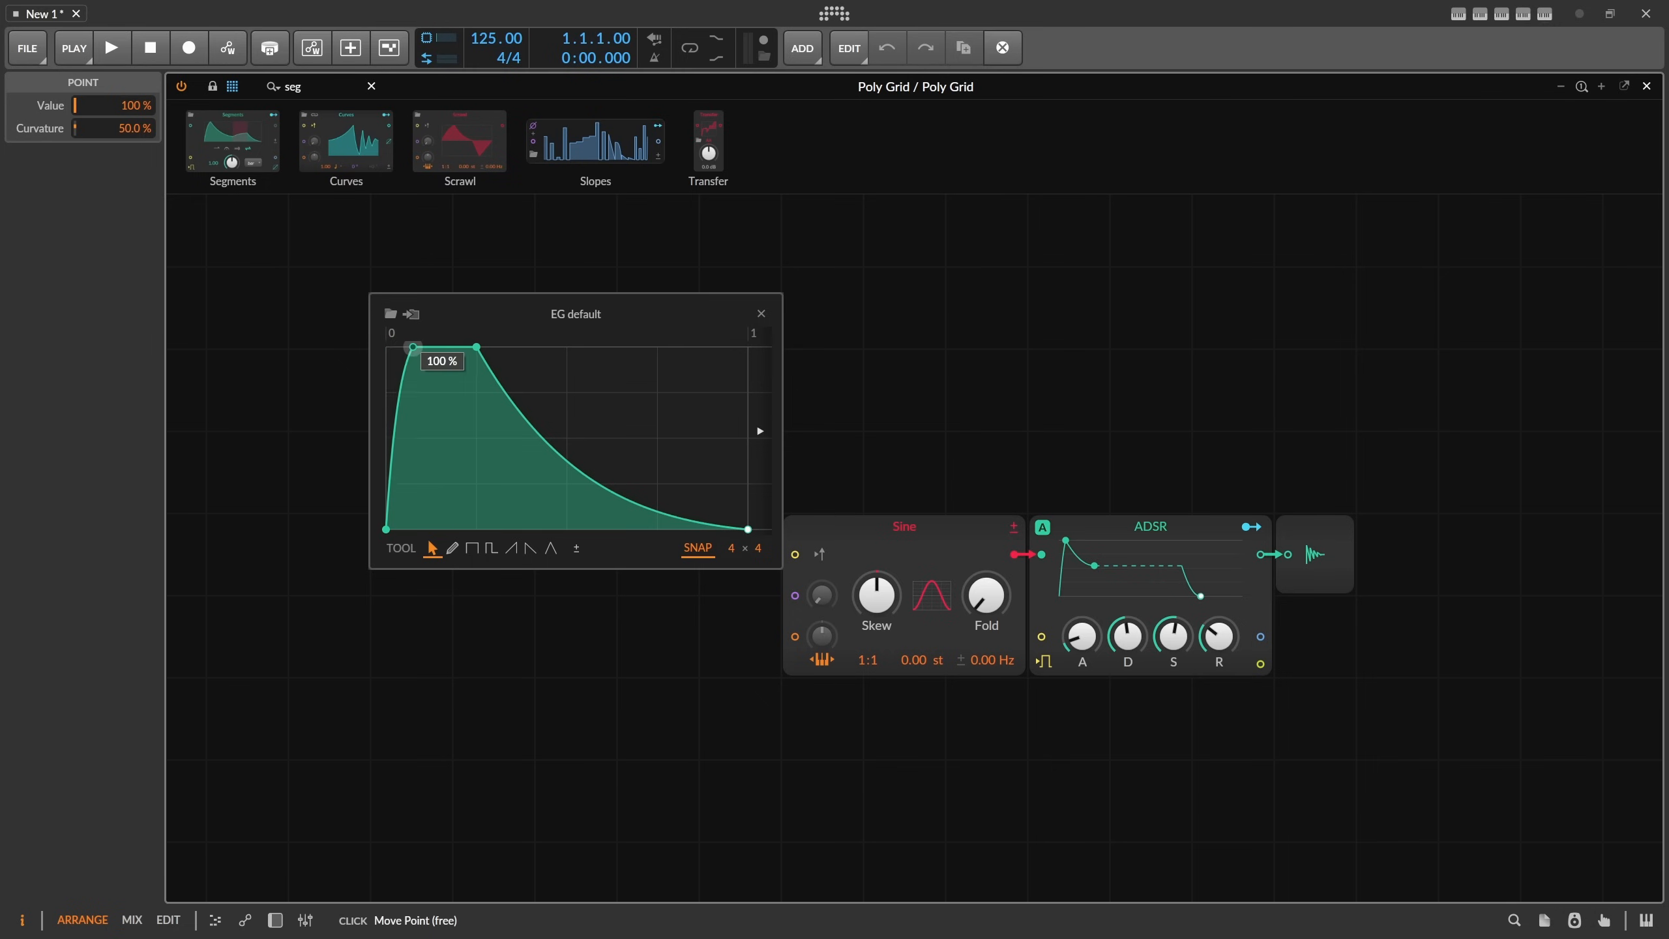
{"action": "left_click", "coordinate": [760, 314]}
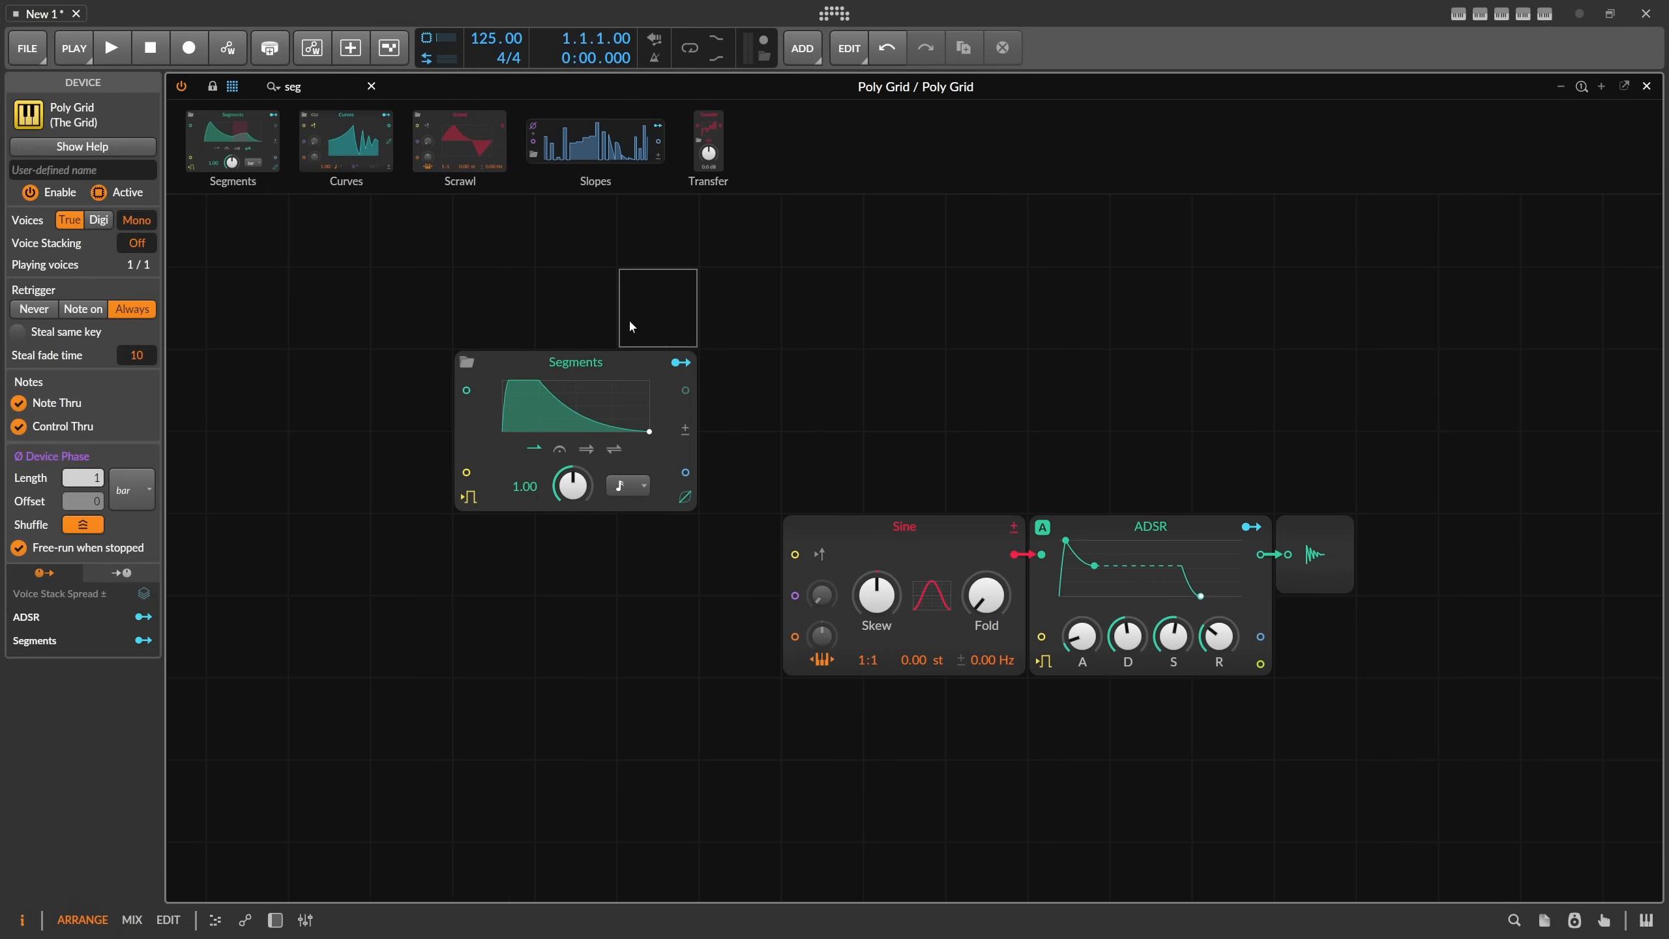
Delete the ADSR module and insert Segments in the signal path between the Sine oscillator and the output.
{"action": "key", "text": "Delete"}
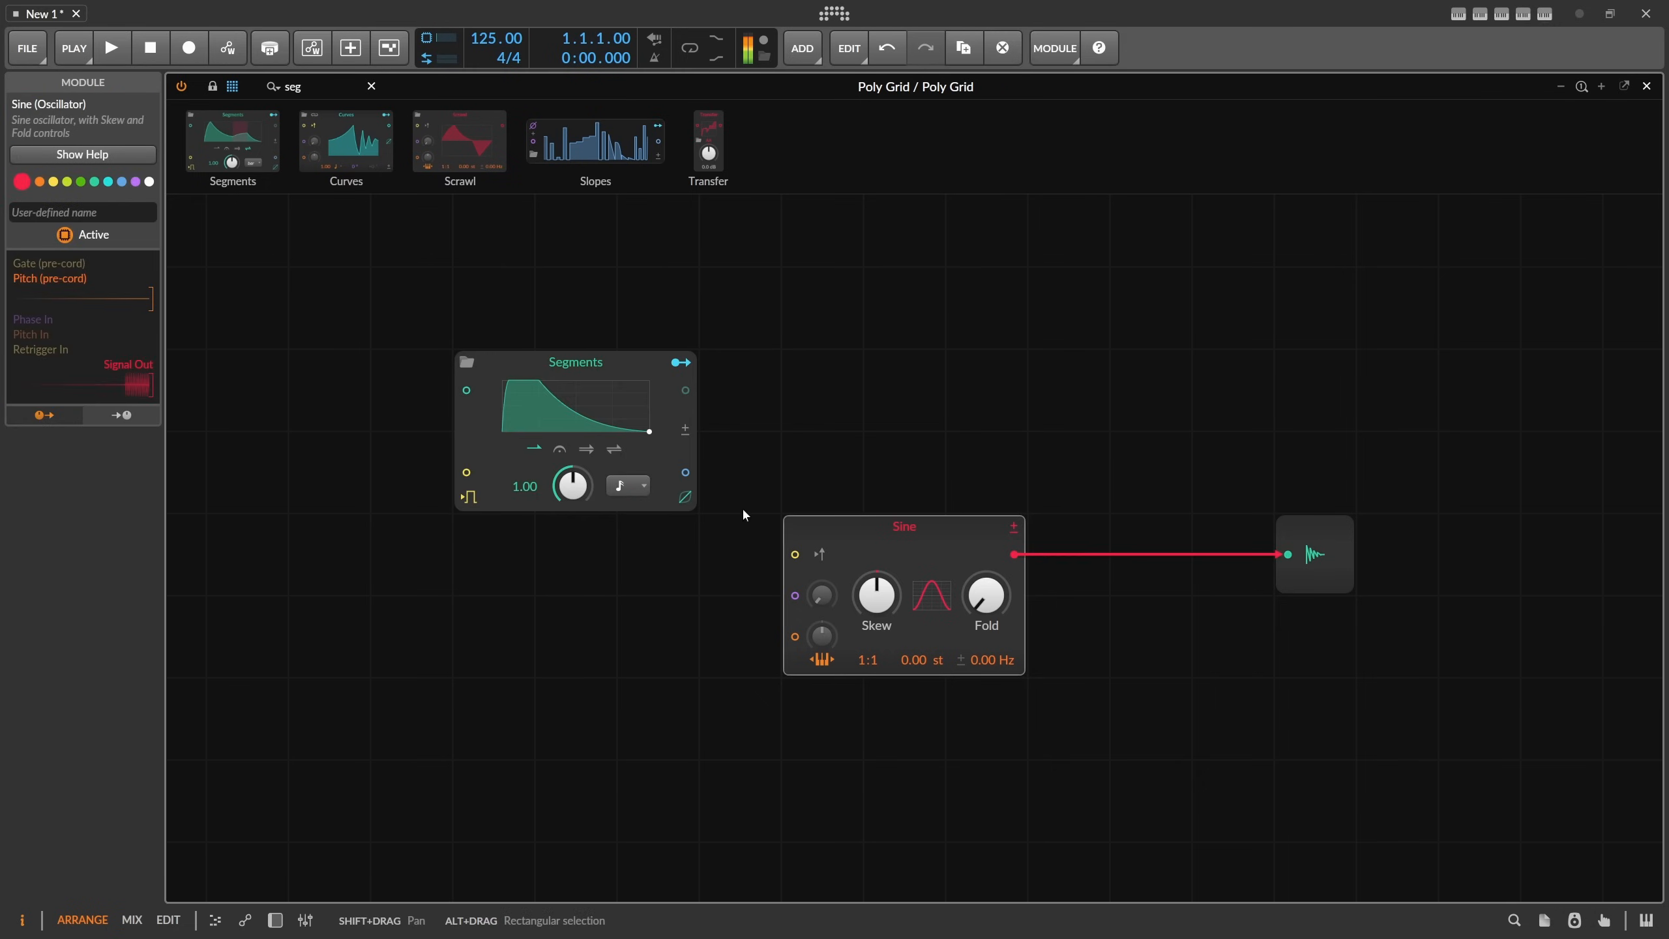
{"action": "left_click_drag", "start_coordinate": [578, 368], "coordinate": [1016, 558]}
{"action": "left_click_drag", "start_coordinate": [1008, 534], "coordinate": [932, 532]}
{"action": "left_click_drag", "start_coordinate": [881, 435], "coordinate": [737, 373]}
{"action": "left_click_drag", "start_coordinate": [954, 460], "coordinate": [875, 480]}
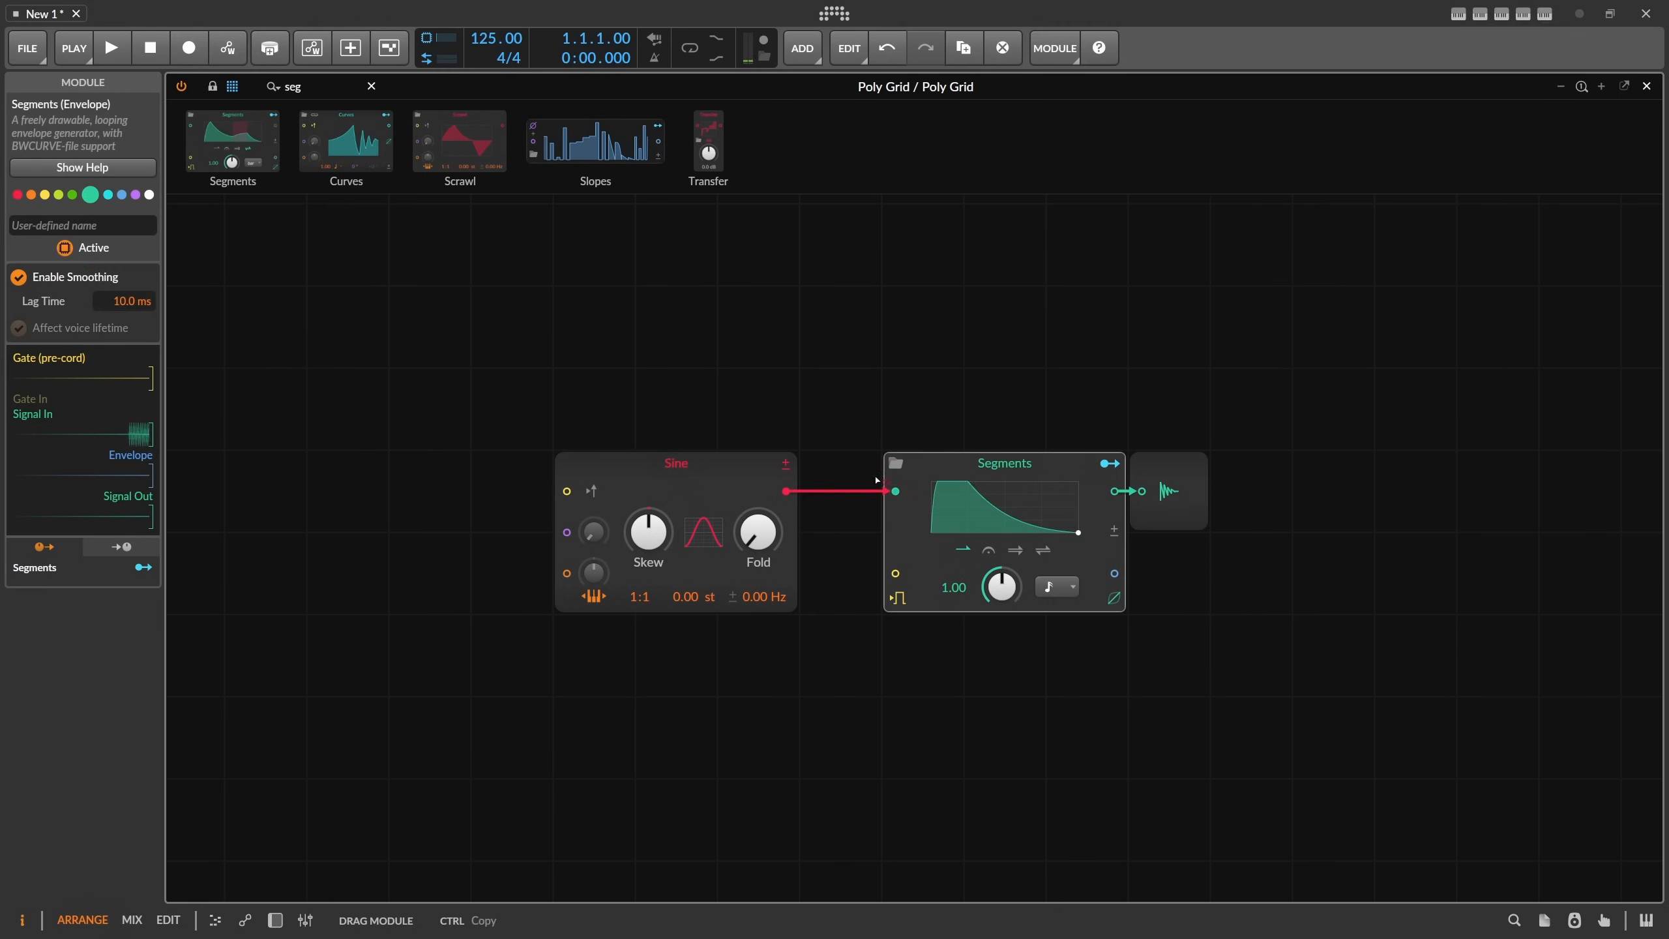
Close the gaps so that the Sine, Segments and output modules sit directly side by side.
{"action": "left_click", "coordinate": [1185, 484]}
{"action": "left_click_drag", "start_coordinate": [1030, 473], "coordinate": [950, 478]}
{"action": "left_click", "coordinate": [1162, 475]}
{"action": "left_click_drag", "start_coordinate": [1162, 475], "coordinate": [1020, 423]}
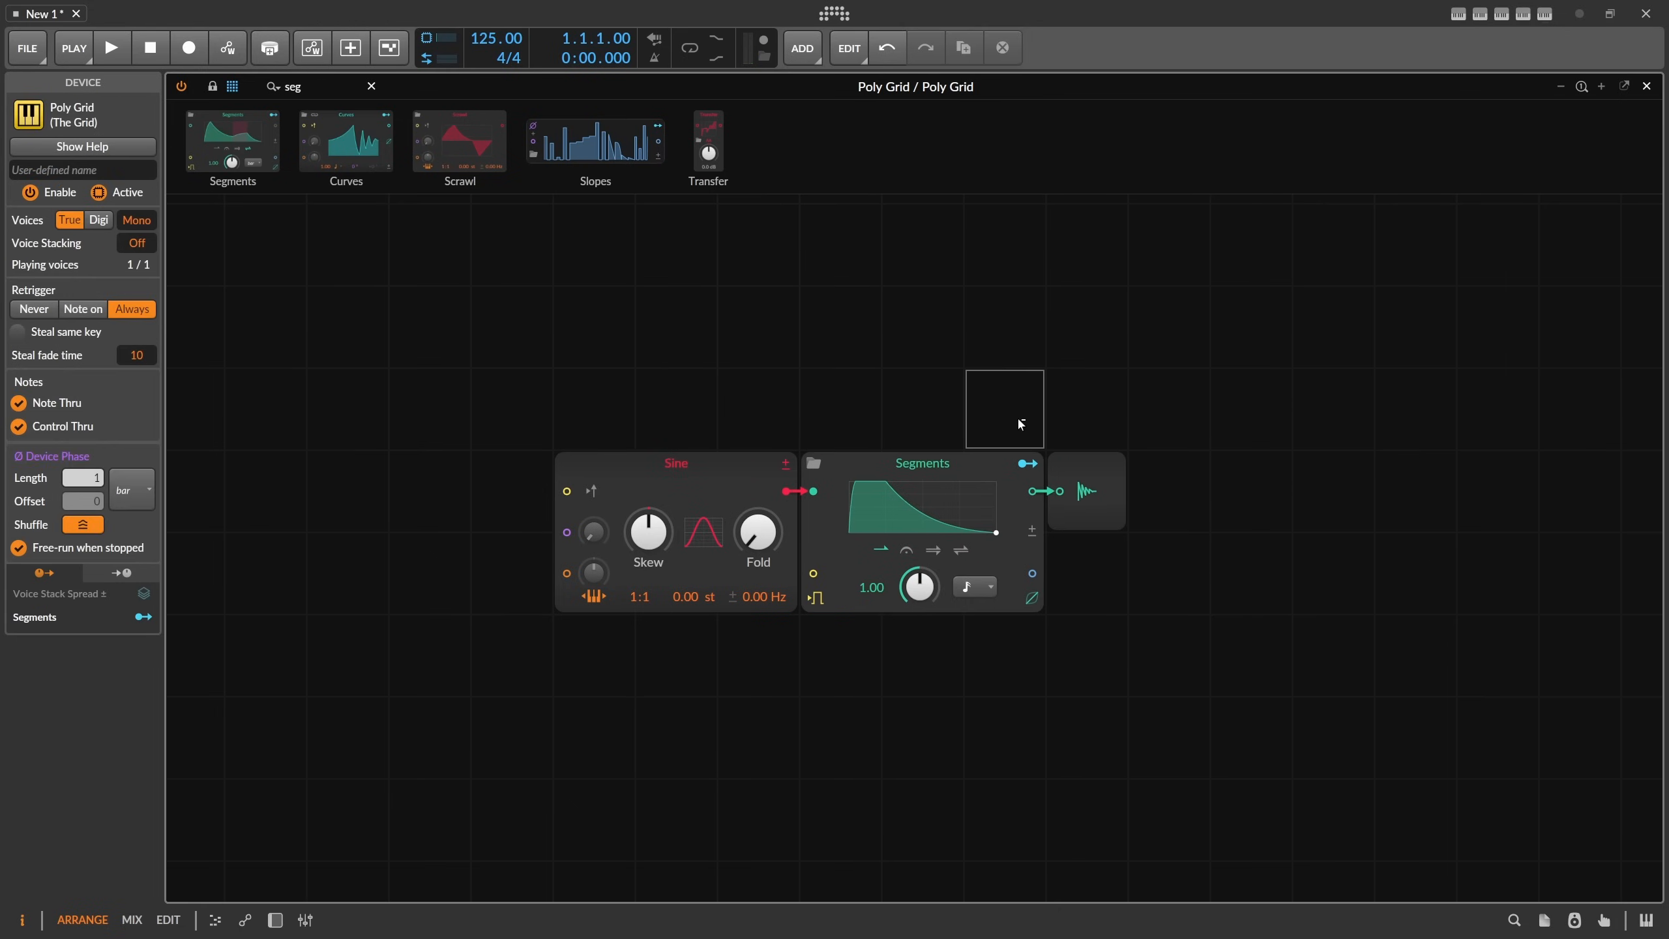
Add a Pitch module set to G0, feed it into the Sine's pitch input, and disable the oscillator's keyboard tracking.
{"action": "type", "text": "pitch"}
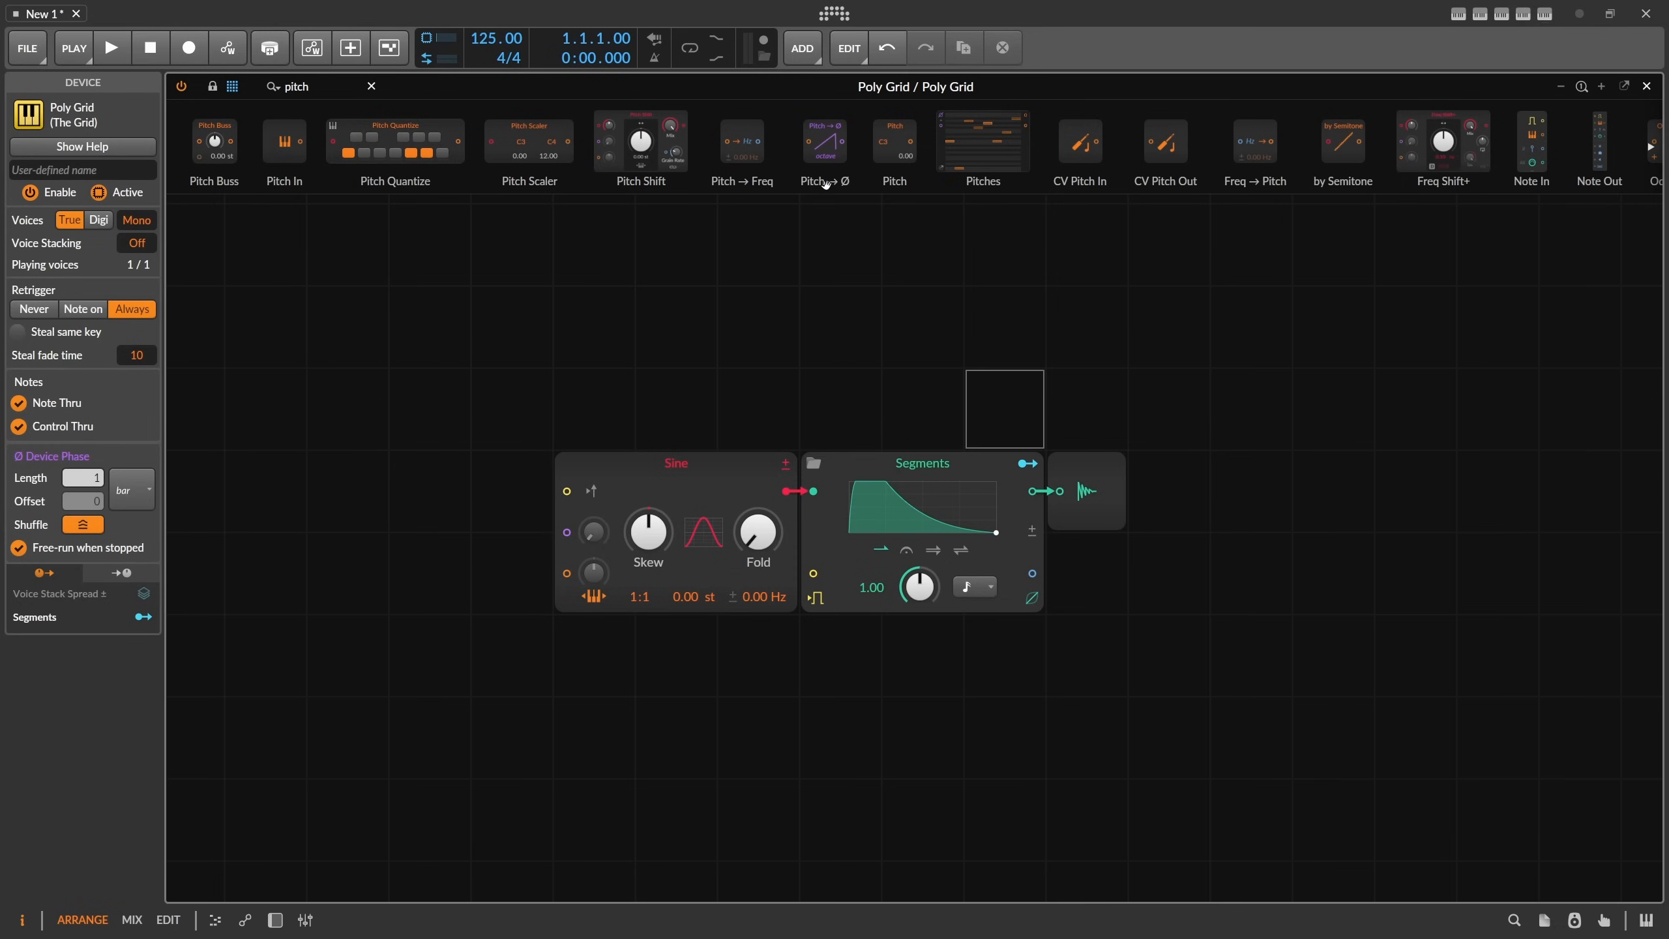
{"action": "left_click_drag", "start_coordinate": [888, 137], "coordinate": [535, 624]}
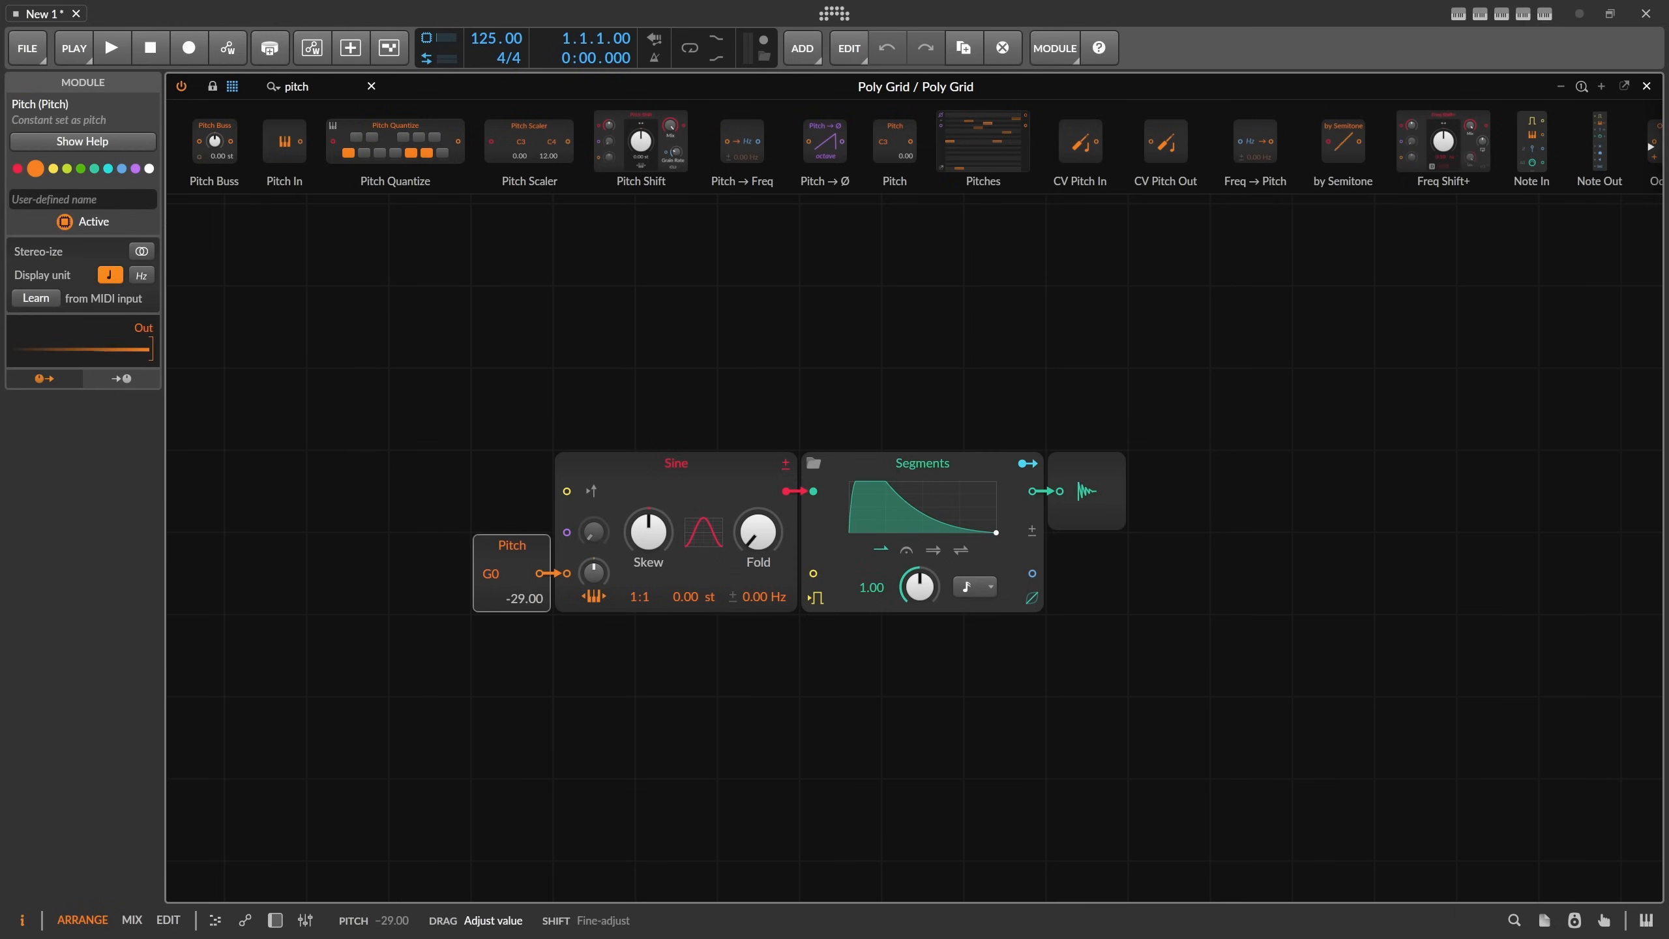
{"action": "left_click", "coordinate": [593, 596]}
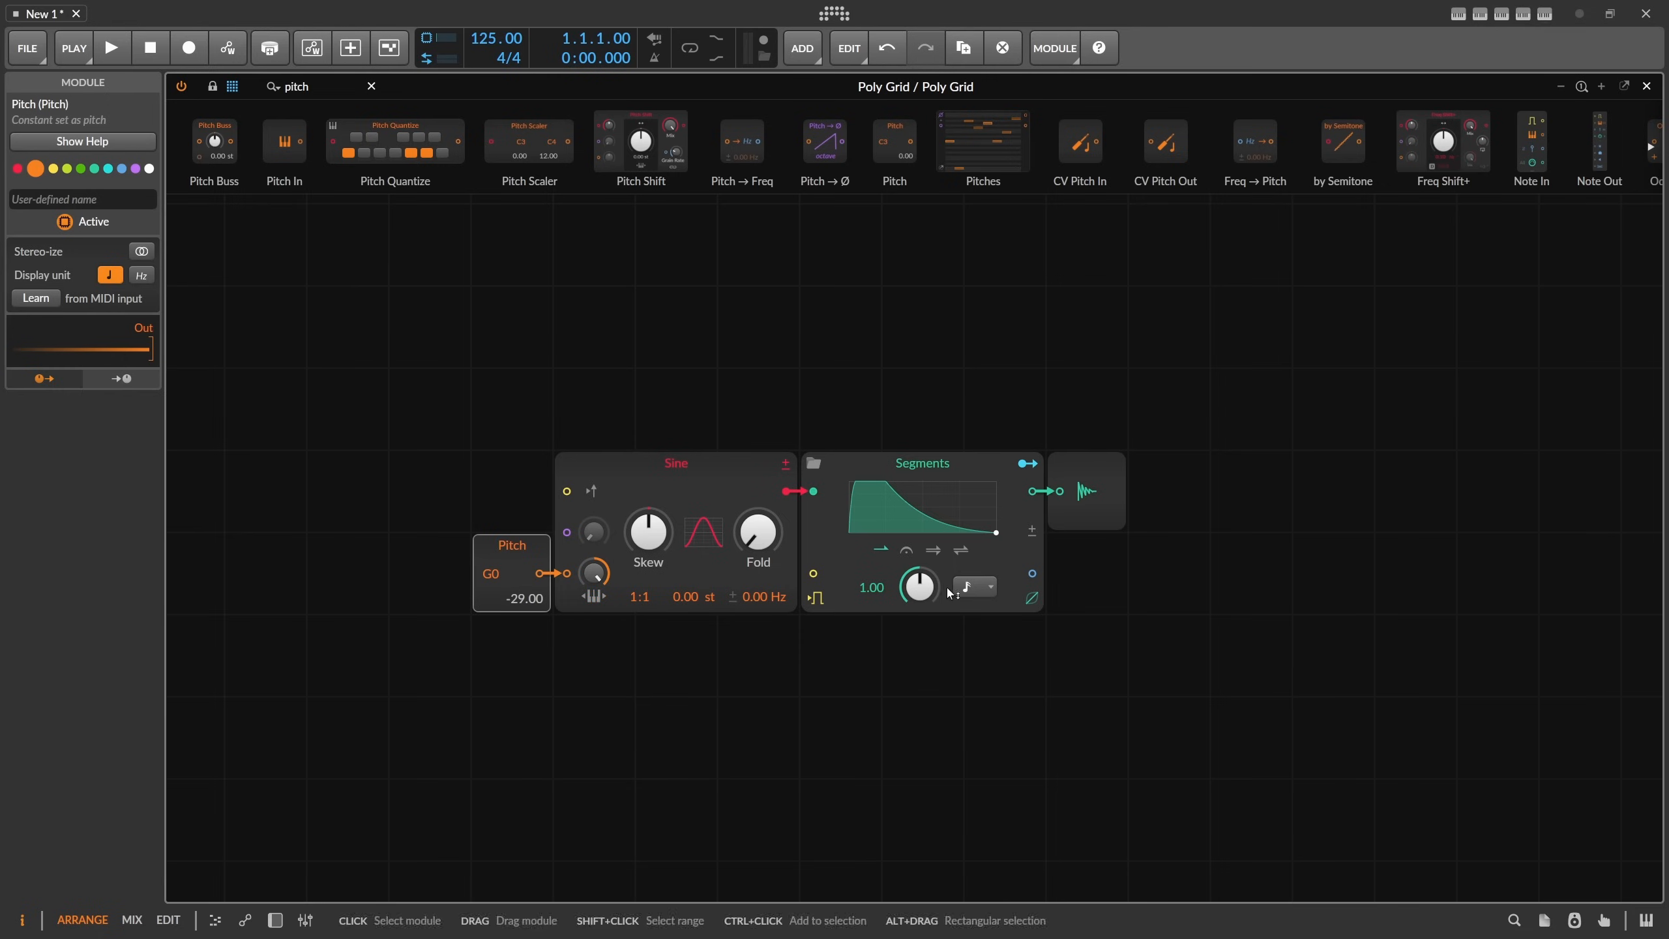
Search for "trigg", add a Triggers module below the Sine, and connect its trigger output to the Segments gate input.
{"action": "type", "text": "t"}
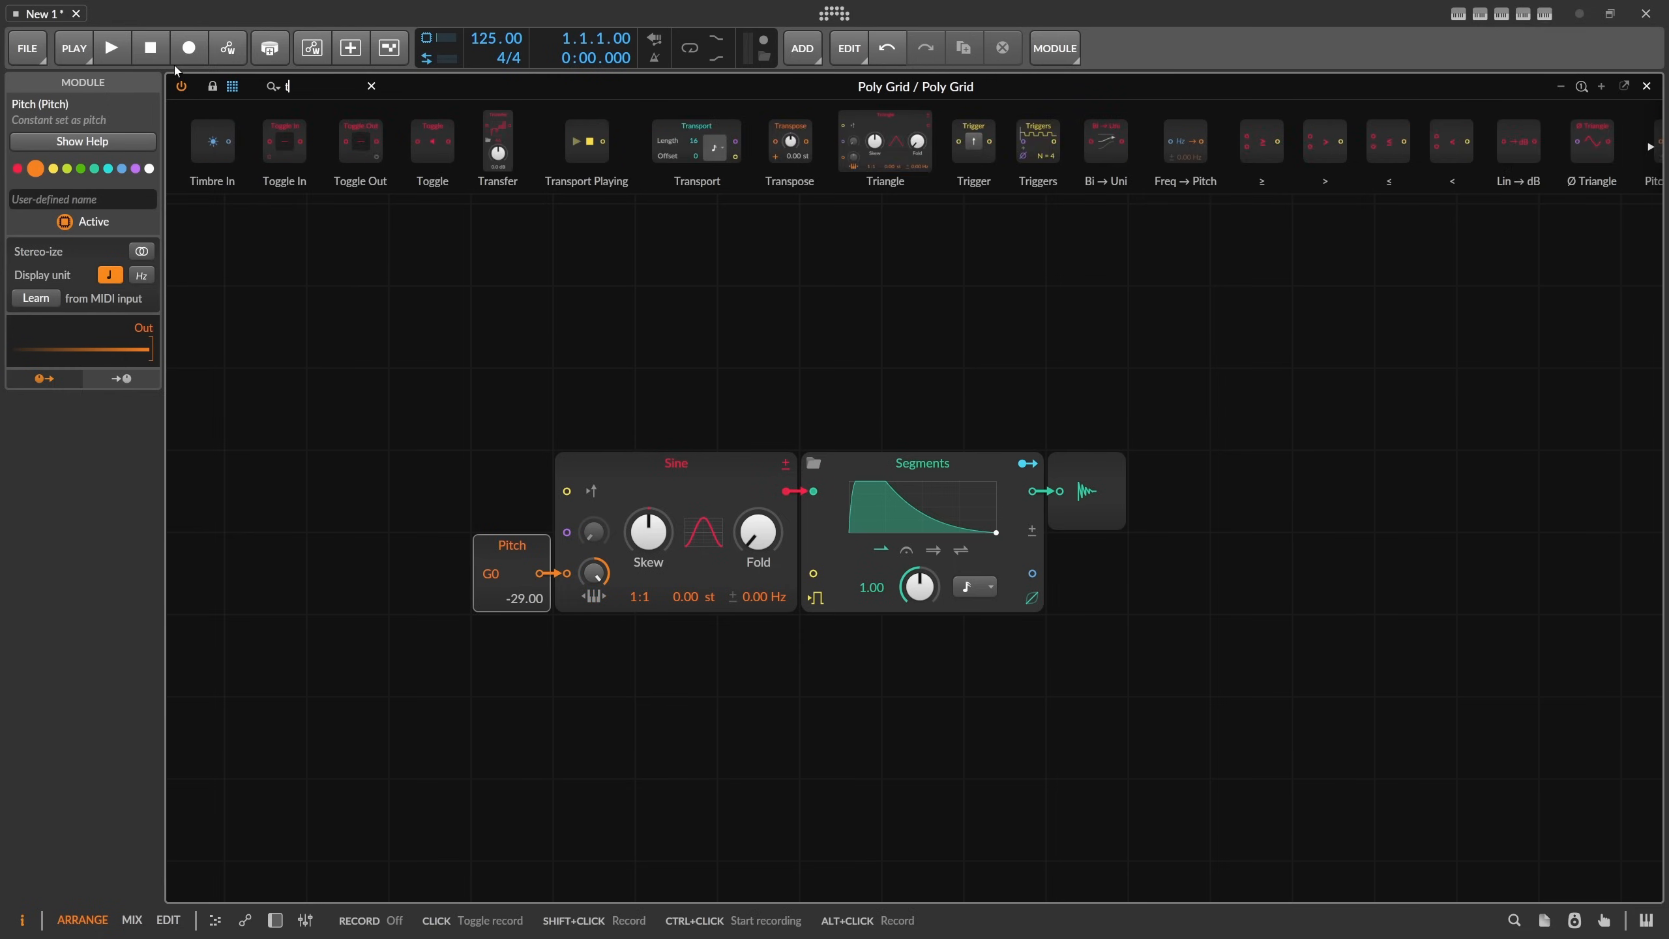
{"action": "type", "text": "rigg"}
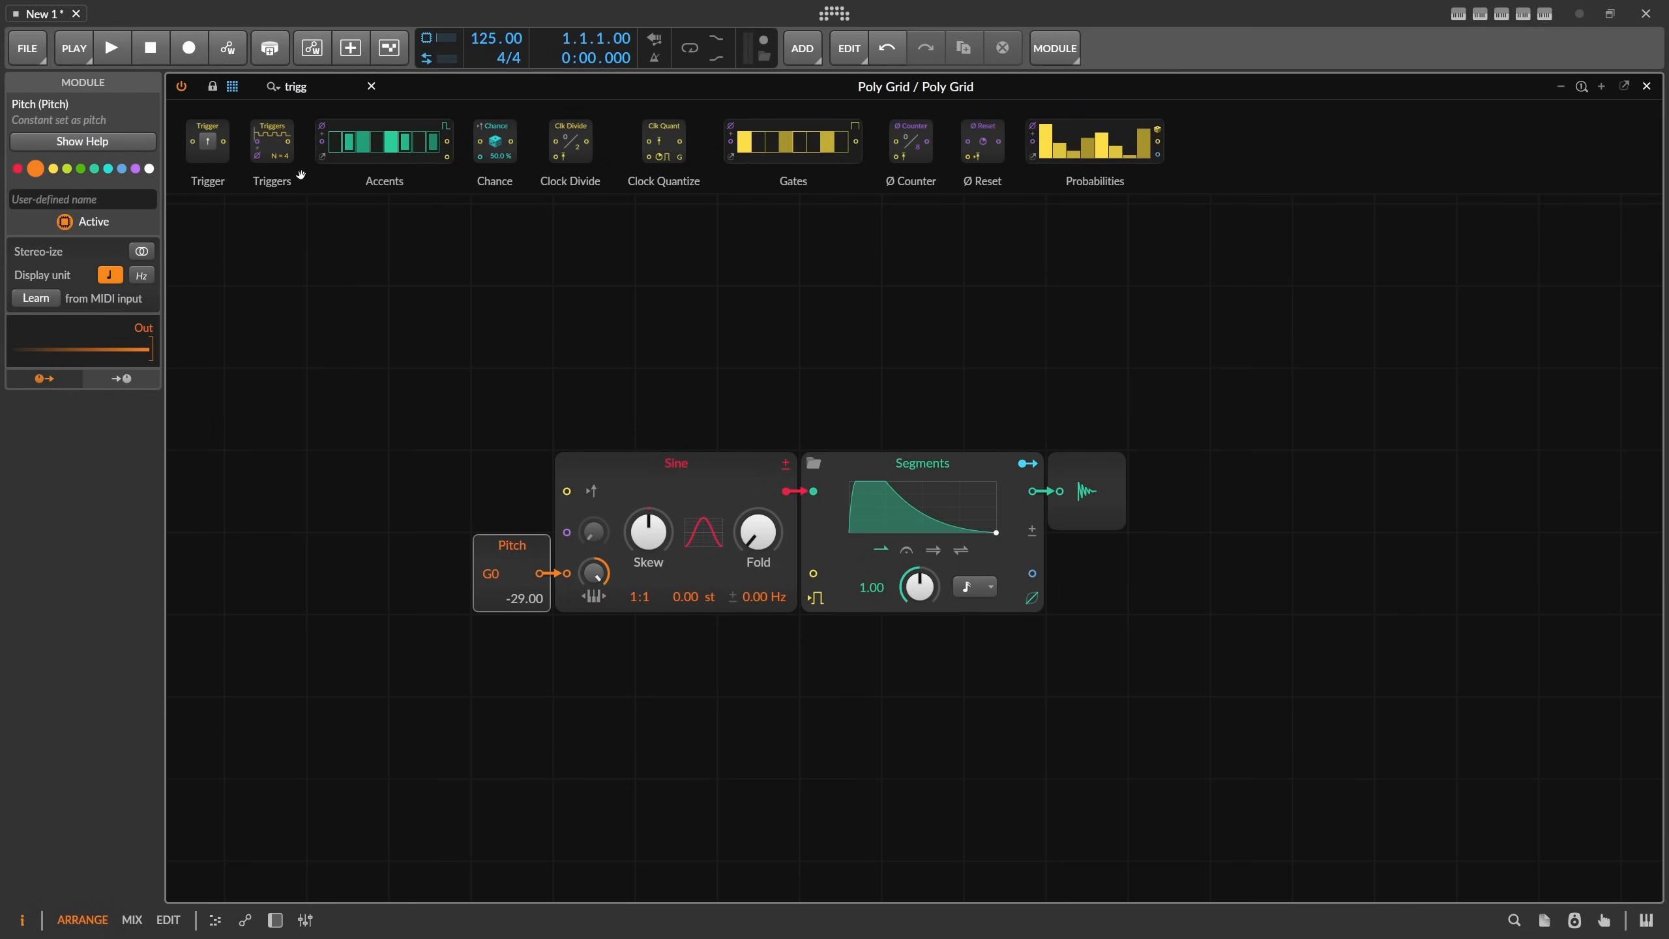
{"action": "left_click_drag", "start_coordinate": [271, 141], "coordinate": [611, 698]}
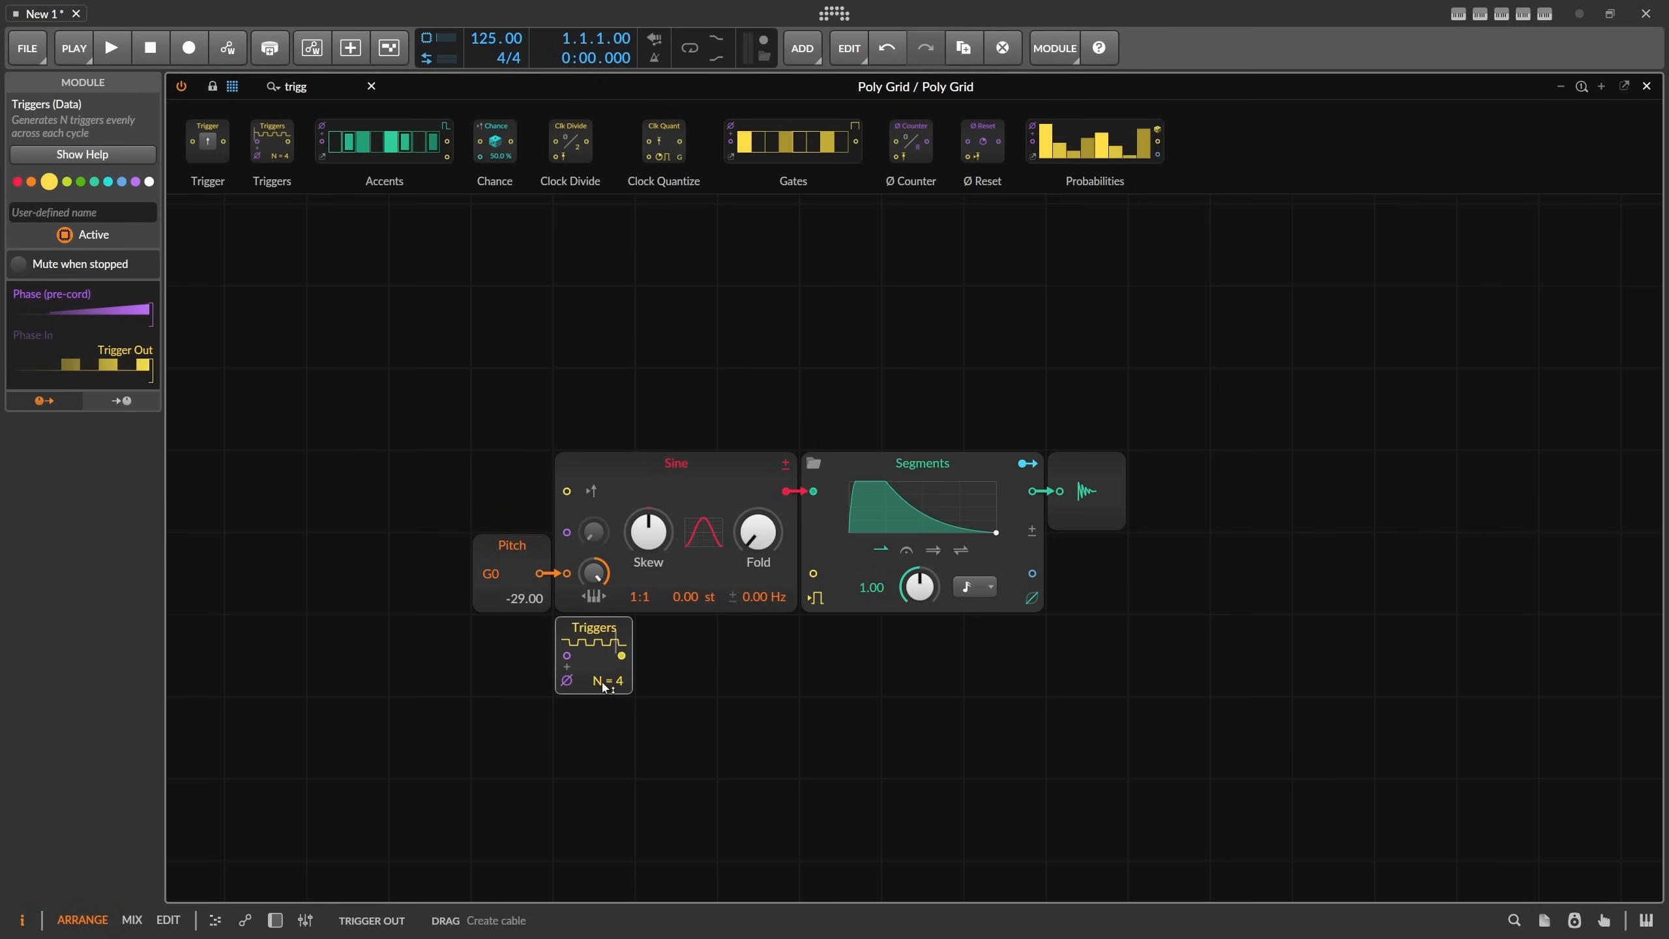
{"action": "left_click_drag", "start_coordinate": [621, 655], "coordinate": [813, 573]}
Shorten the plateau of the Segments curve and add a low decay point after it for a faster falloff with a tail.
{"action": "left_click", "coordinate": [901, 513]}
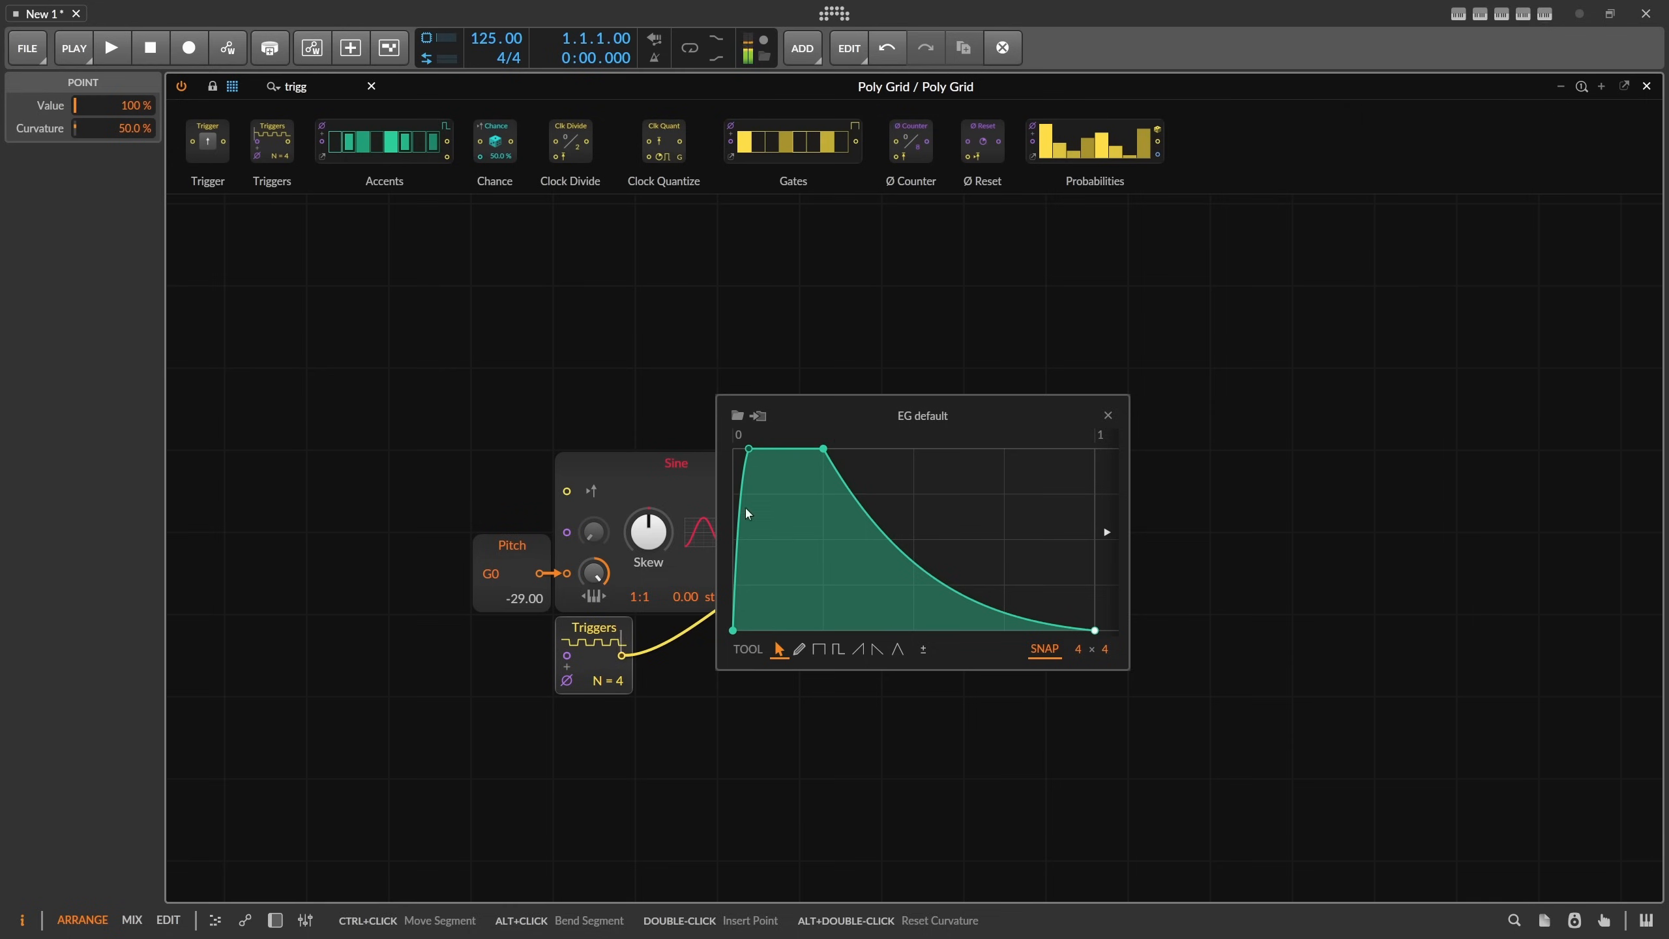
{"action": "mouse_move", "coordinate": [823, 449]}
{"action": "left_mouse_down"}
{"action": "mouse_move", "coordinate": [757, 450]}
{"action": "mouse_move", "coordinate": [798, 450]}
{"action": "left_mouse_up"}
{"action": "left_click_drag", "start_coordinate": [881, 542], "coordinate": [889, 584]}
{"action": "double_click", "coordinate": [870, 558]}
{"action": "left_click", "coordinate": [964, 560]}
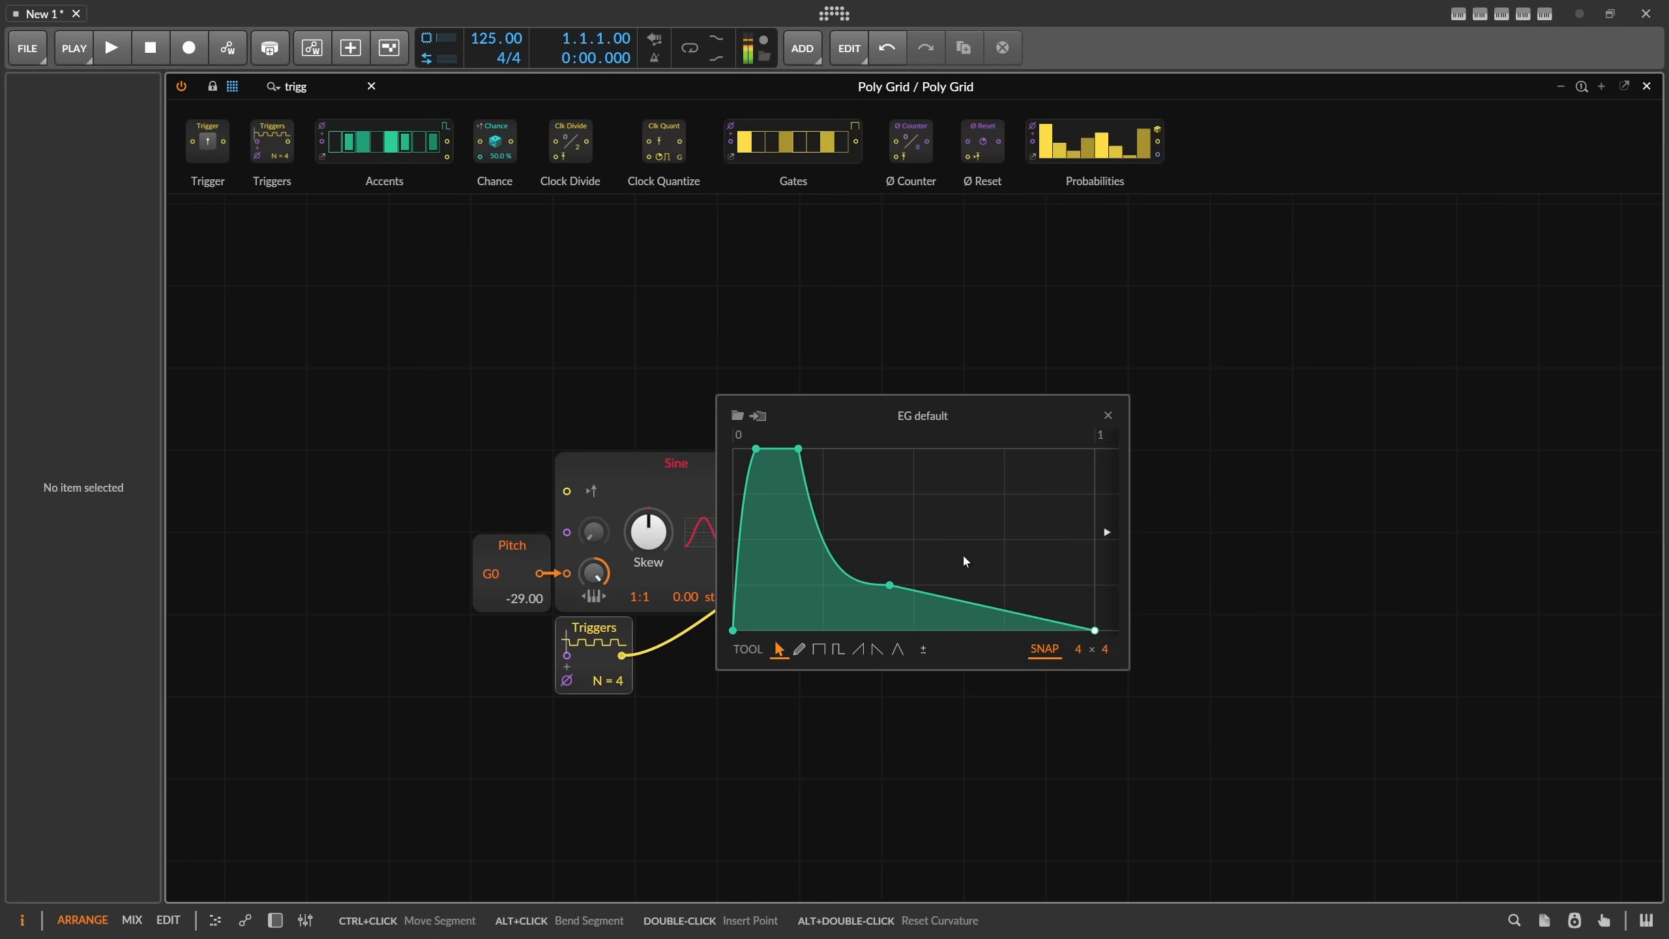
{"action": "left_click", "coordinate": [1107, 415]}
Check the instrument track's settings and level in the inspector, with the device chain shown temporarily.
{"action": "left_click", "coordinate": [275, 920]}
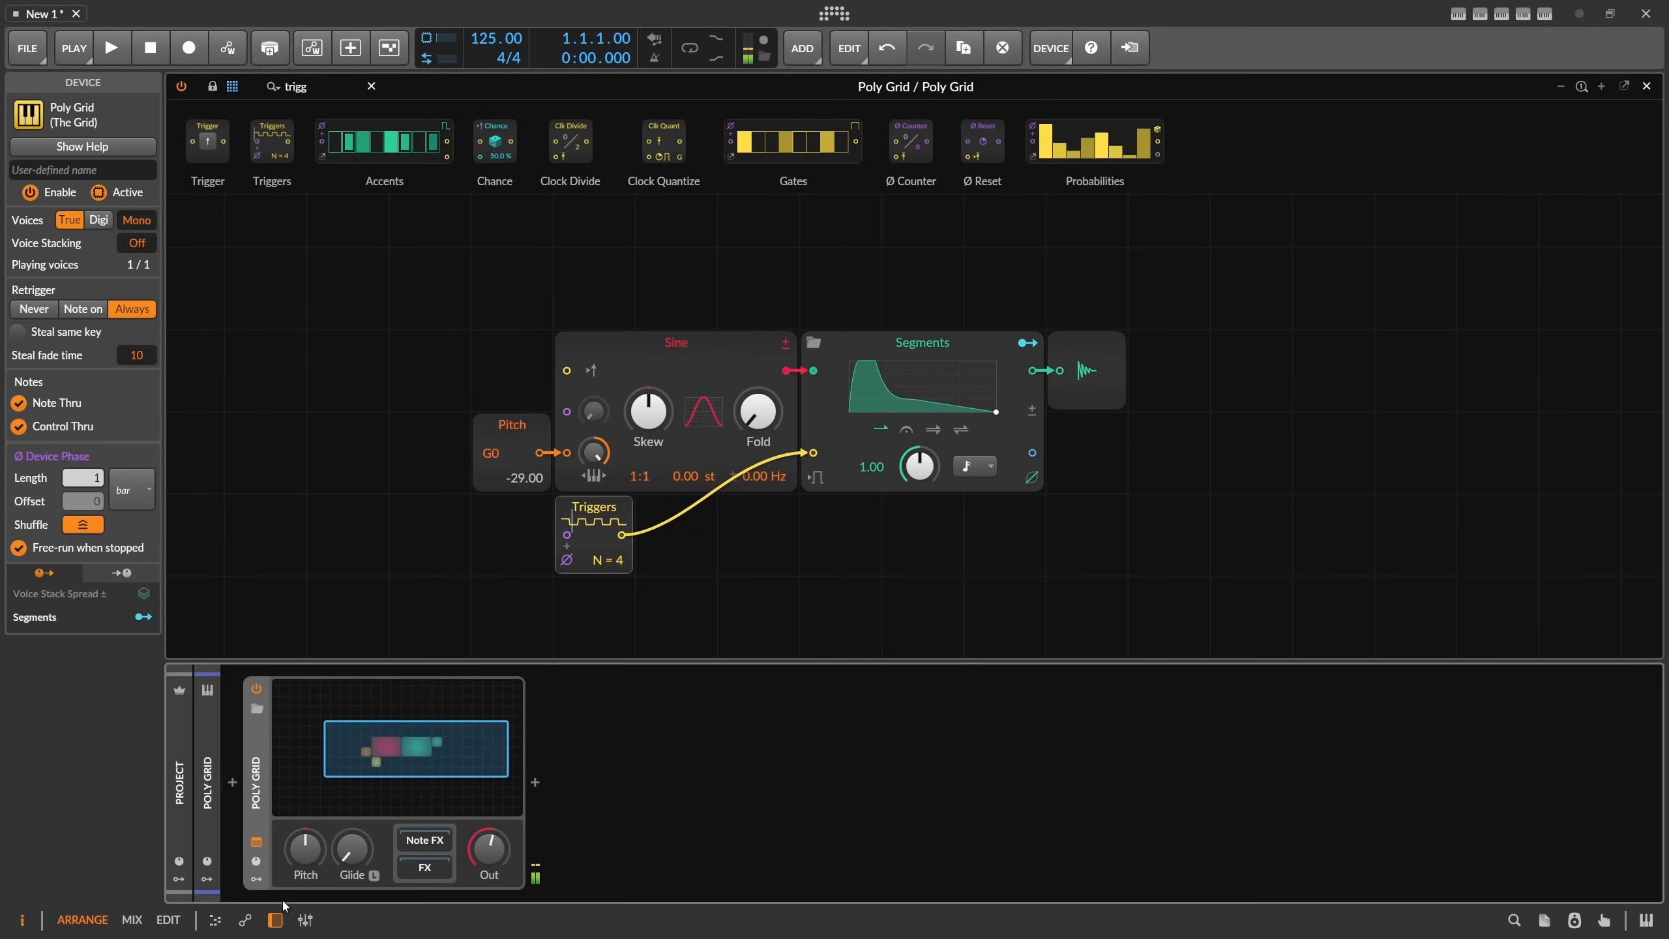
{"action": "left_click", "coordinate": [209, 830]}
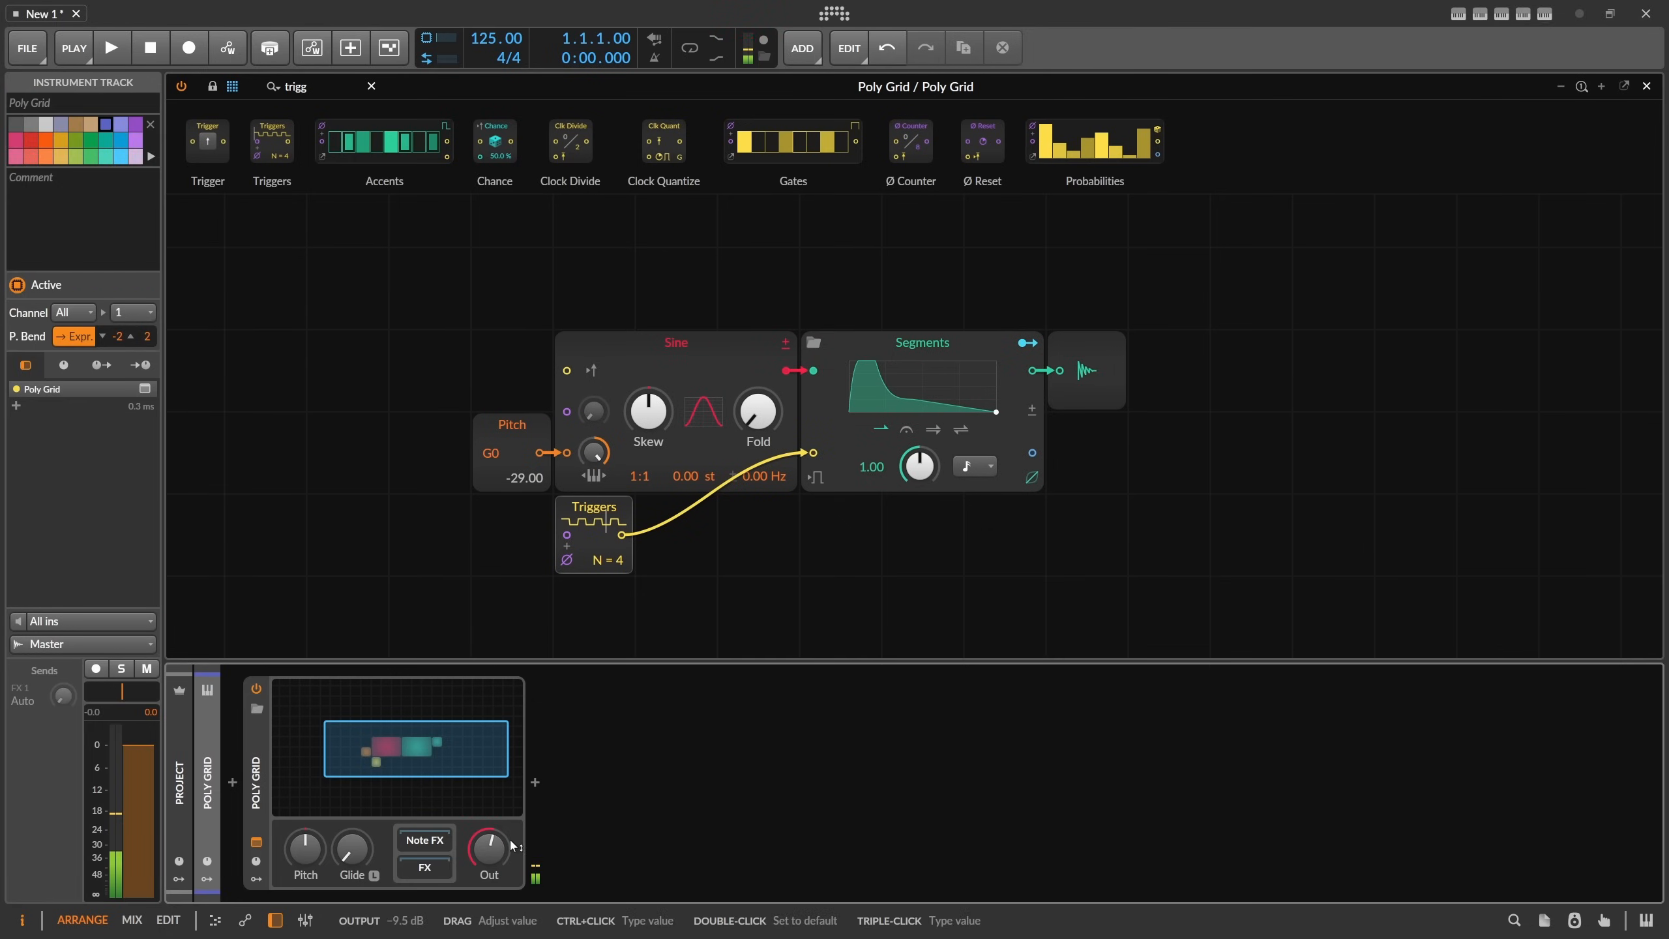
{"action": "left_click", "coordinate": [275, 920]}
Duplicate the Segments module above the Sine, disconnect its copied signal and gate inputs, and connect the Triggers output to its gate.
{"action": "left_click_drag", "start_coordinate": [910, 464], "coordinate": [668, 308], "text": "ctrl"}
{"action": "left_click", "coordinate": [688, 248]}
{"action": "left_click", "coordinate": [622, 304]}
{"action": "double_click", "coordinate": [567, 327]}
{"action": "double_click", "coordinate": [567, 410]}
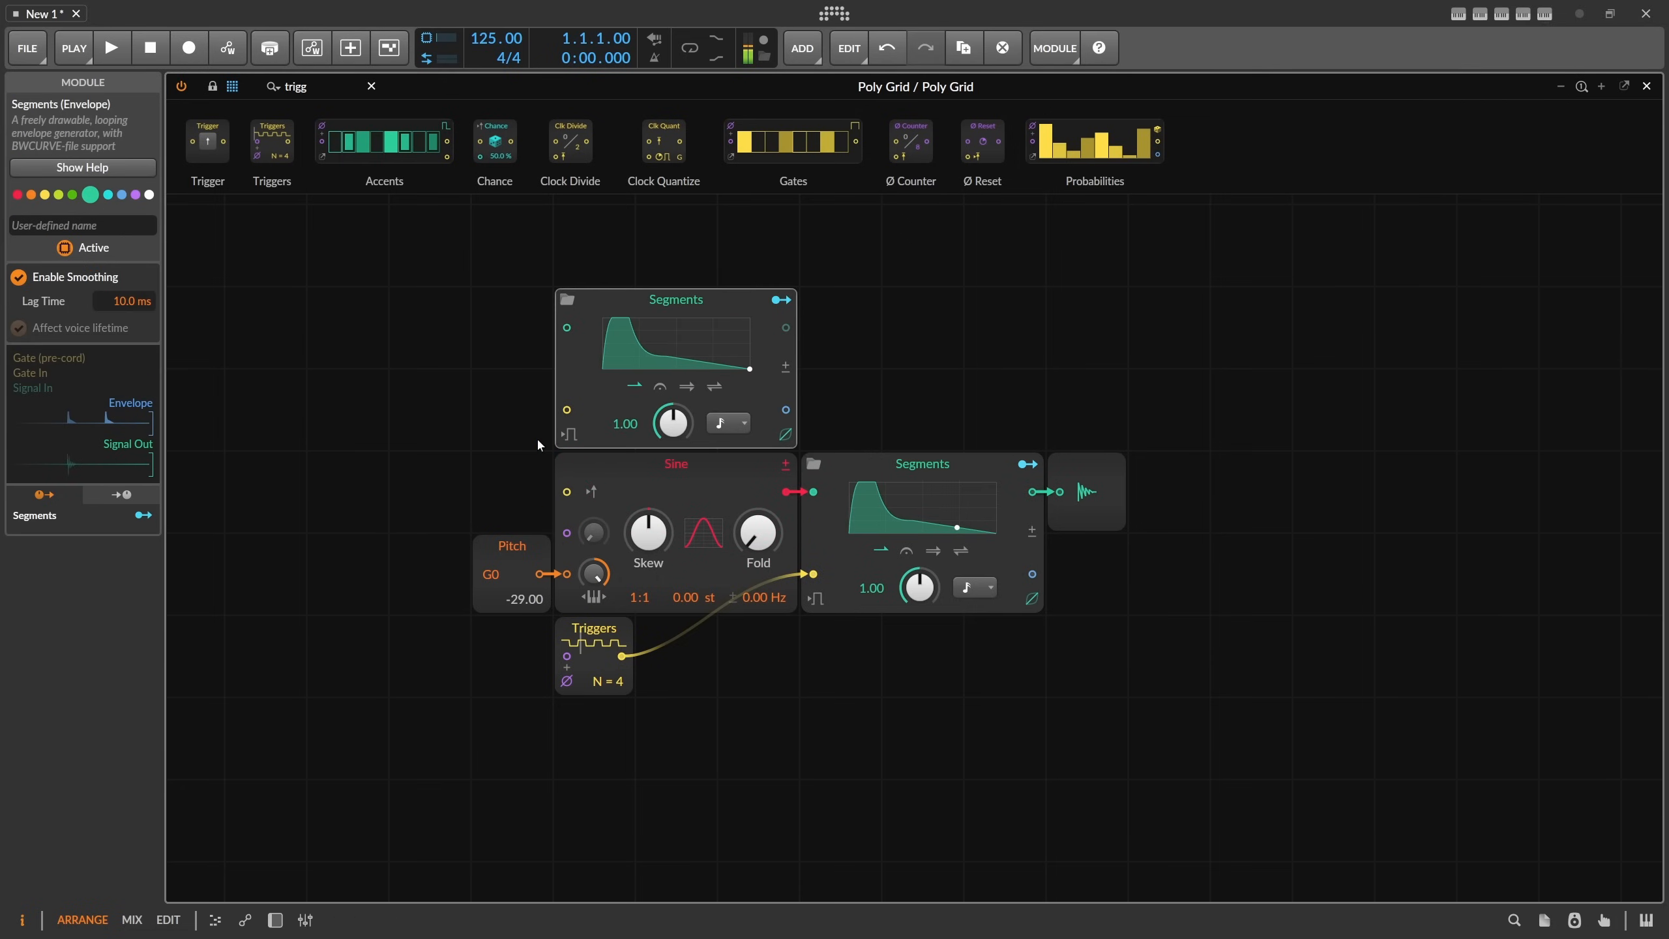
{"action": "left_click_drag", "start_coordinate": [622, 655], "coordinate": [568, 410]}
Reshape the duplicated Segments curve into an immediate 100% peak with a steep drop to an early 25% point and a long tail.
{"action": "left_click", "coordinate": [657, 355]}
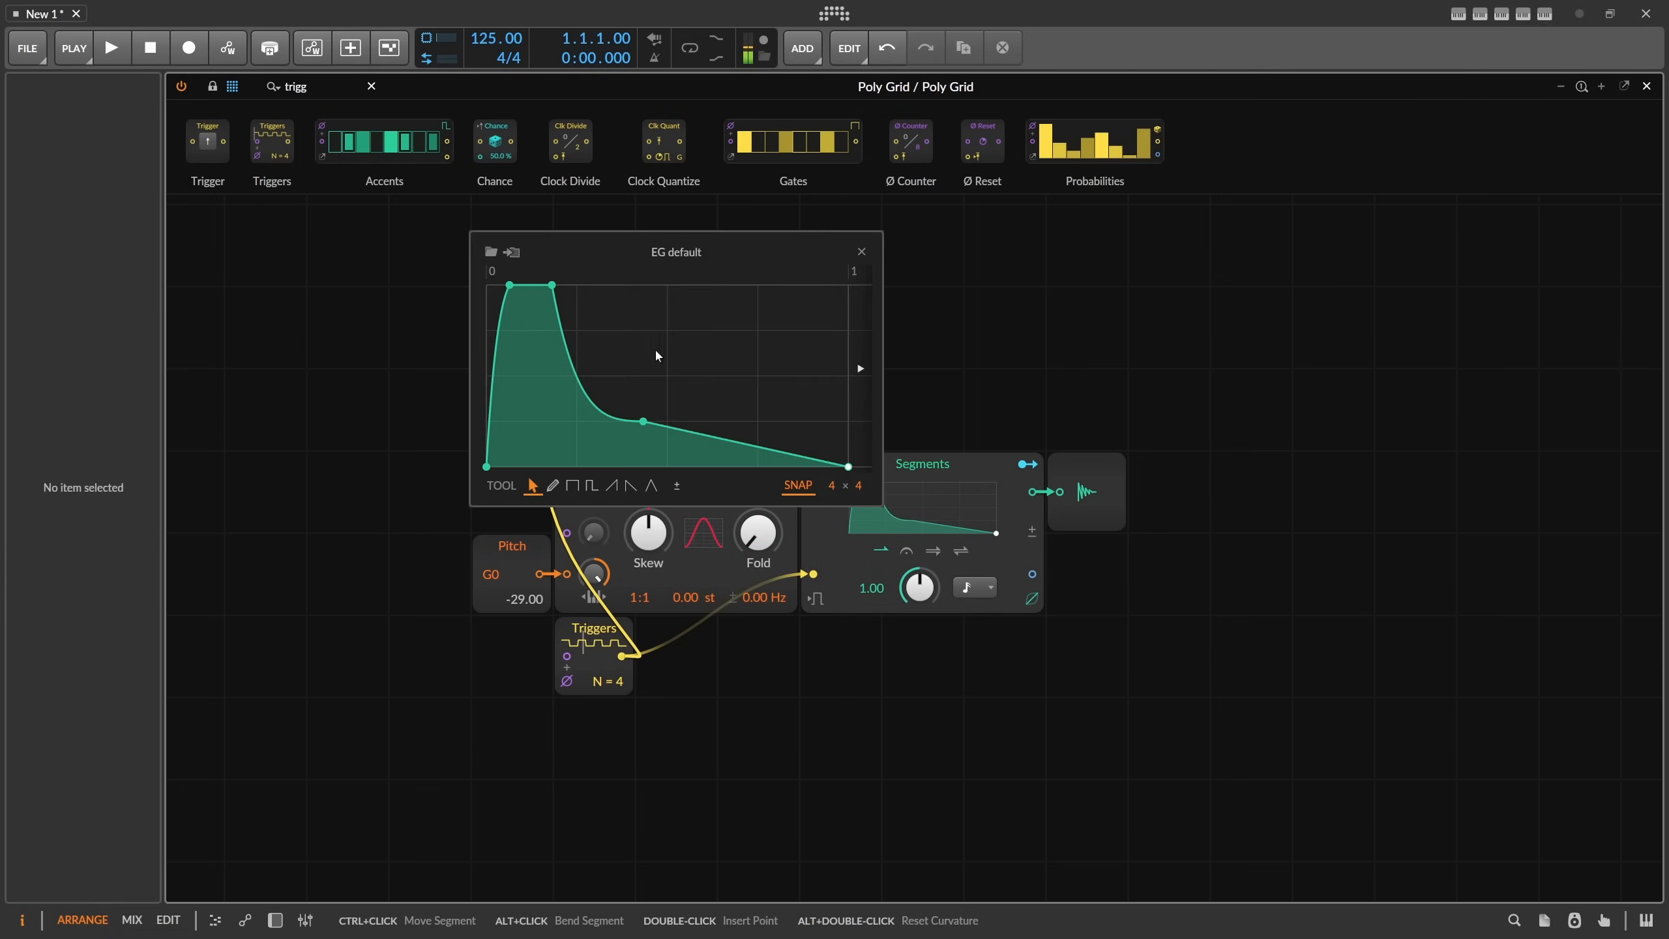
{"action": "double_click", "coordinate": [551, 285]}
{"action": "left_click_drag", "start_coordinate": [510, 285], "coordinate": [486, 285]}
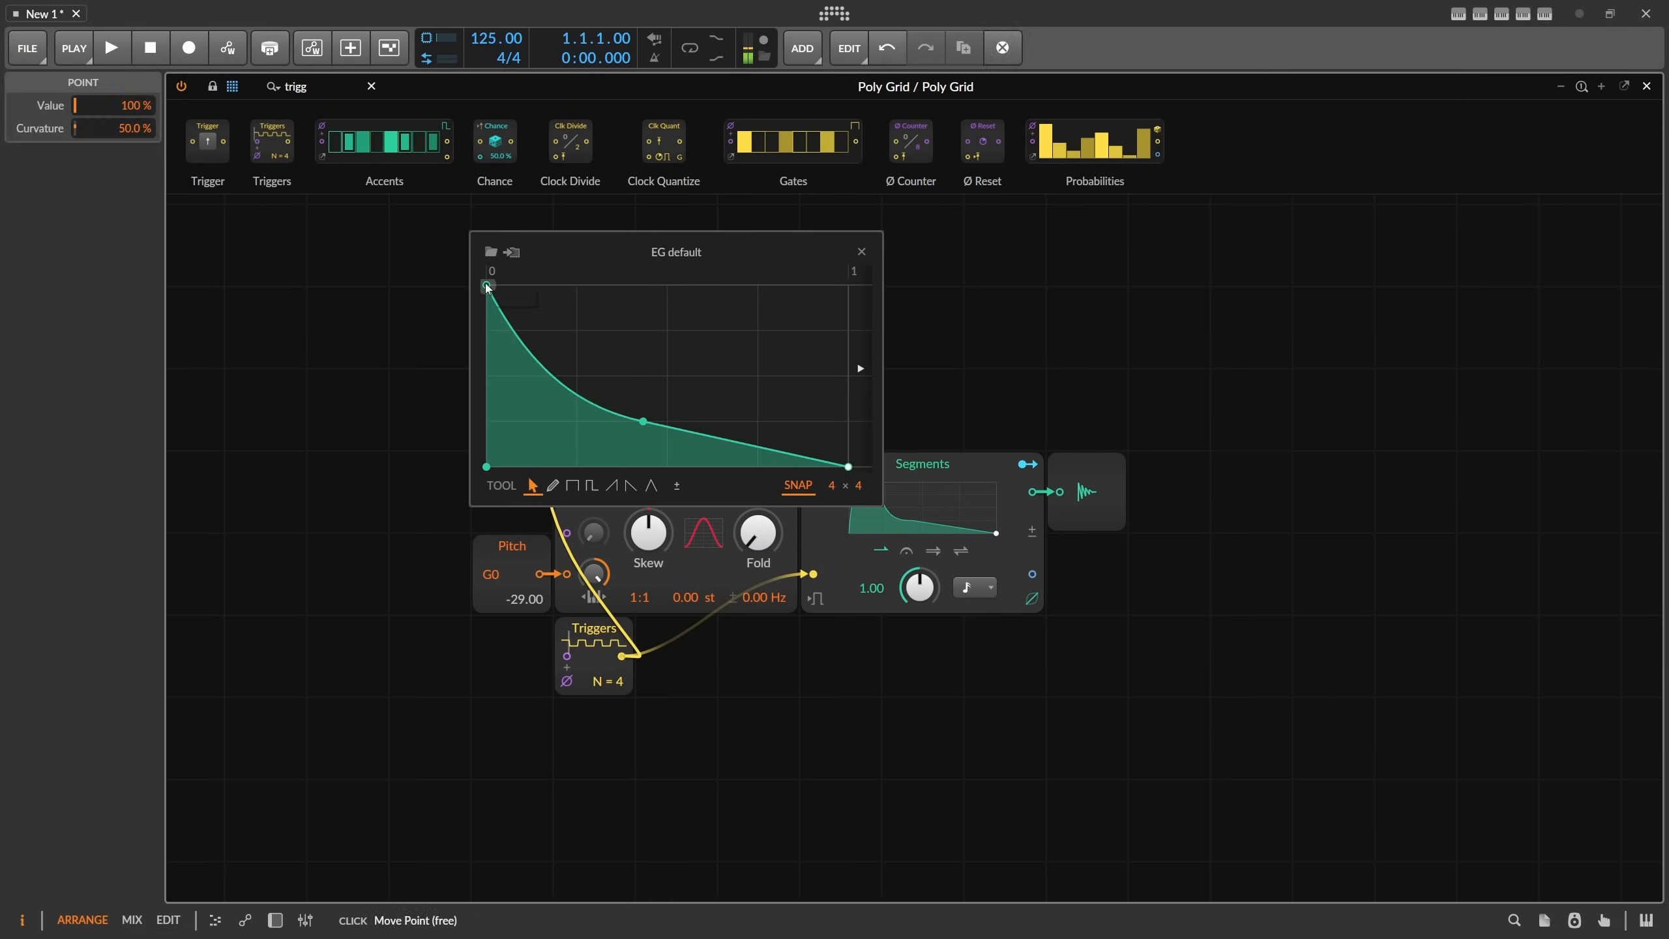
{"action": "double_click", "coordinate": [643, 421]}
{"action": "double_click", "coordinate": [541, 373]}
{"action": "left_click_drag", "start_coordinate": [541, 376], "coordinate": [582, 464]}
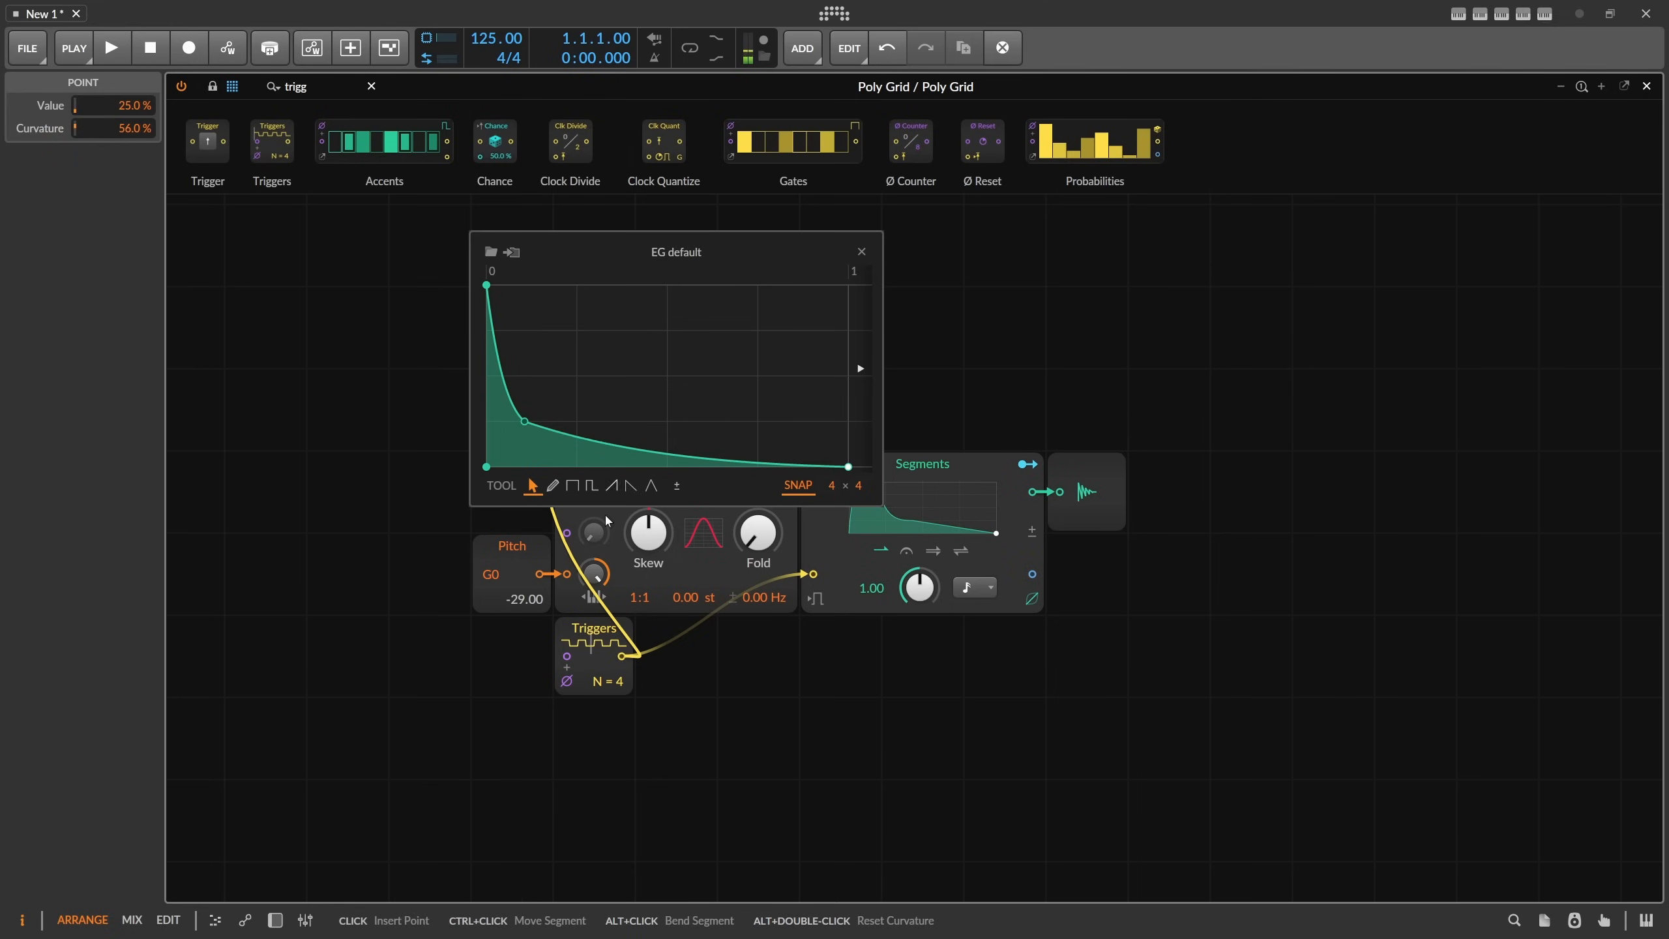
Move the Pitch module away from the Sine and connect the duplicated Segments envelope to the Sine's phase input at 800% modulation.
{"action": "left_click_drag", "start_coordinate": [532, 597], "coordinate": [368, 597]}
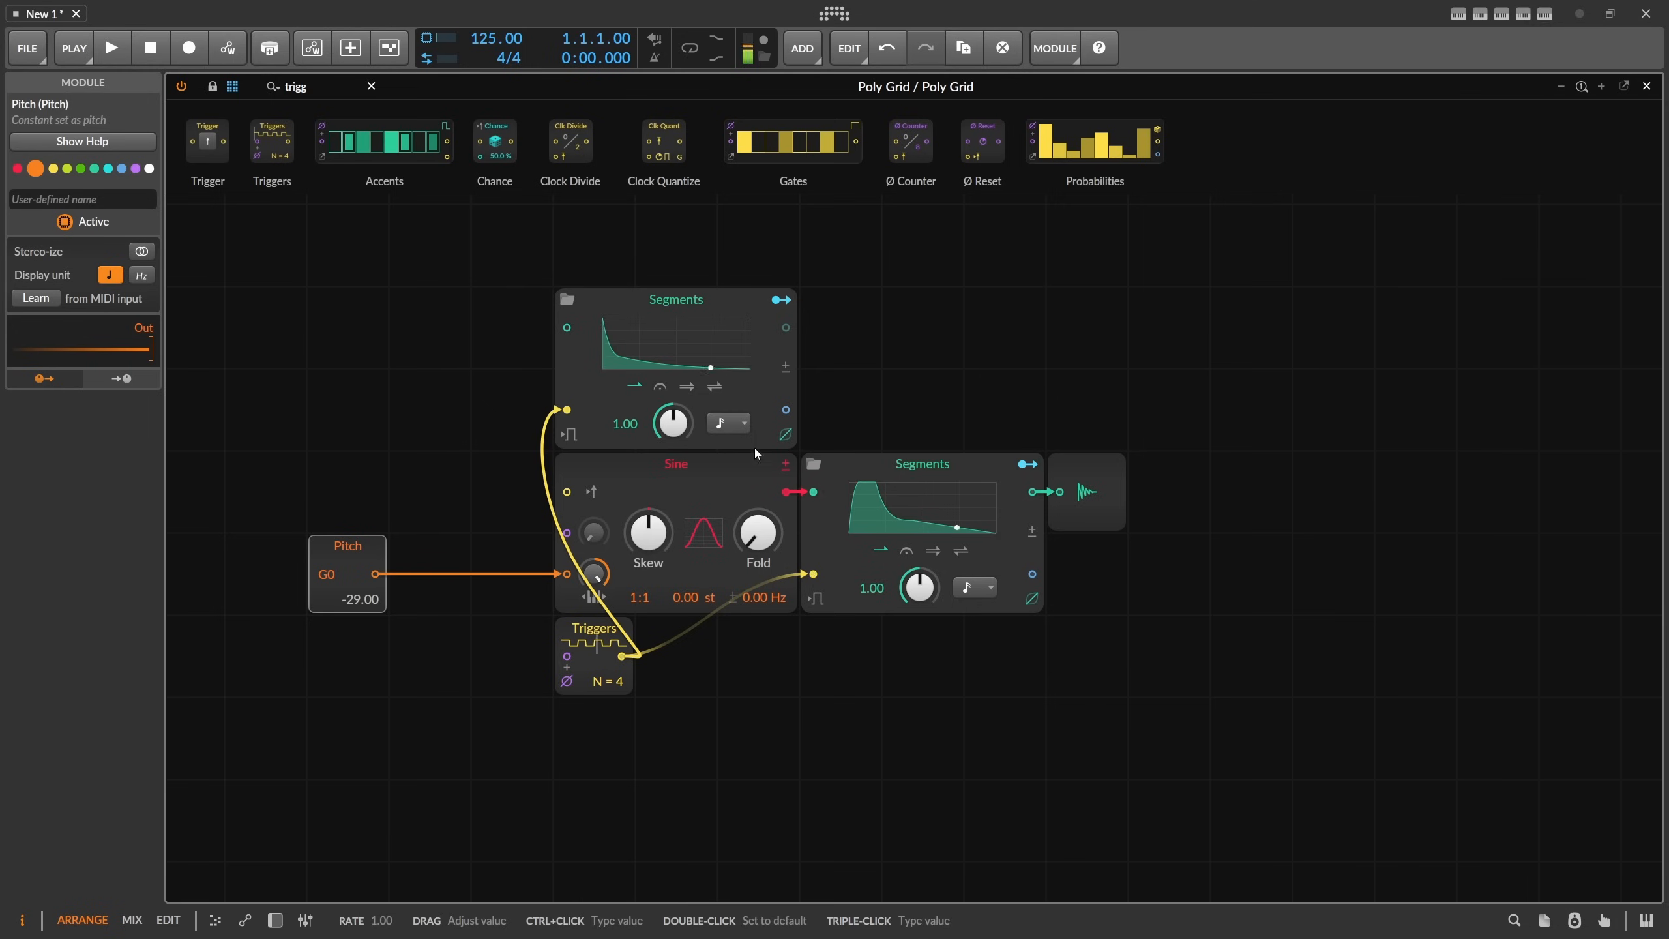
{"action": "left_click_drag", "start_coordinate": [784, 409], "coordinate": [567, 533]}
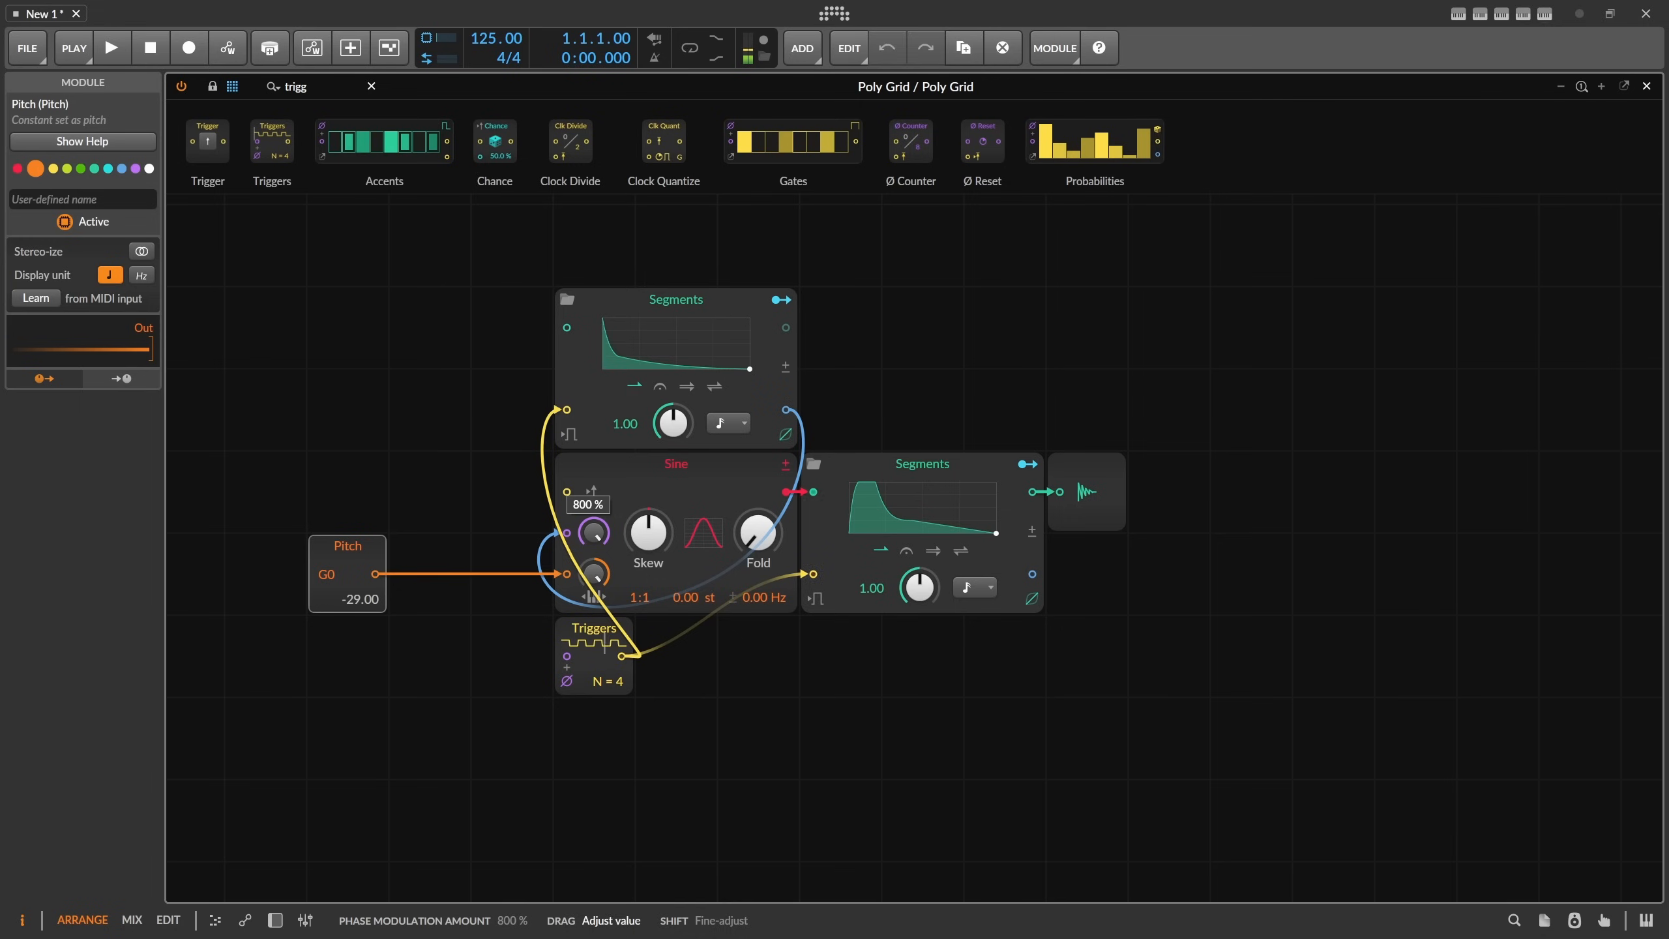
Raise the Poly Grid's output level and set the Sine's phase modulation amount to 81.3%.
{"action": "left_click", "coordinate": [275, 920]}
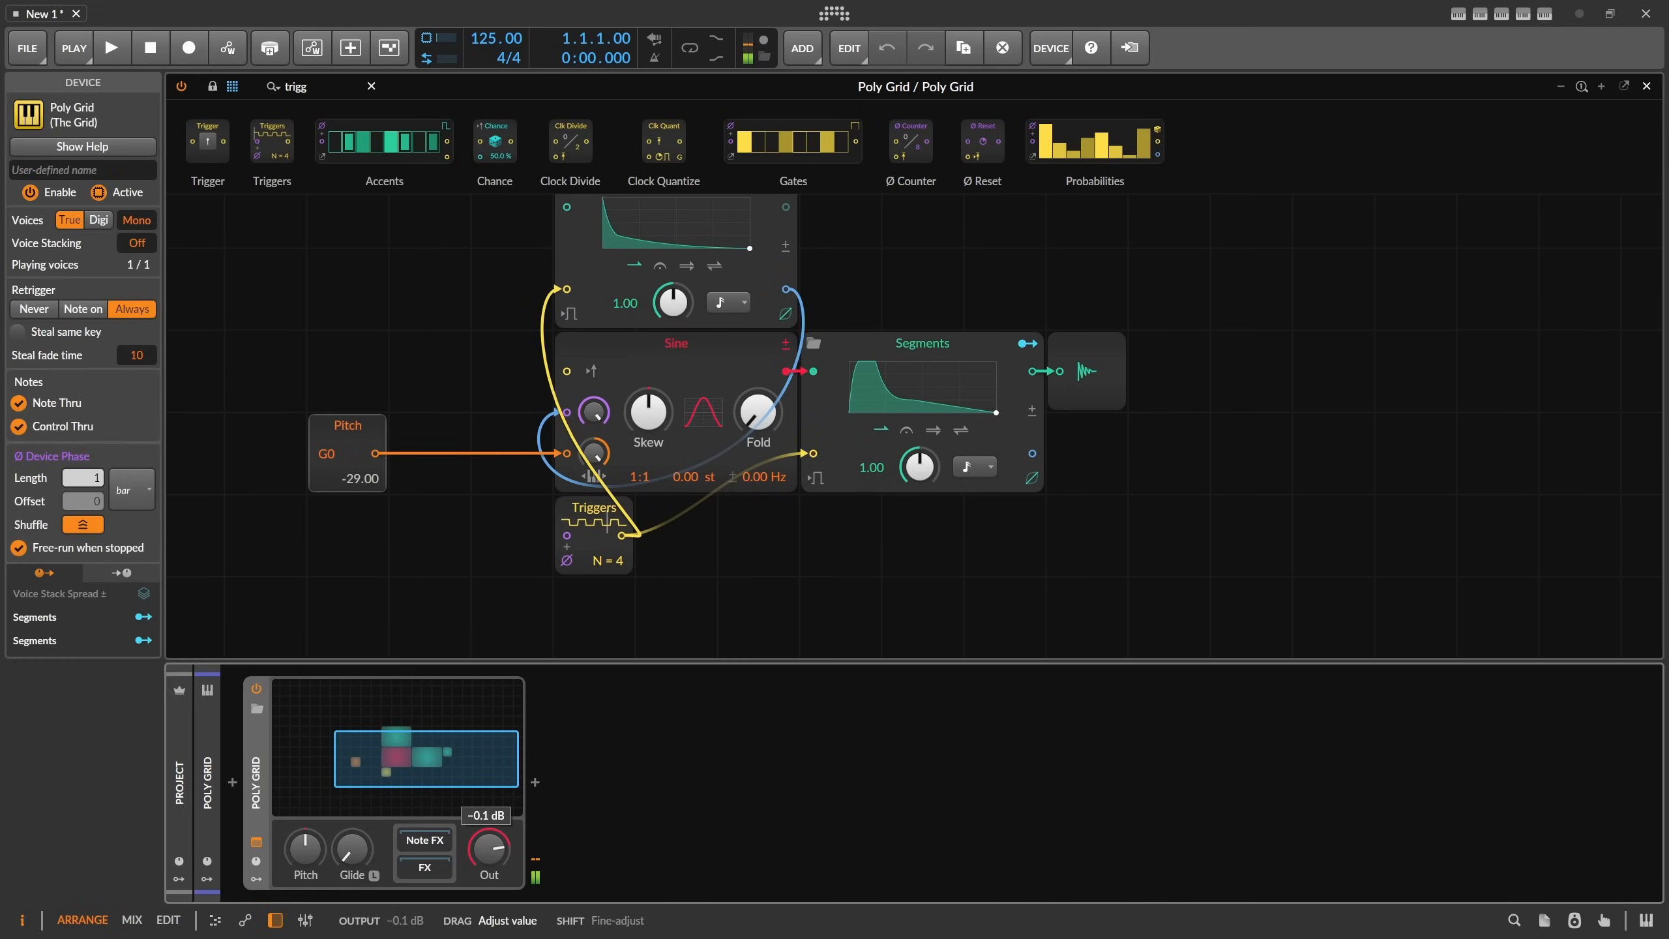
{"action": "left_click_drag", "start_coordinate": [486, 851], "coordinate": [487, 844]}
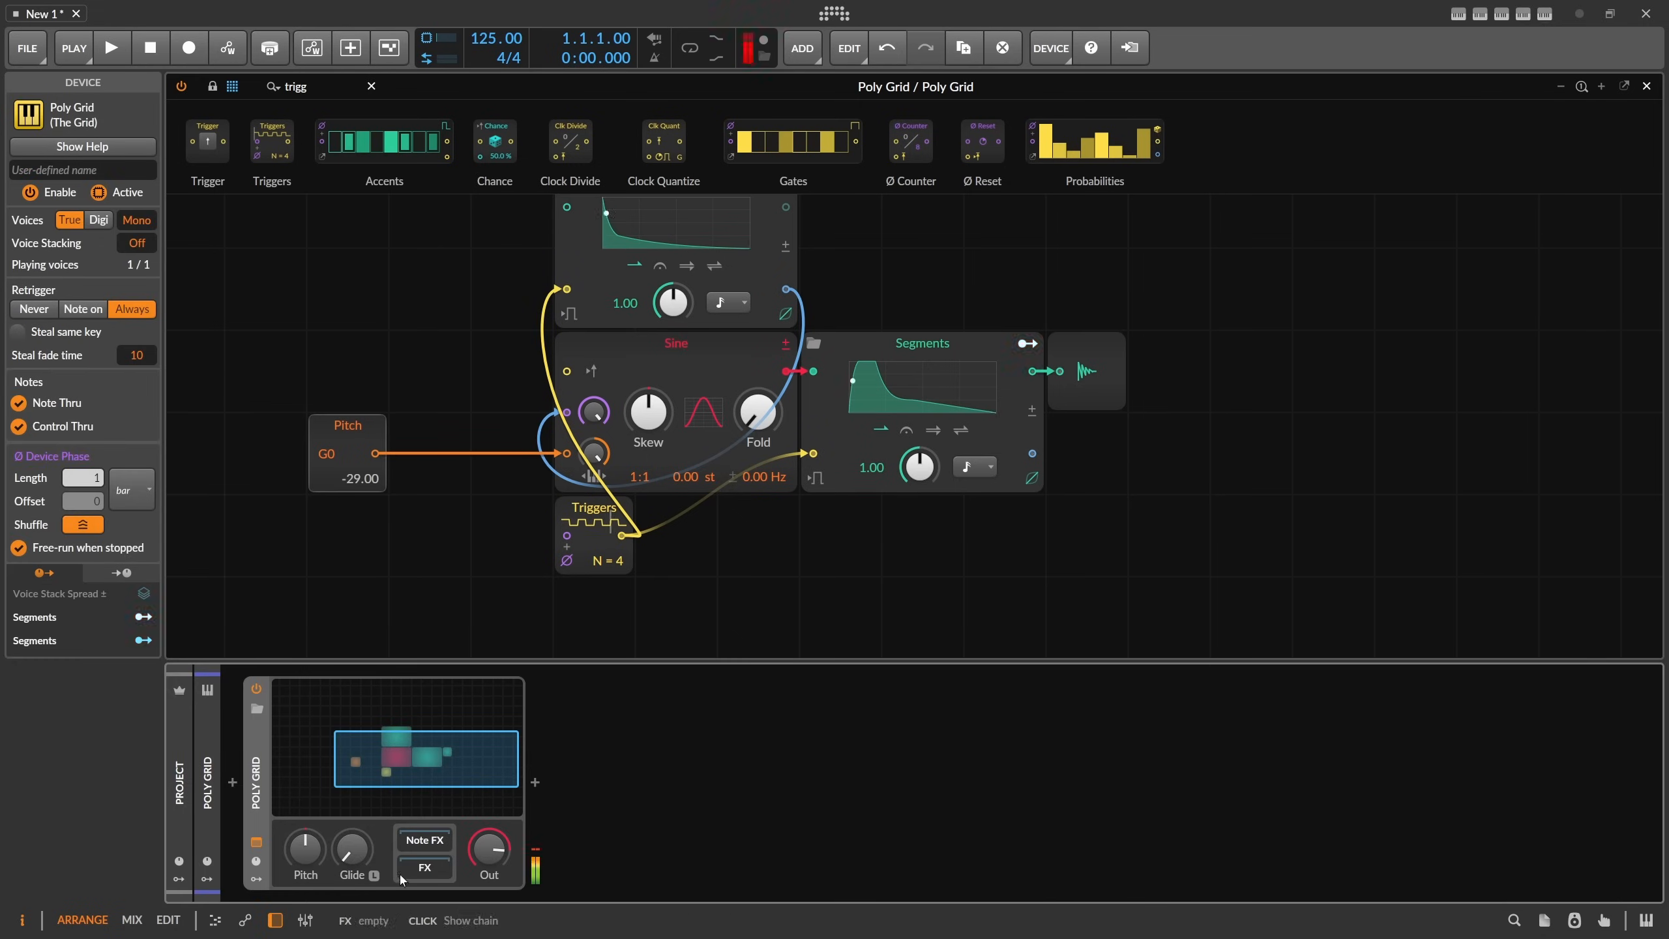
{"action": "mouse_move", "coordinate": [594, 411]}
{"action": "left_mouse_down"}
{"action": "mouse_move", "coordinate": [594, 388]}
{"action": "mouse_move", "coordinate": [594, 411]}
{"action": "left_mouse_up"}
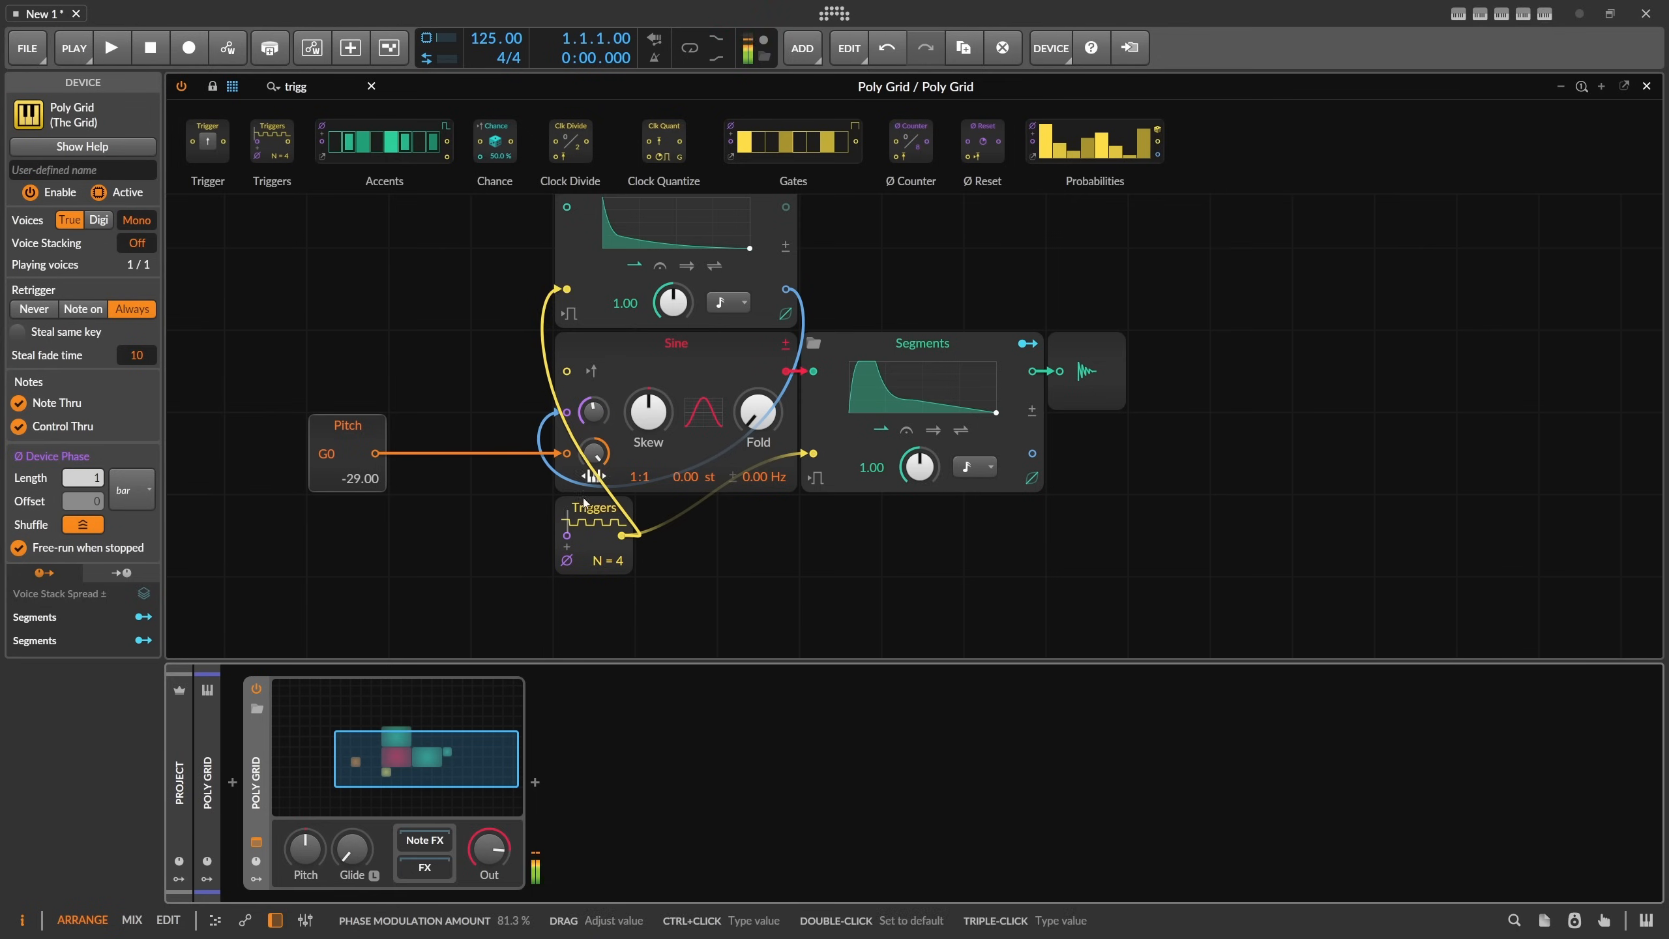
Hide the device panel and disconnect the upper Segments module from the Triggers output and the Sine's phase input.
{"action": "left_click", "coordinate": [275, 921]}
{"action": "left_click", "coordinate": [597, 310]}
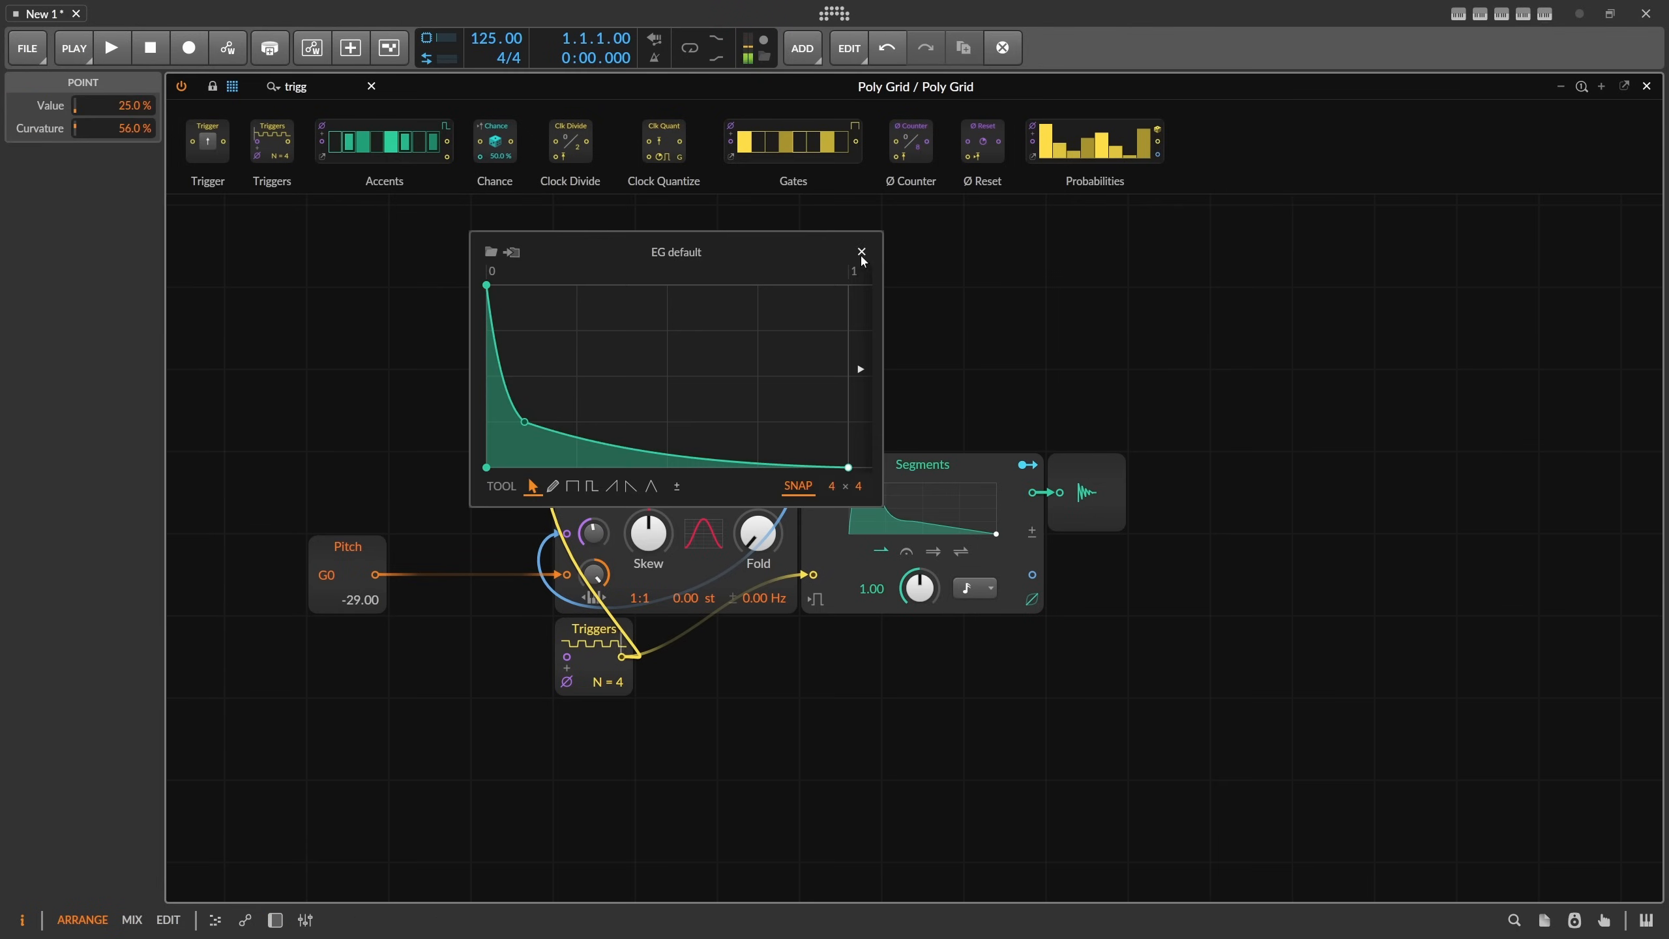
{"action": "left_click", "coordinate": [861, 252]}
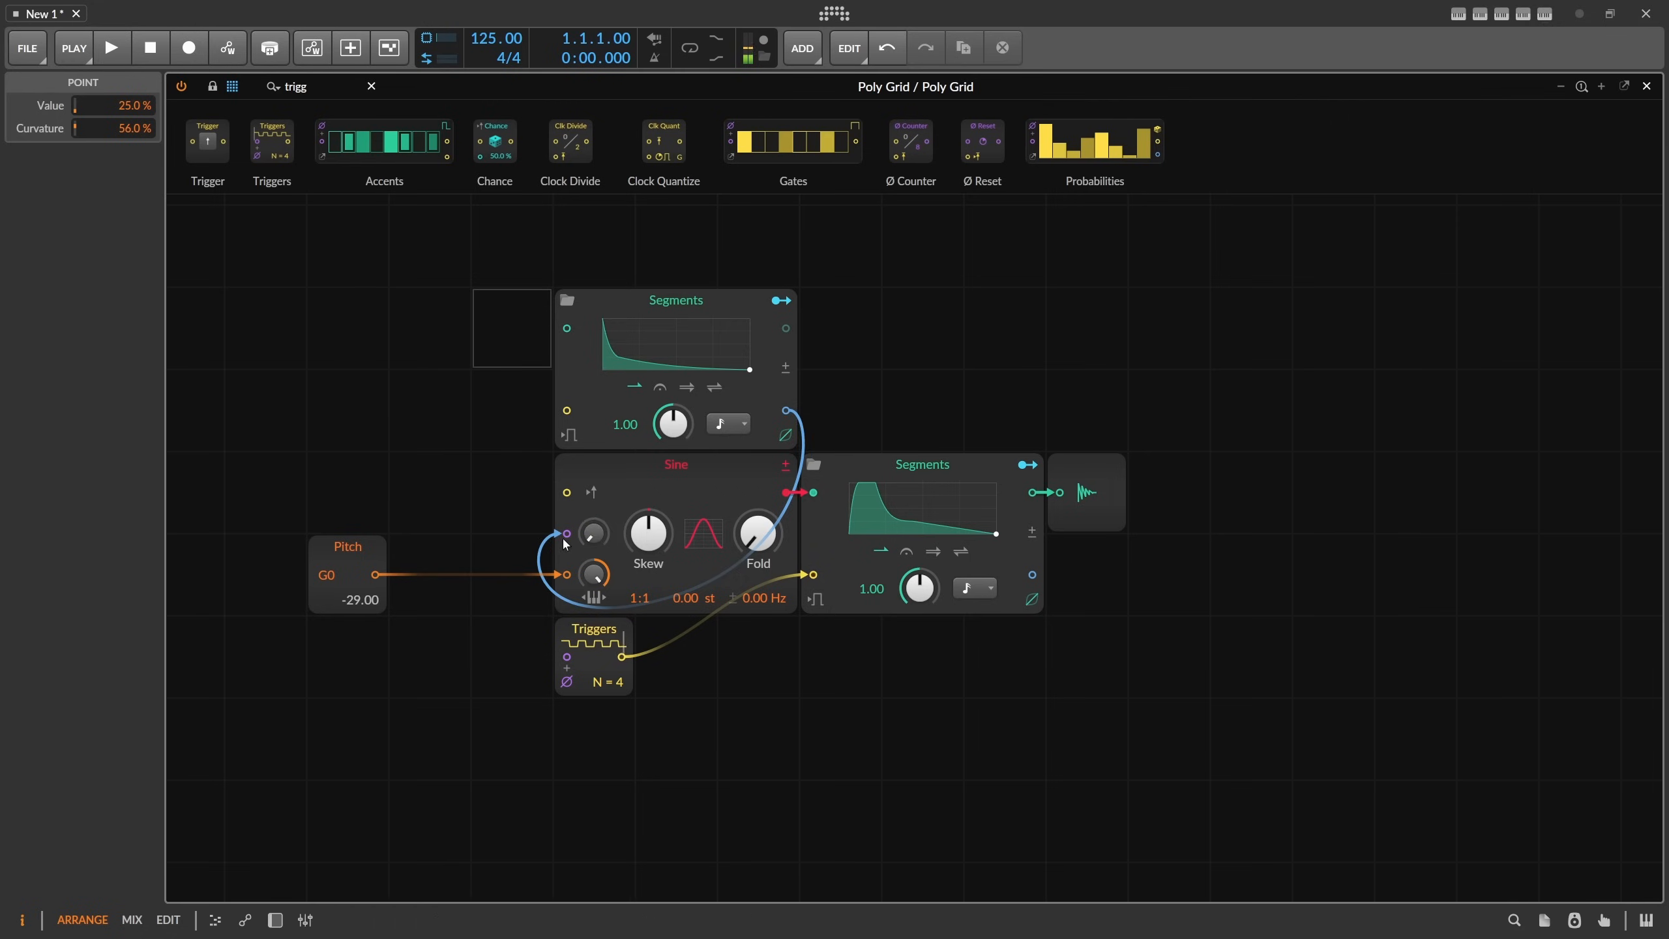
{"action": "left_click", "coordinate": [789, 410], "text": "alt"}
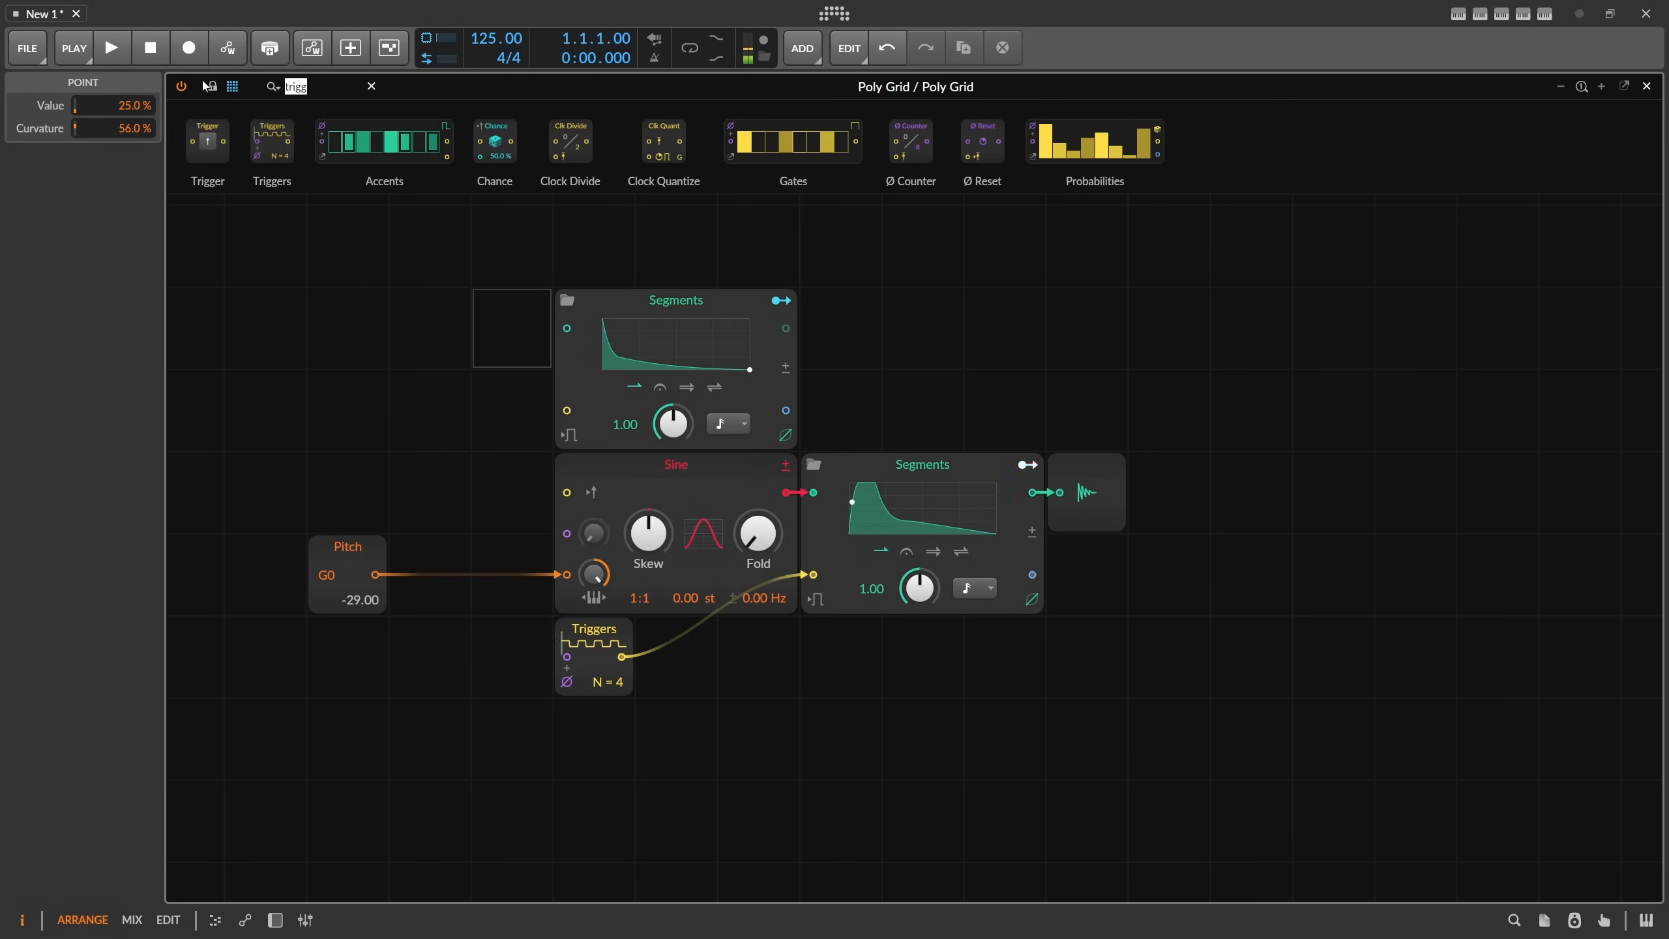
Find the Add module and insert it between the Pitch module and the Sine's pitch input.
{"action": "key", "text": "BackSpace"}
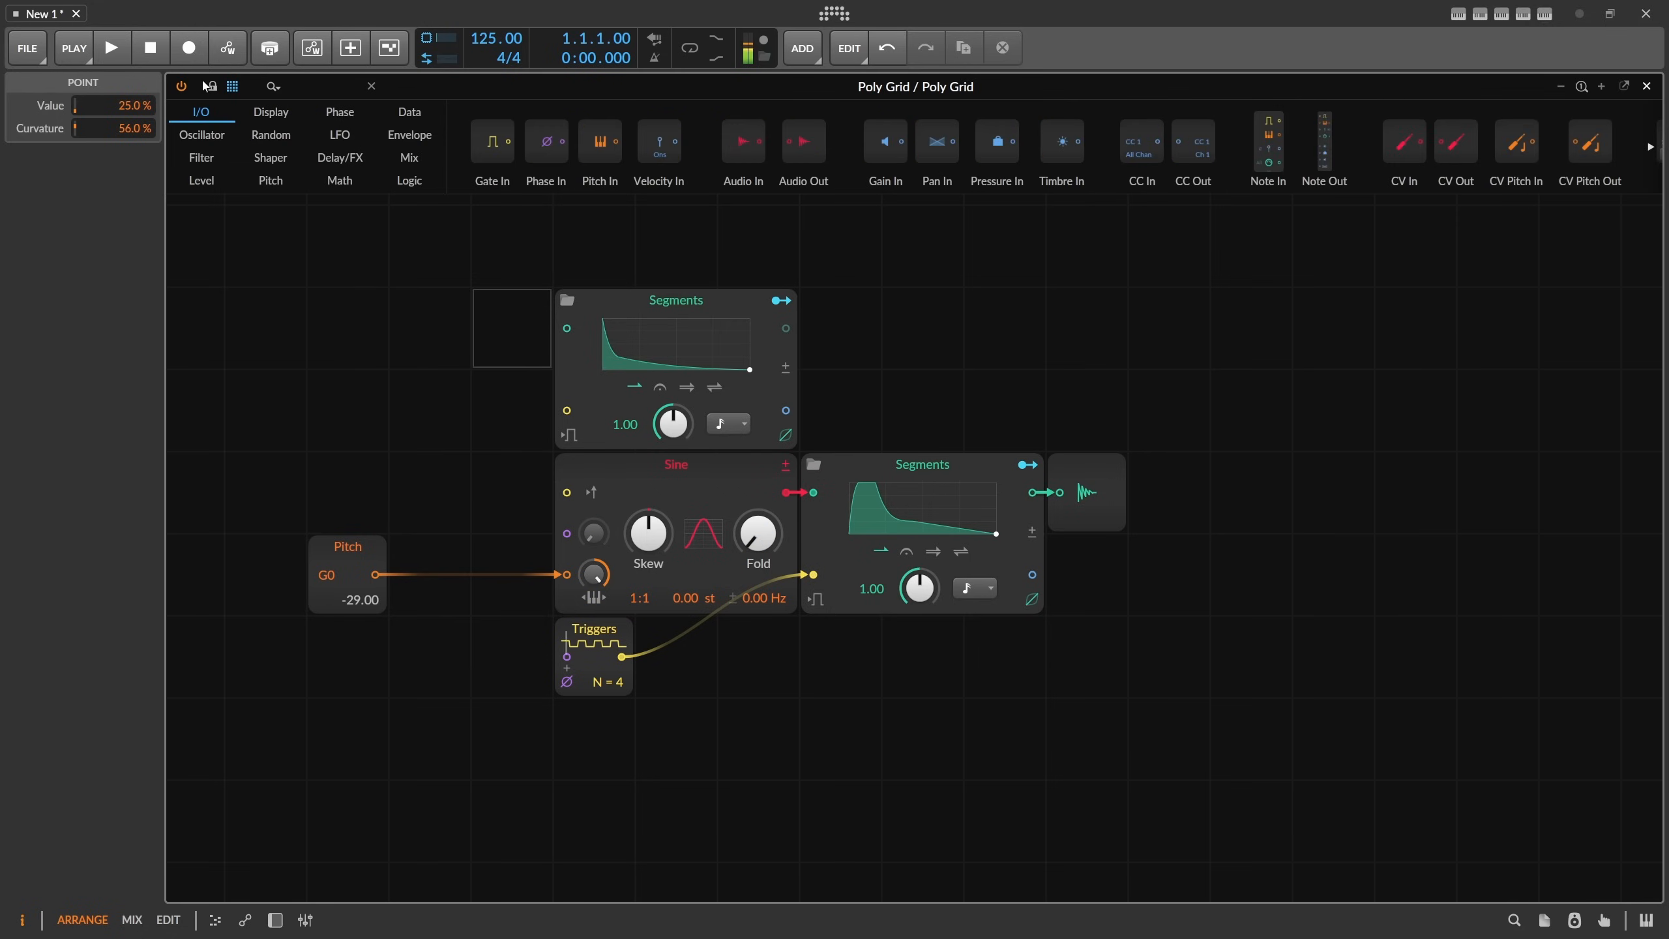
{"action": "type", "text": "add"}
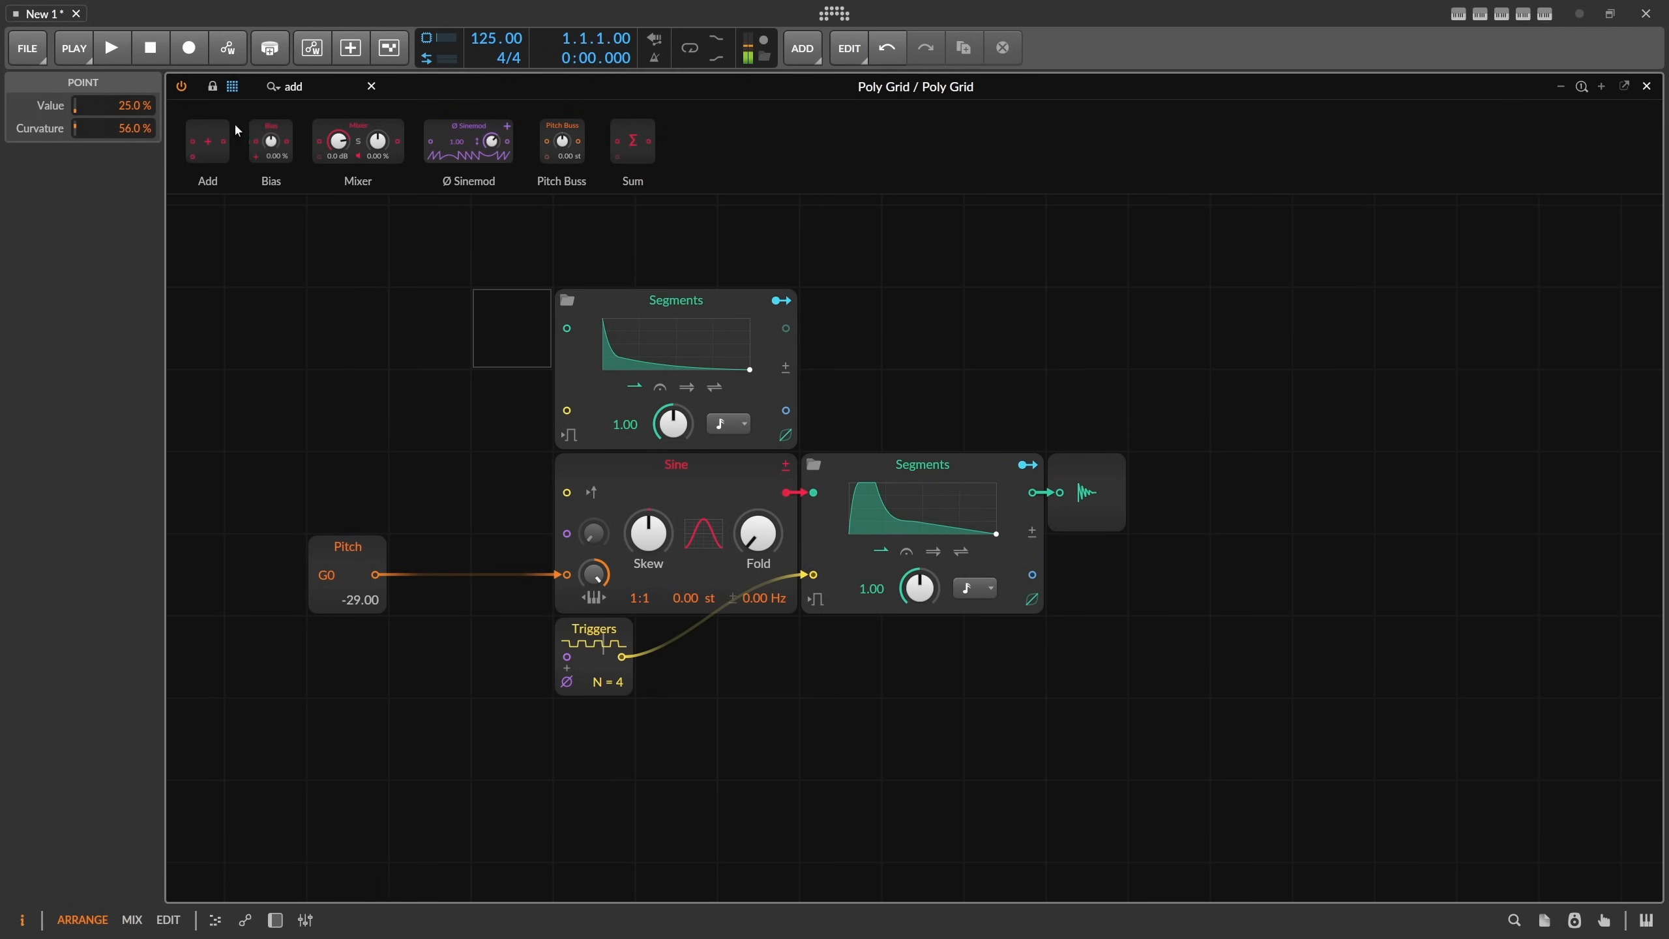
{"action": "left_click_drag", "start_coordinate": [221, 138], "coordinate": [428, 573]}
{"action": "left_click", "coordinate": [327, 585]}
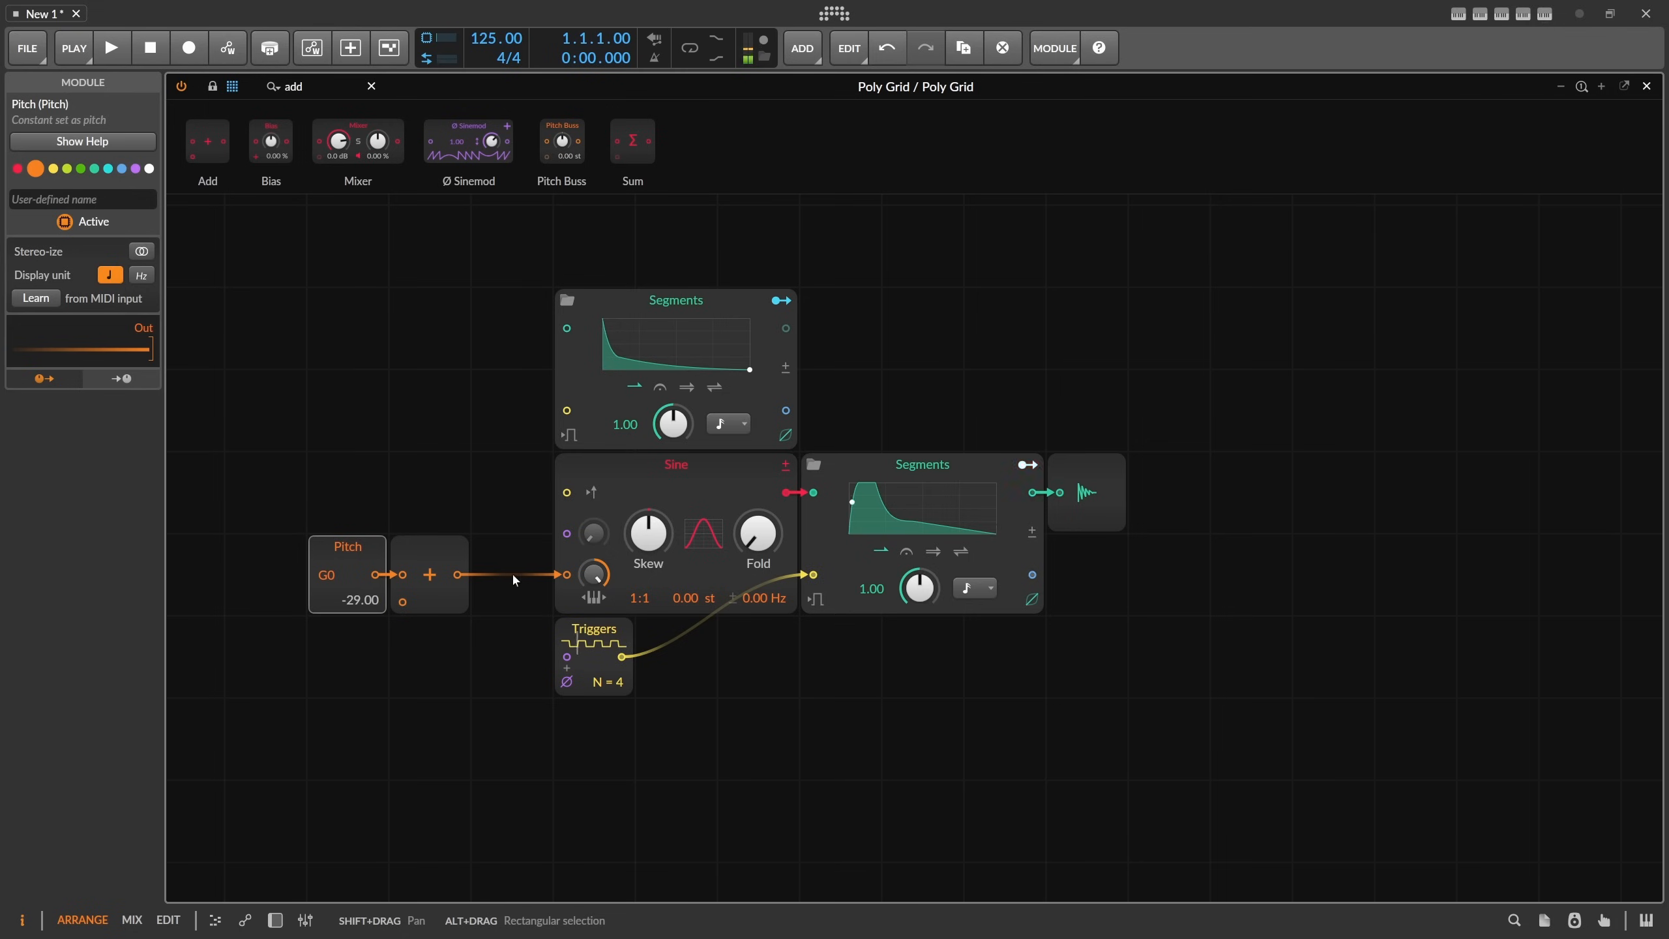
{"action": "left_click", "coordinate": [611, 570]}
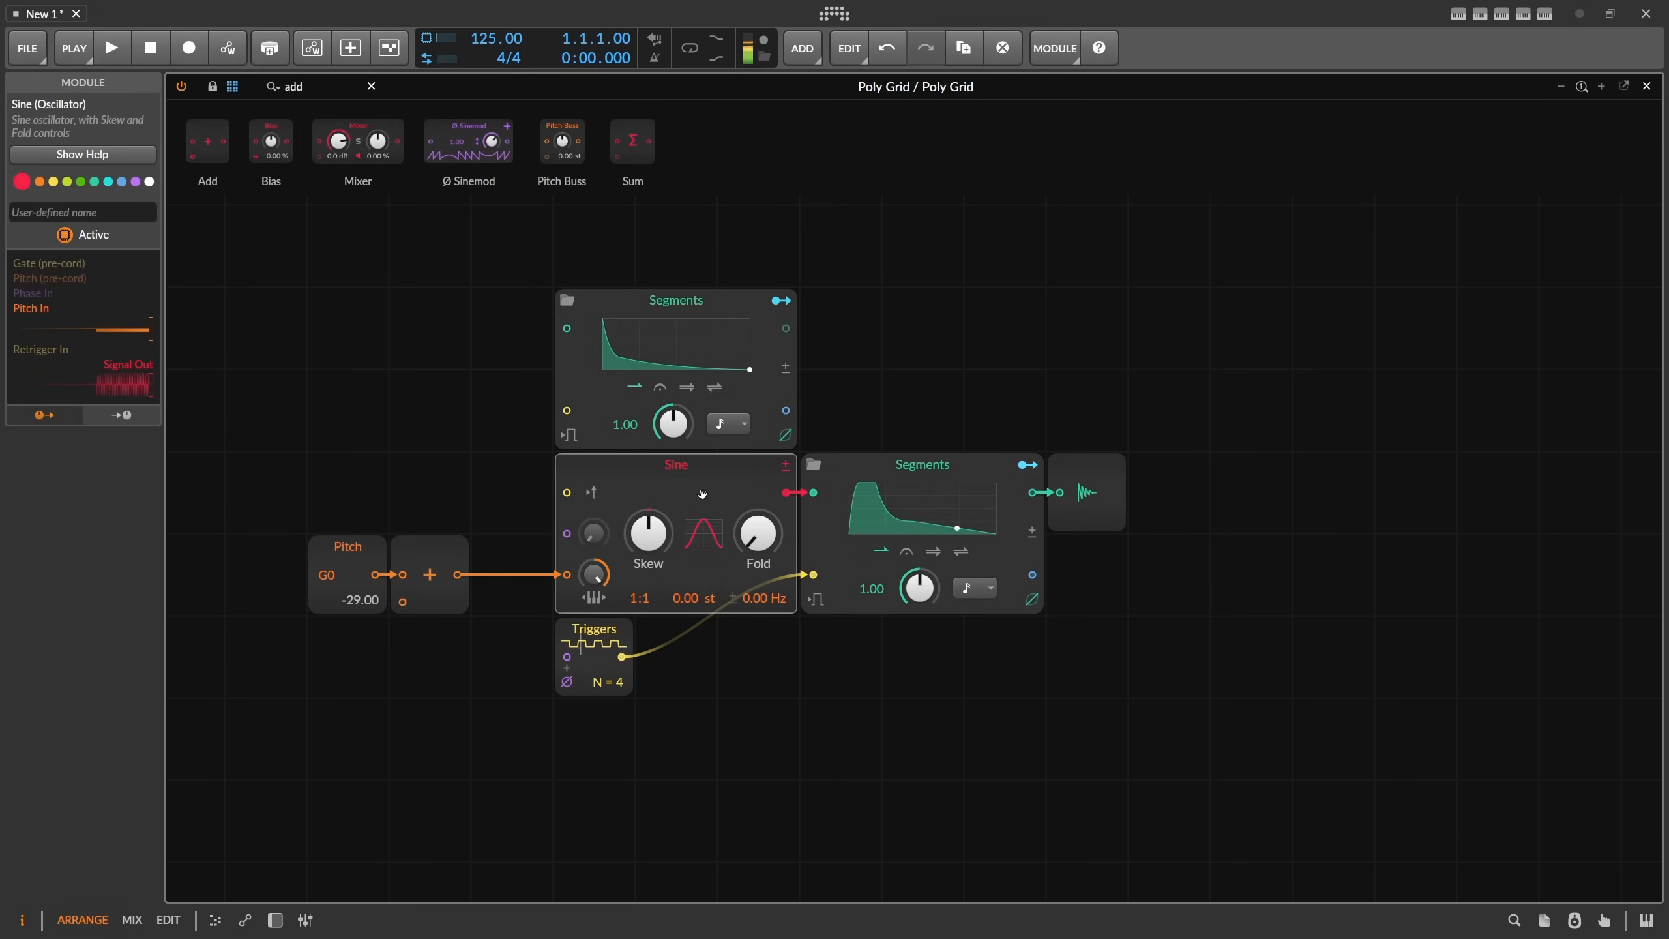
{"action": "left_click", "coordinate": [435, 548]}
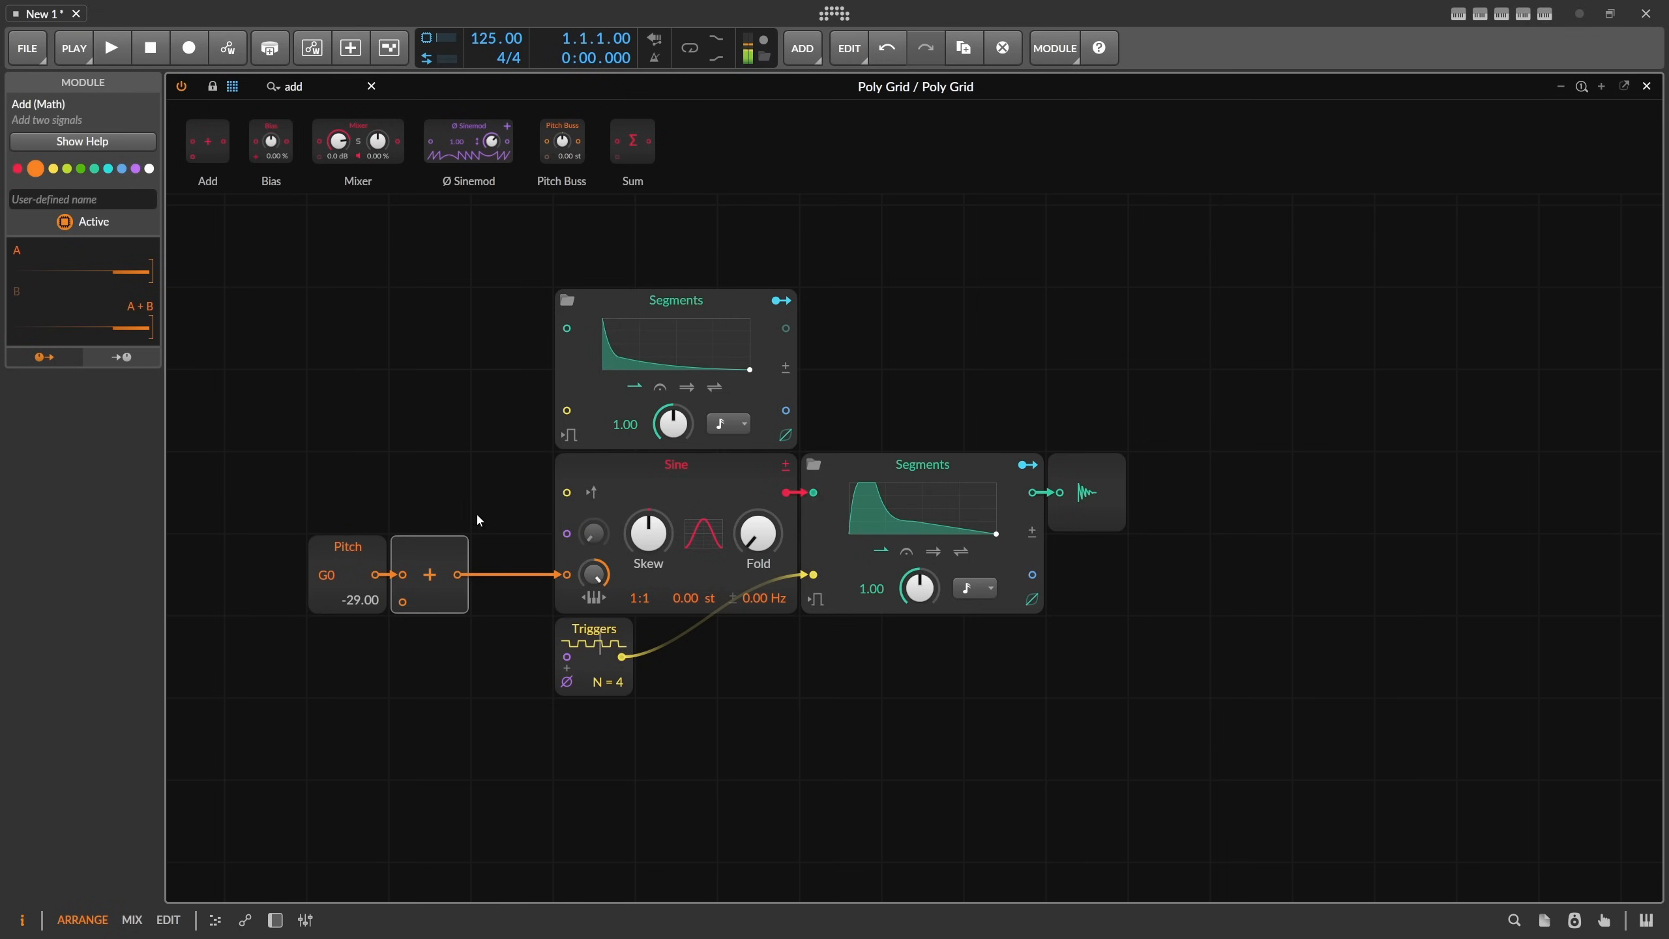
Patch the upper Segments envelope into Add's second input and Triggers into its gate, and move the Segments module above Pitch and Add.
{"action": "left_click", "coordinate": [683, 313]}
{"action": "left_click_drag", "start_coordinate": [785, 410], "coordinate": [403, 602]}
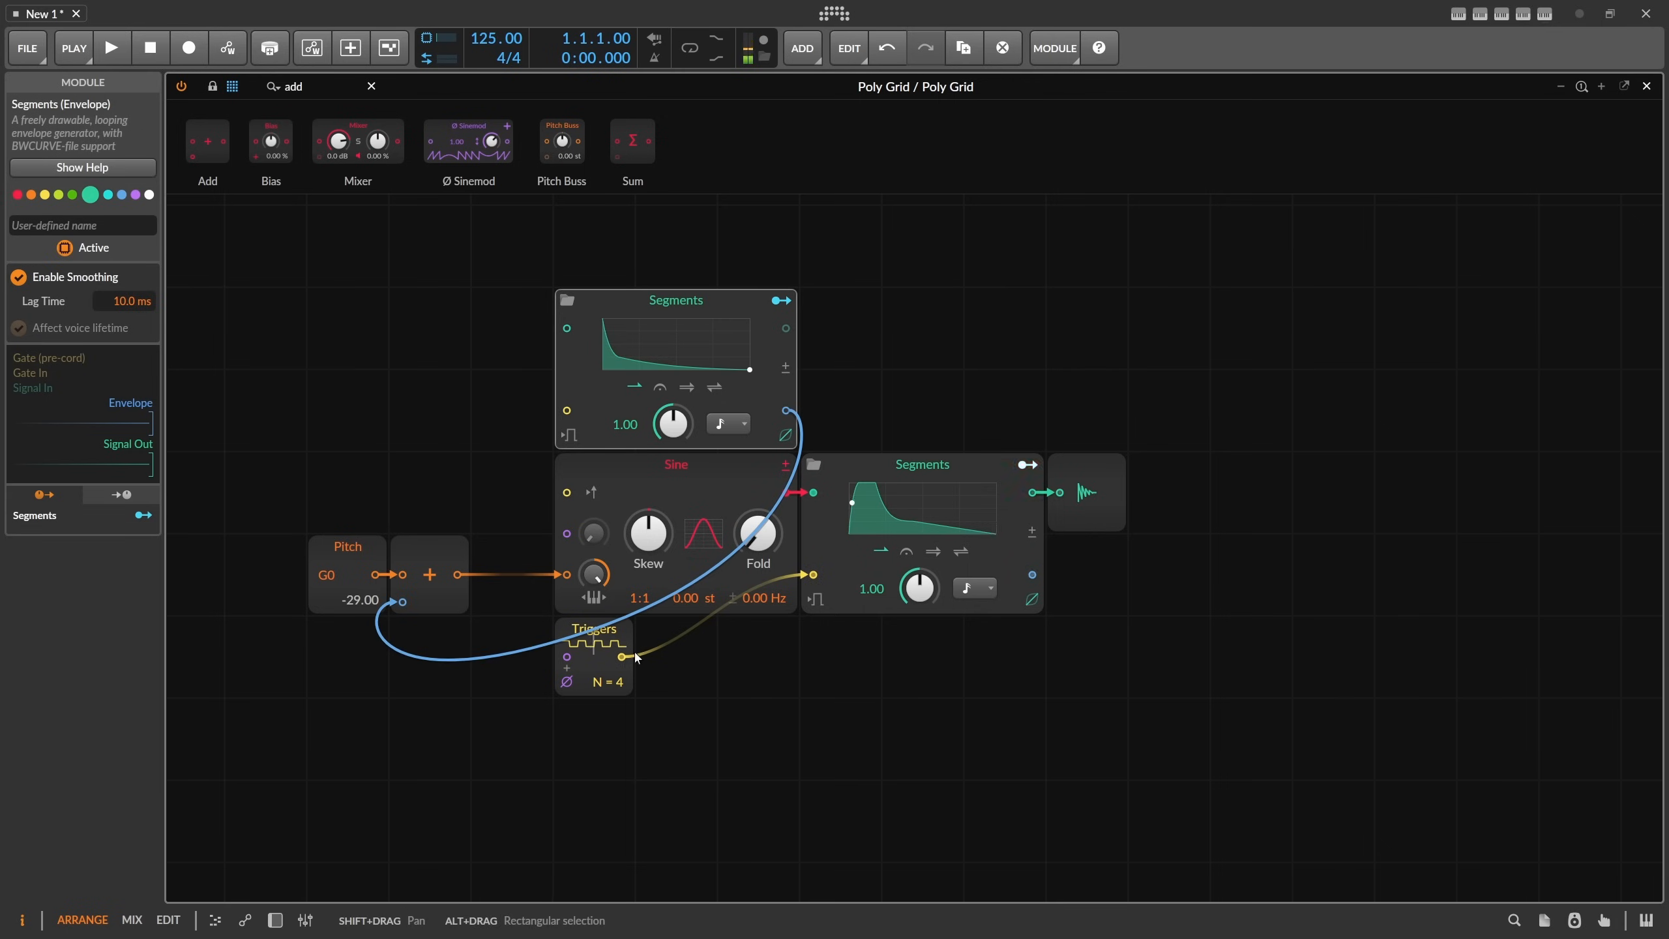
{"action": "left_click_drag", "start_coordinate": [580, 431], "coordinate": [567, 410]}
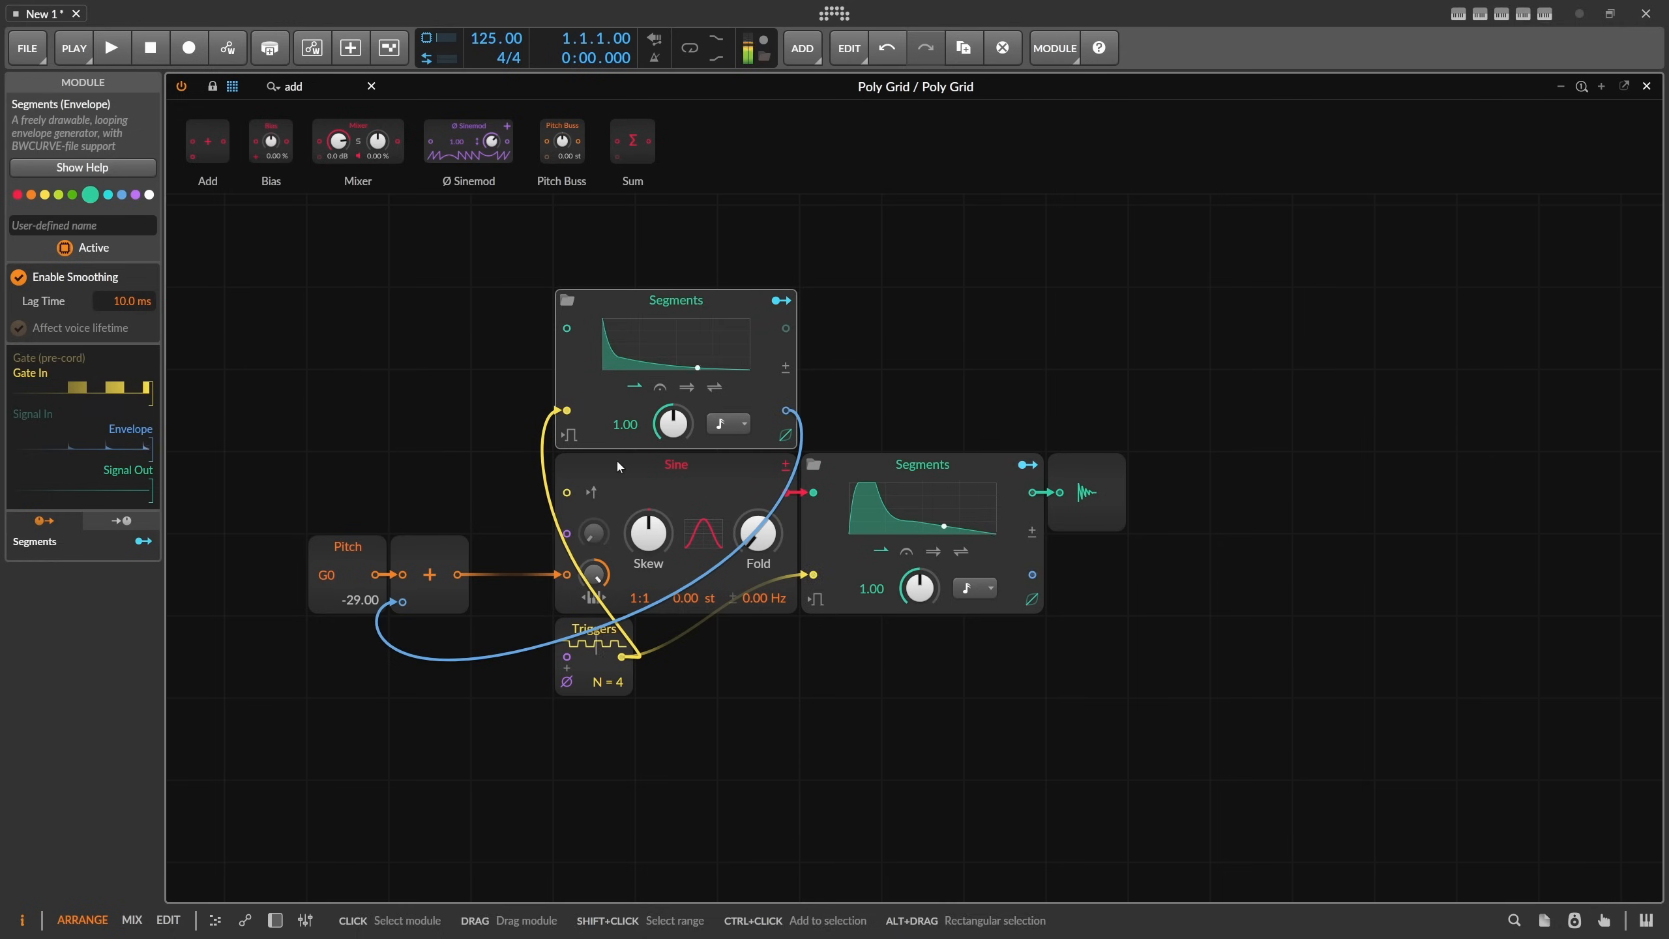
{"action": "left_click_drag", "start_coordinate": [657, 302], "coordinate": [411, 301]}
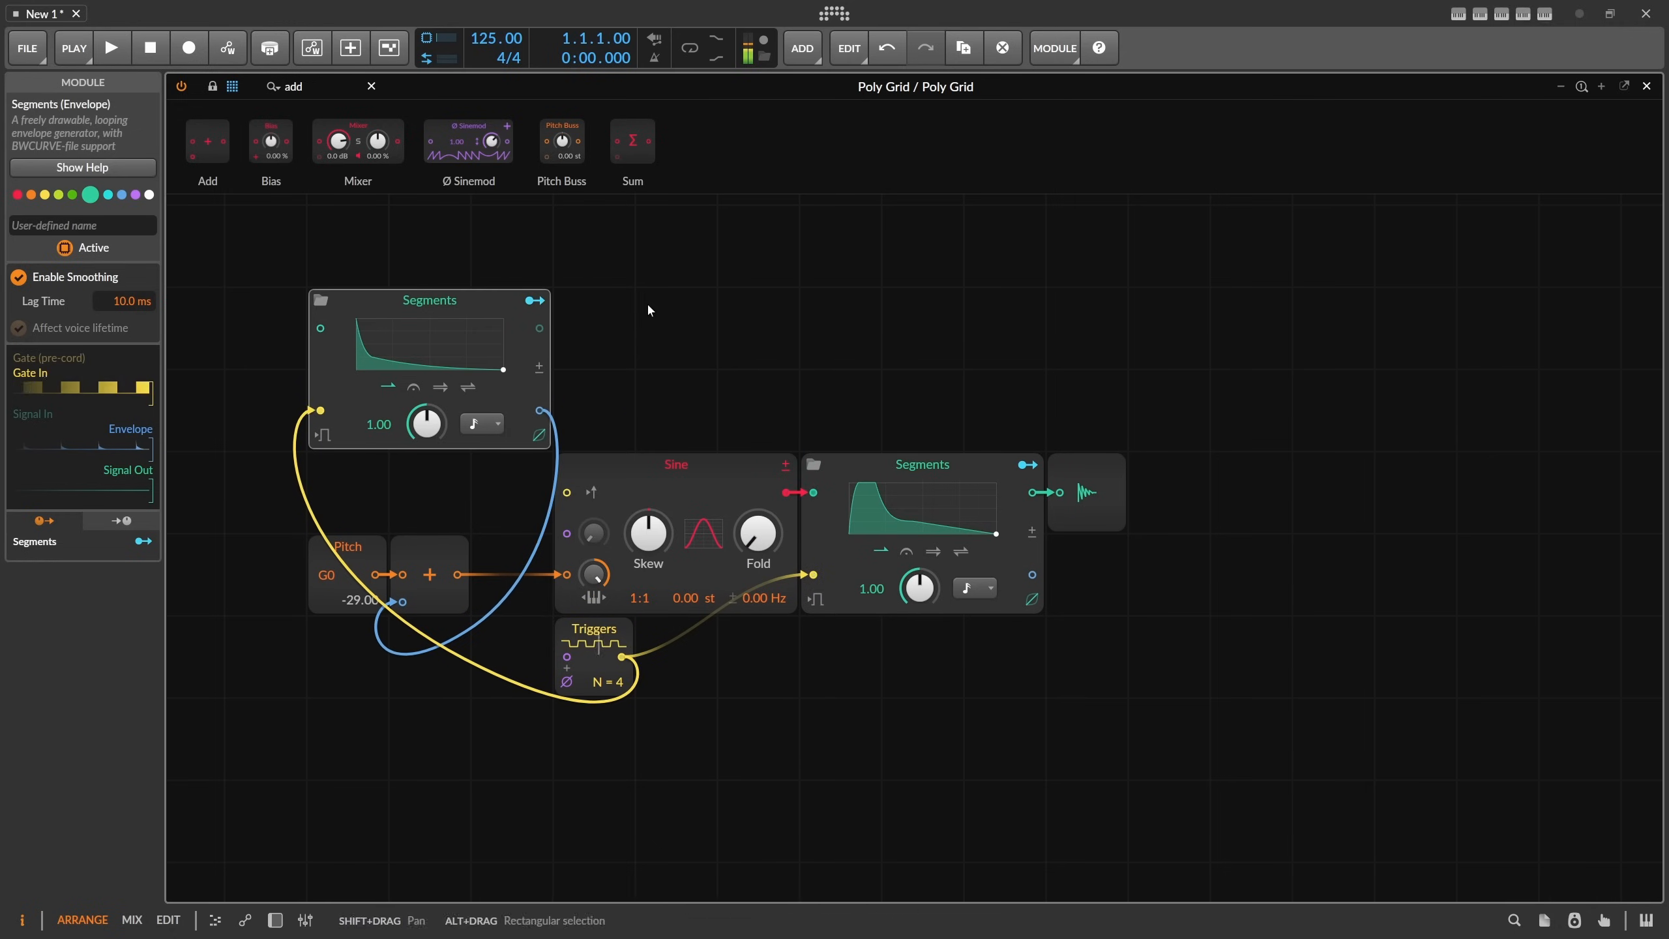
Reshape the upper Segments curve into a single decay from 100% with 64% curvature, removing its intermediate points.
{"action": "left_click", "coordinate": [553, 302]}
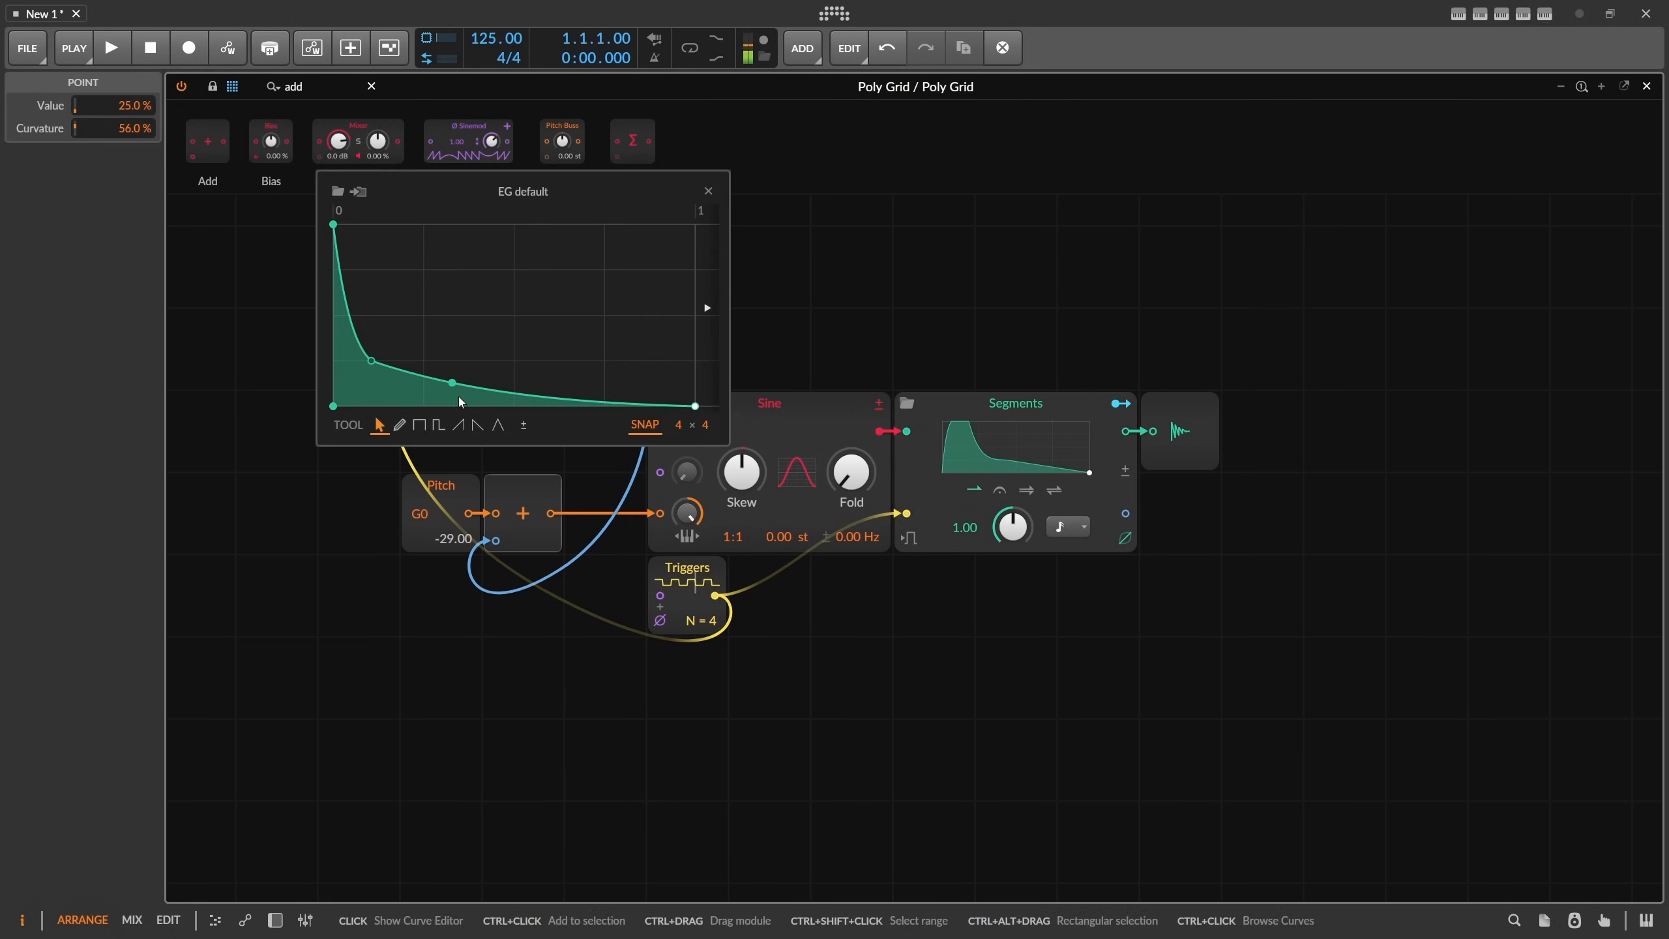
{"action": "left_click", "coordinate": [710, 191]}
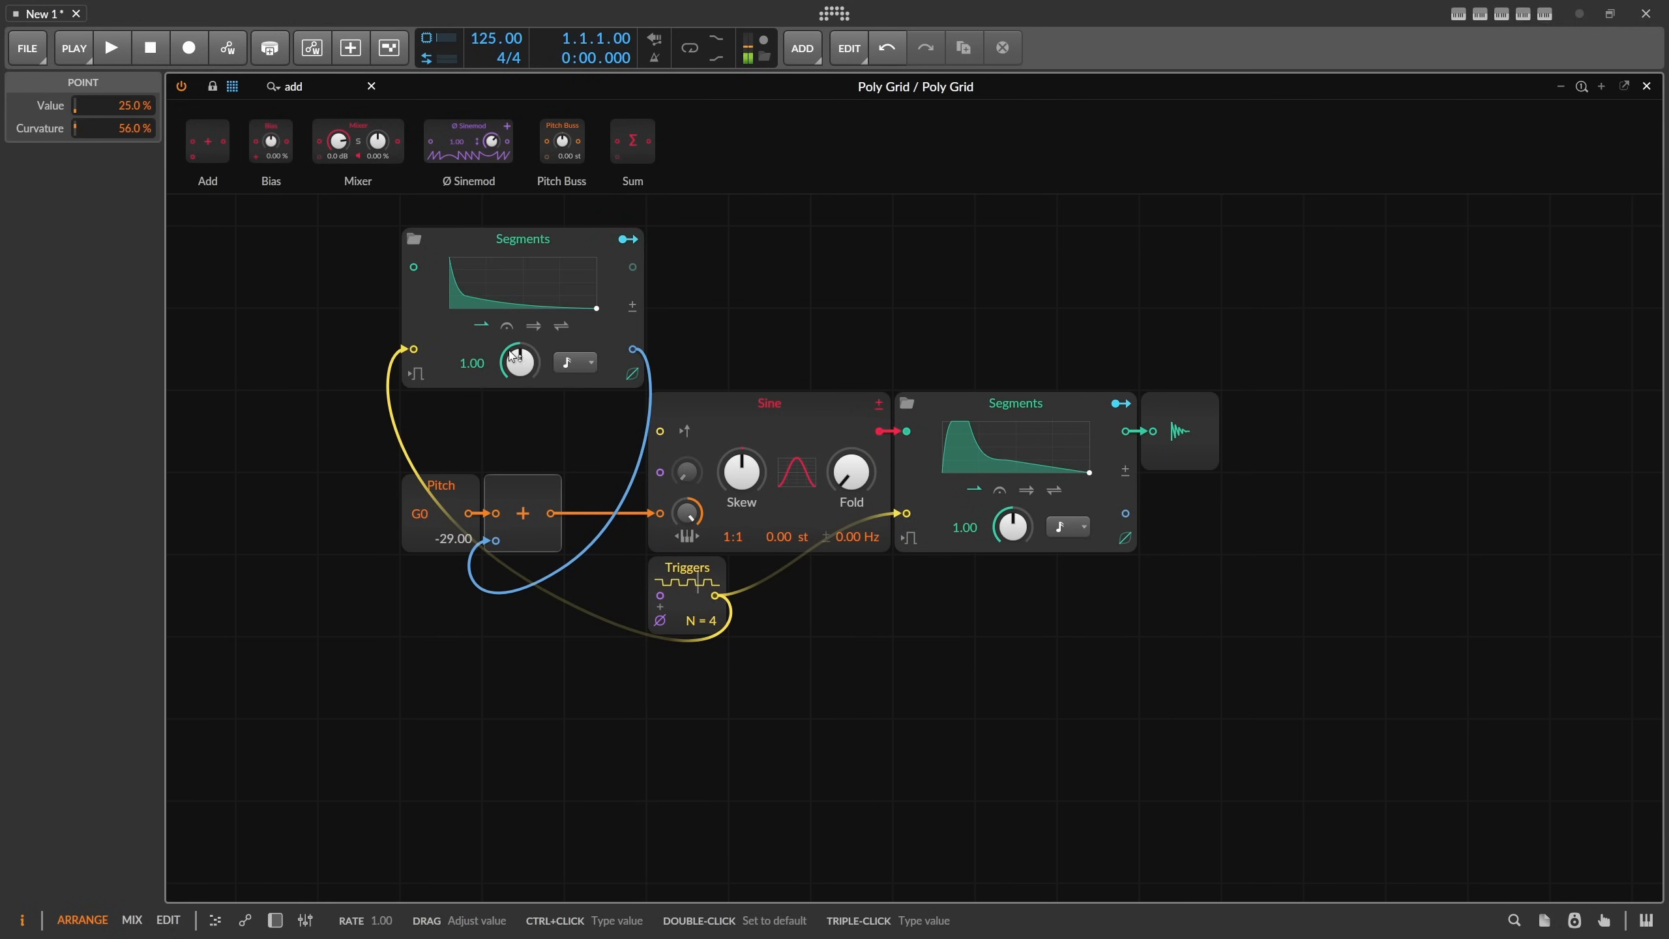
{"action": "left_click", "coordinate": [505, 295]}
{"action": "left_click_drag", "start_coordinate": [471, 342], "coordinate": [471, 351]}
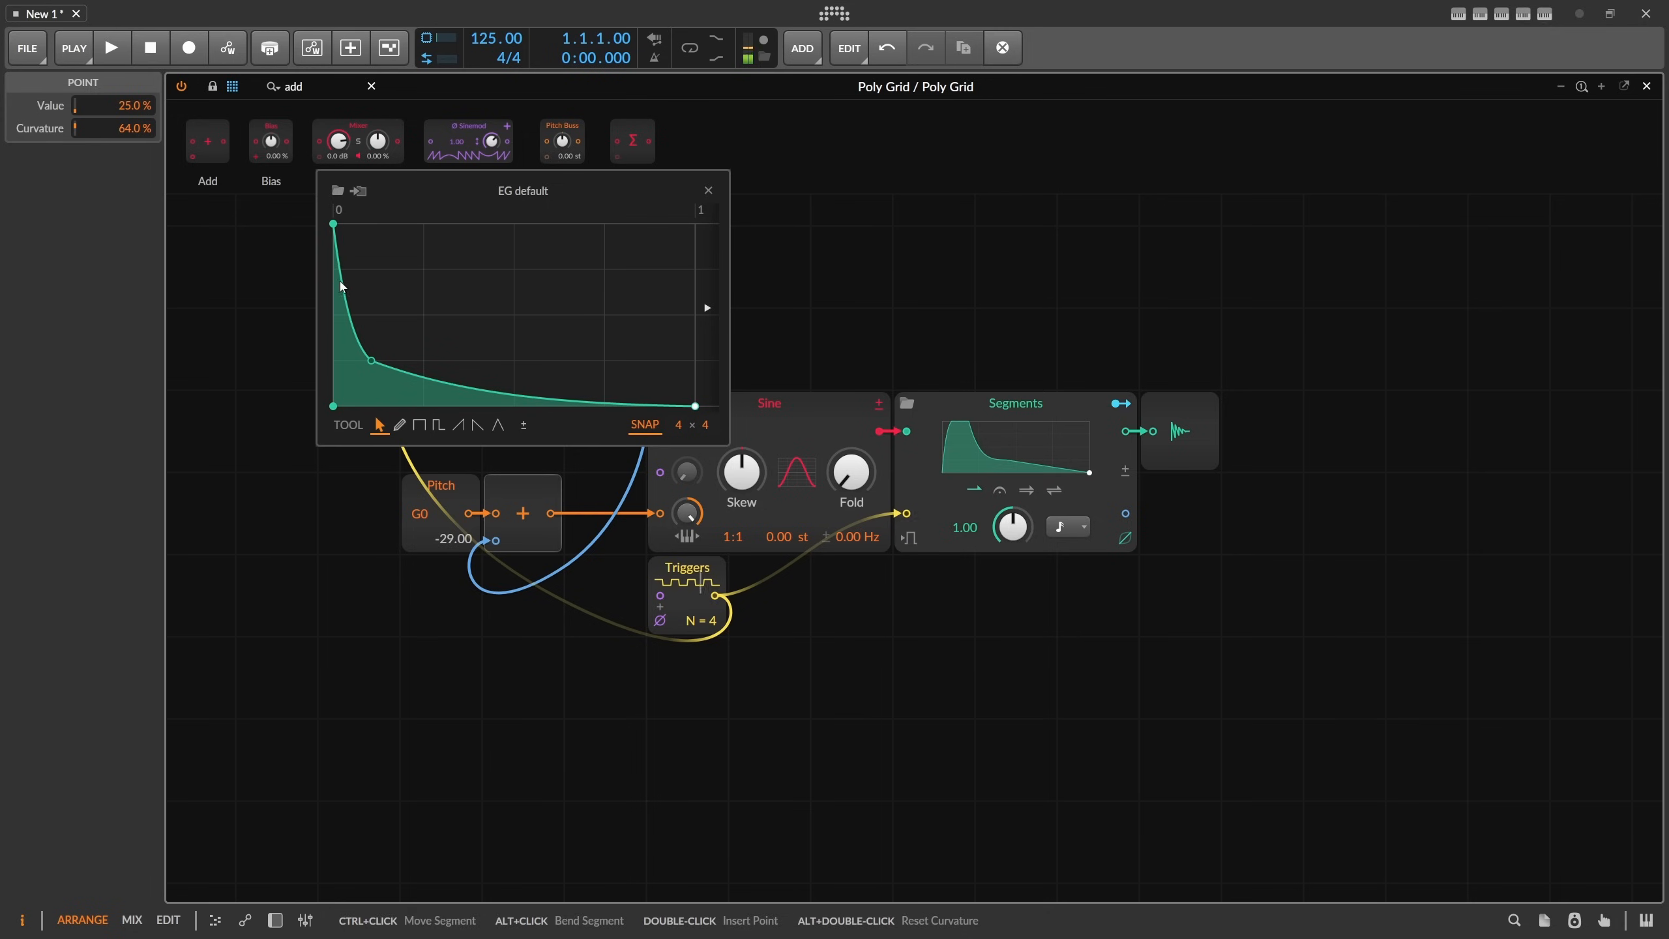
{"action": "left_click_drag", "start_coordinate": [344, 309], "coordinate": [342, 342]}
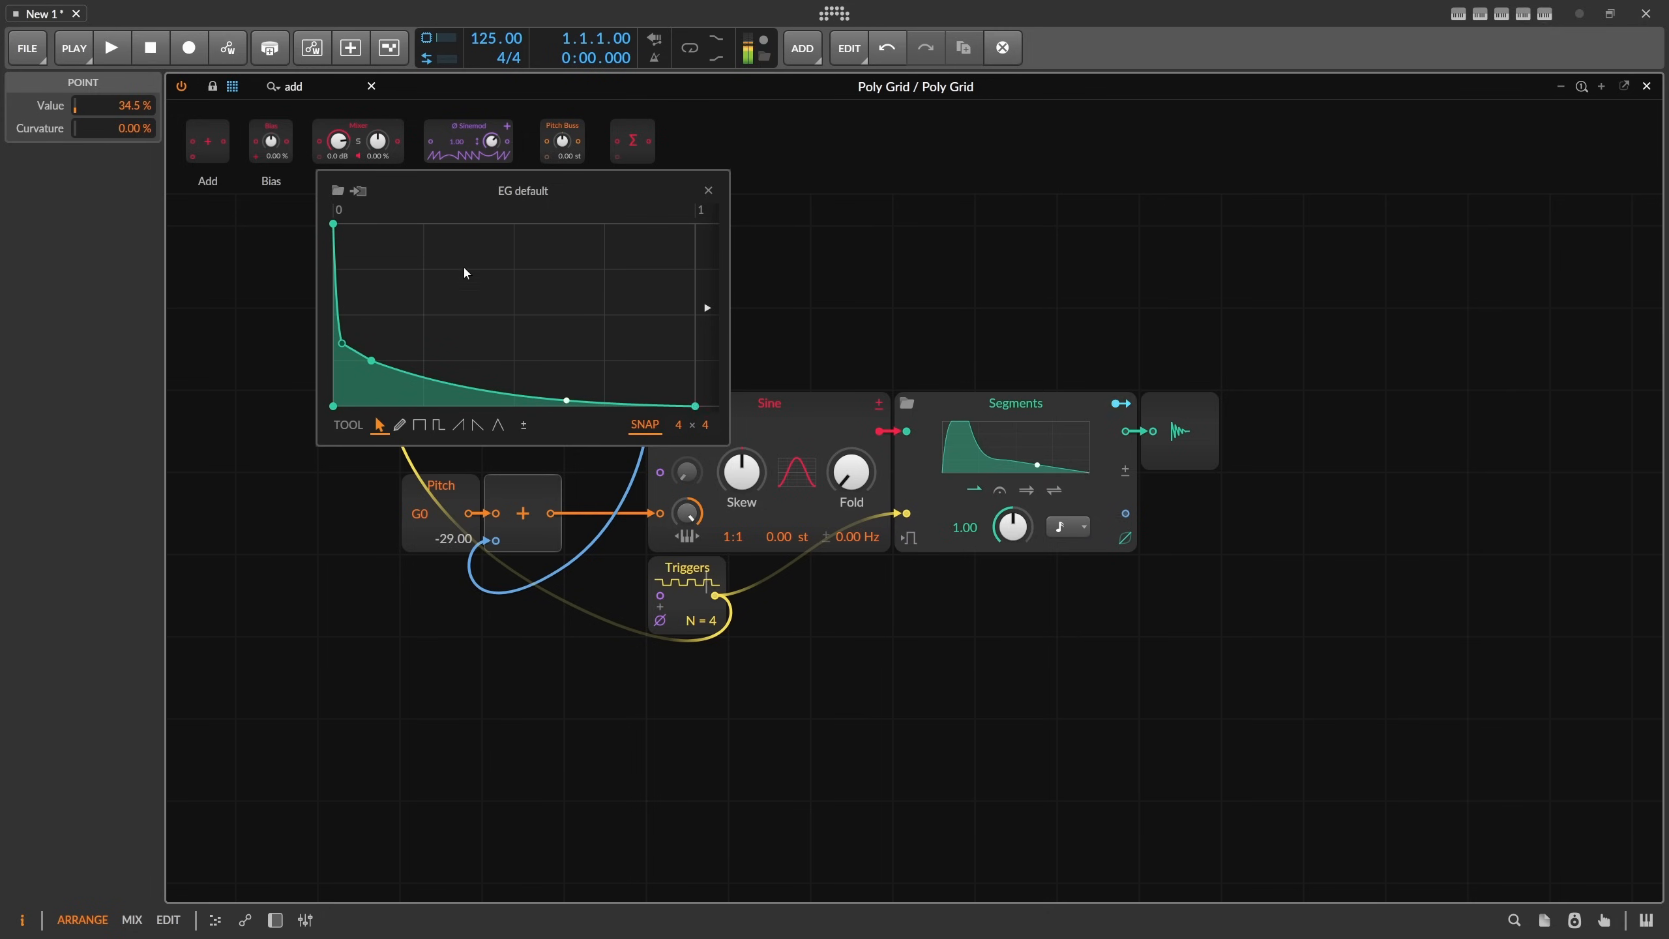
{"action": "left_click_drag", "start_coordinate": [342, 342], "coordinate": [339, 306]}
{"action": "left_click_drag", "start_coordinate": [370, 361], "coordinate": [333, 224]}
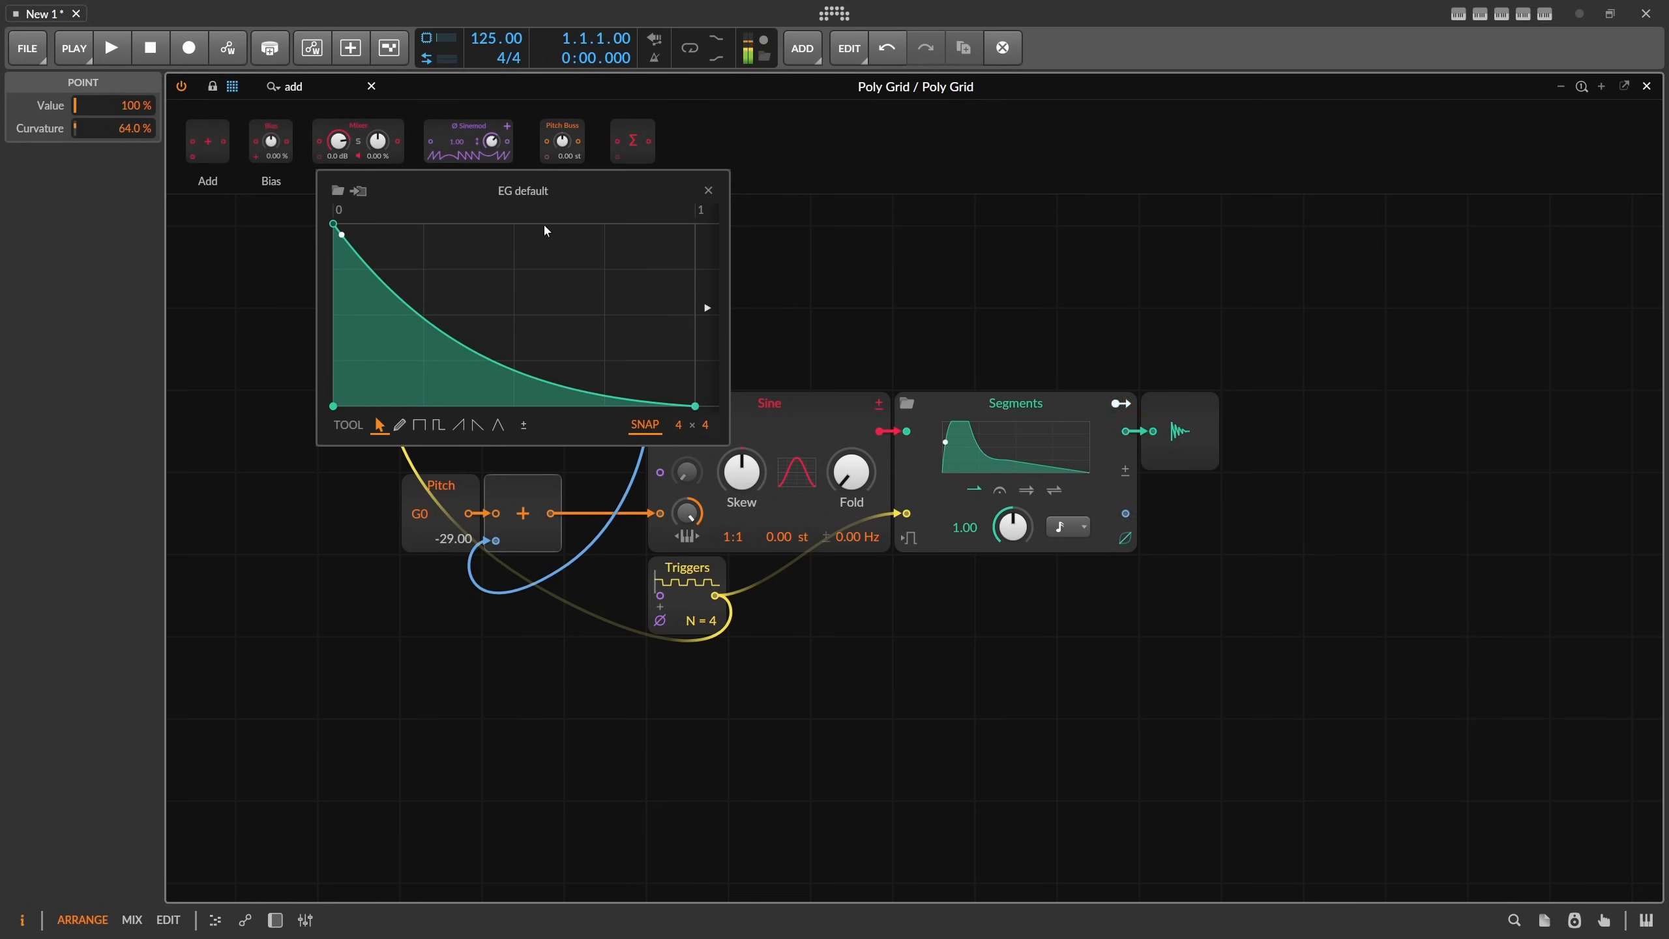
{"action": "left_click", "coordinate": [708, 191]}
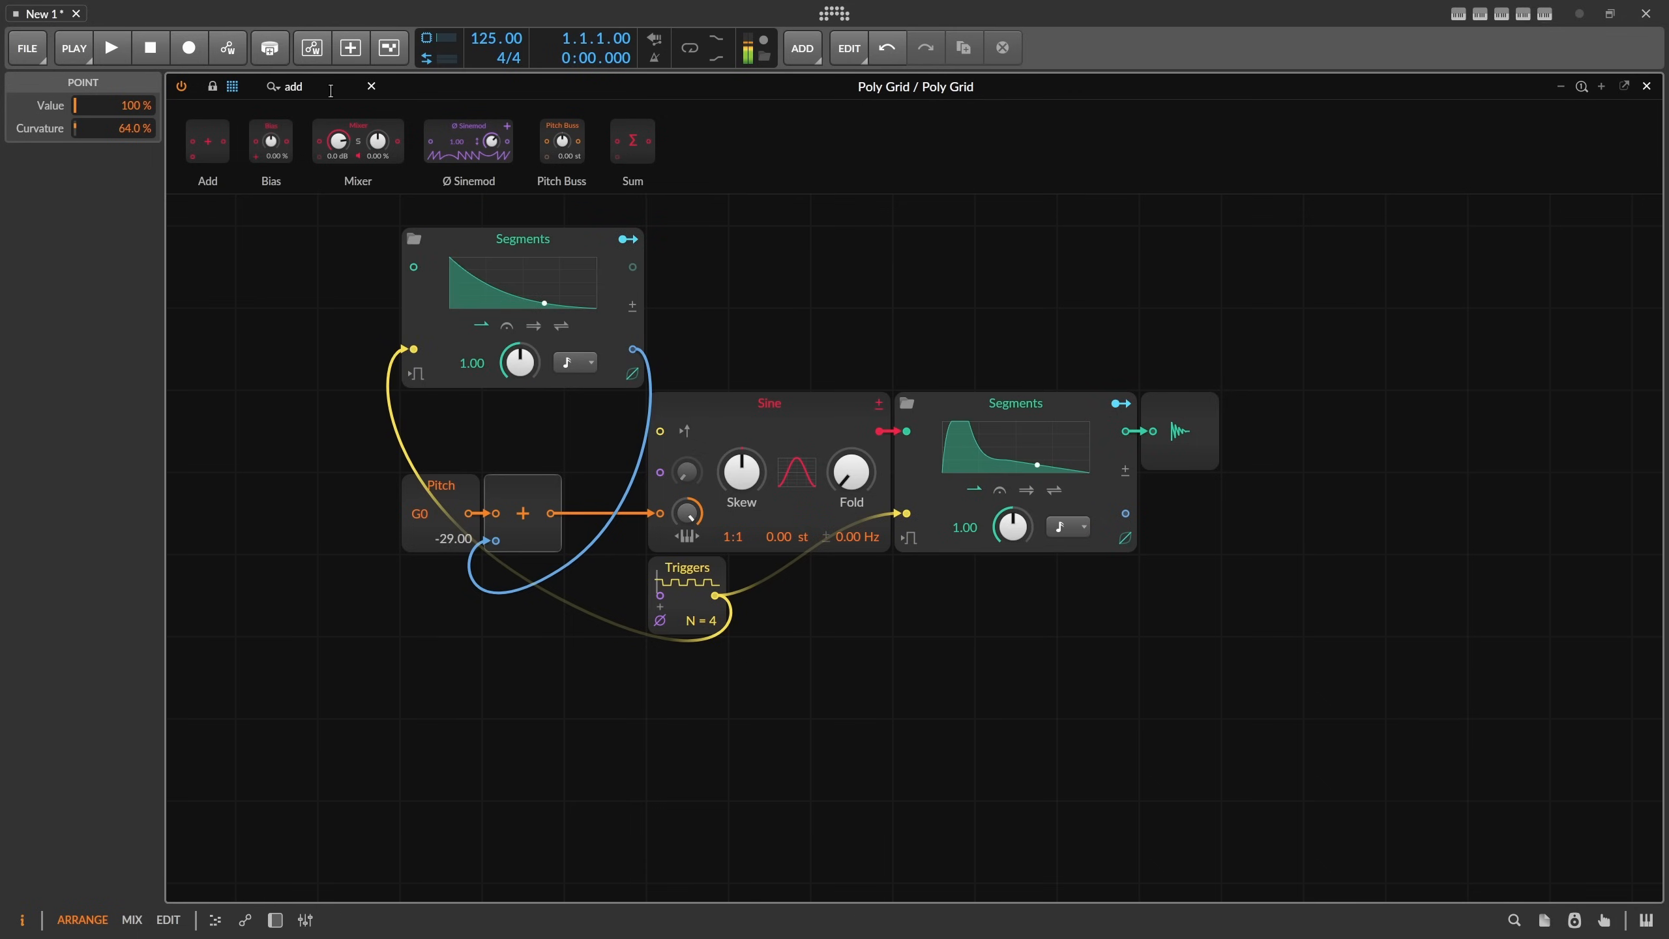
Insert an Ø Bend module between the upper Segments envelope and Add's second input, and set its bend to −100%.
{"action": "key", "text": "BackSpace"}
{"action": "type", "text": "bend"}
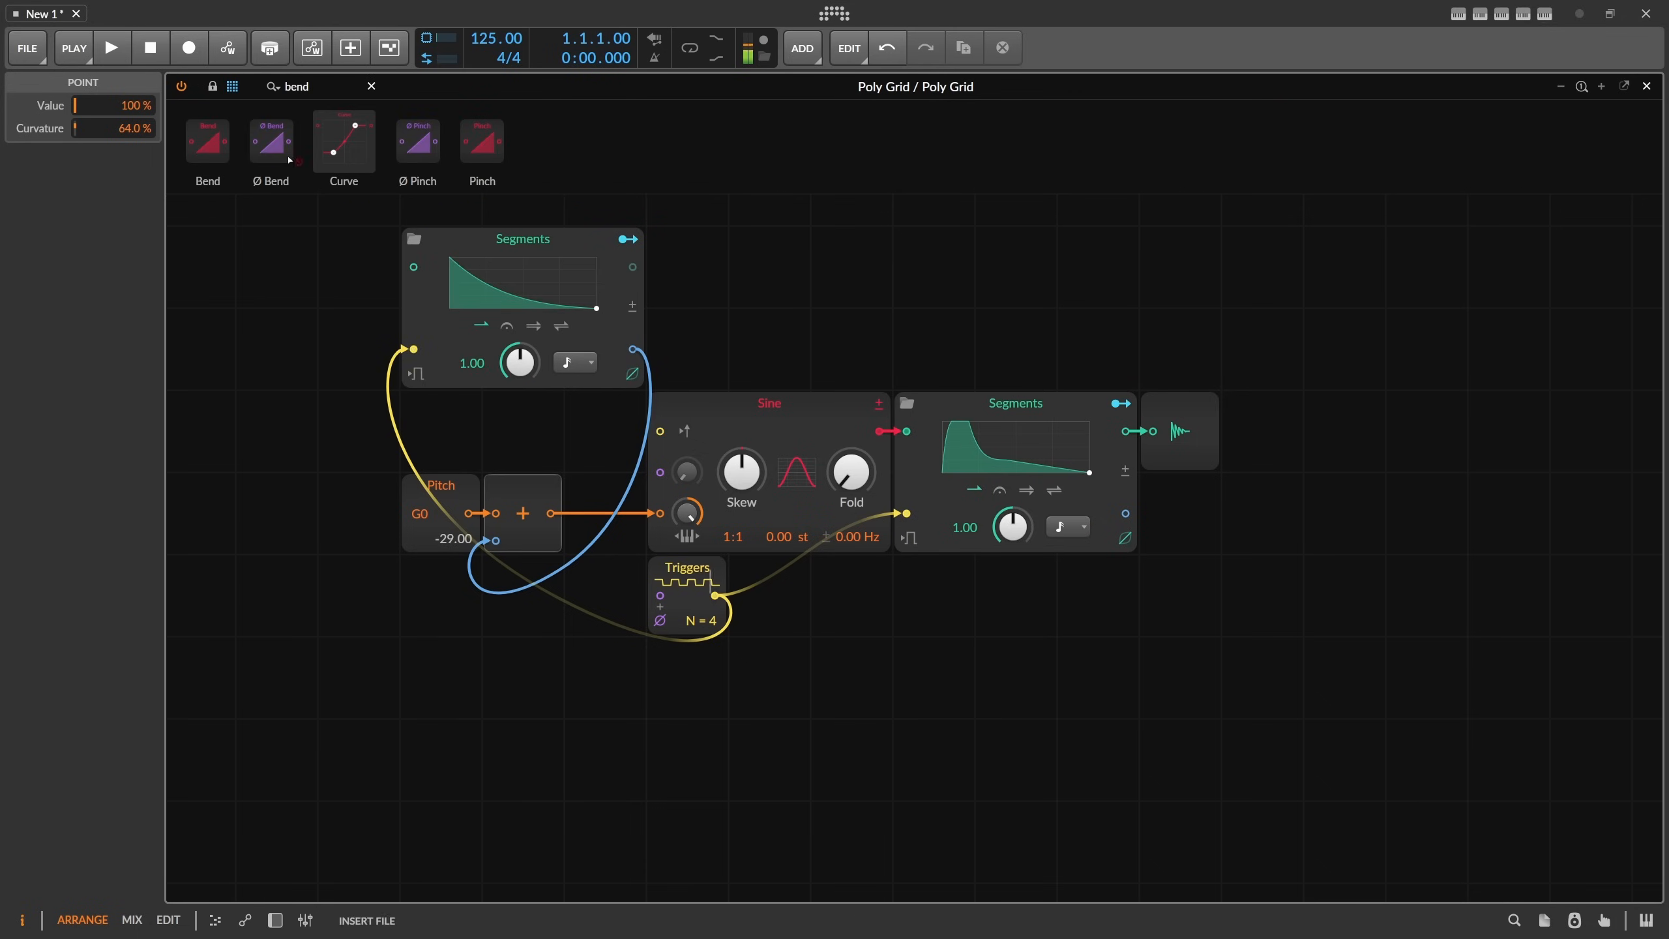
{"action": "left_click_drag", "start_coordinate": [289, 160], "coordinate": [687, 348]}
{"action": "left_click_drag", "start_coordinate": [633, 349], "coordinate": [495, 540]}
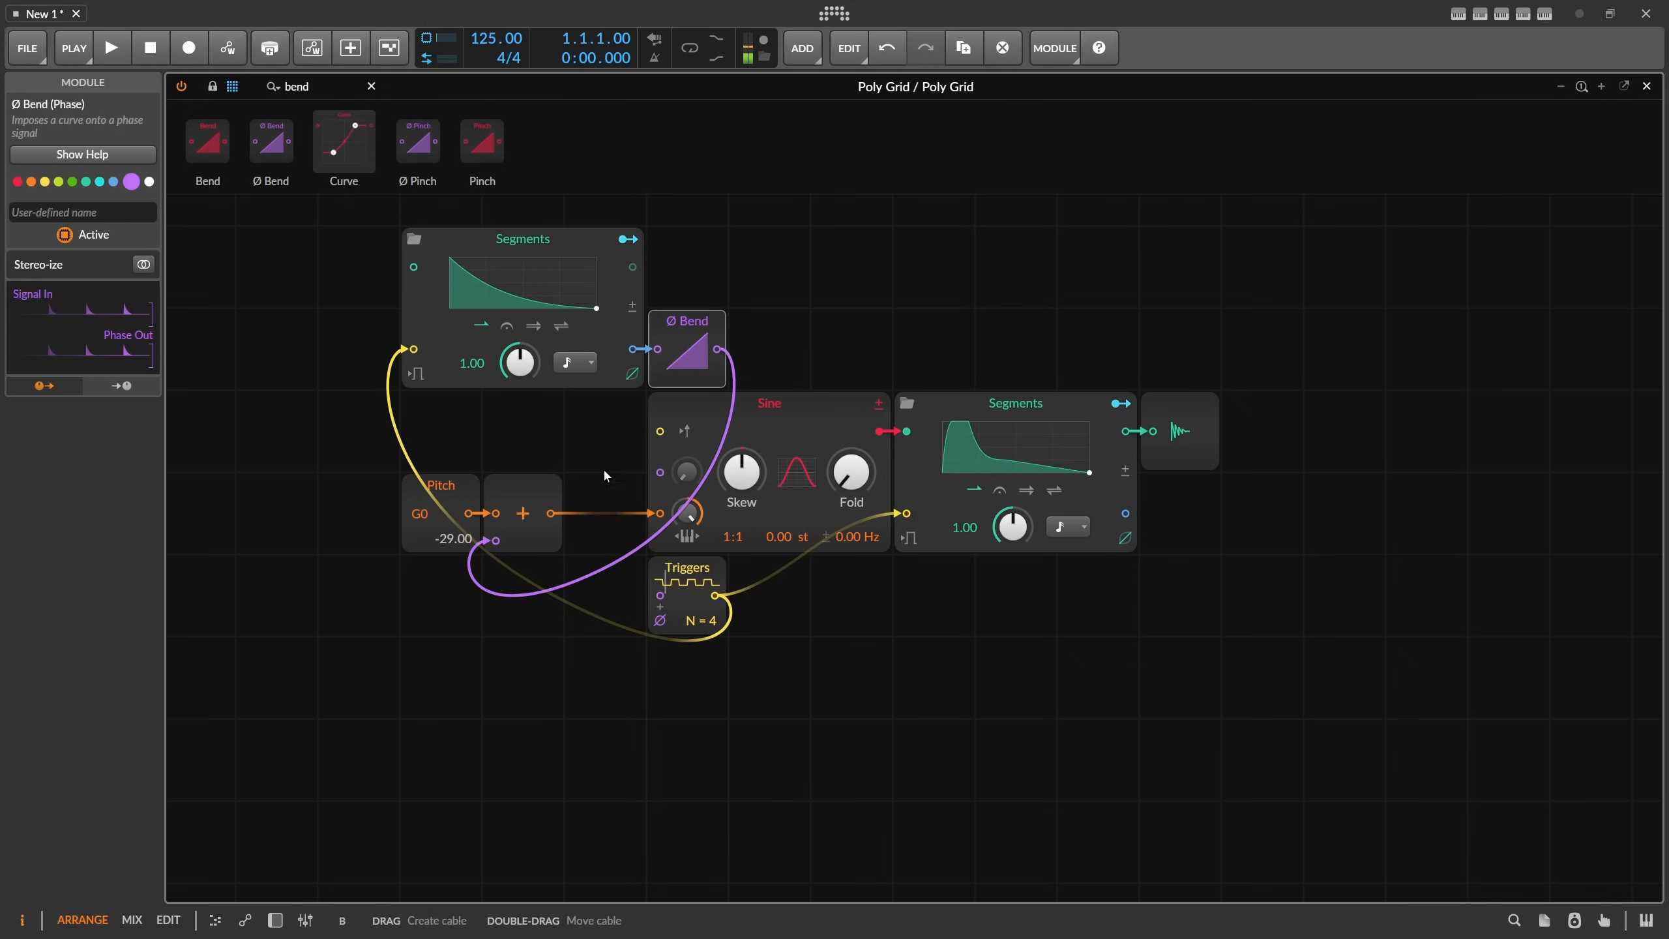
{"action": "left_click_drag", "start_coordinate": [695, 349], "coordinate": [695, 372]}
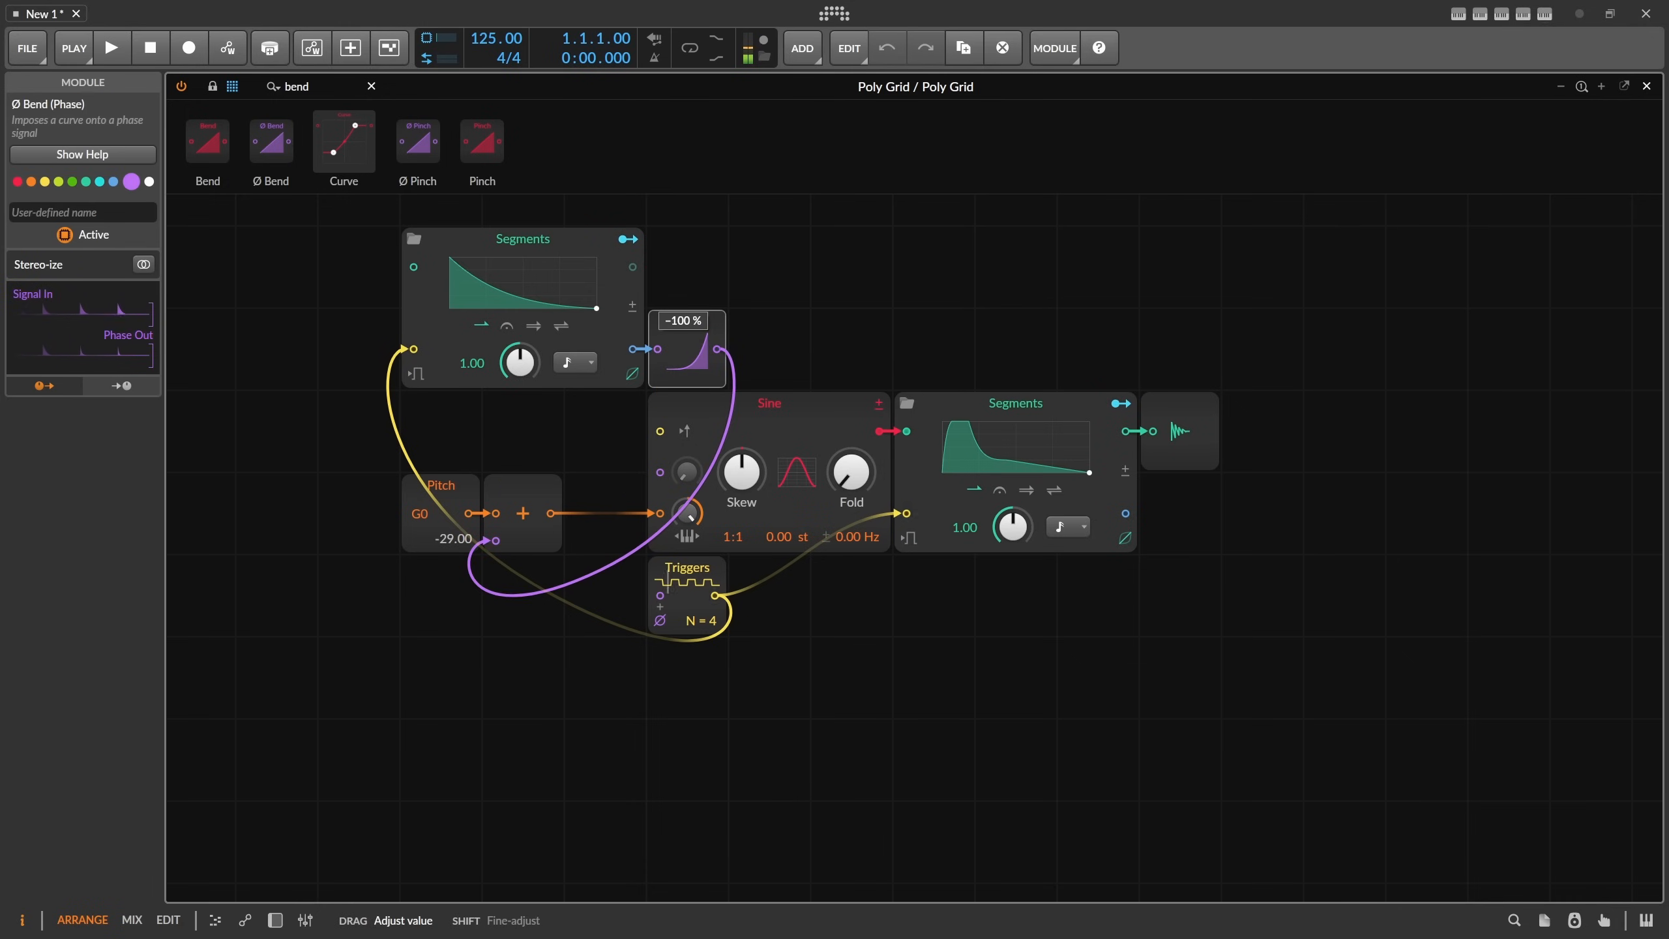
Set the upper Segments decay to 100% curvature and try an early point at 8.39%.
{"action": "left_click", "coordinate": [521, 290]}
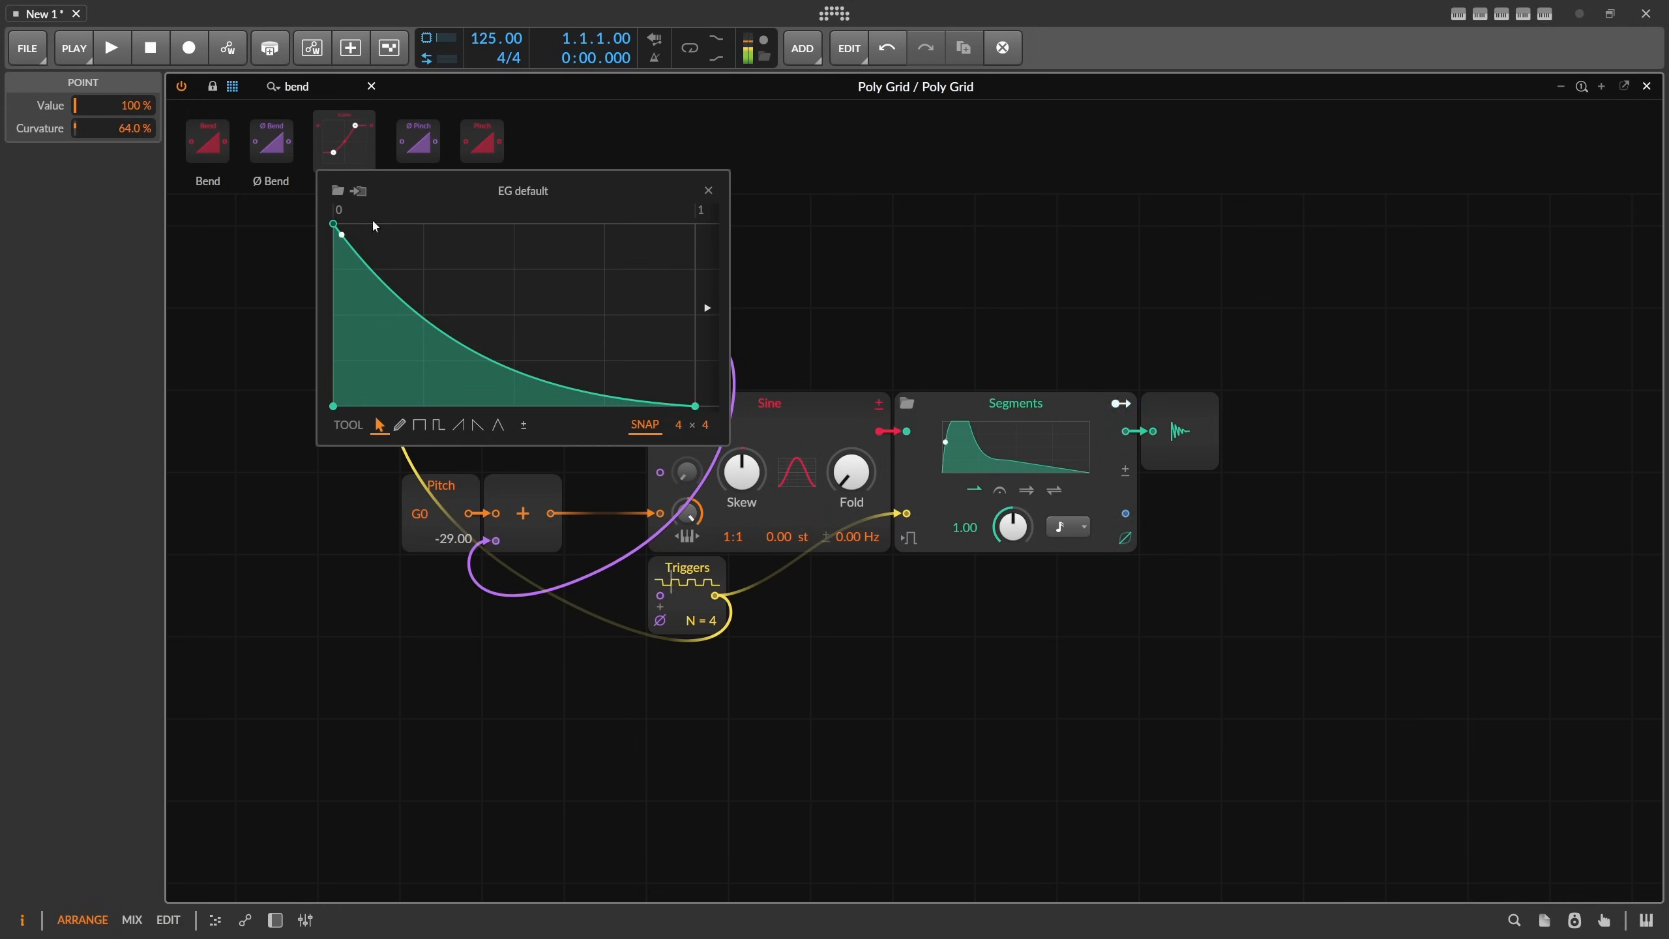
{"action": "left_click_drag", "start_coordinate": [438, 328], "coordinate": [438, 365]}
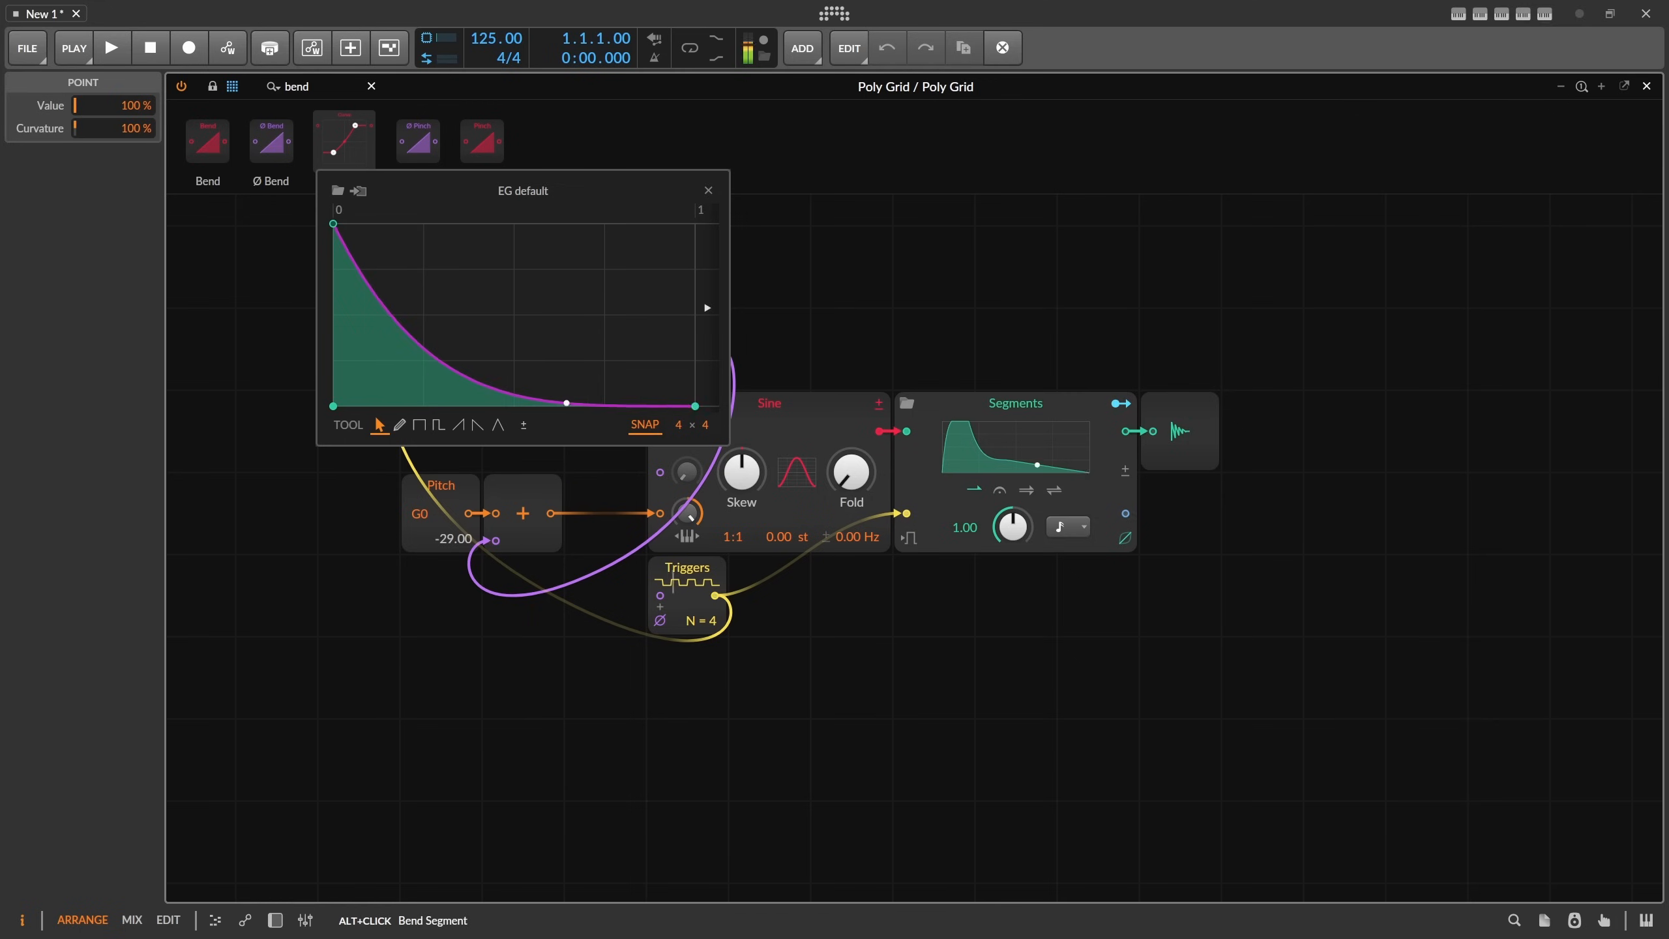
{"action": "left_click_drag", "start_coordinate": [566, 402], "coordinate": [352, 390]}
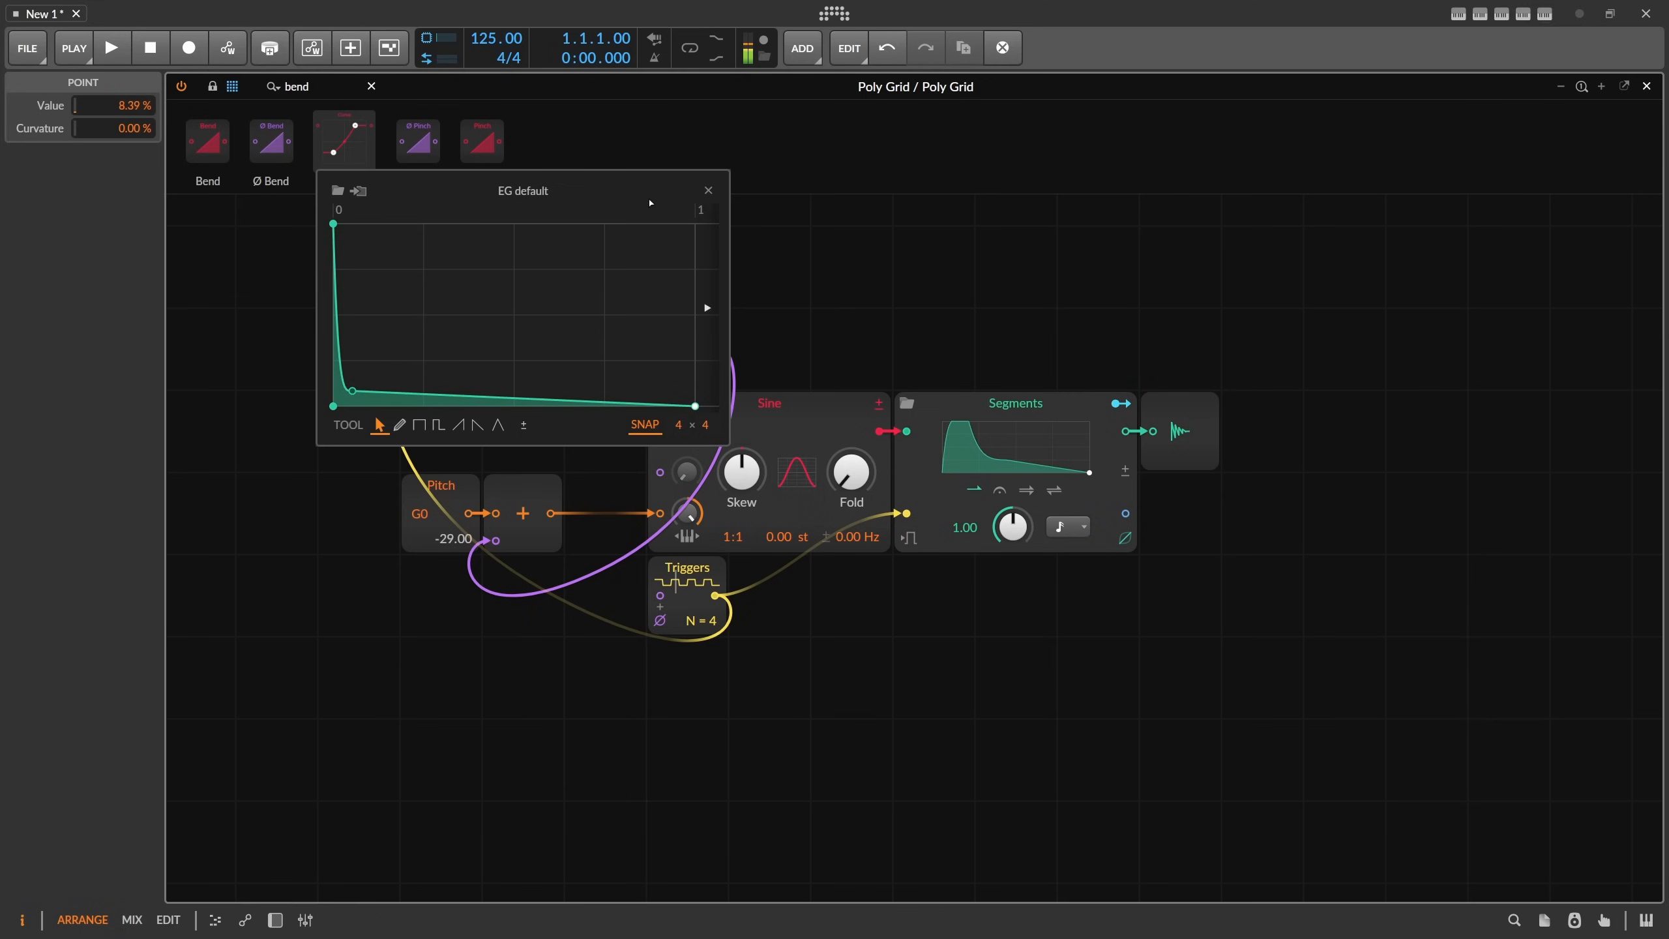
{"action": "key", "text": "Escape"}
{"action": "left_click", "coordinate": [460, 306]}
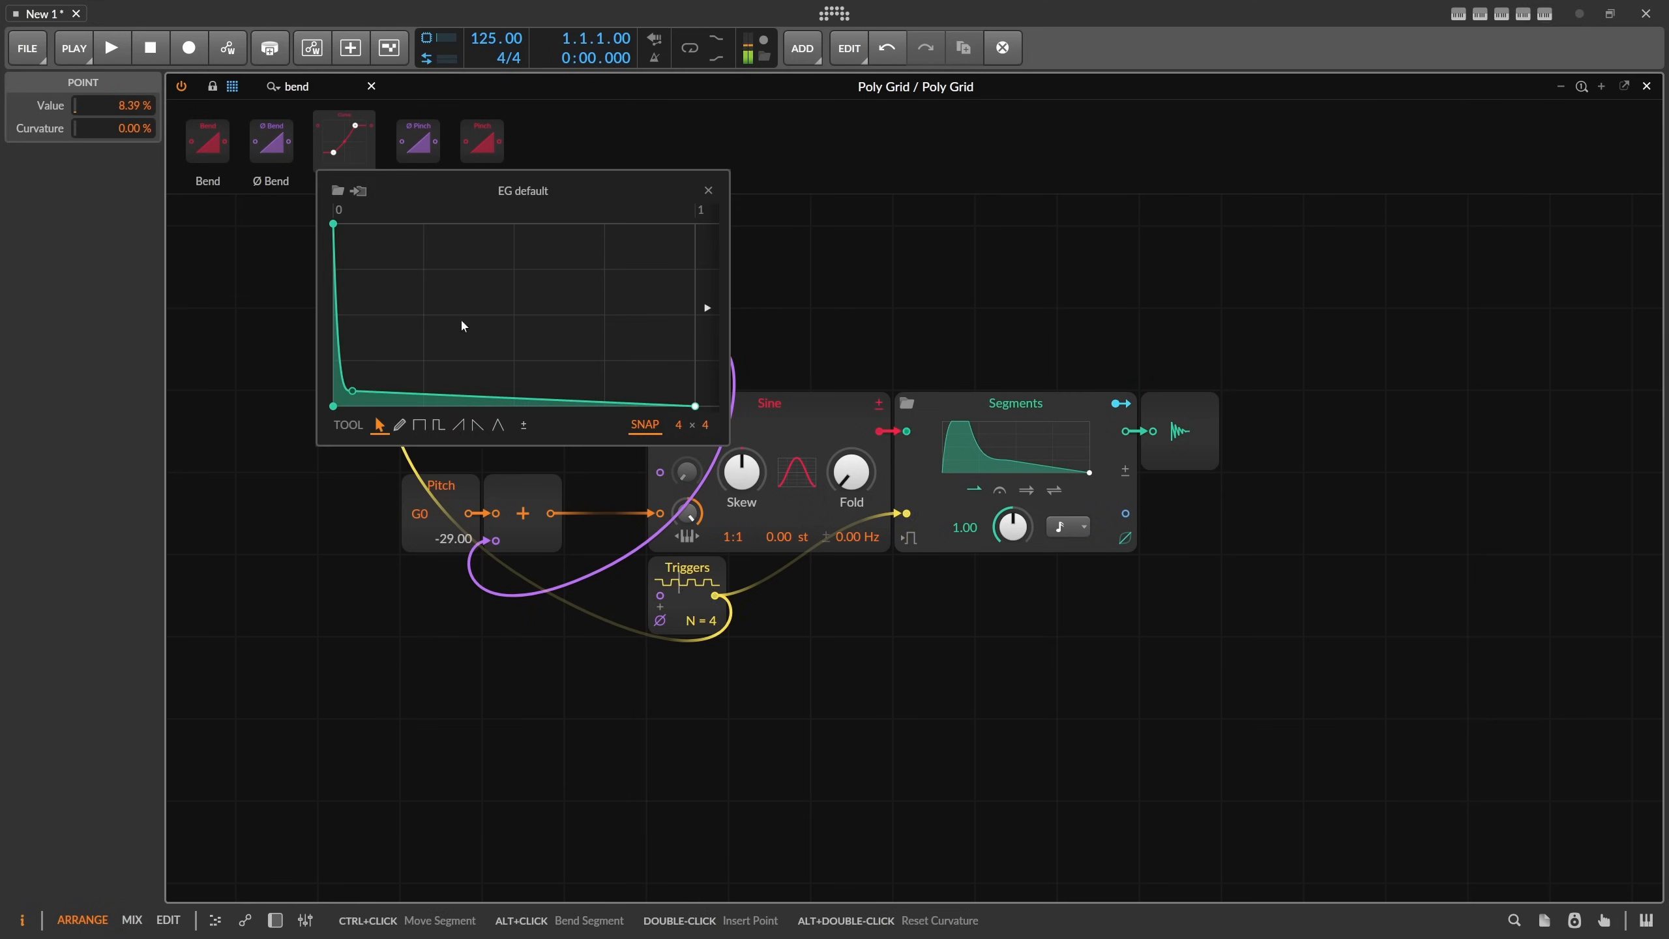
{"action": "left_click_drag", "start_coordinate": [352, 384], "coordinate": [434, 353]}
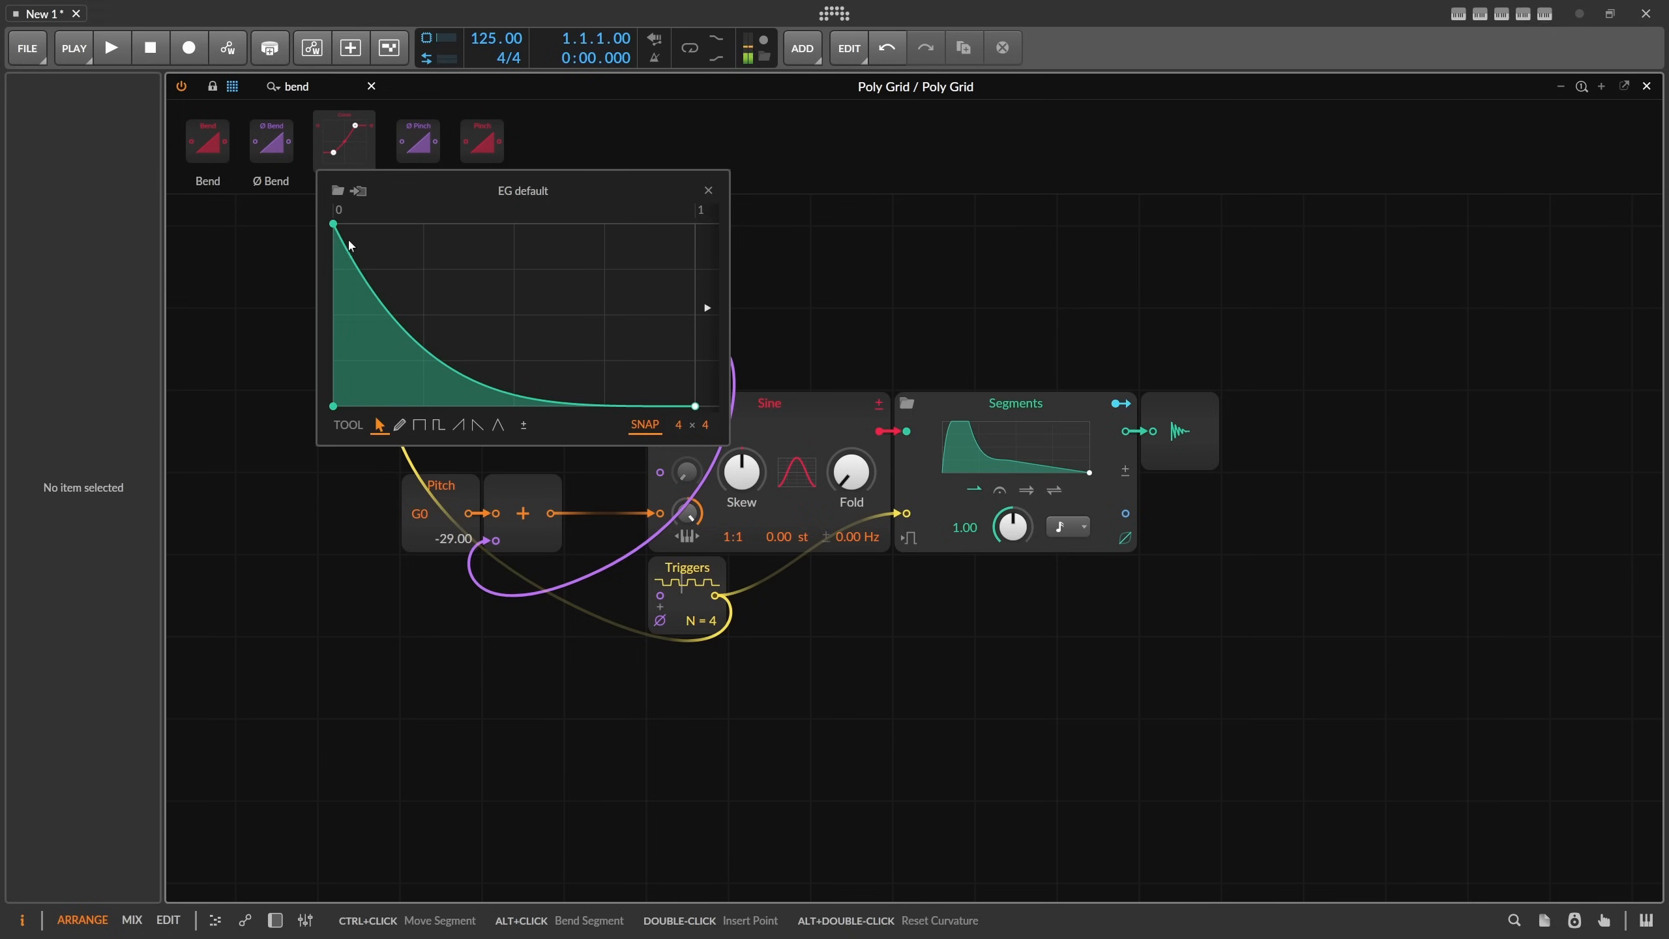
Reshape the upper Segments curve into a steep, bent drop to an early point at about 25%, followed by a long, convex tail.
{"action": "left_click_drag", "start_coordinate": [350, 247], "coordinate": [391, 362]}
{"action": "left_click_drag", "start_coordinate": [422, 366], "coordinate": [366, 315]}
{"action": "left_click", "coordinate": [454, 371]}
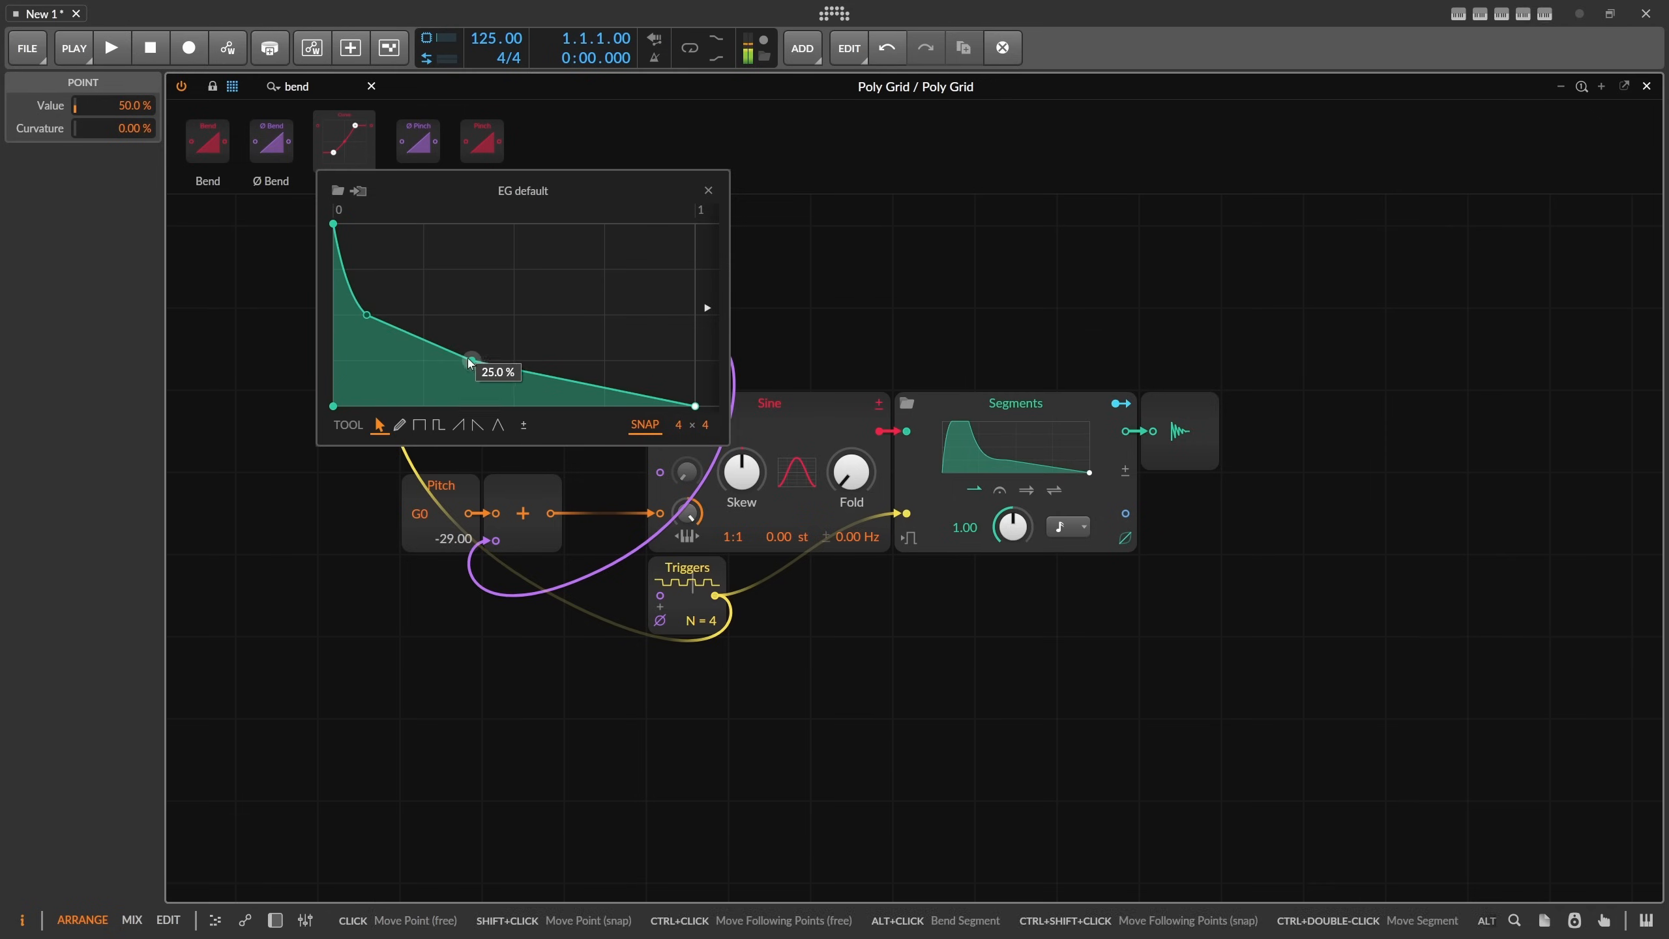
{"action": "left_click_drag", "start_coordinate": [472, 360], "coordinate": [408, 349]}
{"action": "left_click", "coordinate": [367, 314]}
{"action": "left_click_drag", "start_coordinate": [416, 363], "coordinate": [415, 356]}
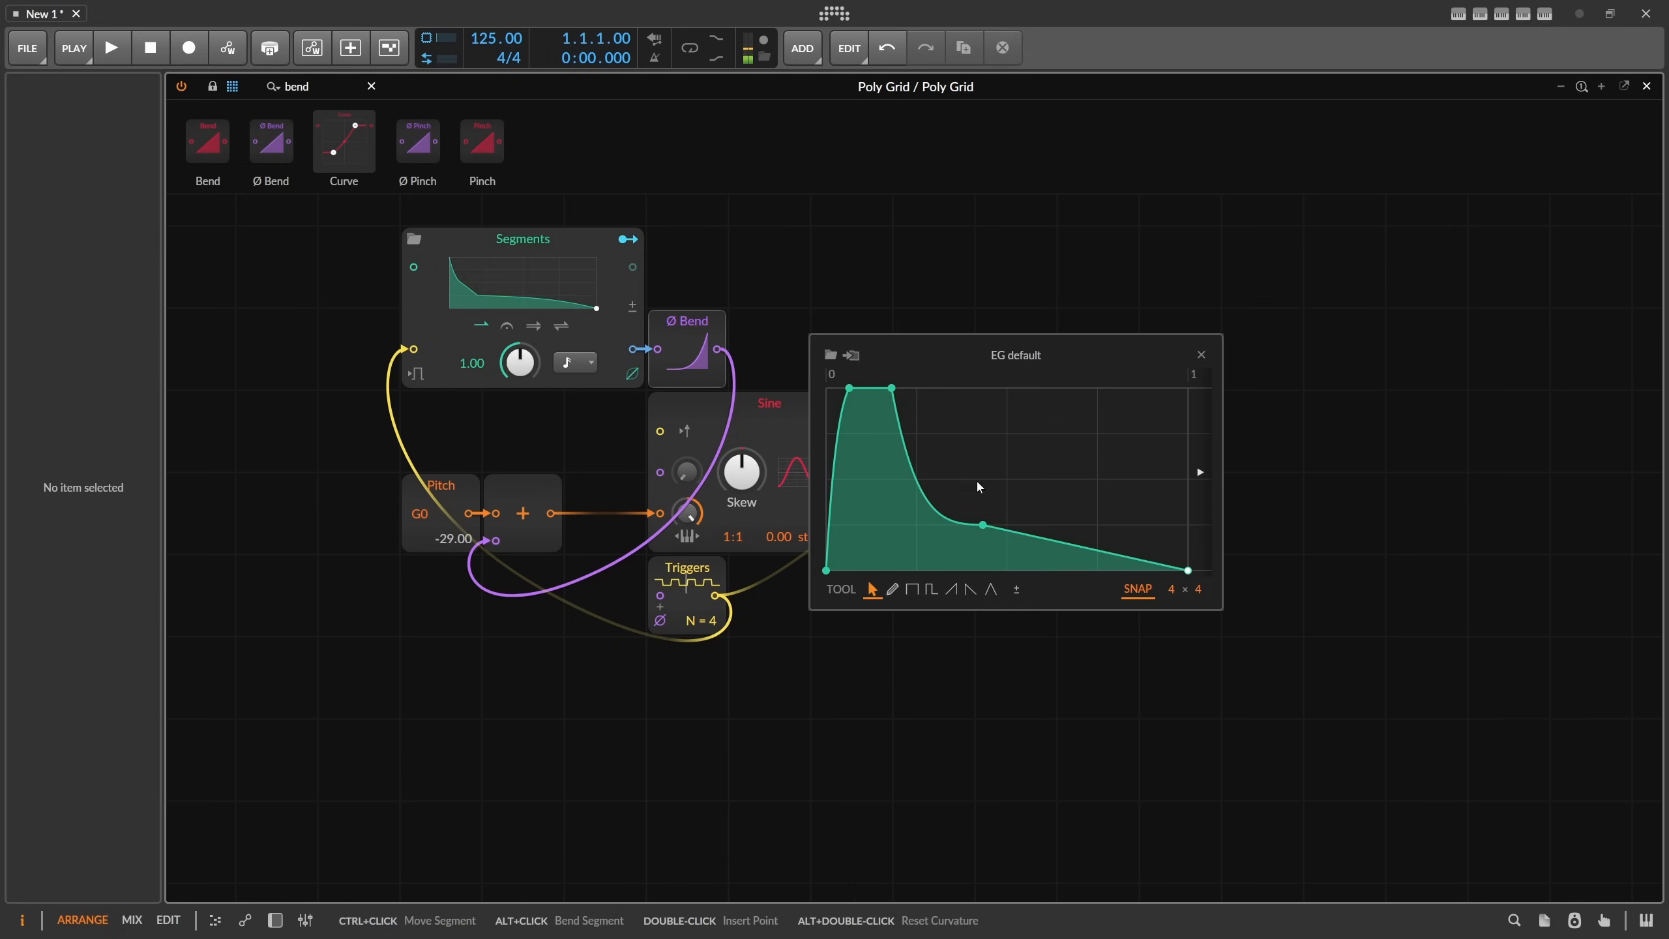
Move the 25% point of the Segments curve after the Sine to the halfway mark and rebend the falling segment before it.
{"action": "mouse_move", "coordinate": [979, 519]}
{"action": "left_mouse_down"}
{"action": "mouse_move", "coordinate": [1037, 504]}
{"action": "mouse_move", "coordinate": [1058, 525]}
{"action": "mouse_move", "coordinate": [1007, 525]}
{"action": "left_mouse_up"}
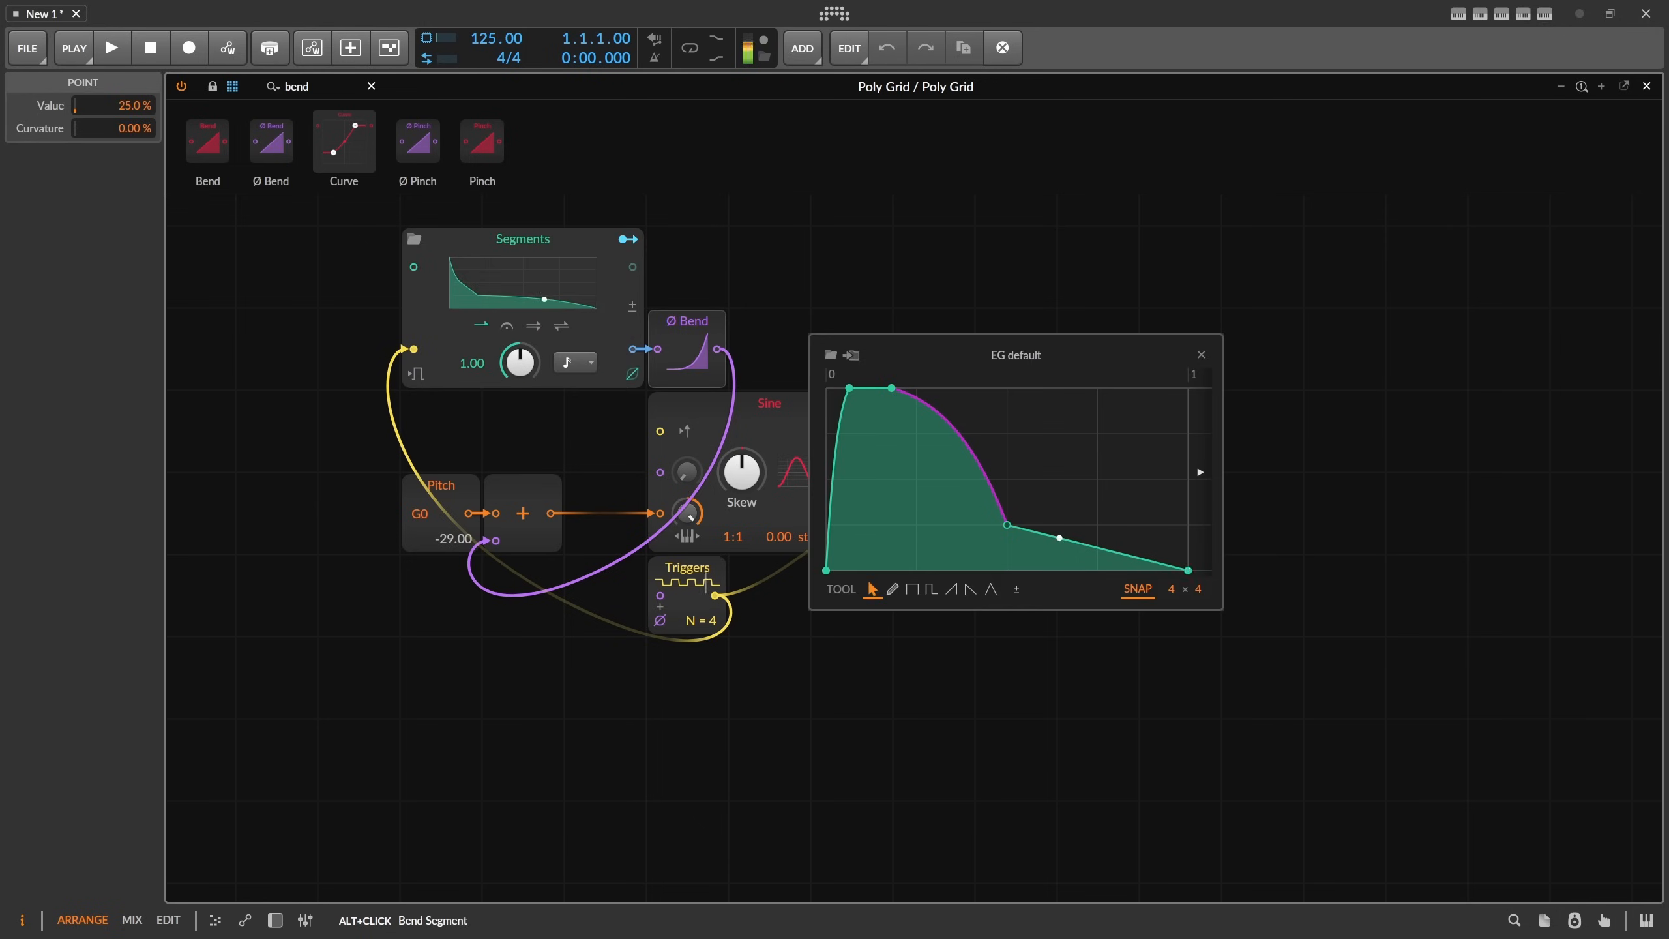
{"action": "left_click_drag", "start_coordinate": [955, 429], "coordinate": [955, 452]}
{"action": "left_click", "coordinate": [792, 438]}
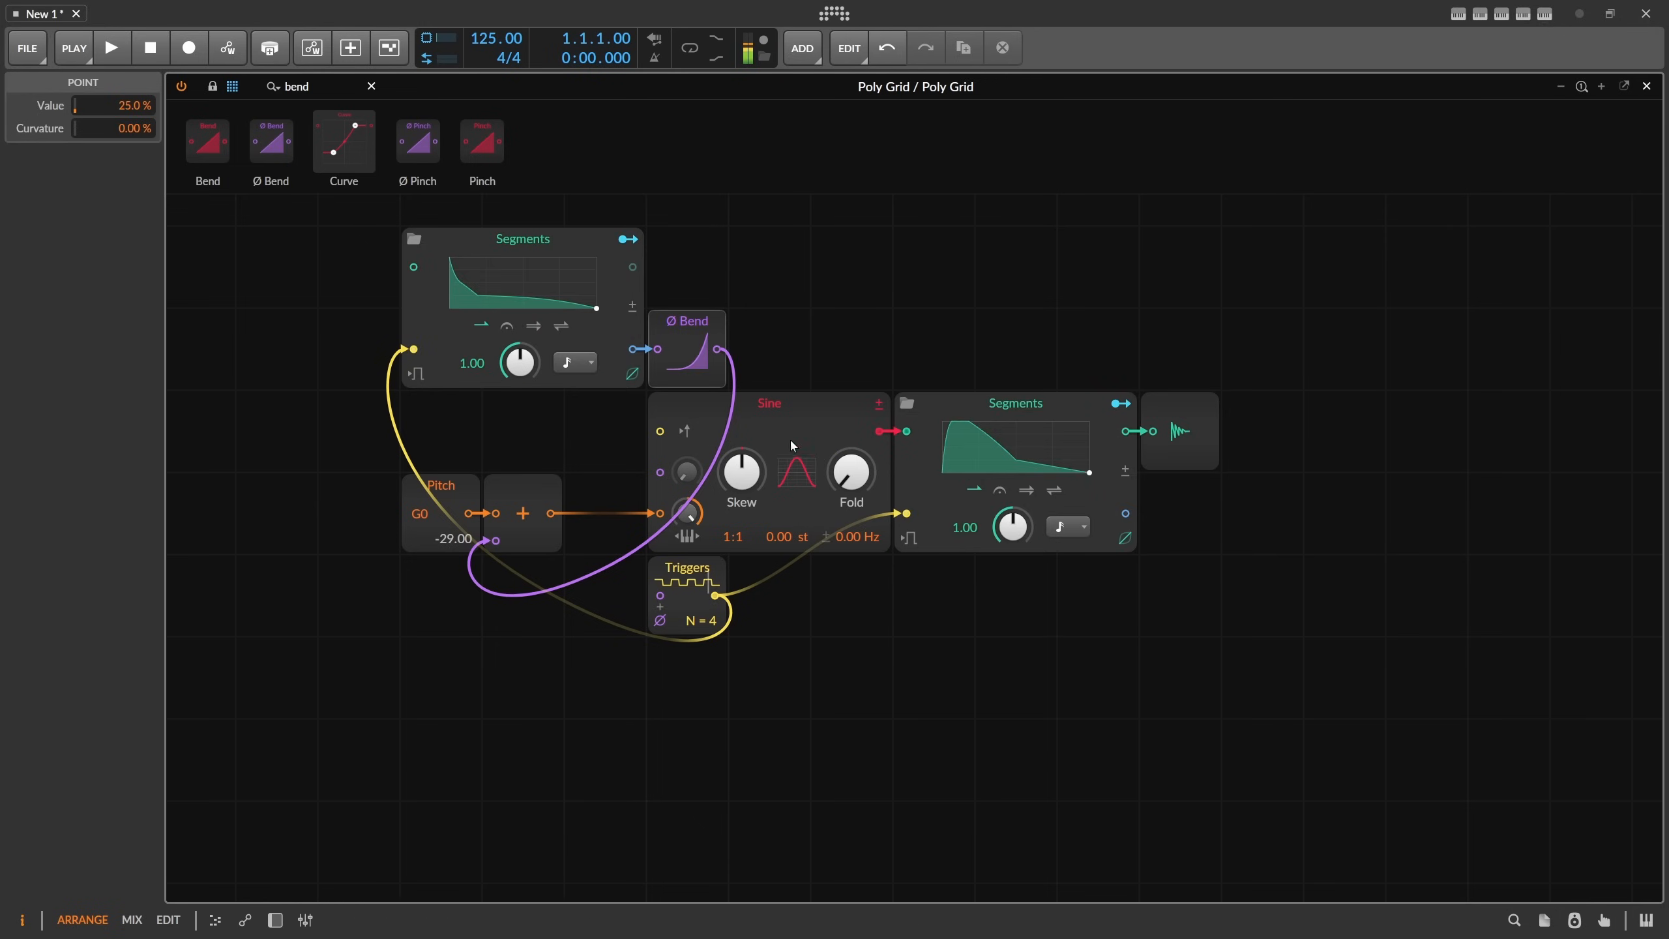
Try a higher Skew on the Sine and reset it to its default.
{"action": "left_click_drag", "start_coordinate": [752, 461], "coordinate": [752, 381]}
{"action": "double_click", "coordinate": [755, 466]}
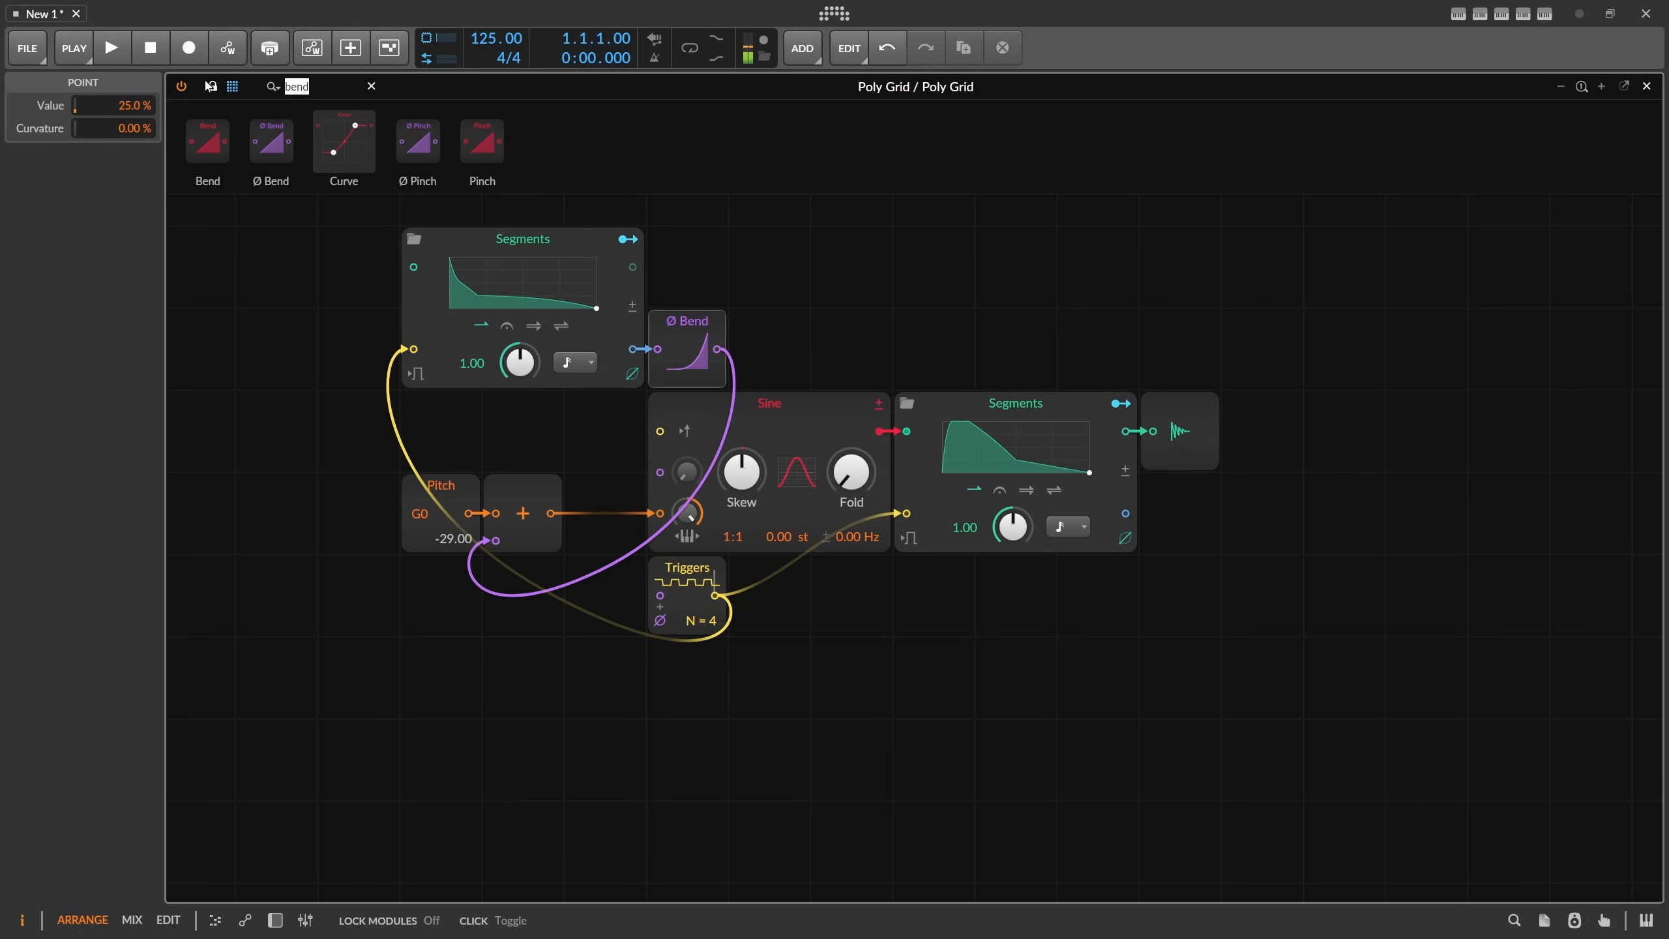
Insert a Push module between the Segments after the Sine and the audio output, and set its amount to +0.4 dB.
{"action": "key", "text": "BackSpace"}
{"action": "type", "text": "push"}
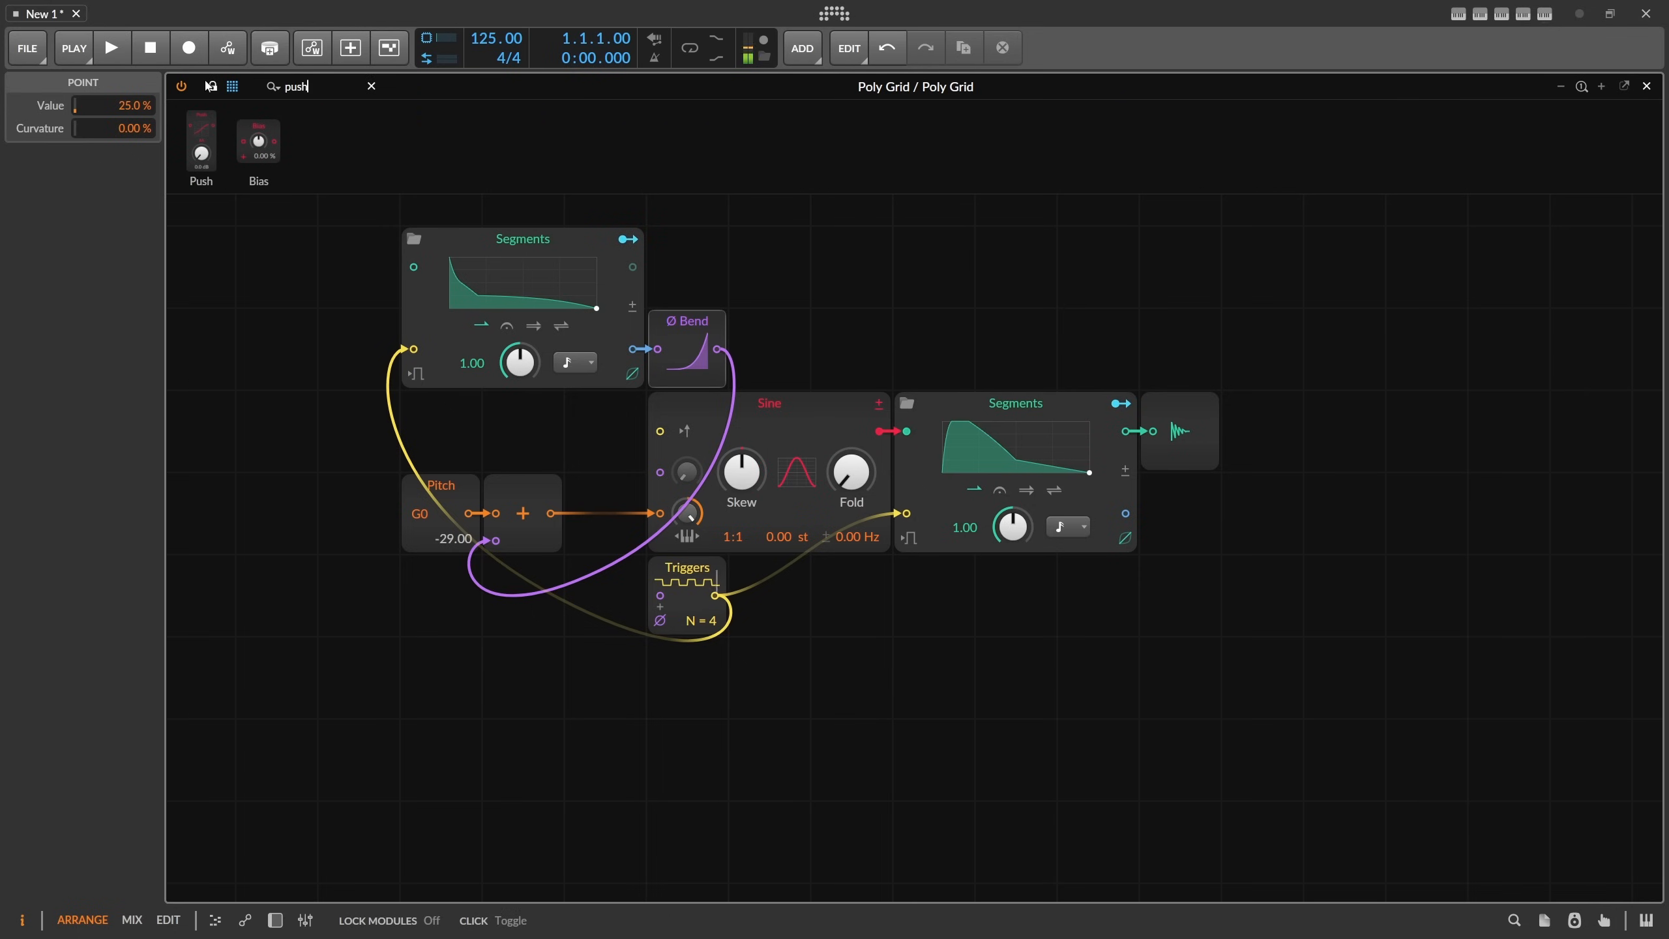
{"action": "left_click_drag", "start_coordinate": [200, 145], "coordinate": [1179, 447]}
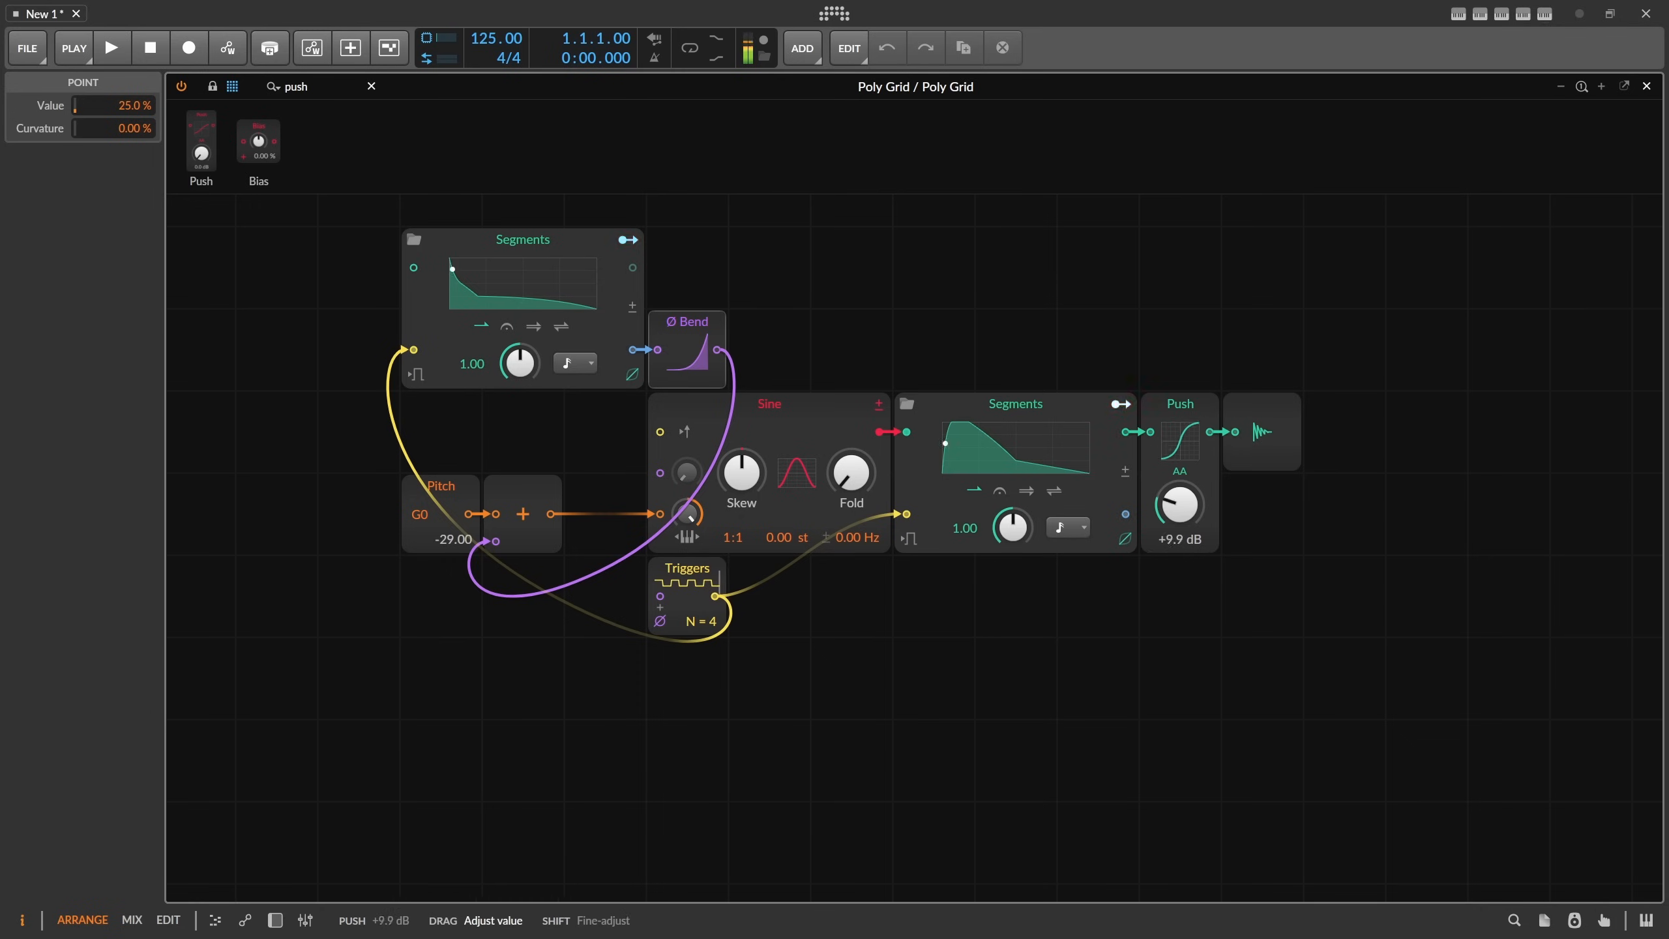
{"action": "mouse_move", "coordinate": [1180, 504]}
{"action": "left_mouse_down"}
{"action": "mouse_move", "coordinate": [1179, 532]}
{"action": "mouse_move", "coordinate": [1179, 480]}
{"action": "mouse_move", "coordinate": [1179, 531]}
{"action": "mouse_move", "coordinate": [1179, 486]}
{"action": "mouse_move", "coordinate": [1185, 500]}
{"action": "left_mouse_up"}
{"action": "left_click_drag", "start_coordinate": [1185, 497], "coordinate": [1179, 571]}
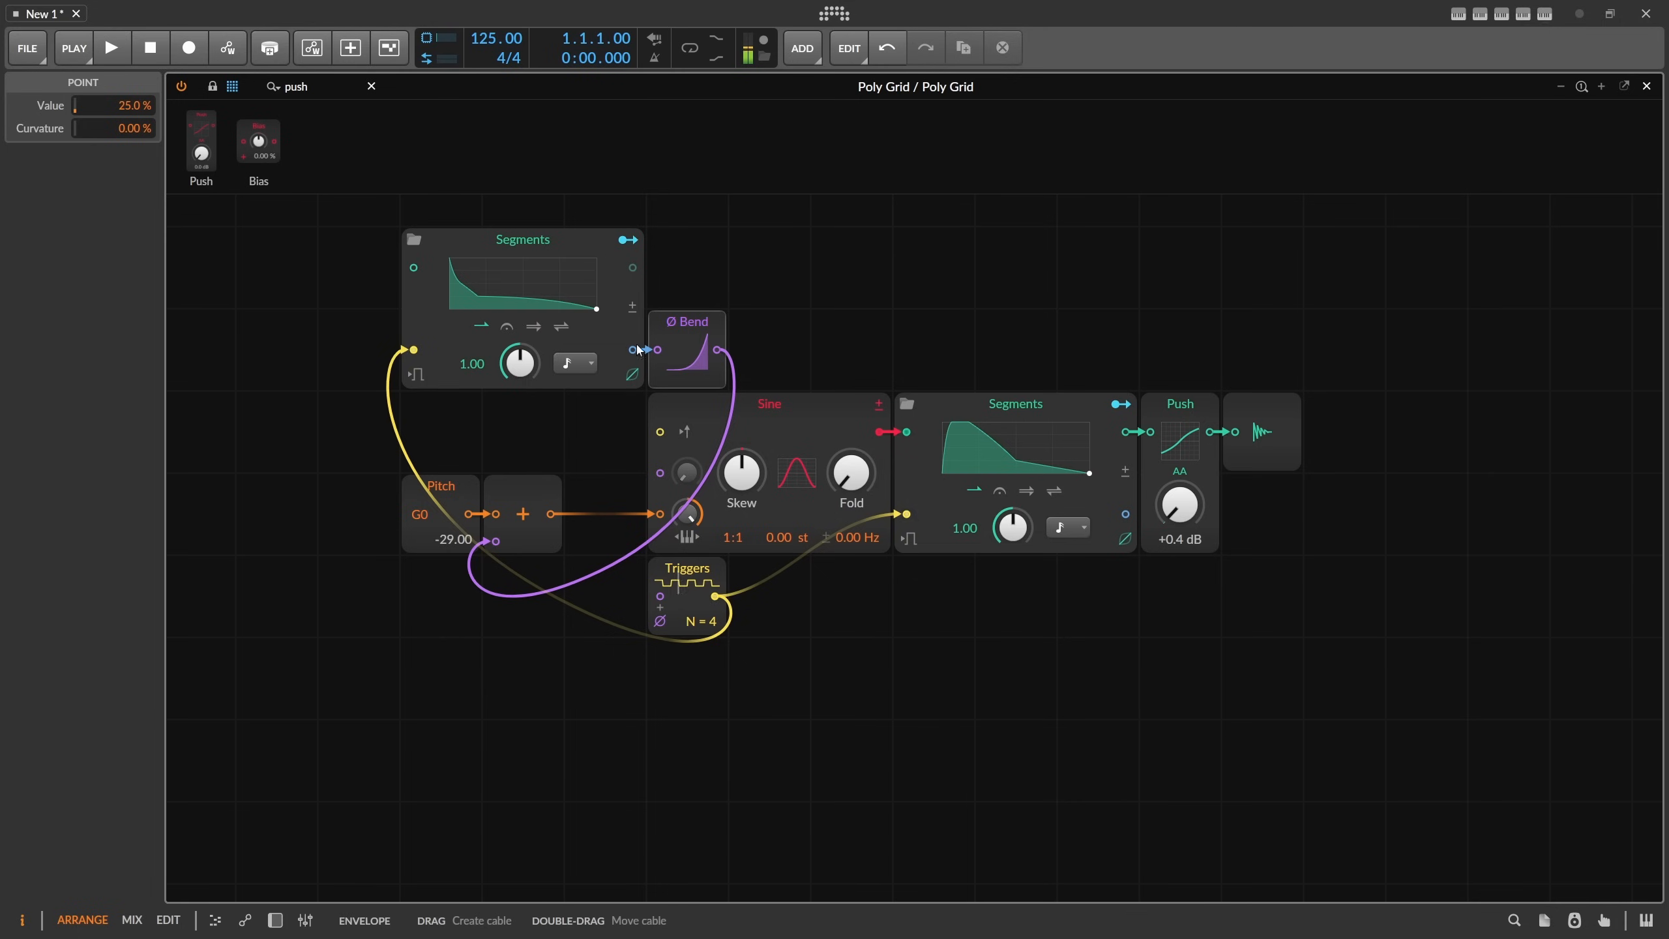
Modulate the Push drive from the upper Segments by about 18.4 dB and set its base amount to 0.0 dB.
{"action": "left_click", "coordinate": [624, 245]}
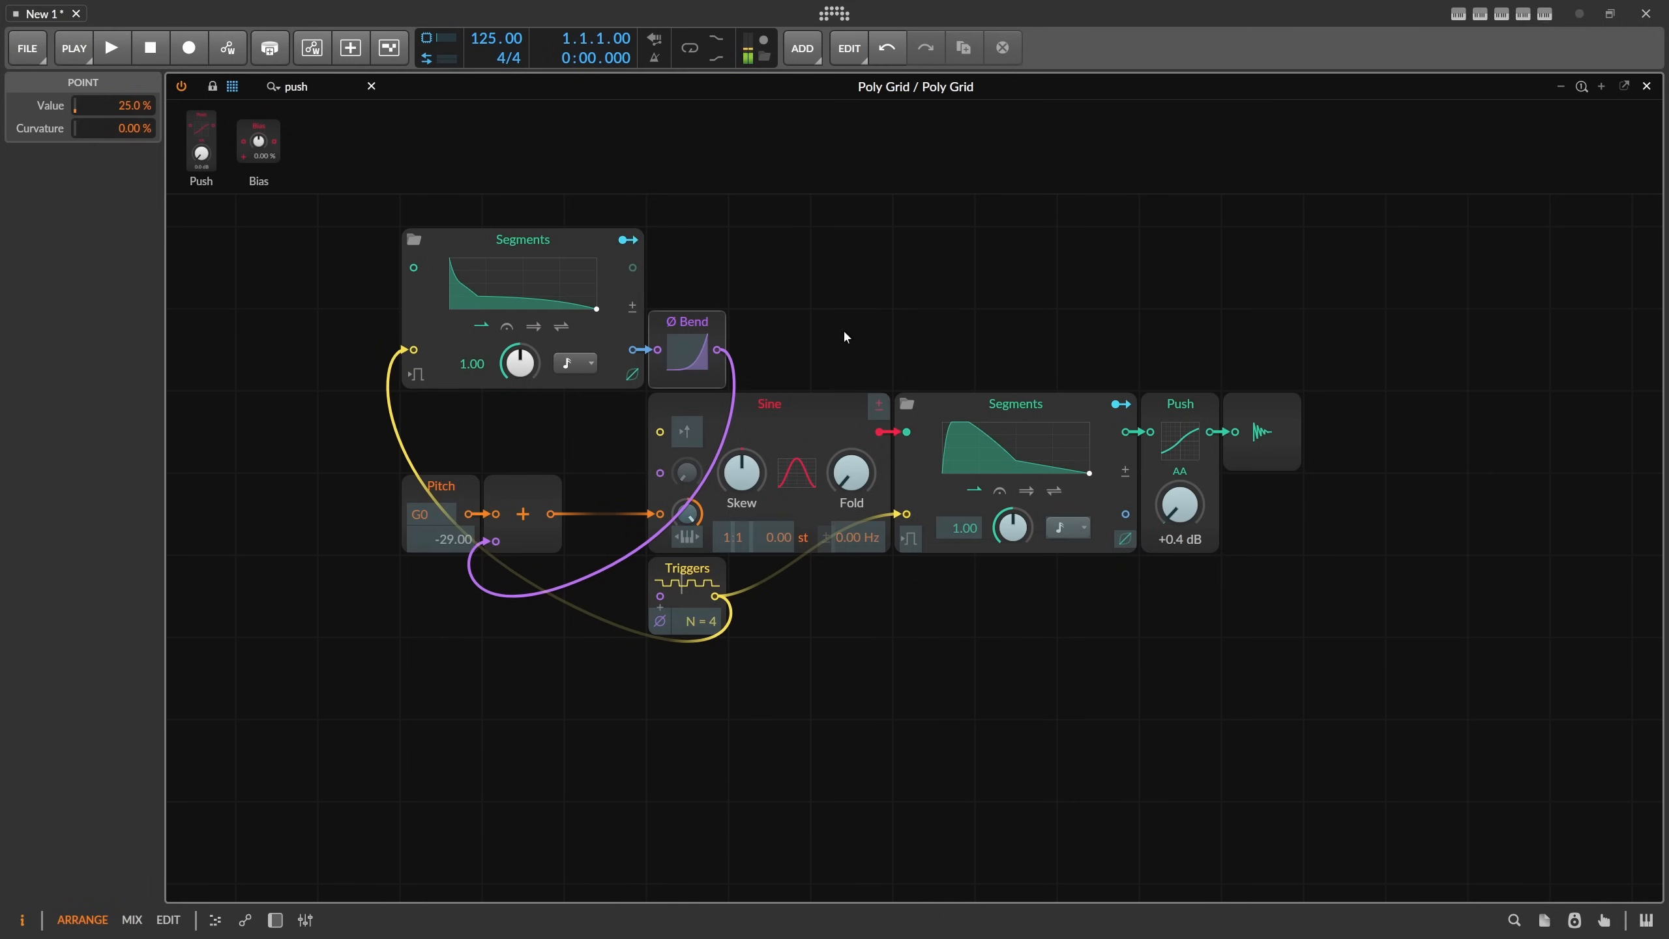
{"action": "left_click_drag", "start_coordinate": [1187, 512], "coordinate": [1187, 493]}
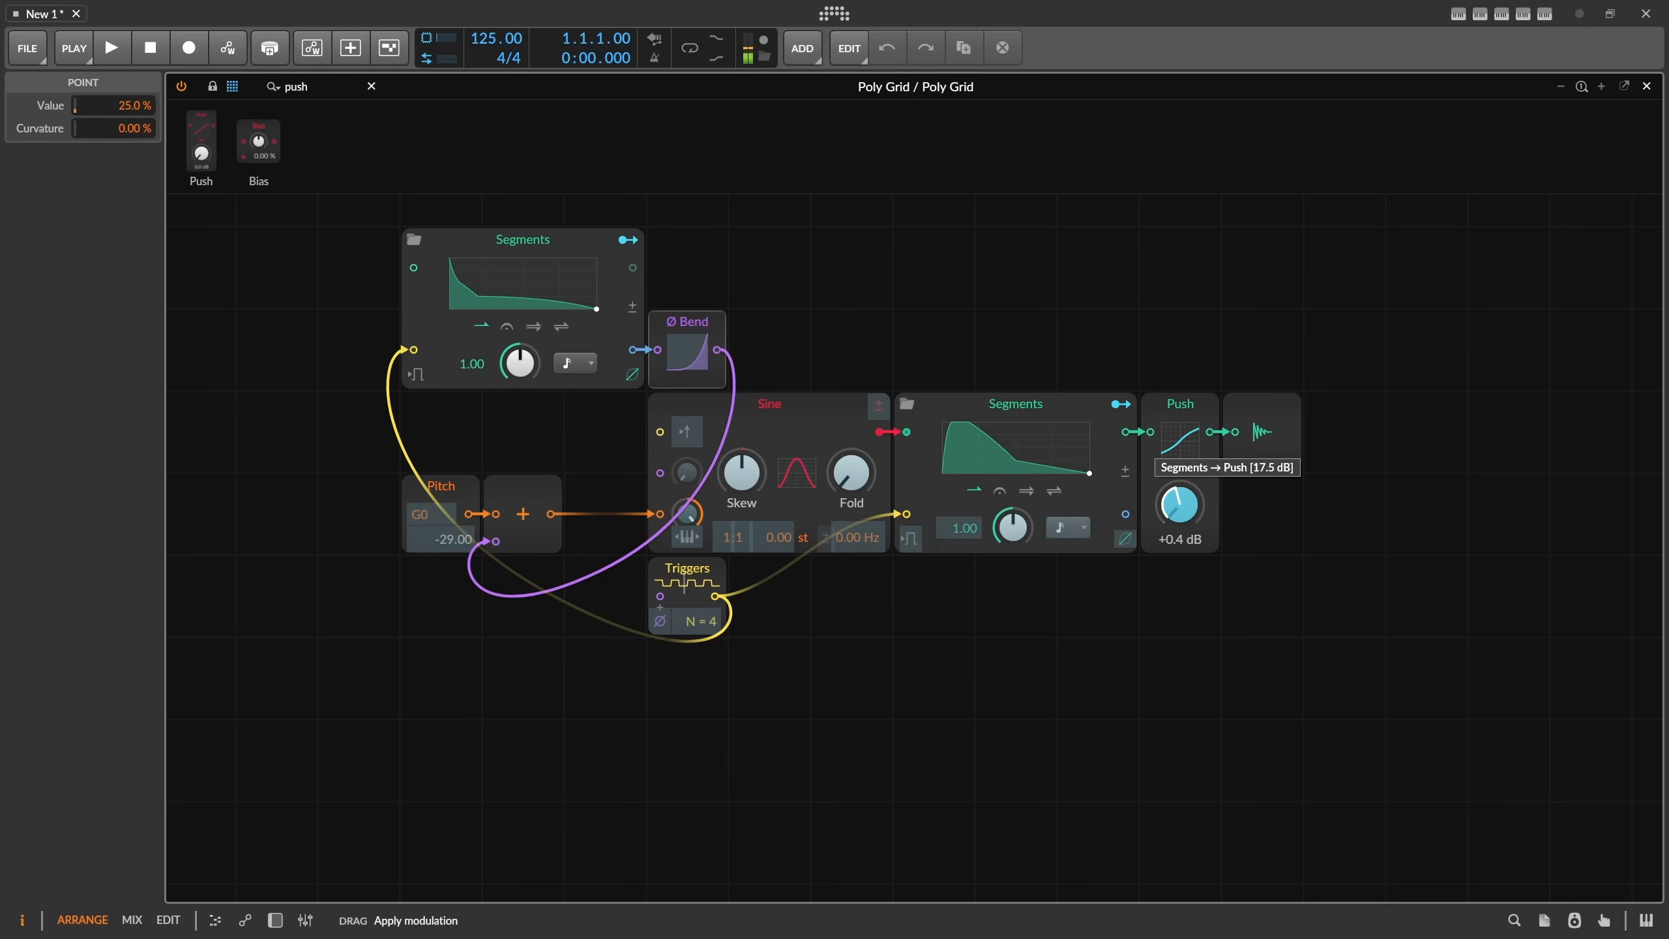
{"action": "left_click_drag", "start_coordinate": [1180, 503], "coordinate": [1179, 500]}
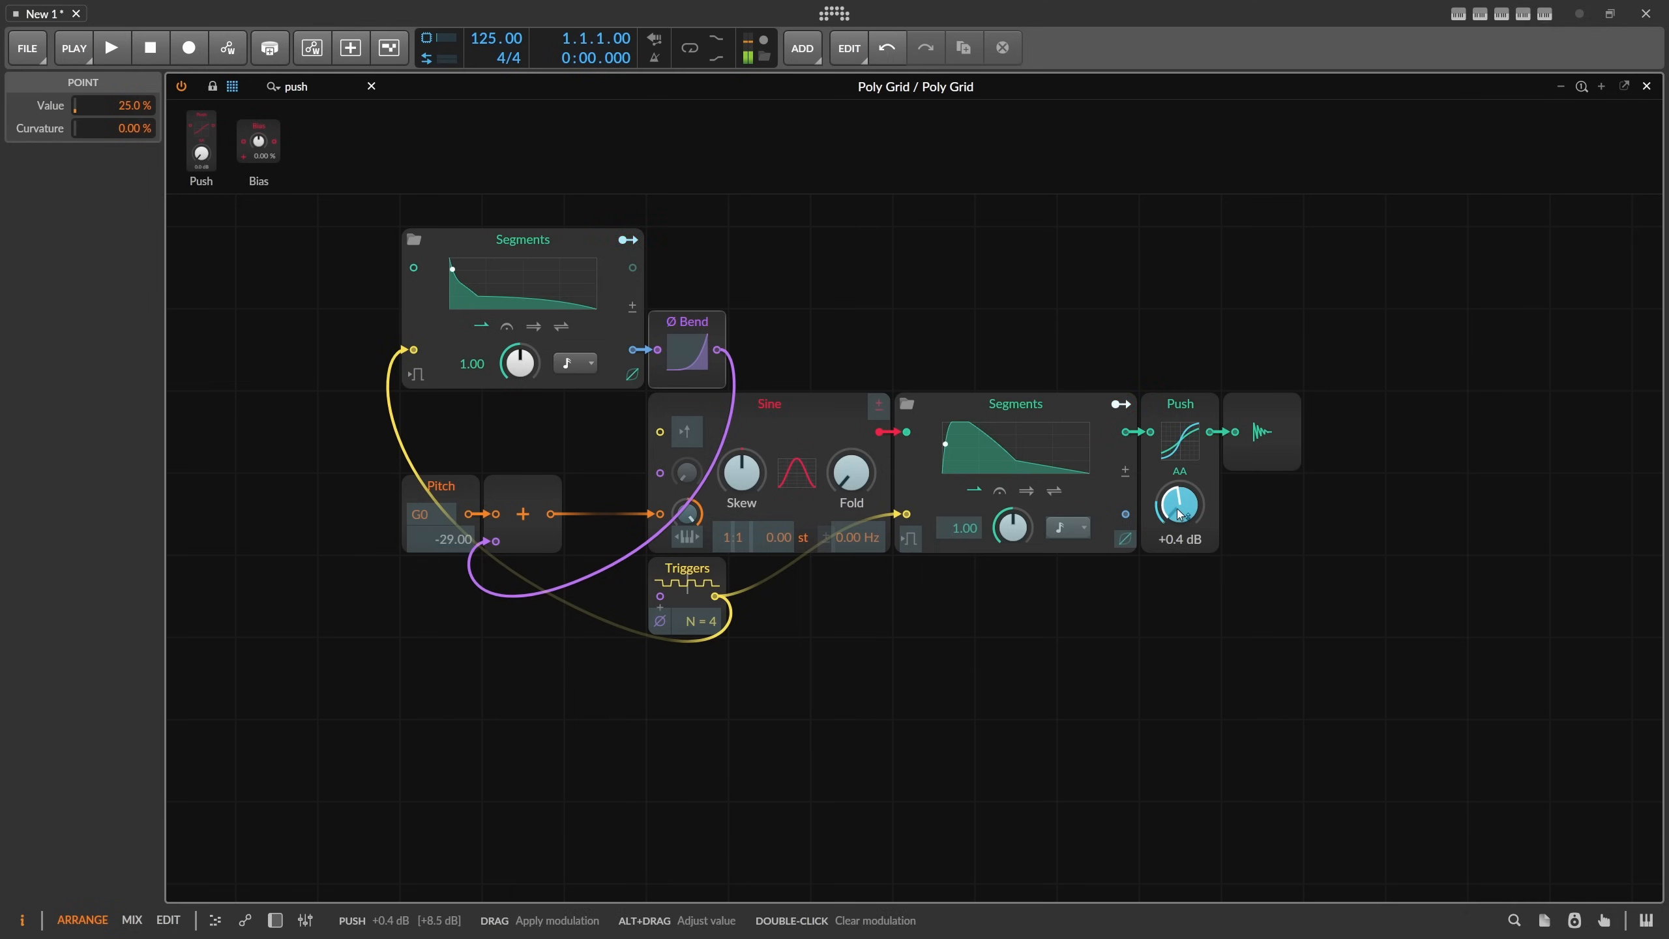
{"action": "left_click", "coordinate": [629, 240]}
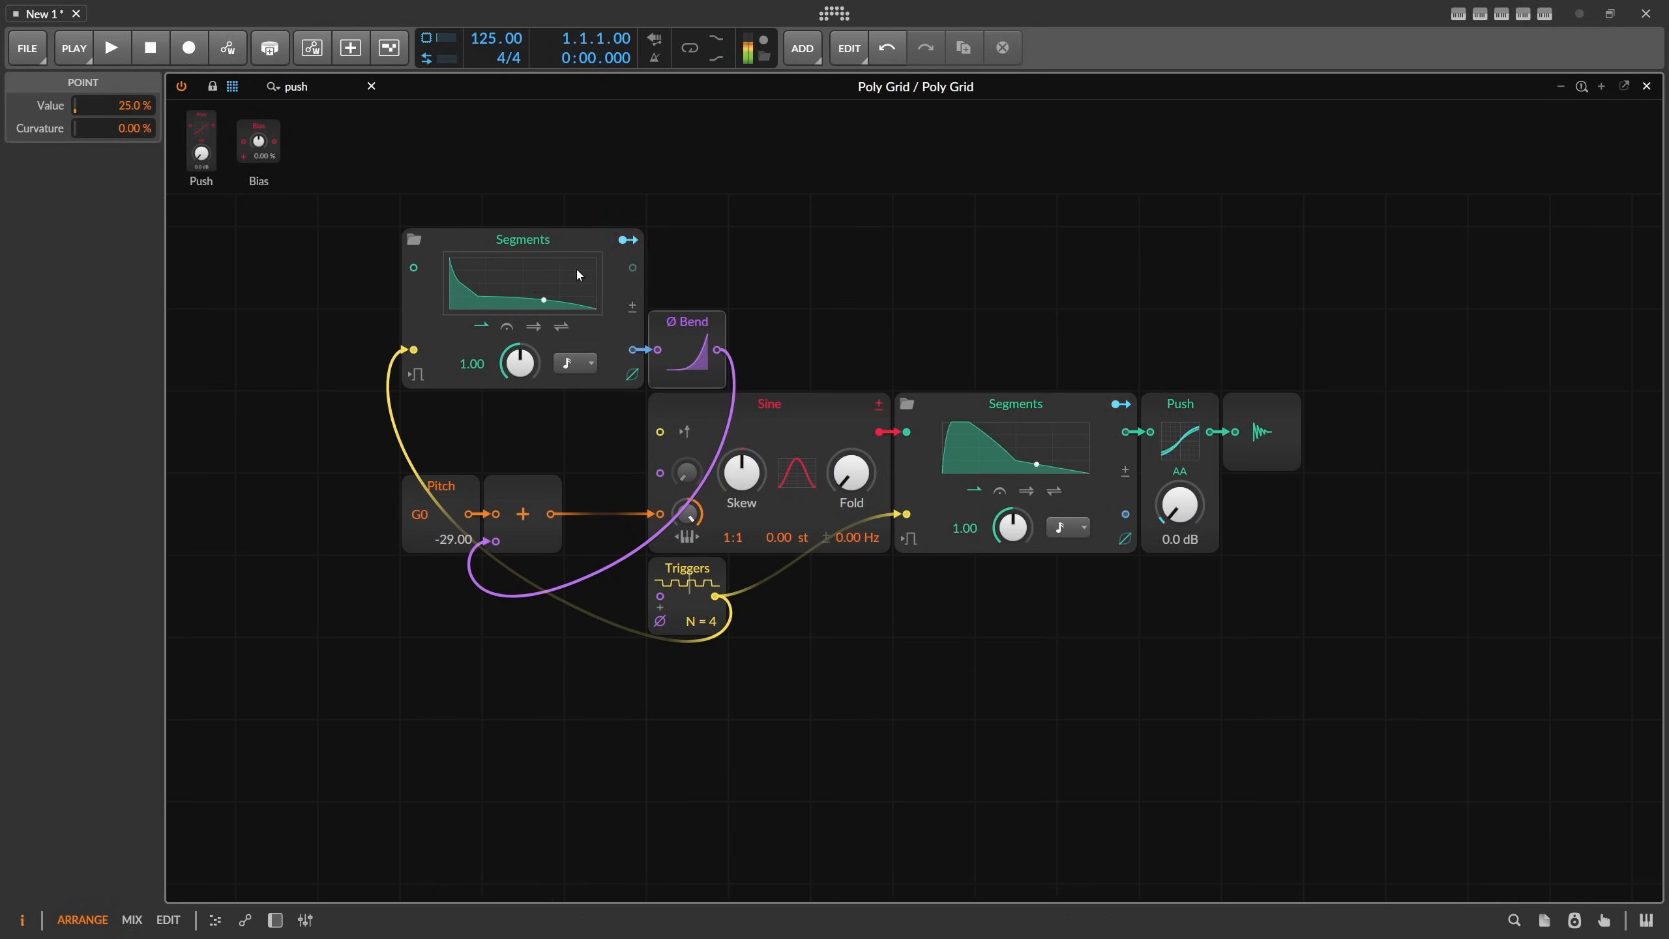
Reshape the upper Segments curve into a steep concave drop through points at about 64.8% and 35.5%, ending in a low, bent tail.
{"action": "left_click", "coordinate": [519, 290]}
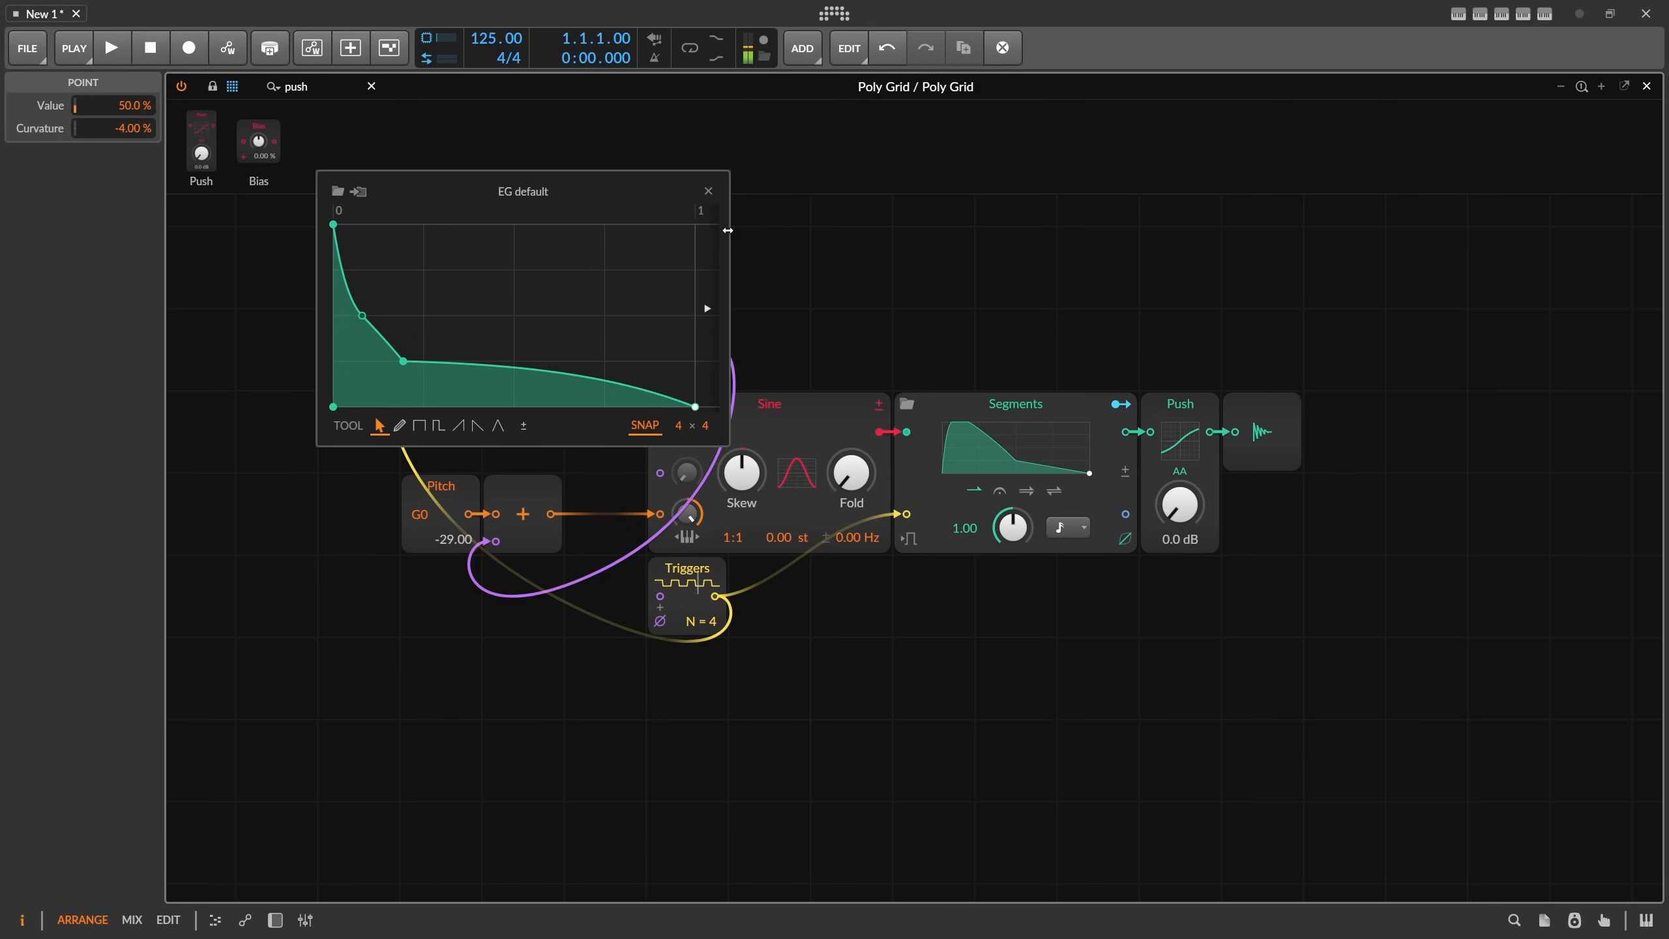
{"action": "mouse_move", "coordinate": [416, 365]}
{"action": "left_mouse_down"}
{"action": "mouse_move", "coordinate": [404, 397]}
{"action": "mouse_move", "coordinate": [403, 374]}
{"action": "left_mouse_up"}
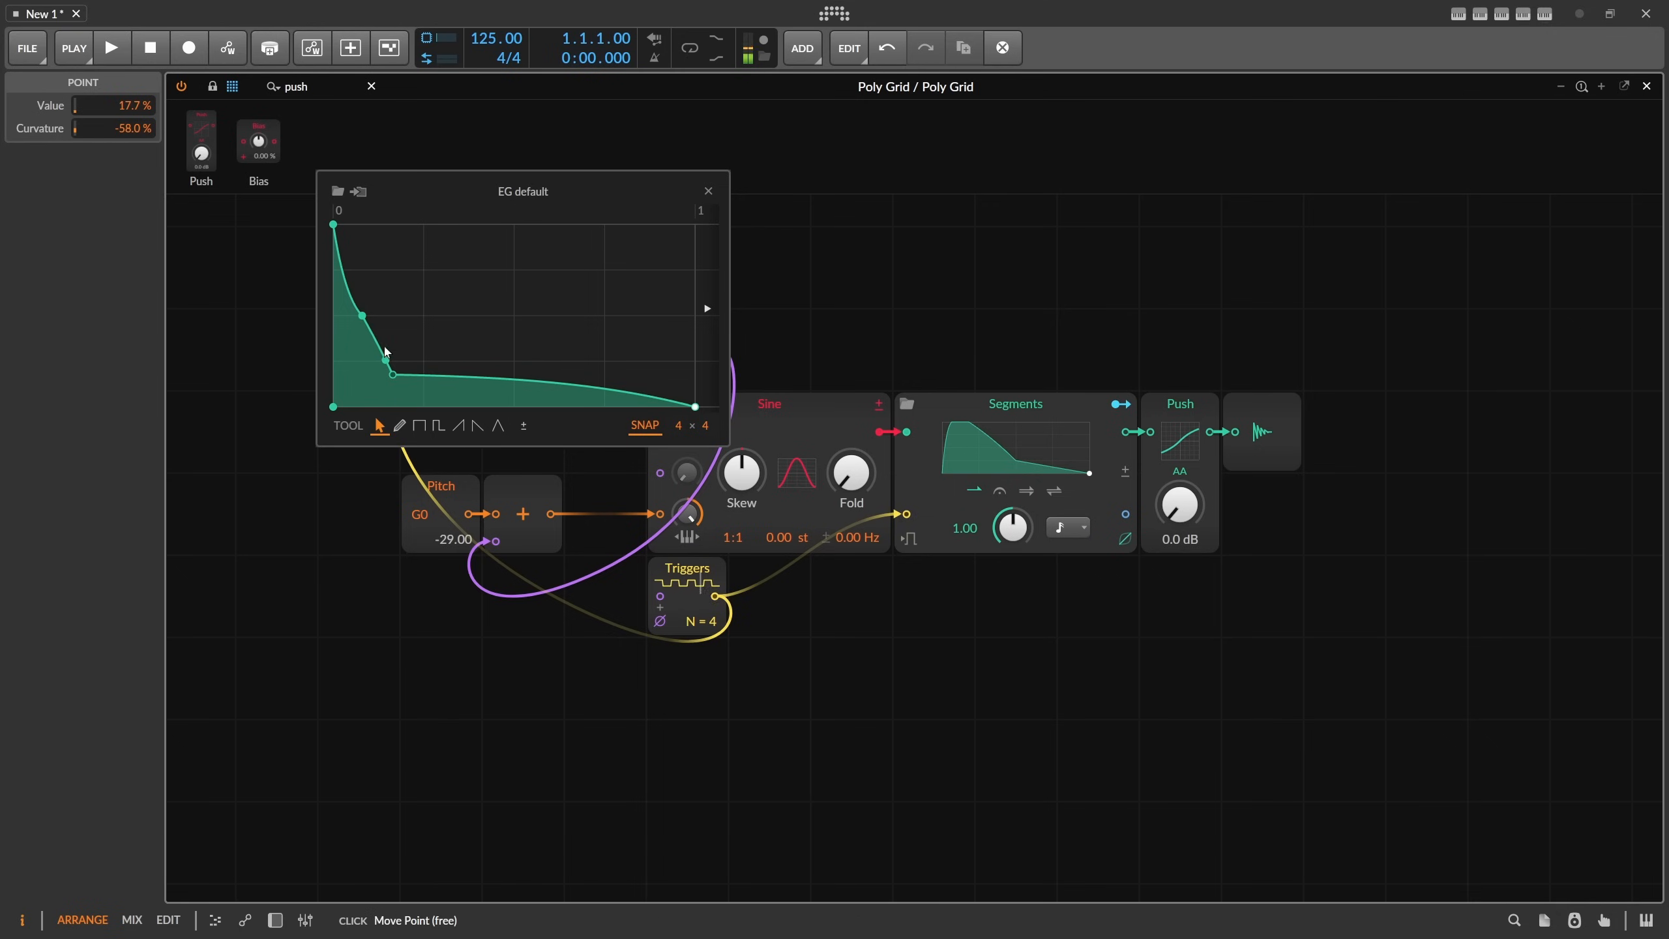
{"action": "mouse_move", "coordinate": [352, 315]}
{"action": "left_mouse_down"}
{"action": "mouse_move", "coordinate": [388, 373]}
{"action": "mouse_move", "coordinate": [424, 361]}
{"action": "mouse_move", "coordinate": [473, 398]}
{"action": "mouse_move", "coordinate": [399, 362]}
{"action": "mouse_move", "coordinate": [479, 362]}
{"action": "mouse_move", "coordinate": [352, 332]}
{"action": "mouse_move", "coordinate": [372, 317]}
{"action": "mouse_move", "coordinate": [349, 289]}
{"action": "left_mouse_up"}
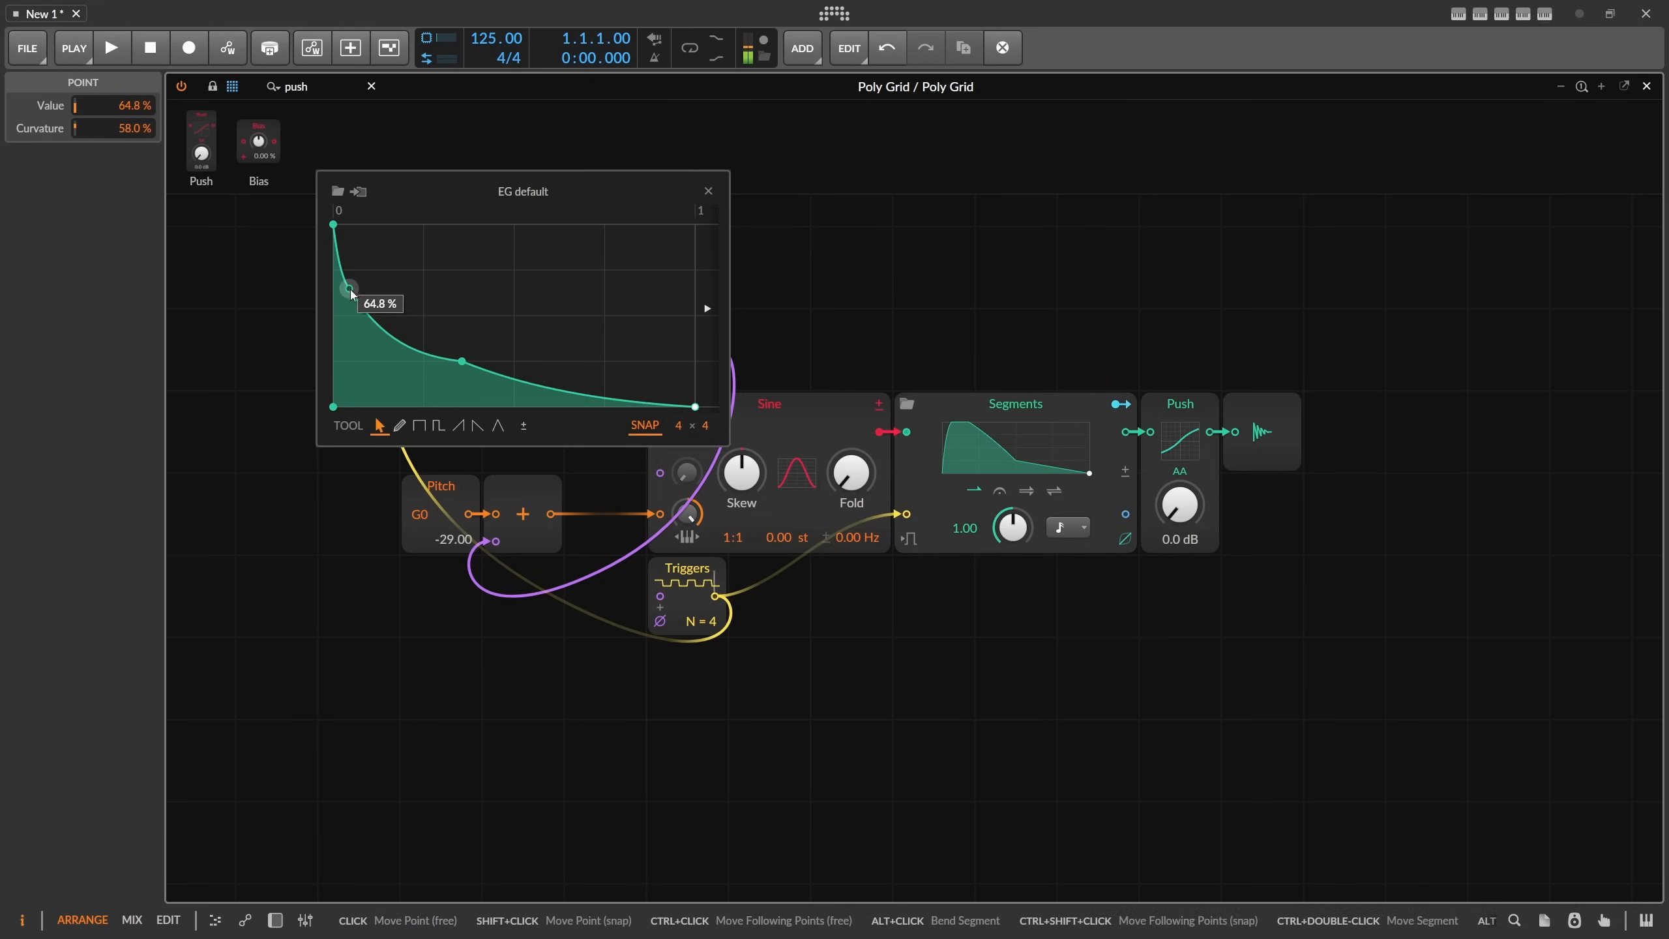
{"action": "left_click_drag", "start_coordinate": [462, 361], "coordinate": [373, 341]}
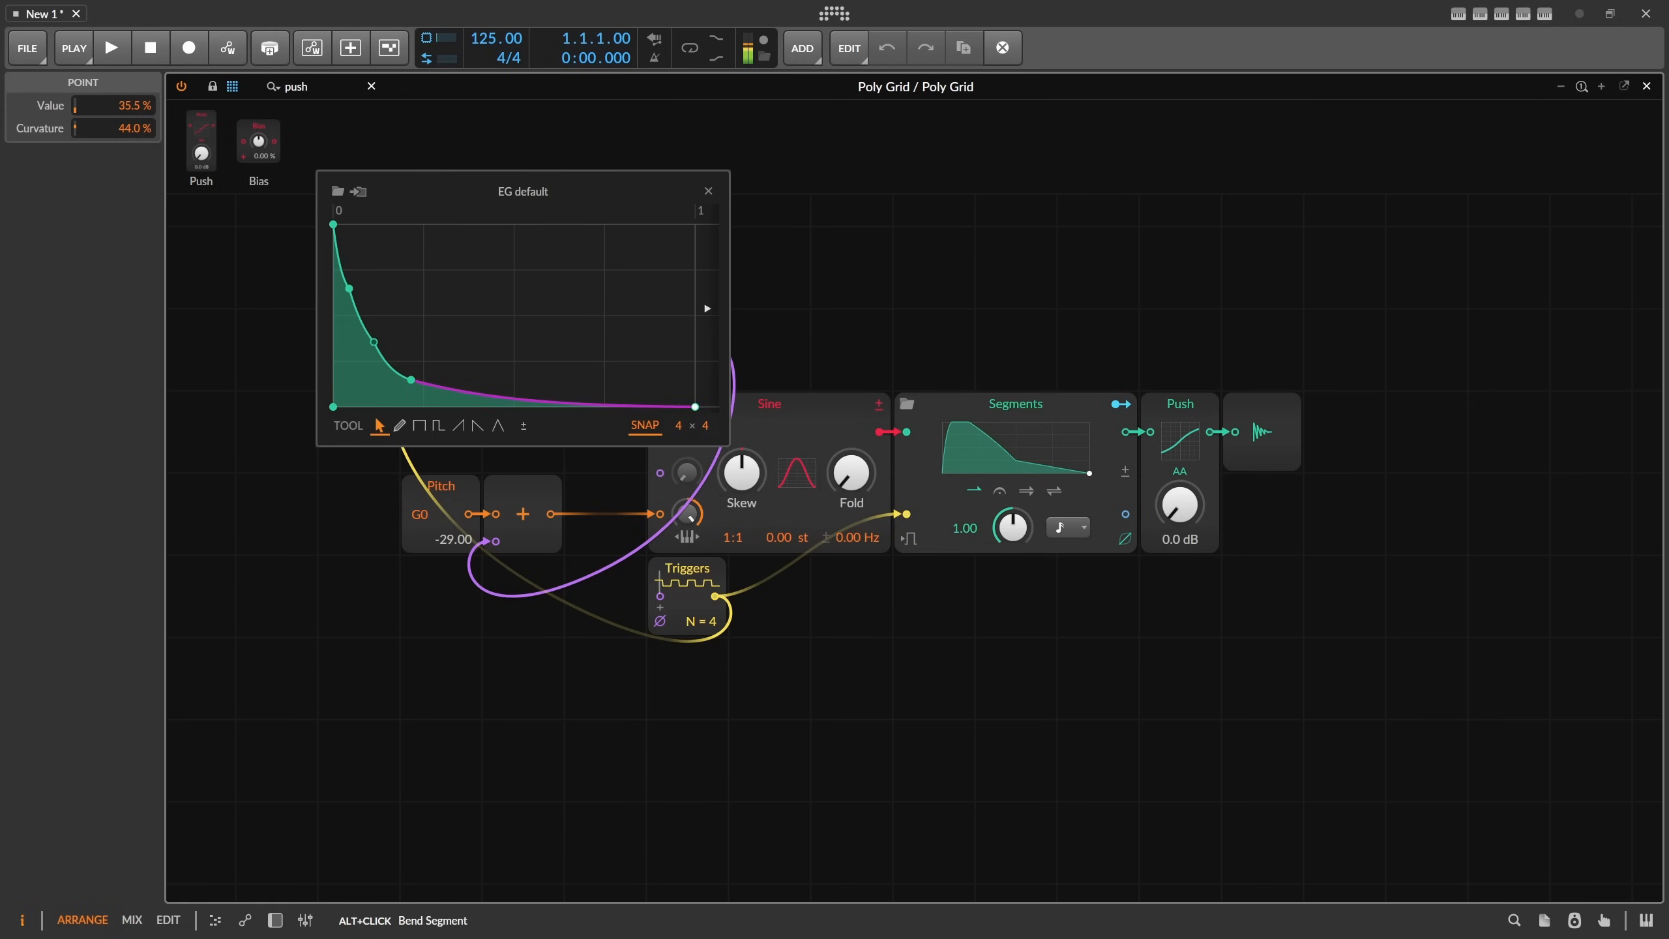
{"action": "left_click", "coordinate": [708, 191]}
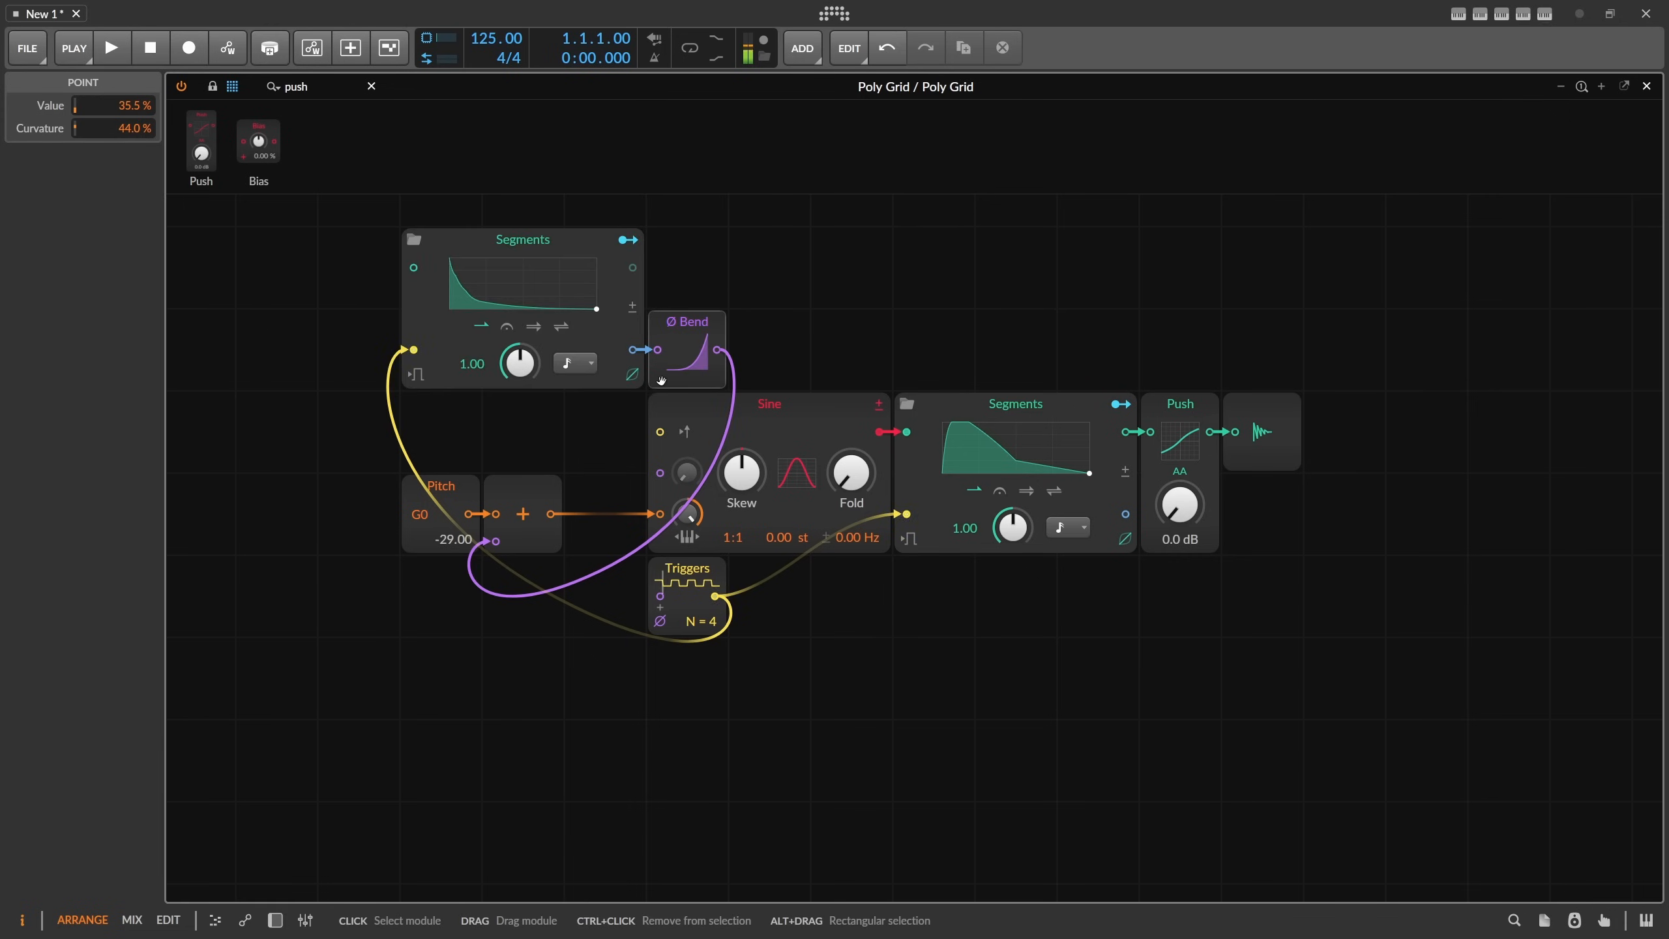
Replace the Push module with Howl and set the upper Segments' modulation of its drive to about 12.5 dB.
{"action": "left_click", "coordinate": [1185, 482]}
{"action": "right_click", "coordinate": [1185, 481]}
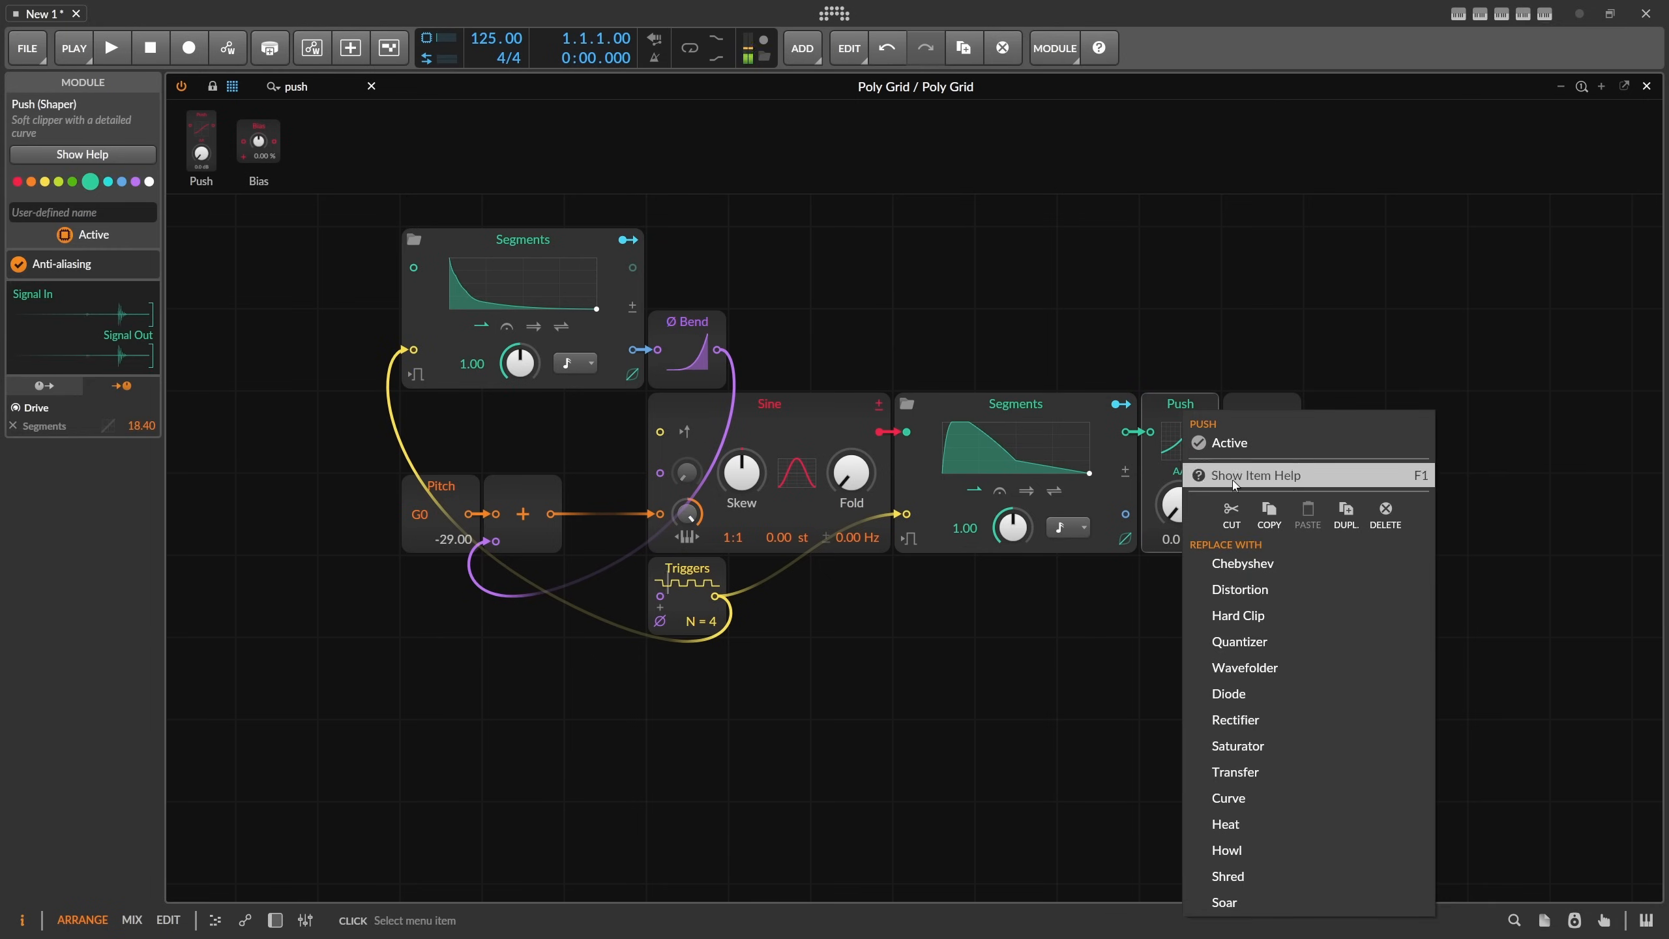
{"action": "left_click", "coordinate": [1247, 851]}
{"action": "right_click", "coordinate": [1180, 504]}
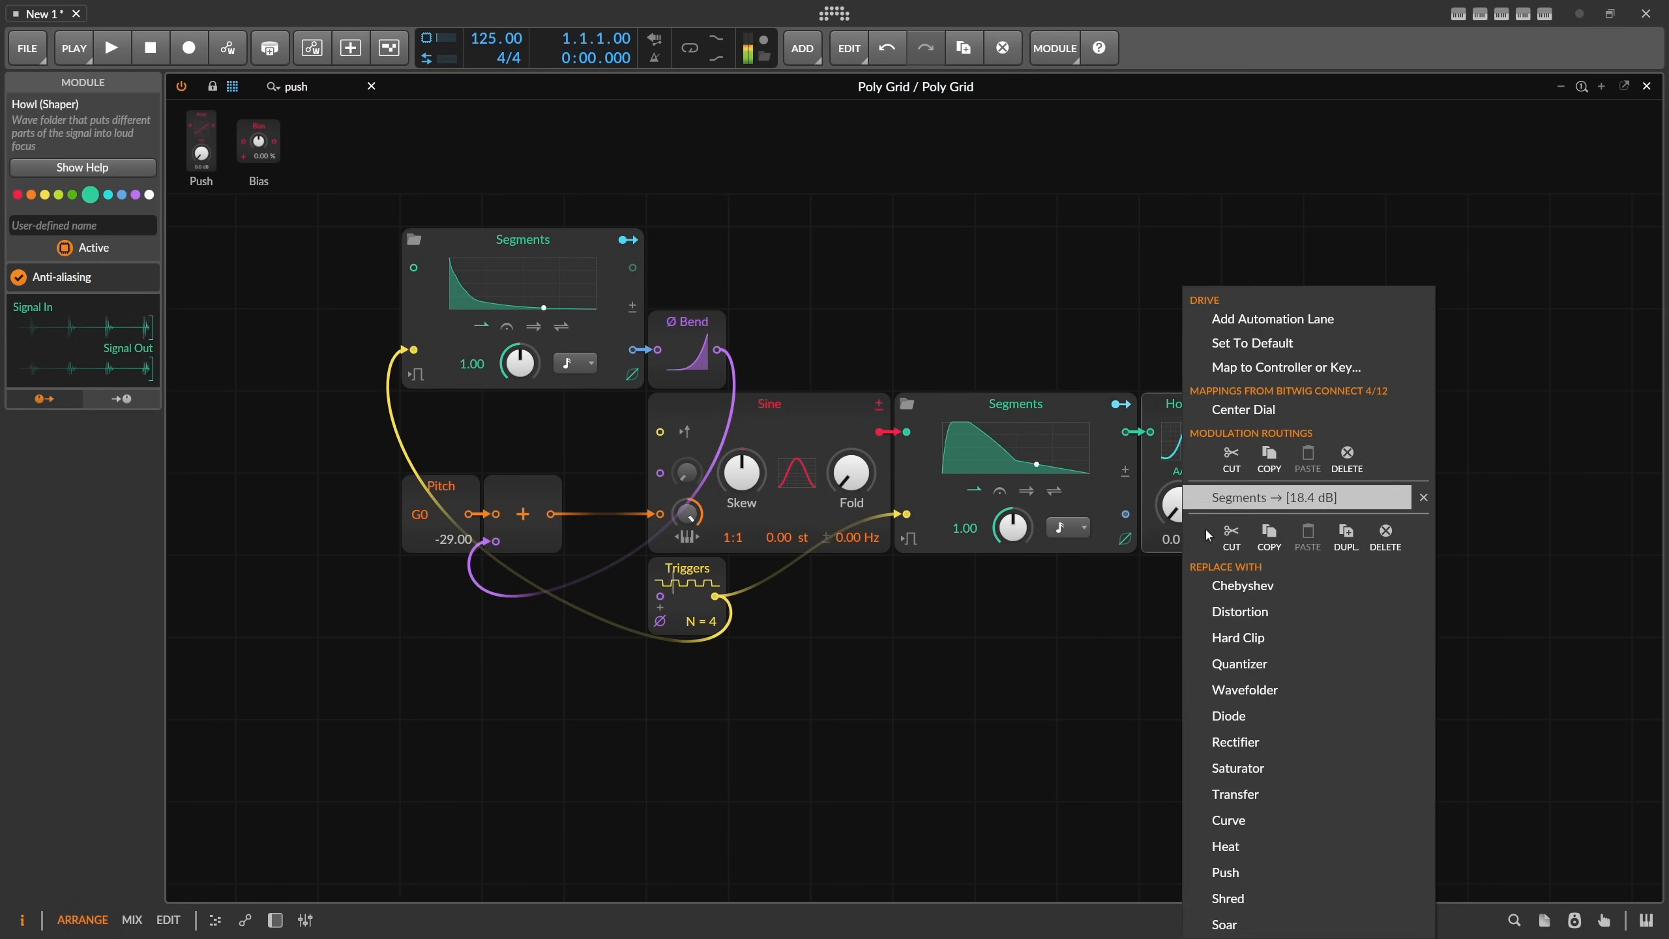
{"action": "left_click", "coordinate": [1273, 498]}
{"action": "left_click_drag", "start_coordinate": [1181, 505], "coordinate": [1180, 508]}
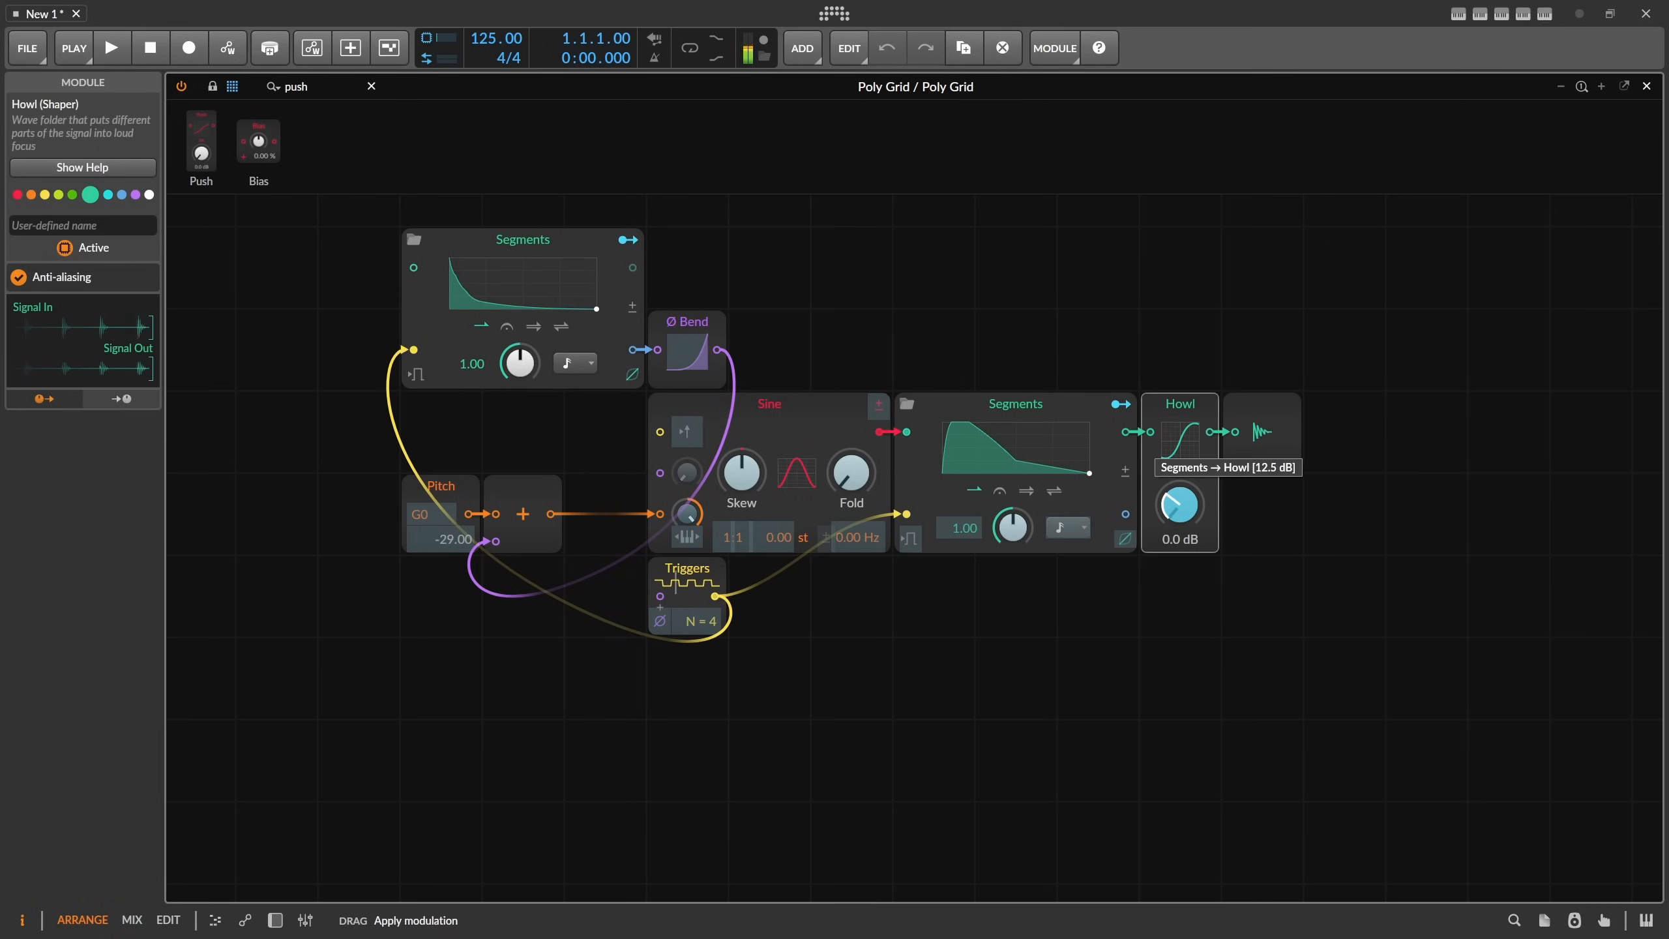
Replace Howl with Heat and raise the upper Segments' modulation of its drive to about 26.9 dB.
{"action": "right_click", "coordinate": [1188, 398]}
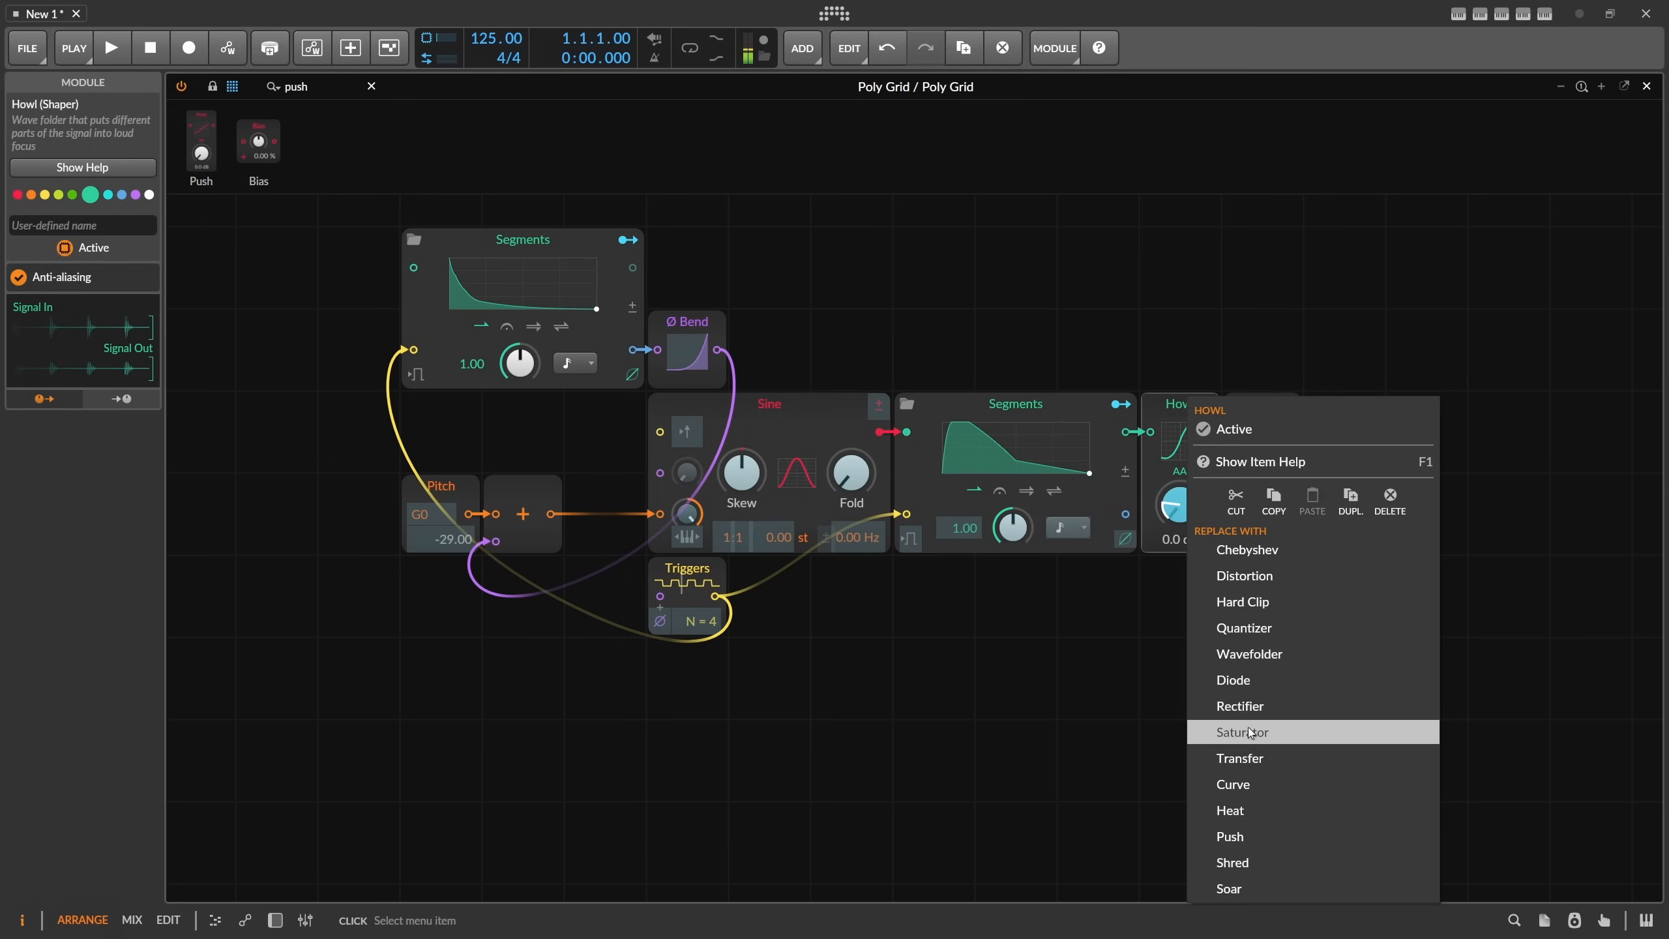
{"action": "left_click", "coordinate": [1247, 812]}
{"action": "left_click_drag", "start_coordinate": [1180, 505], "coordinate": [1180, 460]}
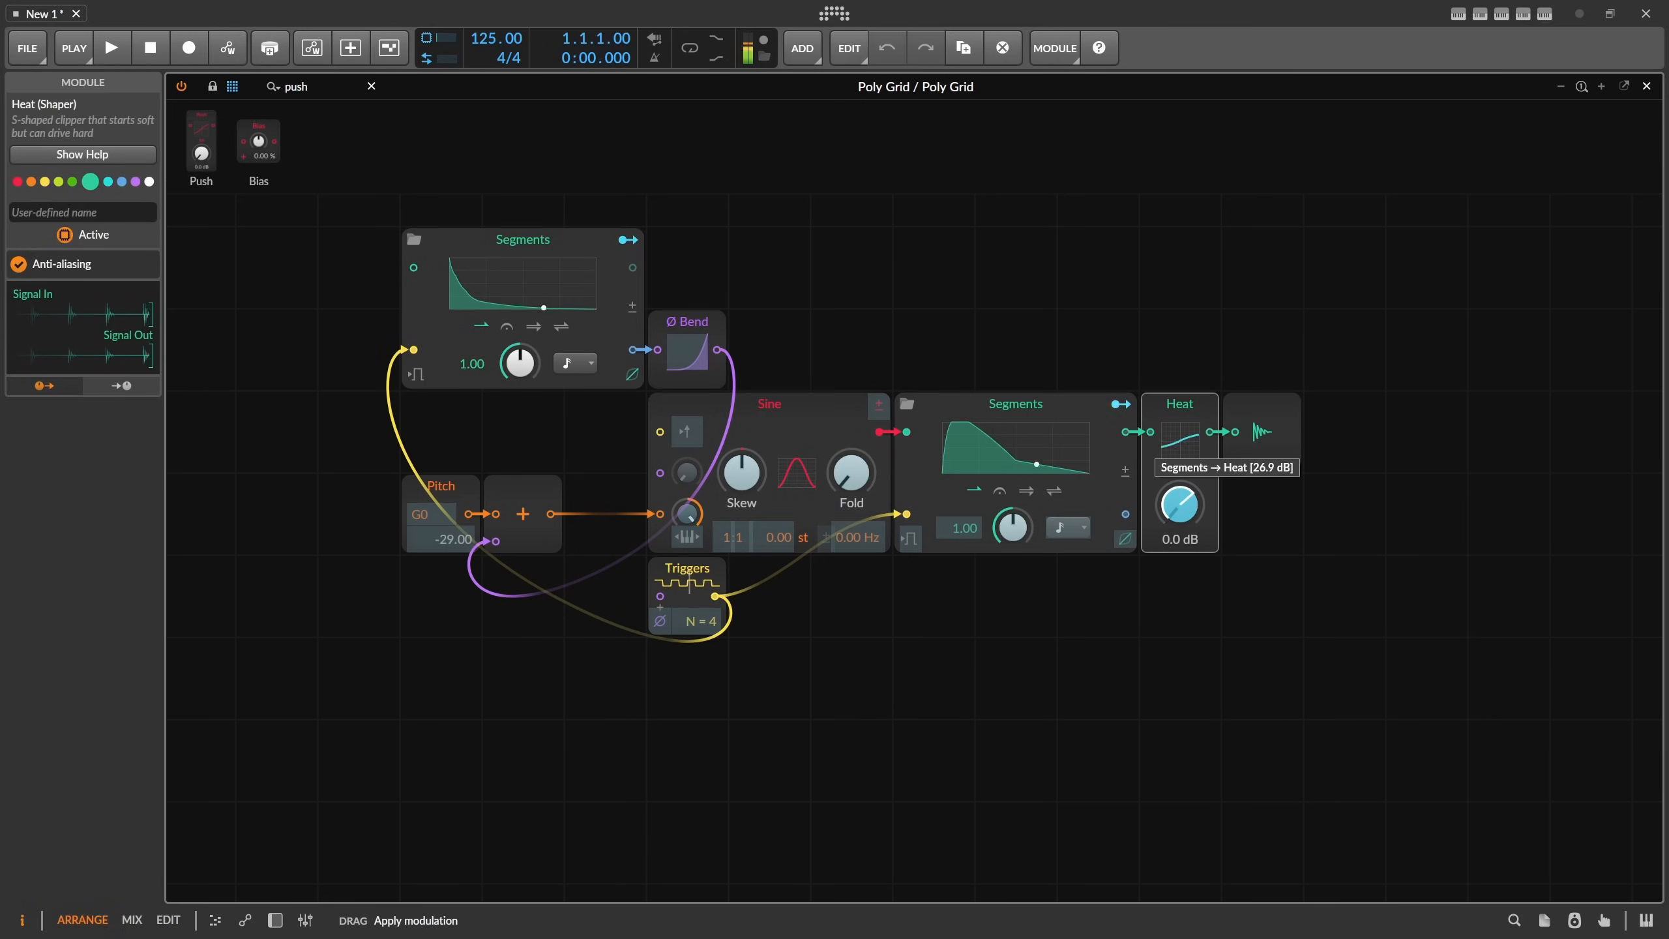
{"action": "left_click_drag", "start_coordinate": [1180, 505], "coordinate": [1180, 474]}
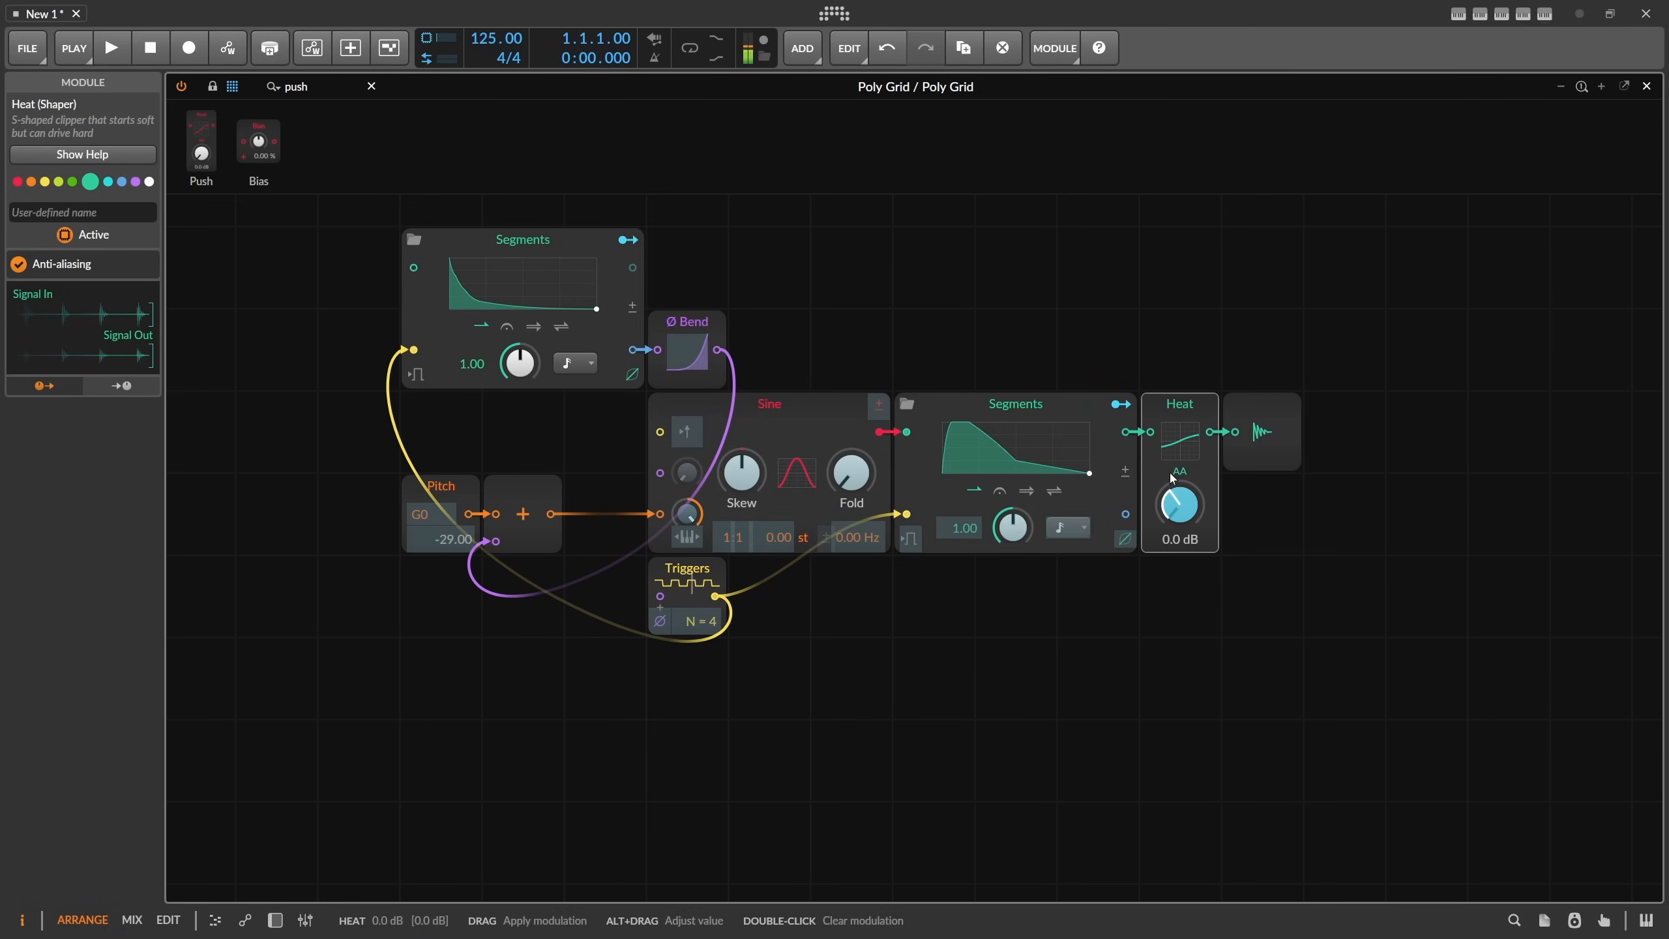
{"action": "left_click", "coordinate": [629, 241]}
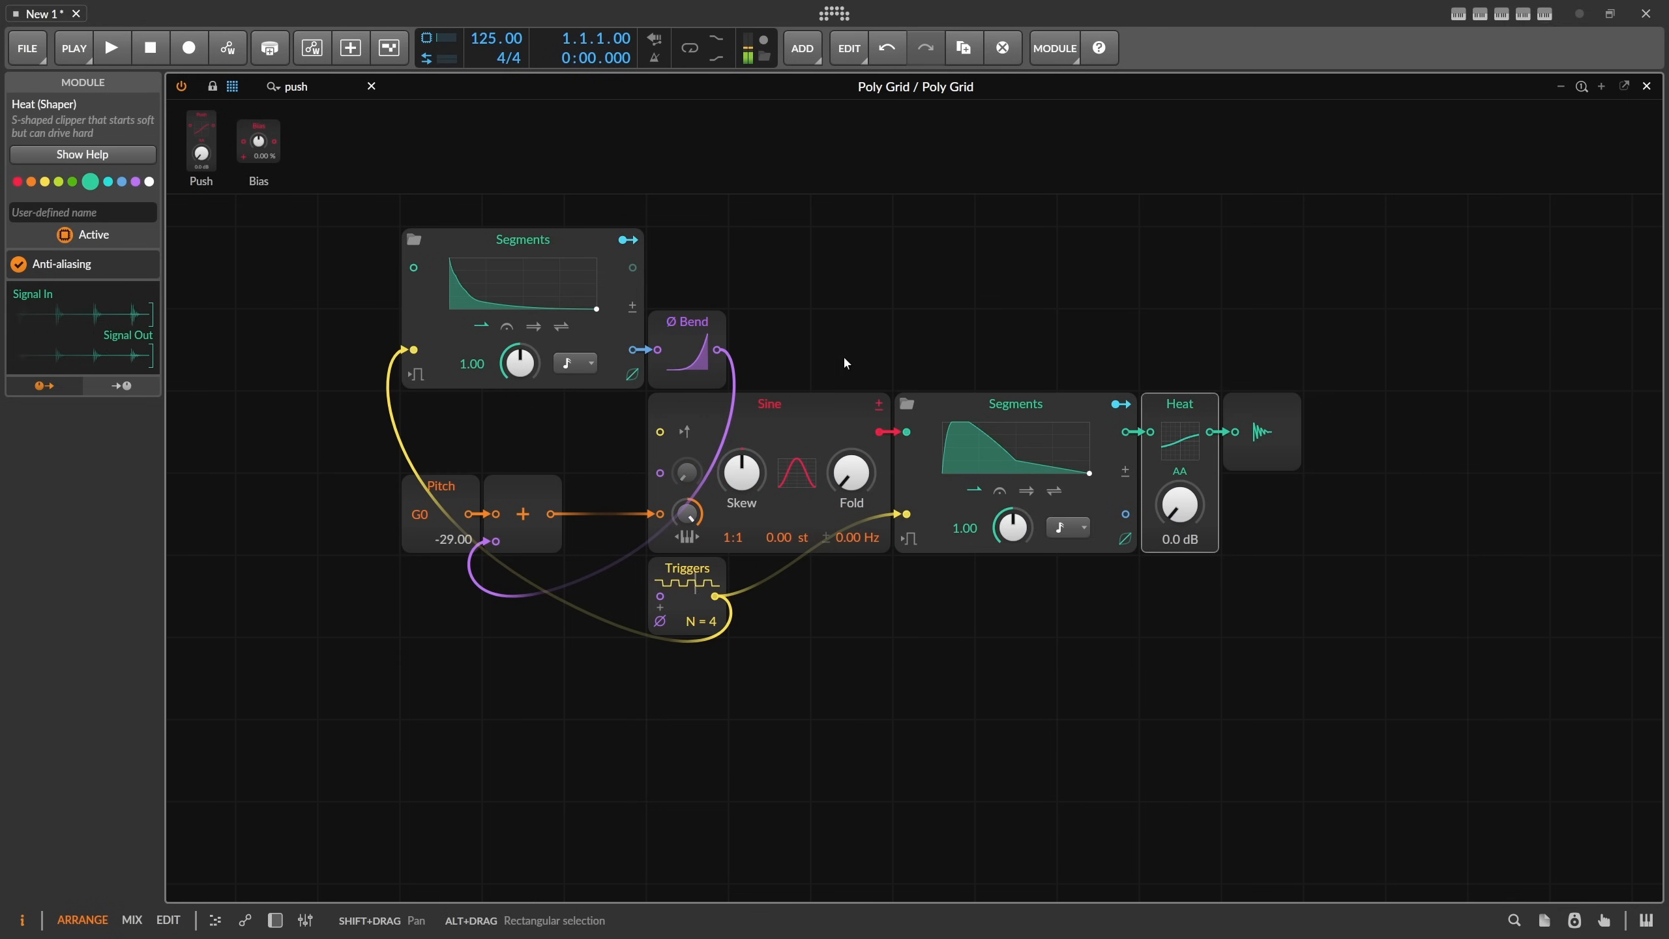
Connect a Modulator Out after the Bend and use it instead of the upper Segments to modulate Heat's drive by 40.0 dB.
{"action": "left_click", "coordinate": [296, 86]}
{"action": "type", "text": "mod"}
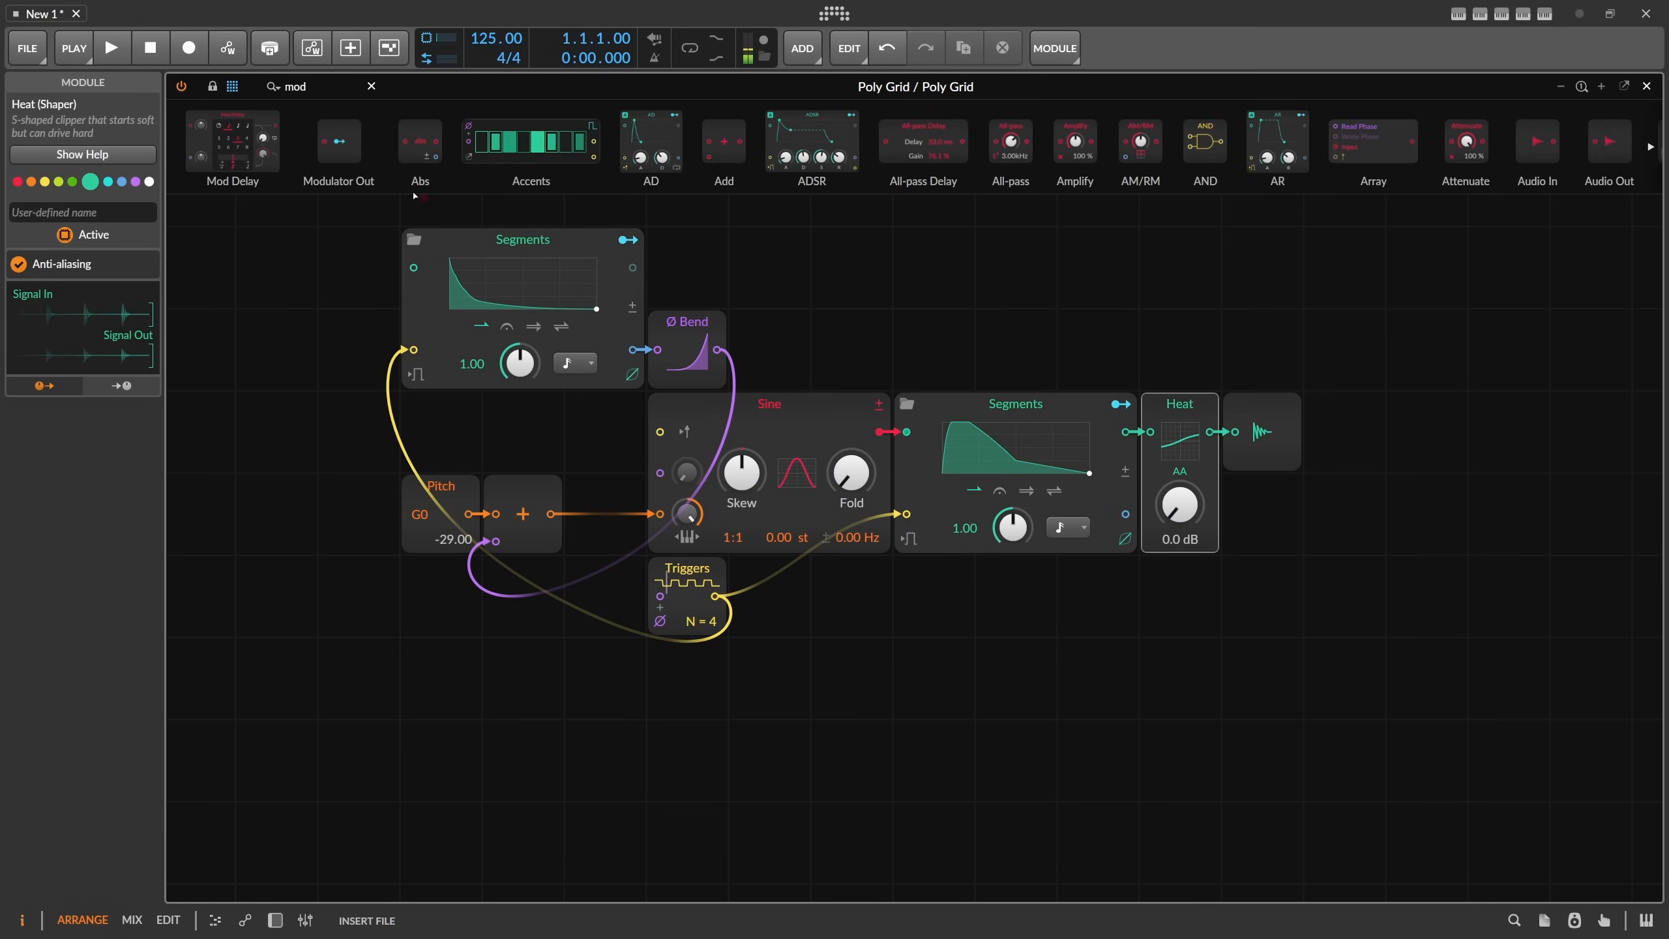
{"action": "left_click_drag", "start_coordinate": [339, 142], "coordinate": [717, 349]}
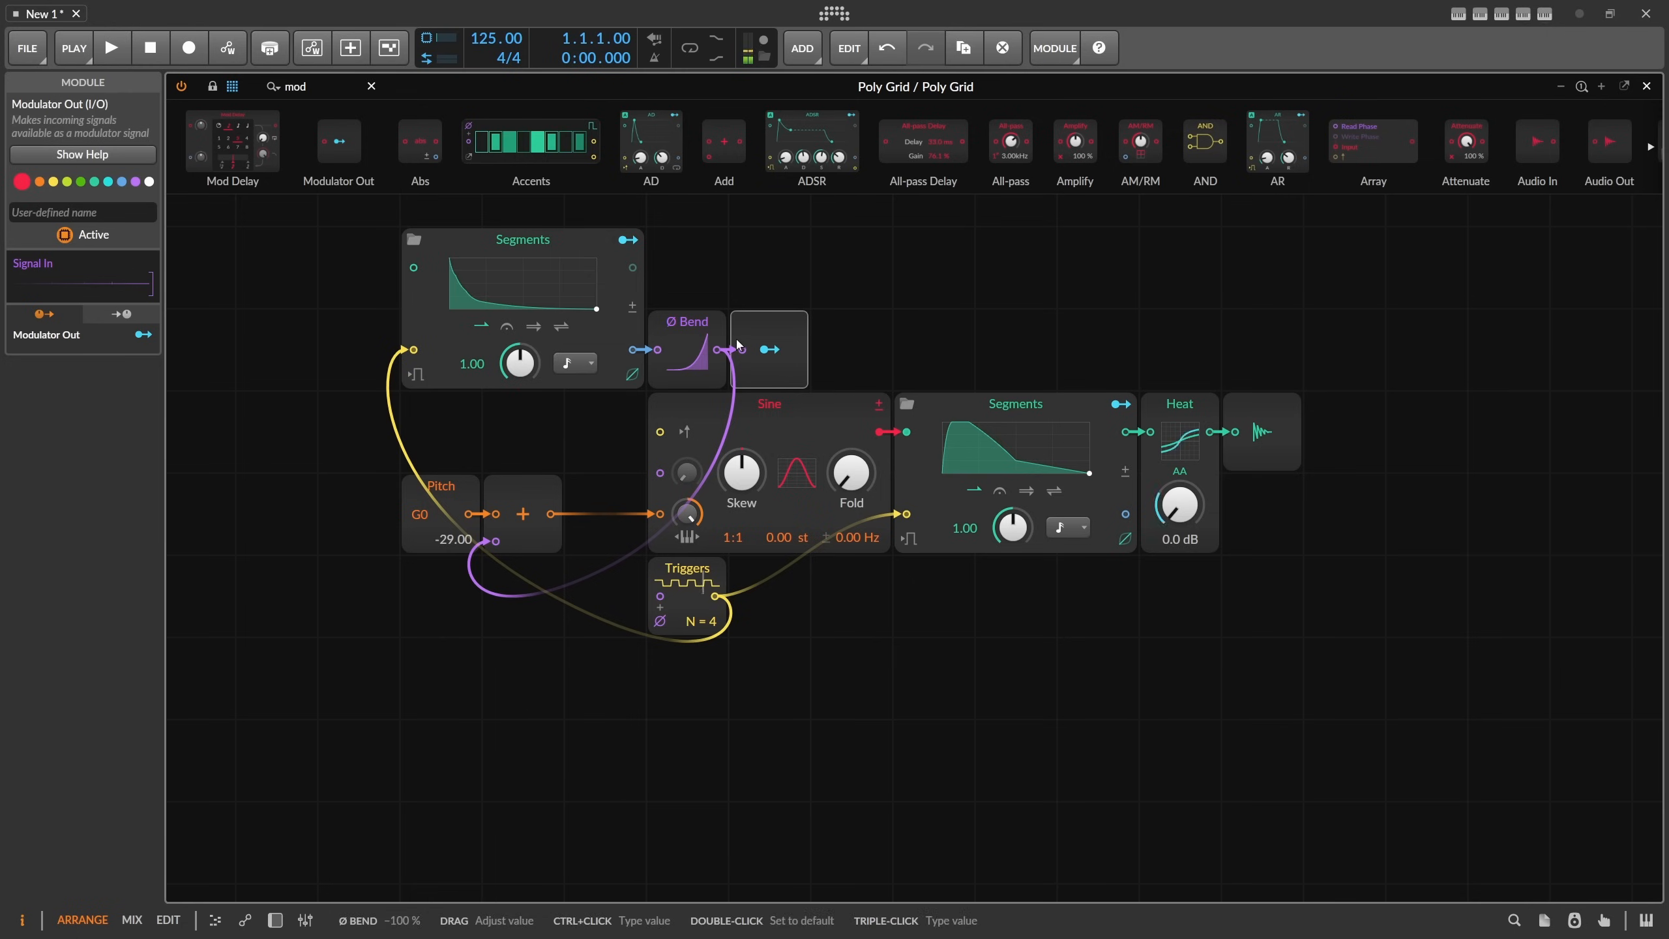
{"action": "left_click", "coordinate": [629, 240]}
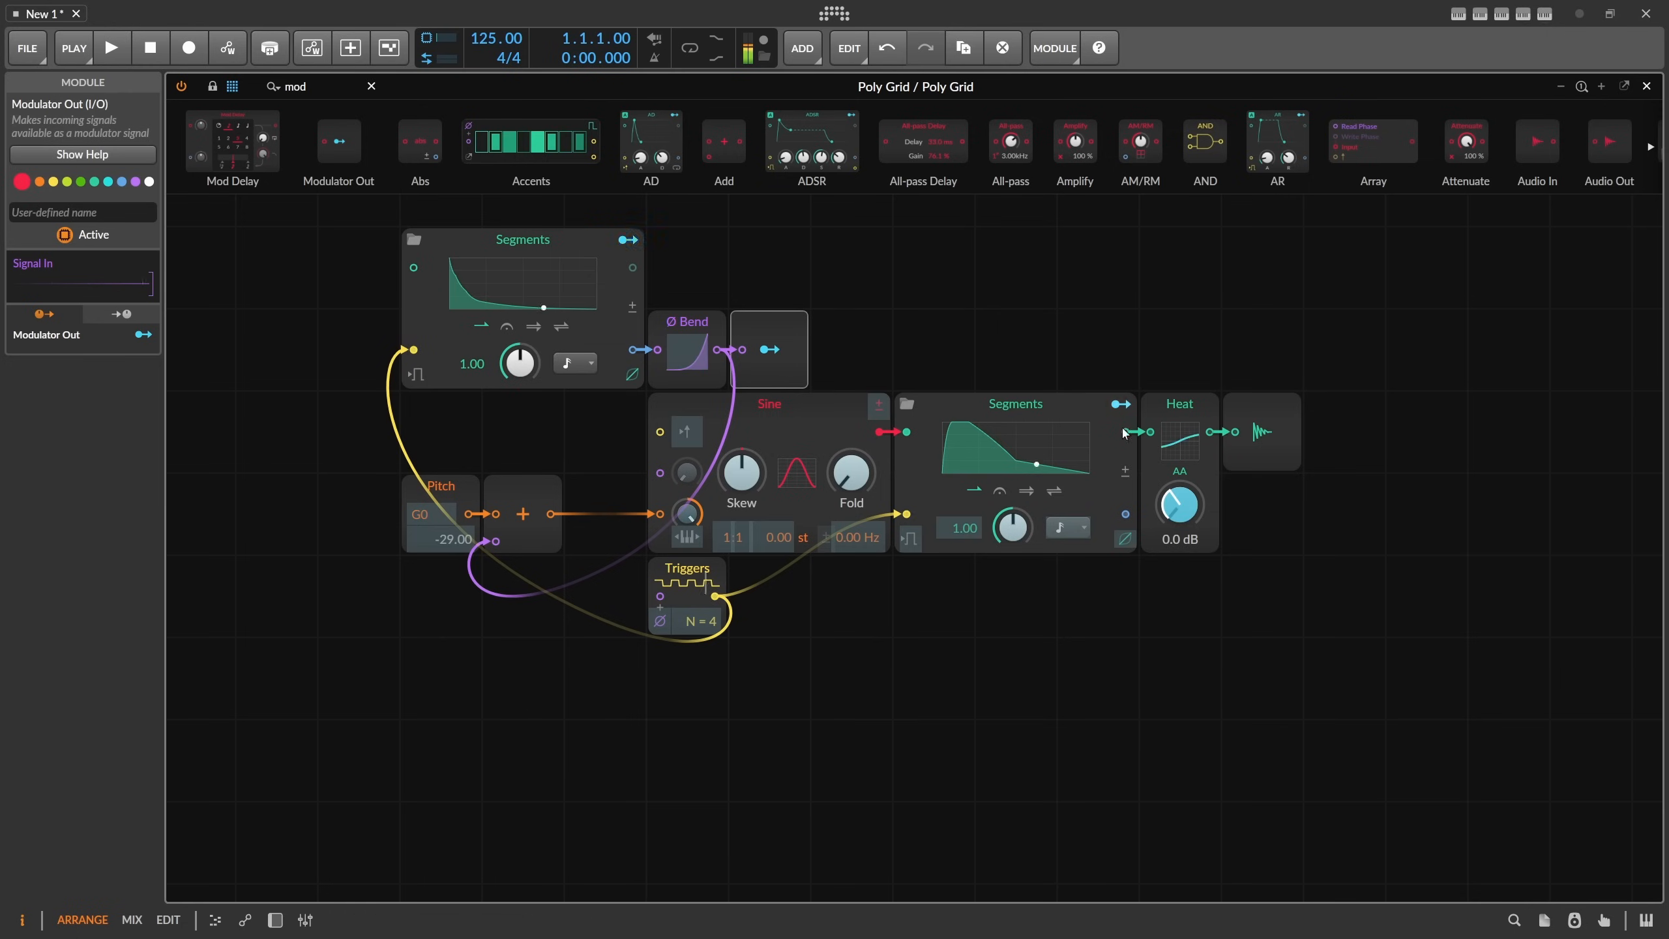
{"action": "left_click", "coordinate": [769, 349]}
{"action": "left_click_drag", "start_coordinate": [1179, 504], "coordinate": [1179, 480]}
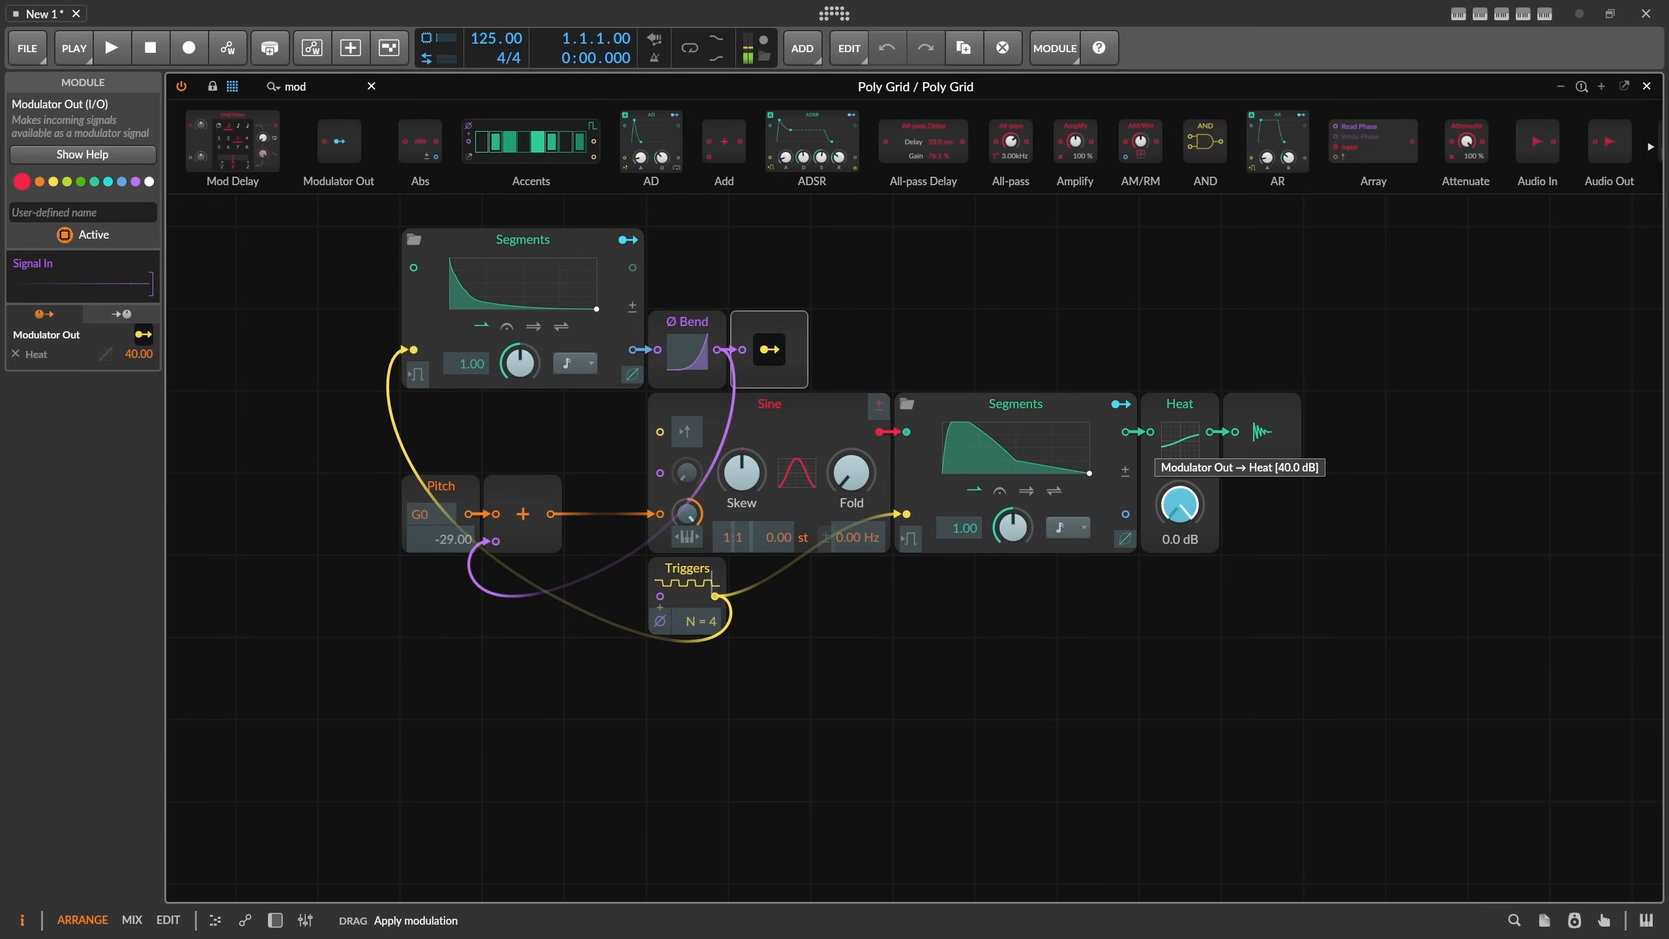
Replace Heat with Push and lower the Modulator Out's modulation of its drive to about 20.27 dB.
{"action": "right_click", "coordinate": [1183, 412]}
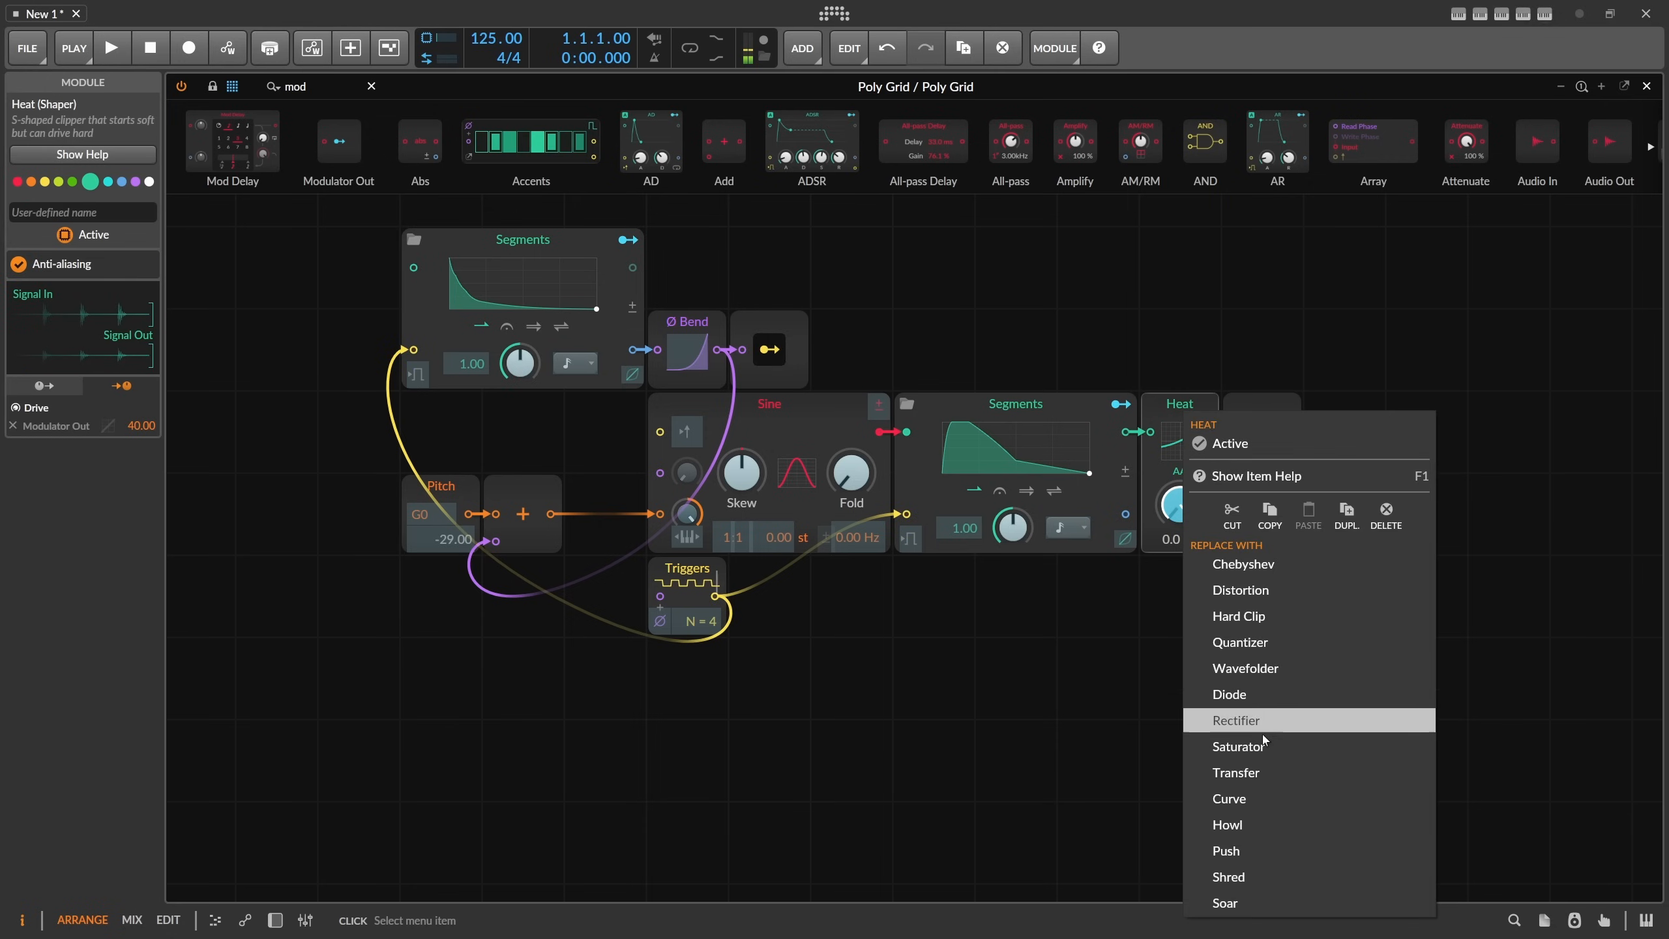
{"action": "left_click", "coordinate": [1247, 851]}
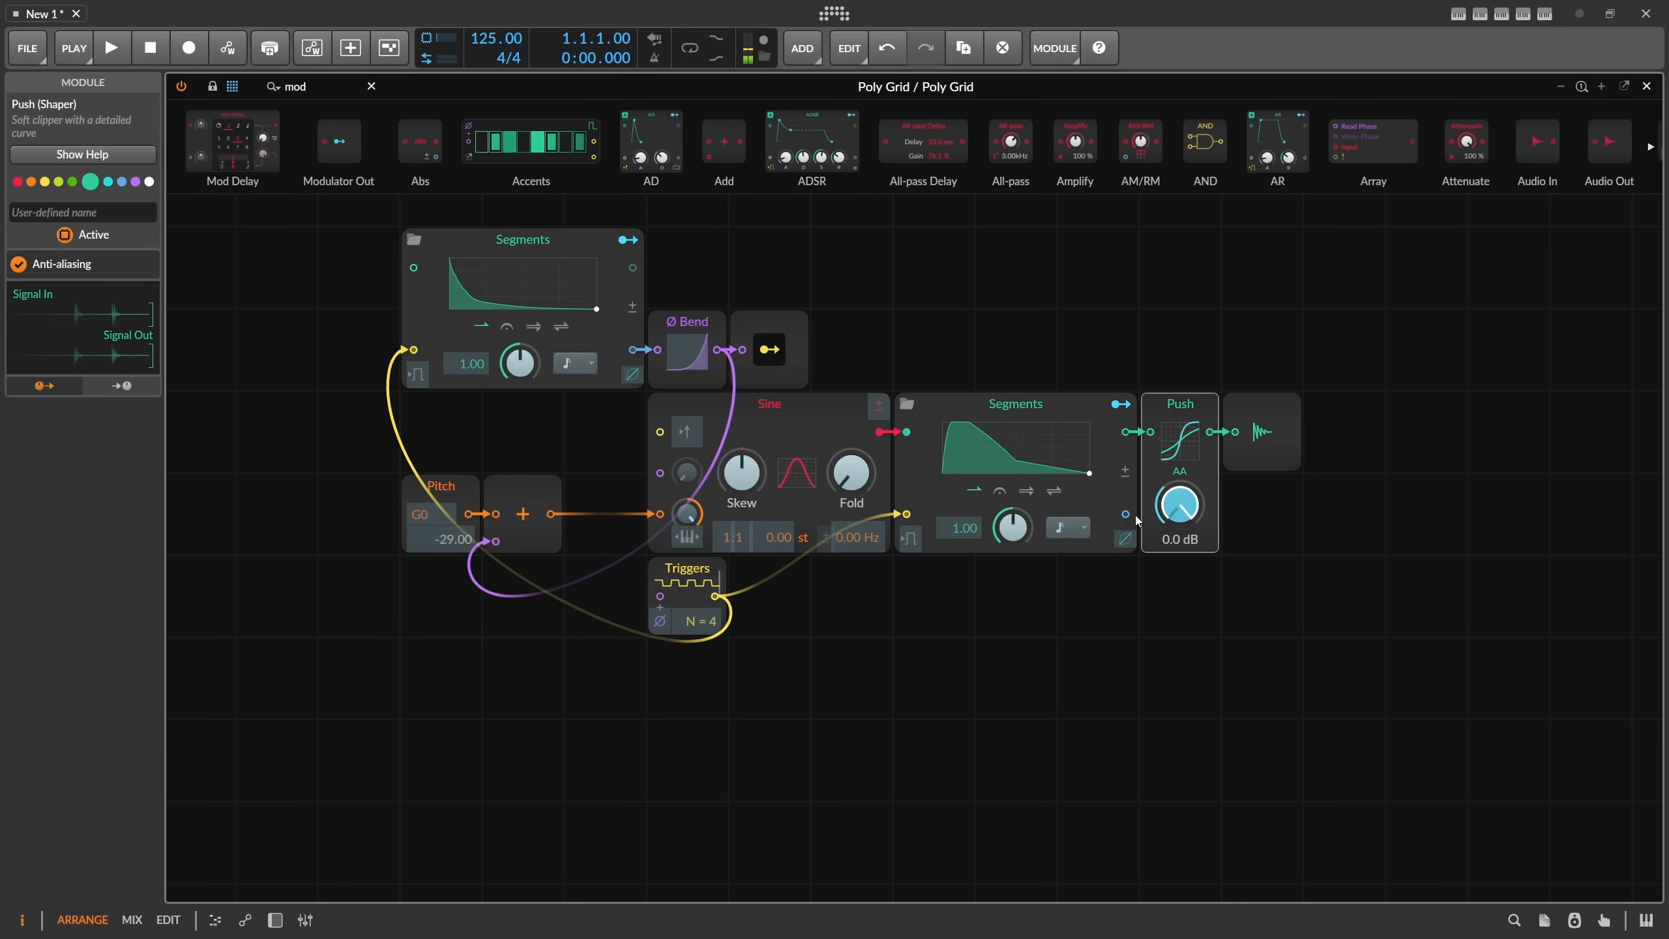
{"action": "left_click_drag", "start_coordinate": [1180, 504], "coordinate": [1179, 572]}
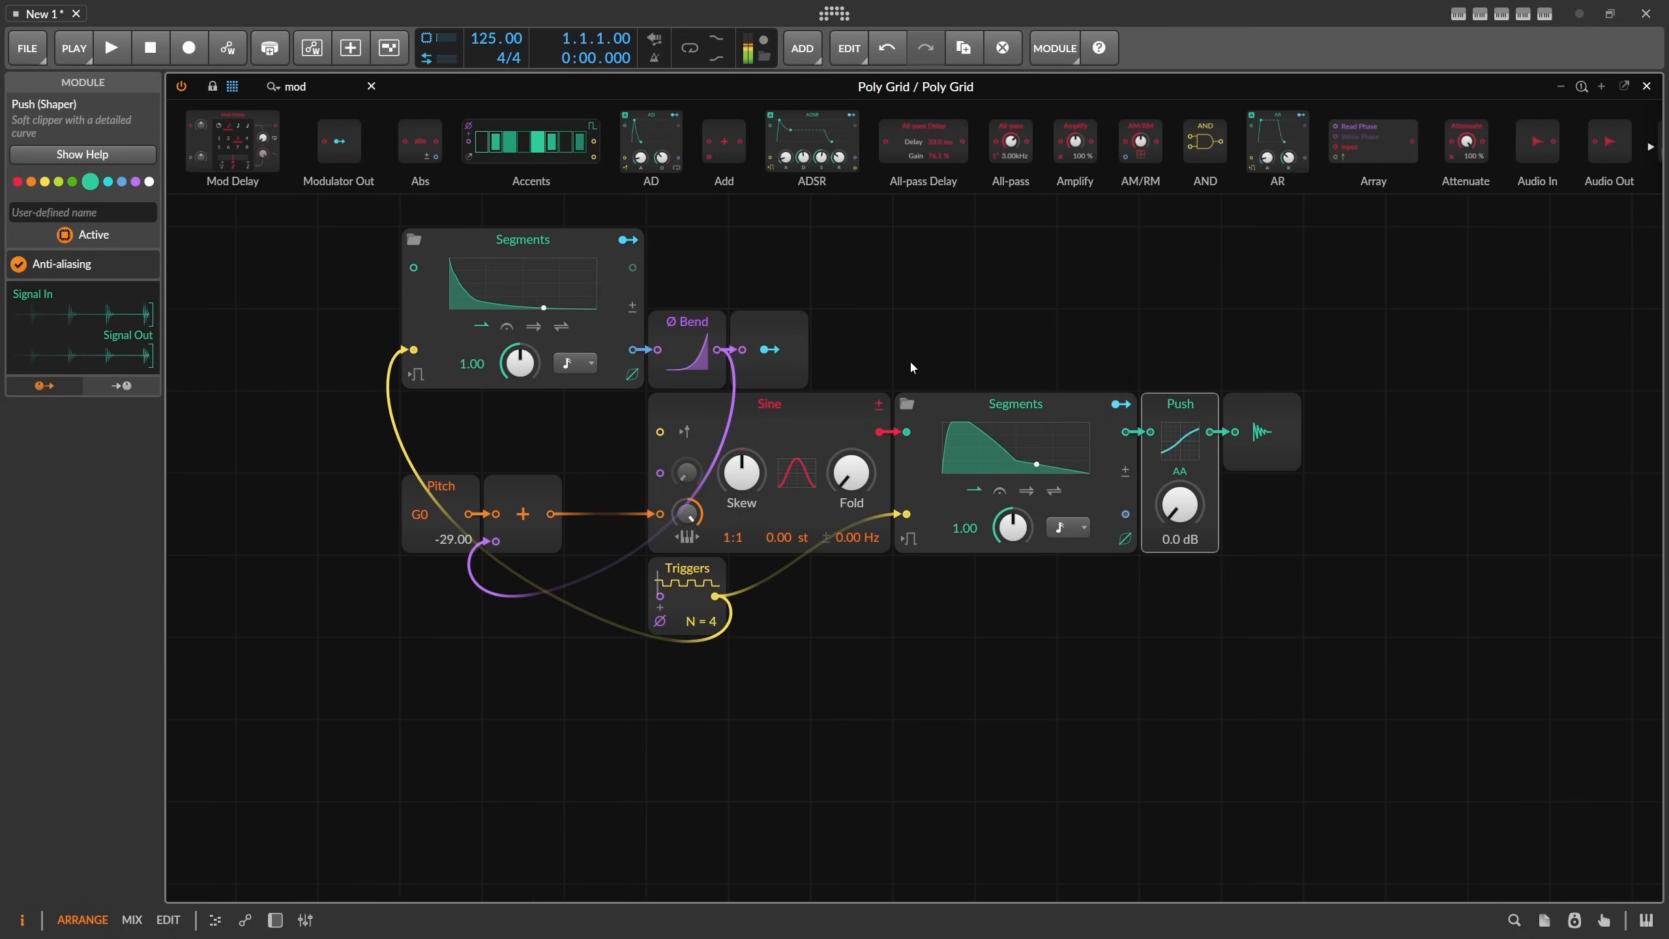
{"action": "left_click", "coordinate": [768, 349]}
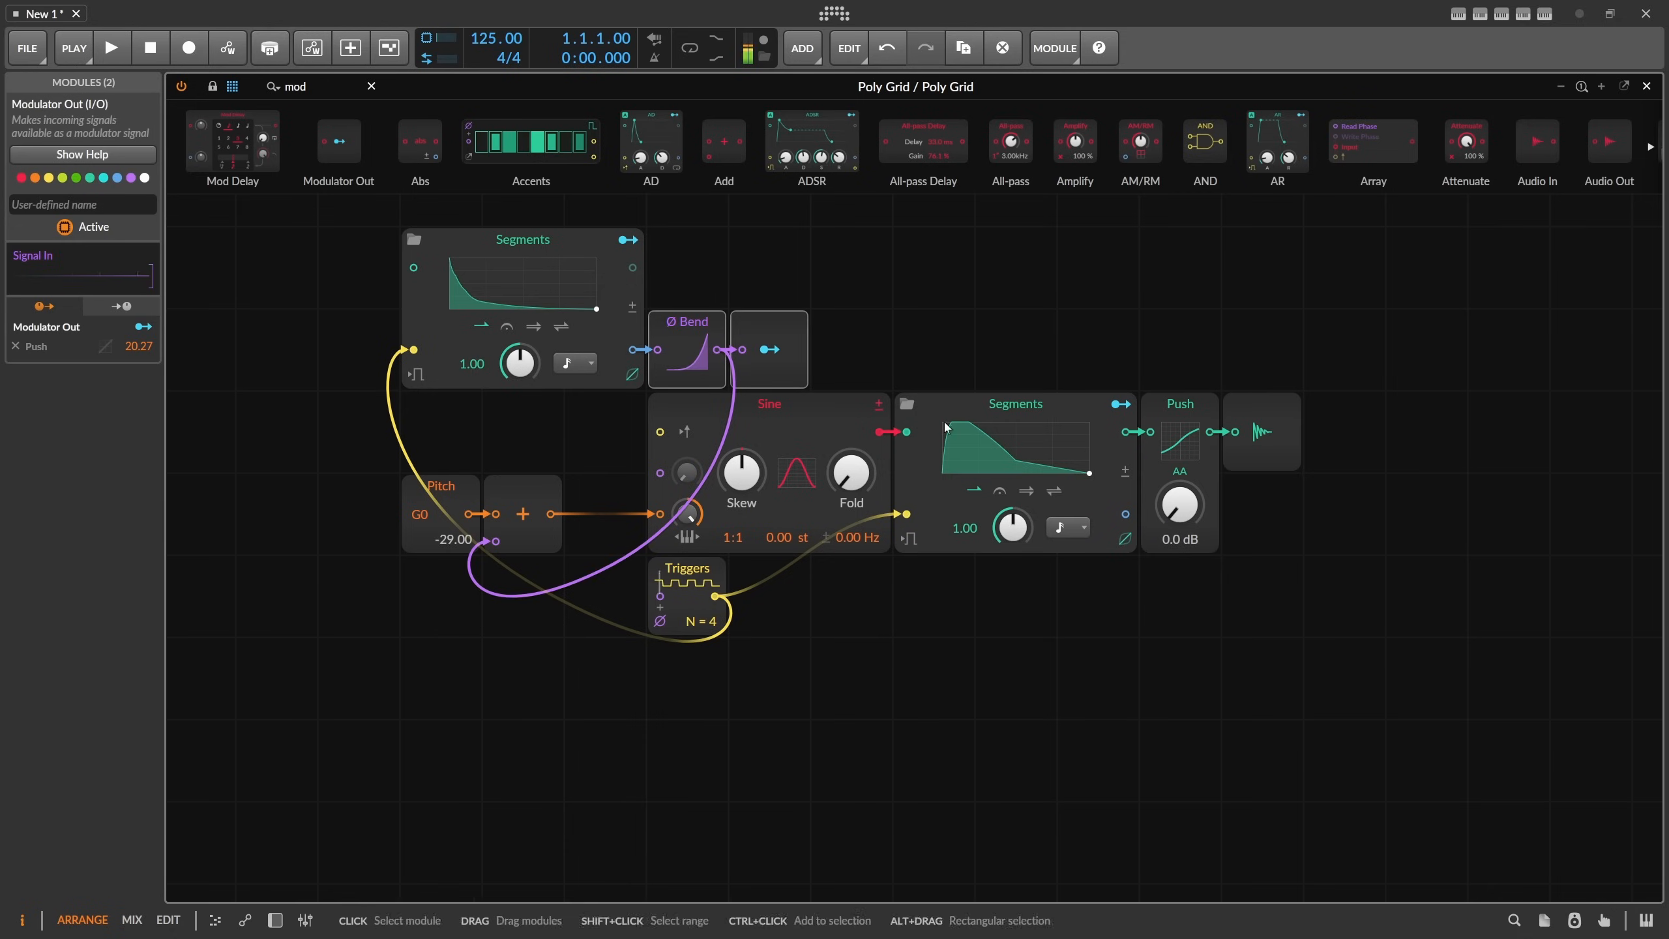
Reshape the Segments curve after the Sine by adjusting the length of its full-level plateau and moving its 25% point.
{"action": "double_click", "coordinate": [991, 452]}
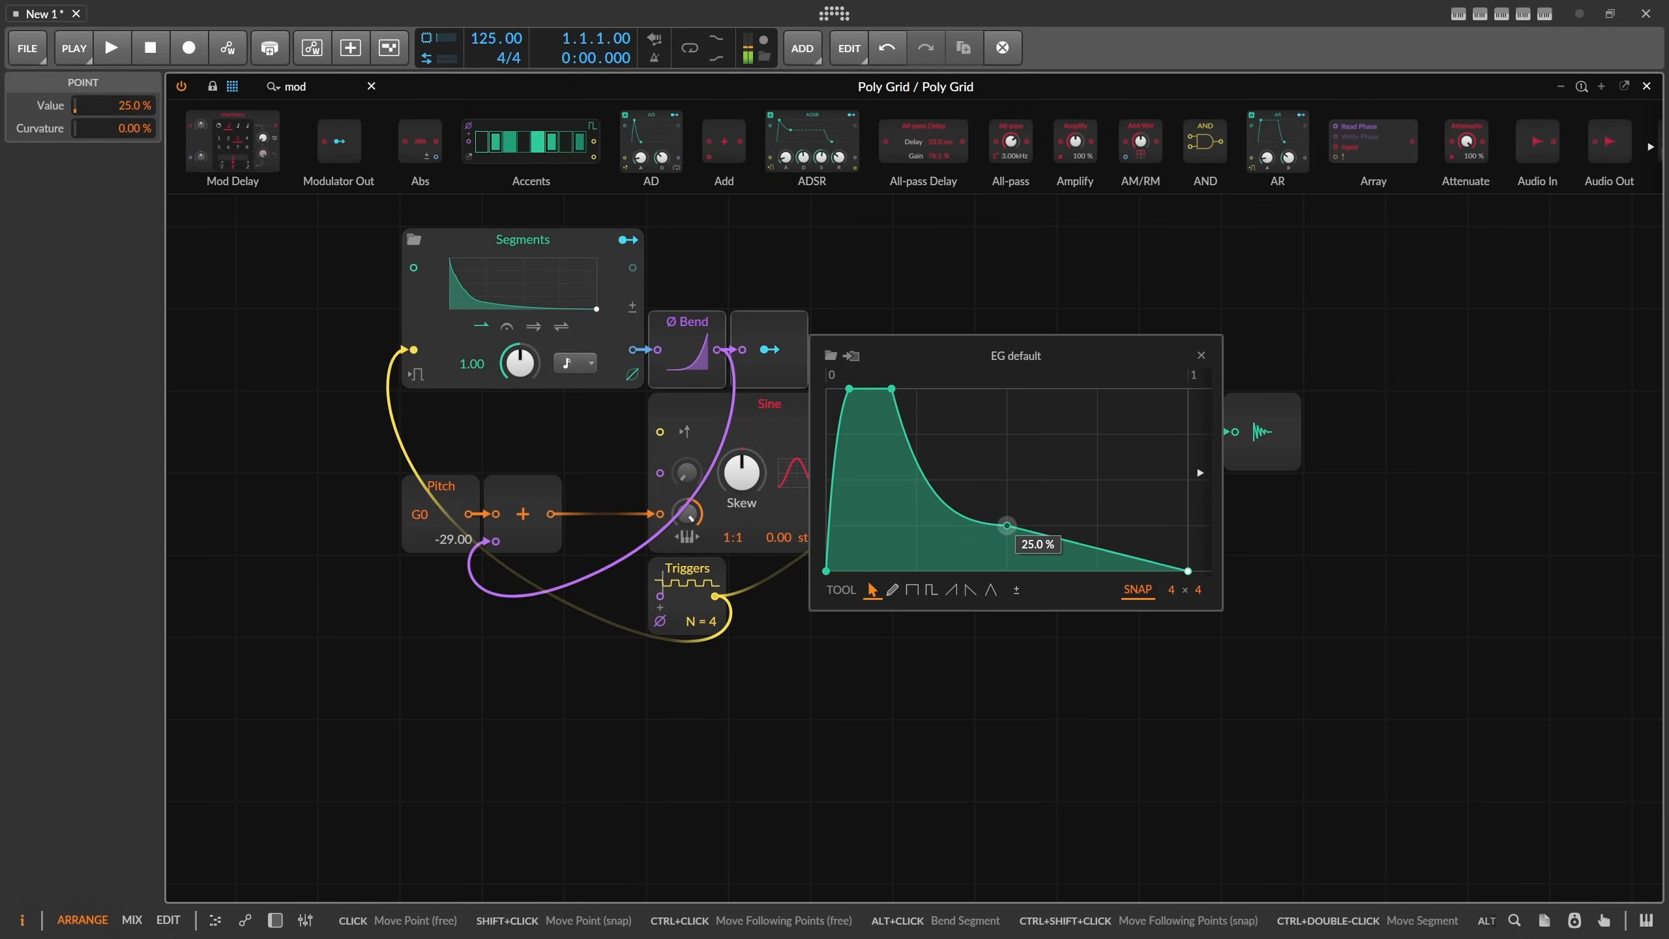
{"action": "left_click_drag", "start_coordinate": [1007, 526], "coordinate": [1085, 526]}
{"action": "mouse_move", "coordinate": [891, 389]}
{"action": "left_mouse_down"}
{"action": "mouse_move", "coordinate": [940, 388]}
{"action": "mouse_move", "coordinate": [867, 389]}
{"action": "left_mouse_up"}
{"action": "left_click_drag", "start_coordinate": [1085, 525], "coordinate": [1051, 525]}
{"action": "left_click", "coordinate": [1201, 356]}
{"action": "left_click", "coordinate": [946, 361]}
Add a Noise module in the empty grid area below the kick patch.
{"action": "scroll", "coordinate": [893, 489], "scroll_direction": "down", "scroll_amount": 3}
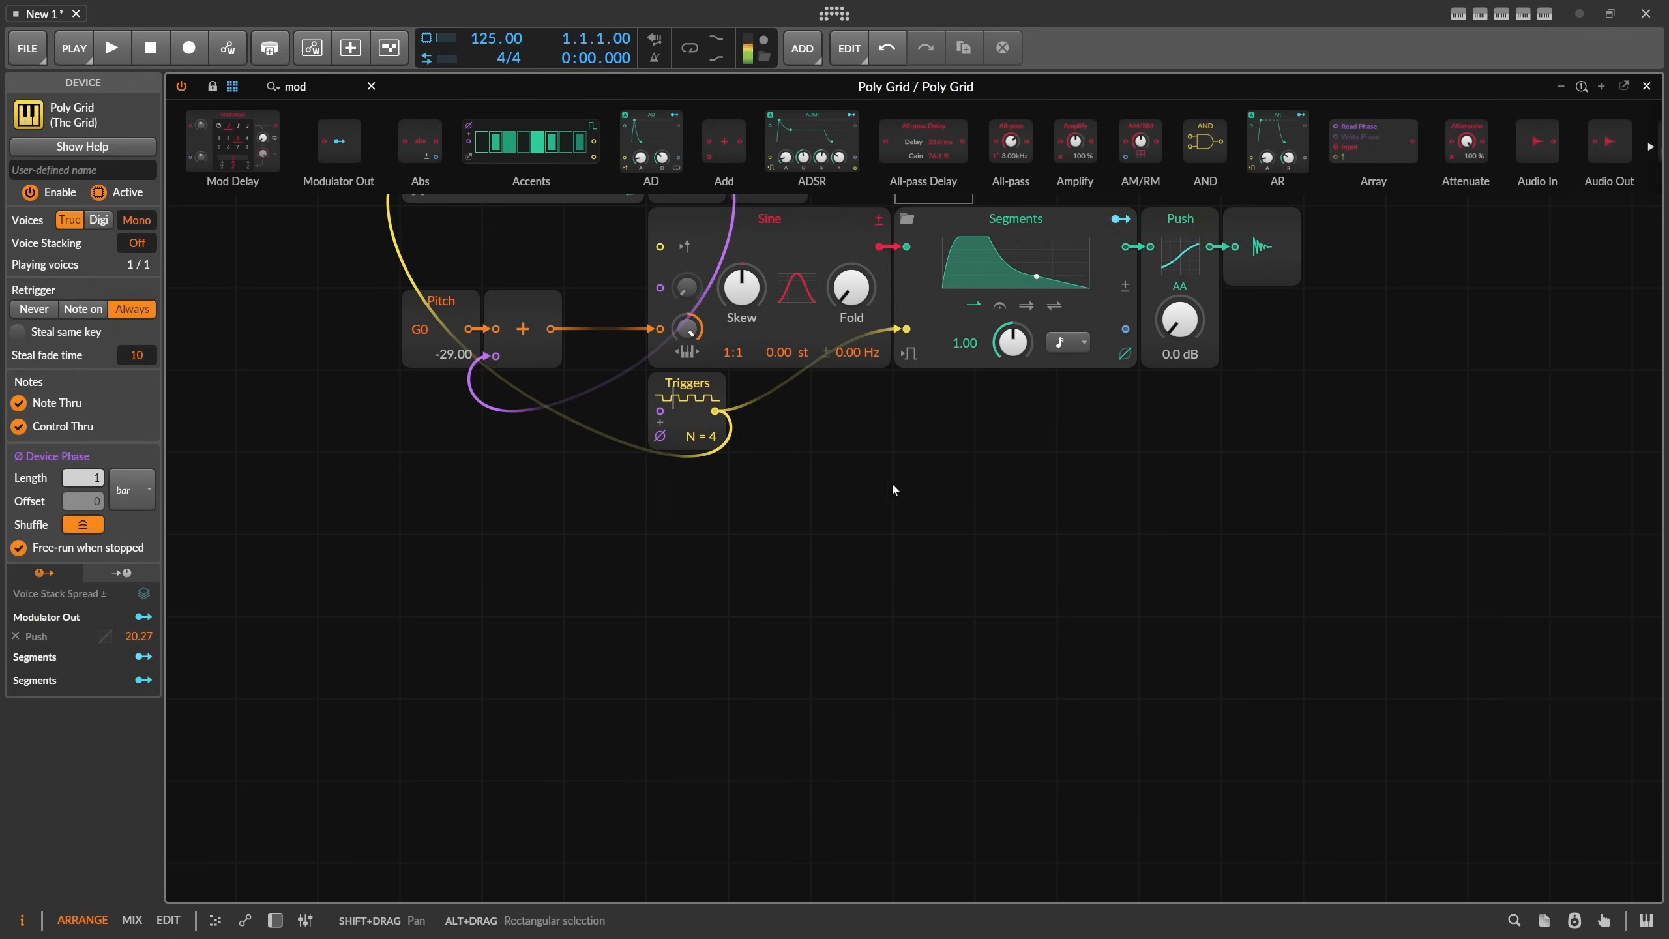
{"action": "left_click_drag", "start_coordinate": [316, 87], "coordinate": [178, 78]}
{"action": "key", "text": "BackSpace"}
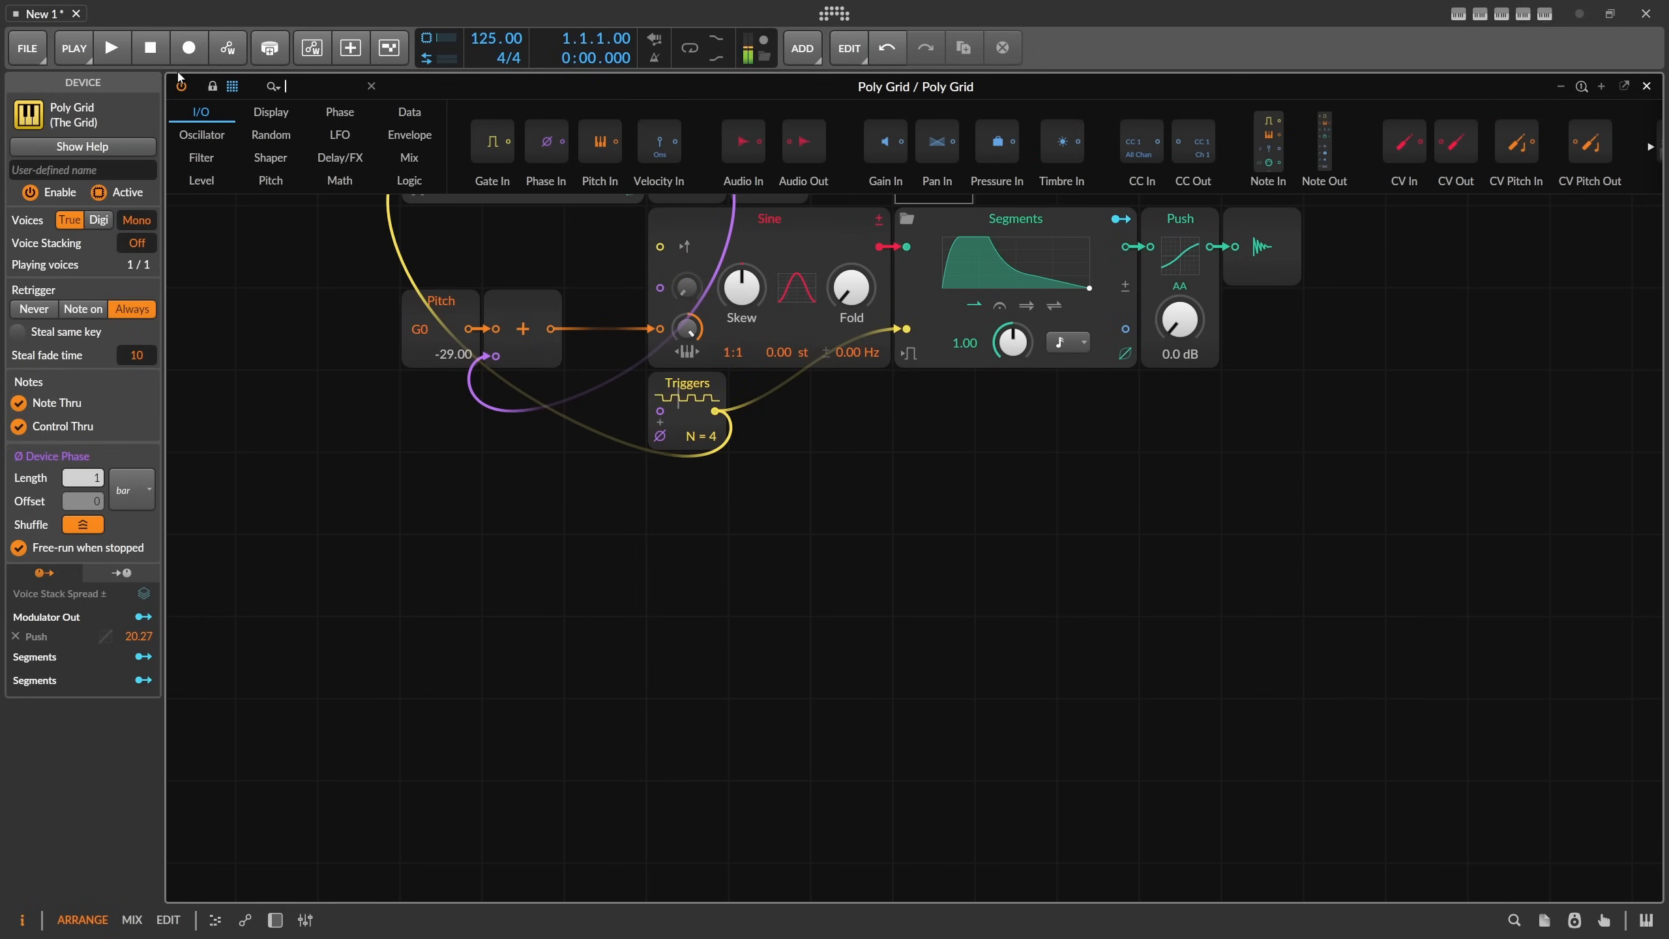
{"action": "type", "text": "noise"}
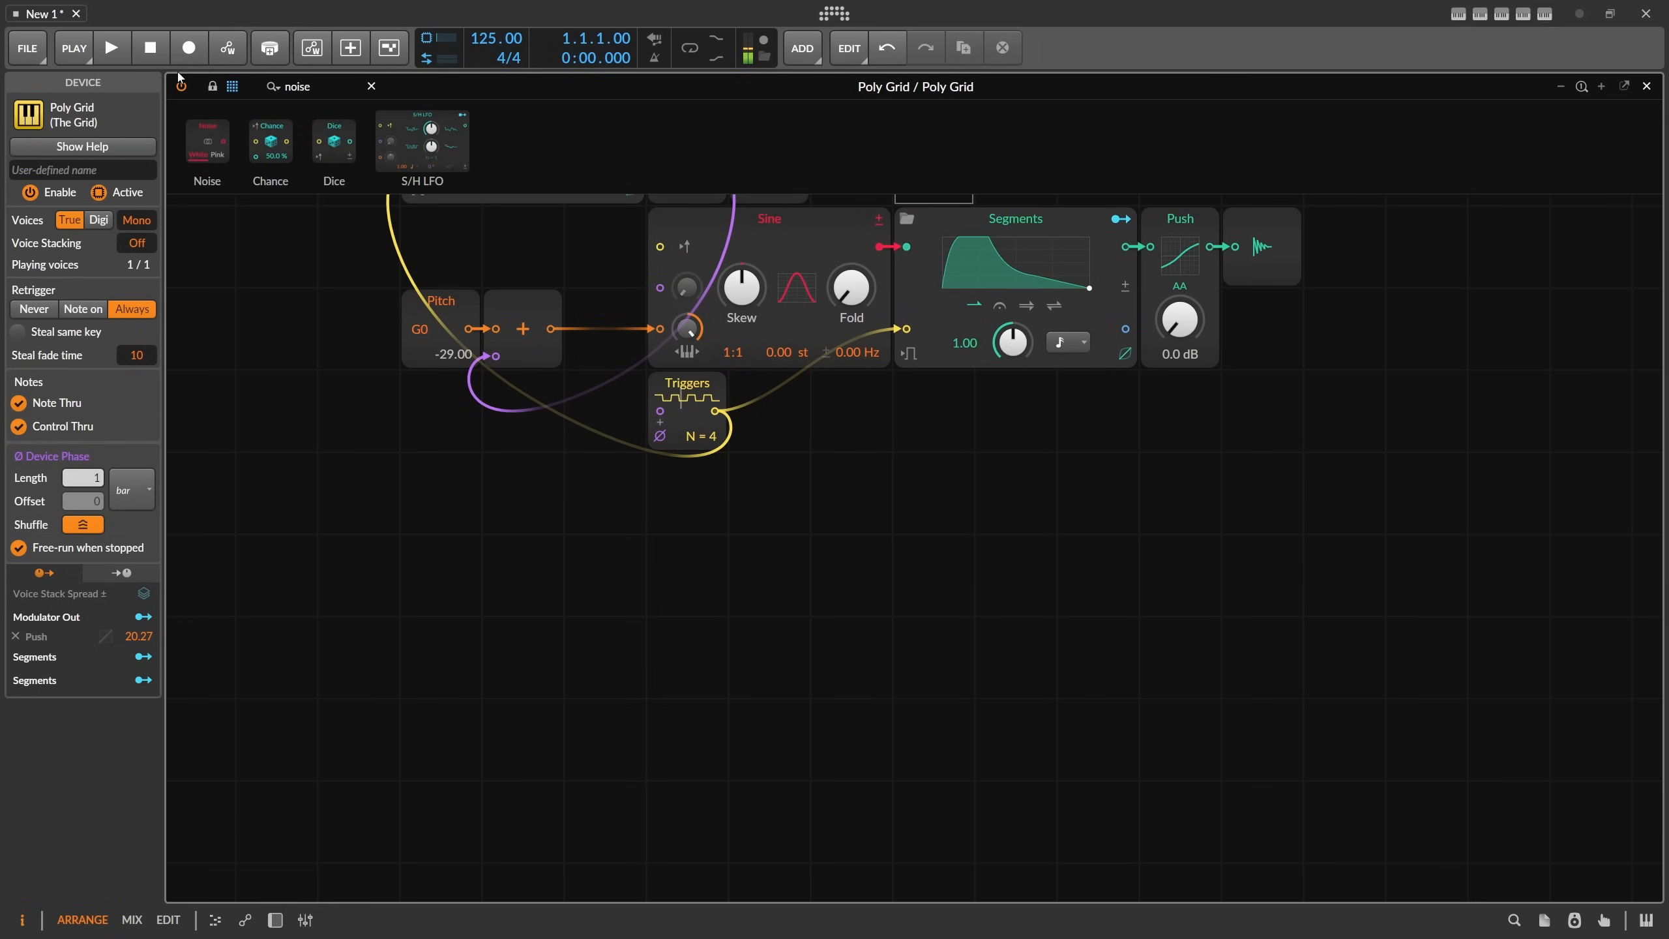
{"action": "key", "text": "Return"}
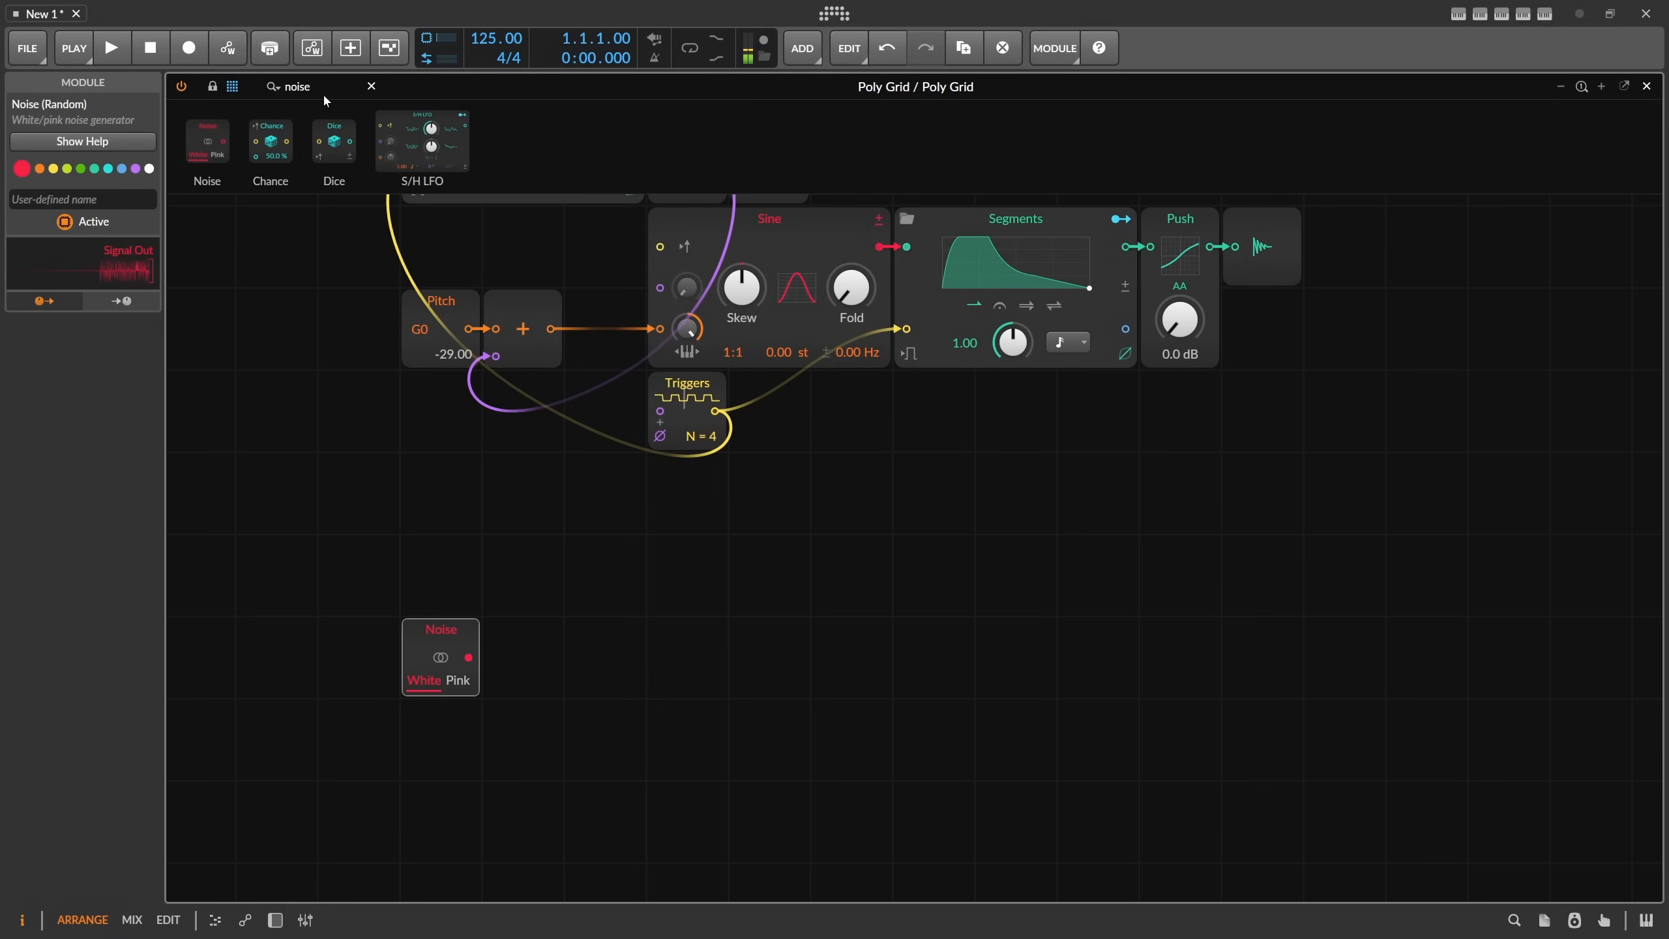
Add an AD envelope fed by the Noise, with attack at 0.00 ms and decay at about 136 ms.
{"action": "type", "text": "ad"}
{"action": "key", "text": "Return"}
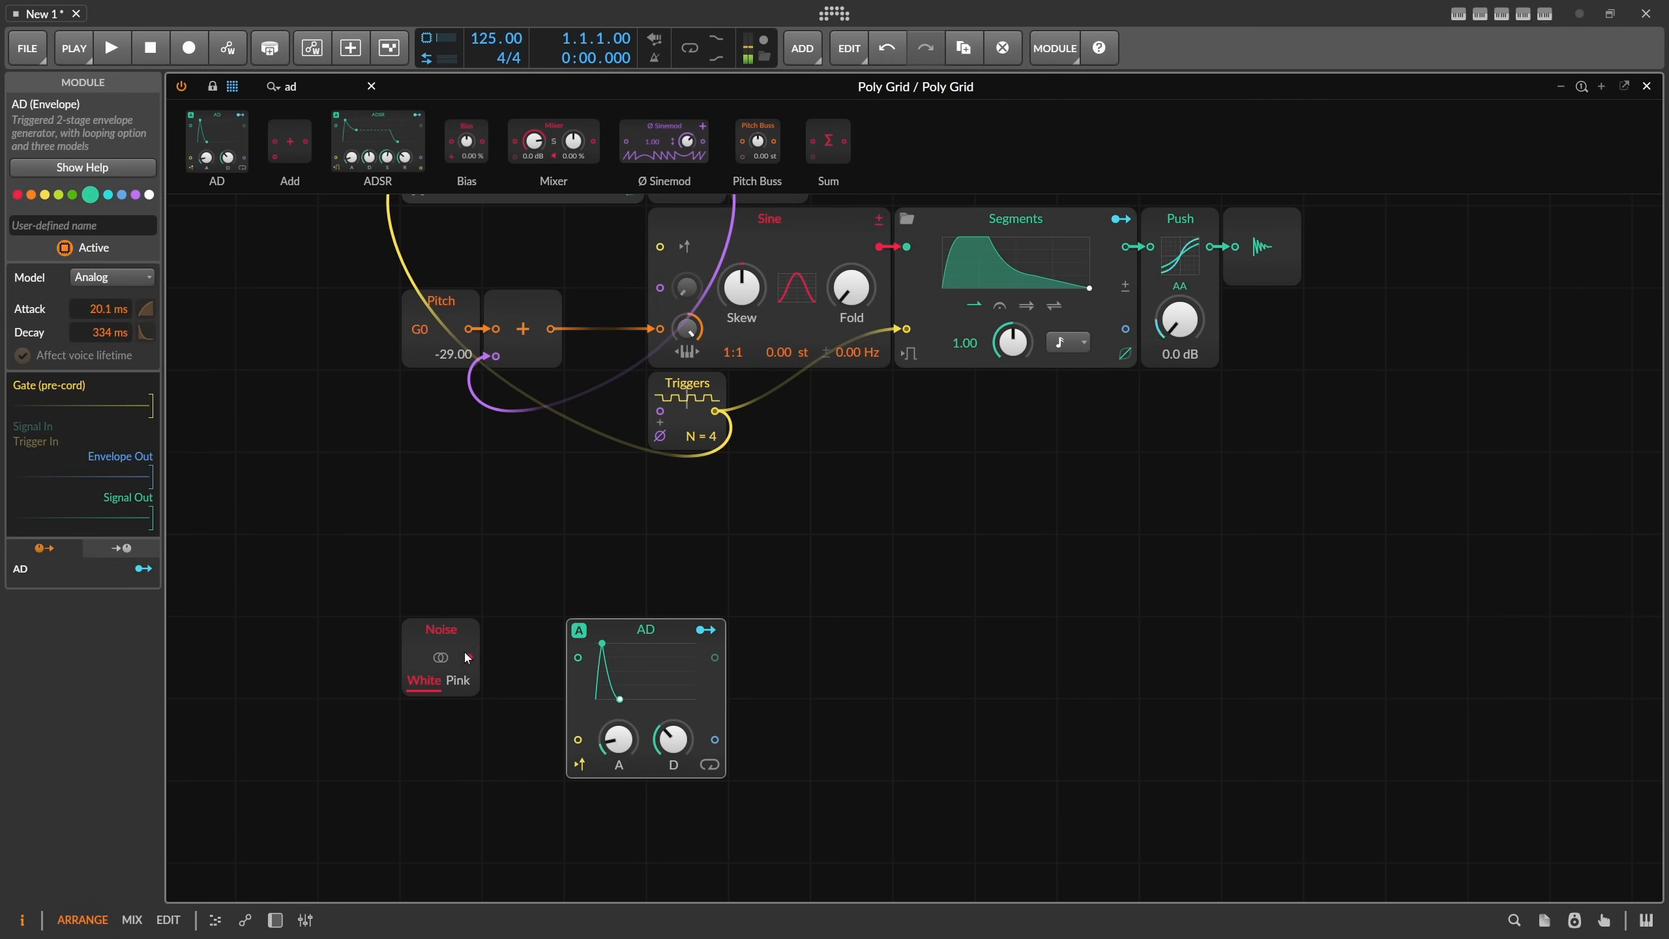
{"action": "left_click_drag", "start_coordinate": [568, 653], "coordinate": [578, 657]}
{"action": "left_click_drag", "start_coordinate": [618, 739], "coordinate": [618, 782]}
{"action": "left_click_drag", "start_coordinate": [673, 739], "coordinate": [673, 772]}
Place a second Audio Out in the noise row, leaving a gap after the AD envelope.
{"action": "left_click_drag", "start_coordinate": [317, 86], "coordinate": [215, 77]}
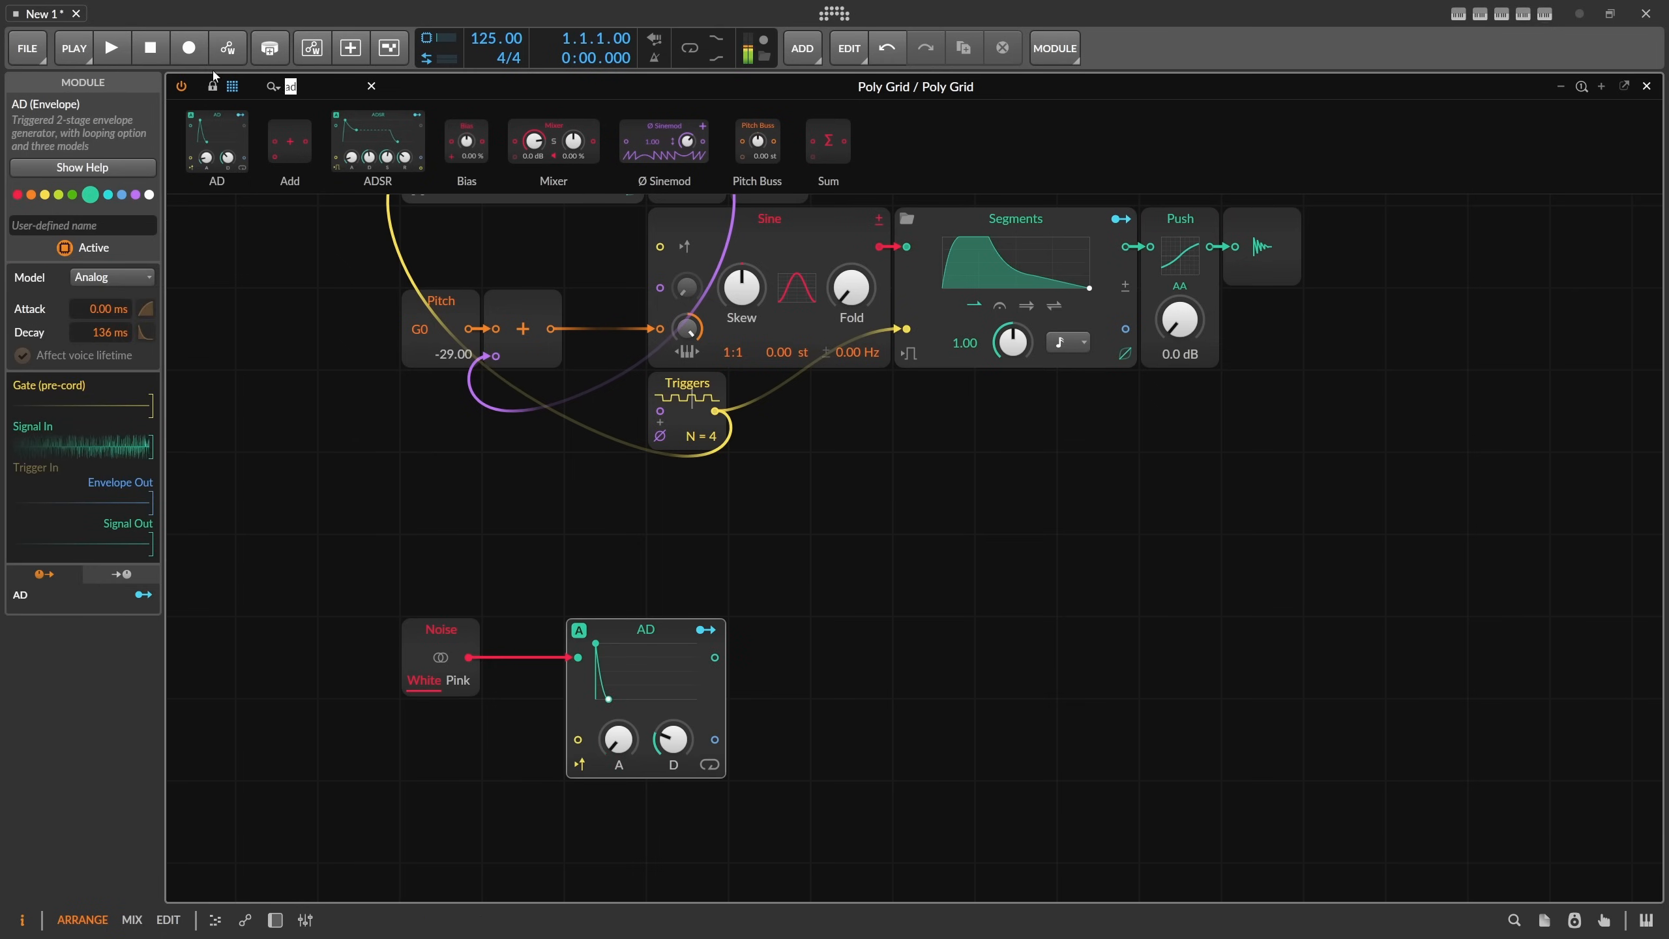
{"action": "type", "text": "out"}
{"action": "left_click_drag", "start_coordinate": [221, 157], "coordinate": [933, 657]}
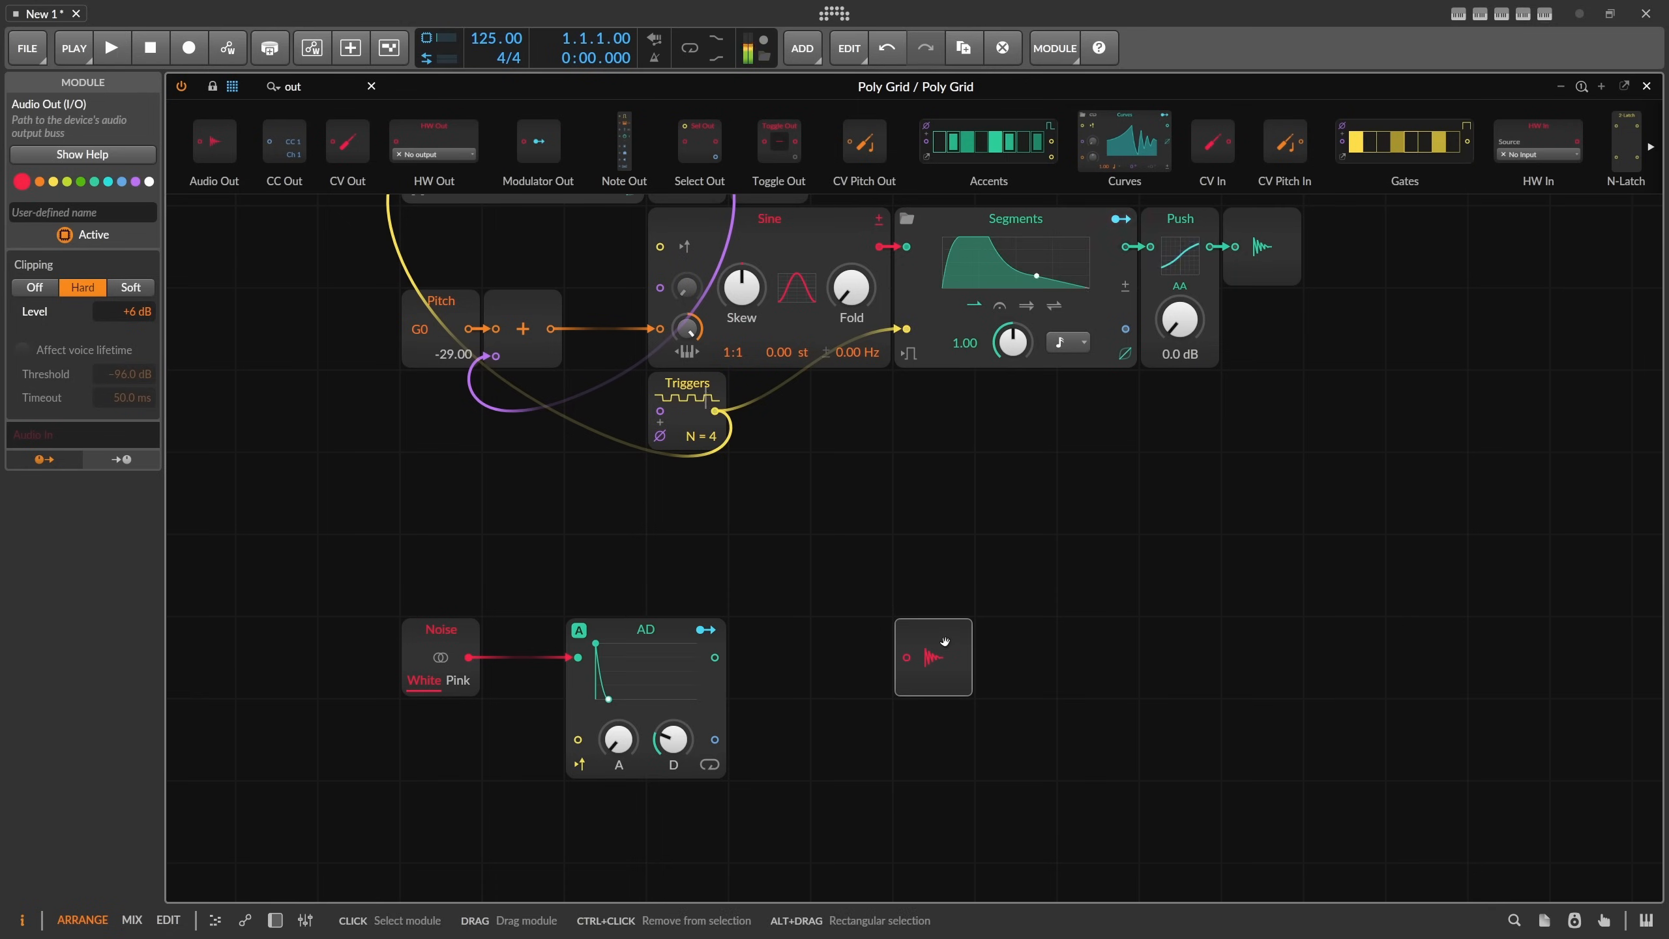
{"action": "left_click", "coordinate": [1260, 249]}
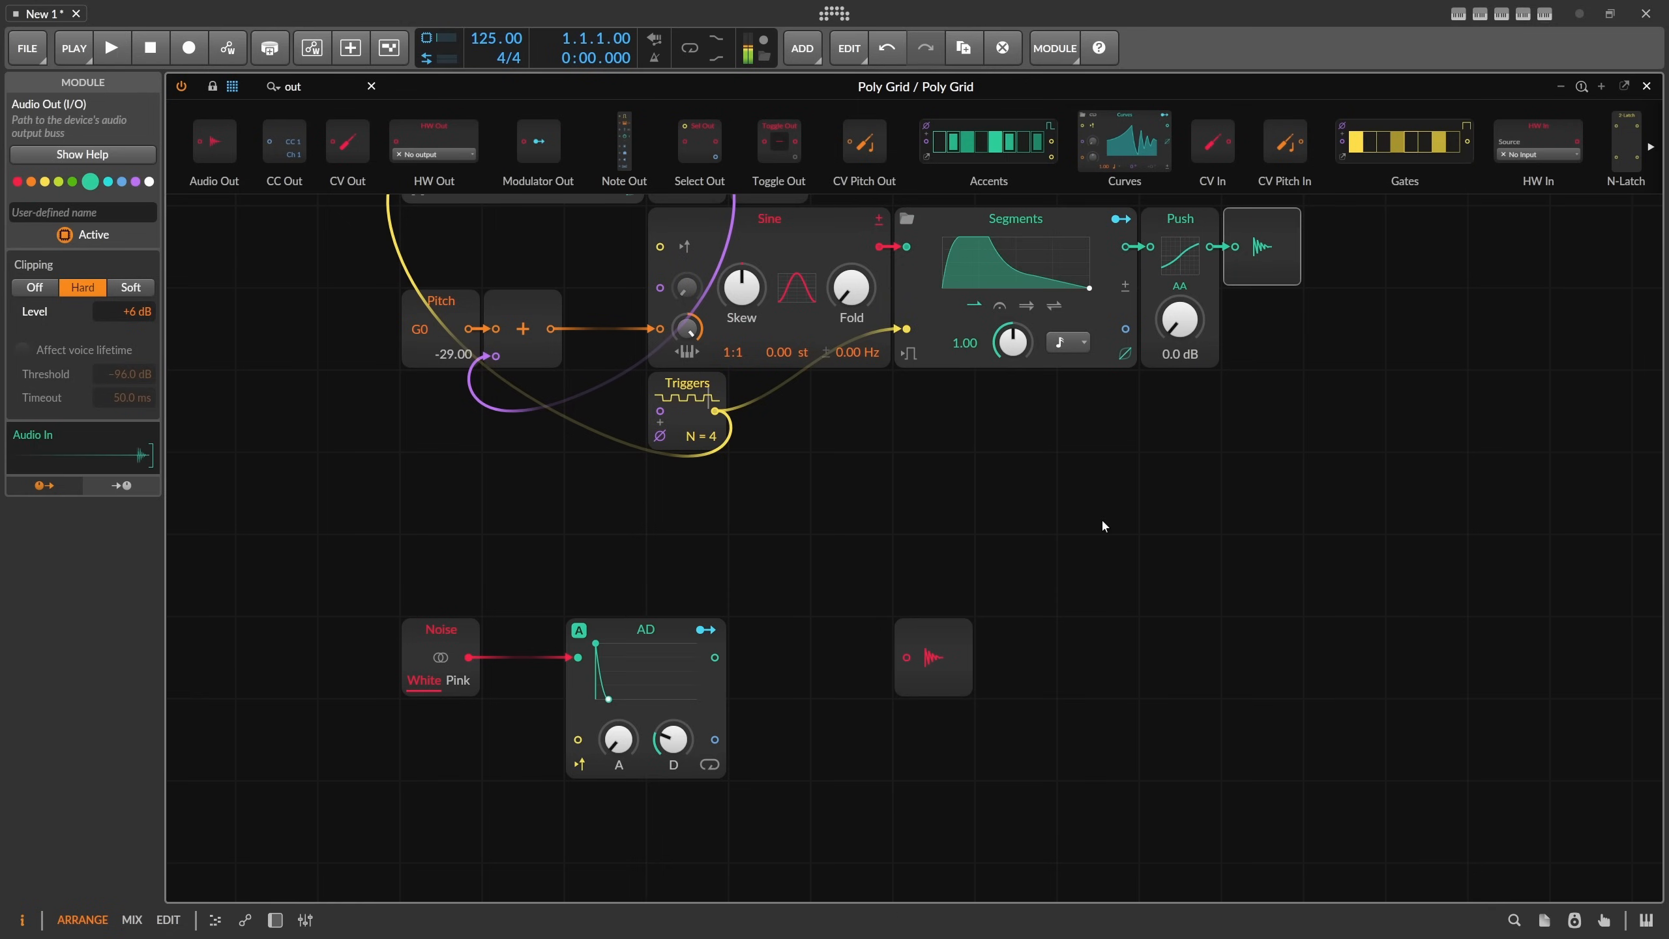
{"action": "left_click", "coordinate": [936, 654]}
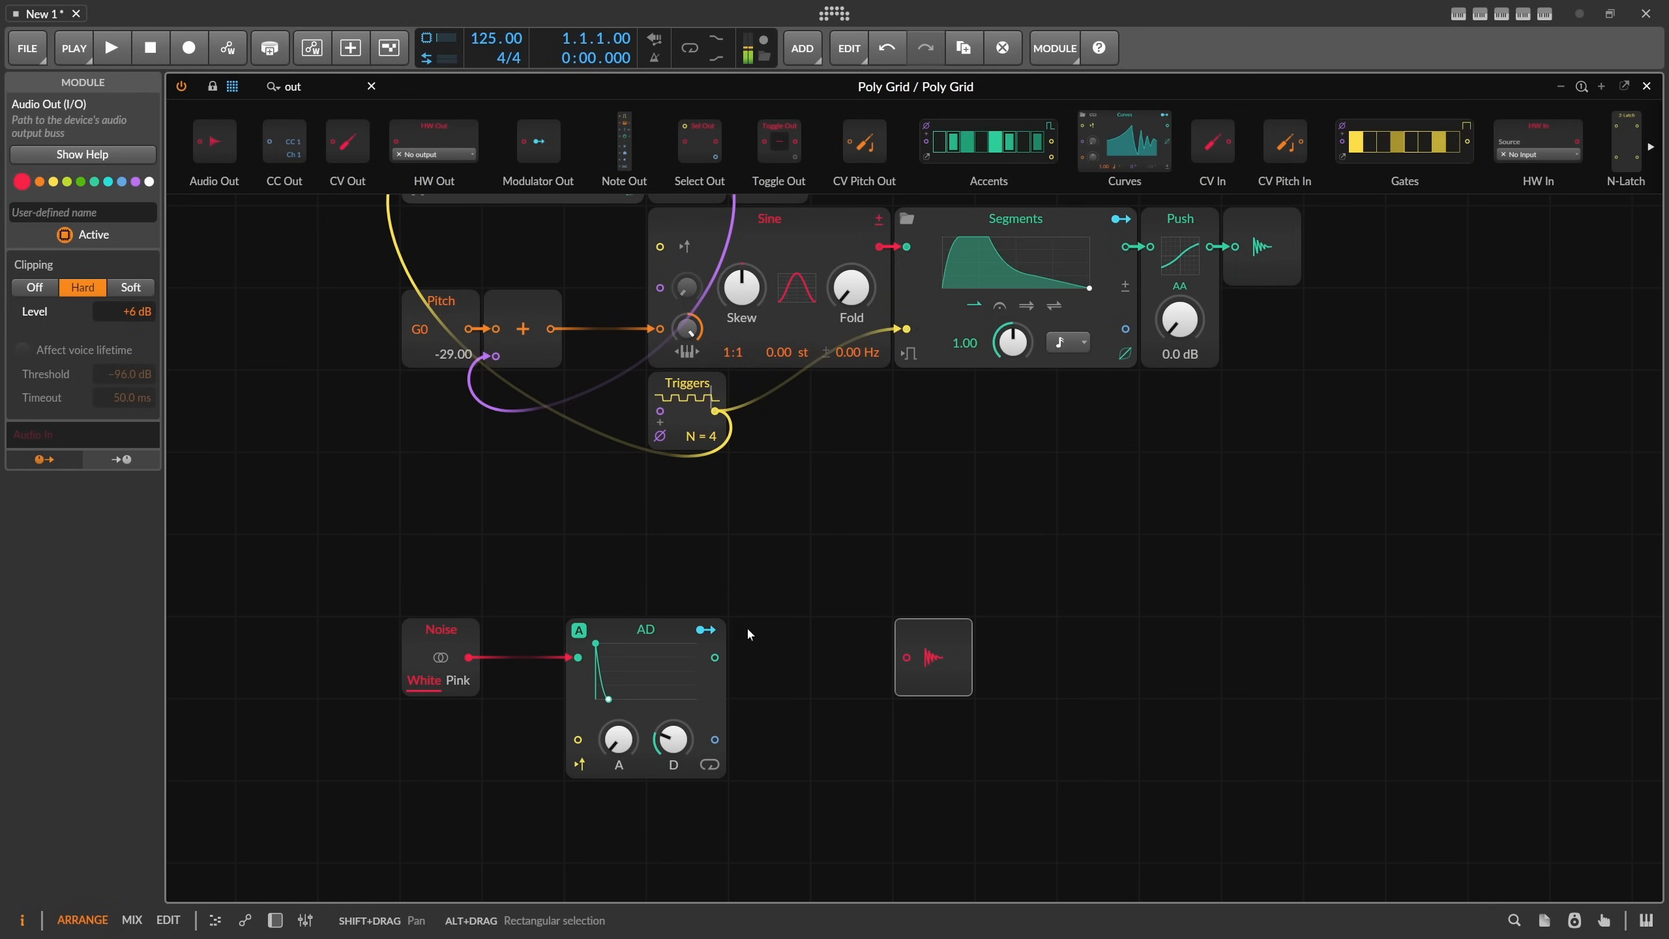
Duplicate the Triggers module above the Noise, wire it to the AD trigger input, and connect the AD output to the second Audio Out.
{"action": "left_click", "coordinate": [687, 384]}
{"action": "key", "text": "ctrl+c"}
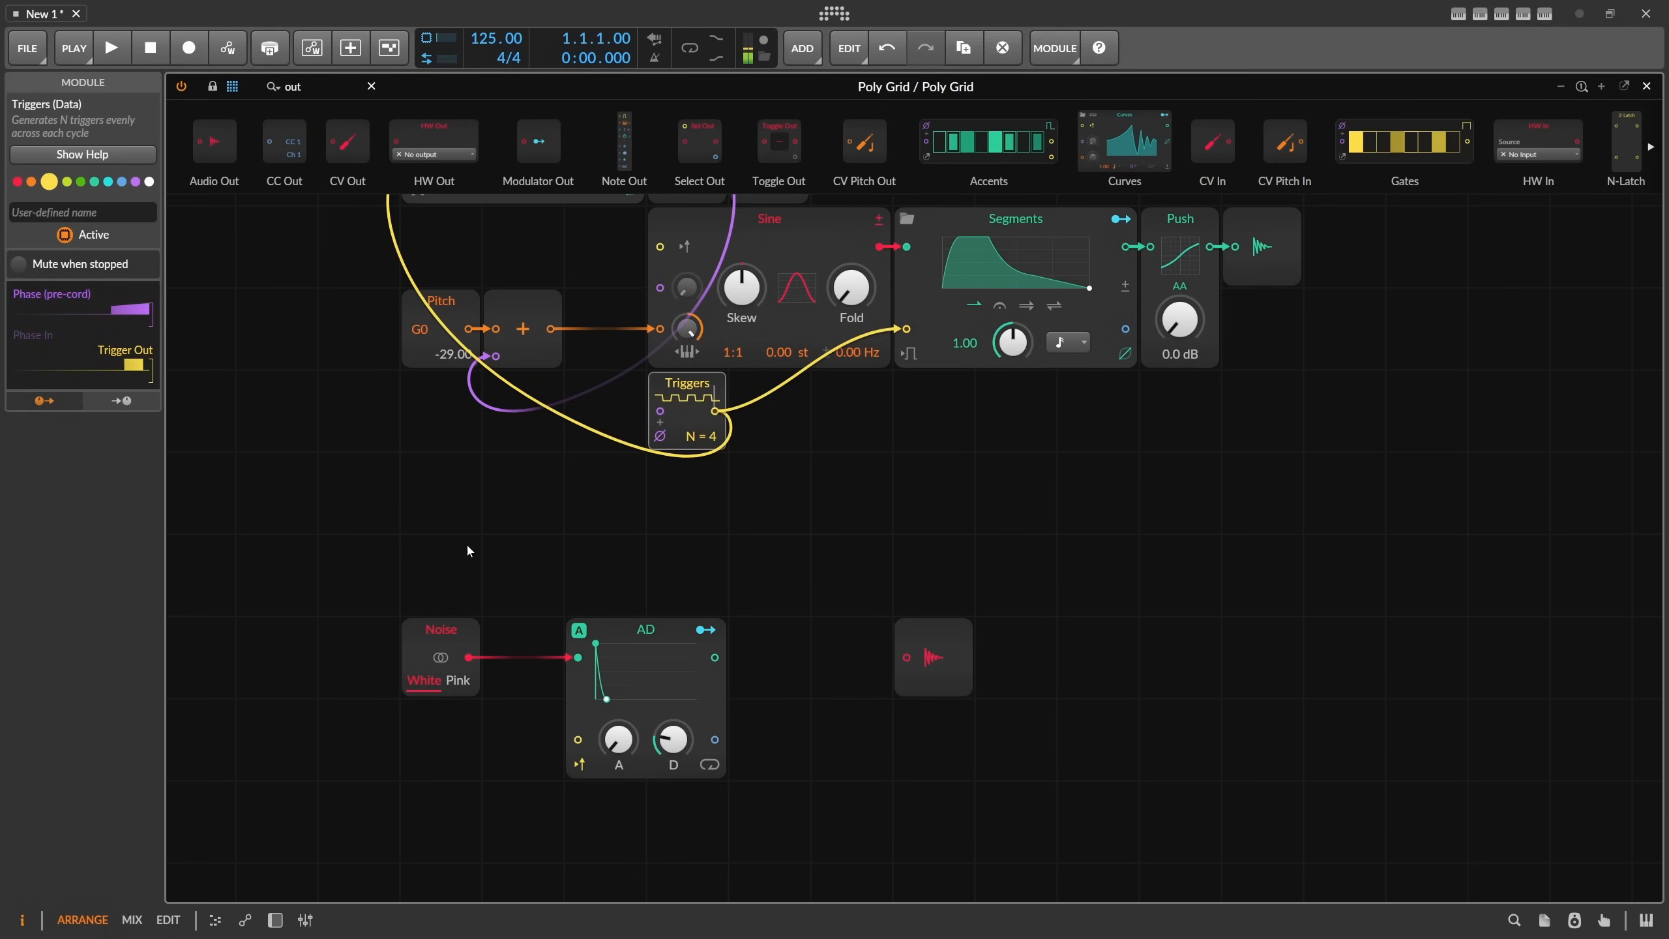
{"action": "left_click", "coordinate": [462, 556]}
{"action": "key", "text": "ctrl+v"}
{"action": "left_click_drag", "start_coordinate": [469, 575], "coordinate": [577, 738]}
{"action": "left_click_drag", "start_coordinate": [715, 657], "coordinate": [907, 657]}
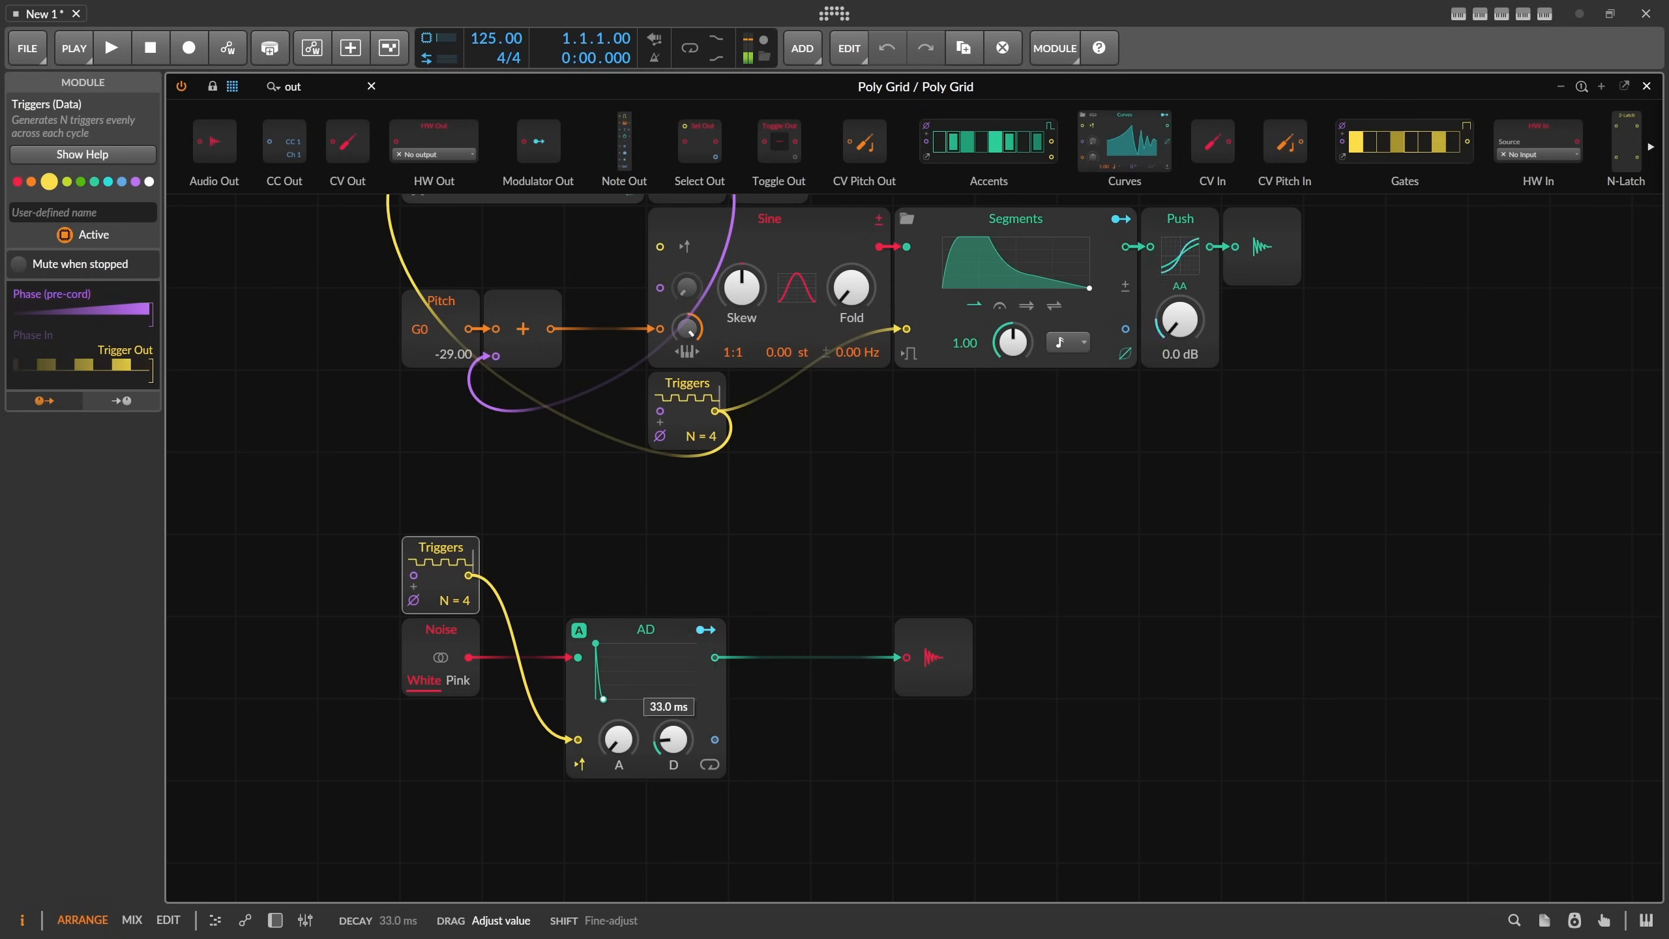
Set the duplicated Triggers to N = 16 and fine-tune the AD envelope's short decay.
{"action": "left_click_drag", "start_coordinate": [673, 739], "coordinate": [675, 735]}
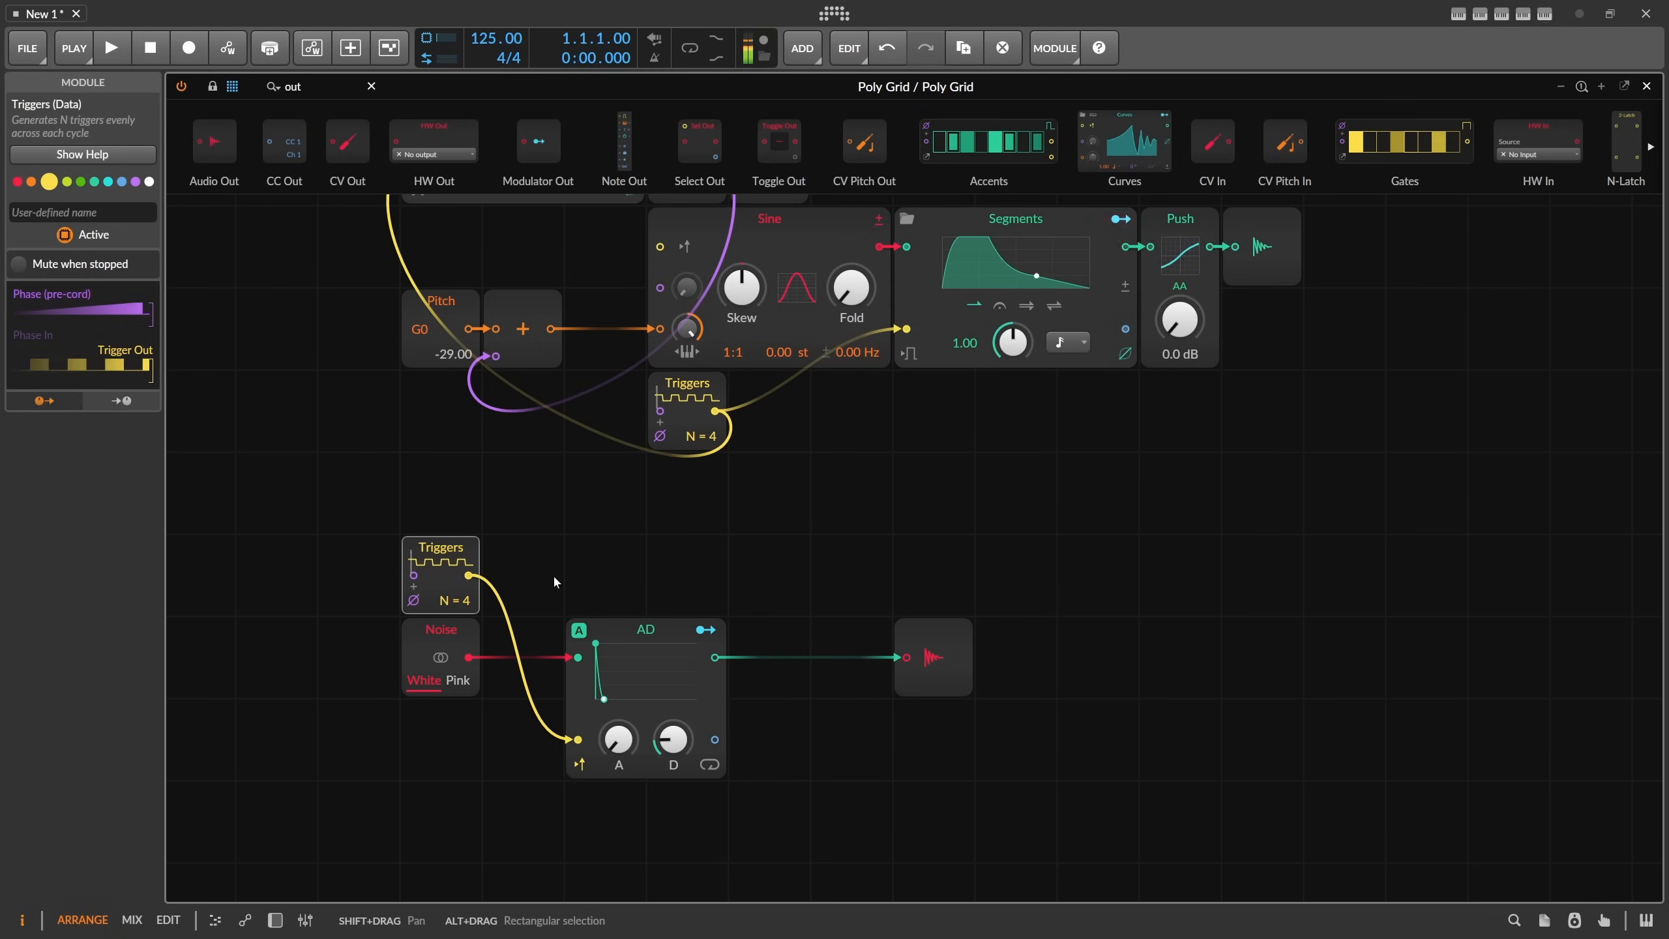
{"action": "left_click_drag", "start_coordinate": [453, 600], "coordinate": [453, 594]}
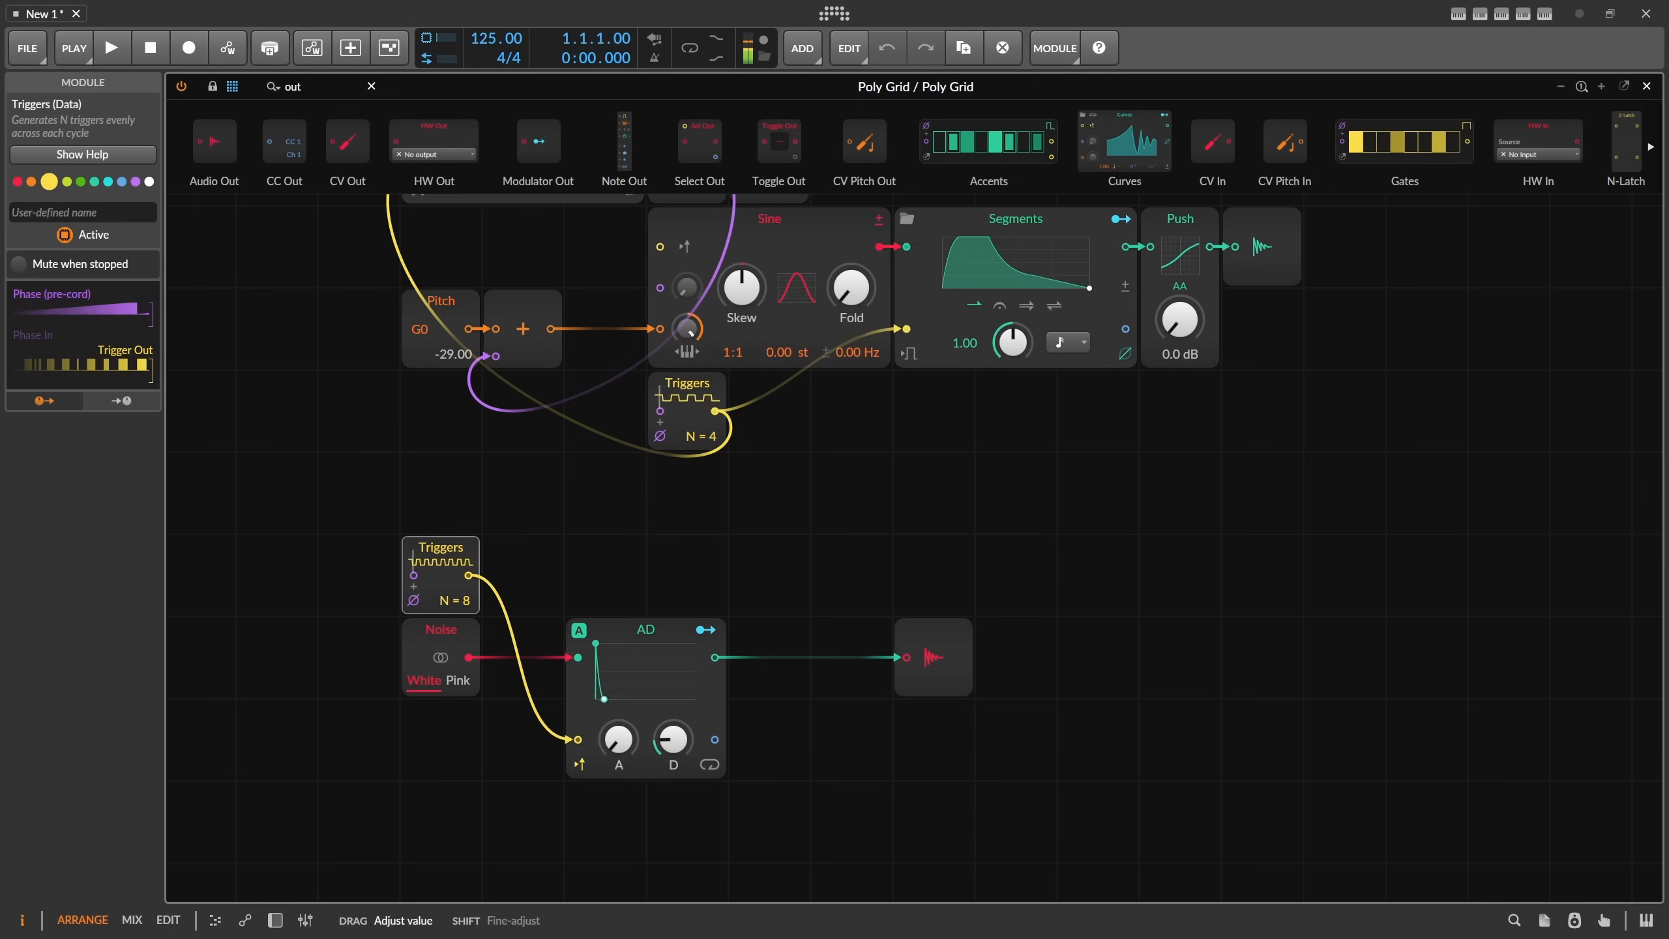
{"action": "left_click_drag", "start_coordinate": [673, 738], "coordinate": [673, 739]}
{"action": "left_click_drag", "start_coordinate": [453, 601], "coordinate": [453, 600]}
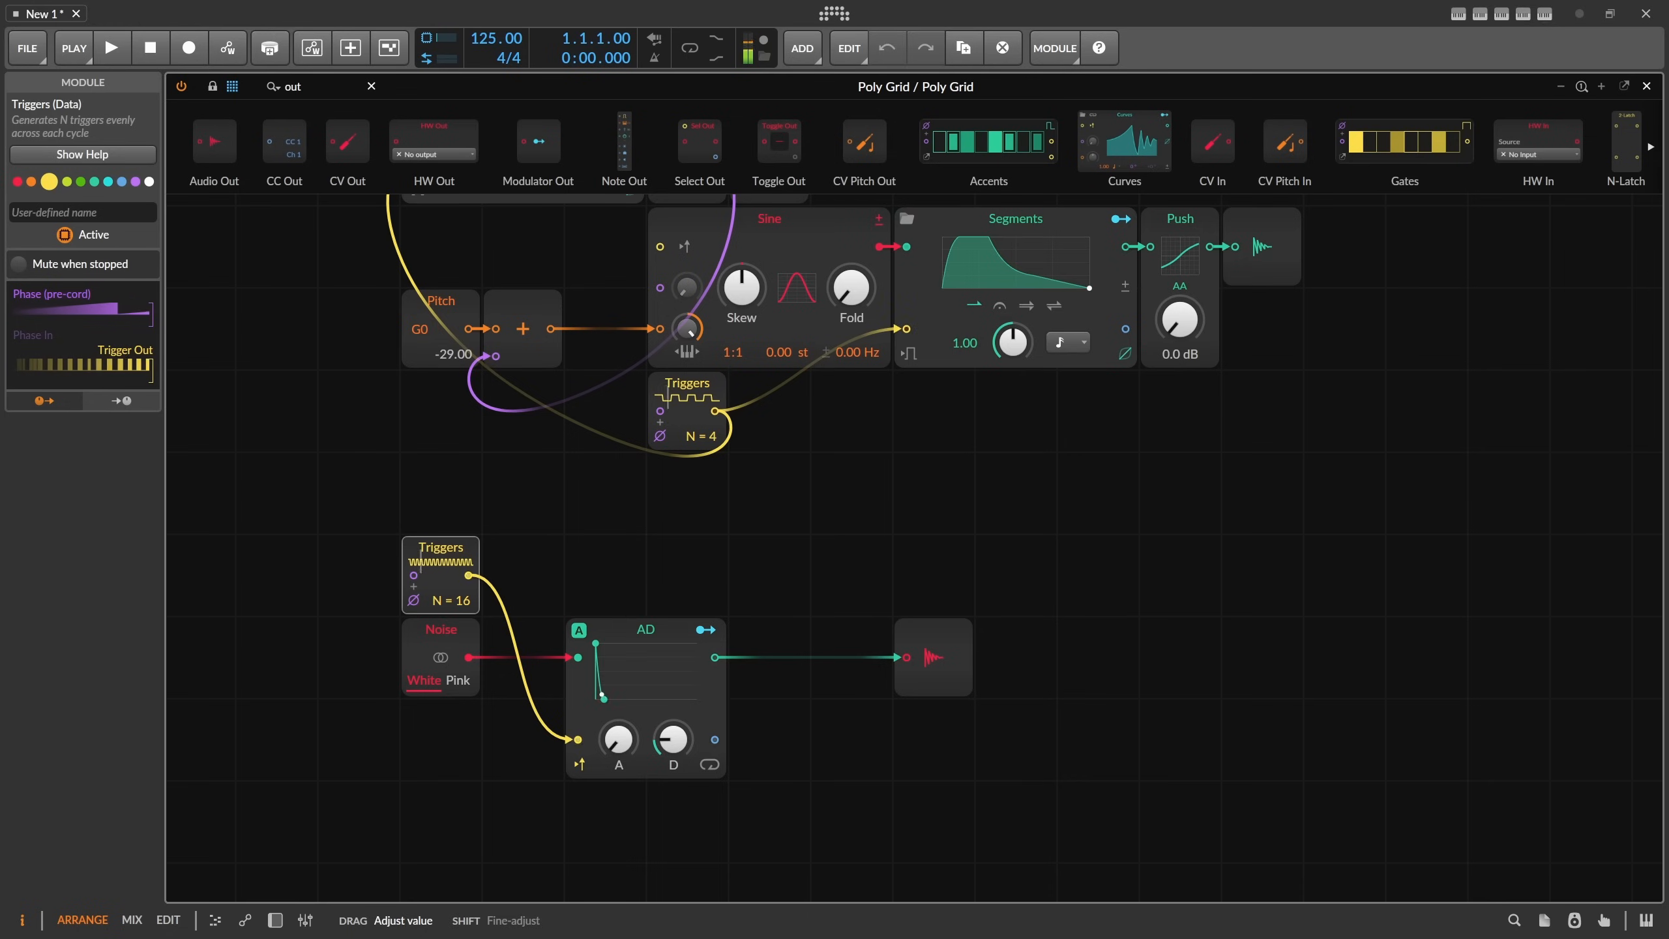
{"action": "left_click_drag", "start_coordinate": [453, 600], "coordinate": [453, 600]}
{"action": "mouse_move", "coordinate": [672, 739]}
{"action": "left_mouse_down"}
{"action": "mouse_move", "coordinate": [672, 716]}
{"action": "mouse_move", "coordinate": [673, 738]}
{"action": "left_mouse_up"}
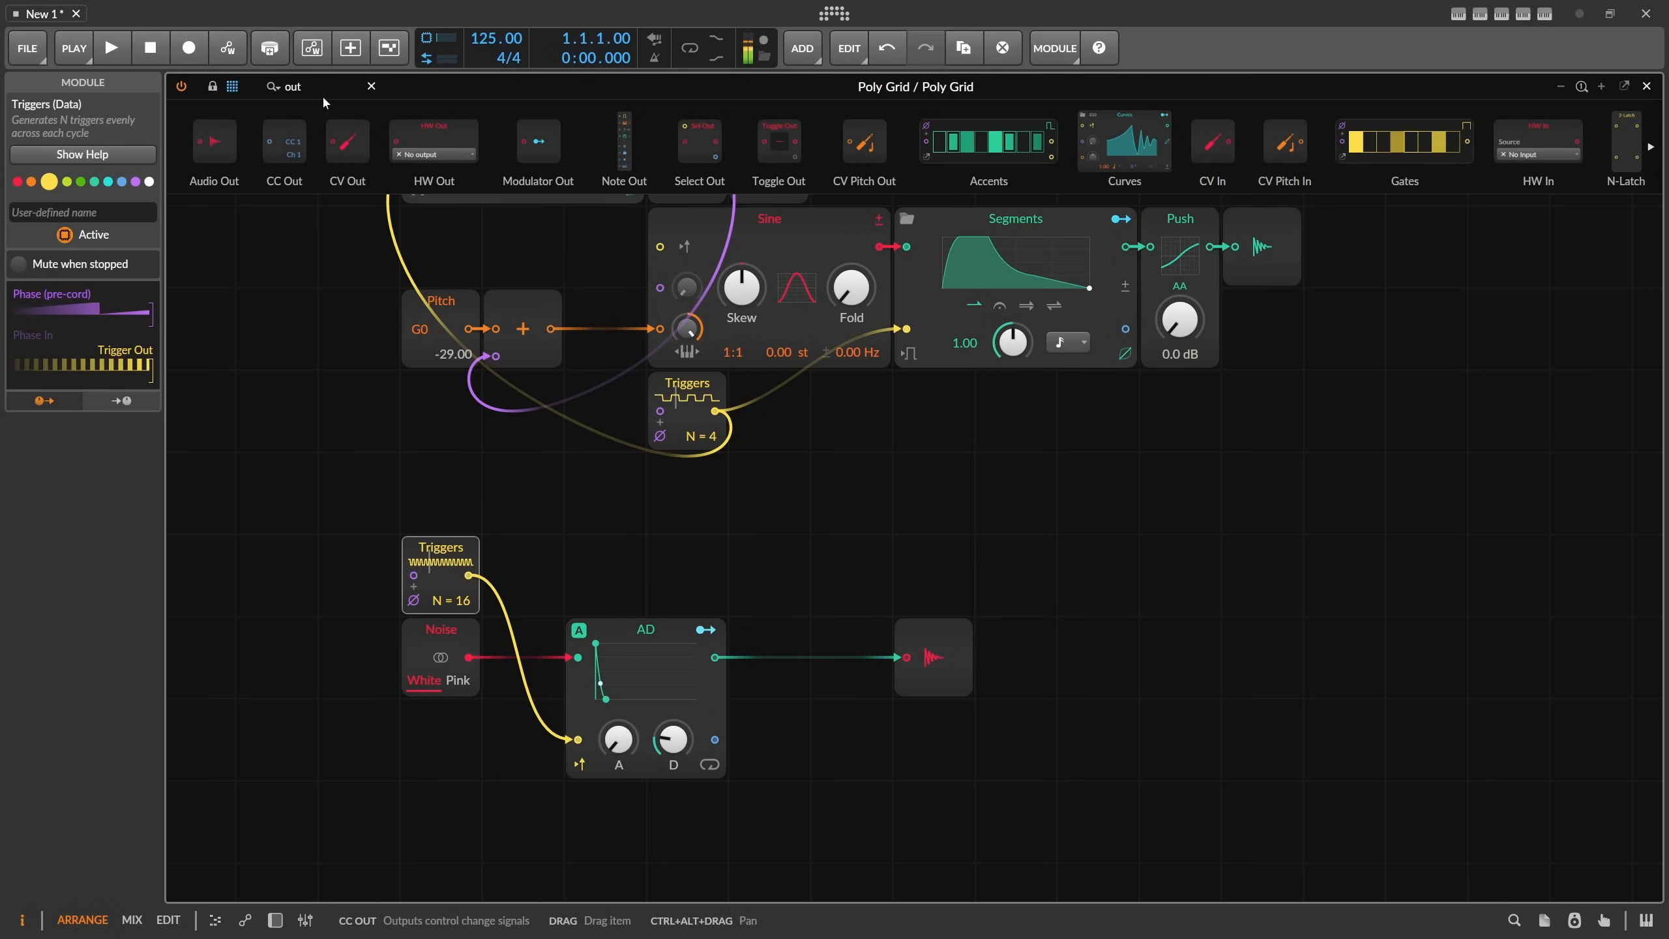
Insert a Gain - dB module between the AD envelope and the Audio Out and set it to about -17.0 dB.
{"action": "left_click_drag", "start_coordinate": [317, 88], "coordinate": [126, 61]}
{"action": "type", "text": "gain"}
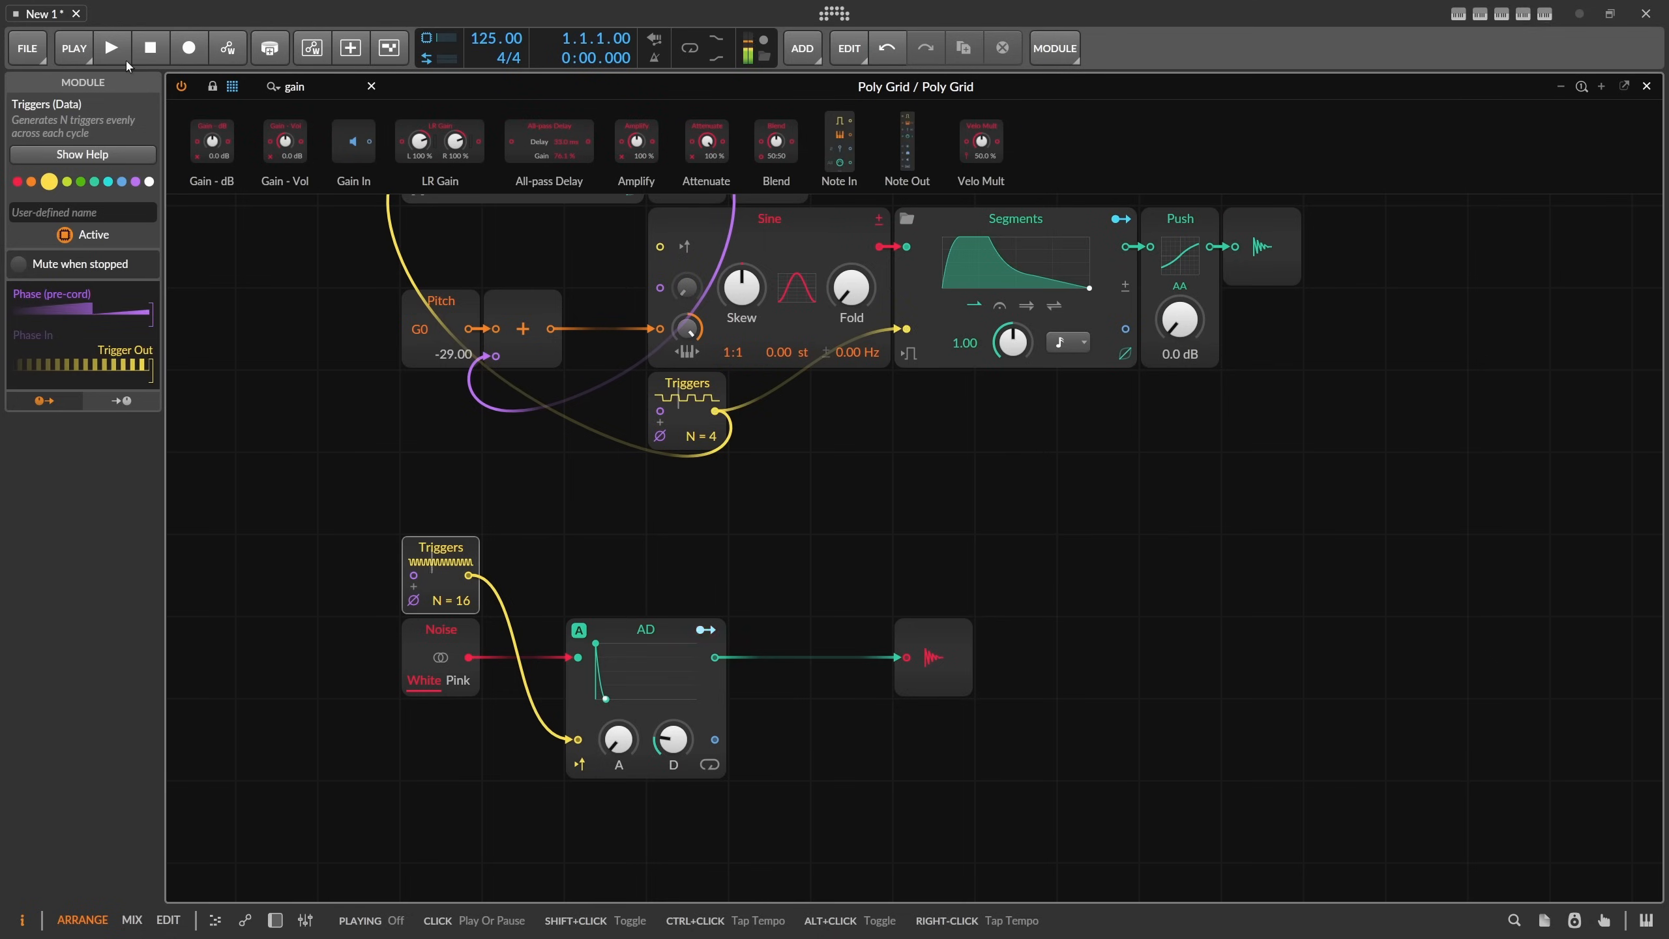
{"action": "left_click_drag", "start_coordinate": [212, 143], "coordinate": [881, 750]}
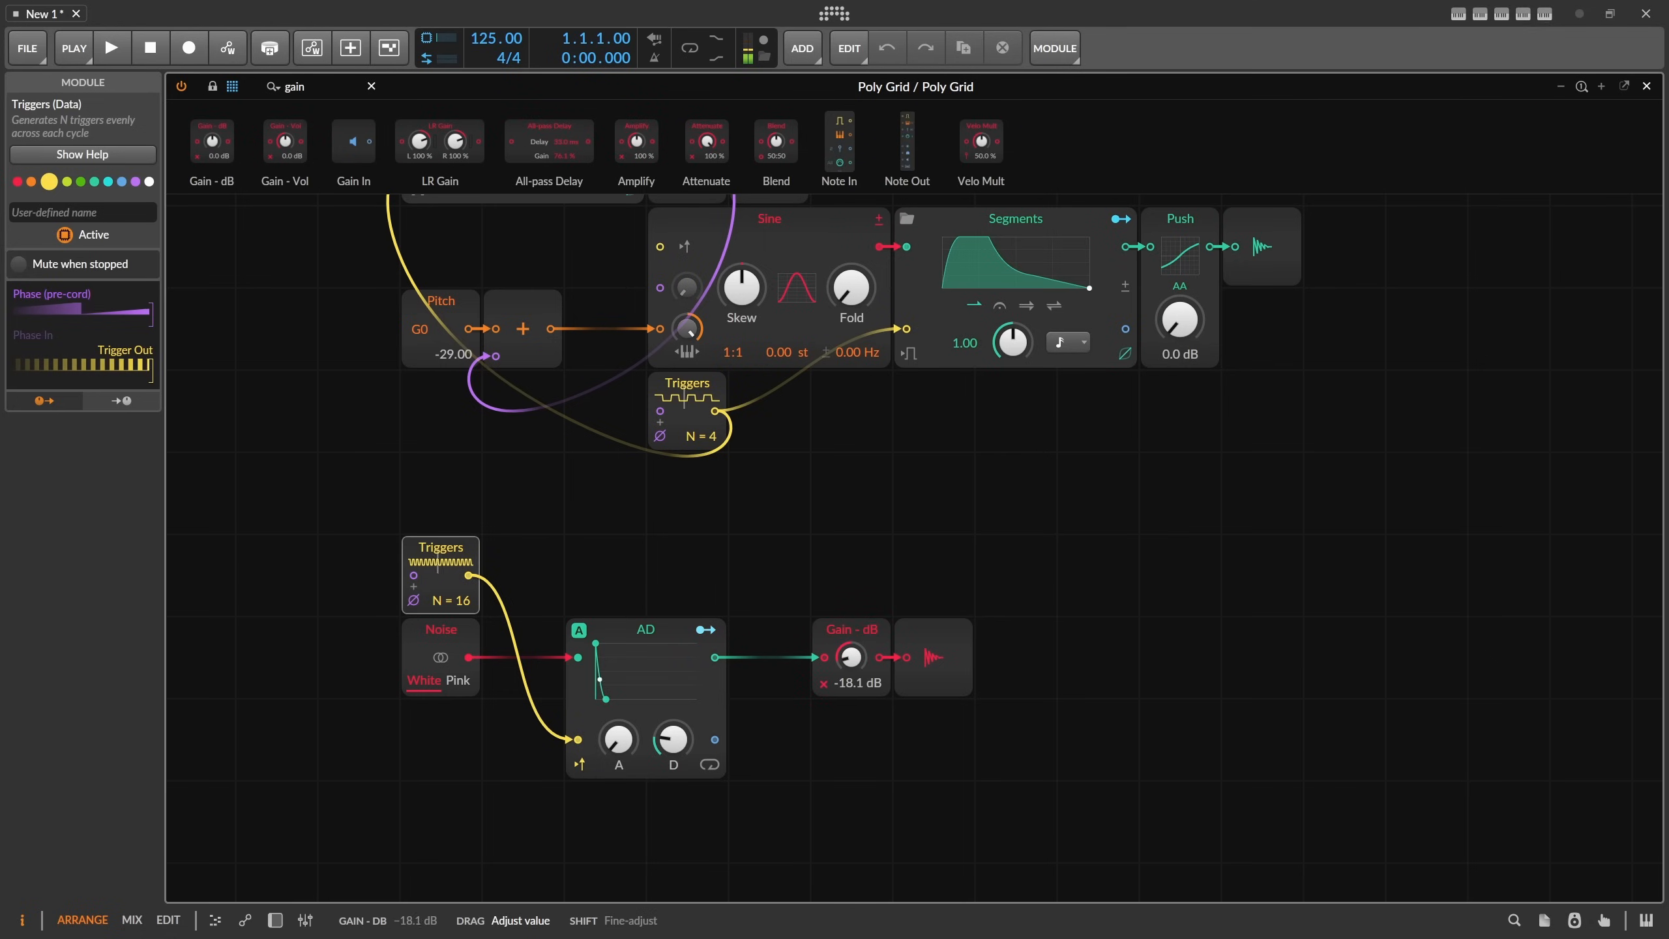
Shift the Noise and its Triggers one grid column away from the AD envelope, and readjust the AD decay.
{"action": "left_click_drag", "start_coordinate": [707, 570], "coordinate": [759, 533]}
{"action": "left_click_drag", "start_coordinate": [512, 598], "coordinate": [434, 596]}
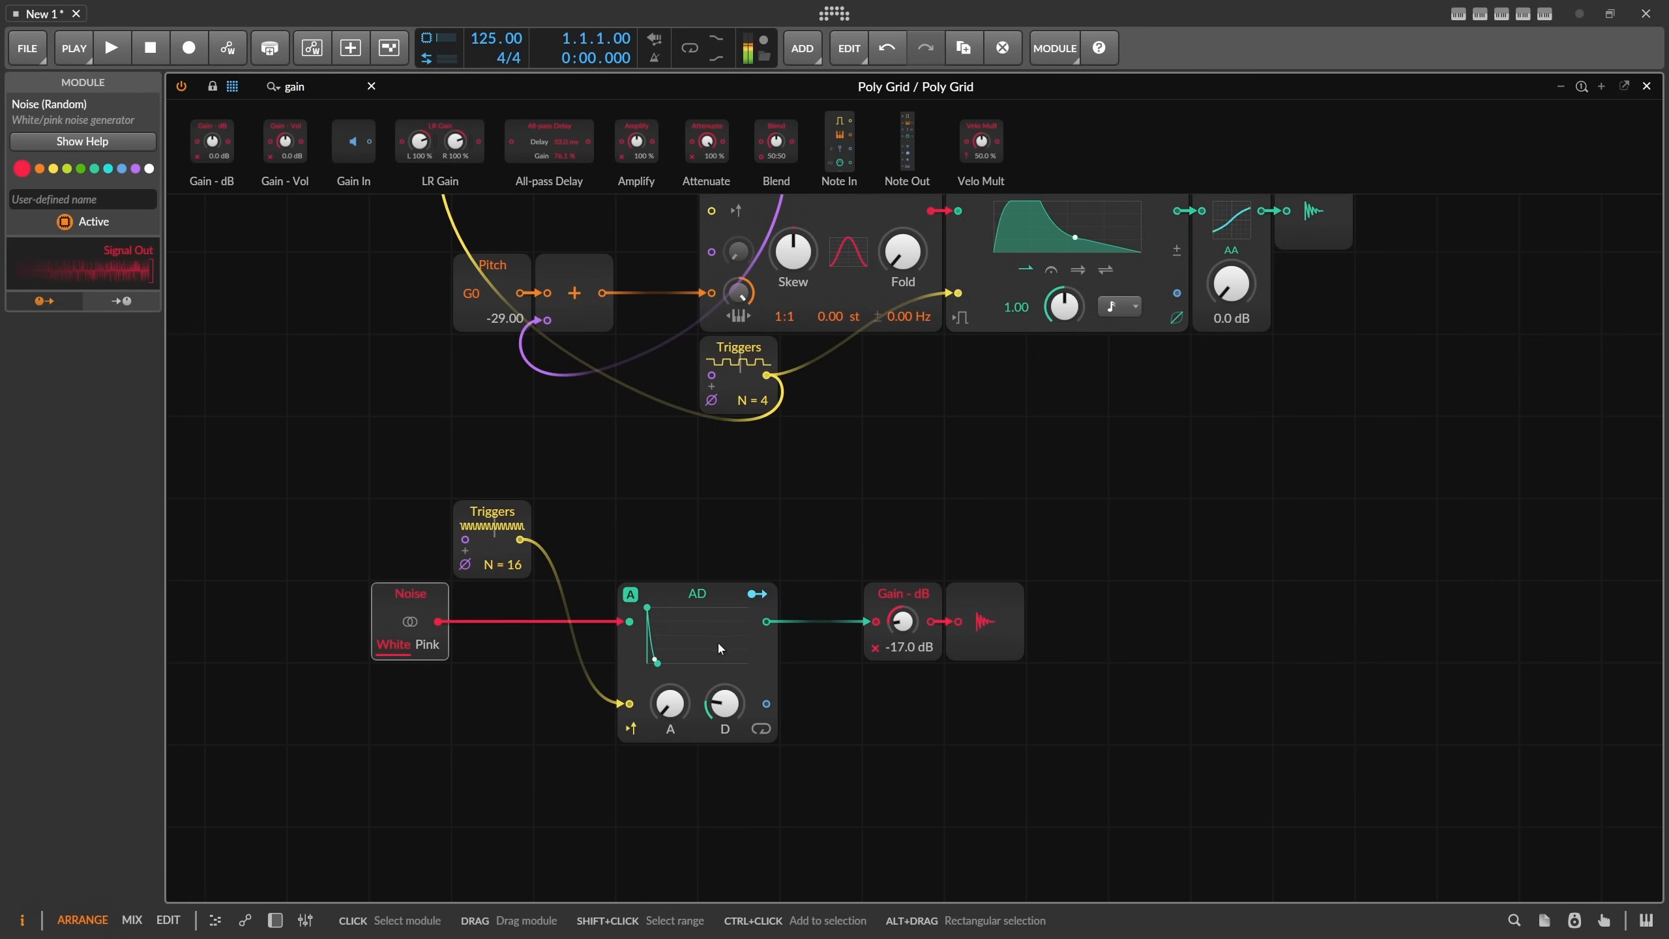
{"action": "left_click_drag", "start_coordinate": [715, 697], "coordinate": [716, 685]}
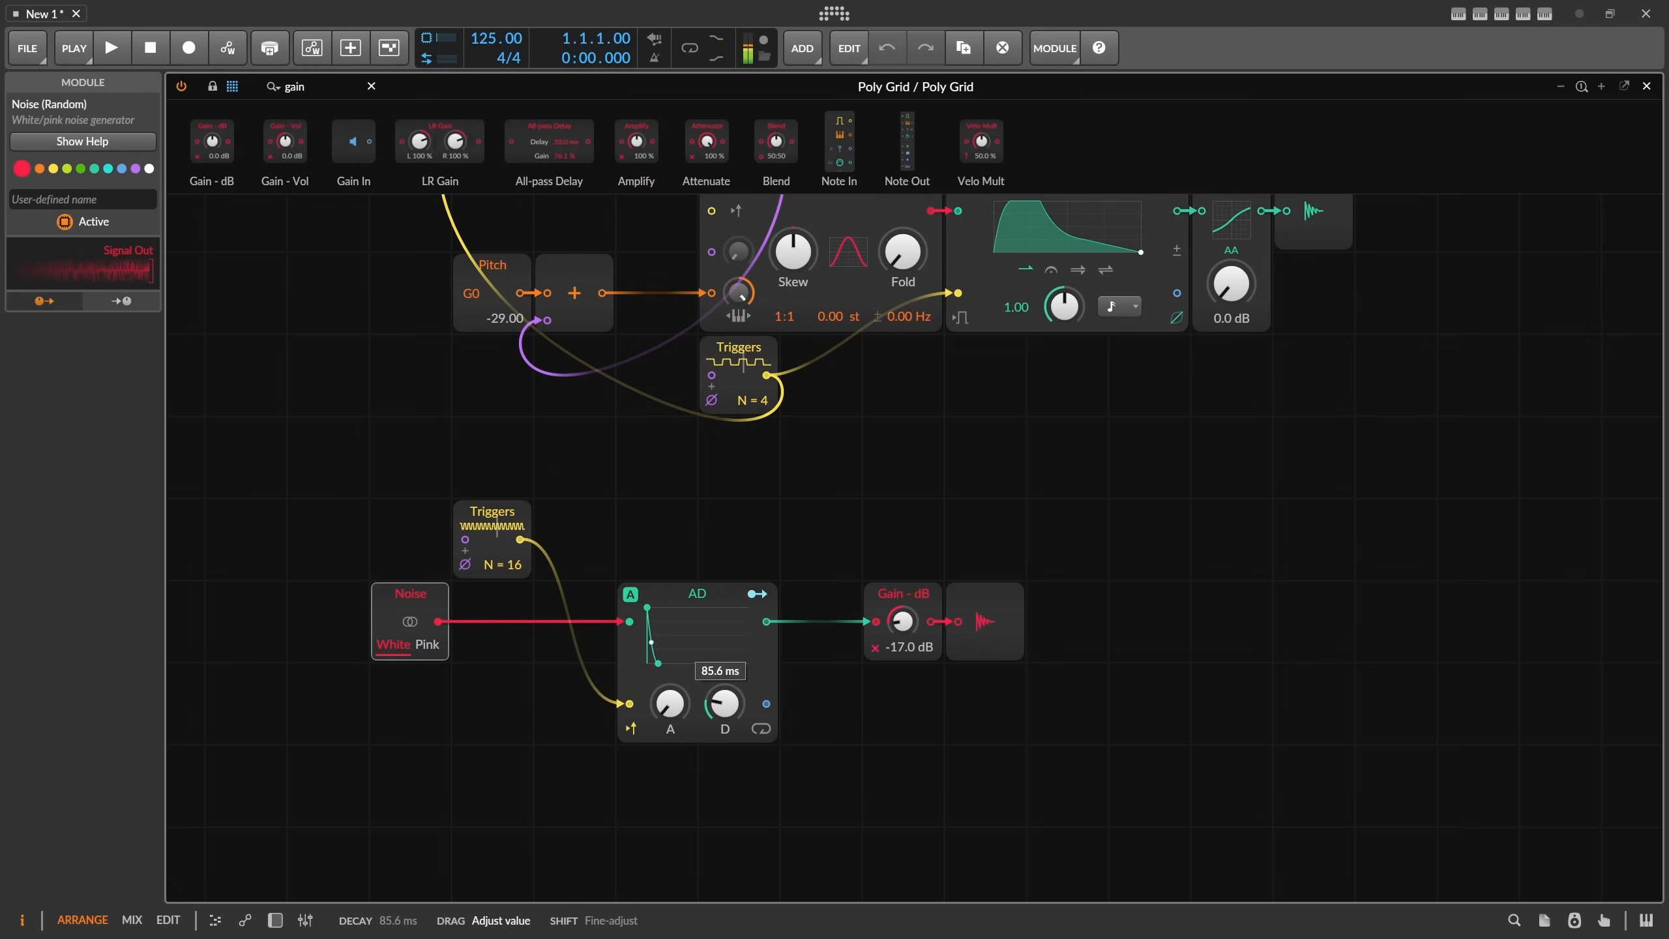
{"action": "left_click_drag", "start_coordinate": [492, 512], "coordinate": [410, 512]}
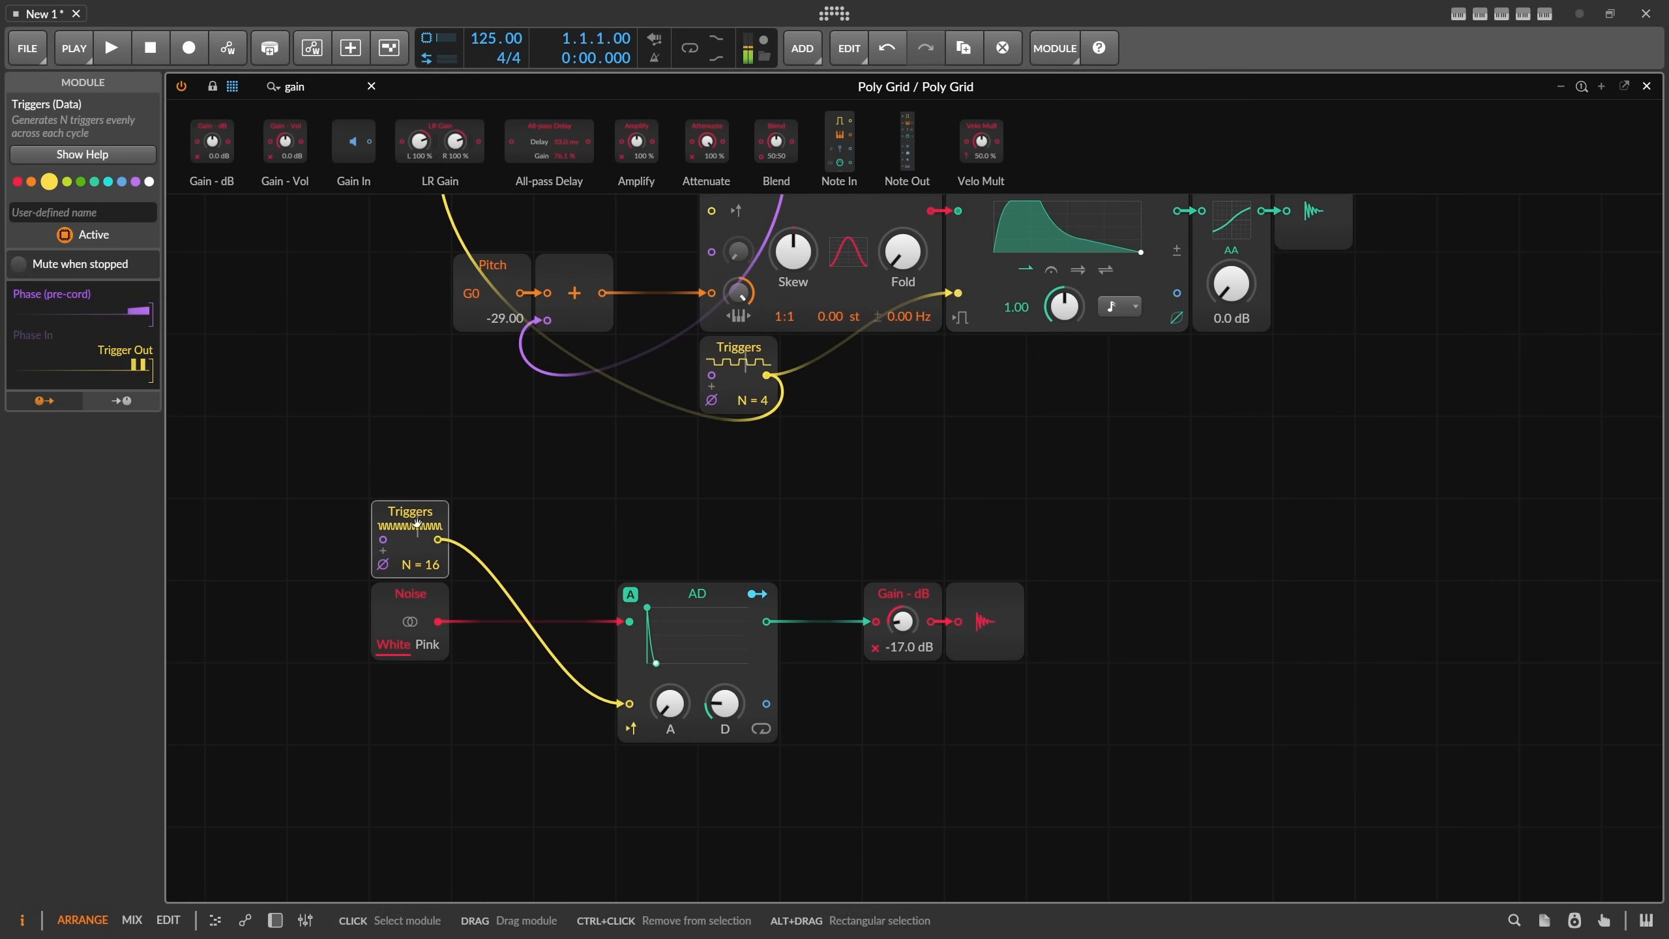
Add a Transport module beside the noise row's Triggers.
{"action": "key", "text": "BackSpace"}
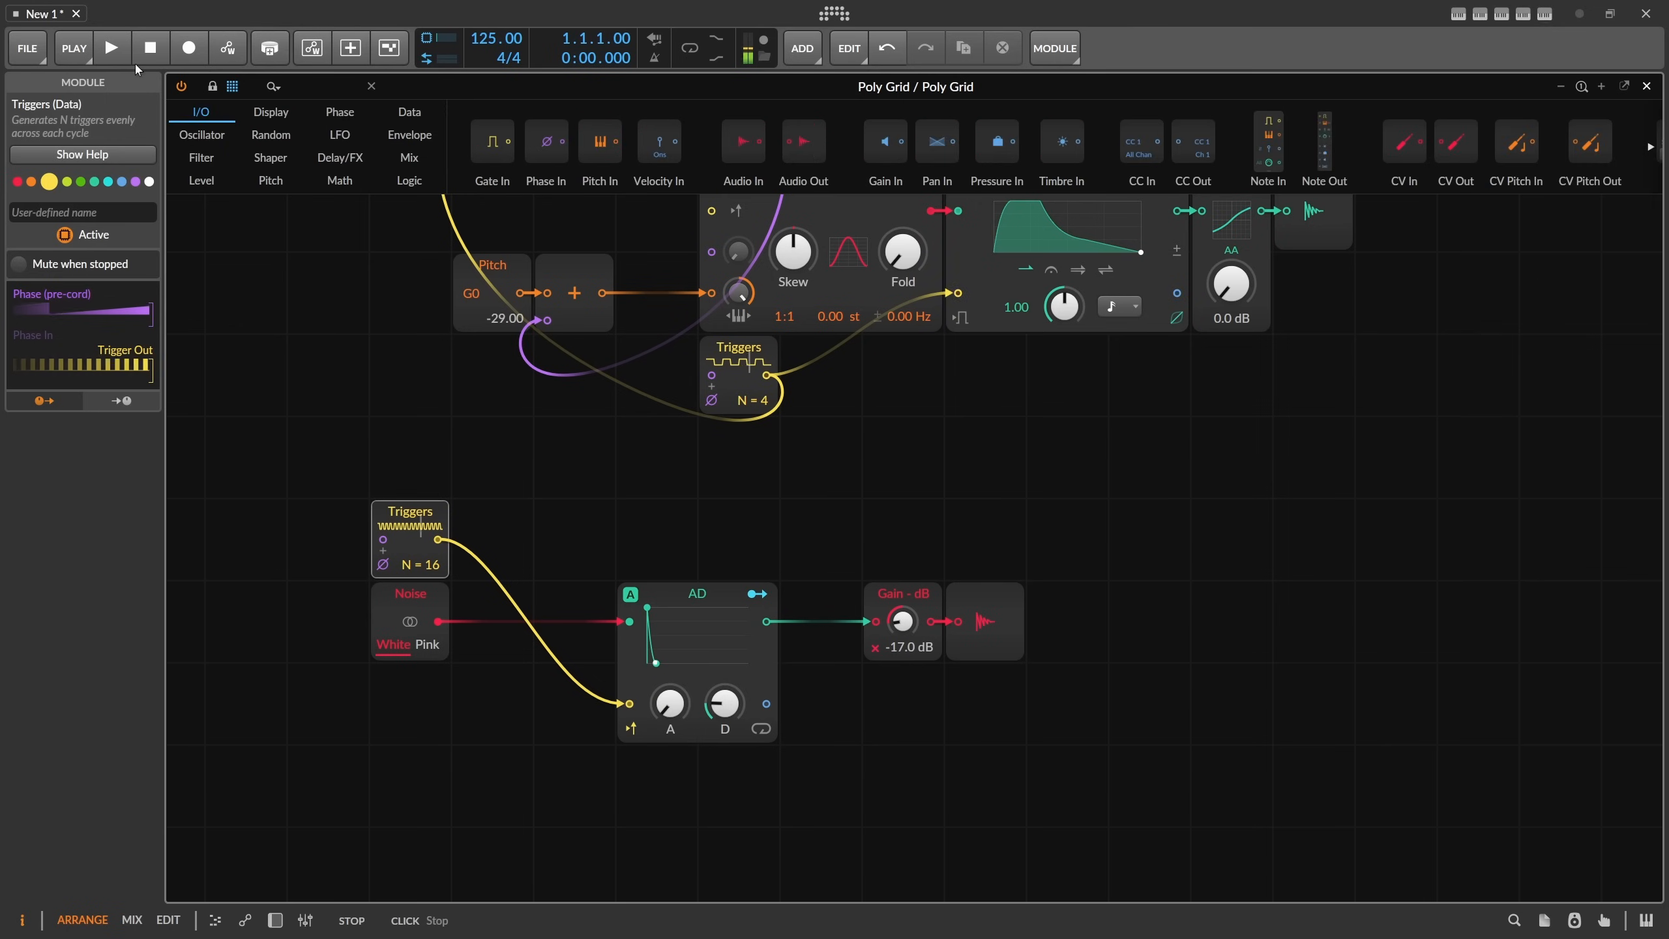
{"action": "type", "text": "tra"}
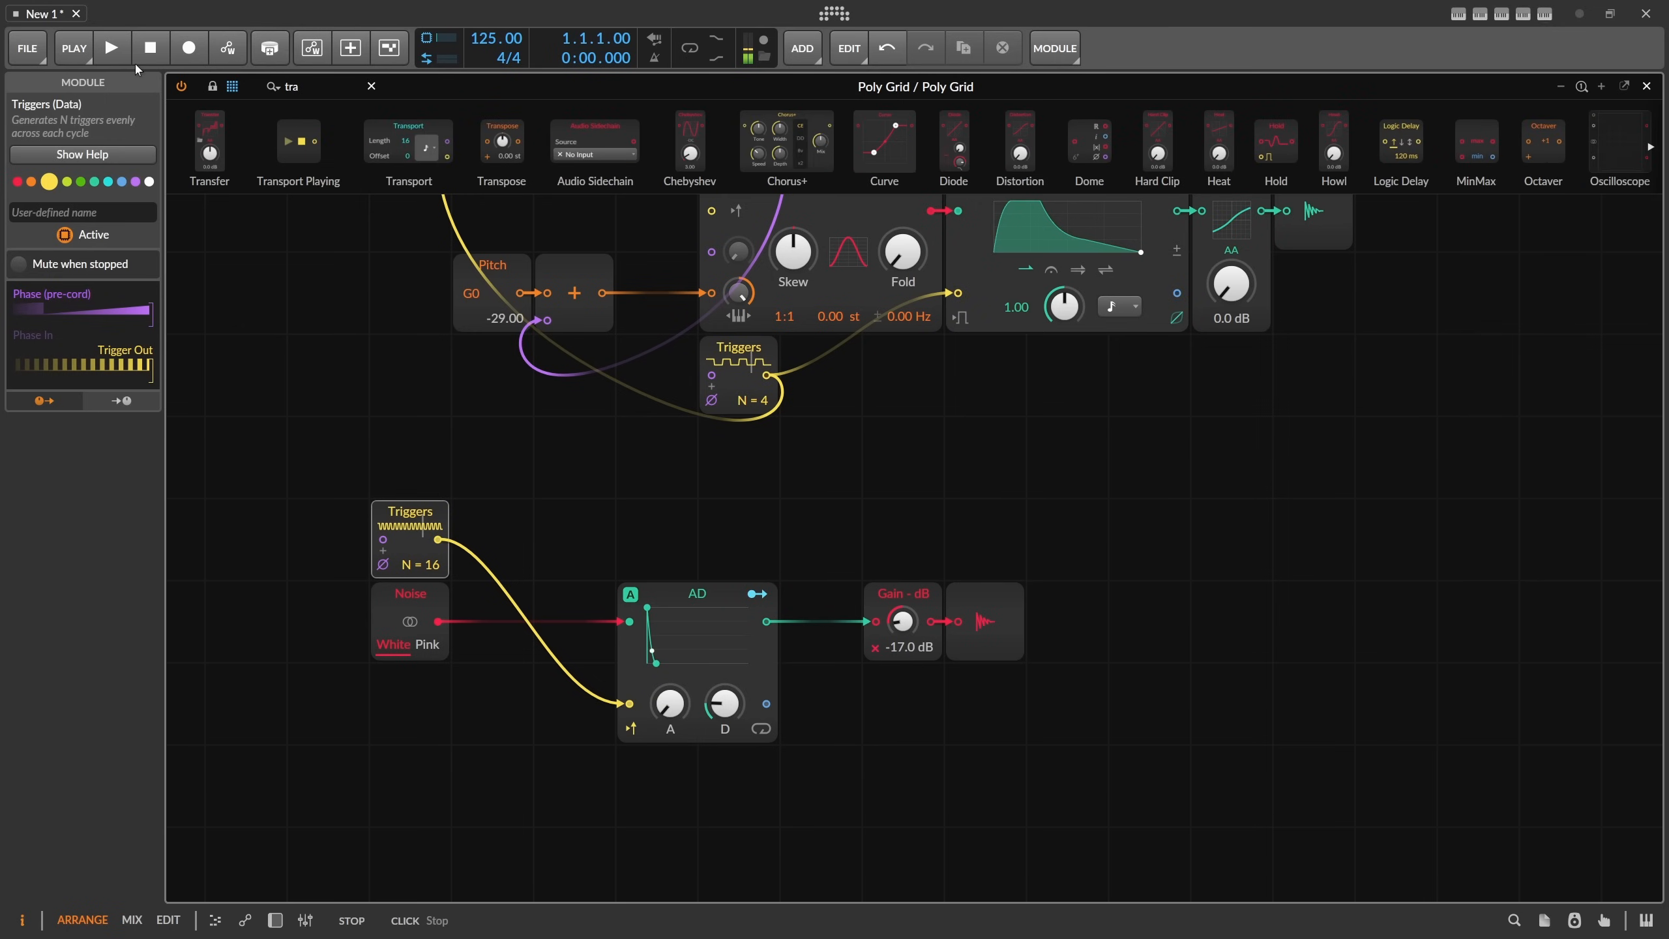
{"action": "left_click_drag", "start_coordinate": [408, 142], "coordinate": [546, 523]}
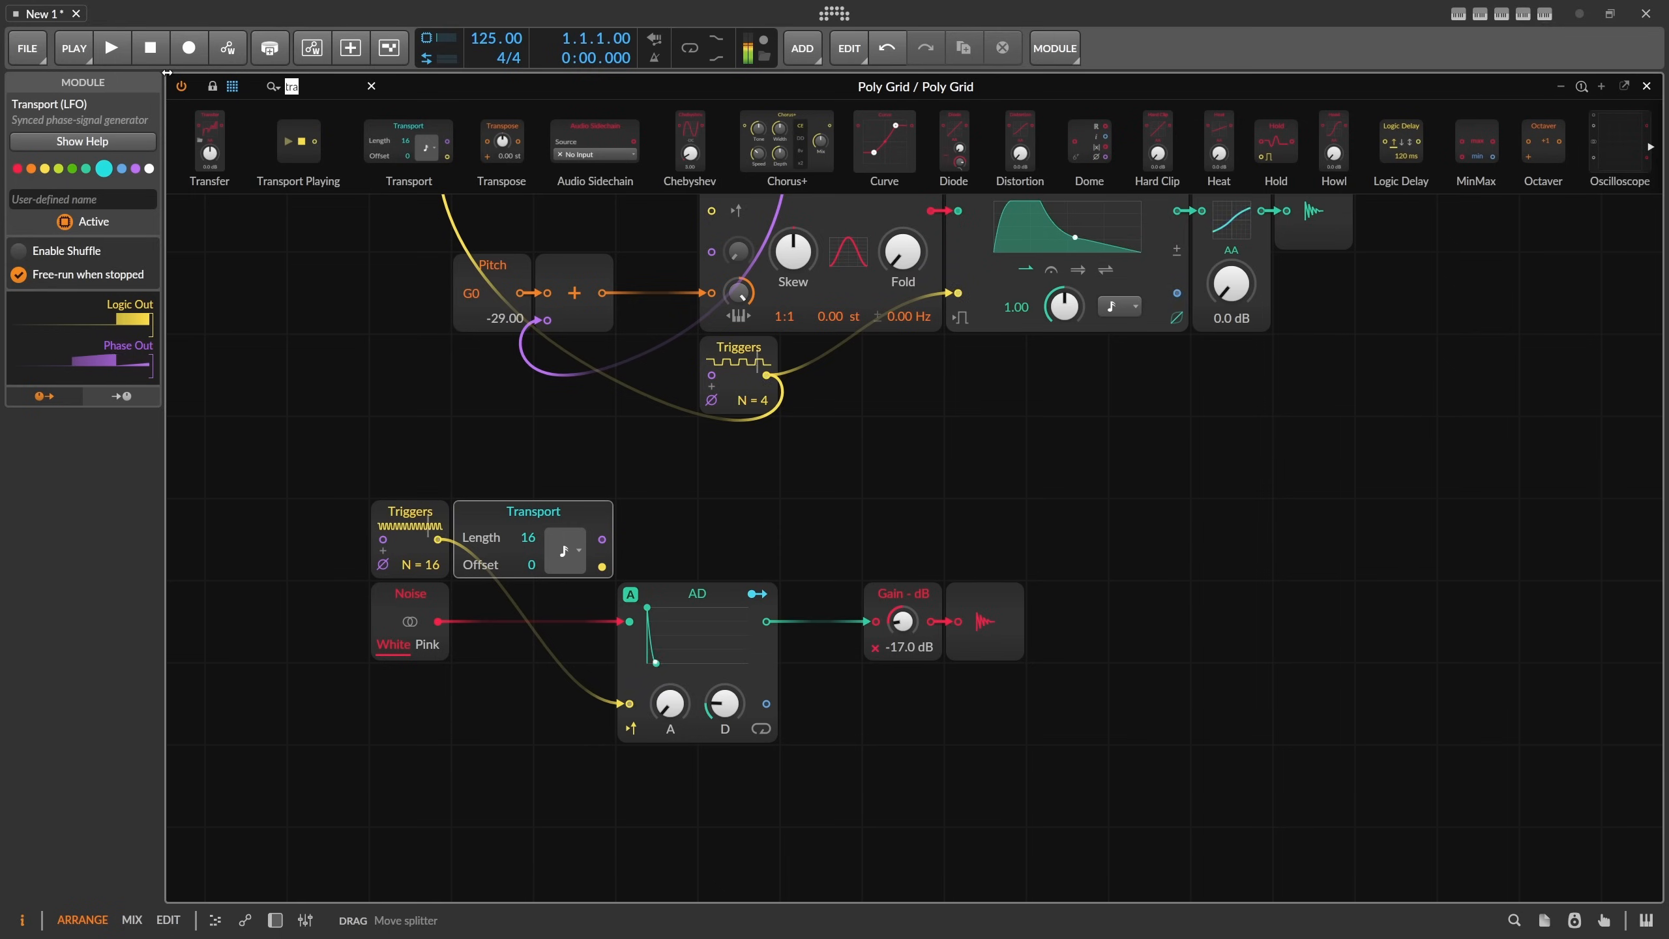
Place an Oscilloscope after the Transport to display its phase signal, and set its mode to Slow.
{"action": "type", "text": "osc"}
{"action": "left_click_drag", "start_coordinate": [219, 141], "coordinate": [626, 548]}
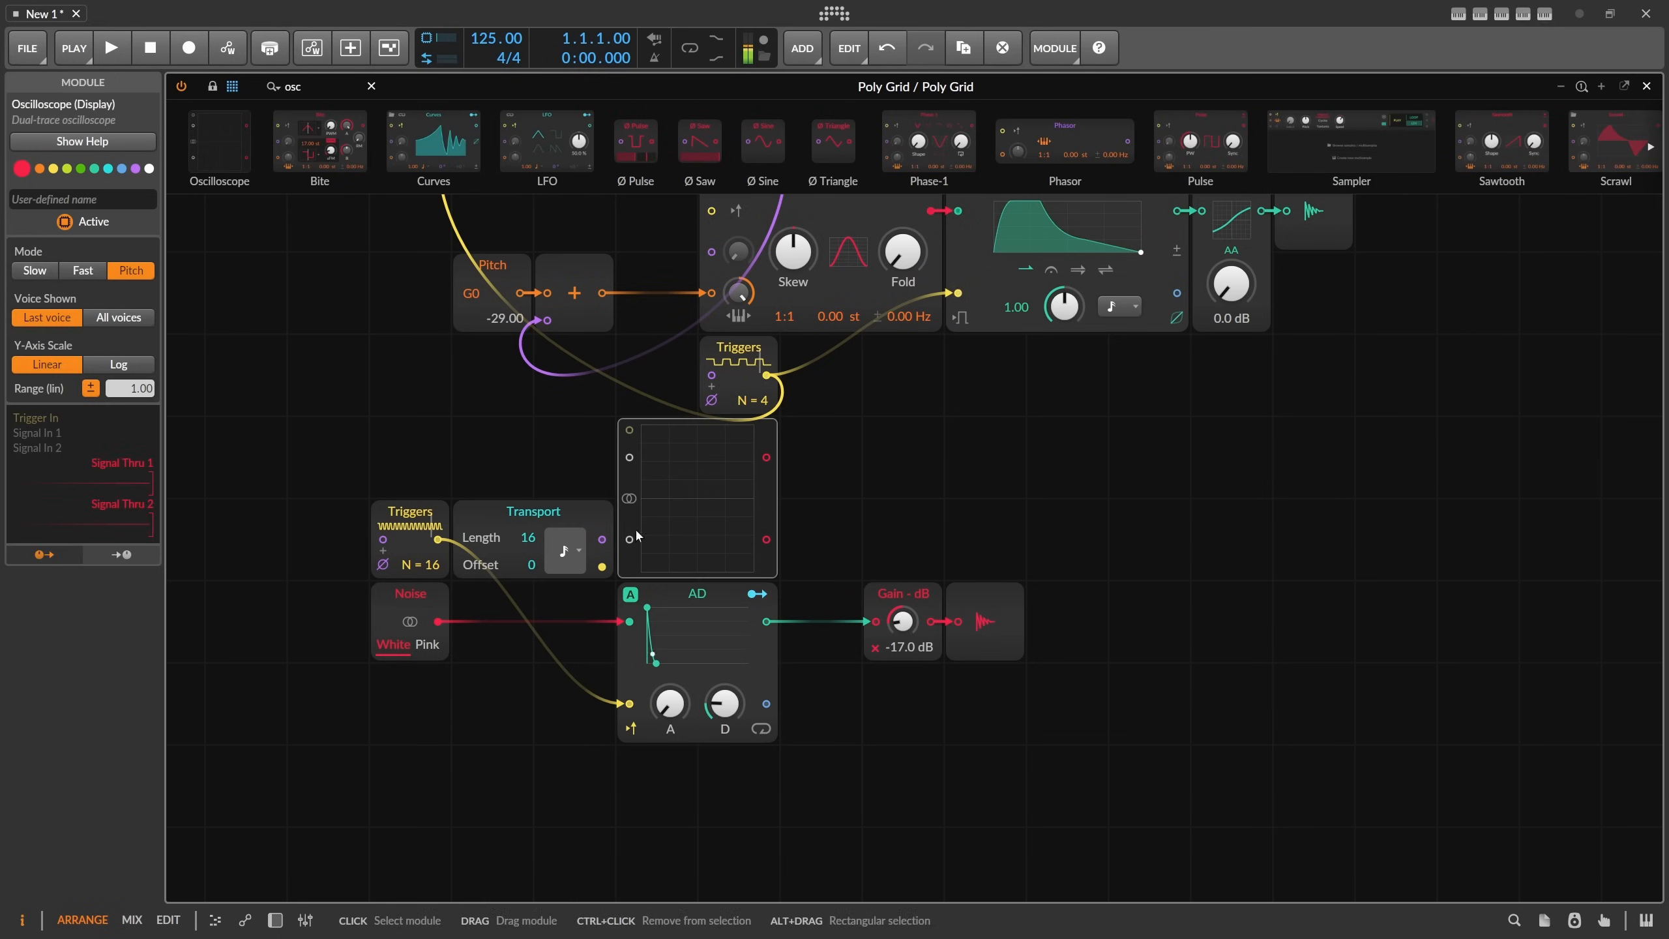
{"action": "left_click", "coordinate": [35, 270]}
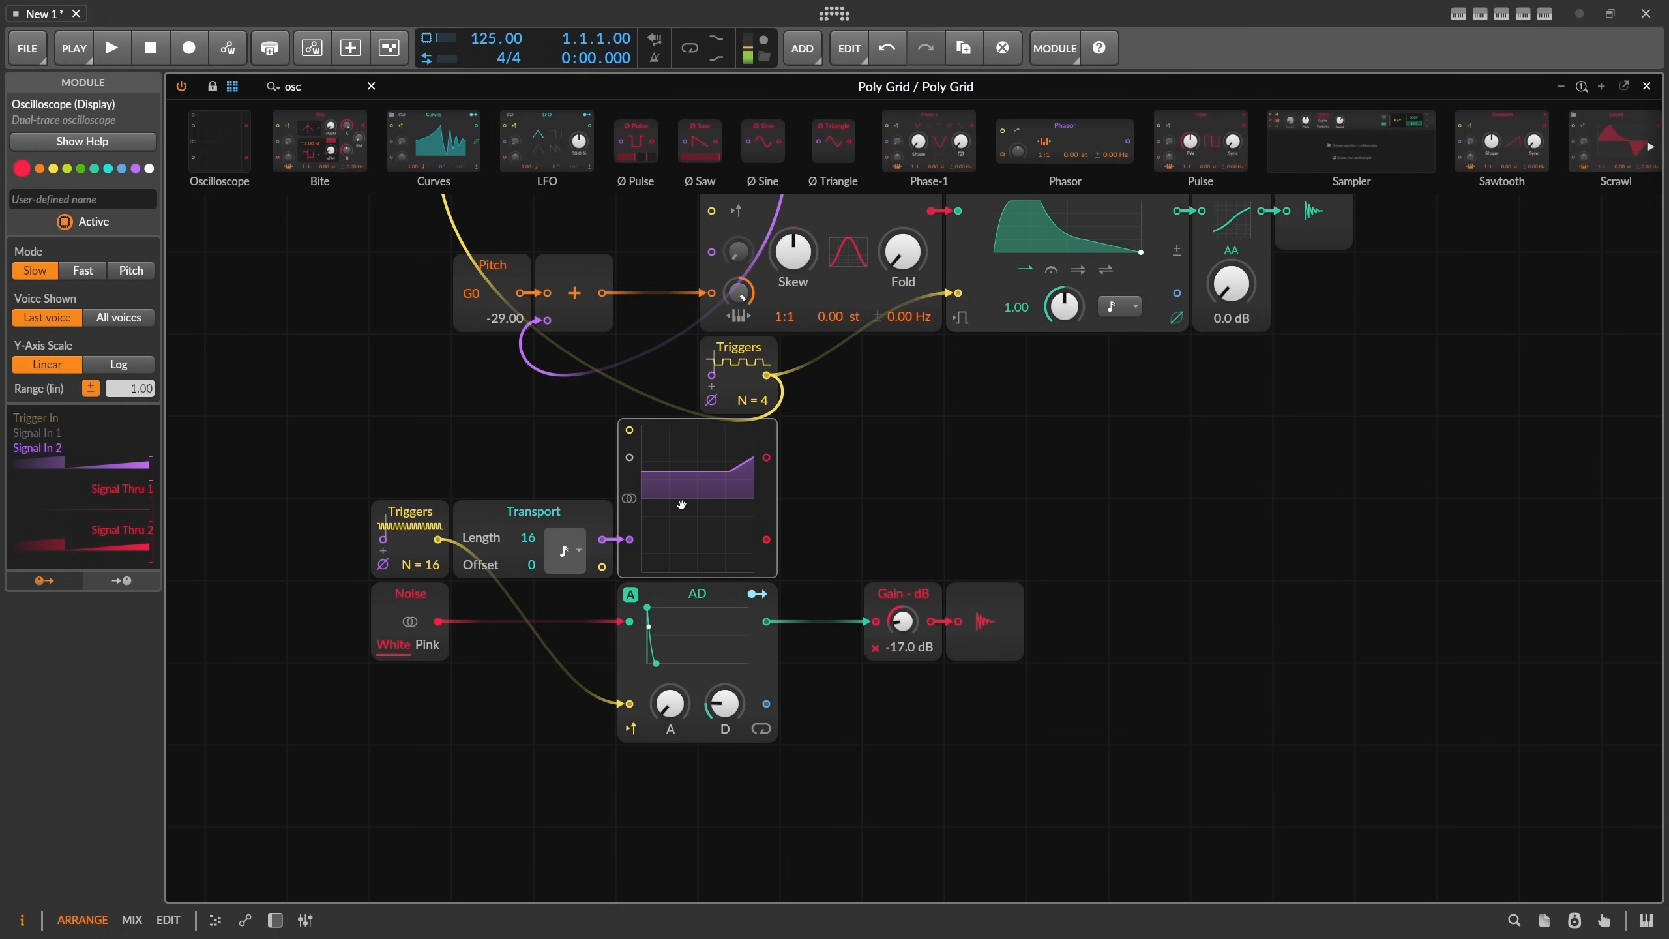
Set the Transport's length to 4, keeping its eighth-note unit.
{"action": "left_click", "coordinate": [569, 539]}
{"action": "left_click", "coordinate": [584, 630]}
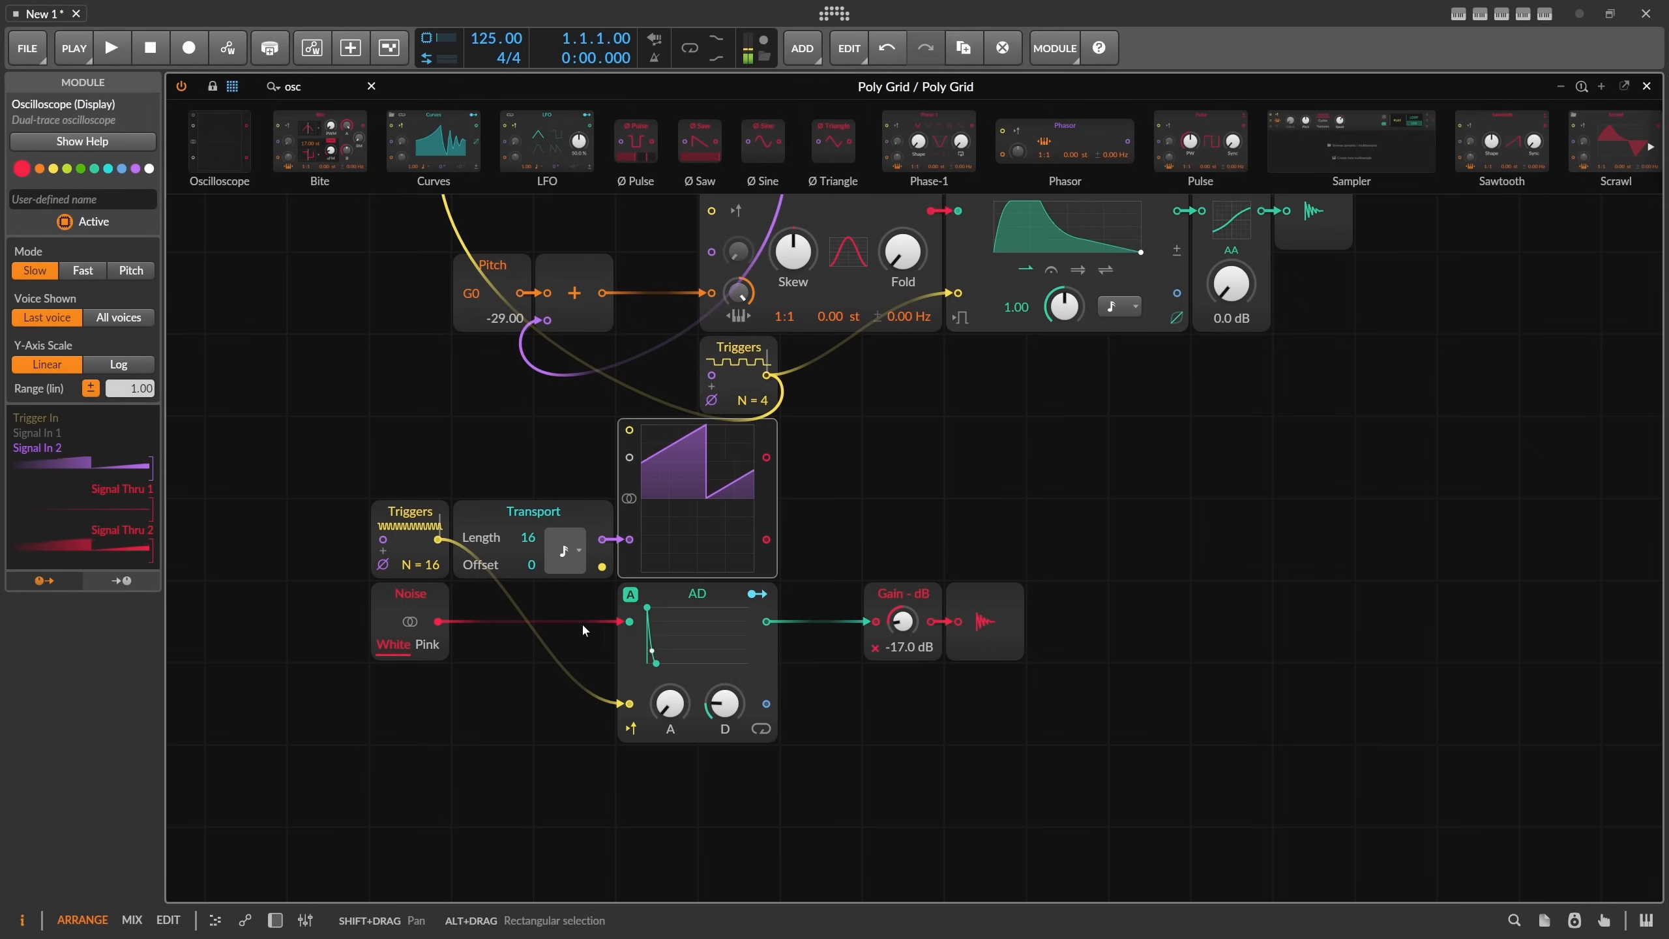
{"action": "left_click_drag", "start_coordinate": [528, 537], "coordinate": [528, 555]}
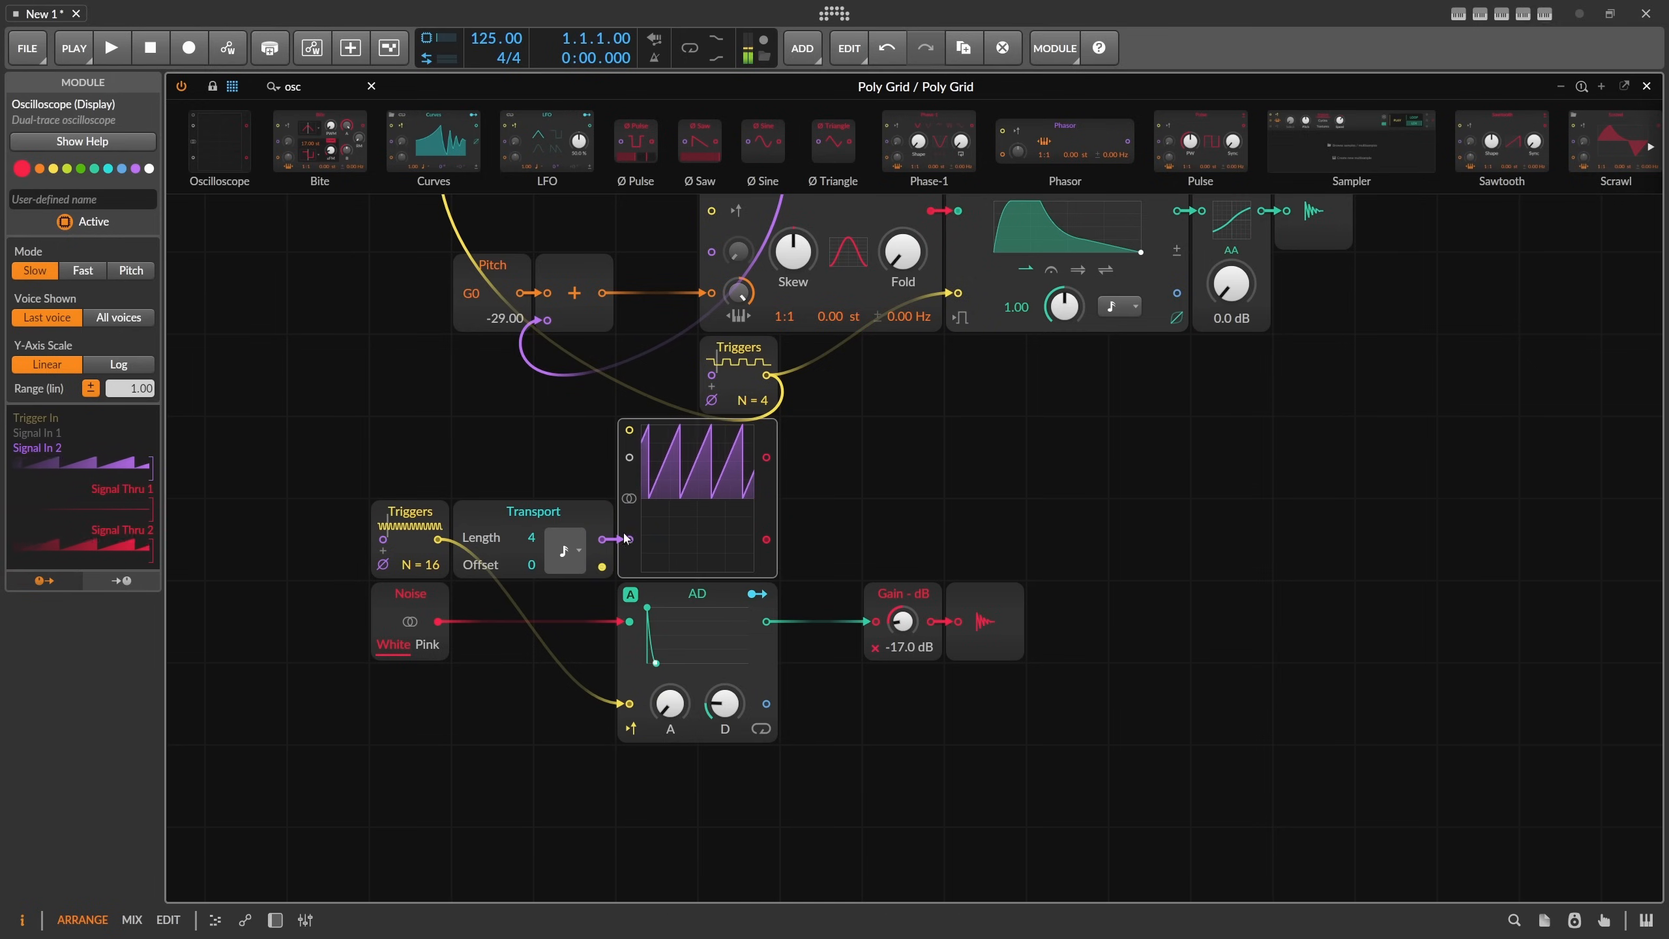
Add a Modulator Out beyond the Oscilloscope, fed by the Transport's phase signal.
{"action": "left_click_drag", "start_coordinate": [315, 87], "coordinate": [115, 79]}
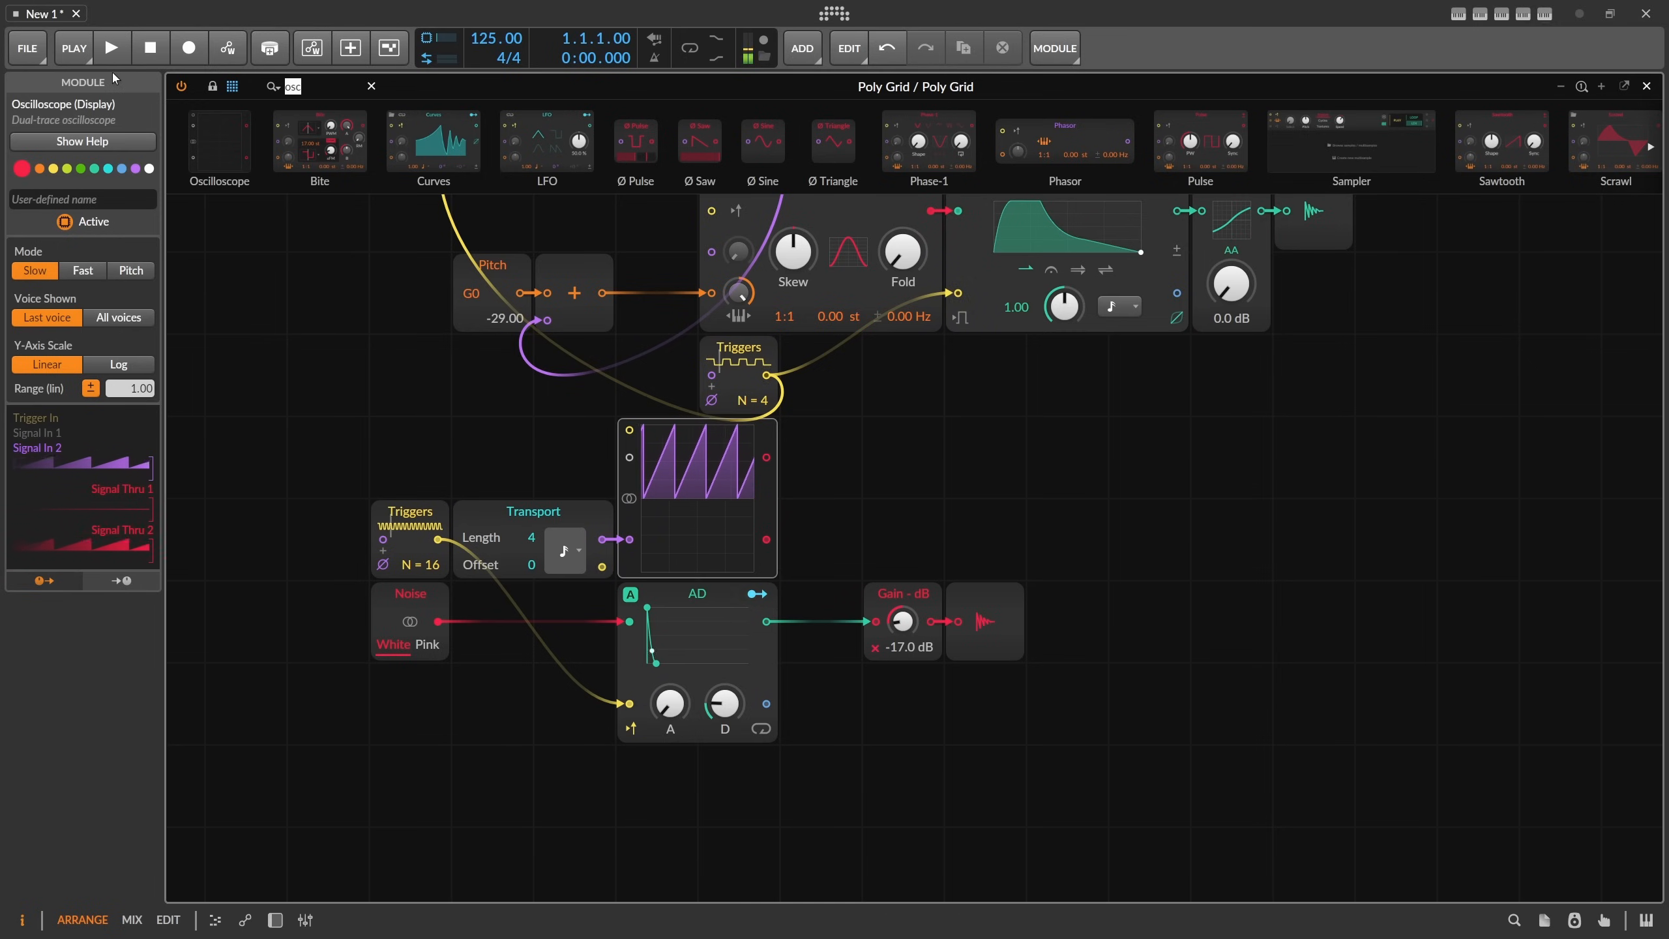
{"action": "type", "text": "mod"}
{"action": "left_click_drag", "start_coordinate": [340, 153], "coordinate": [638, 539]}
{"action": "left_click_drag", "start_coordinate": [783, 547], "coordinate": [794, 539]}
Map the Modulator Out to the AD decay with an amount of 0.293.
{"action": "left_click", "coordinate": [821, 539]}
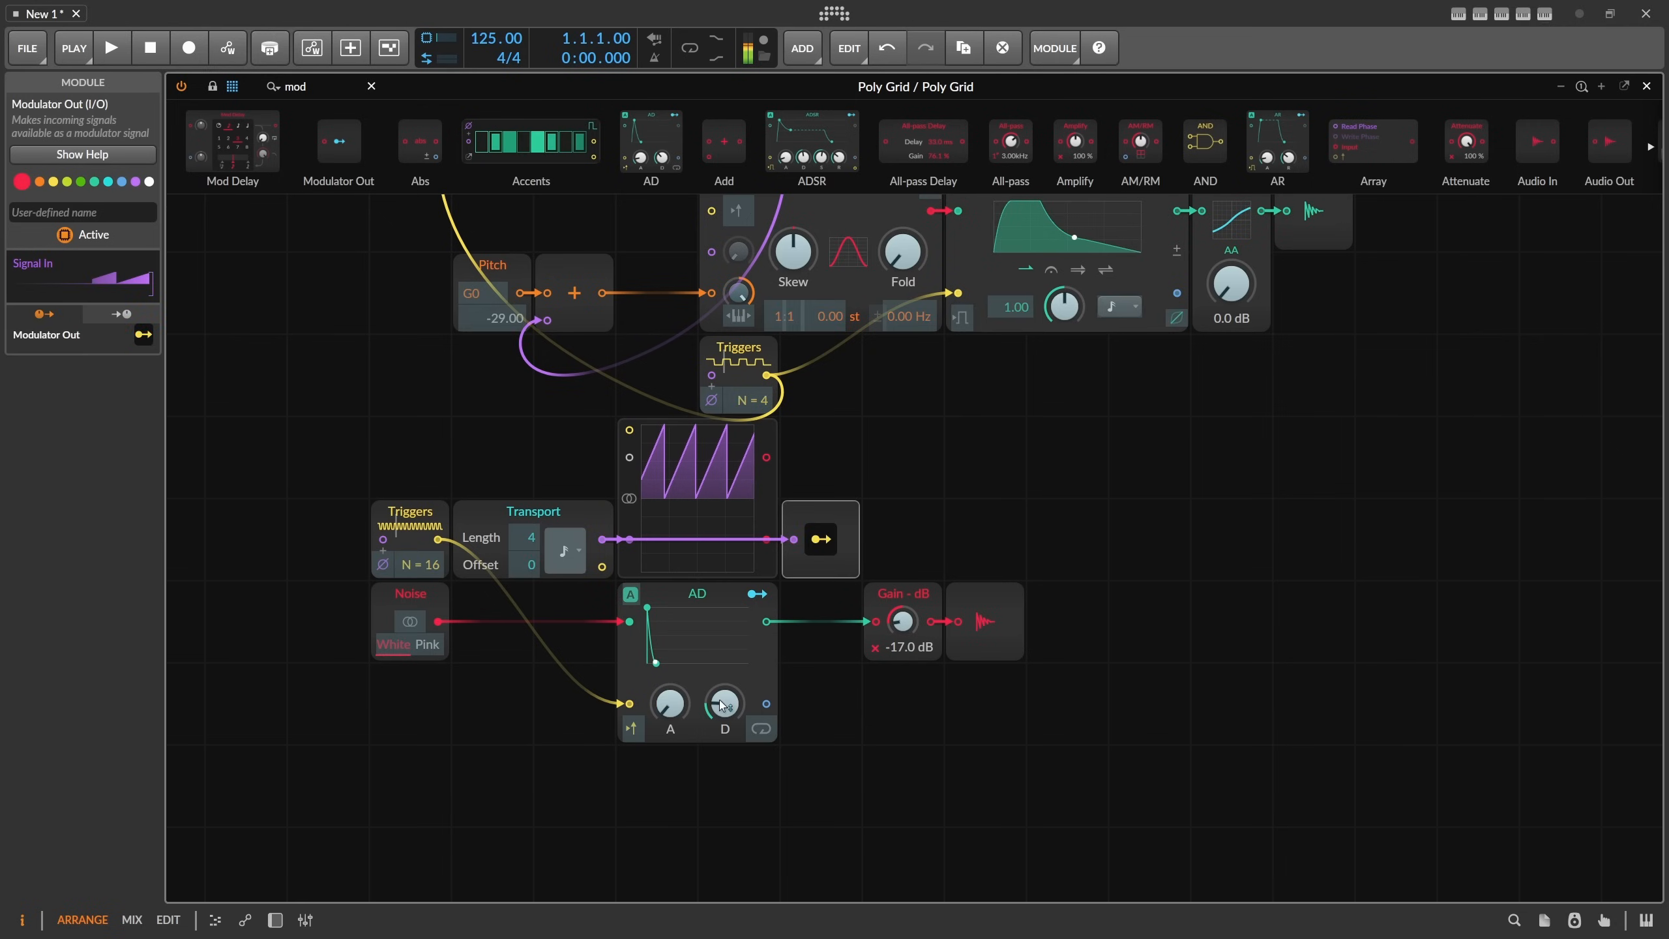
{"action": "left_click_drag", "start_coordinate": [725, 703], "coordinate": [725, 699]}
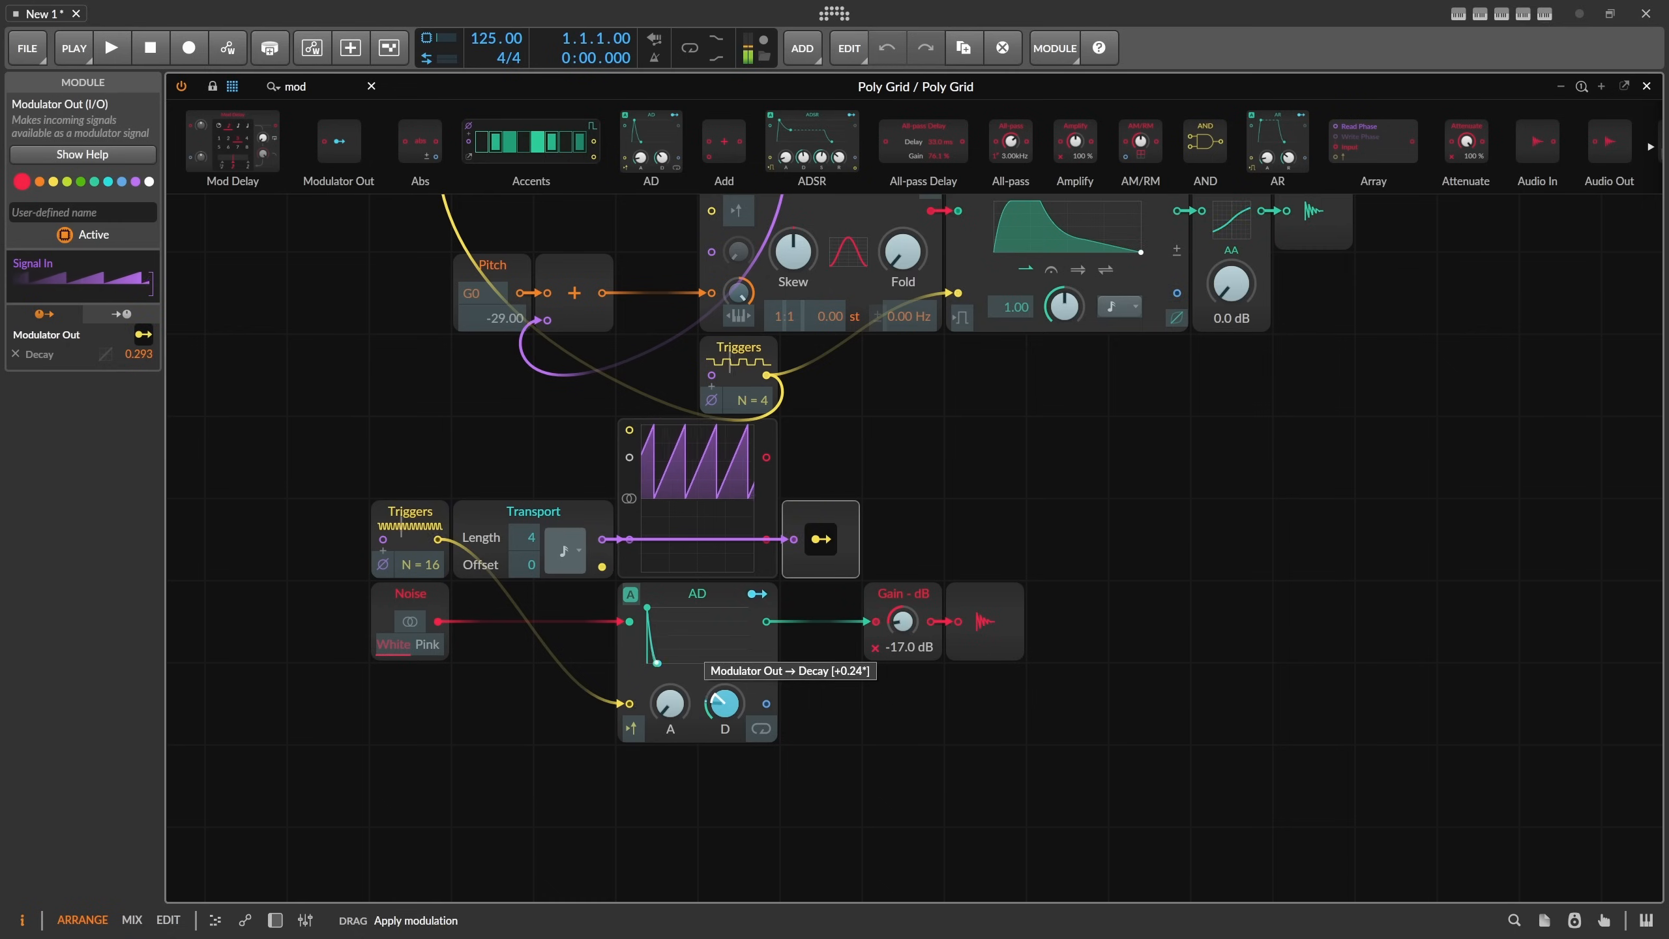
{"action": "left_click", "coordinate": [821, 539]}
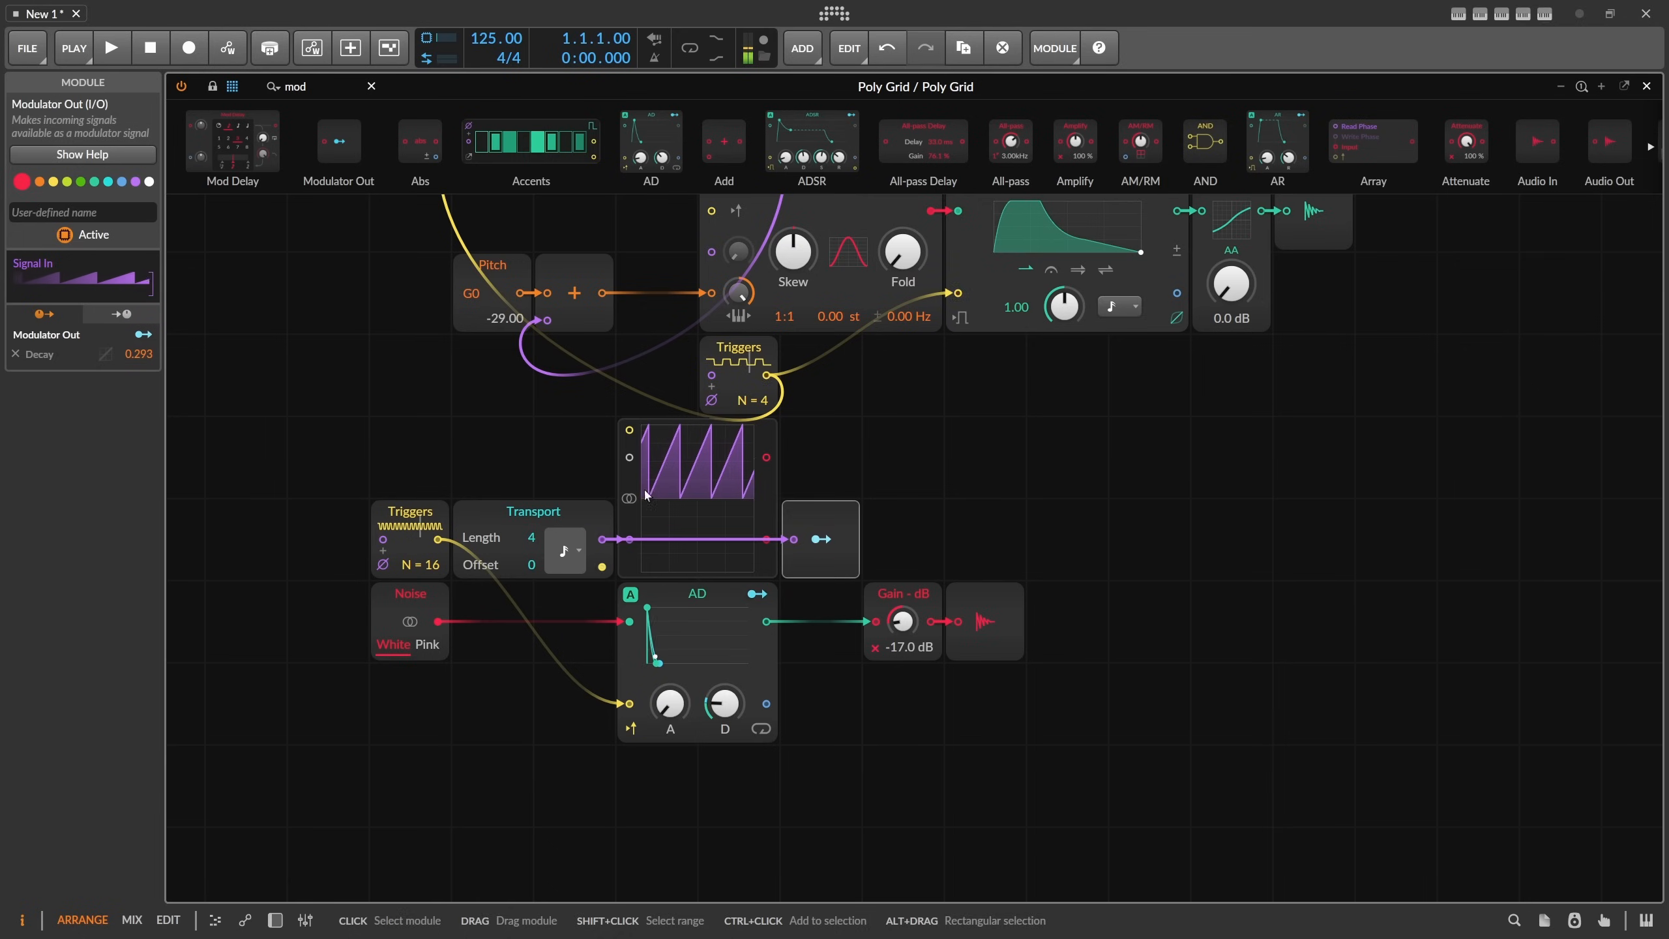
Set the Transport's offset to +2.
{"action": "left_click_drag", "start_coordinate": [536, 560], "coordinate": [533, 563]}
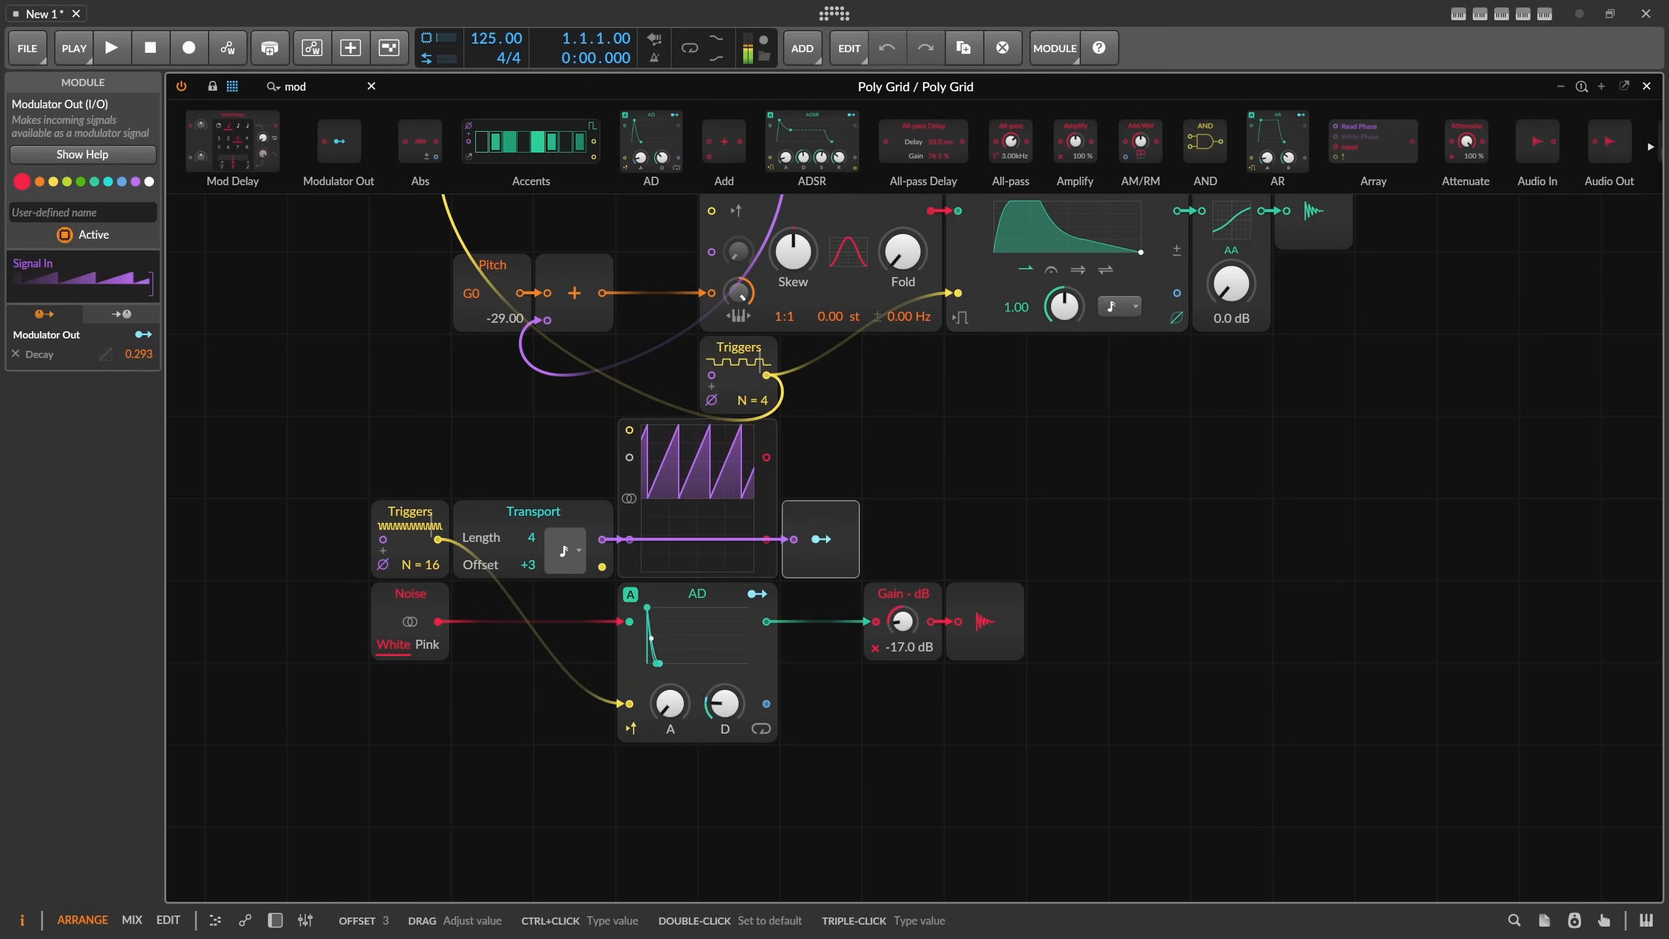
{"action": "left_click_drag", "start_coordinate": [529, 564], "coordinate": [530, 570]}
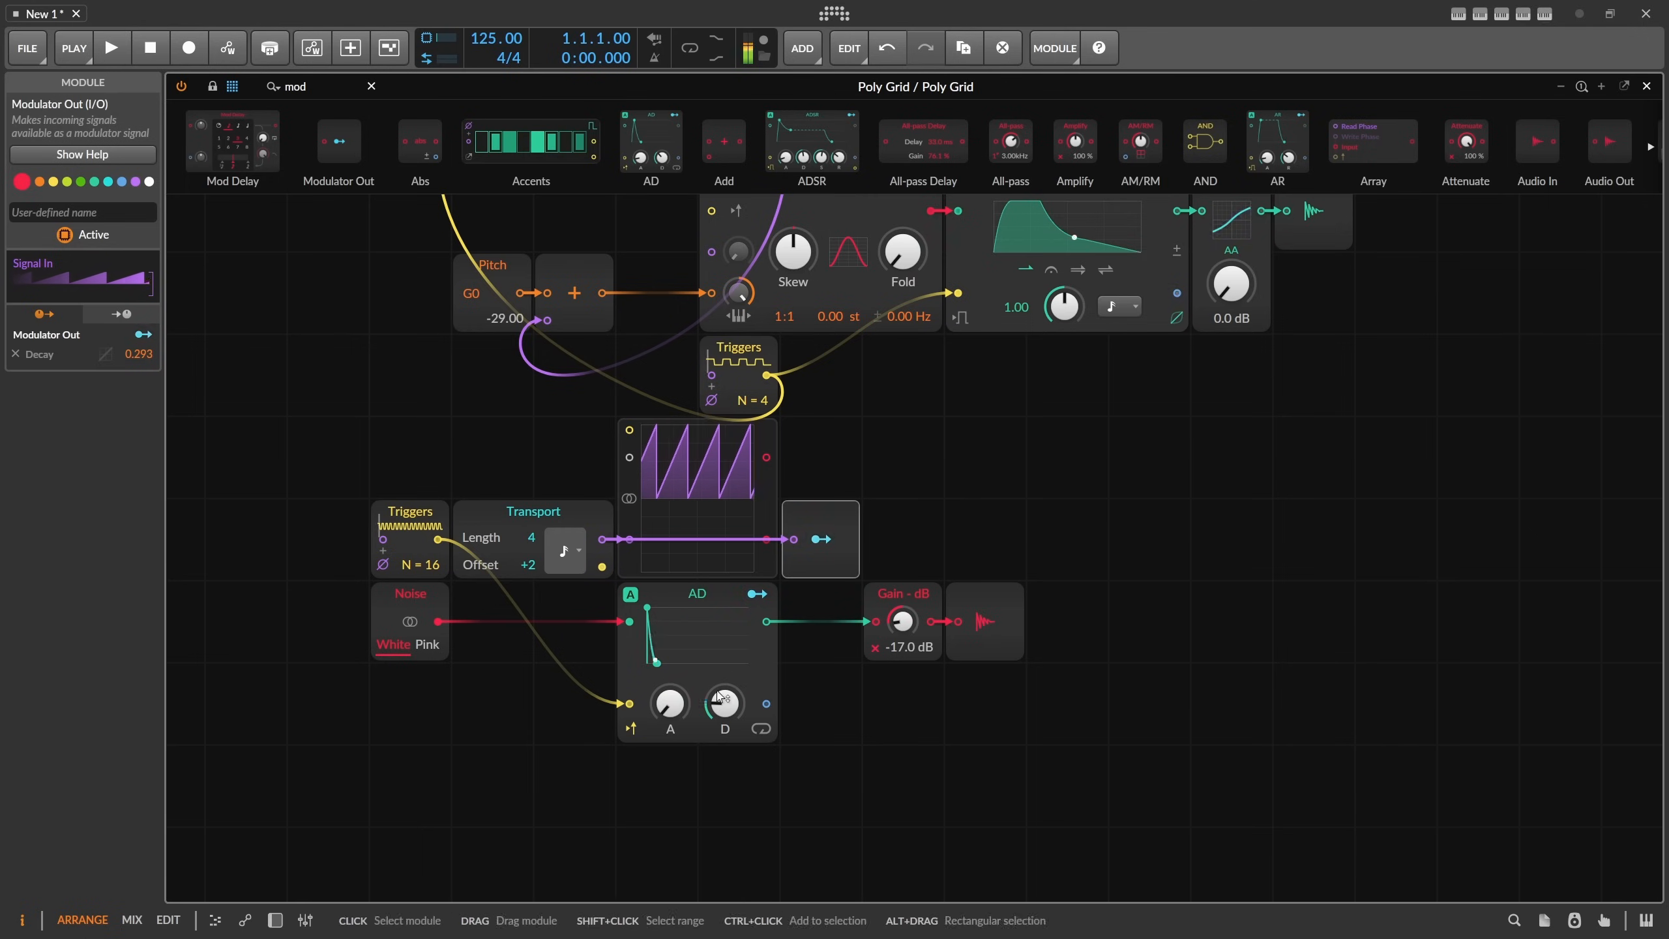
Set the AD base decay to about 31 ms and raise its modulation amount from the Modulator Out to 0.380.
{"action": "left_click_drag", "start_coordinate": [722, 700], "coordinate": [731, 690]}
{"action": "left_click", "coordinate": [821, 539]}
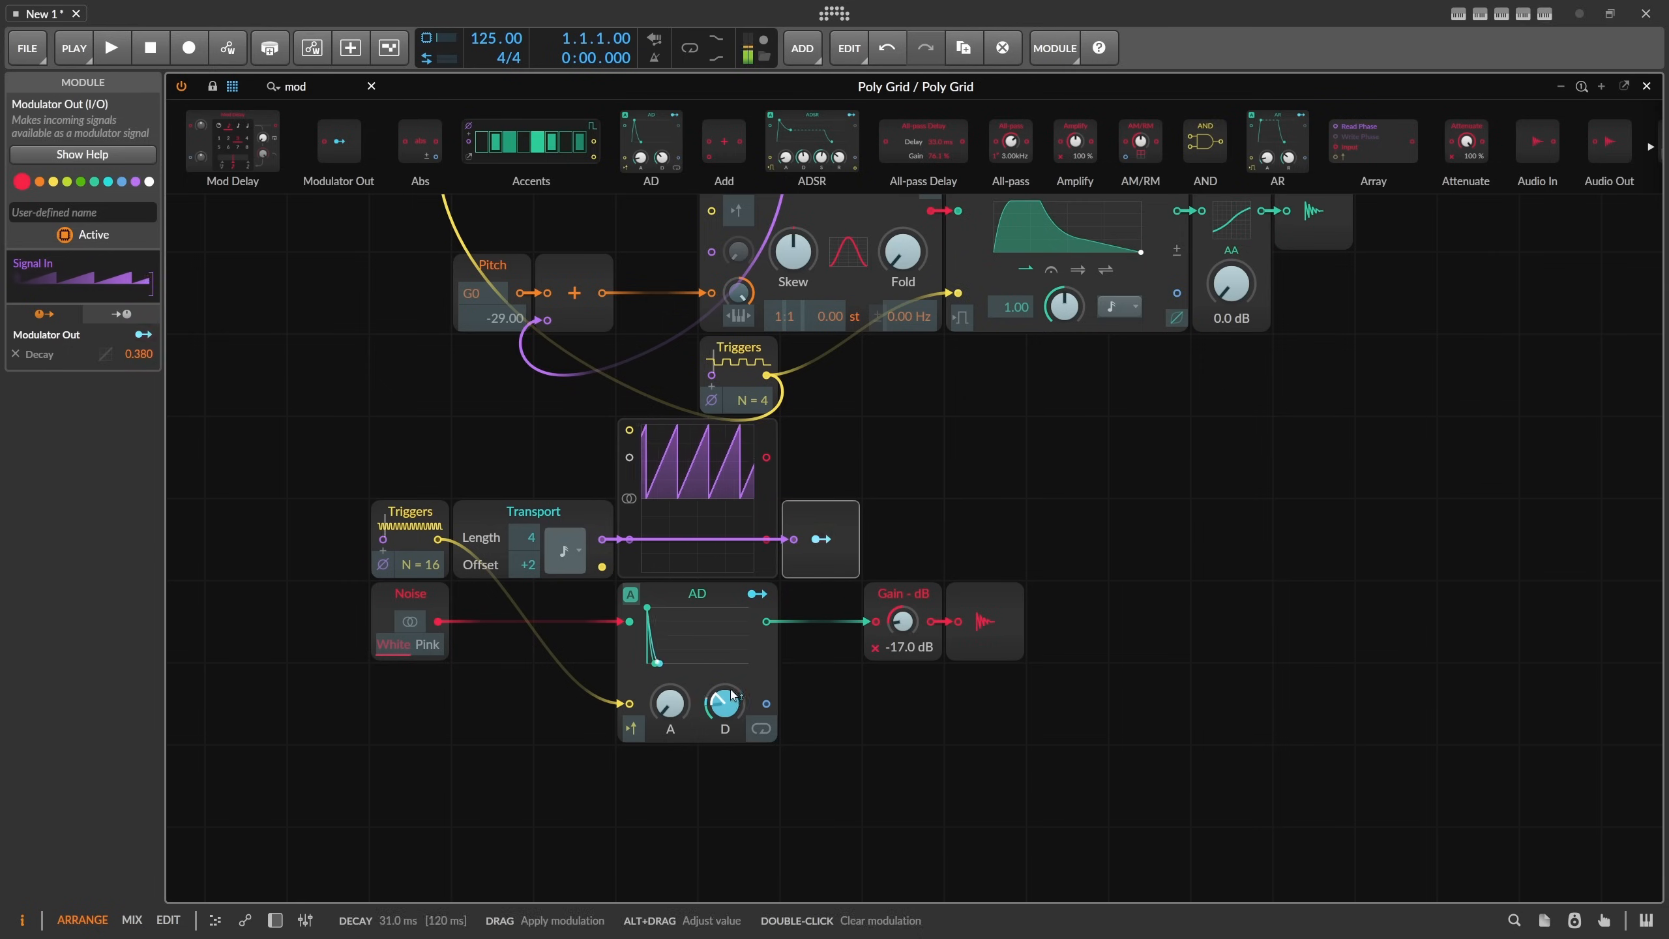
{"action": "left_click", "coordinate": [815, 564]}
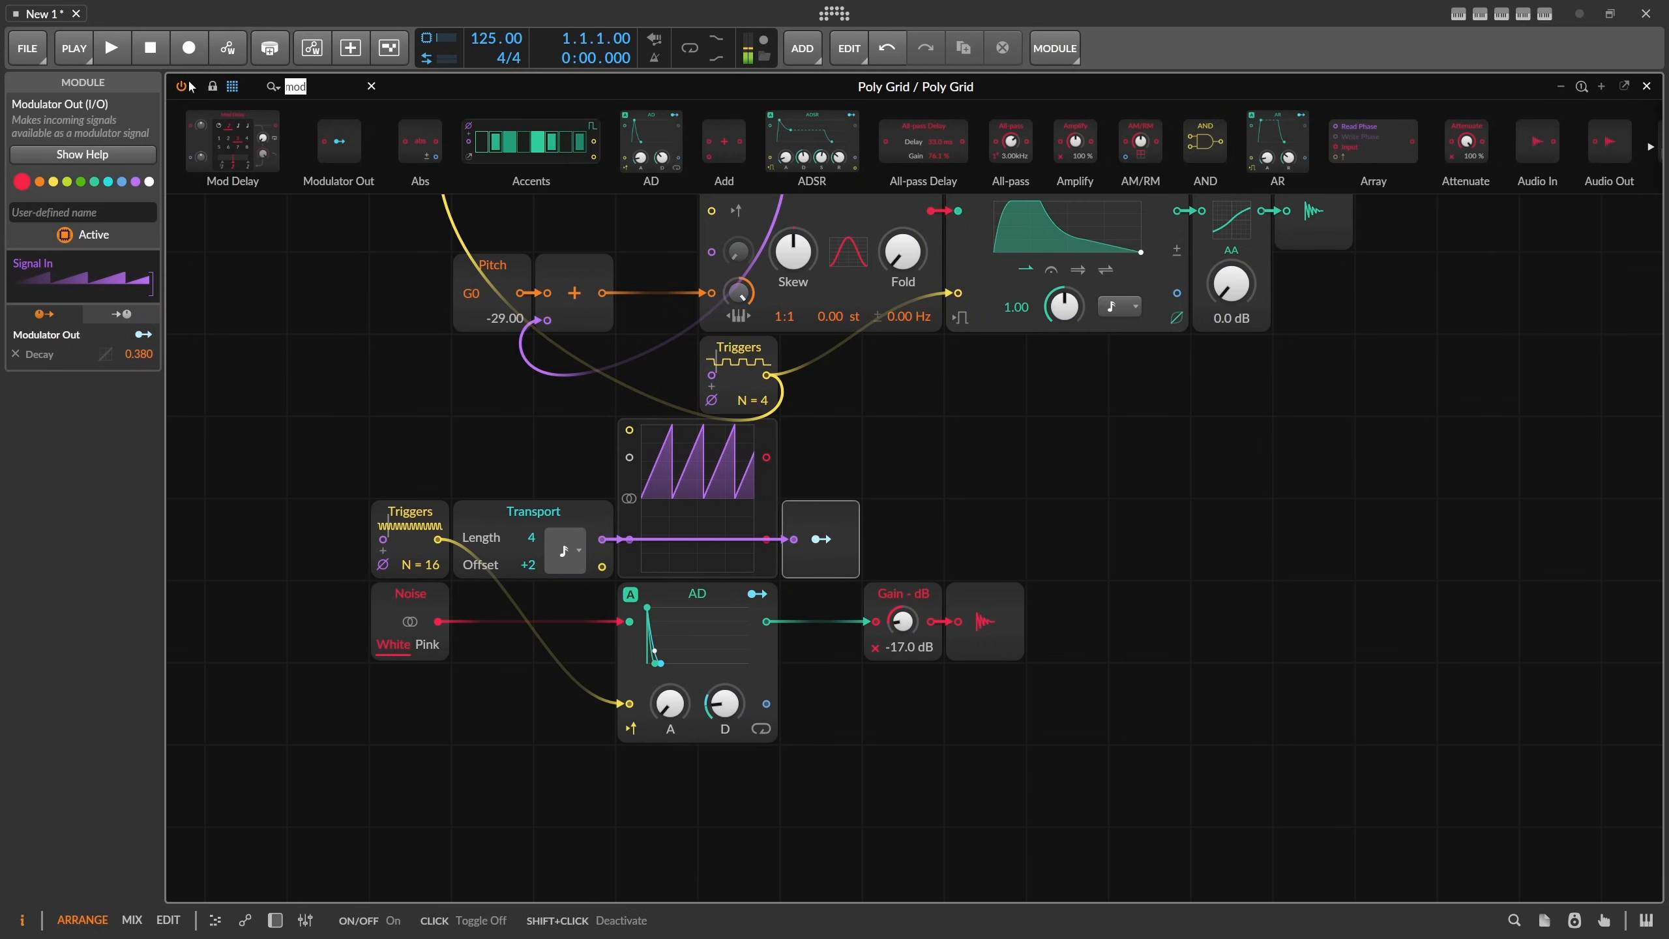
Insert a Ø Bend module between the Transport and the Oscilloscope and set its bend to -100 %.
{"action": "type", "text": "bend"}
{"action": "left_click_drag", "start_coordinate": [270, 139], "coordinate": [605, 540]}
{"action": "left_click_drag", "start_coordinate": [656, 543], "coordinate": [655, 605]}
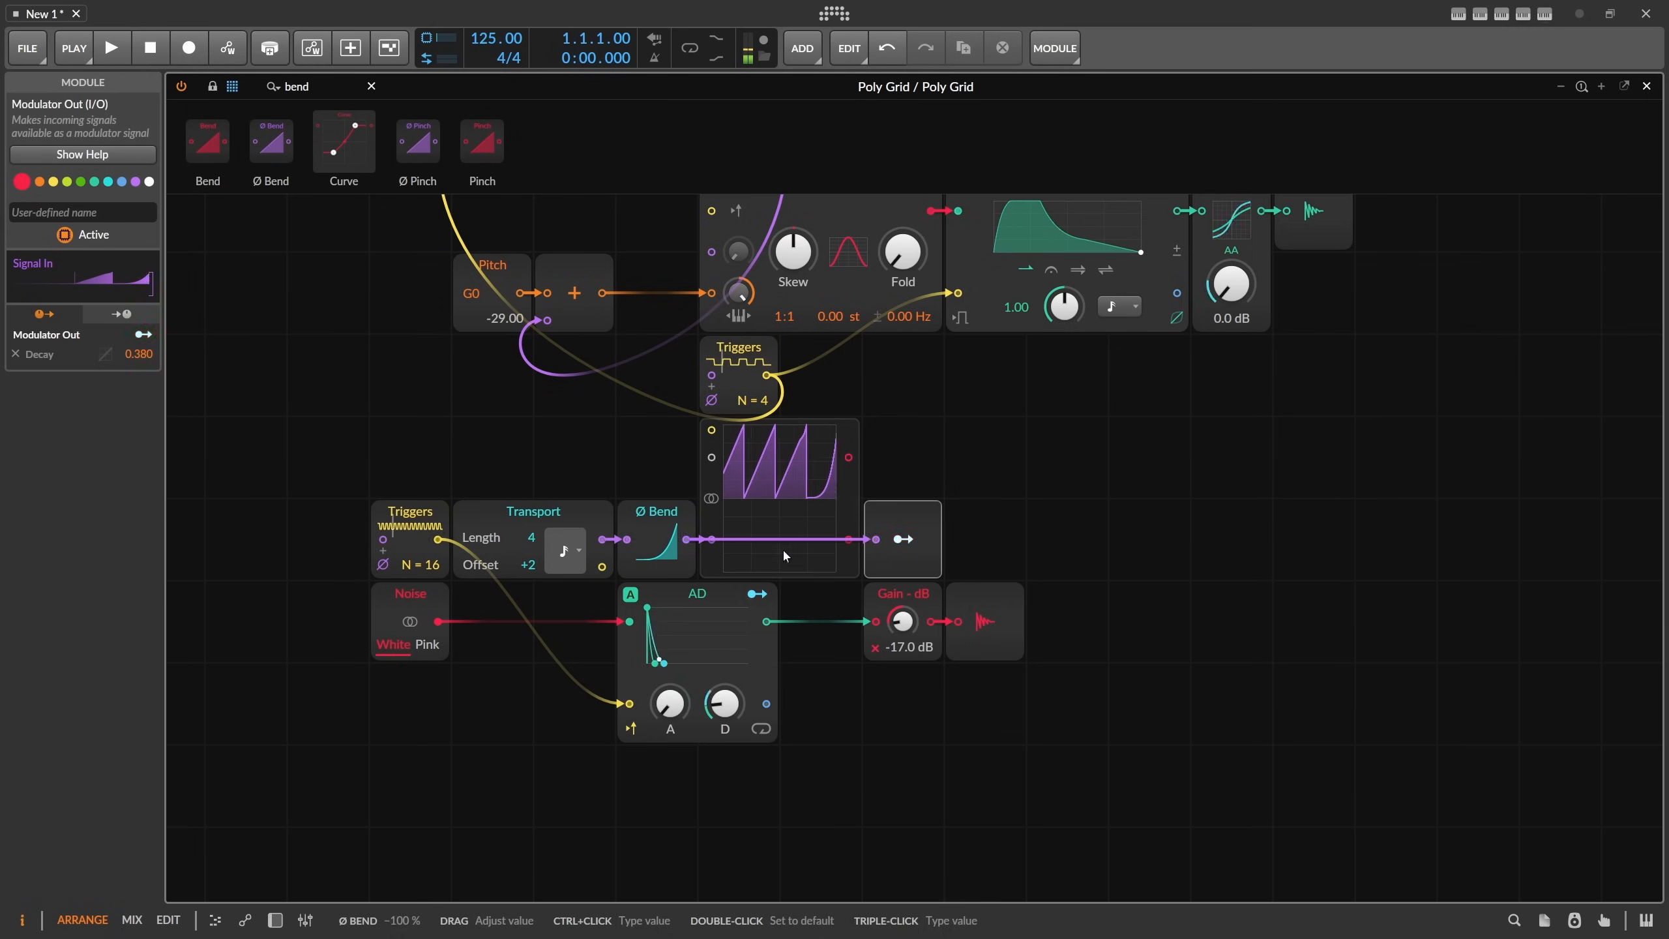
Raise the Modulator Out's amount on the AD decay to 0.540.
{"action": "left_click", "coordinate": [902, 539]}
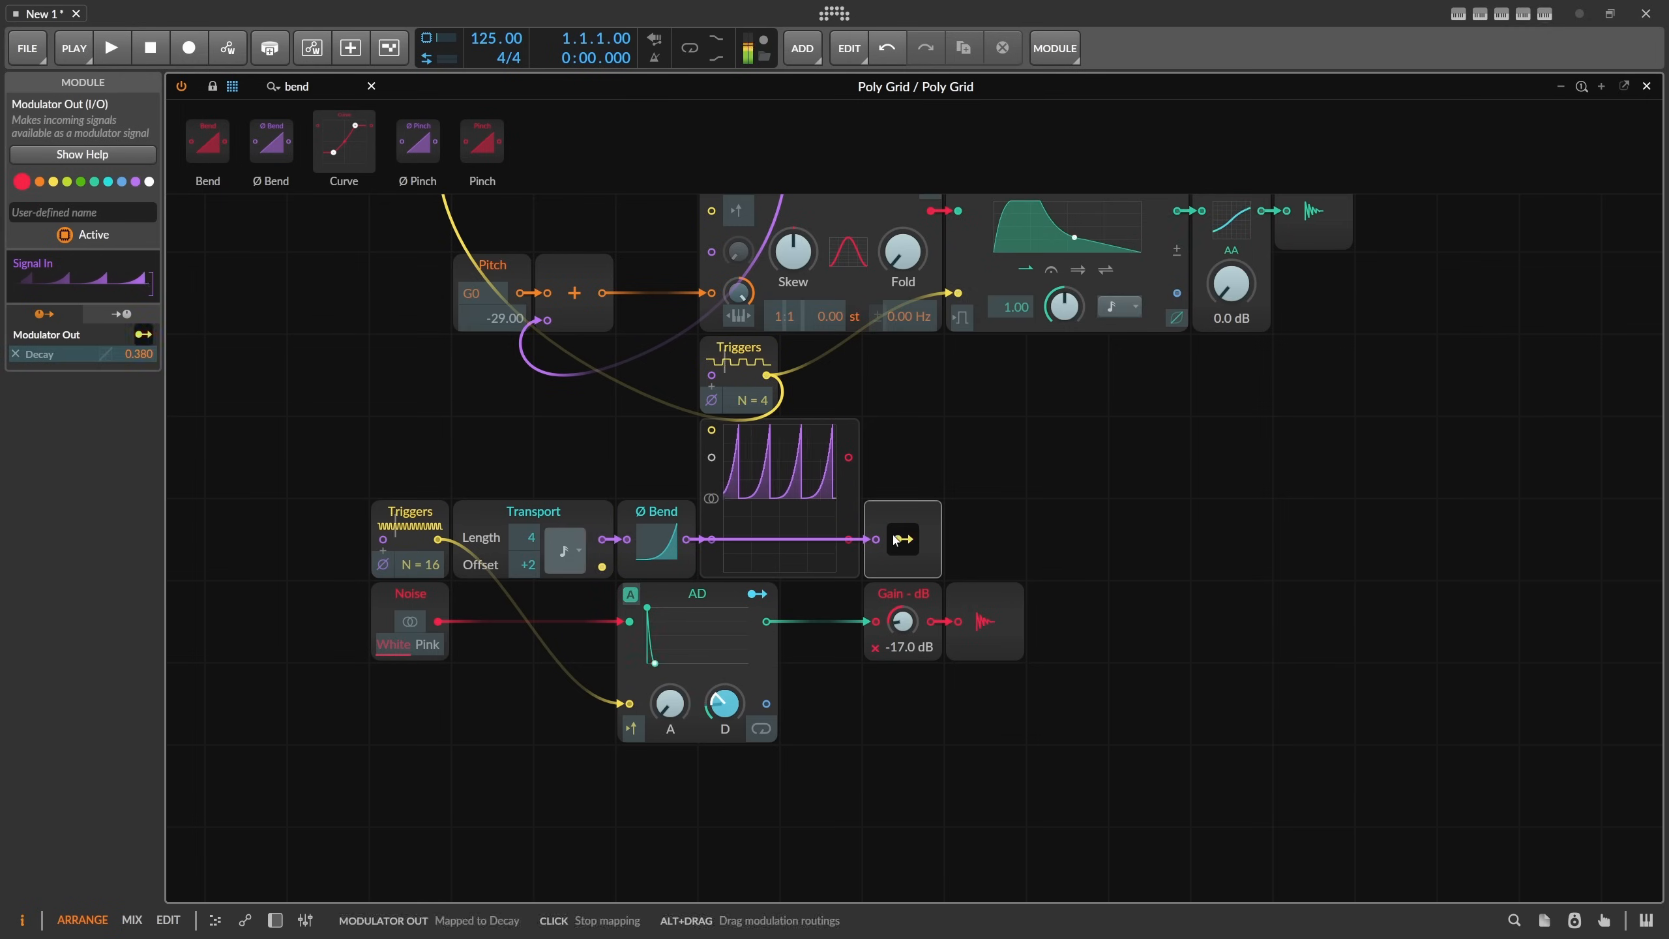
{"action": "left_click_drag", "start_coordinate": [725, 703], "coordinate": [725, 685]}
{"action": "left_click", "coordinate": [899, 547]}
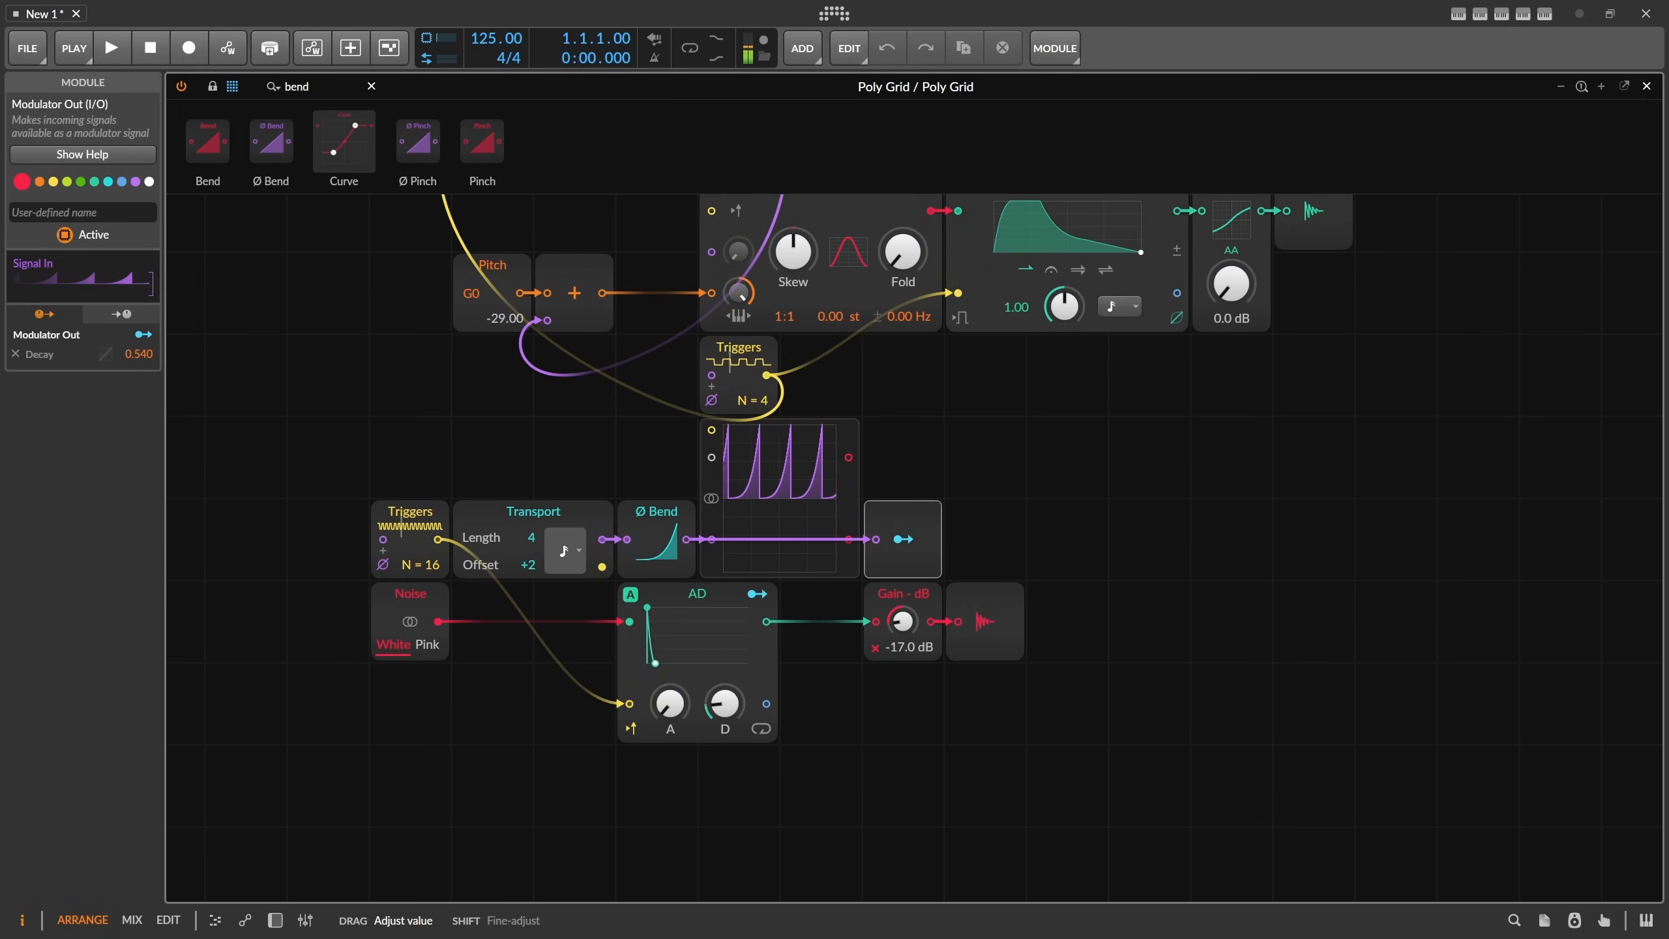
Set the Transport's offset to +4 and raise the noise voice's gain to -12.6 dB.
{"action": "left_click_drag", "start_coordinate": [527, 565], "coordinate": [528, 558]}
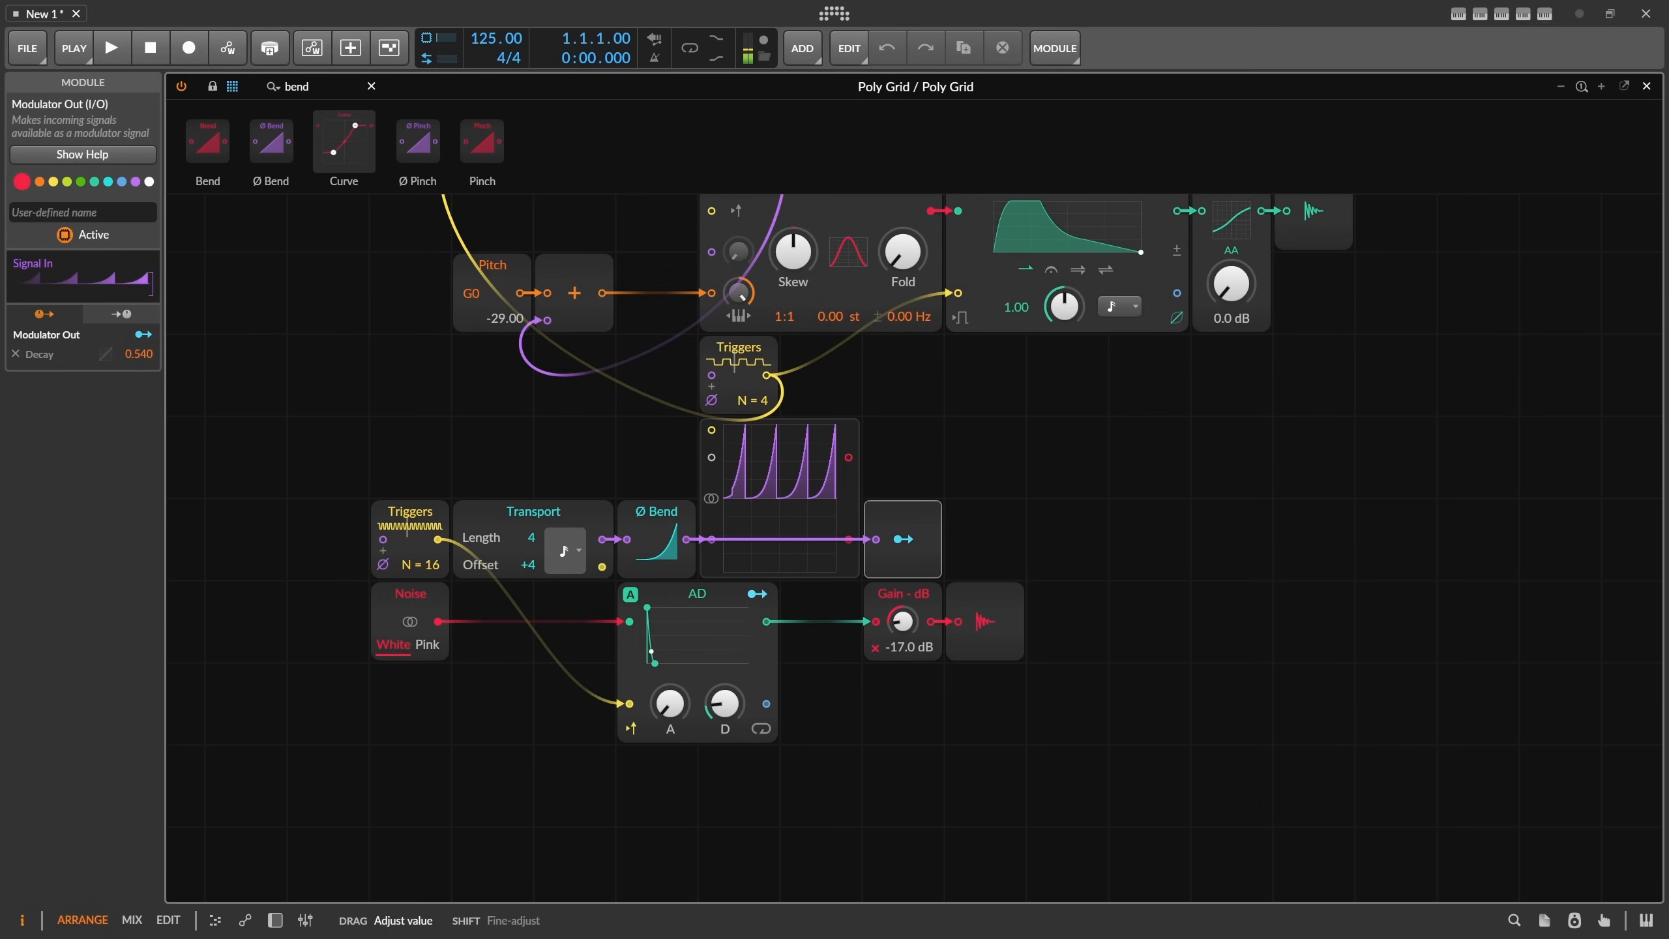
{"action": "left_click_drag", "start_coordinate": [527, 558], "coordinate": [527, 556]}
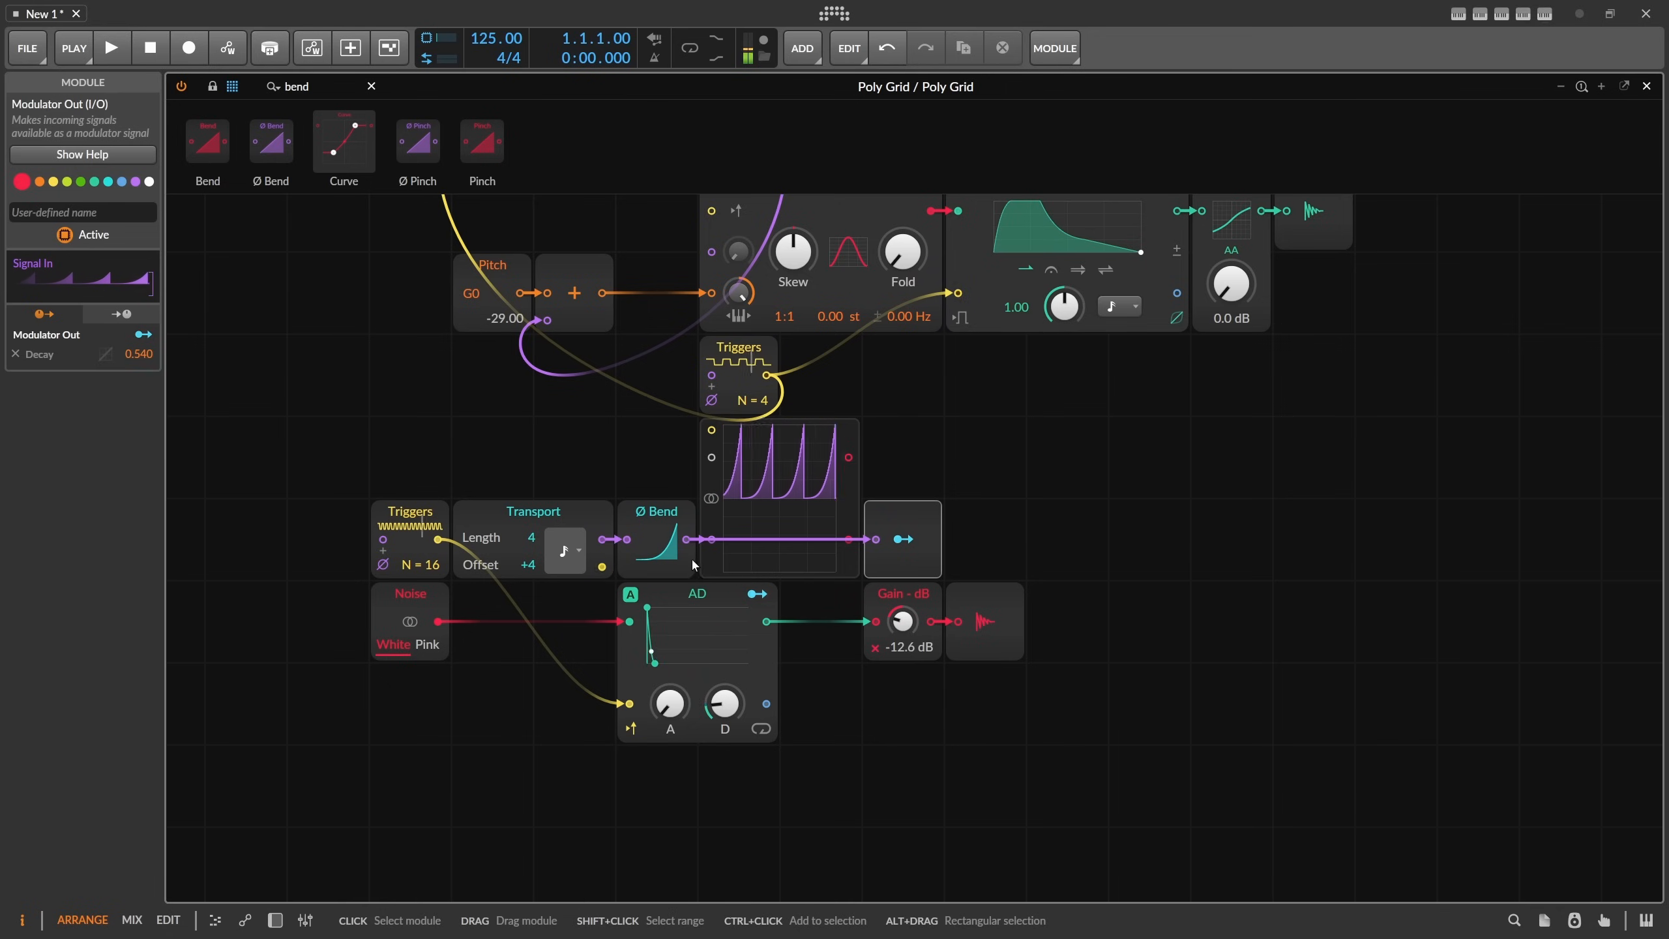
{"action": "left_click", "coordinate": [726, 698]}
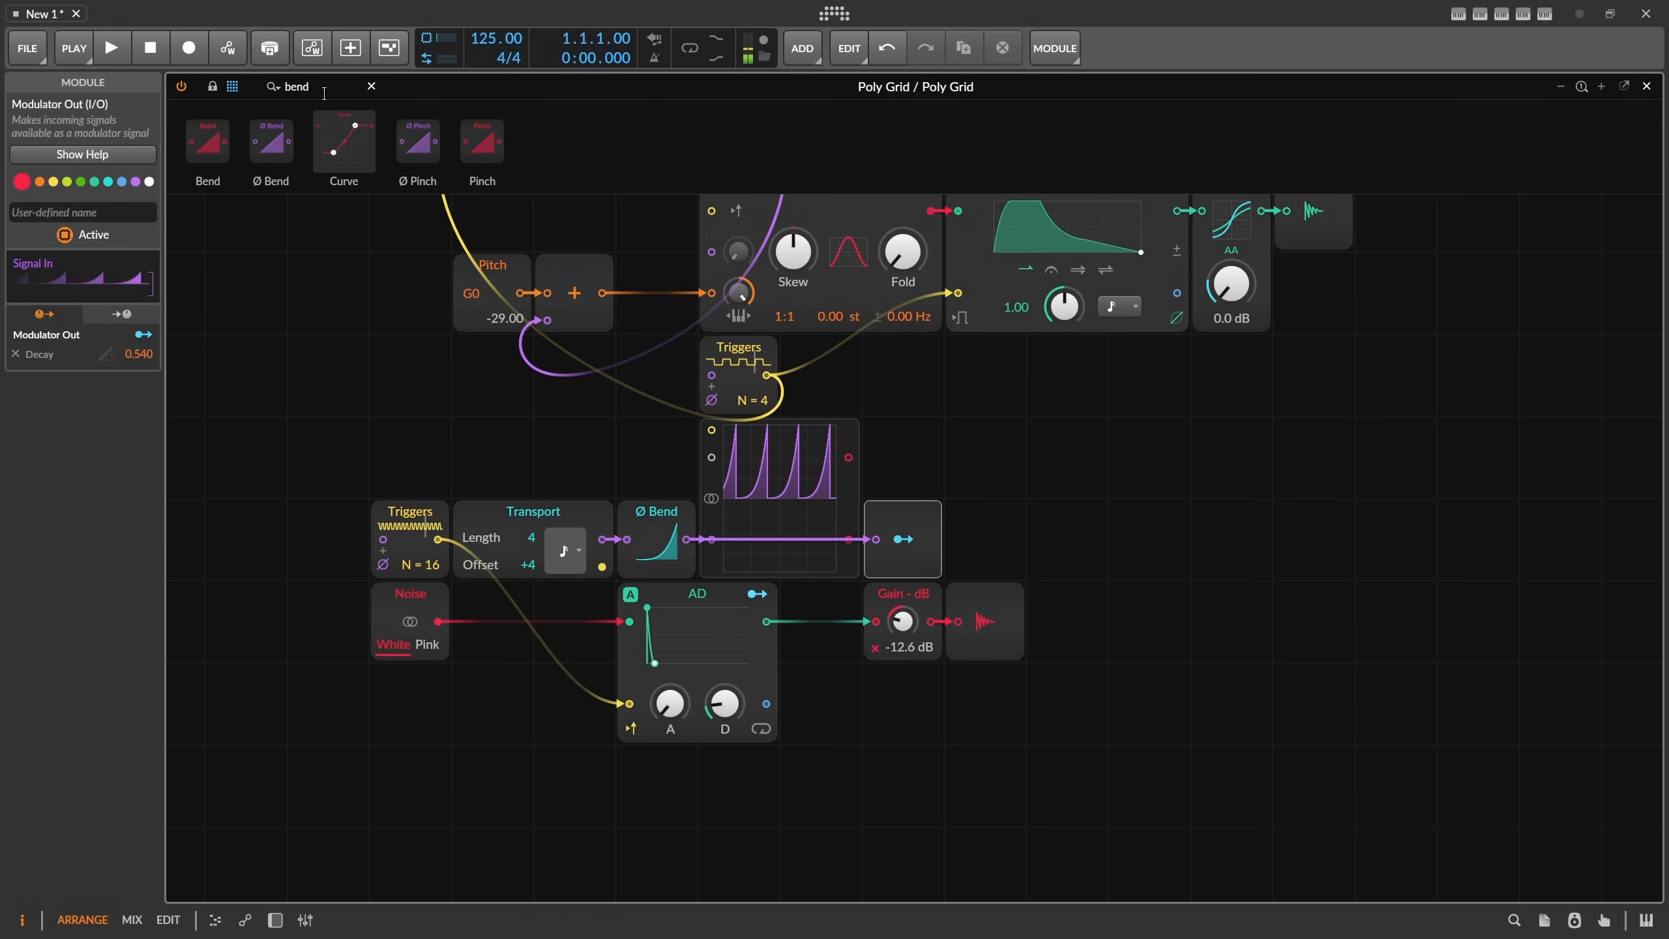
Insert a High-pass filter between the AD envelope and the Gain - dB module, with its cutoff at 1.73 kHz.
{"action": "left_click_drag", "start_coordinate": [324, 90], "coordinate": [155, 67]}
{"action": "key", "text": "BackSpace"}
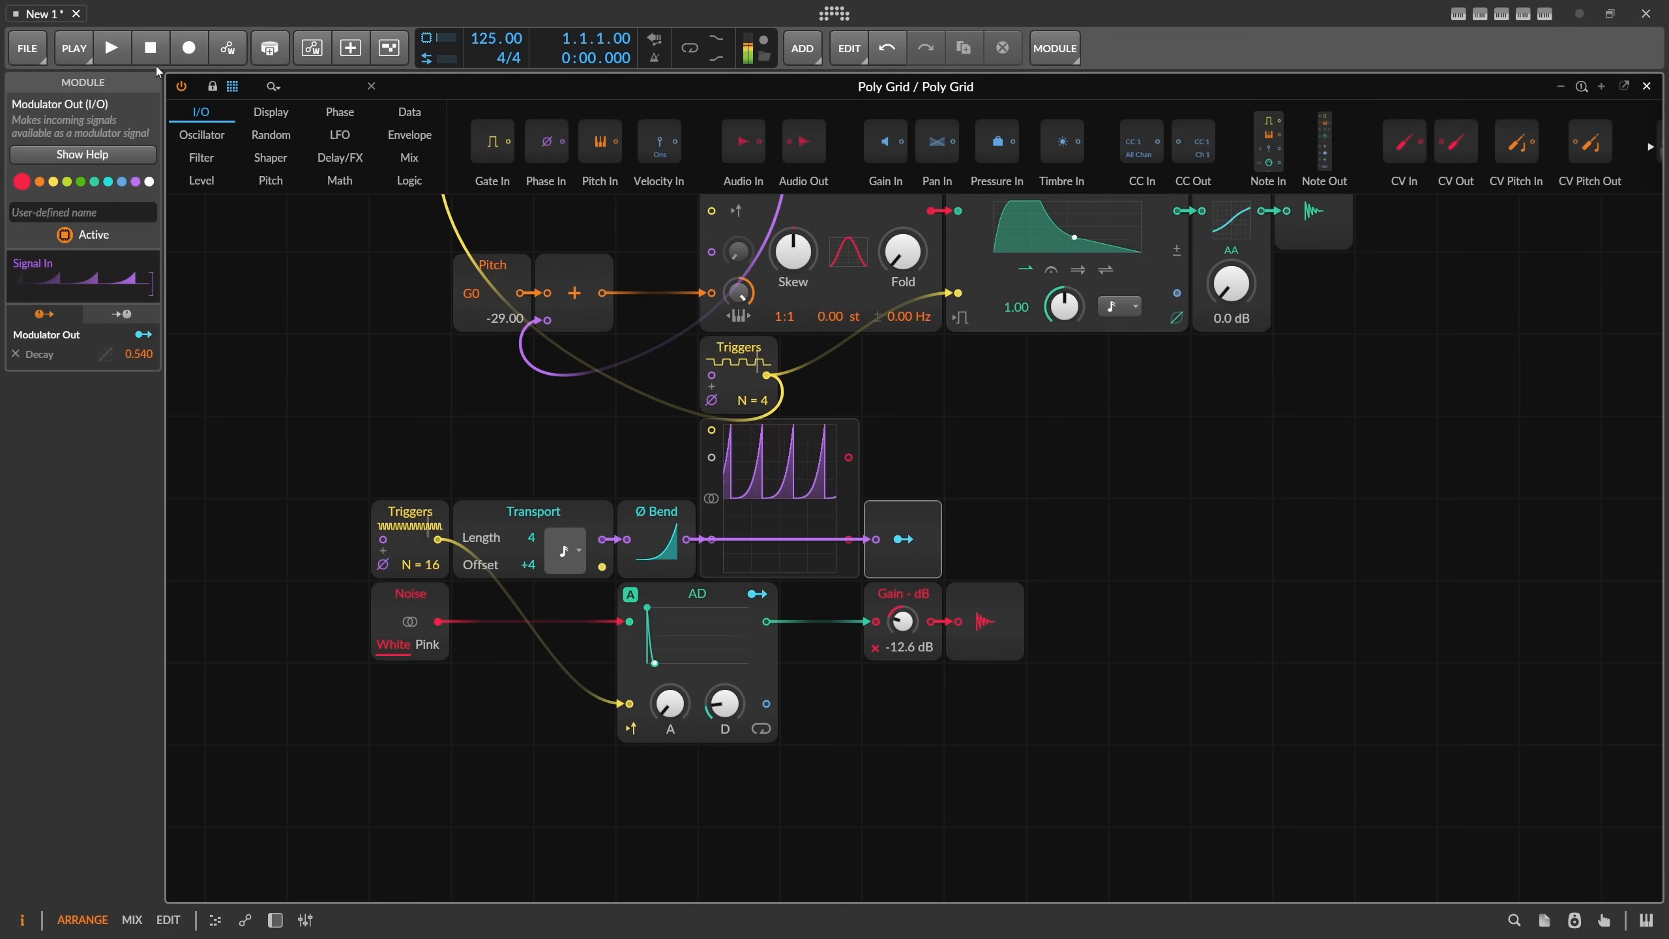
{"action": "type", "text": "high"}
{"action": "left_click_drag", "start_coordinate": [213, 140], "coordinate": [821, 635]}
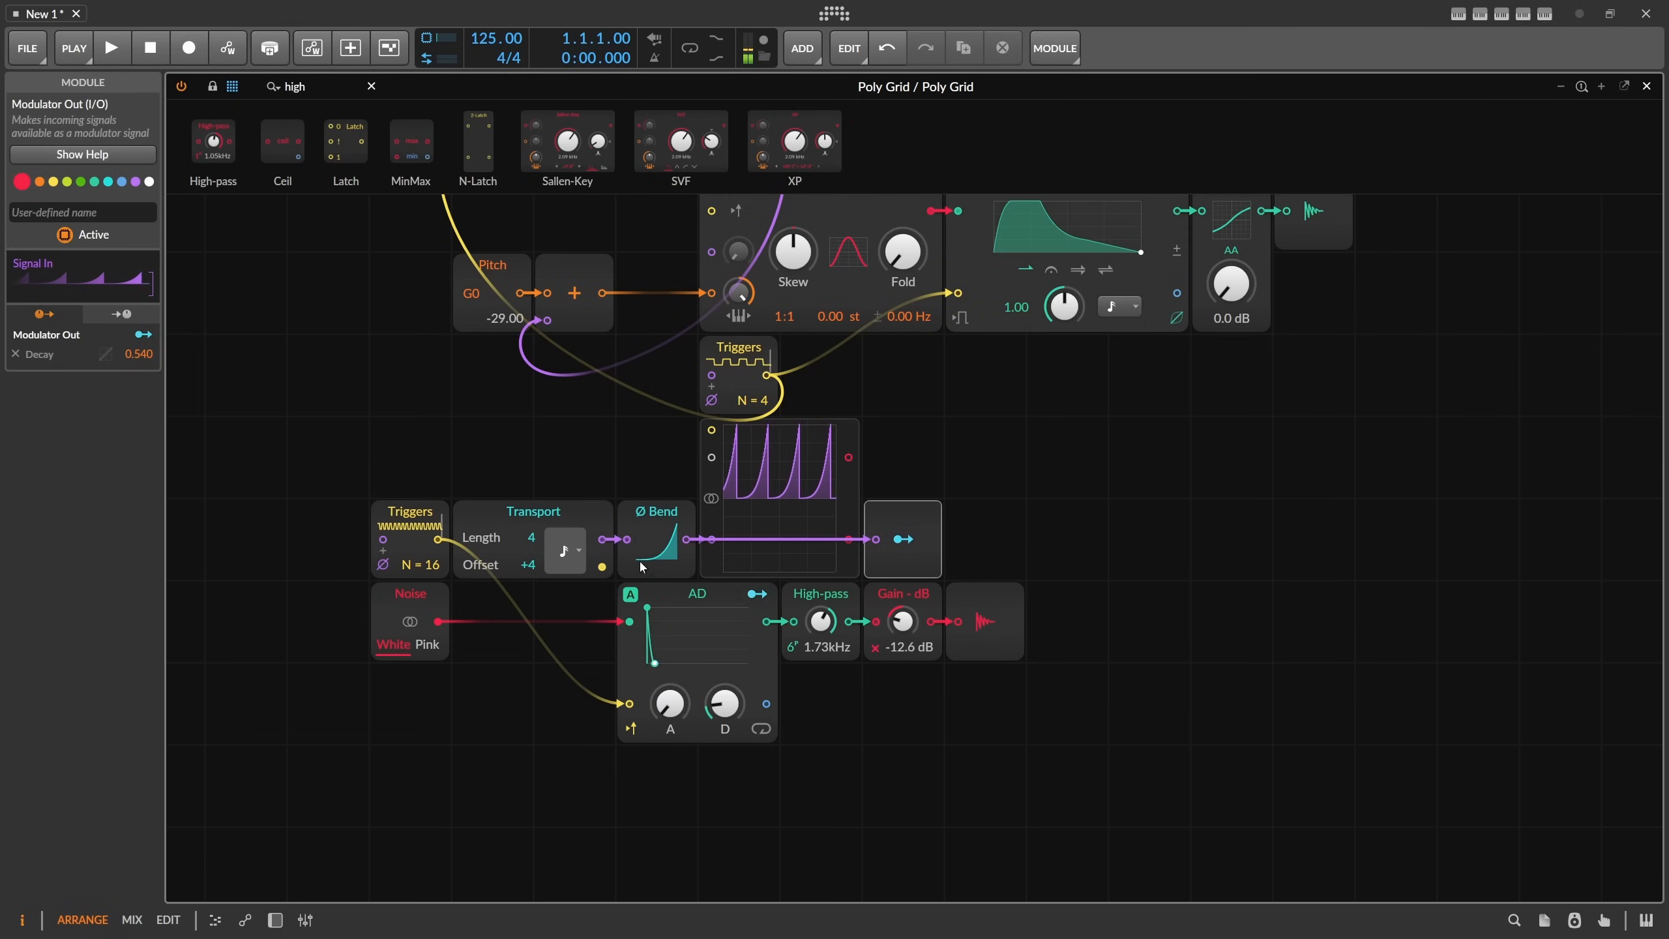
Map the Modulator Out to the High-pass cutoff, based at 136 Hz, by 49.33, and raise its AD decay amount to 0.680.
{"action": "left_click", "coordinate": [904, 539]}
{"action": "mouse_move", "coordinate": [821, 621]}
{"action": "left_mouse_down"}
{"action": "mouse_move", "coordinate": [820, 649]}
{"action": "mouse_move", "coordinate": [822, 611]}
{"action": "left_mouse_up"}
{"action": "double_click", "coordinate": [820, 620]}
{"action": "left_click_drag", "start_coordinate": [725, 703], "coordinate": [725, 695]}
{"action": "left_click", "coordinate": [903, 539]}
Fine-tune the Ø Bend curve feeding the Modulator Out and set its AD decay modulation amount to 0.593.
{"action": "left_click_drag", "start_coordinate": [657, 543], "coordinate": [657, 542]}
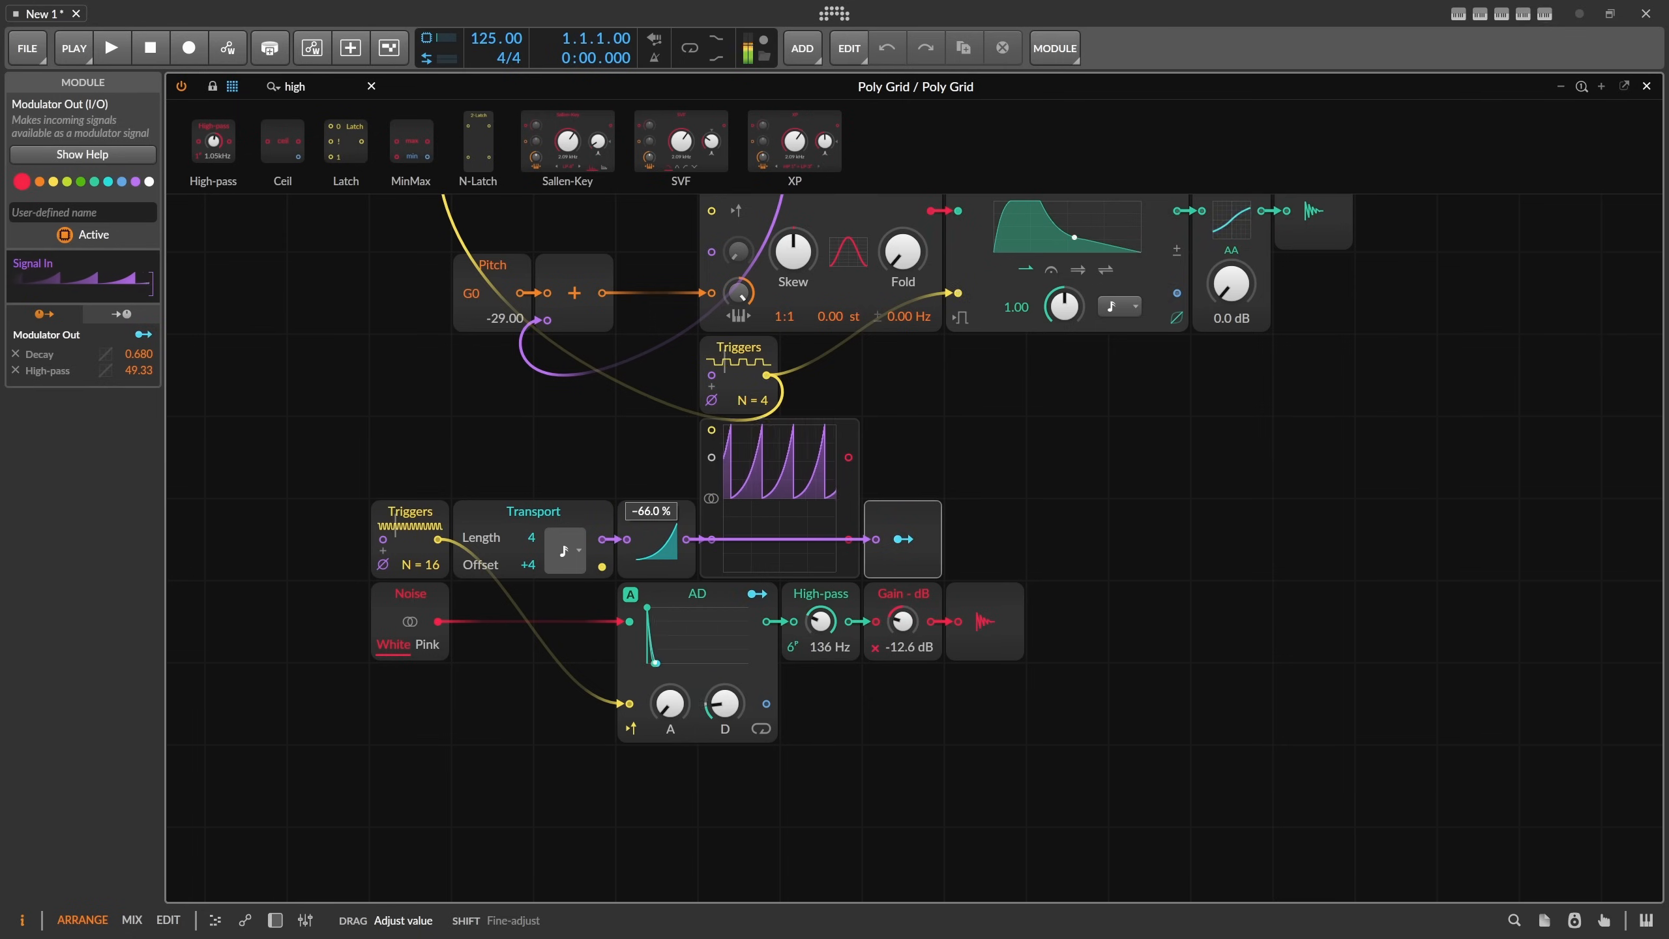
{"action": "left_click_drag", "start_coordinate": [657, 542], "coordinate": [624, 565]}
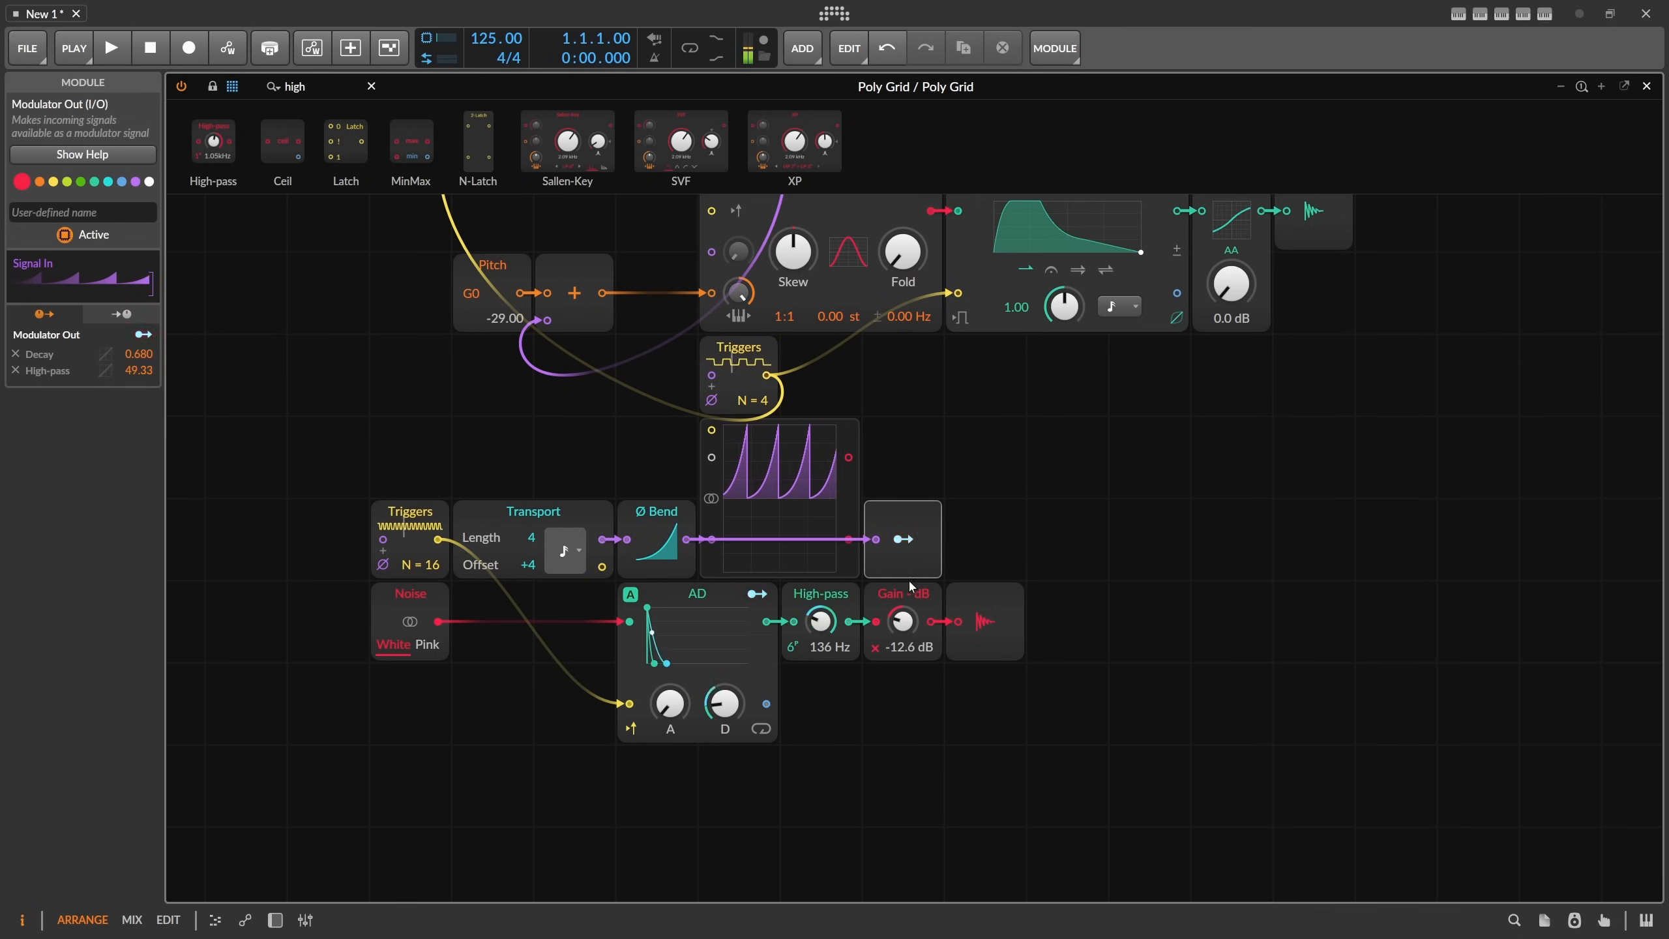
{"action": "left_click_drag", "start_coordinate": [726, 698], "coordinate": [725, 704]}
Set the Modulator Out's High-pass amount to 29.67 with a 754 Hz base cutoff, and the hi-hat's gain to -12.2 dB.
{"action": "left_click", "coordinate": [902, 539]}
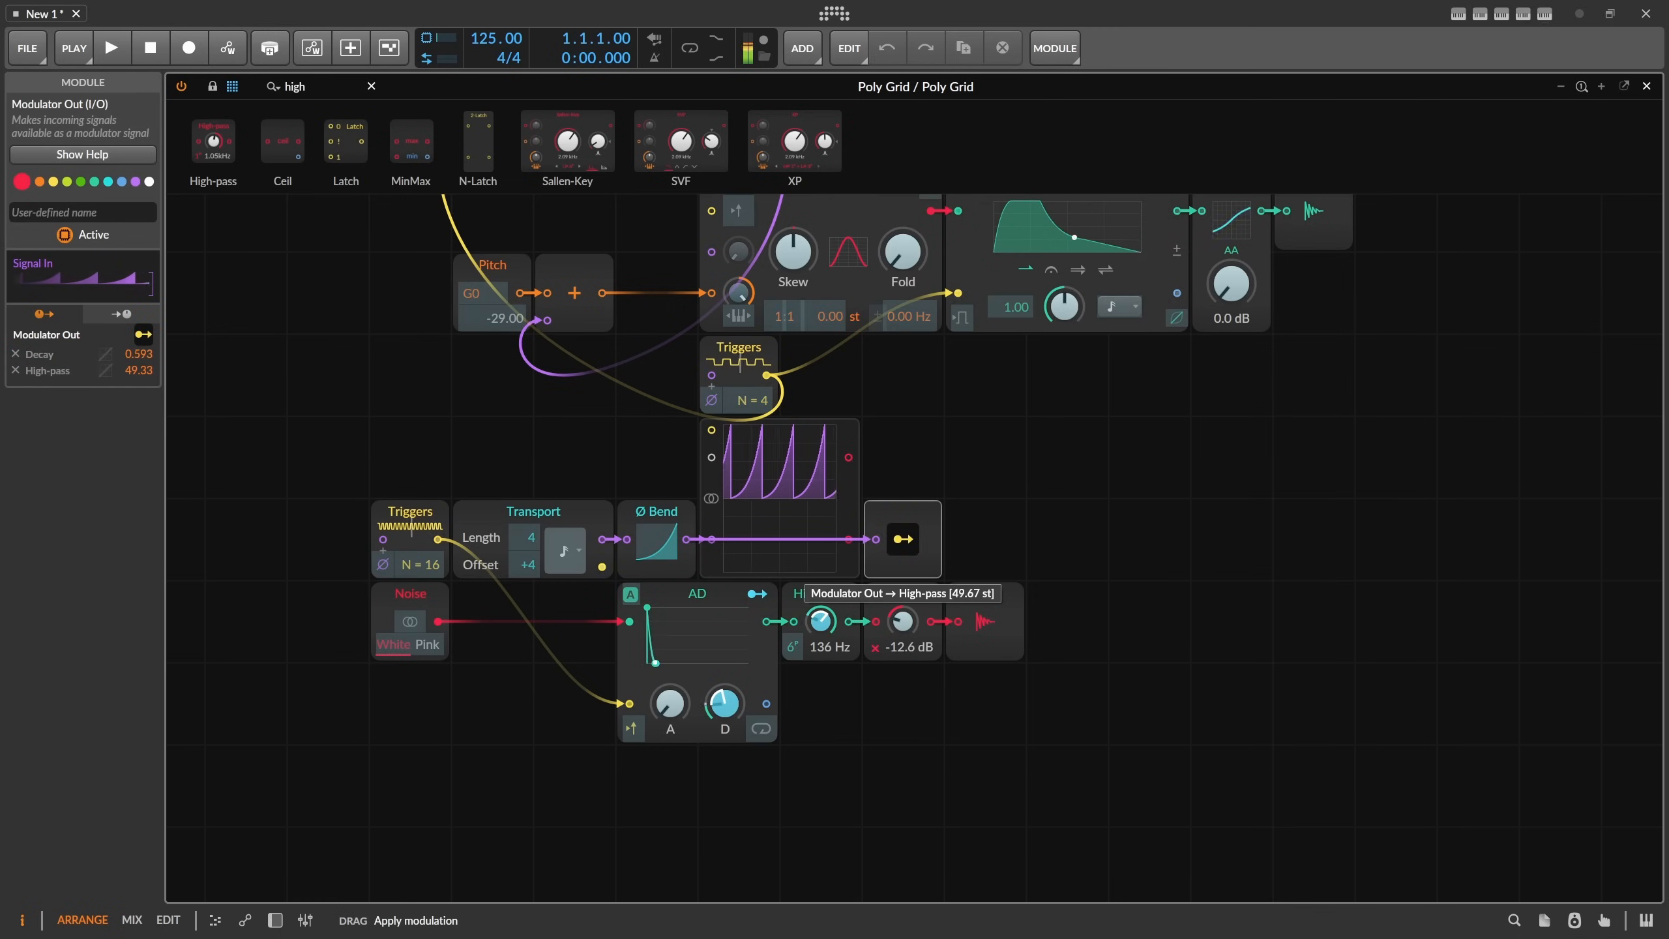
{"action": "left_click_drag", "start_coordinate": [821, 621], "coordinate": [808, 617]}
{"action": "left_click", "coordinate": [903, 539]}
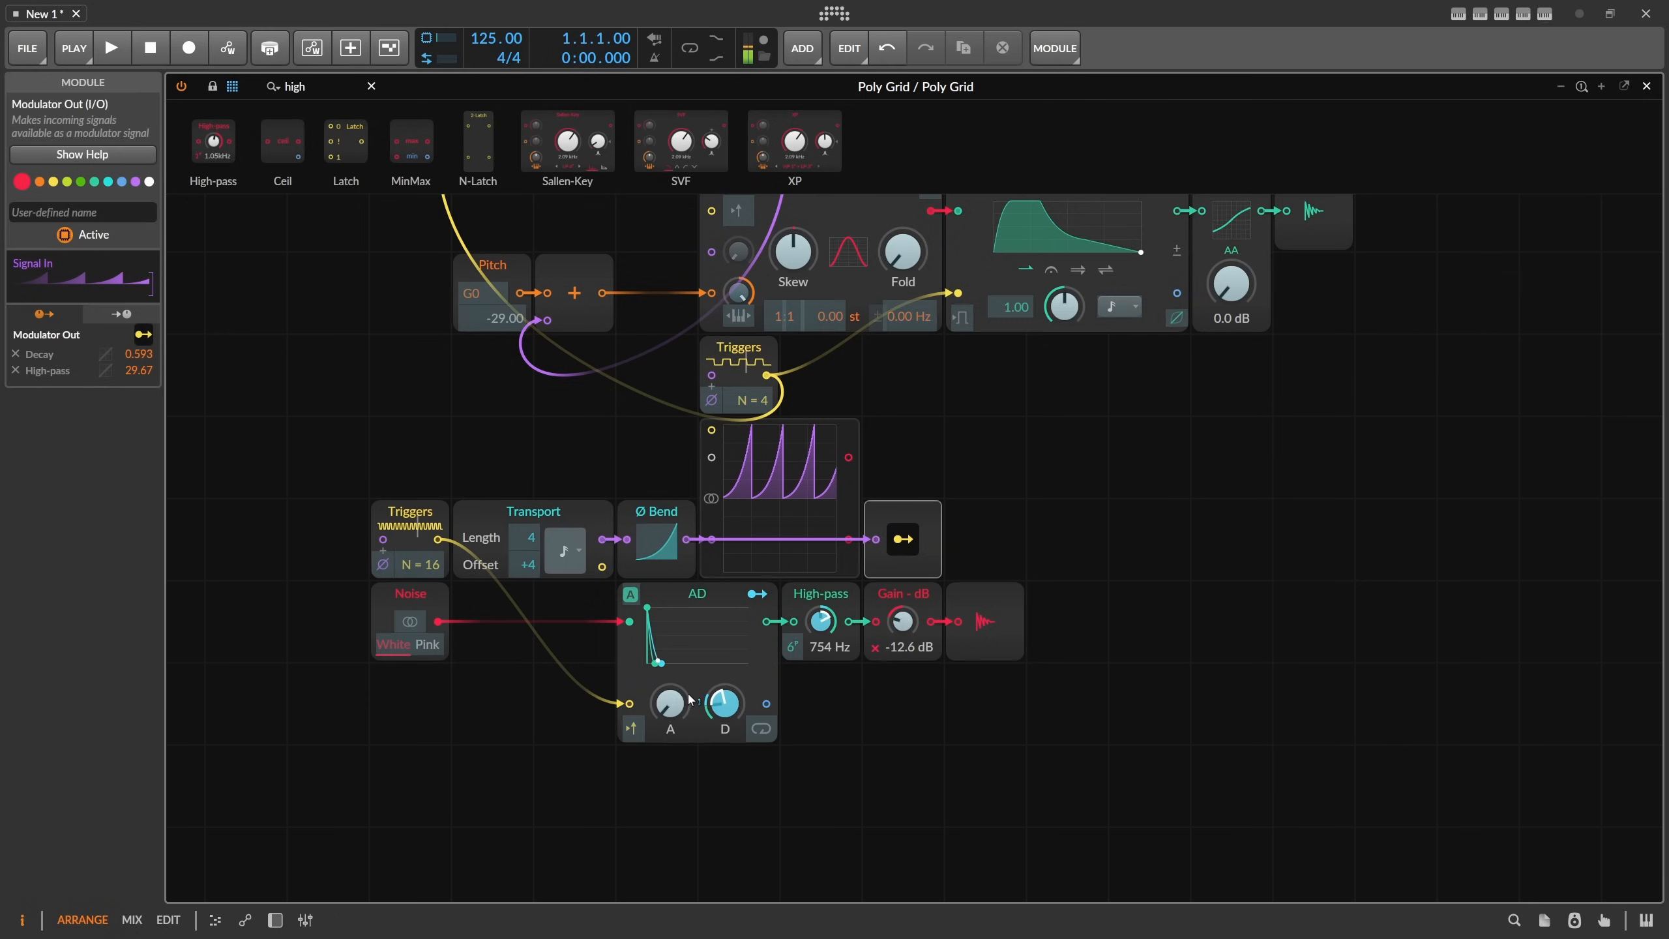
{"action": "left_click", "coordinate": [903, 540]}
{"action": "left_click", "coordinate": [670, 703]}
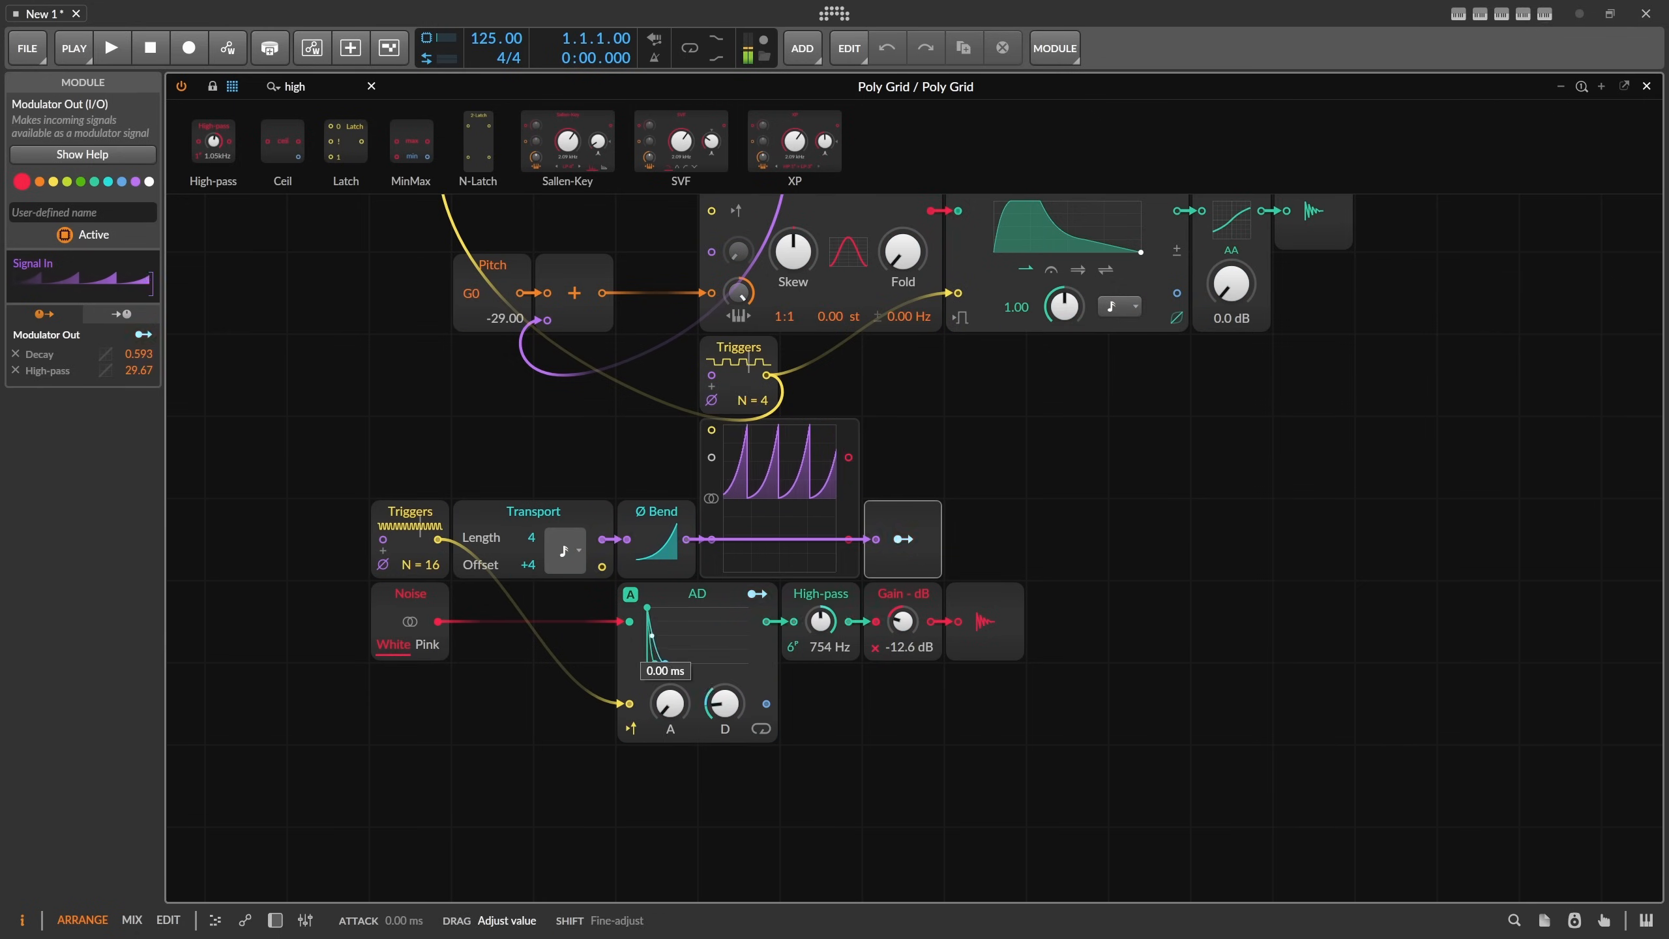
{"action": "left_click_drag", "start_coordinate": [903, 621], "coordinate": [903, 619]}
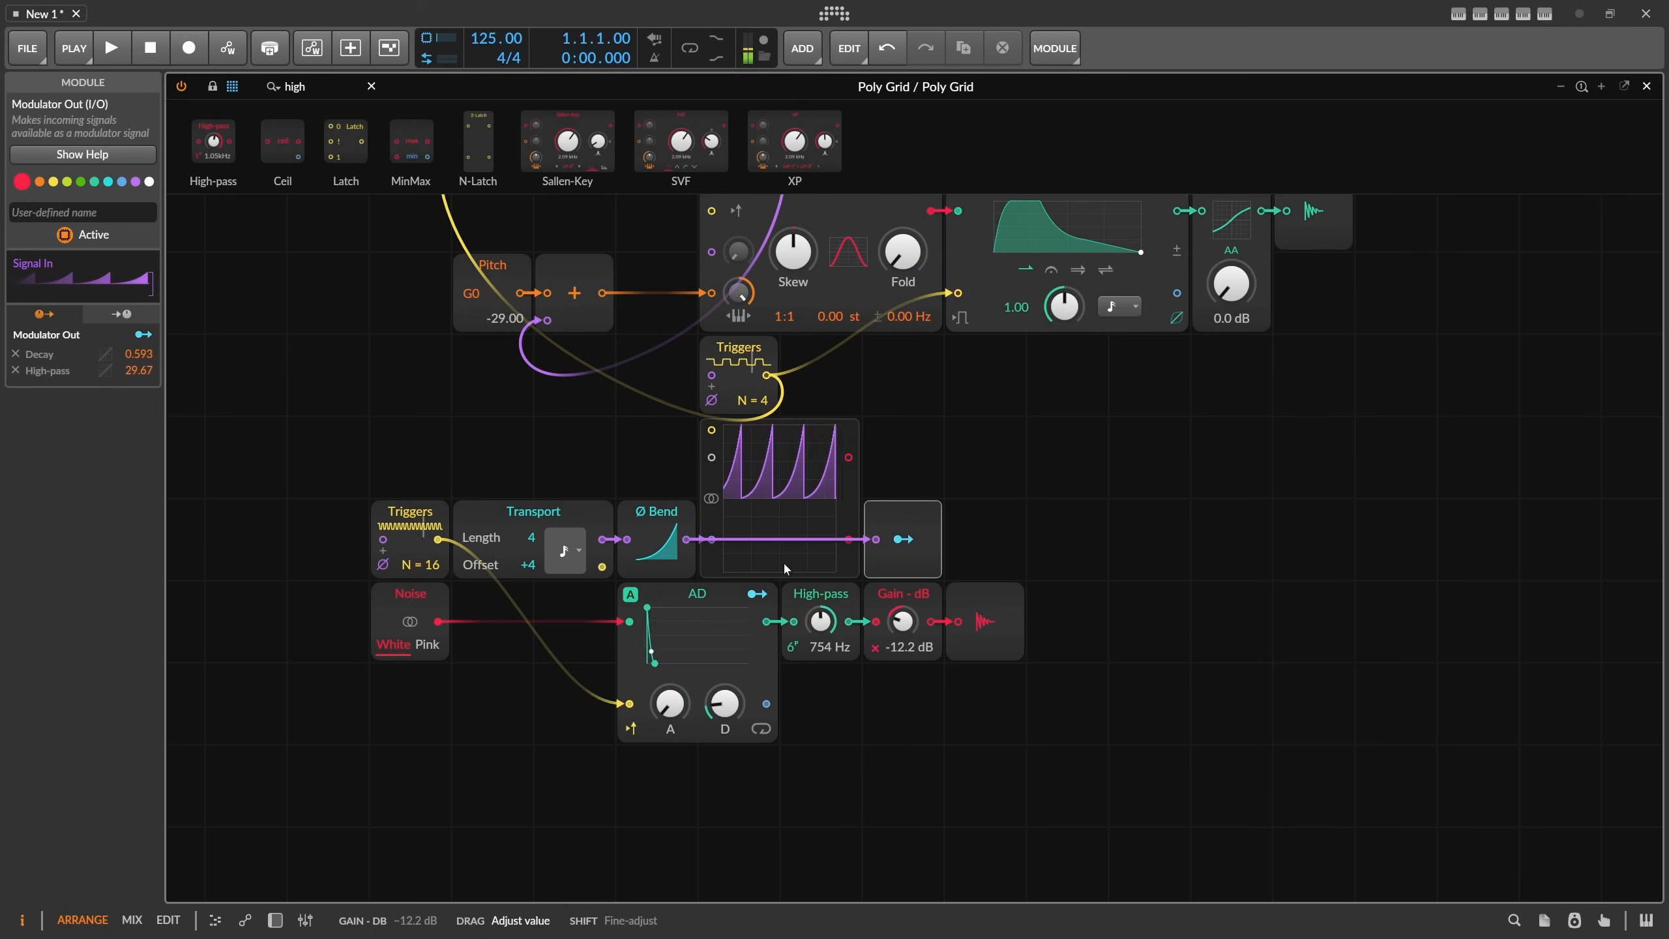
Duplicate the hi-hat's Noise module into the empty grid area beyond the existing voice.
{"action": "left_click_drag", "start_coordinate": [316, 86], "coordinate": [187, 90]}
{"action": "key", "text": "BackSpace"}
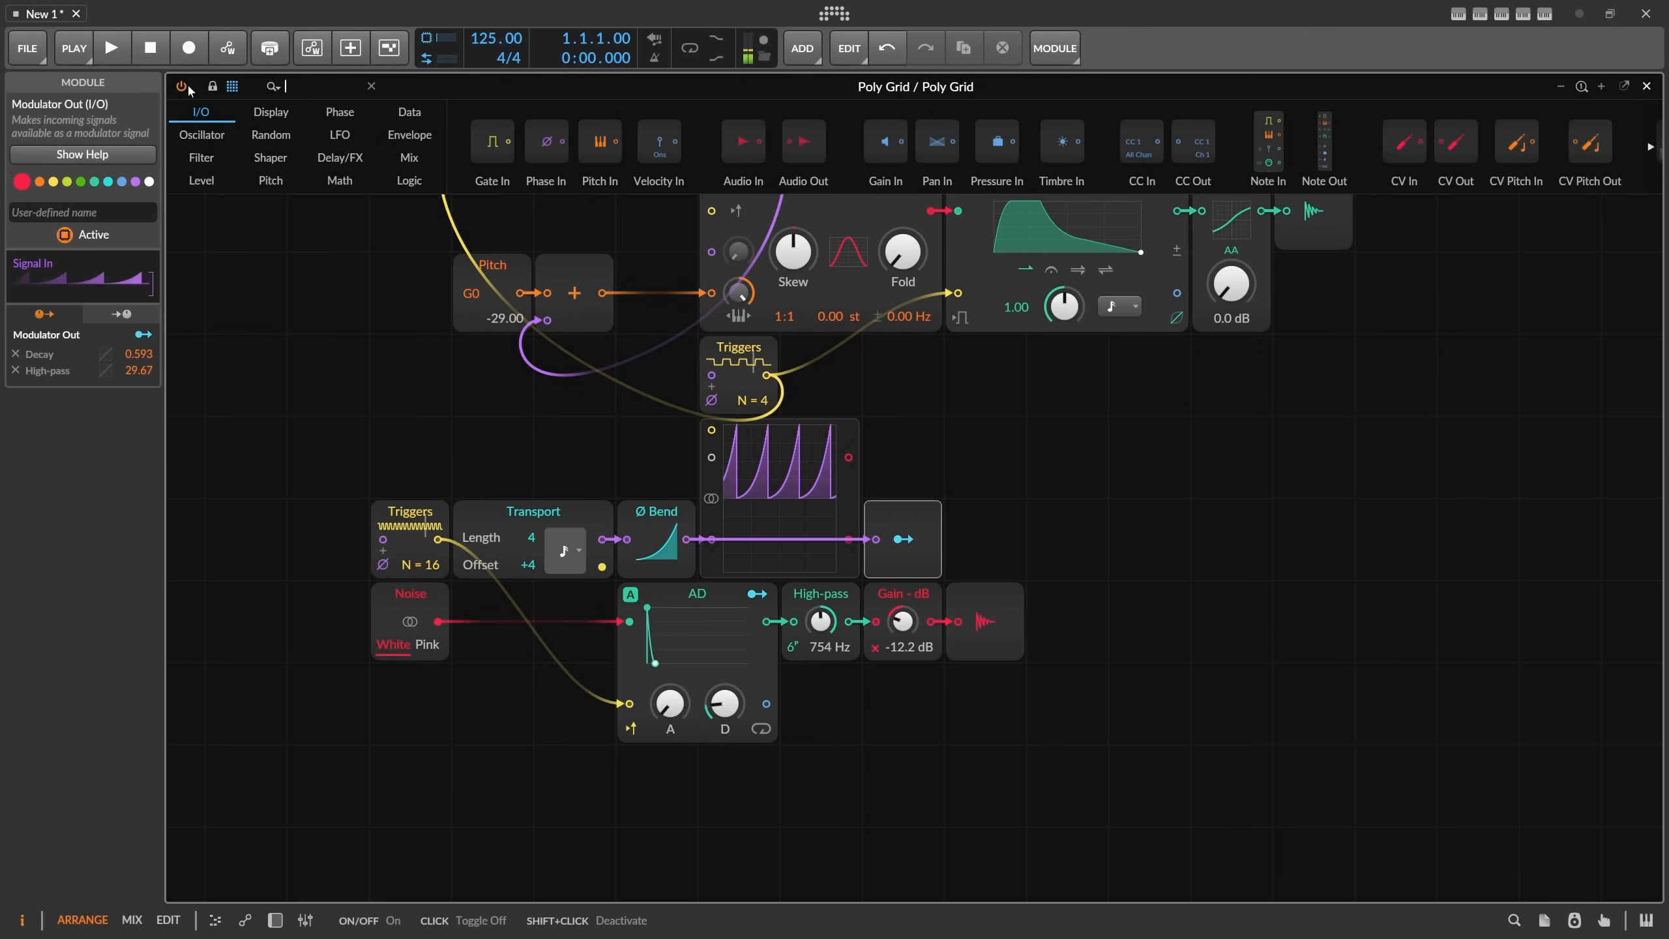
{"action": "left_click", "coordinate": [406, 597]}
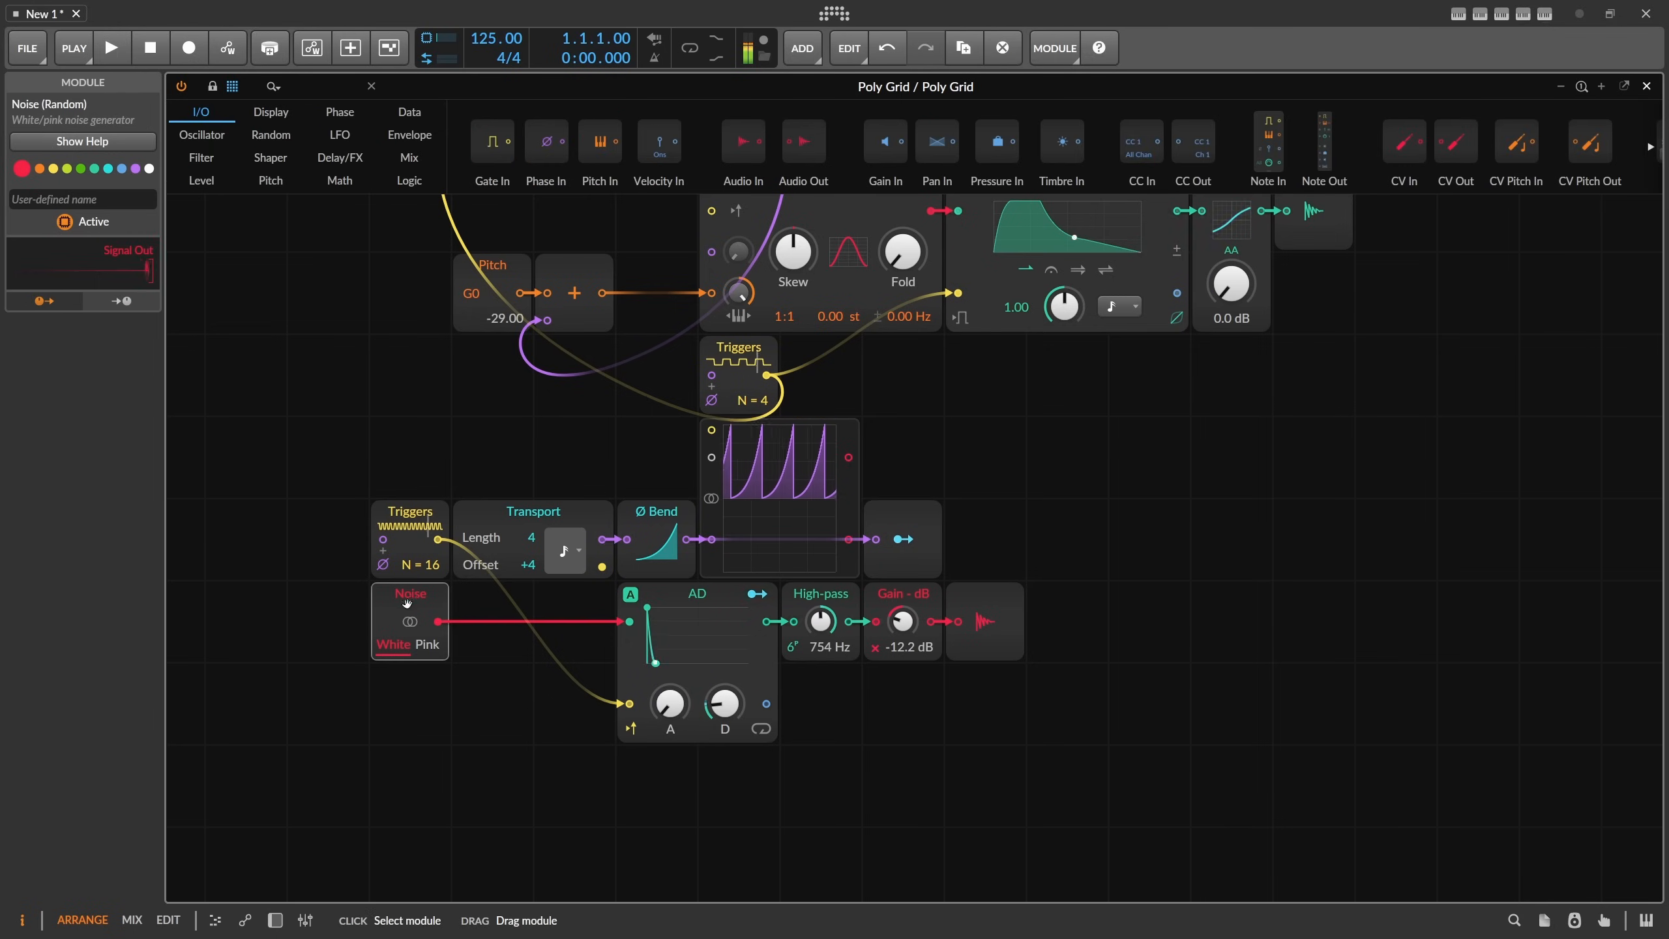
{"action": "left_click_drag", "start_coordinate": [1165, 538], "coordinate": [871, 535]}
{"action": "left_click", "coordinate": [939, 534]}
{"action": "key", "text": "ctrl+v"}
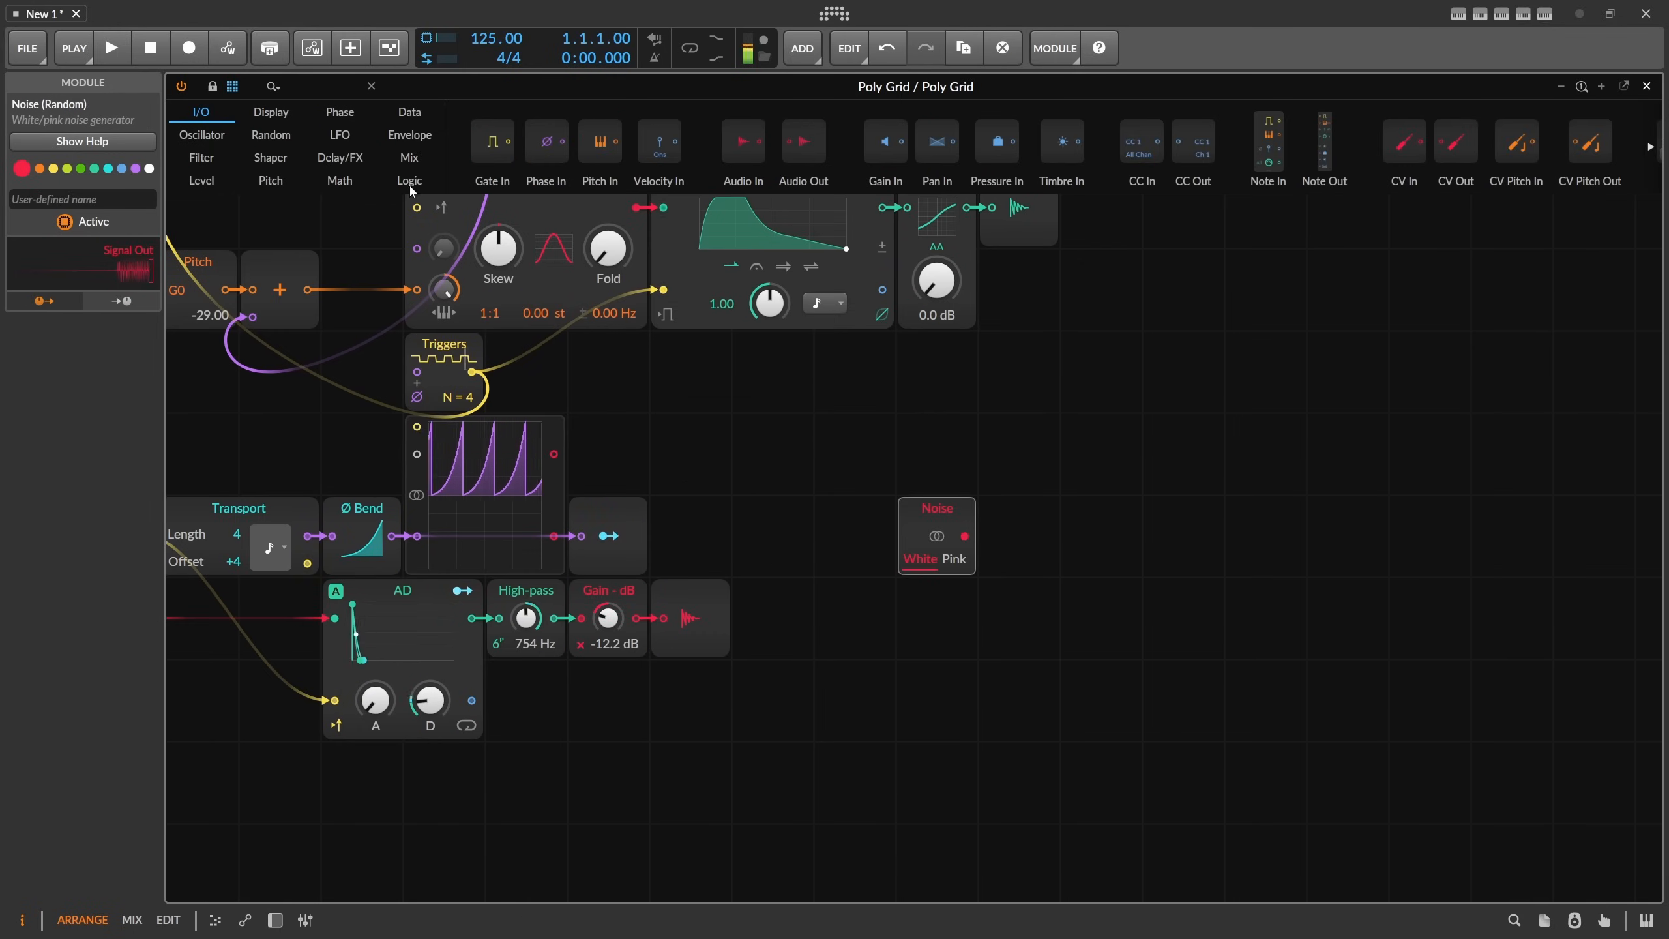
Add an AD envelope directly after the duplicated Noise module, fed by the noise signal.
{"action": "left_click", "coordinate": [309, 87]}
{"action": "type", "text": "asd"}
{"action": "key", "text": "BackSpace"}
{"action": "key", "text": "BackSpace"}
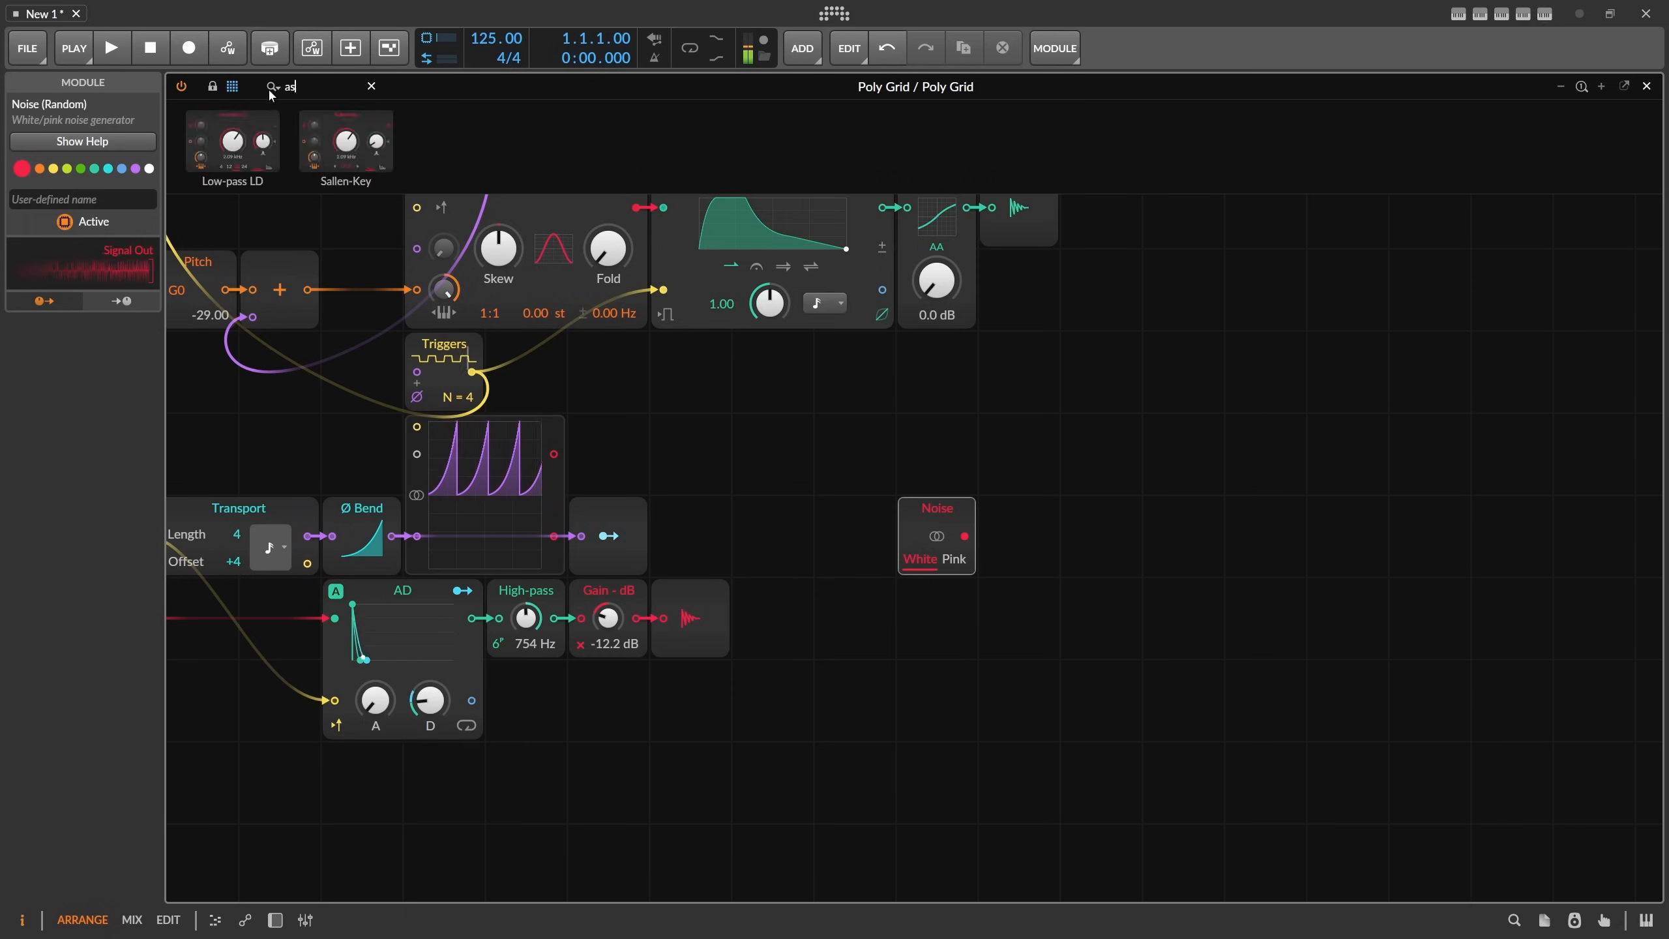
{"action": "type", "text": "d"}
{"action": "left_click_drag", "start_coordinate": [282, 167], "coordinate": [1032, 647]}
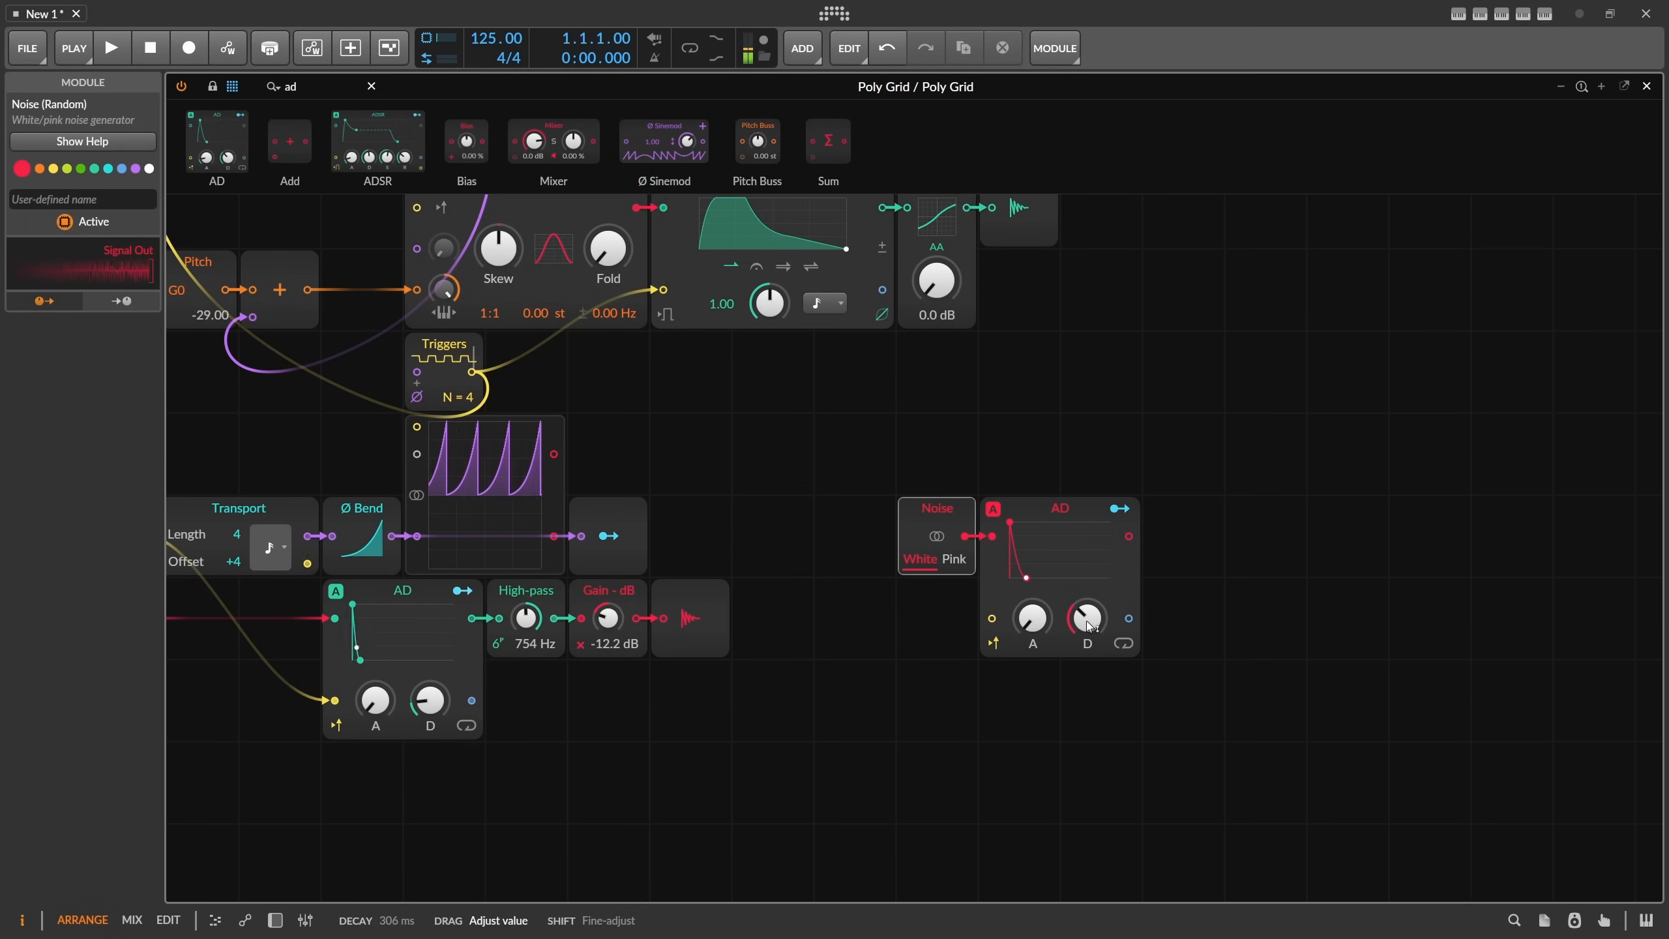
Duplicate the Transport module below the second Noise and wire its logic output to the new AD's trigger input.
{"action": "left_click_drag", "start_coordinate": [366, 409], "coordinate": [584, 391]}
{"action": "left_click", "coordinate": [499, 485]}
{"action": "key", "text": "ctrl+c"}
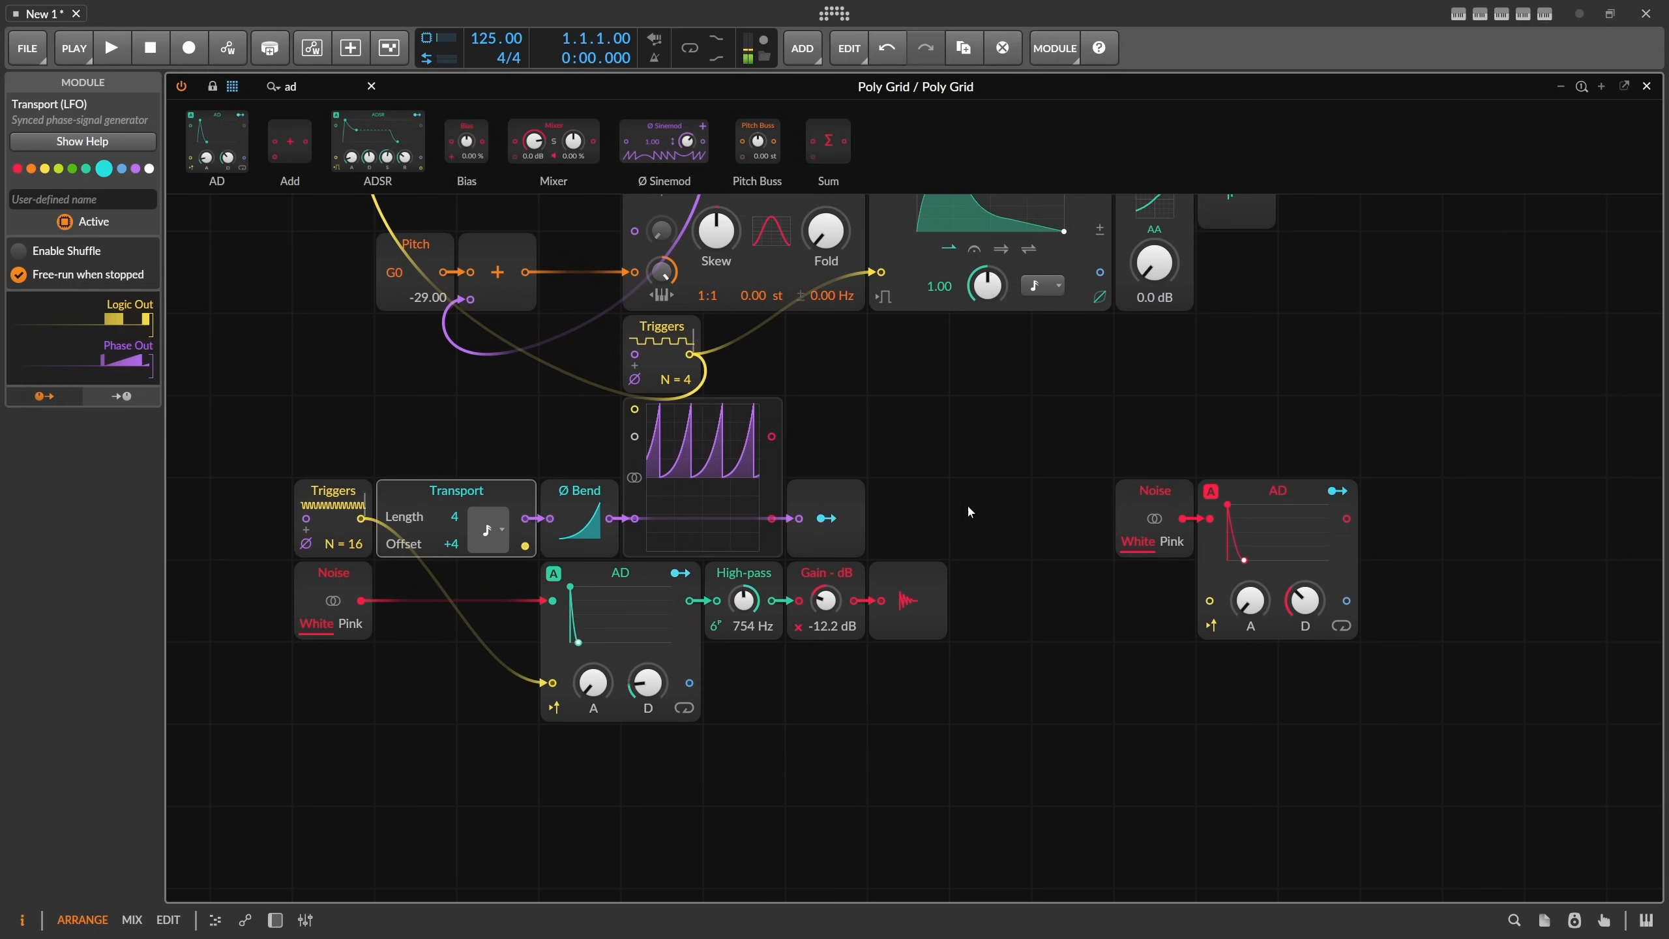
{"action": "left_click", "coordinate": [1090, 593]}
{"action": "key", "text": "ctrl+v"}
{"action": "left_click_drag", "start_coordinate": [1182, 627], "coordinate": [1209, 601]}
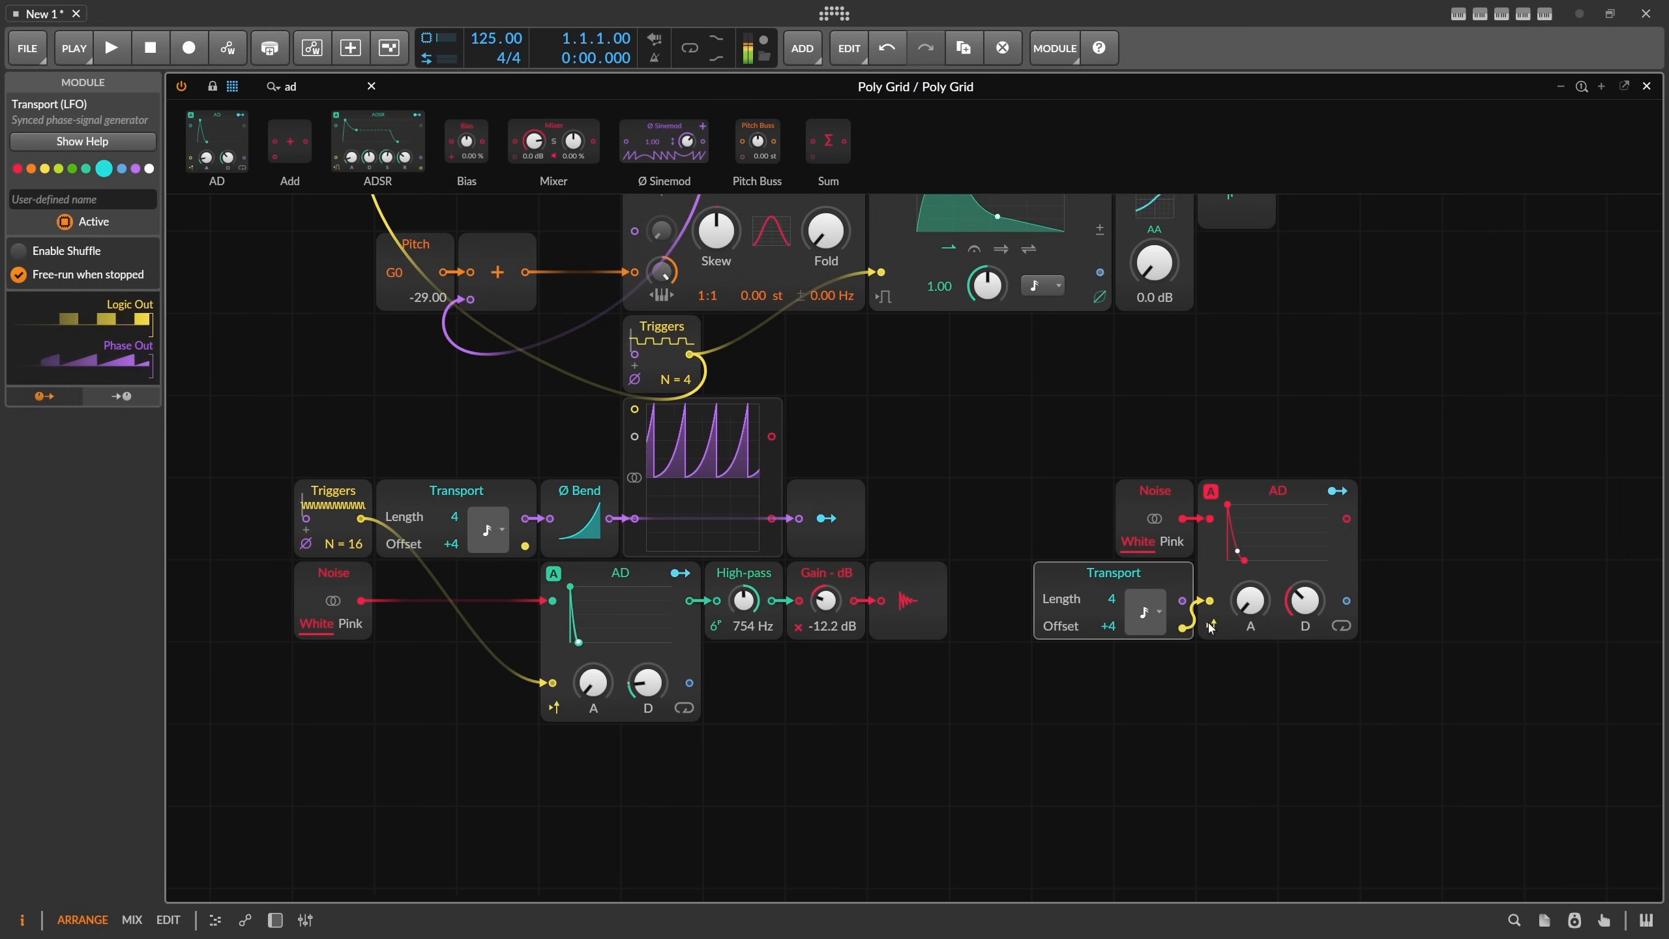
Add an Audio Out module connected to the output of the new AD envelope.
{"action": "type", "text": "out"}
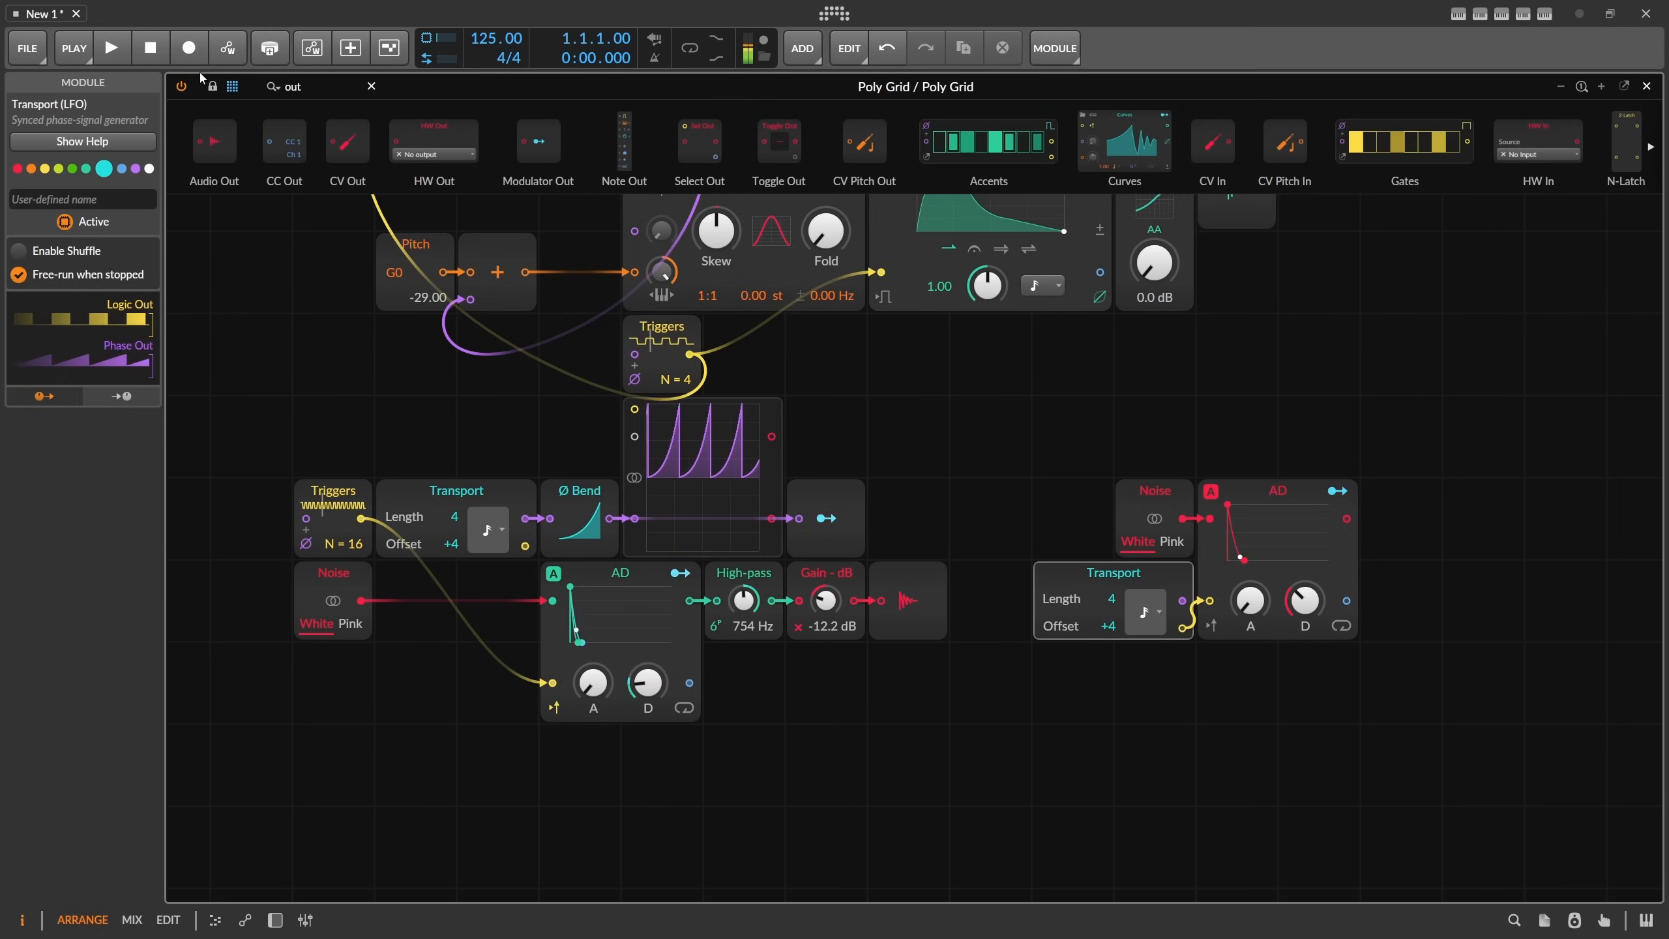
{"action": "left_click_drag", "start_coordinate": [215, 142], "coordinate": [1347, 519]}
{"action": "left_click_drag", "start_coordinate": [1335, 462], "coordinate": [1138, 443]}
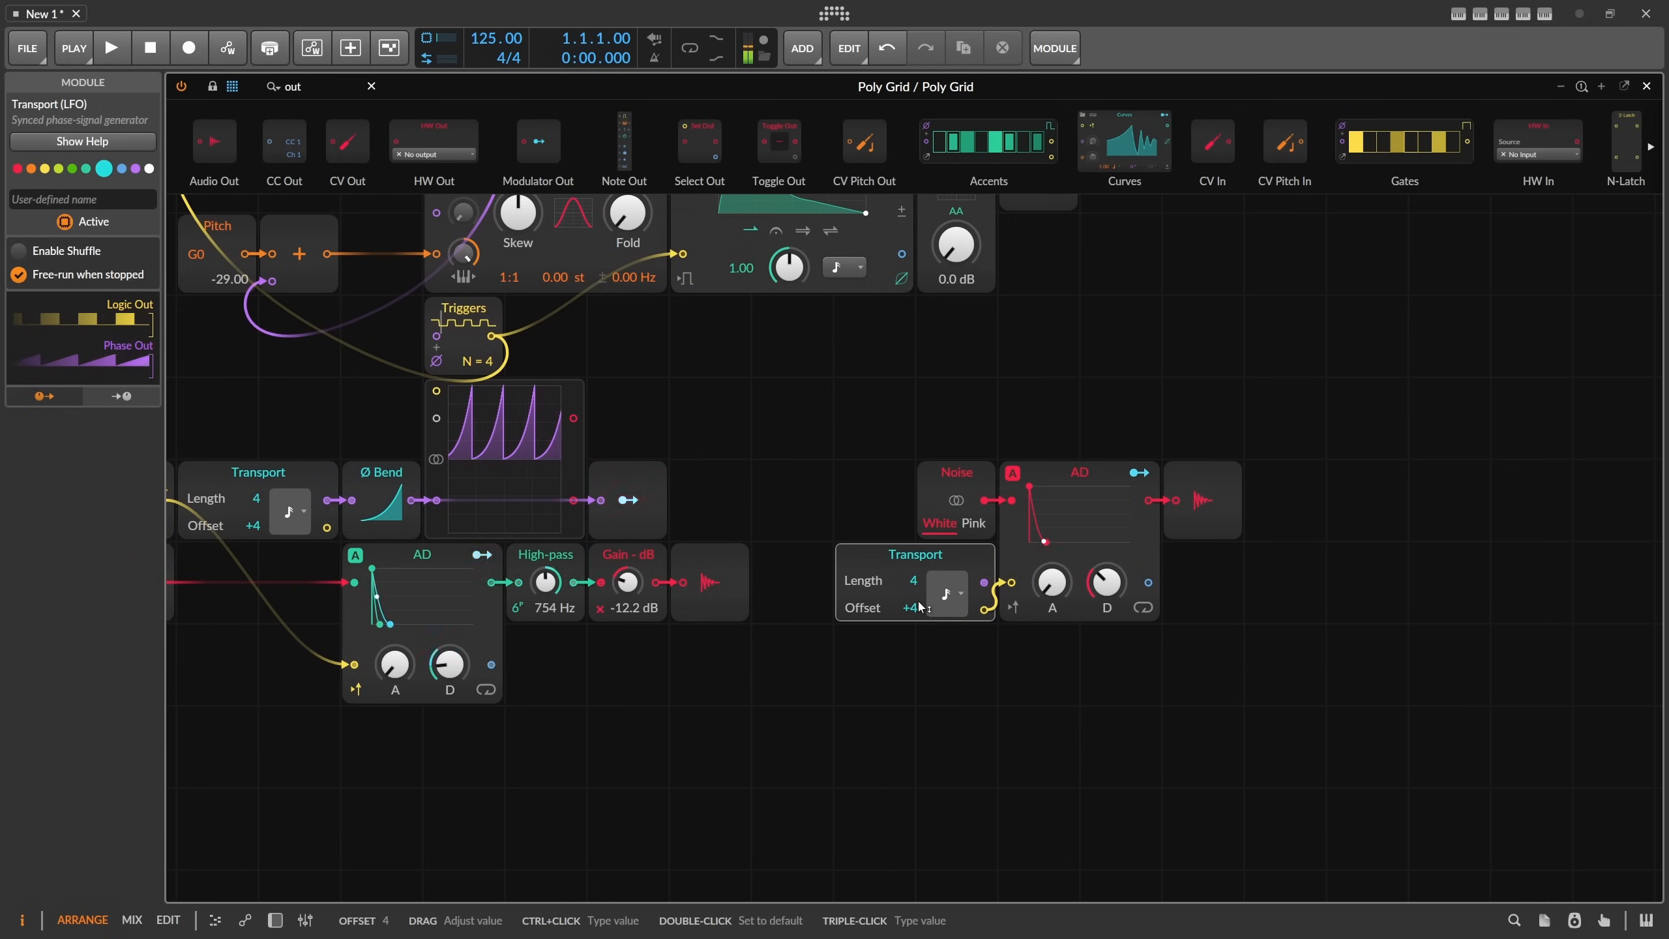
Try the new Transport's offset at +2, +8 and +6, and its length at 8.
{"action": "left_click_drag", "start_coordinate": [910, 608], "coordinate": [911, 628]}
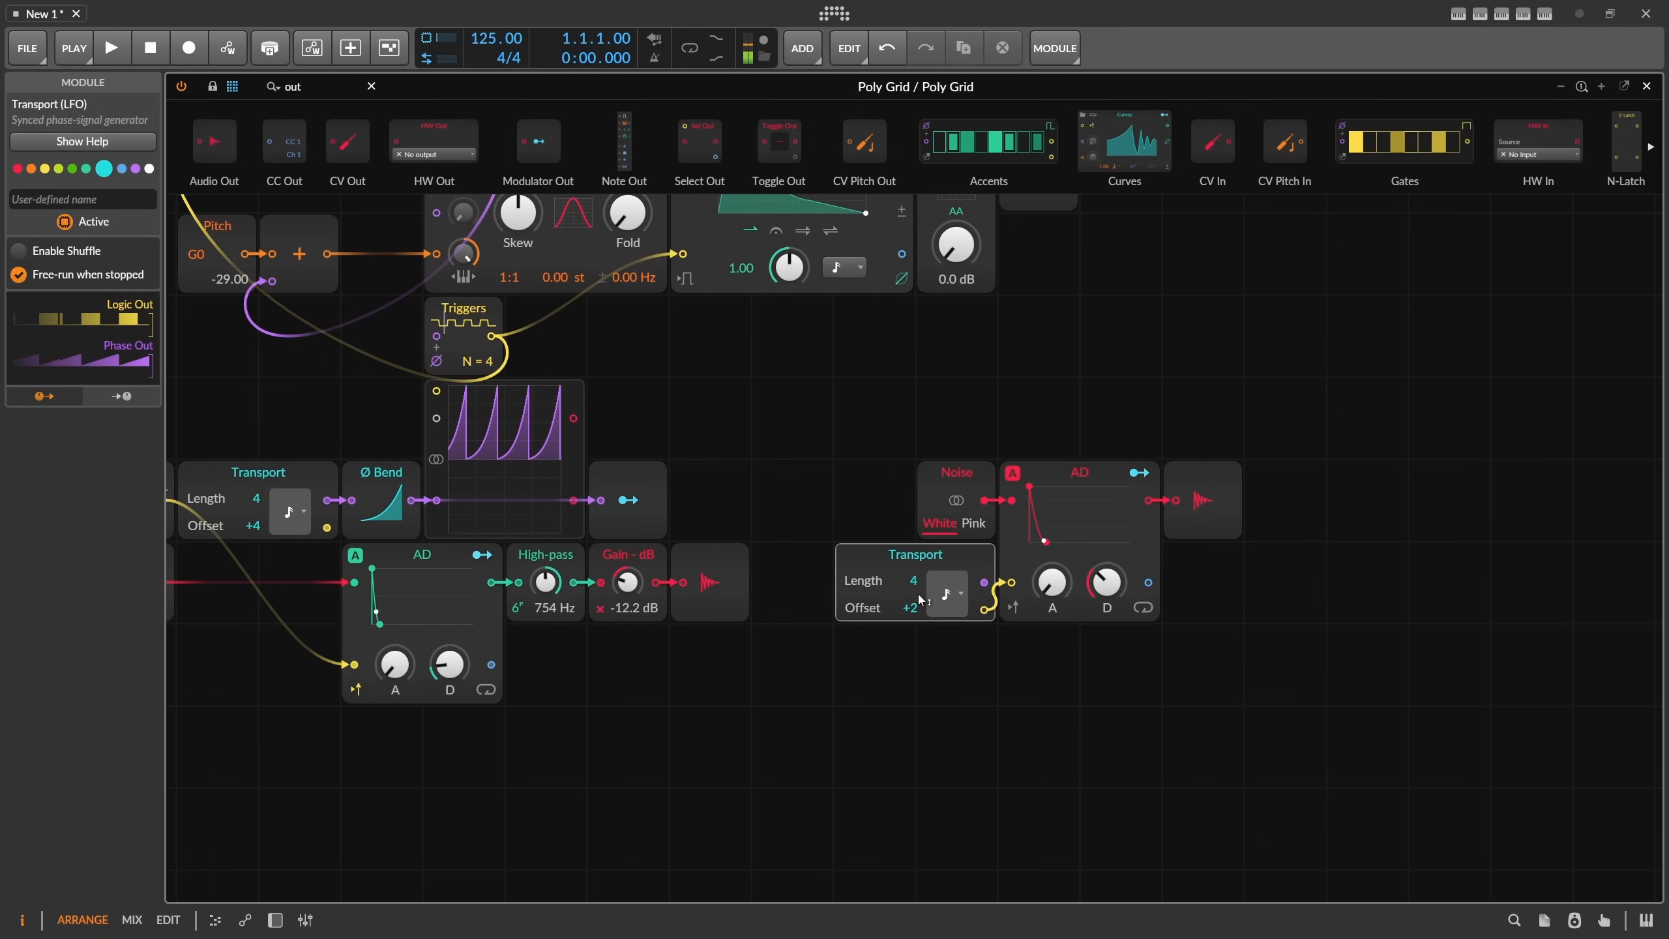
{"action": "left_click", "coordinate": [945, 594]}
{"action": "left_click", "coordinate": [960, 692]}
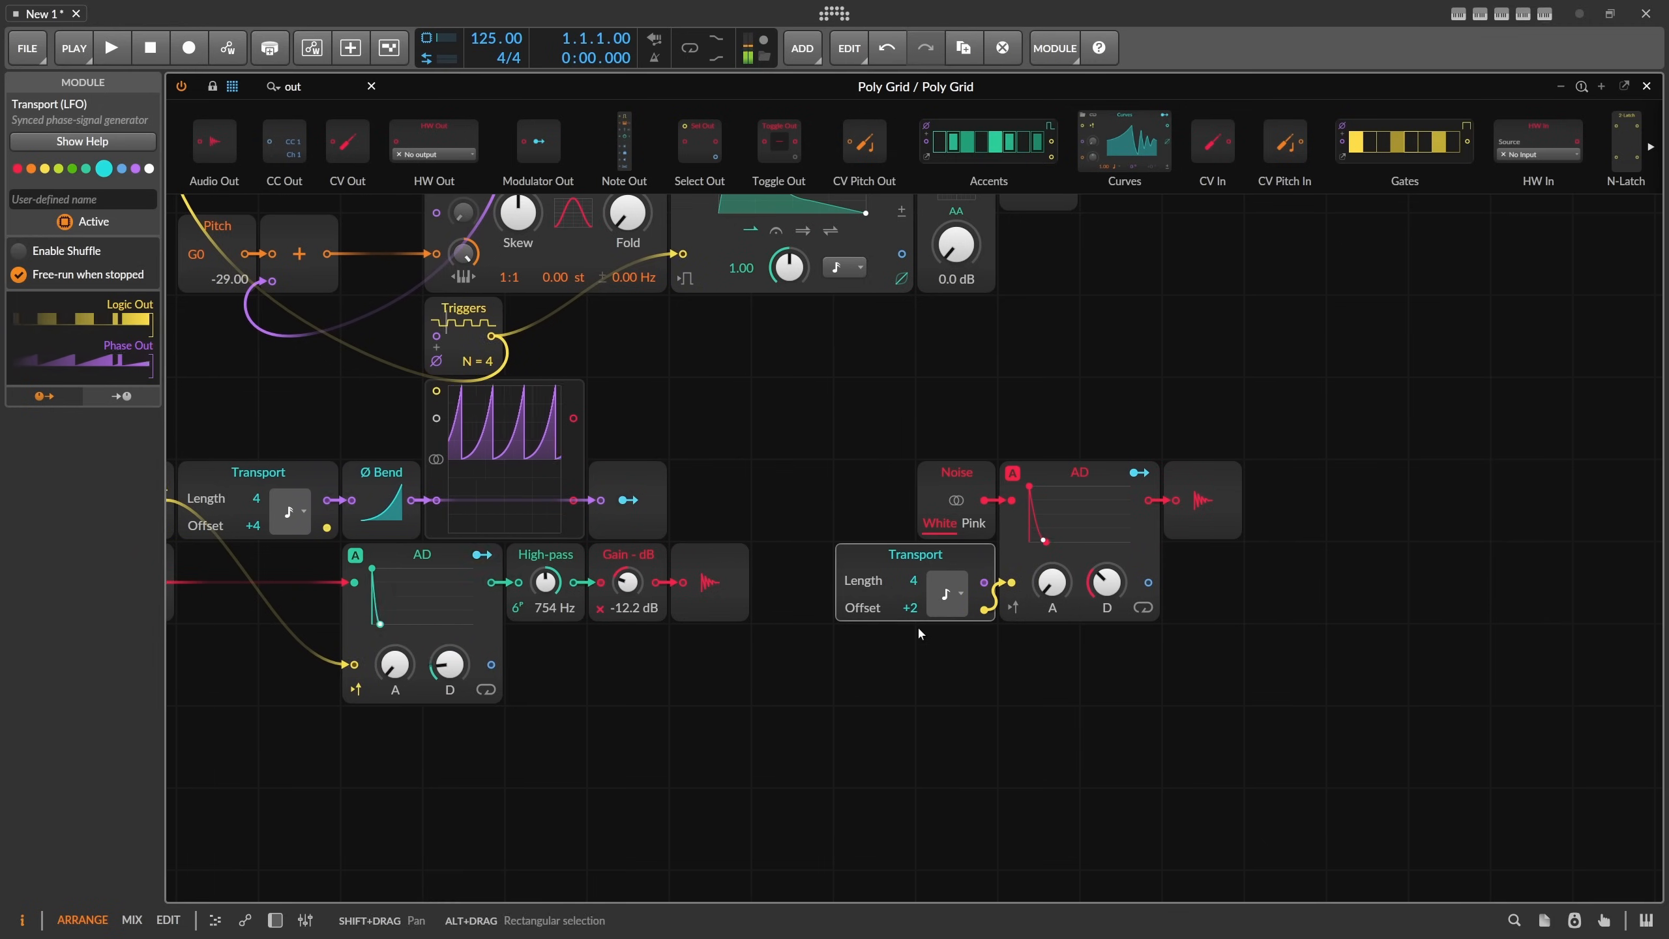
{"action": "left_click_drag", "start_coordinate": [913, 609], "coordinate": [913, 546]}
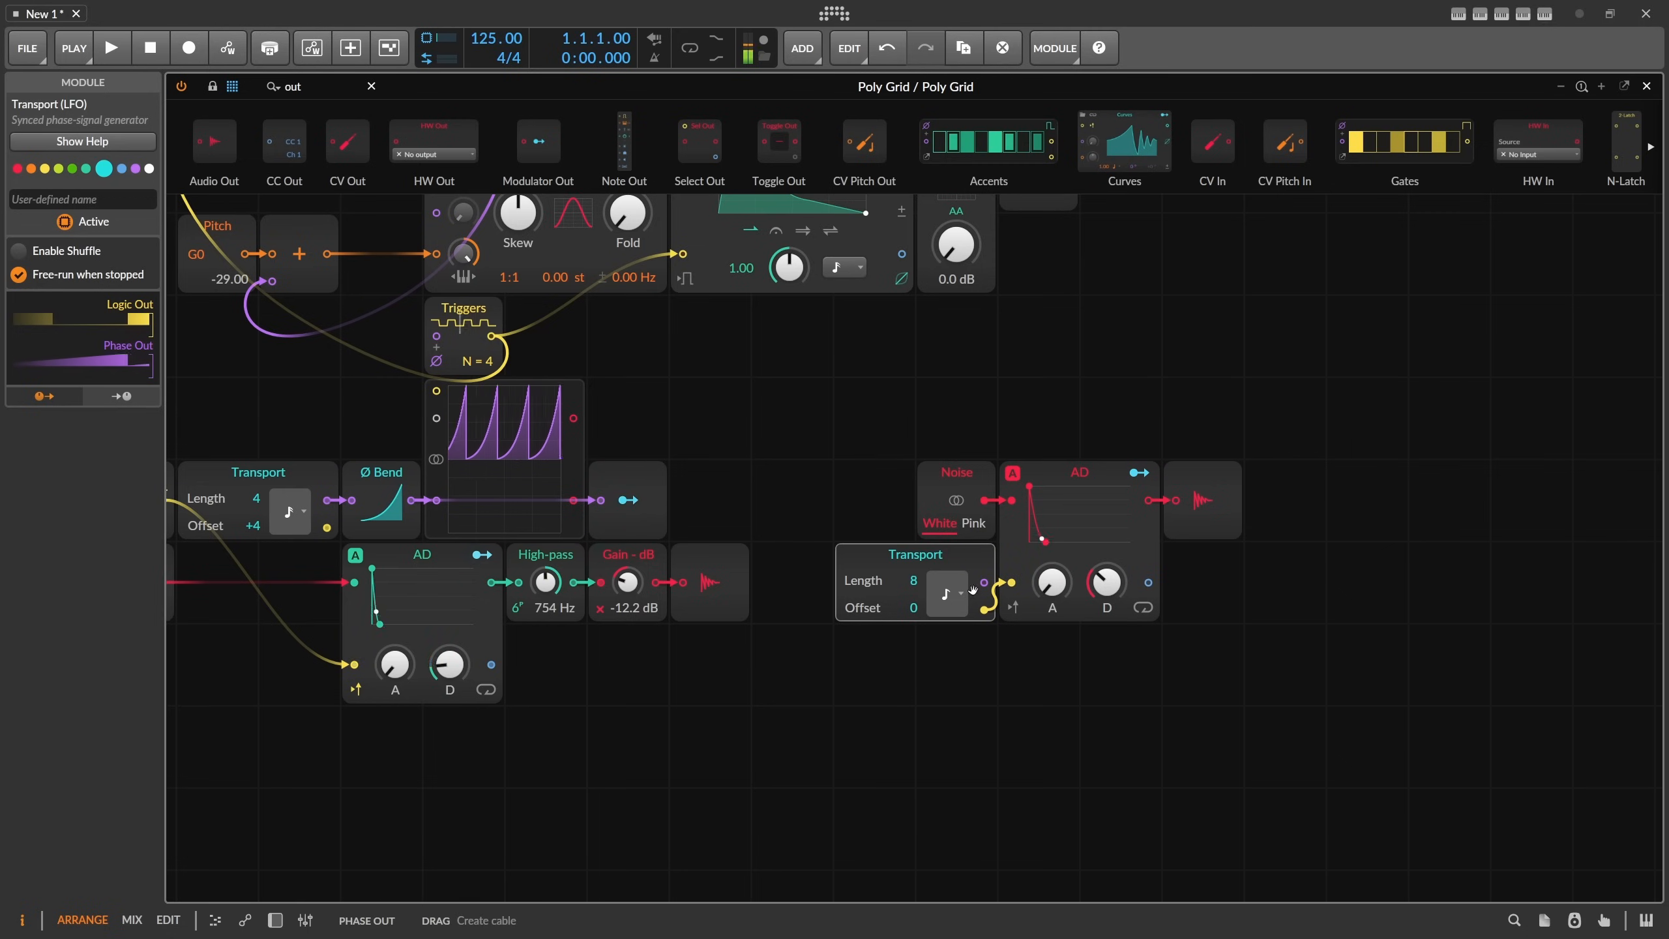
{"action": "left_click_drag", "start_coordinate": [920, 592], "coordinate": [912, 615]}
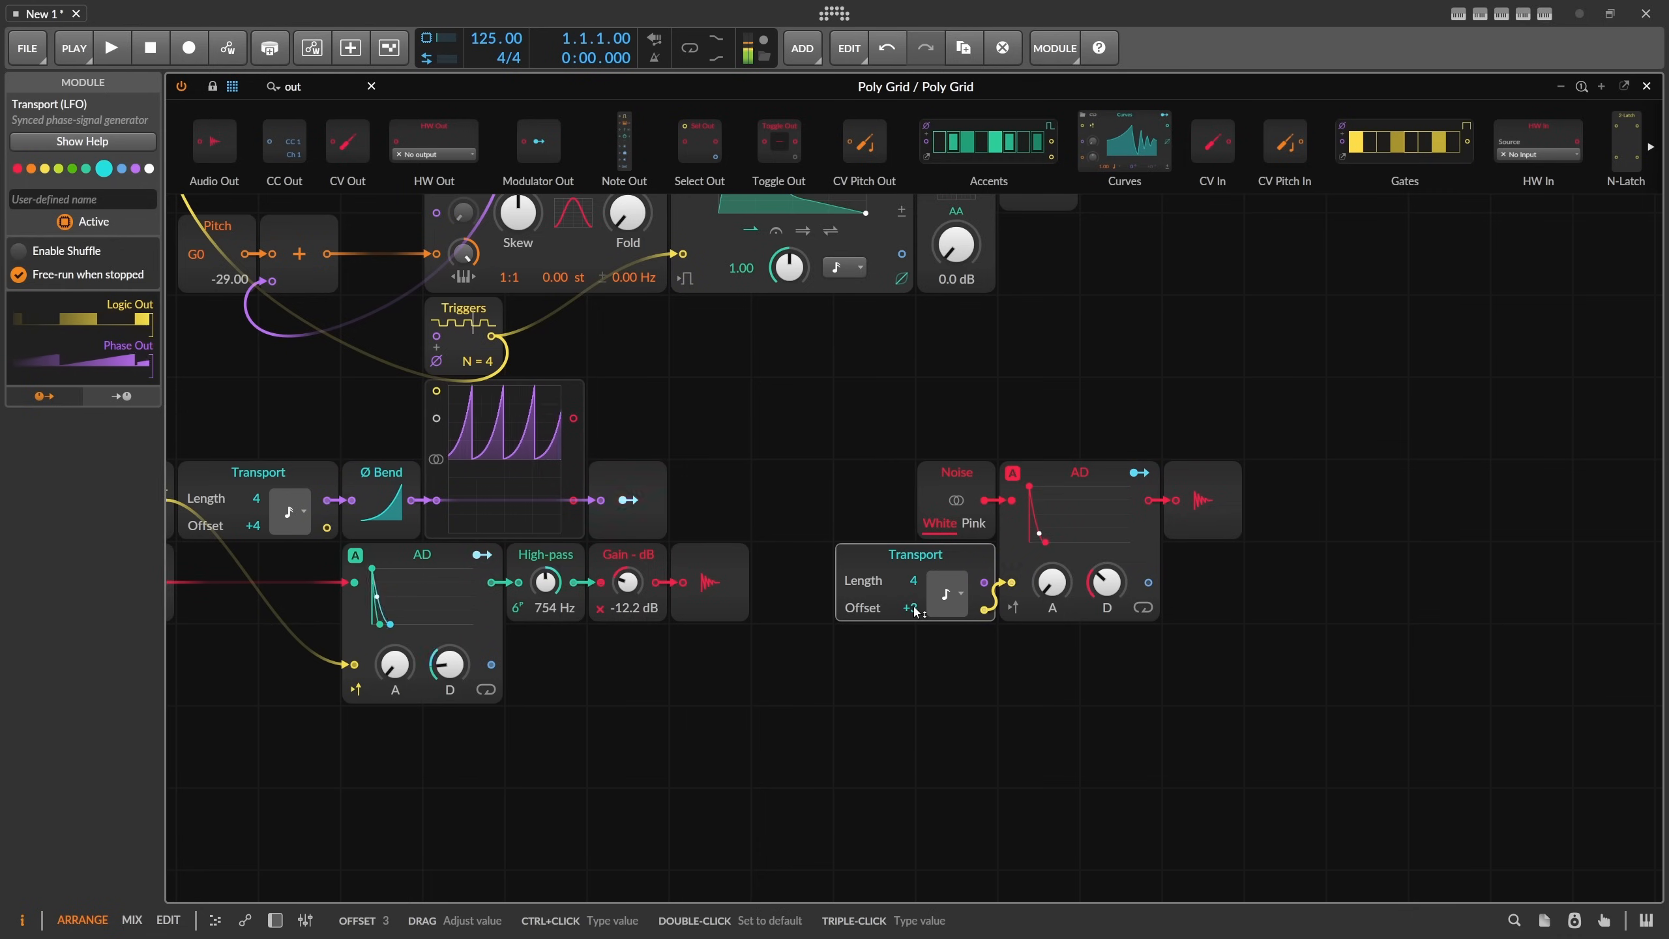
{"action": "left_click_drag", "start_coordinate": [918, 611], "coordinate": [916, 608]}
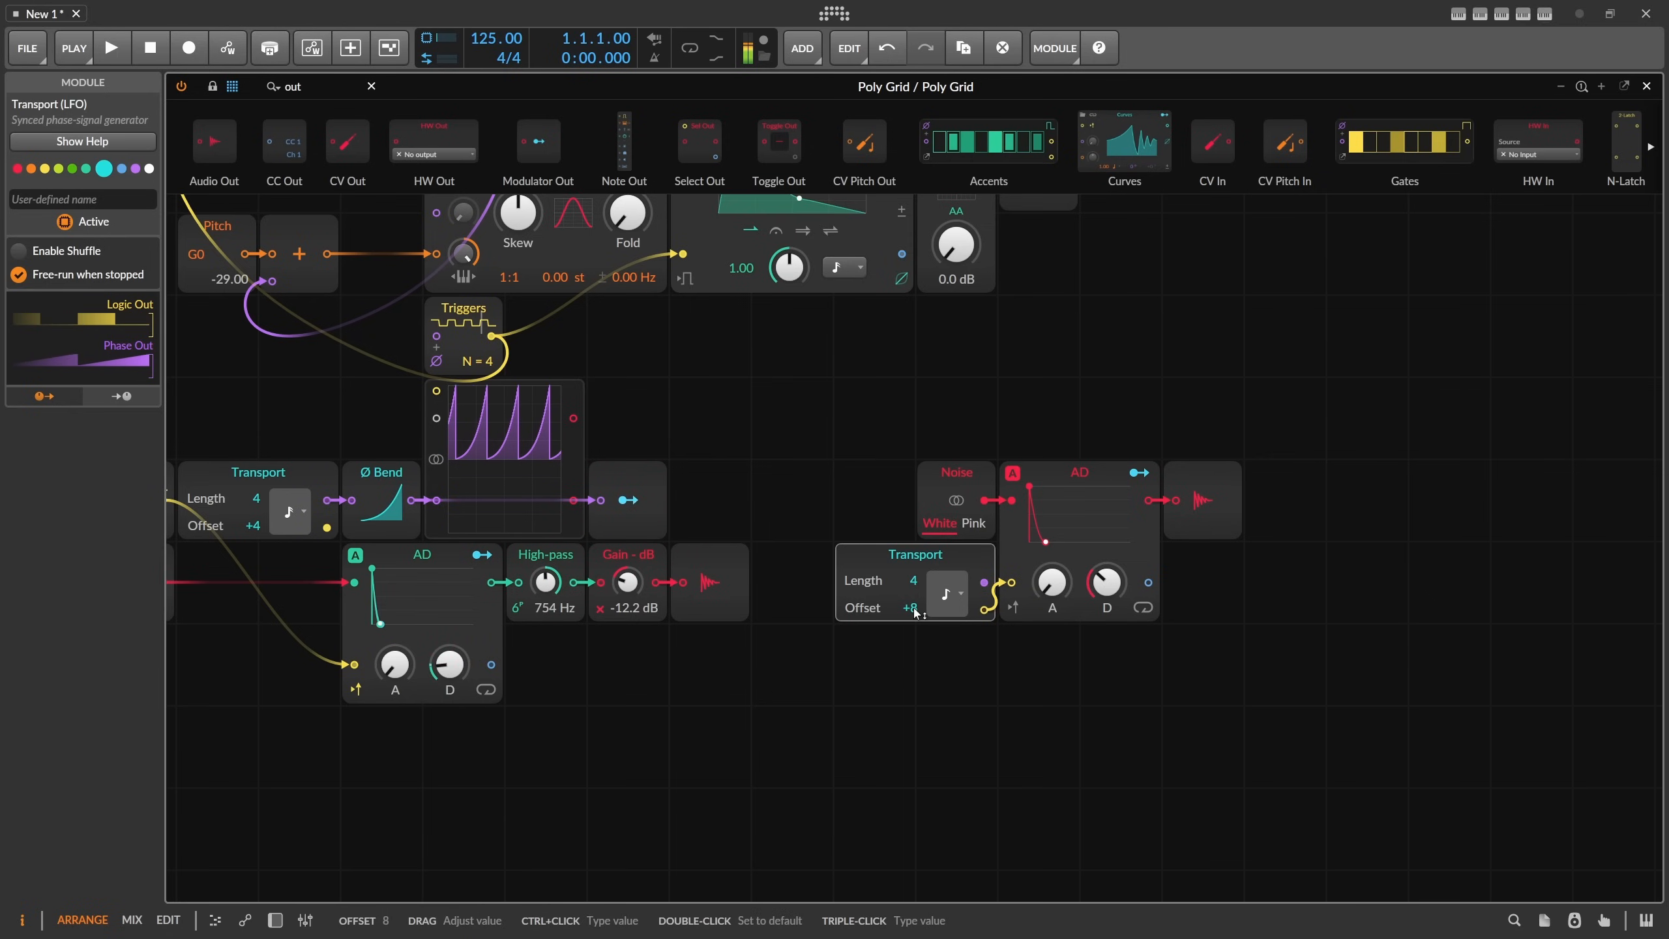
{"action": "left_click_drag", "start_coordinate": [917, 609], "coordinate": [918, 614]}
{"action": "left_click", "coordinate": [946, 593]}
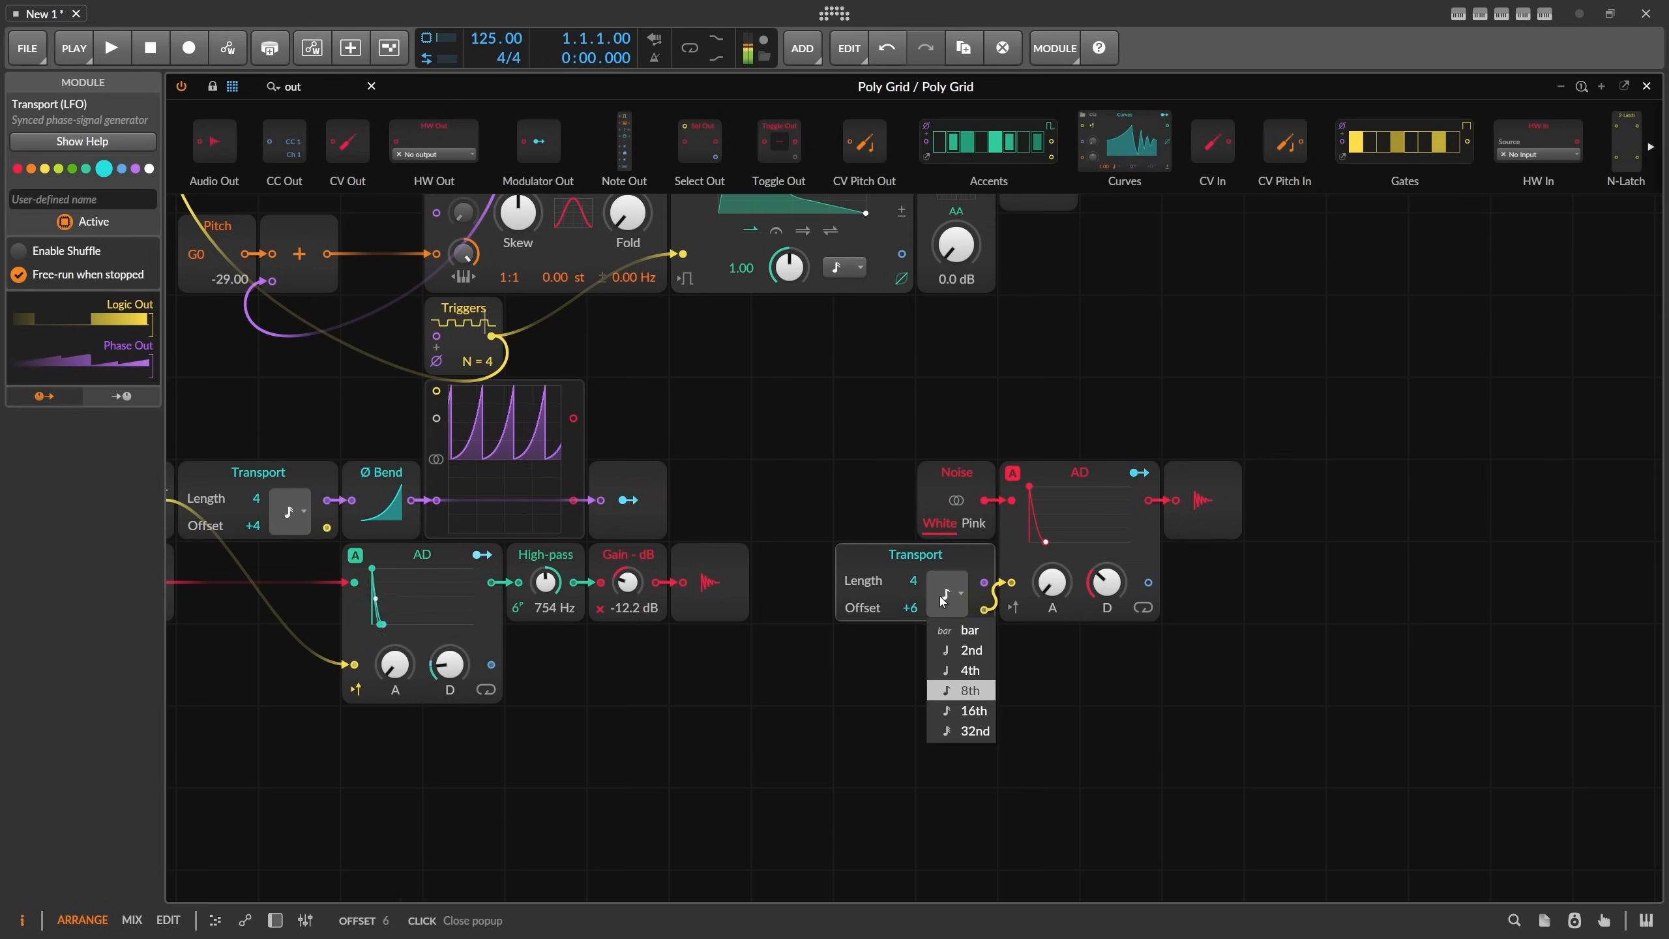
{"action": "left_click", "coordinate": [943, 600]}
Reset the new Transport's offset to 0 and restart playback from the beginning of the song.
{"action": "double_click", "coordinate": [913, 608]}
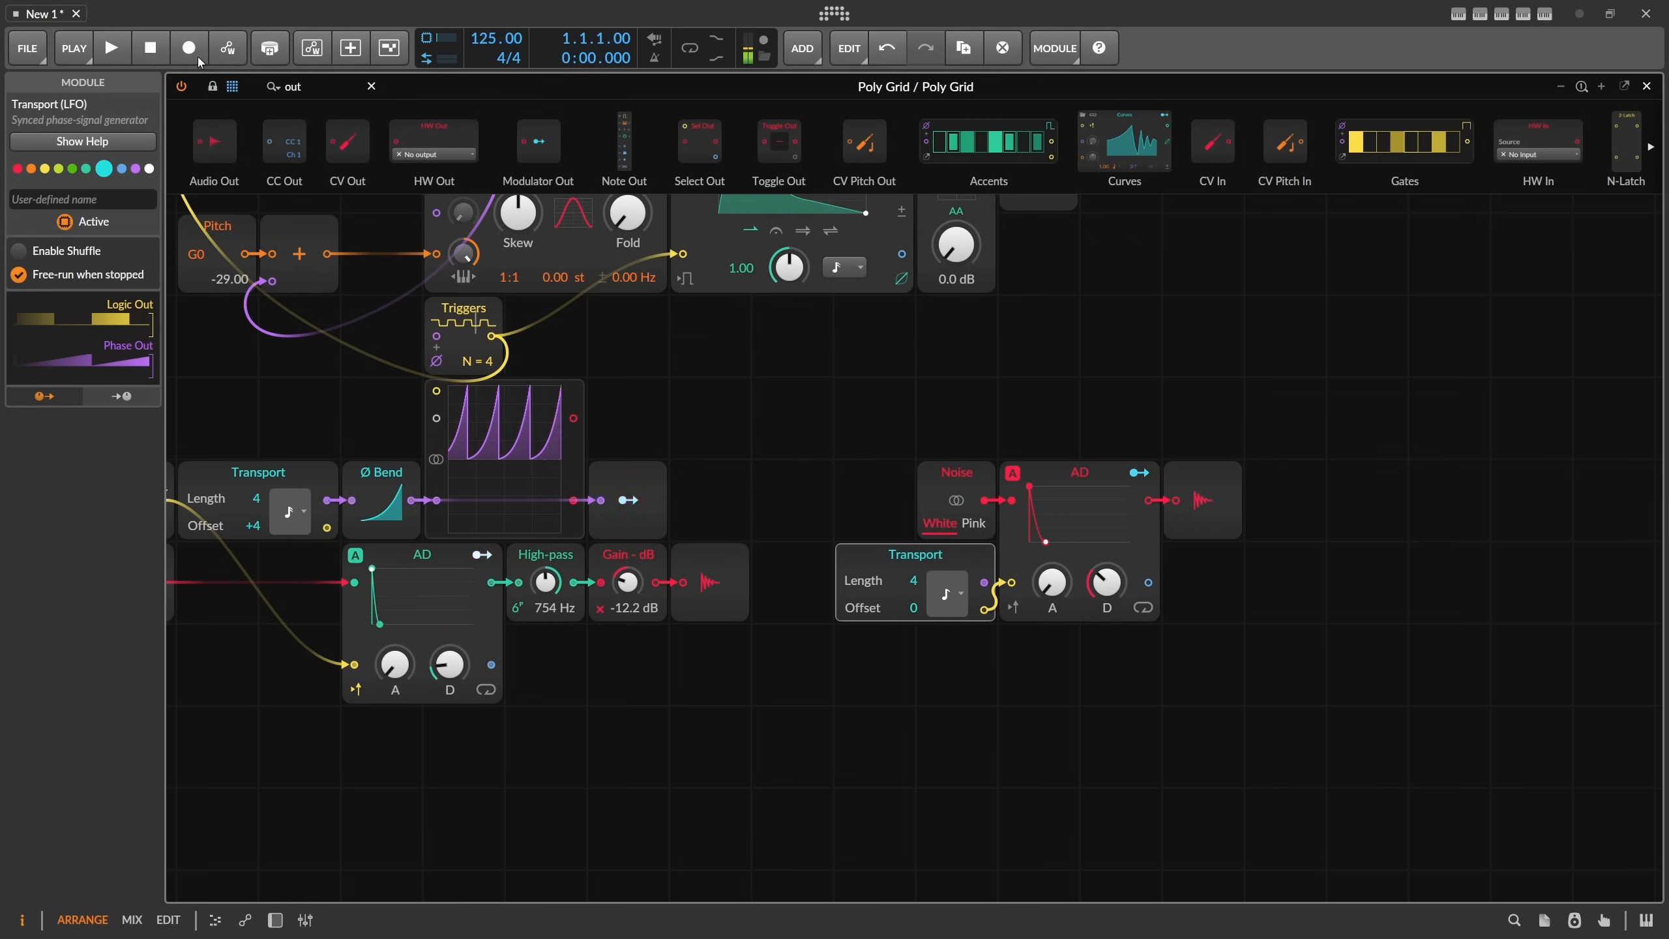
{"action": "left_click", "coordinate": [113, 52]}
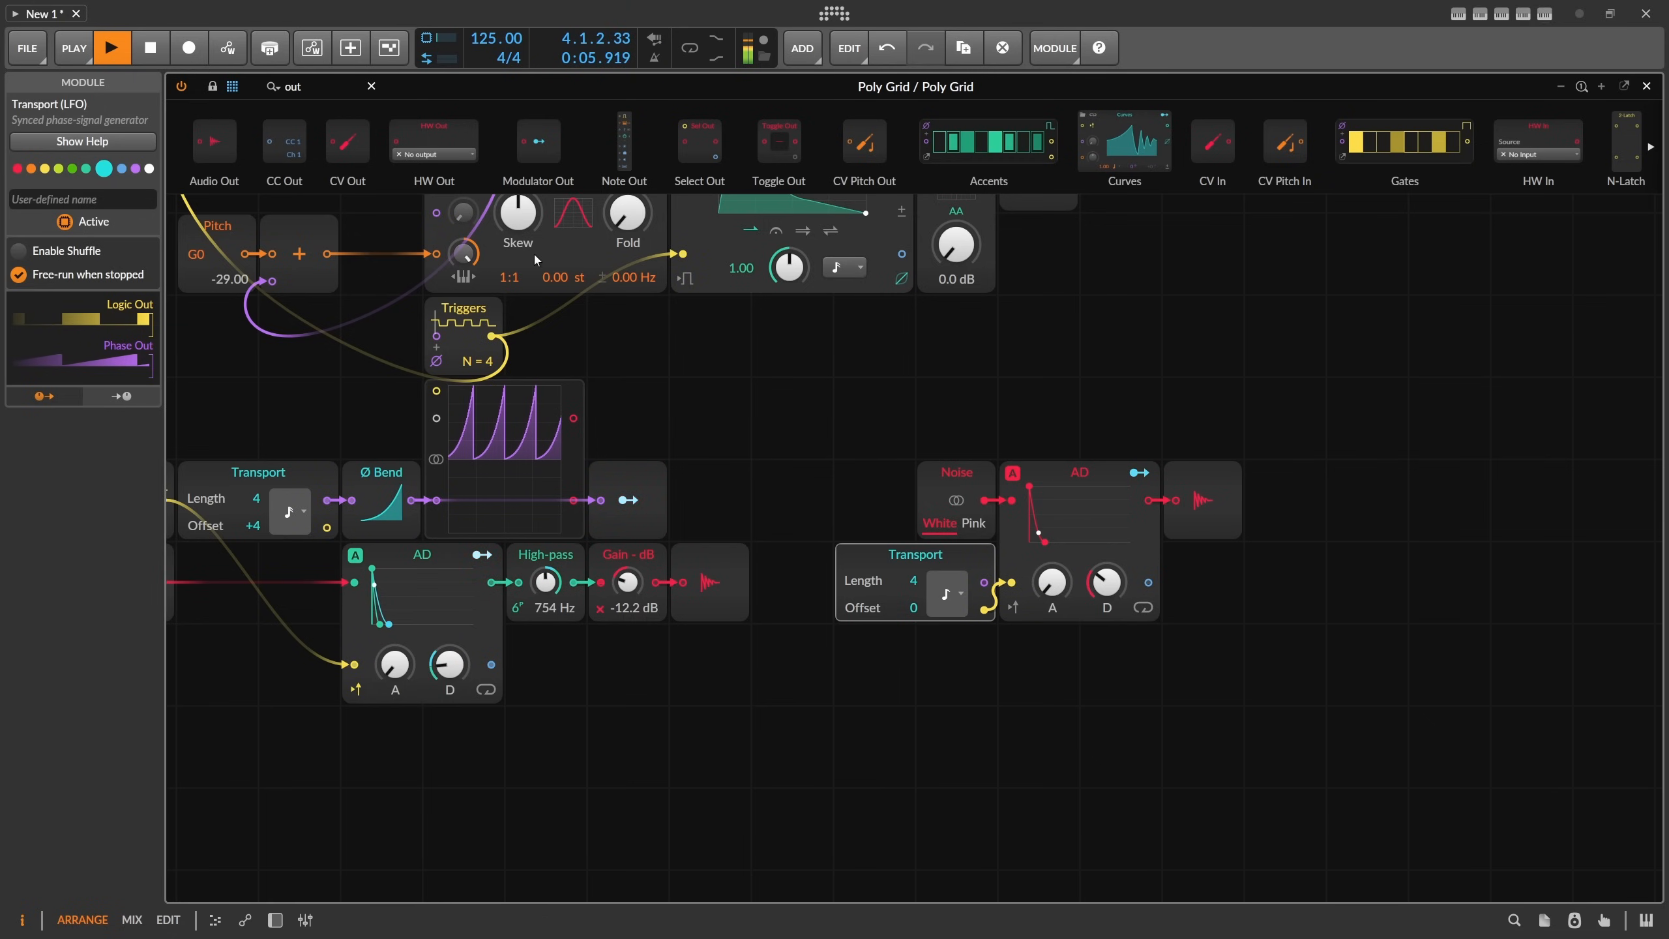
{"action": "scroll", "coordinate": [854, 414], "scroll_direction": "left", "scroll_amount": 3}
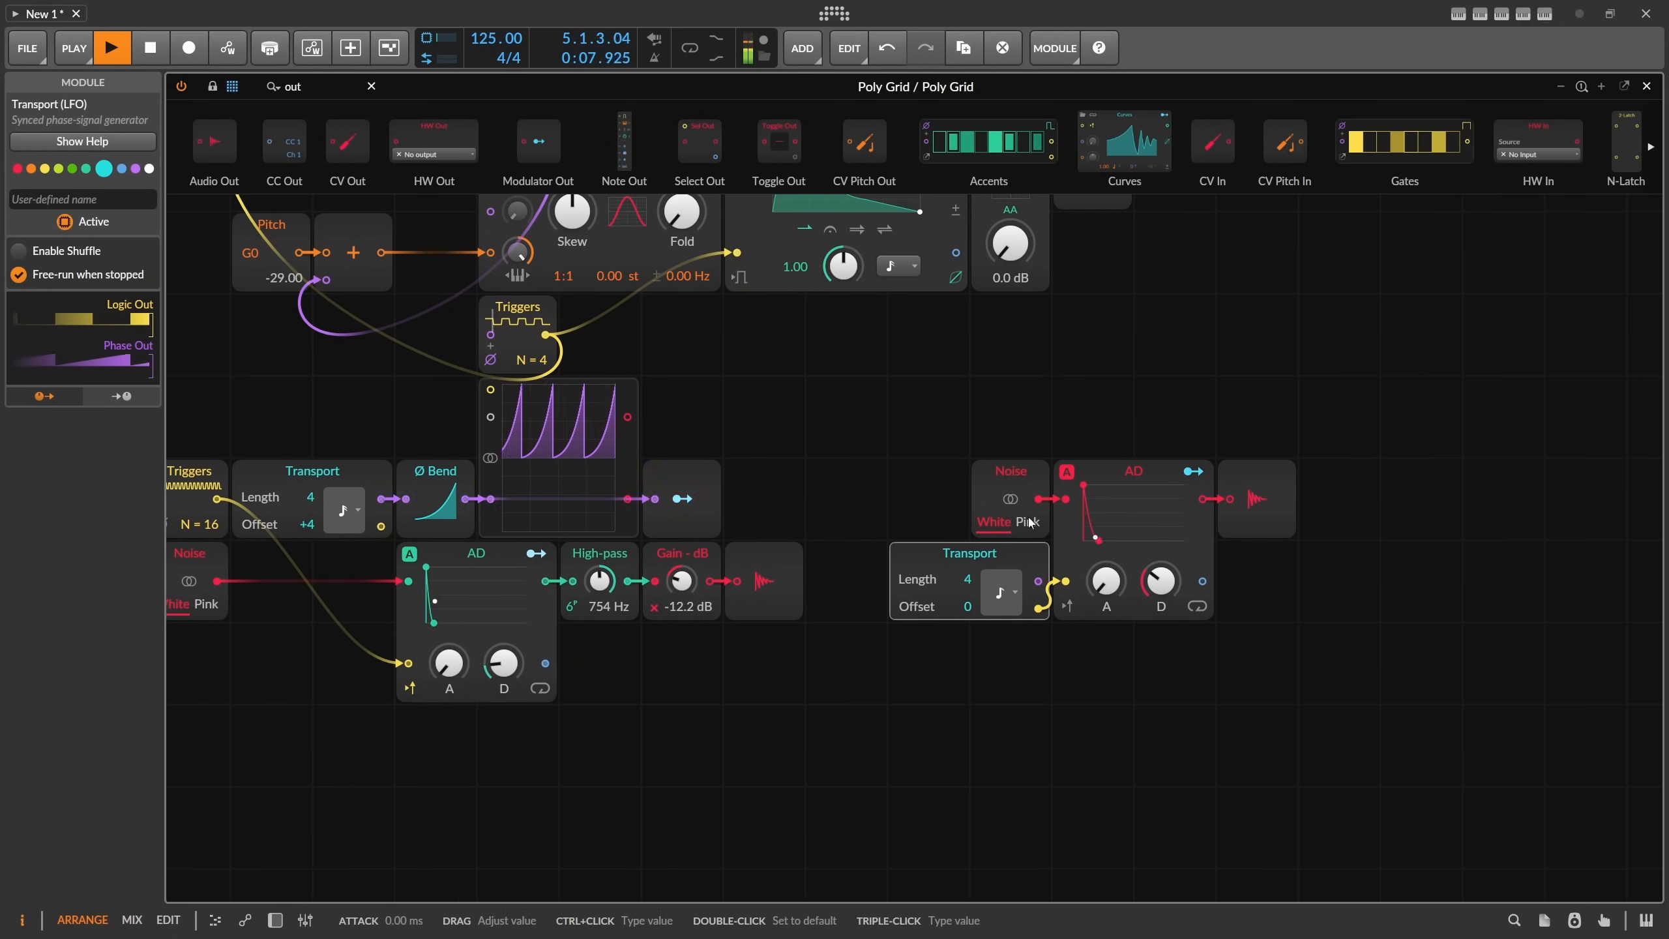
{"action": "left_click", "coordinate": [121, 48]}
{"action": "left_click", "coordinate": [121, 49]}
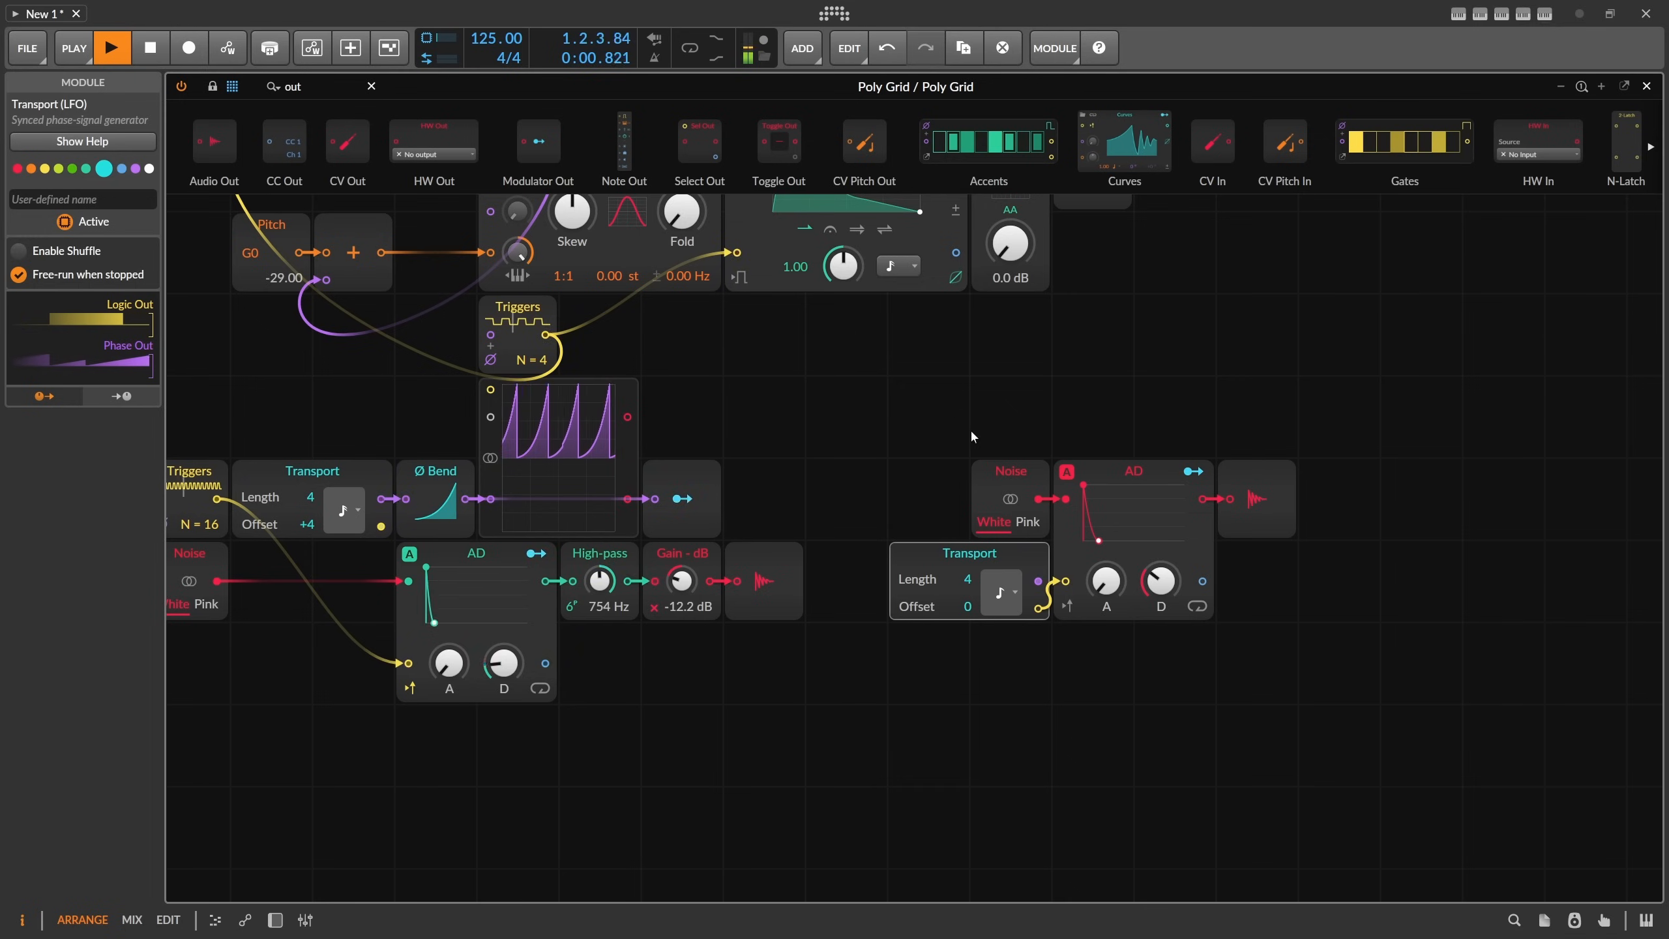
Switch the second Noise module to Pink and shorten its AD decay to about 247 ms.
{"action": "left_click", "coordinate": [1028, 521]}
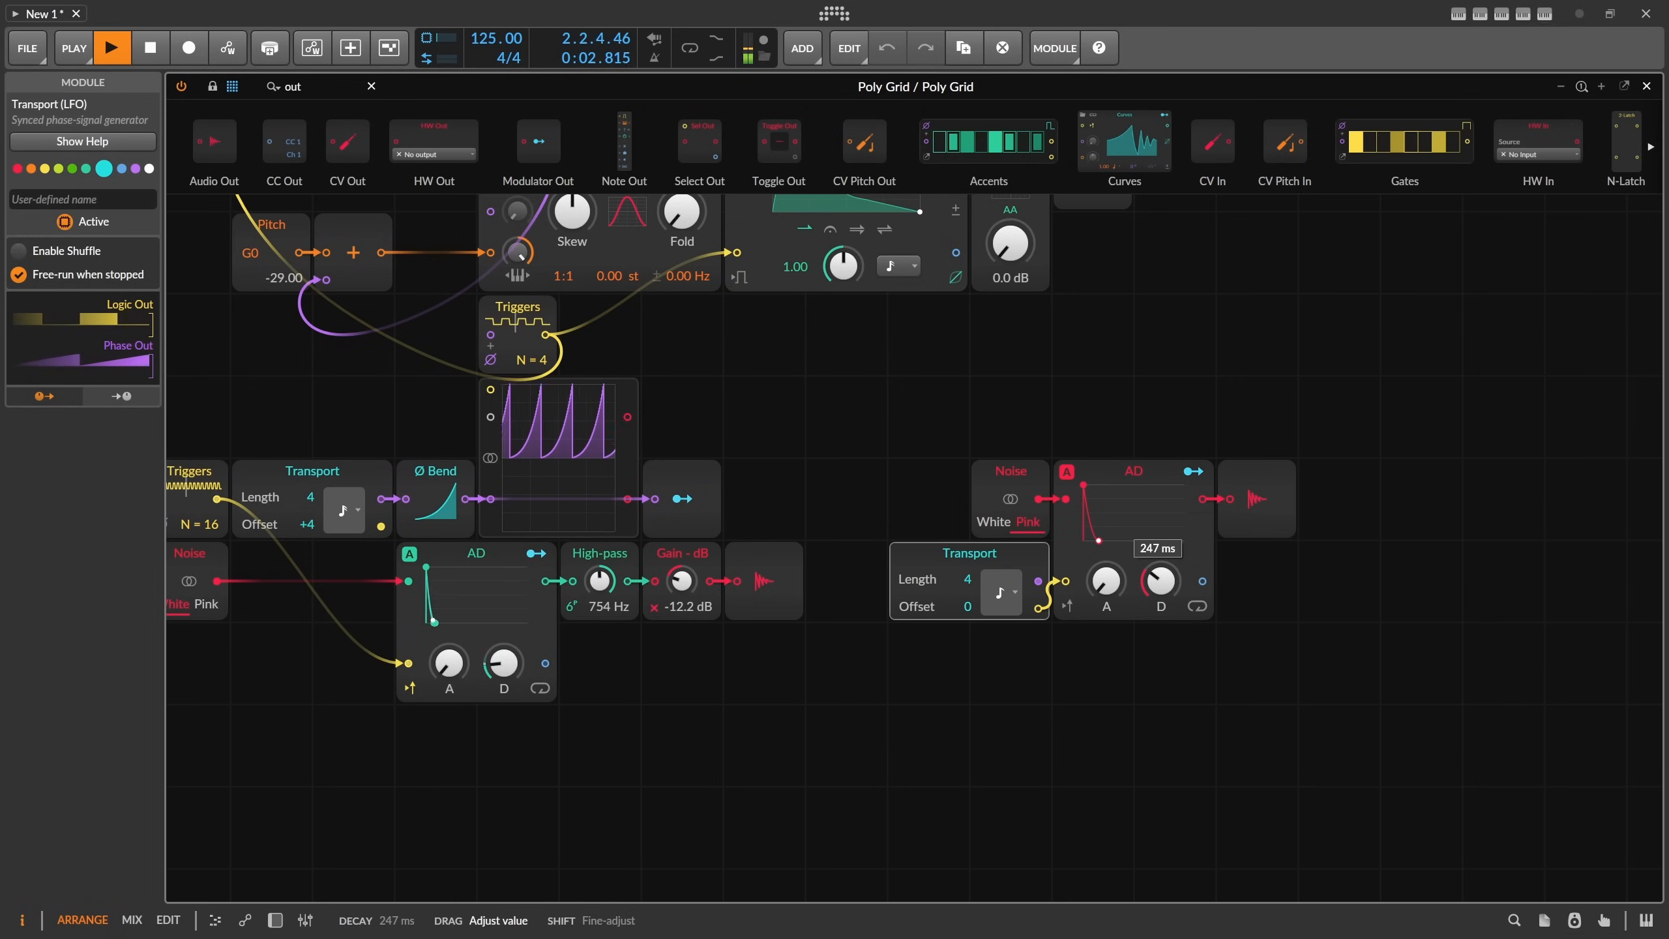
{"action": "left_click_drag", "start_coordinate": [1161, 581], "coordinate": [1161, 579]}
Insert an XP filter between the second voice's AD envelope and its Audio Out.
{"action": "left_click_drag", "start_coordinate": [312, 86], "coordinate": [182, 85]}
{"action": "key", "text": "BackSpace"}
{"action": "type", "text": "peak"}
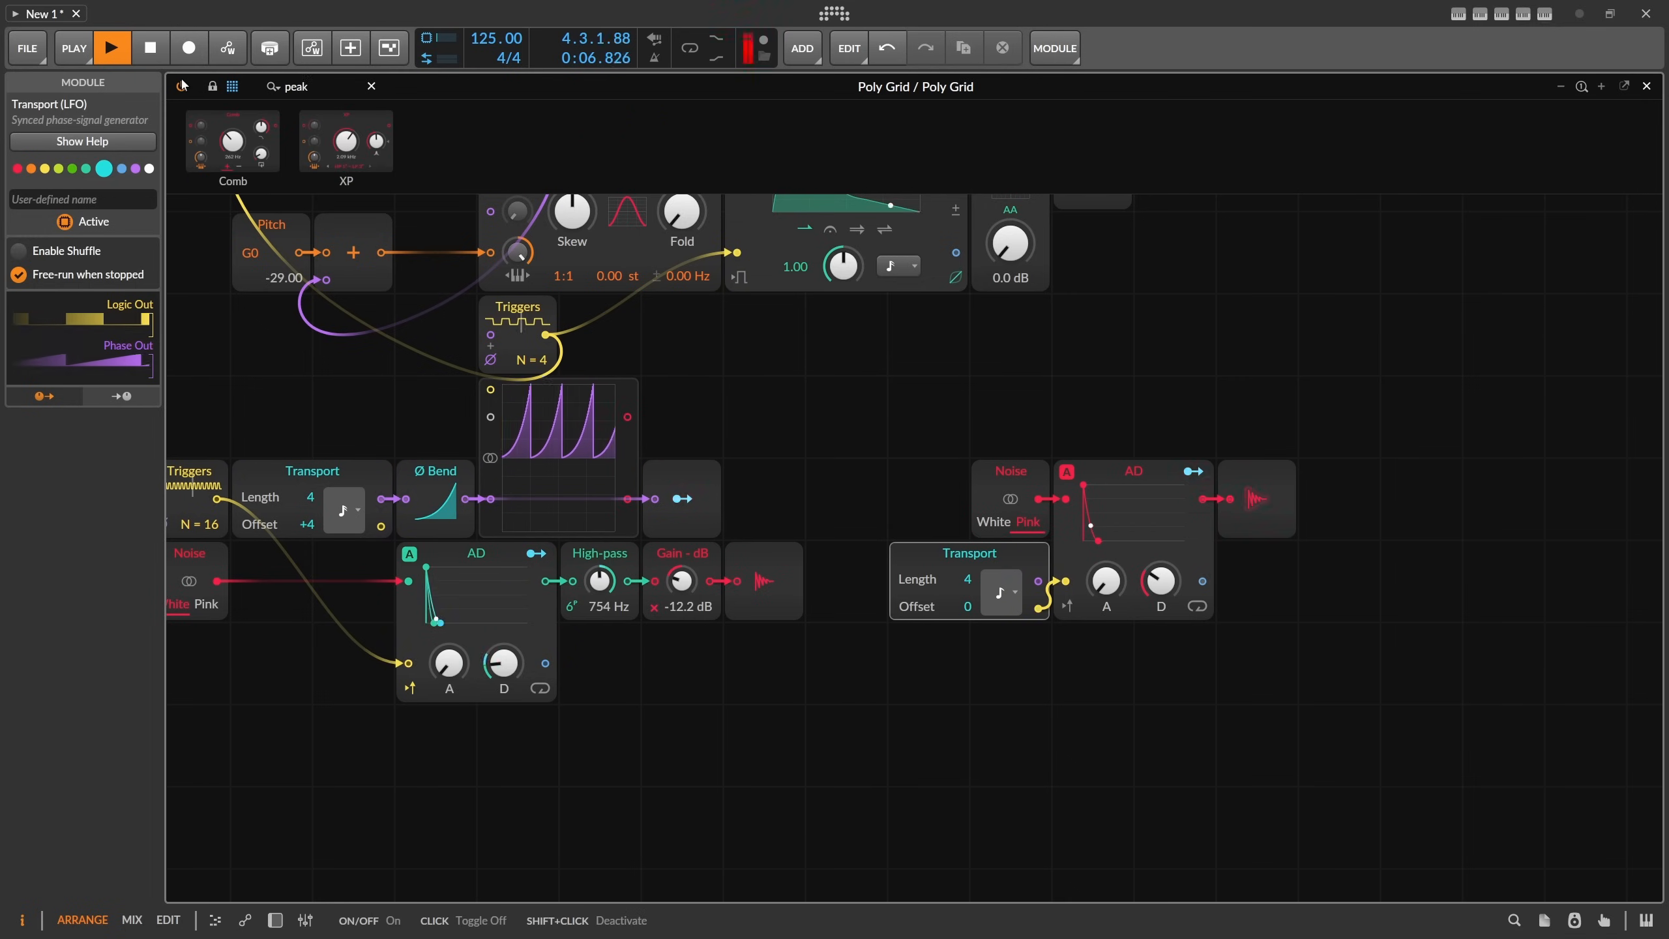
{"action": "left_click_drag", "start_coordinate": [346, 141], "coordinate": [1281, 526]}
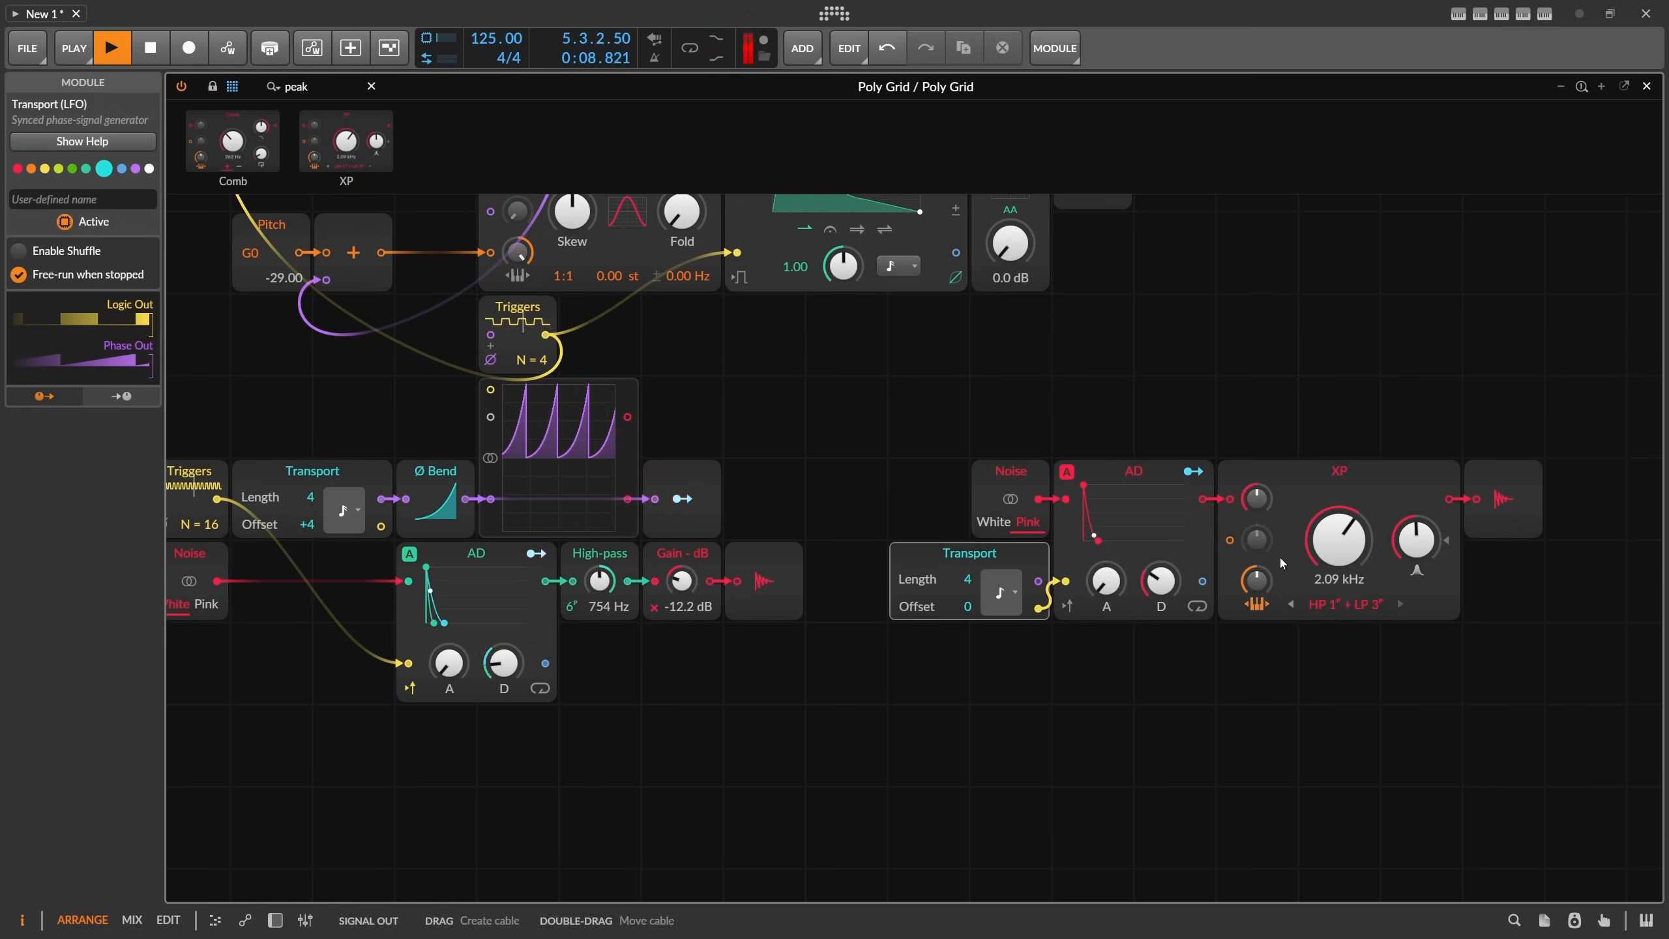
Set the XP filter to Peak mode at 1.54 kHz, with keyboard tracking removed and the resonance lowered.
{"action": "left_click", "coordinate": [1345, 603]}
{"action": "left_click", "coordinate": [1369, 830]}
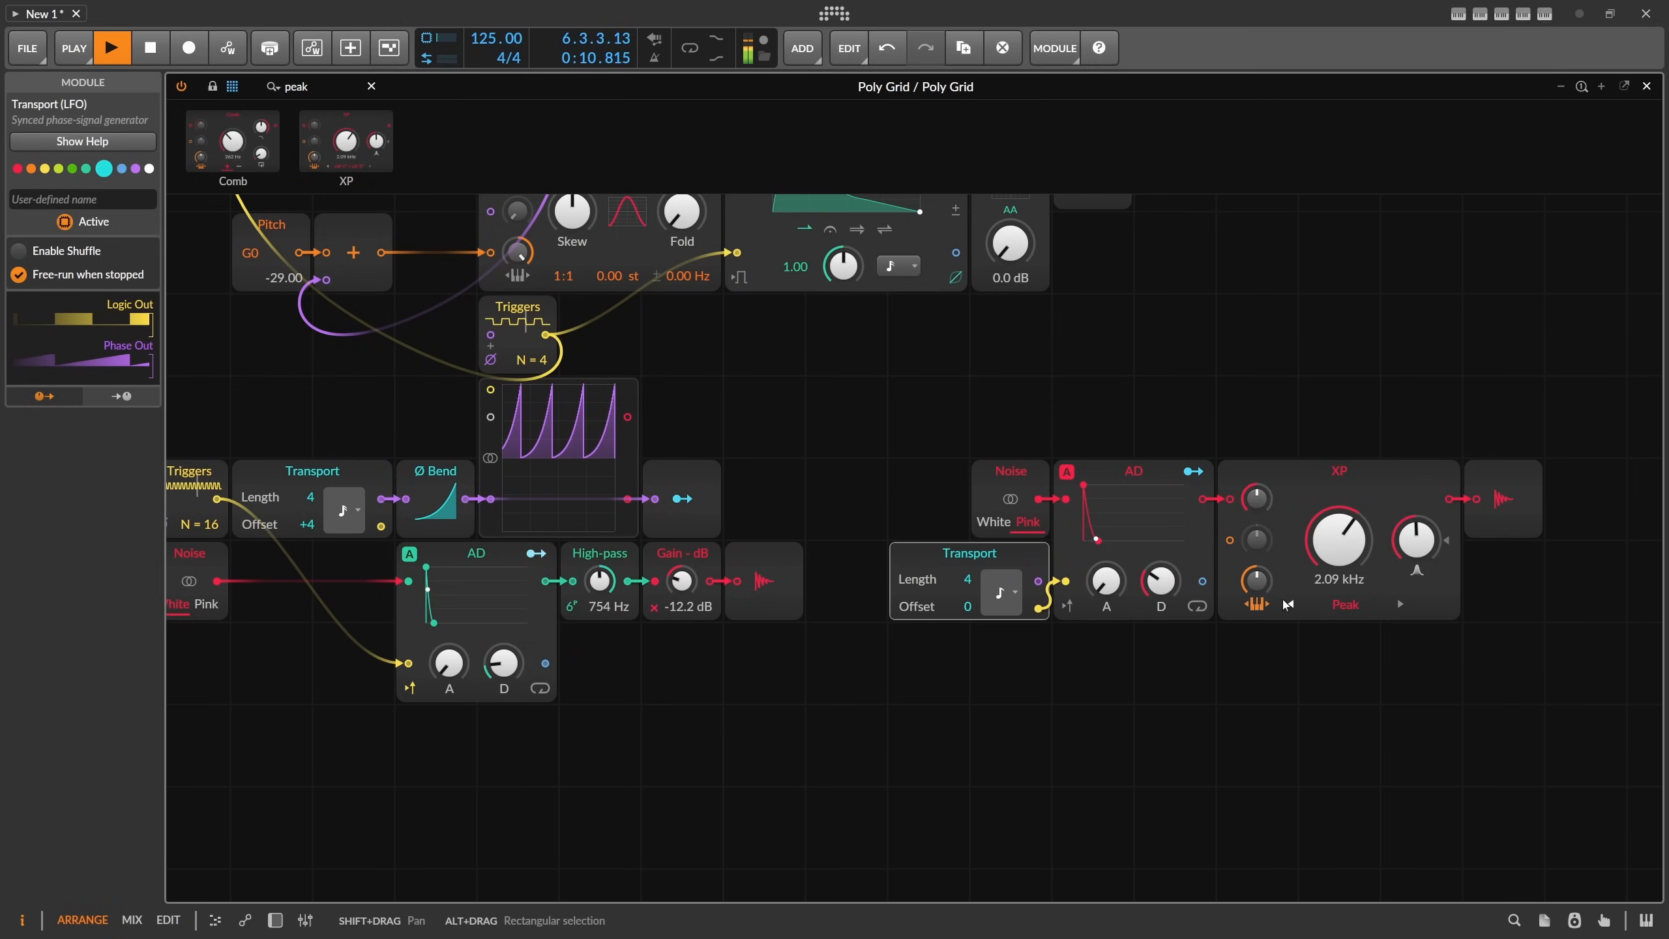
{"action": "left_click_drag", "start_coordinate": [1335, 543], "coordinate": [1336, 592]}
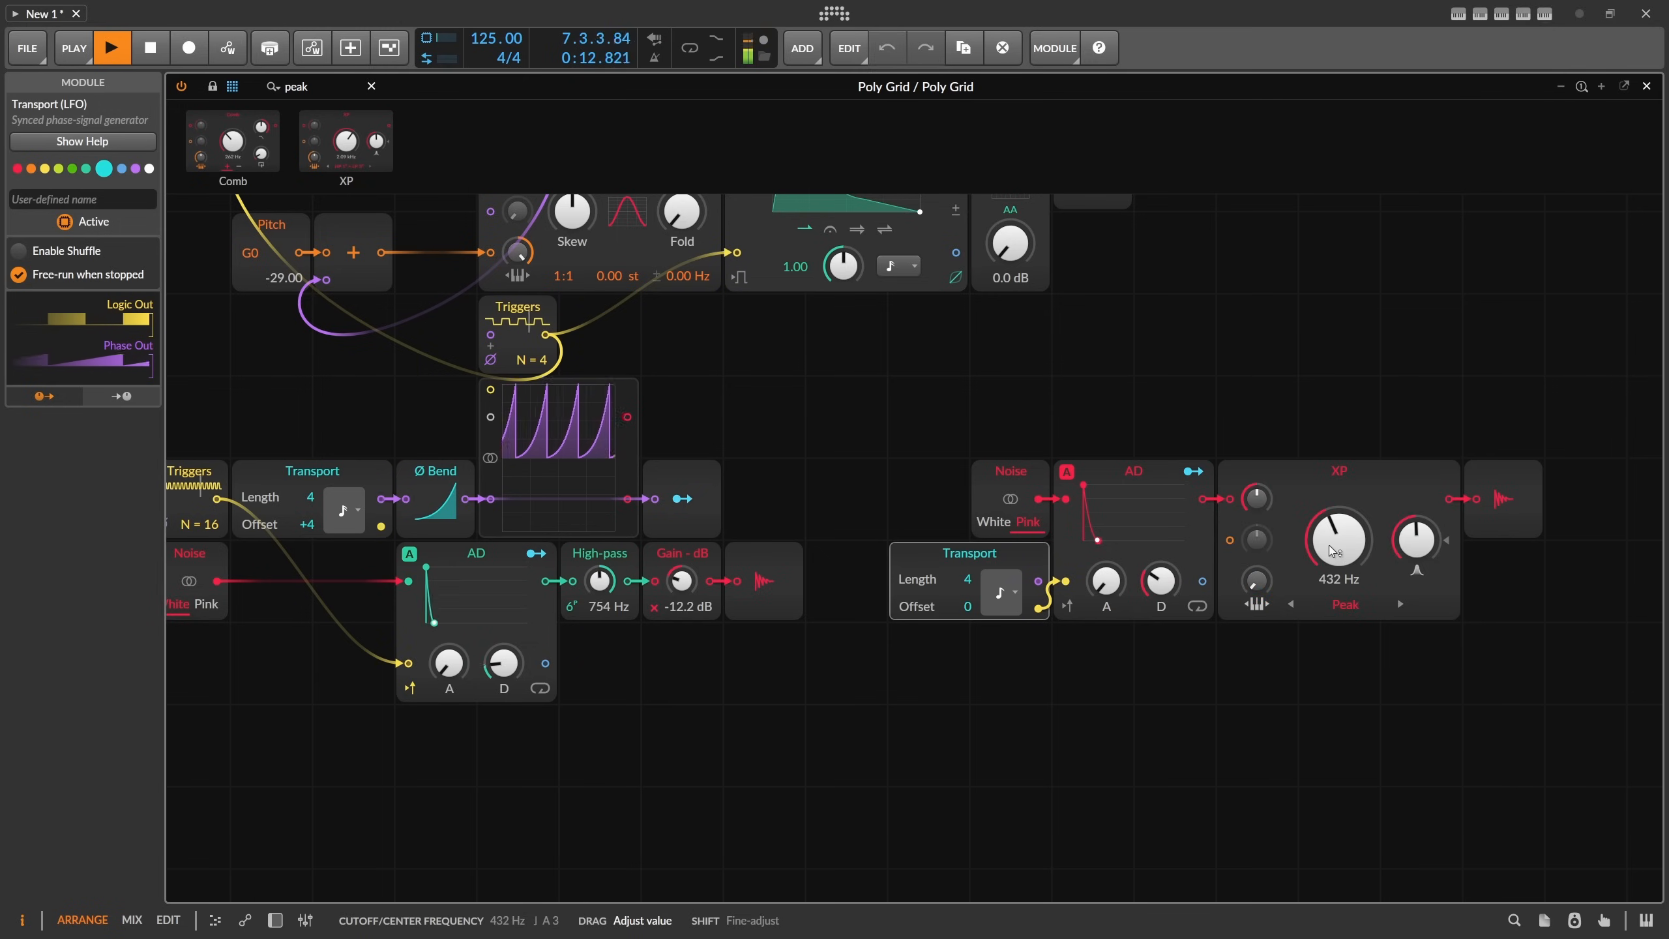
{"action": "left_click_drag", "start_coordinate": [1416, 539], "coordinate": [1338, 505]}
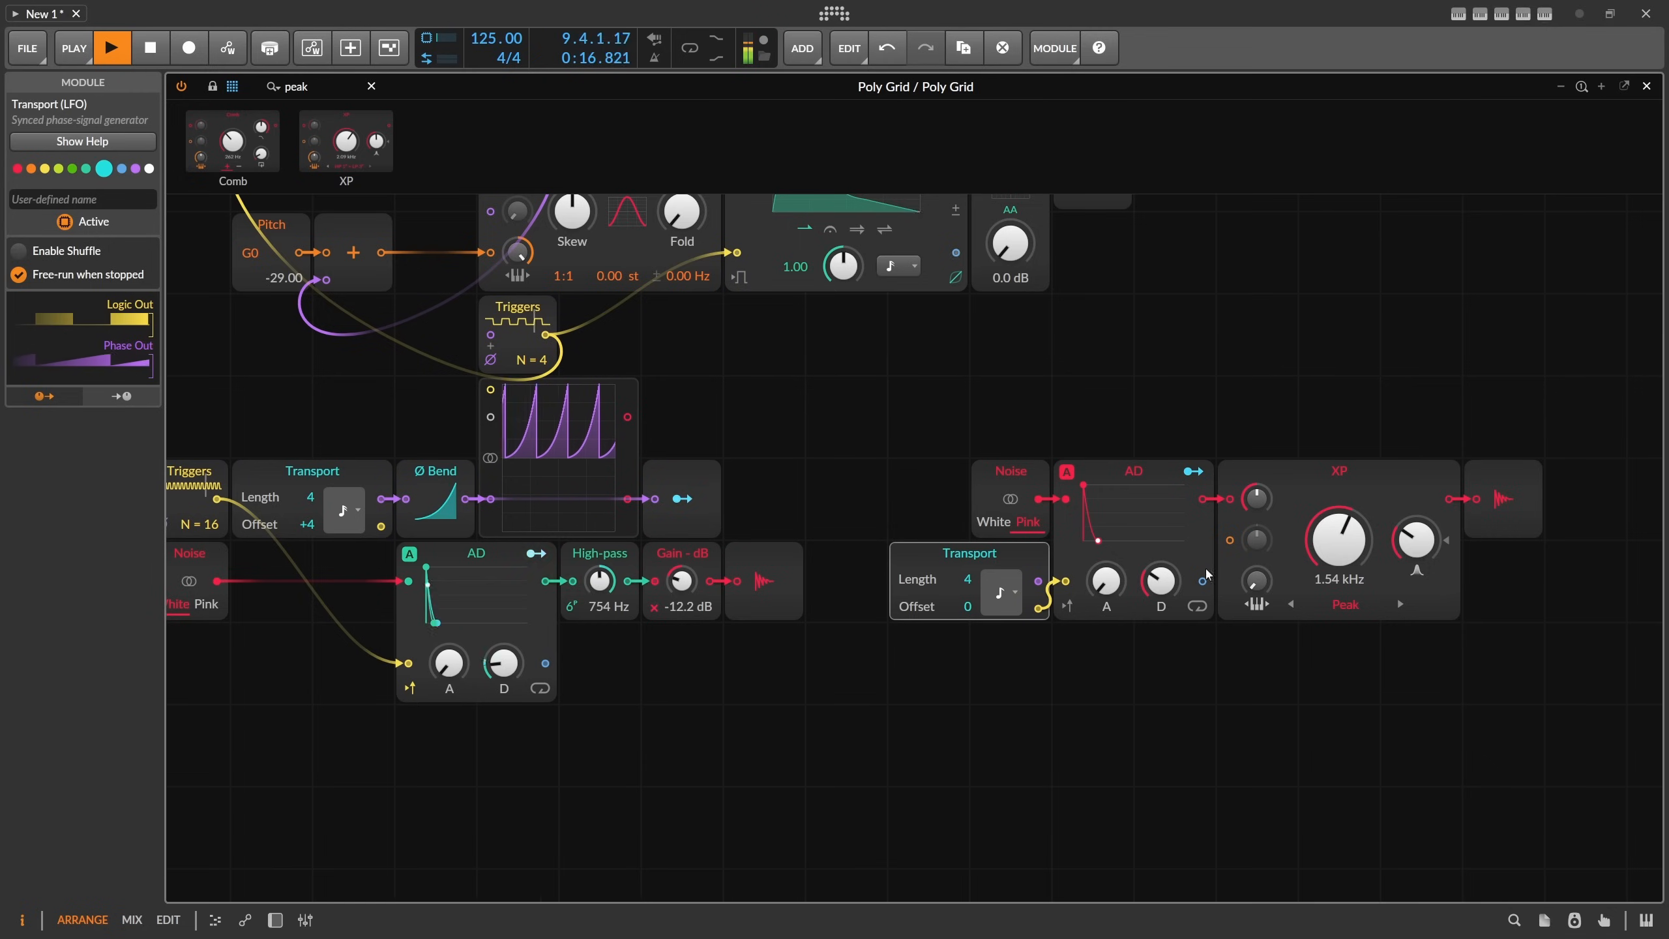
Duplicate the Gain - dB module between the XP filter and its Audio Out, set to -11.4 dB.
{"action": "left_click", "coordinate": [705, 563]}
{"action": "key", "text": "ctrl+c"}
{"action": "left_click_drag", "start_coordinate": [1443, 409], "coordinate": [1173, 475]}
{"action": "left_click", "coordinate": [1101, 391]}
{"action": "key", "text": "ctrl+v"}
Set the offset of the hi-hat's Transport to +2.
{"action": "left_click_drag", "start_coordinate": [457, 431], "coordinate": [928, 394]}
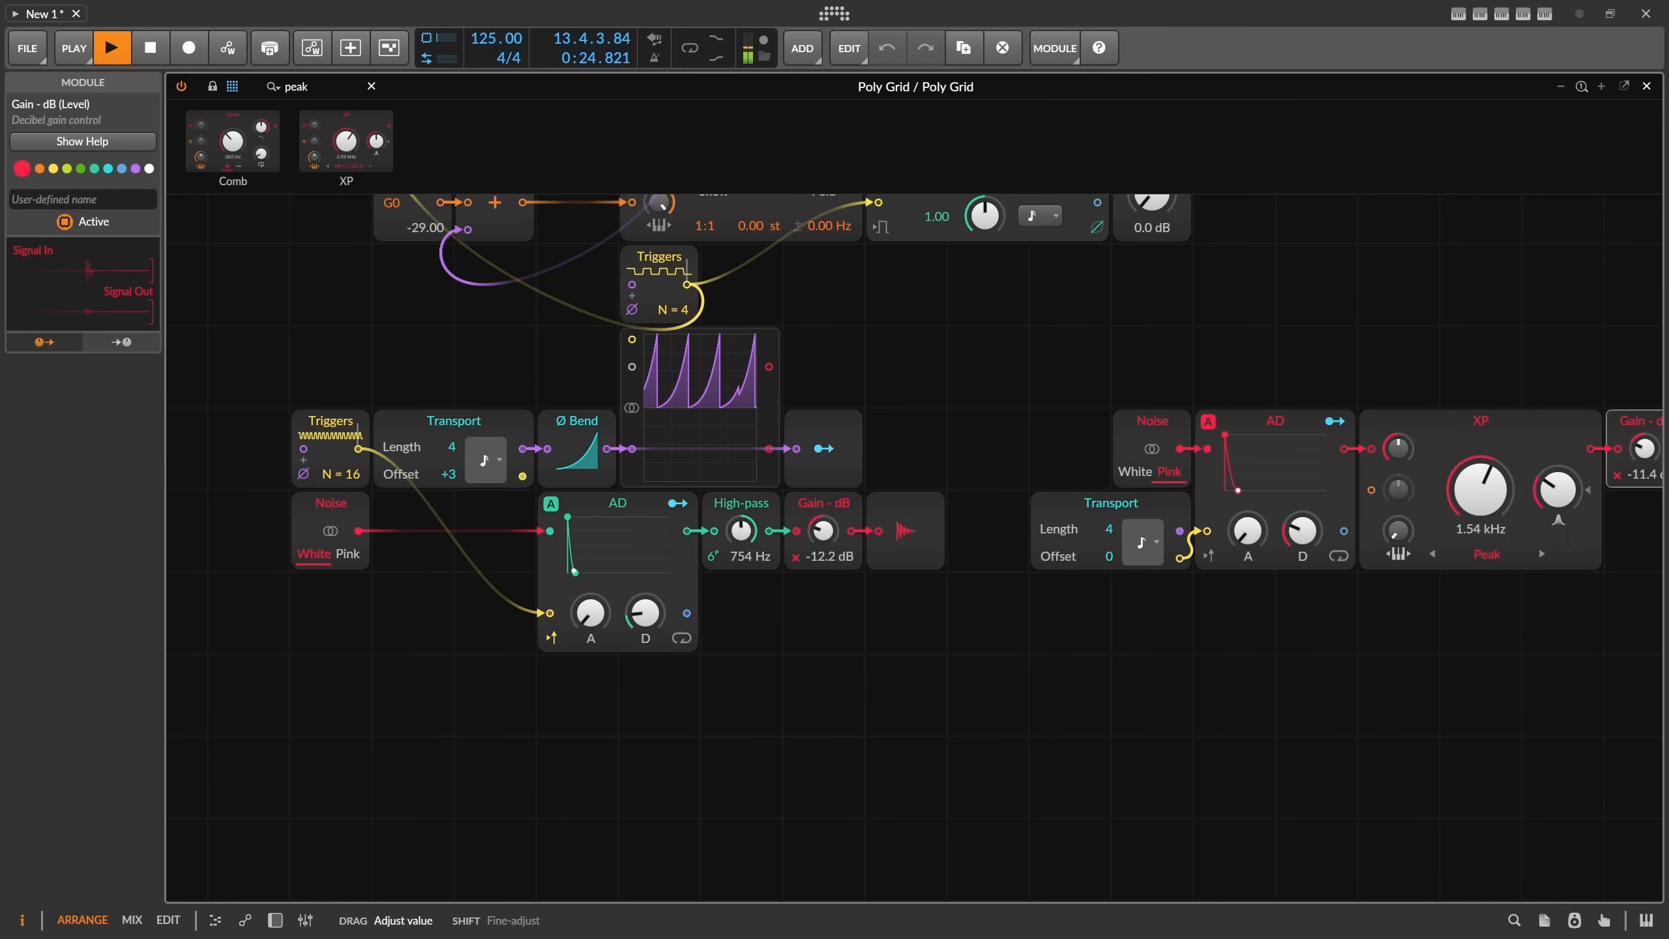
{"action": "left_click_drag", "start_coordinate": [453, 472], "coordinate": [458, 479]}
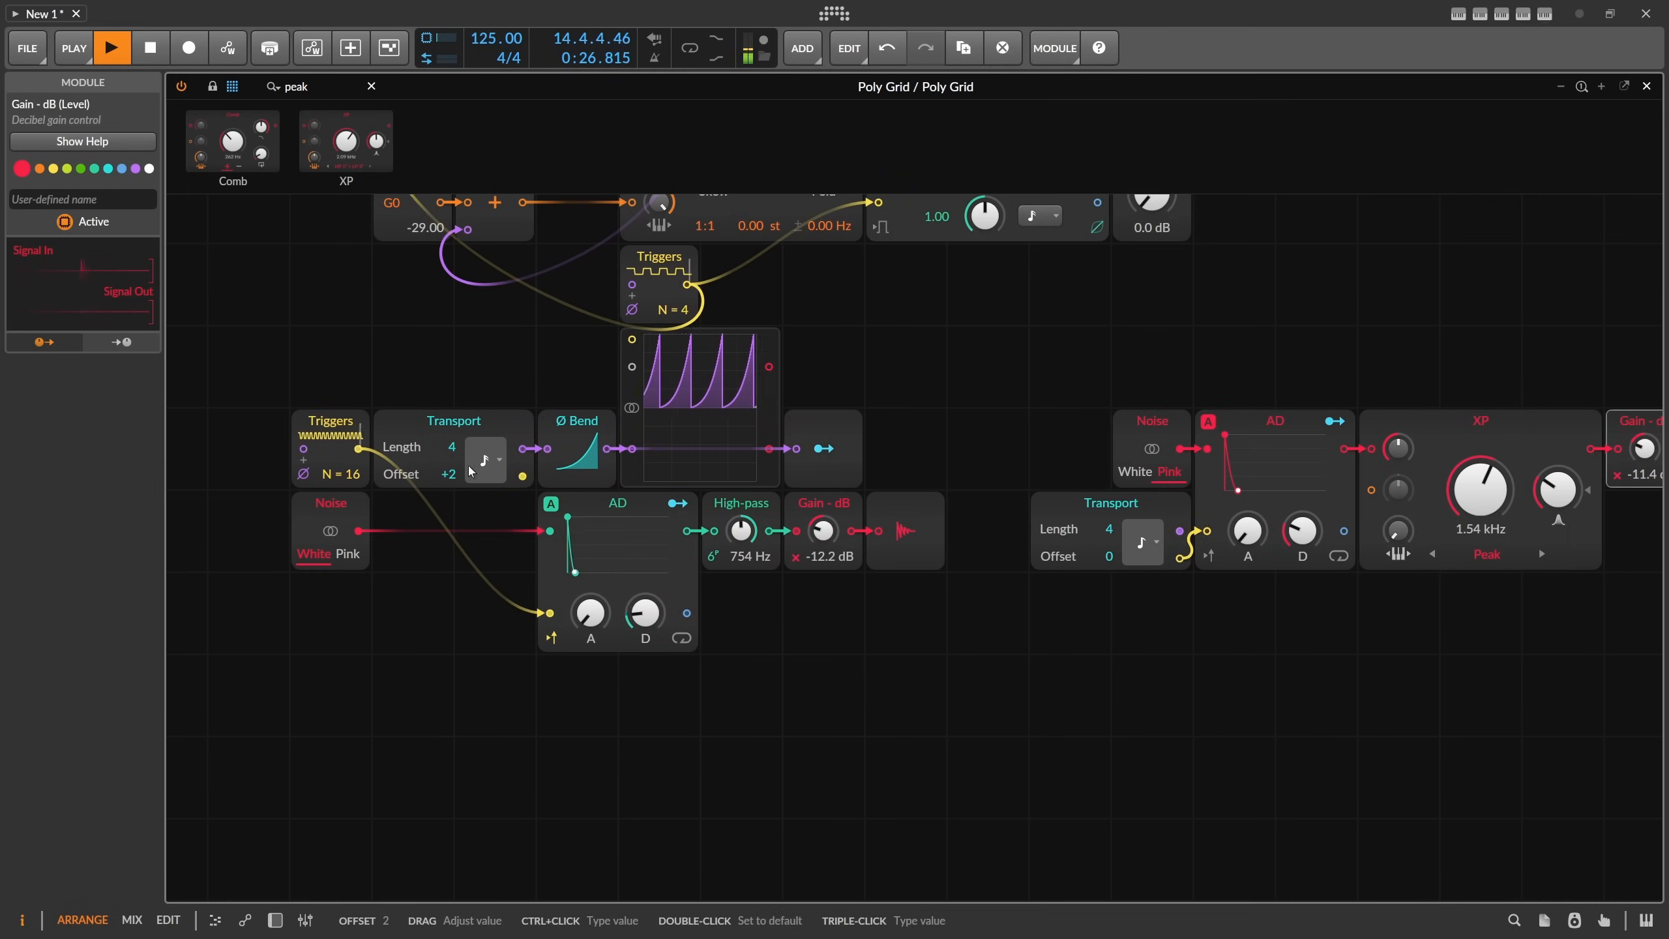
Fine-tune the second noise voice's AD decay, raising its XP cutoff to 2.13 kHz and gain to -10.2 dB.
{"action": "left_click_drag", "start_coordinate": [900, 364], "coordinate": [741, 408]}
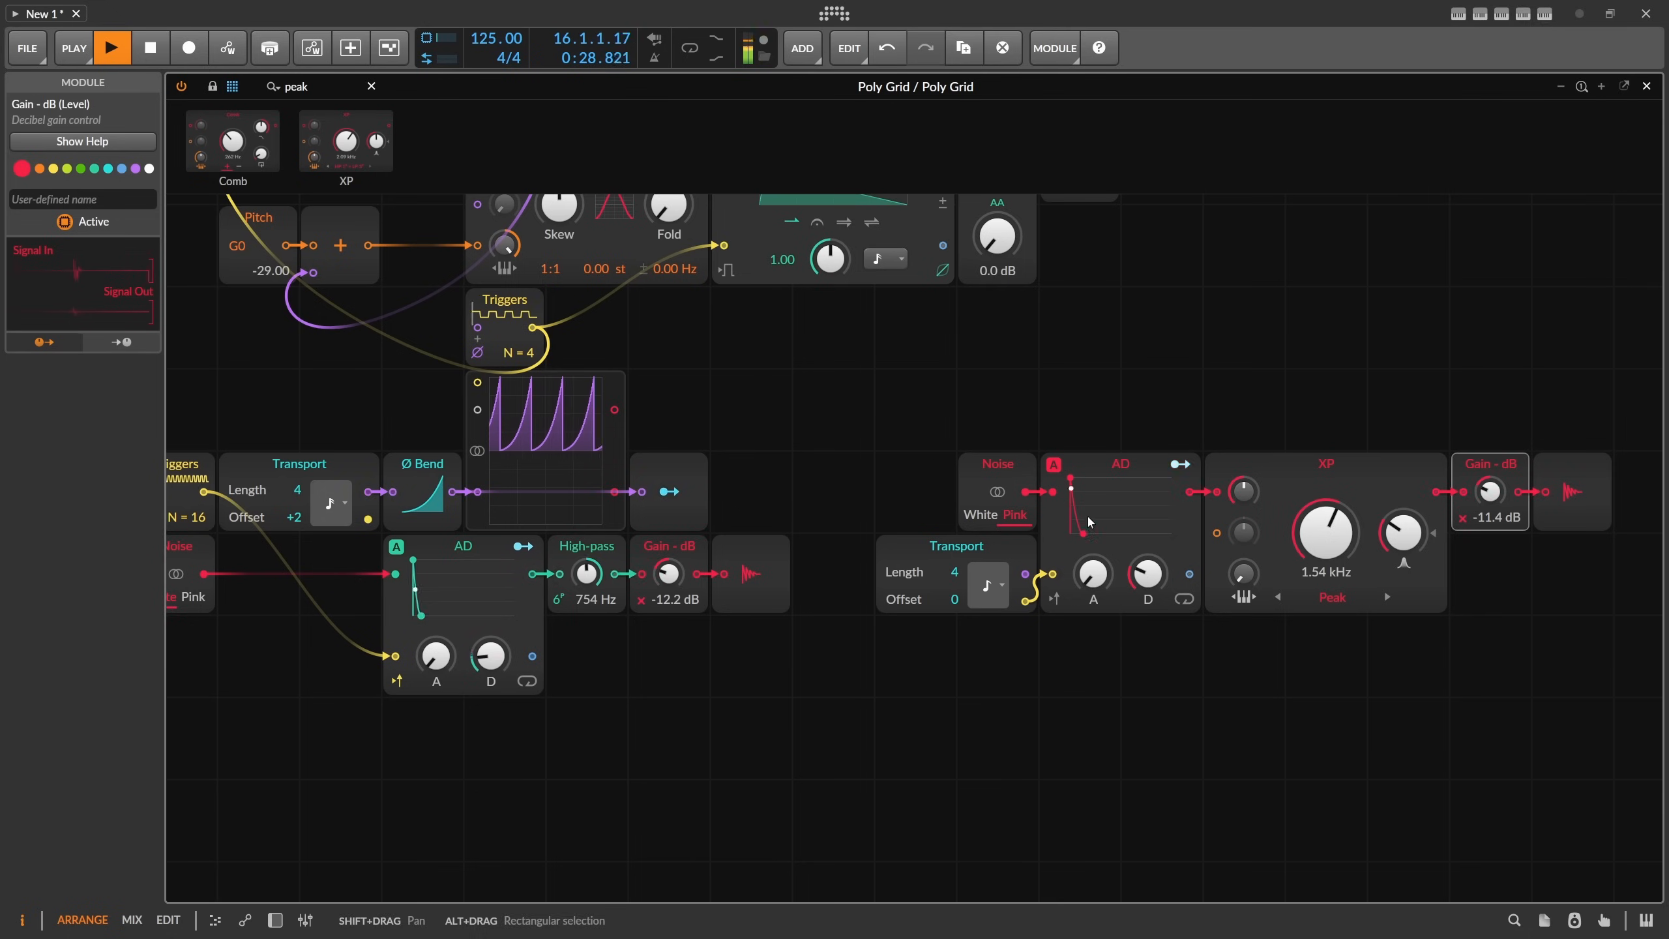
{"action": "left_click_drag", "start_coordinate": [1146, 574], "coordinate": [1147, 574]}
{"action": "left_click_drag", "start_coordinate": [1347, 537], "coordinate": [1404, 544]}
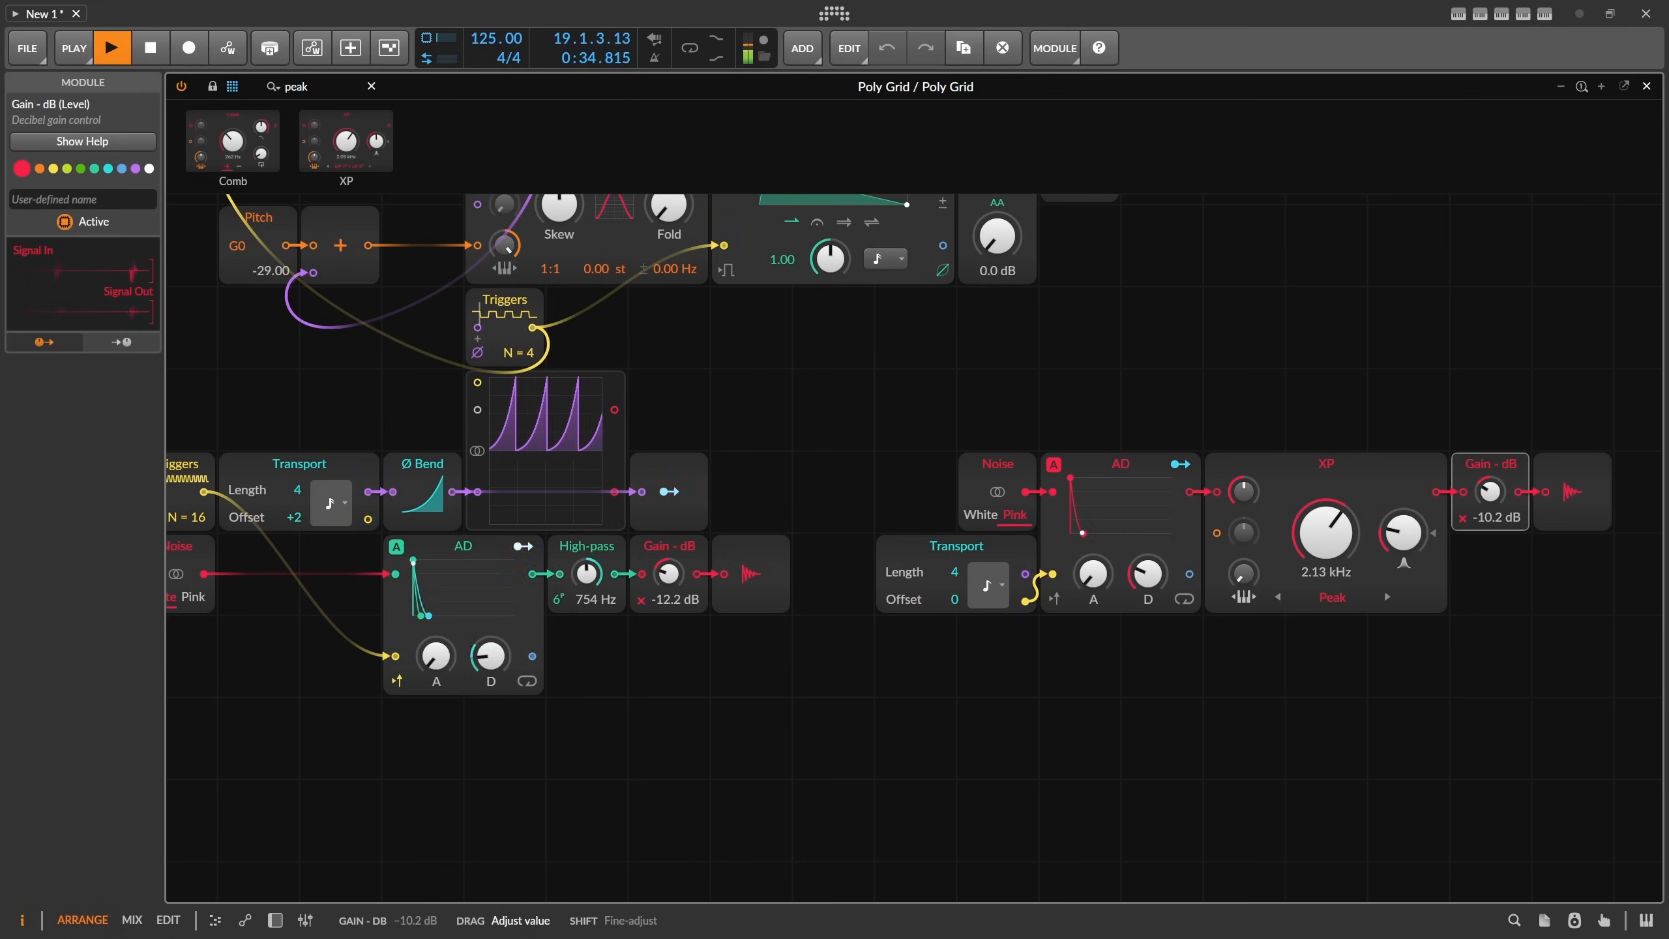
Raise the XP filter's resonance to about 53.9 % and insert a High-pass at 1.03 kHz between XP and Gain - dB.
{"action": "left_click_drag", "start_coordinate": [1404, 532], "coordinate": [1404, 490]}
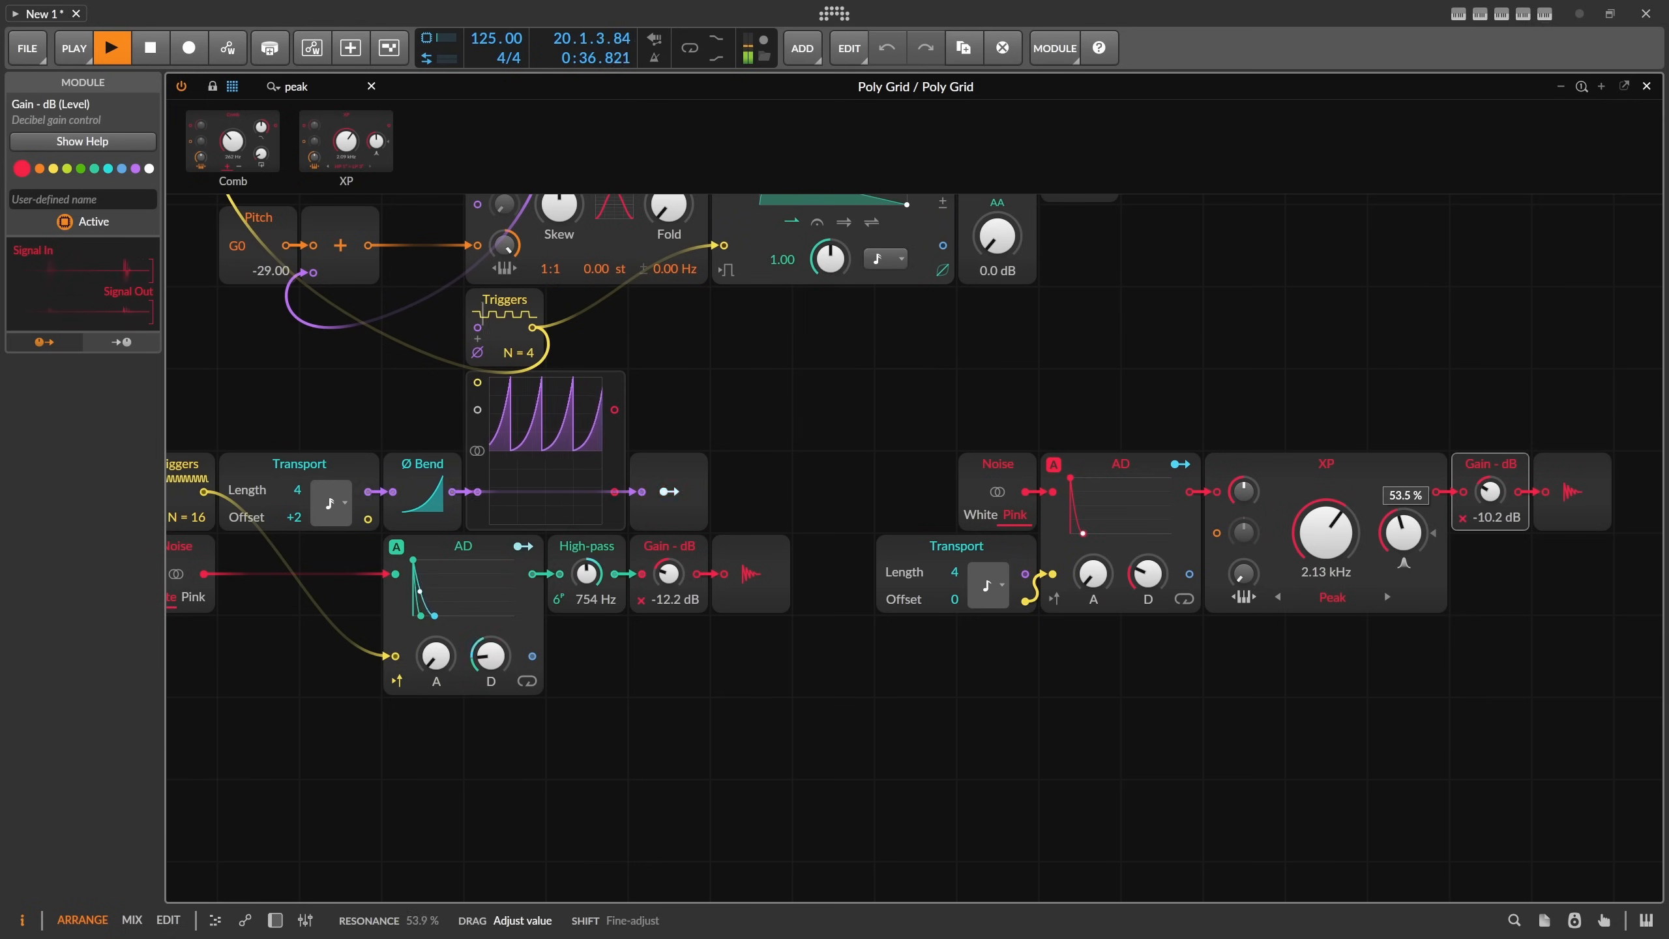
{"action": "type", "text": "high"}
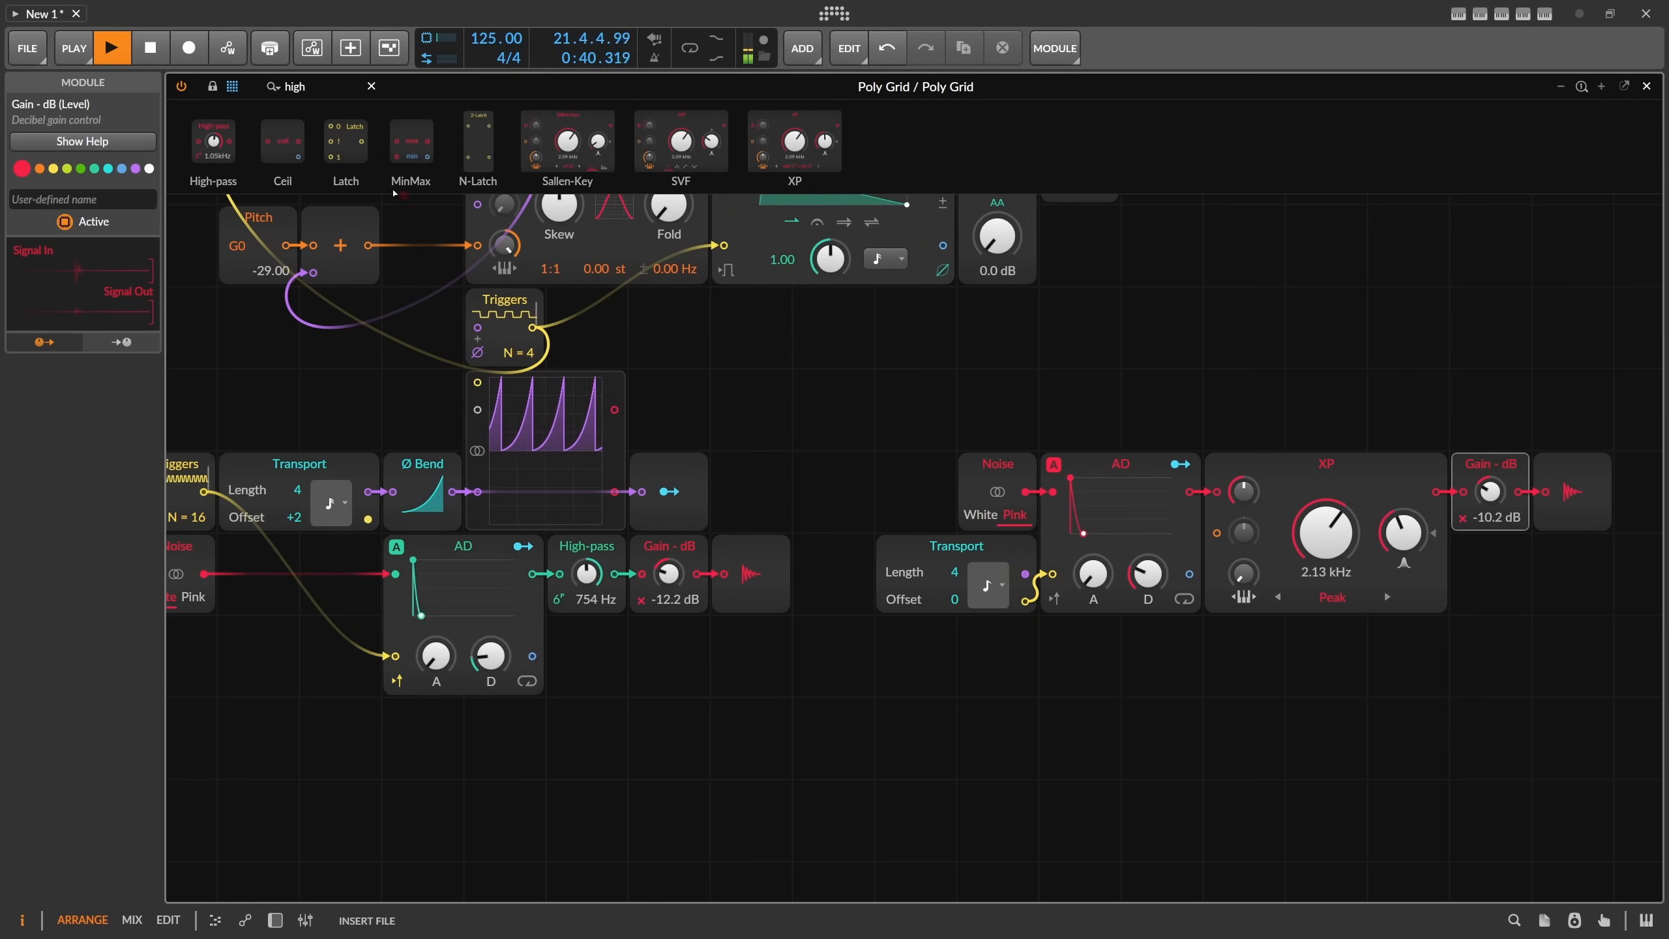
{"action": "left_click_drag", "start_coordinate": [395, 193], "coordinate": [1479, 513]}
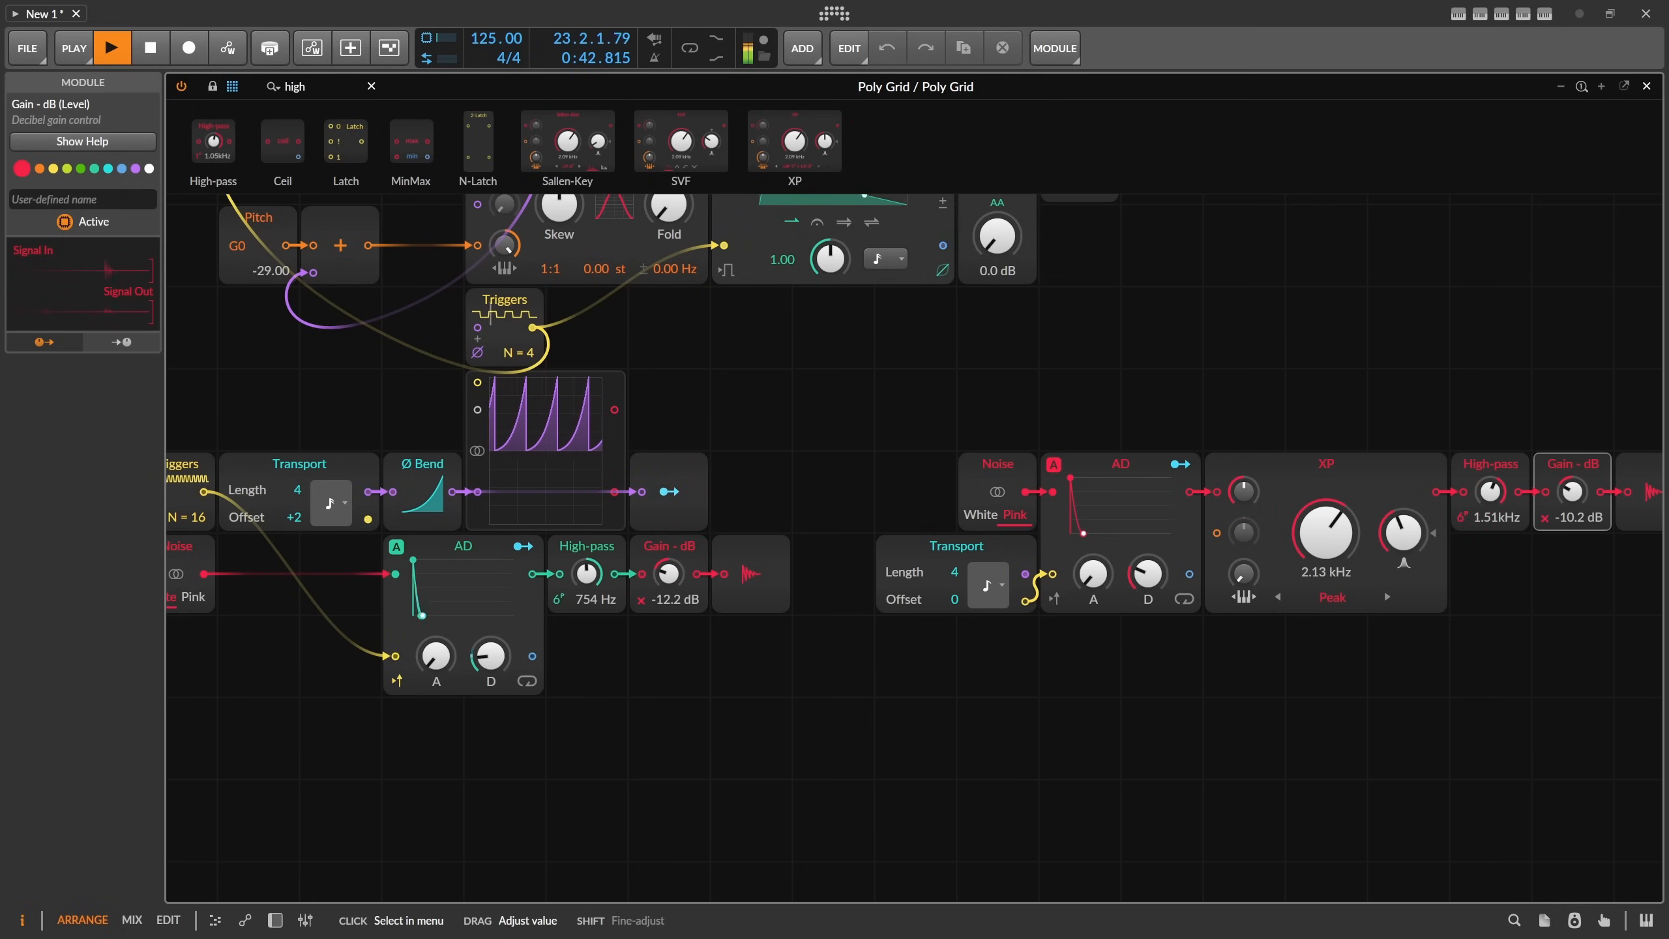
{"action": "left_click", "coordinate": [997, 489]}
{"action": "left_click_drag", "start_coordinate": [1485, 488], "coordinate": [1484, 495]}
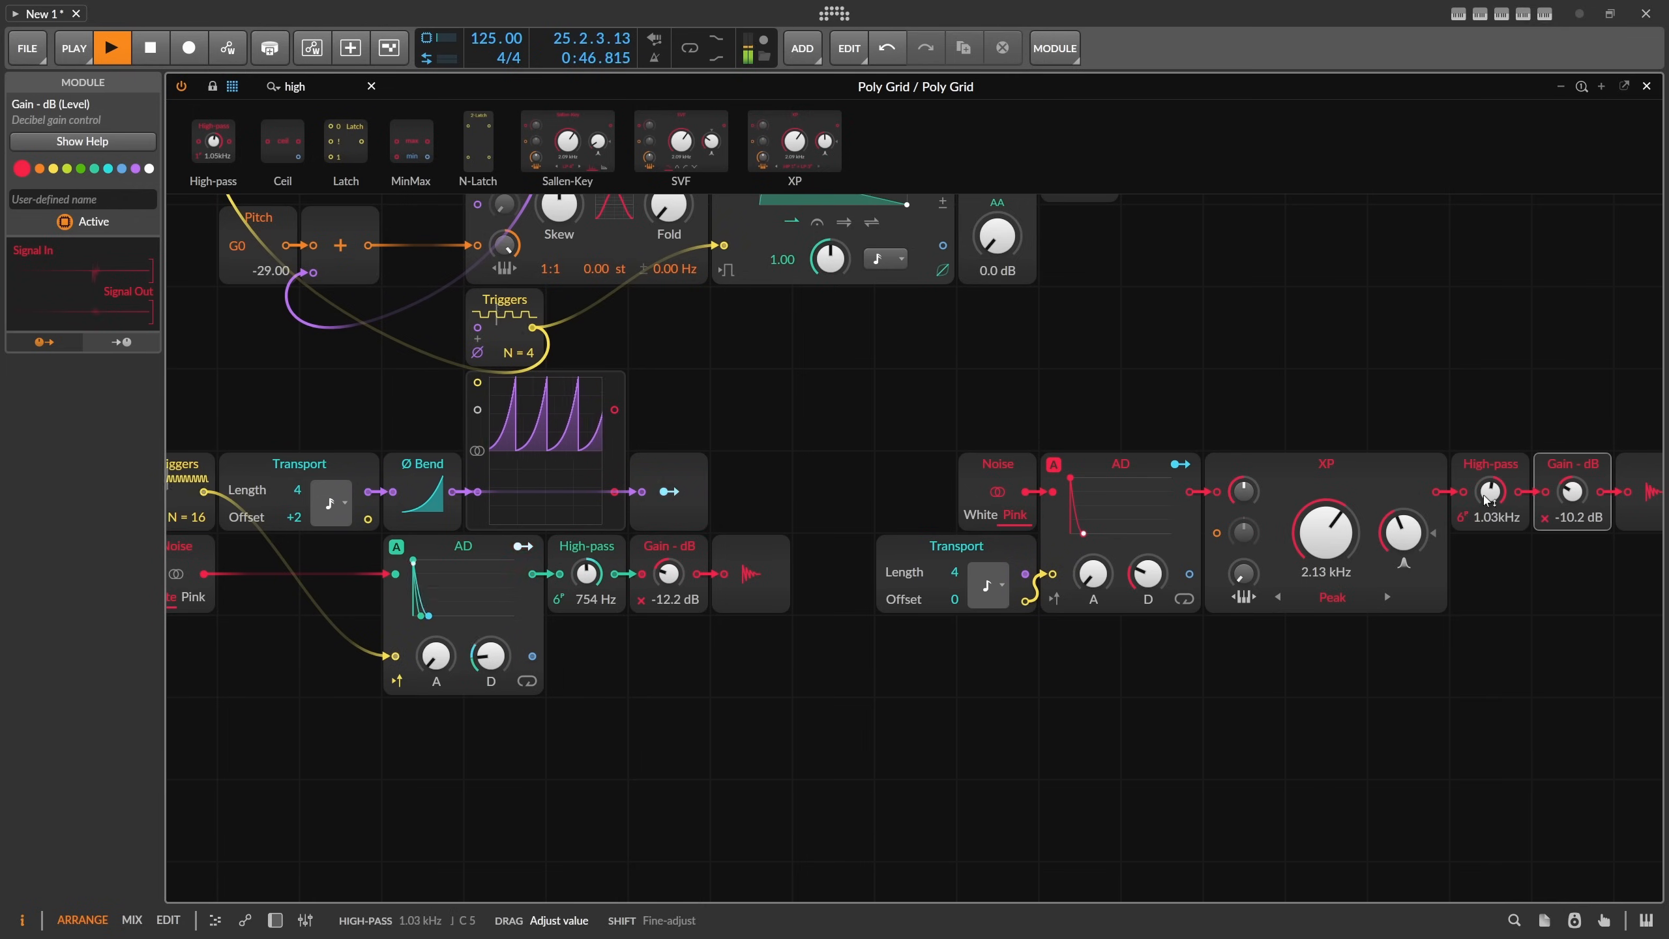
Lower the hi-hat voice's gain to -13.0 dB and the snare voice's gain to -15.0 dB.
{"action": "scroll", "coordinate": [830, 380], "scroll_direction": "down", "scroll_amount": 1}
{"action": "scroll", "coordinate": [796, 388], "scroll_direction": "up", "scroll_amount": 1}
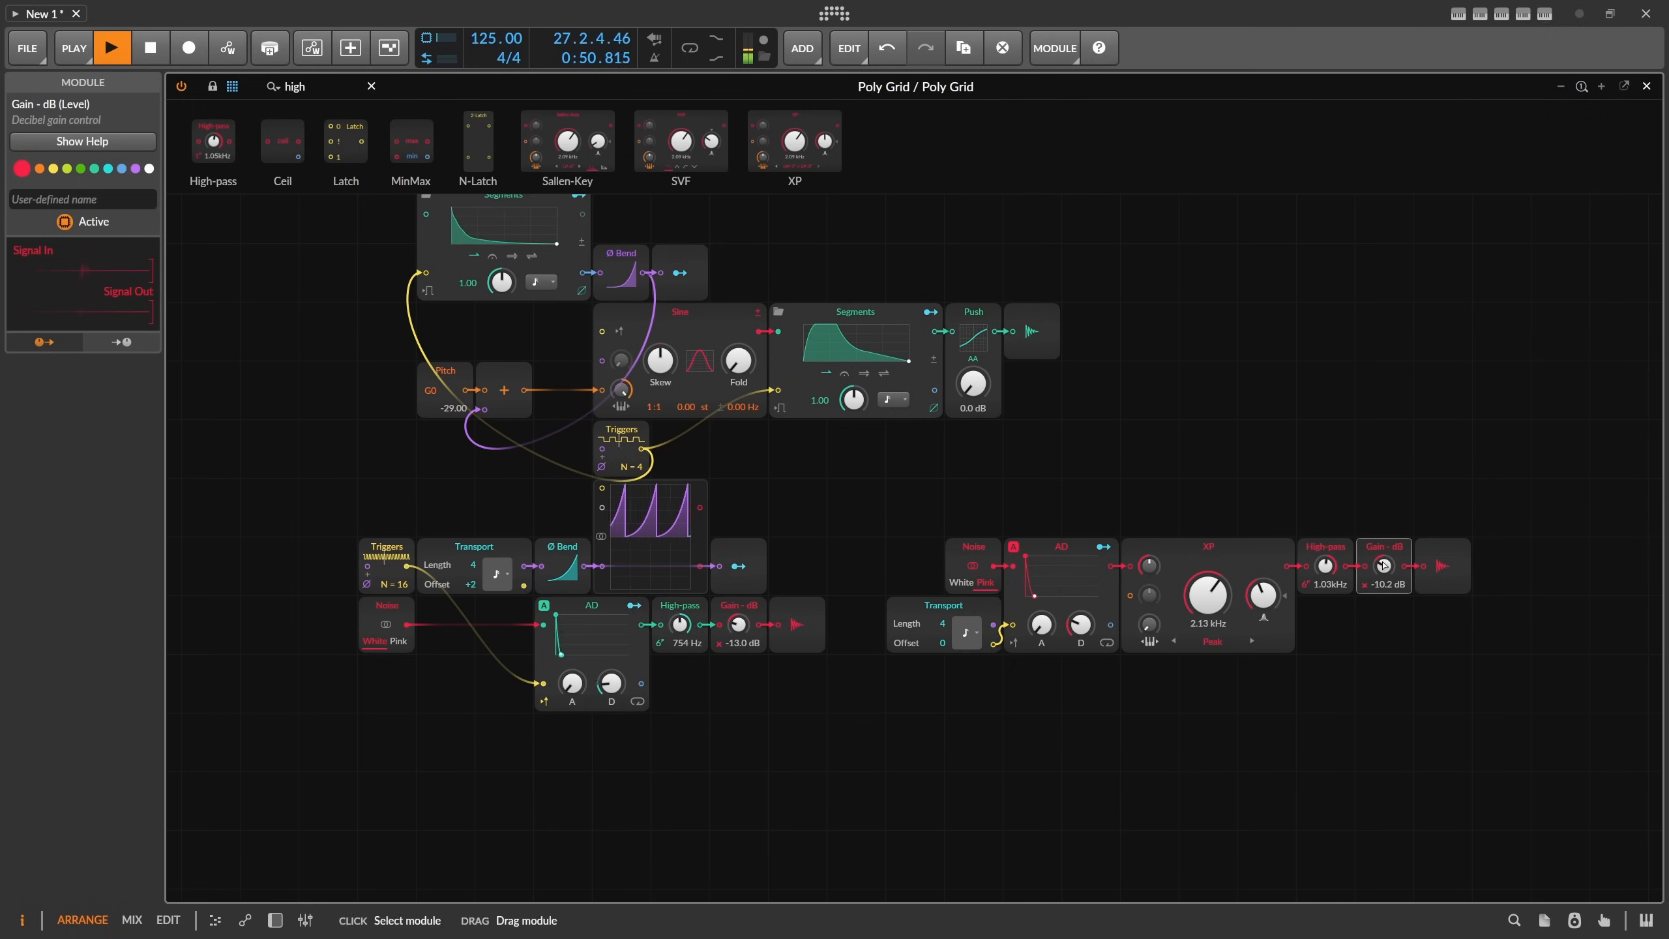
{"action": "left_click_drag", "start_coordinate": [747, 621], "coordinate": [747, 631]}
{"action": "left_click_drag", "start_coordinate": [1385, 570], "coordinate": [1385, 570]}
Reshape the kick's pitch Segments envelope, raising its middle point to 25.0 % and bending the final segment to 38.0 % curvature.
{"action": "scroll", "coordinate": [559, 342], "scroll_direction": "up", "scroll_amount": 2}
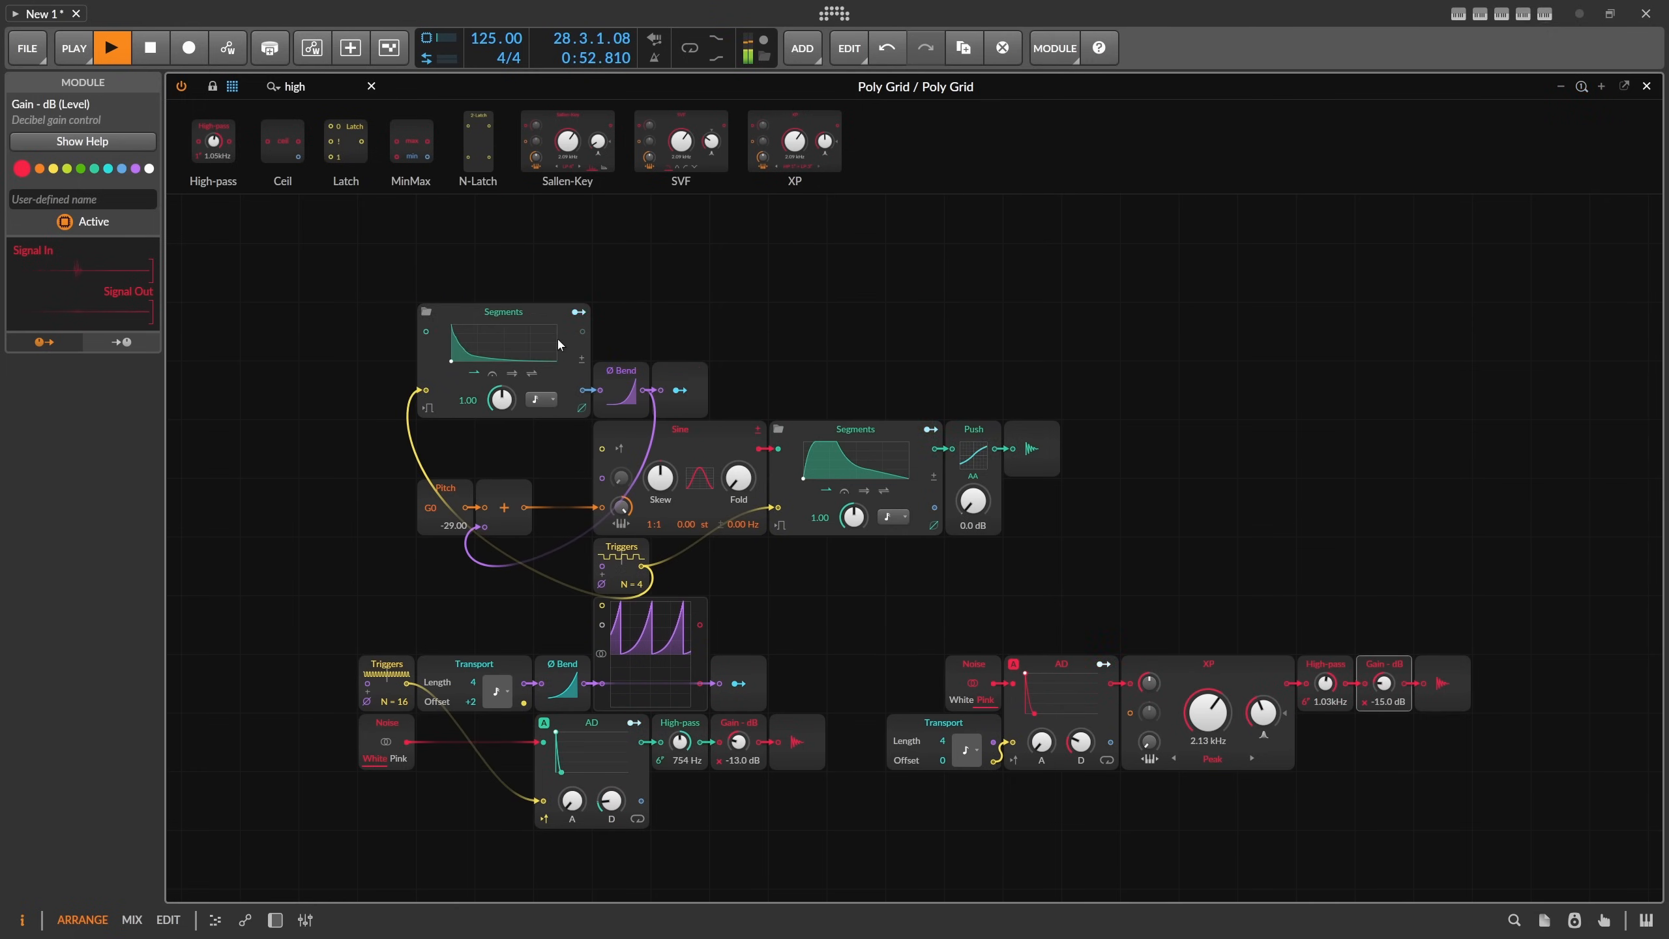
{"action": "left_click", "coordinate": [496, 346]}
{"action": "mouse_move", "coordinate": [330, 337]}
{"action": "left_mouse_down"}
{"action": "mouse_move", "coordinate": [330, 309]}
{"action": "mouse_move", "coordinate": [327, 322]}
{"action": "left_mouse_up"}
{"action": "left_click_drag", "start_coordinate": [393, 433], "coordinate": [405, 413]}
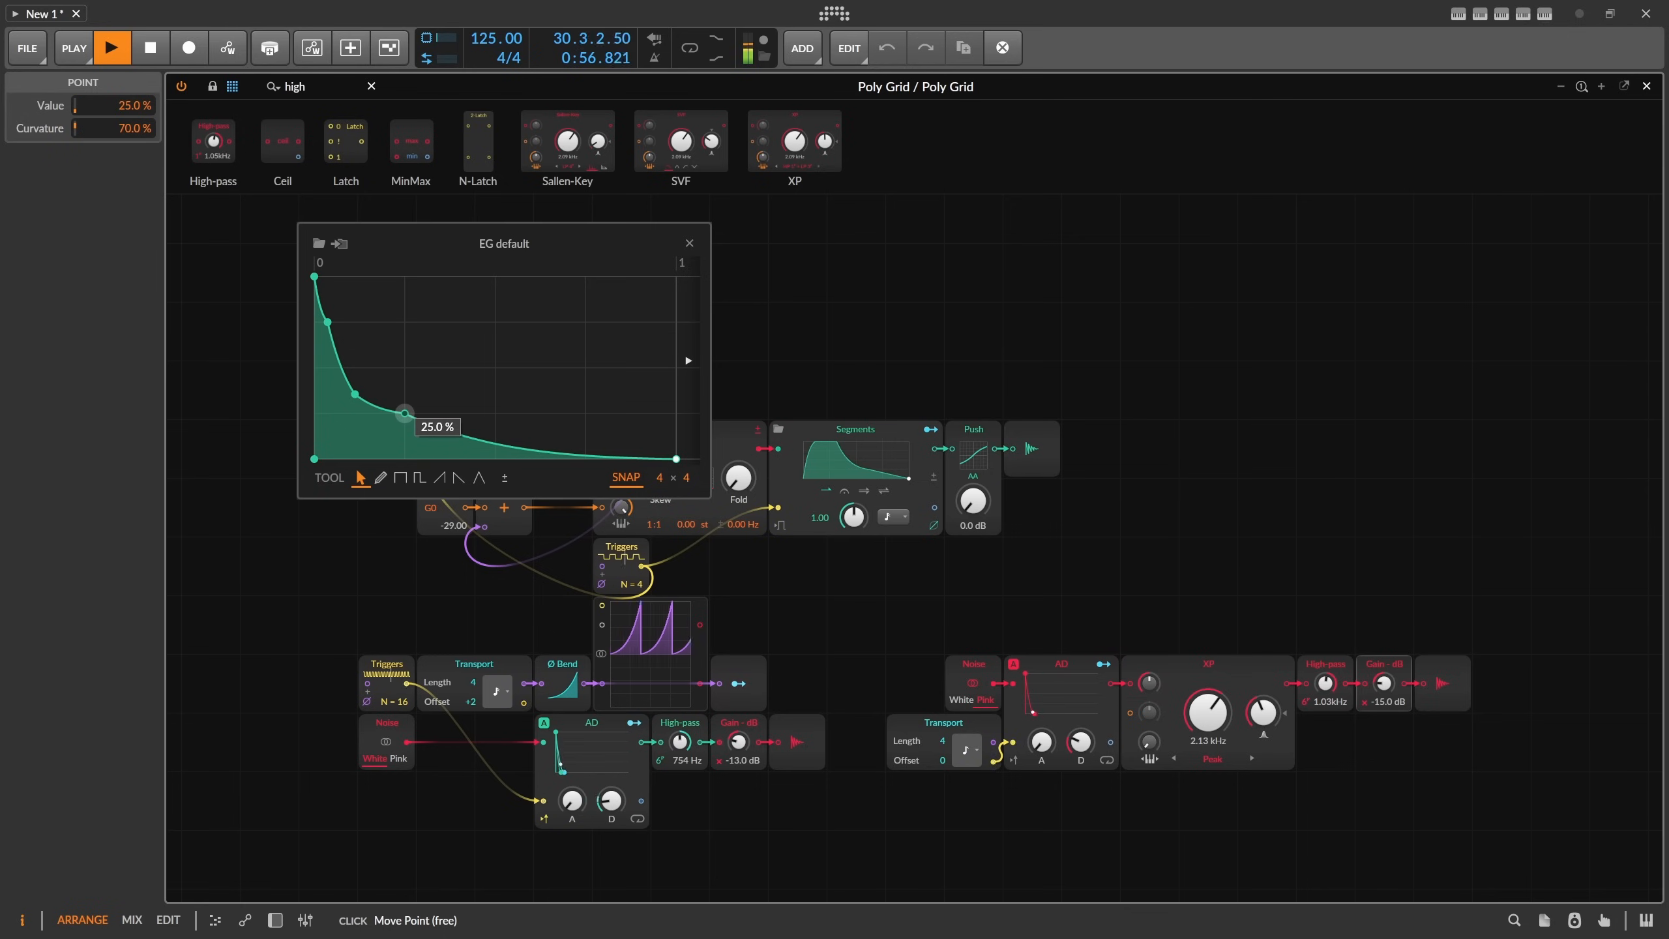
{"action": "left_click_drag", "start_coordinate": [555, 451], "coordinate": [554, 378]}
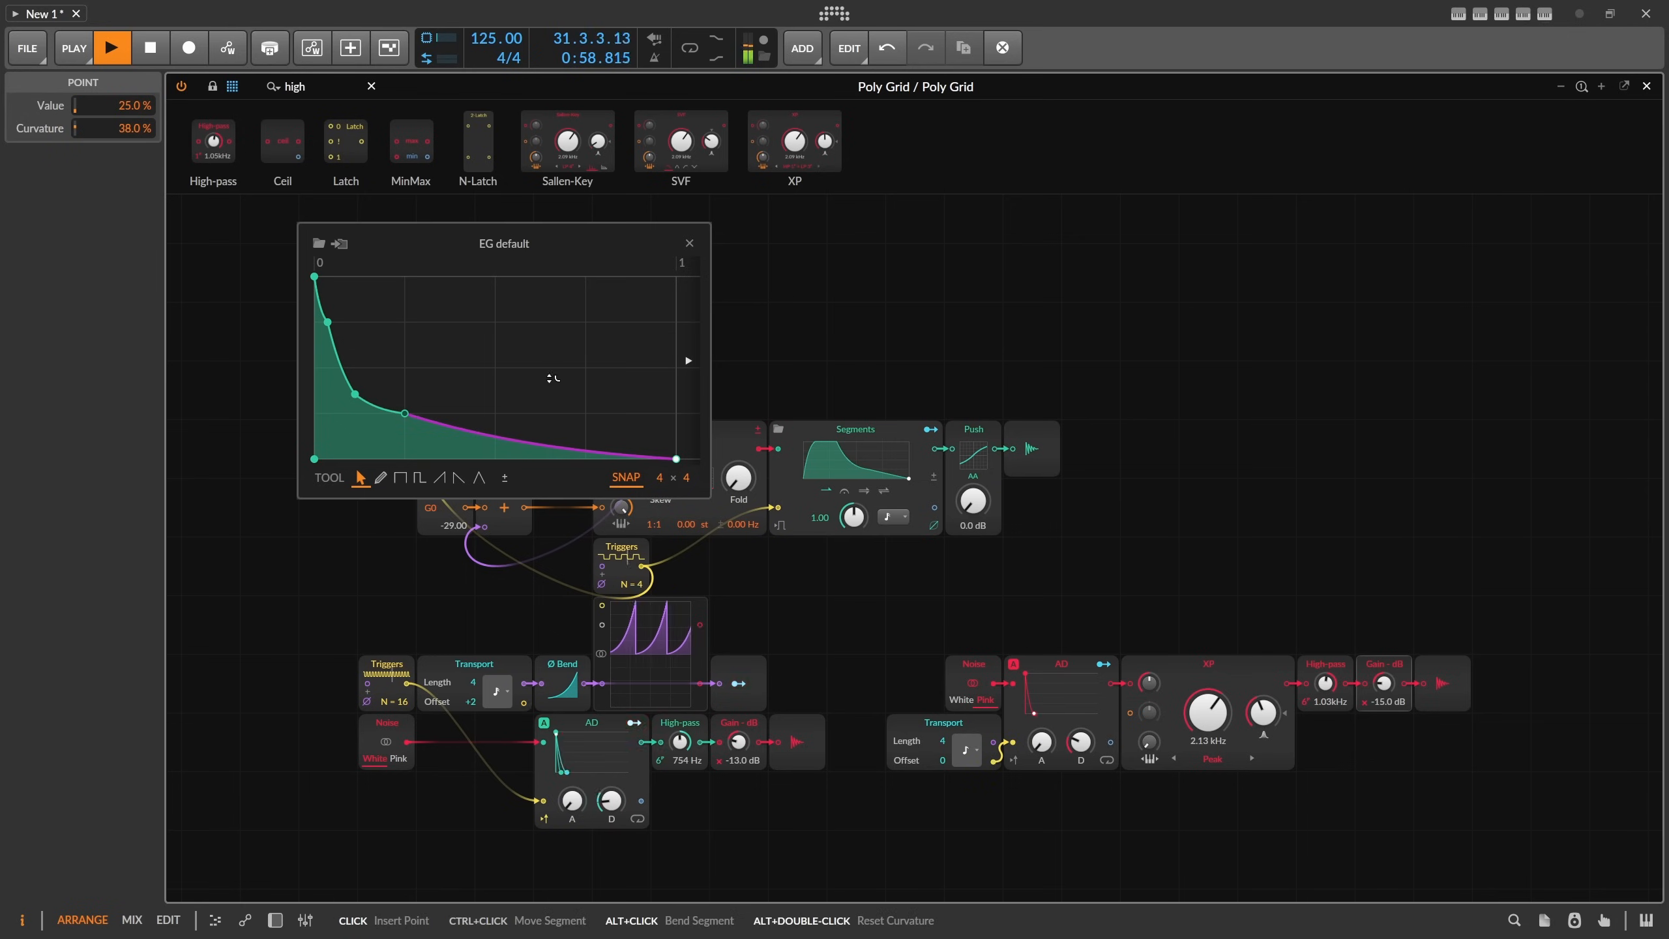
{"action": "left_click", "coordinate": [690, 244]}
{"action": "scroll", "coordinate": [820, 267], "scroll_direction": "down", "scroll_amount": 2}
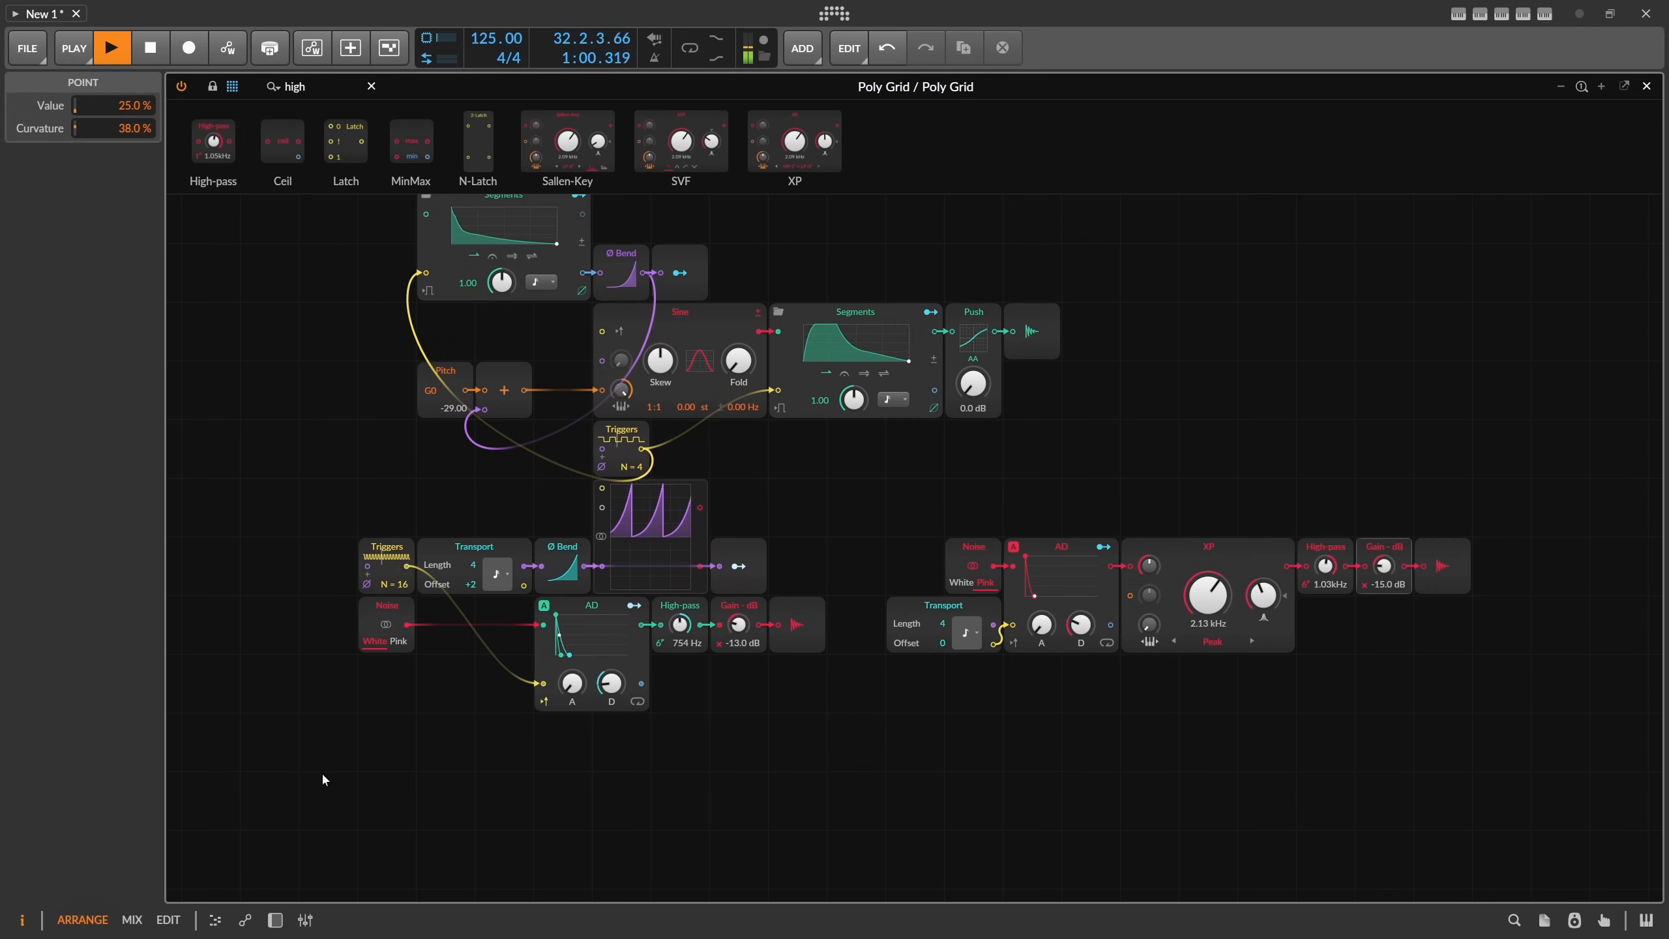
{"action": "left_click", "coordinate": [275, 920]}
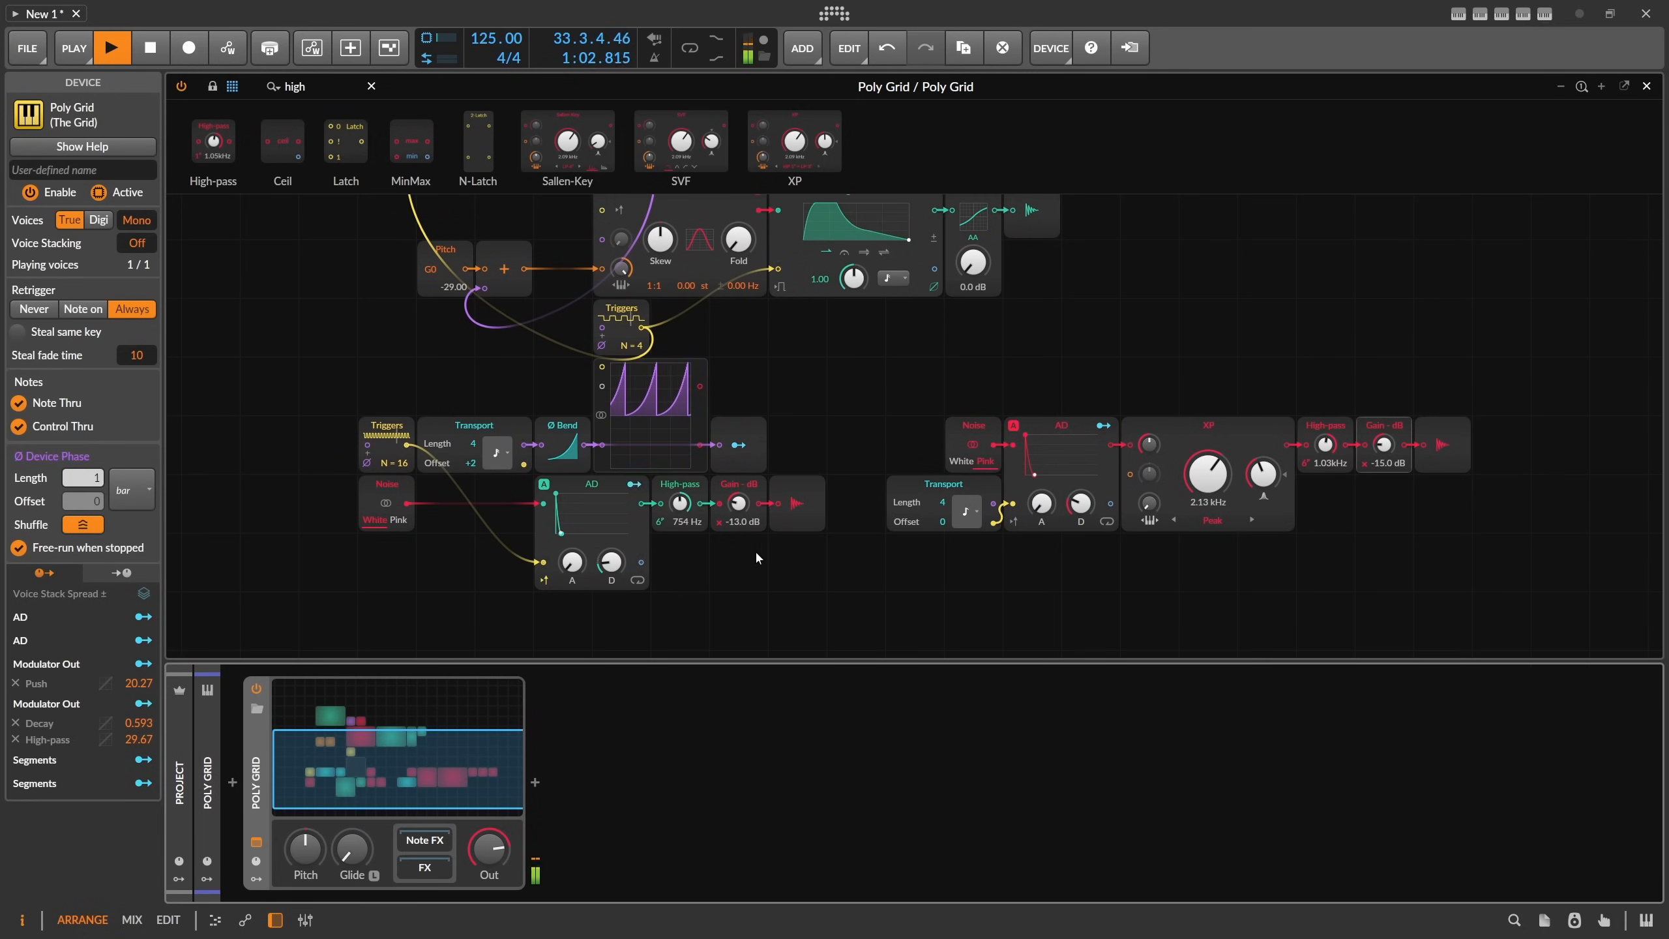
{"action": "left_click_drag", "start_coordinate": [738, 502], "coordinate": [738, 517]}
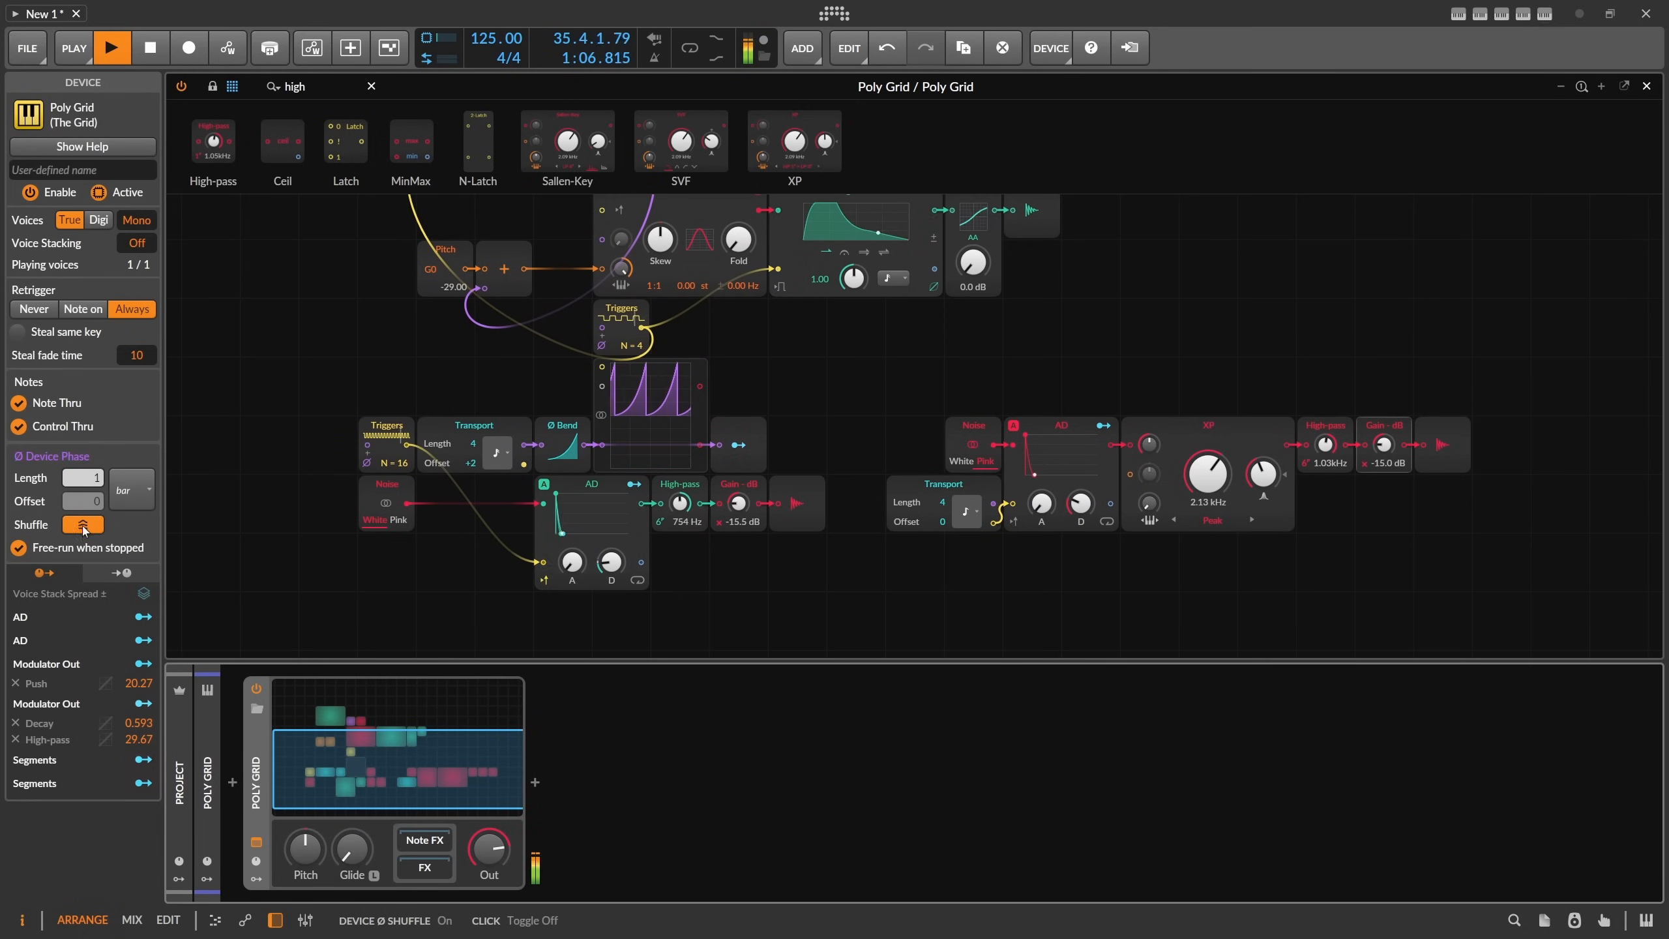
Enable the project's groove and set its shuffle amount to about 28 %.
{"action": "left_click", "coordinate": [74, 48]}
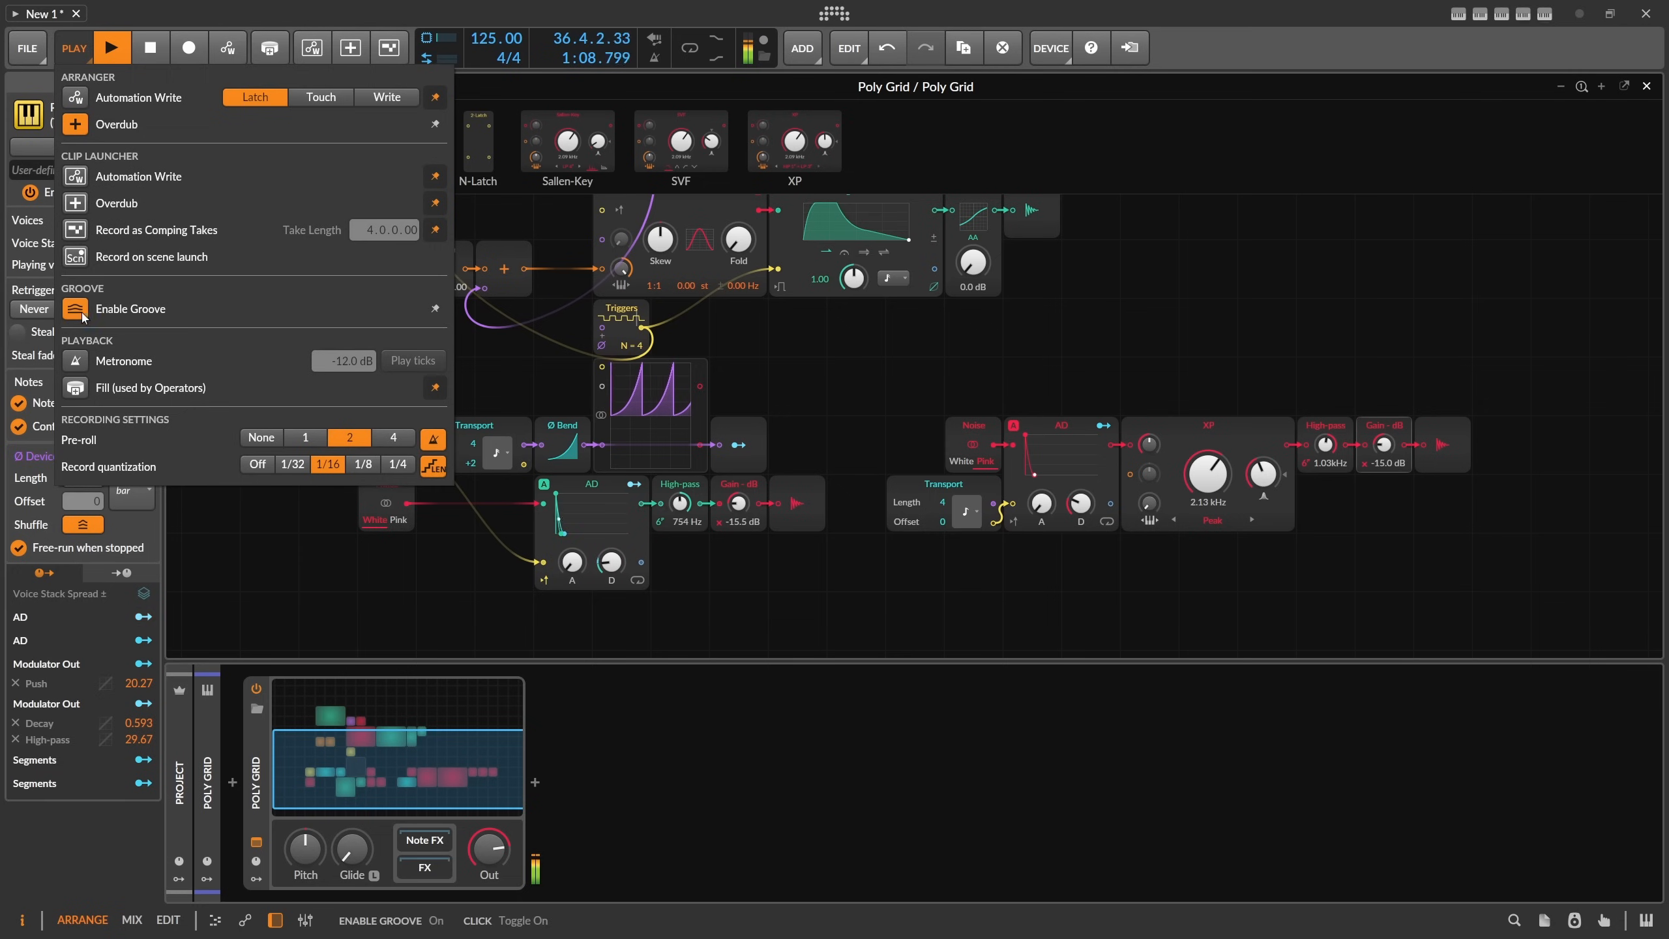
{"action": "left_click", "coordinate": [109, 309]}
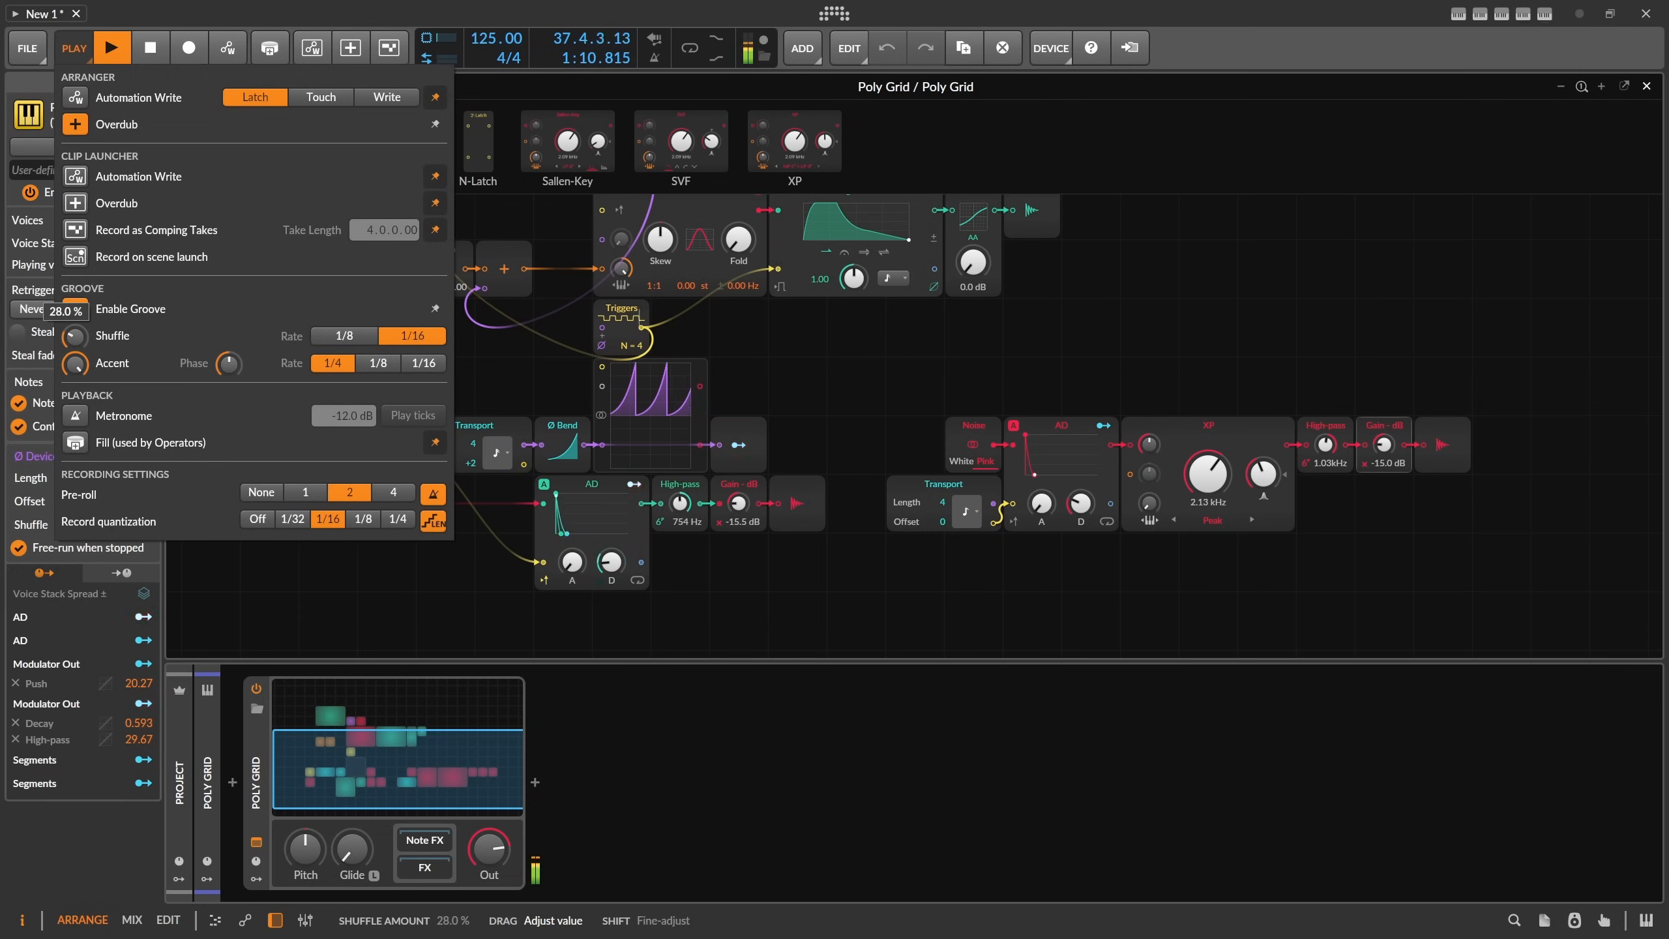
{"action": "left_click_drag", "start_coordinate": [72, 336], "coordinate": [72, 348]}
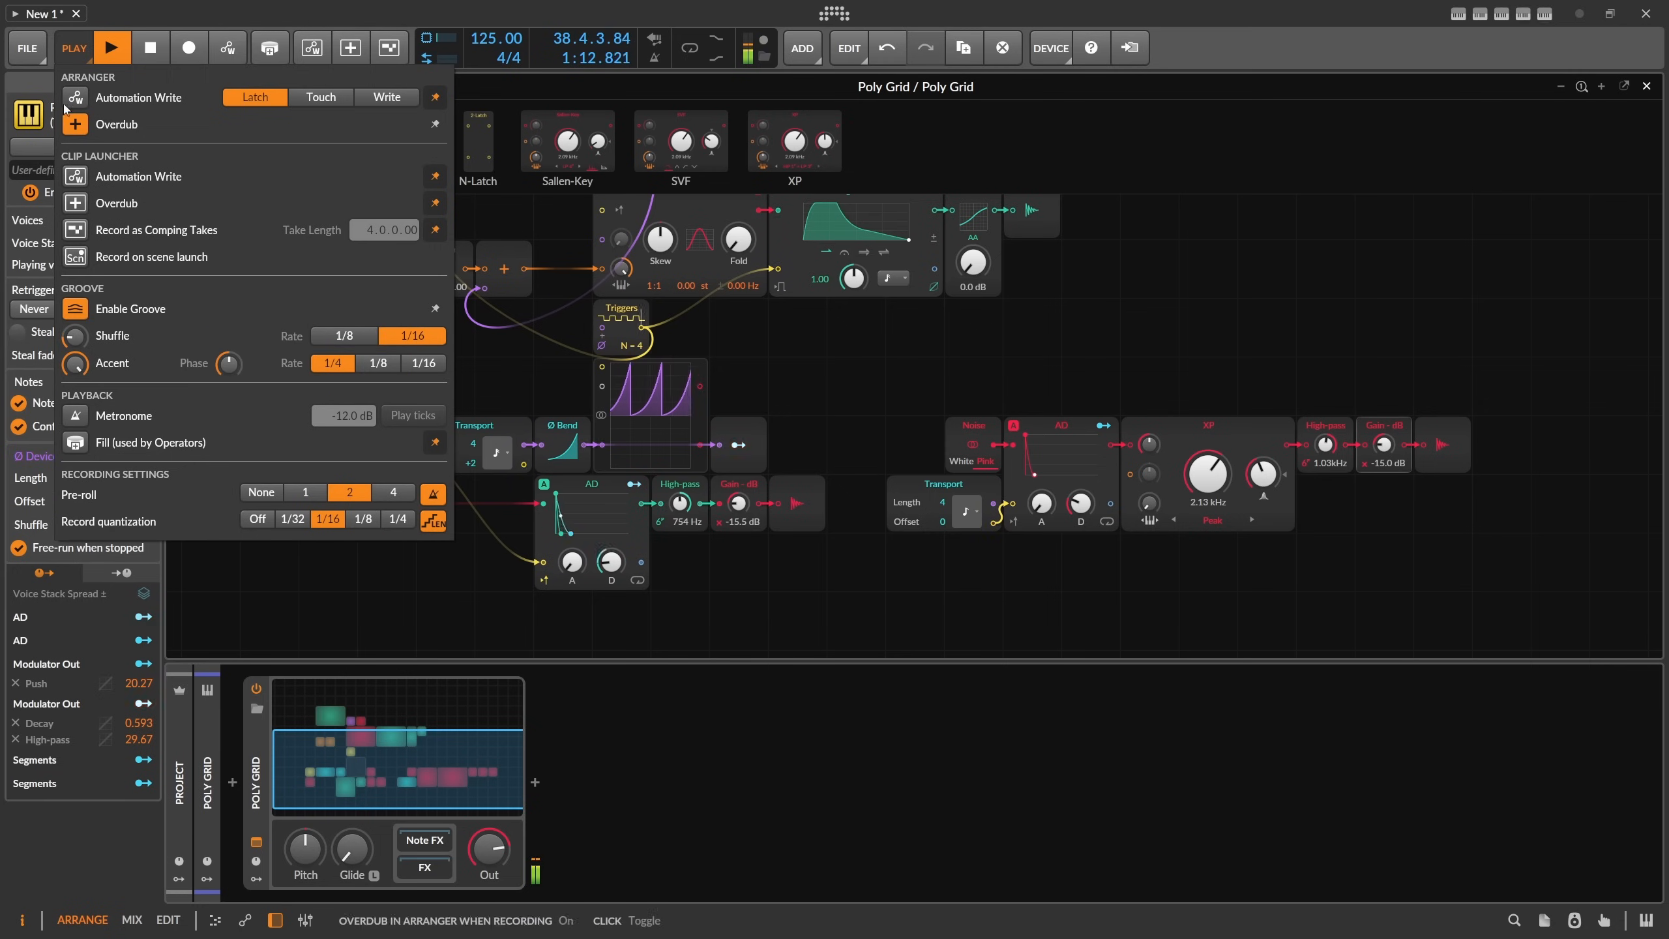
{"action": "left_click", "coordinate": [74, 50]}
Add a Sawtooth oscillator module in the empty grid area below the hi-hat voice.
{"action": "scroll", "coordinate": [740, 465], "scroll_direction": "down", "scroll_amount": 4}
{"action": "scroll", "coordinate": [741, 464], "scroll_direction": "up", "scroll_amount": 1}
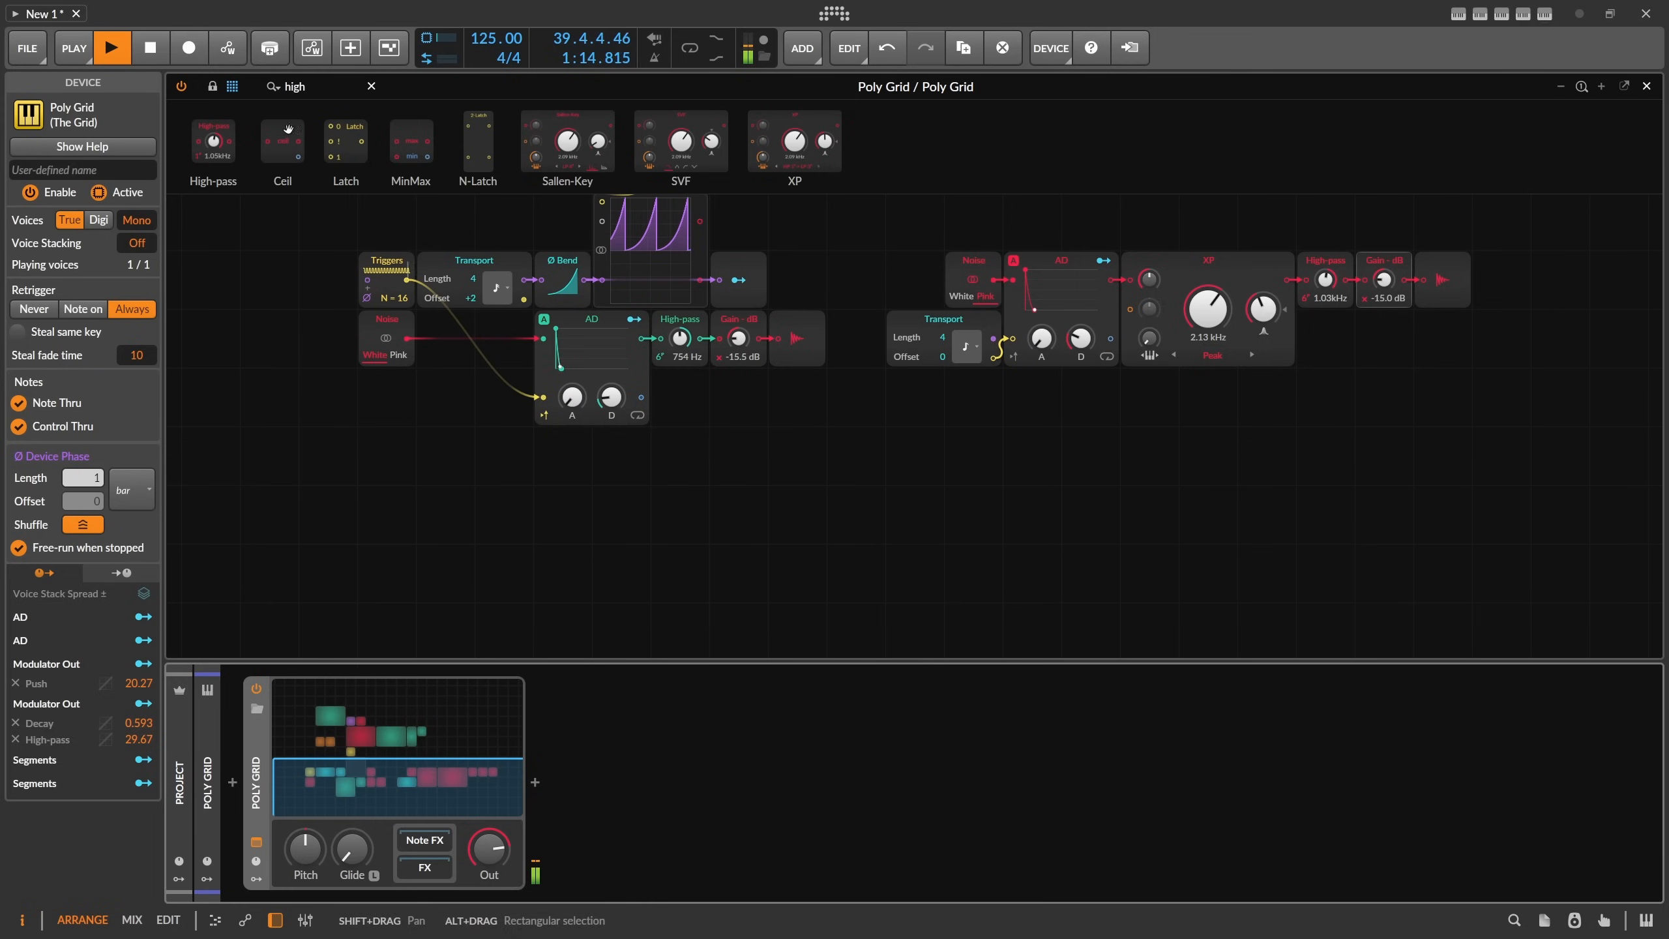
{"action": "left_click_drag", "start_coordinate": [312, 88], "coordinate": [123, 95]}
{"action": "key", "text": "BackSpace"}
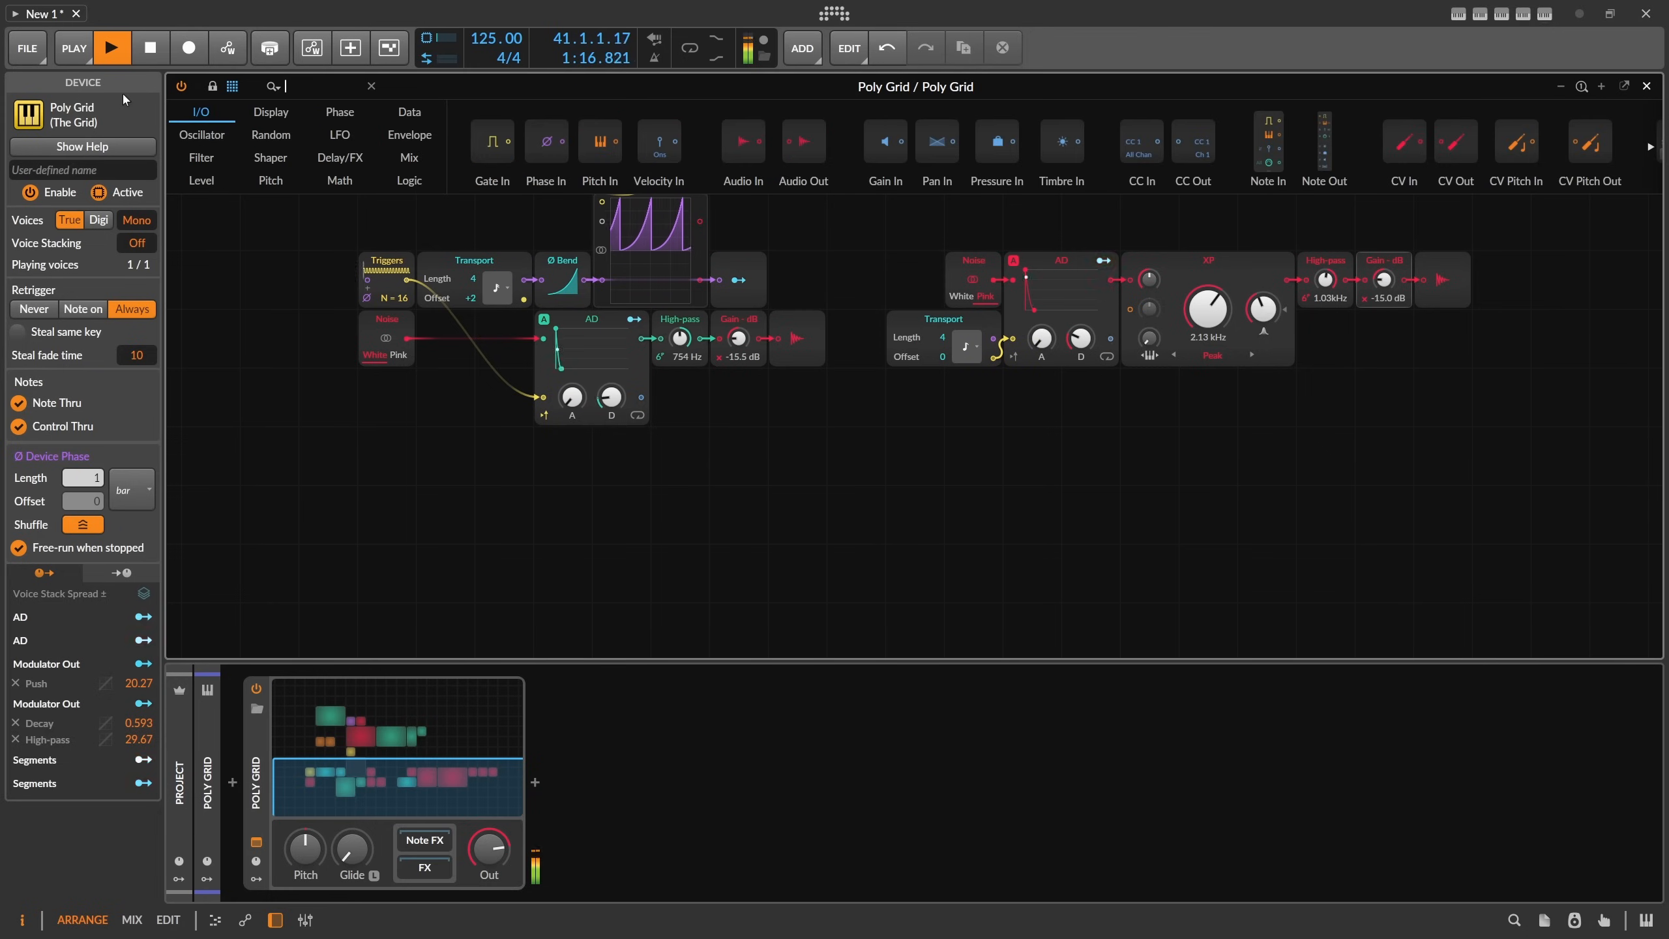
{"action": "type", "text": "saw"}
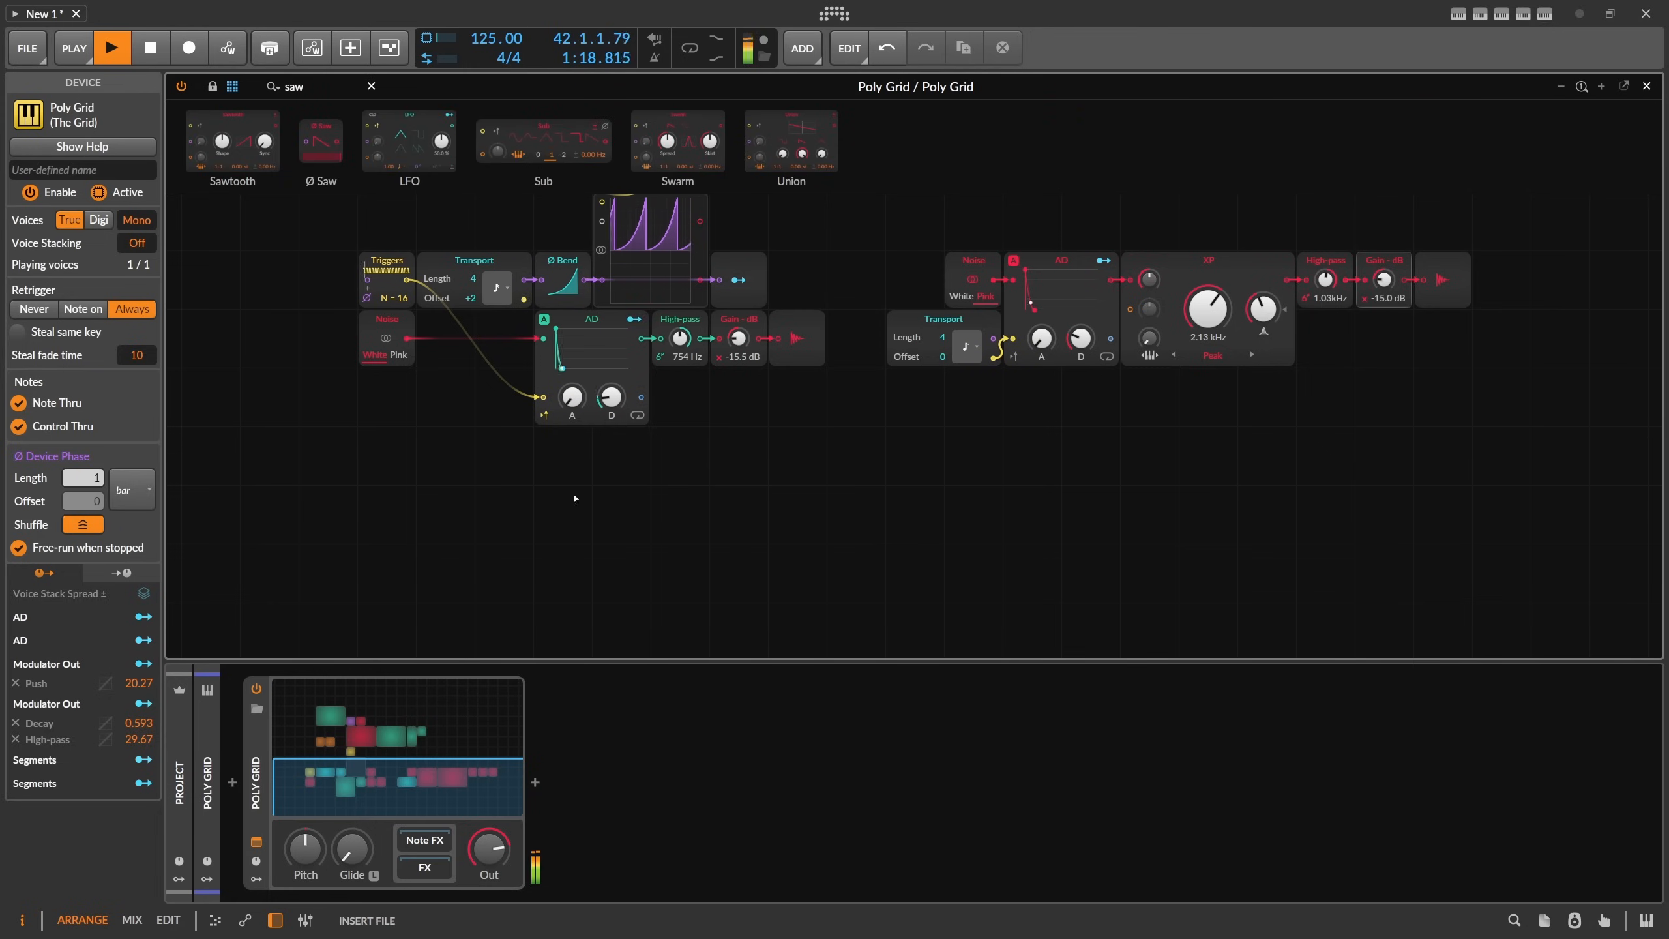
{"action": "key", "text": "Return"}
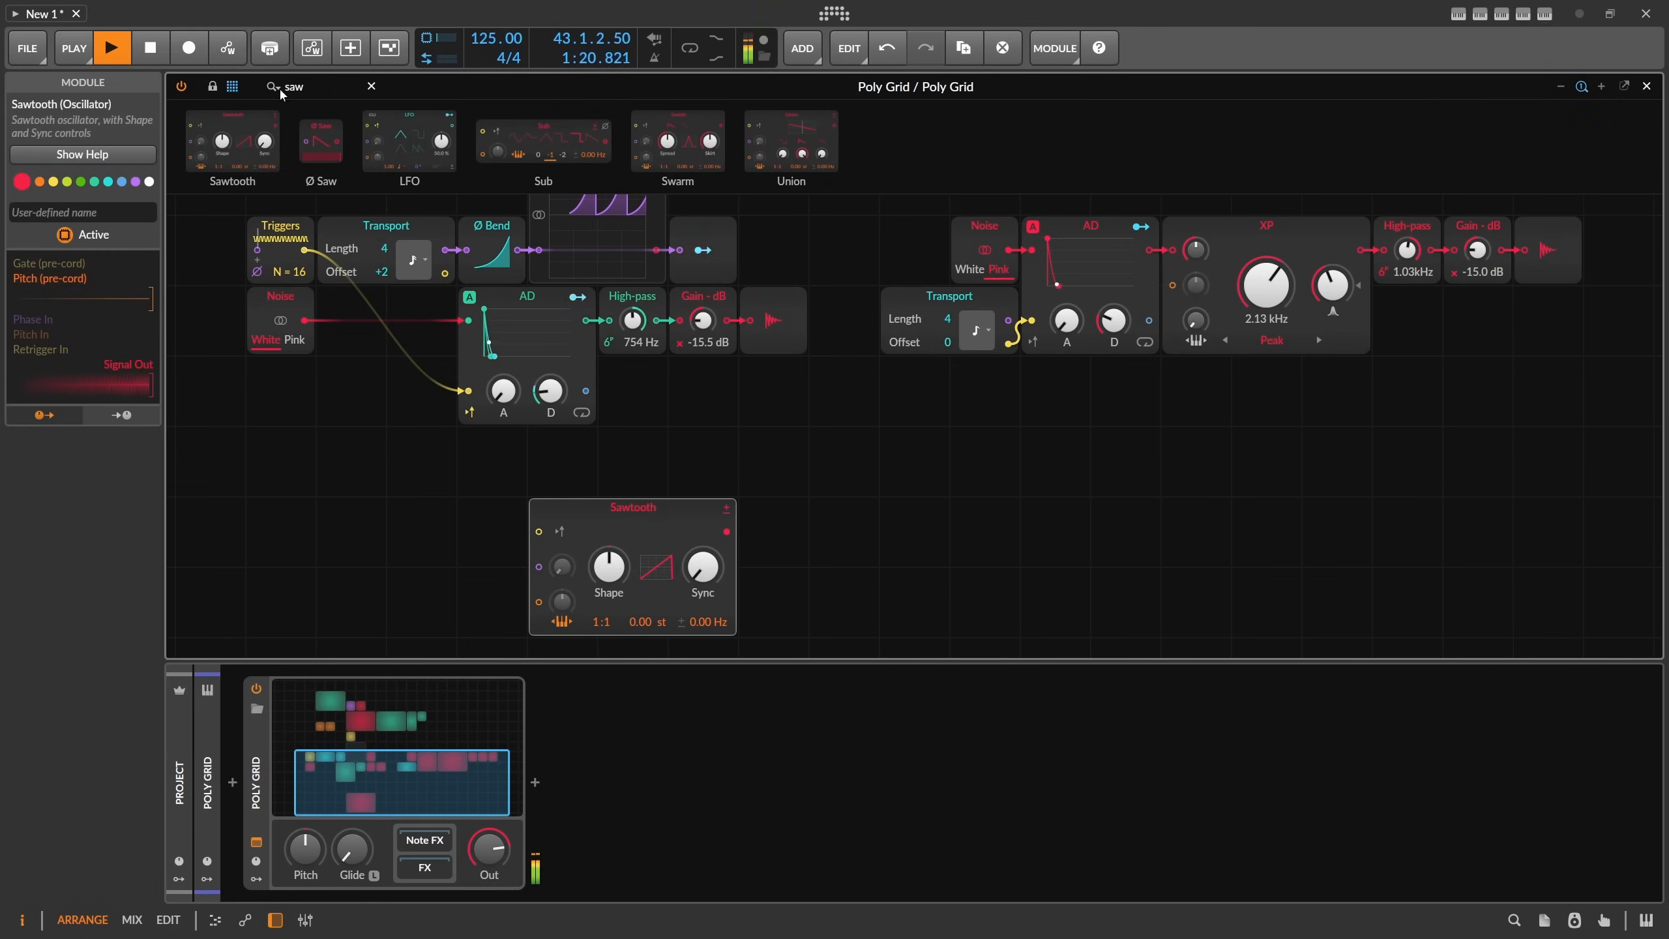
Add a Triggers module directly beside the Sawtooth oscillator.
{"action": "left_click_drag", "start_coordinate": [279, 86], "coordinate": [191, 89]}
{"action": "key", "text": "BackSpace"}
{"action": "type", "text": "tri"}
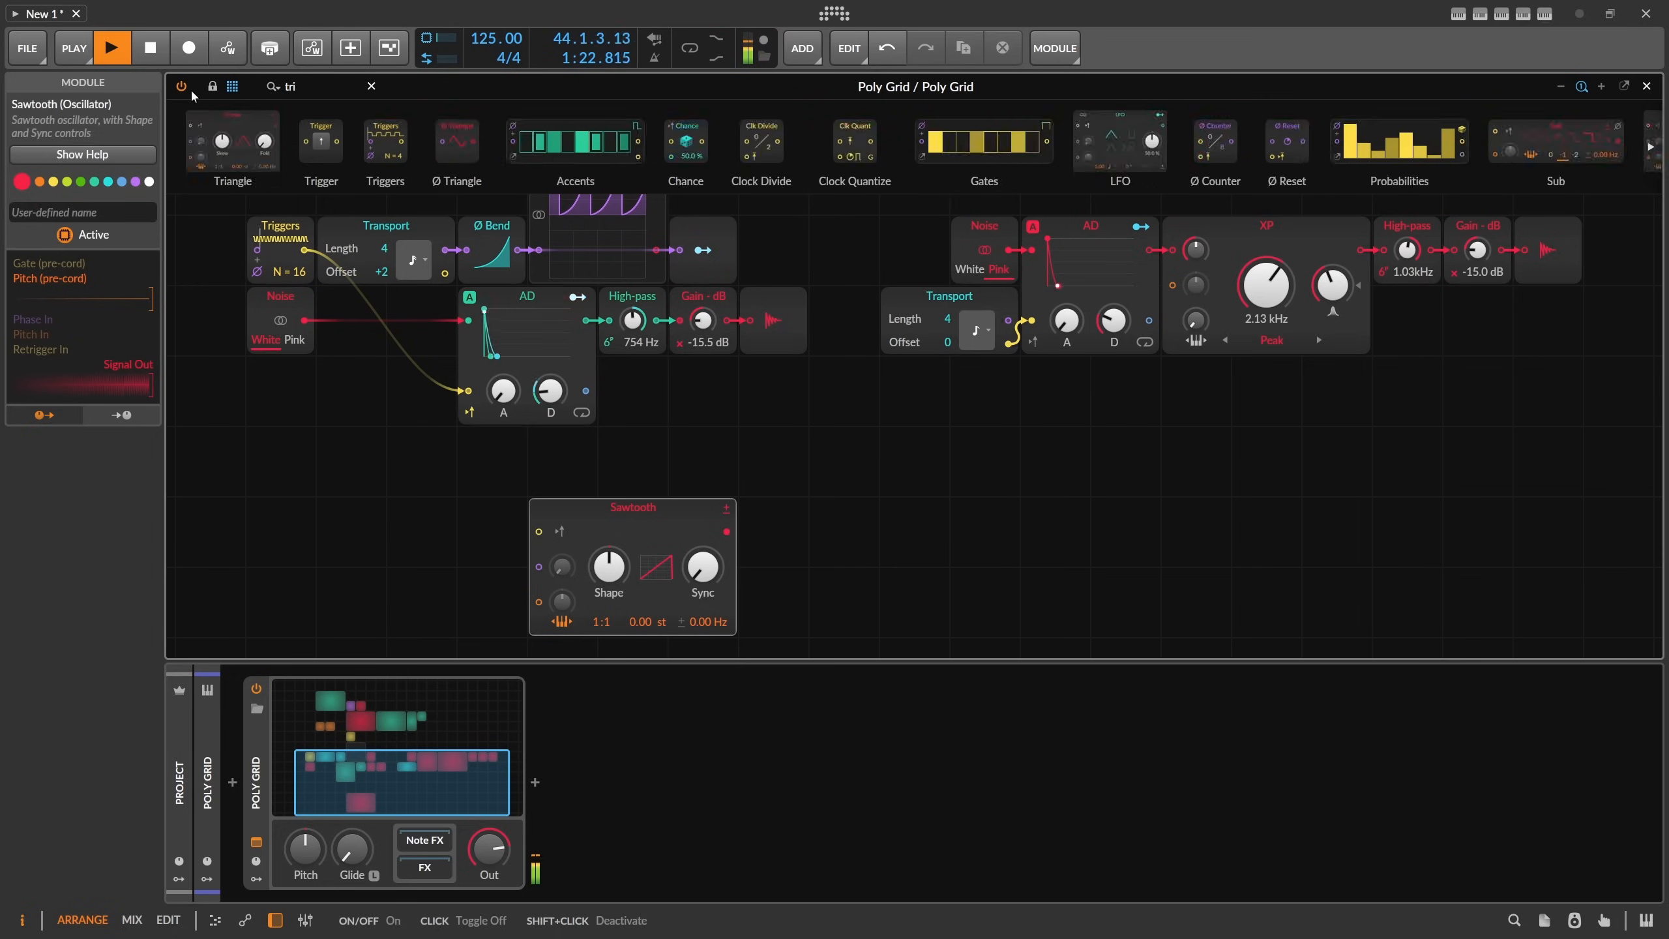
{"action": "type", "text": "gger"}
{"action": "left_click_drag", "start_coordinate": [269, 162], "coordinate": [762, 549]}
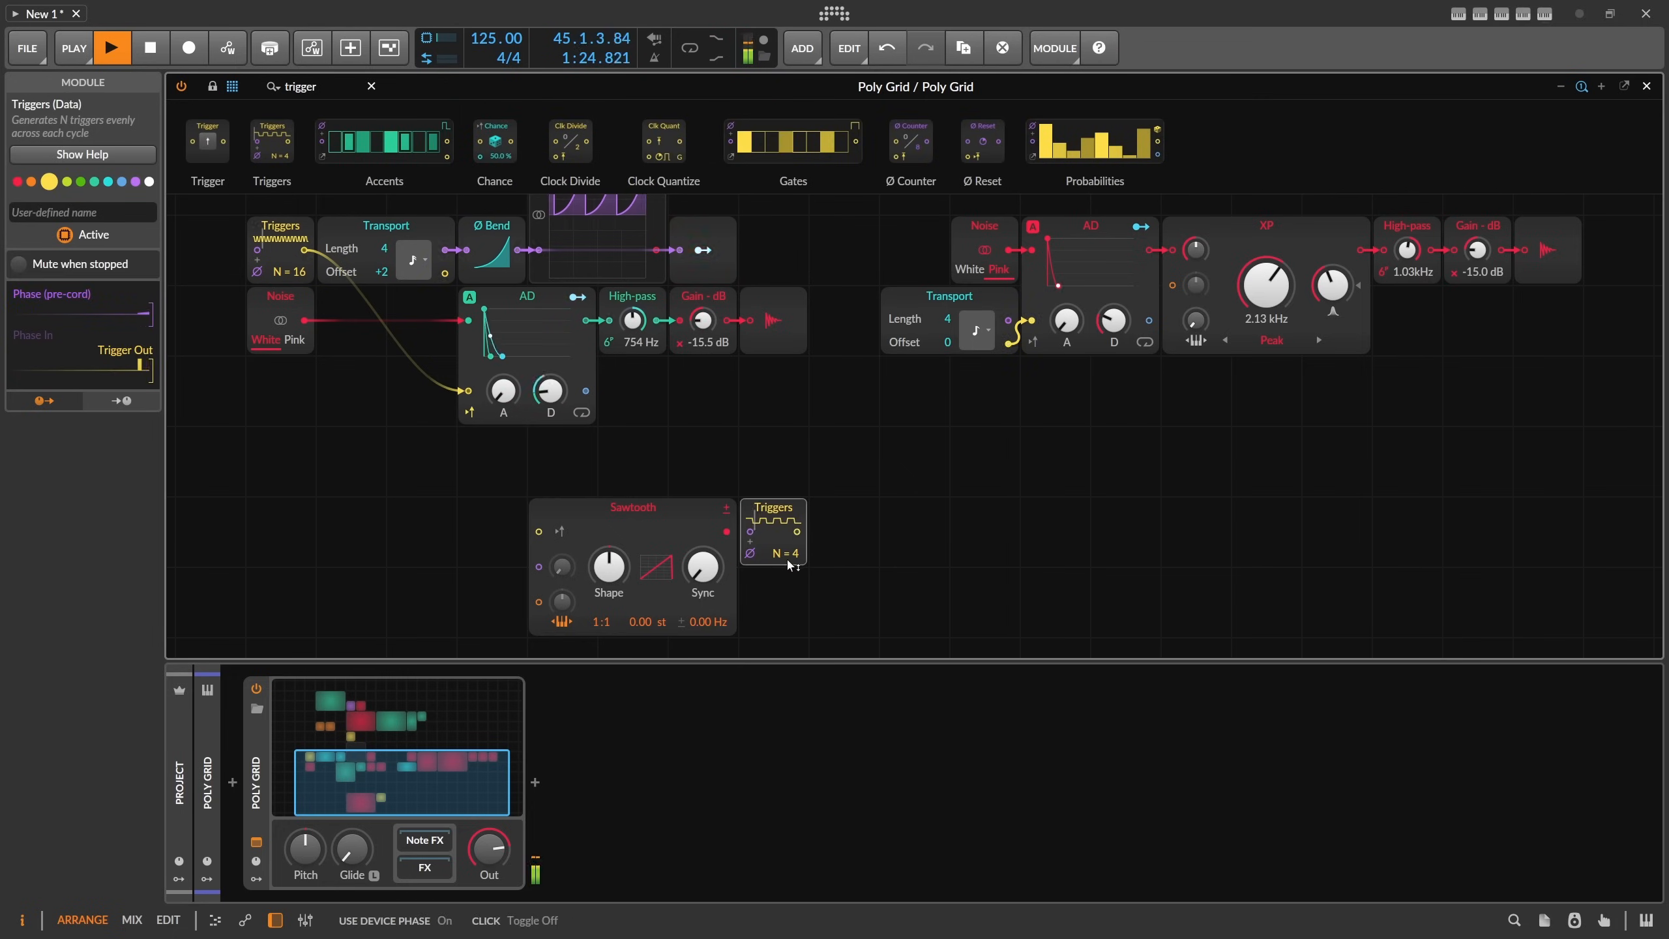
Duplicate the Triggers module beneath the original and set the copy to 16 triggers.
{"action": "key", "text": "ctrl+d"}
{"action": "scroll", "coordinate": [797, 529], "scroll_direction": "down", "scroll_amount": 2}
{"action": "left_click_drag", "start_coordinate": [789, 483], "coordinate": [788, 447]}
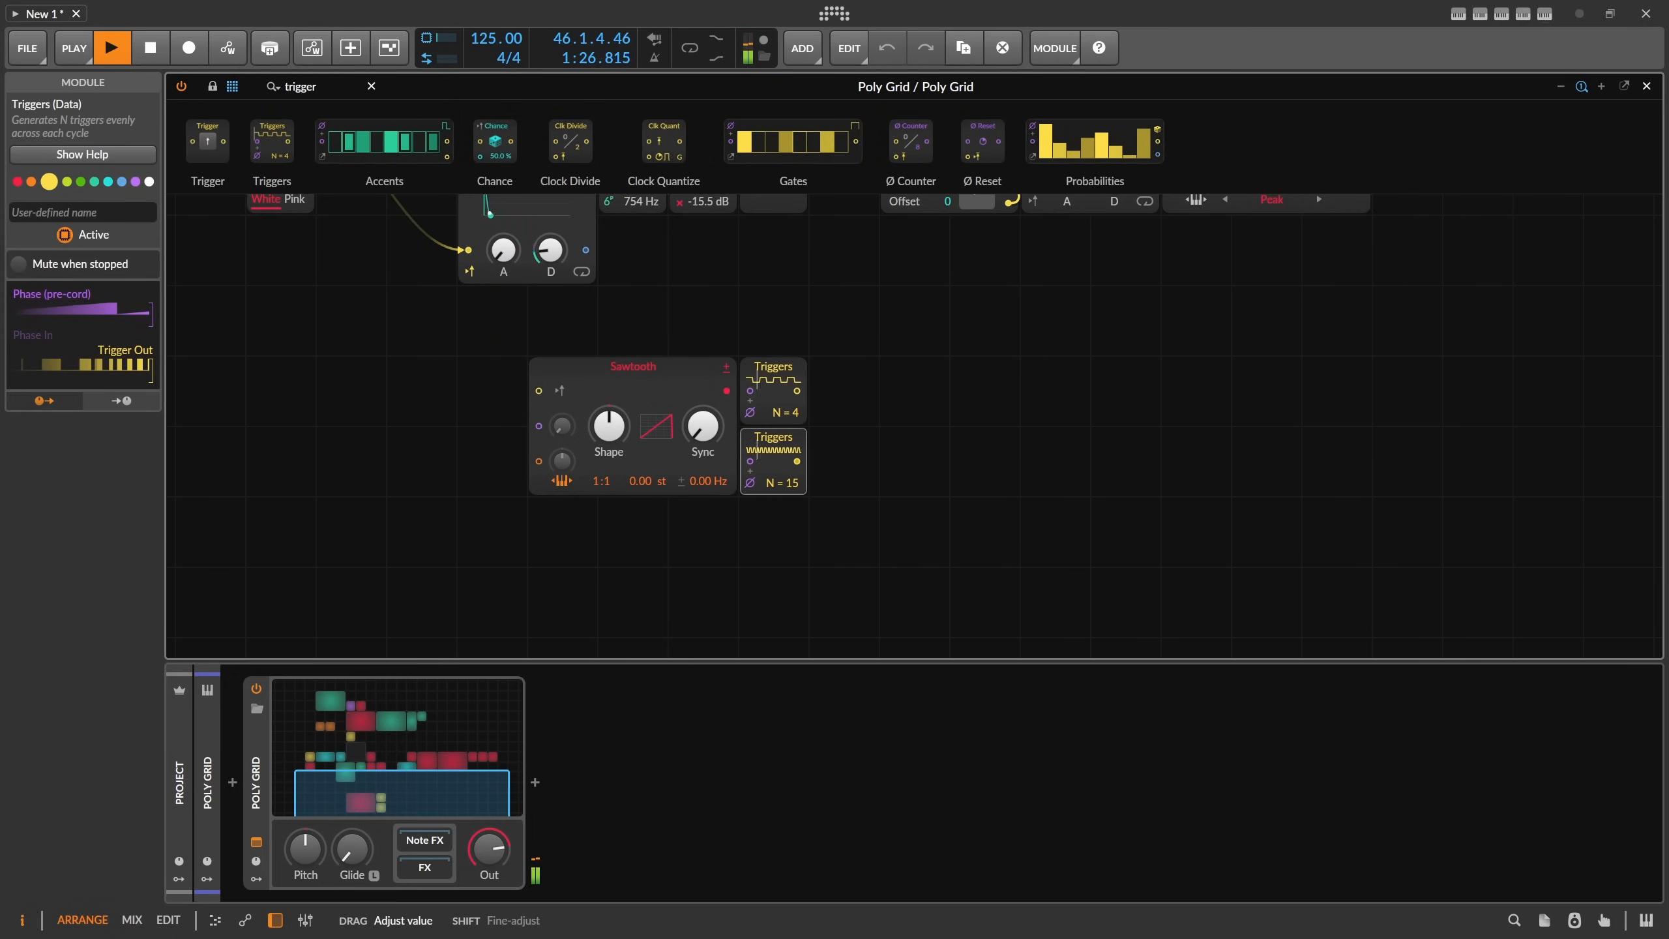
Add a Clock Quantize in Trigger output mode, fed by the upper Triggers set to 3 and clocked by the 16-trigger module.
{"action": "left_click_drag", "start_coordinate": [321, 86], "coordinate": [133, 60]}
{"action": "key", "text": "BackSpace"}
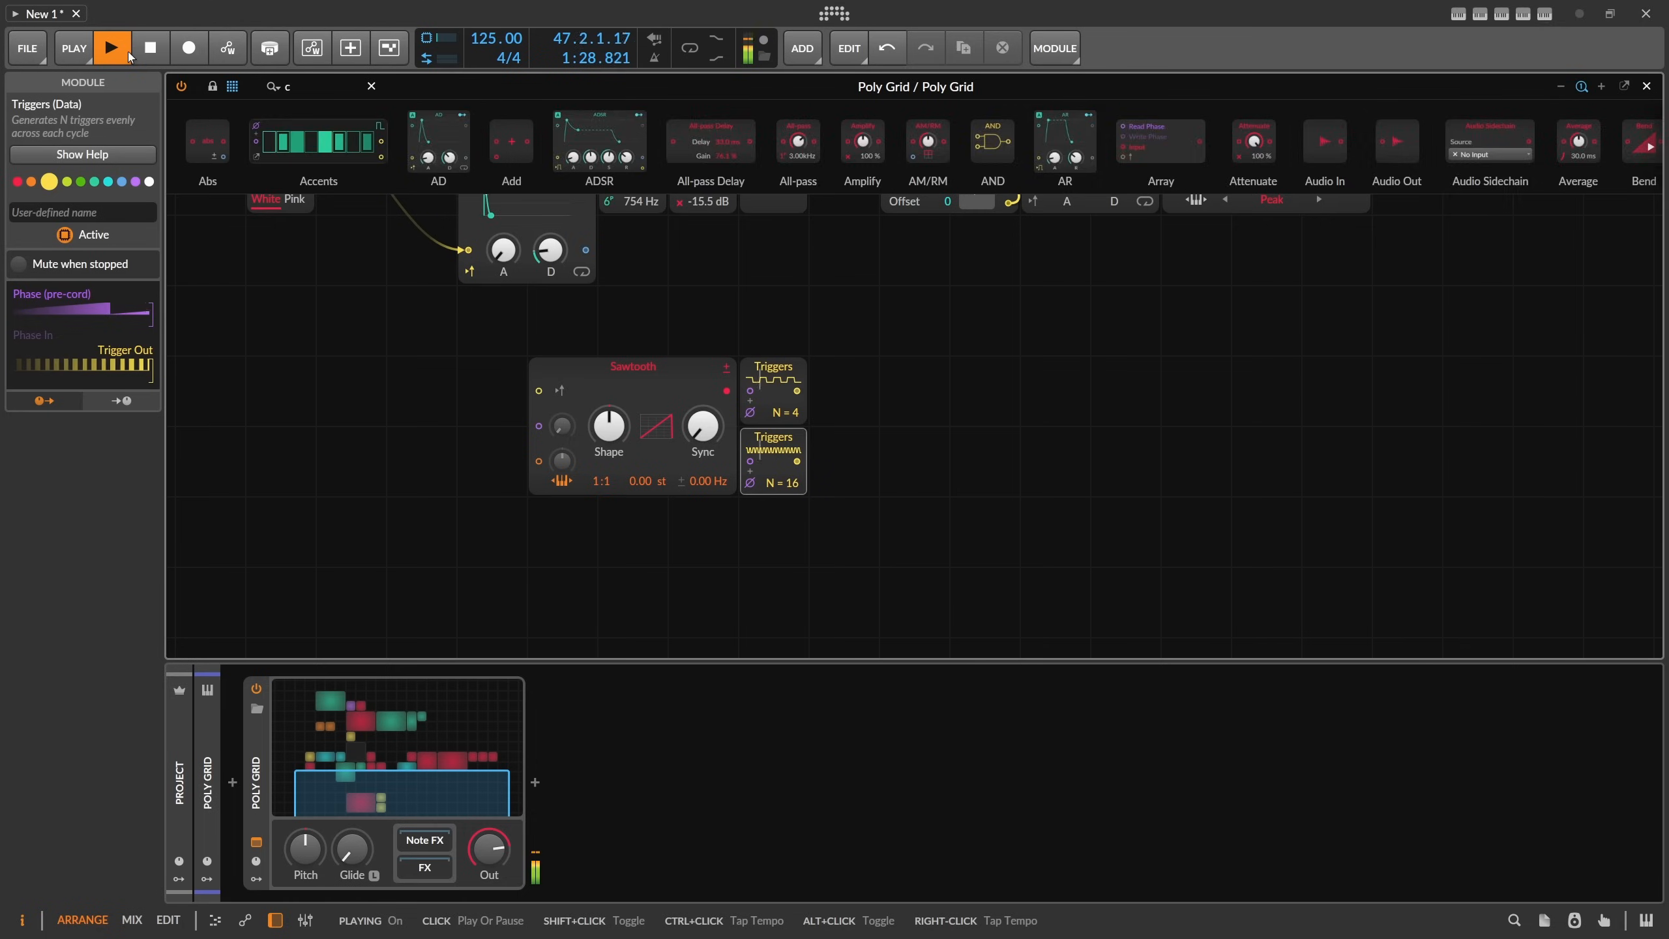
{"action": "type", "text": "clock"}
{"action": "left_click_drag", "start_coordinate": [313, 142], "coordinate": [844, 393]}
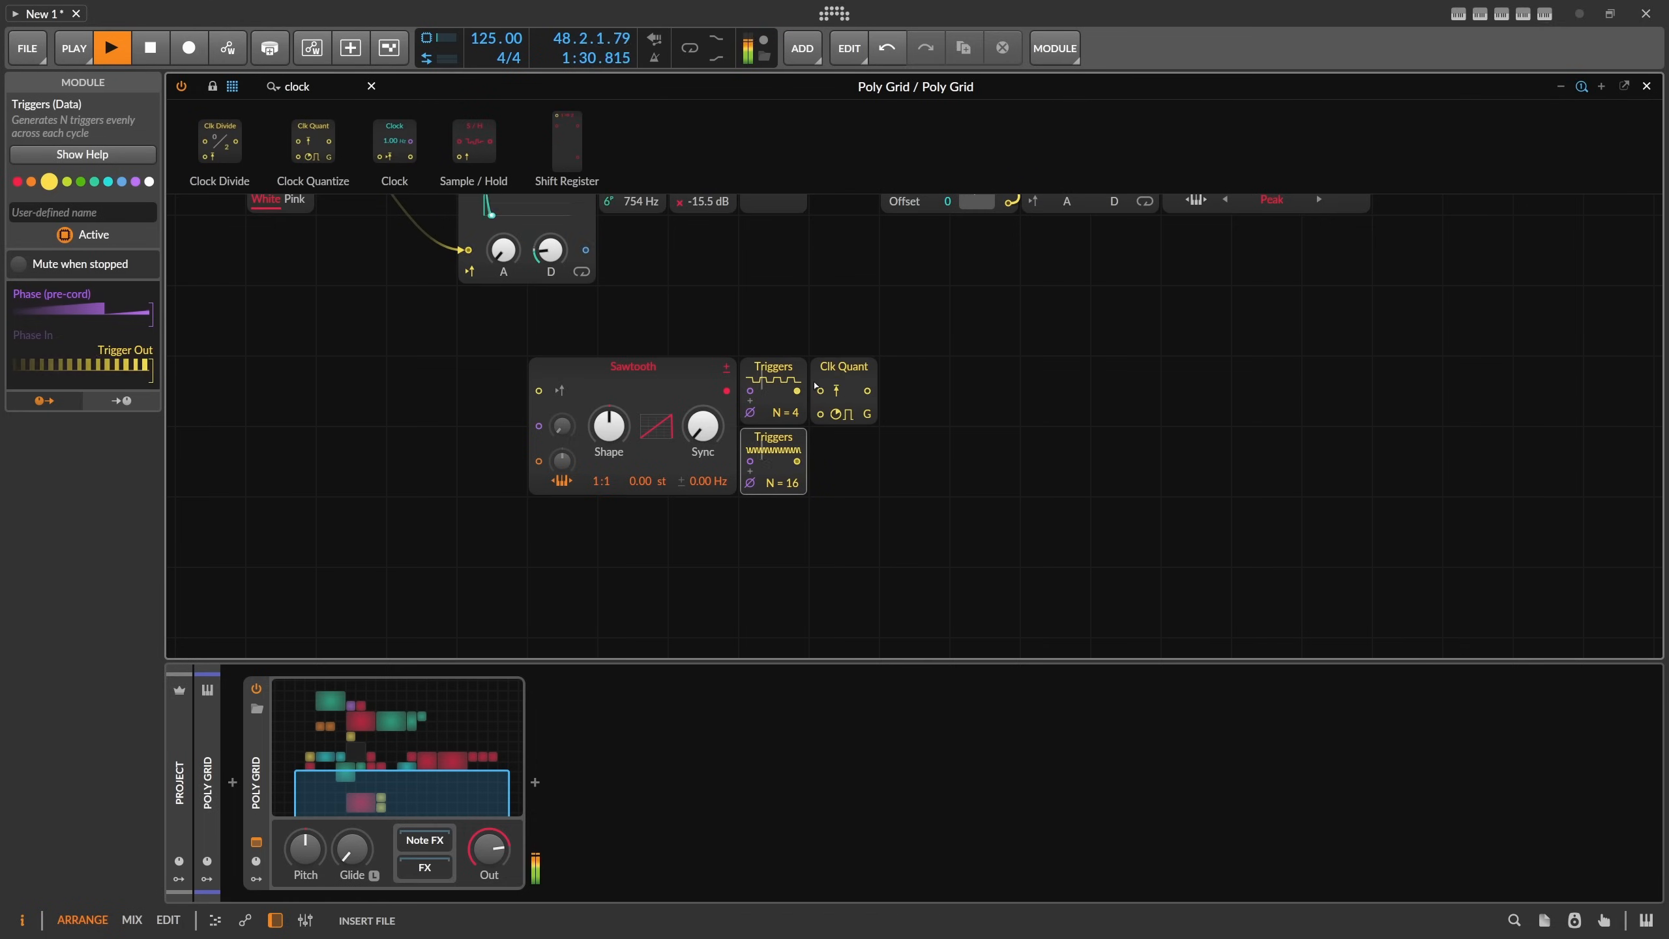
{"action": "left_click_drag", "start_coordinate": [798, 461], "coordinate": [797, 427]}
{"action": "left_click", "coordinate": [863, 415]}
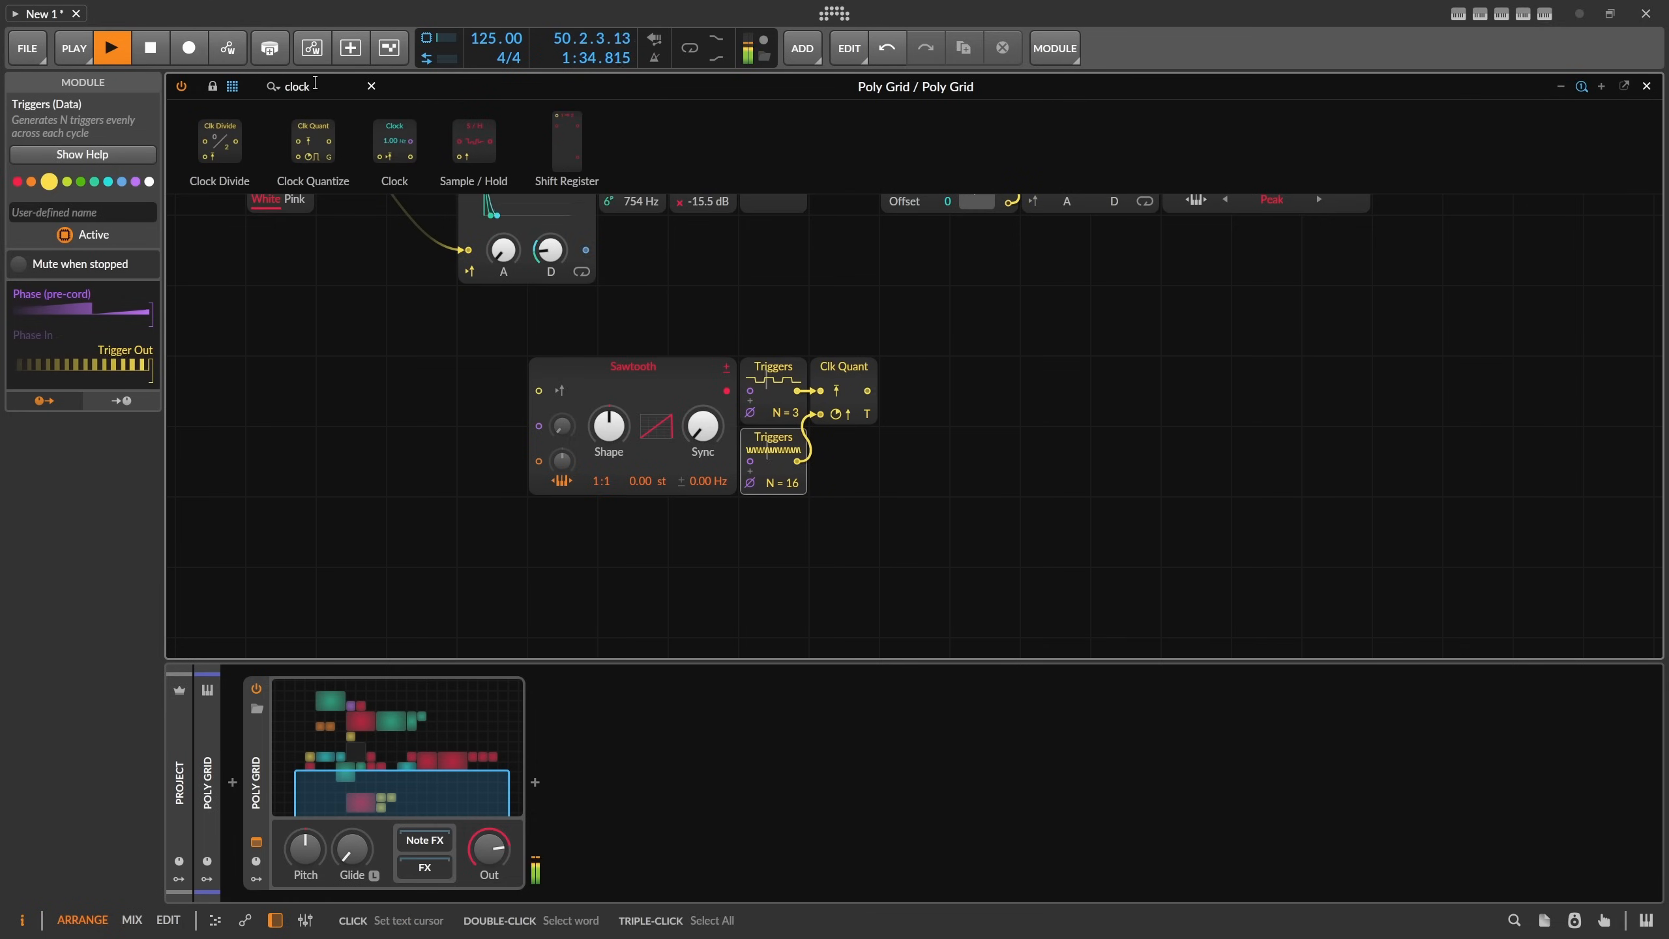
Add an AD envelope after Clock Quantize and route the Sawtooth's output into its signal input.
{"action": "double_click", "coordinate": [316, 84]}
{"action": "type", "text": "ad"}
{"action": "left_click_drag", "start_coordinate": [217, 142], "coordinate": [948, 423]}
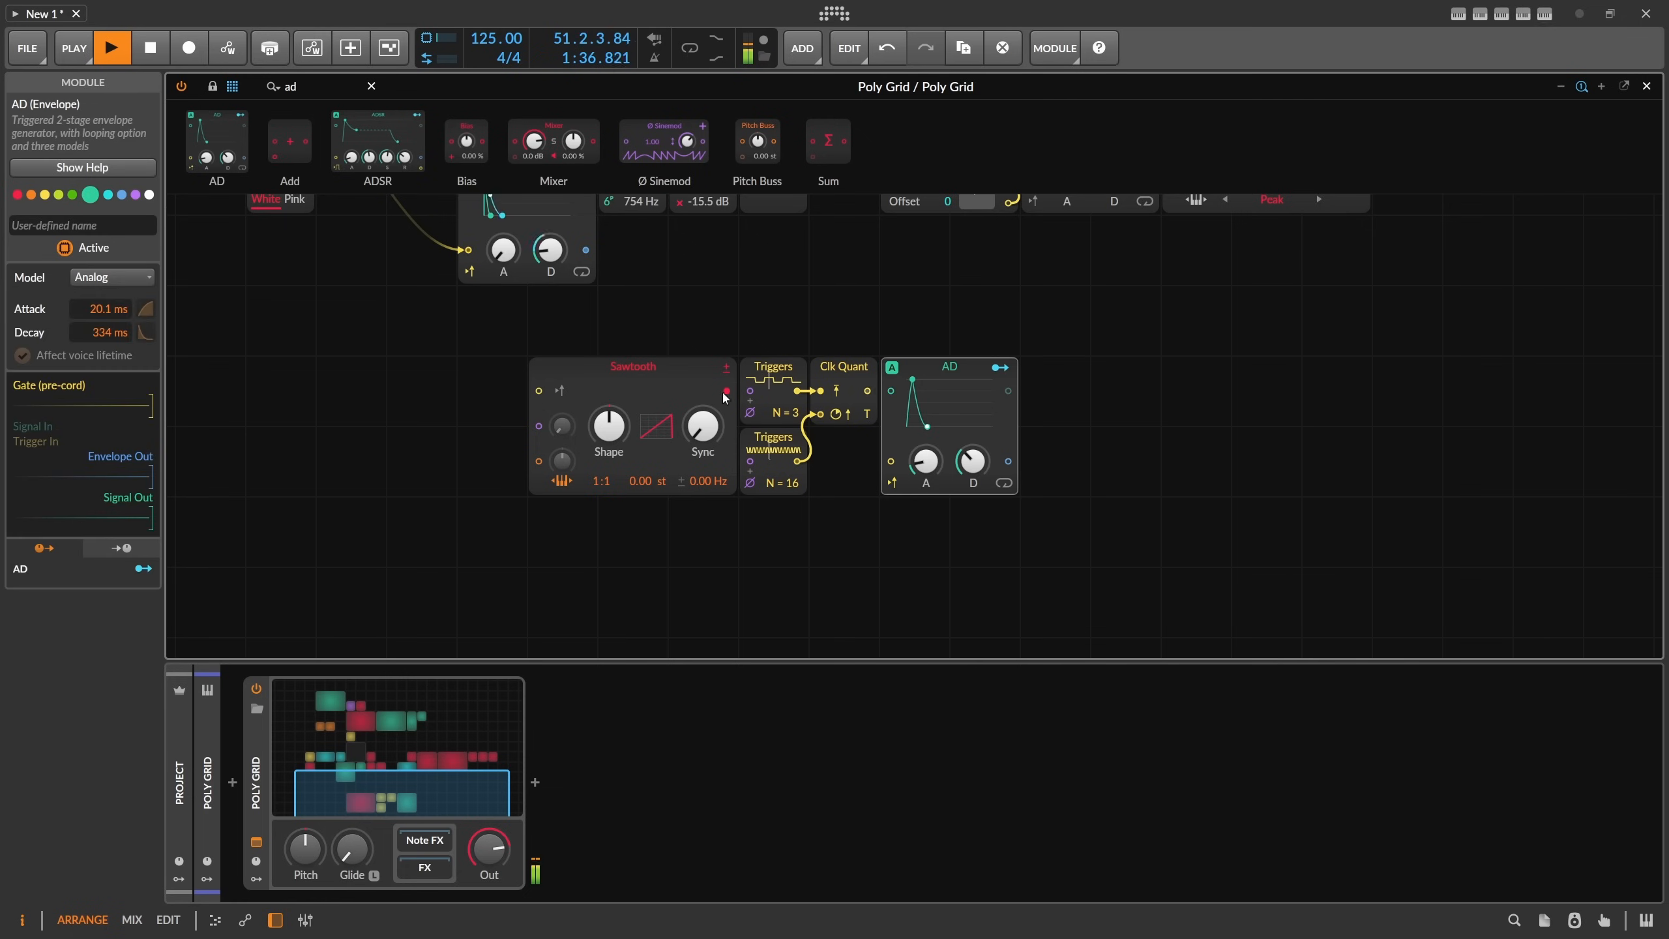
{"action": "left_click_drag", "start_coordinate": [726, 392], "coordinate": [890, 391]}
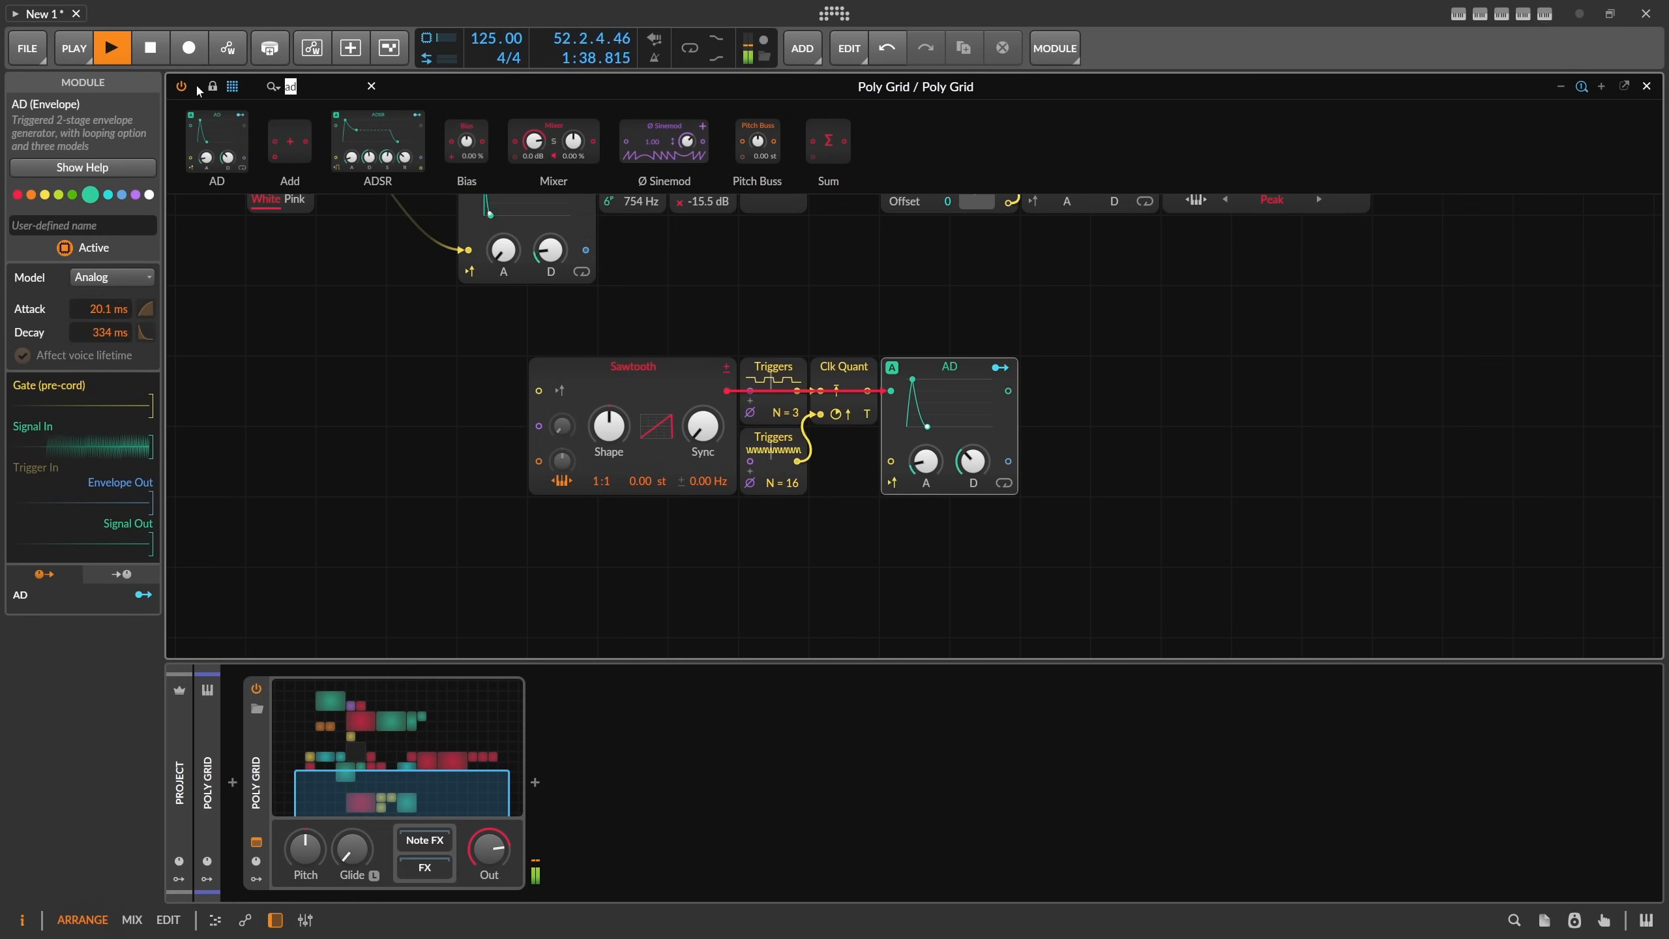
Feed the AD's trigger from Clock Quantize and its output into an Audio Out, with 0.01 ms attack and 170 ms decay.
{"action": "type", "text": "out"}
{"action": "left_click_drag", "start_coordinate": [215, 141], "coordinate": [1055, 390]}
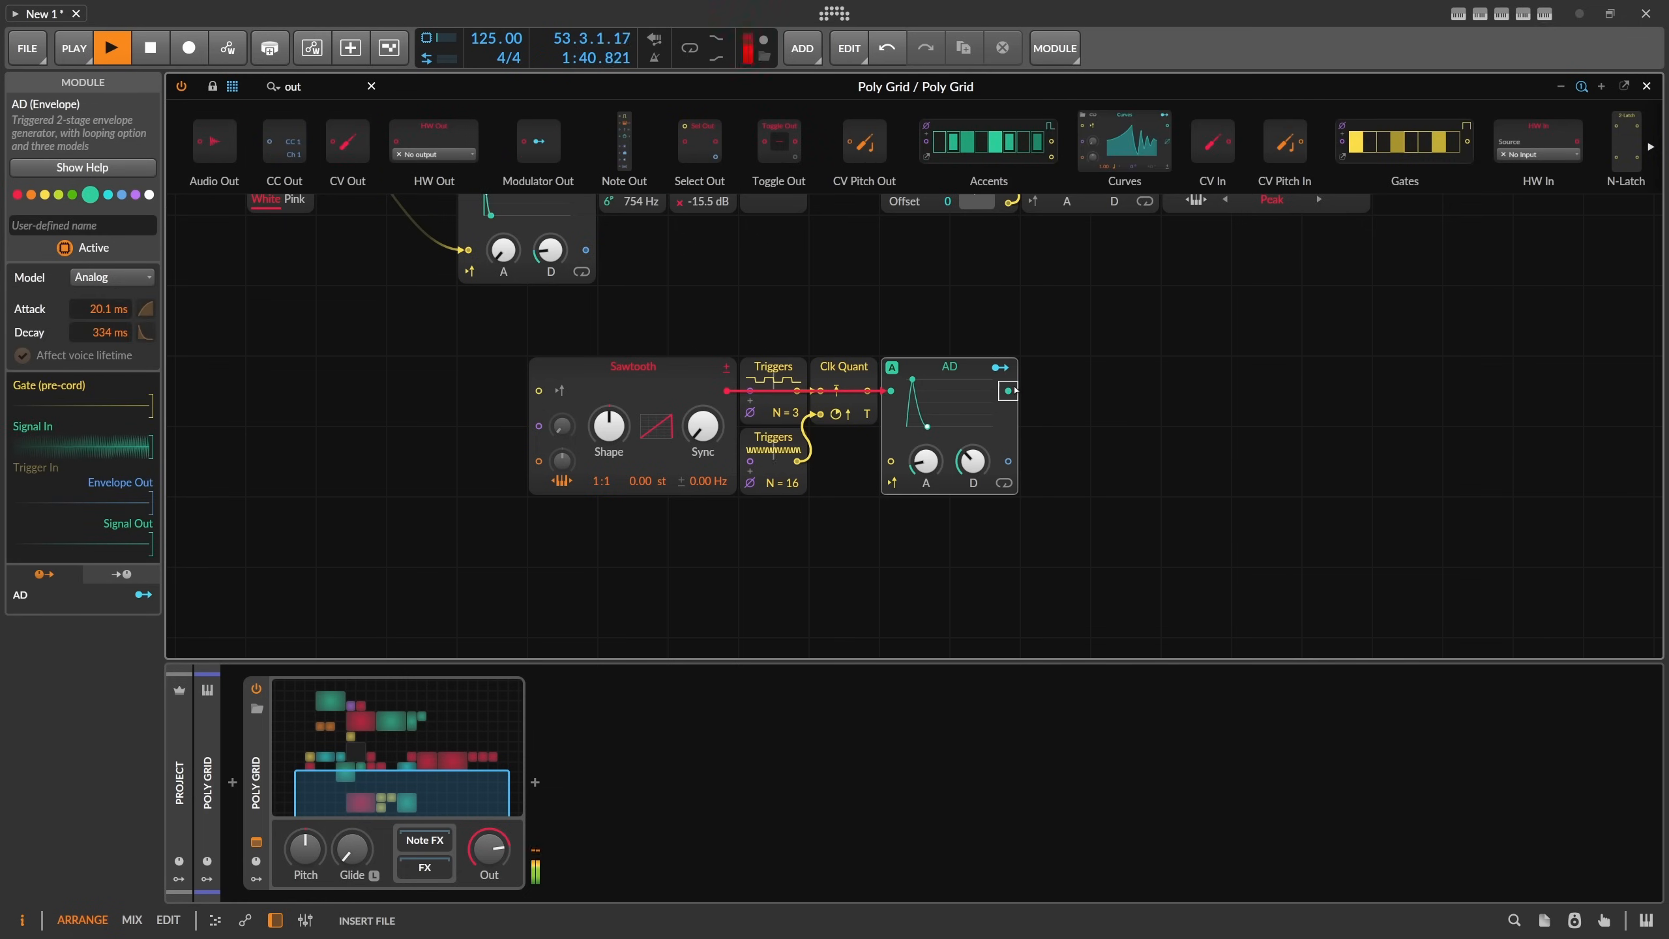
{"action": "left_click_drag", "start_coordinate": [912, 380], "coordinate": [973, 477]}
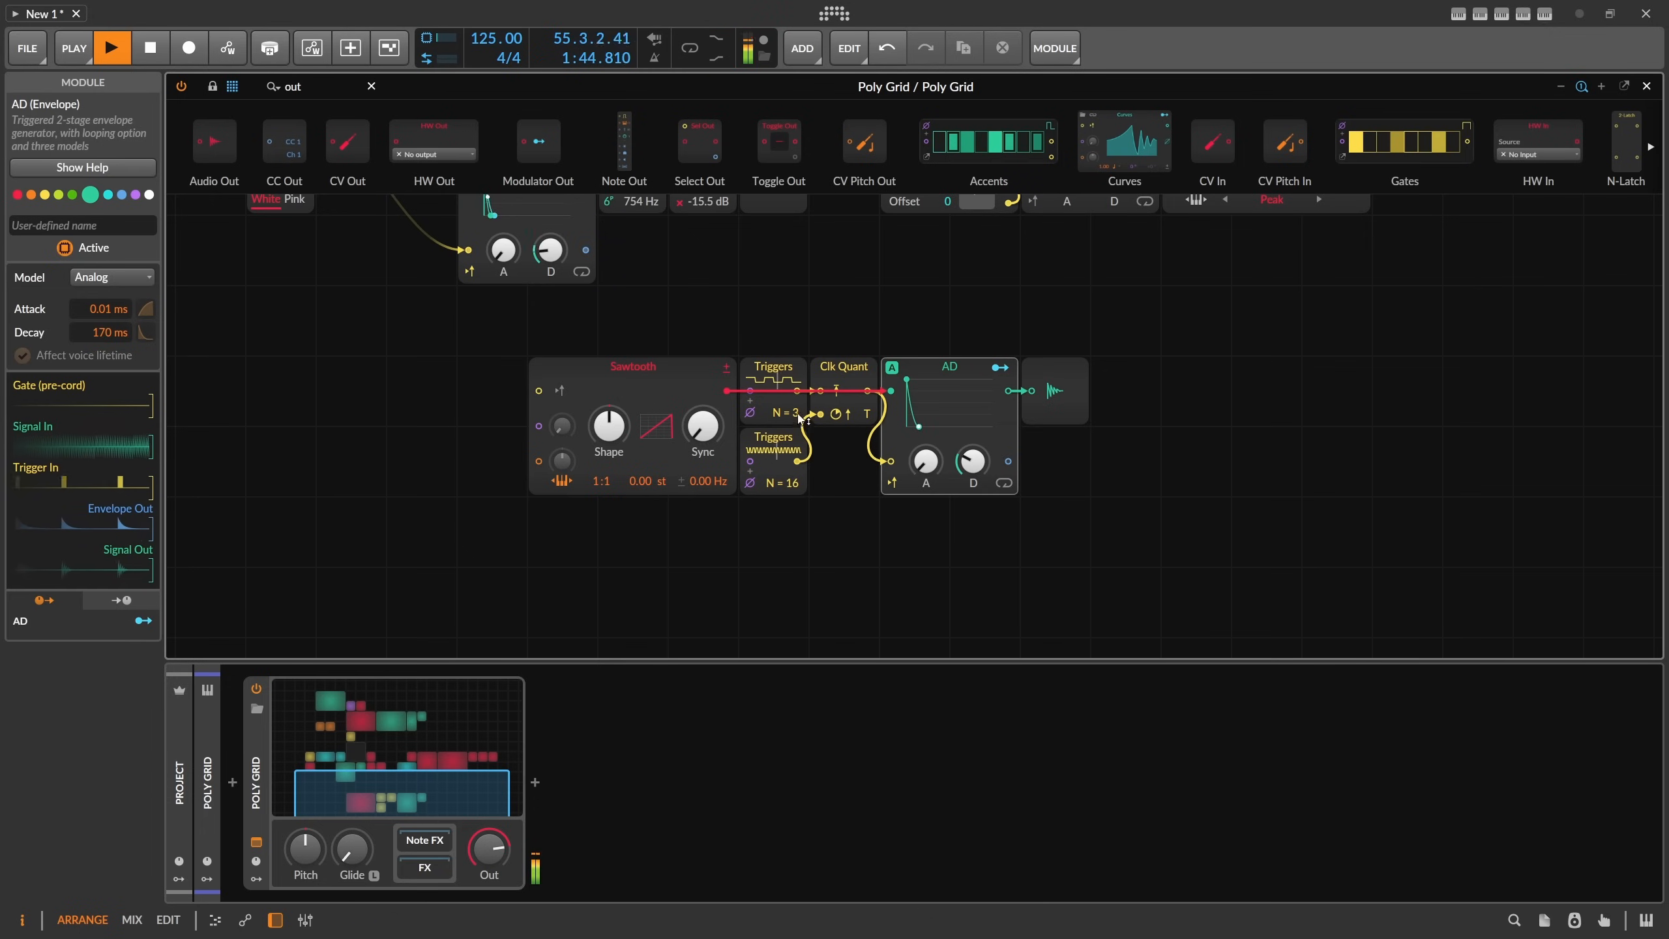
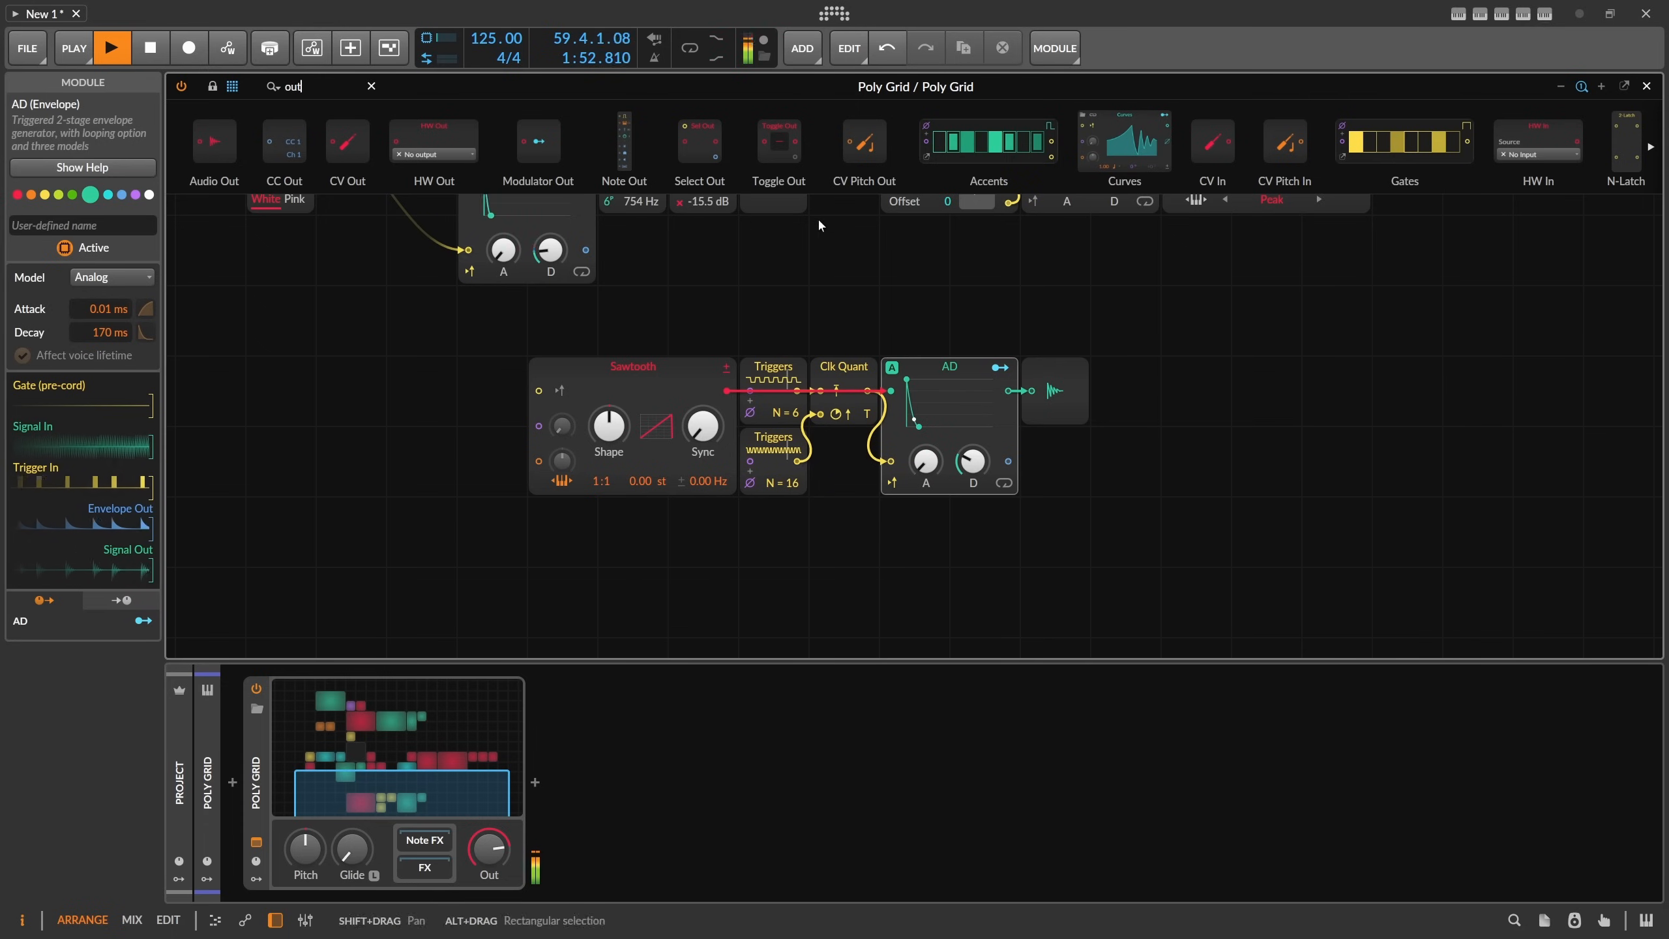
Insert a Gain - Vol module between the sawtooth voice's AD and Audio Out, set to -8.1 dB.
{"action": "left_click_drag", "start_coordinate": [897, 257], "coordinate": [773, 320]}
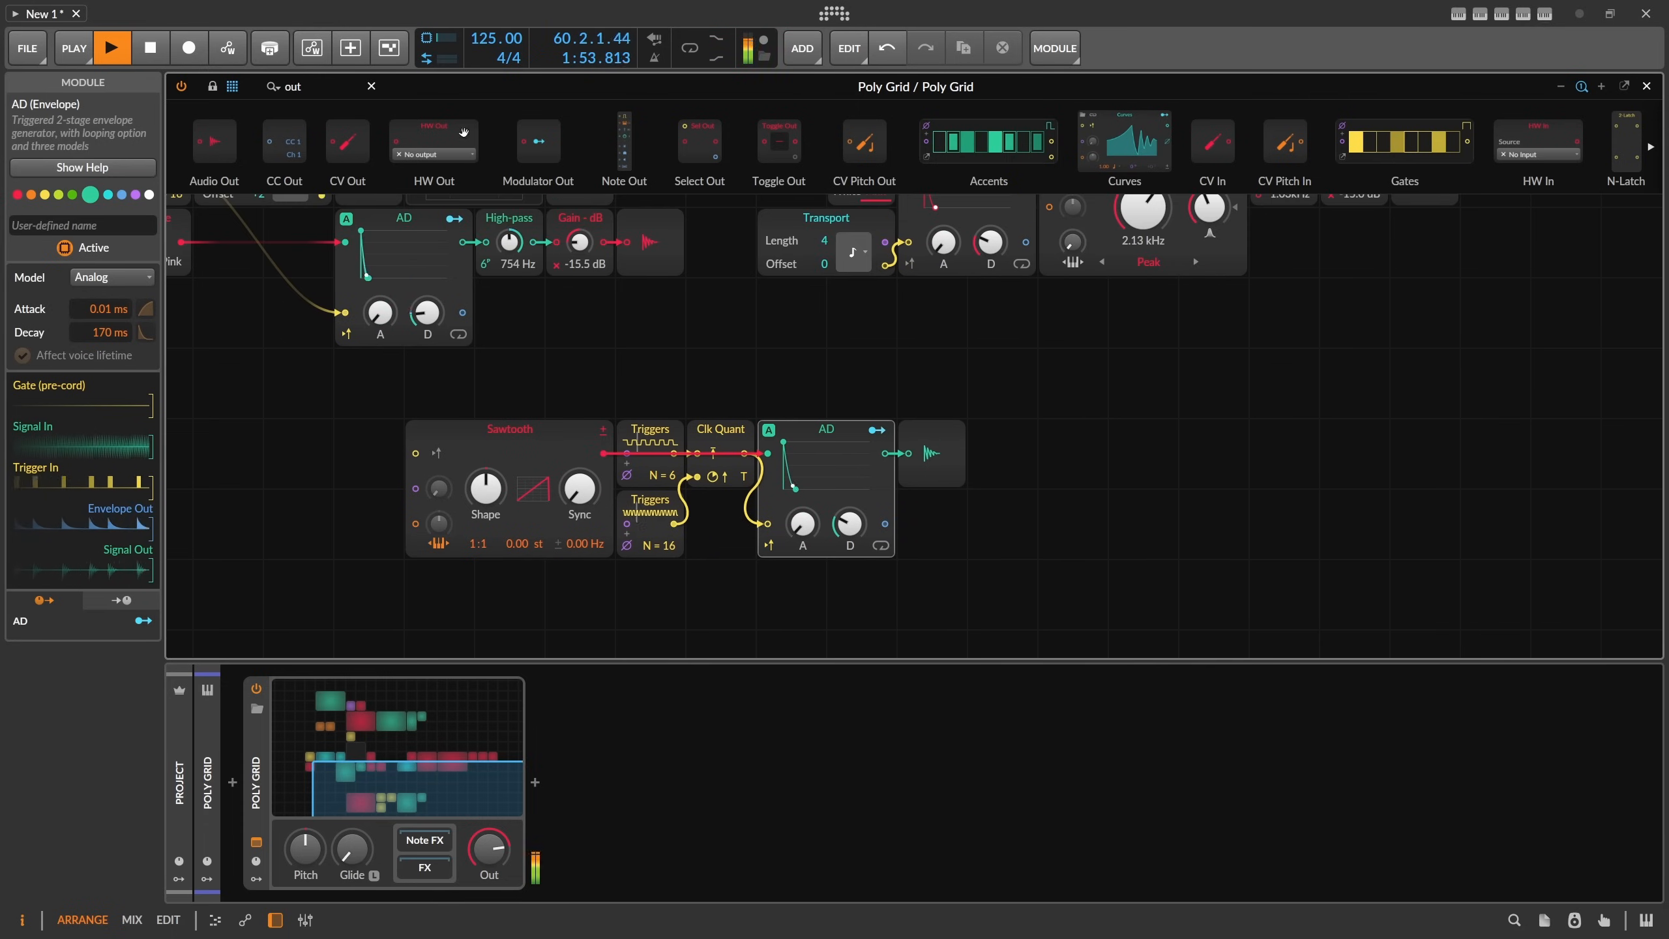
{"action": "double_click", "coordinate": [303, 89]}
{"action": "type", "text": "gaib"}
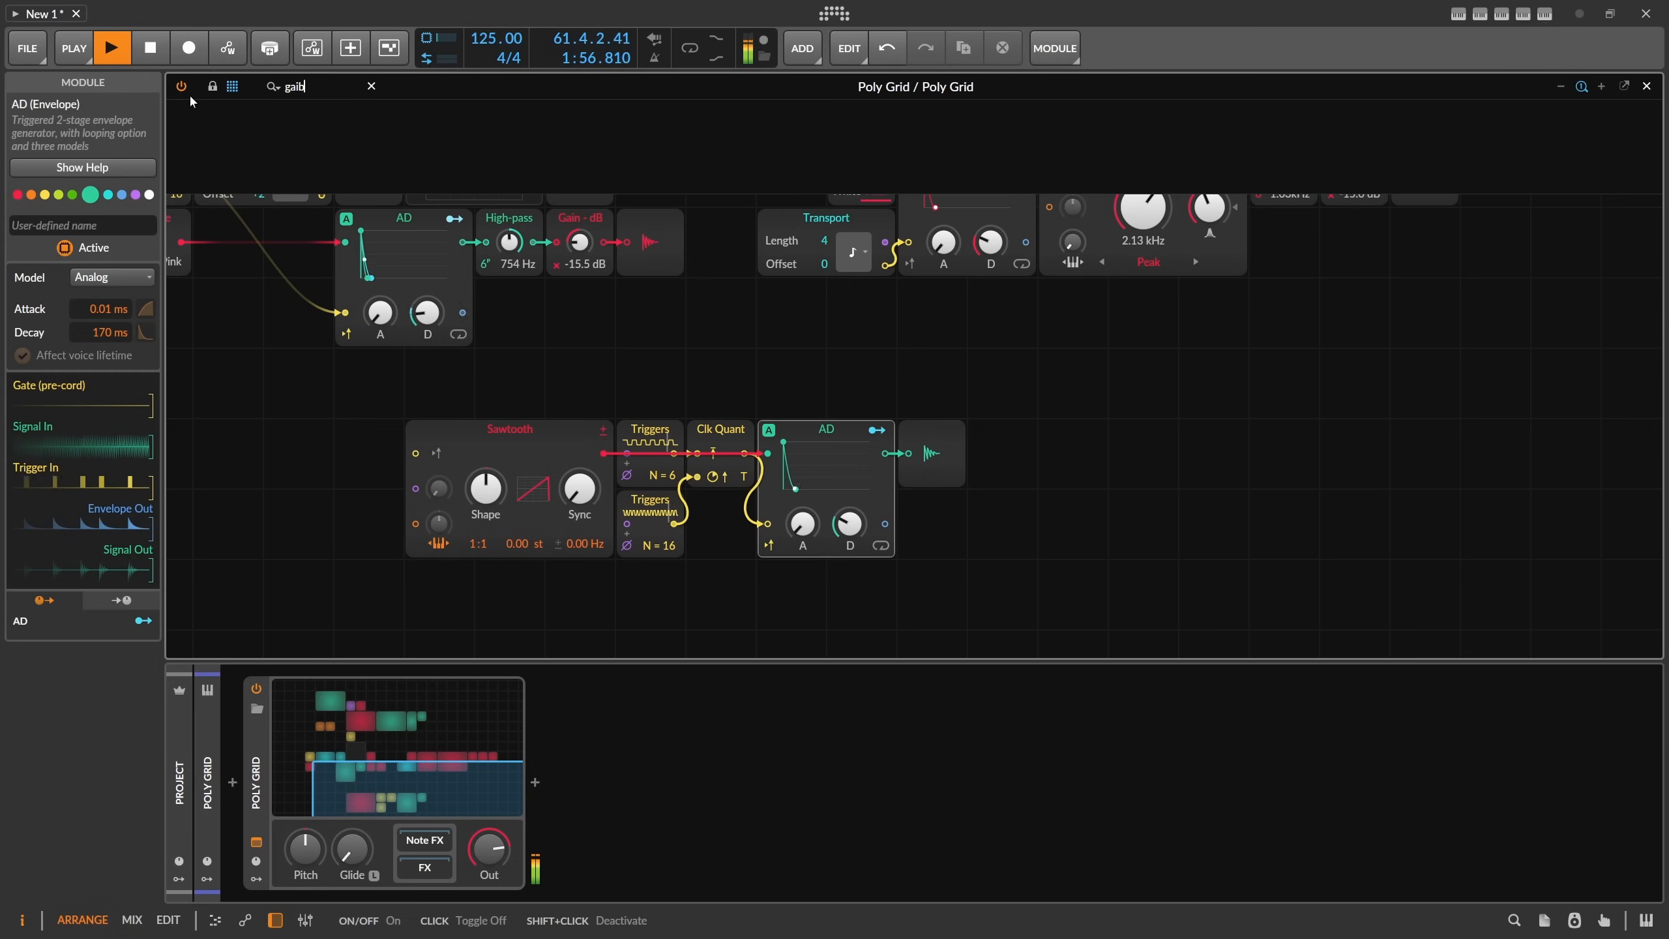
{"action": "key", "text": "BackSpace"}
{"action": "type", "text": "n"}
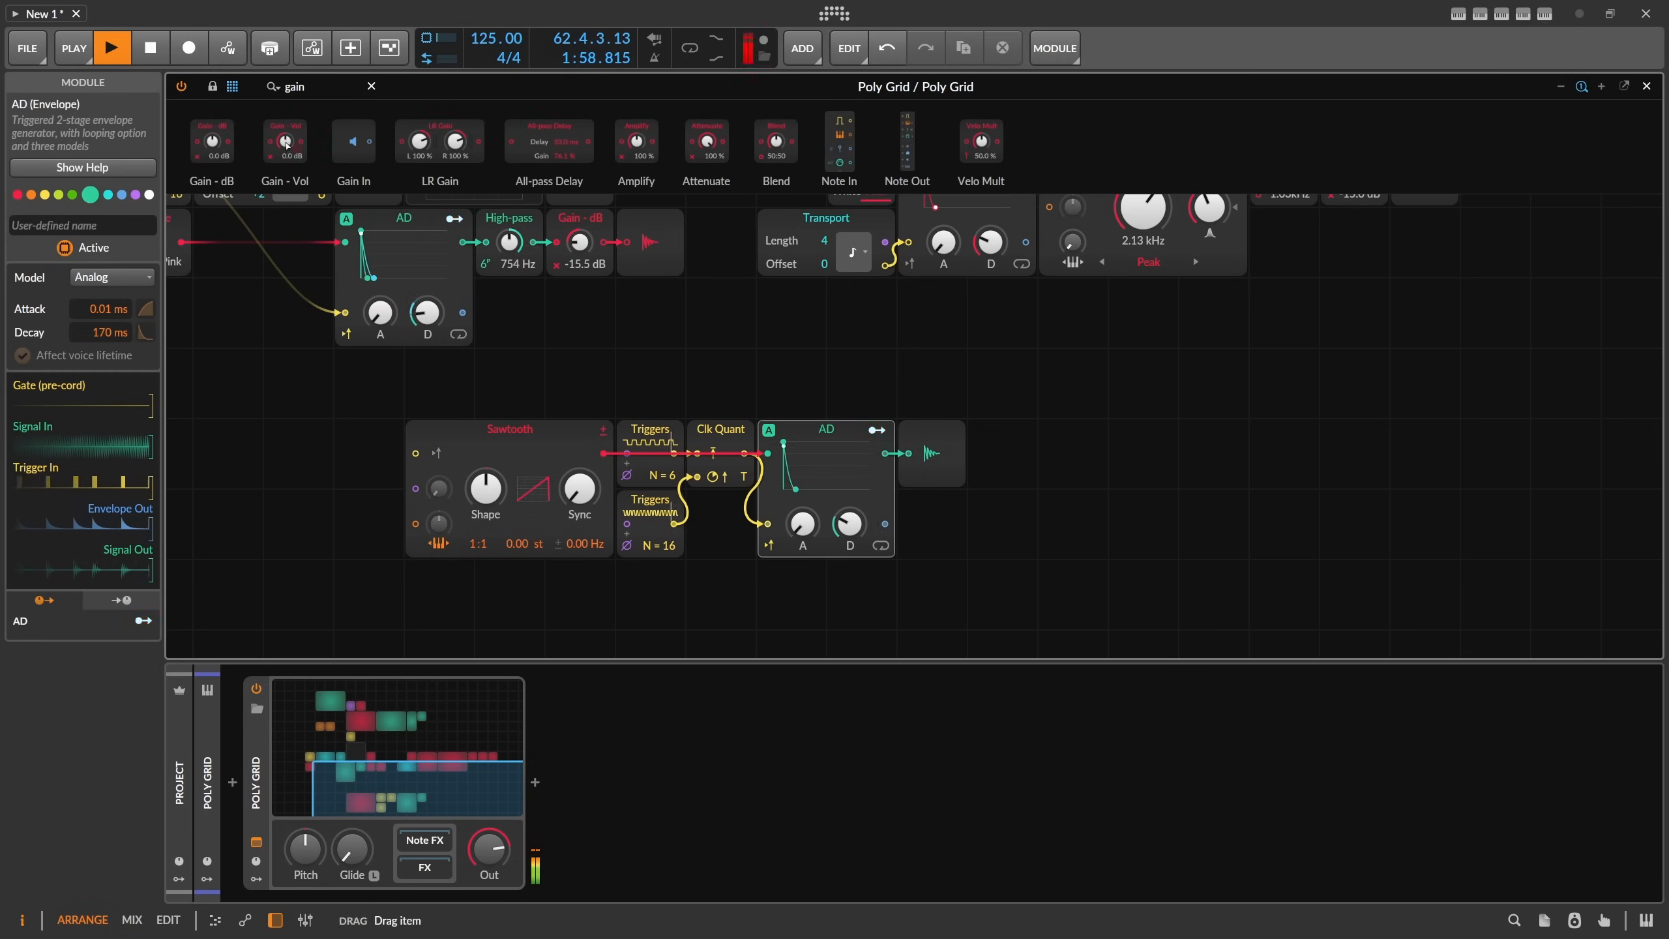
{"action": "left_click_drag", "start_coordinate": [286, 144], "coordinate": [889, 454]}
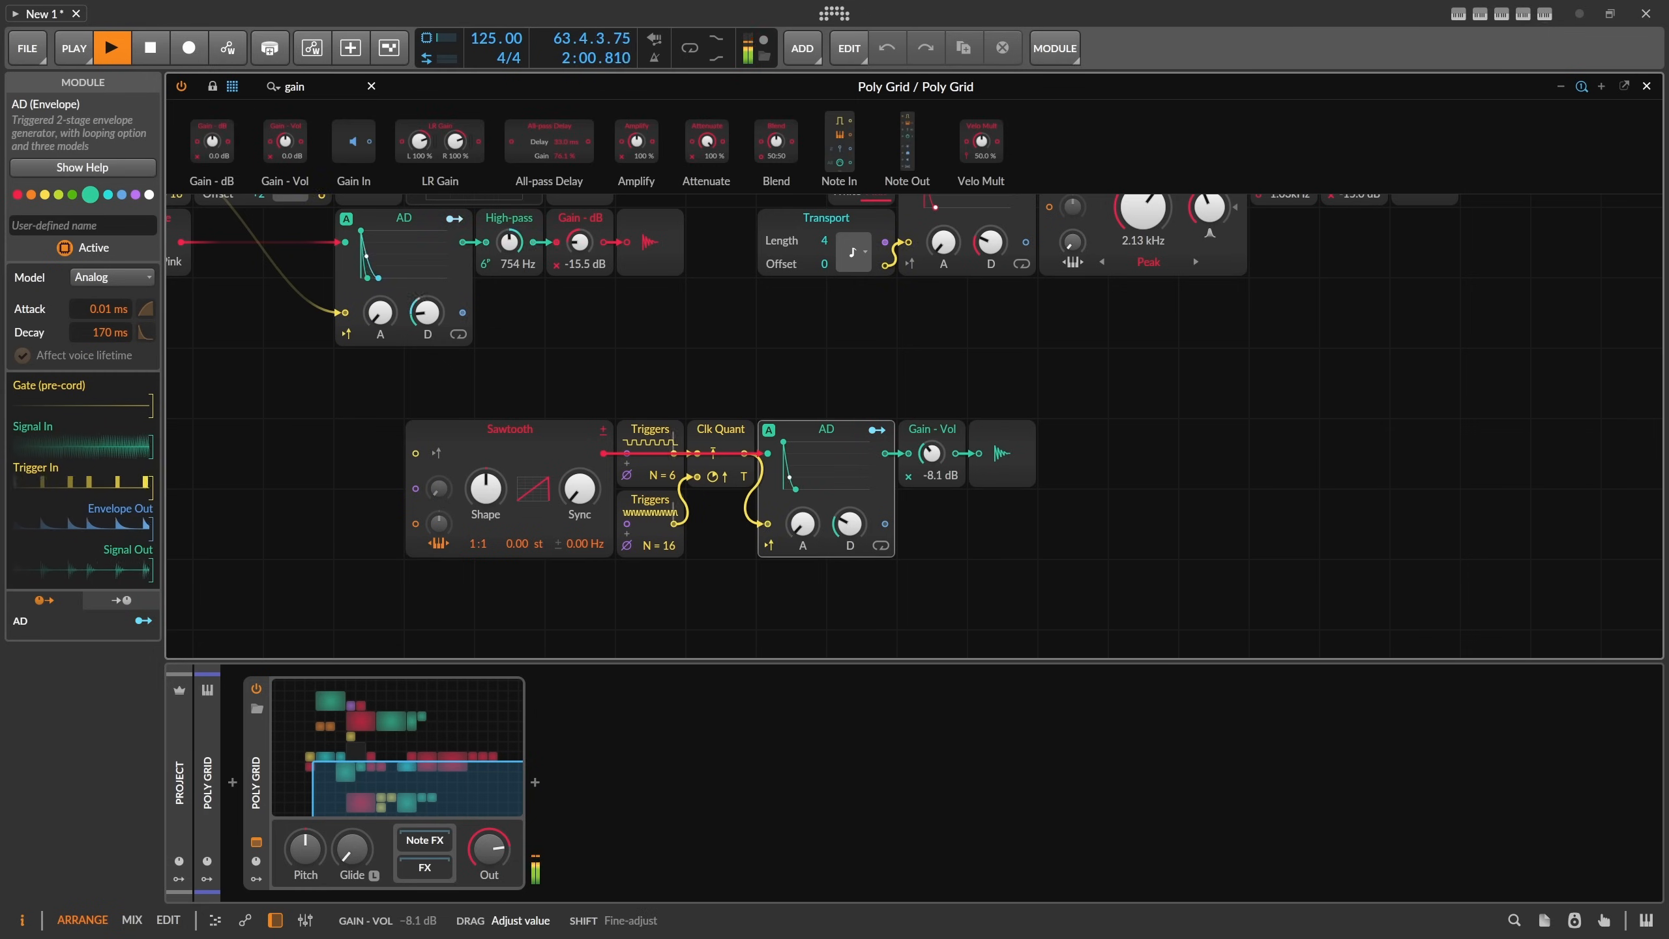
Add a Pitches sequencer module directly in front of the Sawtooth oscillator.
{"action": "type", "text": "pitche"}
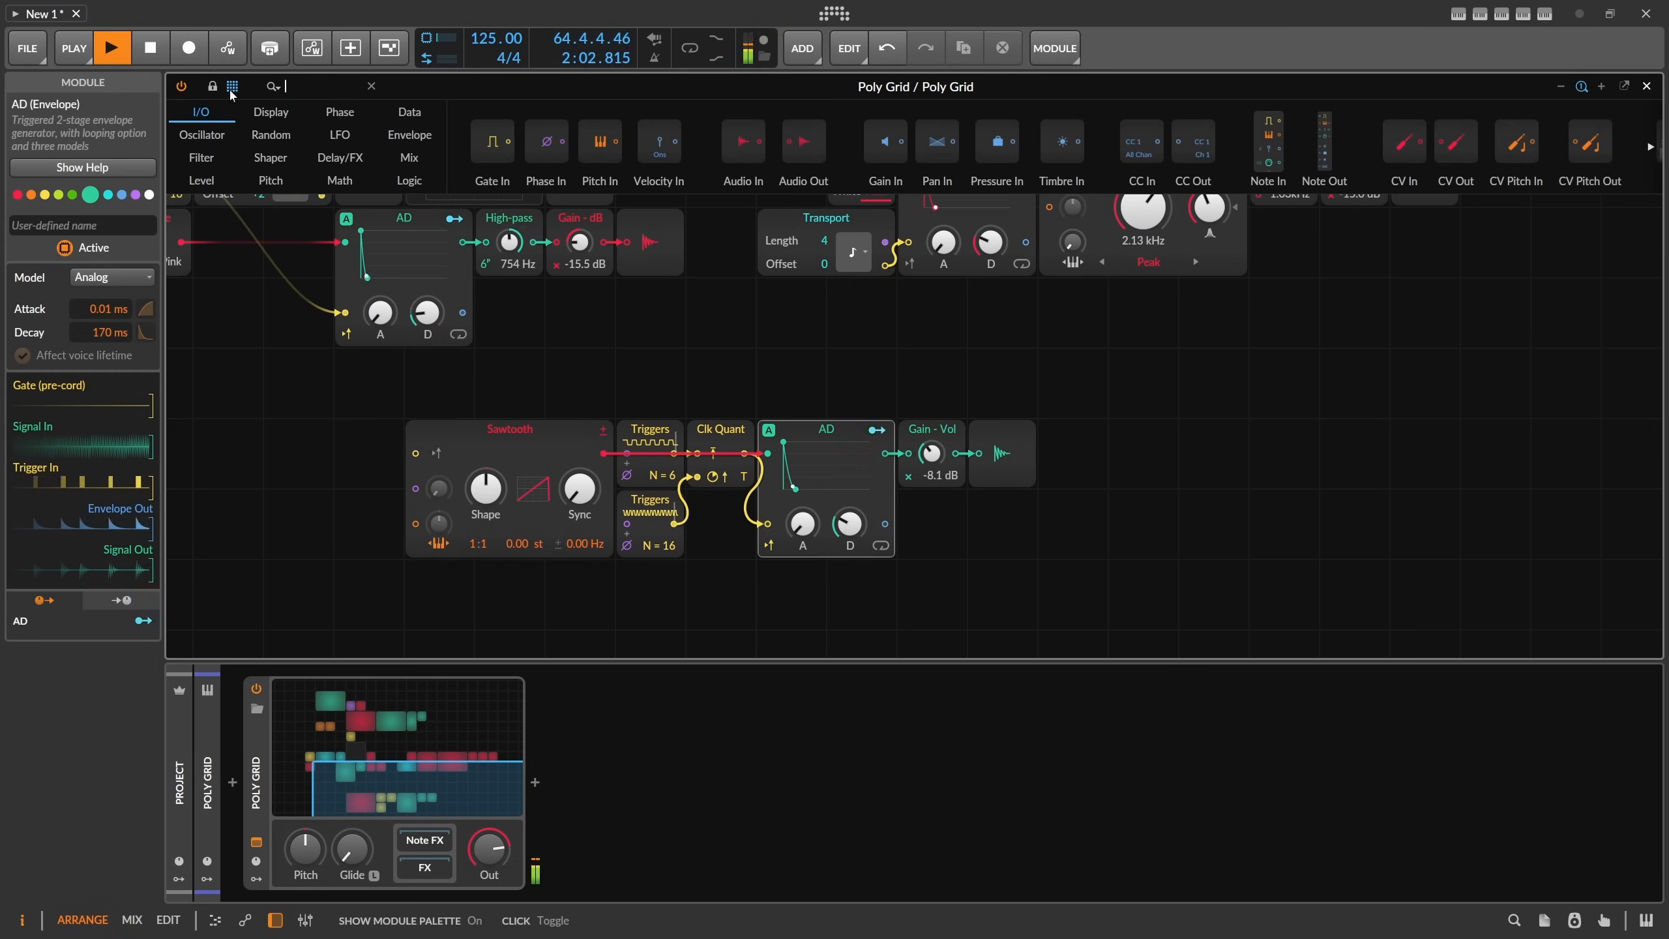
{"action": "left_click_drag", "start_coordinate": [261, 131], "coordinate": [291, 382]}
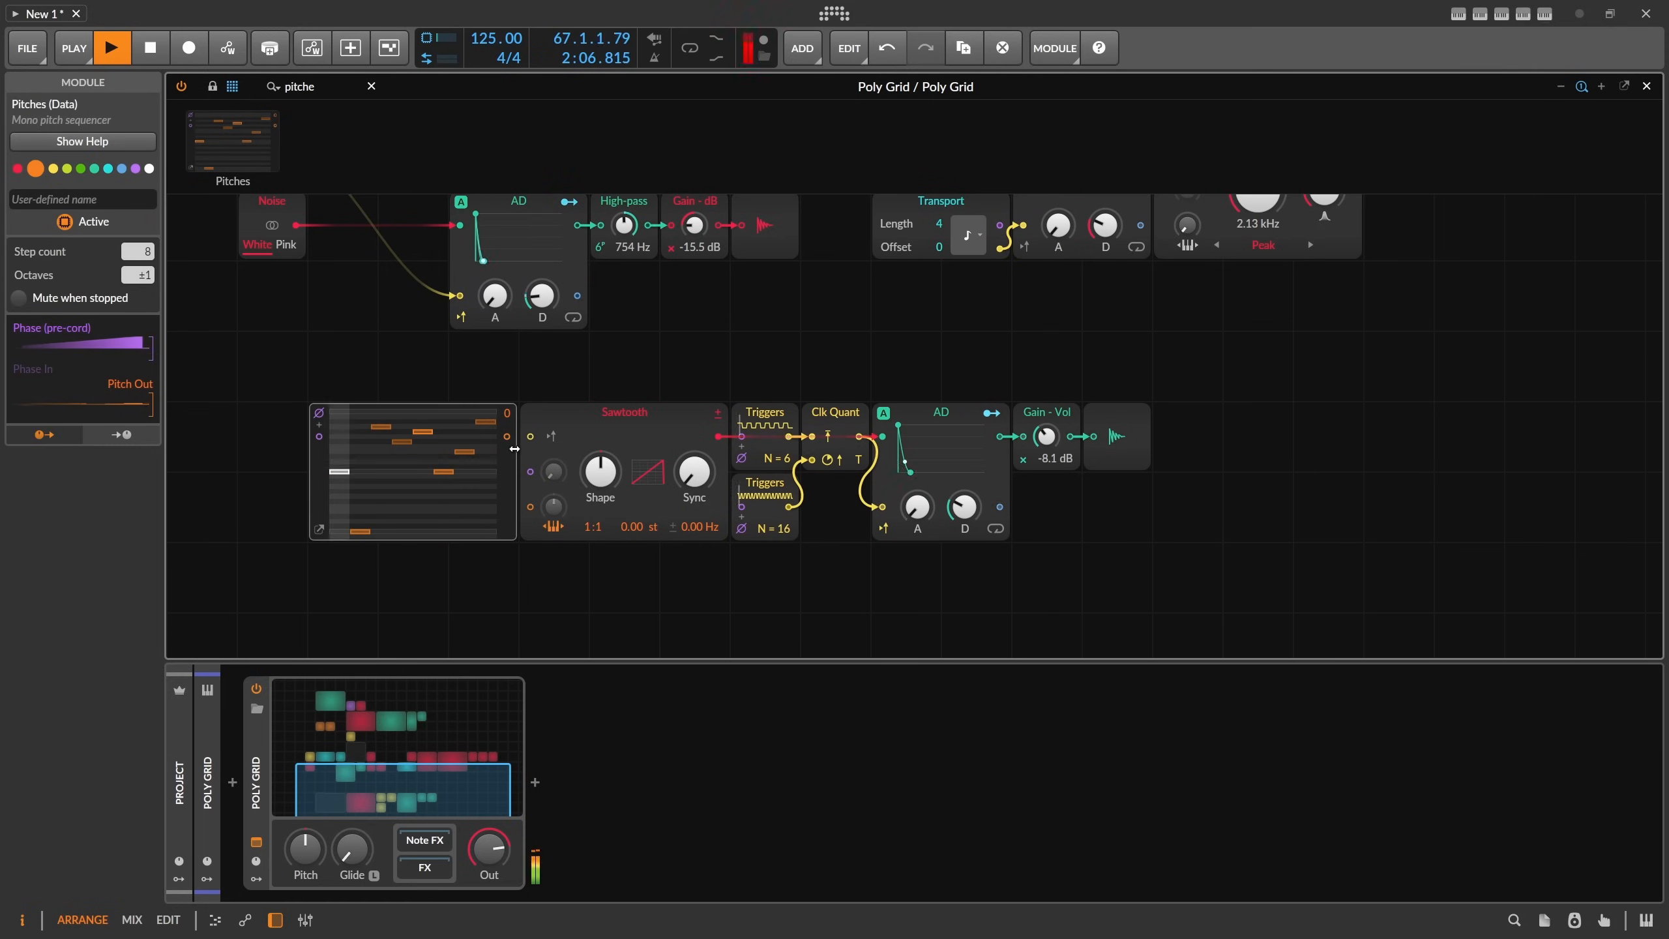
Patch the Pitches output into the Sawtooth's pitch input and draw all eight steps very low, with the last three slightly higher.
{"action": "left_click_drag", "start_coordinate": [506, 436], "coordinate": [530, 506]}
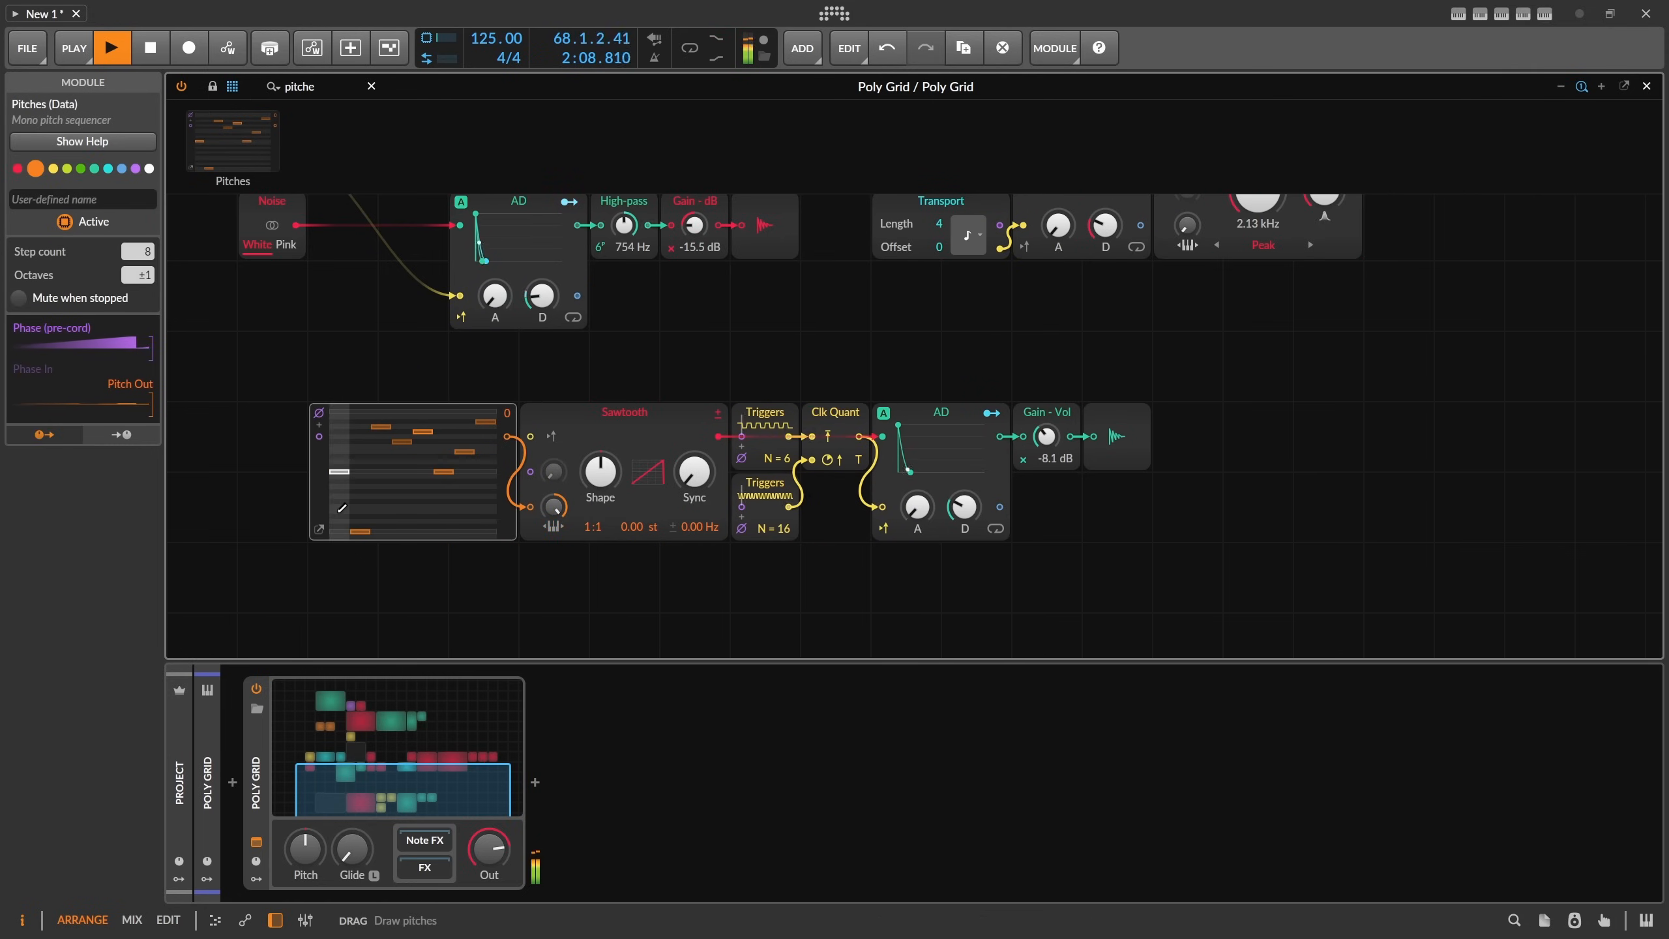
{"action": "left_click_drag", "start_coordinate": [337, 521], "coordinate": [490, 524]}
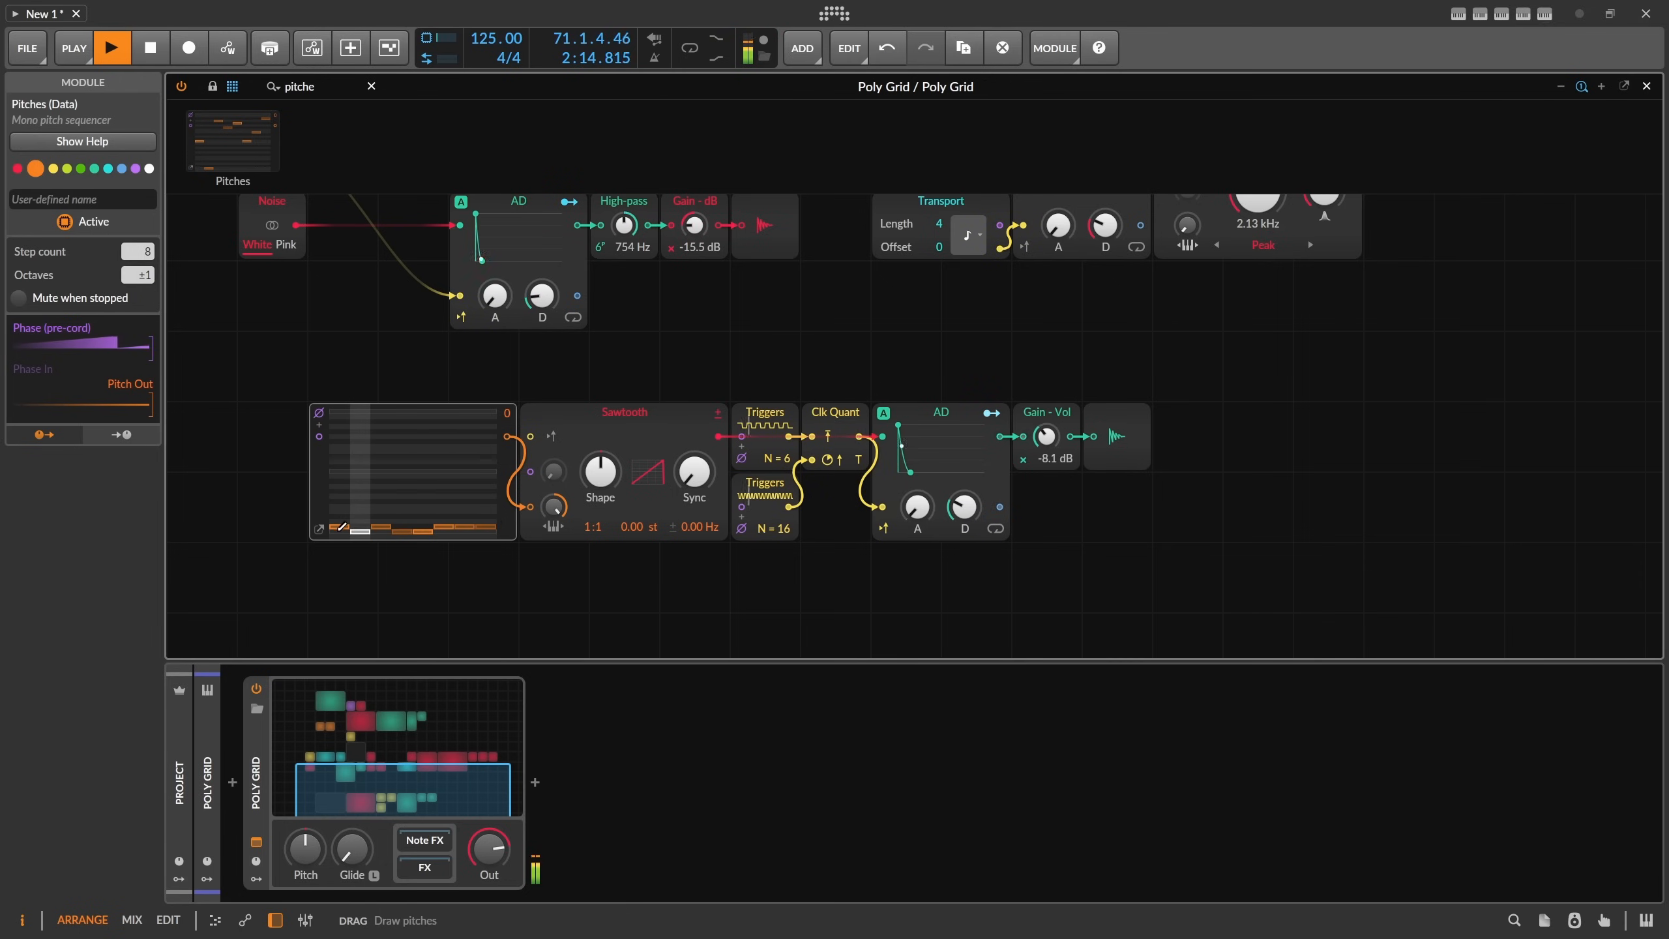
{"action": "left_click", "coordinate": [339, 531]}
{"action": "left_click", "coordinate": [382, 530]}
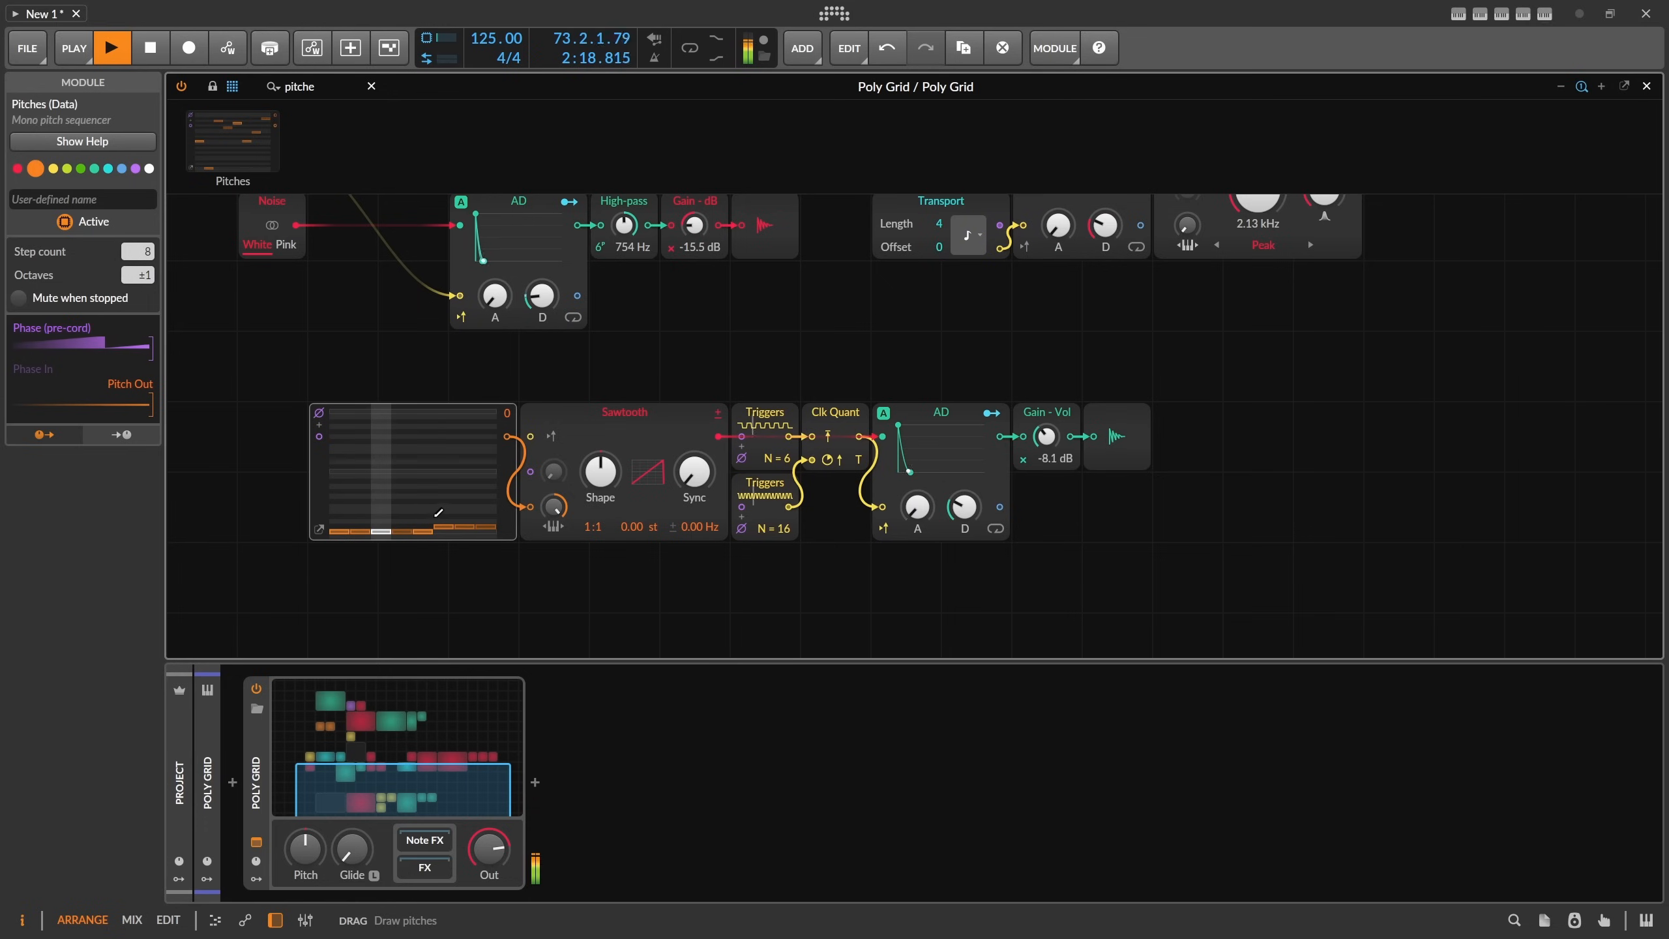
Insert an Octaver module set to -1 between Pitches and the Sawtooth.
{"action": "scroll", "coordinate": [467, 488], "scroll_direction": "down", "scroll_amount": 2}
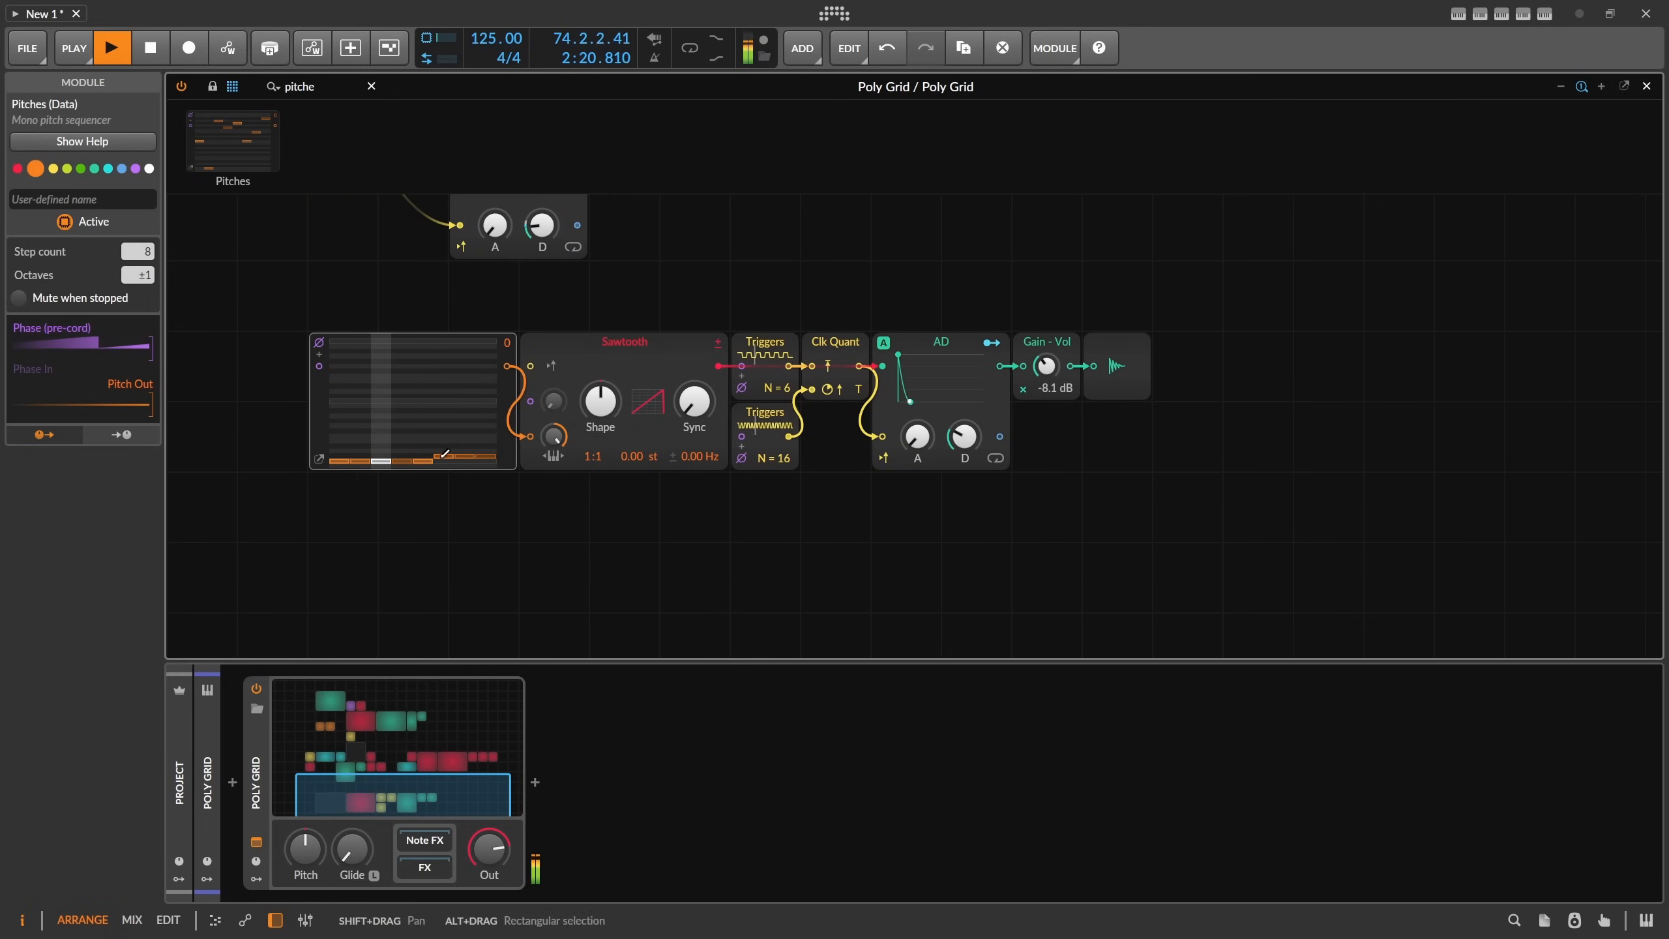
{"action": "double_click", "coordinate": [304, 88]}
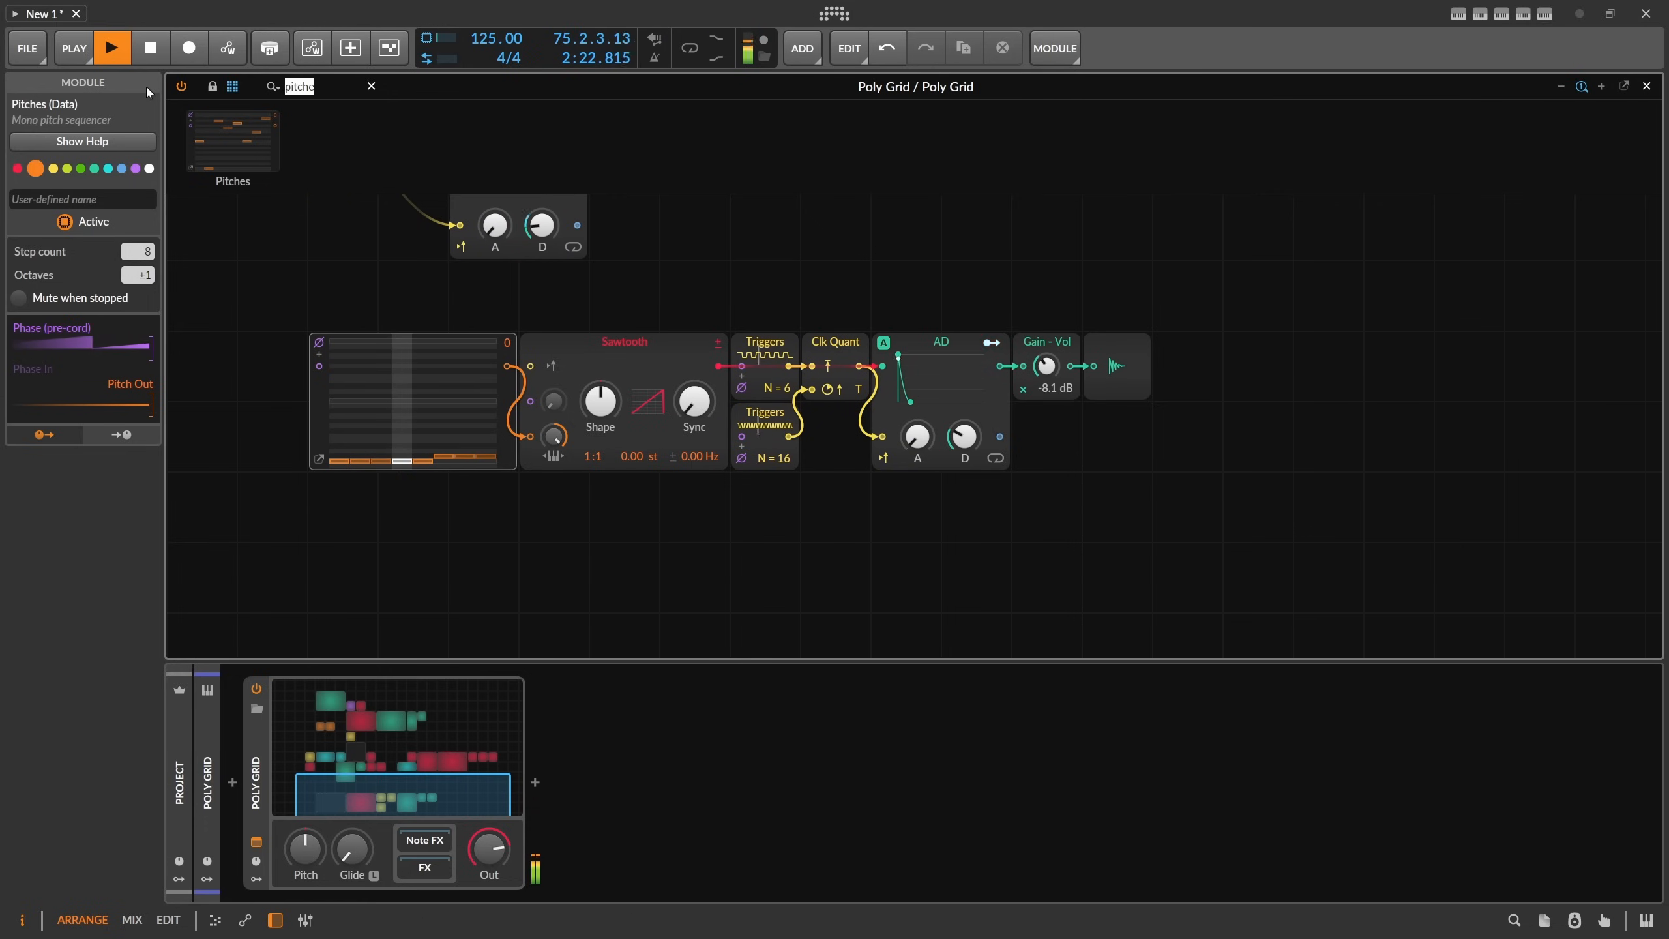
{"action": "type", "text": "oc"}
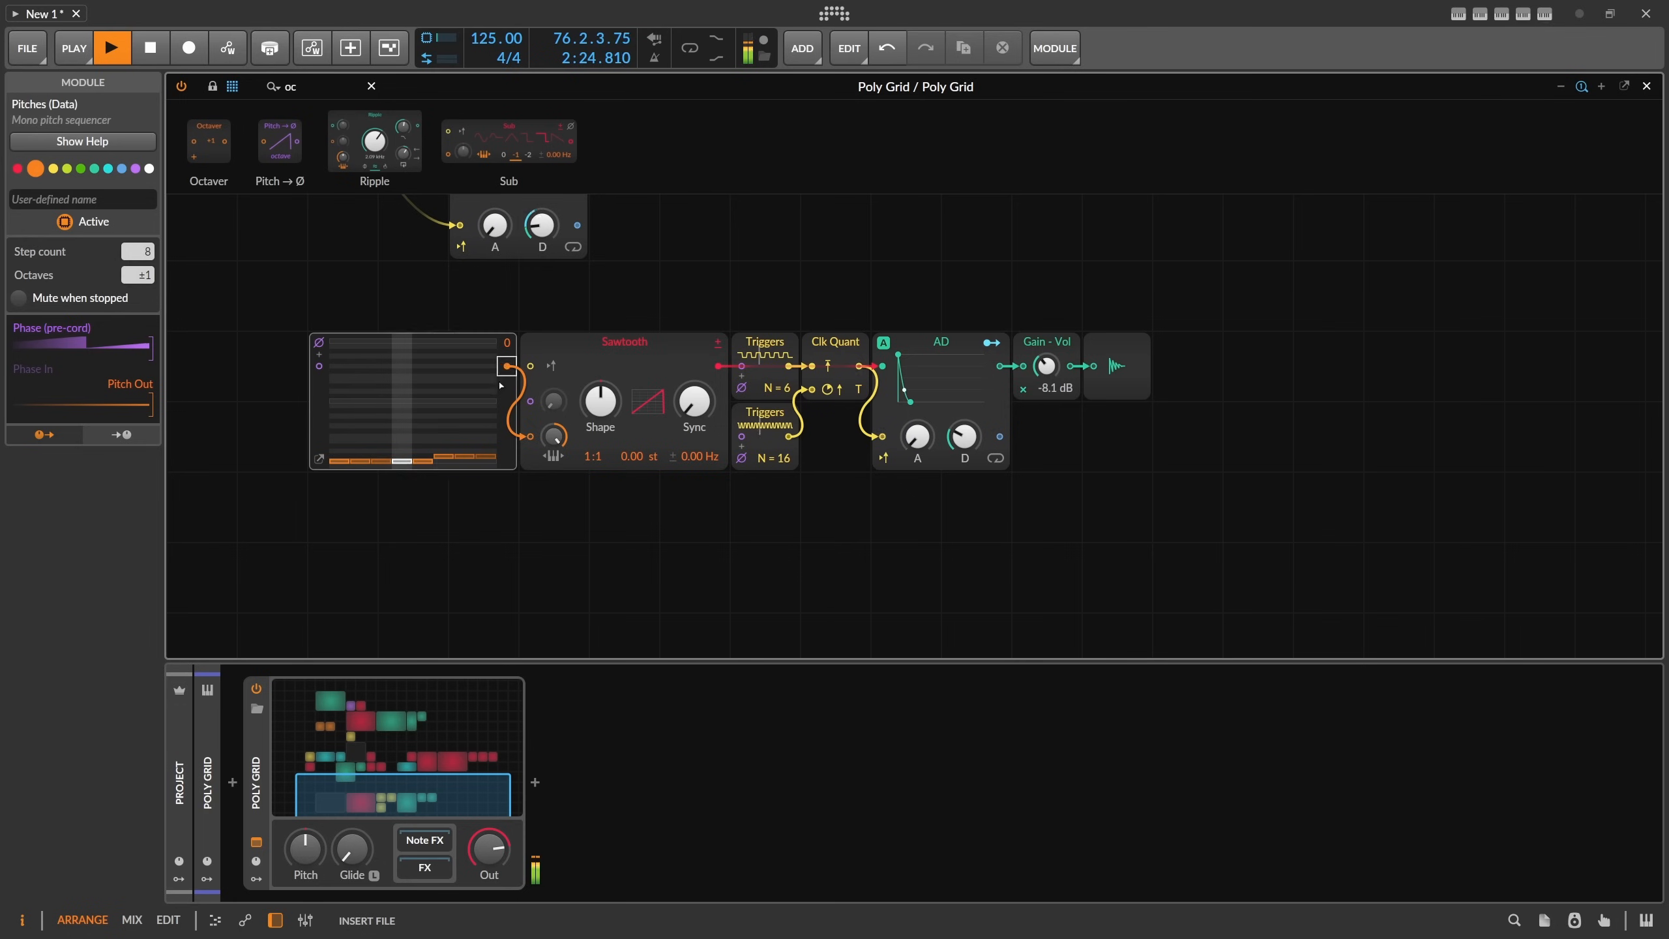
{"action": "key", "text": "Return"}
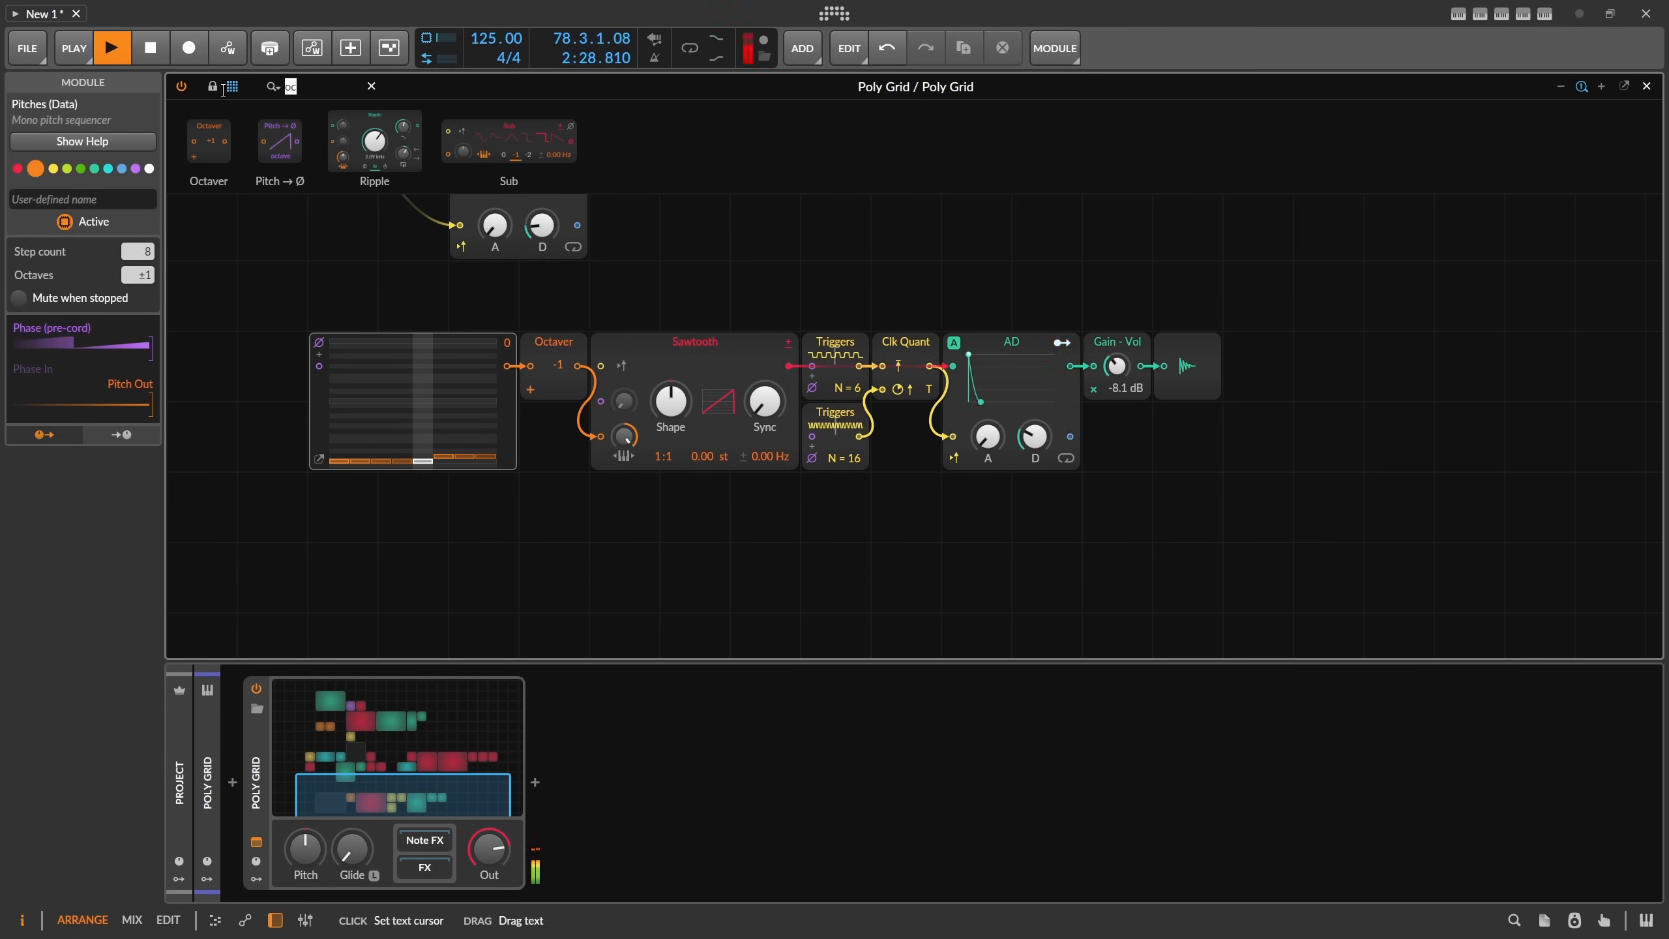
Insert a Sallen-Key filter right after the Sawtooth, with its key tracking amount at 0 %.
{"action": "key", "text": "BackSpace"}
{"action": "type", "text": "lo"}
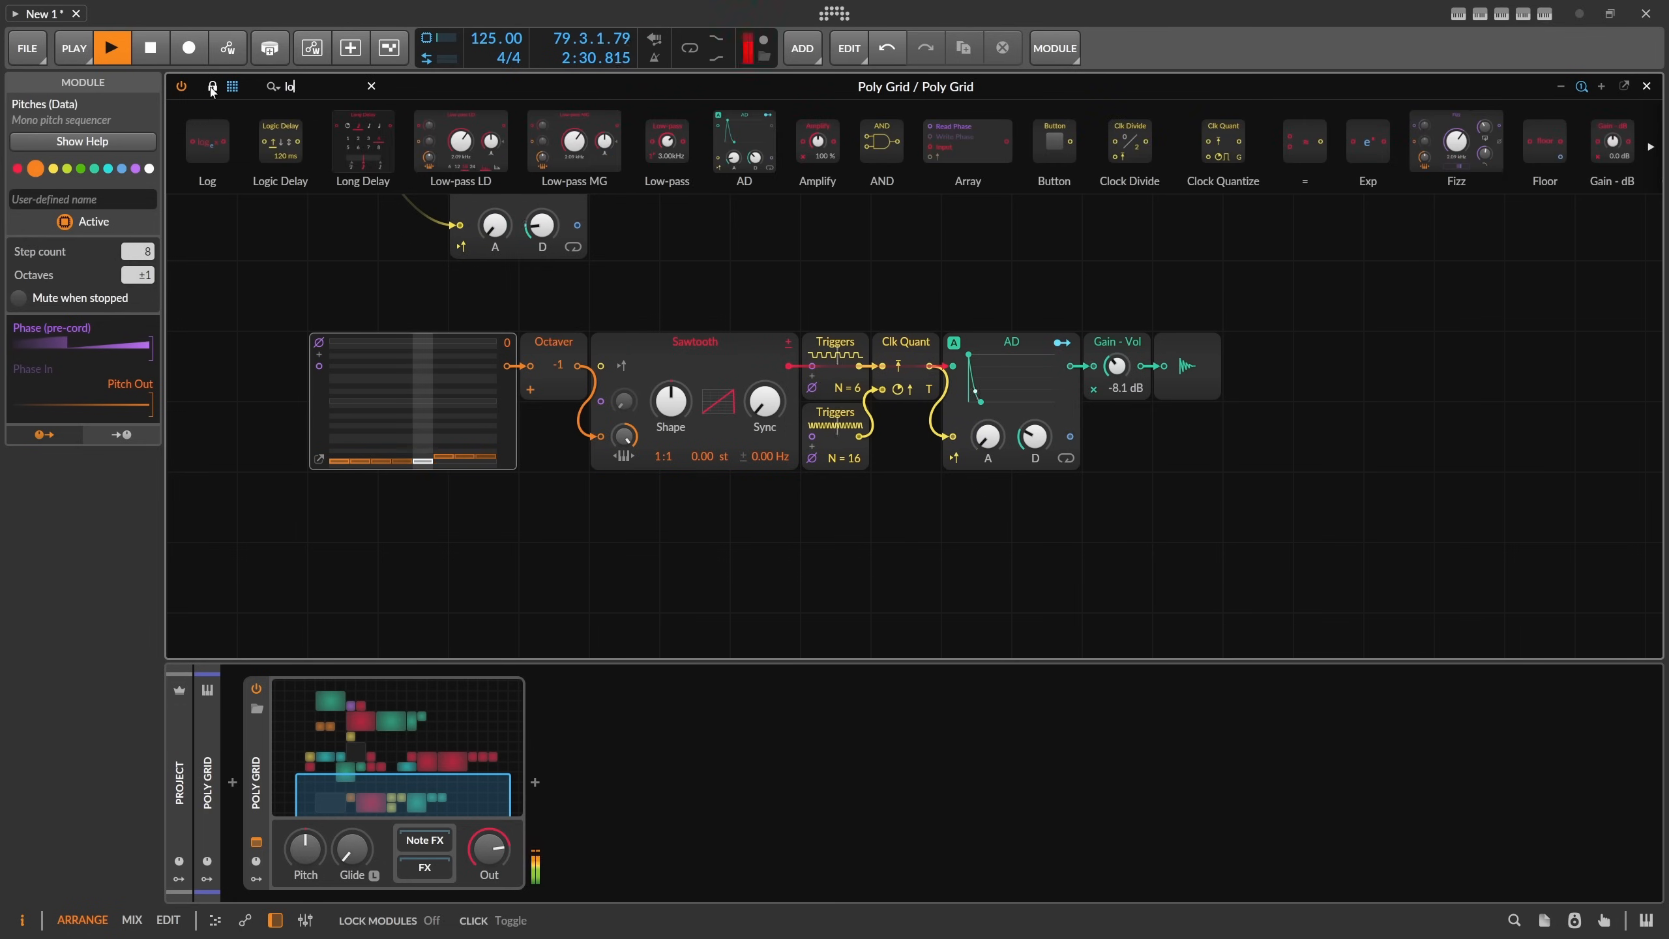
{"action": "key", "text": "BackSpace"}
{"action": "key", "text": "BackSpace"}
{"action": "type", "text": "sallen"}
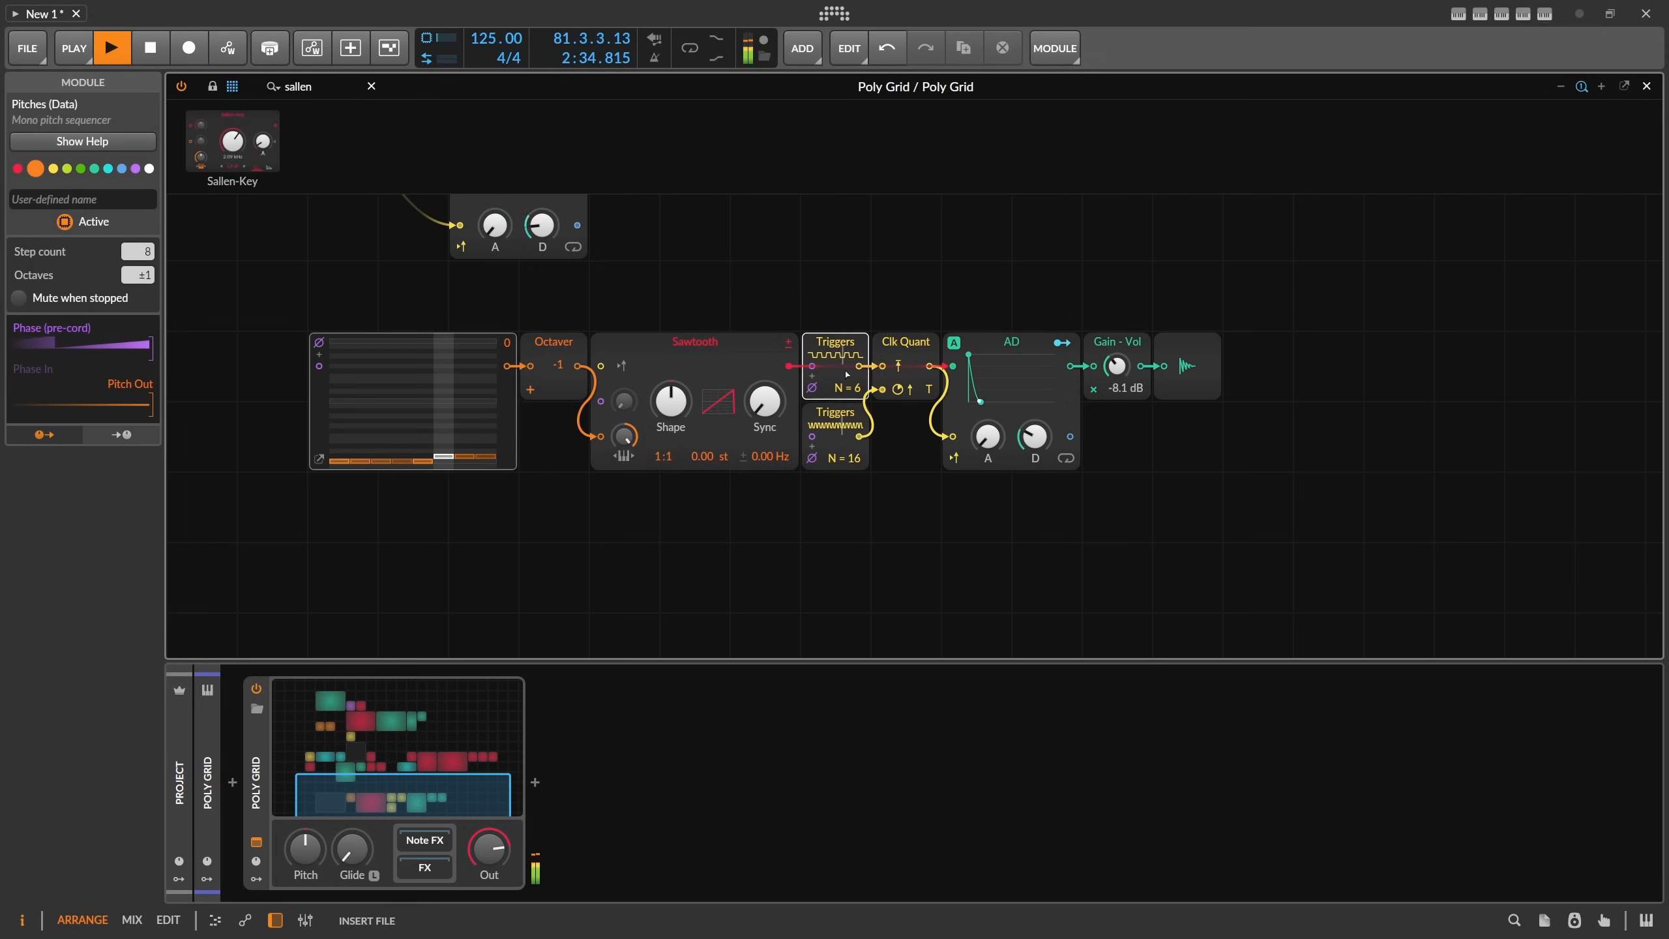
{"action": "left_click_drag", "start_coordinate": [845, 375], "coordinate": [789, 366]}
{"action": "double_click", "coordinate": [905, 401]}
{"action": "left_click_drag", "start_coordinate": [835, 437], "coordinate": [835, 437]}
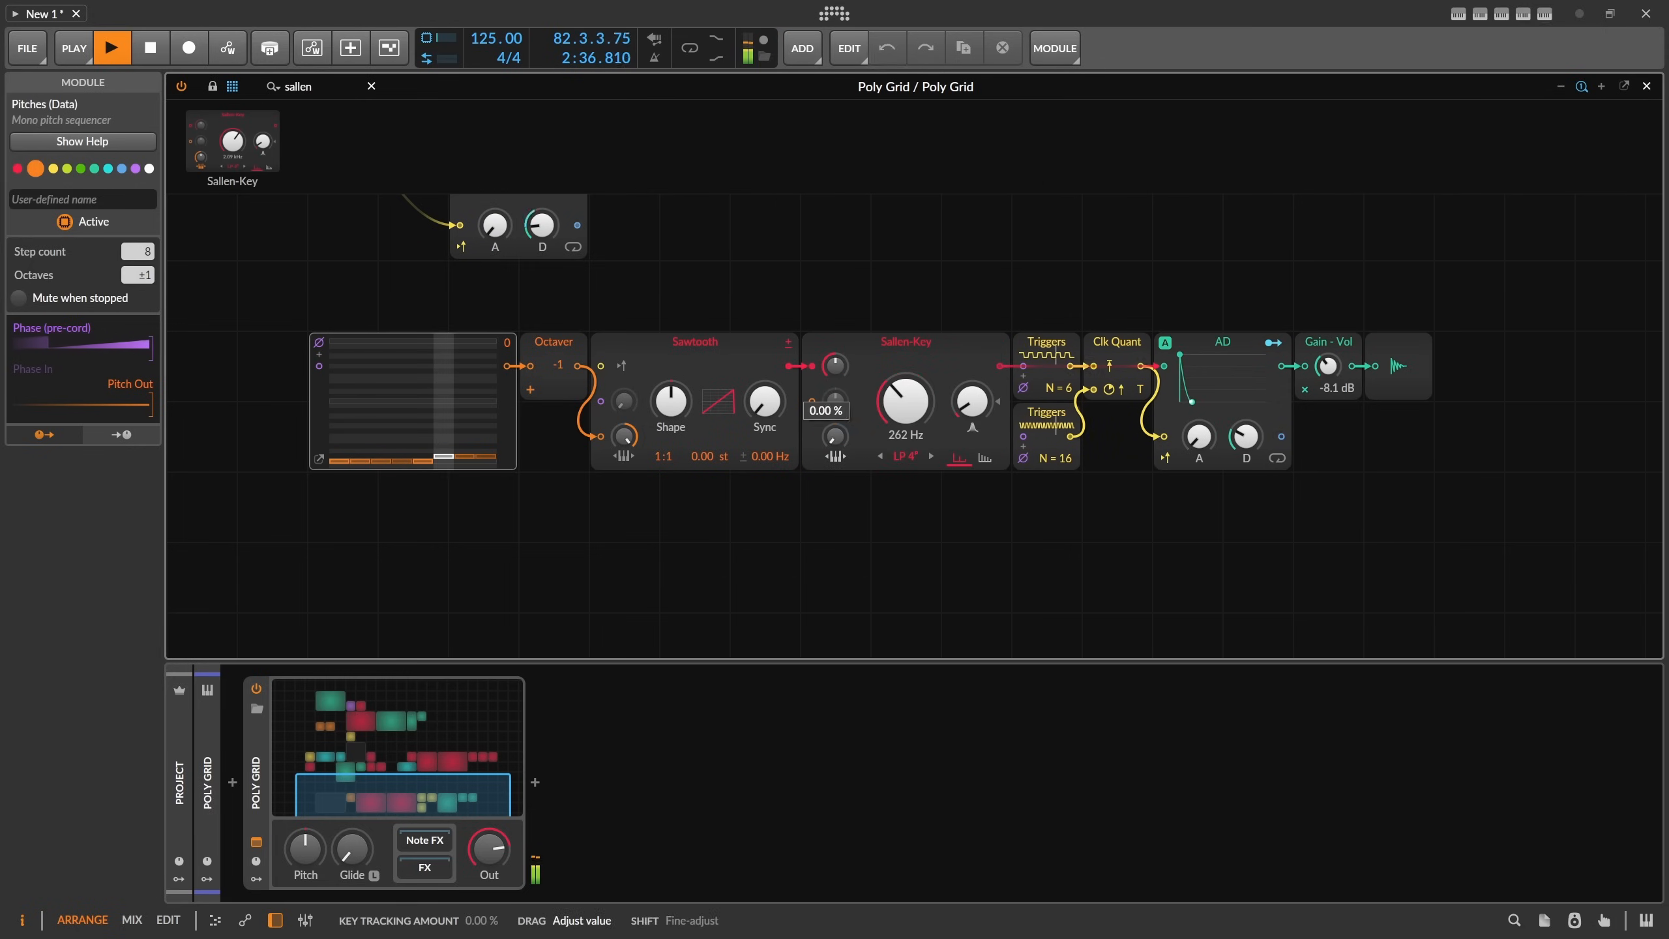
Duplicate the sawtooth voice's AD and route the copy's envelope output into the Sallen-Key's cutoff modulation input.
{"action": "left_click", "coordinate": [1238, 356]}
{"action": "key", "text": "ctrl+d"}
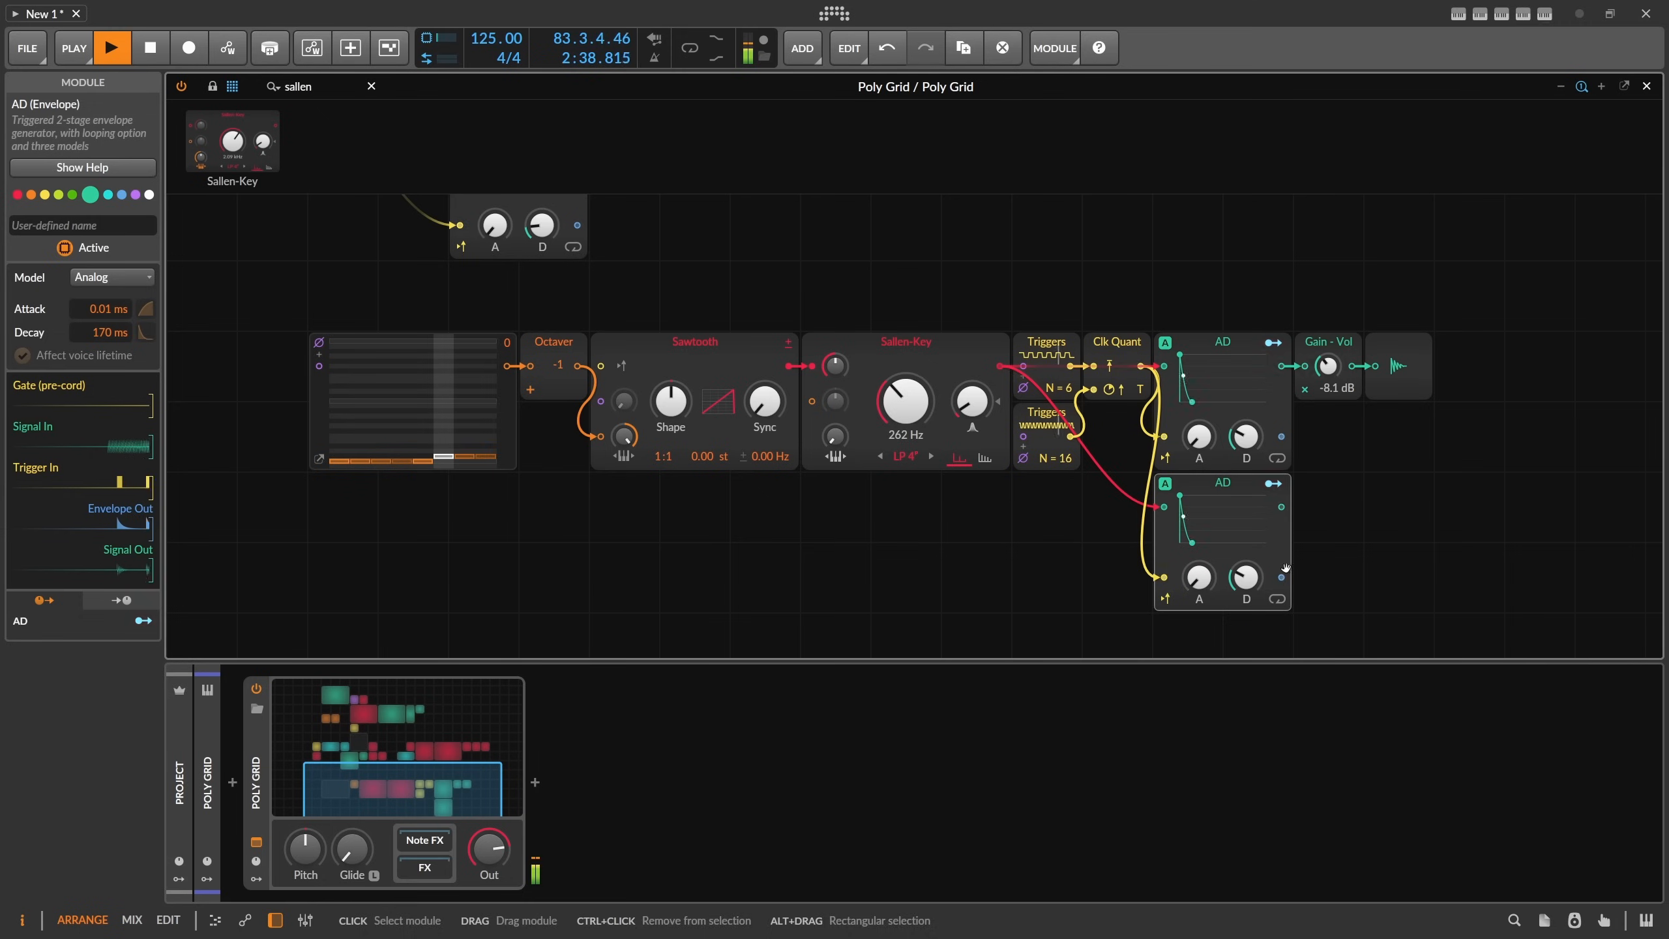
{"action": "left_click_drag", "start_coordinate": [1281, 577], "coordinate": [833, 405]}
{"action": "left_click_drag", "start_coordinate": [1281, 577], "coordinate": [835, 368]}
{"action": "left_click_drag", "start_coordinate": [1199, 577], "coordinate": [1199, 585]}
Set the Sallen-Key to LP 6 mode with a 216 Hz cutoff, and shorten the filter AD's decay.
{"action": "left_click_drag", "start_coordinate": [912, 414], "coordinate": [912, 417]}
{"action": "left_click_drag", "start_coordinate": [973, 401], "coordinate": [907, 413]}
{"action": "left_click", "coordinate": [931, 456]}
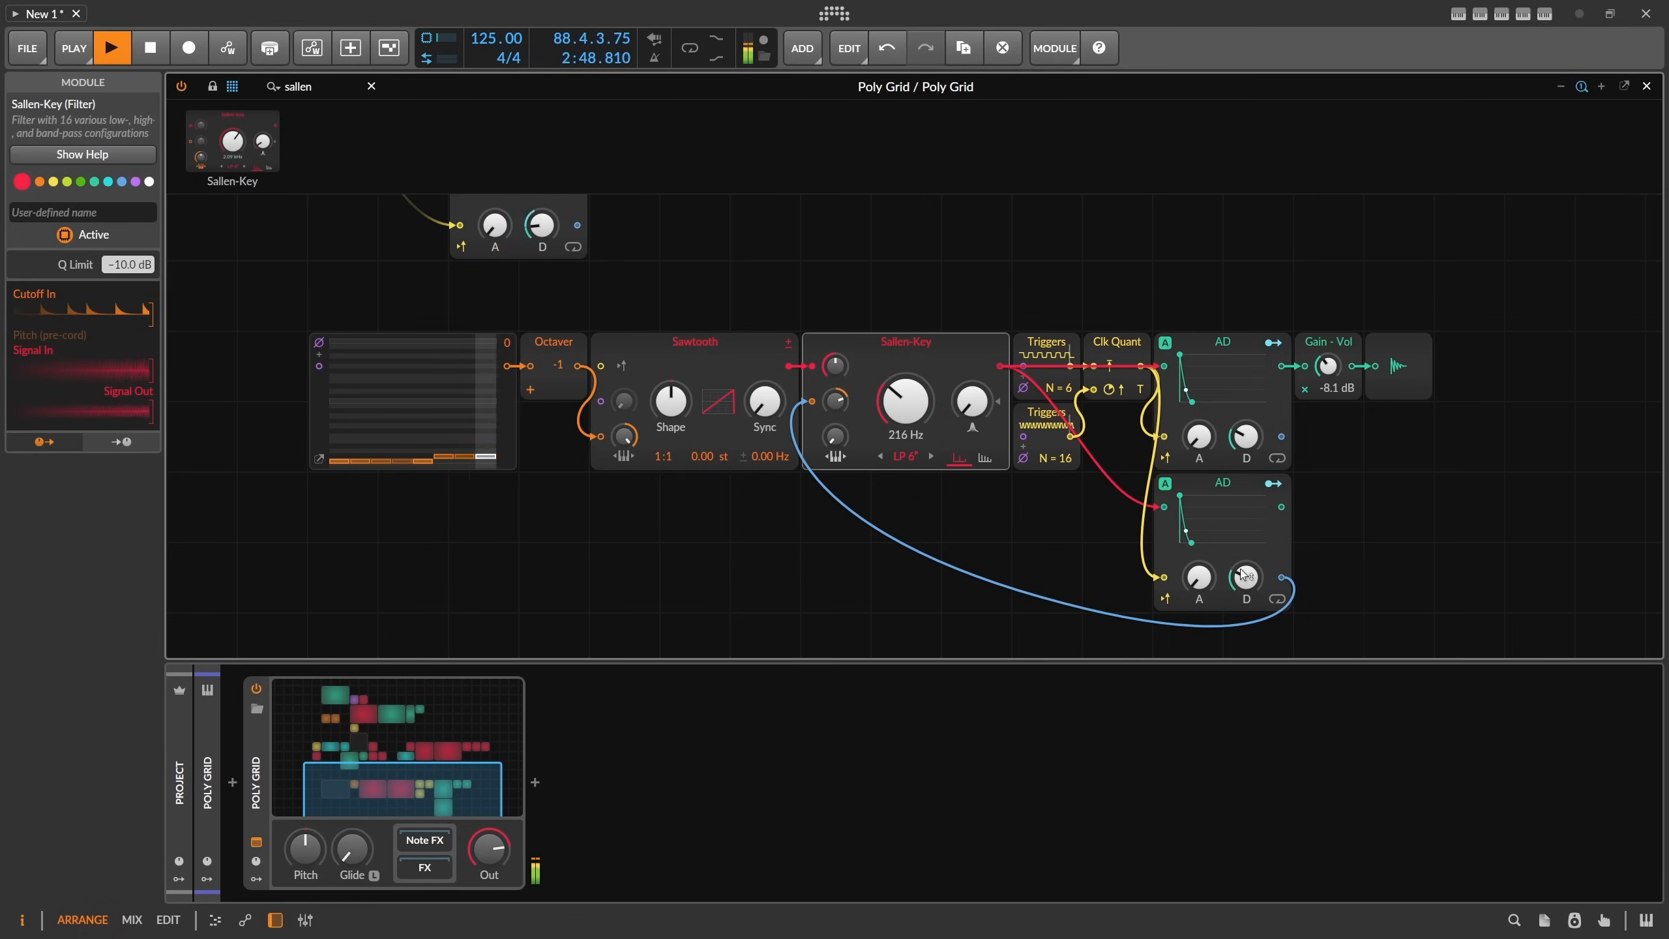
{"action": "left_click_drag", "start_coordinate": [1245, 576], "coordinate": [1245, 581]}
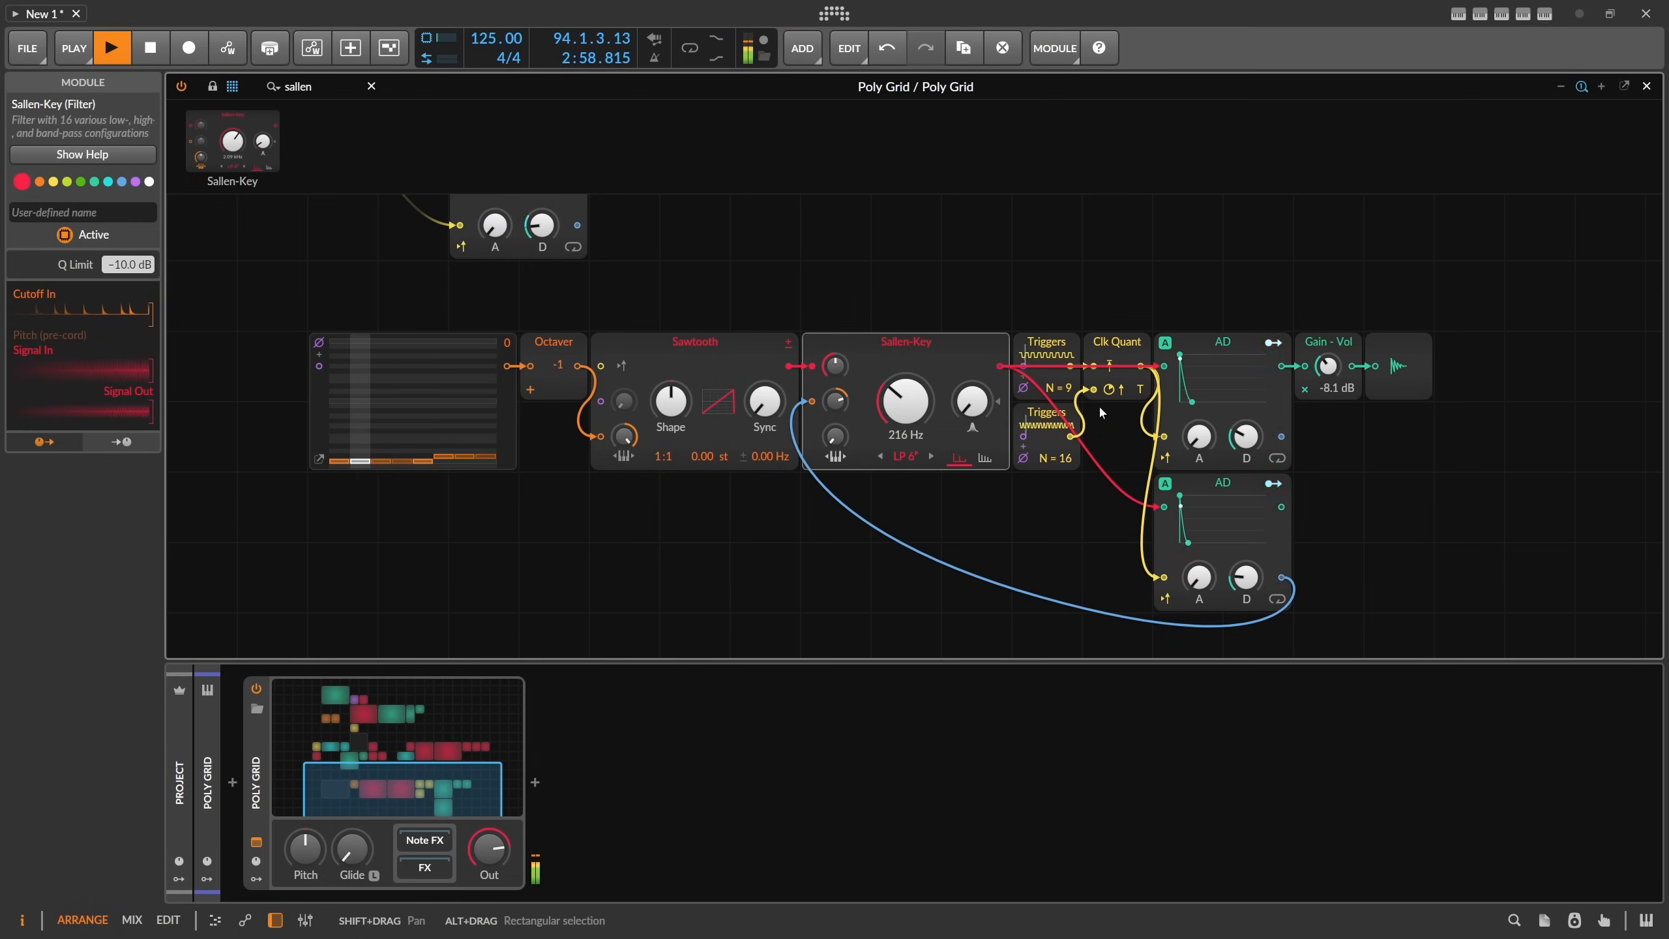
Move both Triggers modules and Clock Quantize together to just below the Sallen-Key filter.
{"action": "left_click", "coordinate": [1052, 346]}
{"action": "left_click_drag", "start_coordinate": [1033, 311], "coordinate": [1113, 494]}
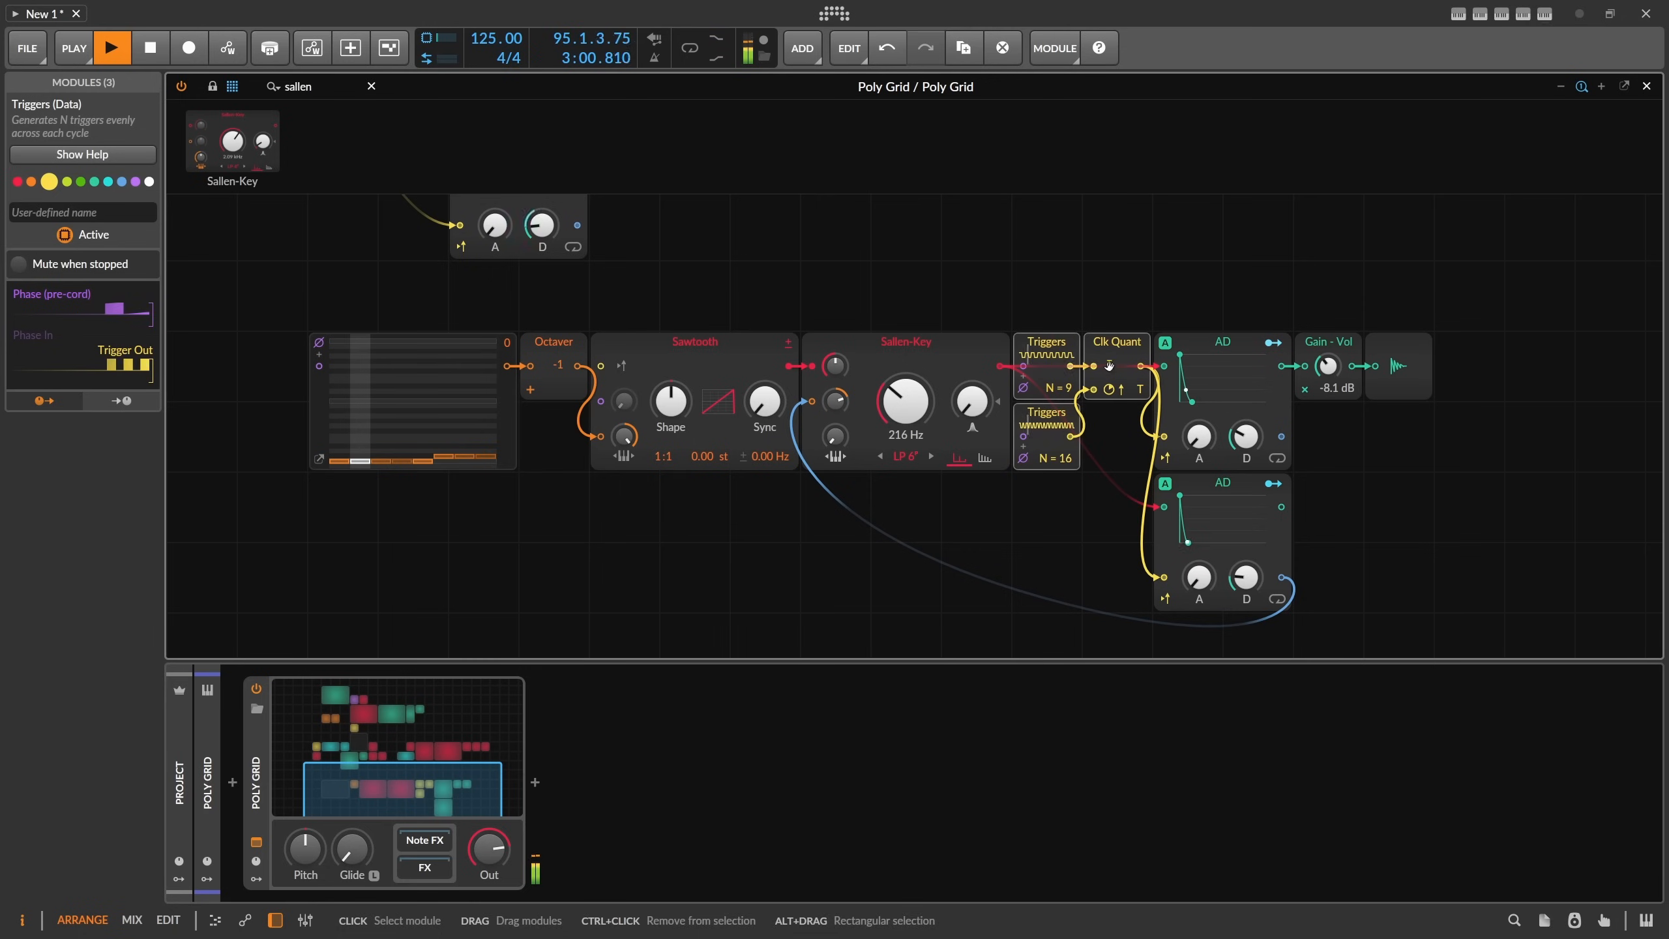
{"action": "left_click_drag", "start_coordinate": [1116, 351], "coordinate": [889, 518]}
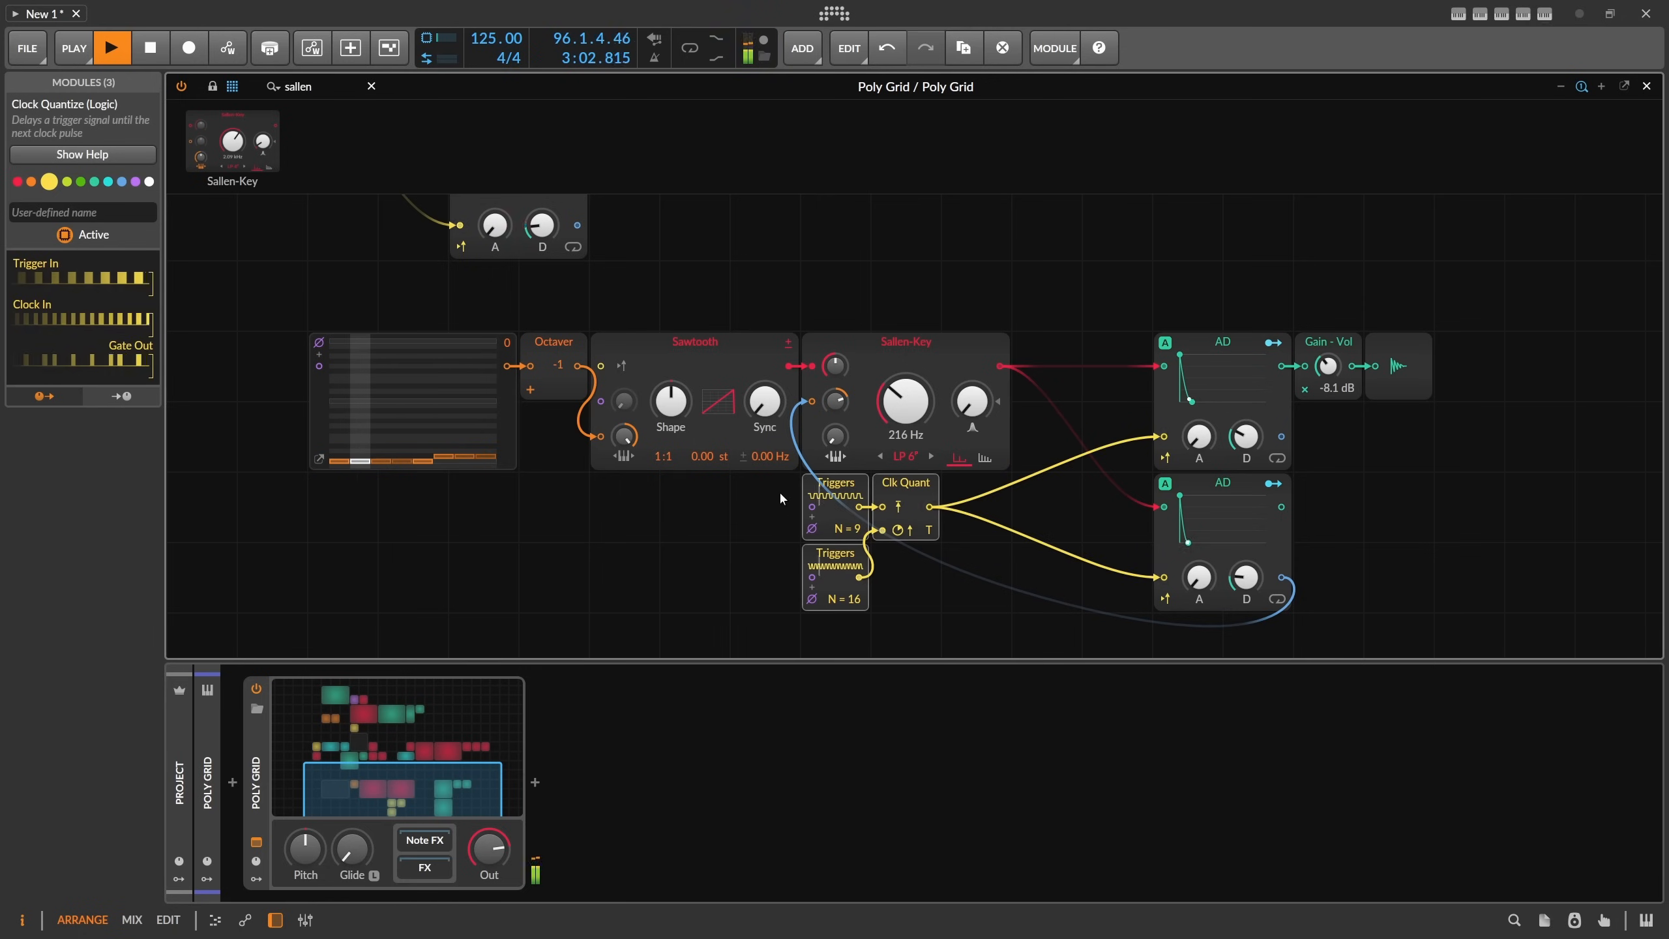
Add a Phase In module beside the two Triggers modules and feed its phase output into both of them.
{"action": "key", "text": "BackSpace"}
{"action": "key", "text": "BackSpace"}
{"action": "key", "text": "BackSpace"}
{"action": "key", "text": "BackSpace"}
{"action": "key", "text": "BackSpace"}
{"action": "key", "text": "BackSpace"}
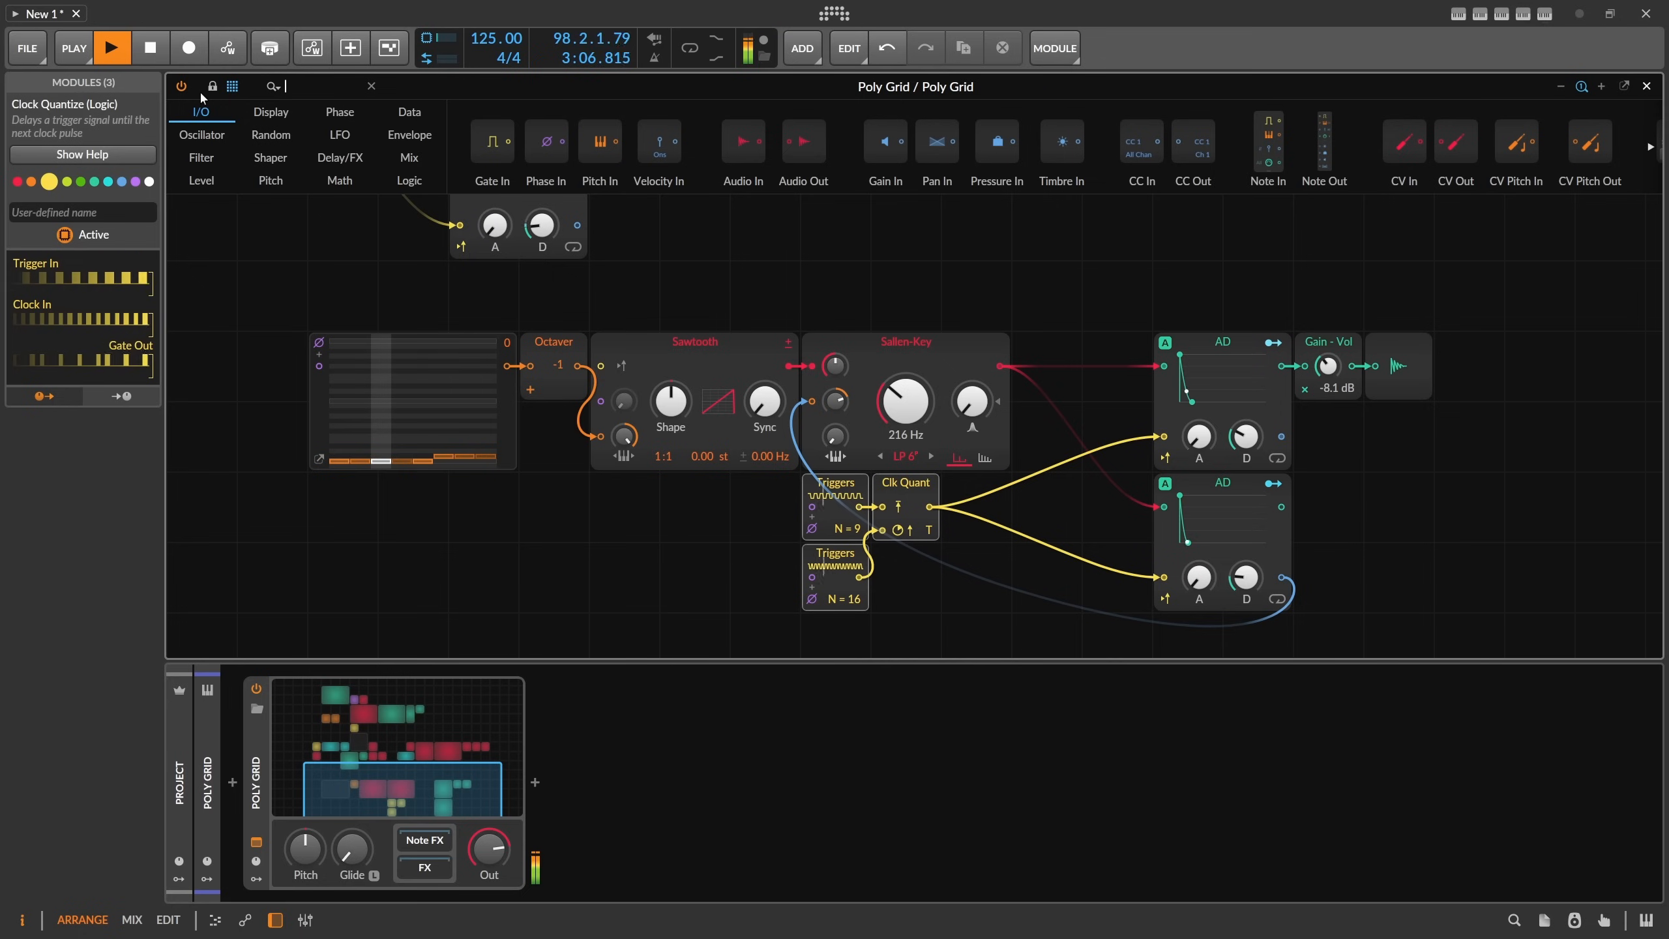
{"action": "type", "text": "quas"}
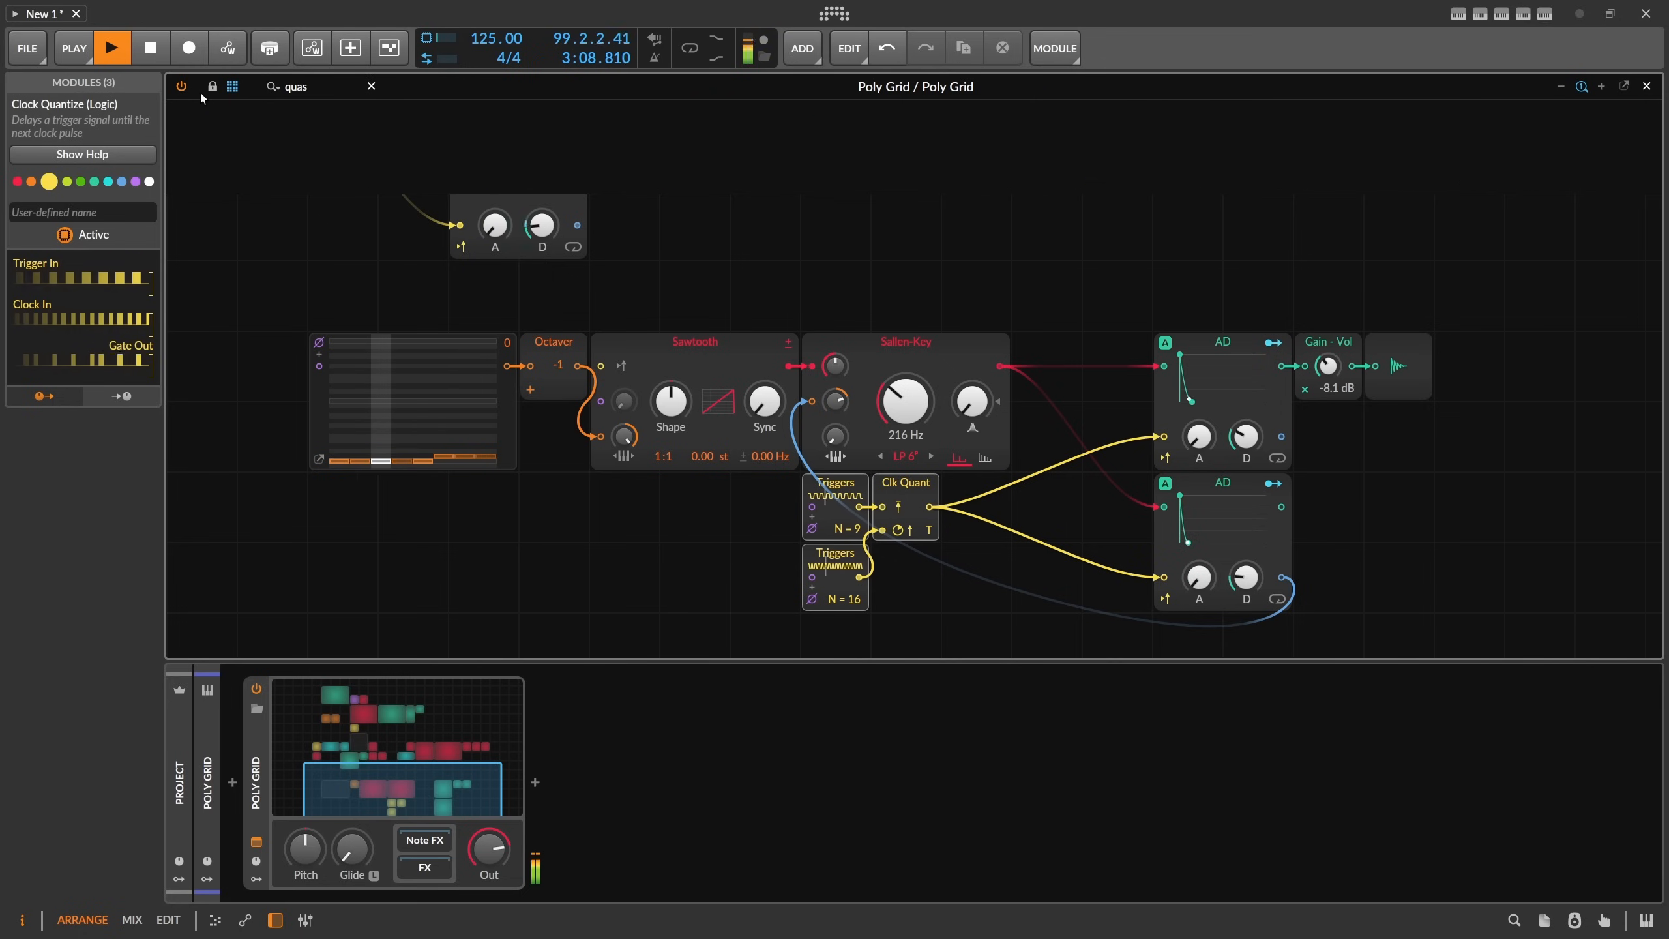
{"action": "key", "text": "BackSpace"}
{"action": "key", "text": "BackSpace"}
{"action": "type", "text": "phase"}
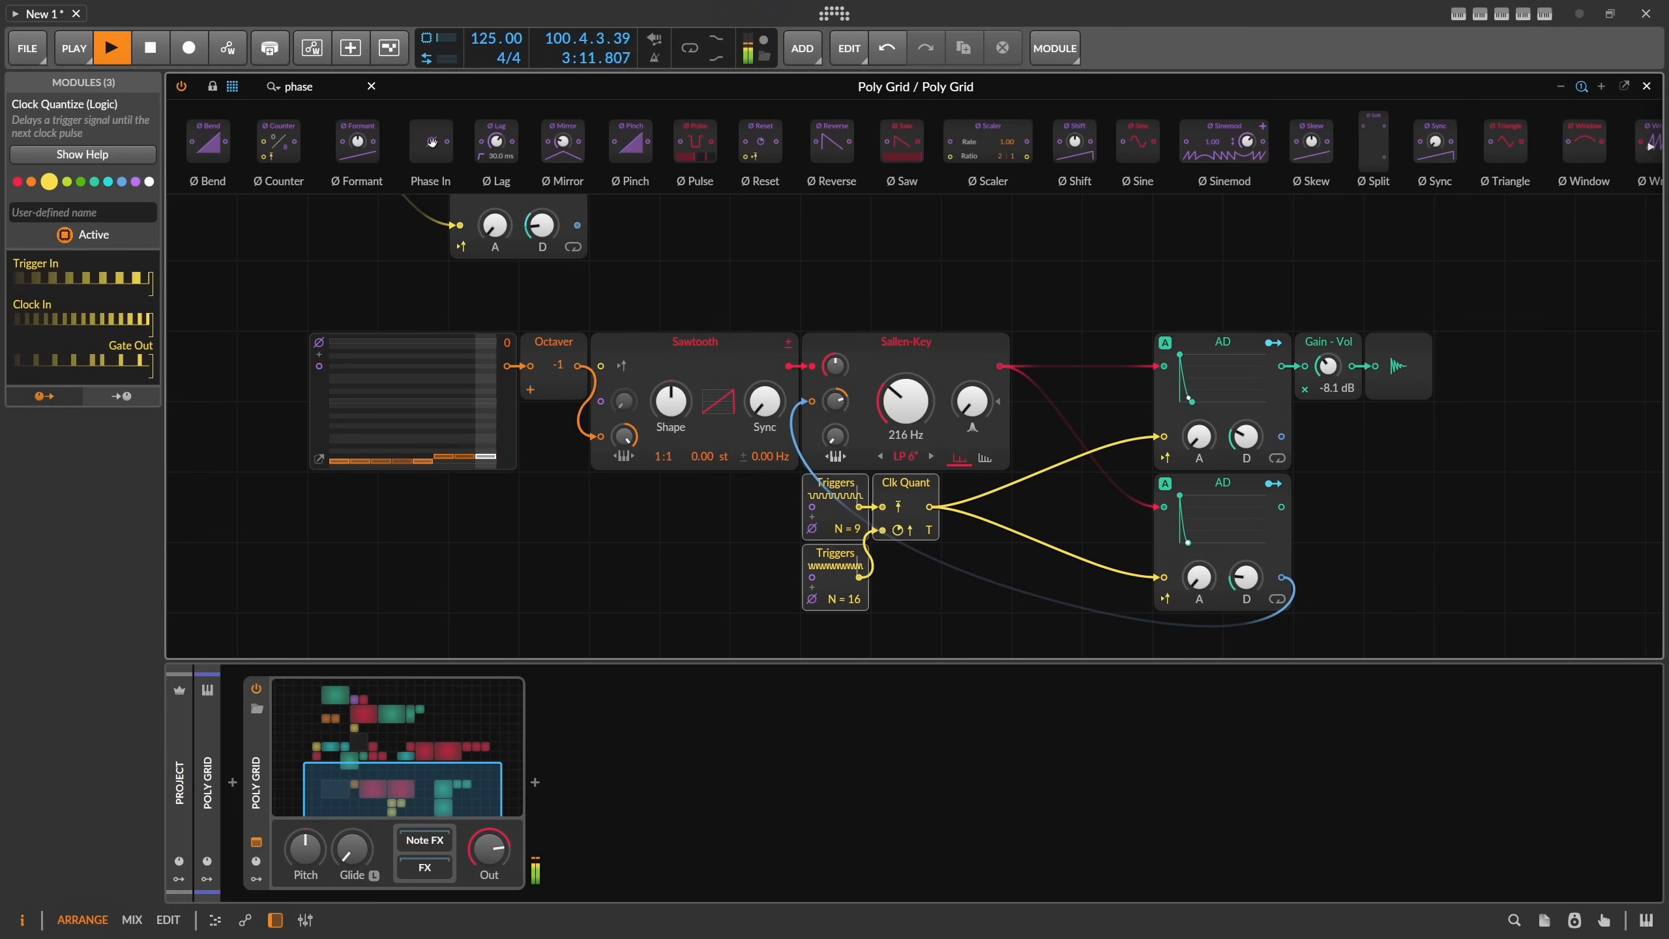
{"action": "left_click_drag", "start_coordinate": [432, 142], "coordinate": [811, 578]}
Insert a Ø Shift set to 50 % between Phase In and the upper Triggers, and lengthen the volume AD's decay.
{"action": "left_click_drag", "start_coordinate": [329, 88], "coordinate": [203, 97]}
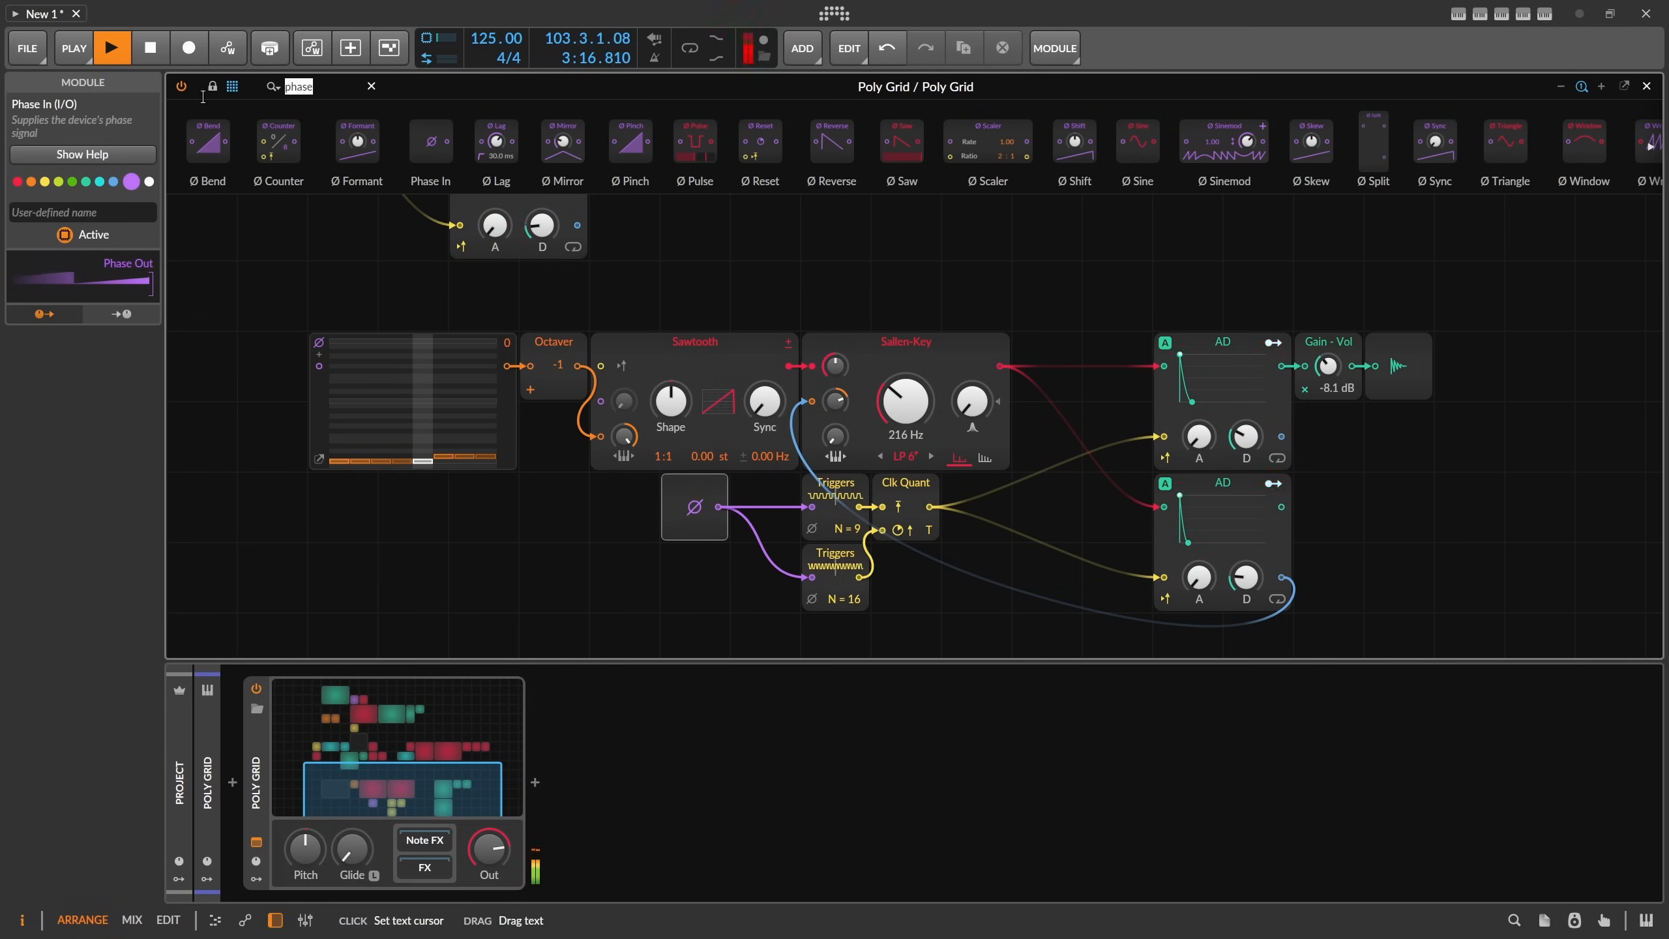
{"action": "type", "text": "shift"}
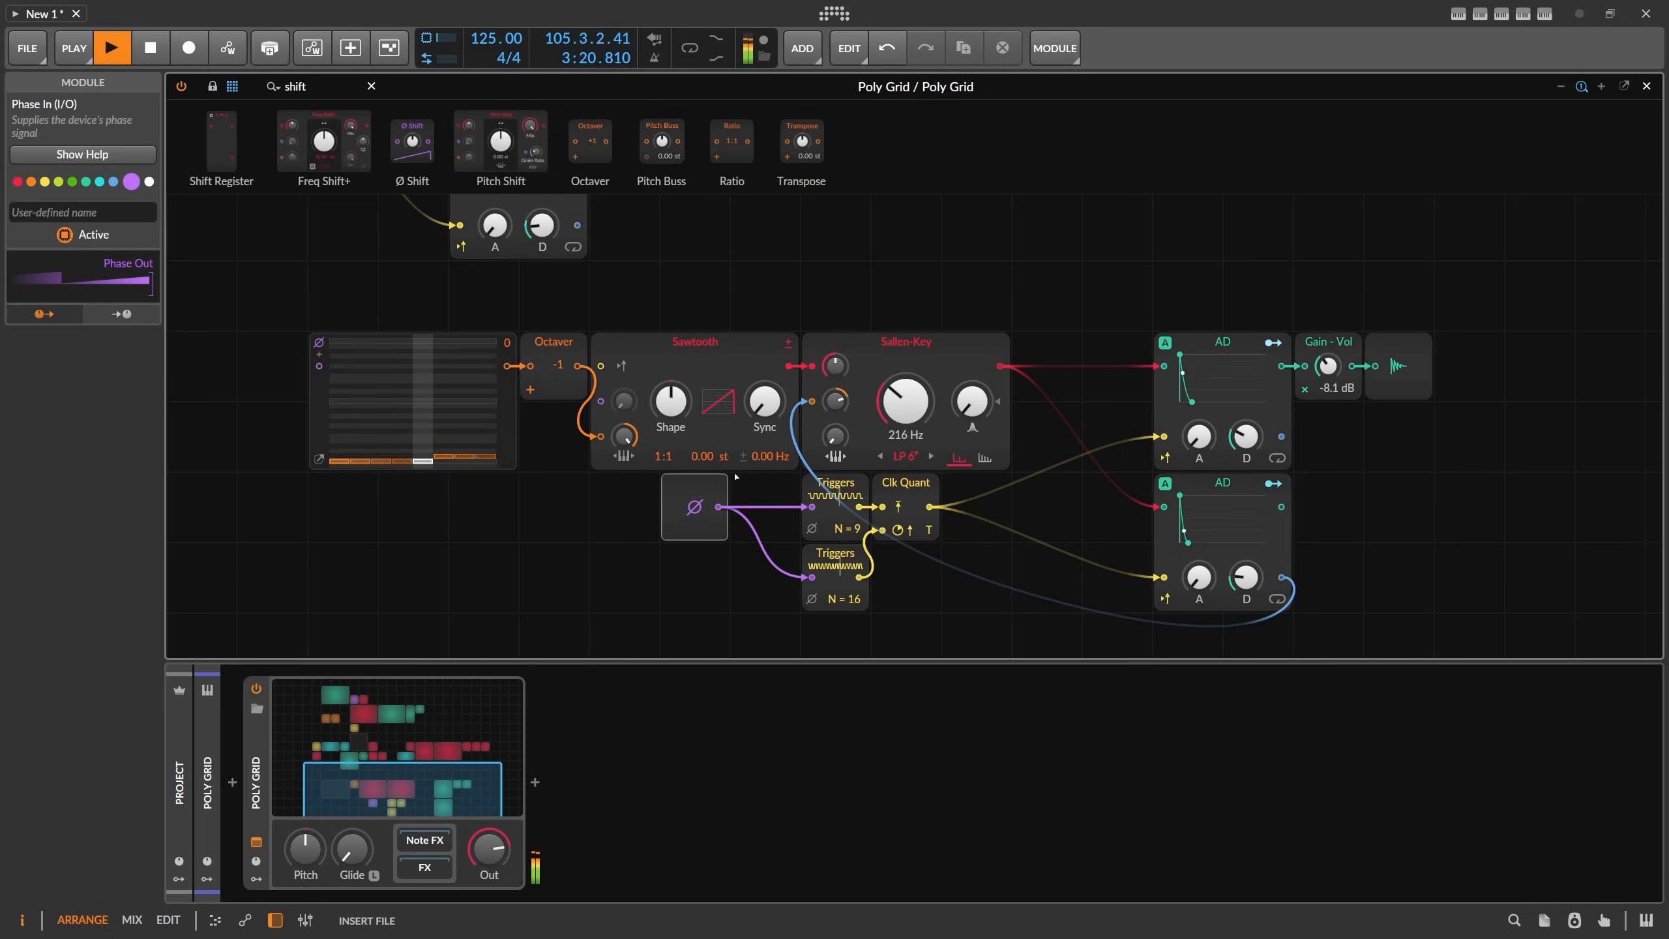
{"action": "left_click_drag", "start_coordinate": [795, 507], "coordinate": [803, 508]}
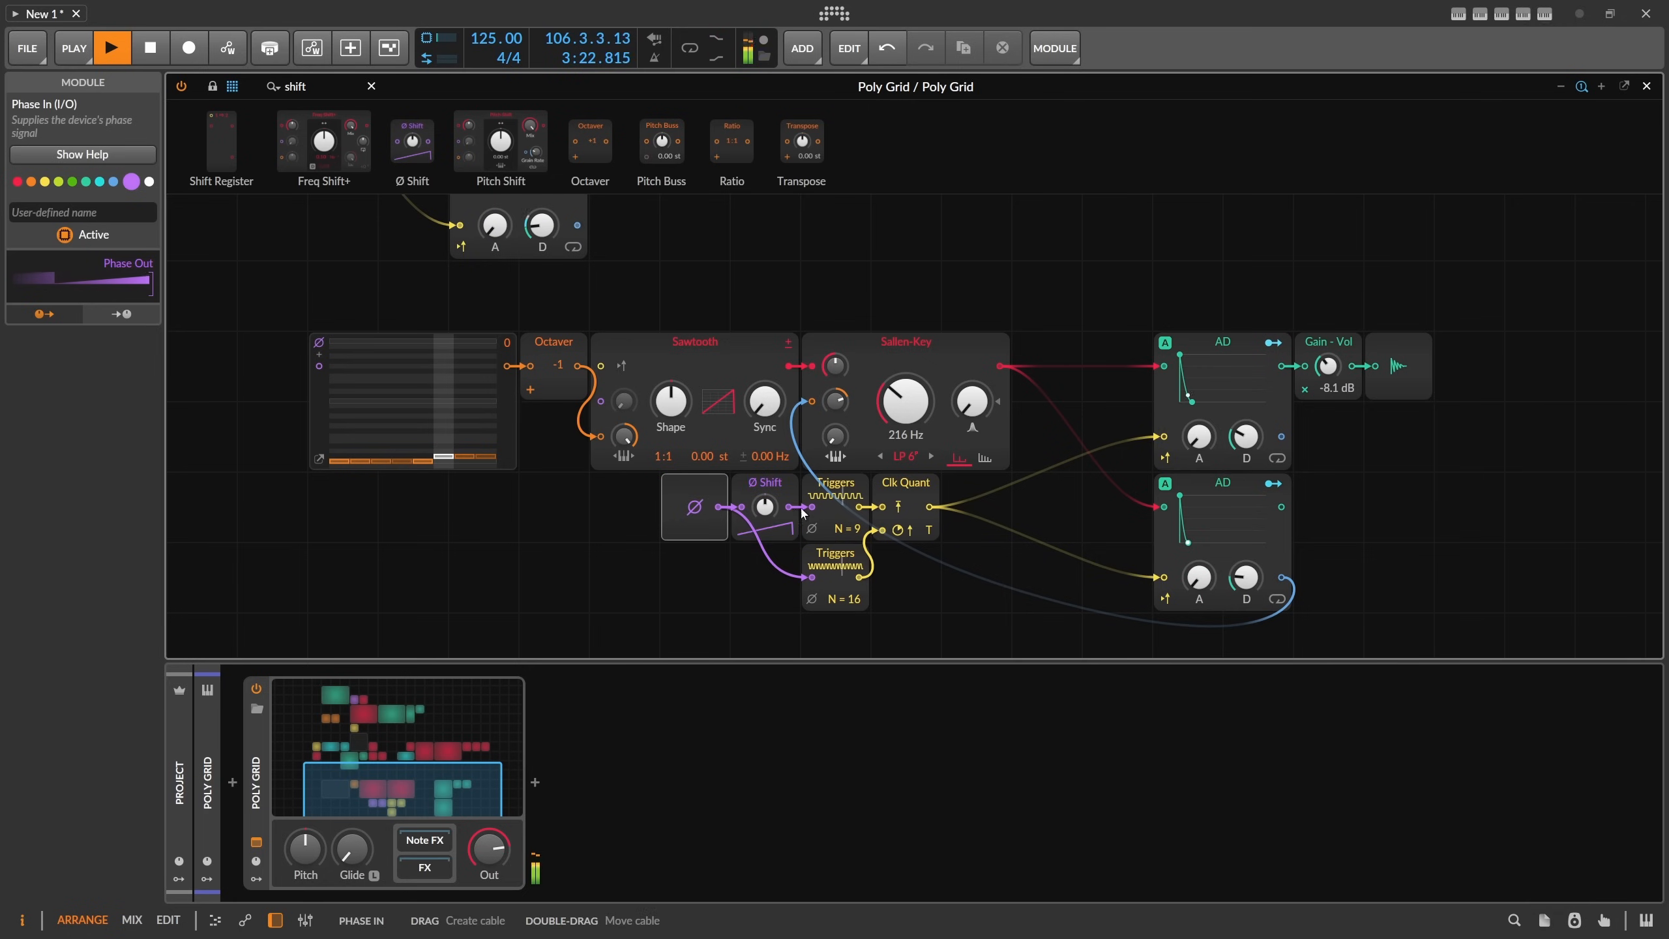
{"action": "left_click", "coordinate": [769, 512], "text": "ctrl"}
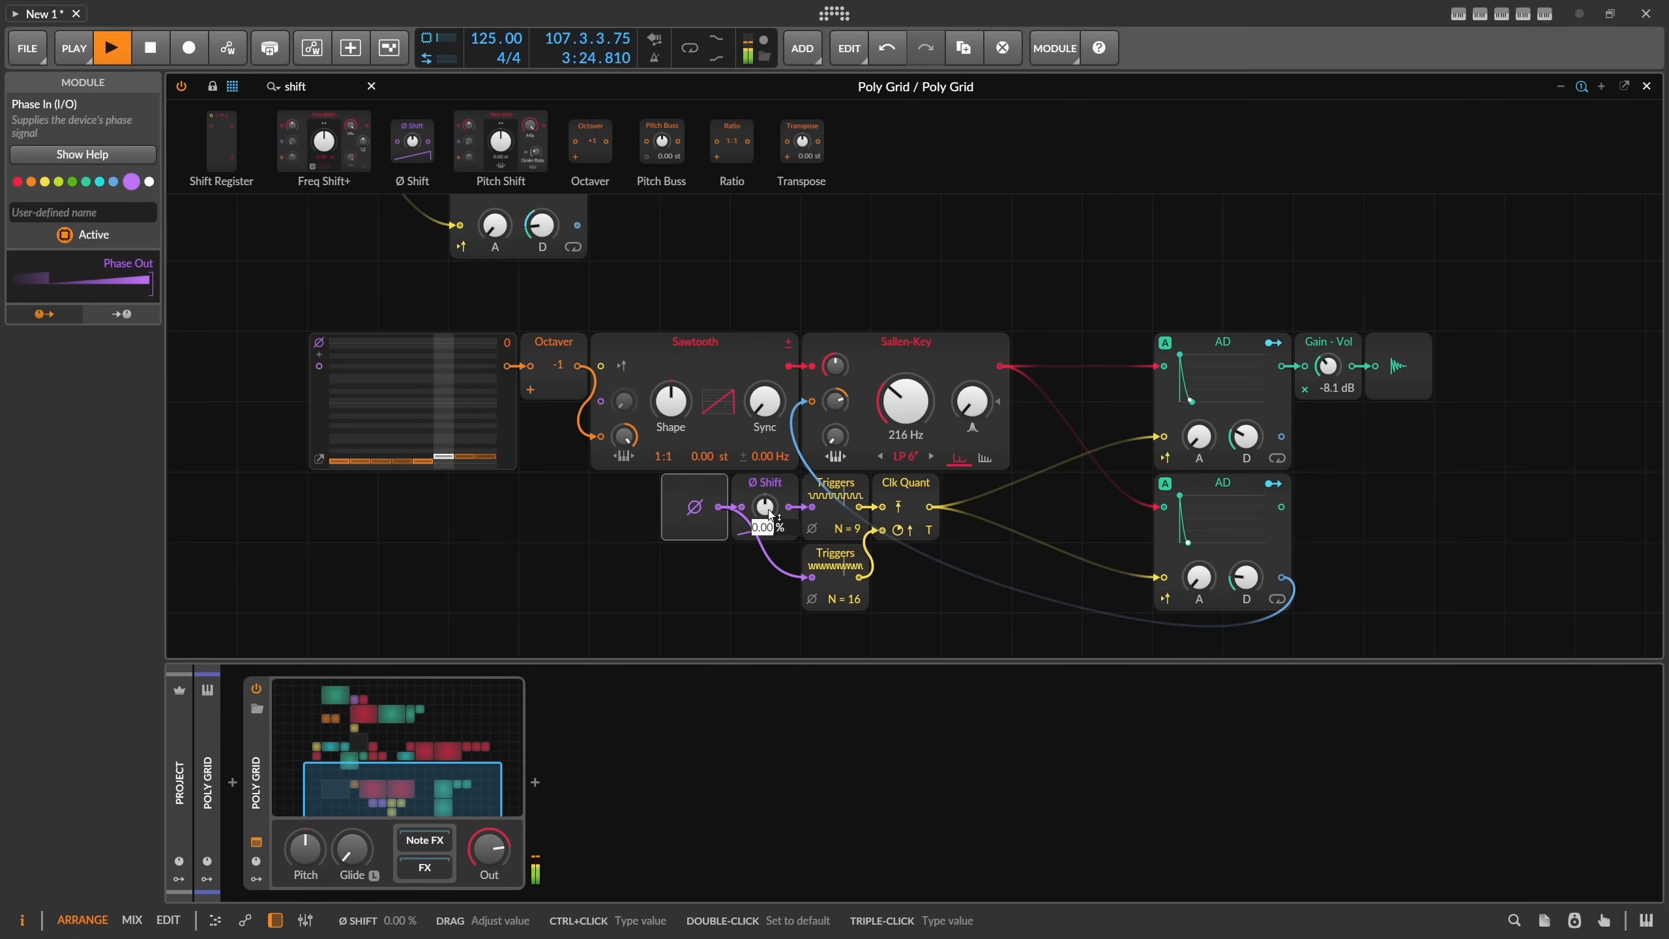
{"action": "type", "text": "50"}
{"action": "key", "text": "Return"}
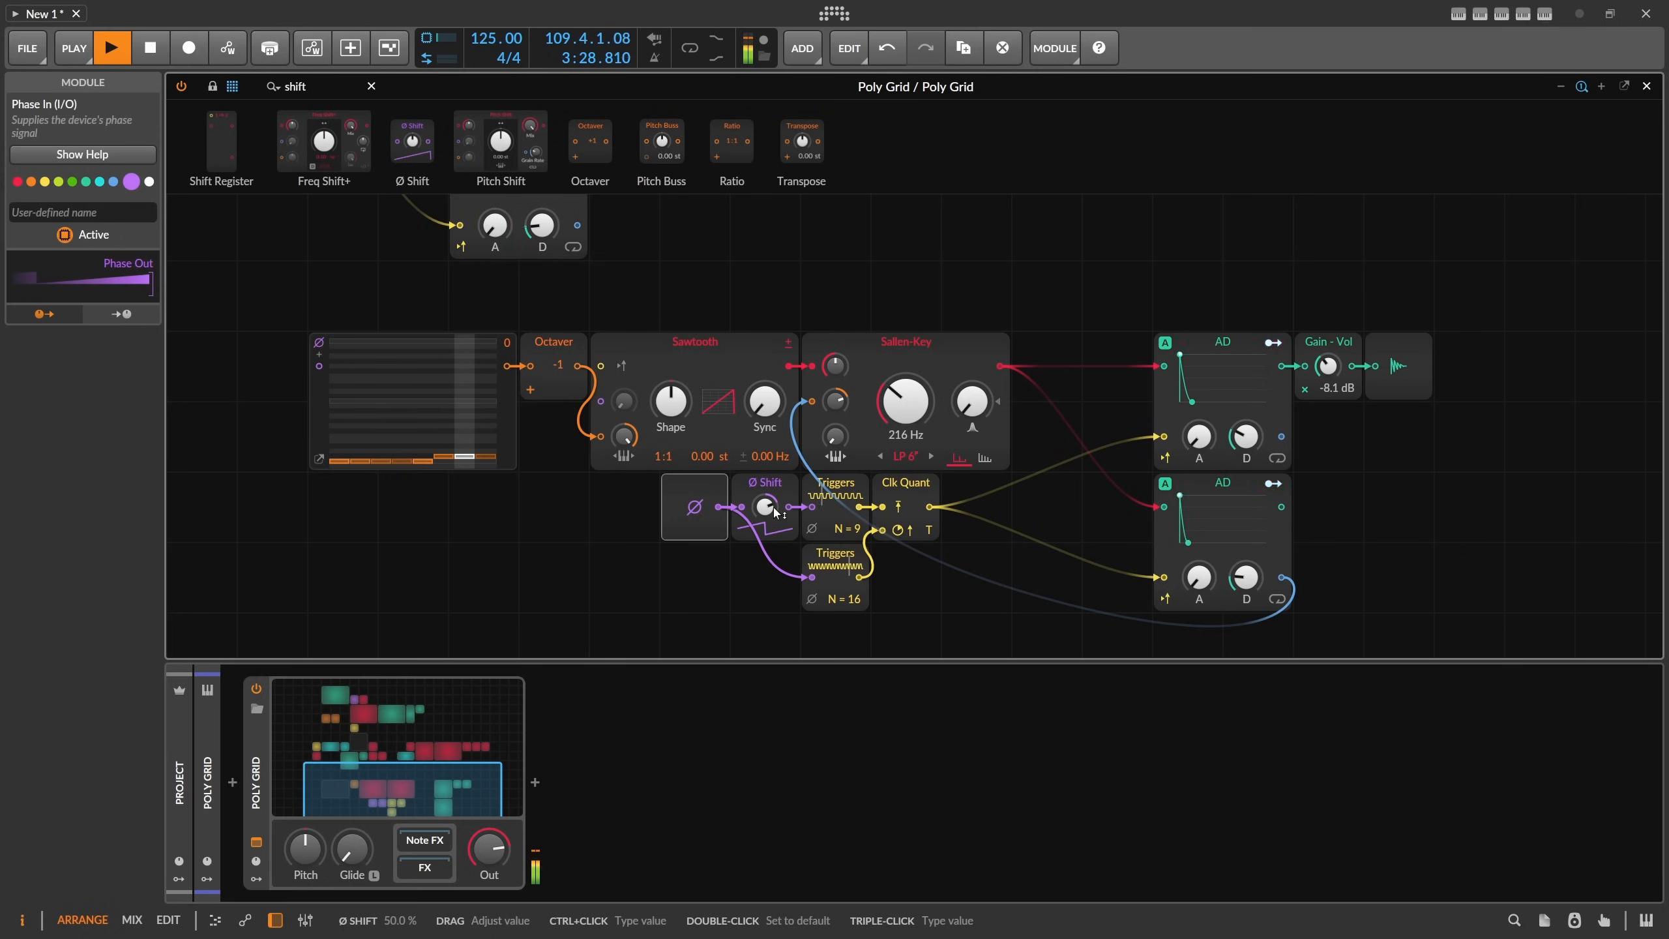
{"action": "left_click_drag", "start_coordinate": [1245, 436], "coordinate": [1246, 424]}
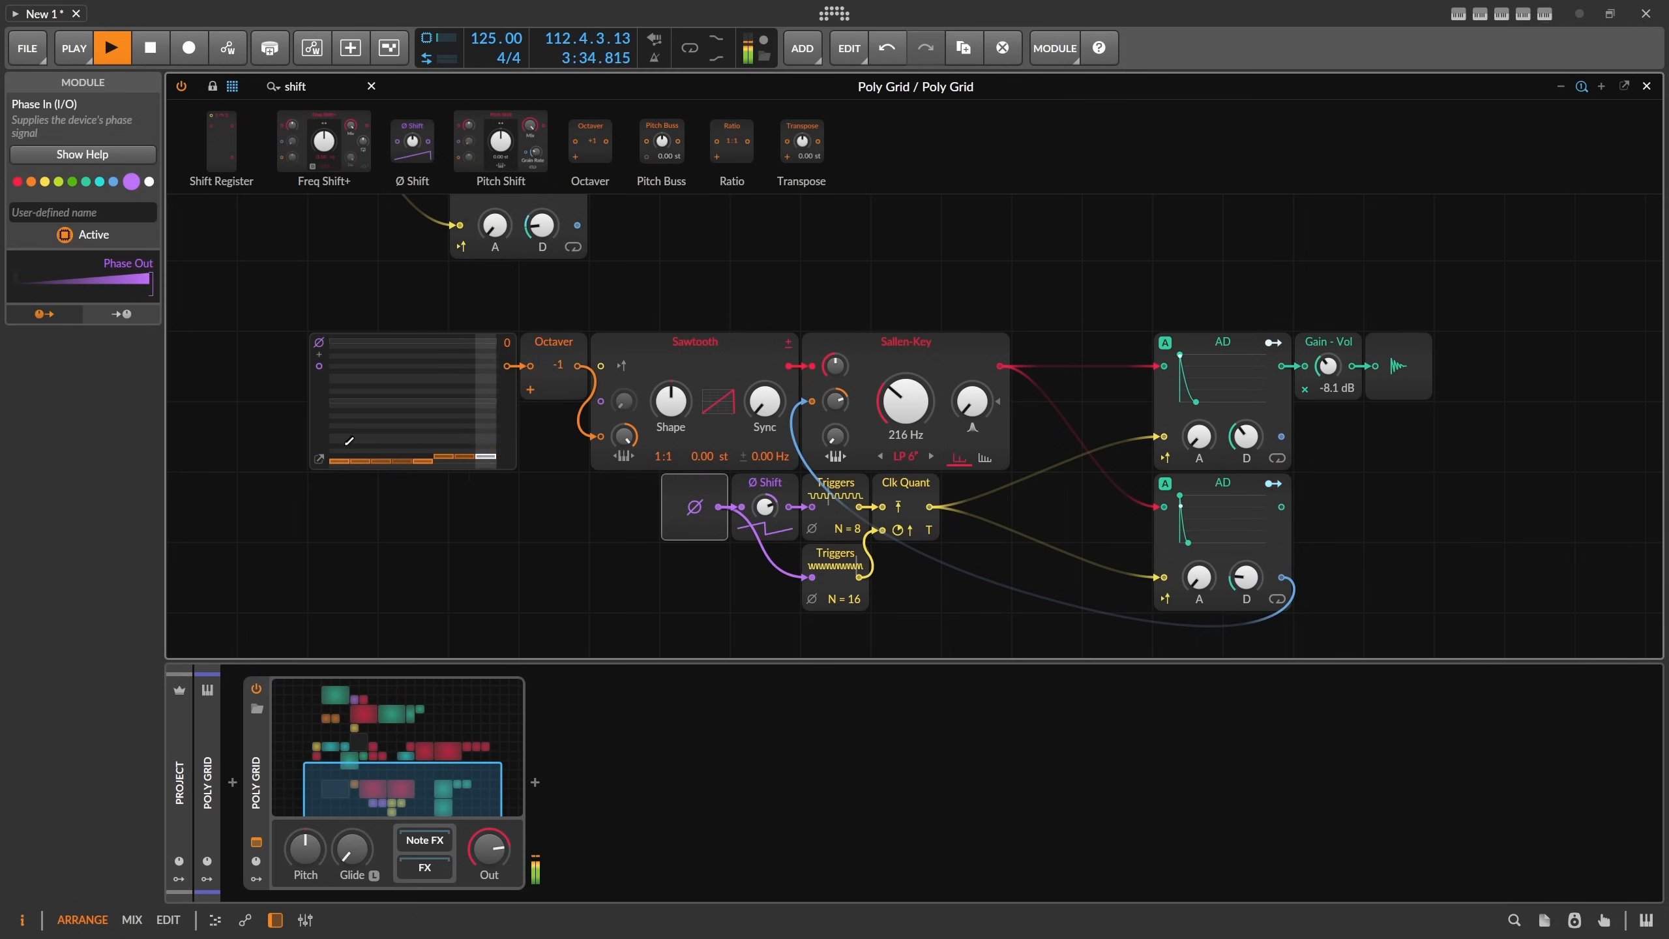
Shift the Pitches sequencer to octave -1 and redraw its steps near -17 st, with a much higher eighth step.
{"action": "left_click_drag", "start_coordinate": [503, 348], "coordinate": [503, 356]}
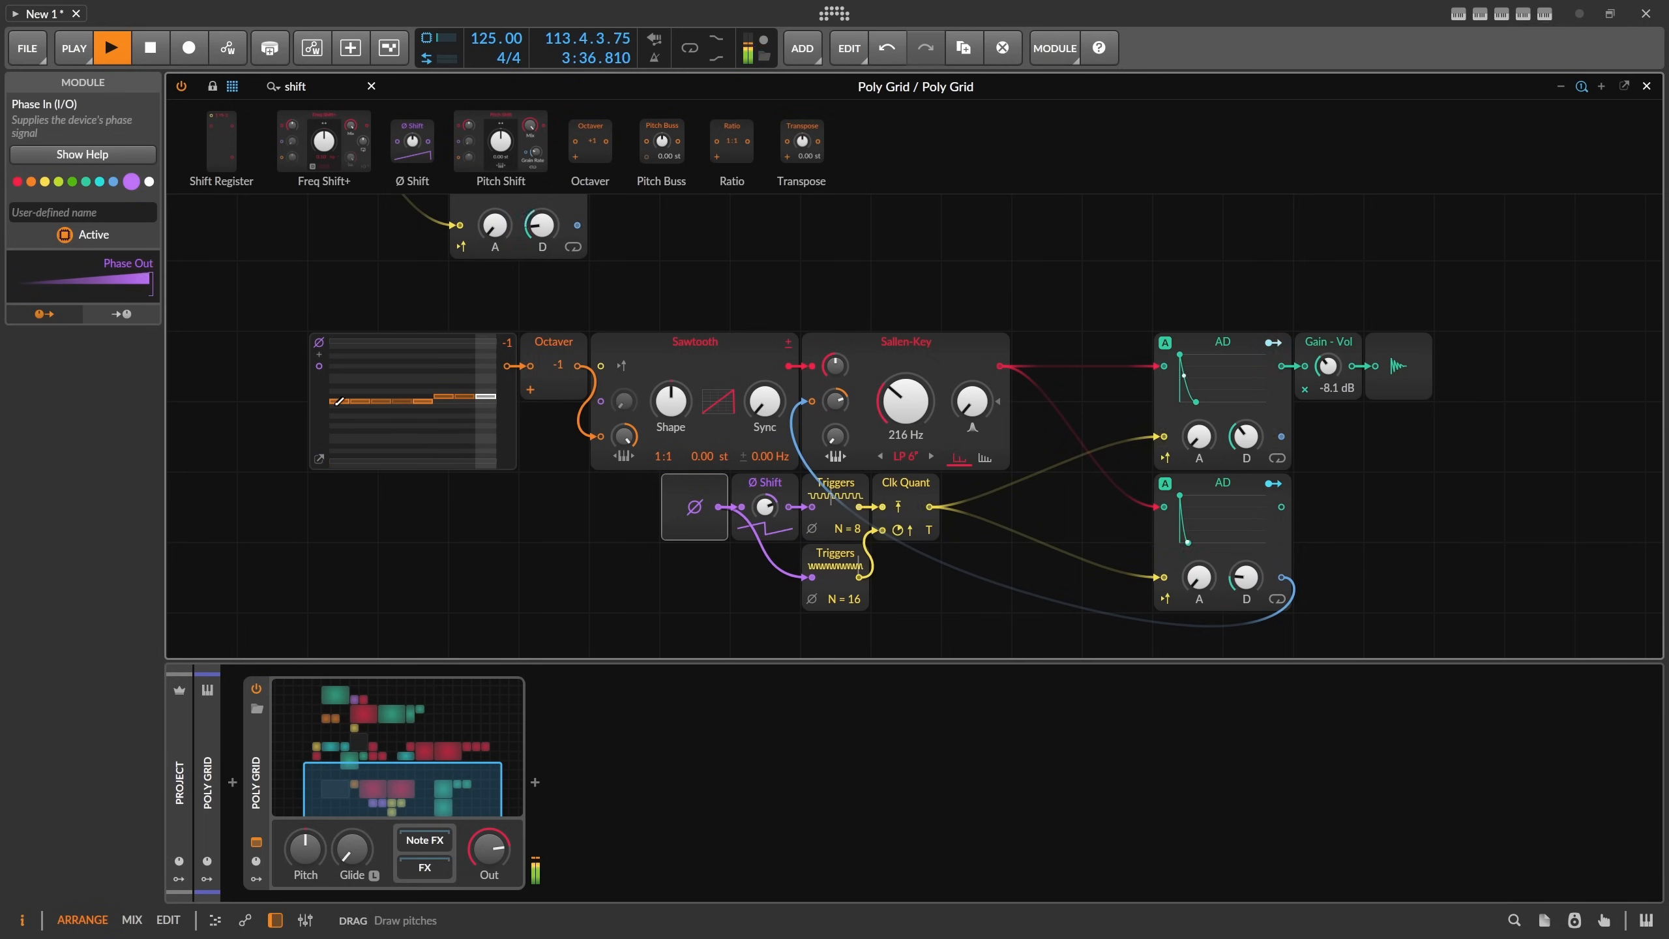
{"action": "left_click_drag", "start_coordinate": [337, 399], "coordinate": [339, 408]}
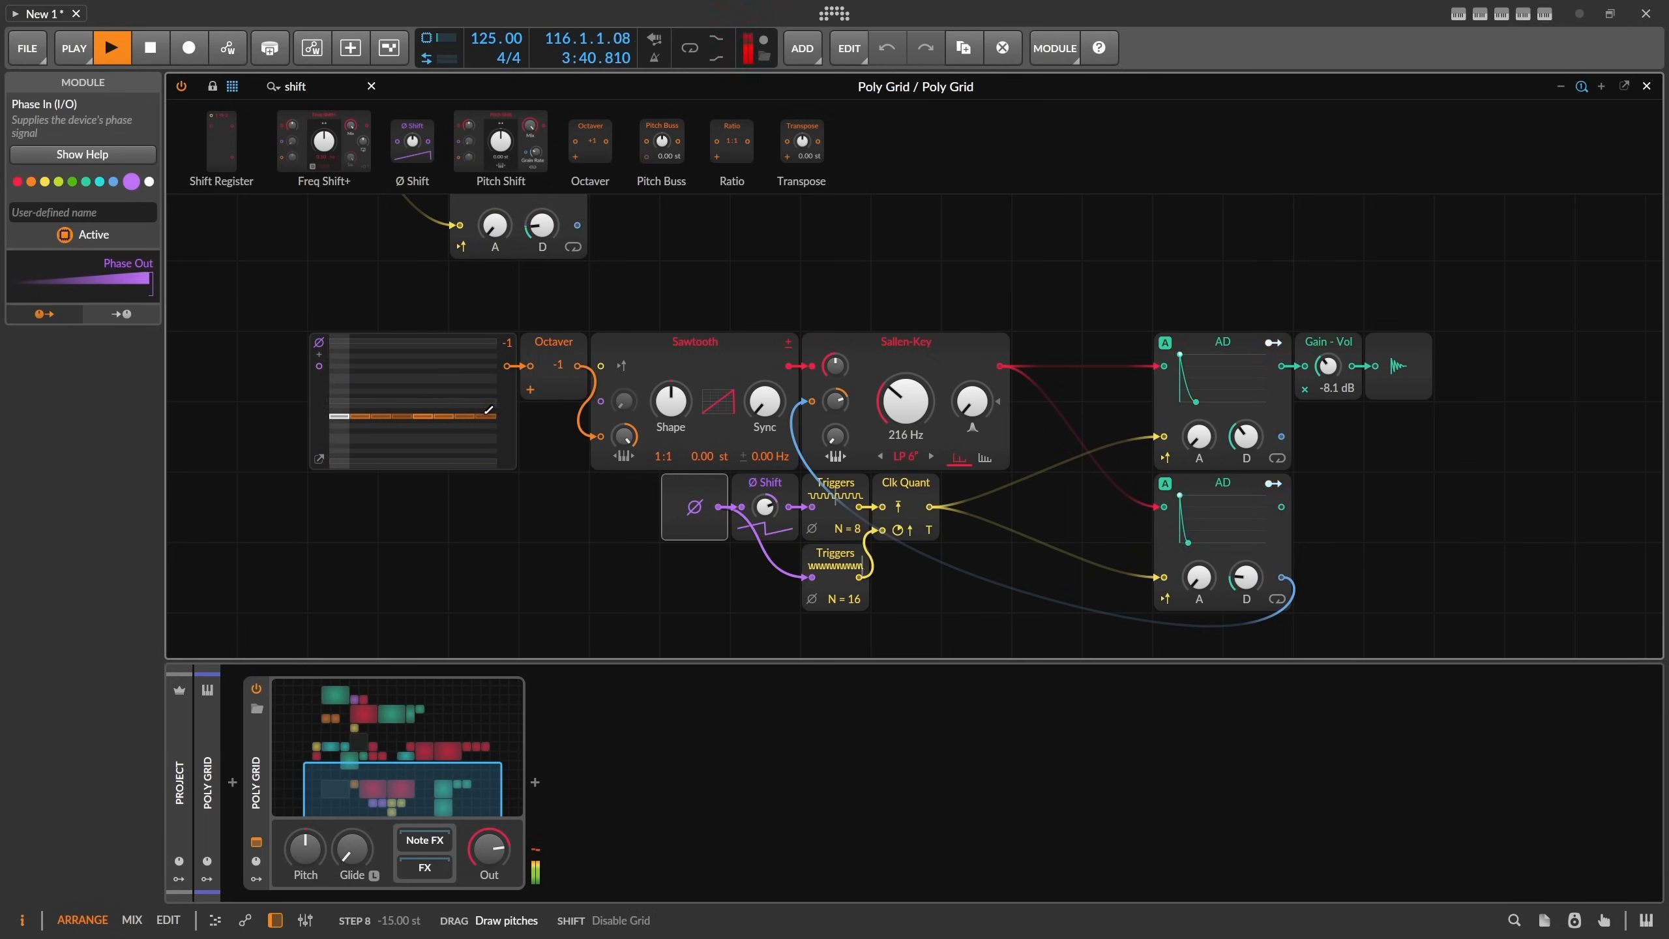
{"action": "left_click_drag", "start_coordinate": [489, 409], "coordinate": [388, 422]}
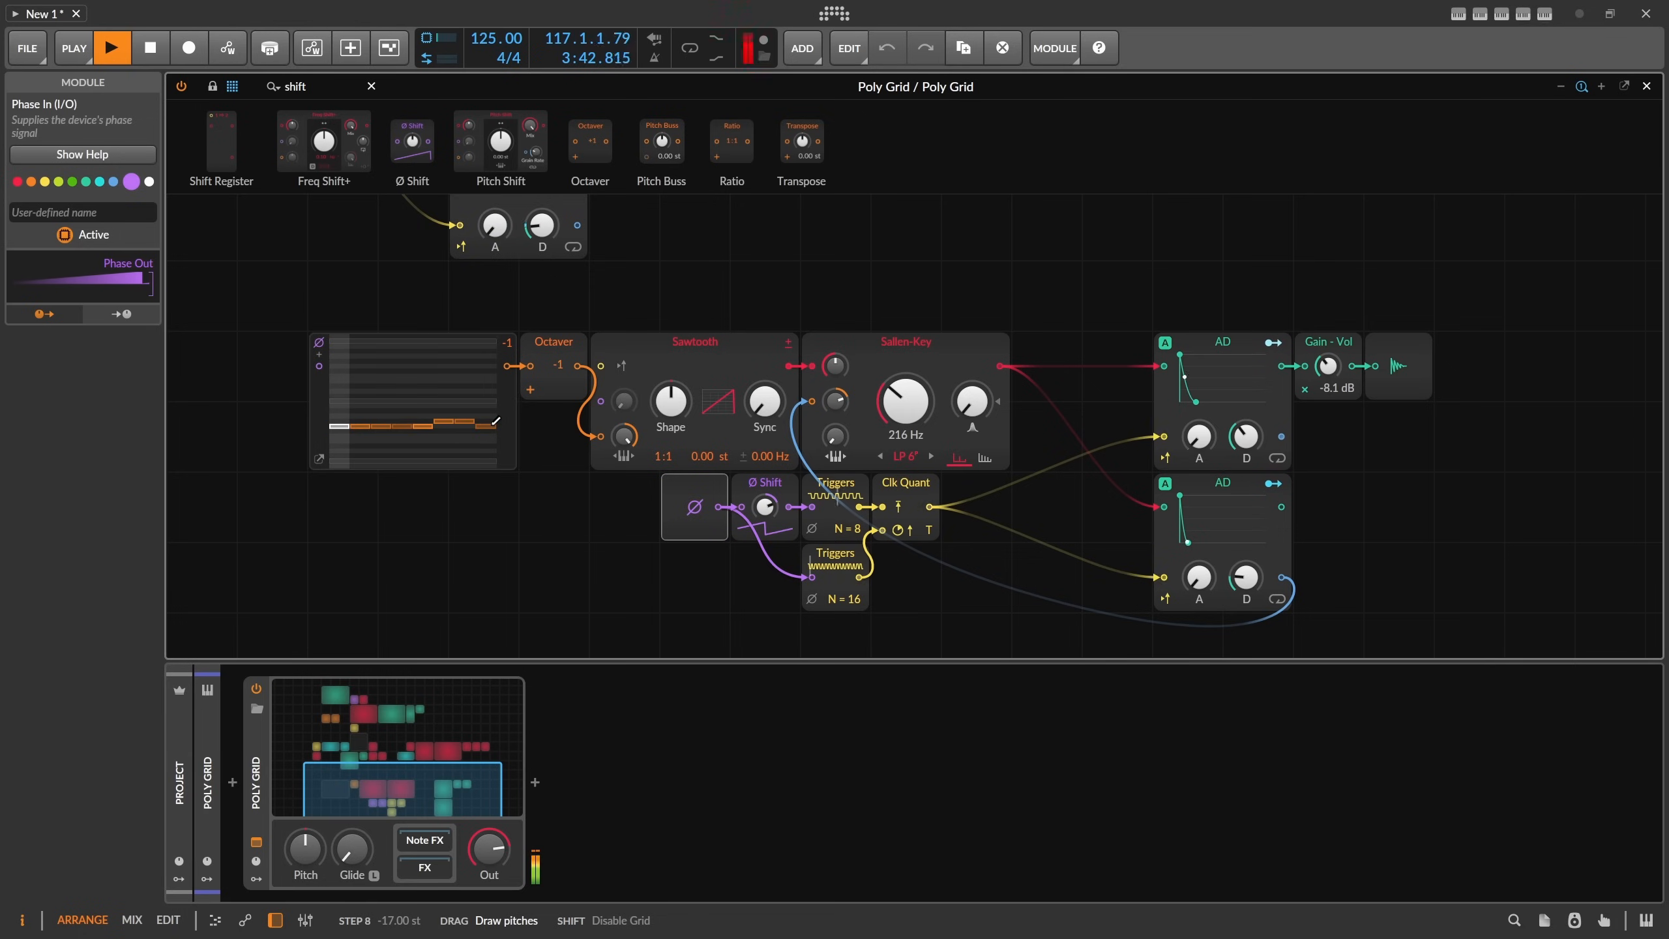
{"action": "left_click_drag", "start_coordinate": [496, 387], "coordinate": [485, 383]}
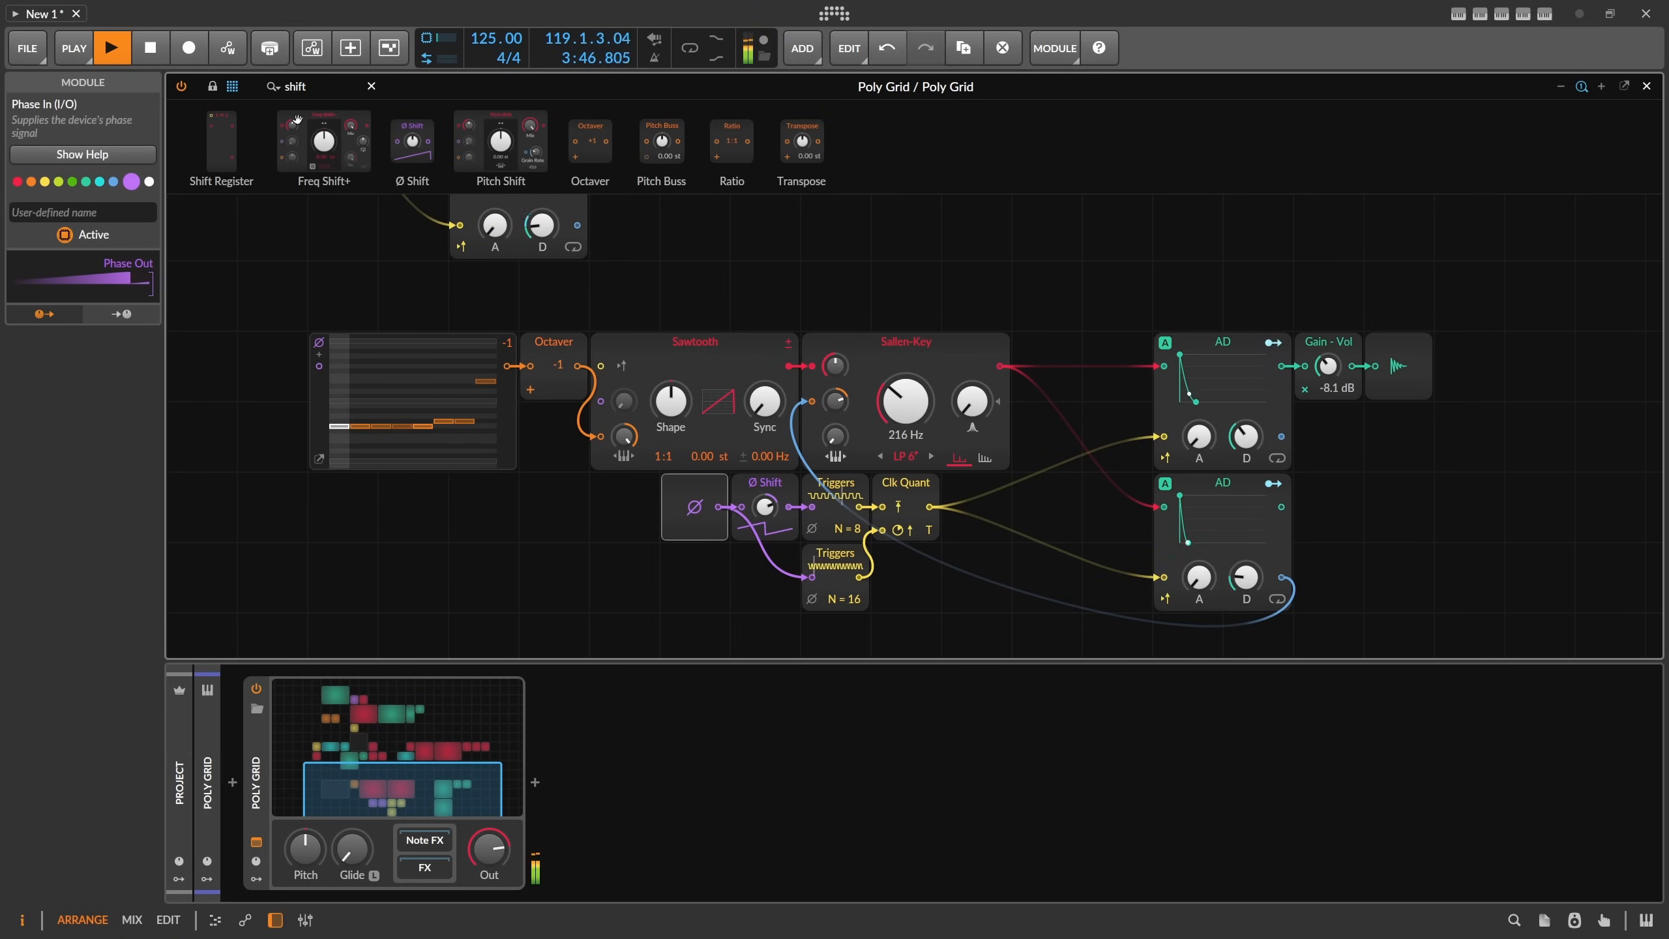
Insert a Pitch Quantize with all white keys enabled after Pitches, and raise steps six and seven to different pitches.
{"action": "left_click_drag", "start_coordinate": [311, 87], "coordinate": [209, 87]}
{"action": "key", "text": "BackSpace"}
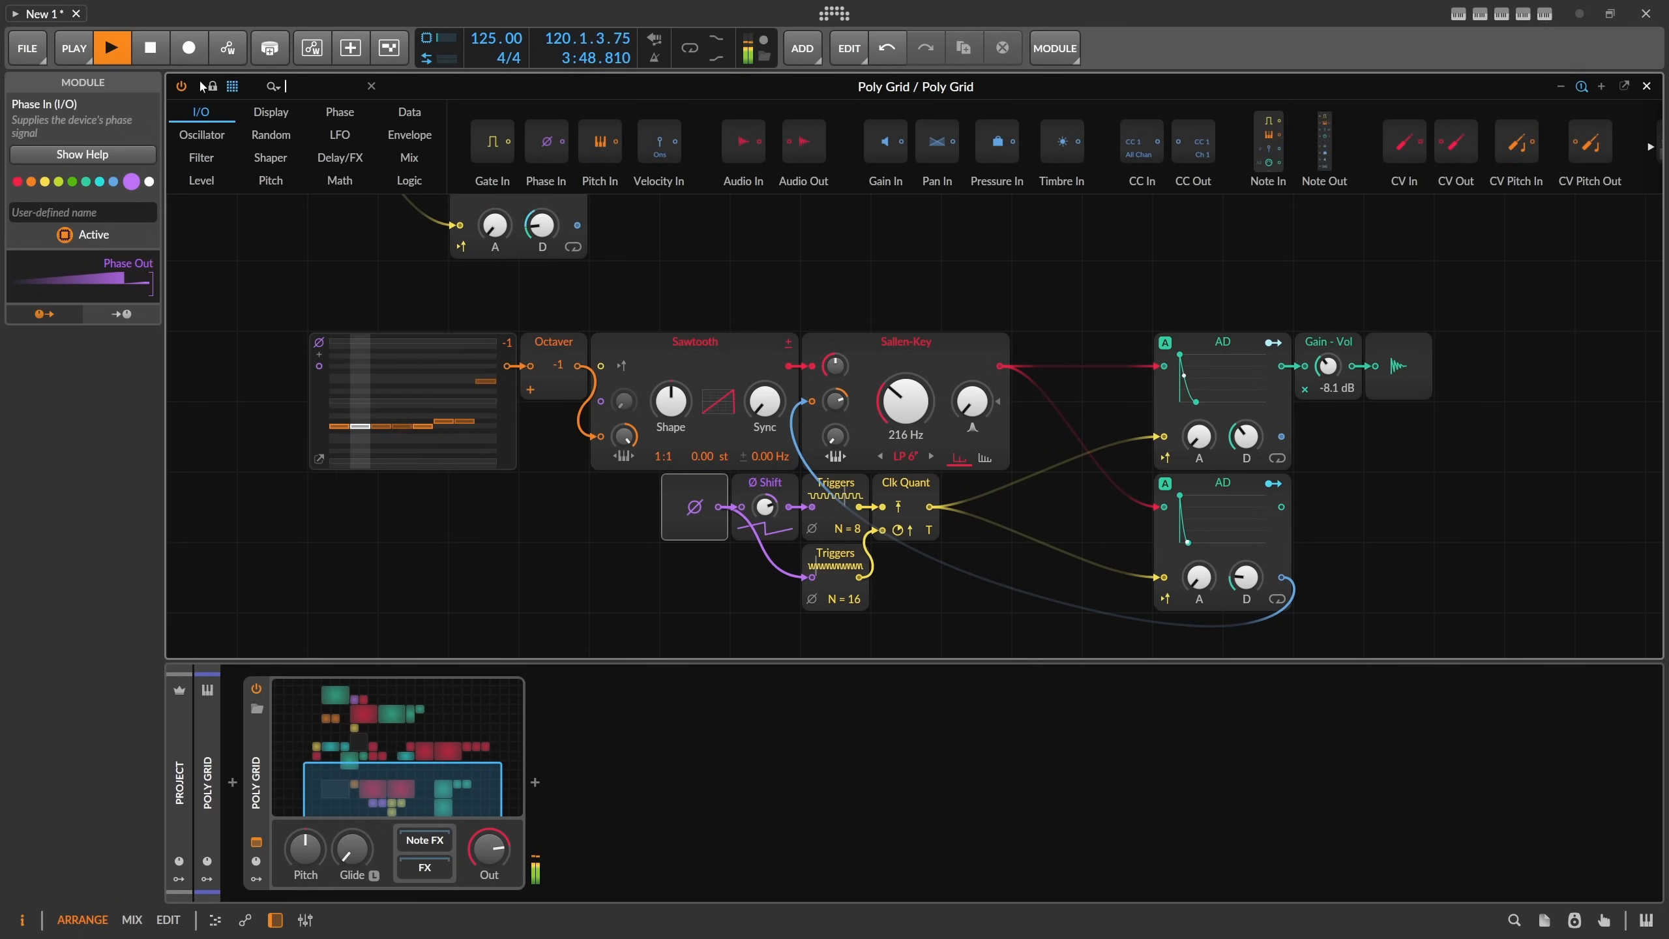
{"action": "type", "text": "pi"}
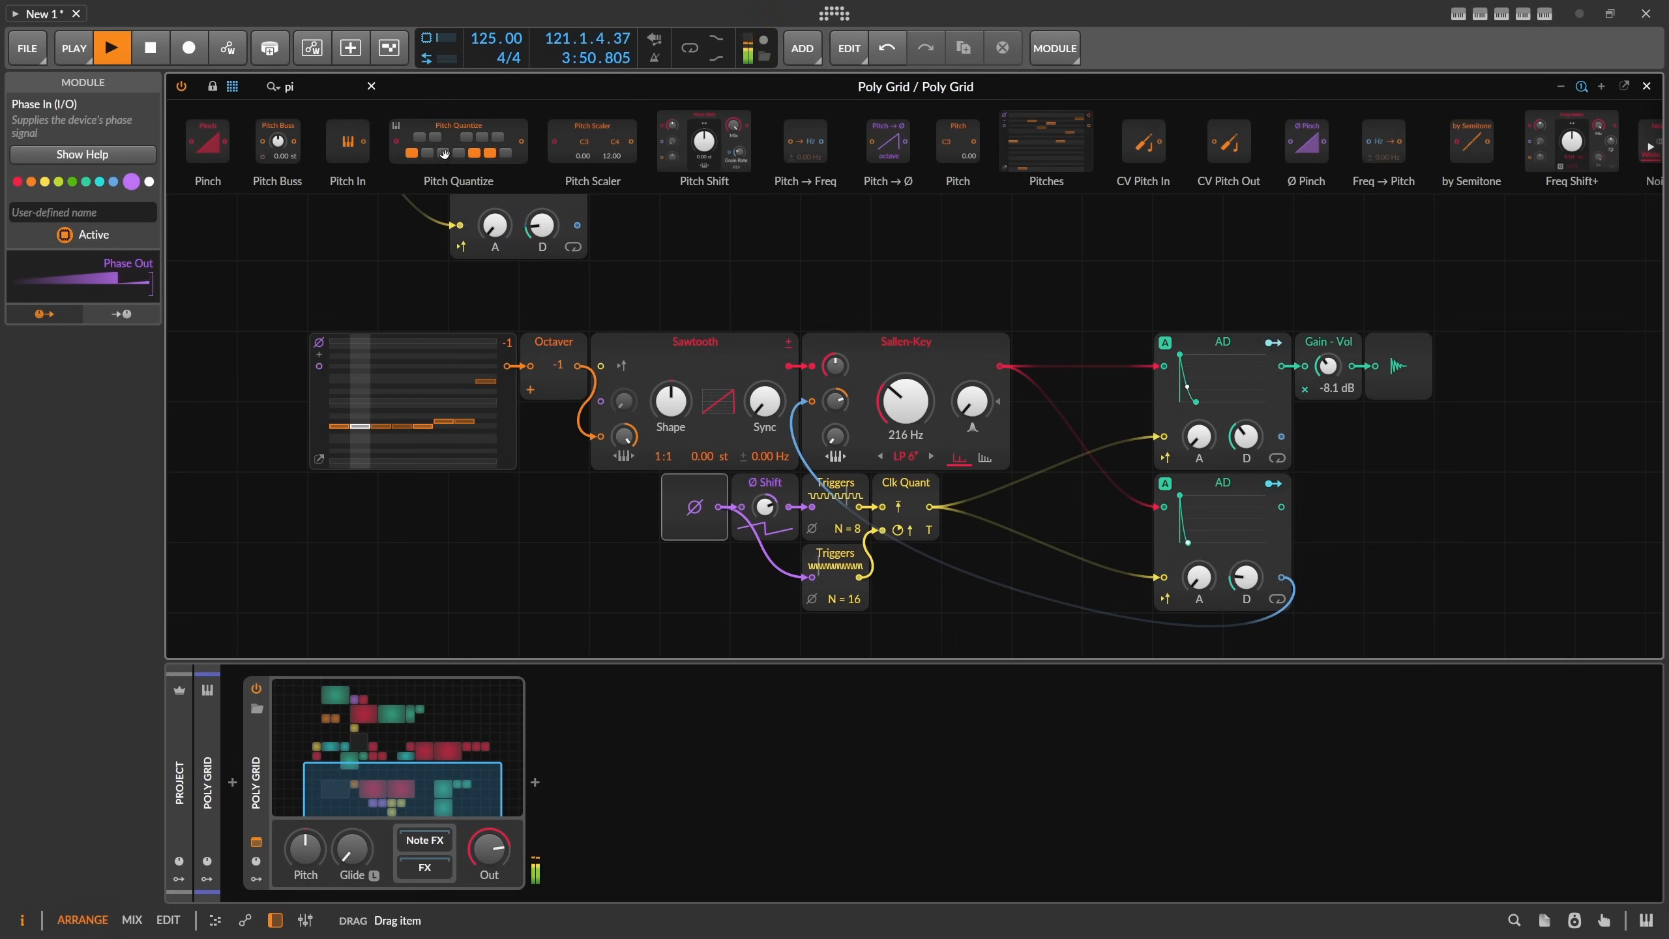
{"action": "left_click_drag", "start_coordinate": [444, 153], "coordinate": [525, 371]}
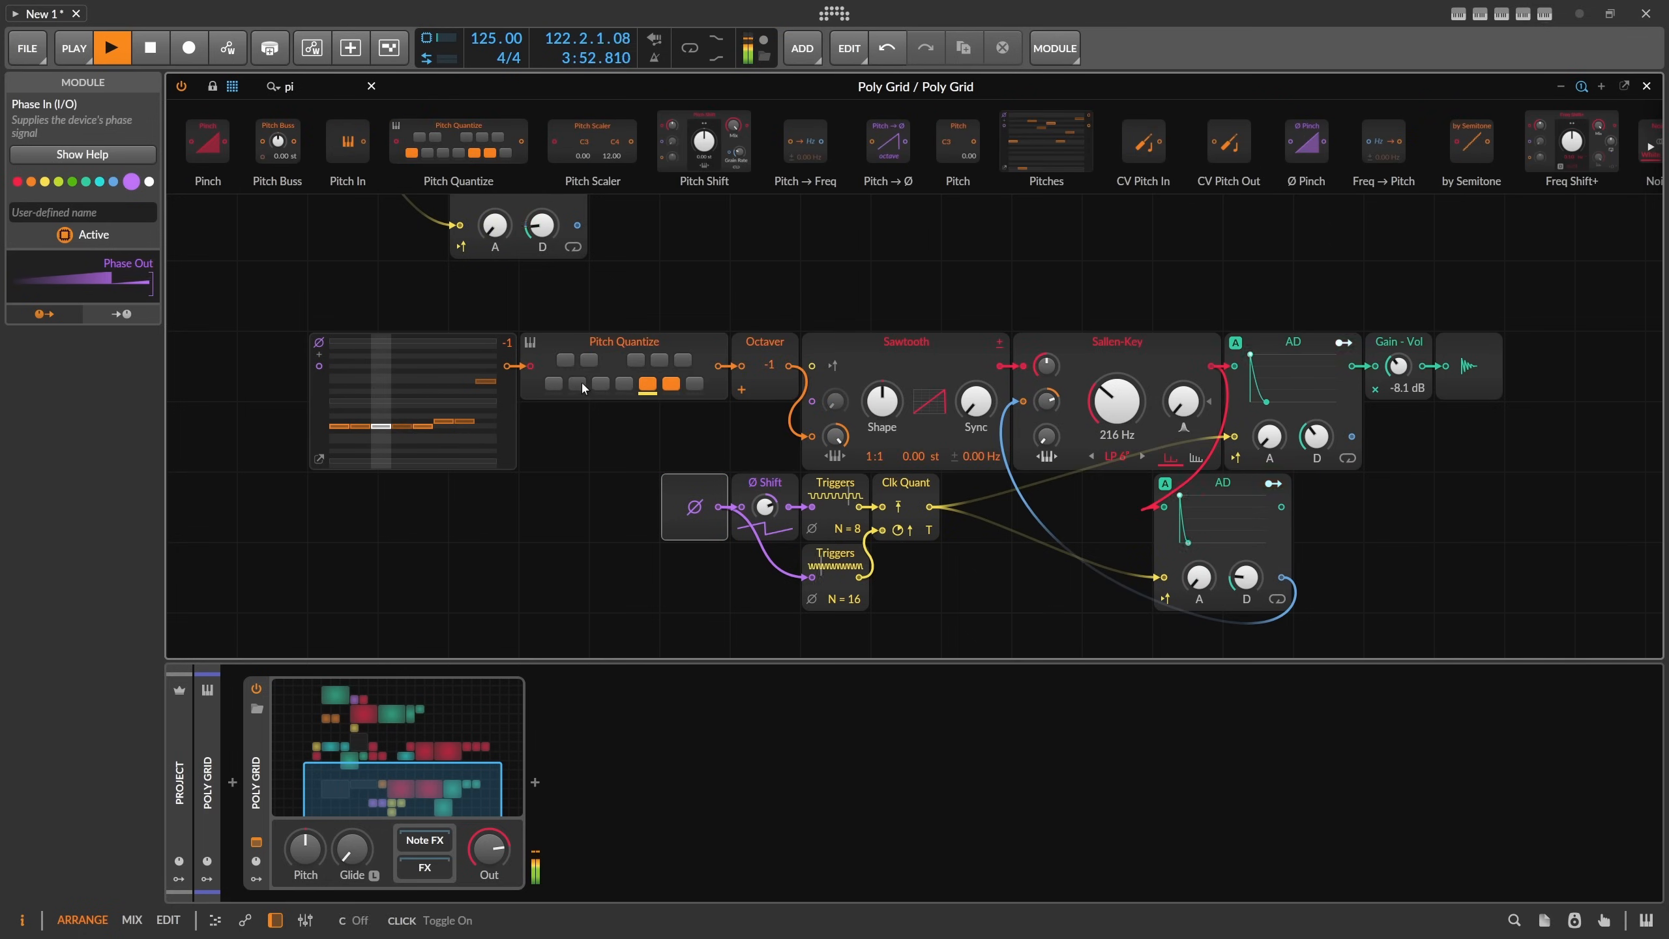
{"action": "left_click", "coordinate": [695, 386]}
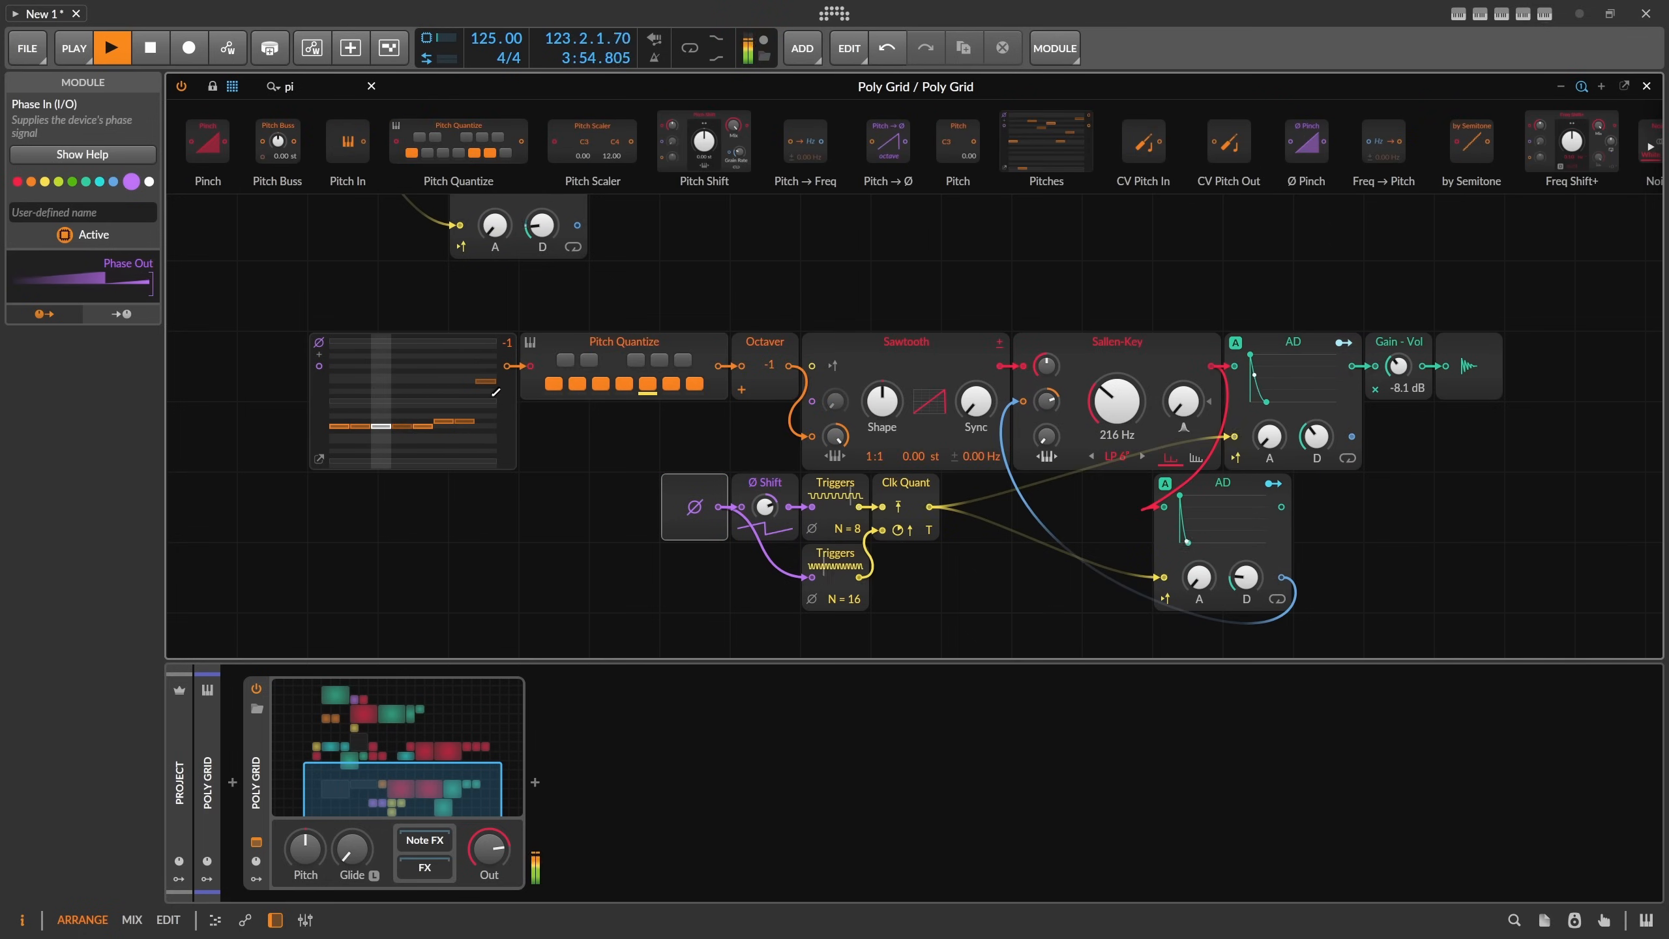
{"action": "left_click", "coordinate": [465, 406]}
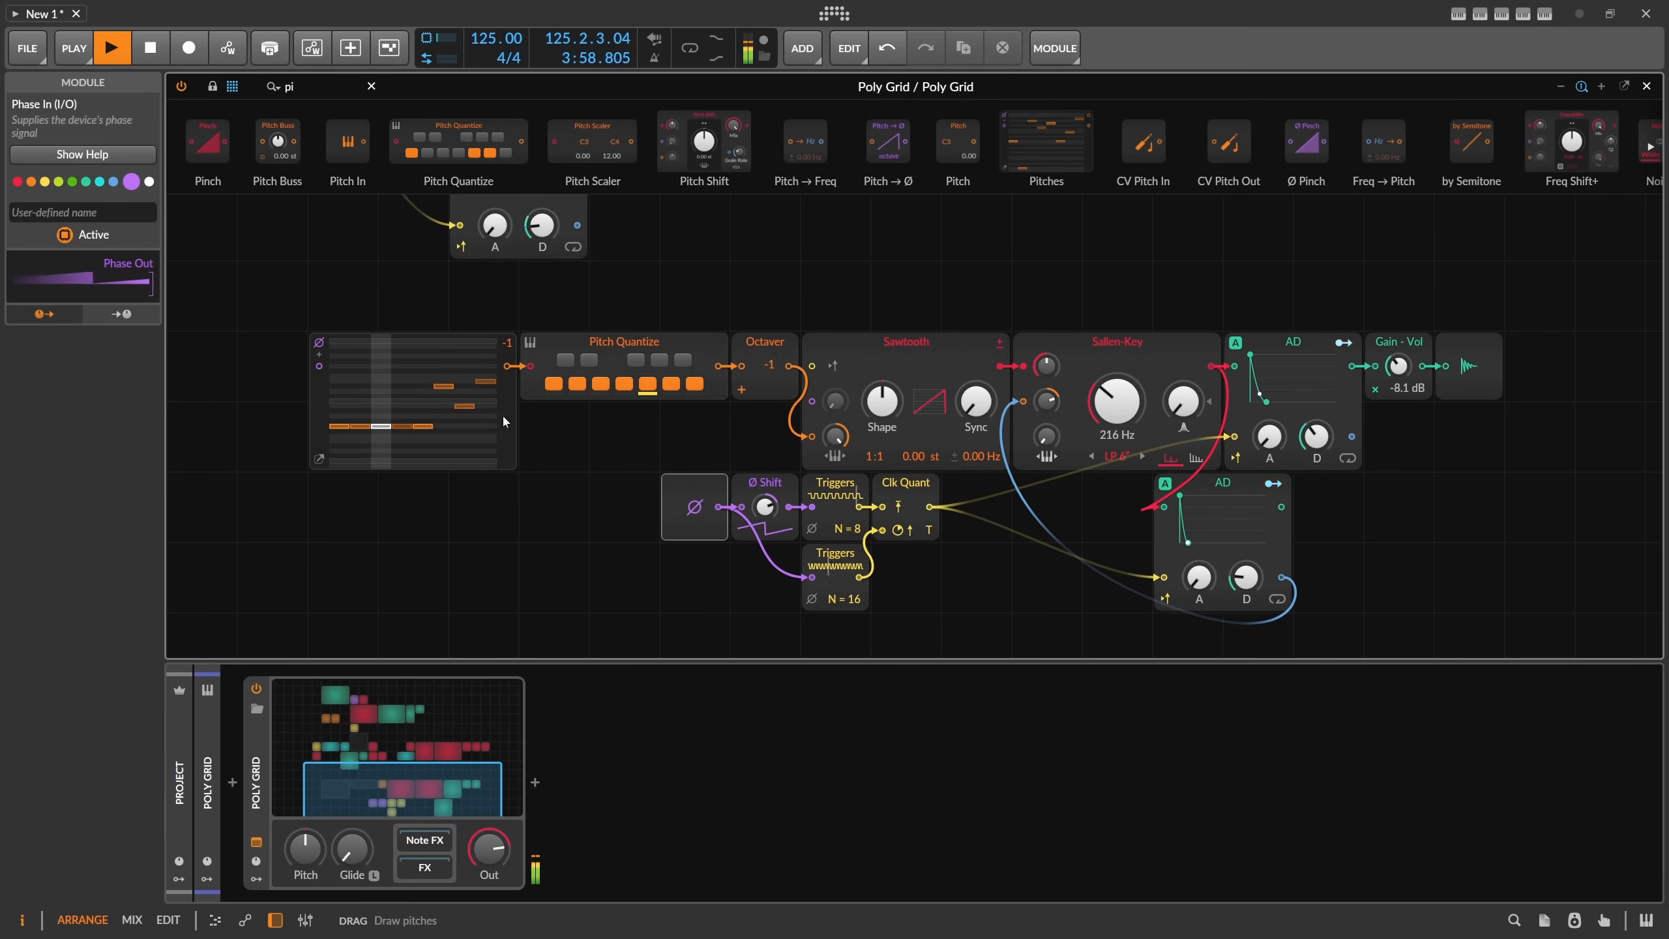
Set the upper Triggers module to N = 7 and lengthen the filter AD's decay.
{"action": "left_click_drag", "start_coordinate": [857, 528], "coordinate": [856, 538]}
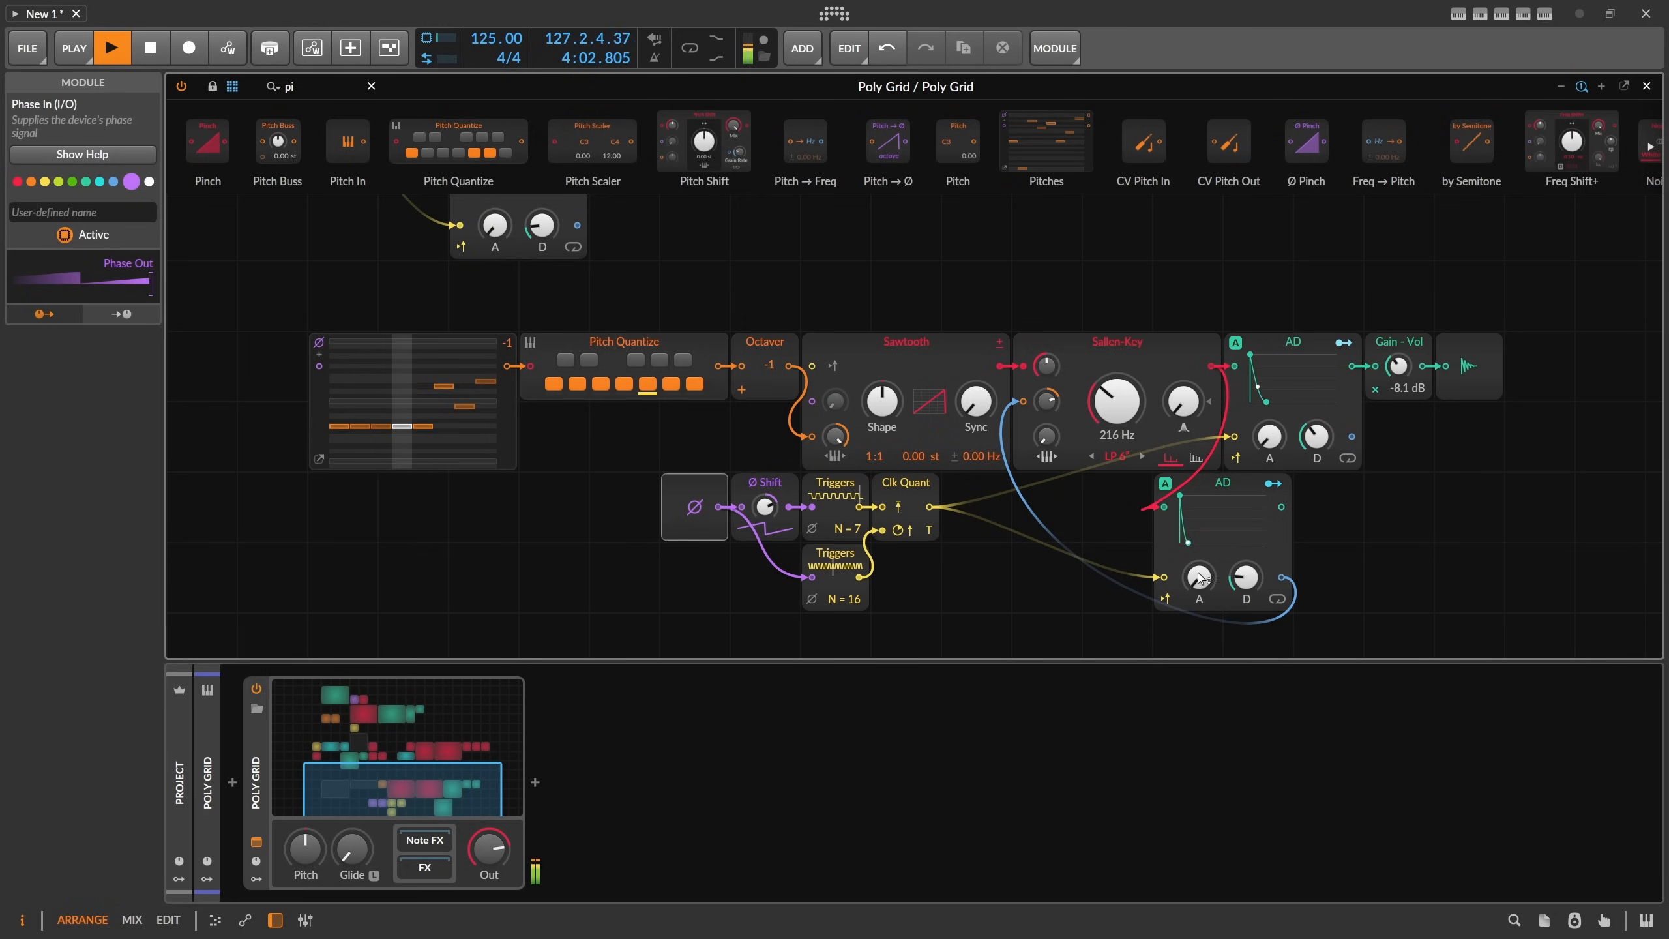
{"action": "left_click_drag", "start_coordinate": [1245, 578], "coordinate": [1245, 570]}
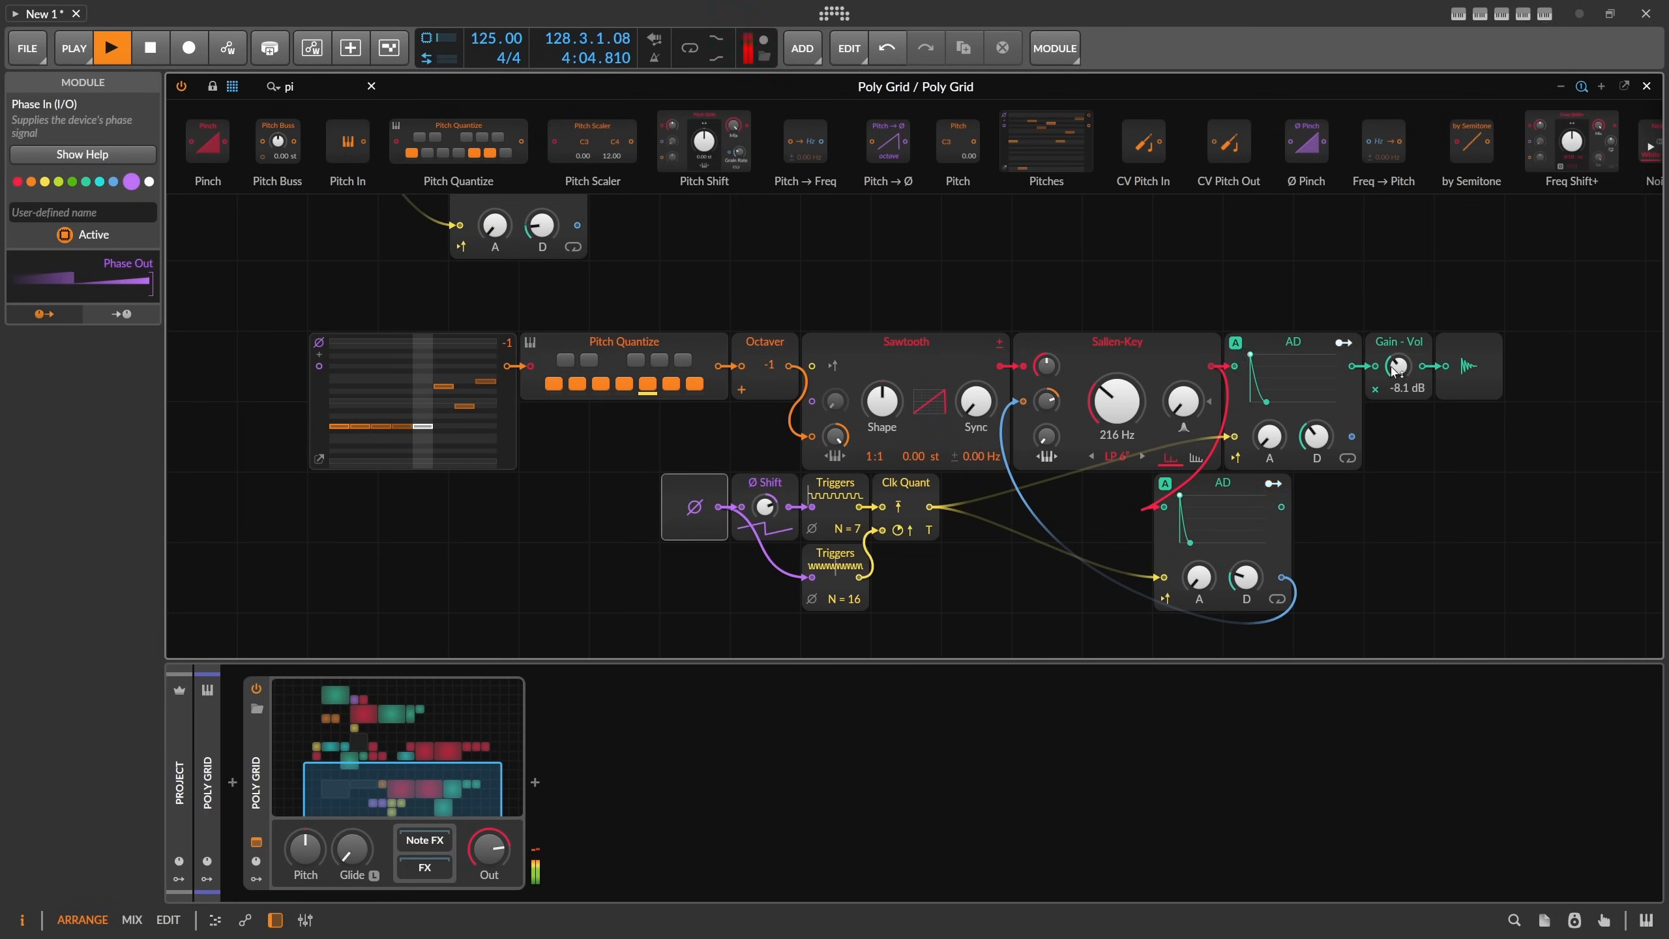
Raise the bass voice's Gain - Vol level to -2.6 dB.
{"action": "left_click_drag", "start_coordinate": [1398, 366], "coordinate": [1399, 348]}
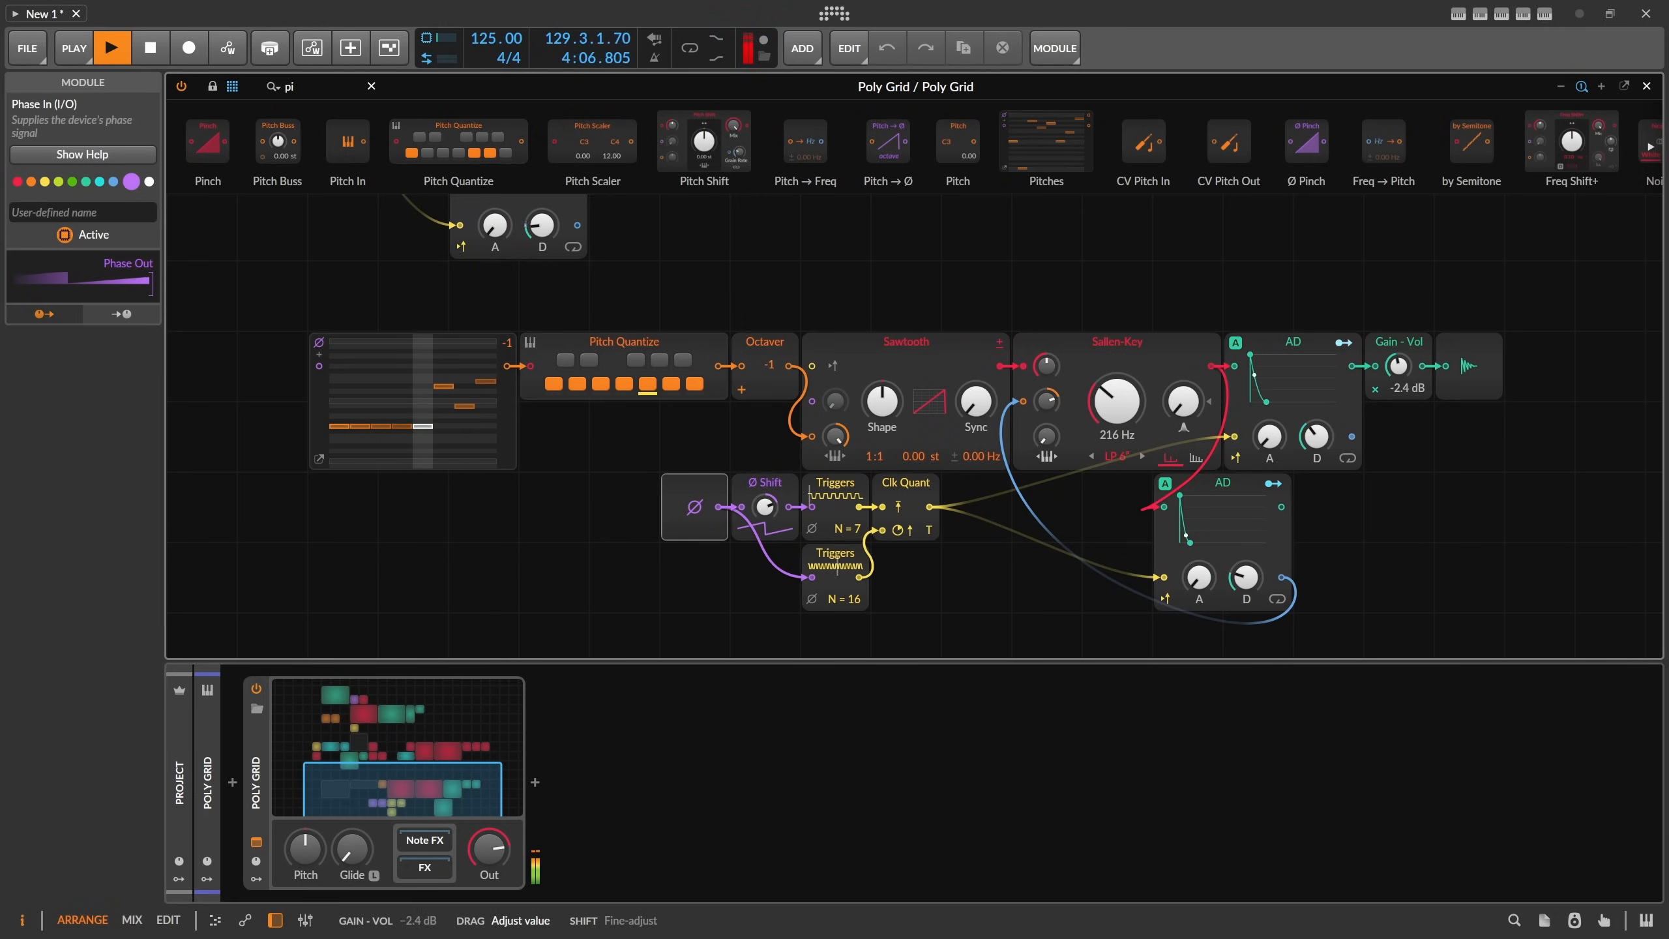
Look over the drum voices and compare their Segments, noise and gain modules with the bass voice.
{"action": "left_click_drag", "start_coordinate": [1194, 258], "coordinate": [903, 538]}
{"action": "scroll", "coordinate": [568, 285], "scroll_direction": "down", "scroll_amount": 1}
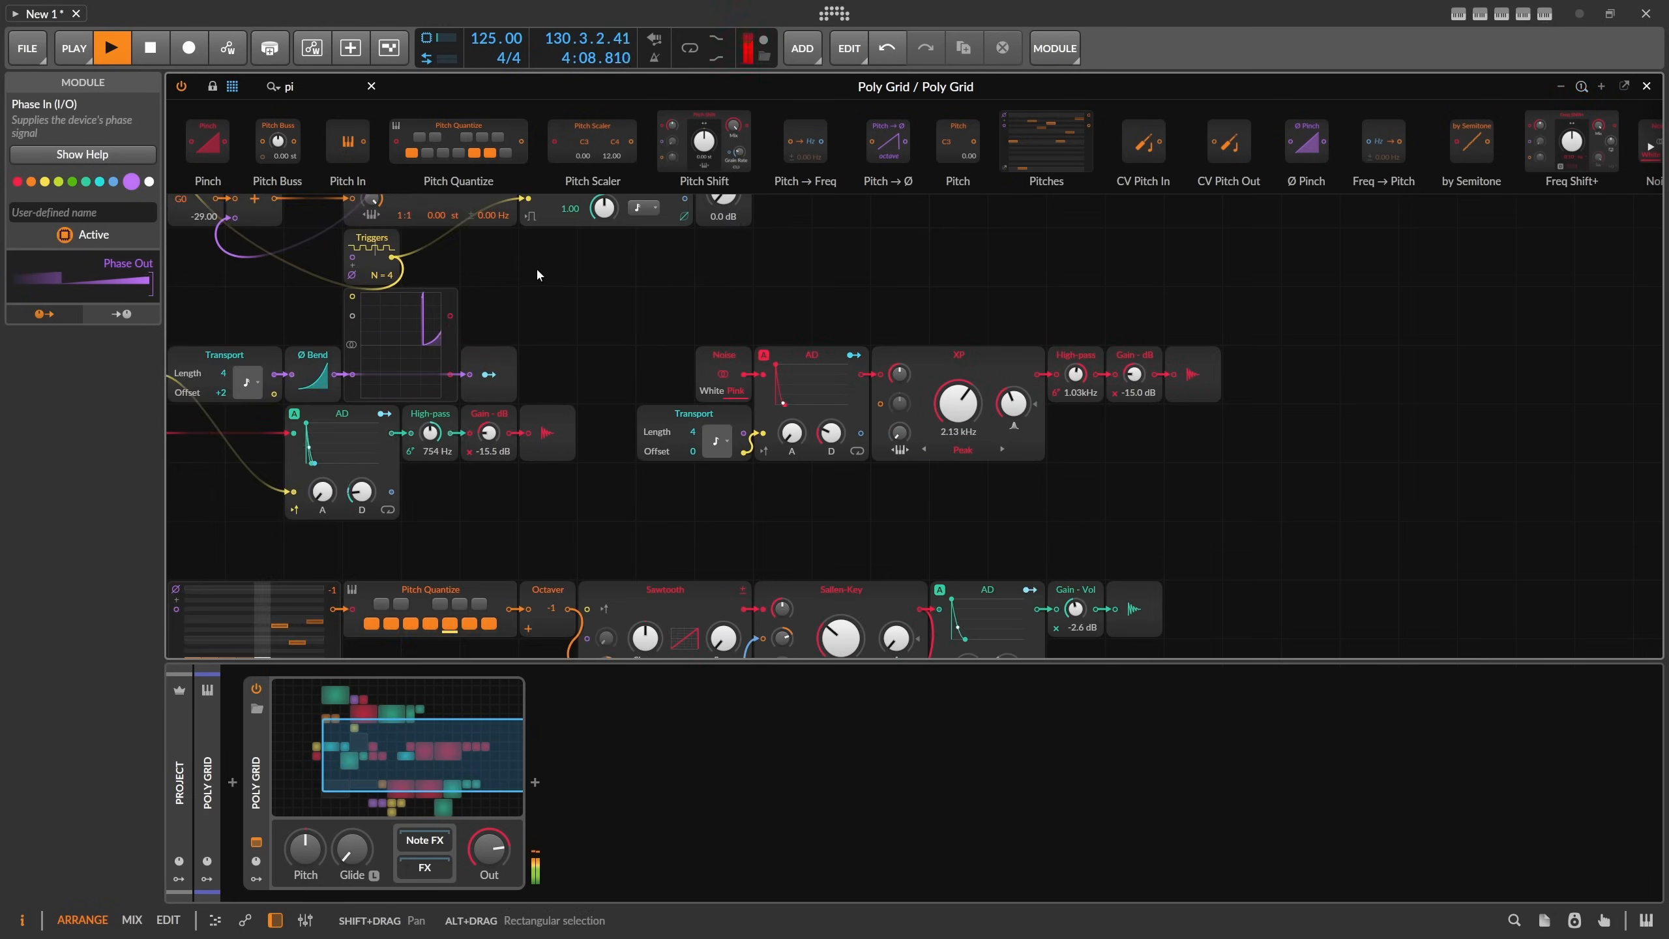
{"action": "left_click_drag", "start_coordinate": [537, 270], "coordinate": [759, 465]}
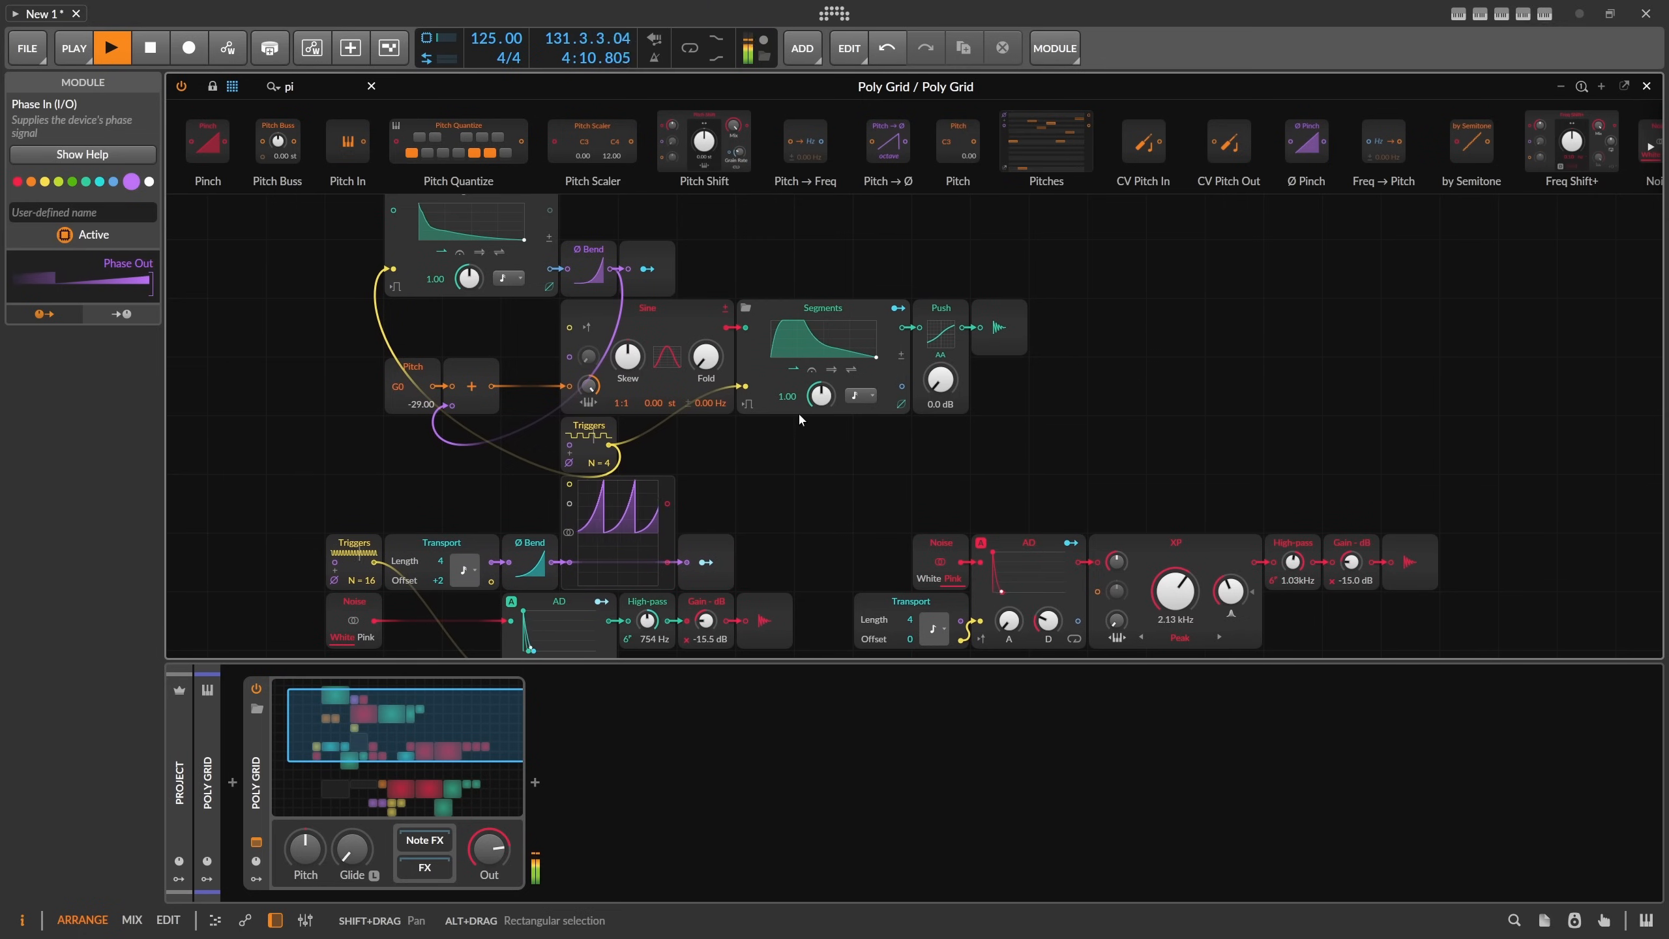
{"action": "left_click", "coordinate": [892, 311]}
{"action": "scroll", "coordinate": [807, 344], "scroll_direction": "up", "scroll_amount": 2}
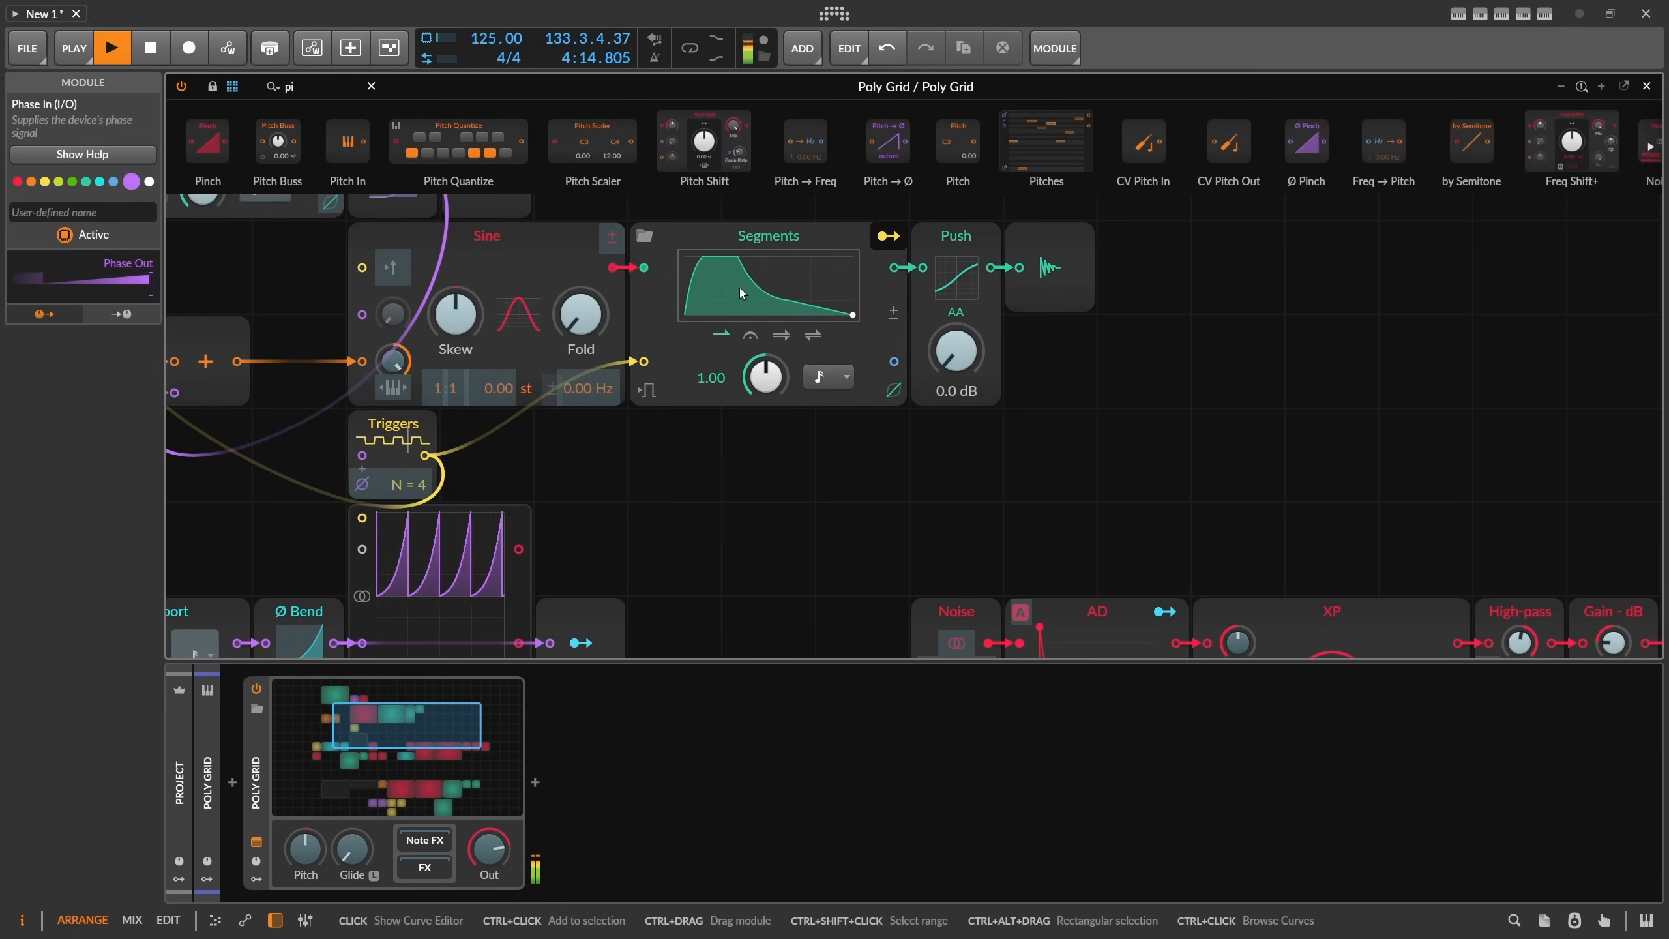
{"action": "scroll", "coordinate": [785, 356], "scroll_direction": "down", "scroll_amount": 3}
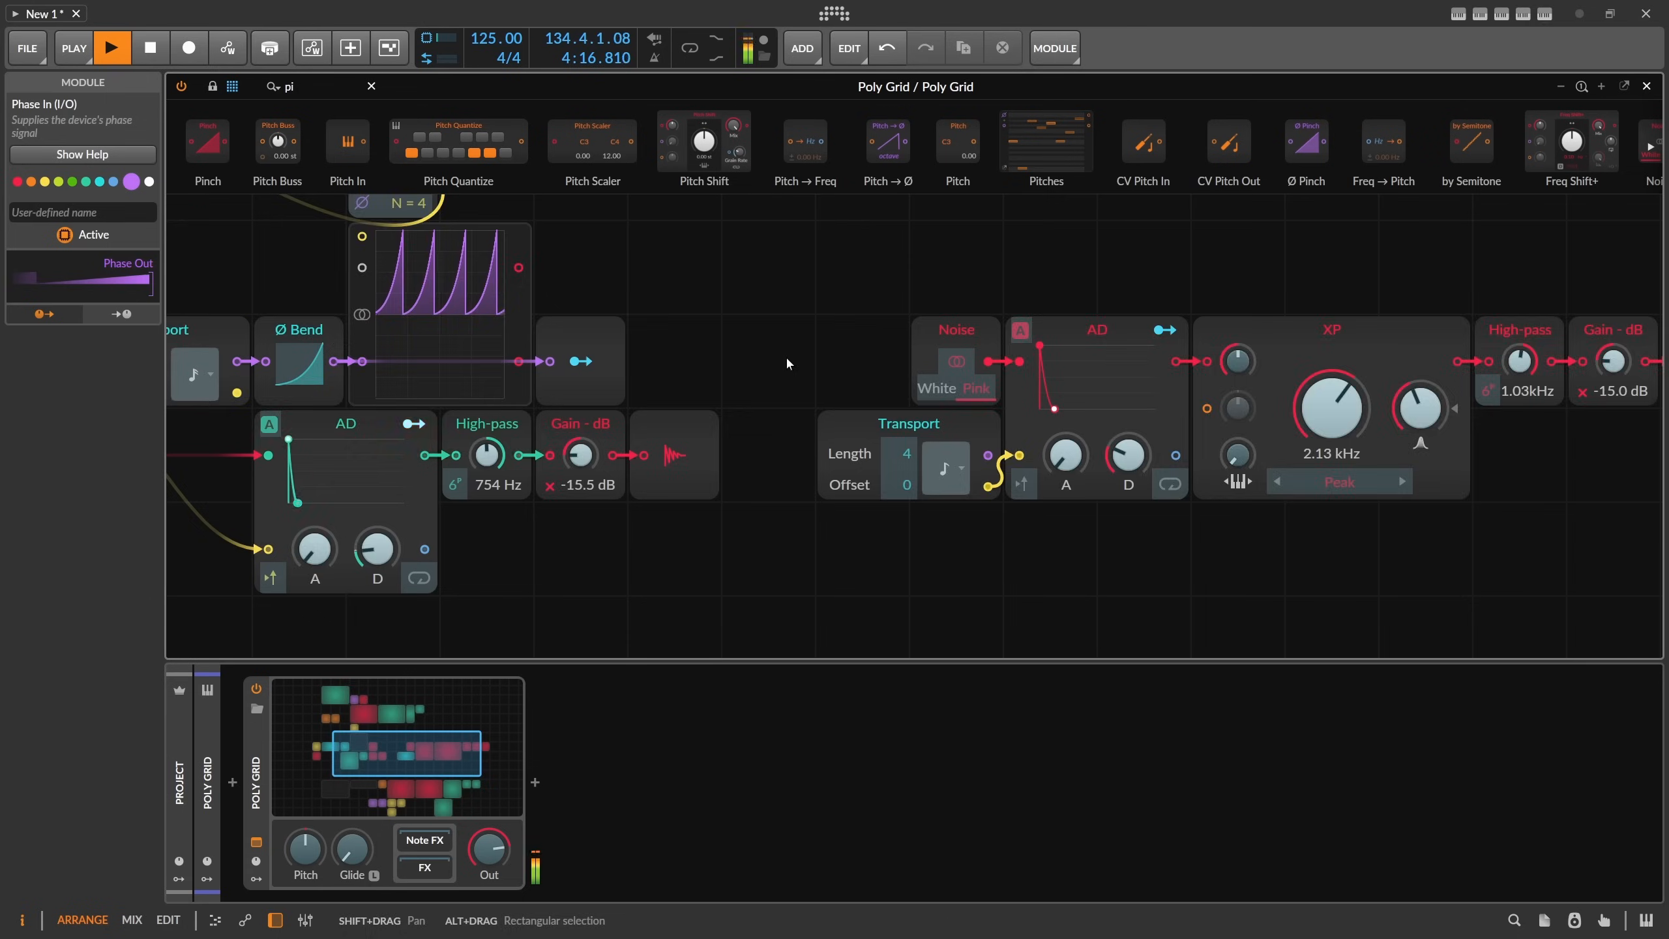
{"action": "scroll", "coordinate": [828, 349], "scroll_direction": "up", "scroll_amount": 4}
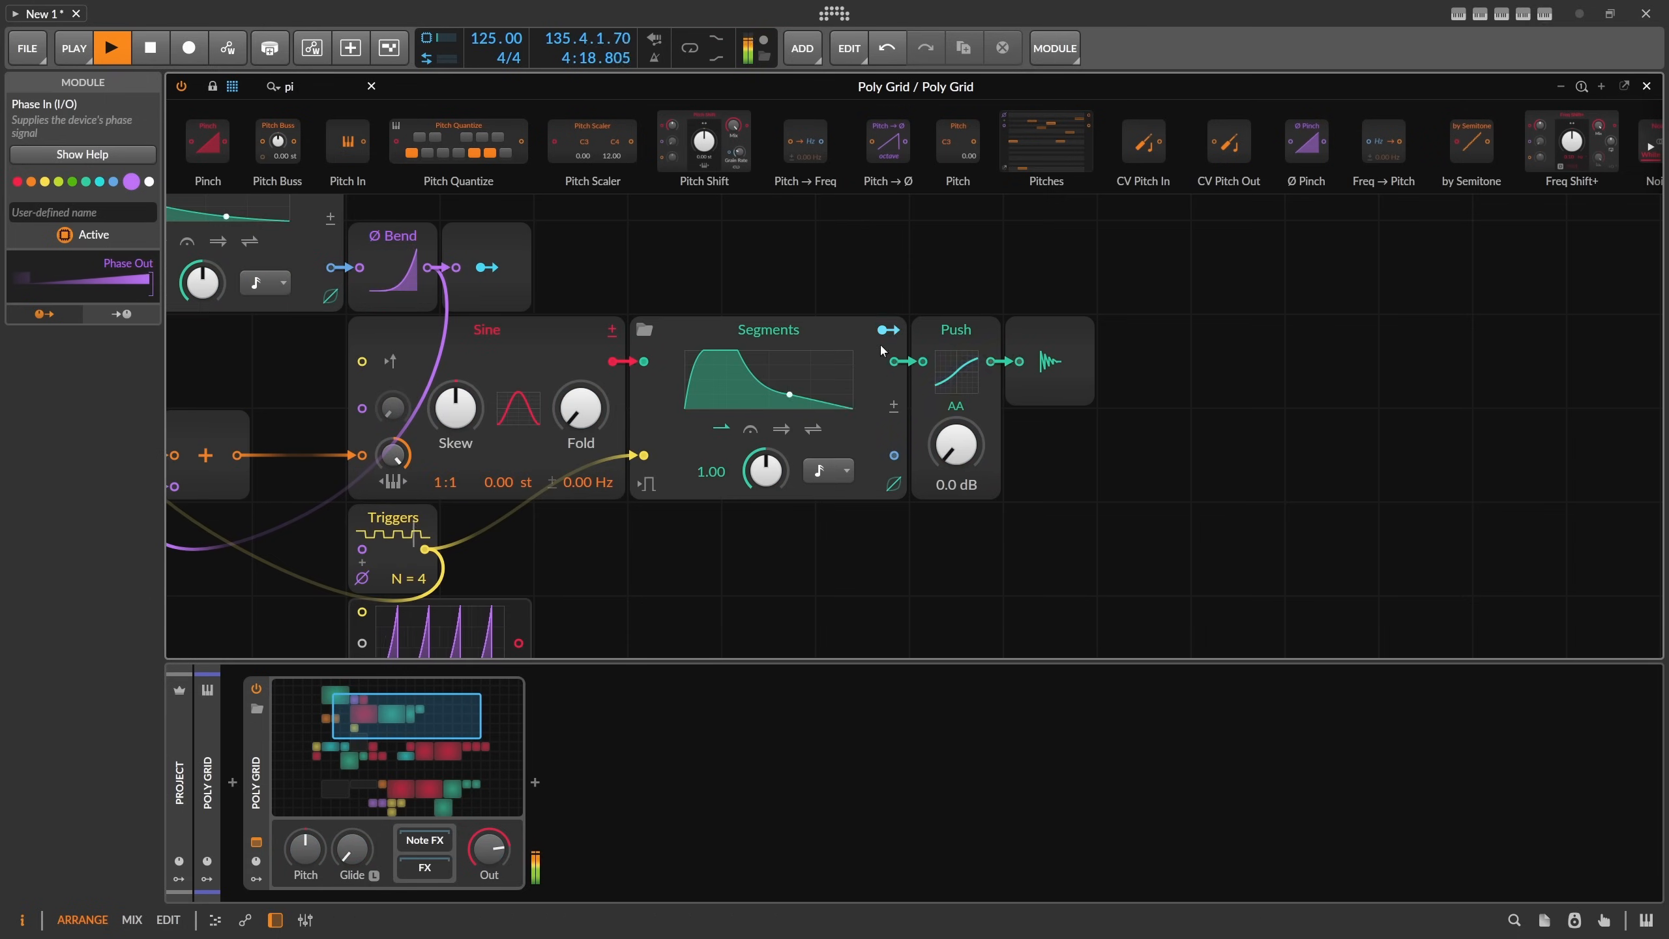
{"action": "scroll", "coordinate": [931, 503], "scroll_direction": "down", "scroll_amount": 7}
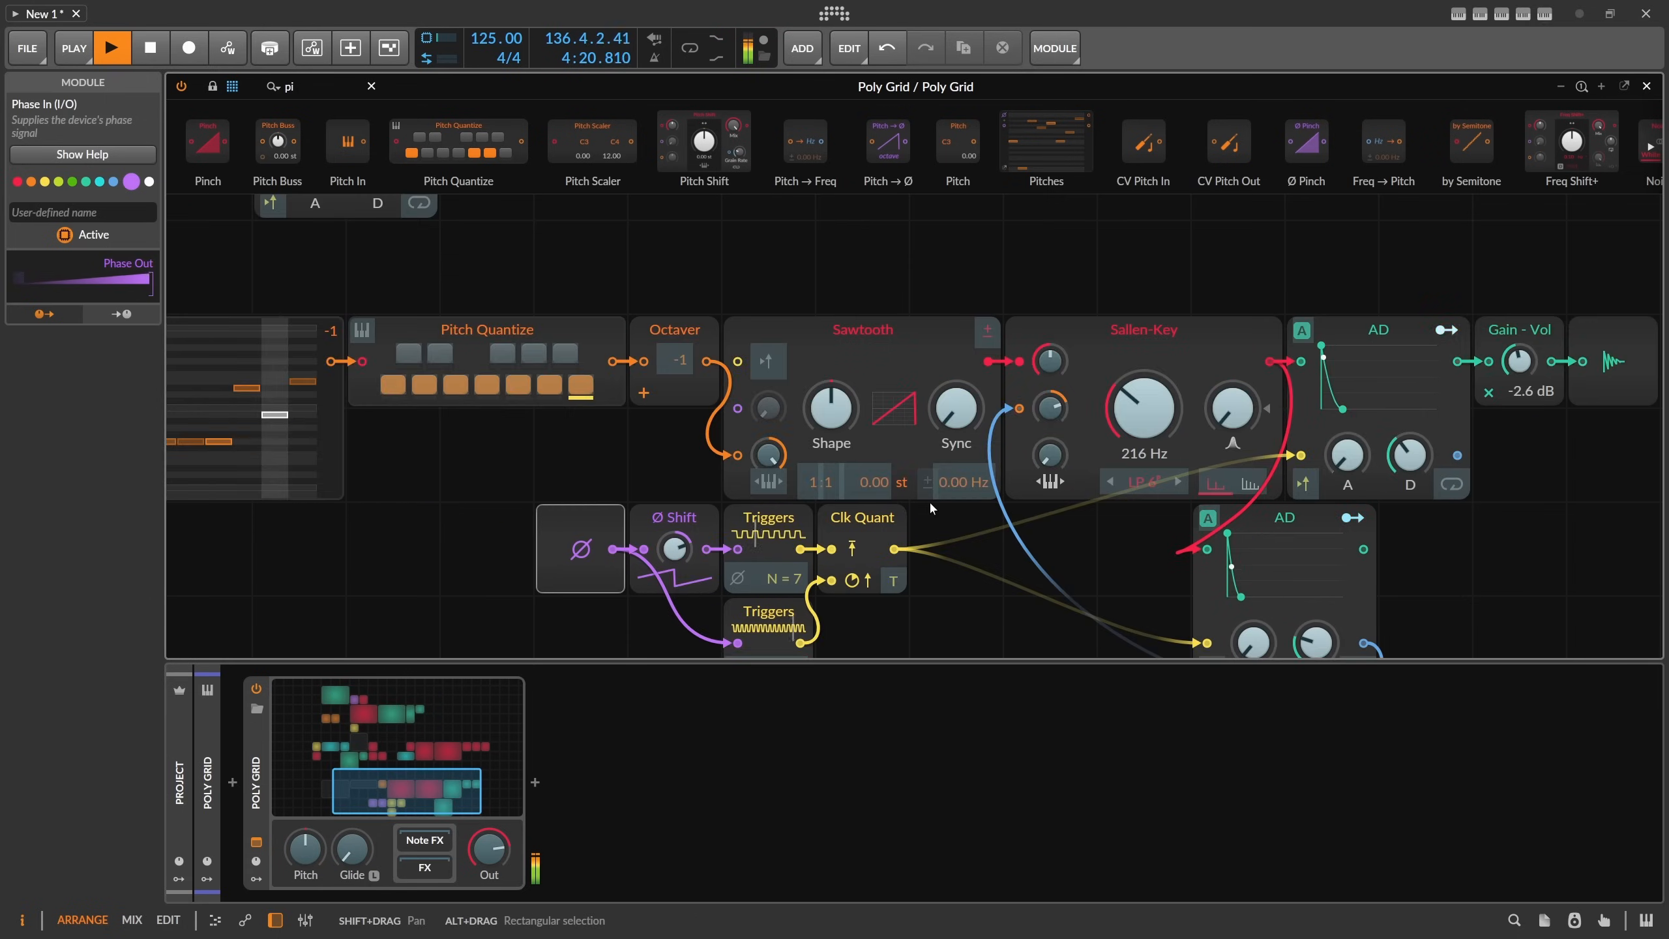
{"action": "scroll", "coordinate": [1210, 516], "scroll_direction": "up", "scroll_amount": 3}
{"action": "scroll", "coordinate": [1111, 545], "scroll_direction": "down", "scroll_amount": 1}
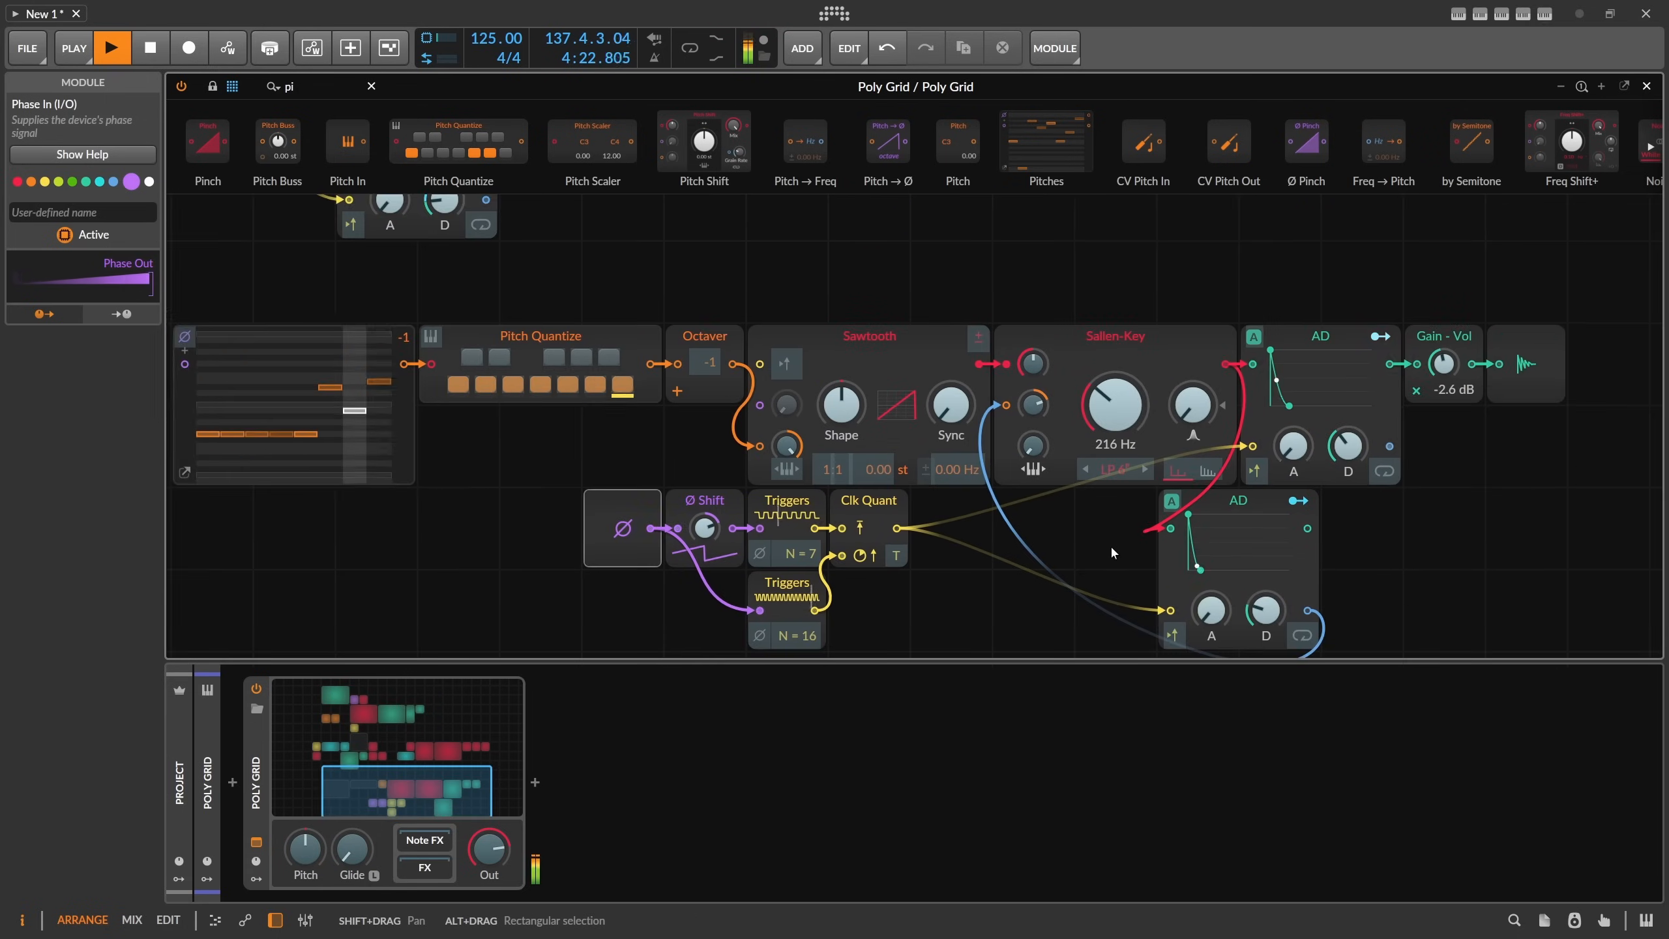
Set the bass voice's Gain - Vol level to 0.0 dB.
{"action": "left_click_drag", "start_coordinate": [1405, 498], "coordinate": [1061, 445]}
{"action": "mouse_move", "coordinate": [1101, 311]}
{"action": "left_mouse_down"}
{"action": "mouse_move", "coordinate": [1101, 355]}
{"action": "mouse_move", "coordinate": [1093, 333]}
{"action": "left_mouse_up"}
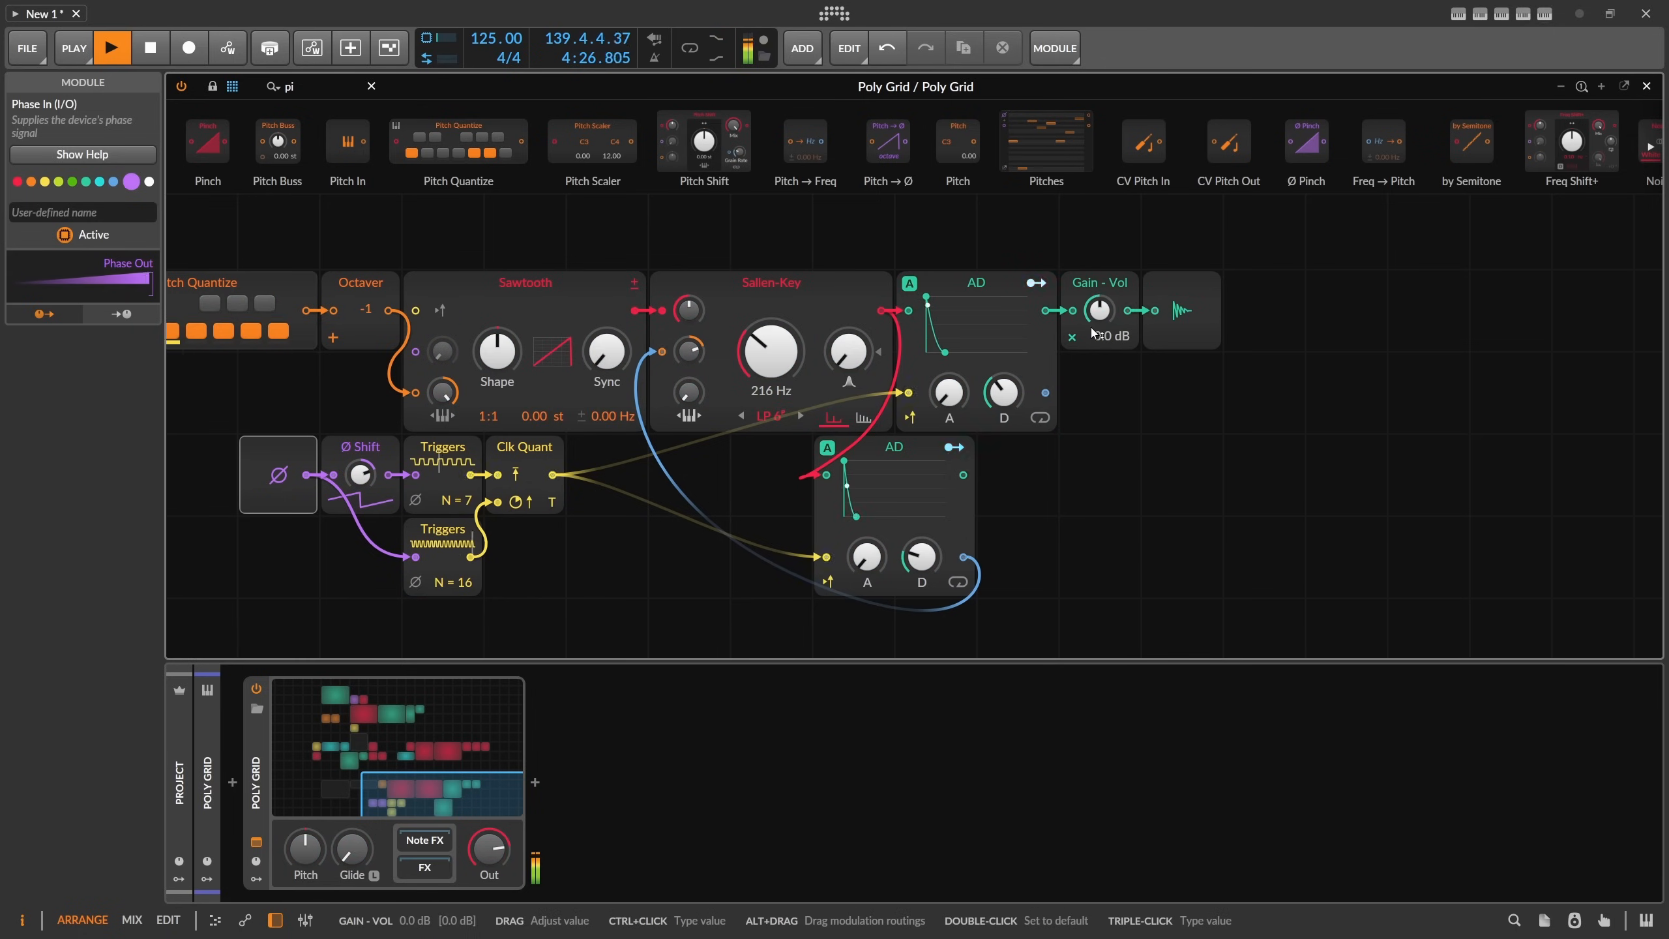
{"action": "right_click", "coordinate": [1105, 311]}
{"action": "left_click", "coordinate": [1171, 524]}
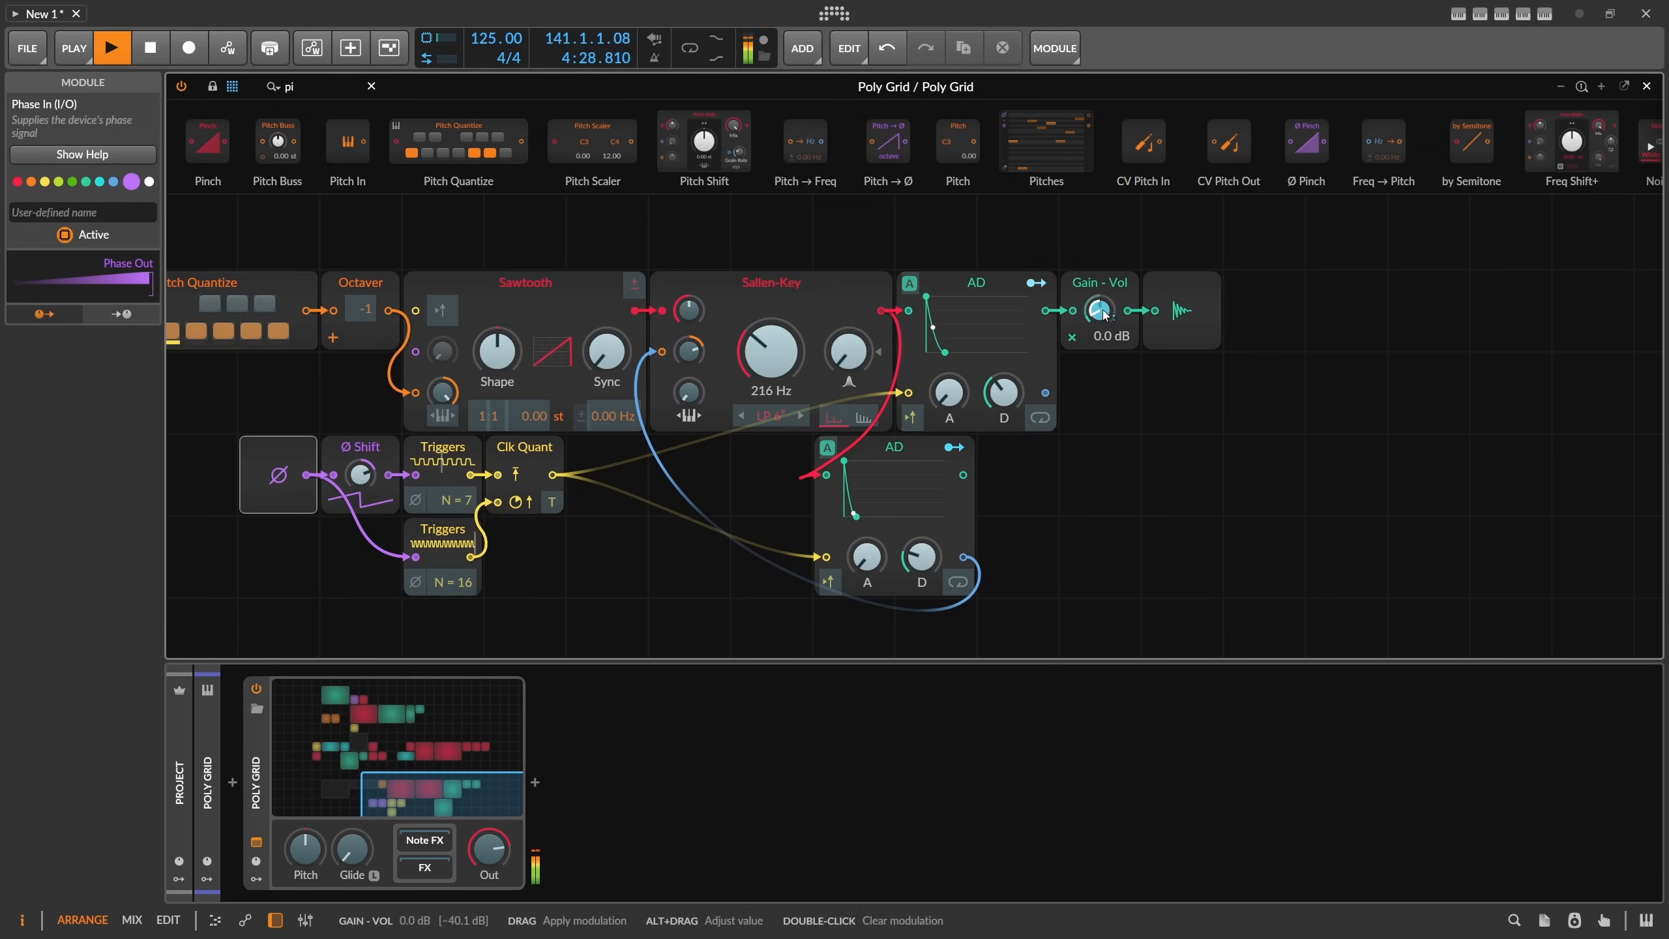
{"action": "left_click_drag", "start_coordinate": [1105, 314], "coordinate": [1104, 332]}
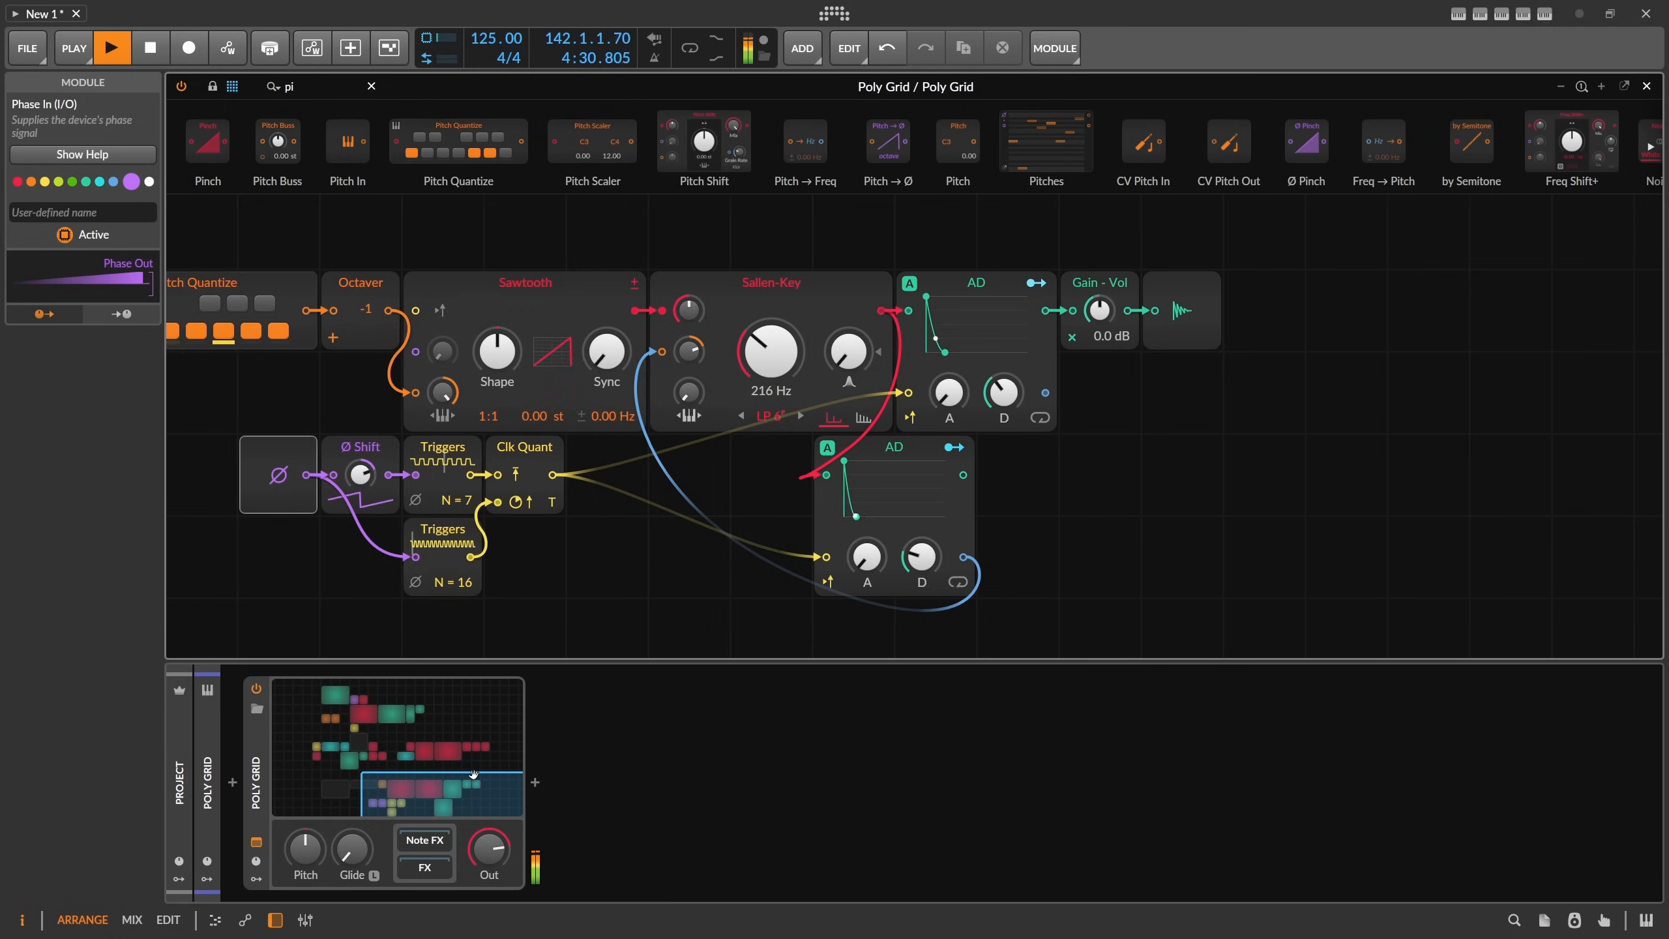
Set the bass voice's upper Triggers module to N = 6.
{"action": "left_click_drag", "start_coordinate": [525, 395], "coordinate": [1011, 538]}
{"action": "scroll", "coordinate": [538, 511], "scroll_direction": "down", "scroll_amount": 4}
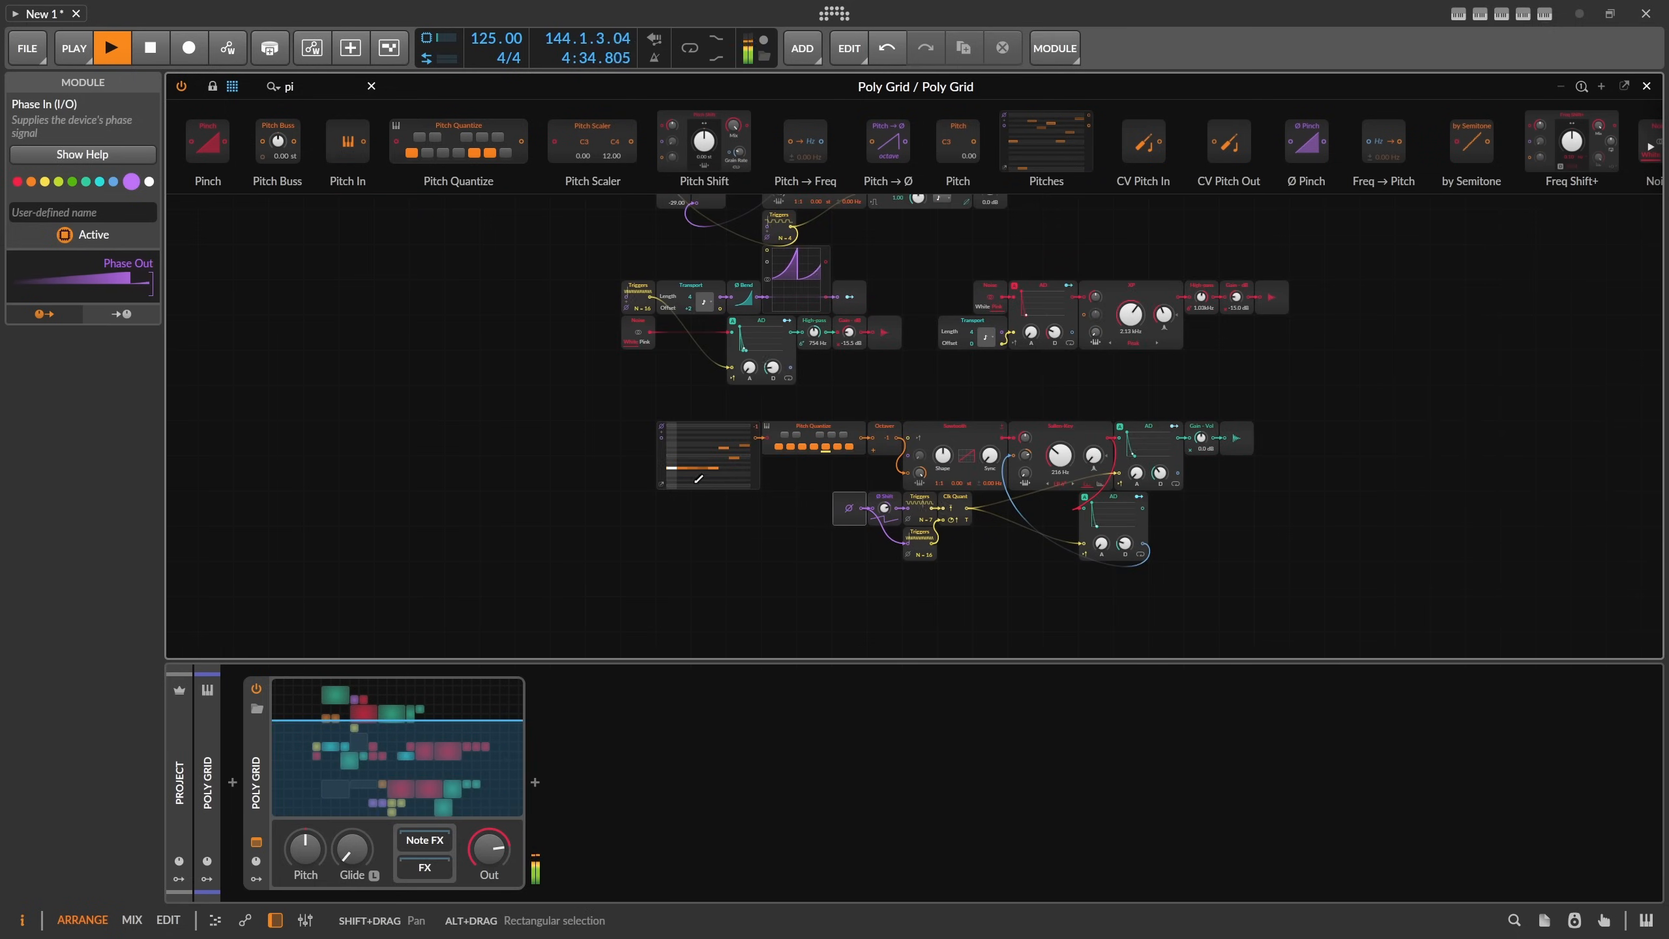
{"action": "left_click", "coordinate": [703, 440]}
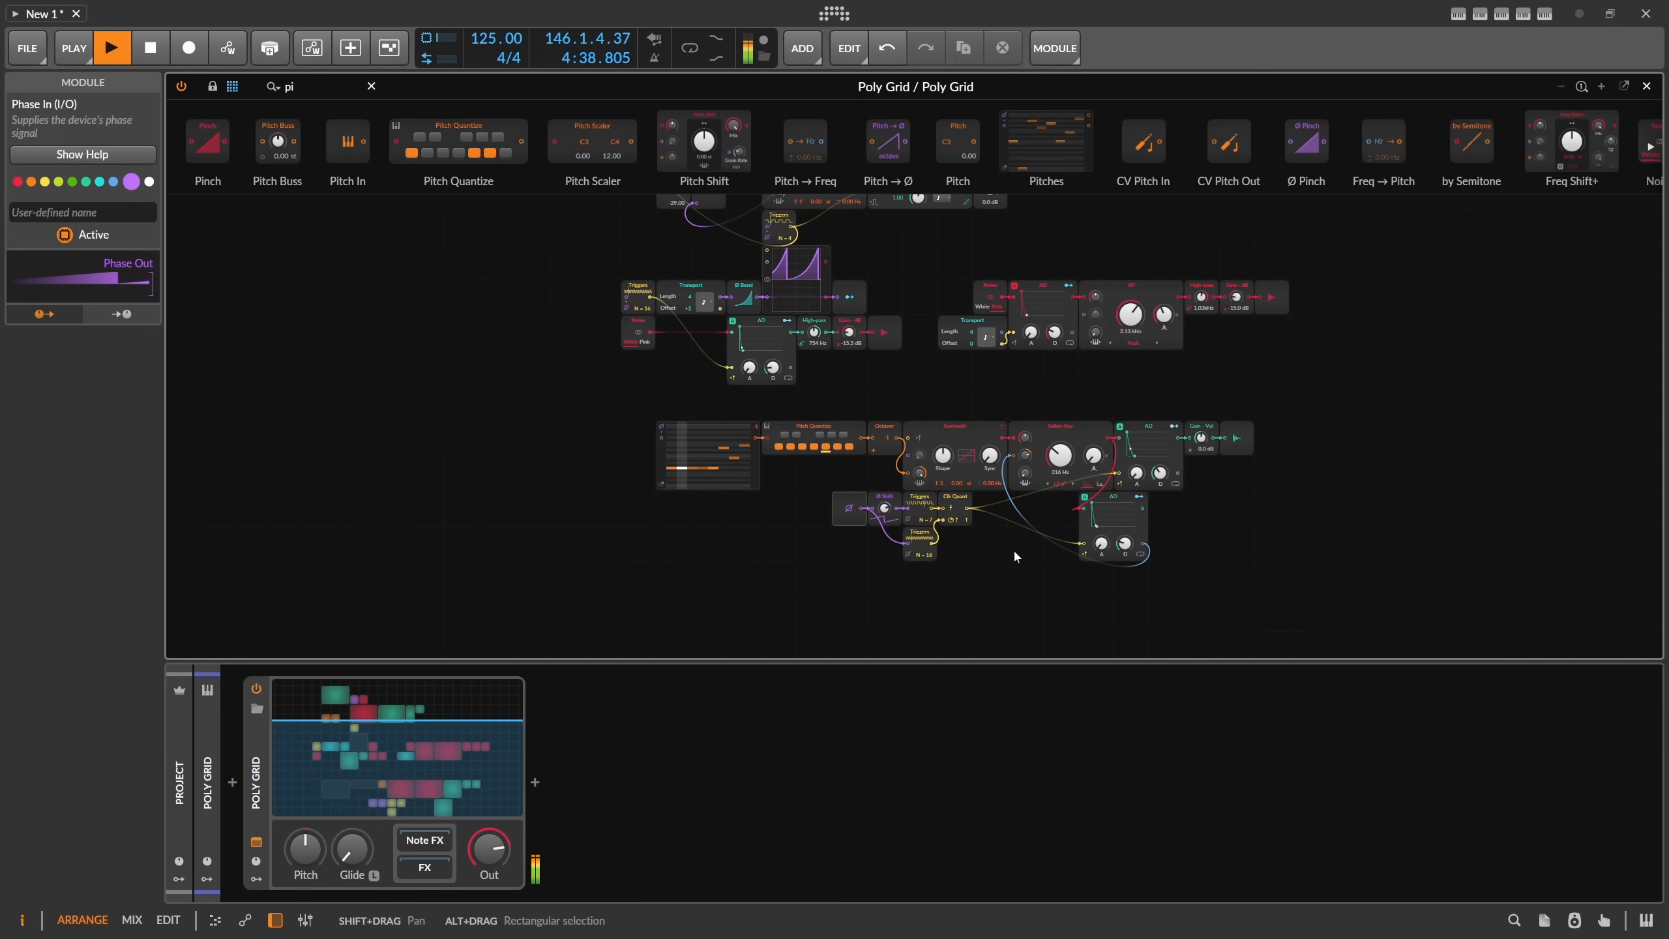
{"action": "scroll", "coordinate": [1013, 552], "scroll_direction": "up", "scroll_amount": 1}
{"action": "left_click_drag", "start_coordinate": [946, 581], "coordinate": [946, 589]}
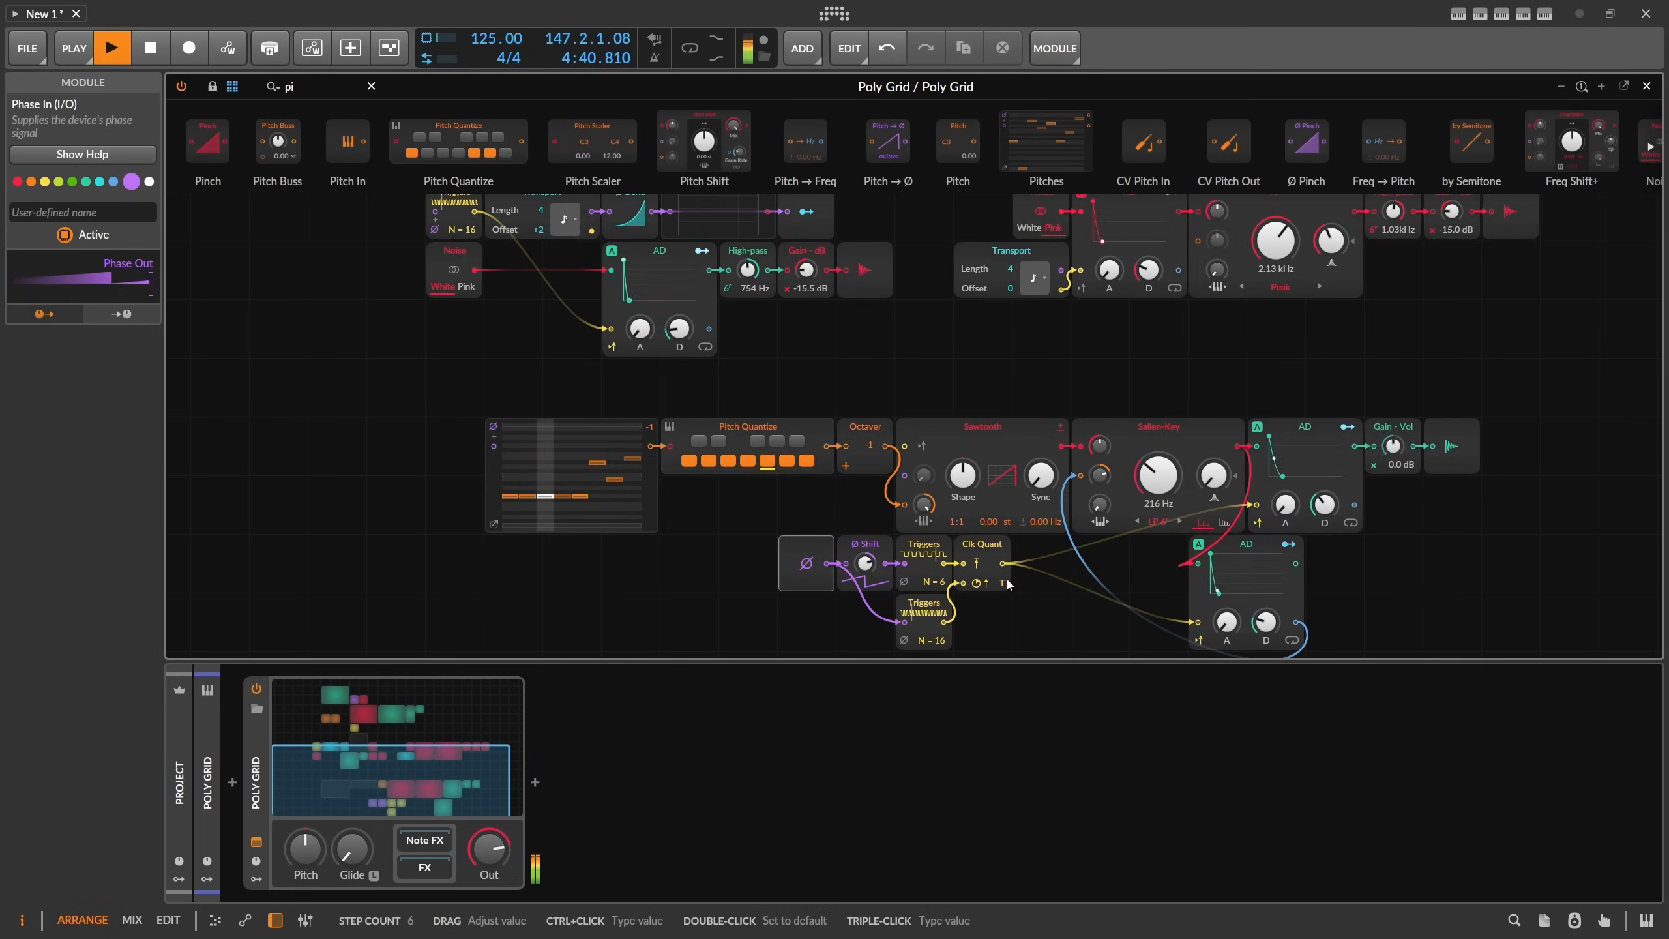
Lengthen the filter AD's decay and lower the Sallen-Key cutoff to 77.8 Hz.
{"action": "left_click_drag", "start_coordinate": [1266, 622], "coordinate": [1266, 612]}
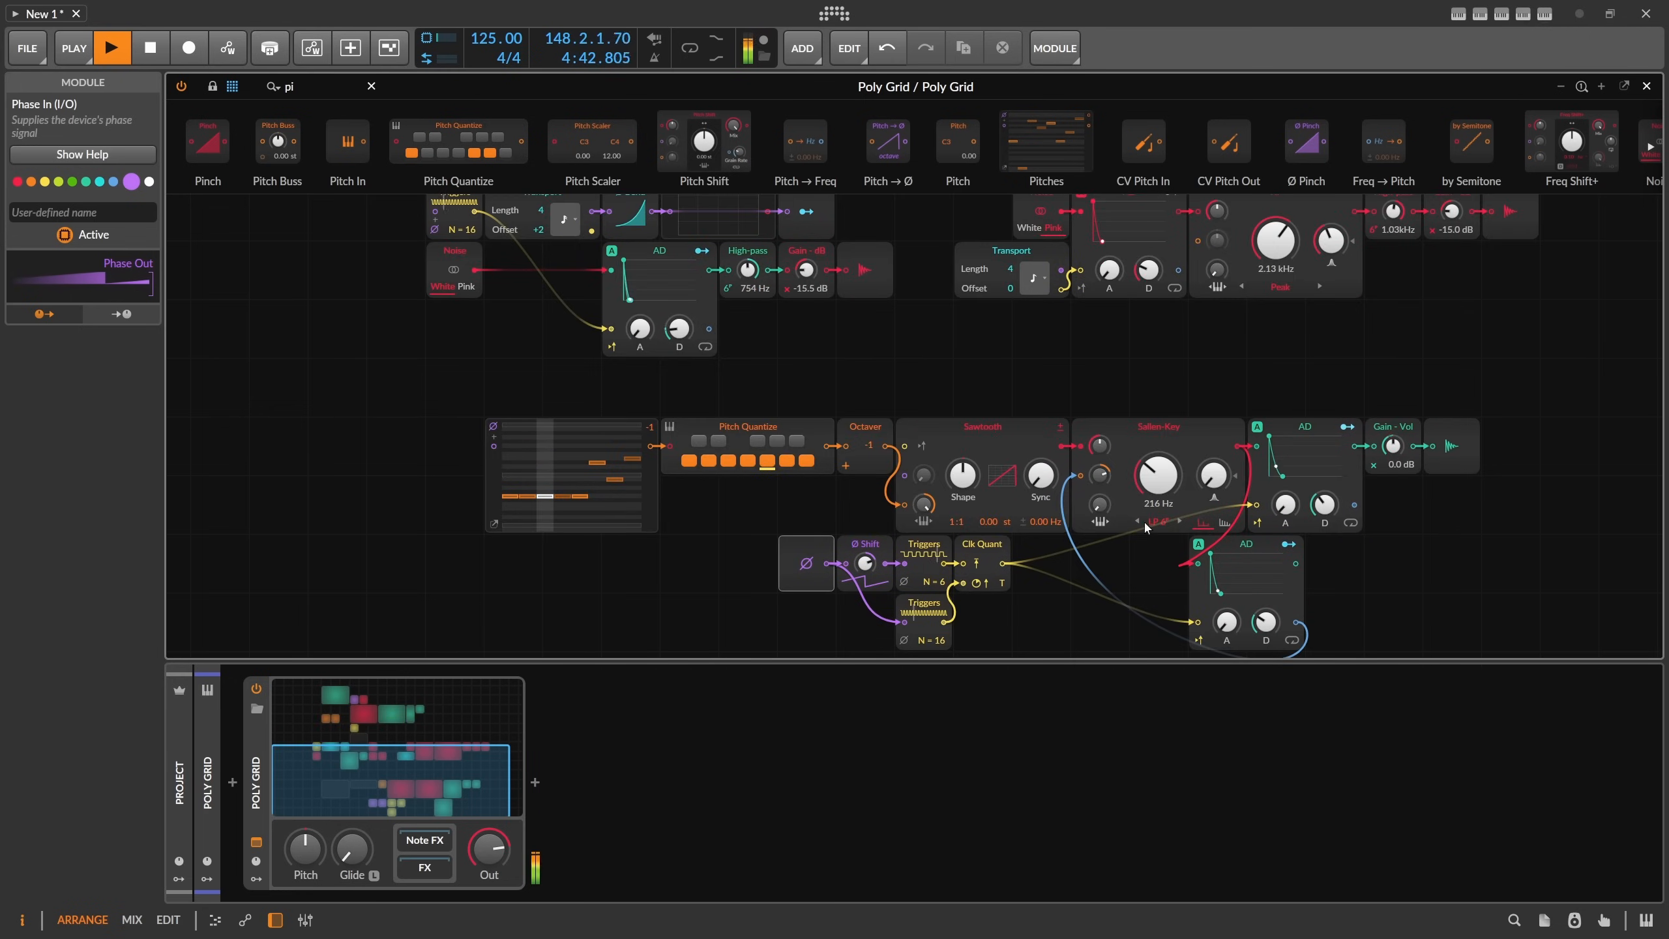
{"action": "left_click", "coordinate": [1179, 521]}
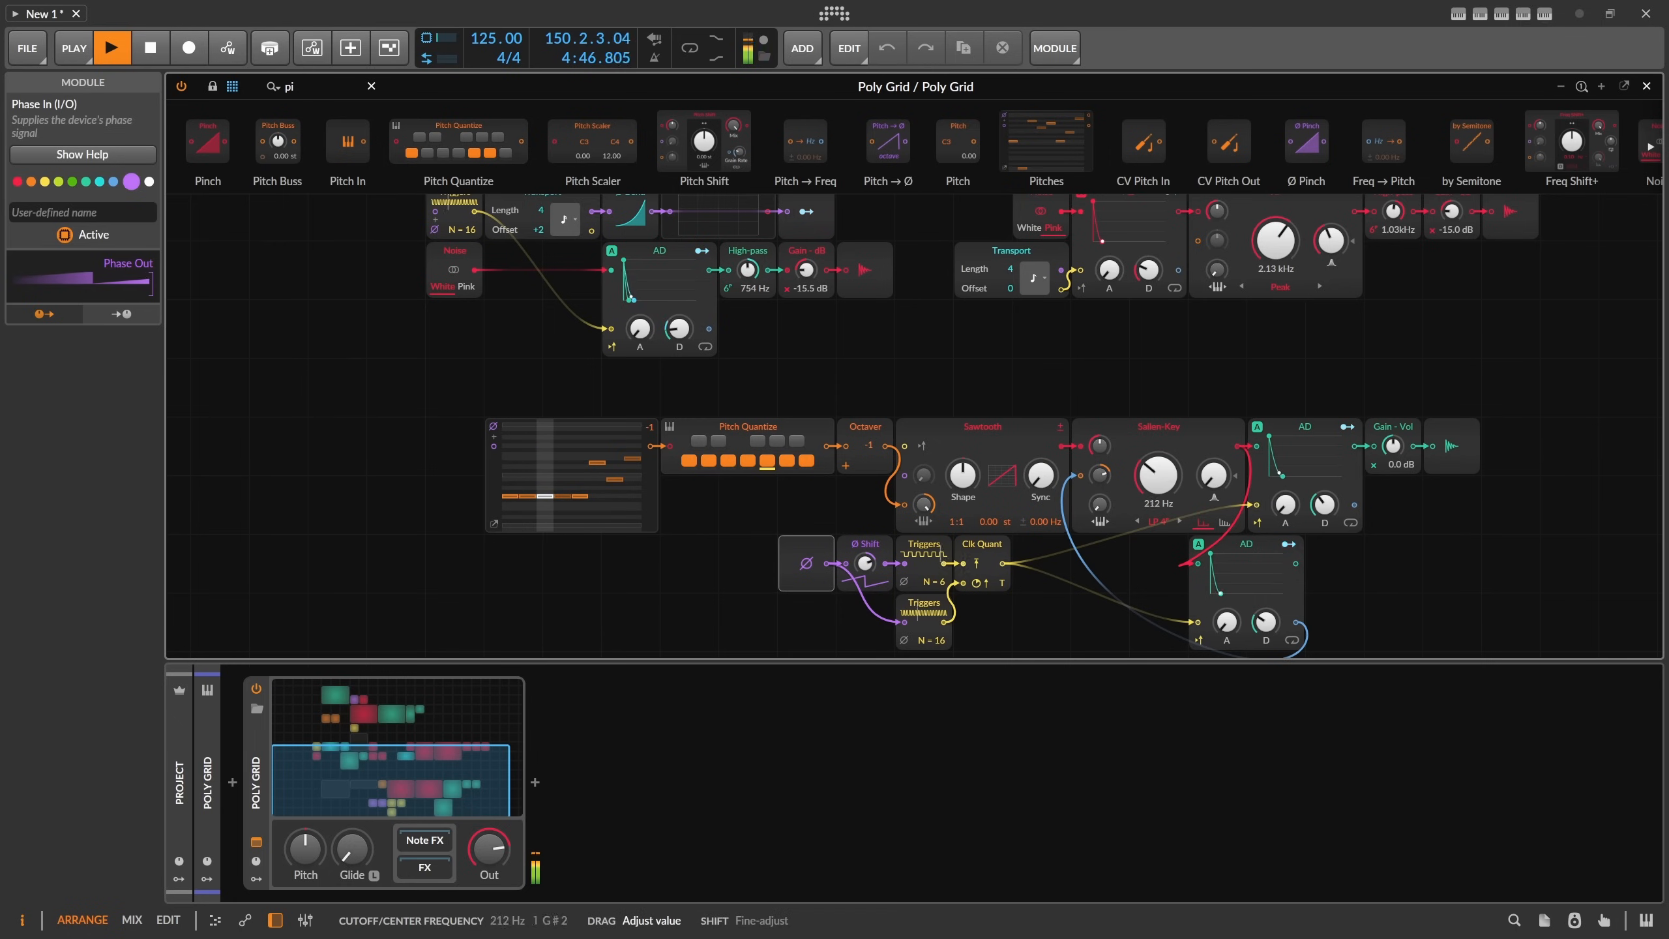
{"action": "left_click_drag", "start_coordinate": [1200, 485], "coordinate": [1201, 521]}
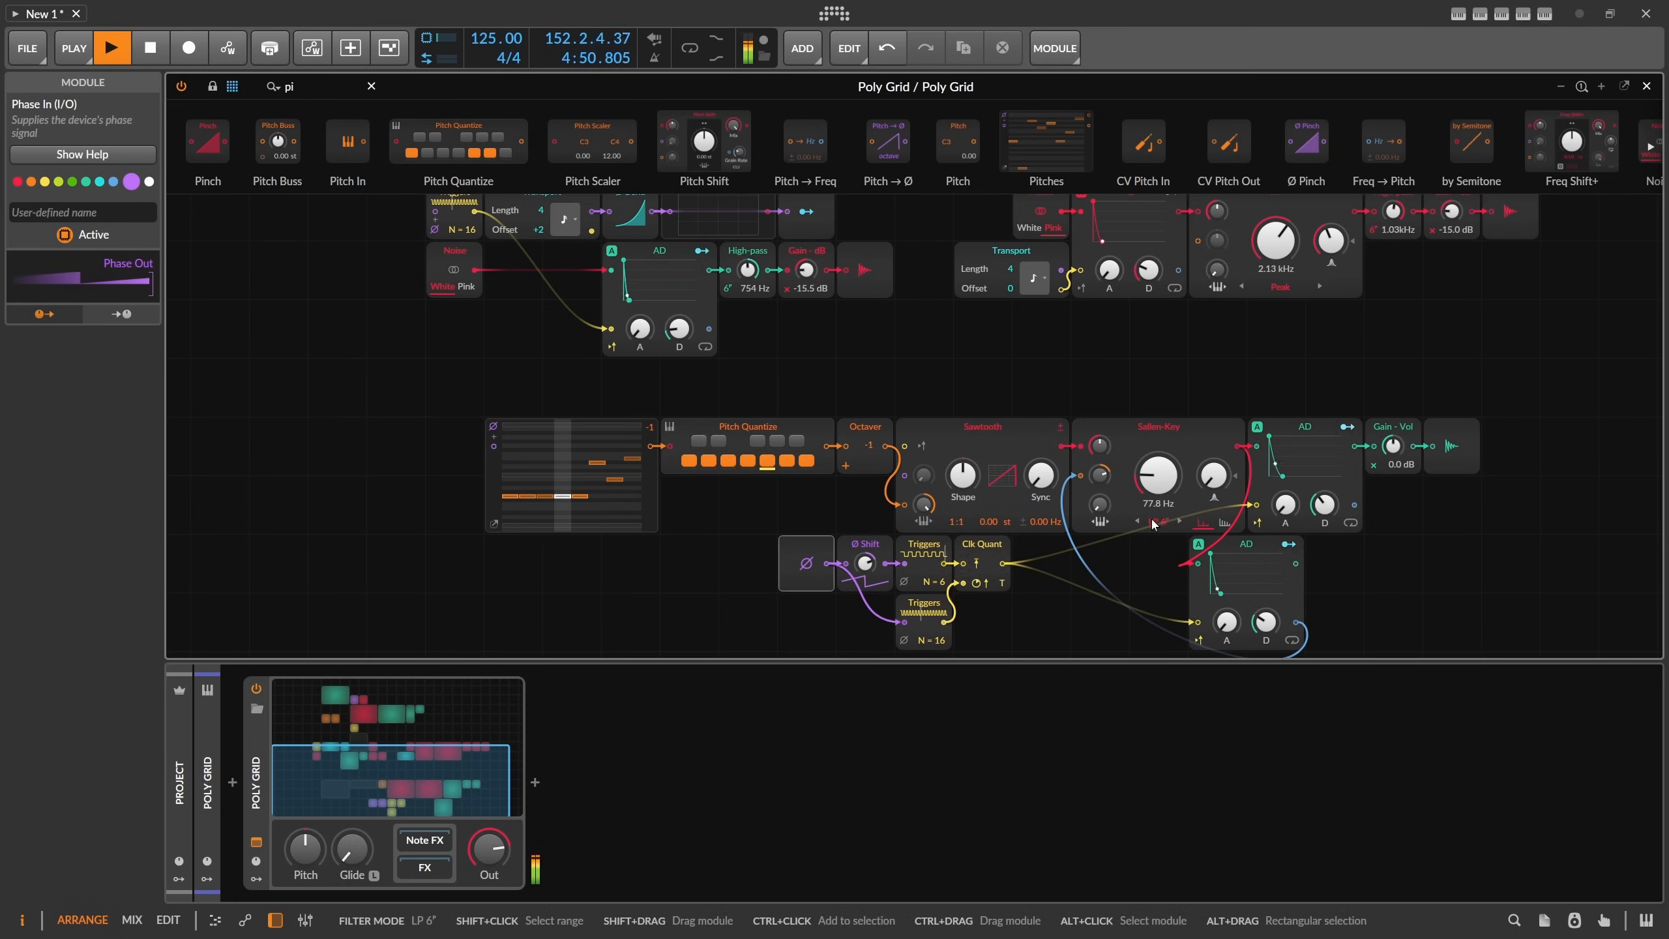
Search the modules for "rec" and insert a Rectifier between the bass's volume AD and Gain - Vol.
{"action": "scroll", "coordinate": [905, 317], "scroll_direction": "right", "scroll_amount": 5}
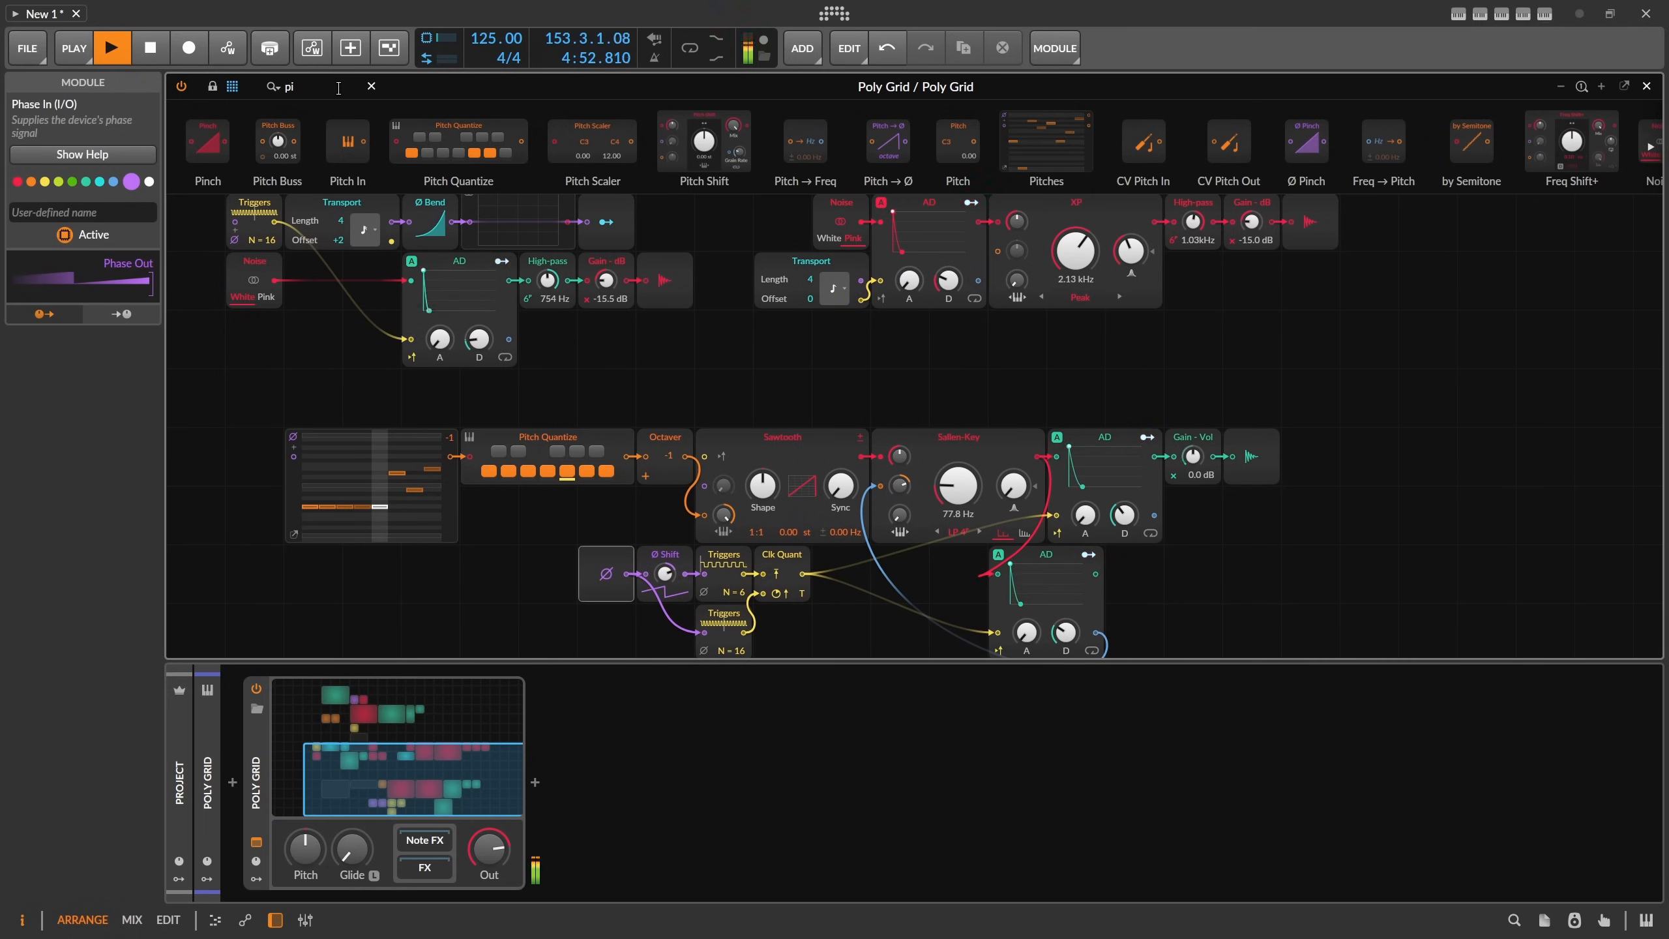
{"action": "key", "text": "BackSpace"}
{"action": "key", "text": "BackSpace"}
{"action": "type", "text": "rec"}
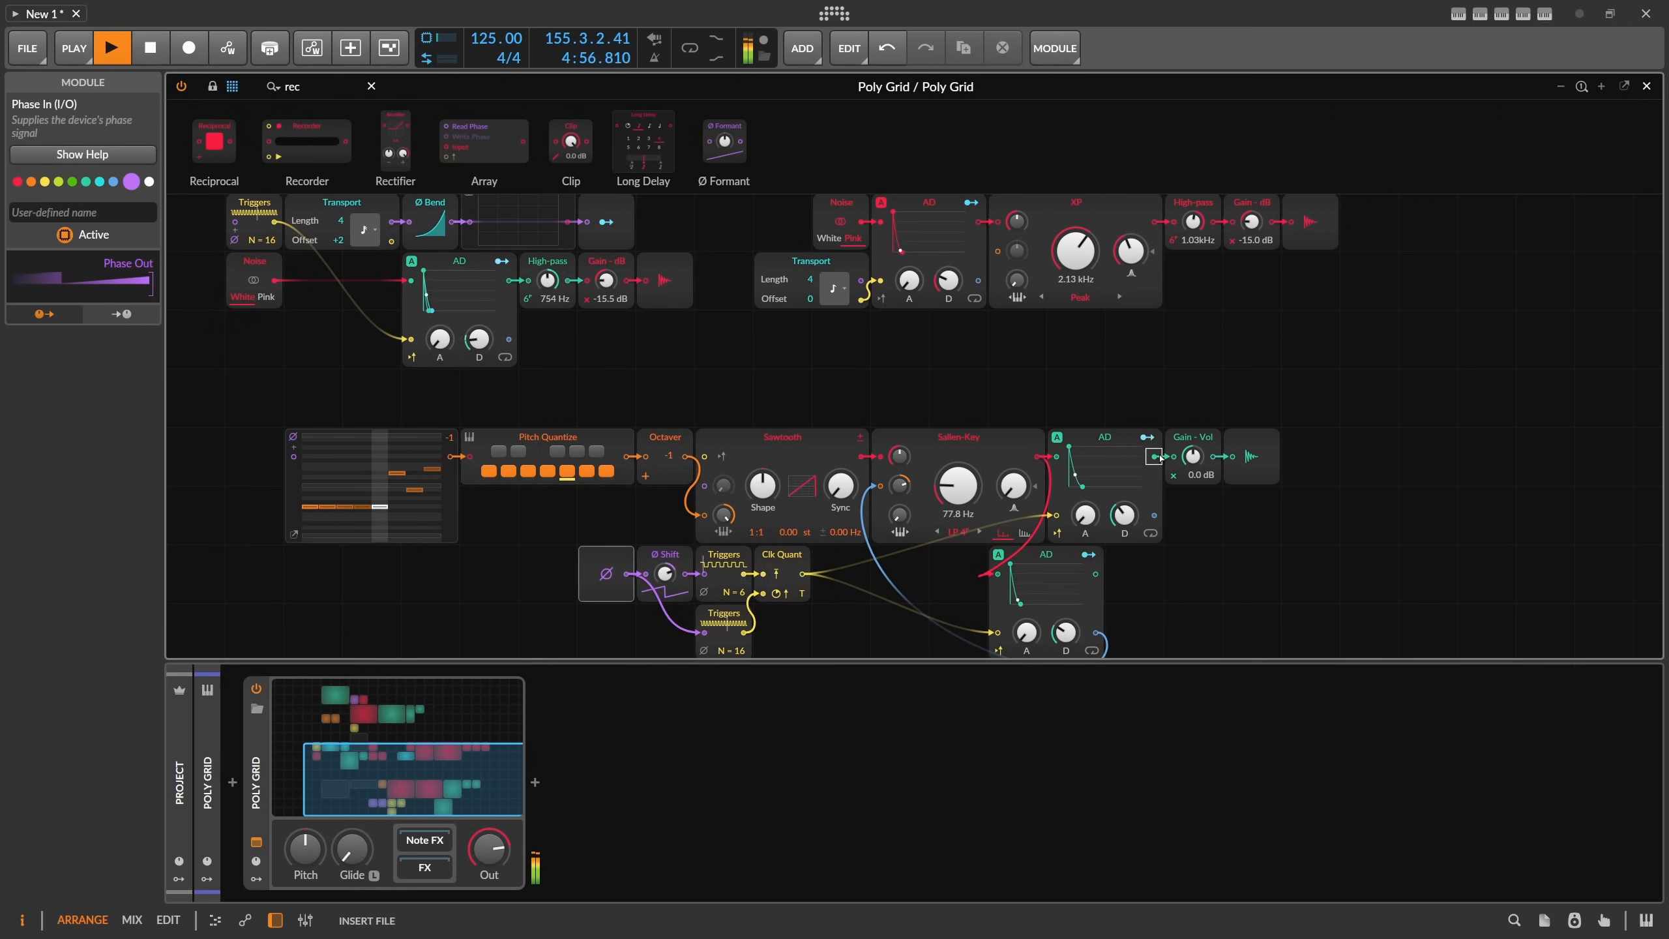
{"action": "left_click_drag", "start_coordinate": [1160, 459], "coordinate": [1162, 459]}
Replace the Rectifier with a Saturator, set its drive to +3.4 dB and adjust its filter controls.
{"action": "right_click", "coordinate": [1193, 453]}
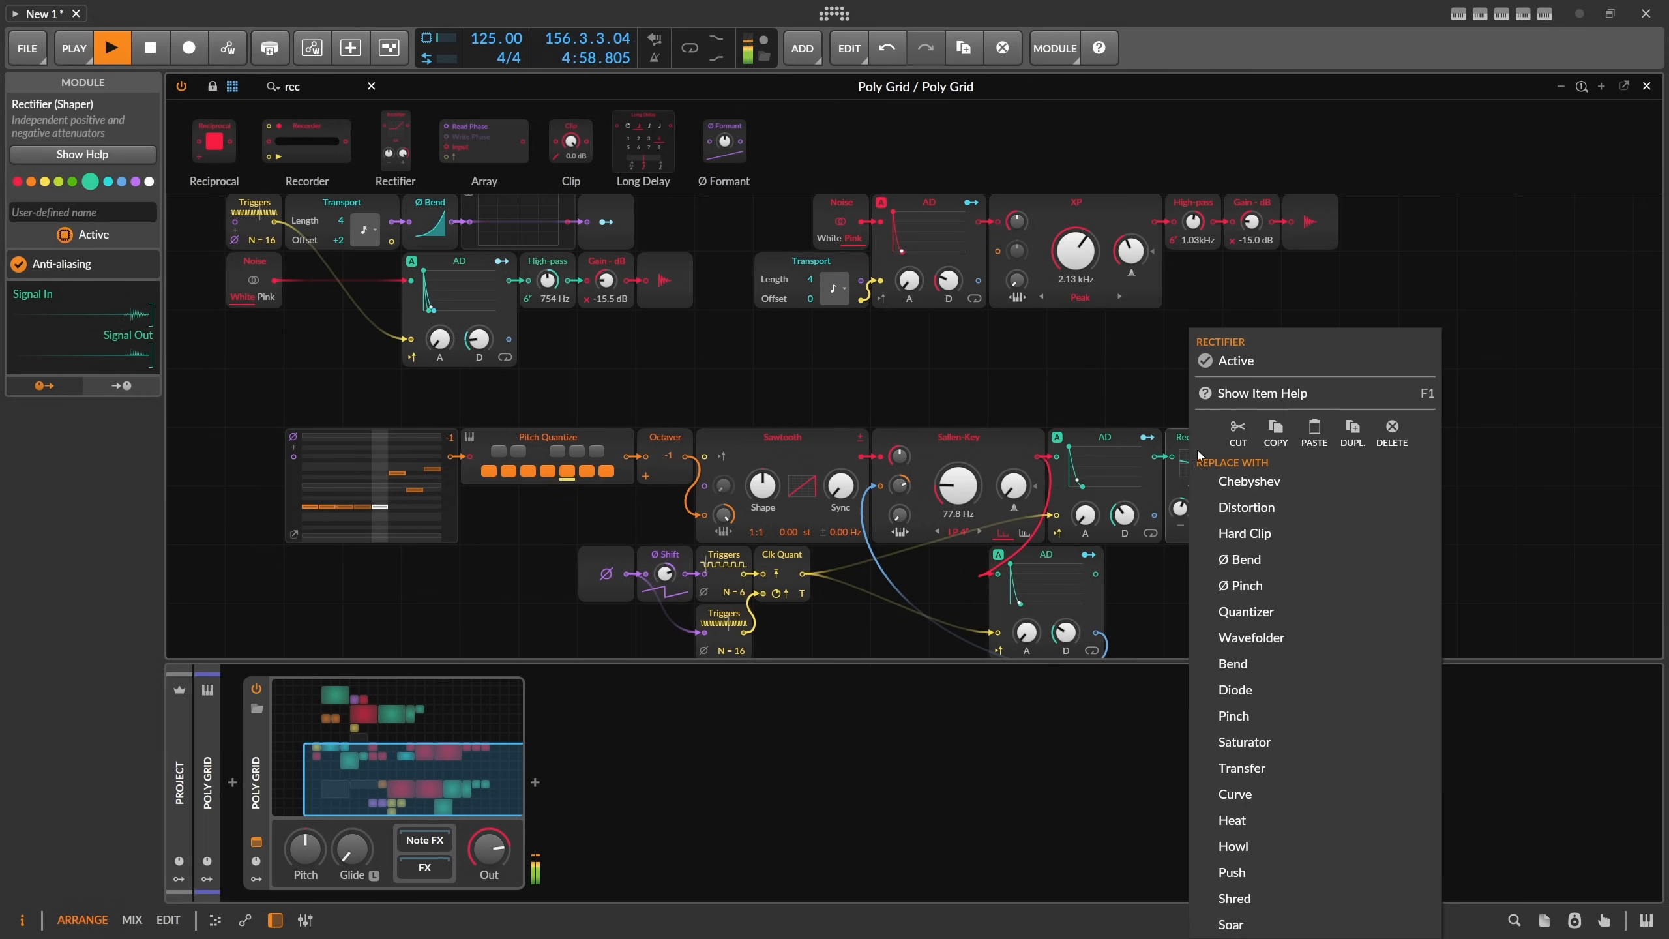
{"action": "left_click", "coordinate": [1244, 741]}
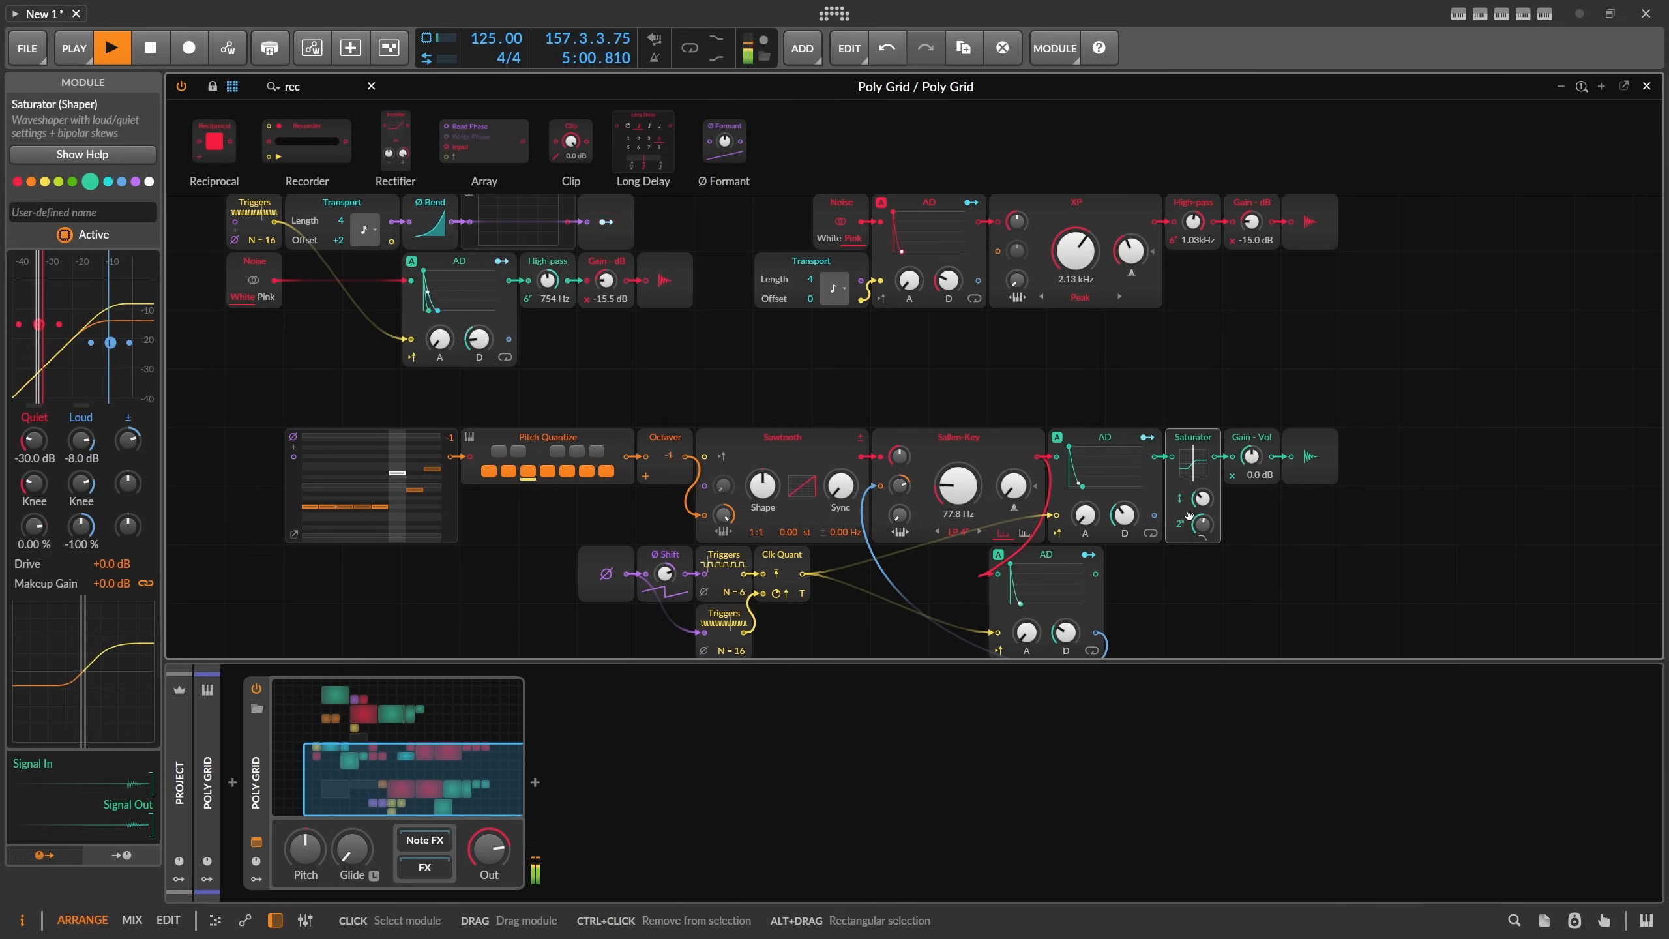
{"action": "left_click_drag", "start_coordinate": [1192, 463], "coordinate": [1193, 435]}
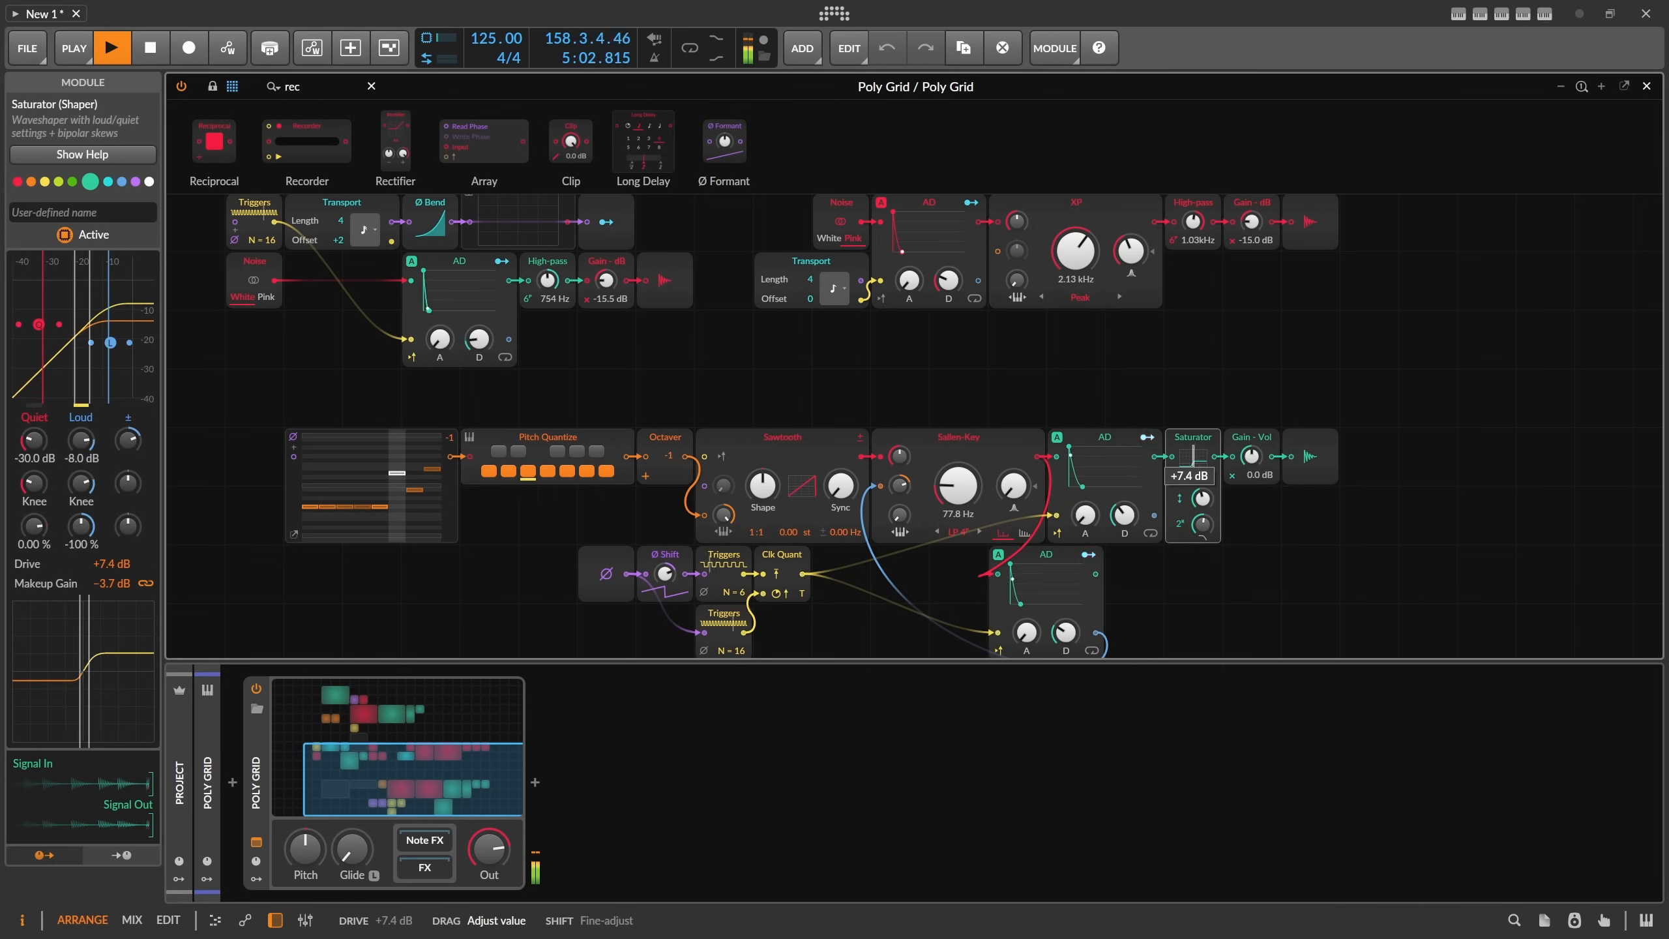
{"action": "left_click_drag", "start_coordinate": [1203, 525], "coordinate": [1203, 567]}
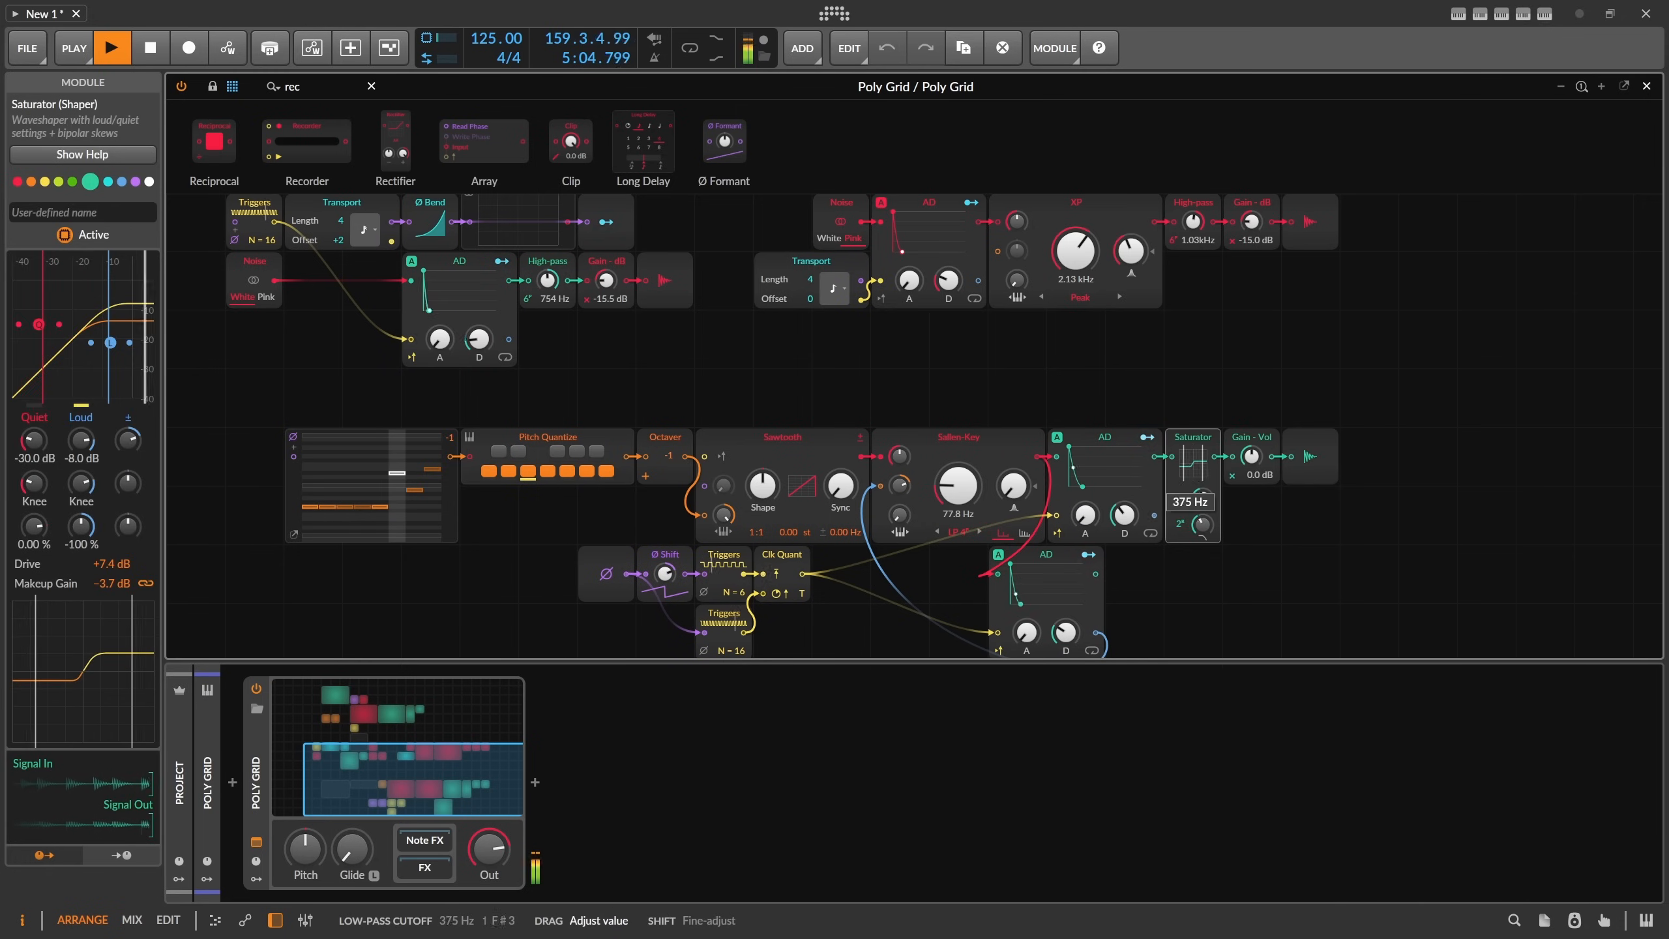
{"action": "mouse_move", "coordinate": [1202, 498]}
{"action": "left_mouse_down"}
{"action": "mouse_move", "coordinate": [1202, 516]}
{"action": "mouse_move", "coordinate": [1180, 513]}
{"action": "mouse_move", "coordinate": [1197, 478]}
{"action": "left_mouse_up"}
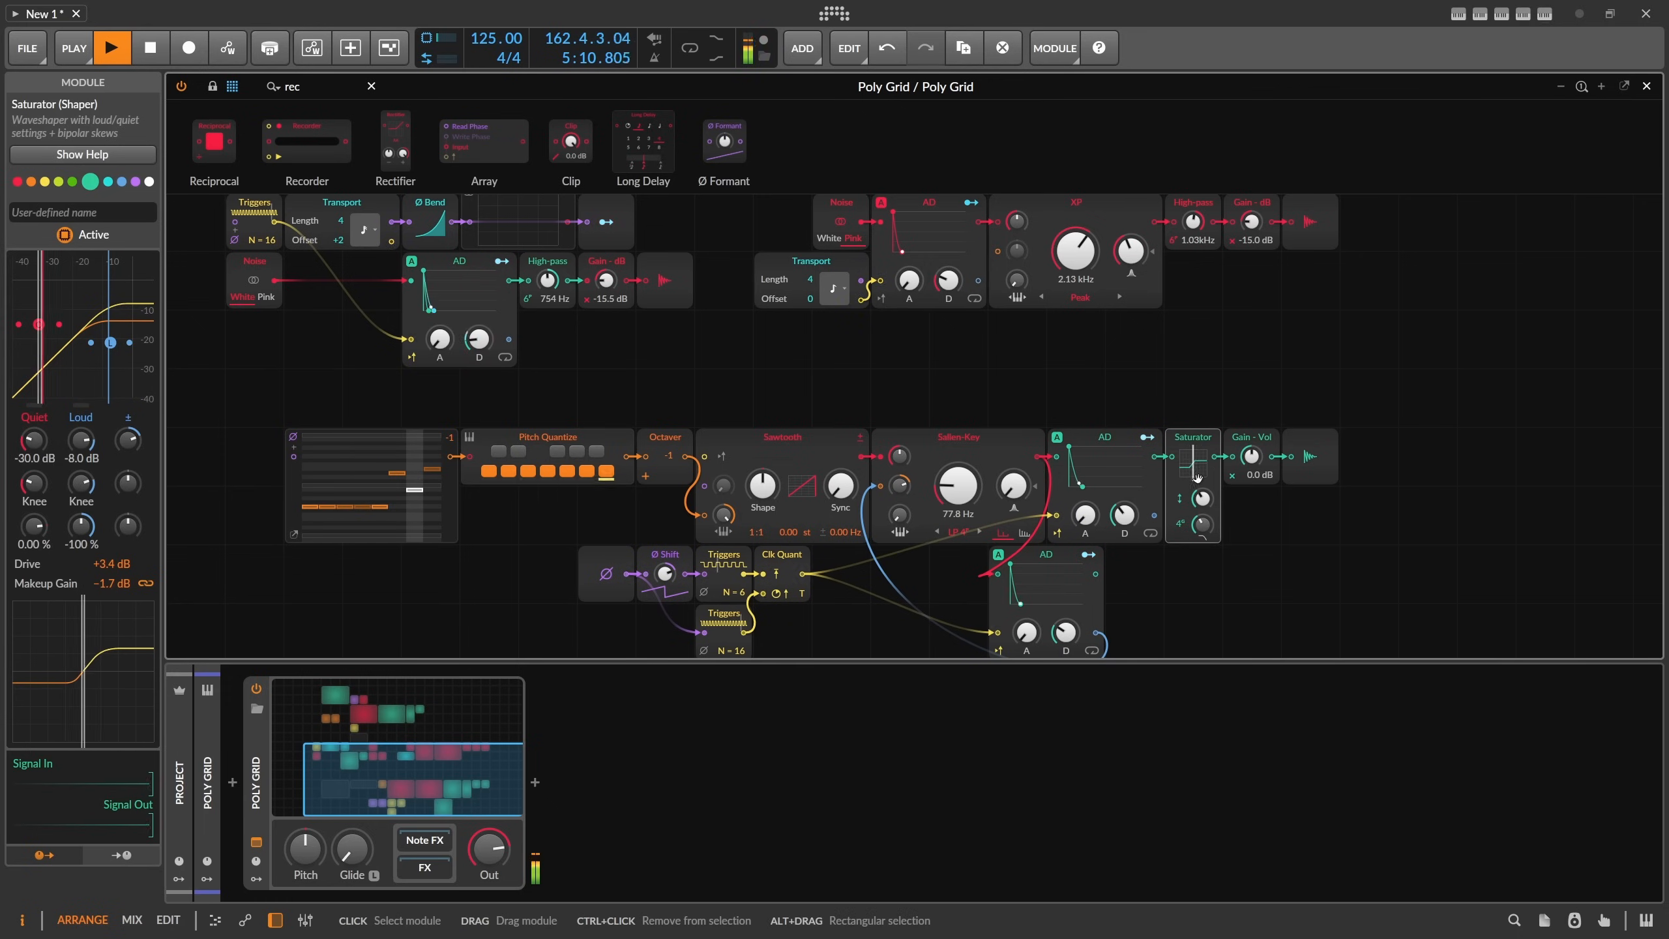
Replace the Saturator with a Wavefolder set to +3.9 dB.
{"action": "right_click", "coordinate": [1193, 437]}
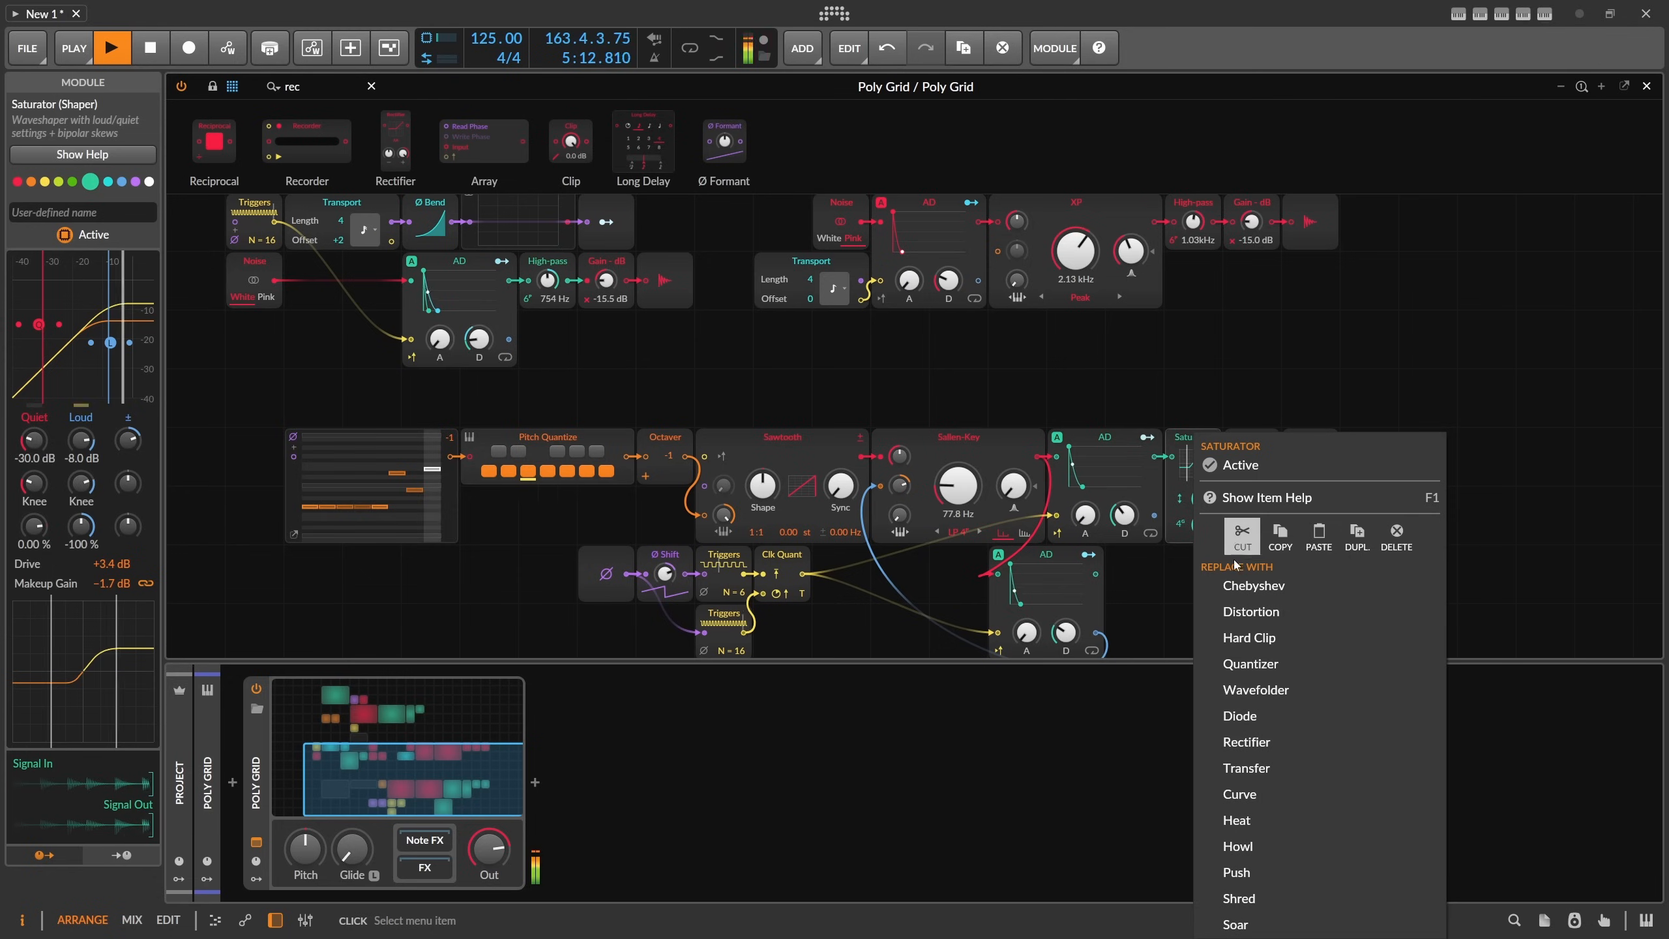
{"action": "left_click", "coordinate": [1256, 686]}
{"action": "left_click_drag", "start_coordinate": [1202, 516], "coordinate": [1202, 486]}
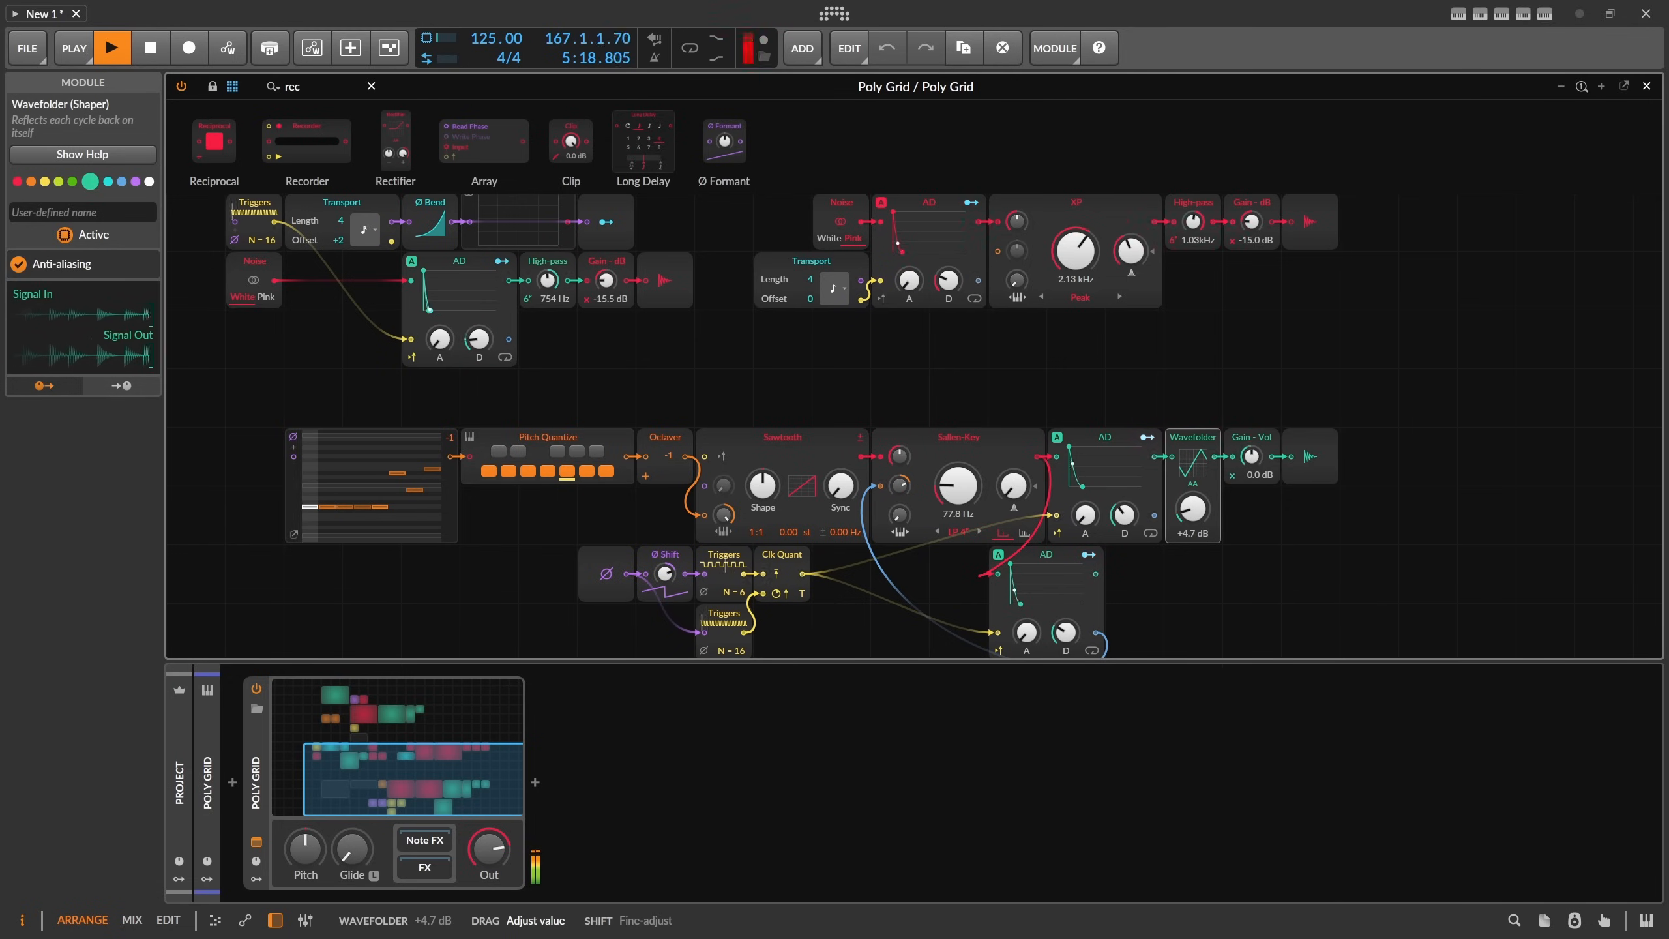
{"action": "mouse_move", "coordinate": [1124, 516]}
{"action": "left_mouse_down"}
{"action": "mouse_move", "coordinate": [1123, 493]}
{"action": "mouse_move", "coordinate": [1124, 517]}
{"action": "left_mouse_up"}
{"action": "left_click_drag", "start_coordinate": [734, 592], "coordinate": [734, 599]}
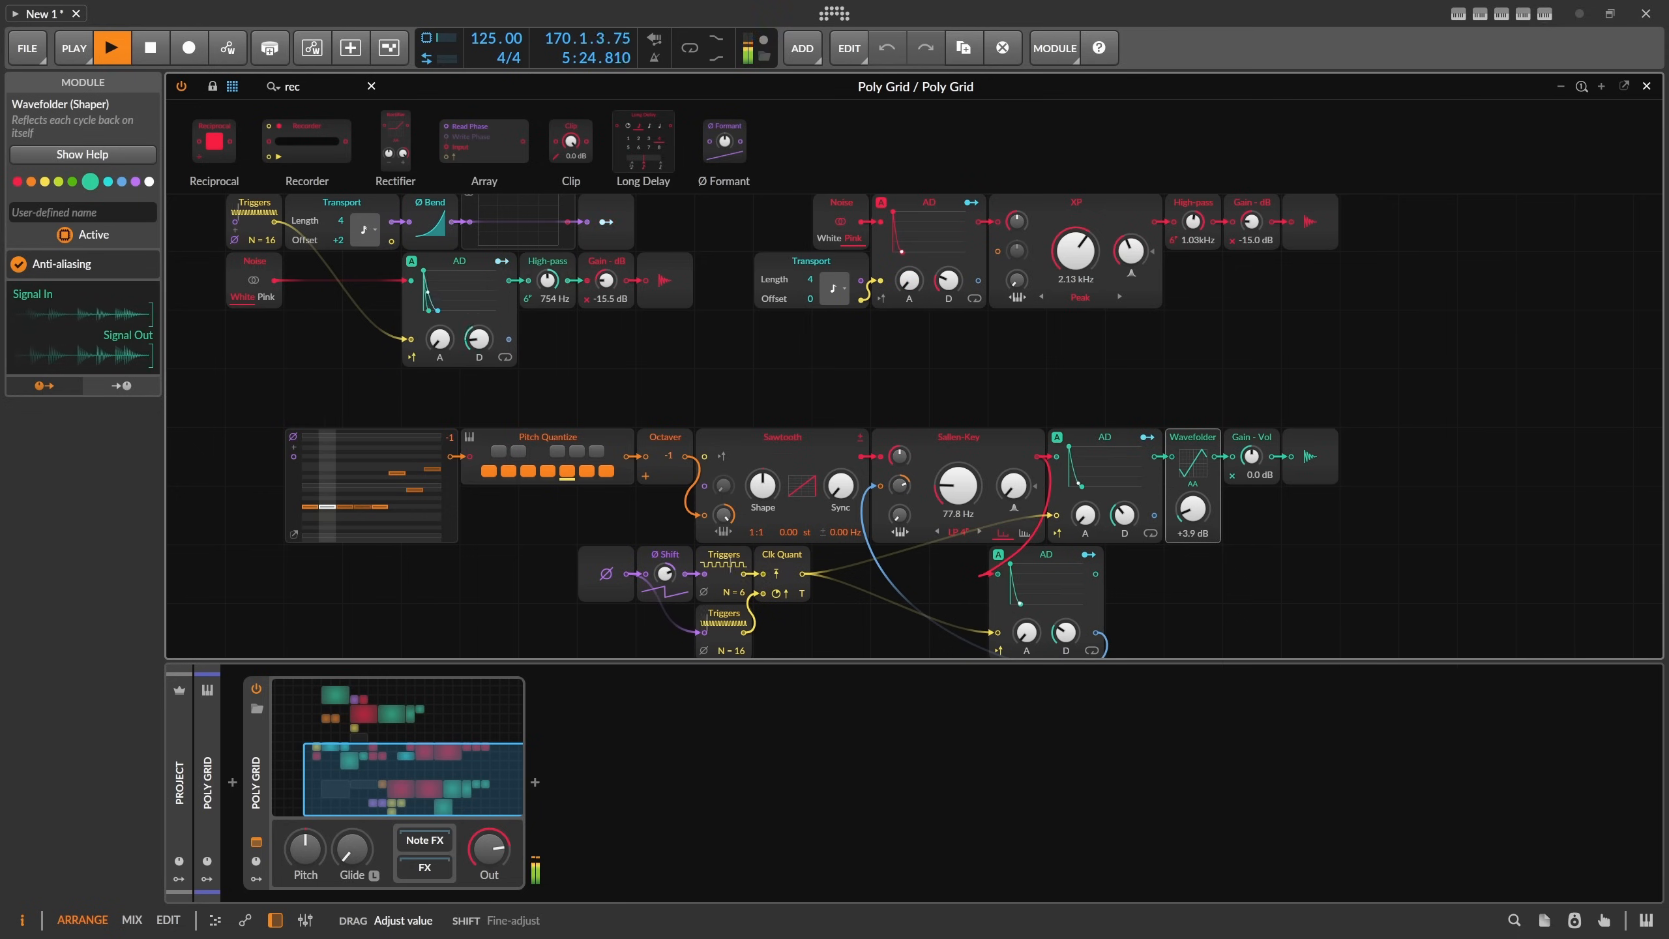
Lower the Poly Grid device's overall output to -11.5 dB.
{"action": "scroll", "coordinate": [854, 576], "scroll_direction": "down", "scroll_amount": 3}
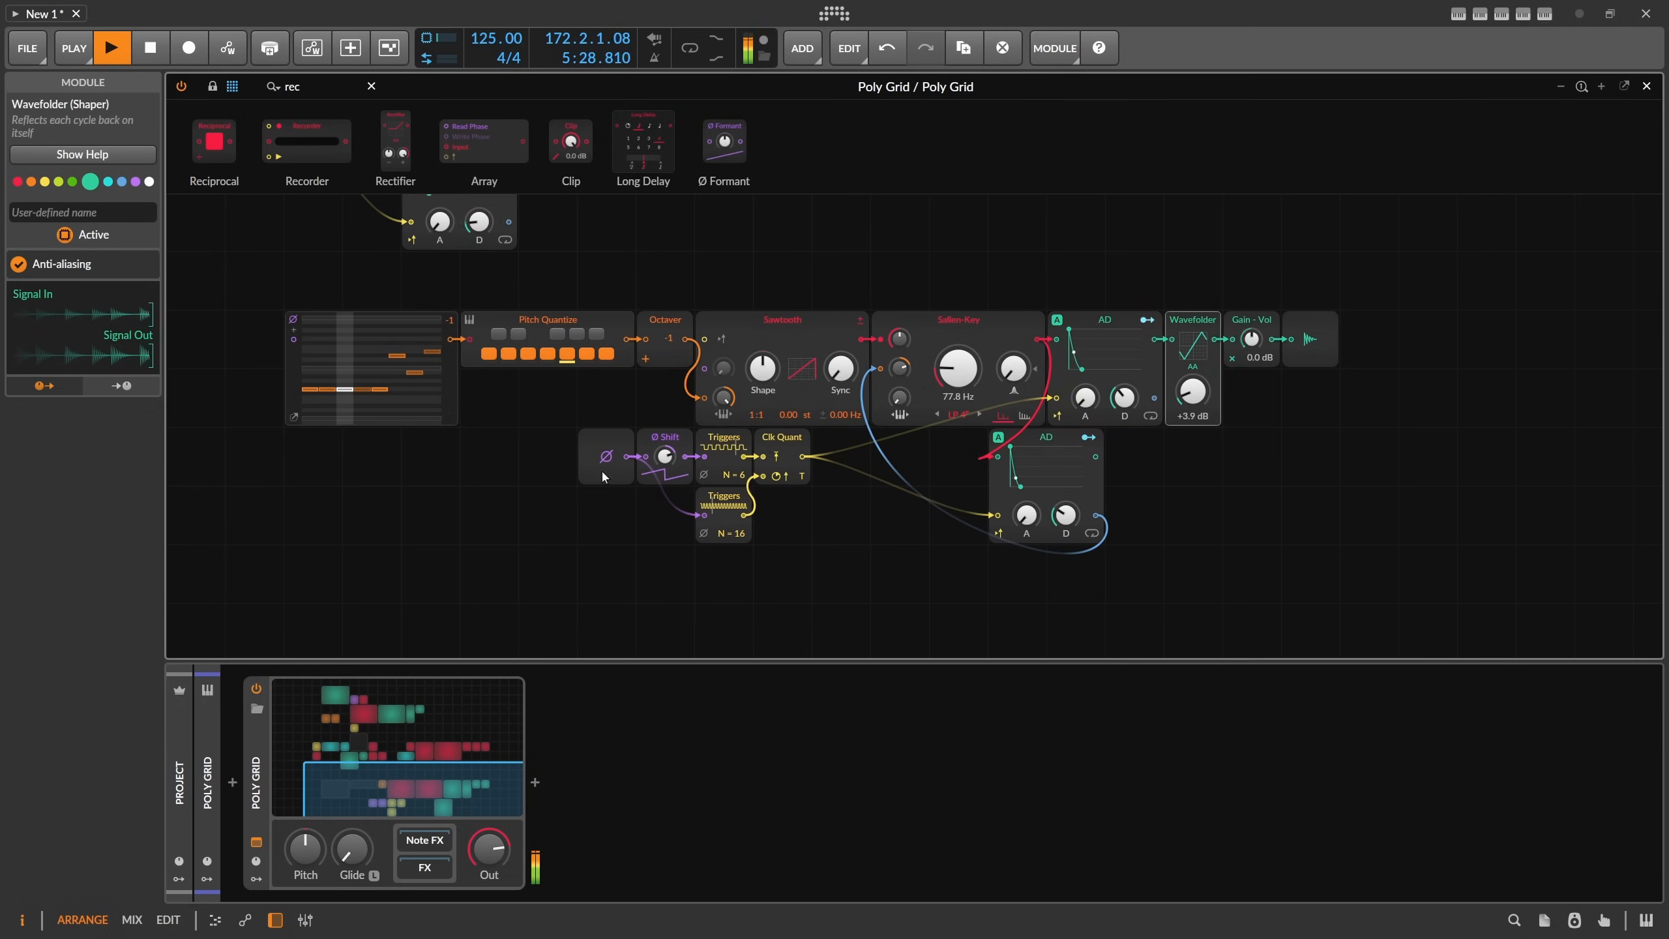
{"action": "left_click_drag", "start_coordinate": [488, 848], "coordinate": [489, 847]}
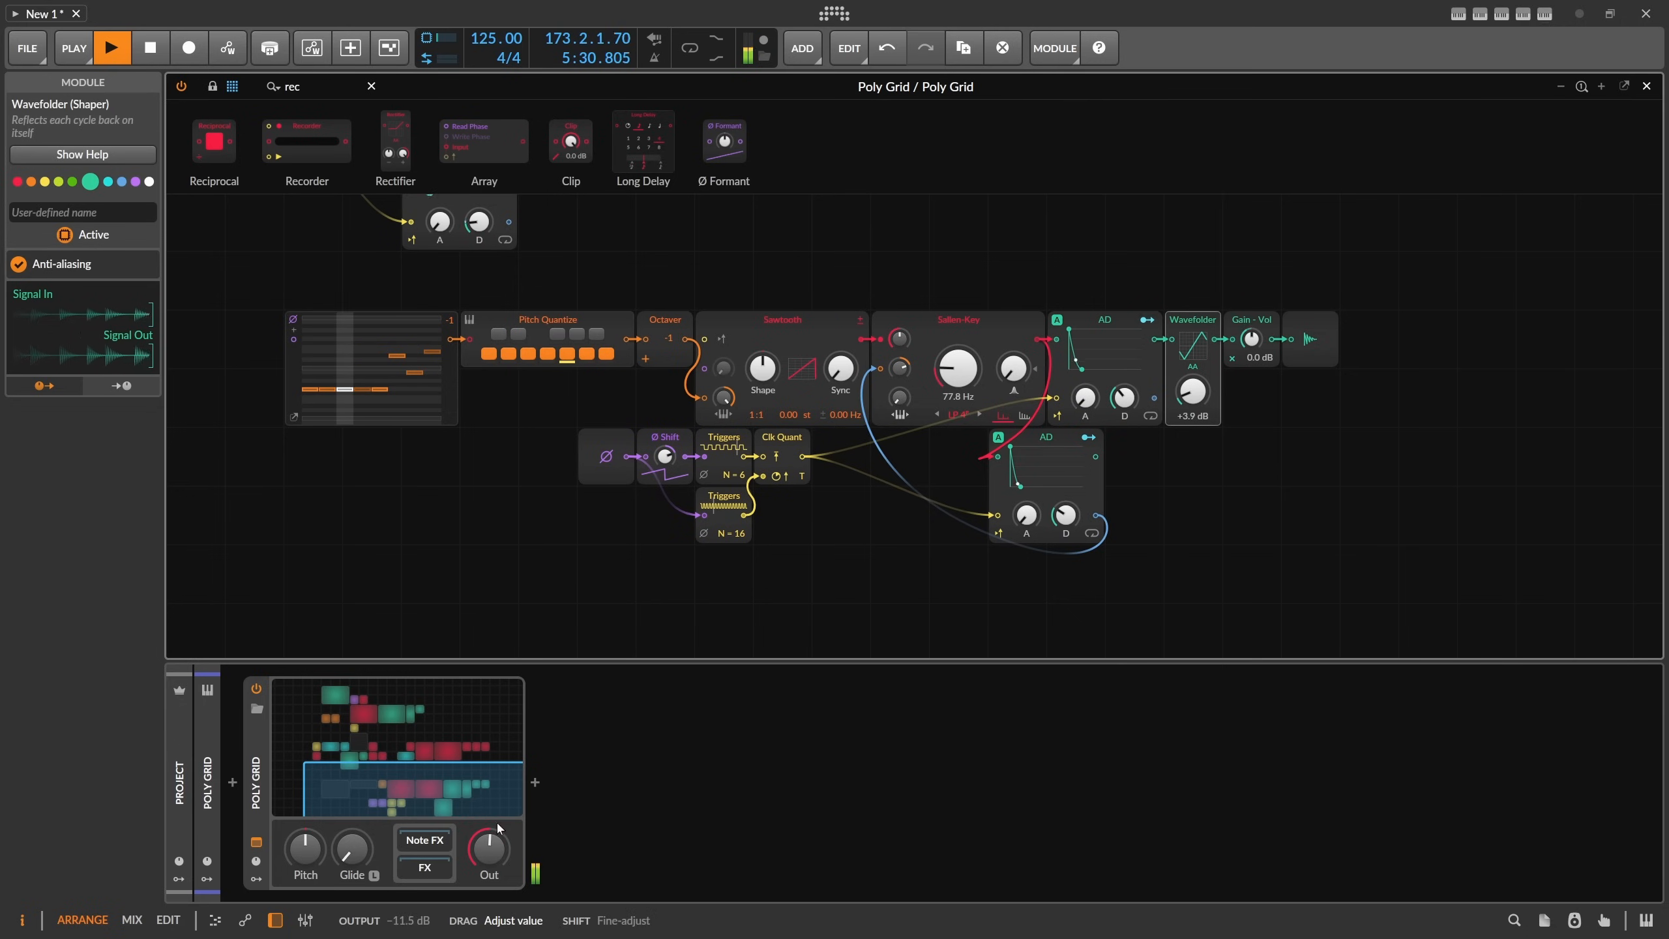
Add a Transport module in the empty space below the bassline's Phase In and set its length to 2 bars.
{"action": "left_click", "coordinate": [330, 87]}
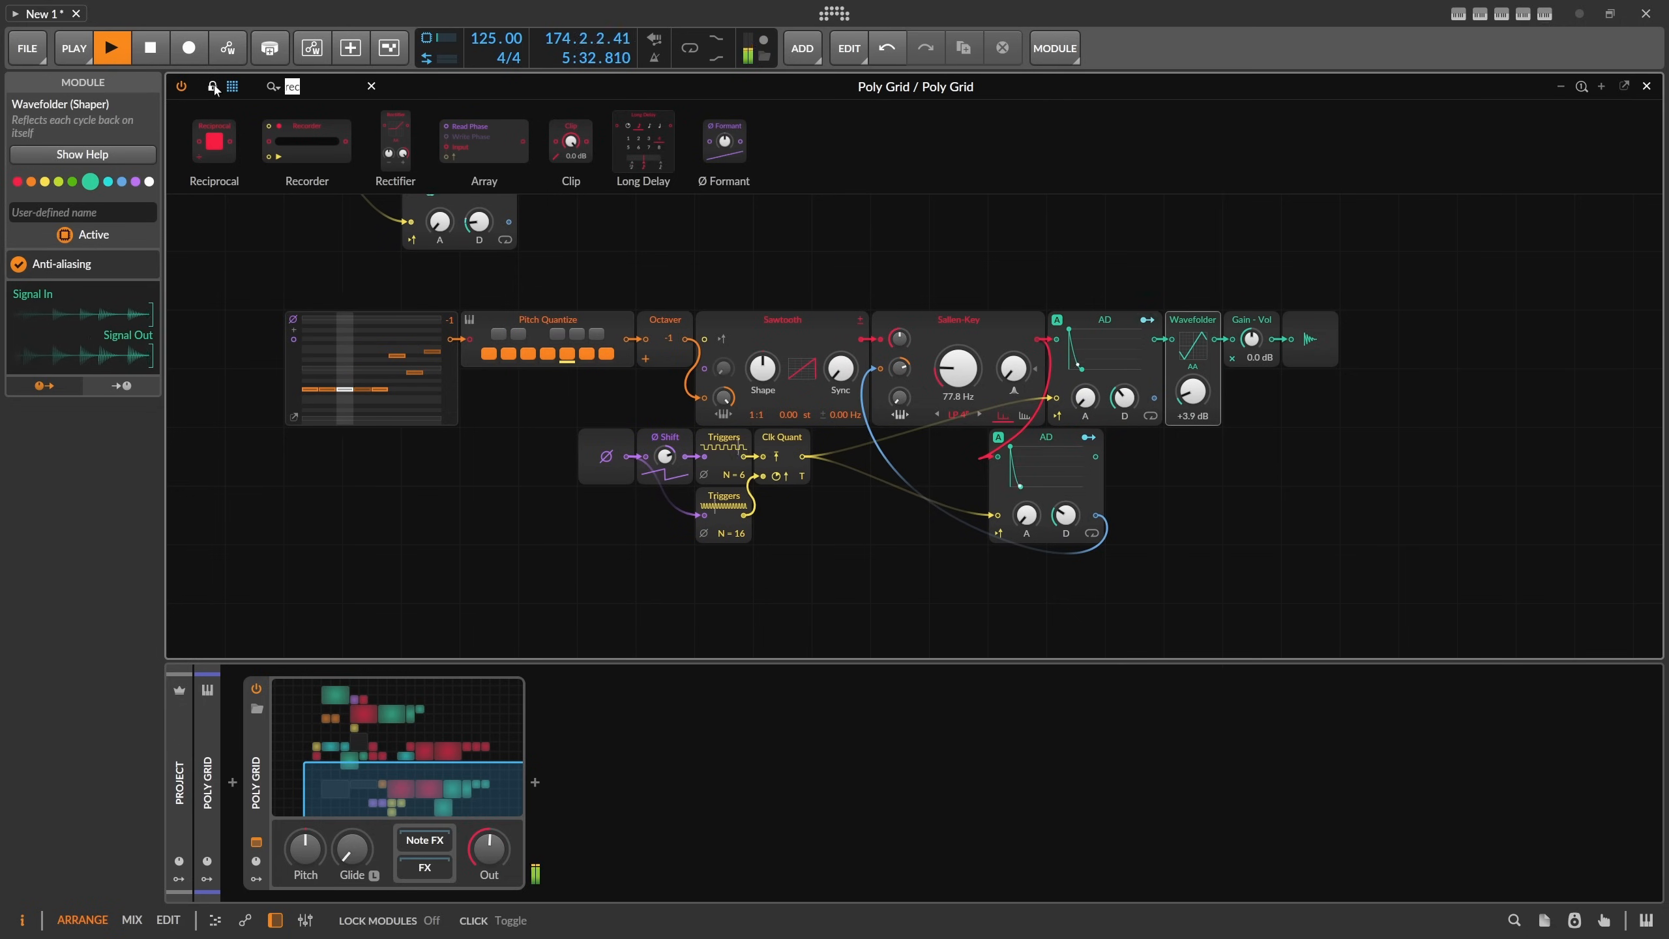
{"action": "key", "text": "BackSpace"}
{"action": "type", "text": "trans"}
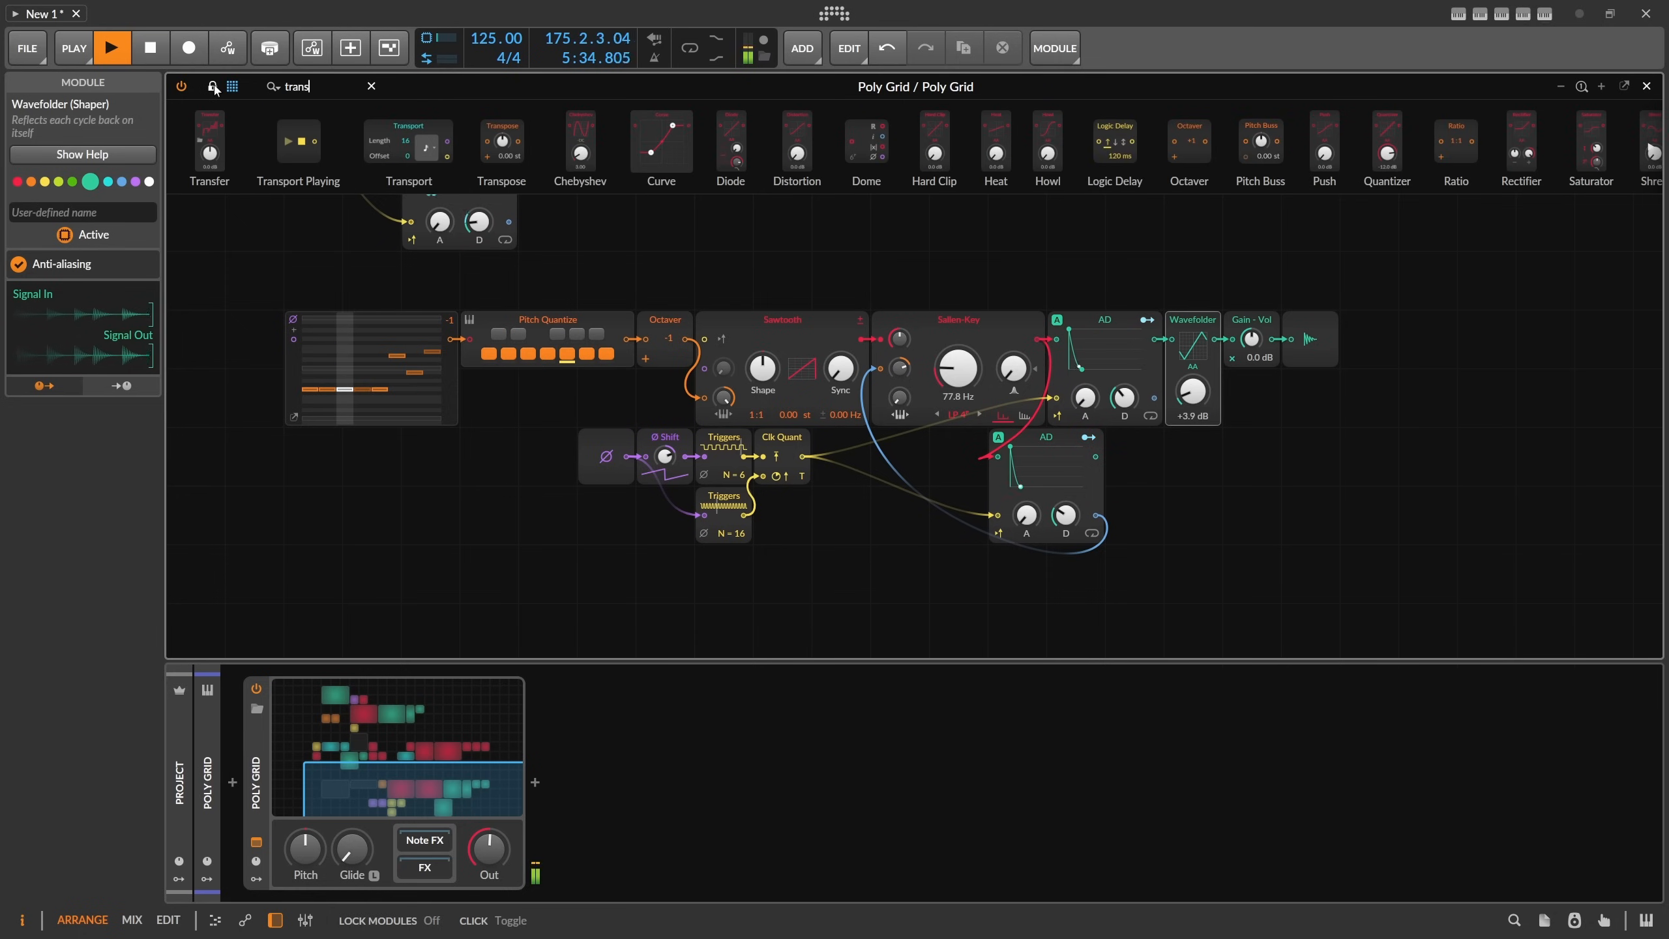
{"action": "left_click_drag", "start_coordinate": [409, 142], "coordinate": [577, 562]}
{"action": "left_click", "coordinate": [599, 581]}
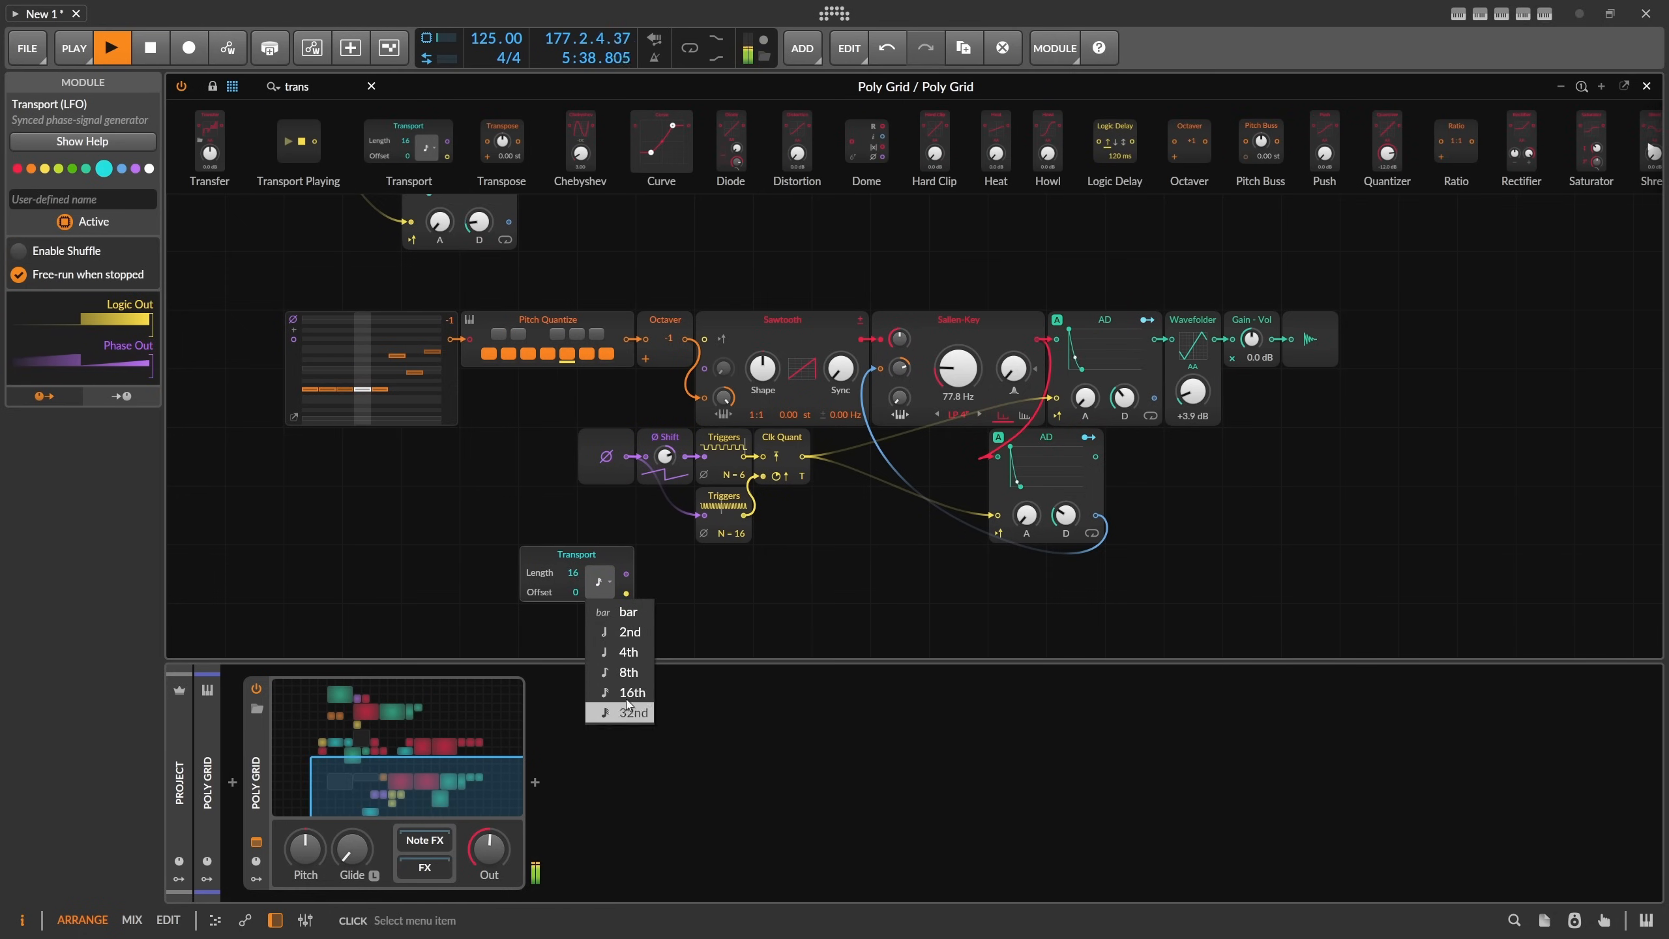
{"action": "left_click", "coordinate": [626, 611]}
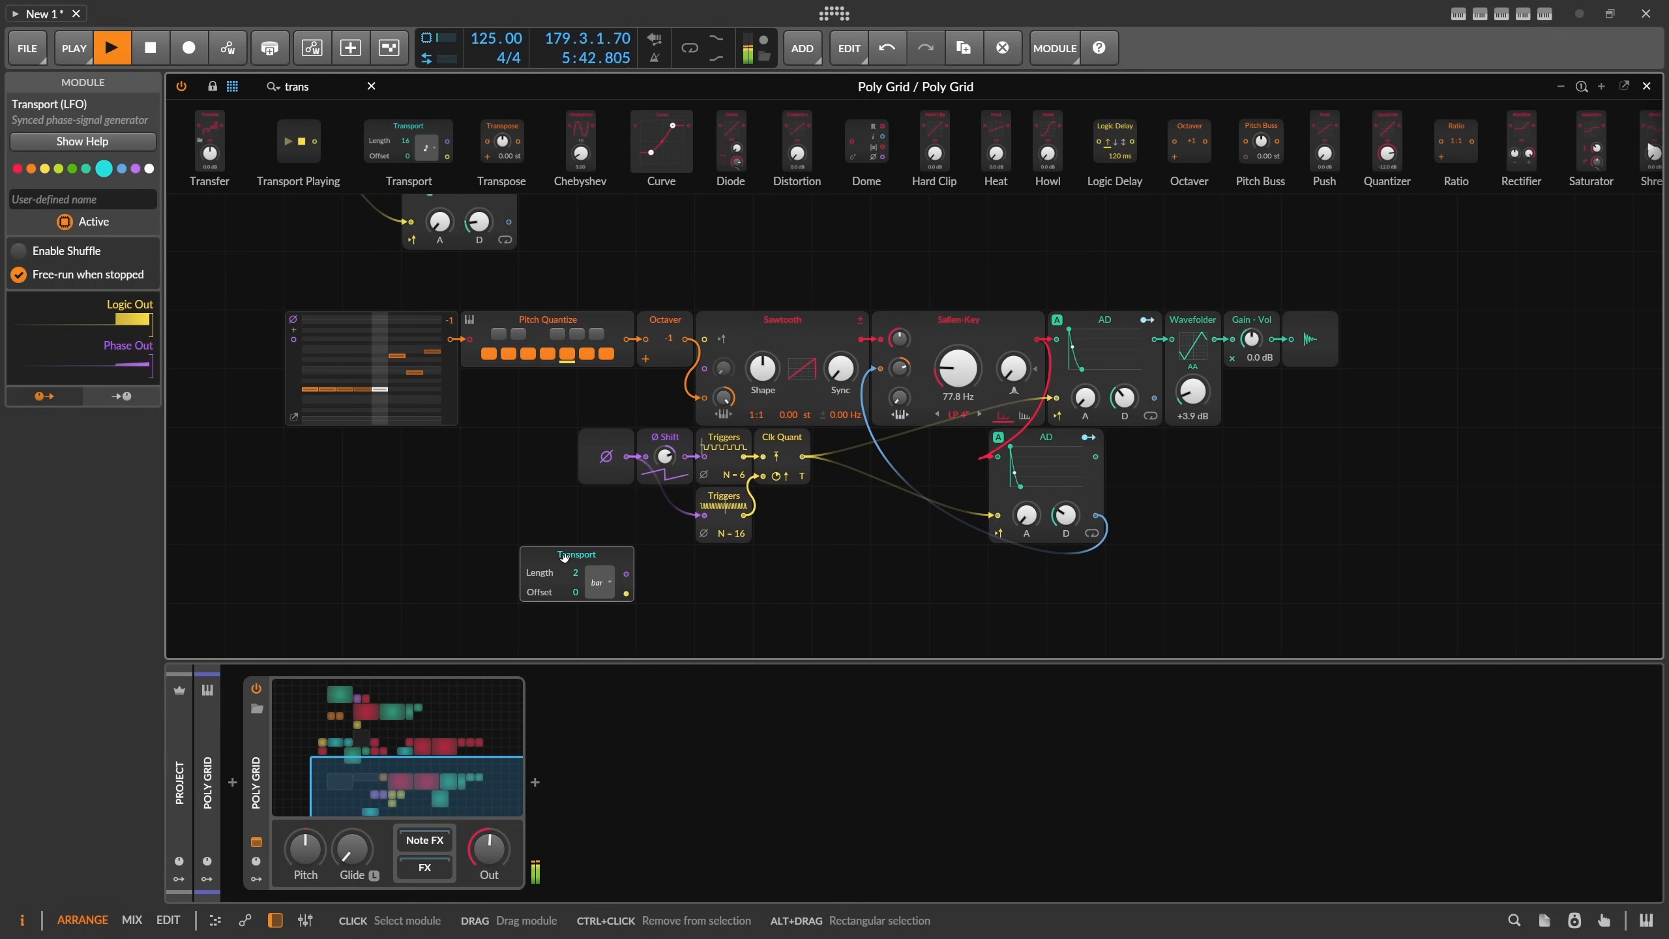
{"action": "left_click_drag", "start_coordinate": [564, 556], "coordinate": [505, 557]}
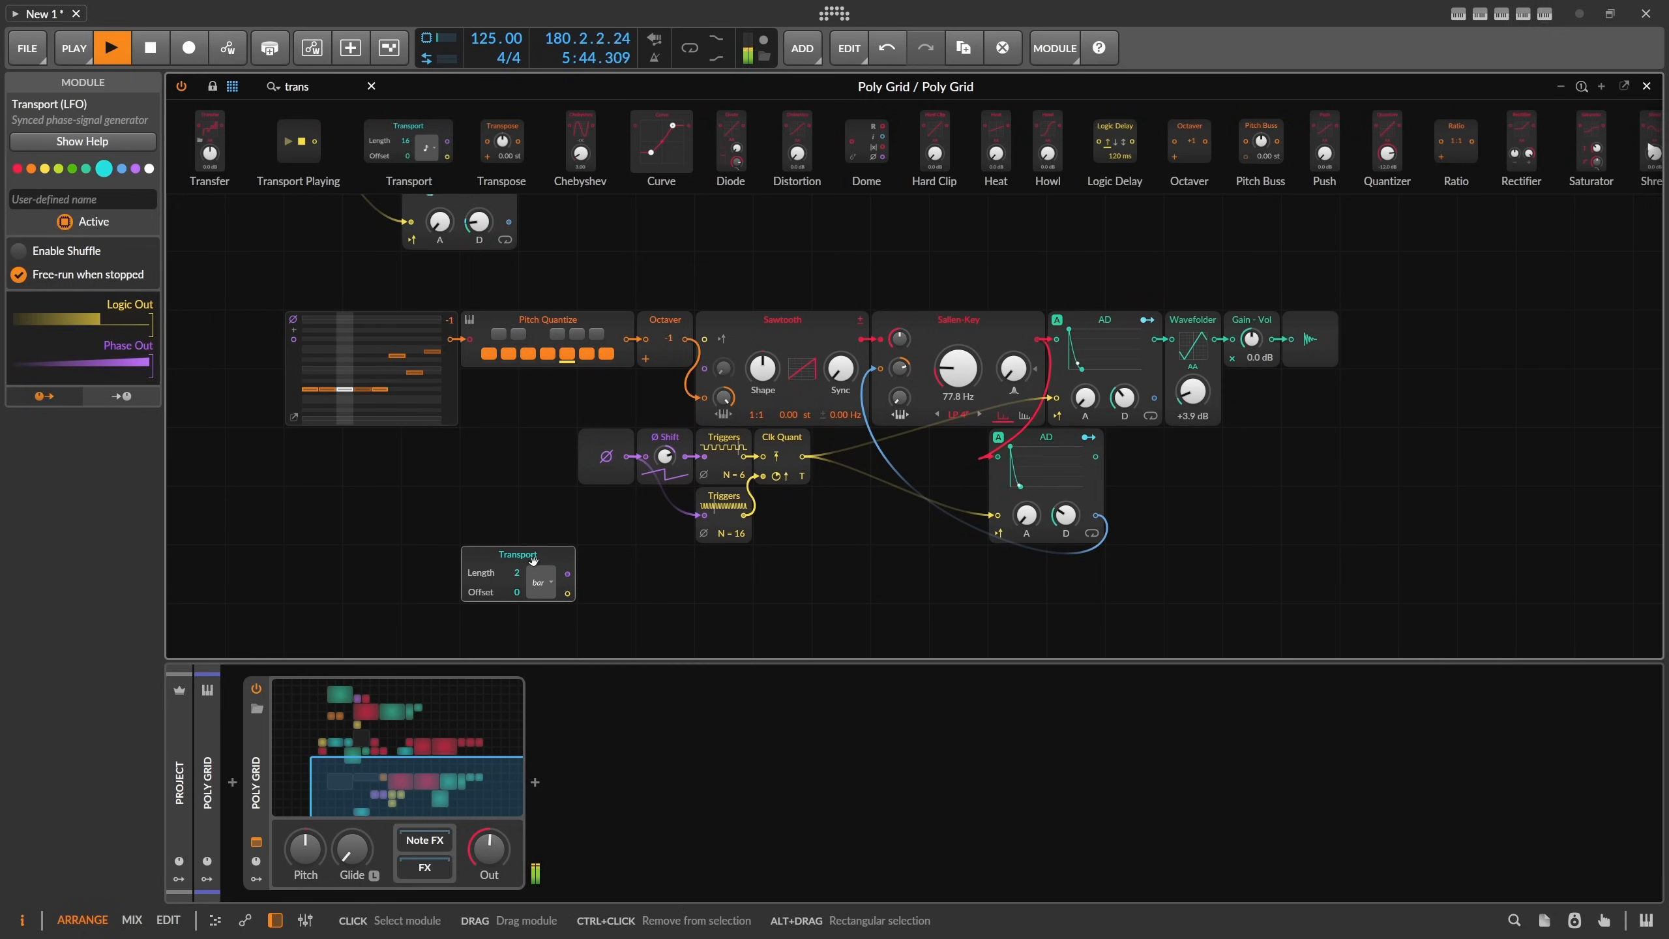
Add an Oscilloscope fed by the Transport's phase output and set its mode to Slow.
{"action": "double_click", "coordinate": [285, 83]}
{"action": "type", "text": "oc"}
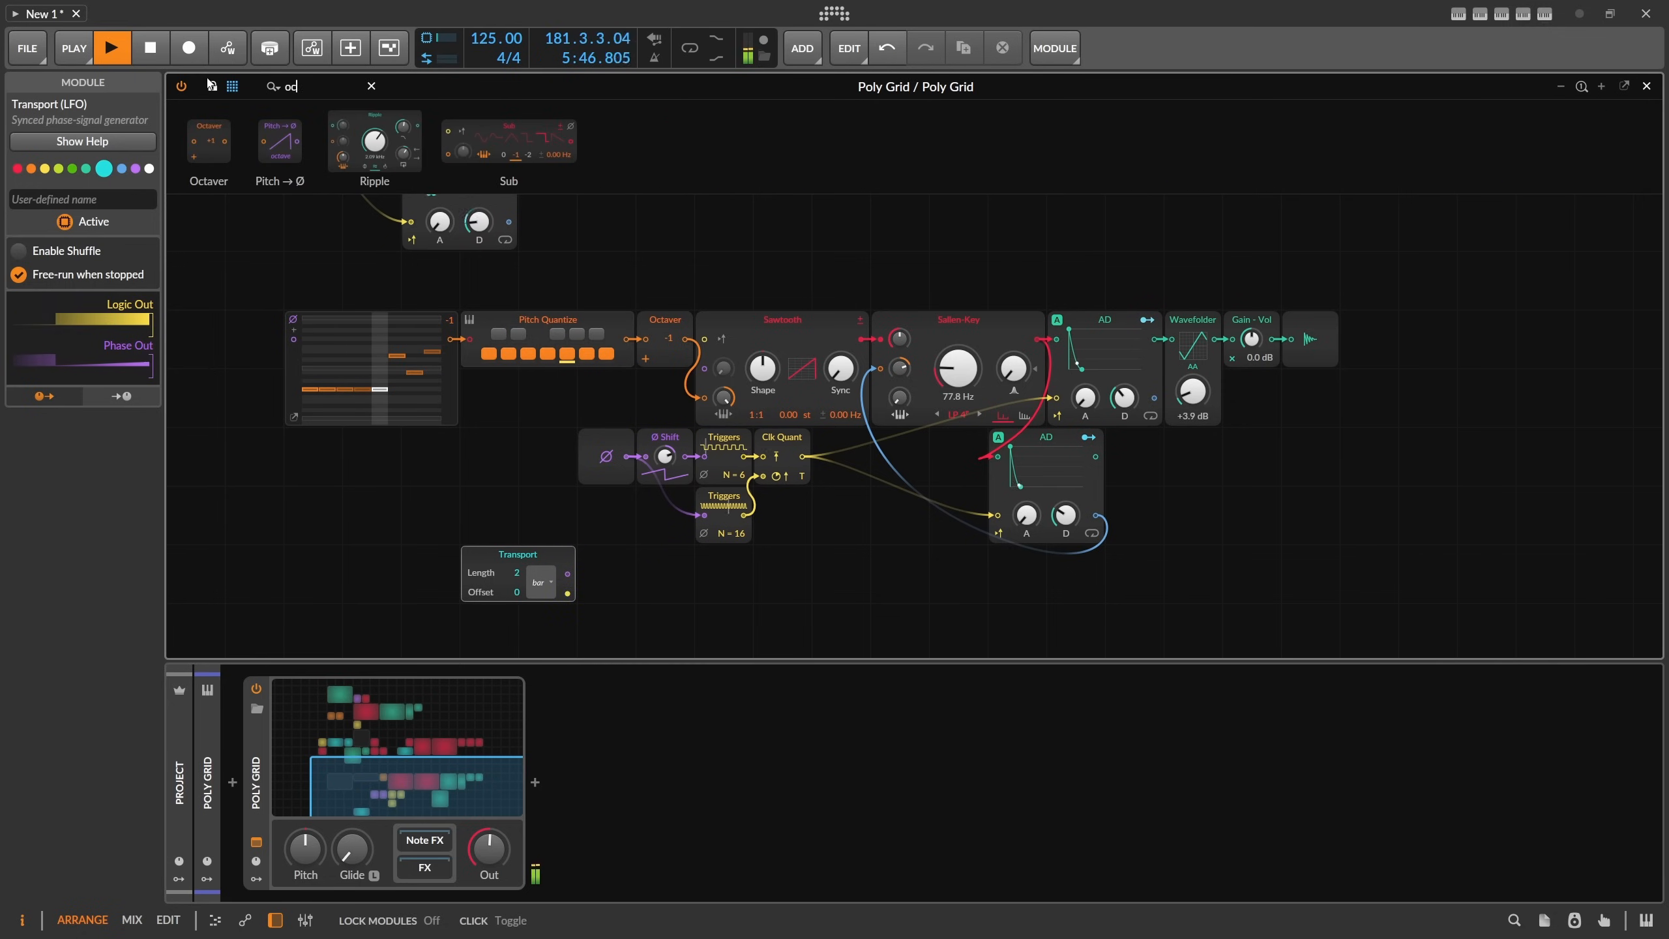
{"action": "key", "text": "BackSpace"}
{"action": "key", "text": "BackSpace"}
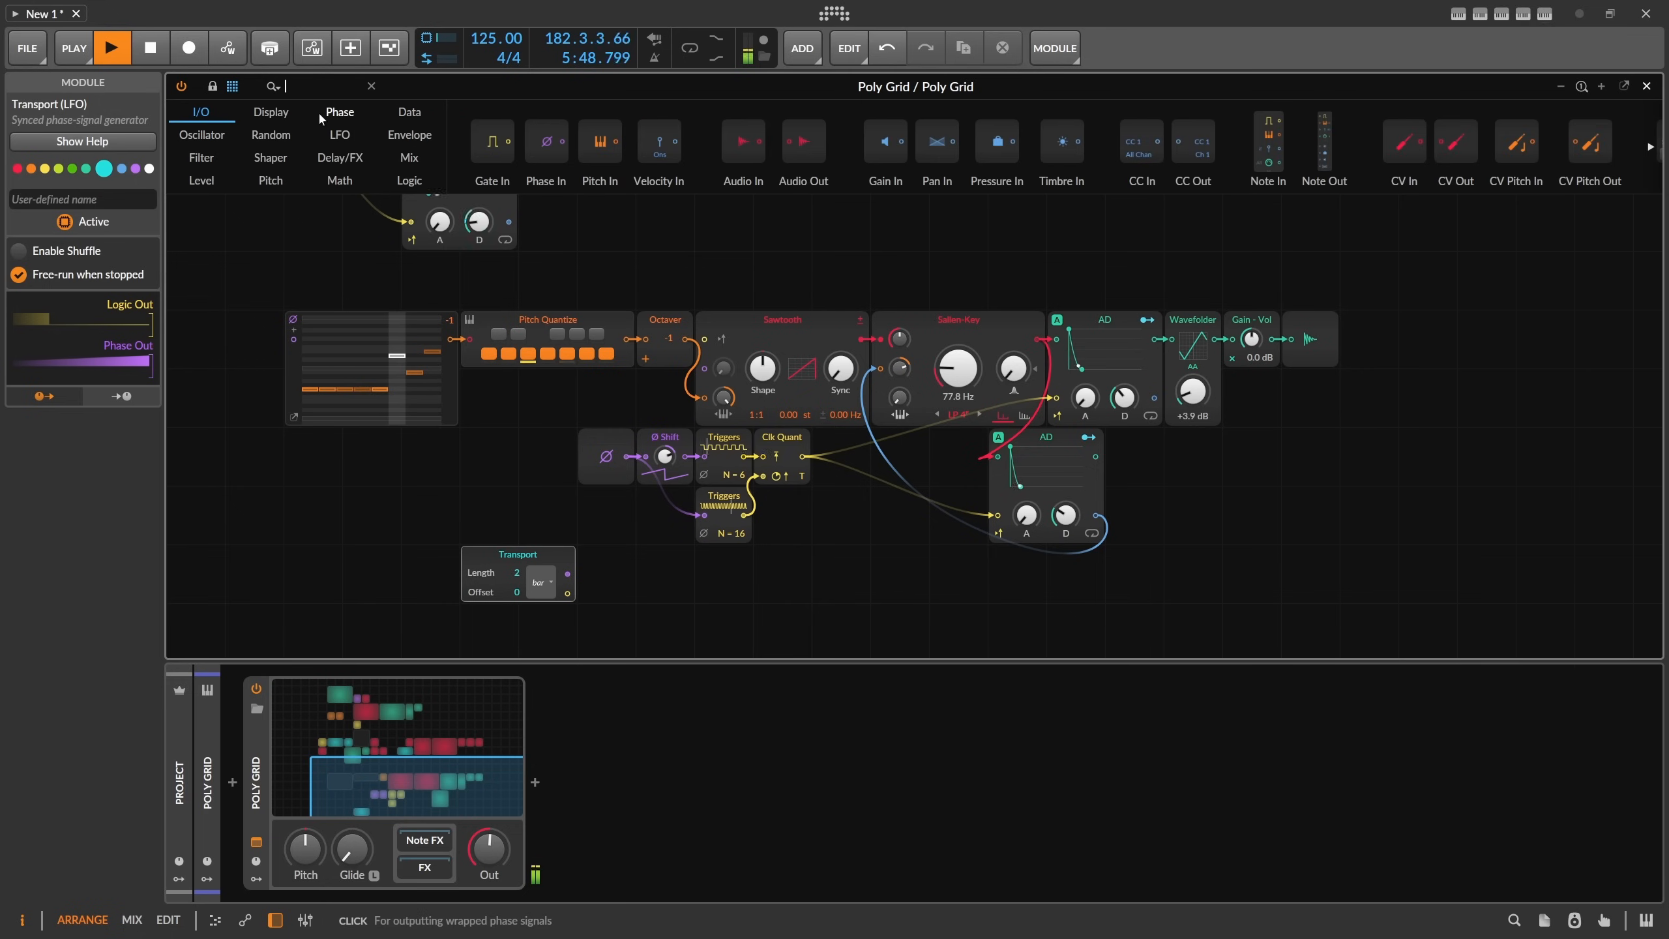
{"action": "type", "text": "osc"}
{"action": "left_click_drag", "start_coordinate": [219, 140], "coordinate": [626, 591]}
{"action": "left_click", "coordinate": [597, 603]}
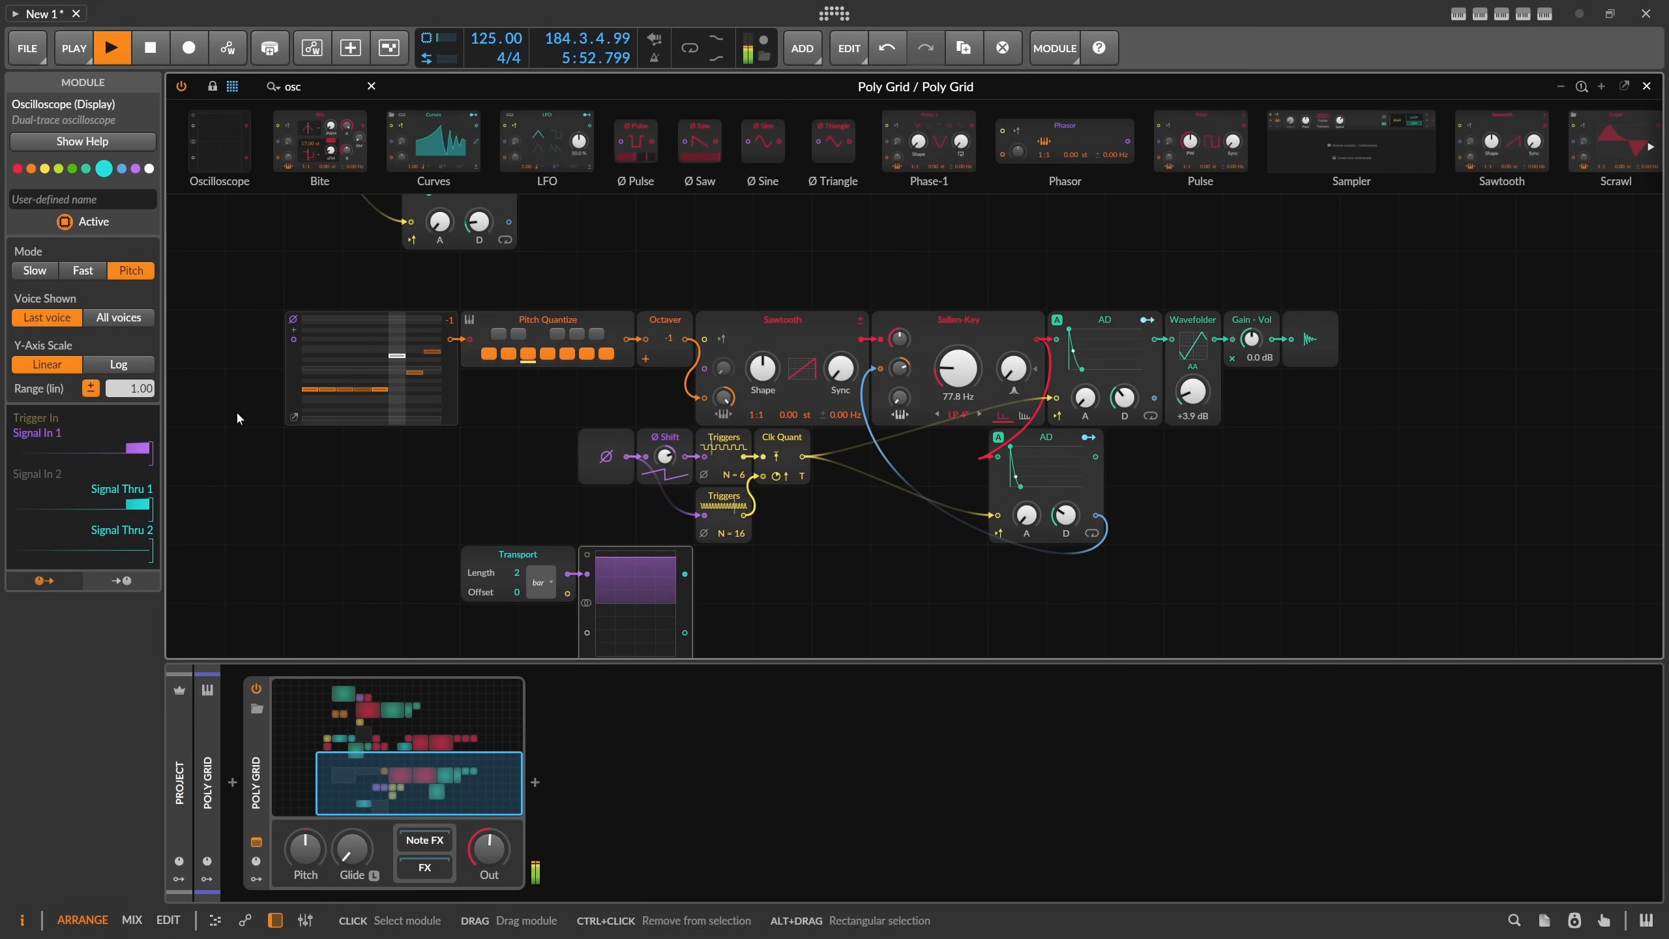
{"action": "scroll", "coordinate": [650, 496], "scroll_direction": "down", "scroll_amount": 2}
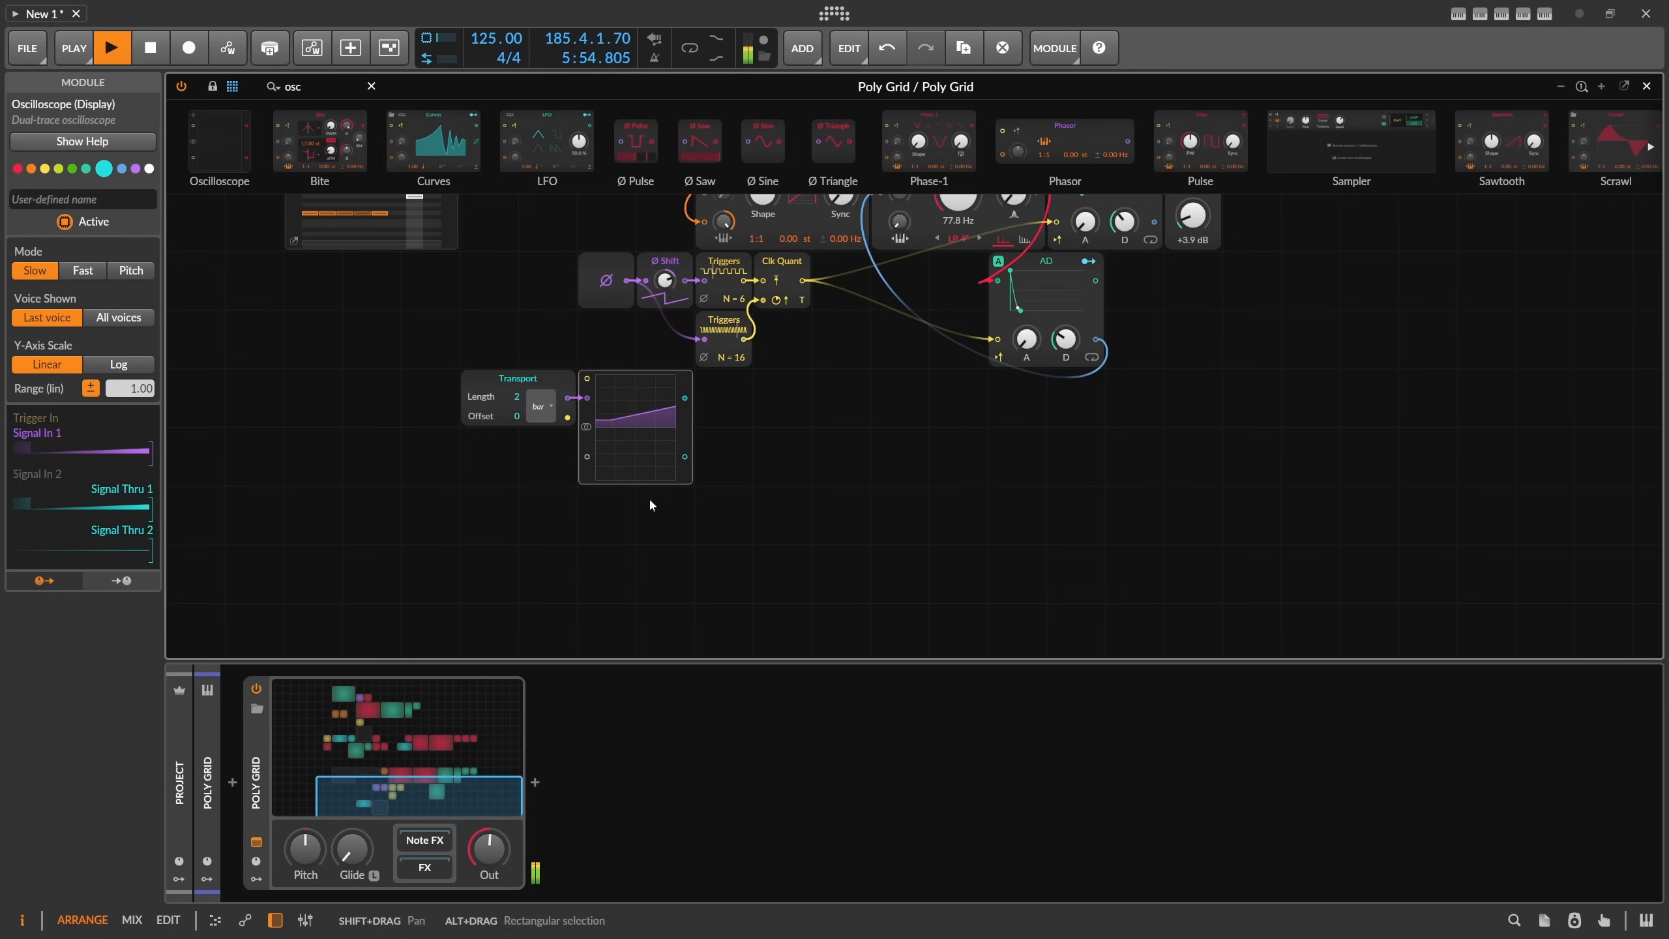
Place a copy of the Phase In module below the Transport and wire it to the Oscilloscope's second input.
{"action": "left_click", "coordinate": [605, 355]}
{"action": "left_click", "coordinate": [494, 516]}
{"action": "key", "text": "ctrl+v"}
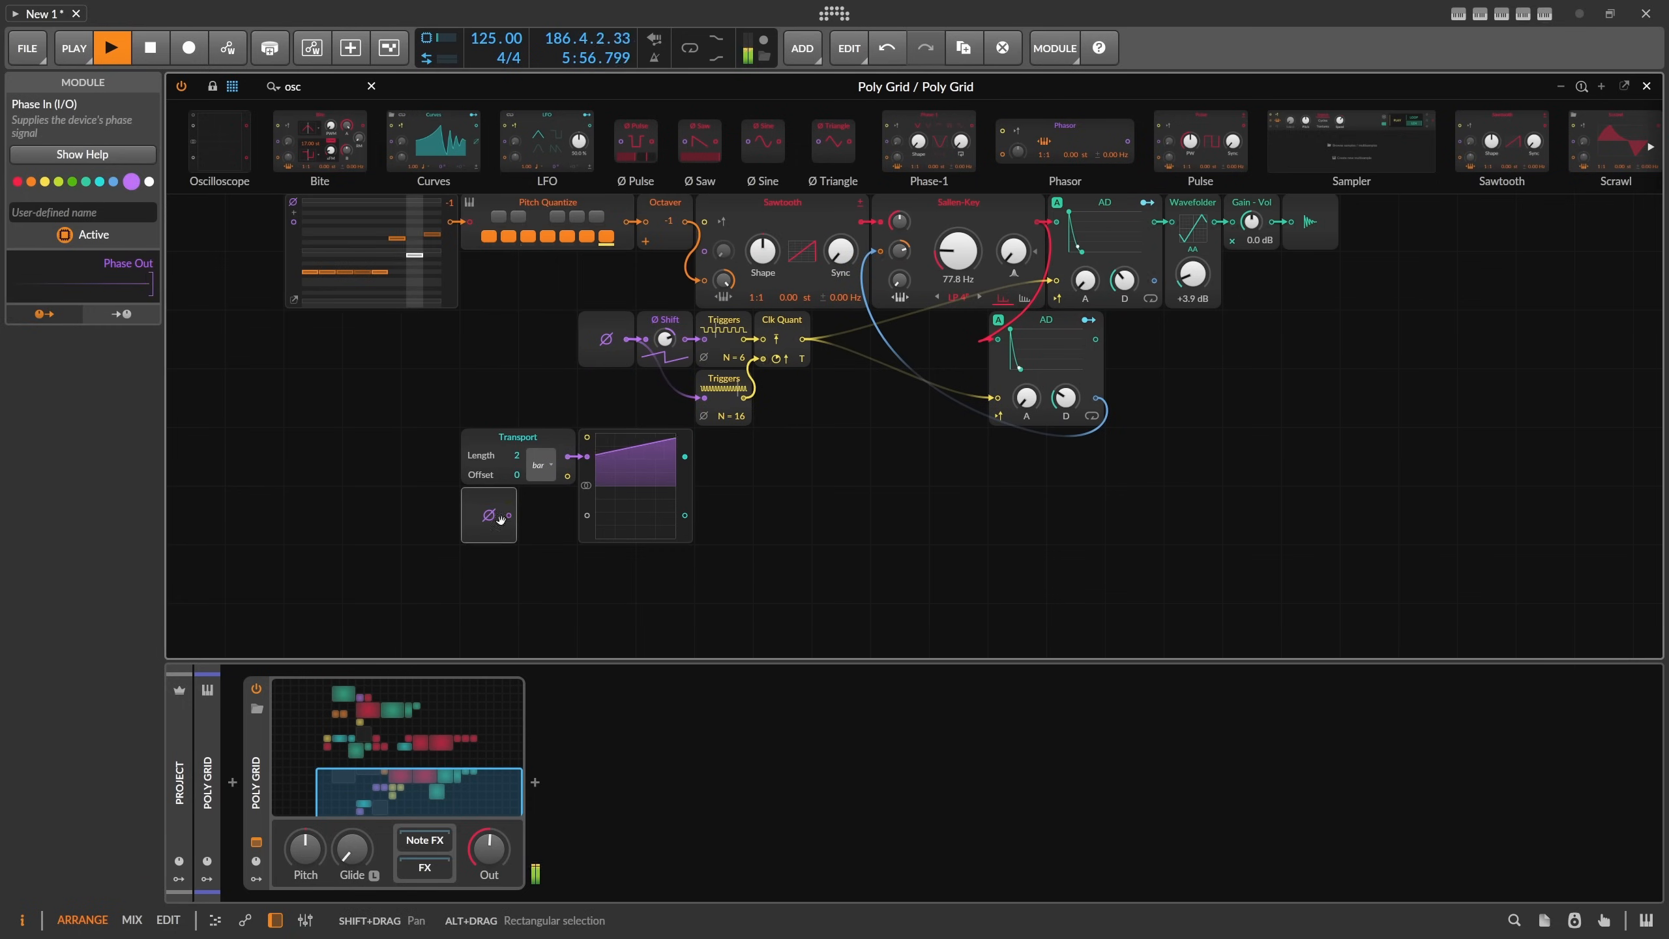
{"action": "left_click_drag", "start_coordinate": [509, 515], "coordinate": [593, 523]}
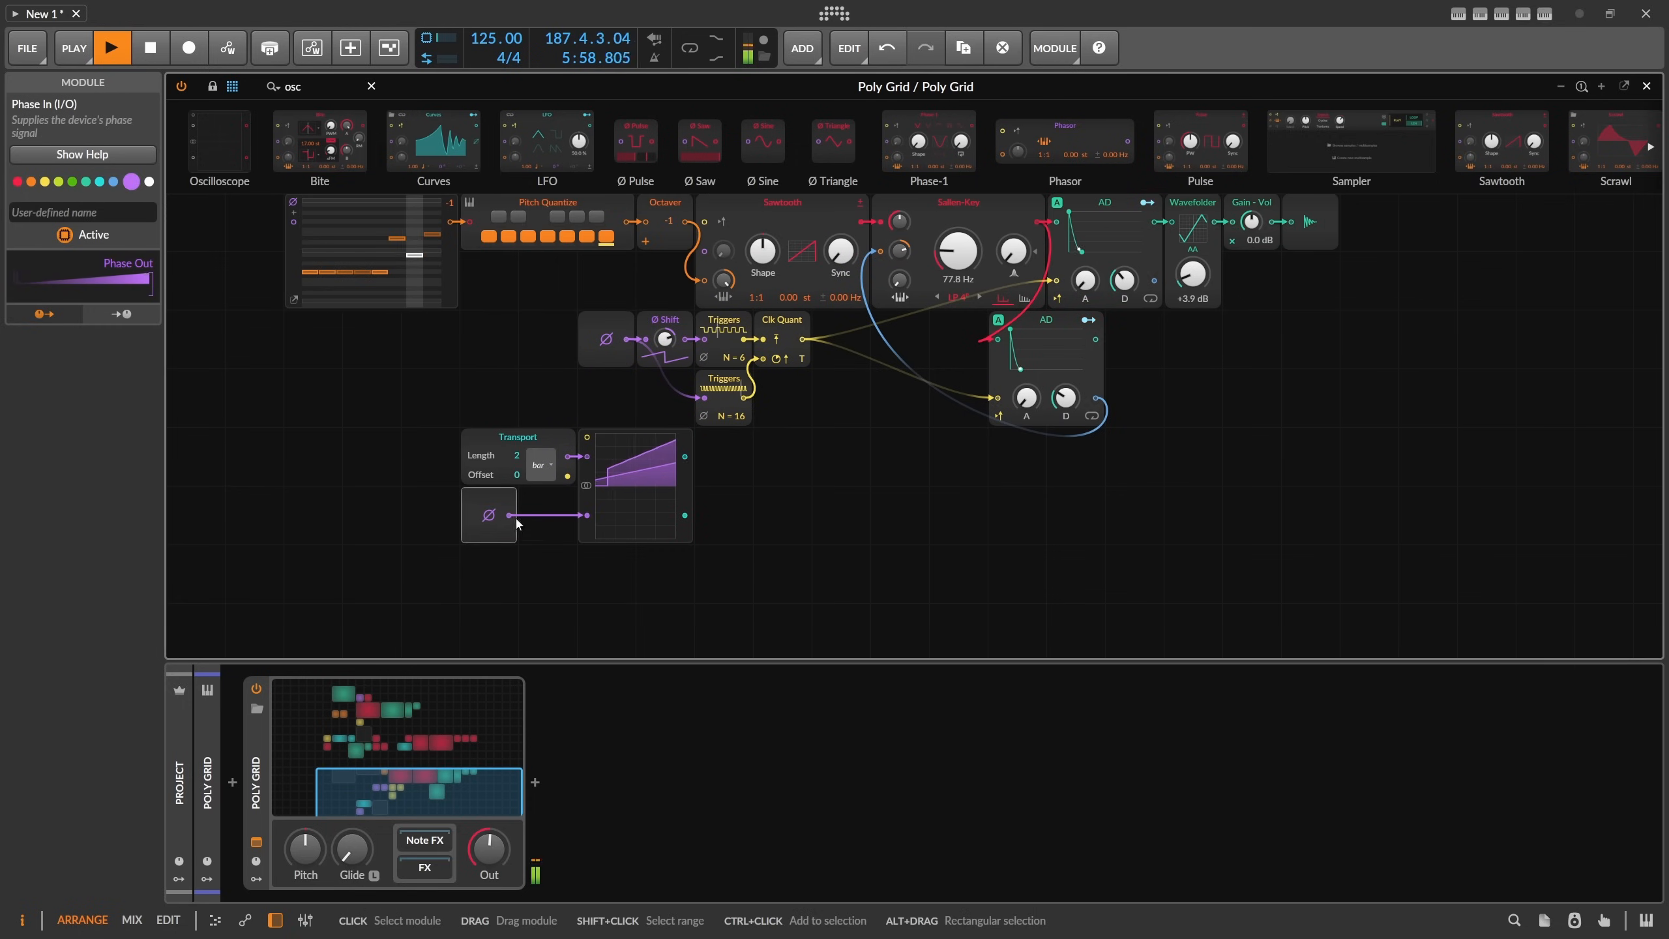
Recolor the copied Phase In module cyan and back to purple, then delete the module.
{"action": "left_click", "coordinate": [99, 181]}
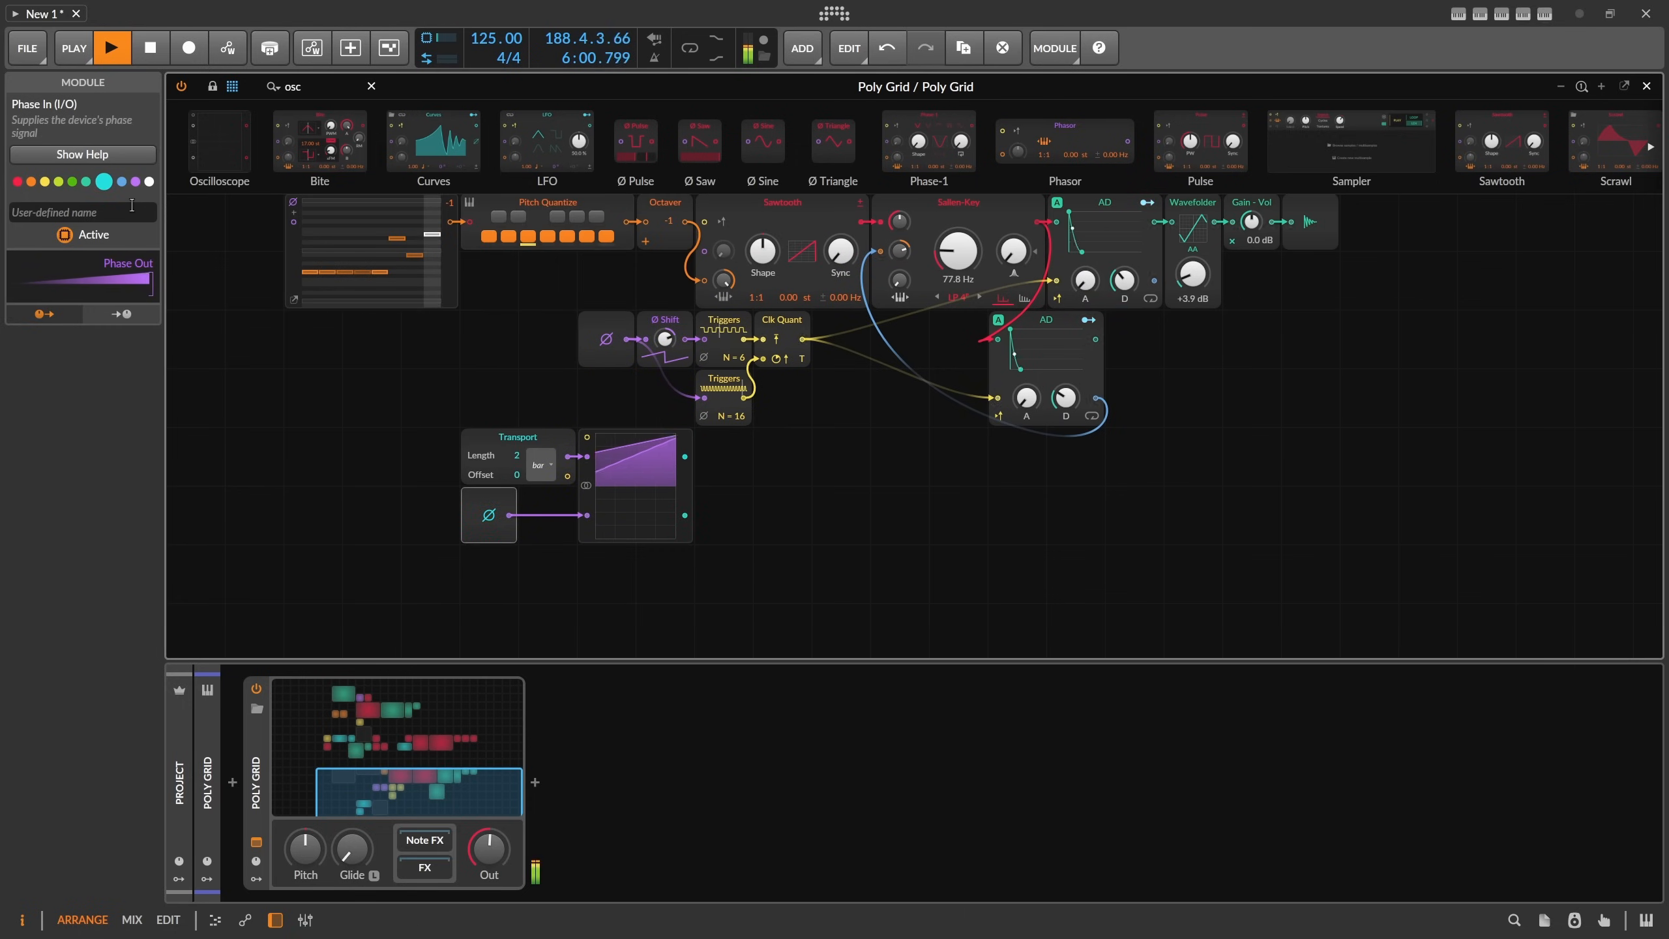
{"action": "left_click", "coordinate": [131, 181]}
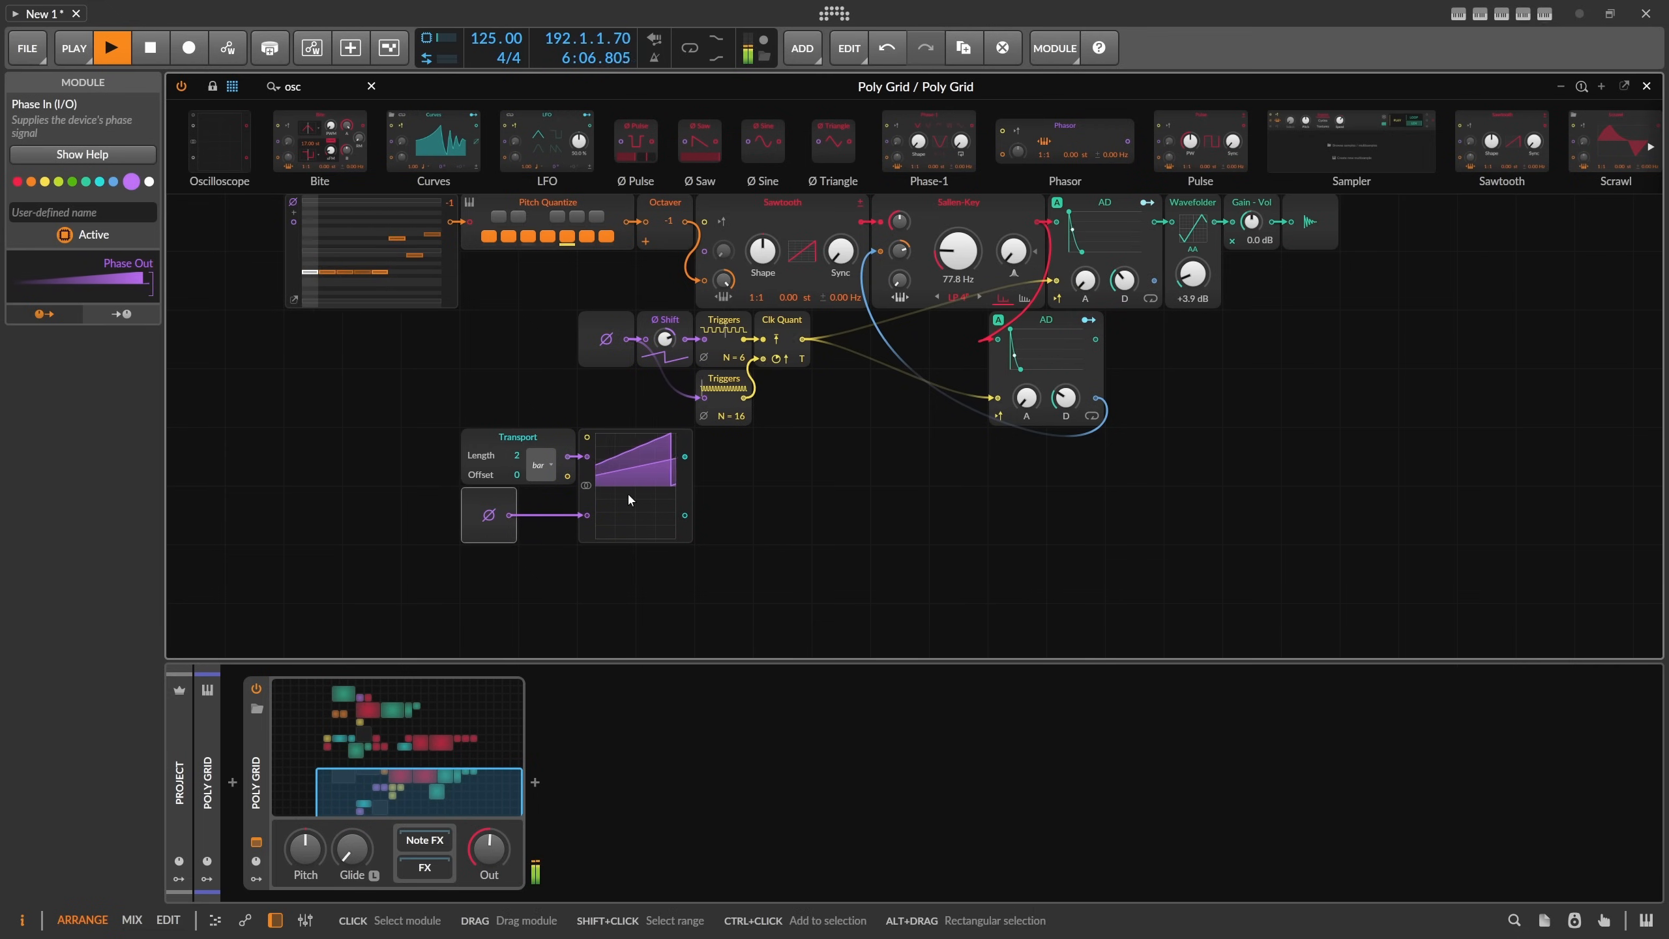
{"action": "key", "text": "Delete"}
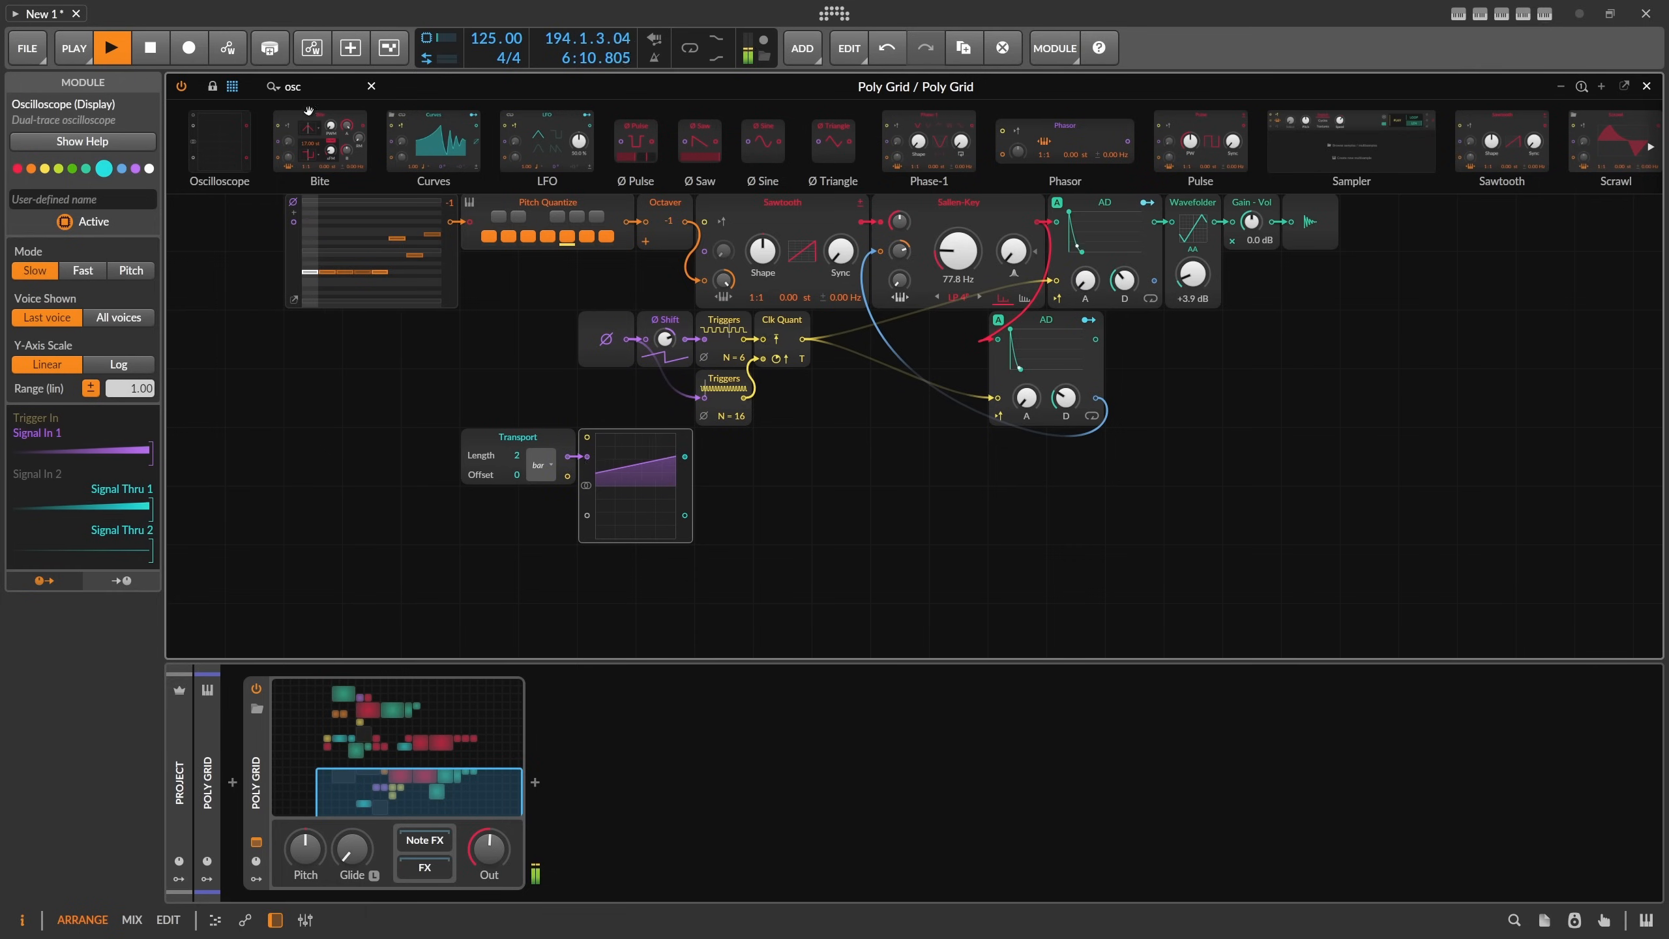
Insert a Ø Bend module between the 2-bar Transport and the Oscilloscope.
{"action": "key", "text": "BackSpace"}
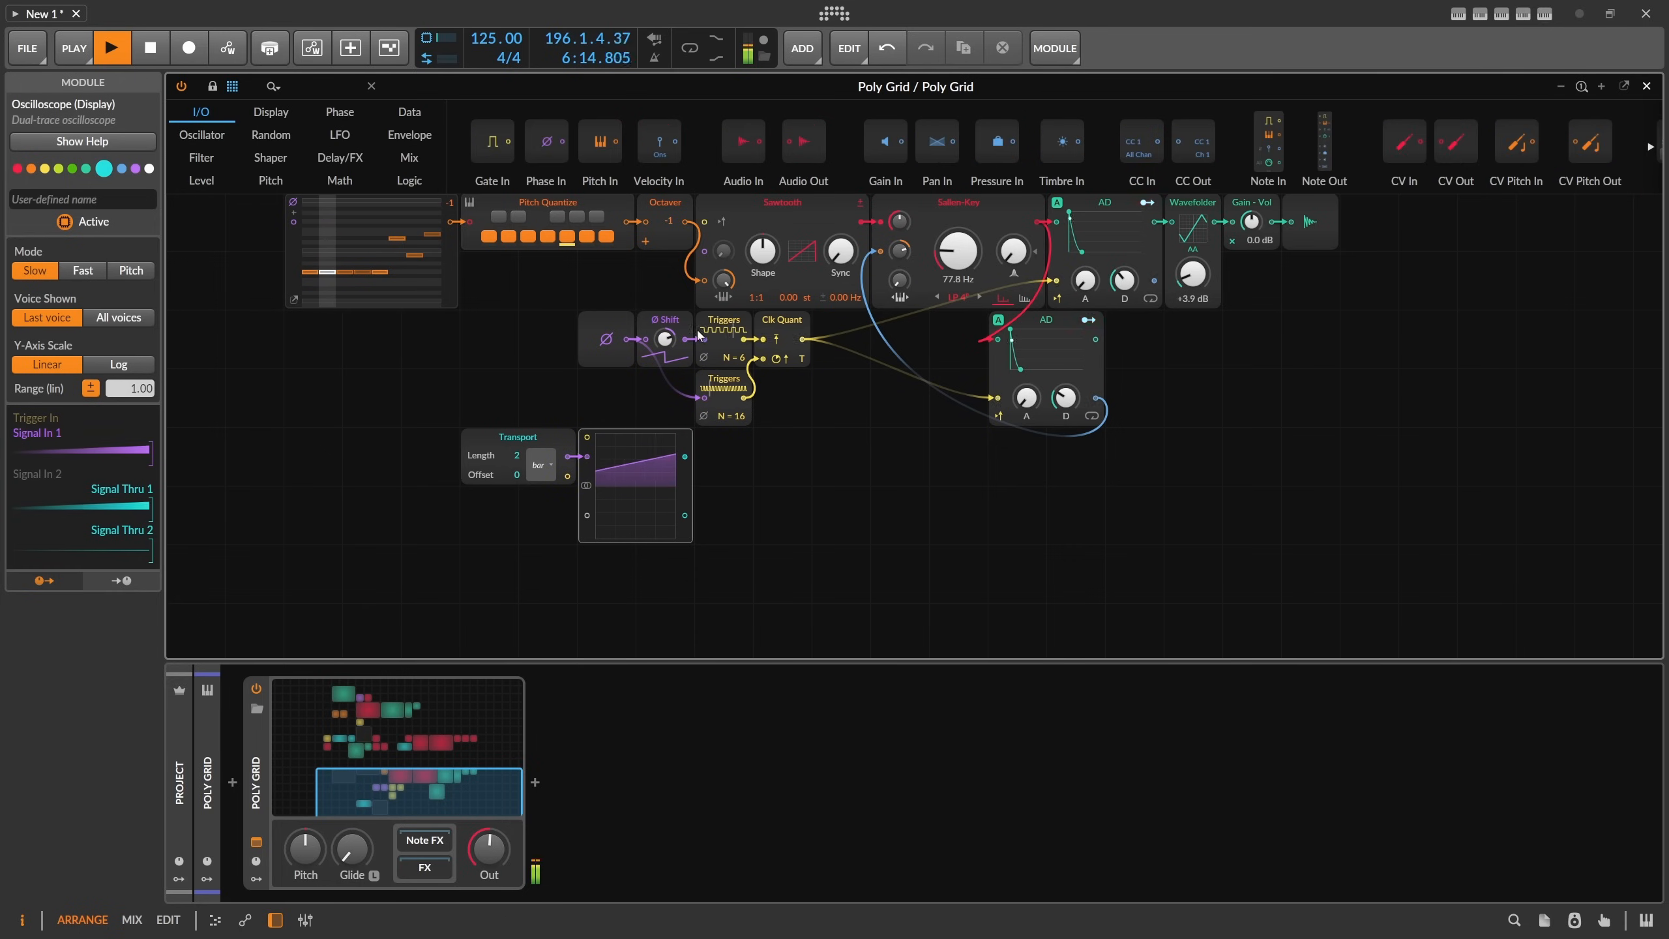
{"action": "left_click", "coordinate": [748, 361]}
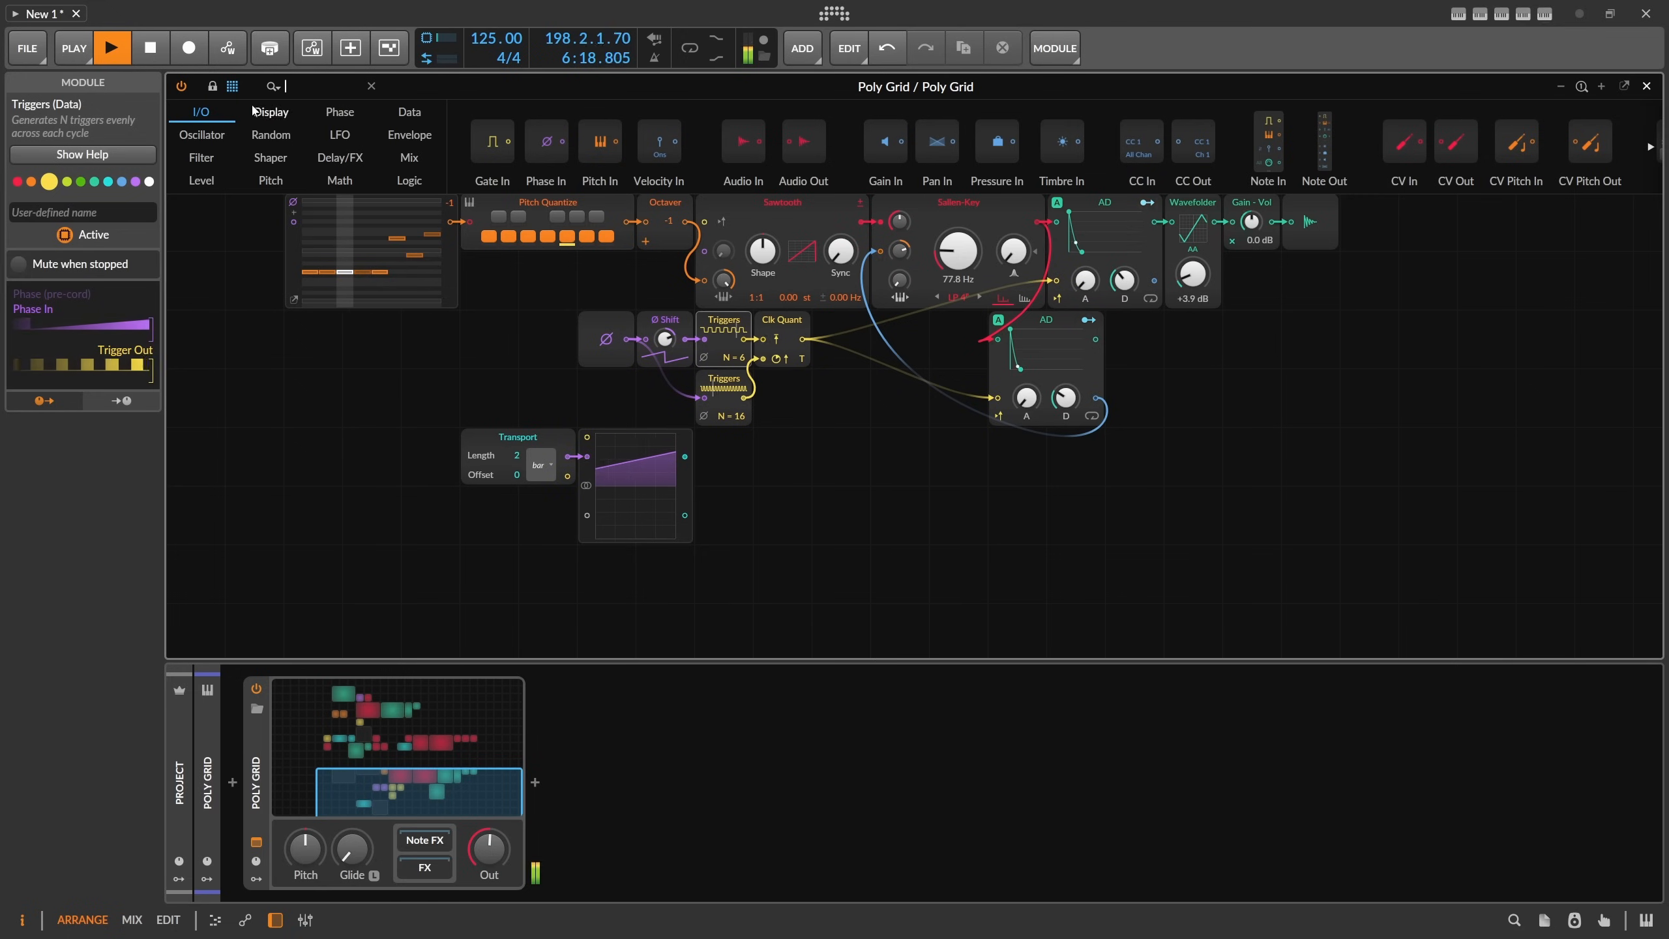
{"action": "type", "text": "bend"}
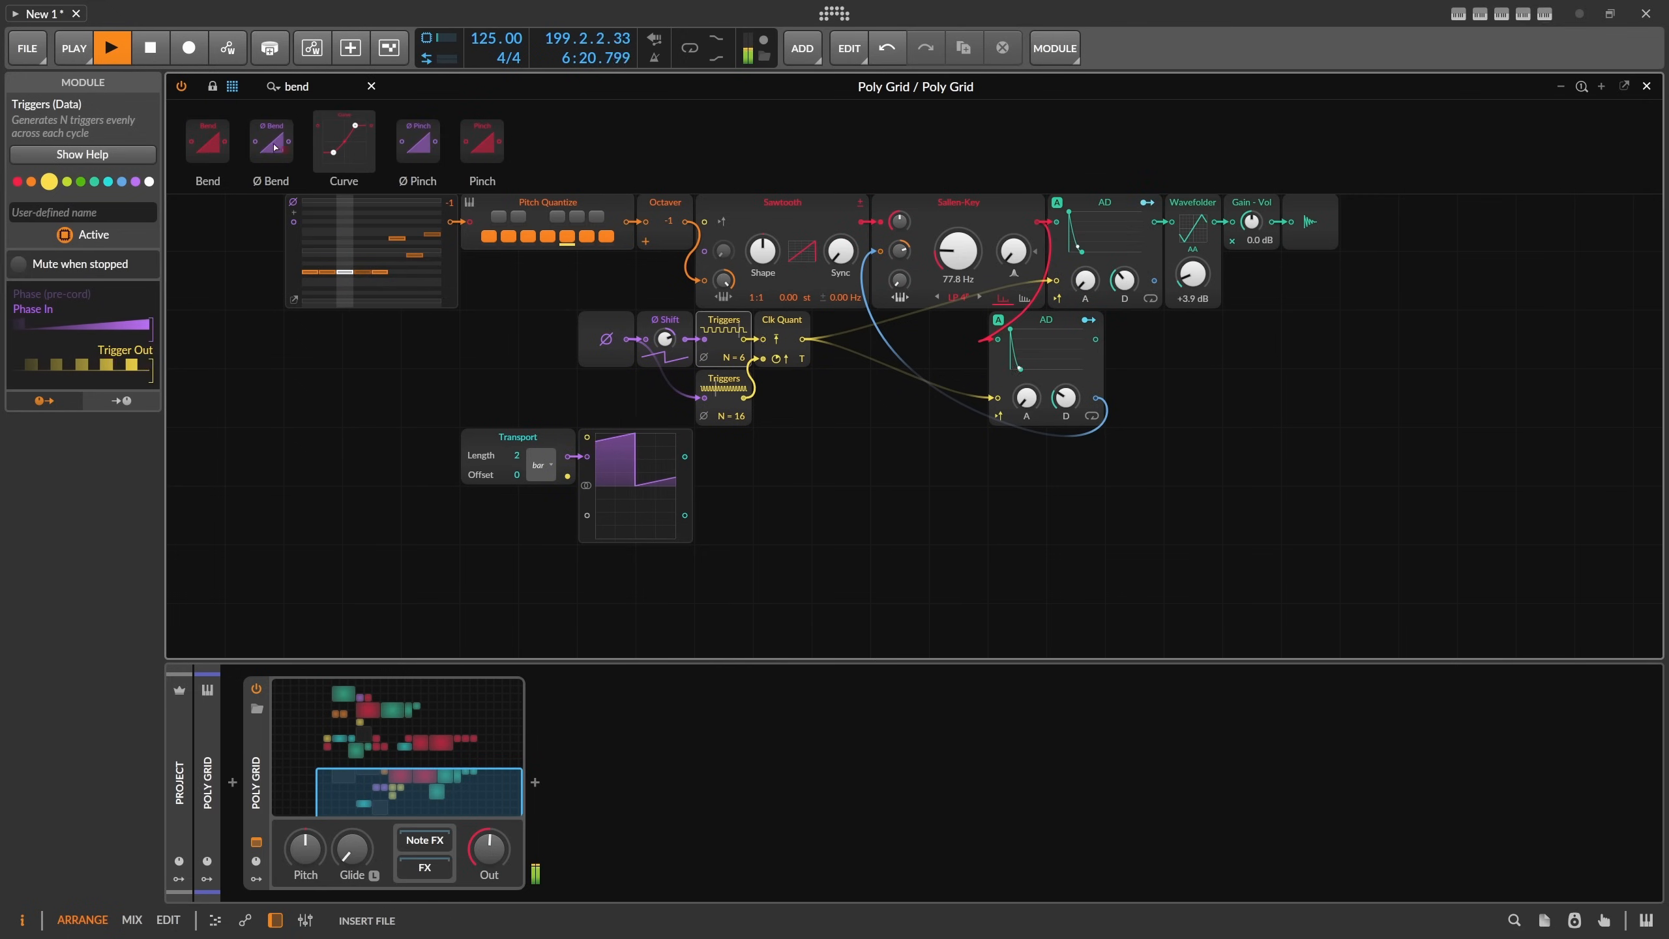
{"action": "left_click_drag", "start_coordinate": [619, 469], "coordinate": [490, 370]}
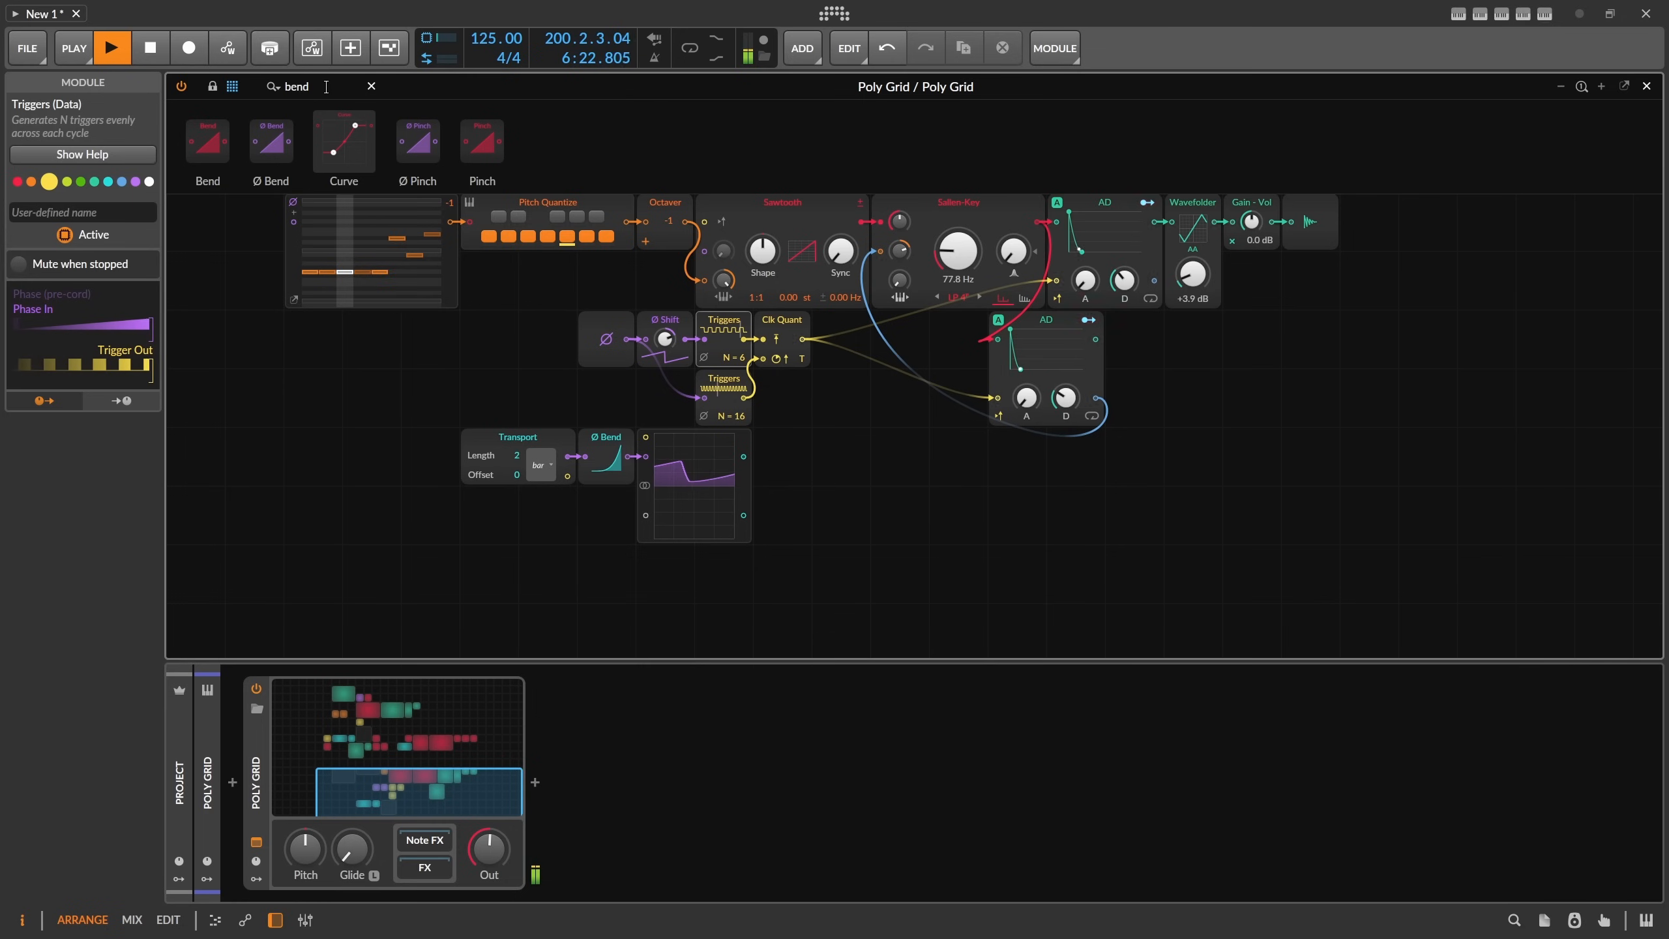
Insert a Modulator Out after the new Ø Bend and map it to the Ø Shift amount at about -50.7 %.
{"action": "type", "text": "mod"}
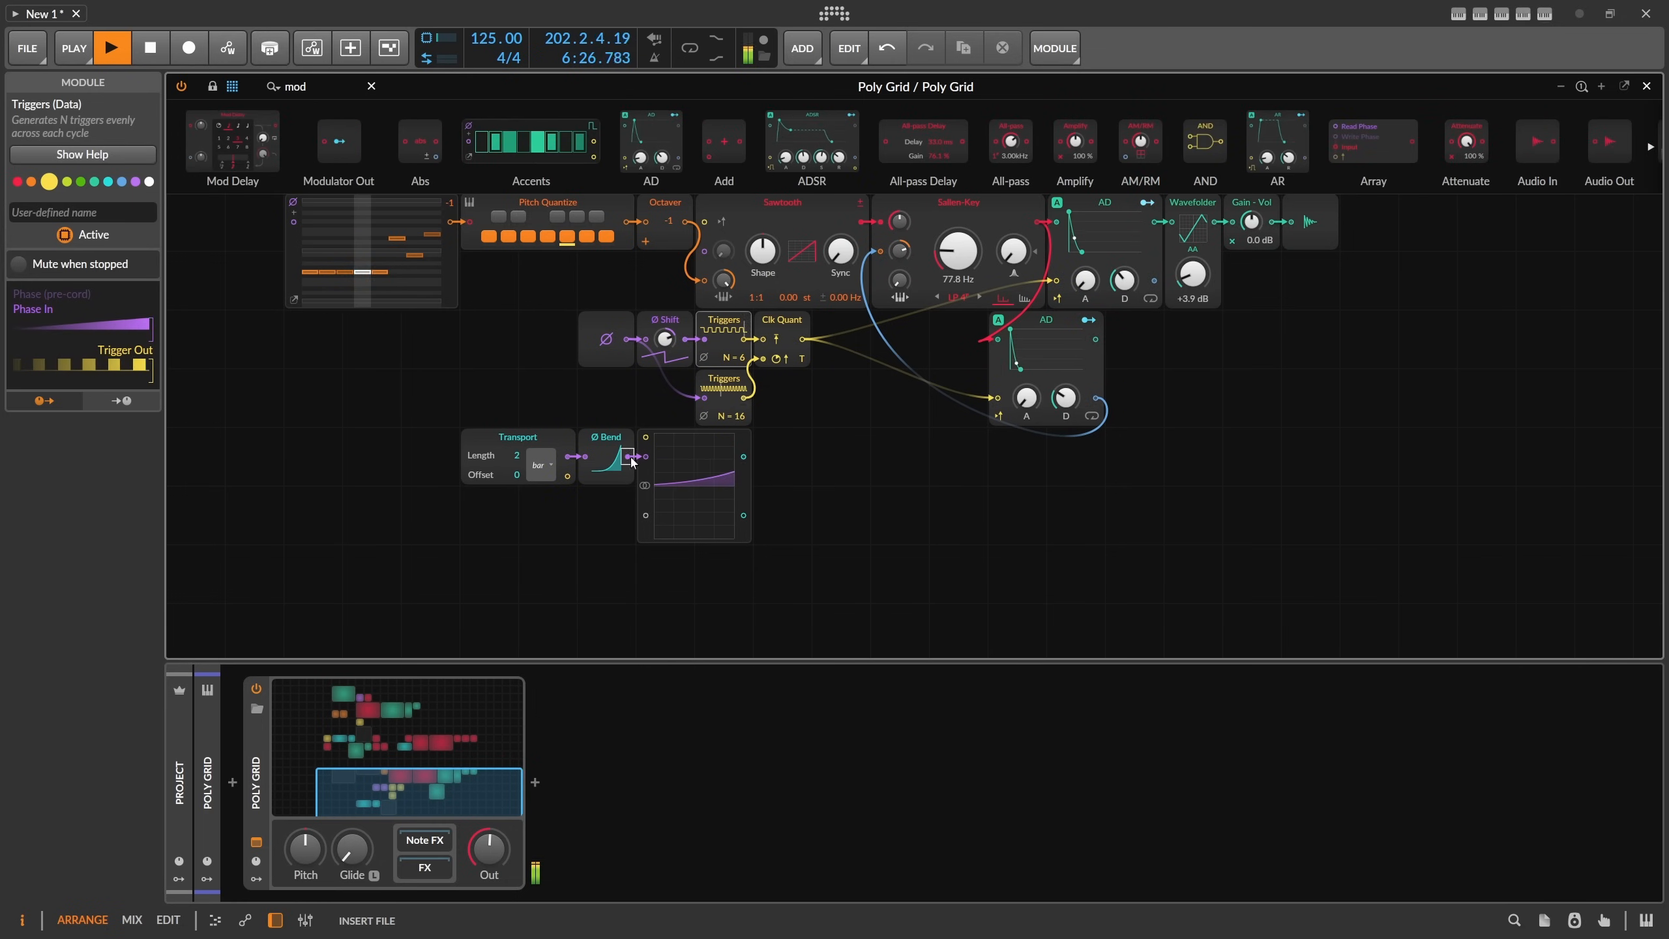
{"action": "left_click_drag", "start_coordinate": [631, 462], "coordinate": [632, 459]}
{"action": "left_click", "coordinate": [666, 457]}
{"action": "left_click_drag", "start_coordinate": [666, 339], "coordinate": [666, 390]}
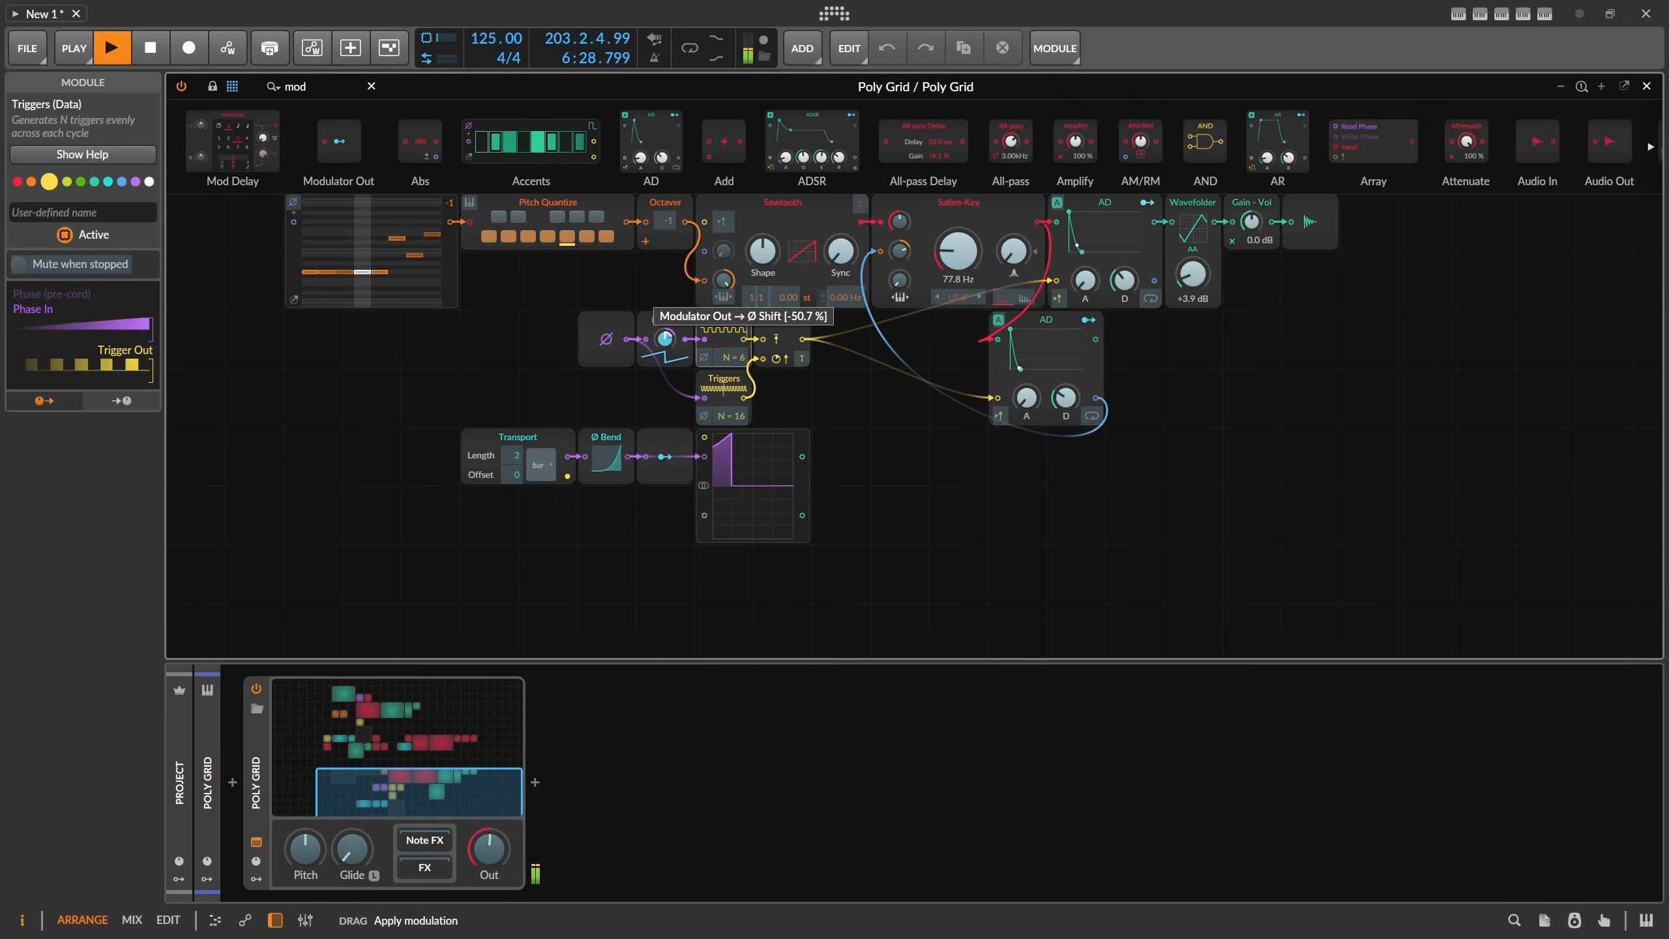
Readjust the Modulator Out's depth on the Ø Shift amount and raise the Poly Grid output to 0.0 dB.
{"action": "left_click", "coordinate": [662, 458]}
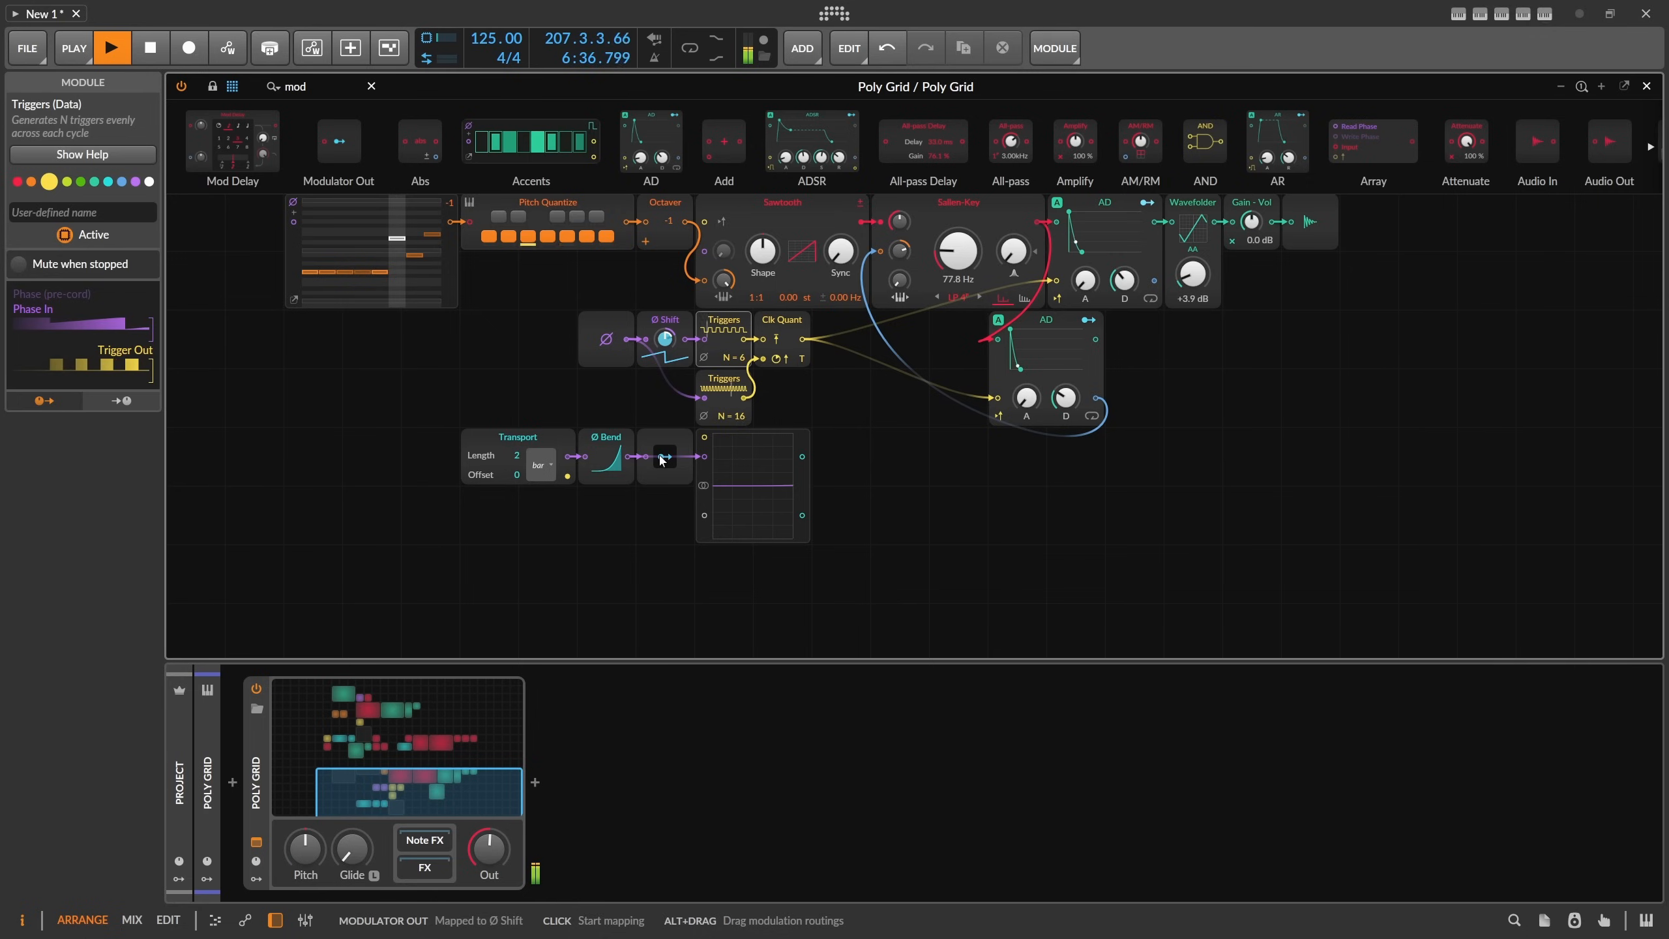
{"action": "left_click", "coordinate": [662, 459]}
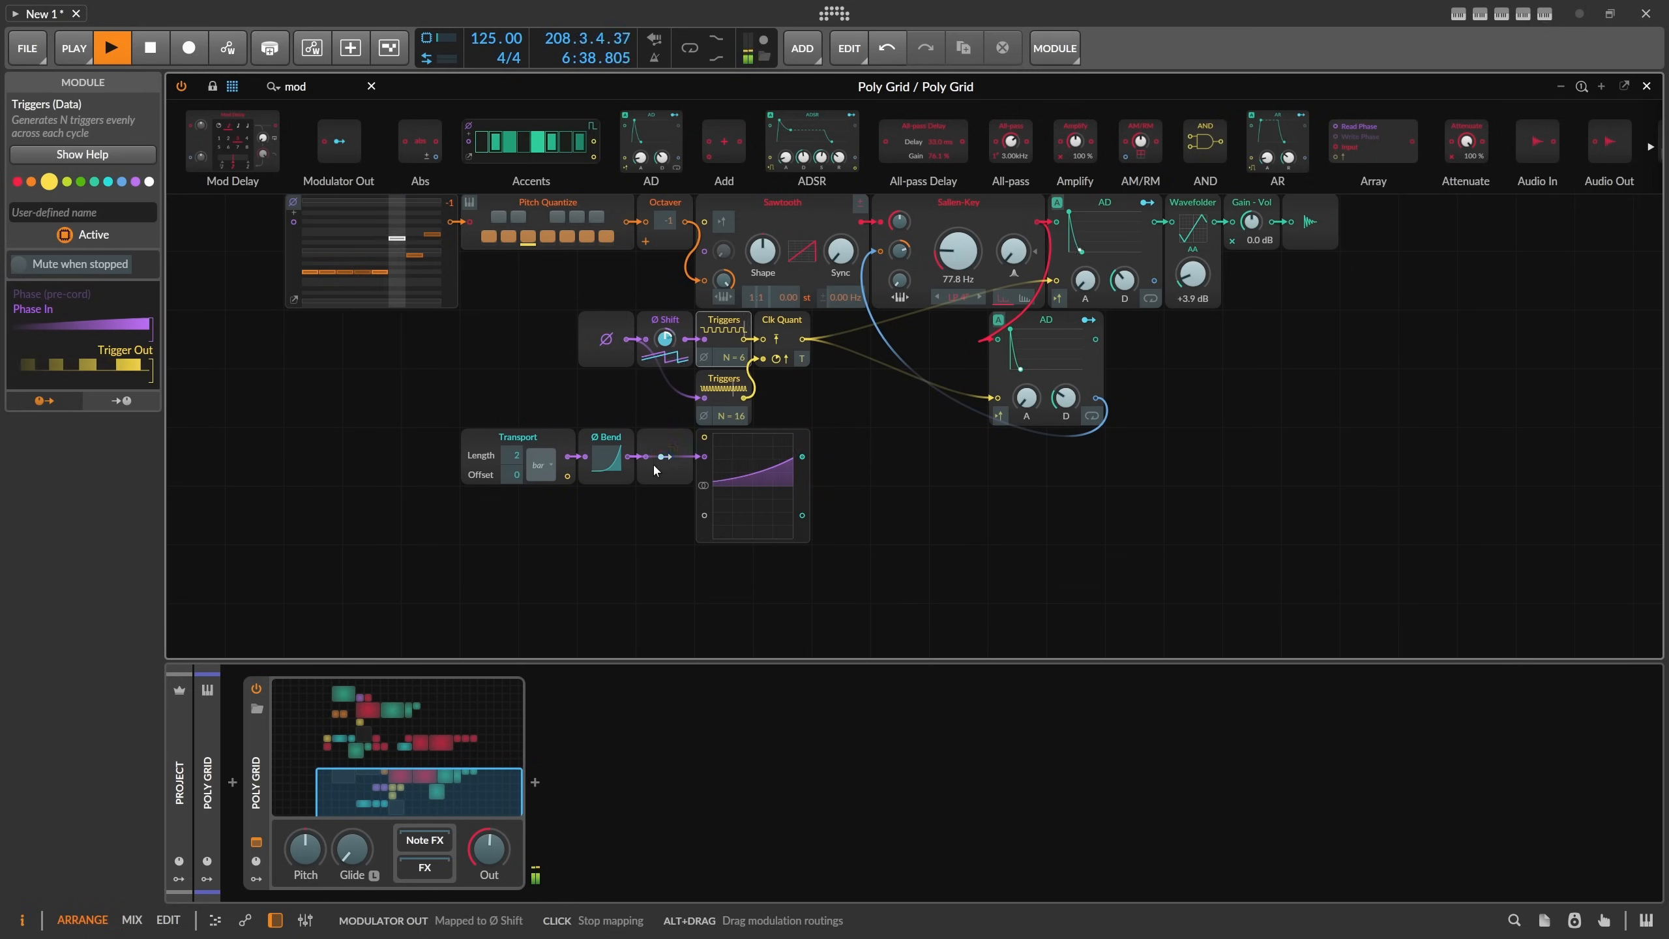
{"action": "left_click", "coordinate": [665, 457]}
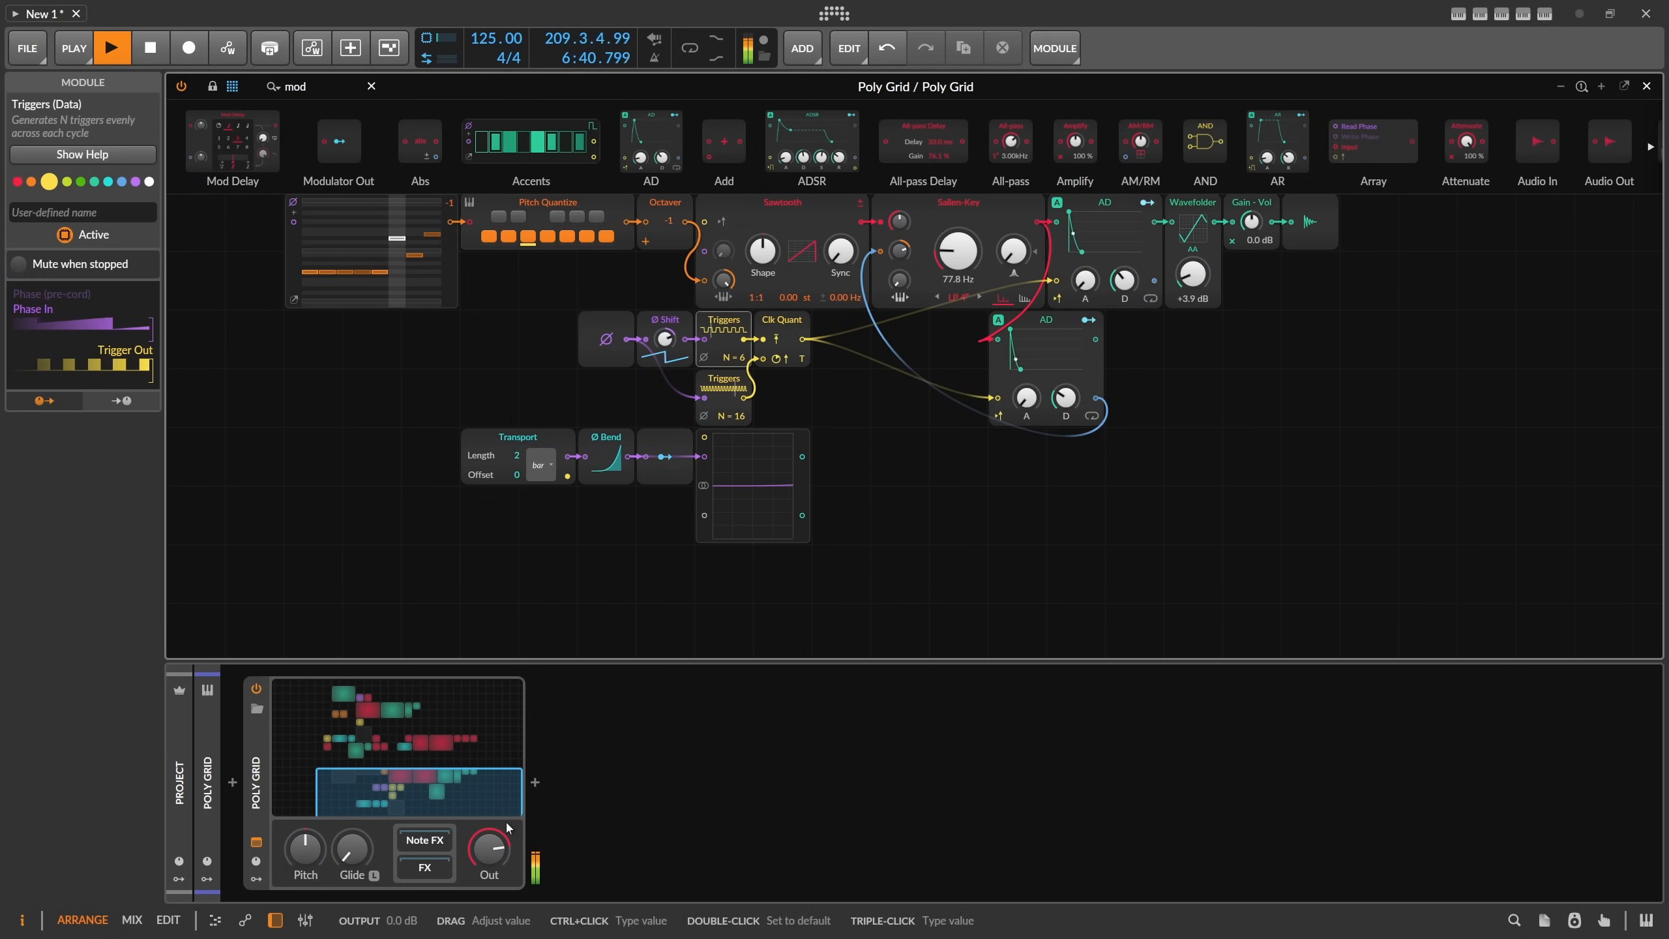
{"action": "left_click", "coordinate": [665, 456]}
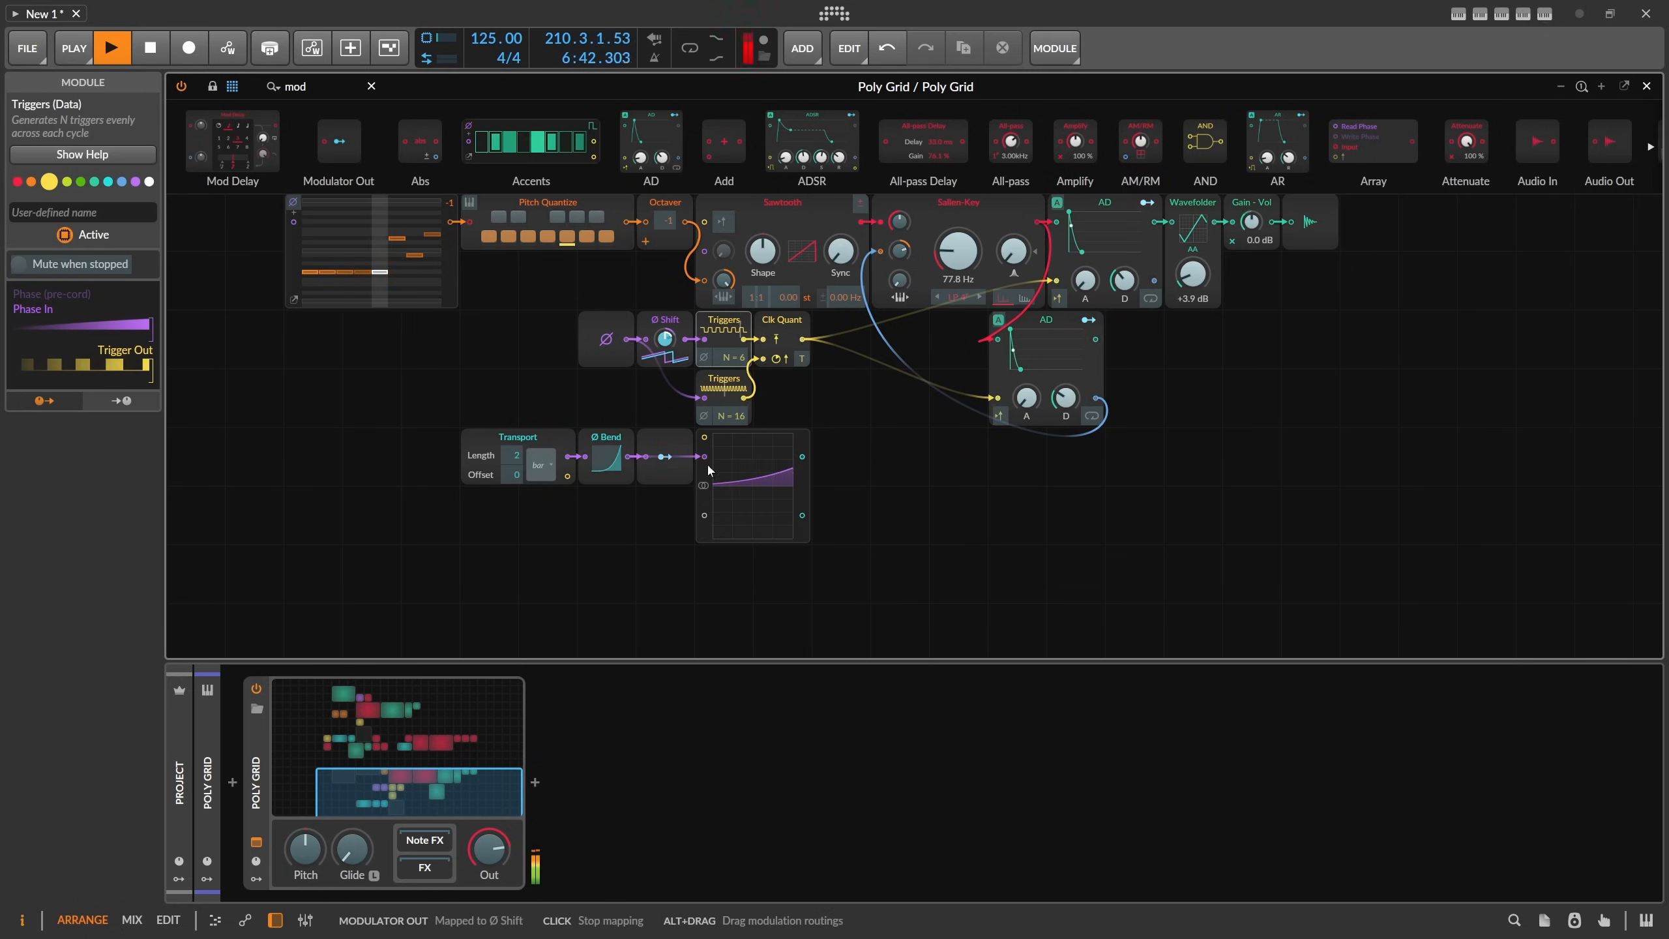
{"action": "left_click", "coordinate": [665, 344]}
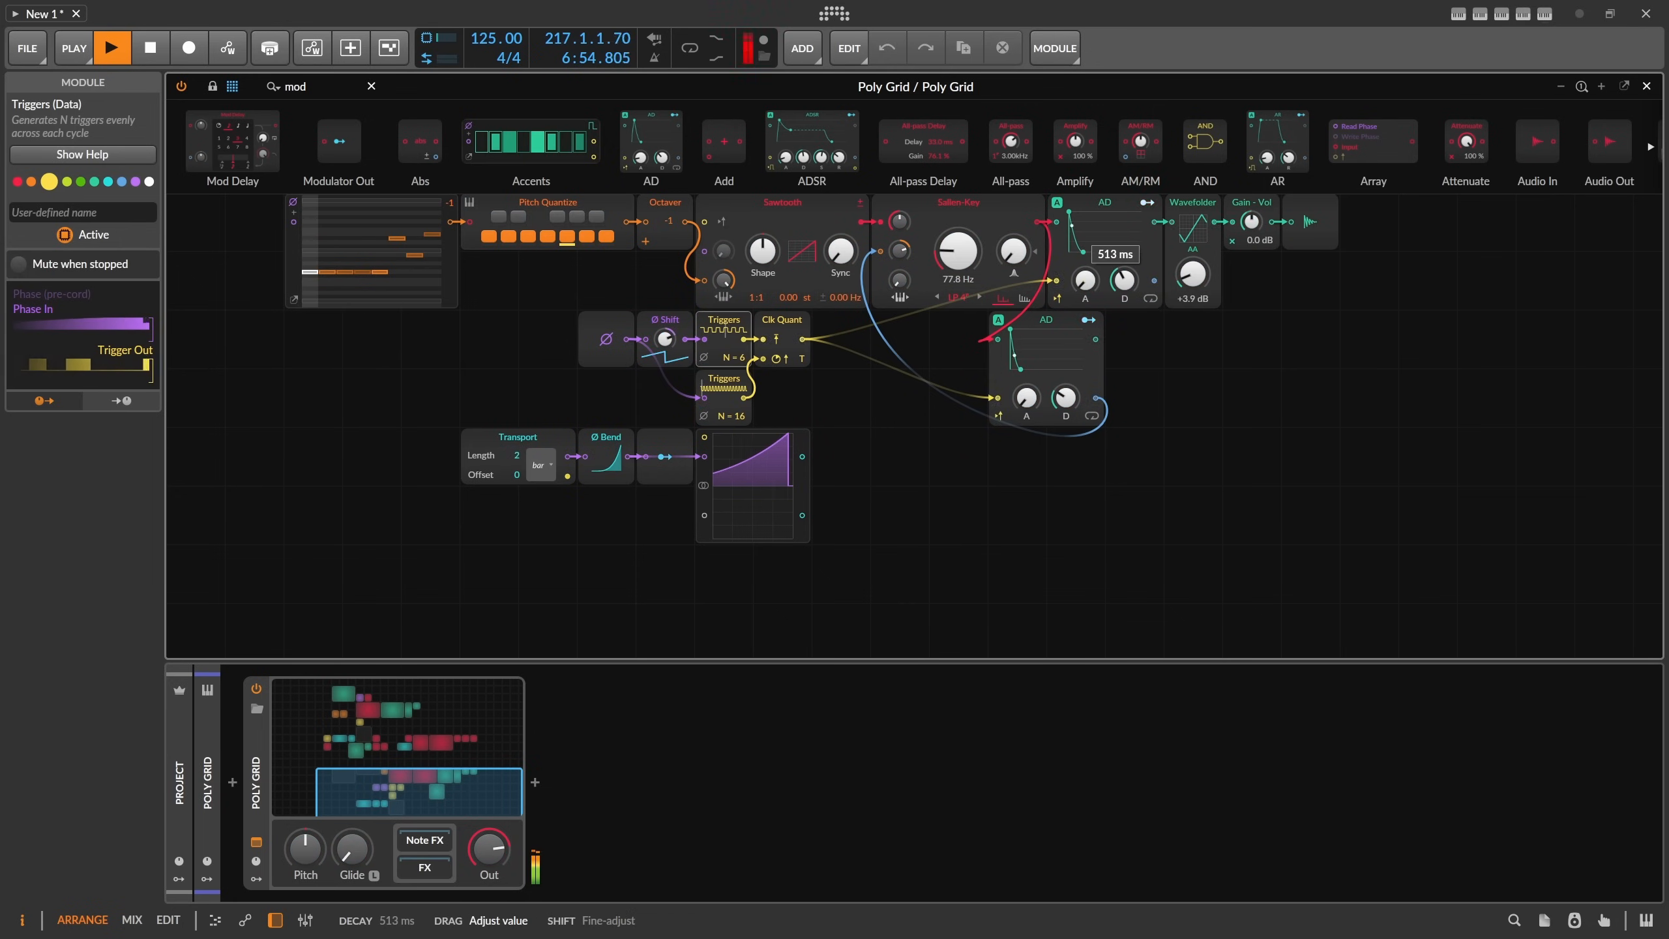
Set the cutoff of the High-pass after the noise AD envelope to 950 Hz.
{"action": "scroll", "coordinate": [940, 332], "scroll_direction": "up", "scroll_amount": 4}
{"action": "scroll", "coordinate": [940, 332], "scroll_direction": "up", "scroll_amount": 2}
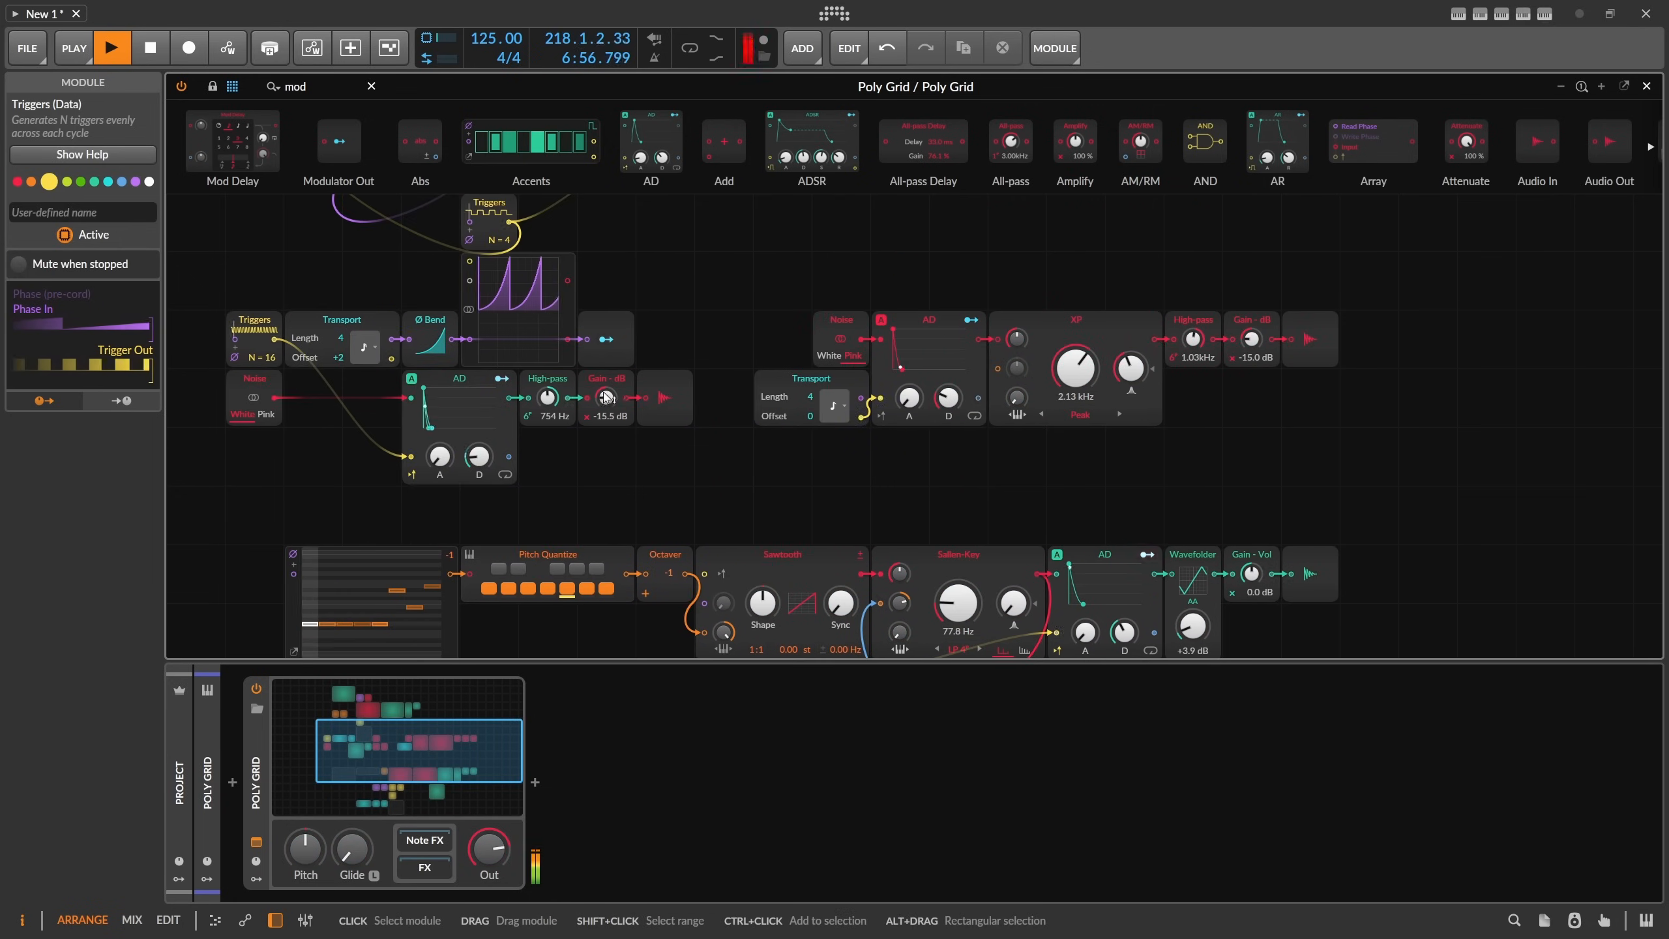
{"action": "mouse_move", "coordinate": [548, 397]}
{"action": "left_mouse_down"}
{"action": "mouse_move", "coordinate": [547, 369]}
{"action": "mouse_move", "coordinate": [547, 405]}
{"action": "left_mouse_up"}
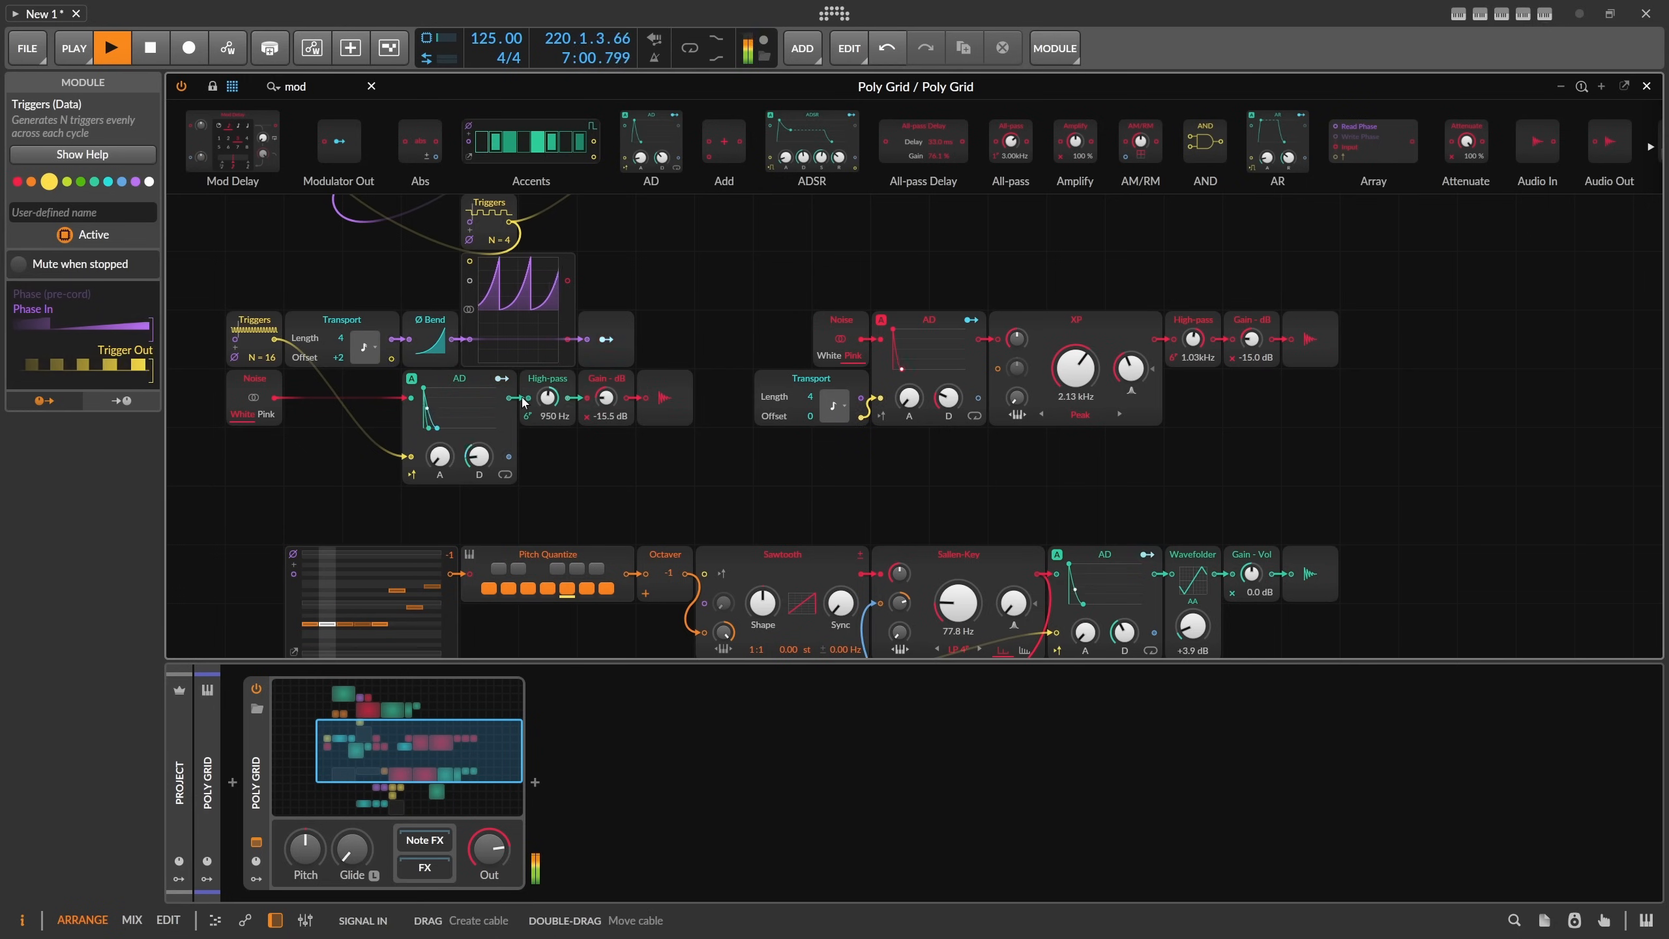
Adjust the Modulator Out's modulation depth on the Decay of the noise AD envelope.
{"action": "right_click", "coordinate": [480, 457]}
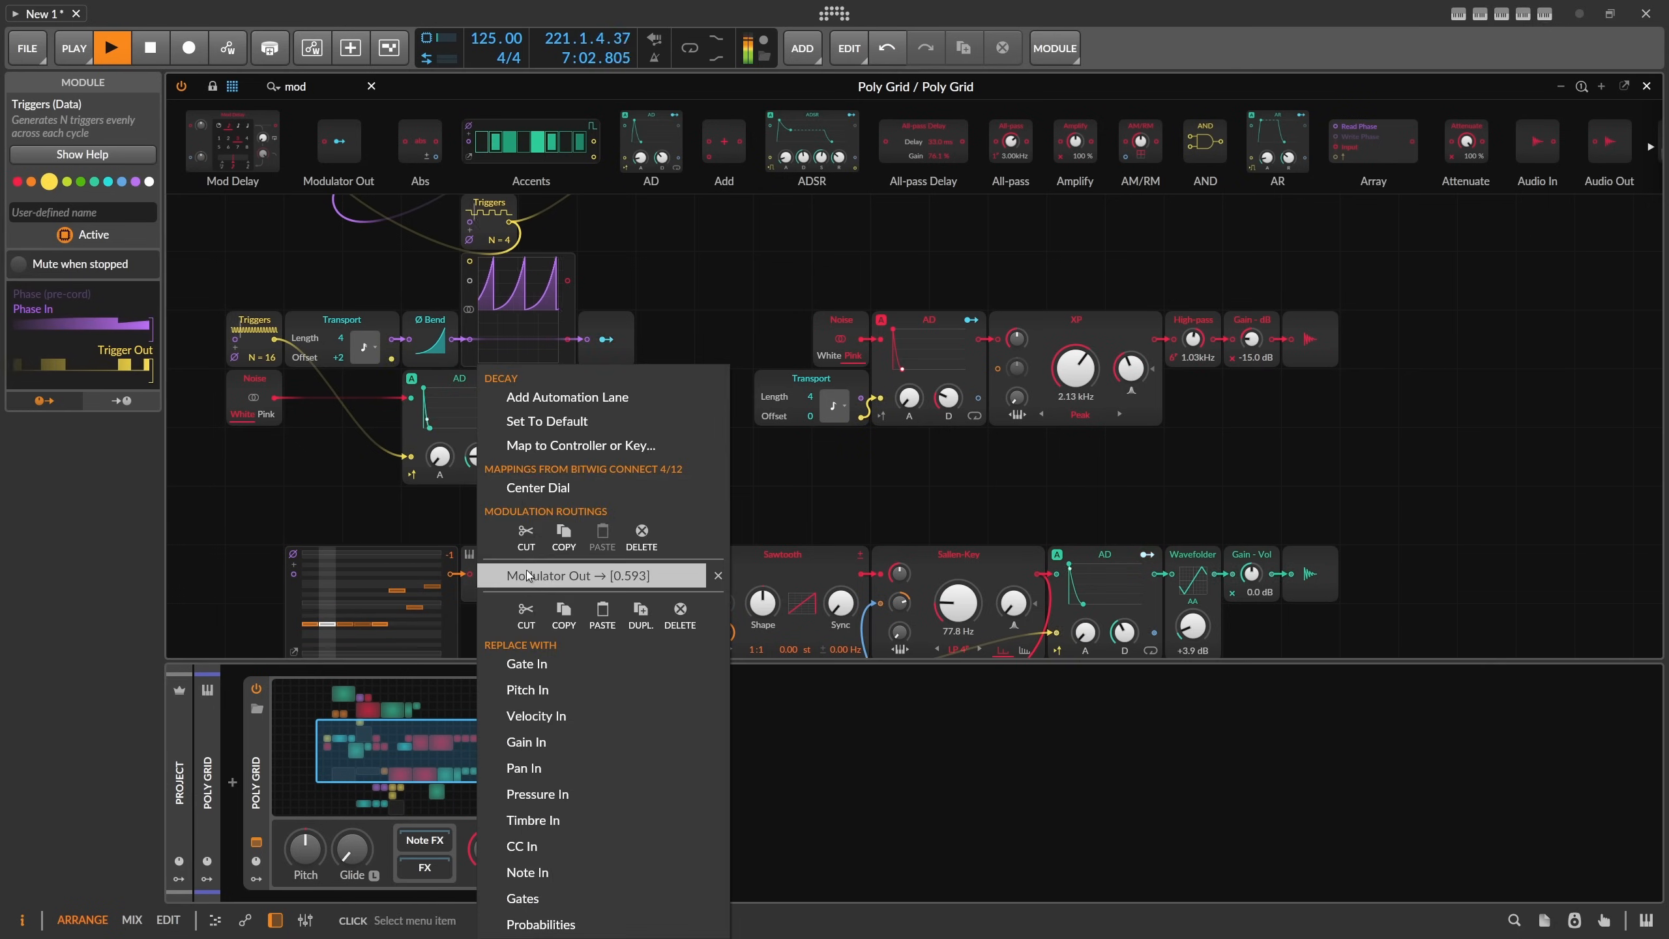
{"action": "left_click", "coordinate": [578, 577]}
{"action": "mouse_move", "coordinate": [479, 456]}
{"action": "left_mouse_down"}
{"action": "mouse_move", "coordinate": [479, 478]}
{"action": "mouse_move", "coordinate": [479, 464]}
{"action": "left_mouse_up"}
{"action": "left_click", "coordinate": [606, 339]}
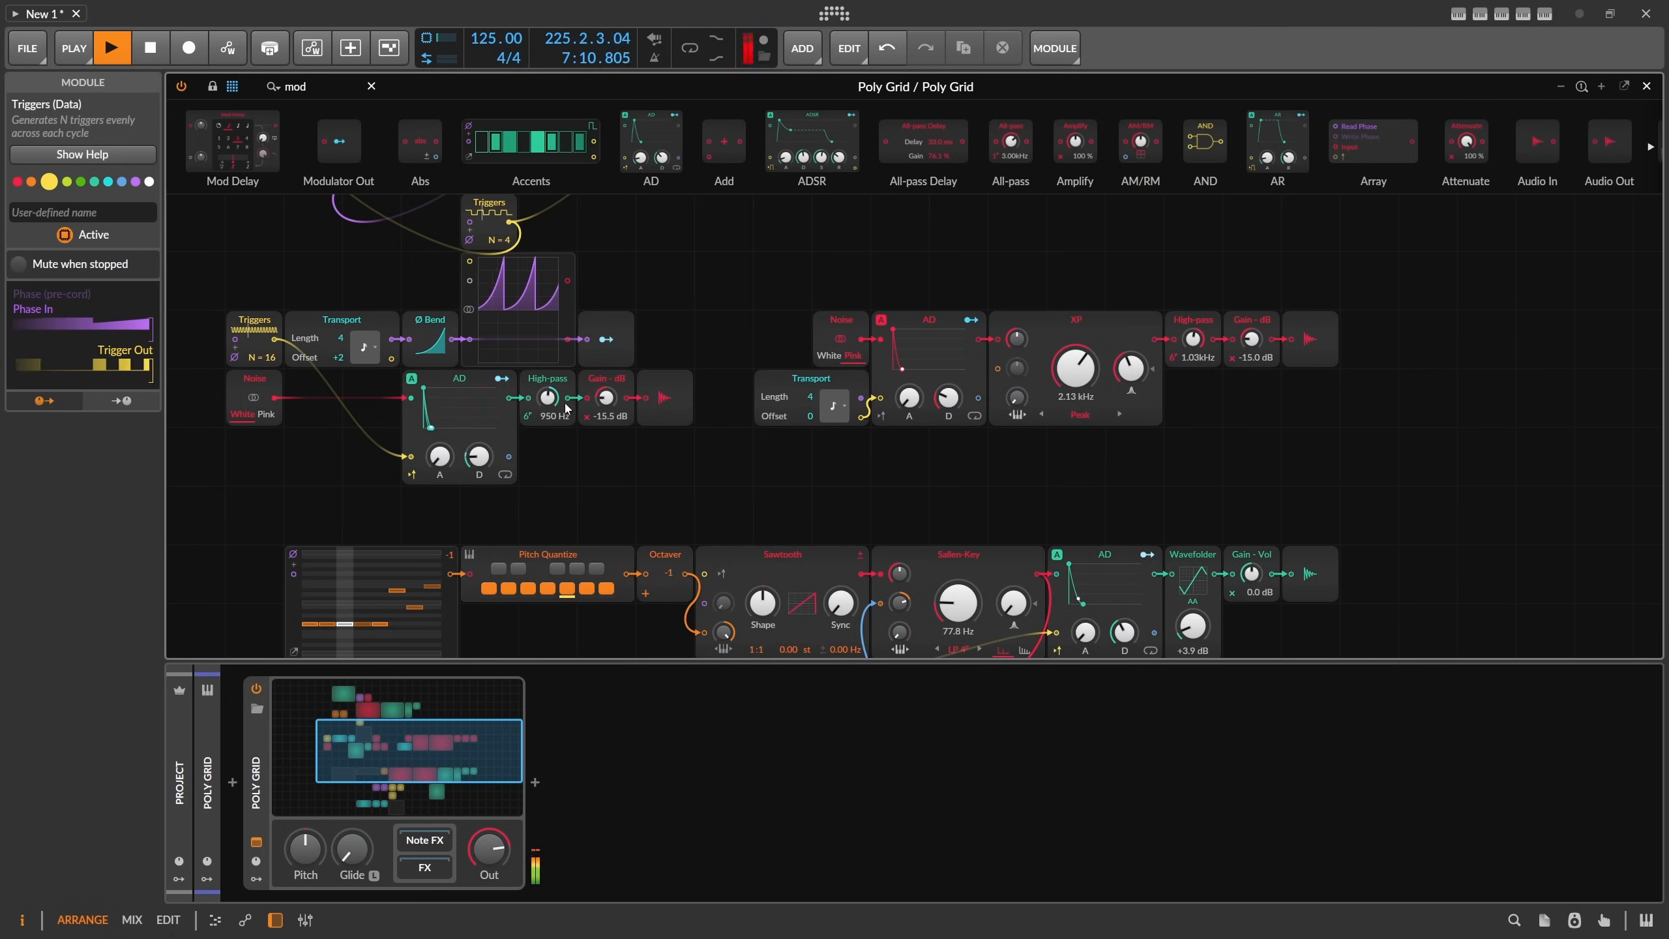
Map the Segments envelope to the noise voice's Gain - dB module with a negative modulation amount.
{"action": "scroll", "coordinate": [576, 410], "scroll_direction": "up", "scroll_amount": 3}
{"action": "scroll", "coordinate": [576, 410], "scroll_direction": "up", "scroll_amount": 3}
{"action": "scroll", "coordinate": [629, 396], "scroll_direction": "down", "scroll_amount": 5}
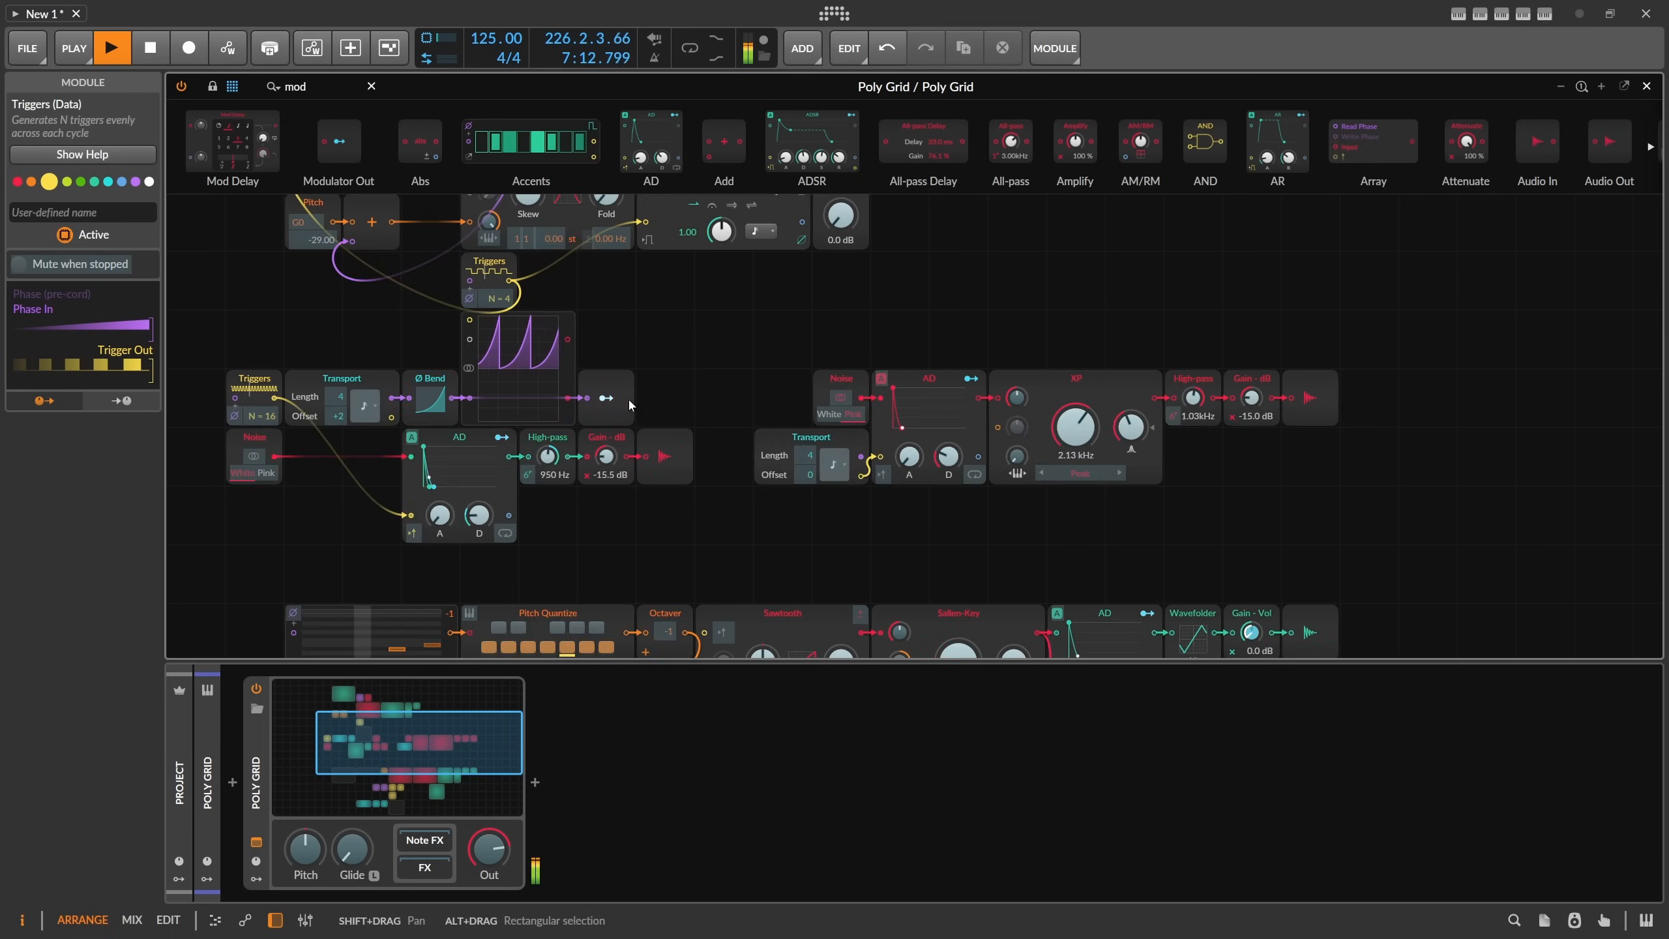
{"action": "left_click_drag", "start_coordinate": [610, 410], "coordinate": [609, 403]}
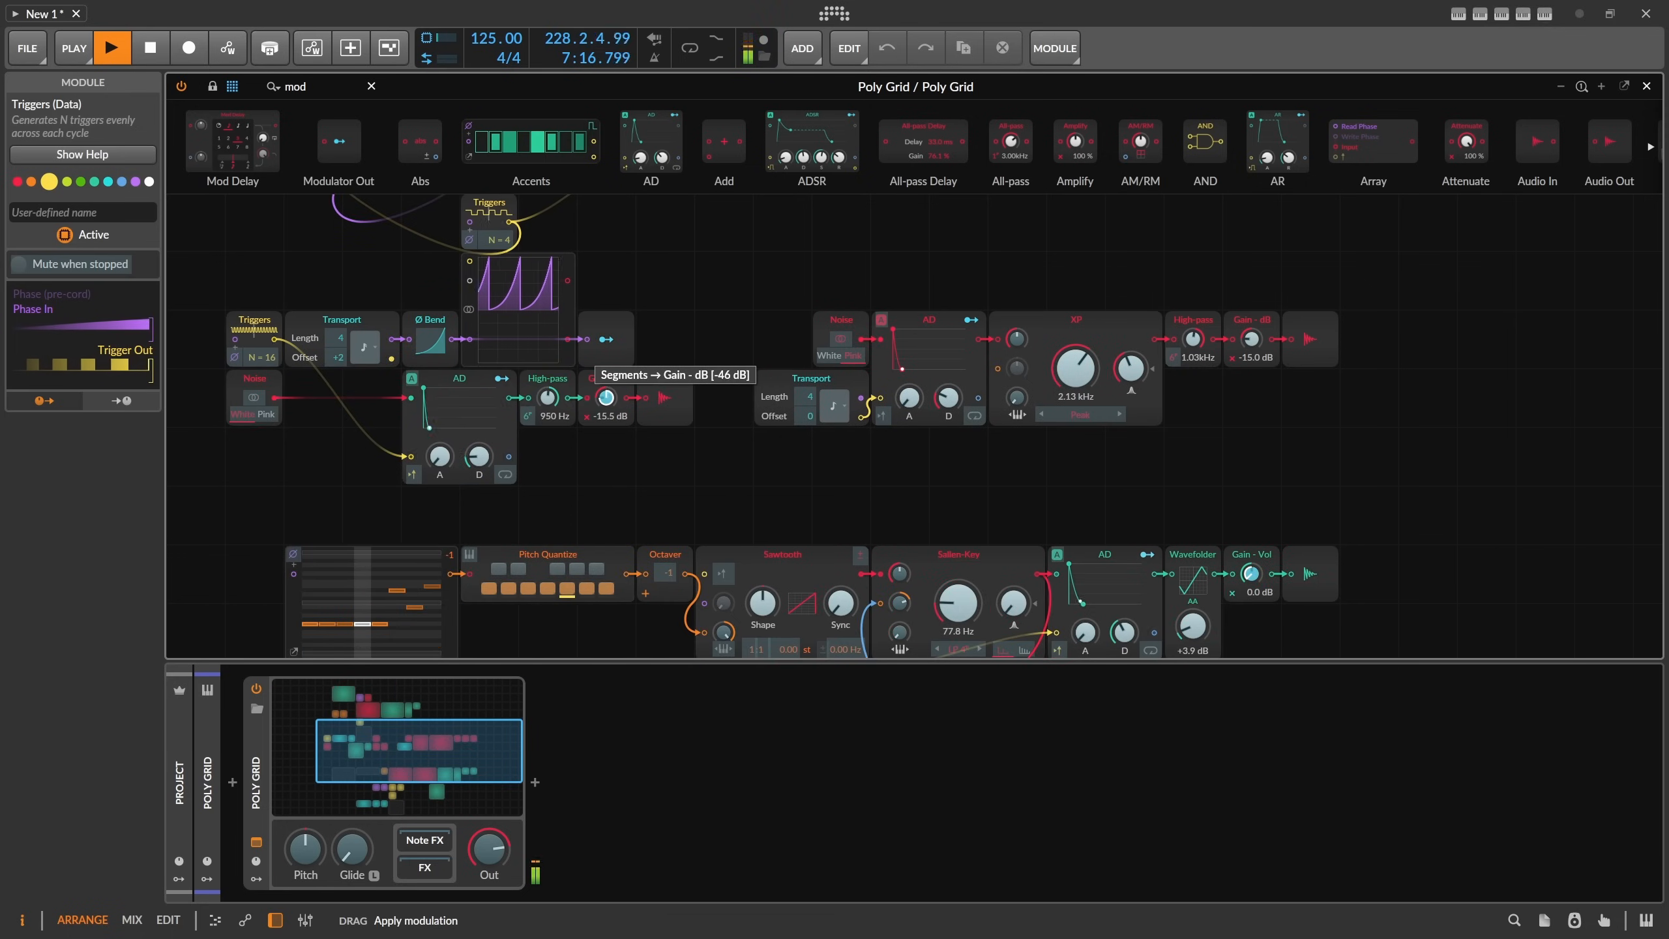
{"action": "mouse_move", "coordinate": [609, 403]}
{"action": "left_mouse_down"}
{"action": "mouse_move", "coordinate": [548, 398]}
{"action": "mouse_move", "coordinate": [606, 393]}
{"action": "left_mouse_up"}
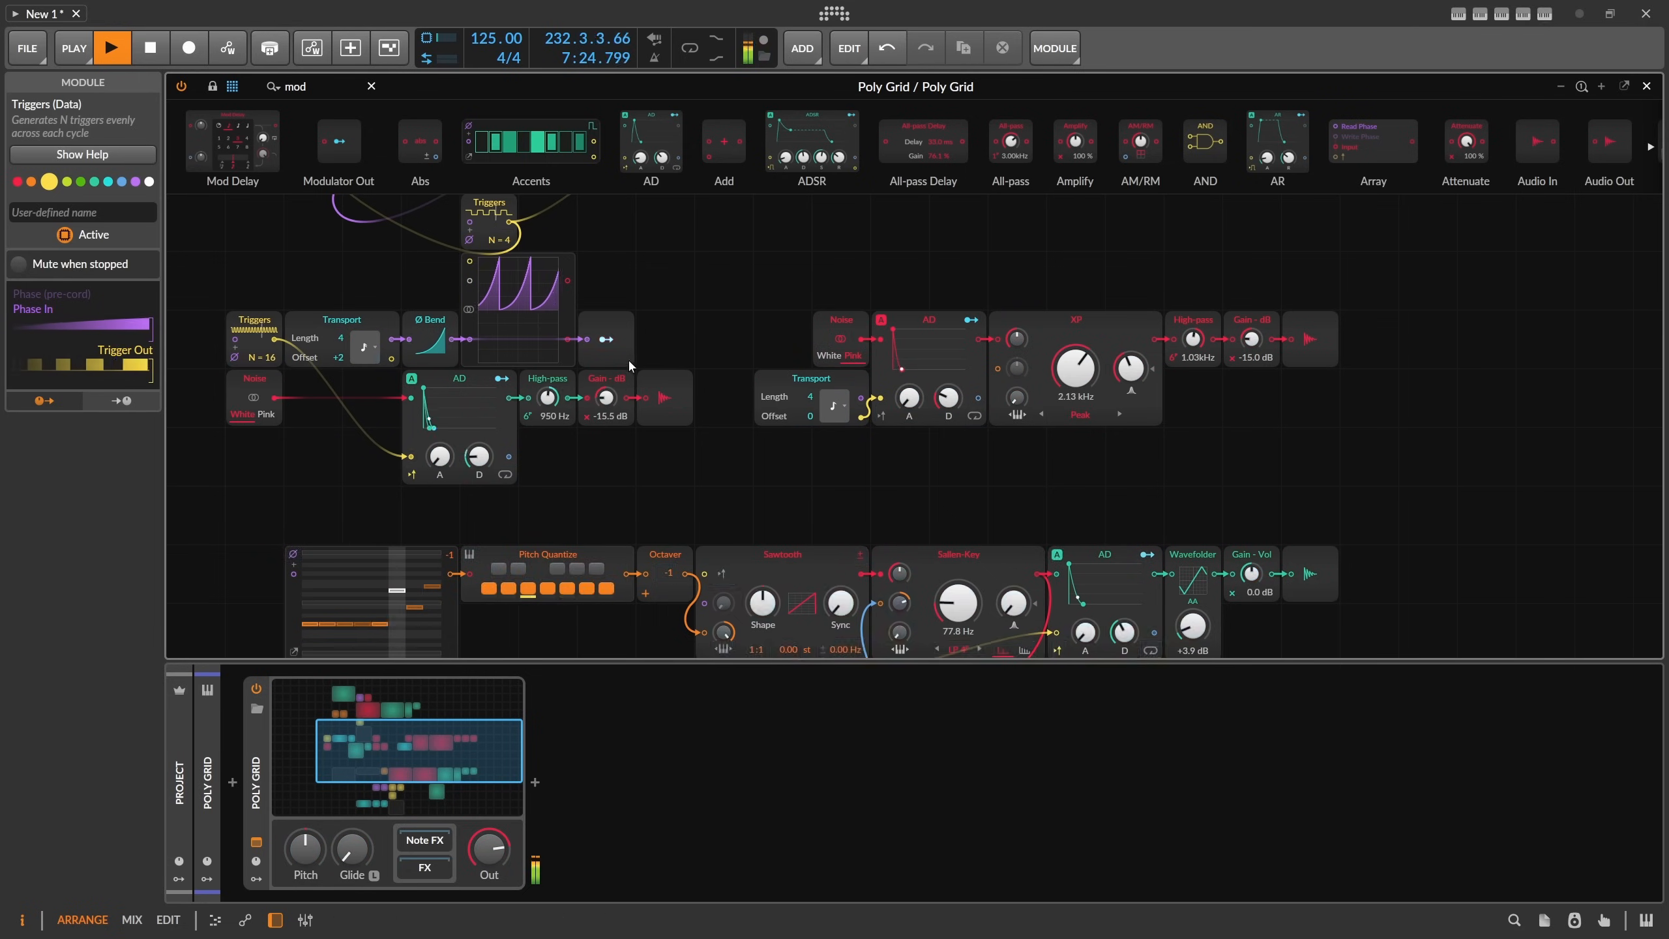
Remove the 25% point from the Segments envelope after the Sine, bend its falling segment to -82% curvature and adjust both 100% points.
{"action": "scroll", "coordinate": [629, 358], "scroll_direction": "up", "scroll_amount": 5}
{"action": "left_click", "coordinate": [734, 356]}
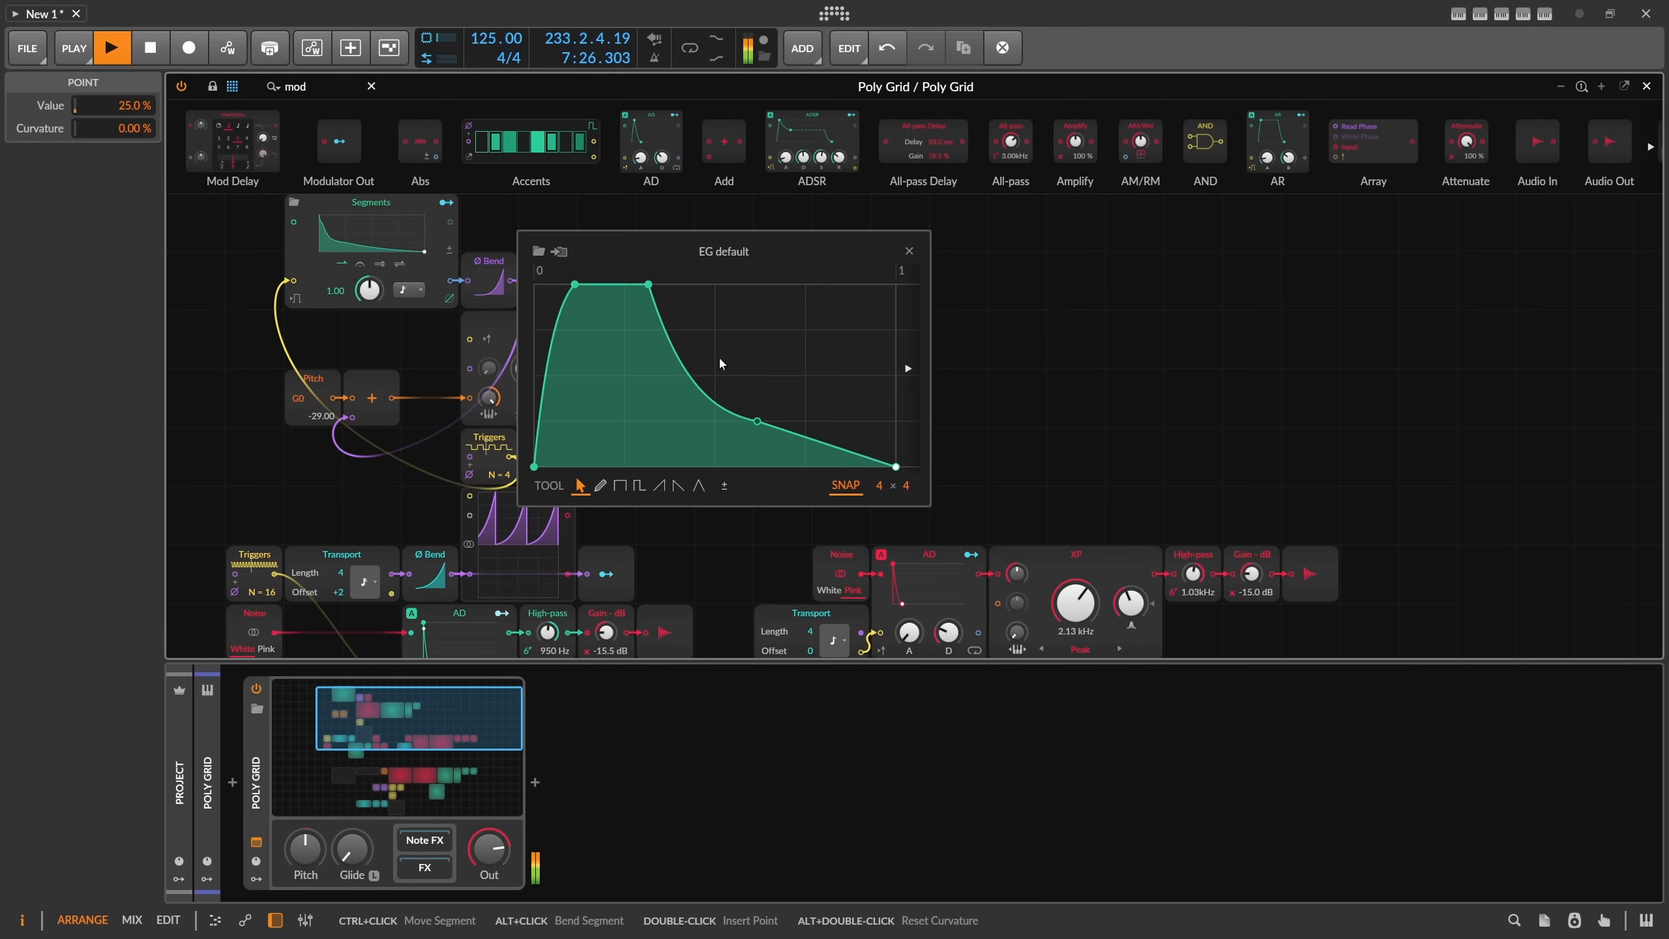
{"action": "double_click", "coordinate": [756, 421]}
{"action": "left_click_drag", "start_coordinate": [753, 397], "coordinate": [753, 302]}
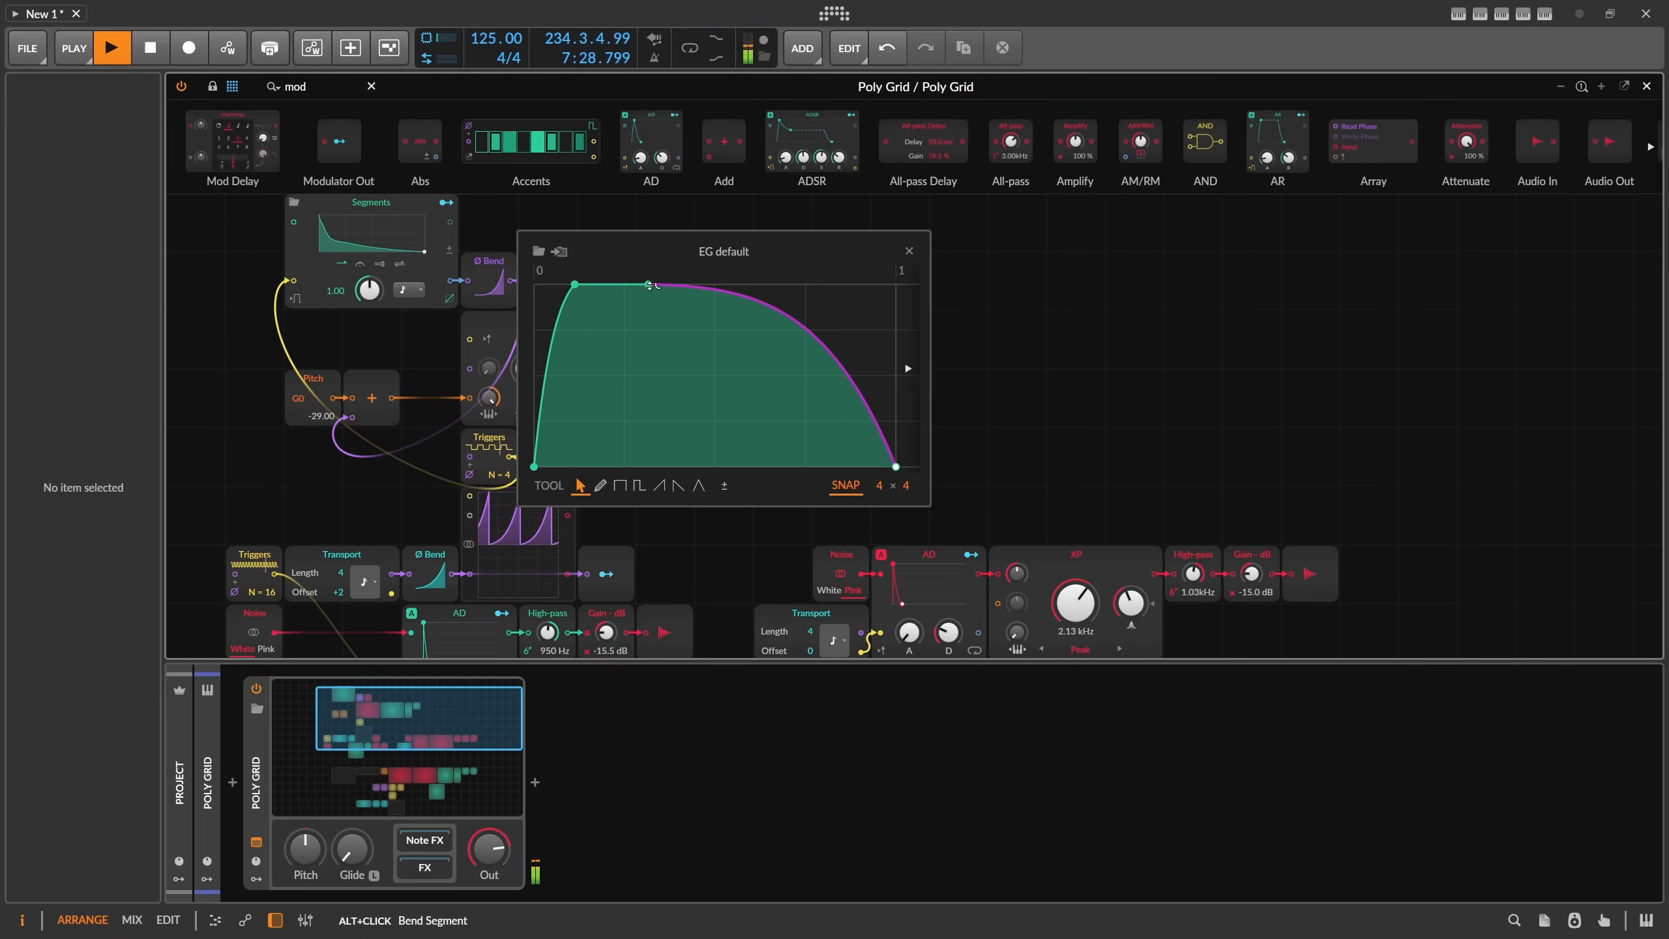
{"action": "left_click", "coordinate": [576, 284]}
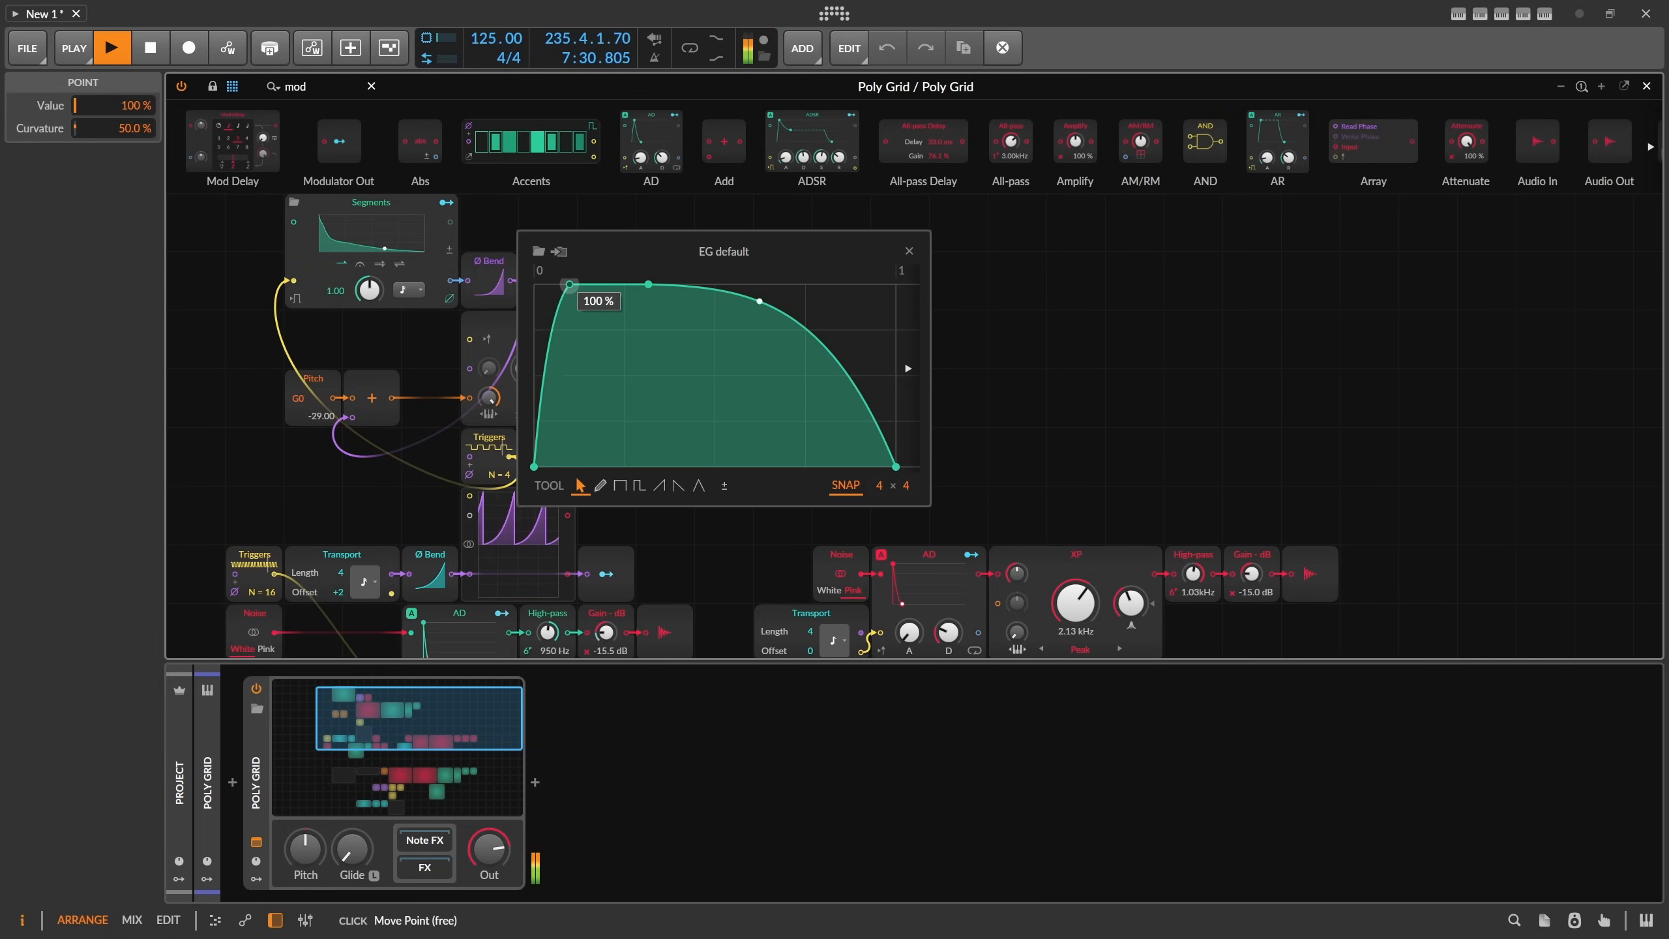
{"action": "mouse_move", "coordinate": [648, 284]}
{"action": "left_mouse_down"}
{"action": "mouse_move", "coordinate": [643, 329]}
{"action": "mouse_move", "coordinate": [656, 285]}
{"action": "left_mouse_up"}
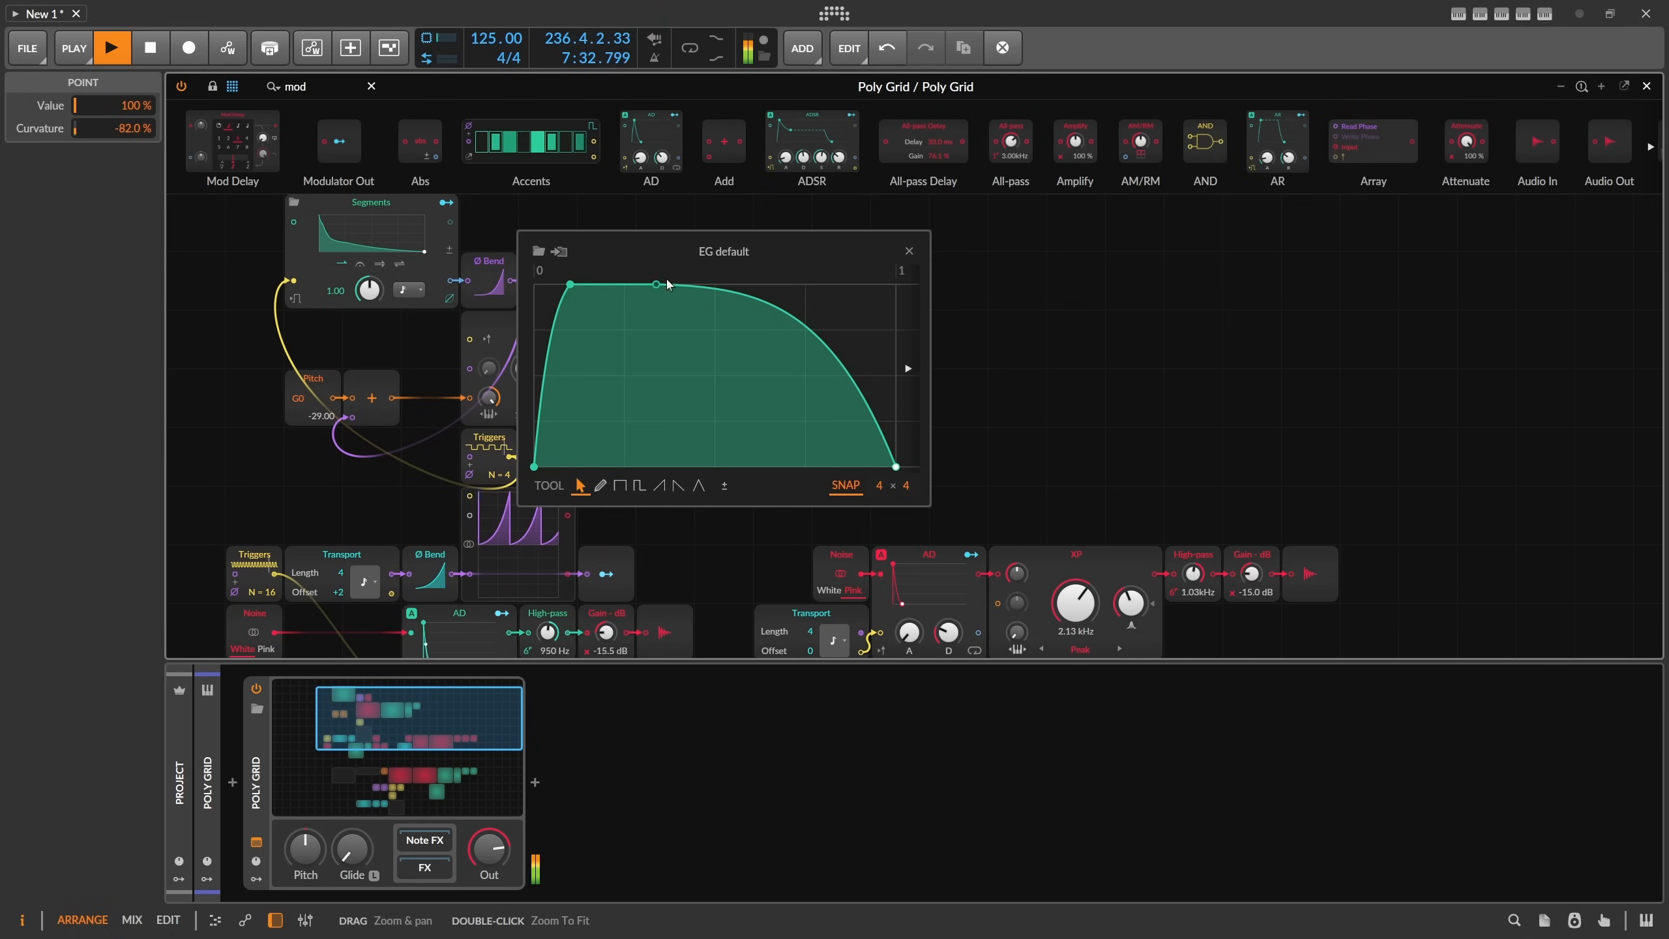
Smooth the decay of the Segments envelope feeding Ø Bend by shifting its 75% and 25% points and removing the point between them.
{"action": "left_click", "coordinate": [348, 227]}
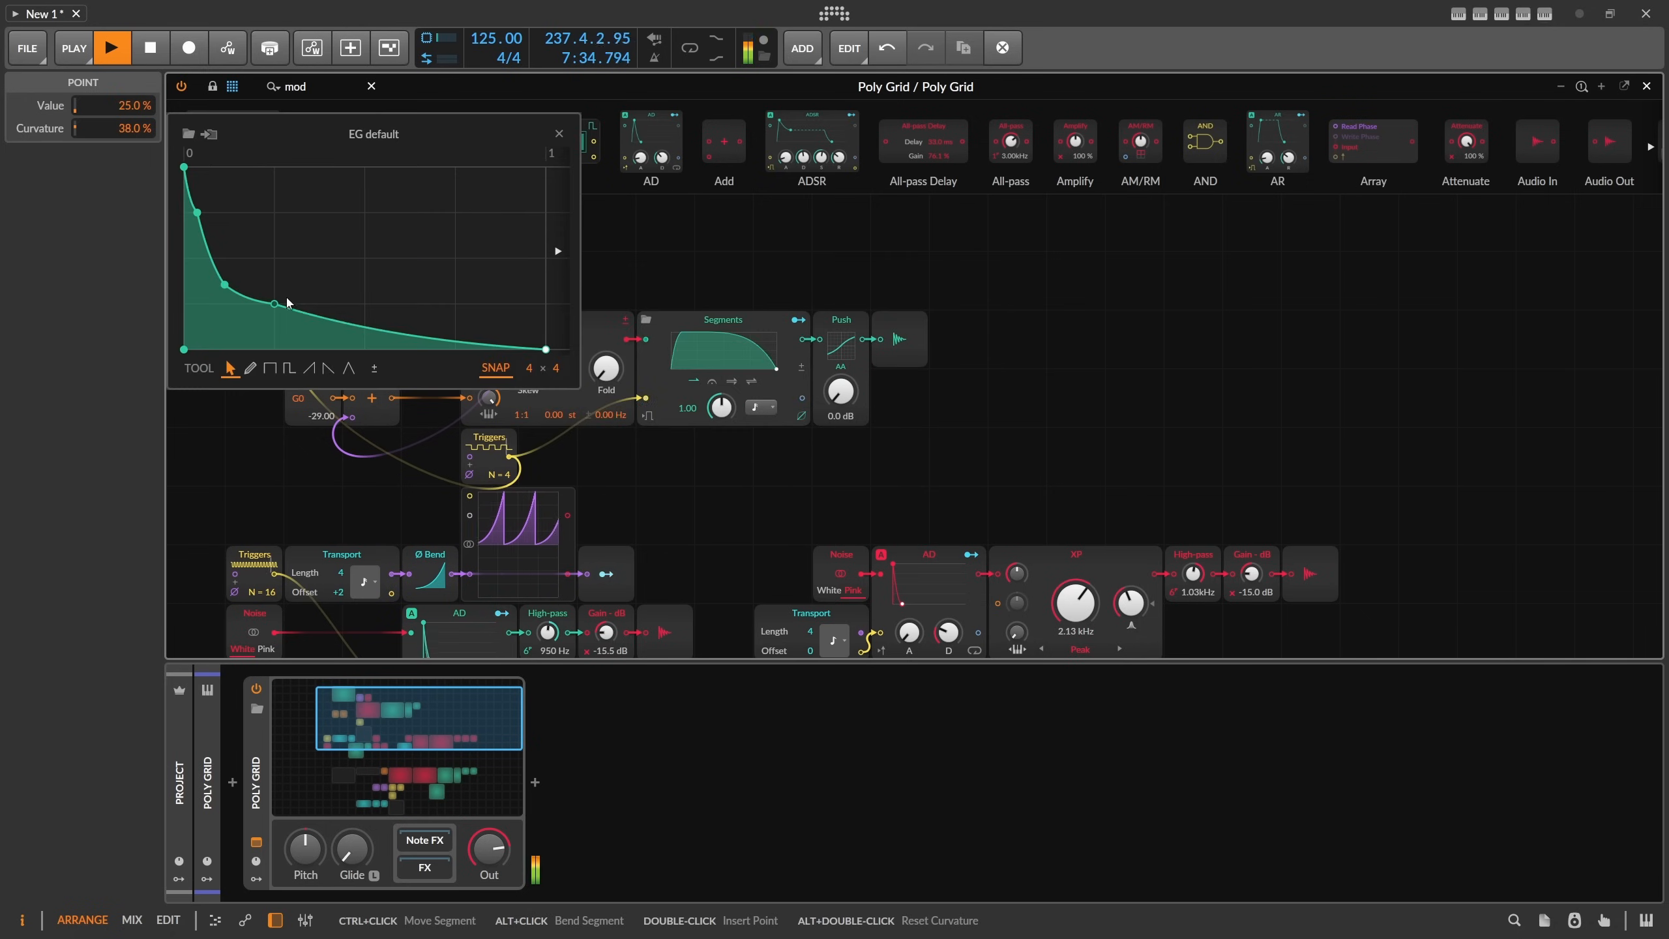
{"action": "left_click_drag", "start_coordinate": [274, 303], "coordinate": [221, 287]}
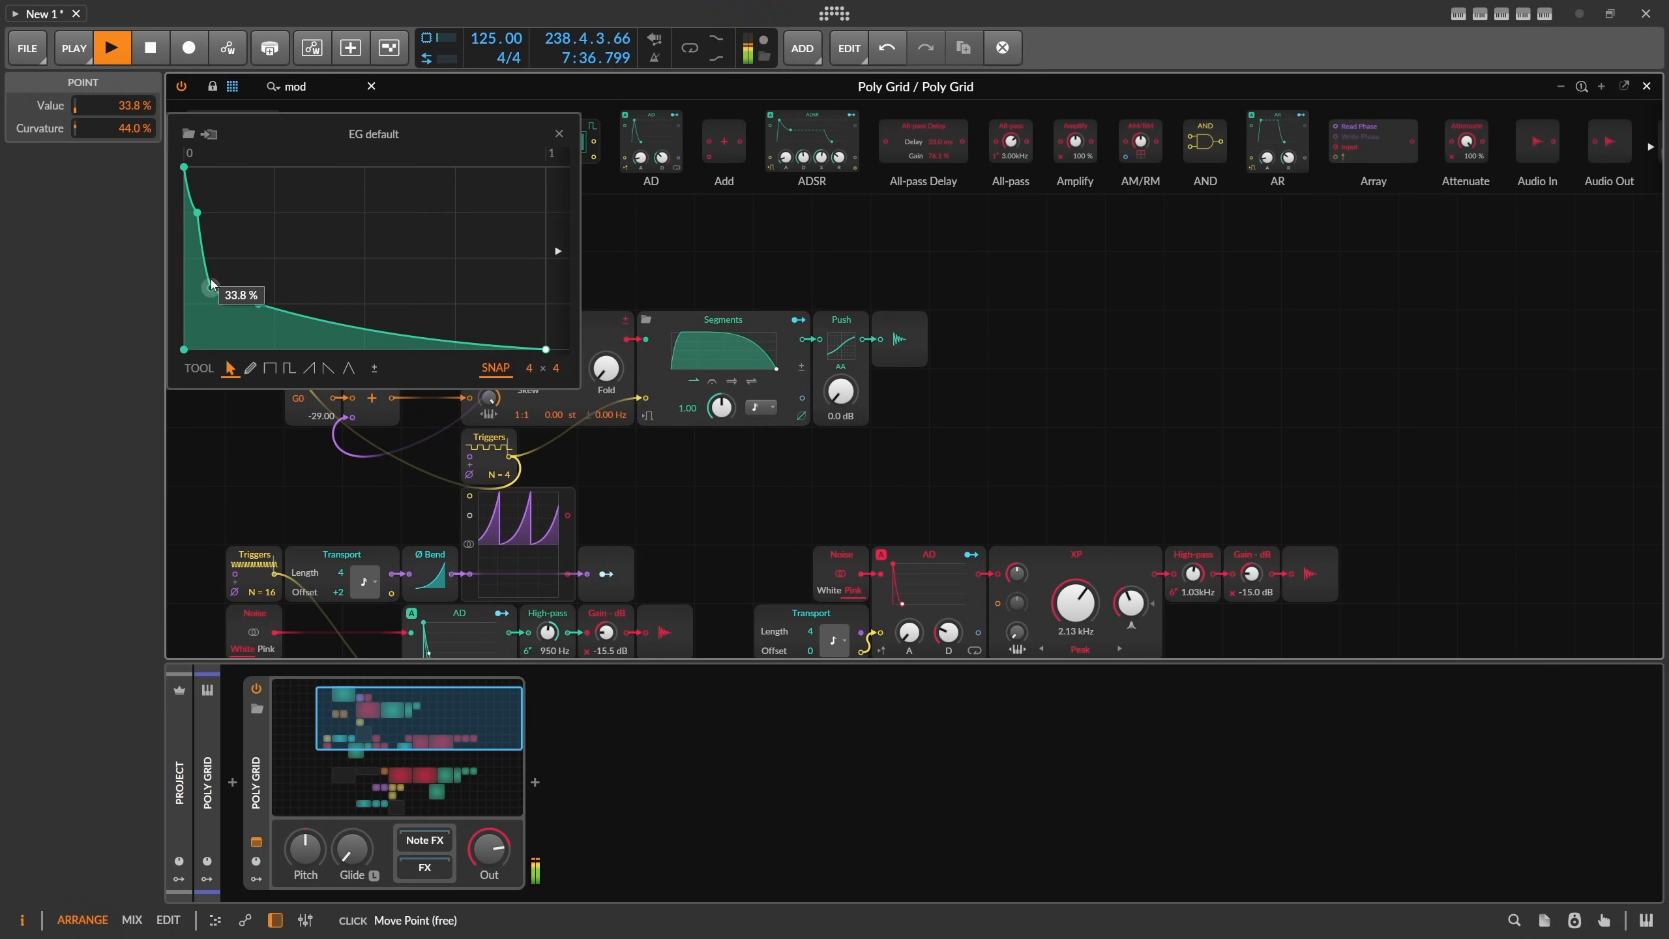
{"action": "left_click_drag", "start_coordinate": [196, 212], "coordinate": [203, 213]}
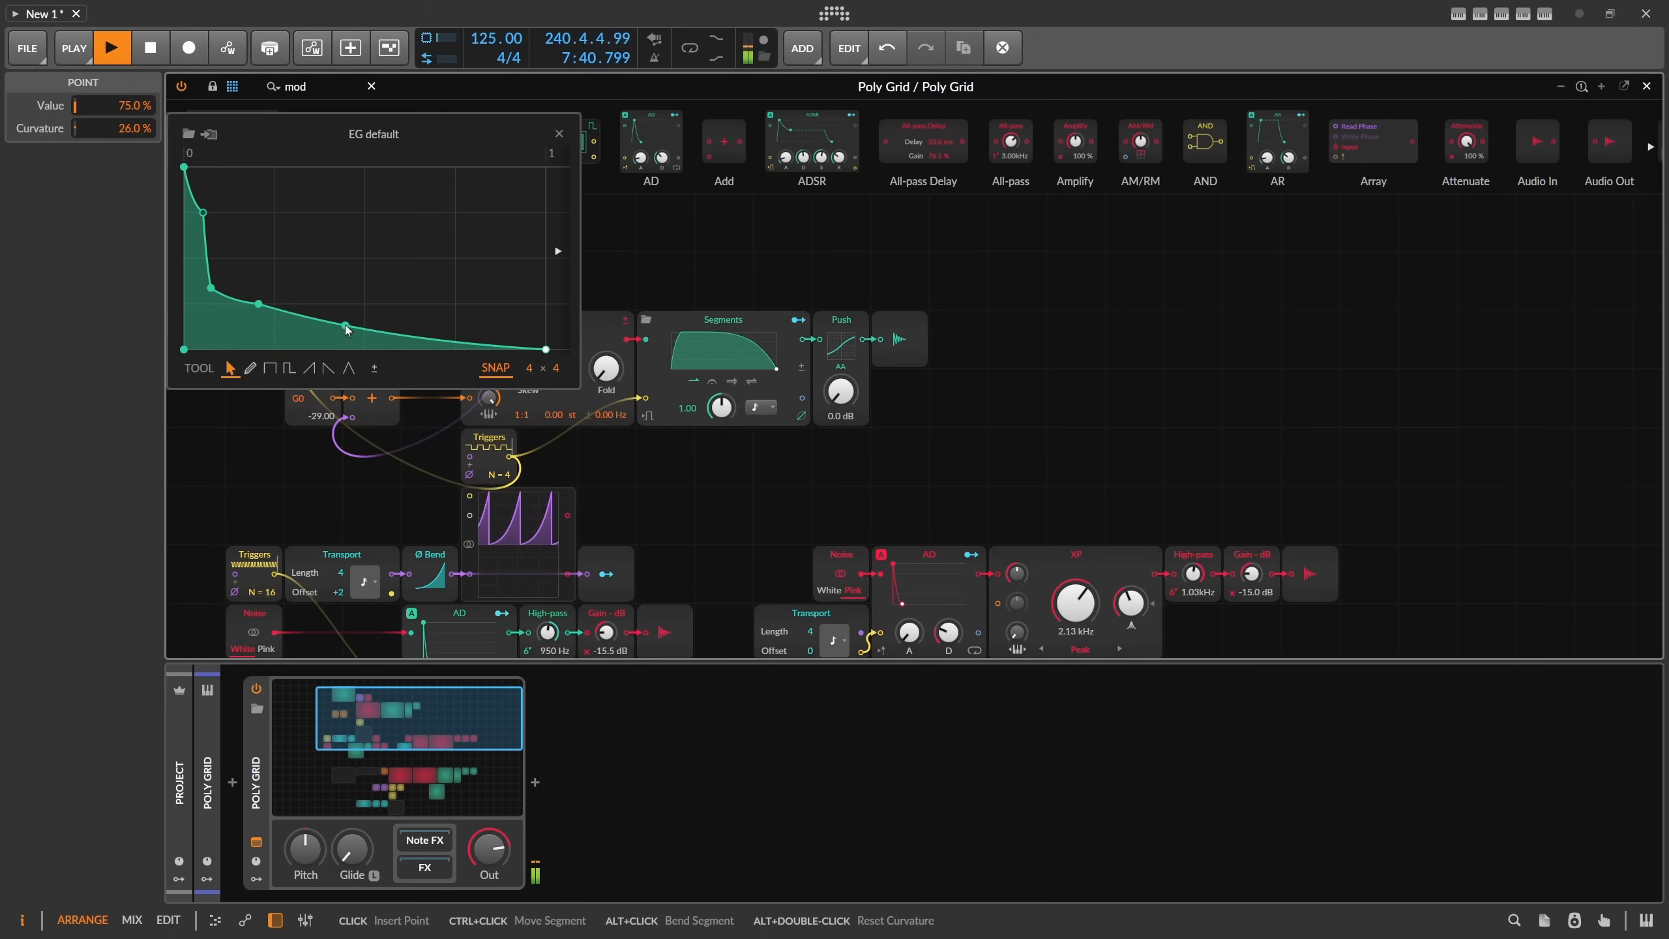
{"action": "left_click_drag", "start_coordinate": [346, 329], "coordinate": [321, 348]}
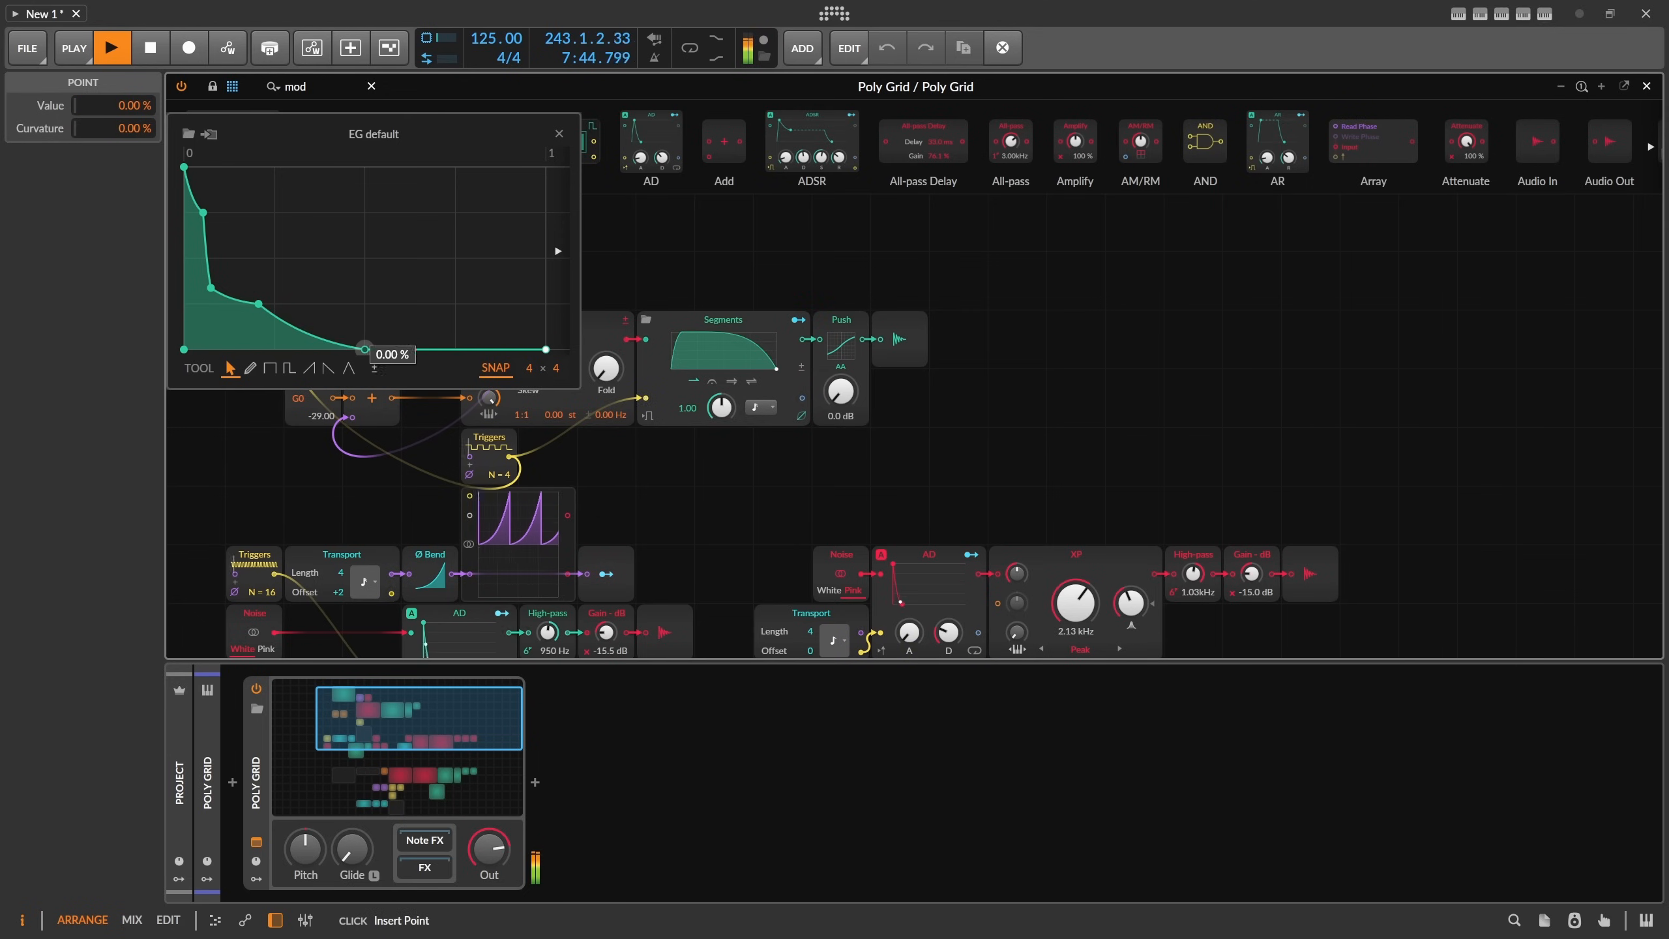
{"action": "double_click", "coordinate": [365, 349]}
{"action": "left_click_drag", "start_coordinate": [258, 304], "coordinate": [287, 304]}
{"action": "double_click", "coordinate": [211, 288]}
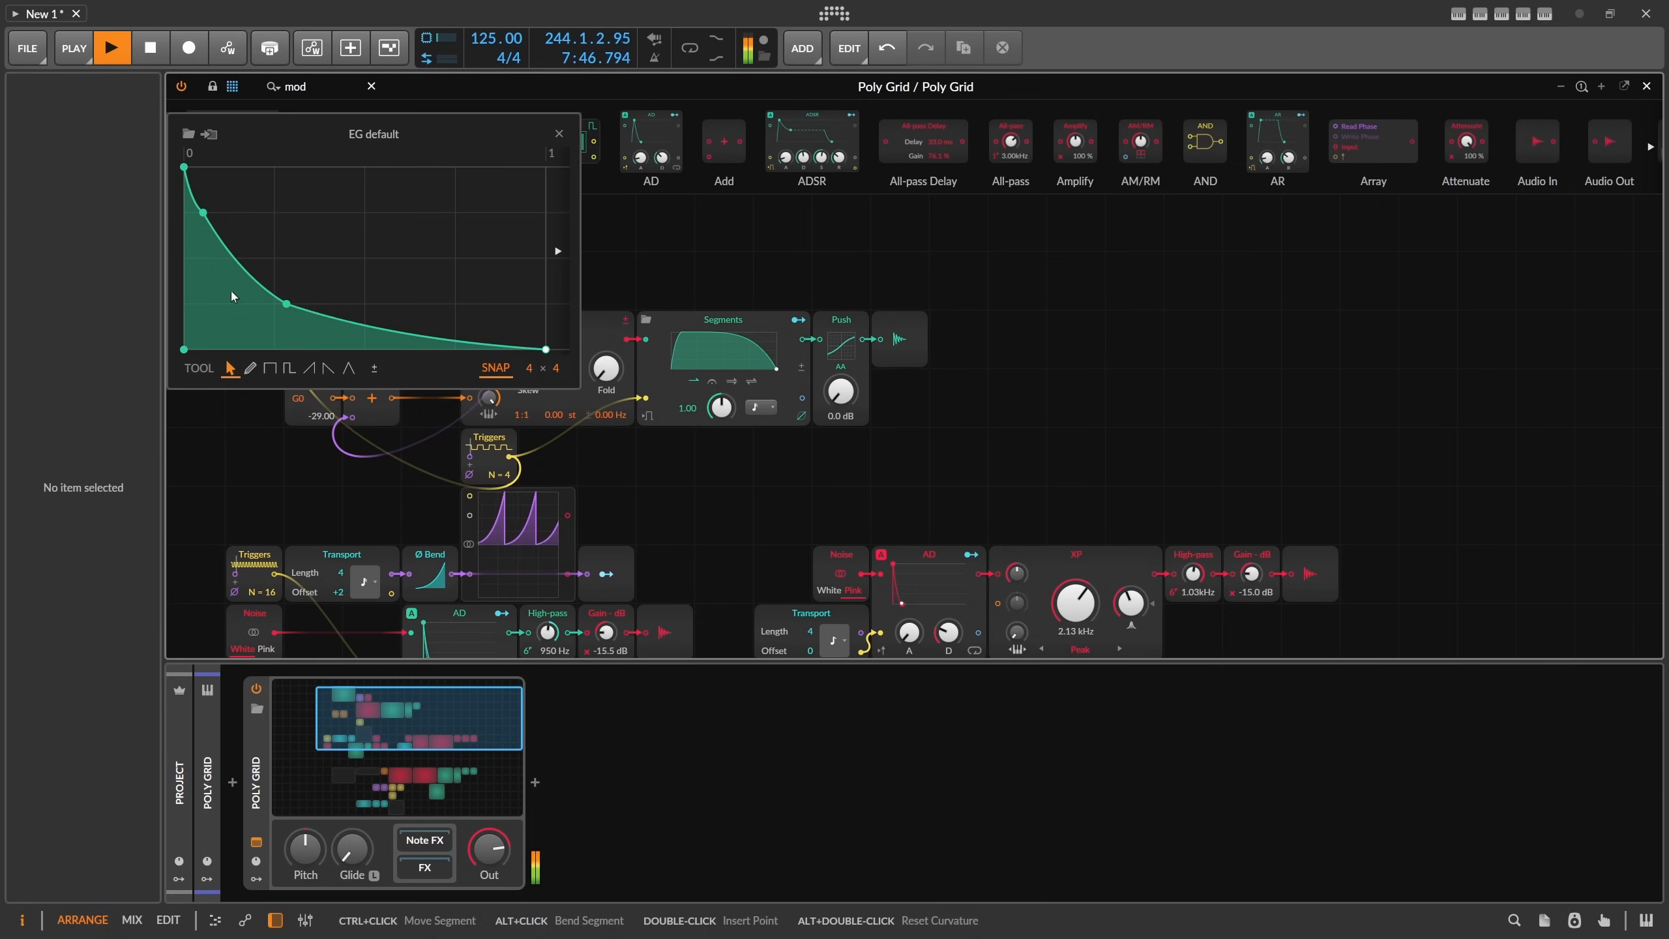
Bend the falling segment of the Segments envelope after the Sine inward to 58% curvature.
{"action": "left_click", "coordinate": [748, 335]}
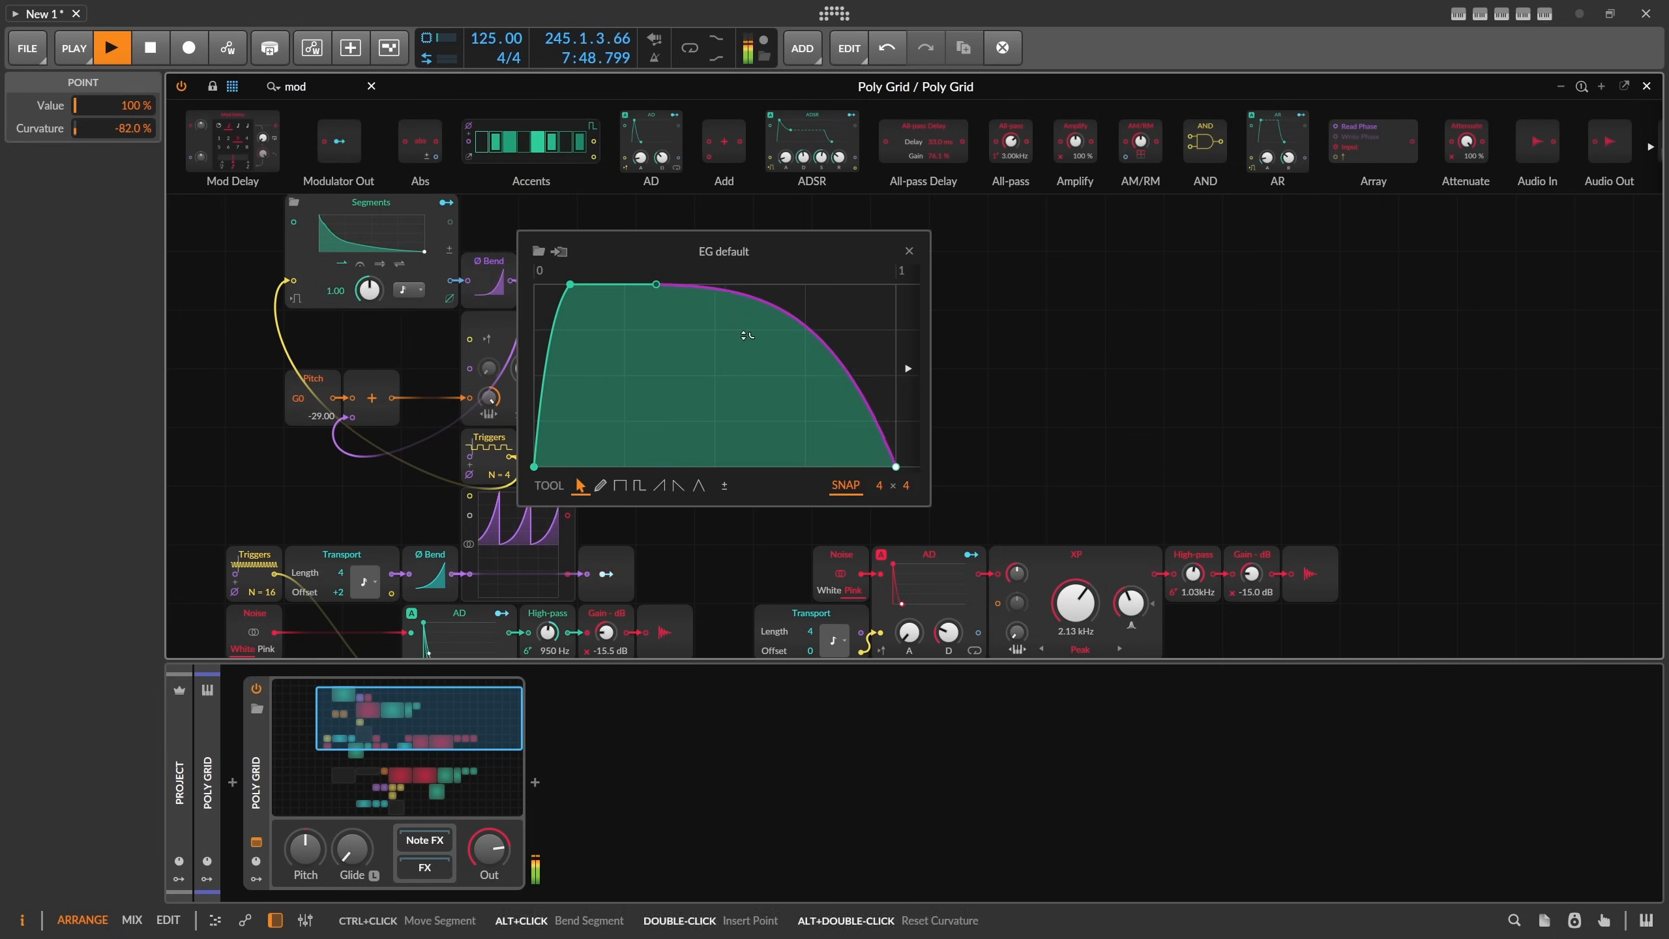
{"action": "left_click_drag", "start_coordinate": [747, 335], "coordinate": [747, 388]}
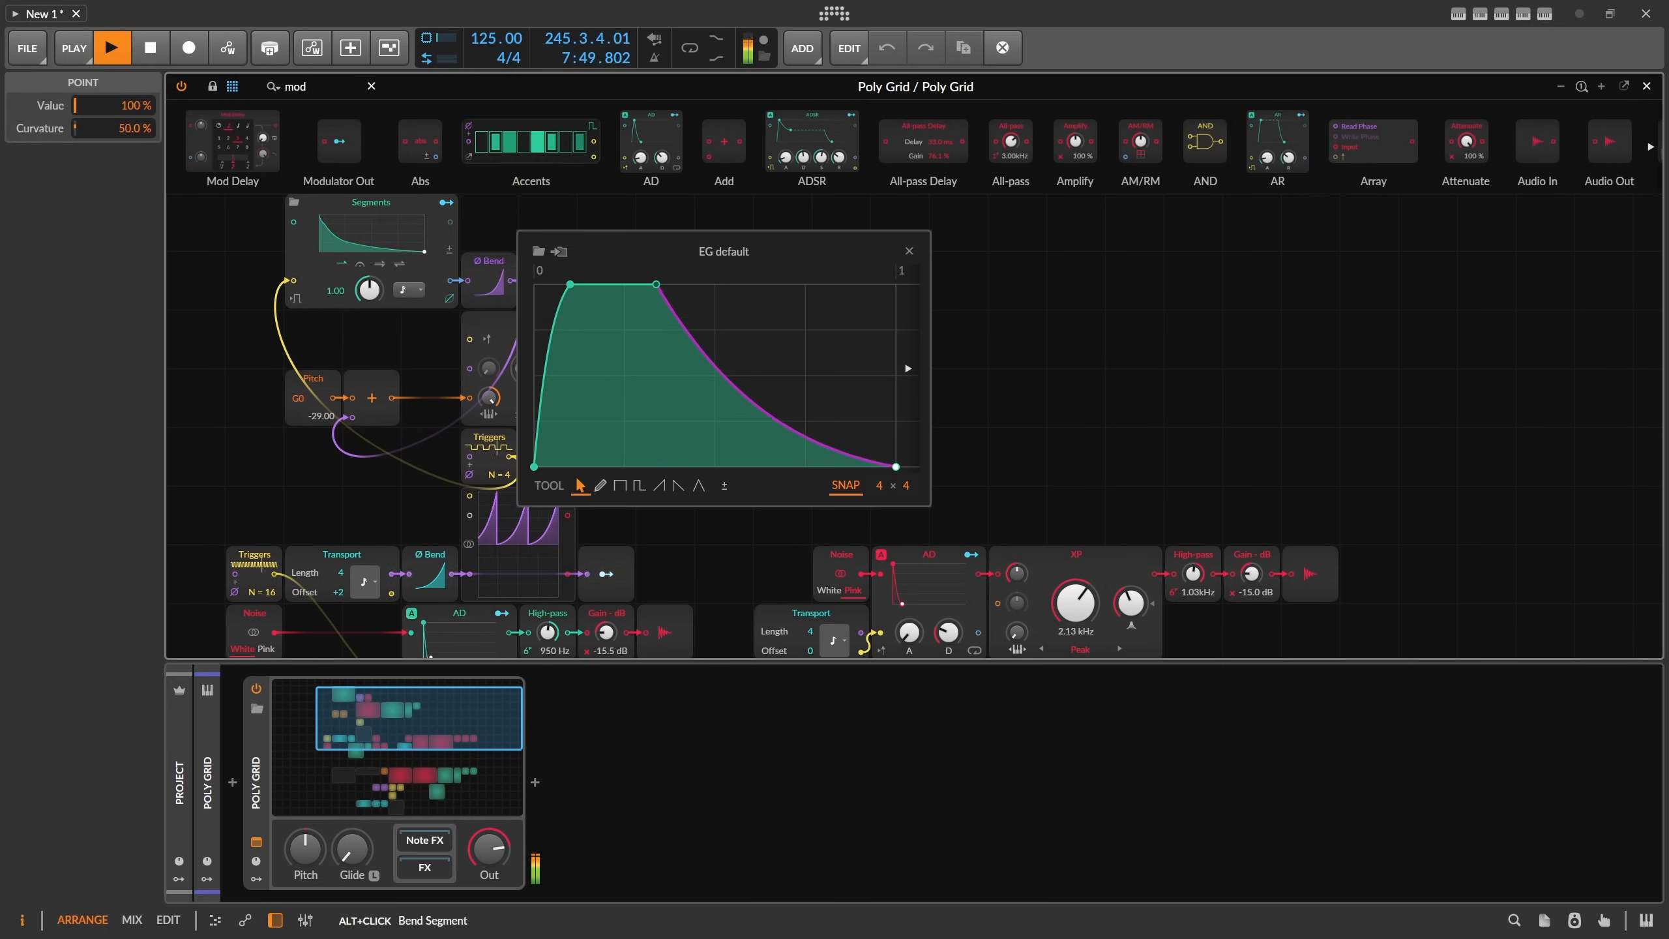
{"action": "left_click", "coordinate": [909, 250]}
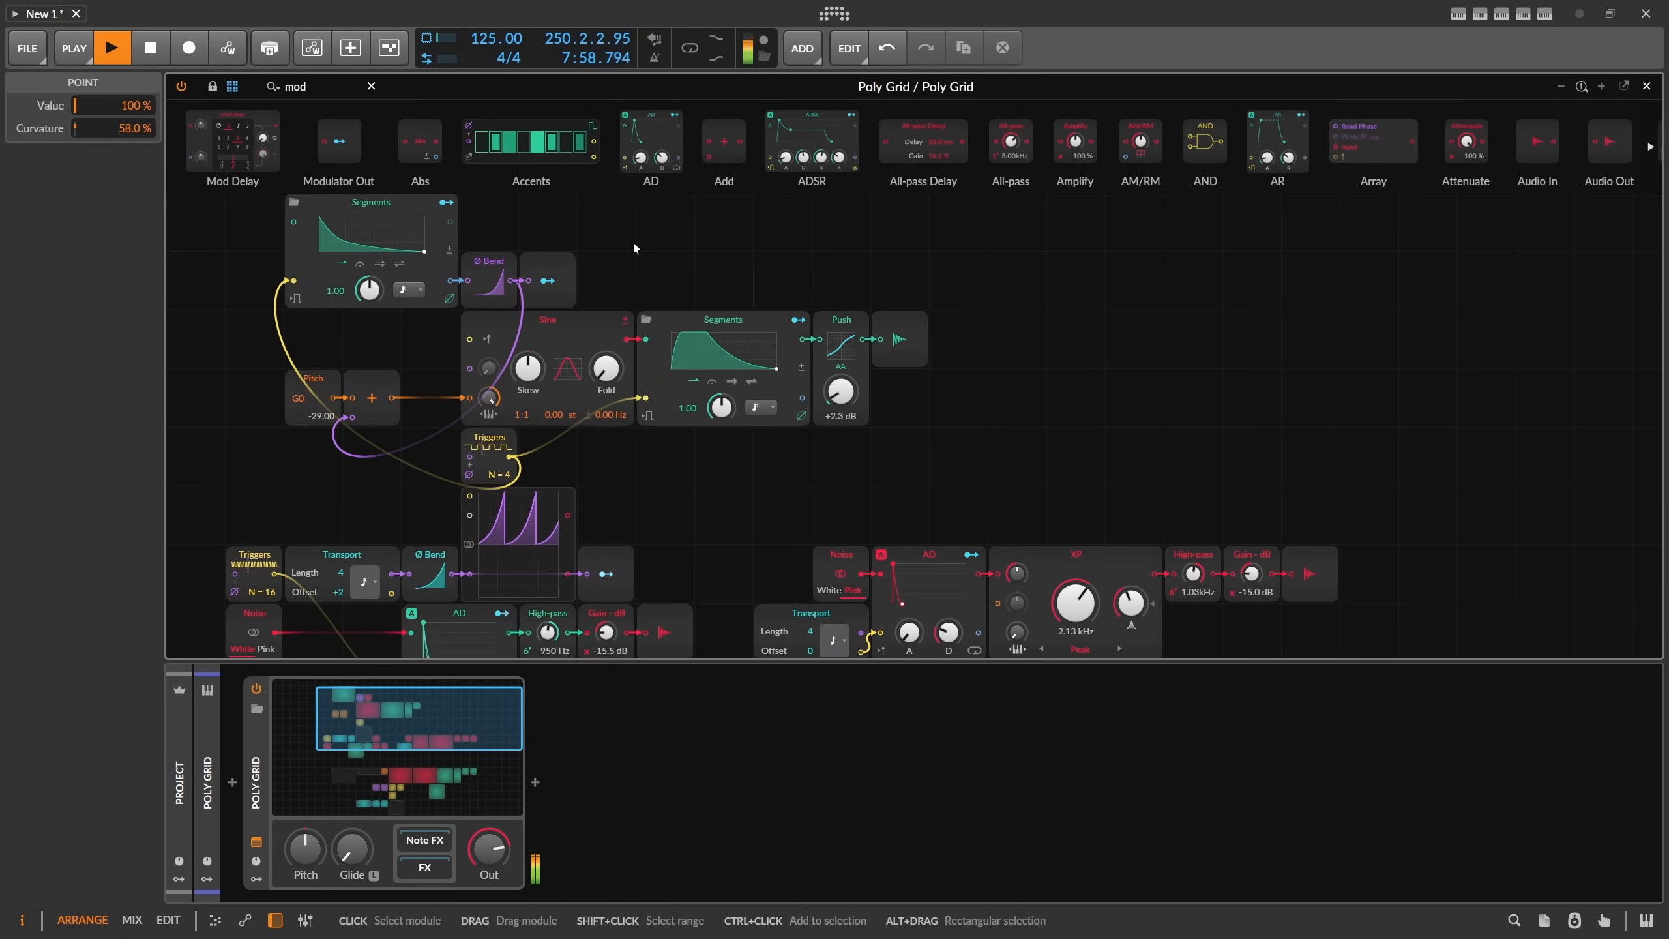
Turn the Poly Grid output fully down and shift the two-bar Transport, Ø Bend, Modulator Out and scope group left beneath the pitch sequencer.
{"action": "scroll", "coordinate": [639, 240], "scroll_direction": "down", "scroll_amount": 10}
{"action": "scroll", "coordinate": [845, 452], "scroll_direction": "down", "scroll_amount": 5}
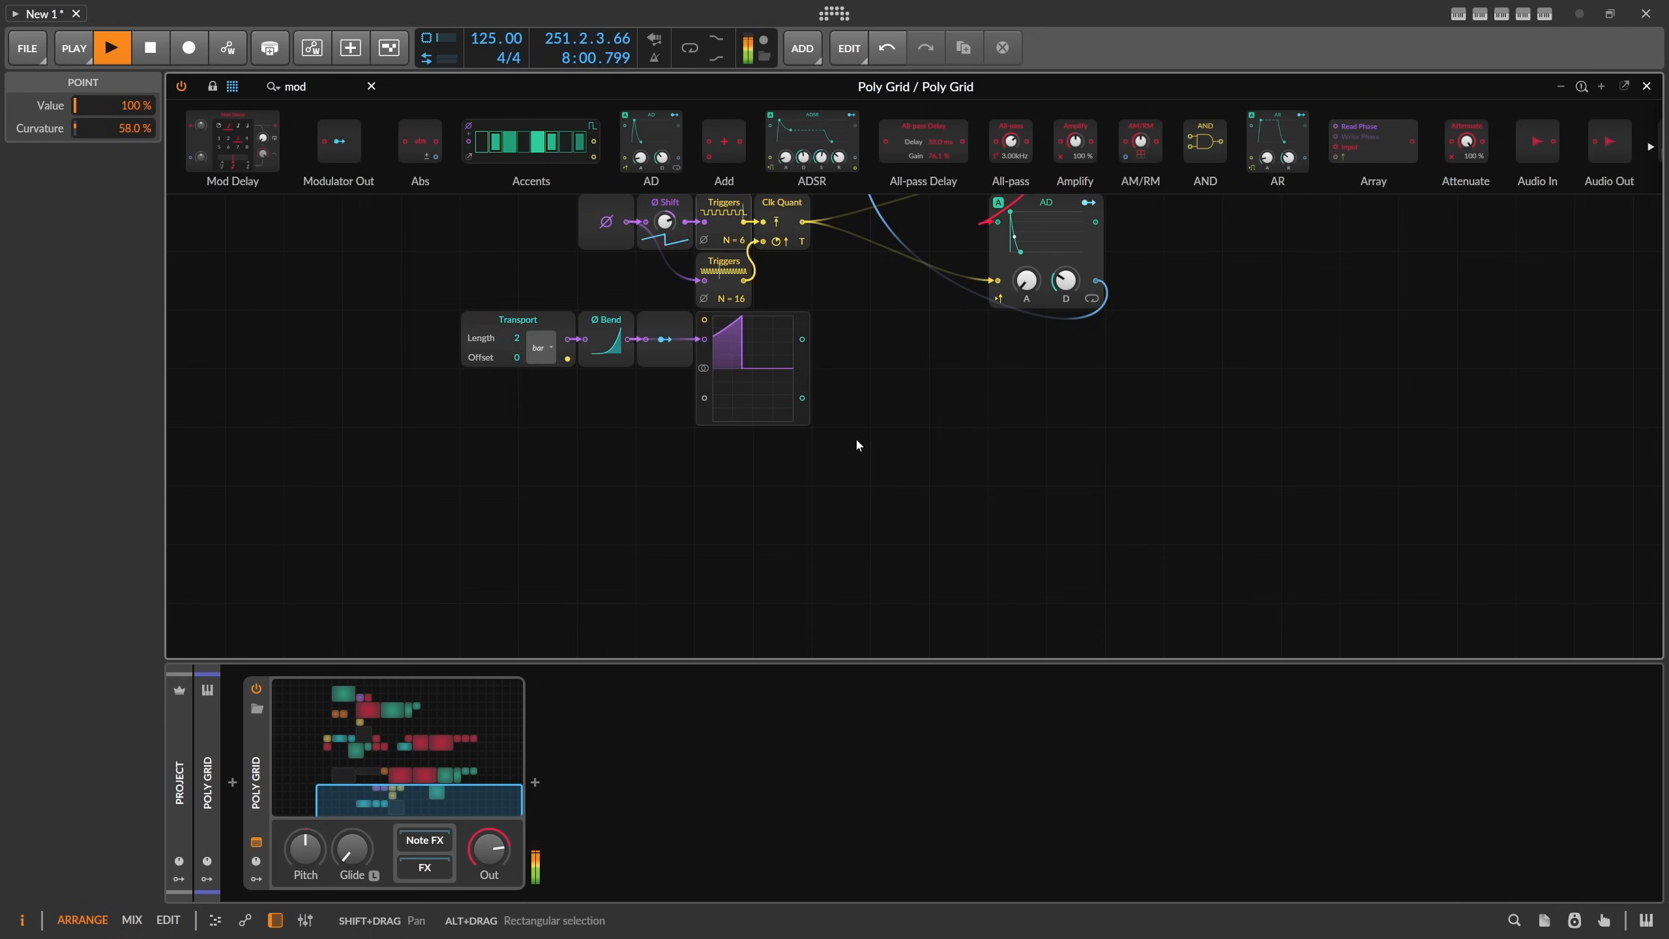
{"action": "left_click_drag", "start_coordinate": [954, 416], "coordinate": [732, 519]}
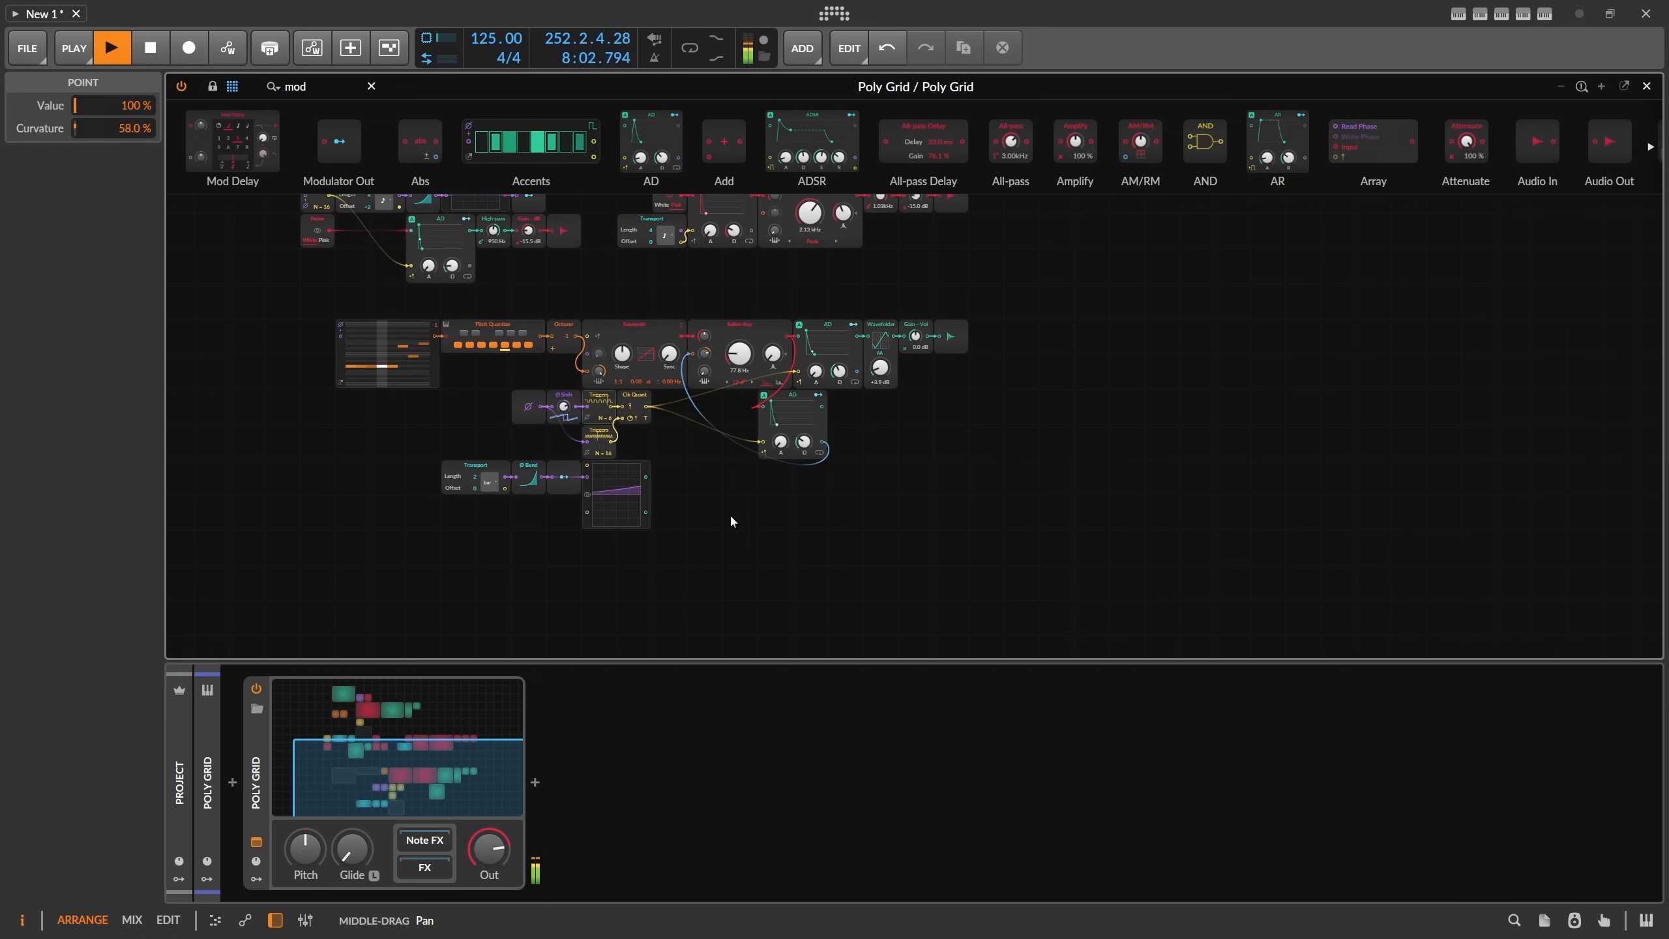
{"action": "left_click_drag", "start_coordinate": [494, 840], "coordinate": [494, 920]}
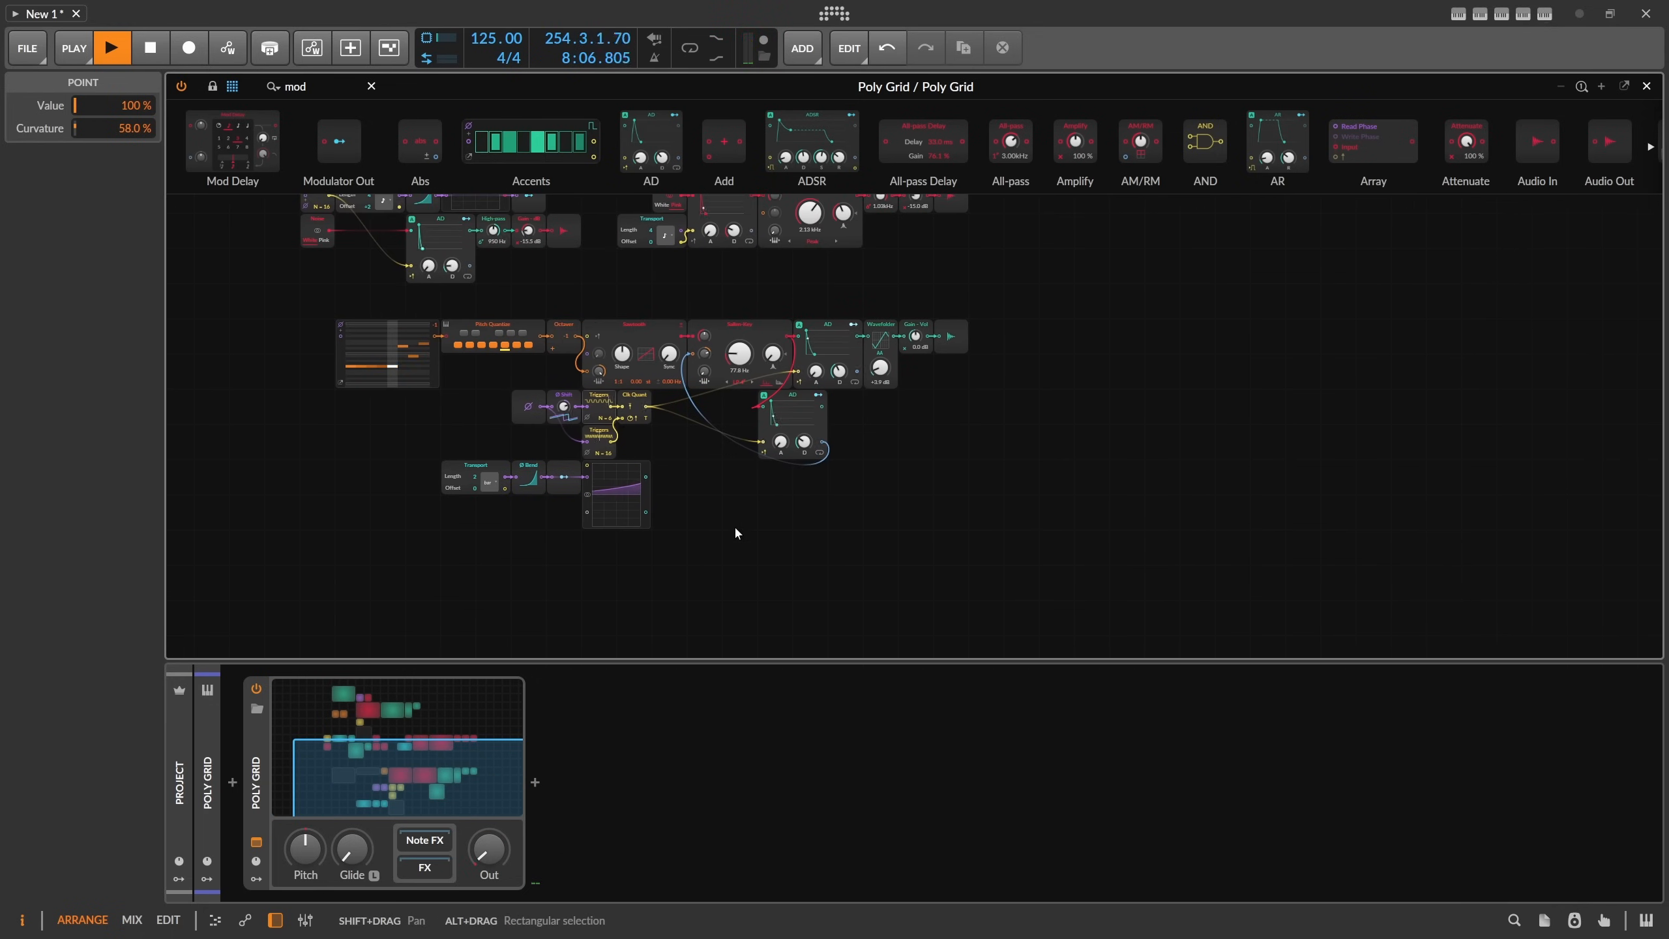
{"action": "left_click_drag", "start_coordinate": [698, 537], "coordinate": [357, 468]}
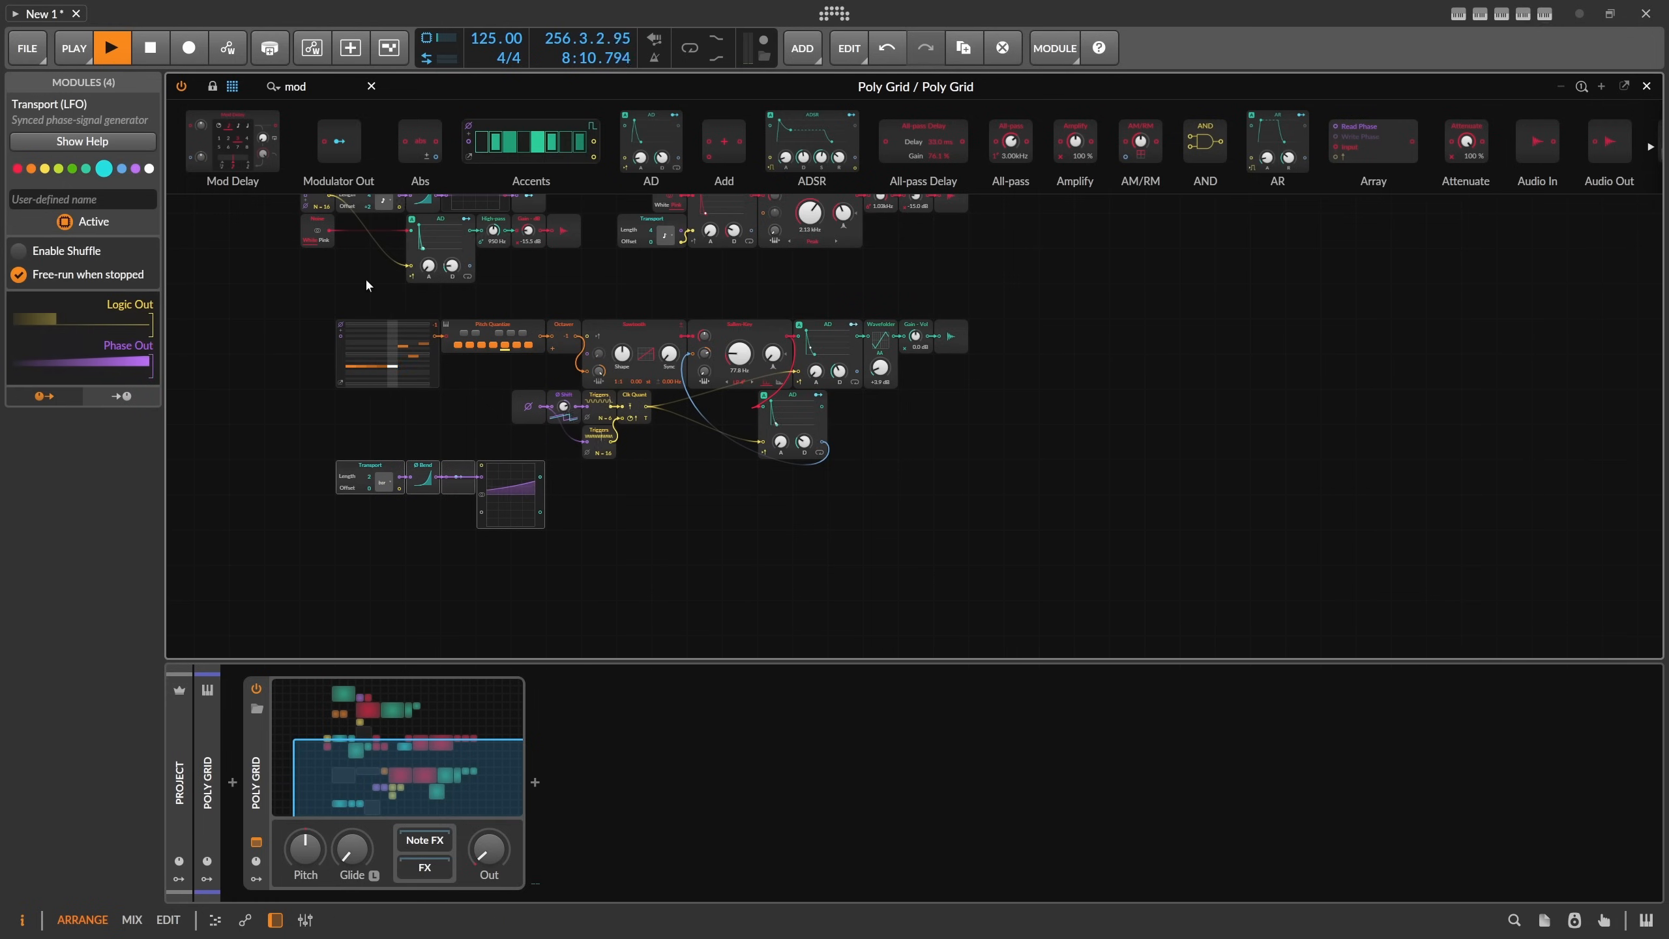
Find the Sine oscillator in the module palette and place it in the empty area below the bass voice.
{"action": "left_click_drag", "start_coordinate": [308, 88], "coordinate": [226, 88]}
{"action": "key", "text": "BackSpace"}
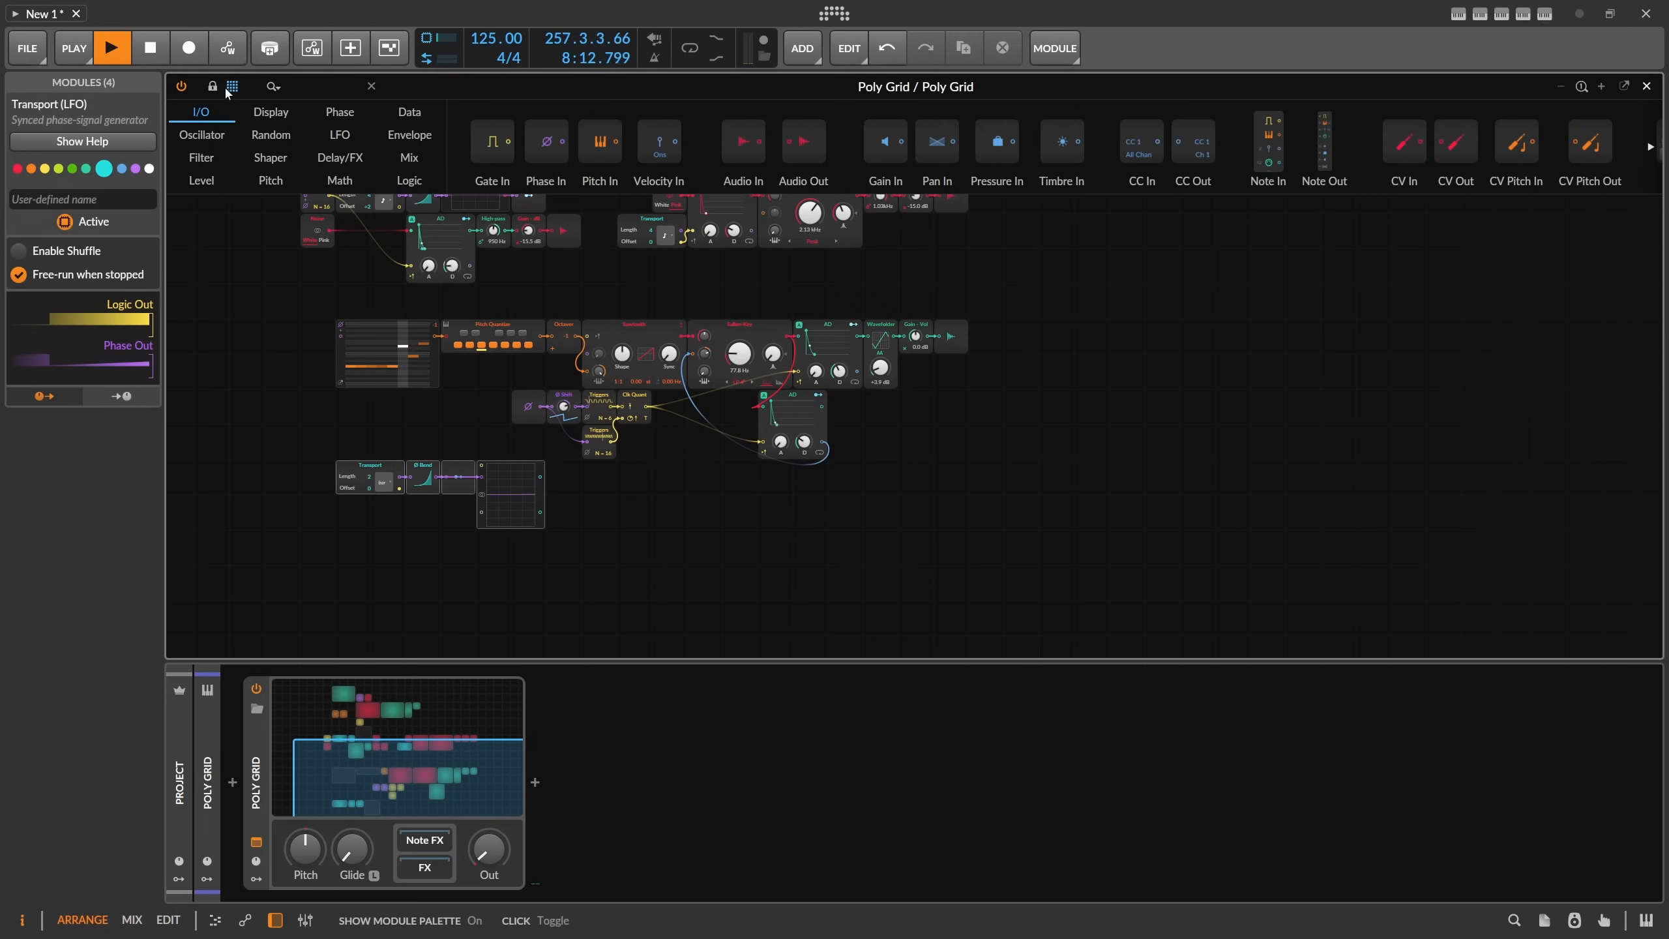
{"action": "type", "text": "sine"}
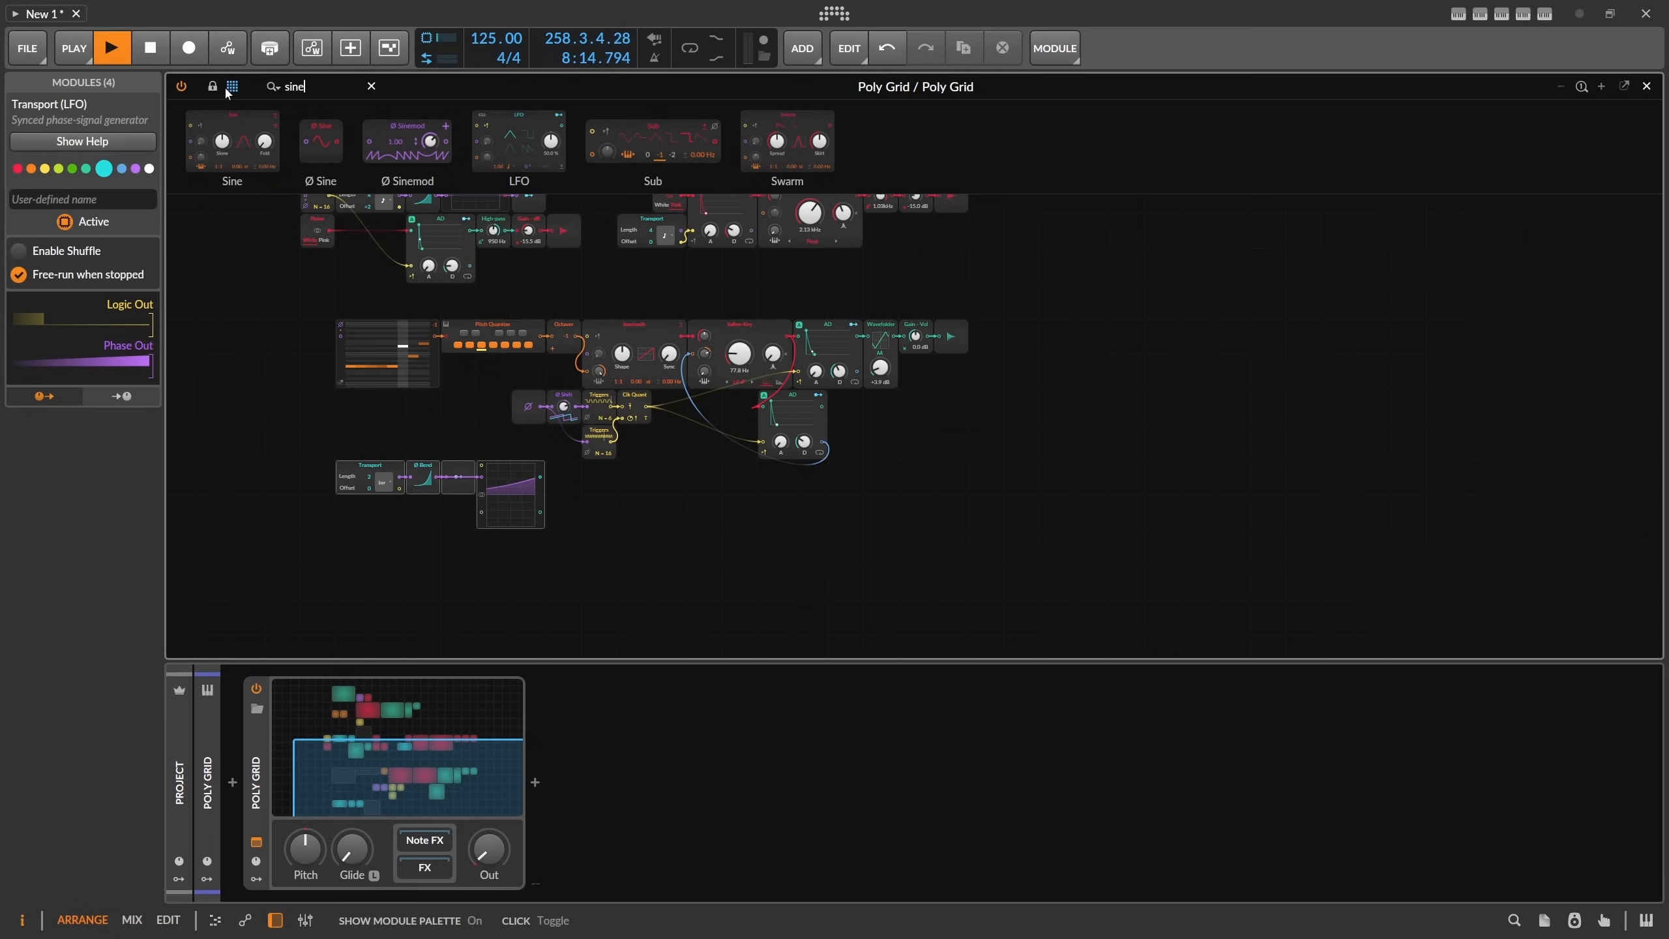
{"action": "left_click_drag", "start_coordinate": [359, 228], "coordinate": [841, 530]}
{"action": "scroll", "coordinate": [755, 538], "scroll_direction": "up", "scroll_amount": 2}
{"action": "scroll", "coordinate": [782, 531], "scroll_direction": "down", "scroll_amount": 3}
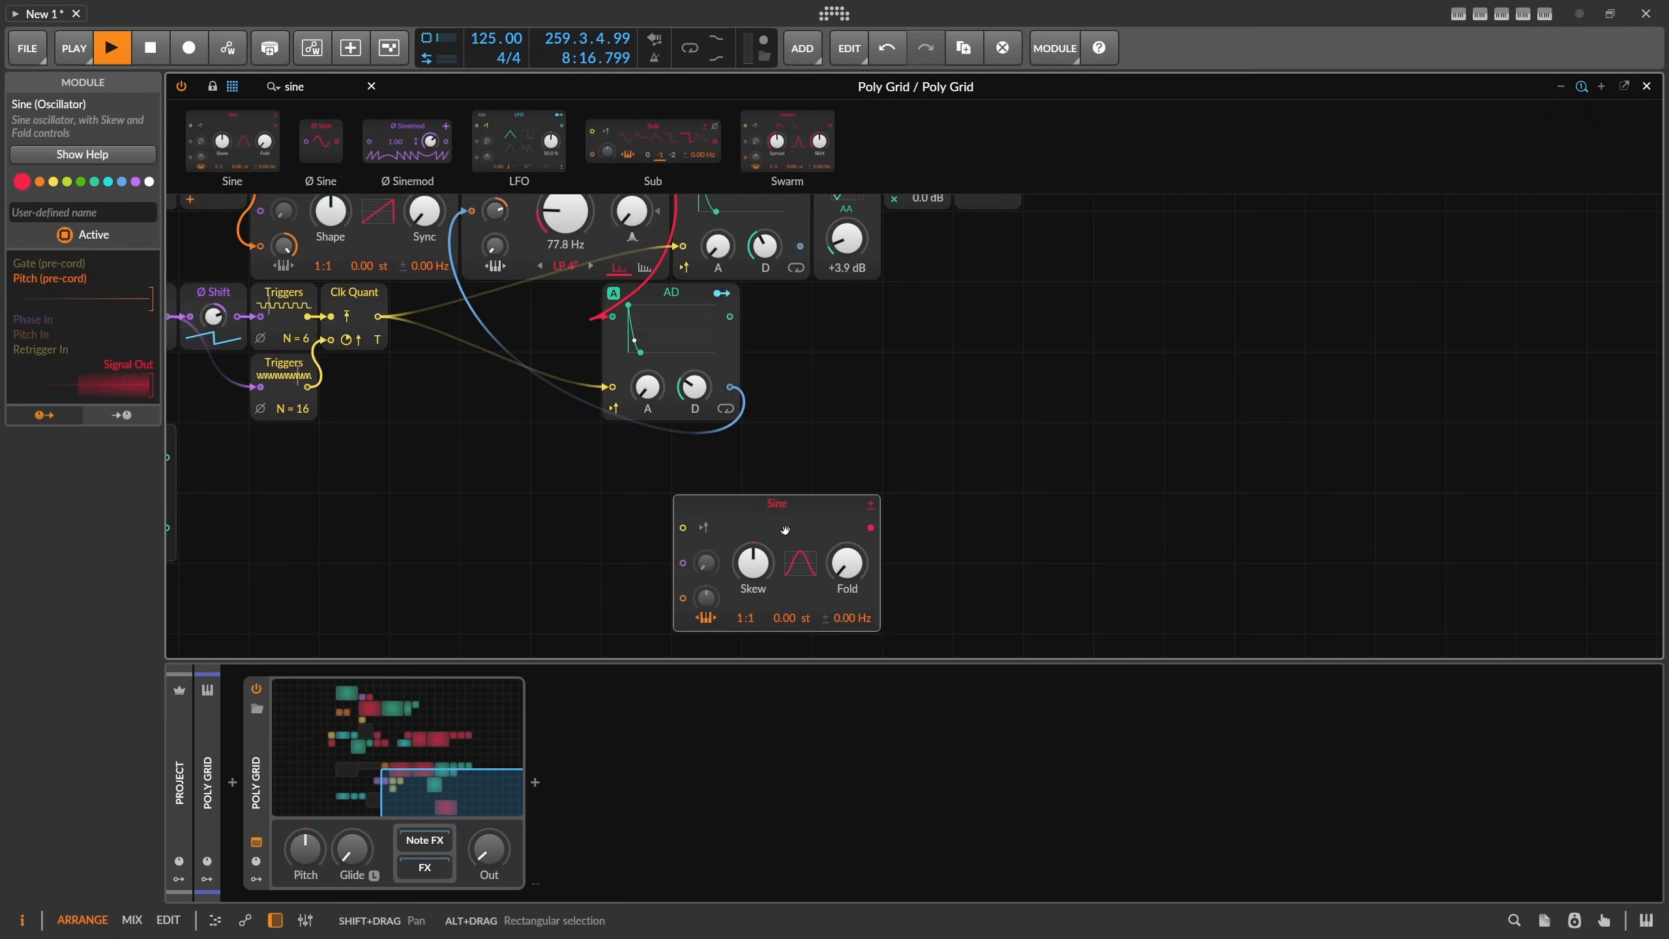
{"action": "left_click_drag", "start_coordinate": [753, 390], "coordinate": [753, 459]}
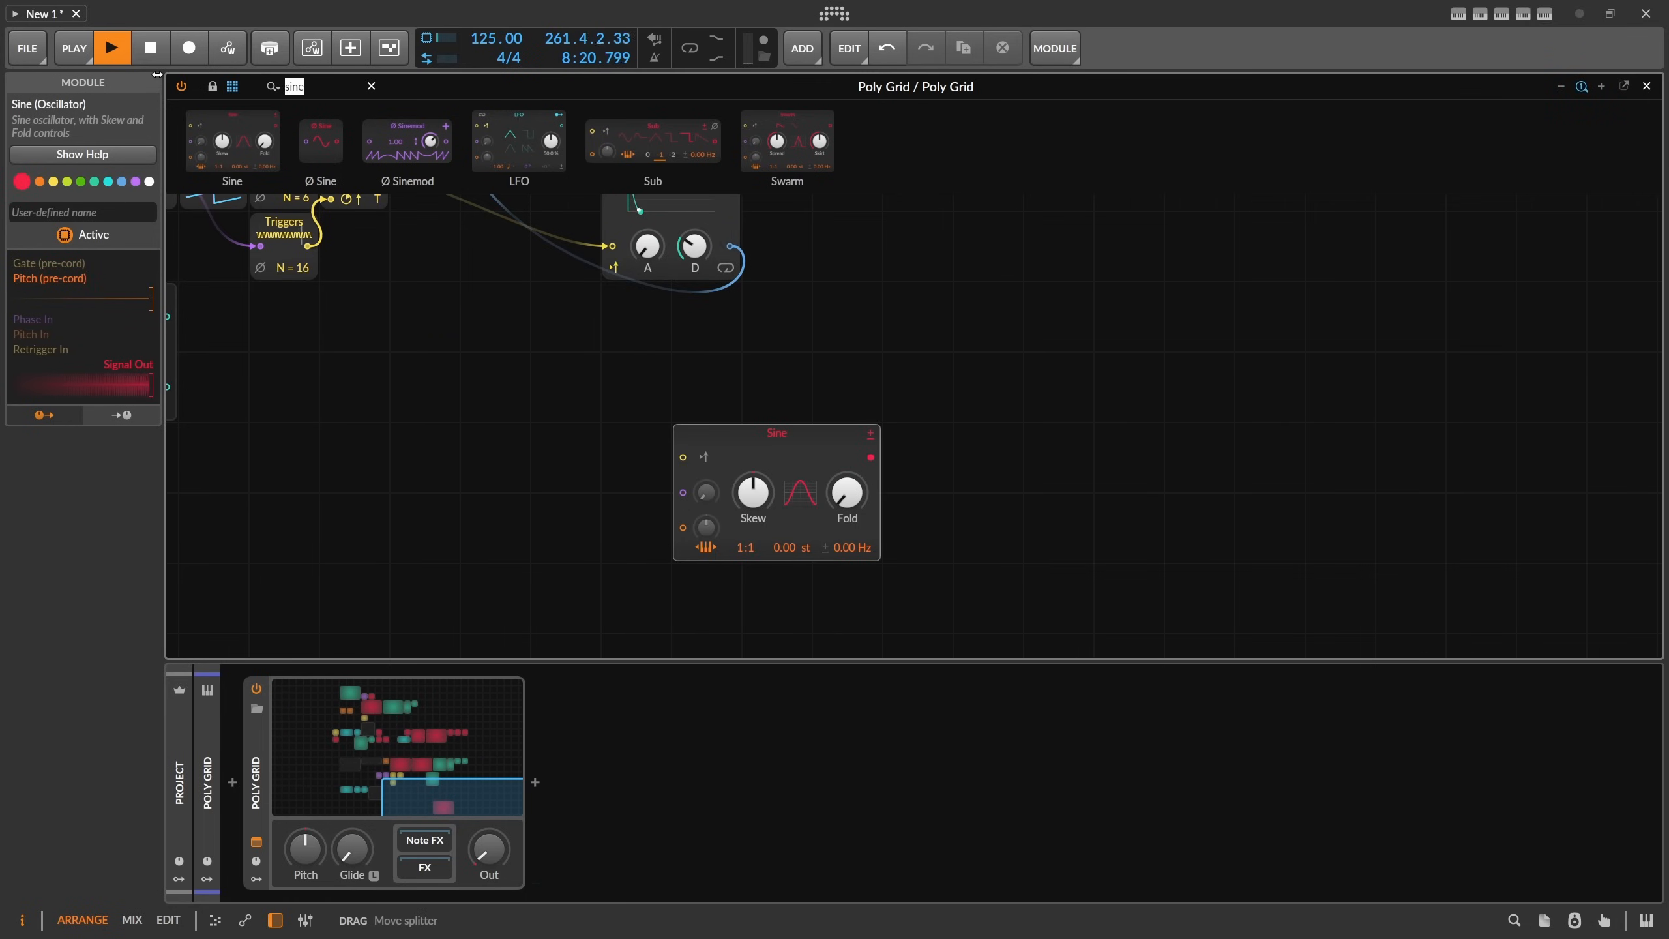
Duplicate the bass voice's pitch step sequencer into the free space to the left of the new Sine.
{"action": "key", "text": "BackSpace"}
{"action": "left_click_drag", "start_coordinate": [282, 326], "coordinate": [696, 469]}
{"action": "scroll", "coordinate": [683, 469], "scroll_direction": "down", "scroll_amount": 2}
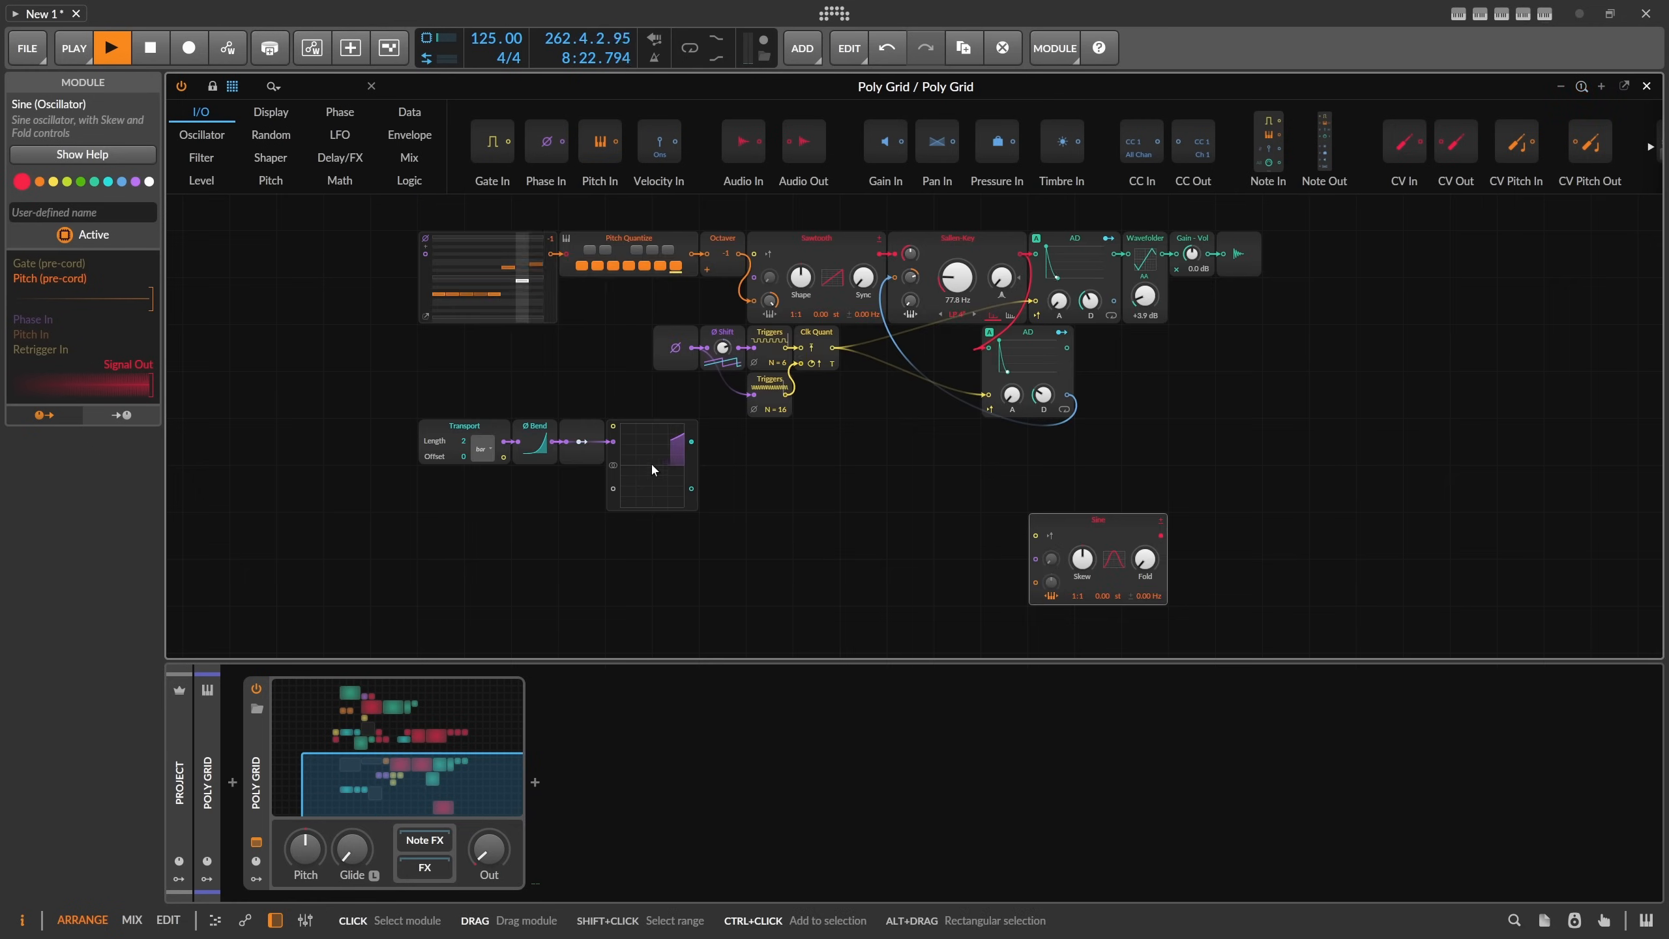
{"action": "scroll", "coordinate": [650, 464], "scroll_direction": "up", "scroll_amount": 1}
{"action": "left_click", "coordinate": [303, 243]}
{"action": "key", "text": "ctrl+c"}
{"action": "left_click", "coordinate": [845, 584]}
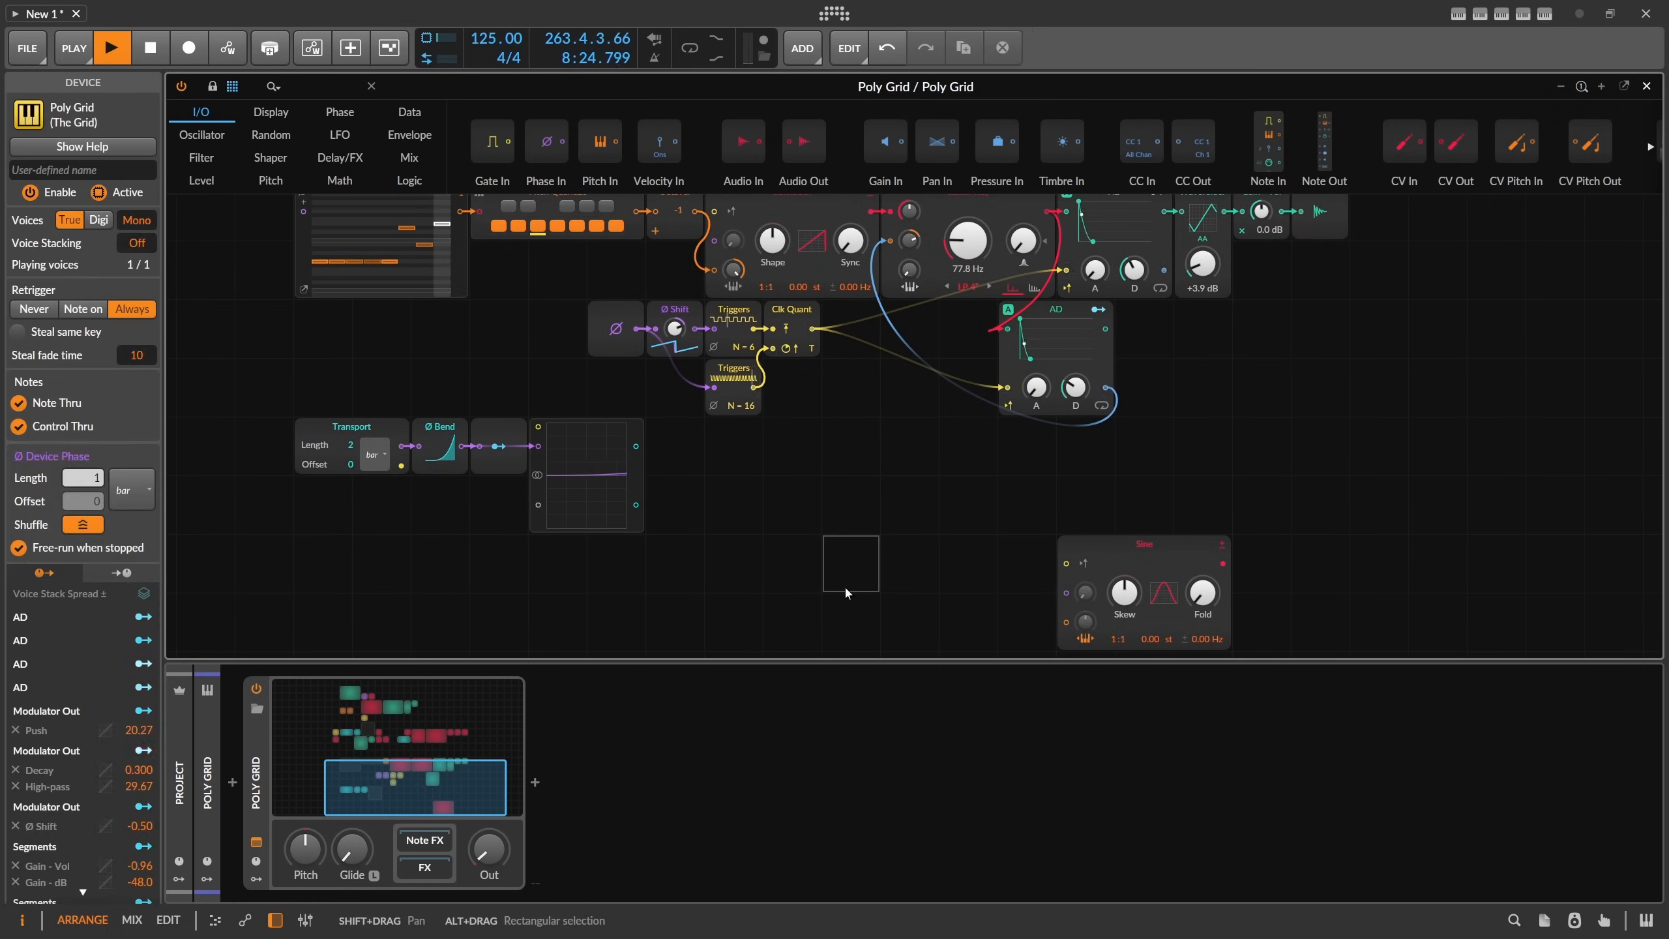
{"action": "key", "text": "ctrl+v"}
Duplicate the bass voice's Pitch Quantize between the copied sequencer and the new Sine, arranging the three modules side by side.
{"action": "scroll", "coordinate": [558, 286], "scroll_direction": "up", "scroll_amount": 1}
{"action": "left_click", "coordinate": [557, 282]}
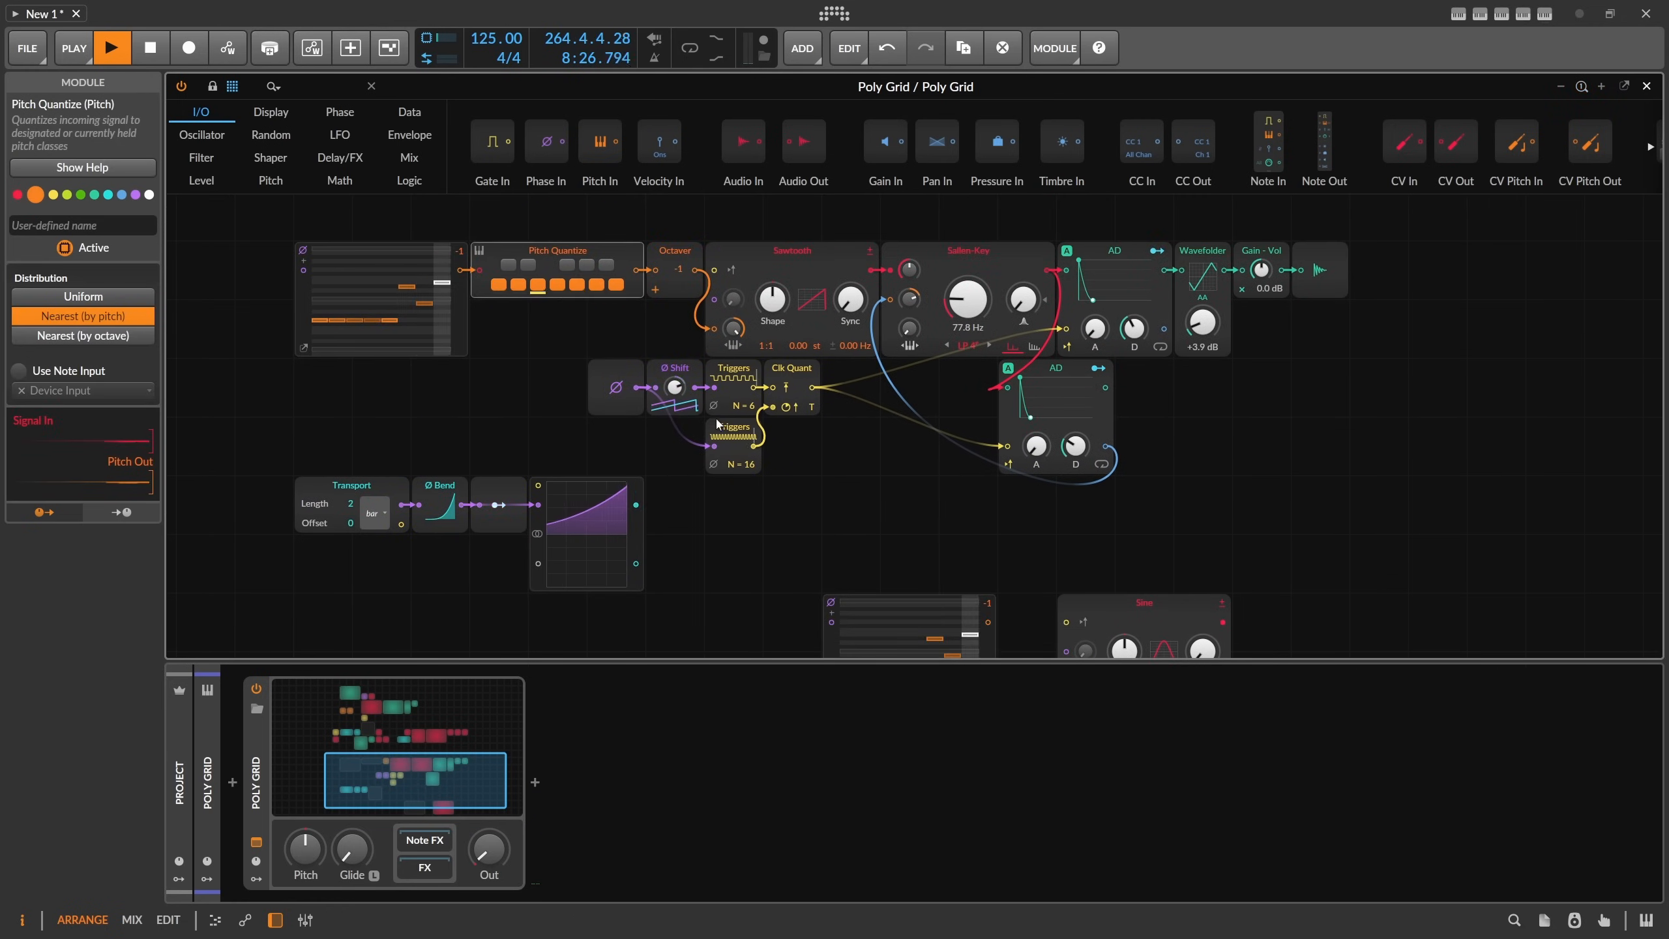
{"action": "scroll", "coordinate": [1052, 447], "scroll_direction": "down", "scroll_amount": 2}
{"action": "left_click", "coordinate": [1018, 388]}
{"action": "key", "text": "ctrl+v"}
{"action": "left_click_drag", "start_coordinate": [1117, 425], "coordinate": [987, 446]}
{"action": "scroll", "coordinate": [910, 470], "scroll_direction": "up", "scroll_amount": 3}
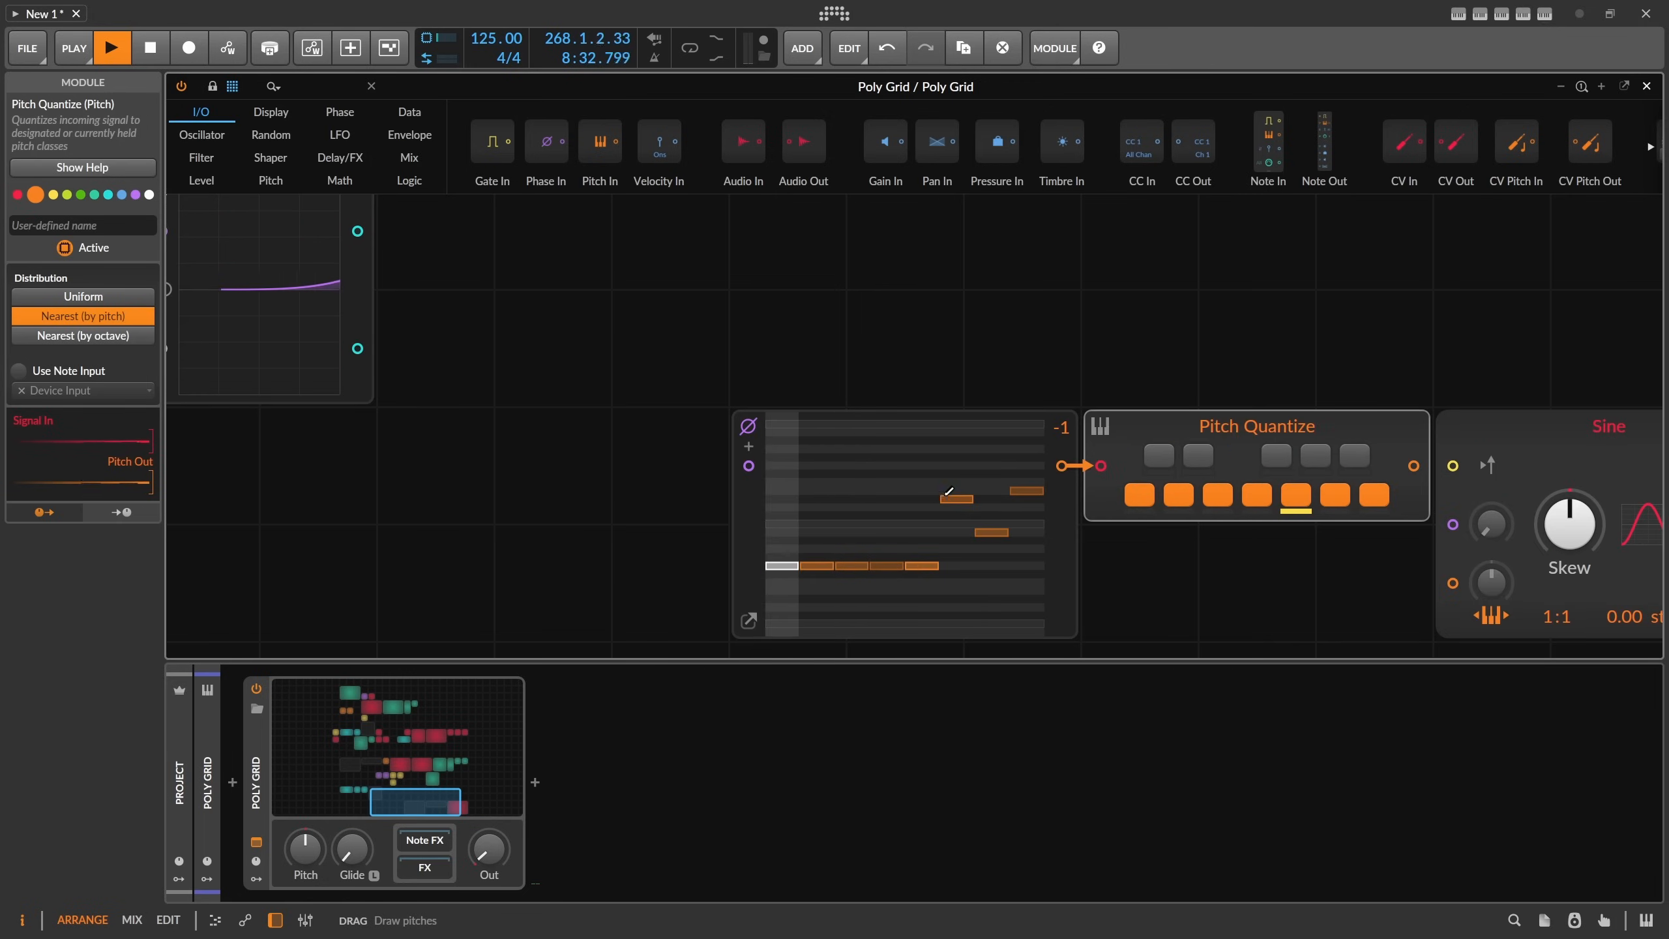
Connect the copied Pitch Quantize output to the new Sine's pitch input and turn off the Sine's keyboard tracking.
{"action": "left_click_drag", "start_coordinate": [1208, 562], "coordinate": [1030, 519]}
{"action": "left_click_drag", "start_coordinate": [1140, 498], "coordinate": [931, 515]}
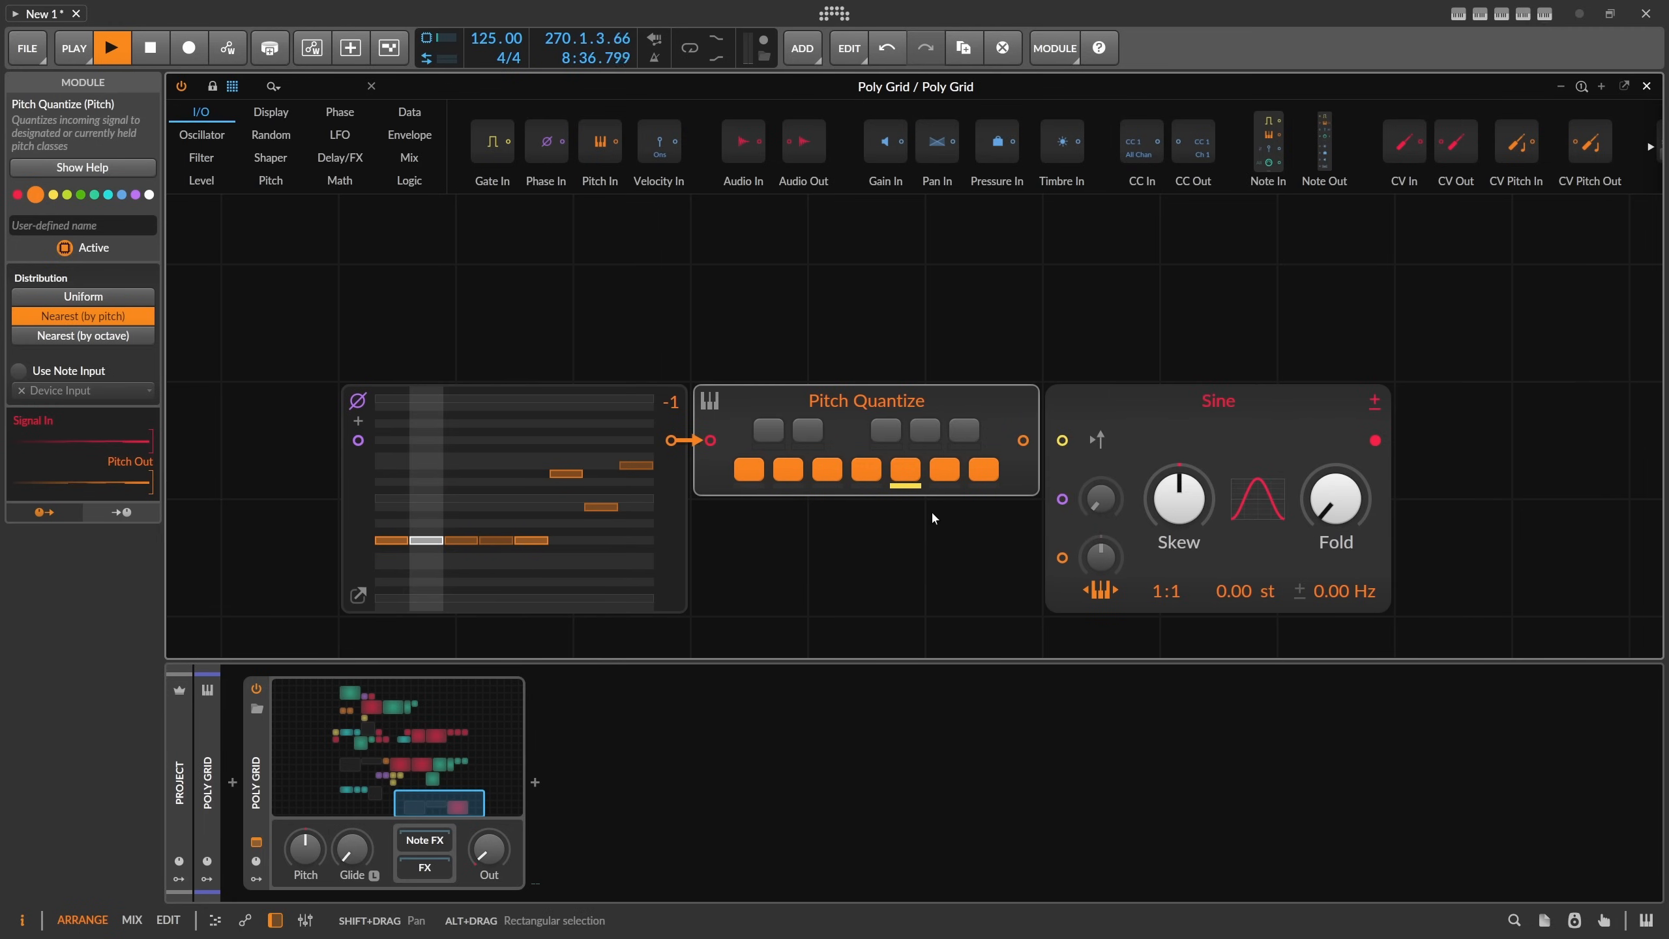
{"action": "left_click_drag", "start_coordinate": [1023, 440], "coordinate": [1063, 557]}
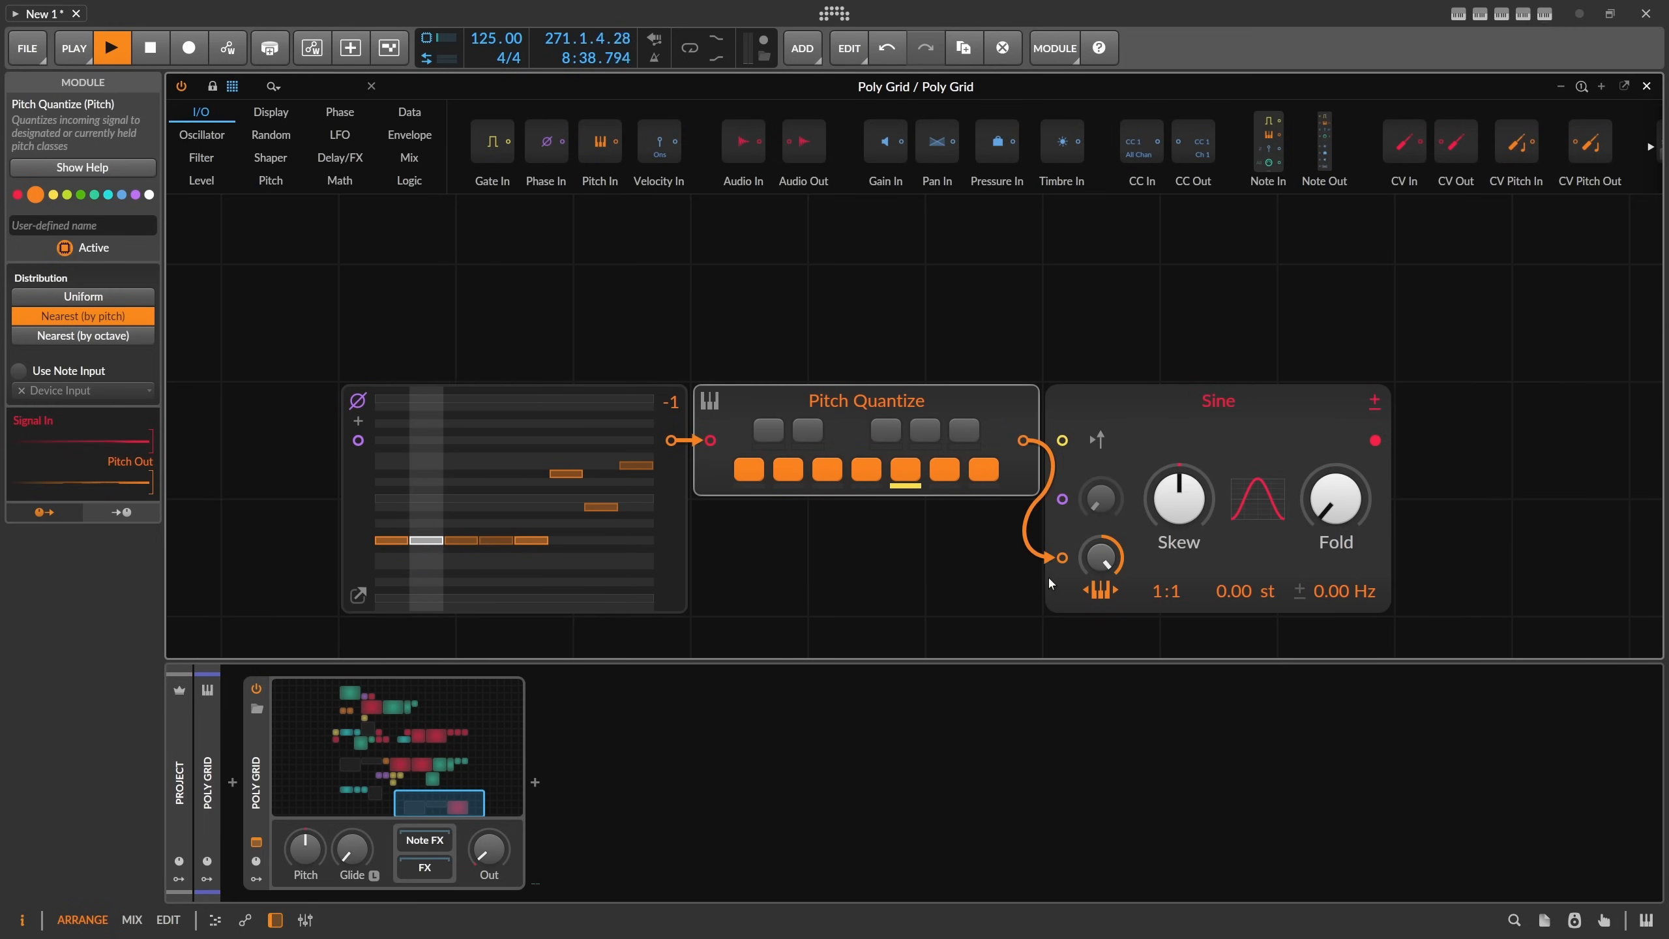
{"action": "left_click", "coordinate": [1098, 594]}
Add an AD envelope directly after the new Sine so that it receives the oscillator's signal.
{"action": "scroll", "coordinate": [743, 470], "scroll_direction": "down", "scroll_amount": 4}
{"action": "scroll", "coordinate": [1024, 552], "scroll_direction": "down", "scroll_amount": 4}
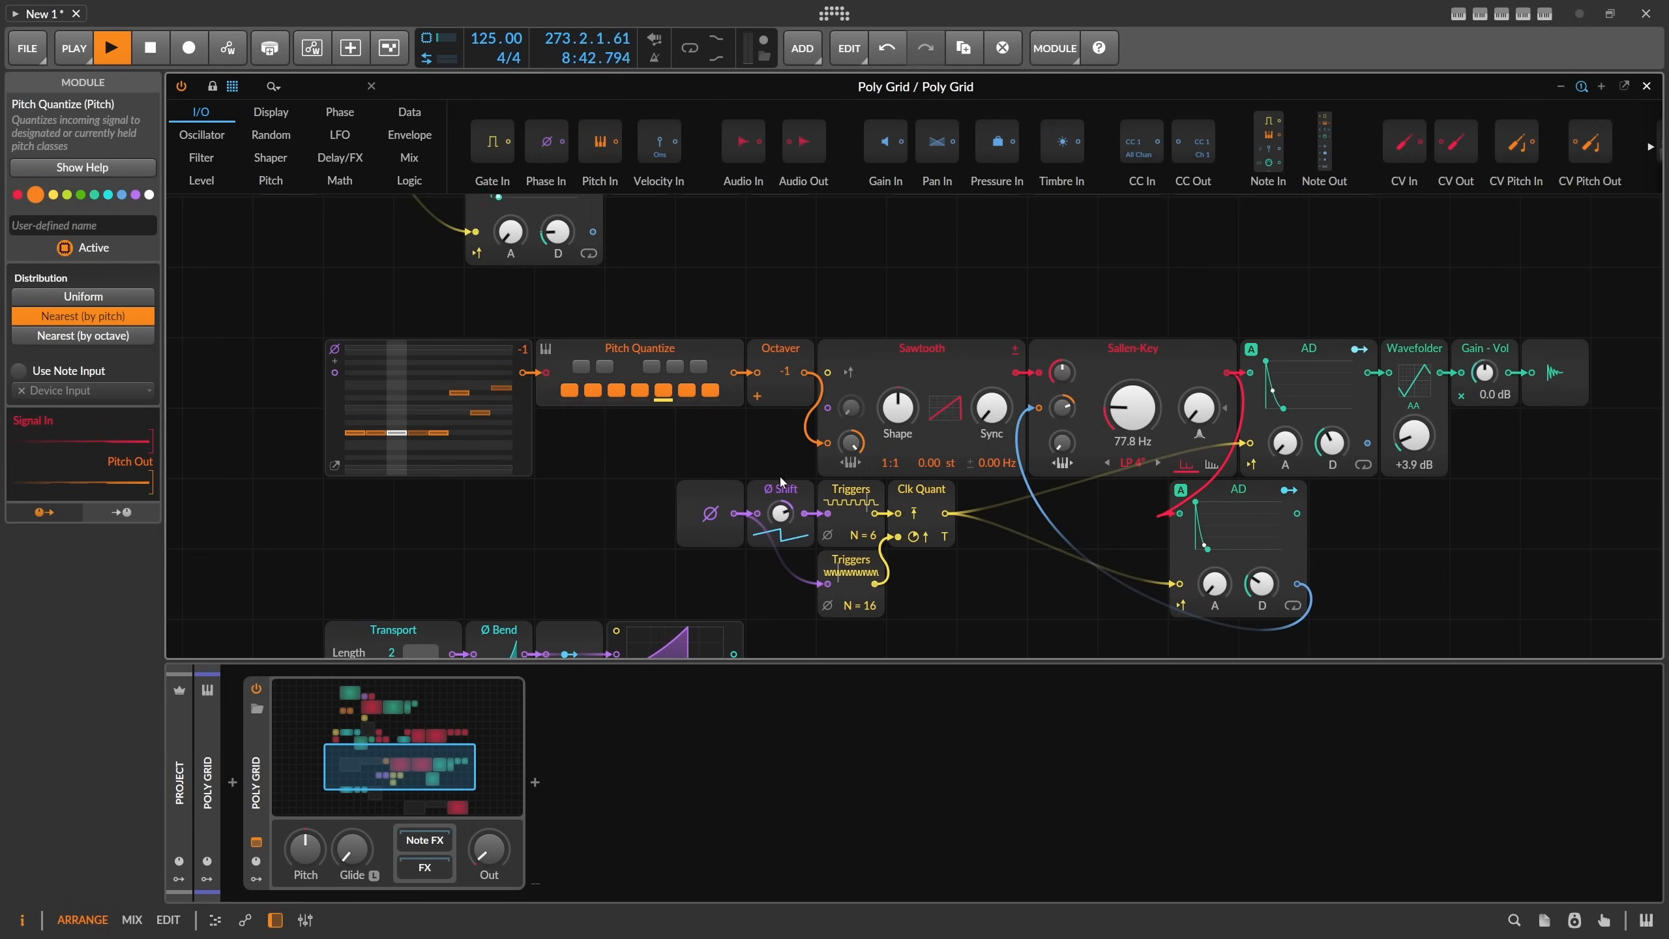
{"action": "left_click_drag", "start_coordinate": [1024, 554], "coordinate": [756, 466]}
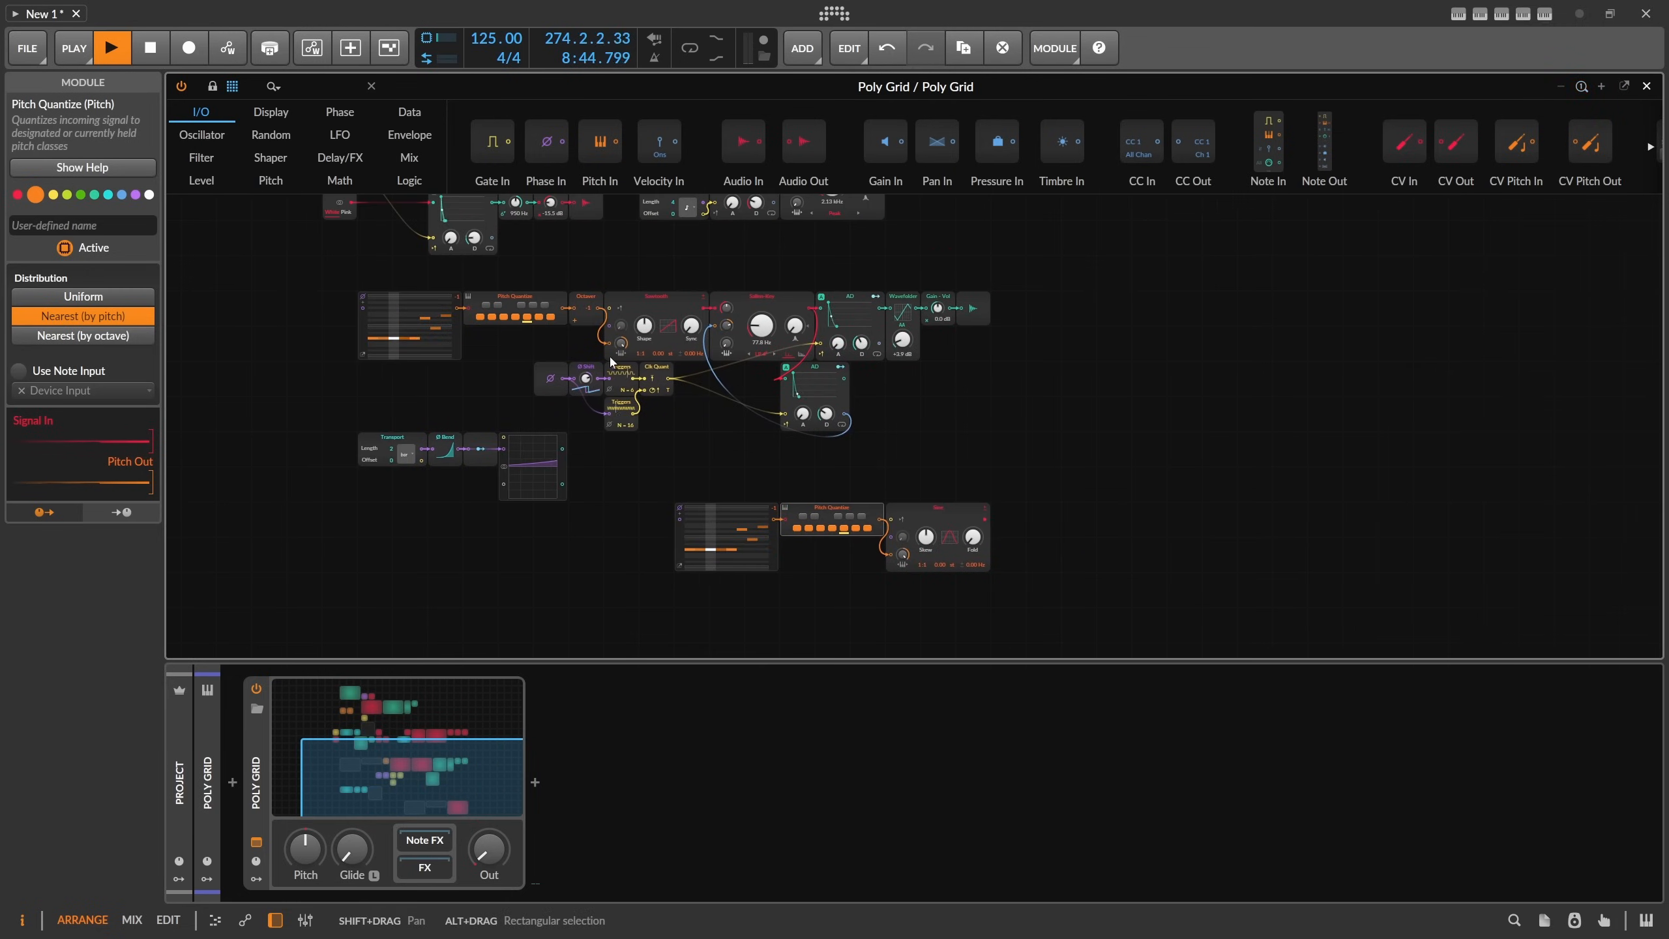
{"action": "scroll", "coordinate": [703, 534], "scroll_direction": "up", "scroll_amount": 4}
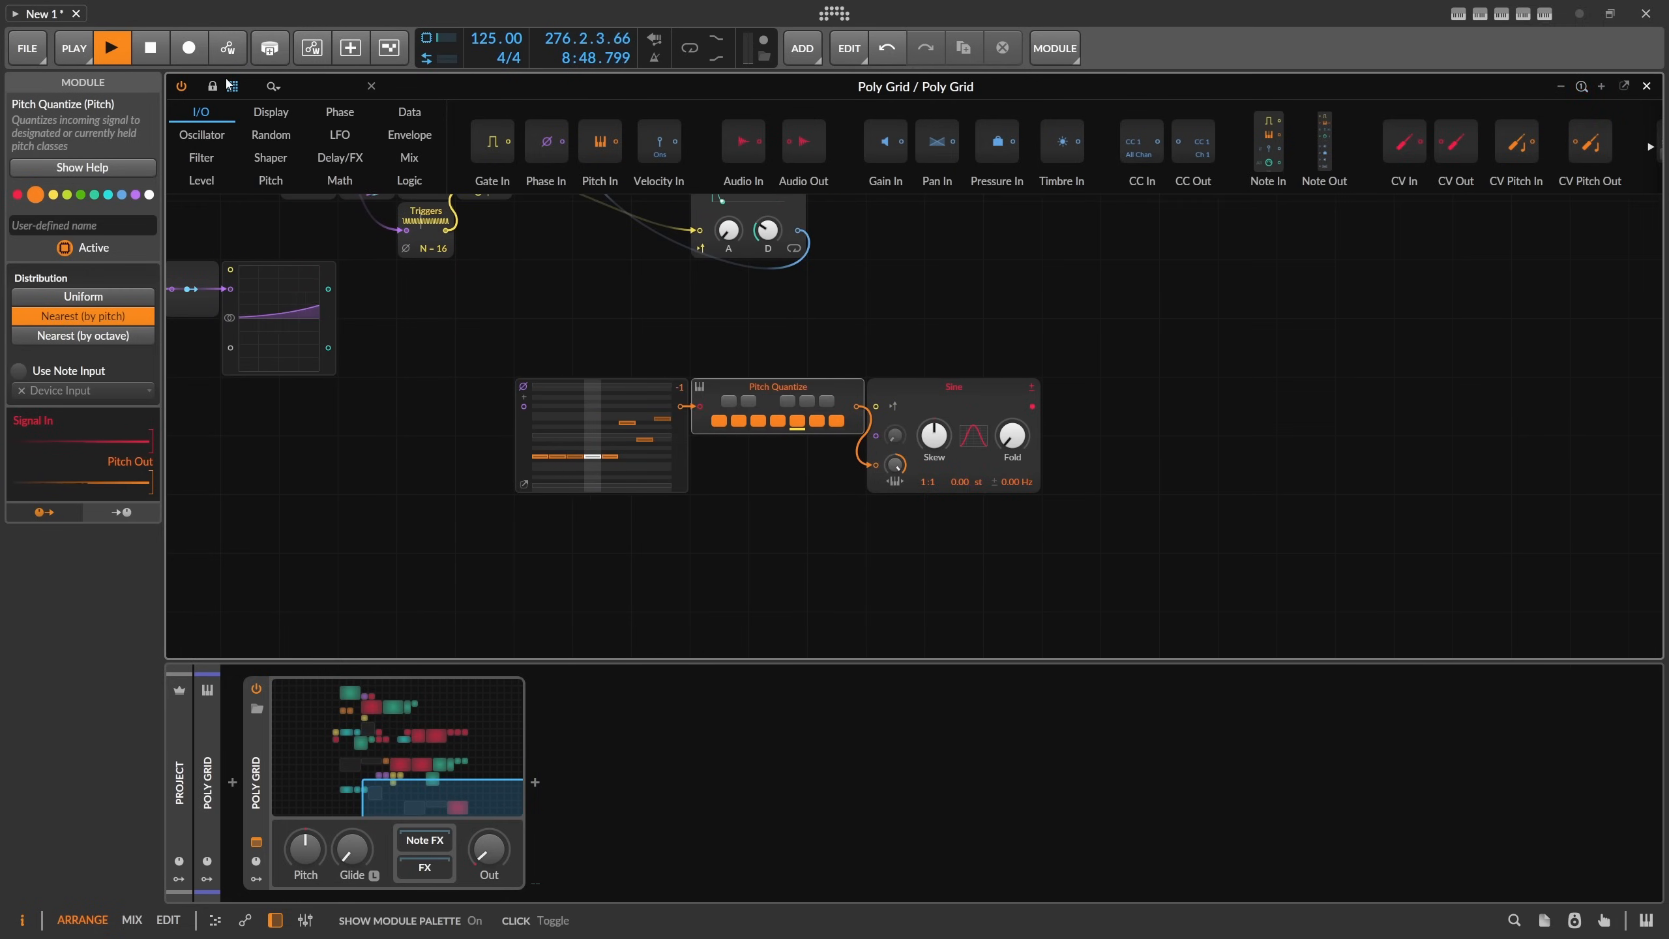
{"action": "type", "text": "ad"}
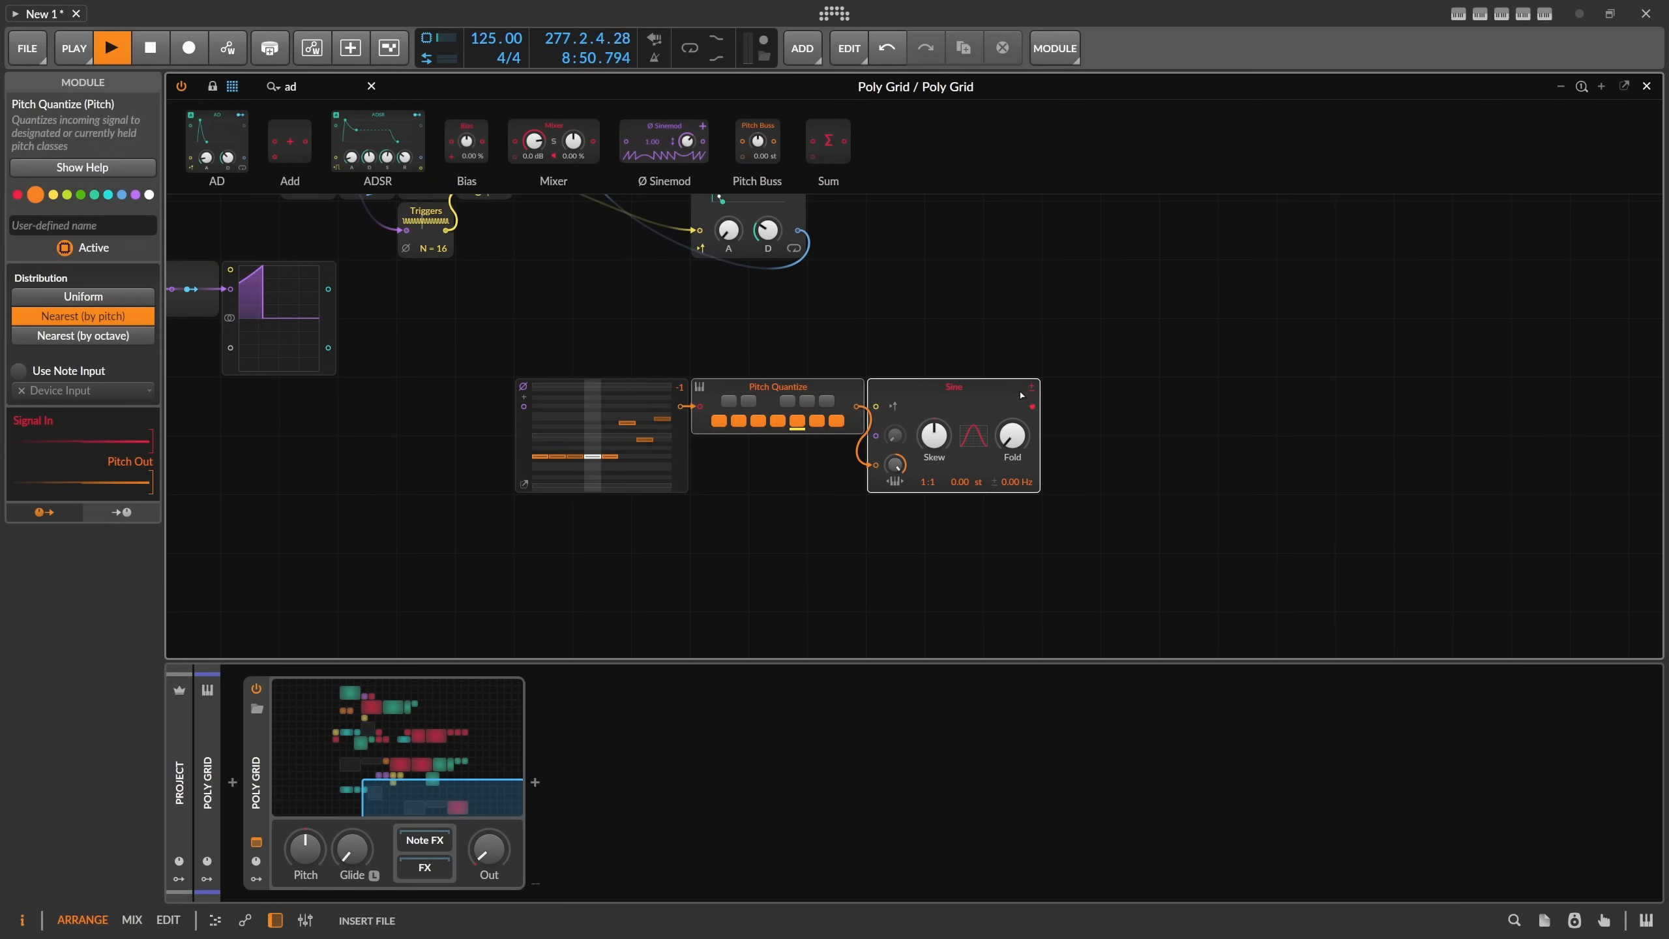
{"action": "left_click_drag", "start_coordinate": [1020, 395], "coordinate": [1098, 450]}
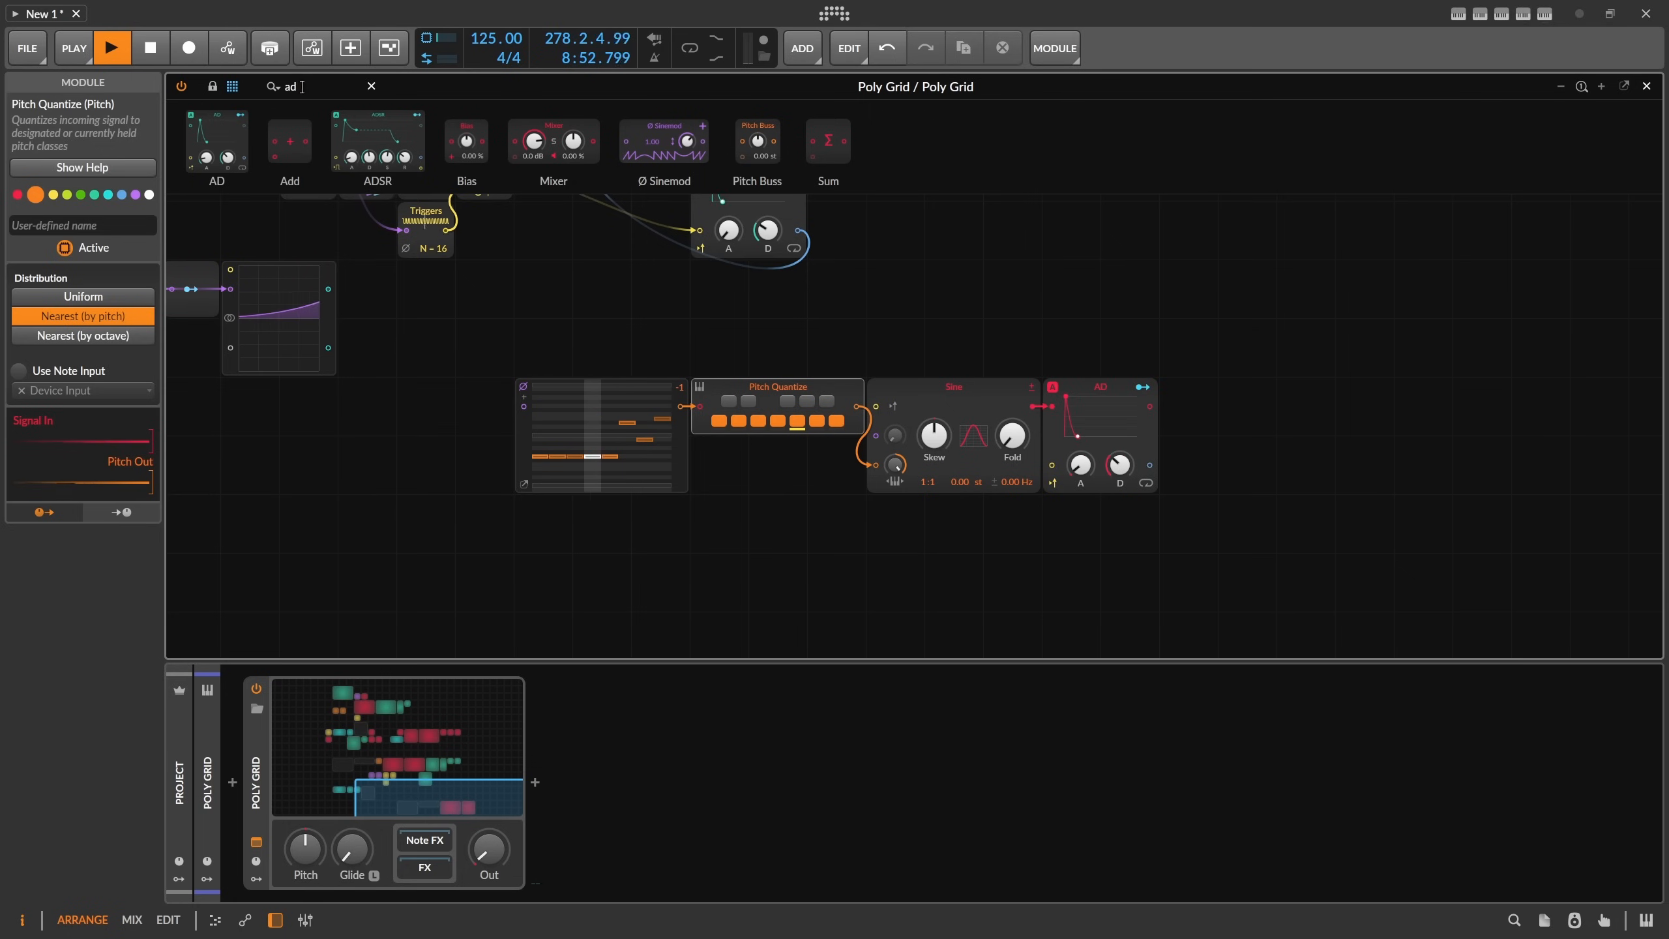
Duplicate the bass voice's N=6 and N=16 Triggers together with their Clock Quantize beneath the new Sine voice.
{"action": "scroll", "coordinate": [376, 336], "scroll_direction": "down", "scroll_amount": 2}
{"action": "scroll", "coordinate": [395, 348], "scroll_direction": "up", "scroll_amount": 4}
{"action": "left_click_drag", "start_coordinate": [529, 424], "coordinate": [418, 327]}
{"action": "key", "text": "ctrl+c"}
{"action": "scroll", "coordinate": [591, 394], "scroll_direction": "down", "scroll_amount": 5}
{"action": "key", "text": "ctrl+v"}
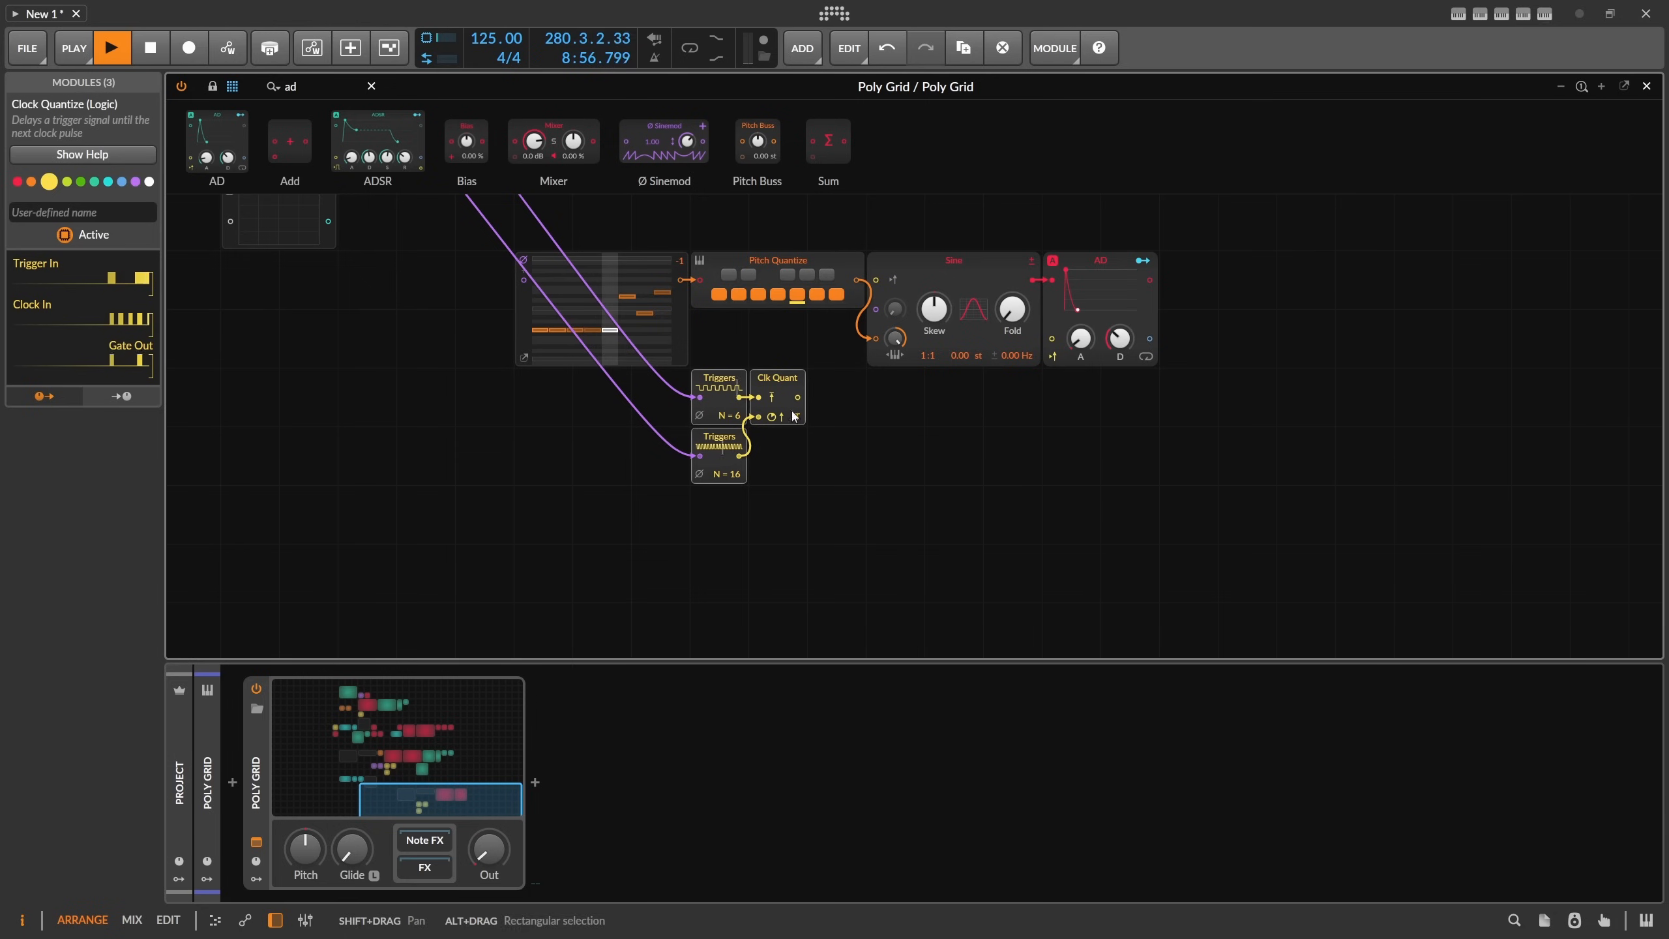
Connect the copied Clock Quantize output to the new AD's trigger input and disconnect the phase cables from the copied Triggers.
{"action": "left_click_drag", "start_coordinate": [798, 397], "coordinate": [1051, 338]}
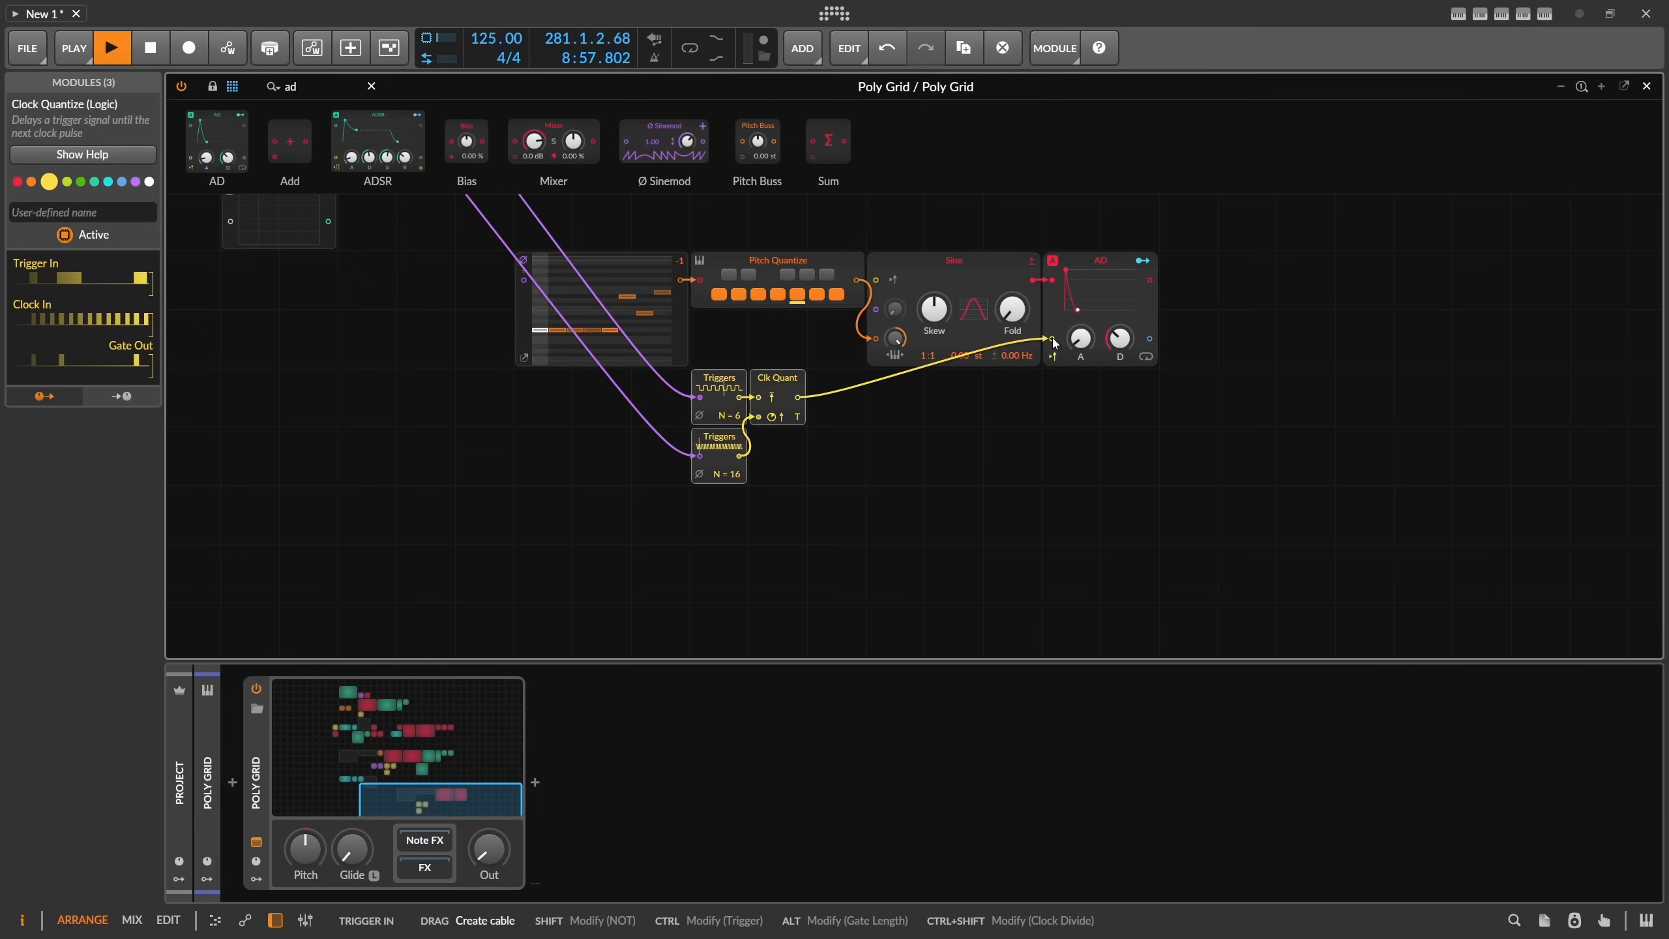
{"action": "double_click", "coordinate": [699, 454]}
Add a Gain - Vol at -10.3 dB followed by an Audio Out after the new AD, and raise the Poly Grid's output level.
{"action": "scroll", "coordinate": [798, 439], "scroll_direction": "up", "scroll_amount": 2}
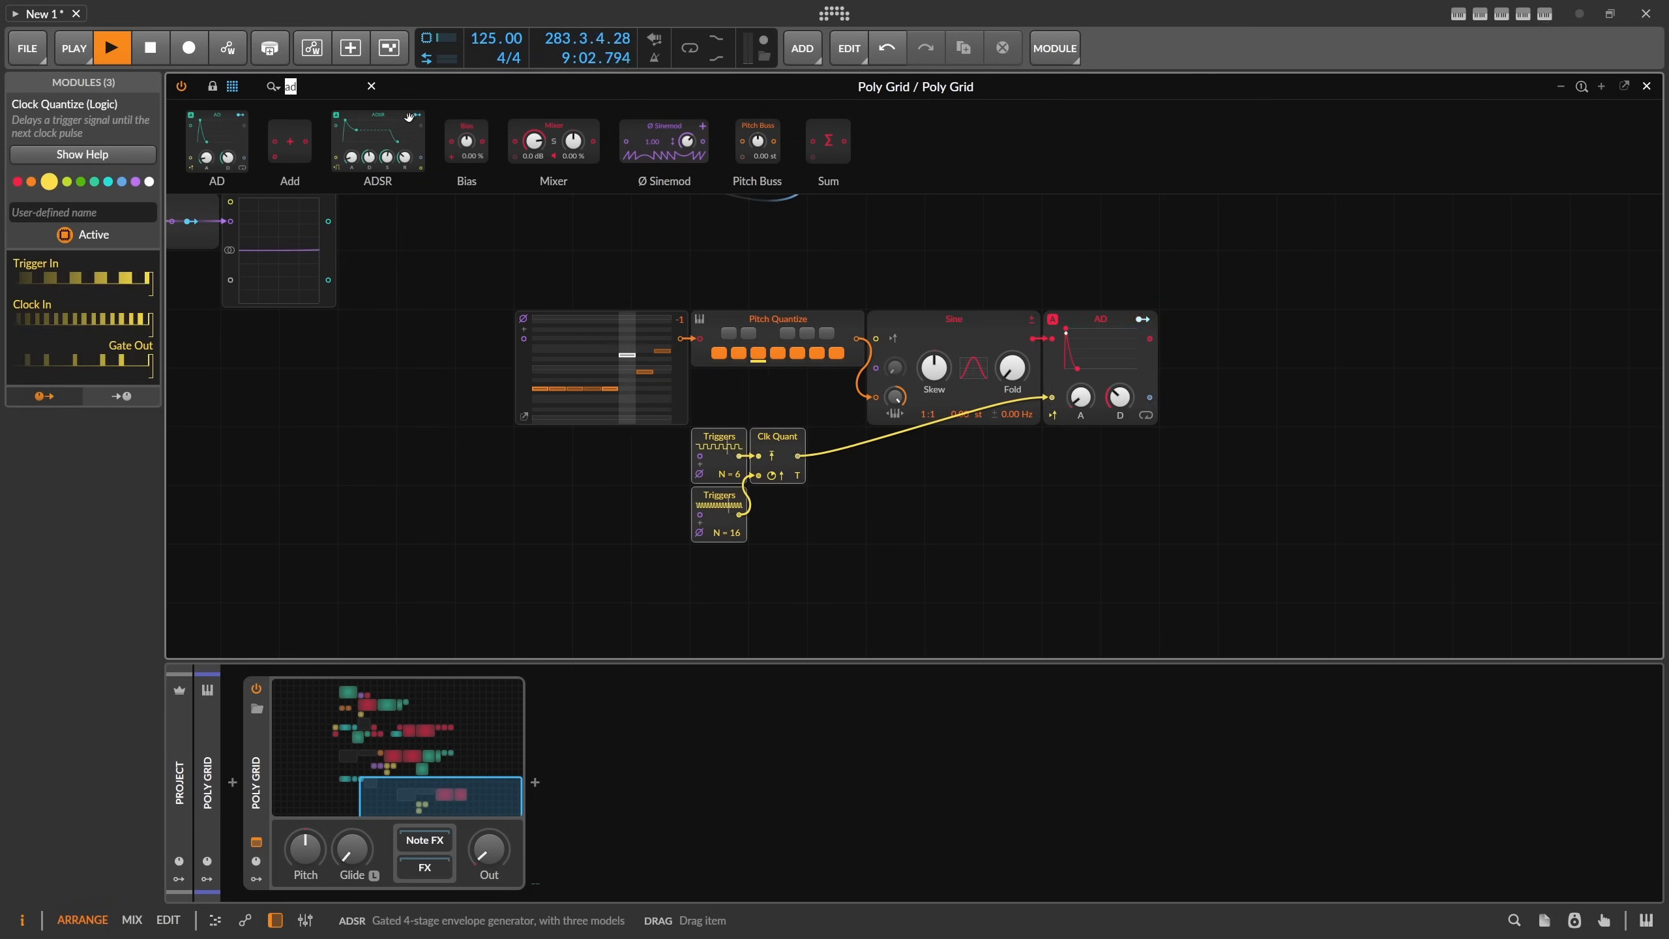
{"action": "type", "text": "vol"}
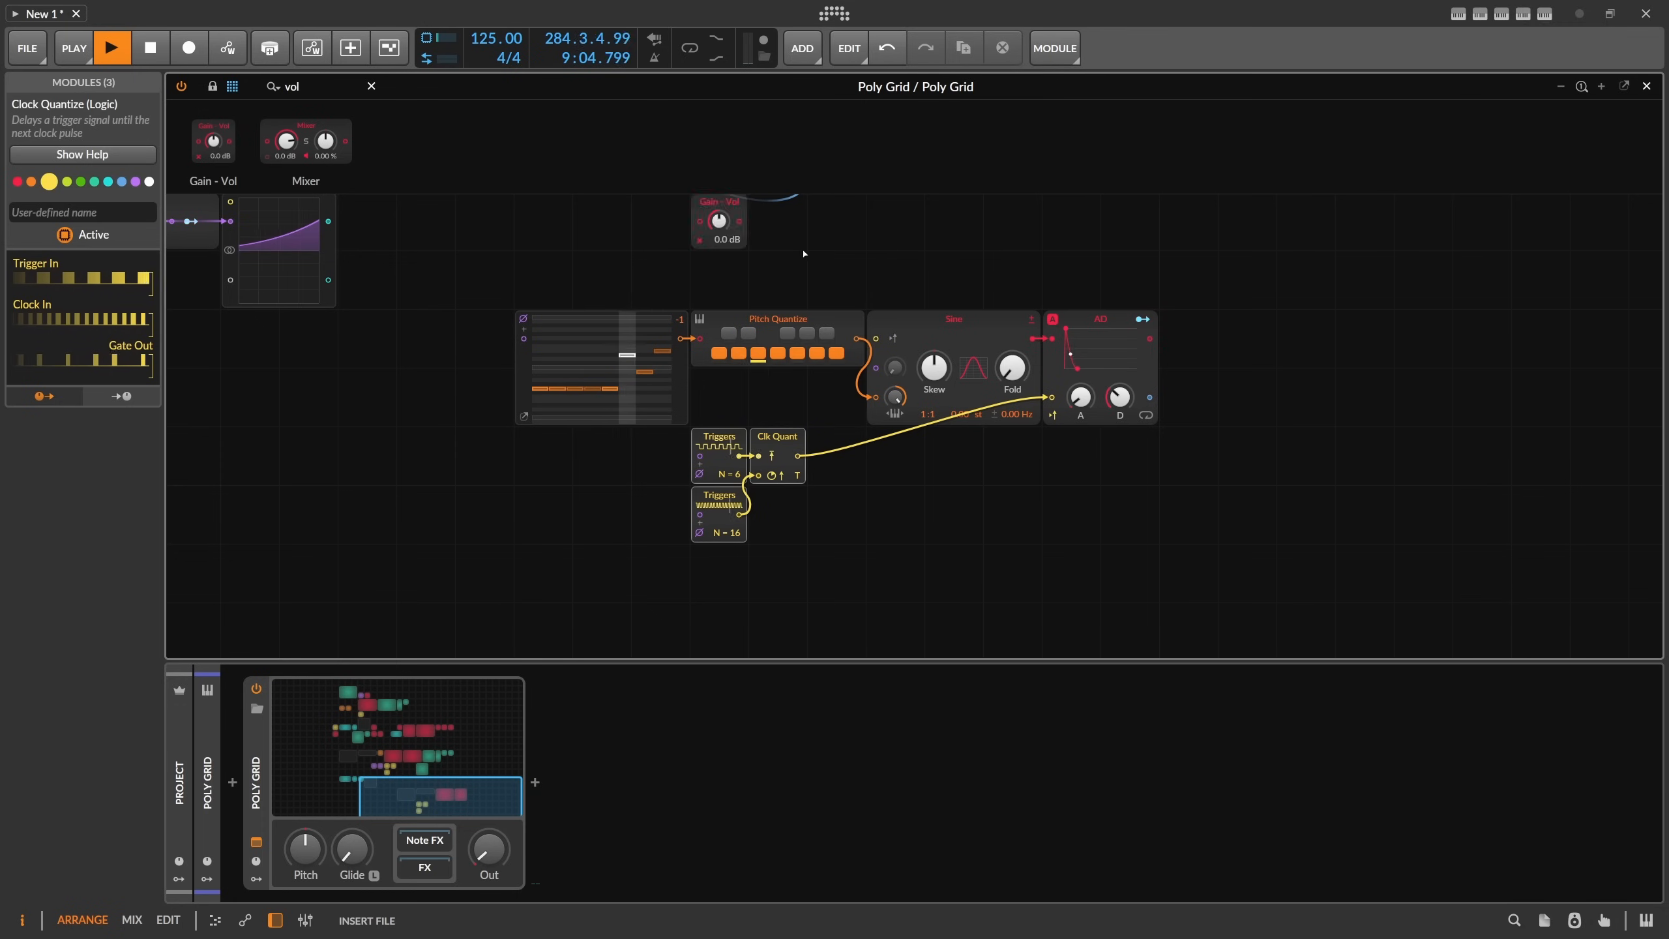
{"action": "left_click_drag", "start_coordinate": [1147, 346], "coordinate": [1148, 341]}
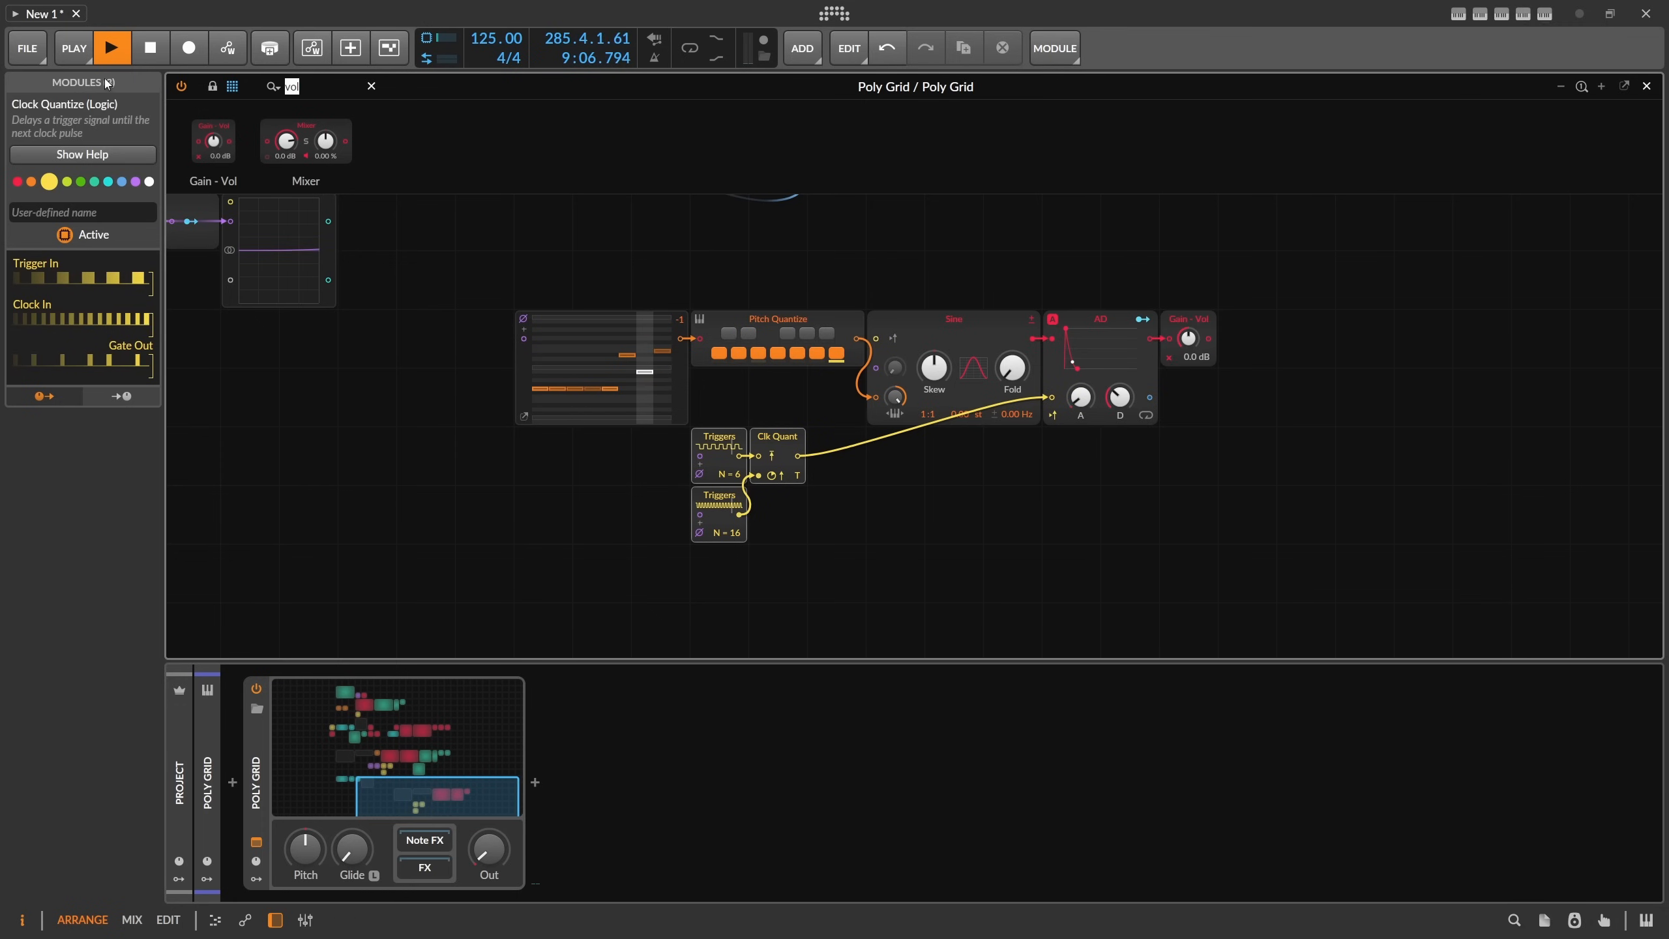
{"action": "type", "text": "out"}
{"action": "left_click_drag", "start_coordinate": [214, 142], "coordinate": [1191, 372]}
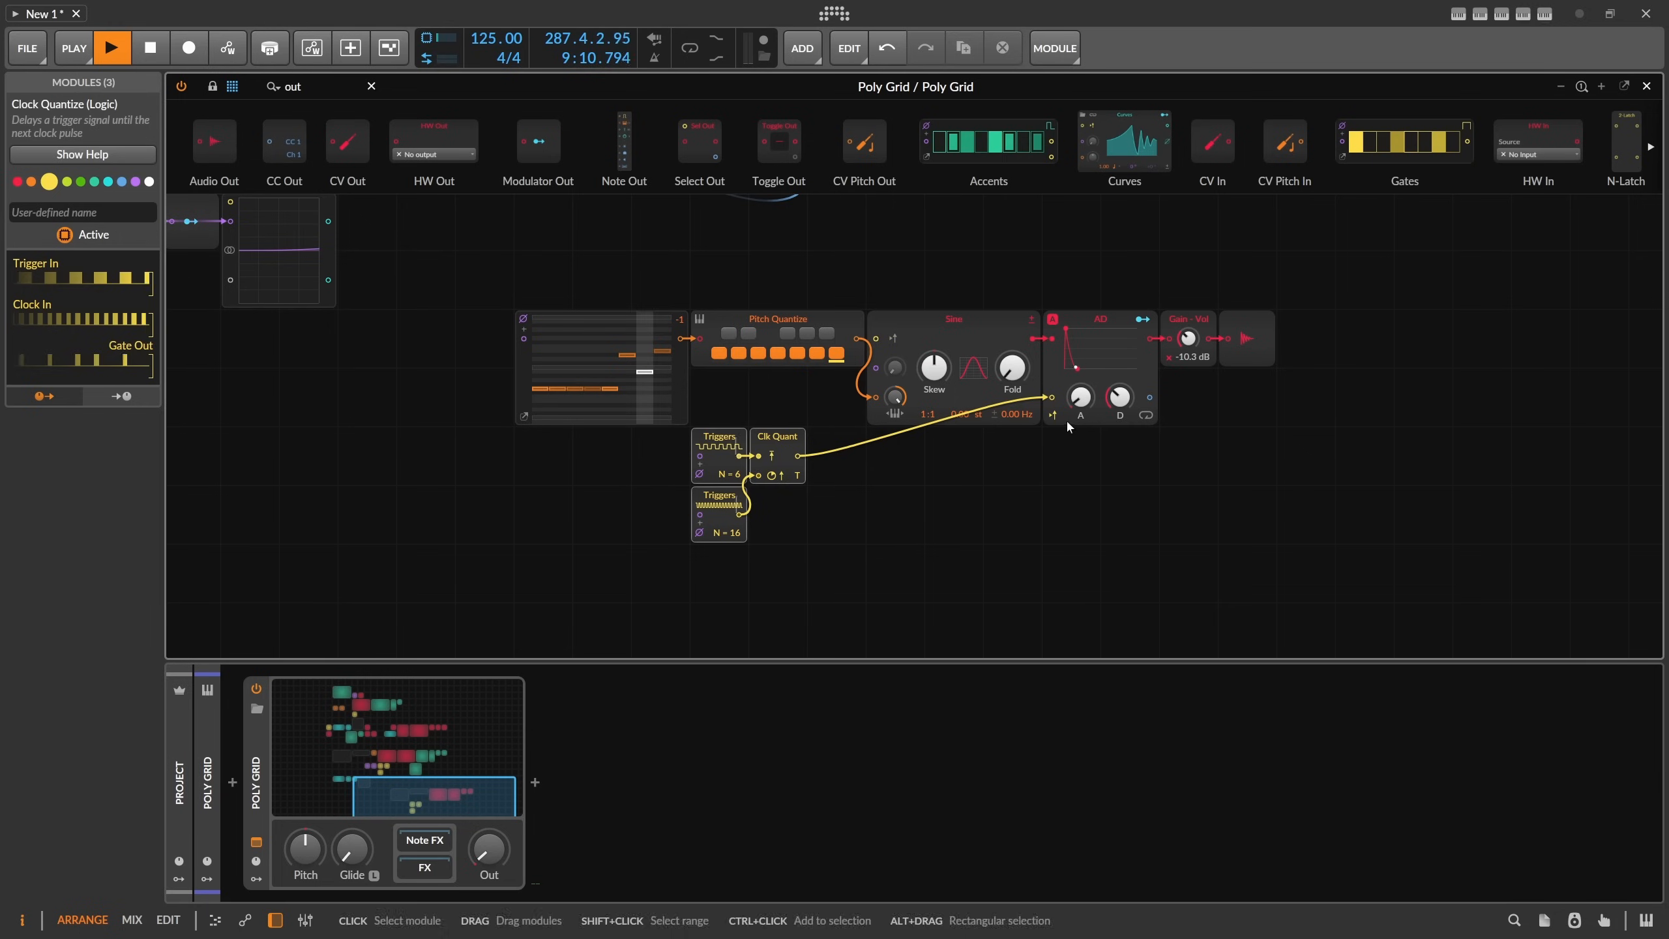
{"action": "left_click_drag", "start_coordinate": [489, 849], "coordinate": [491, 844]}
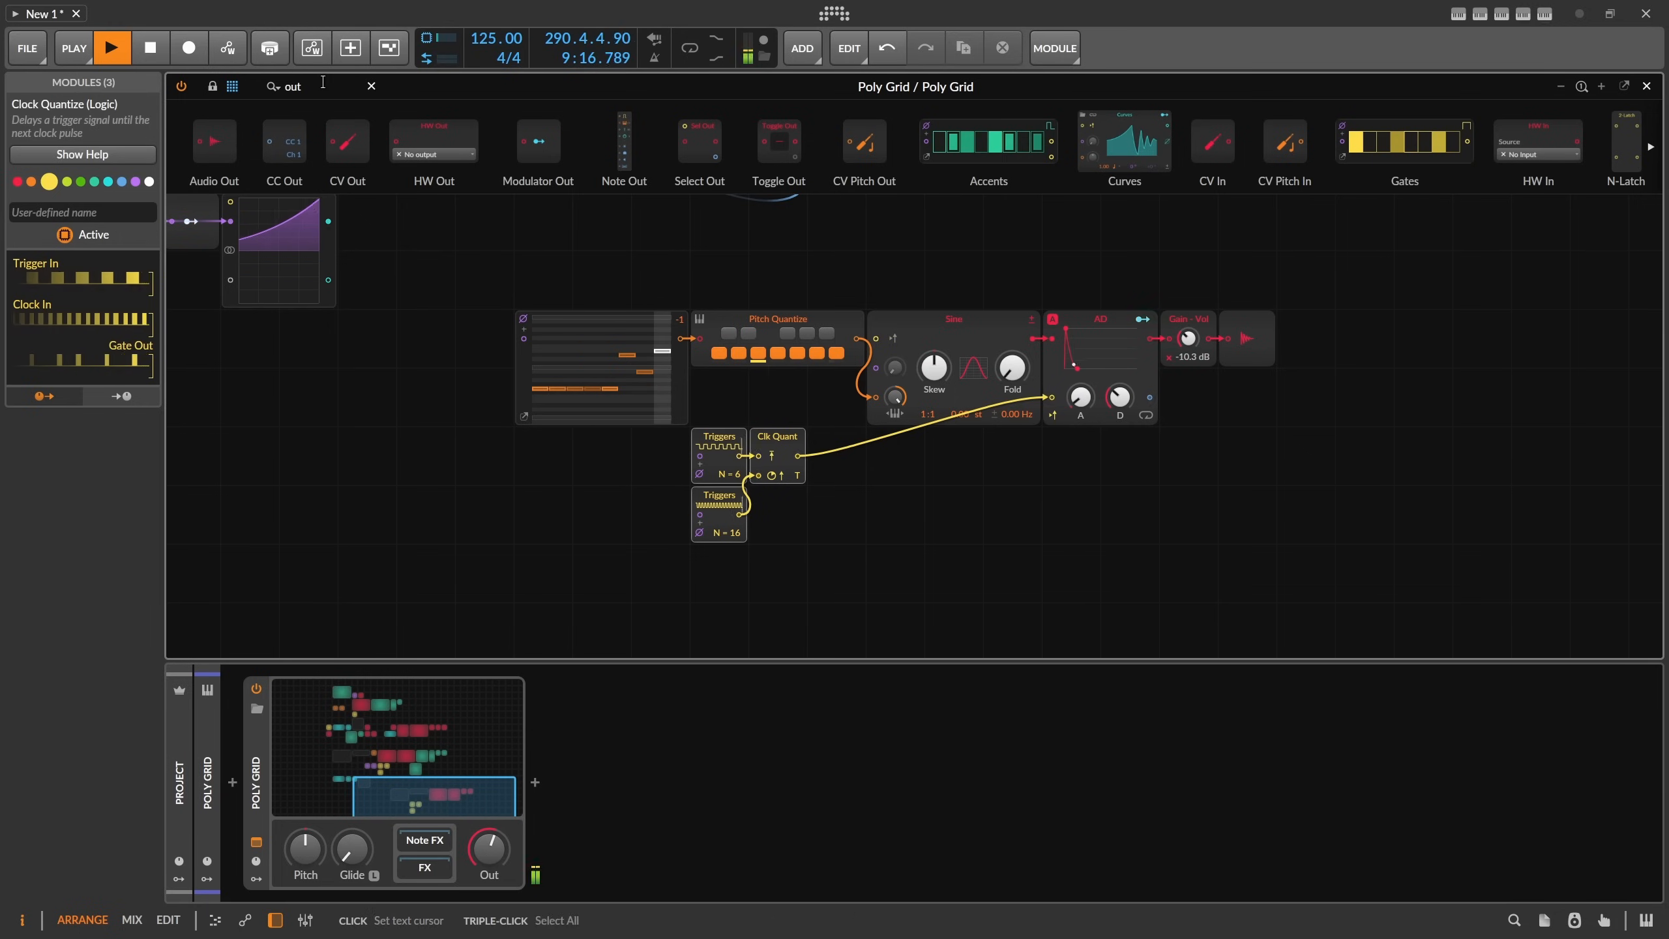
Insert an Octaver between the copied Pitch Quantize and the new Sine's pitch input.
{"action": "left_click_drag", "start_coordinate": [323, 82], "coordinate": [164, 86]}
{"action": "type", "text": "oc"}
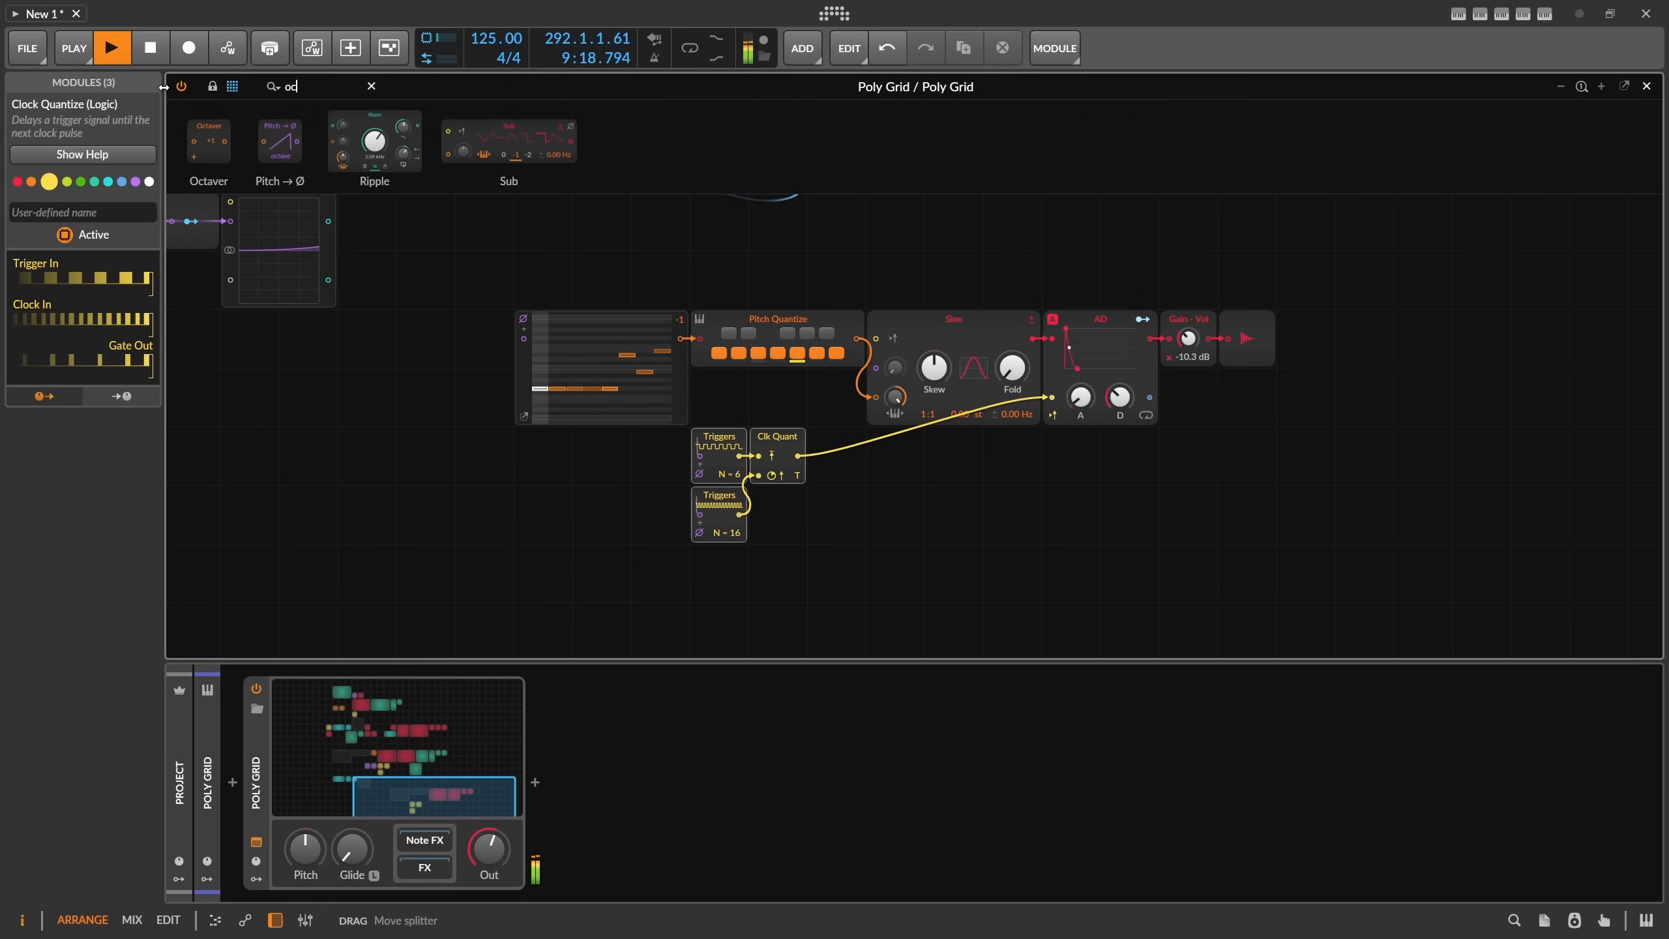
{"action": "left_click_drag", "start_coordinate": [873, 400], "coordinate": [873, 400]}
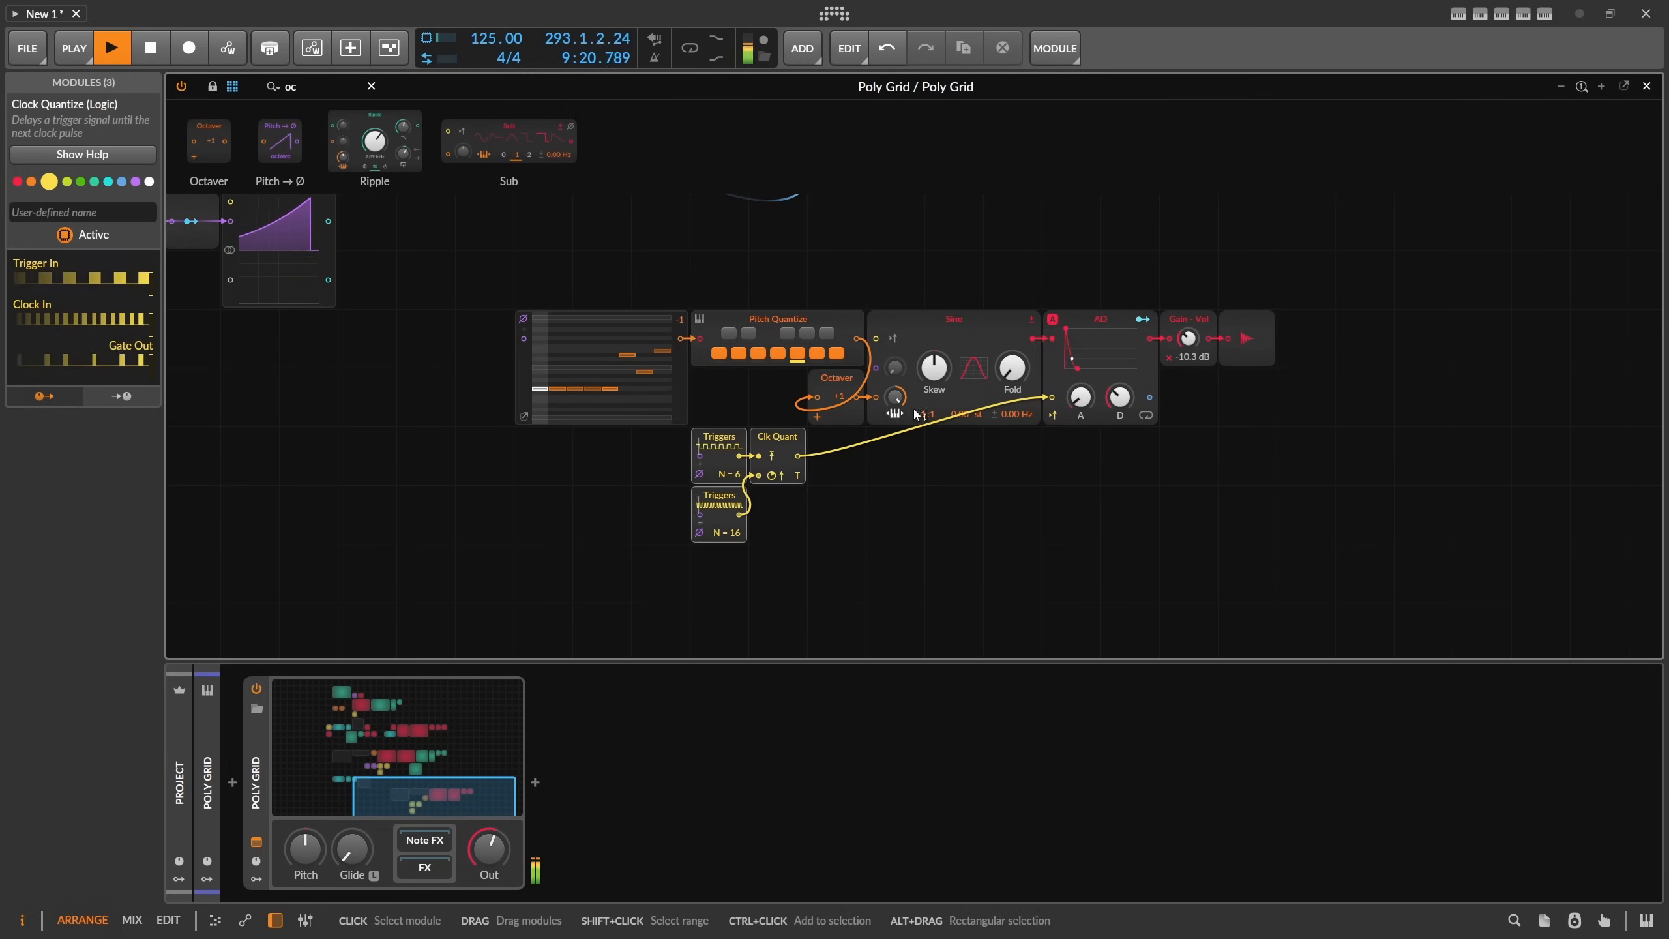
{"action": "mouse_move", "coordinate": [1073, 364]}
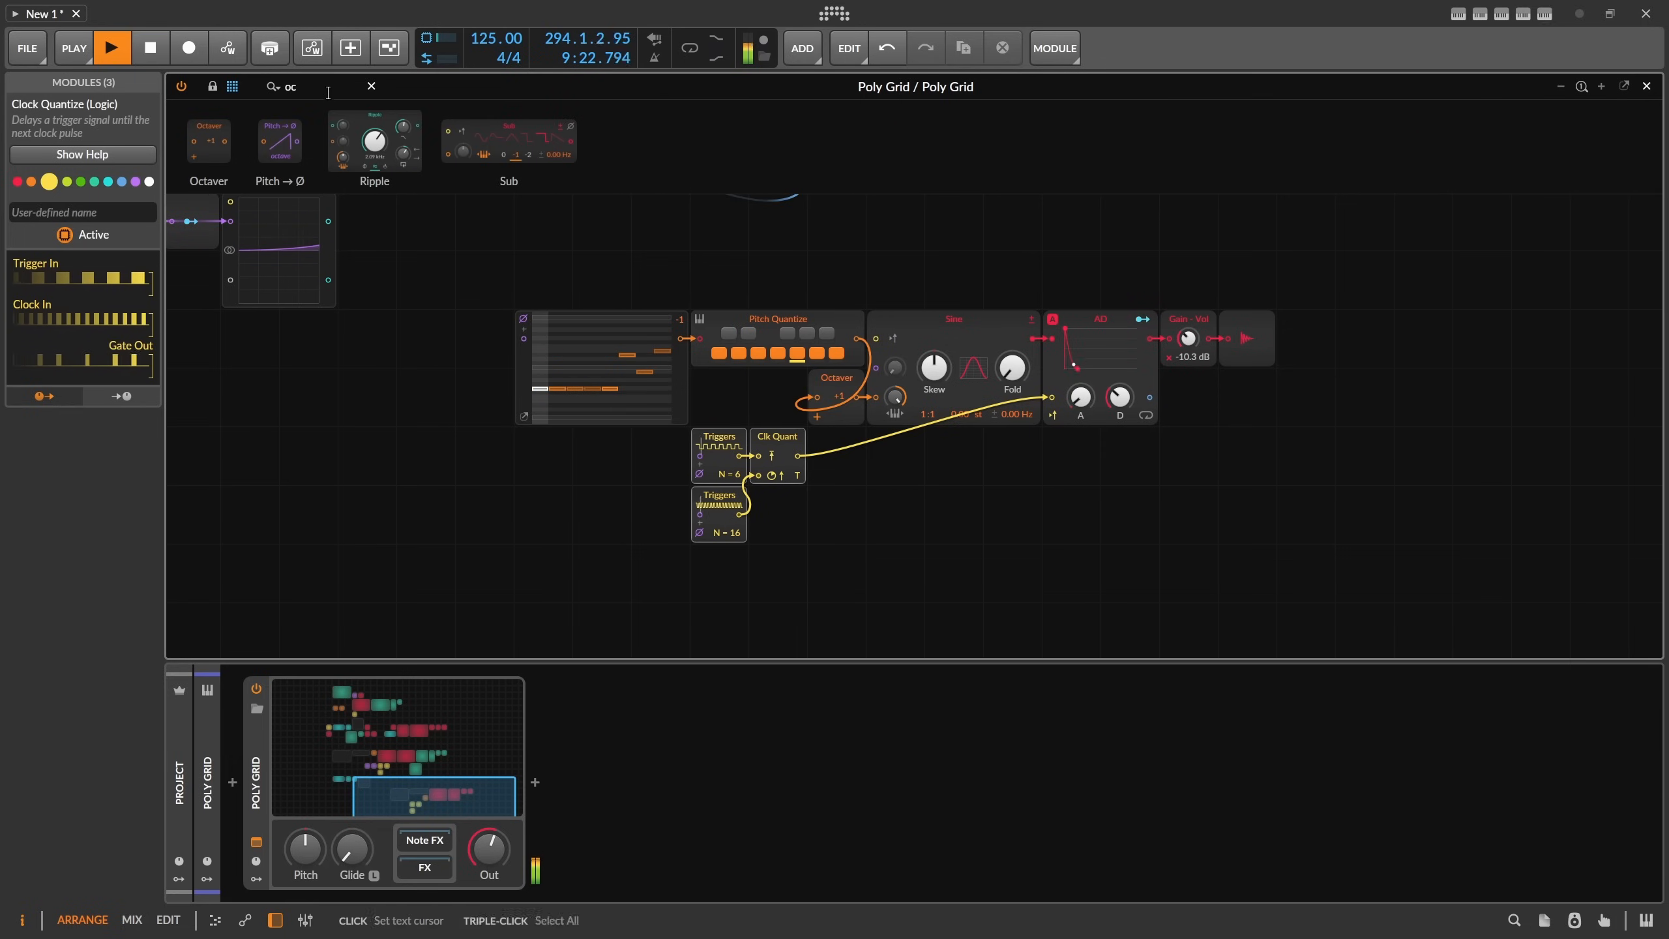
Insert a Sample / Hold between the Octaver and the new Sine's pitch input, and trigger it from the copied Clock Quantize.
{"action": "type", "text": "sam"}
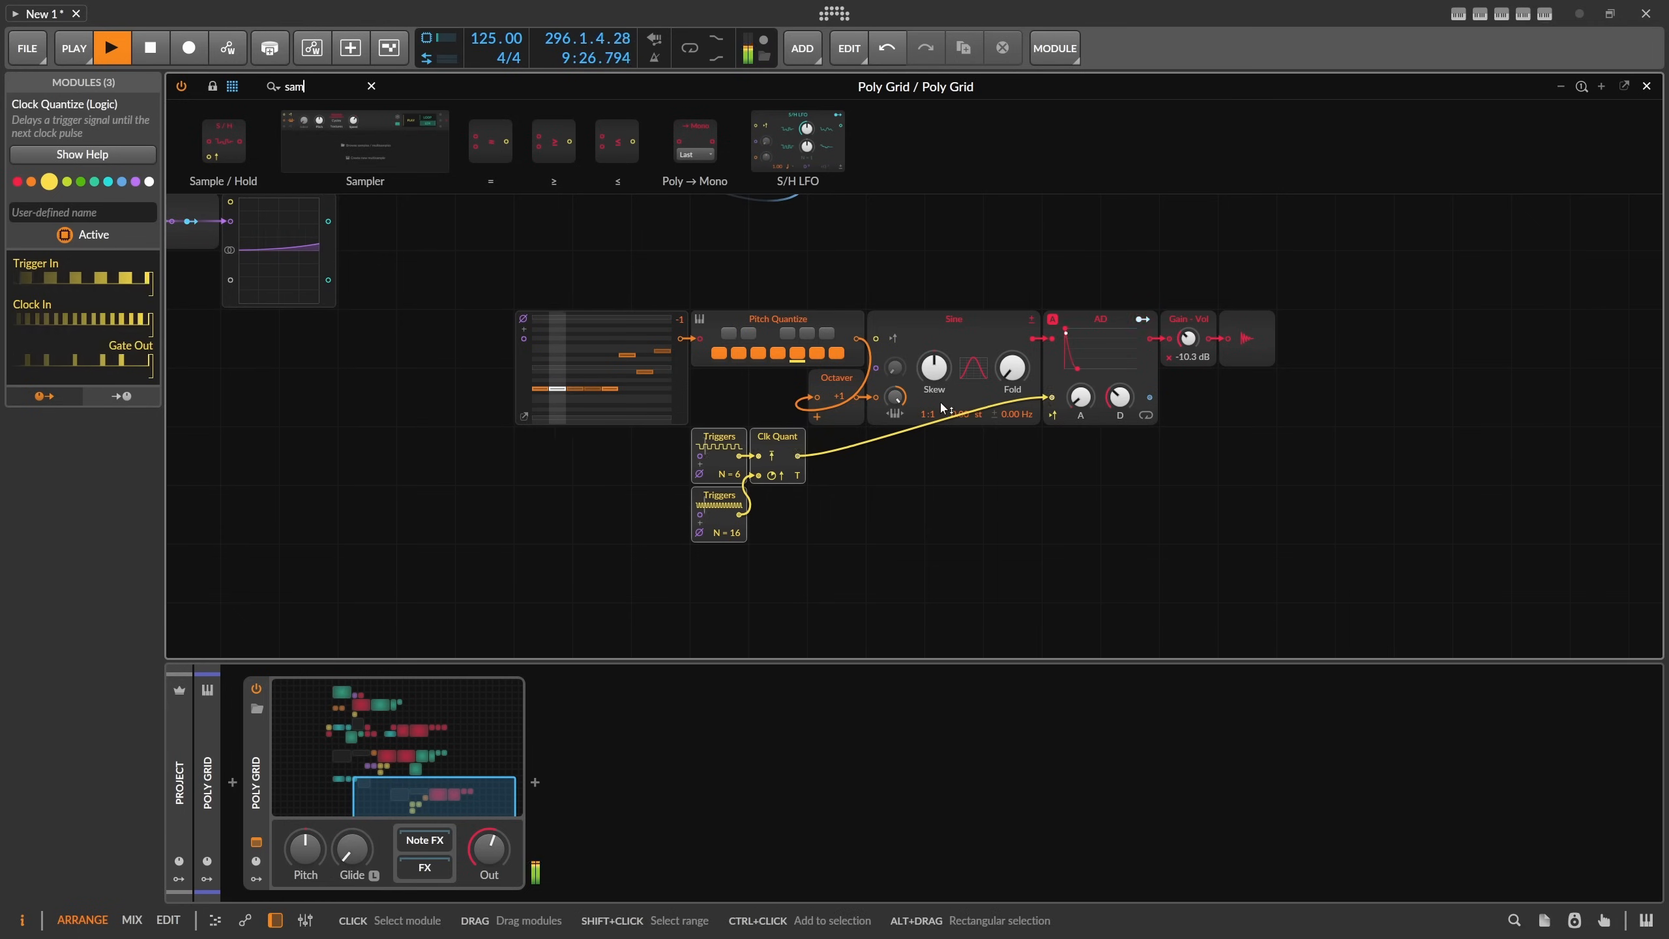
{"action": "mouse_move", "coordinate": [1119, 397]}
{"action": "left_mouse_down"}
{"action": "mouse_move", "coordinate": [1119, 371]}
{"action": "mouse_move", "coordinate": [1119, 389]}
{"action": "left_mouse_up"}
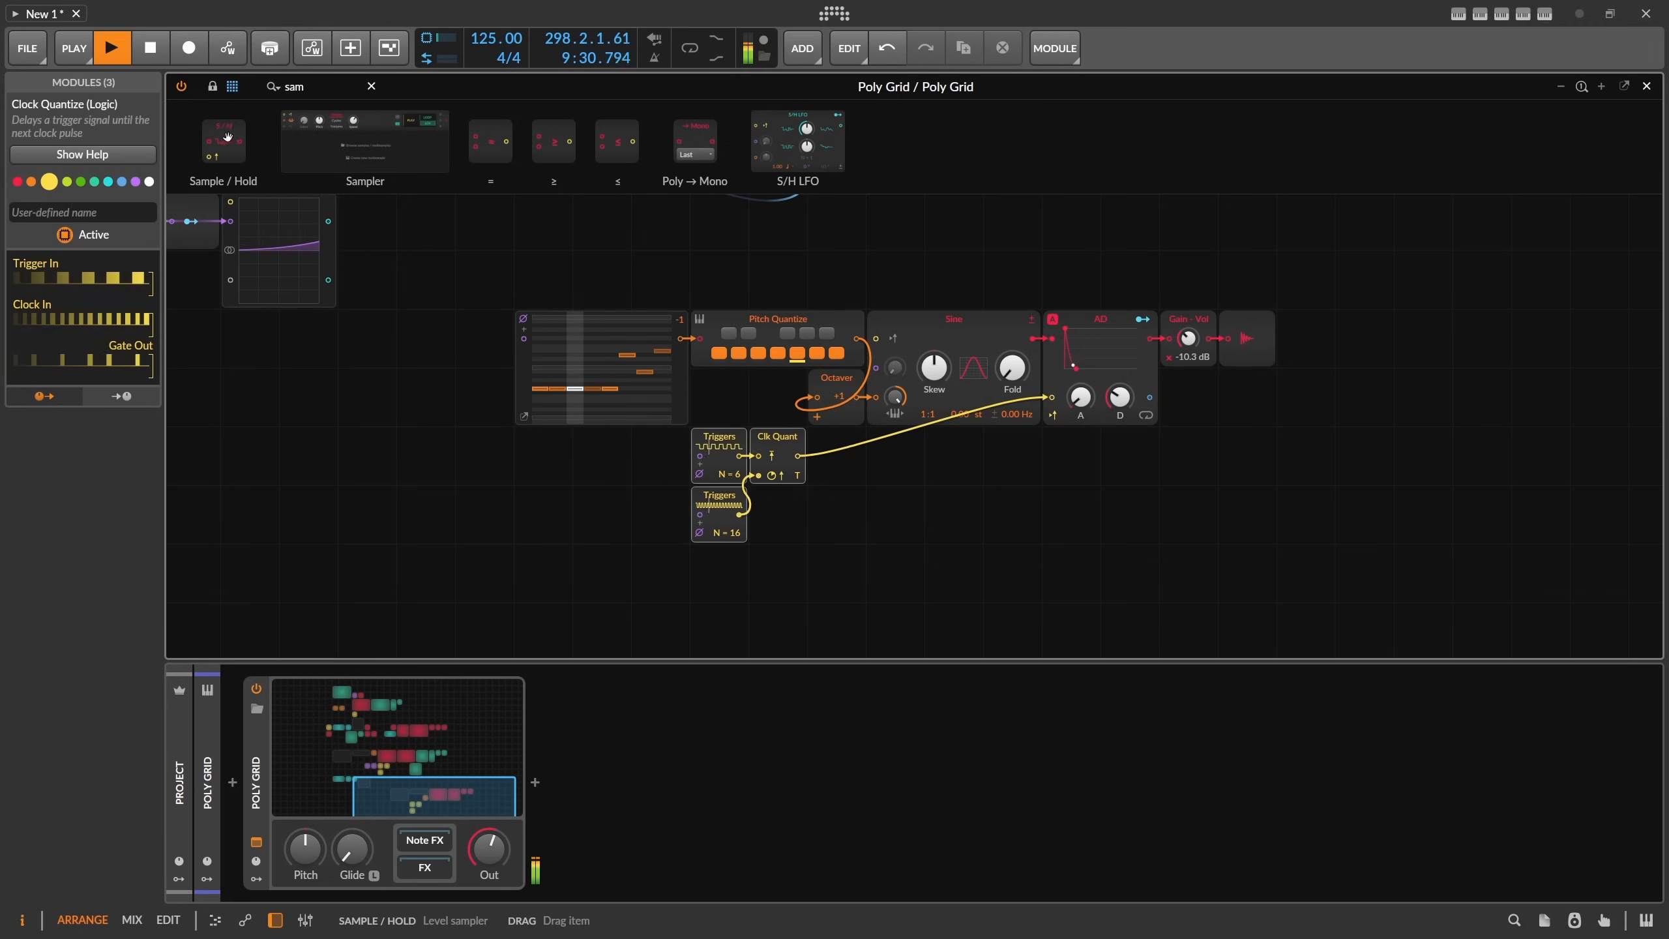
{"action": "left_click_drag", "start_coordinate": [226, 142], "coordinate": [896, 401]}
{"action": "left_click_drag", "start_coordinate": [798, 456], "coordinate": [877, 418]}
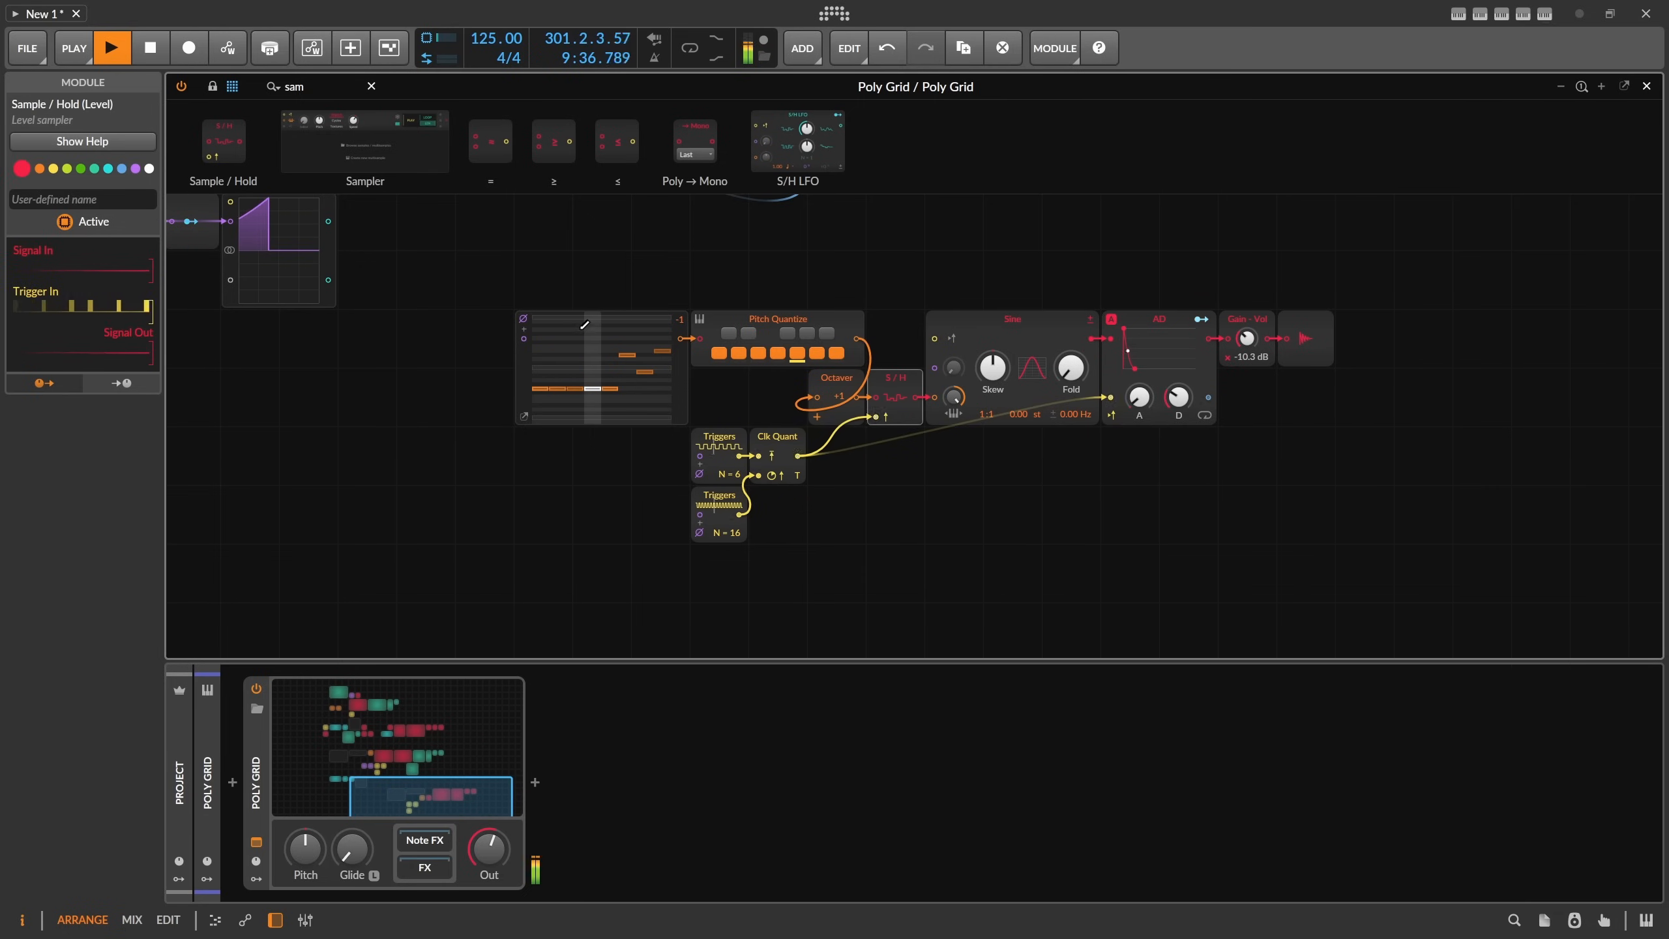
Draw new, higher pitches for the third to fifth steps of the new voice's pitch sequencer and clear the module search.
{"action": "left_click_drag", "start_coordinate": [582, 328], "coordinate": [603, 343]}
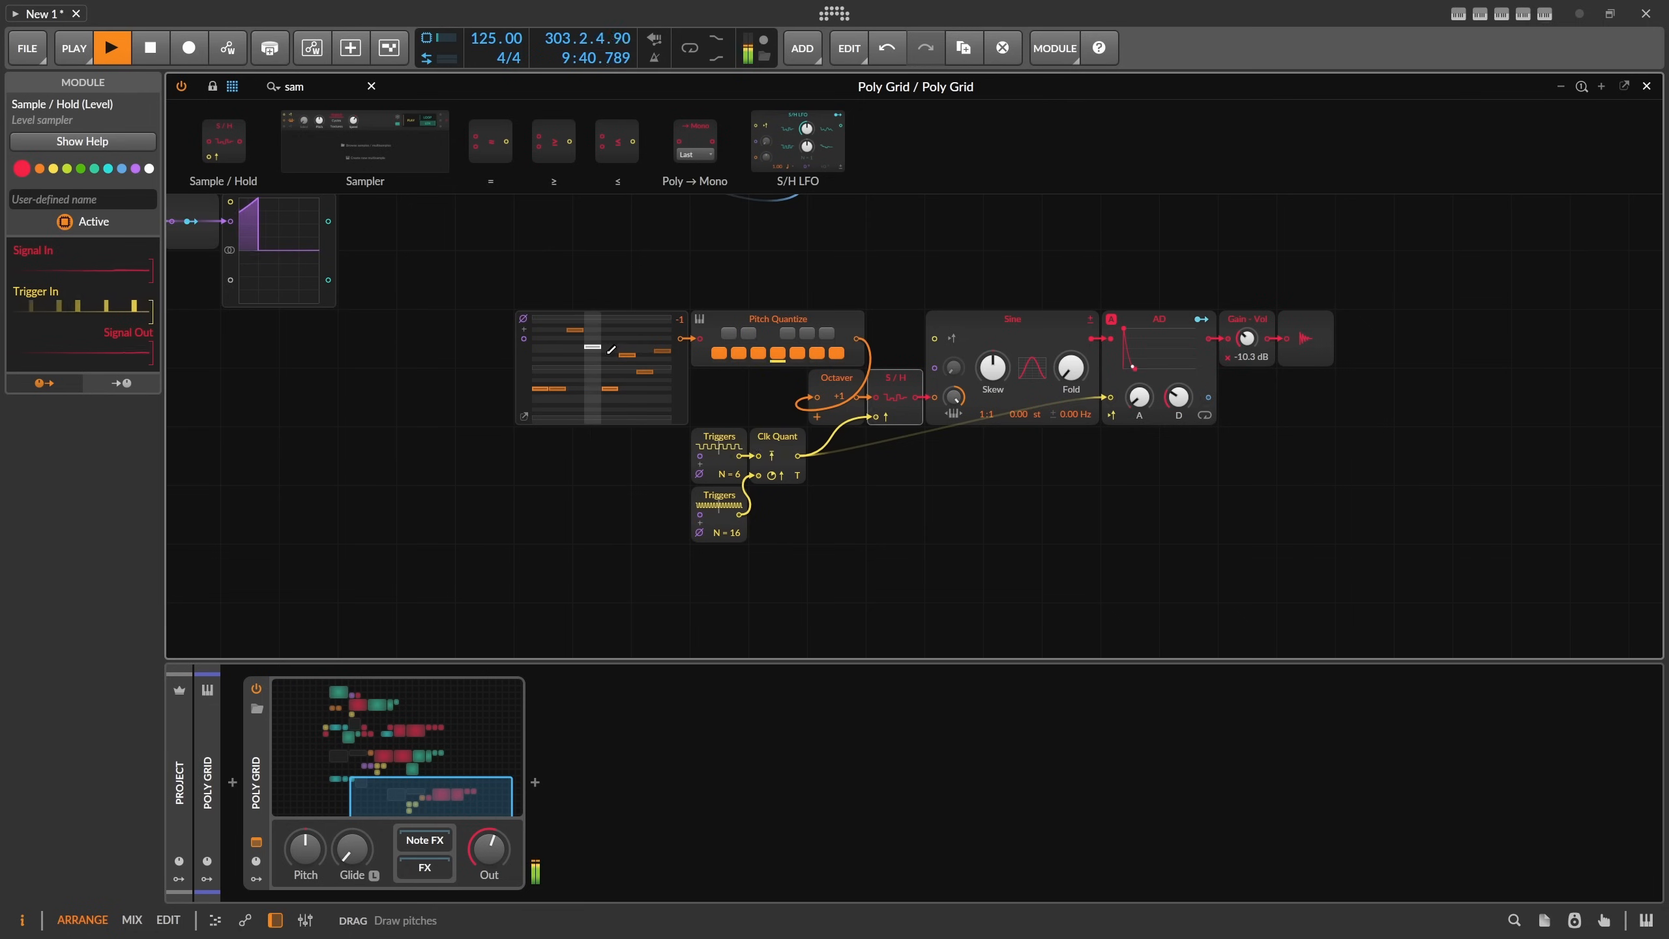
{"action": "left_click_drag", "start_coordinate": [611, 346], "coordinate": [614, 338]}
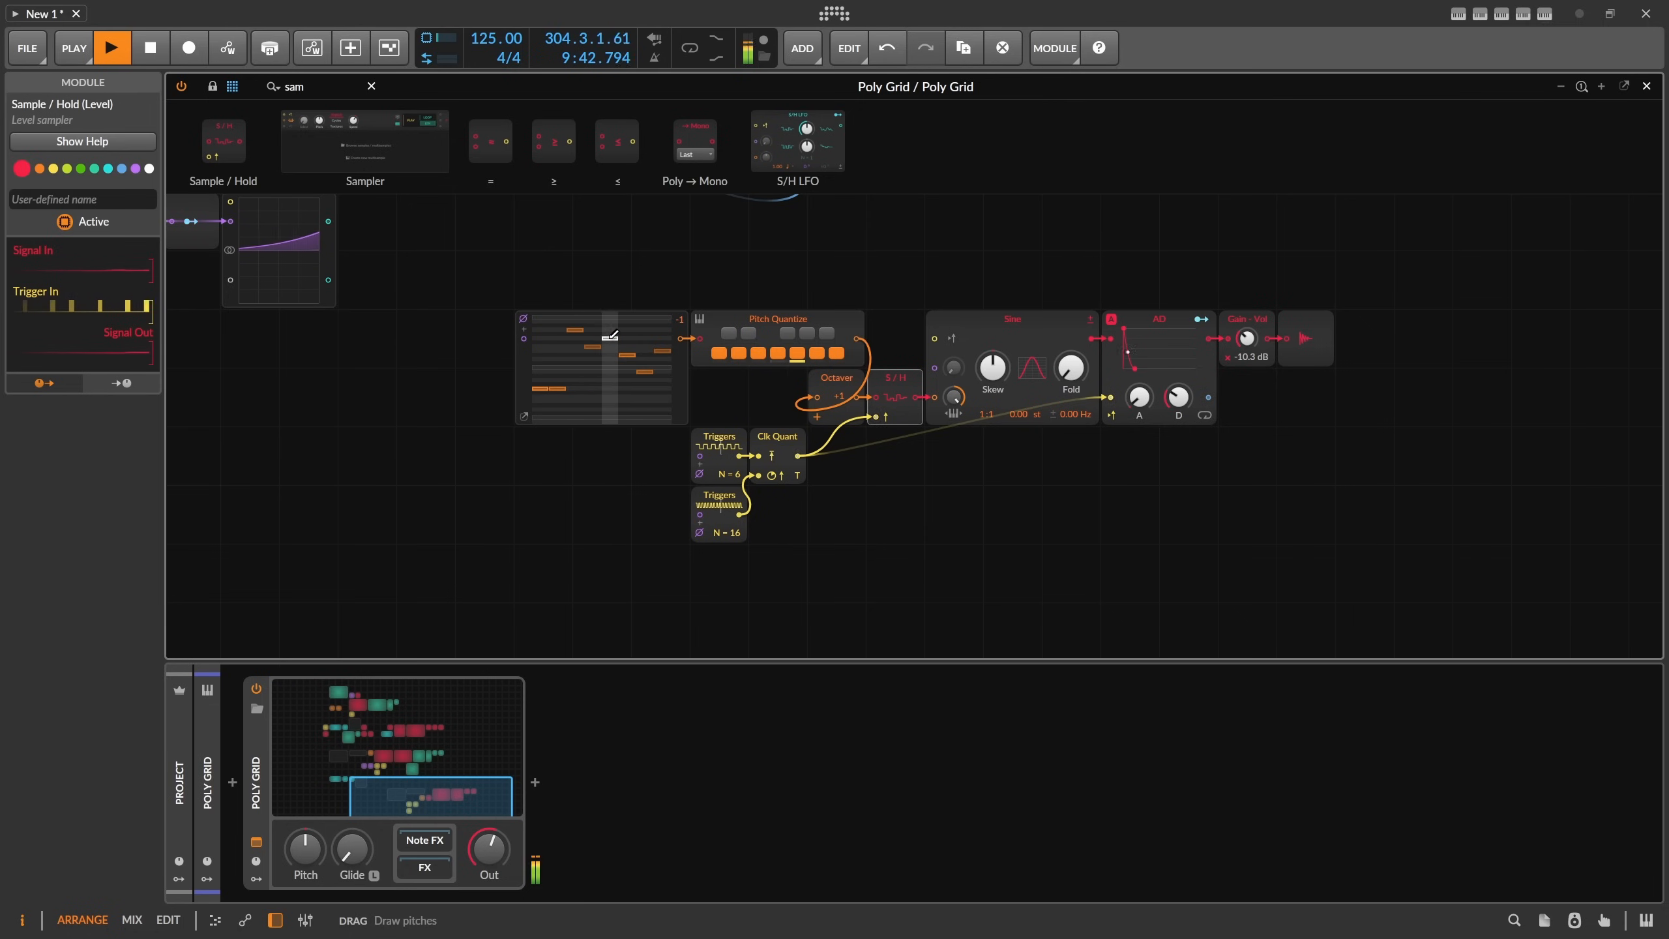
{"action": "left_click", "coordinate": [594, 350]}
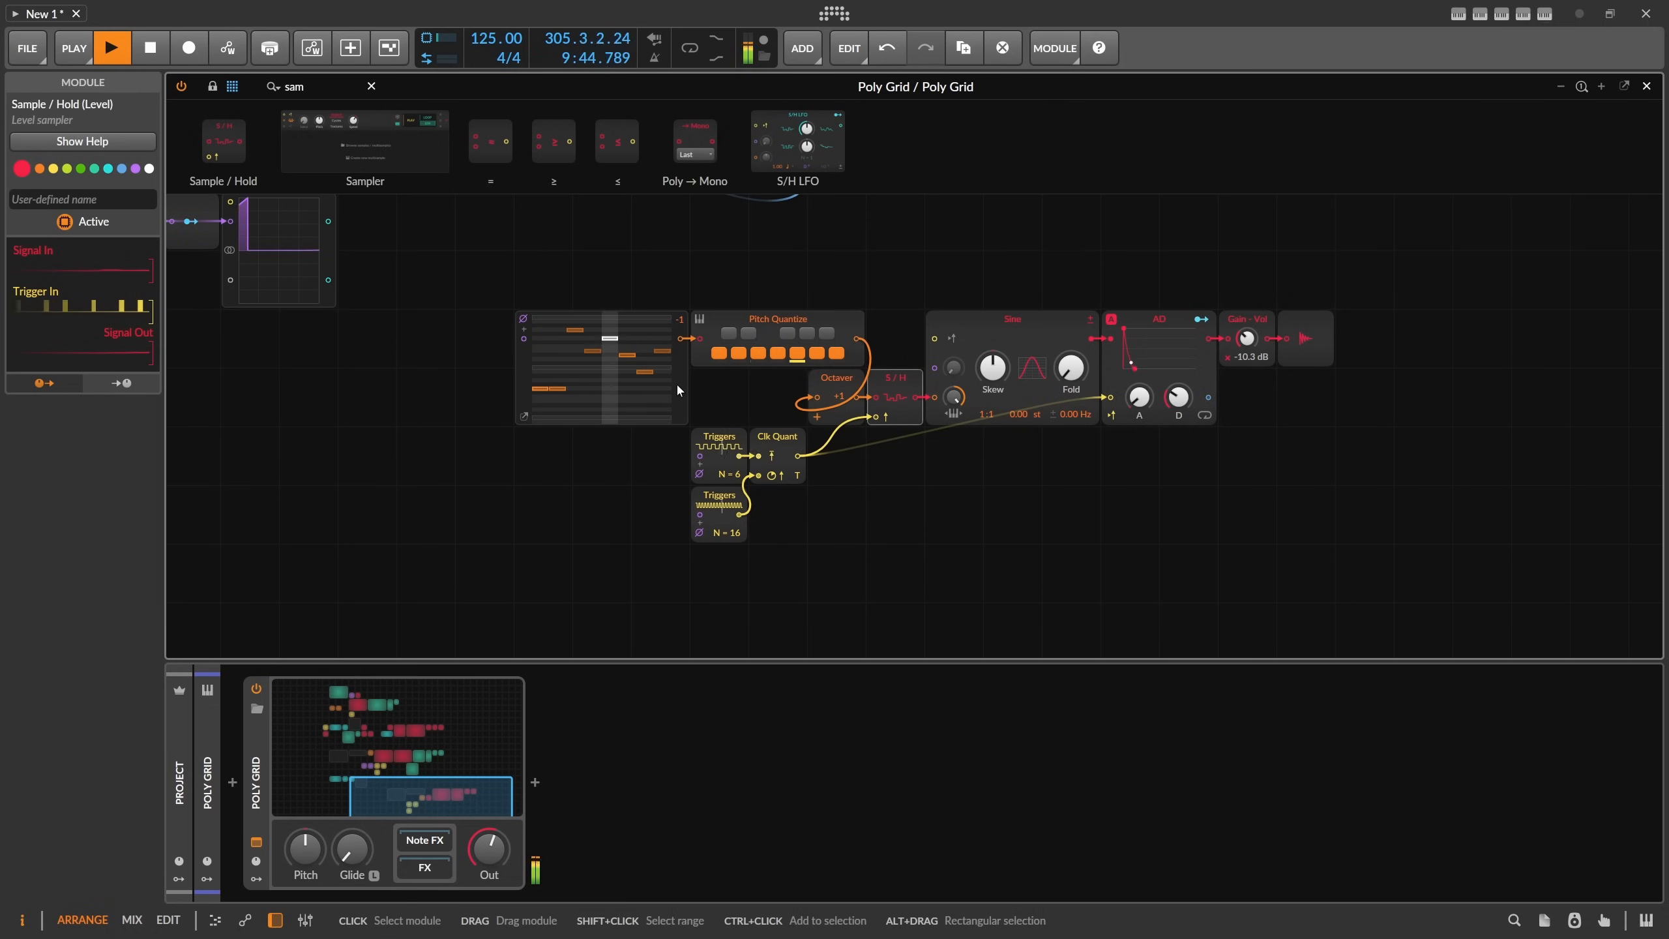
{"action": "left_click", "coordinate": [611, 372]}
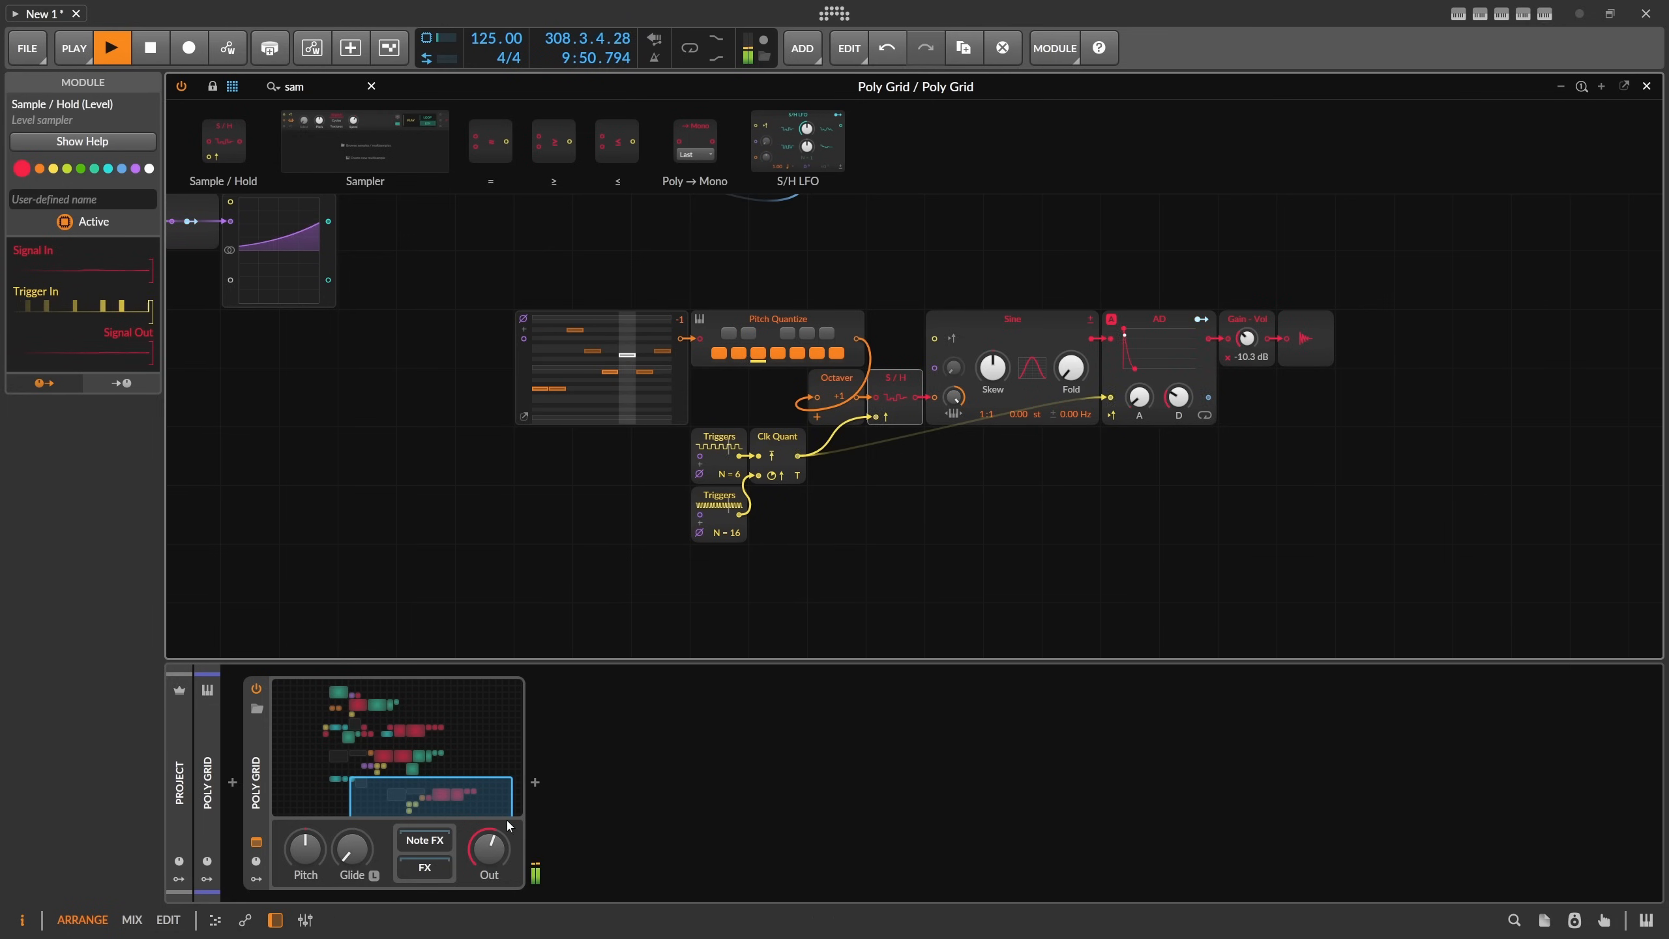
{"action": "mouse_move", "coordinate": [476, 799]}
{"action": "left_mouse_down"}
{"action": "mouse_move", "coordinate": [462, 772]}
{"action": "mouse_move", "coordinate": [483, 802]}
{"action": "left_mouse_up"}
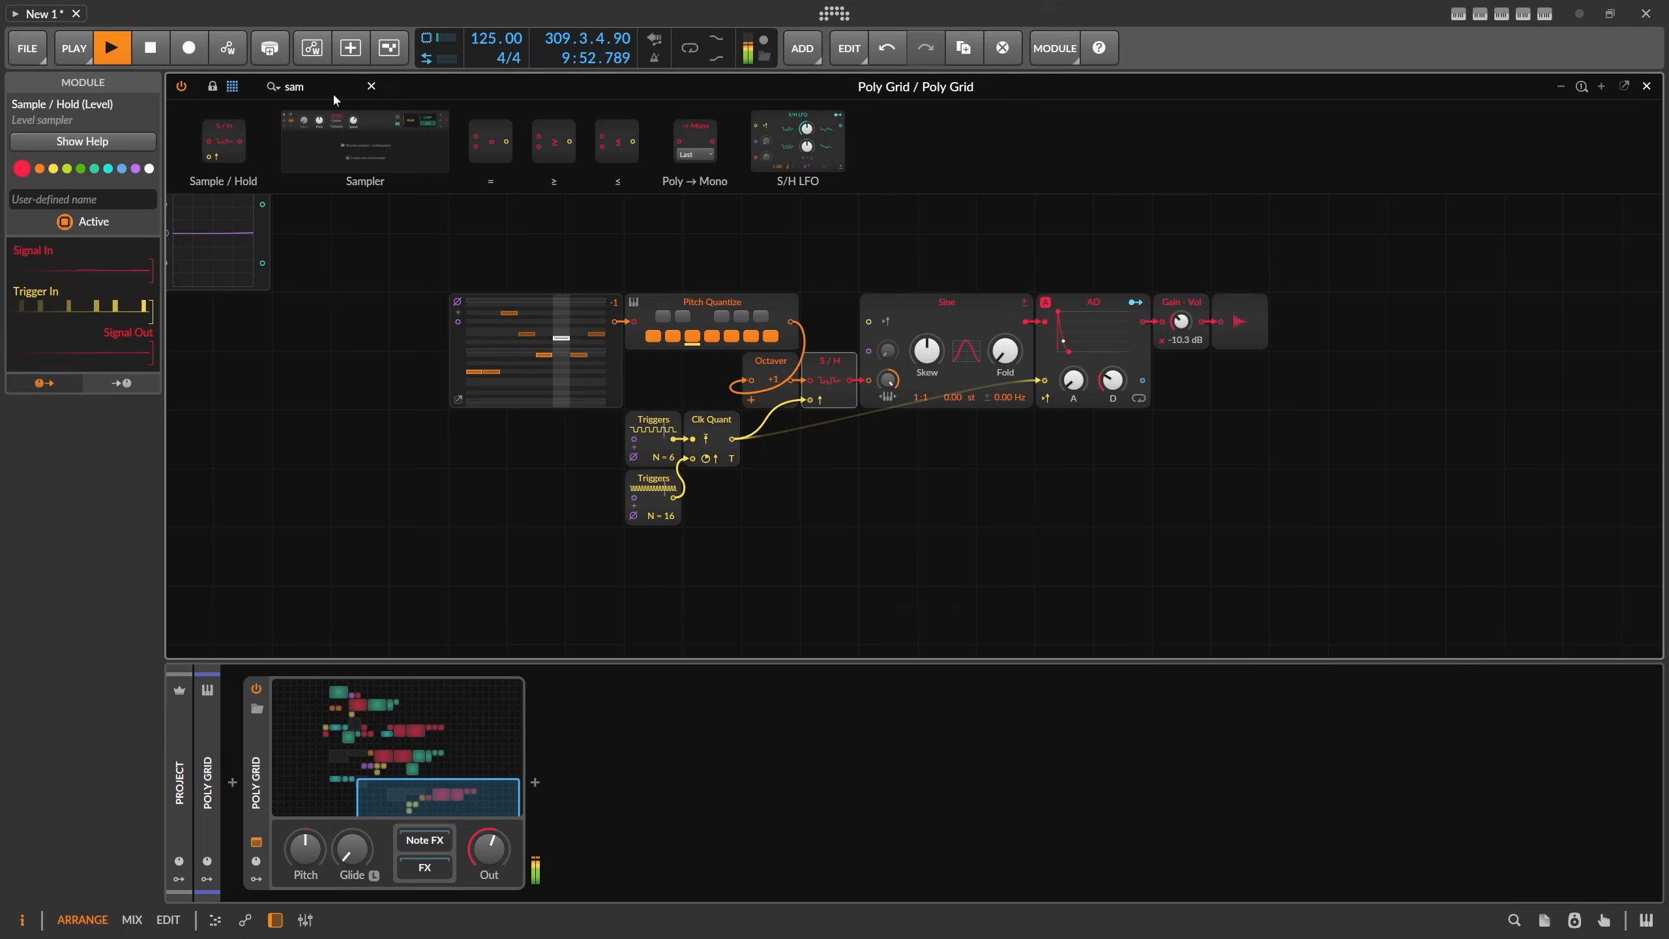
{"action": "left_click_drag", "start_coordinate": [329, 90], "coordinate": [198, 96]}
{"action": "key", "text": "BackSpace"}
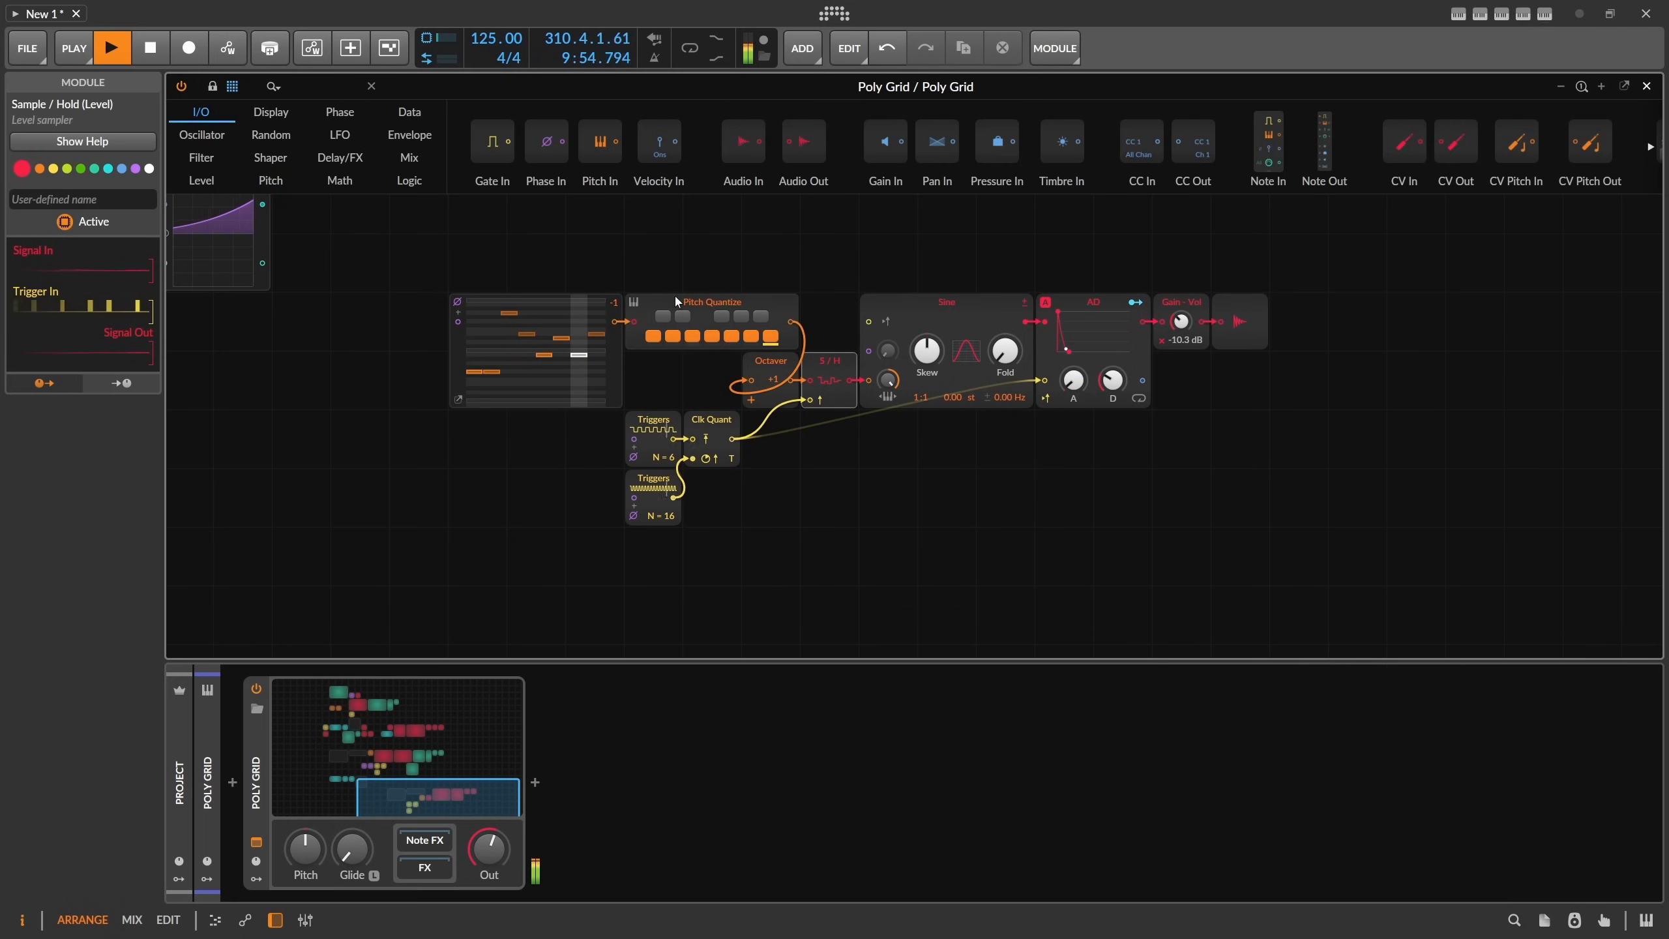
Try a different Octaver shift and Skew amount on the new Sine voice, restoring both.
{"action": "left_click_drag", "start_coordinate": [773, 380], "coordinate": [773, 369]}
{"action": "left_click_drag", "start_coordinate": [926, 351], "coordinate": [927, 355]}
{"action": "double_click", "coordinate": [926, 350]}
{"action": "left_click_drag", "start_coordinate": [773, 380], "coordinate": [774, 390]}
Duplicate the new voice's Sine oscillator directly beneath the original.
{"action": "scroll", "coordinate": [947, 407], "scroll_direction": "up", "scroll_amount": 1}
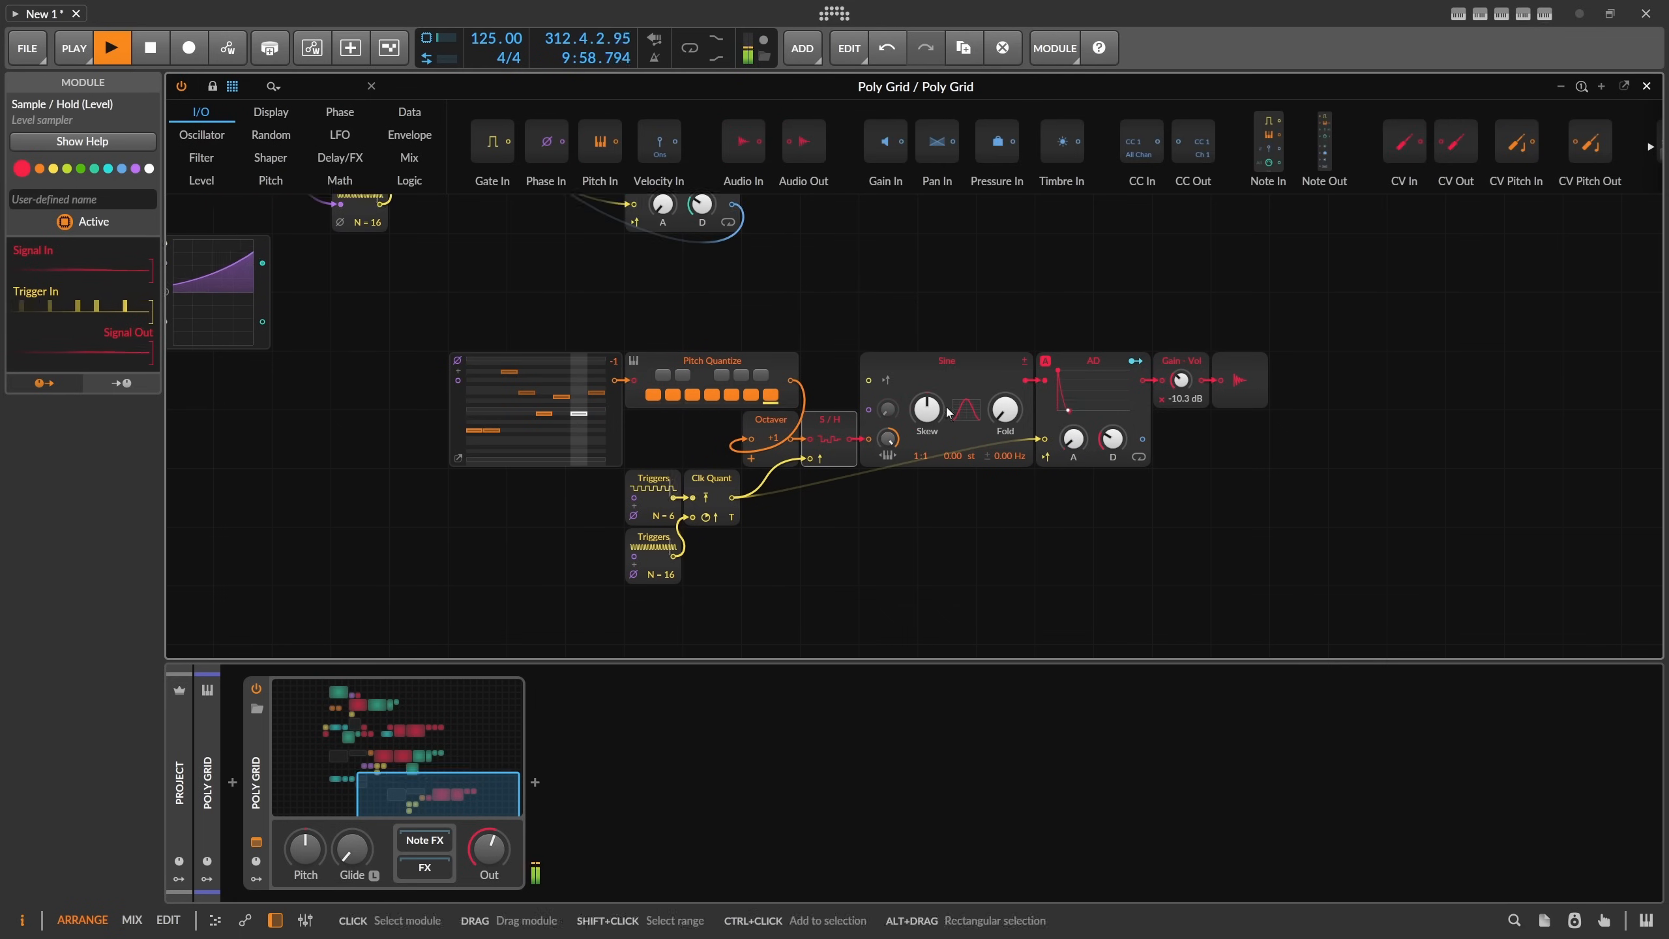
{"action": "scroll", "coordinate": [948, 414], "scroll_direction": "up", "scroll_amount": 1}
{"action": "left_click", "coordinate": [958, 426]}
{"action": "key", "text": "ctrl+d"}
{"action": "scroll", "coordinate": [947, 429], "scroll_direction": "down", "scroll_amount": 2}
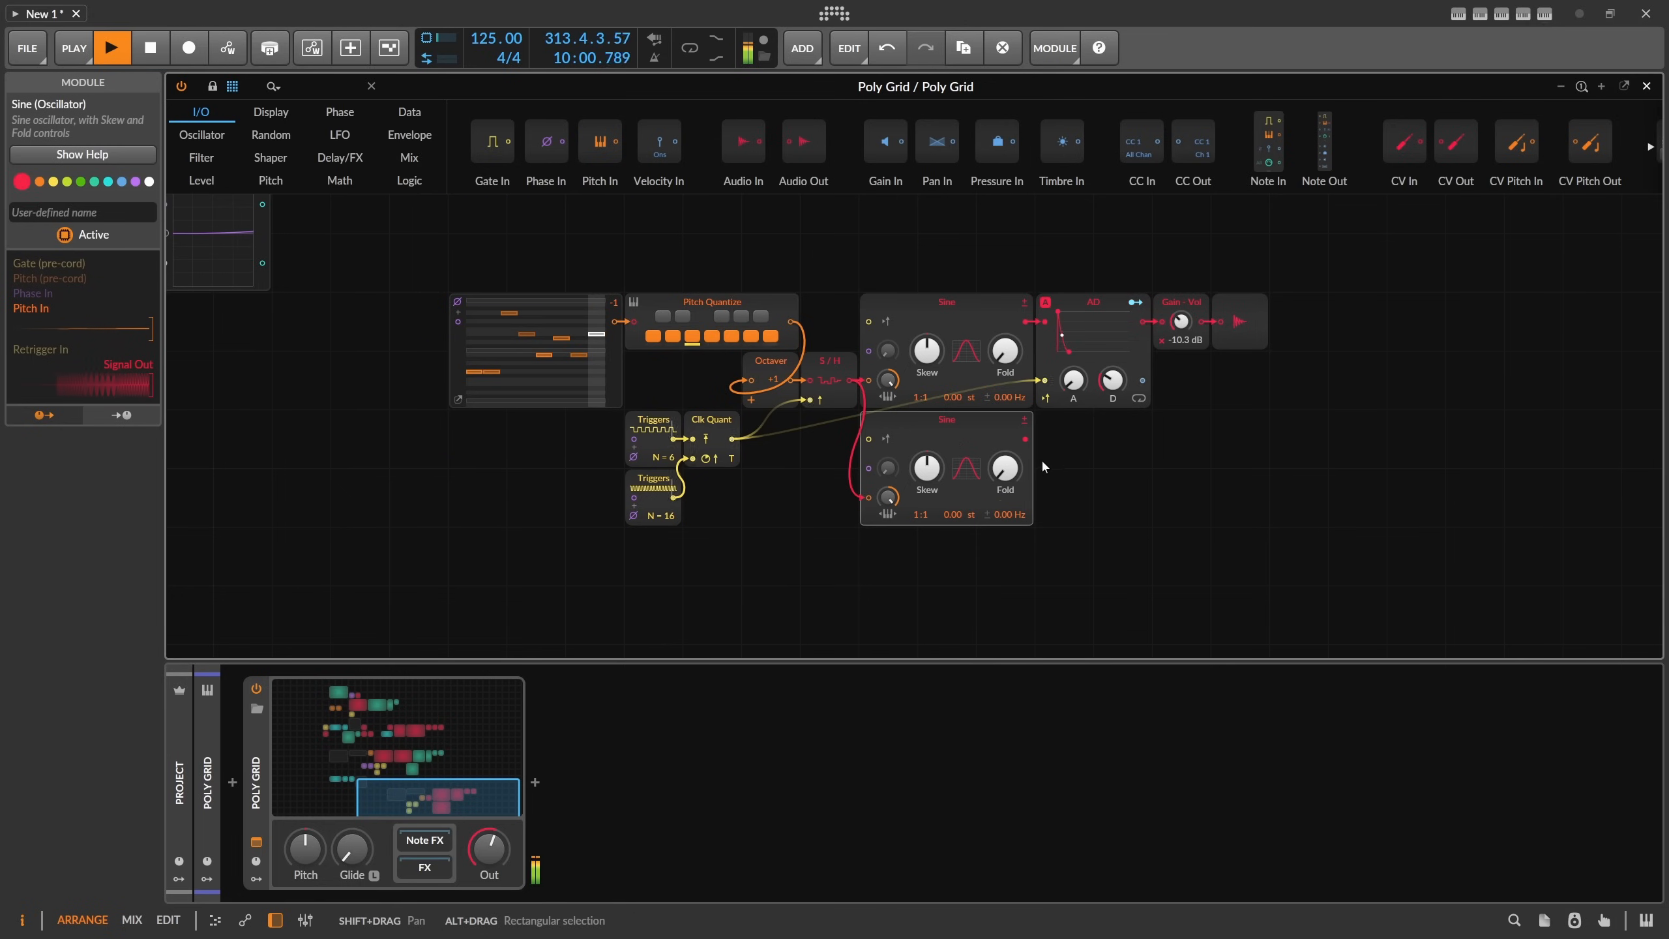
Phase-modulate the original Sine with the copy's output at 20.2 % and set the copy's ratio to 2:1.
{"action": "left_click_drag", "start_coordinate": [1025, 439], "coordinate": [887, 337]}
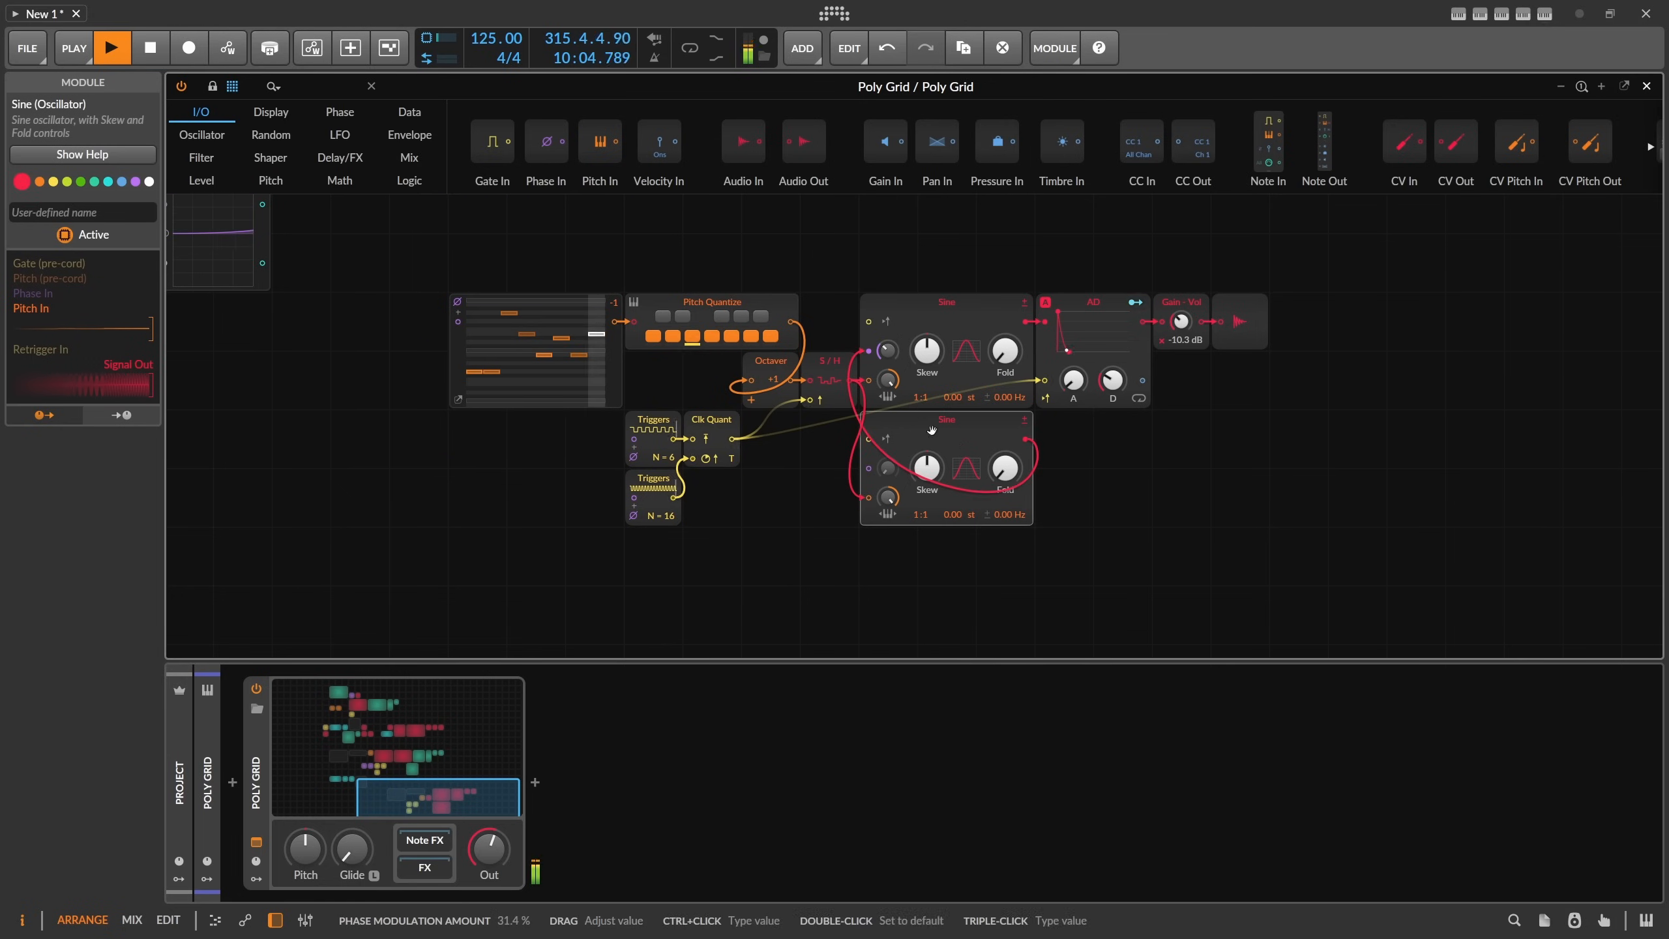
{"action": "left_click_drag", "start_coordinate": [917, 515], "coordinate": [918, 505]}
{"action": "left_click_drag", "start_coordinate": [887, 350], "coordinate": [887, 362]}
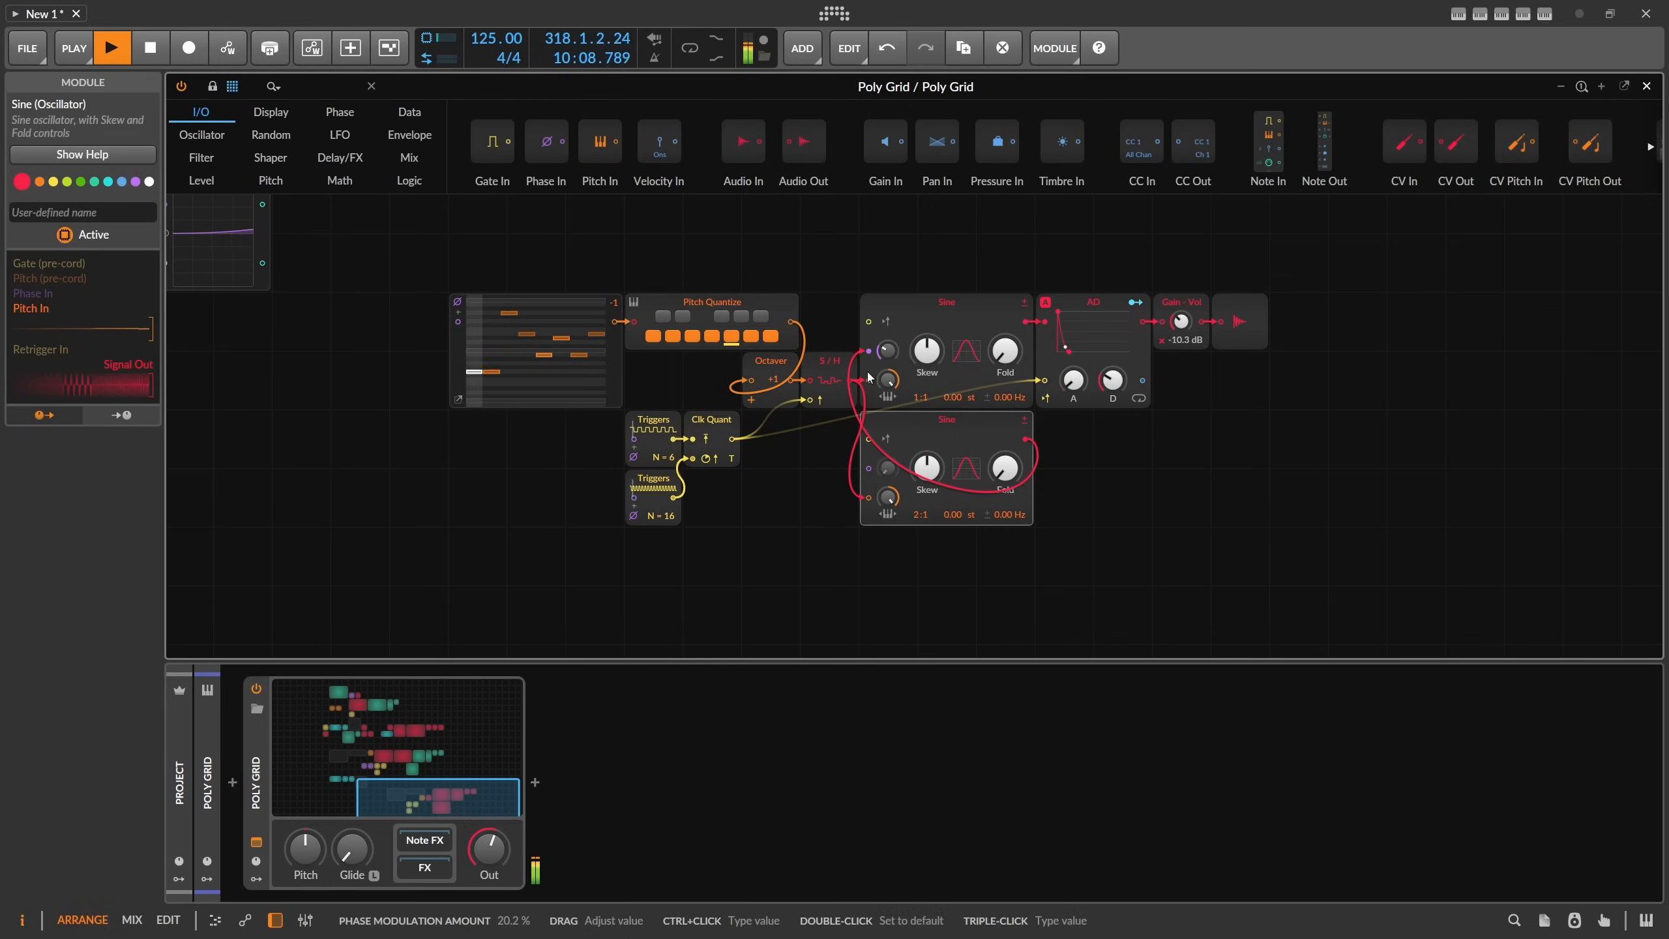
Copy the existing Transport, Ø Bend and Modulator Out chain and paste it beneath the new Sine voice.
{"action": "mouse_move", "coordinate": [466, 797]}
{"action": "left_mouse_down"}
{"action": "mouse_move", "coordinate": [457, 779]}
{"action": "mouse_move", "coordinate": [452, 796]}
{"action": "left_mouse_up"}
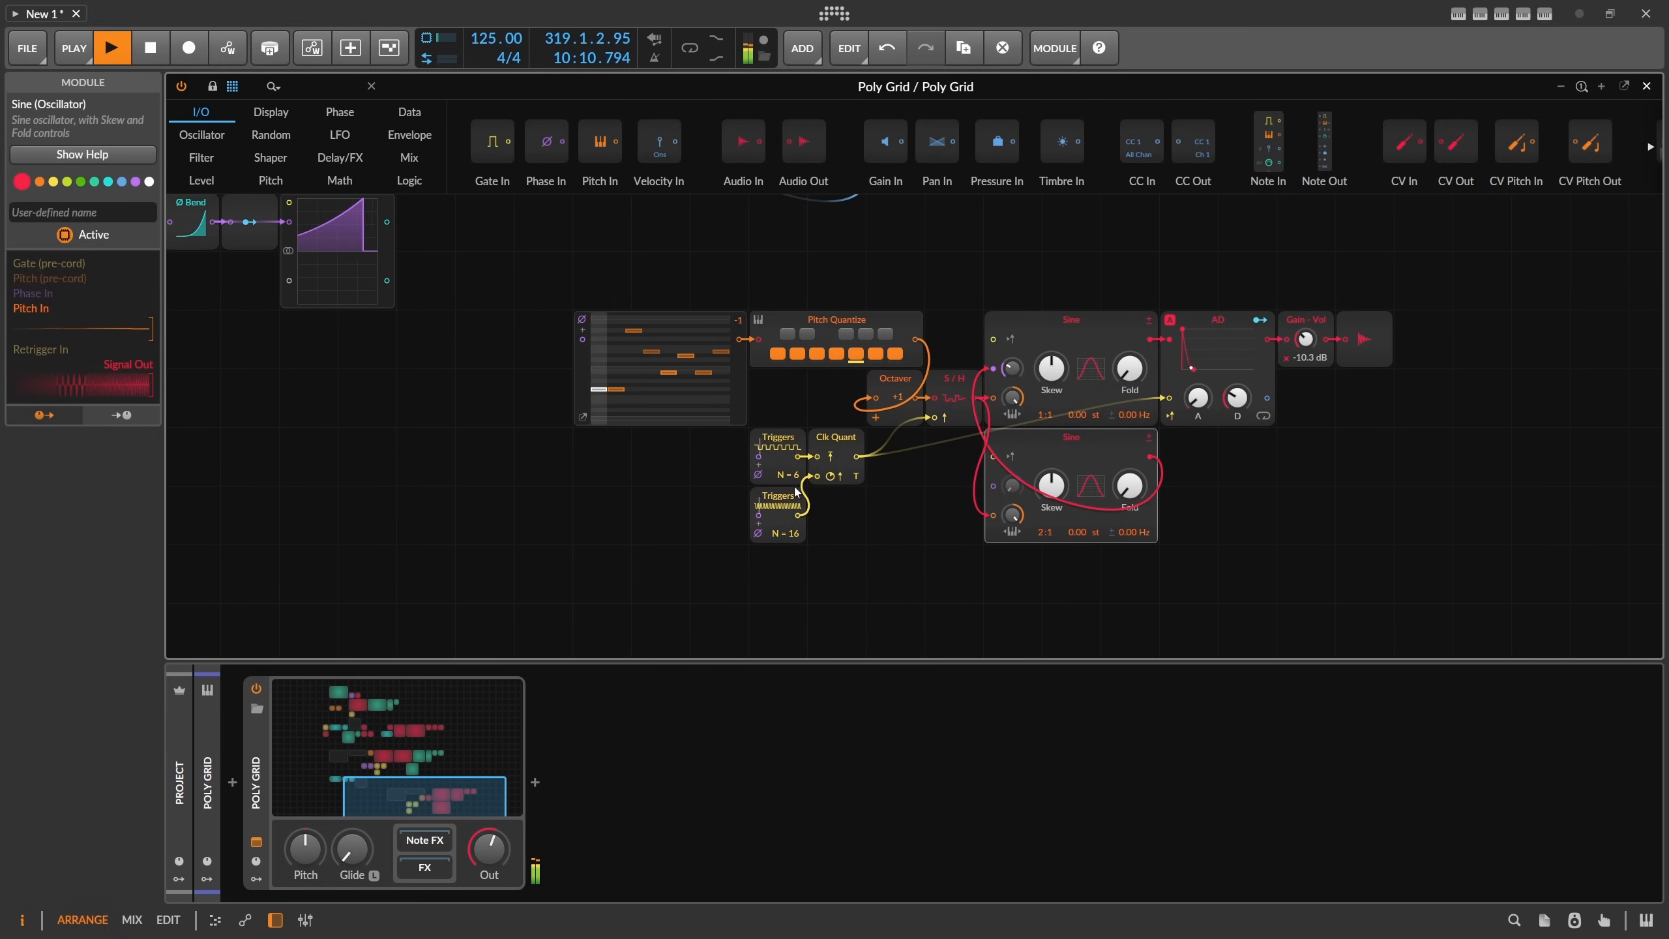
{"action": "left_click_drag", "start_coordinate": [410, 444], "coordinate": [1000, 559]}
{"action": "left_click_drag", "start_coordinate": [742, 531], "coordinate": [742, 535]}
{"action": "left_click_drag", "start_coordinate": [551, 327], "coordinate": [843, 344]}
{"action": "left_click_drag", "start_coordinate": [1016, 458], "coordinate": [691, 331]}
{"action": "key", "text": "Delete"}
{"action": "left_click_drag", "start_coordinate": [955, 487], "coordinate": [478, 264]}
{"action": "left_click_drag", "start_coordinate": [815, 524], "coordinate": [764, 486]}
{"action": "left_click", "coordinate": [759, 488]}
{"action": "key", "text": "ctrl+v"}
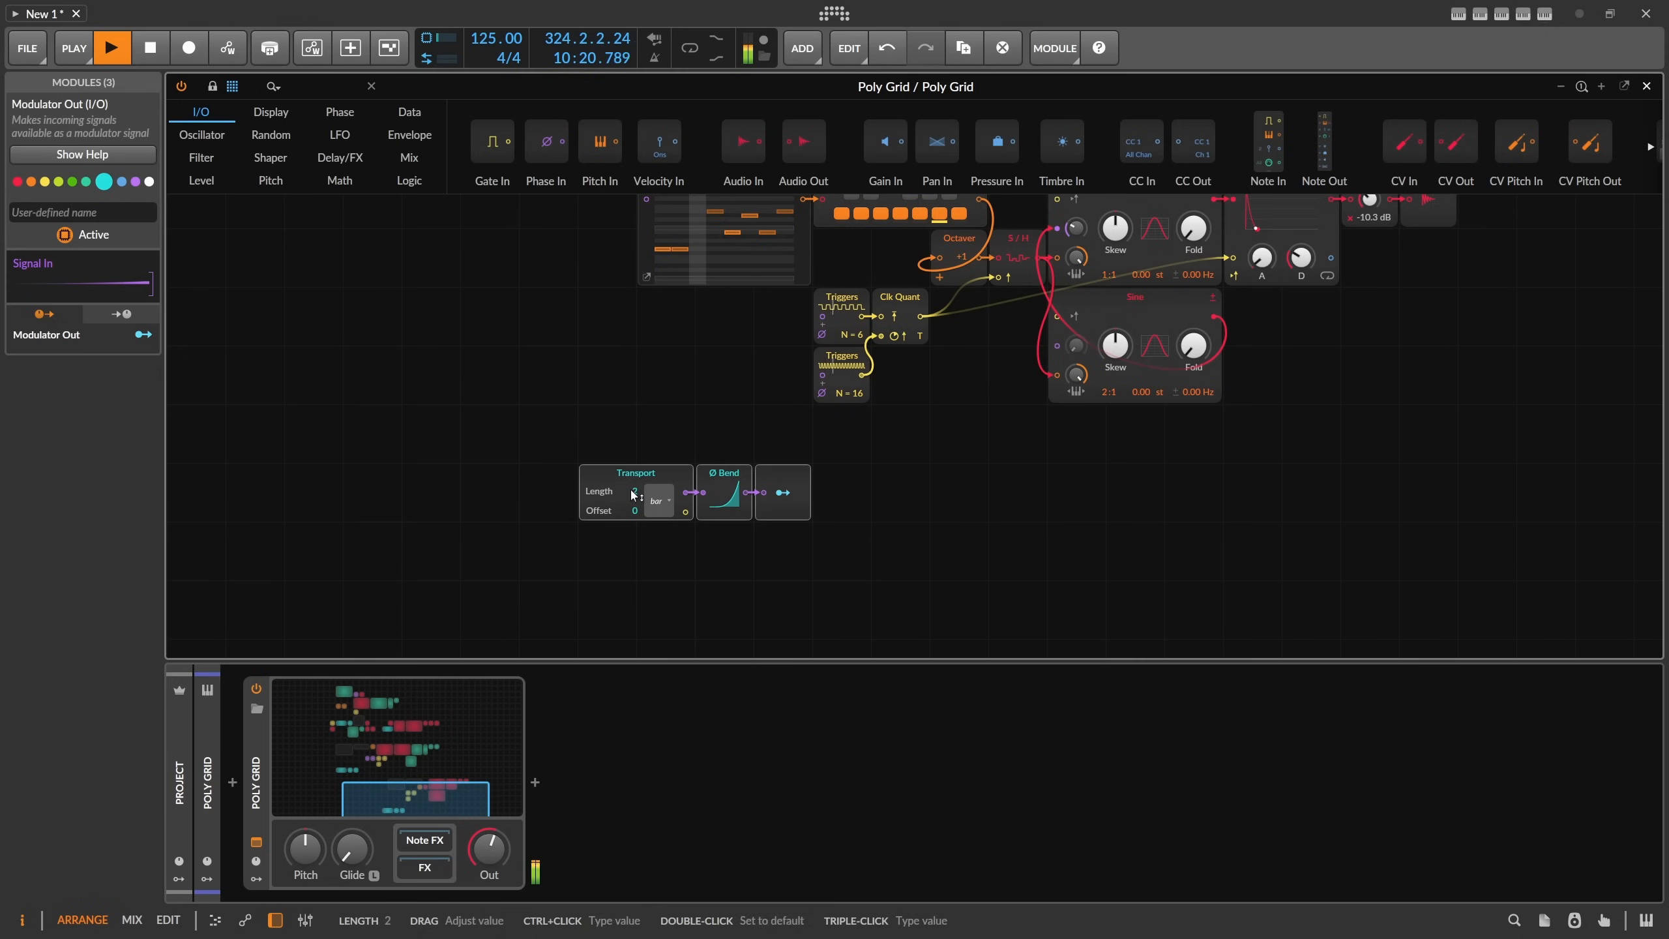
Set the copied Transport's length to 3 bars and modulate the N=6 Triggers' step count from the copied Modulator Out by 1.000.
{"action": "left_click_drag", "start_coordinate": [633, 495], "coordinate": [633, 489]}
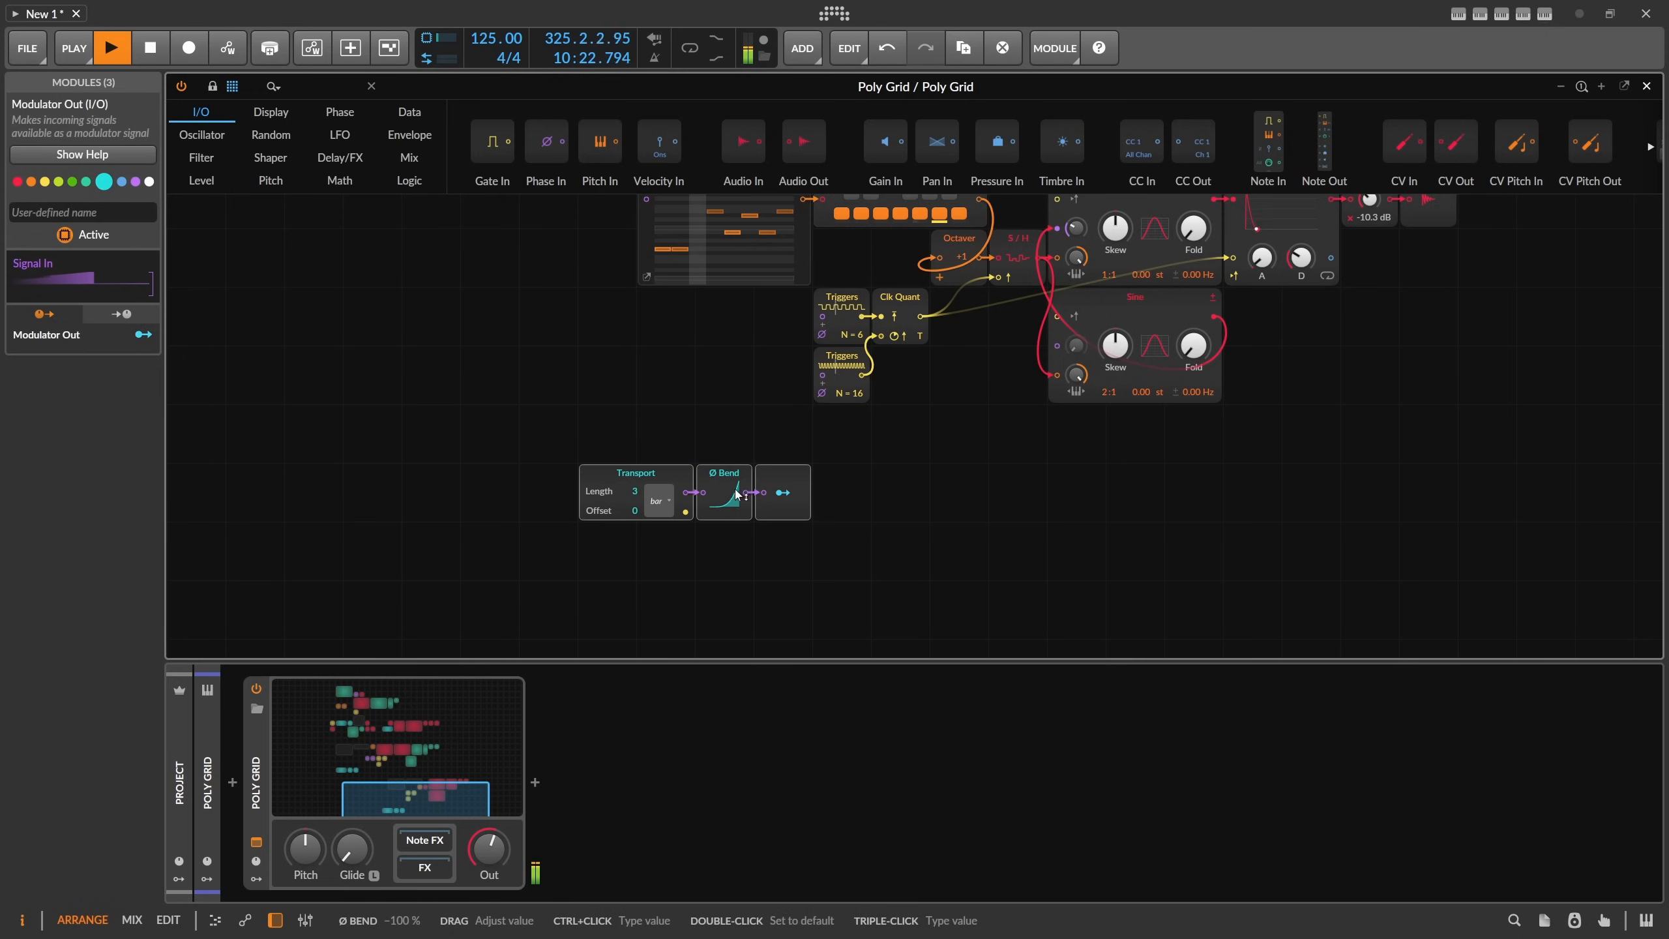
{"action": "left_click", "coordinate": [783, 492]}
{"action": "left_click_drag", "start_coordinate": [872, 332], "coordinate": [871, 332]}
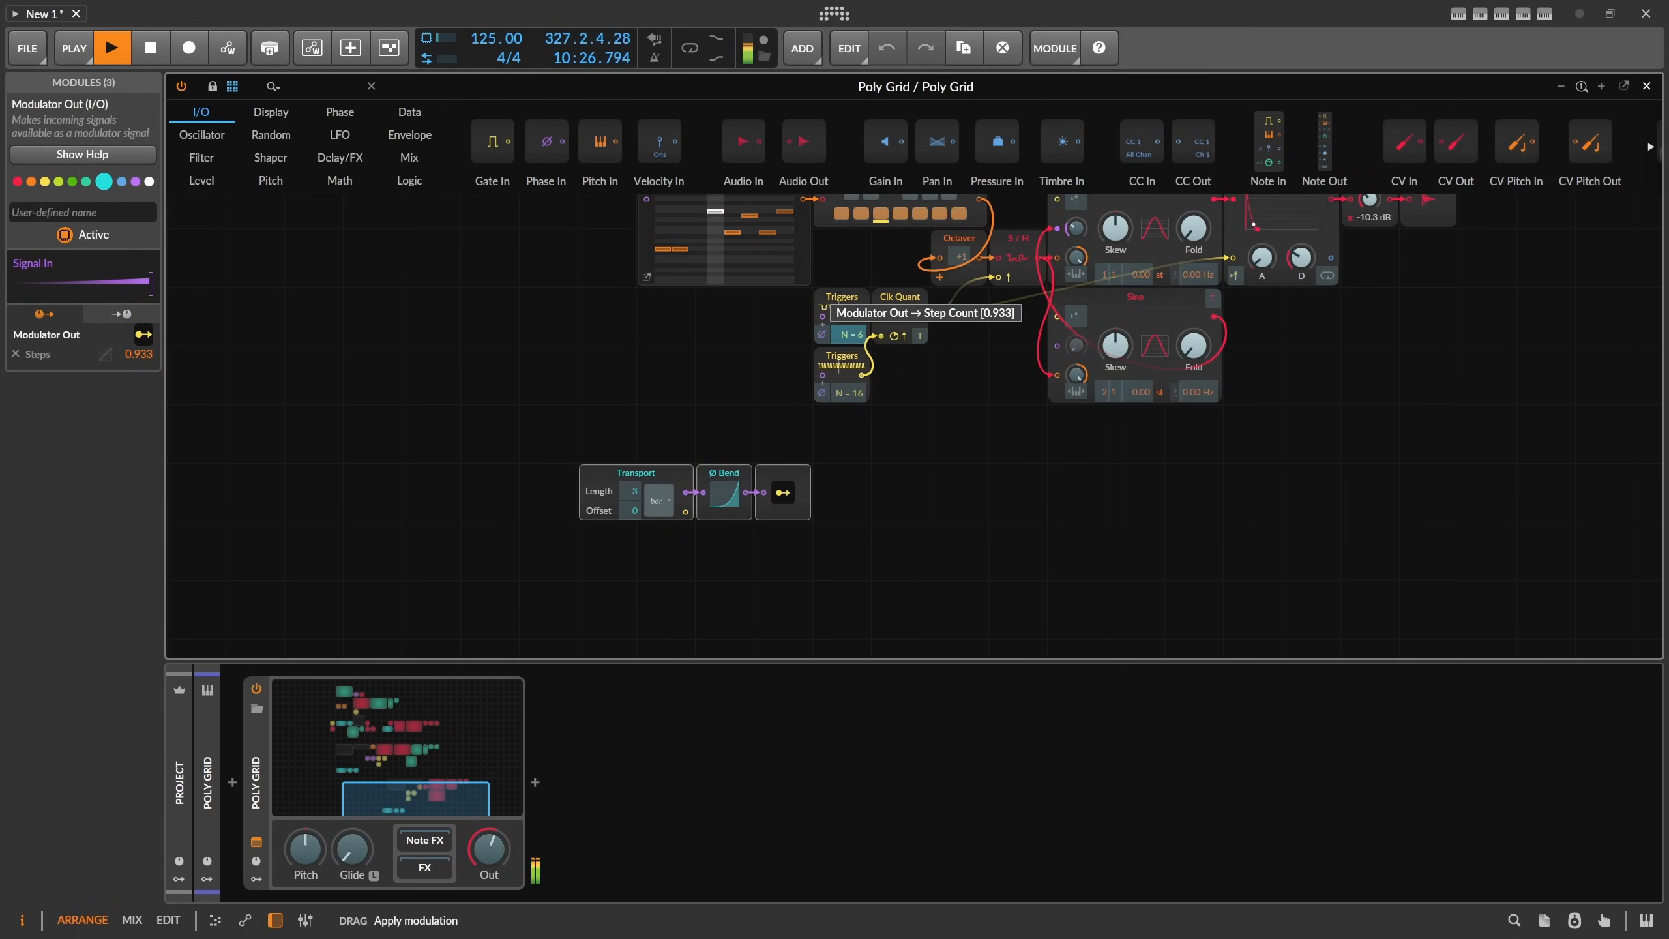
{"action": "left_click_drag", "start_coordinate": [865, 334], "coordinate": [865, 334]}
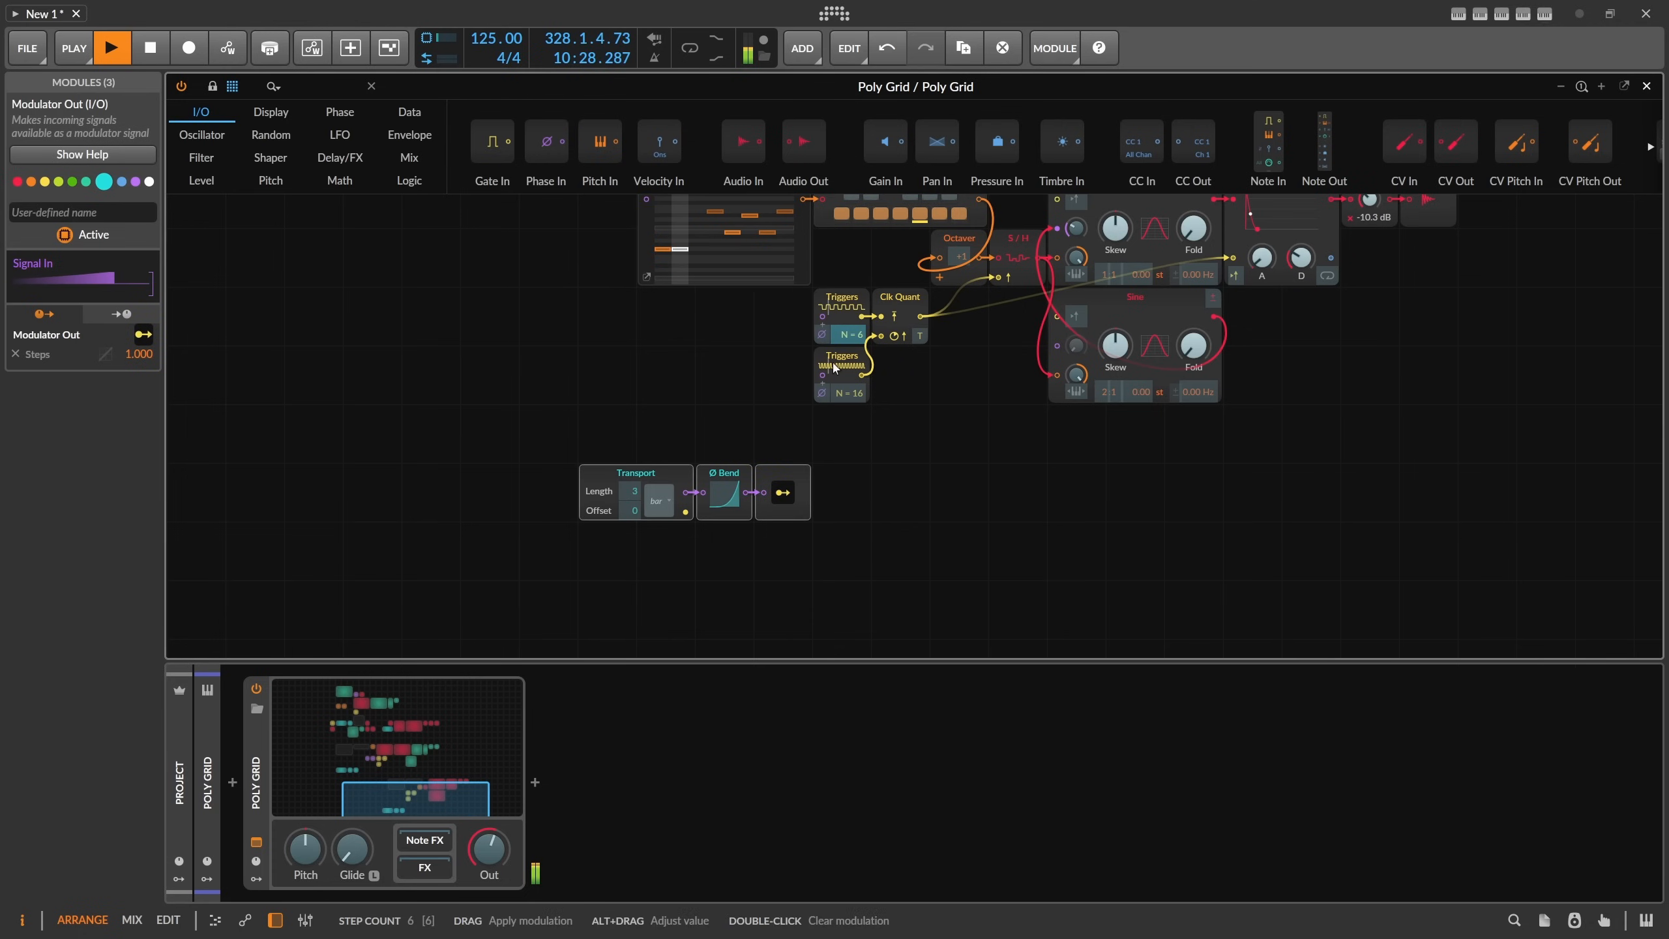
{"action": "left_click", "coordinate": [782, 491]}
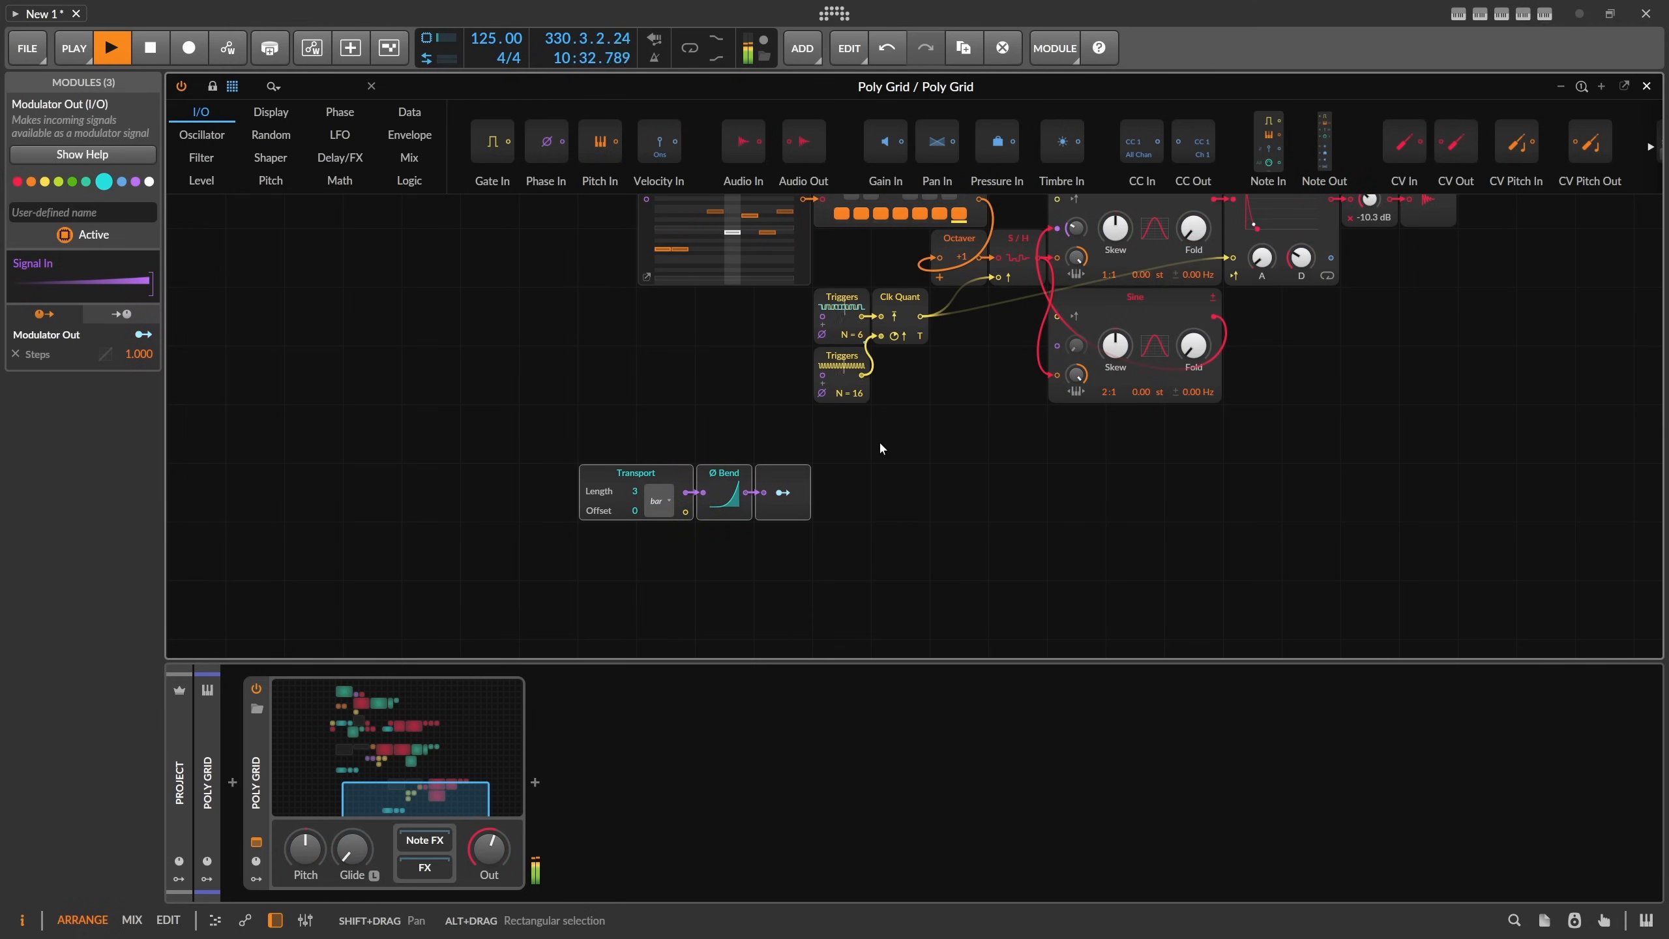
Turn the Poly Grid's output level all the way down and bring it back up.
{"action": "left_click_drag", "start_coordinate": [483, 863], "coordinate": [489, 847]}
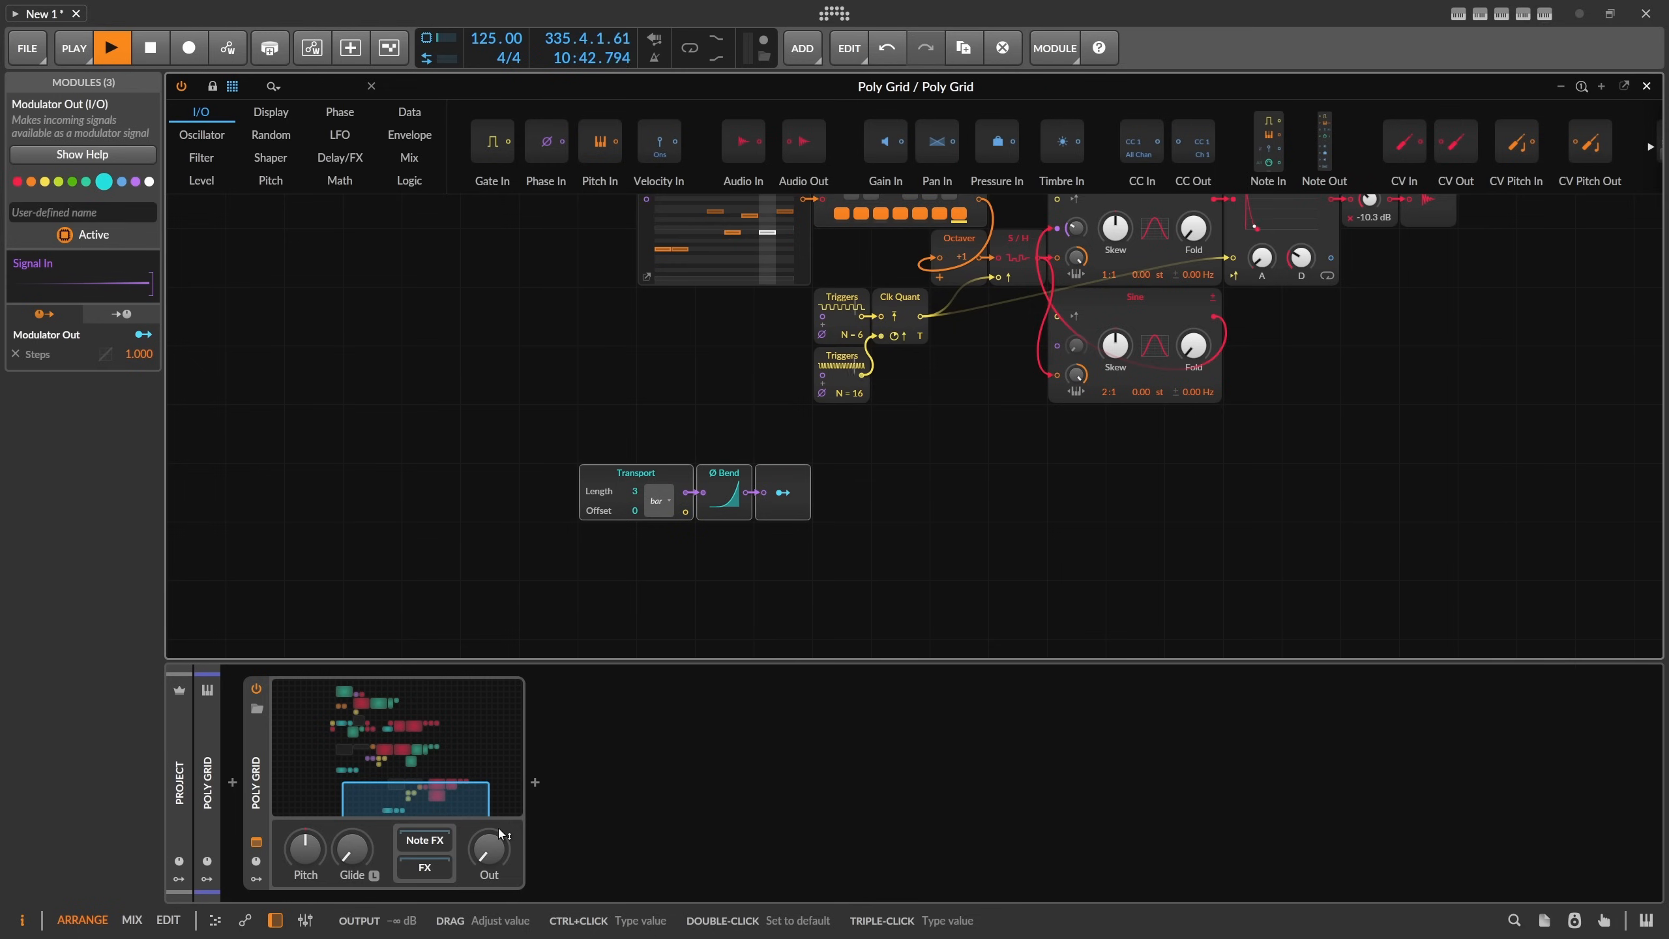
{"action": "left_click_drag", "start_coordinate": [493, 856], "coordinate": [499, 831]}
{"action": "left_click_drag", "start_coordinate": [1067, 498], "coordinate": [594, 701]}
Add an All-pass Delay below the new voice's Audio Out and duplicate it beneath itself.
{"action": "left_click", "coordinate": [317, 90]}
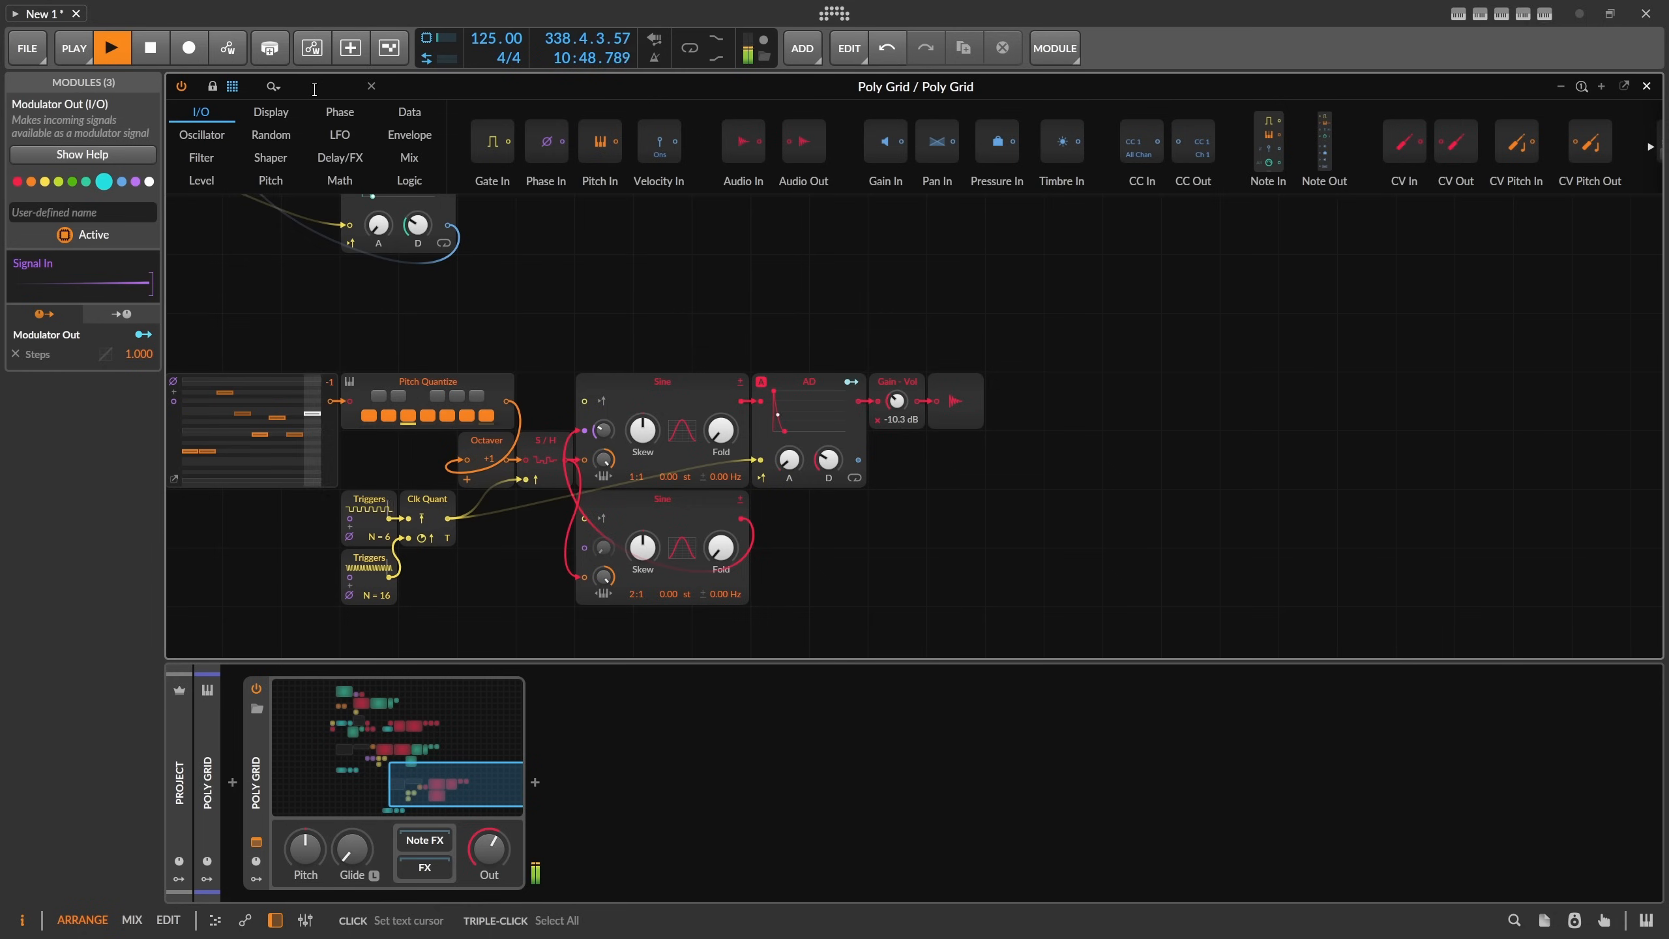
{"action": "type", "text": "all"}
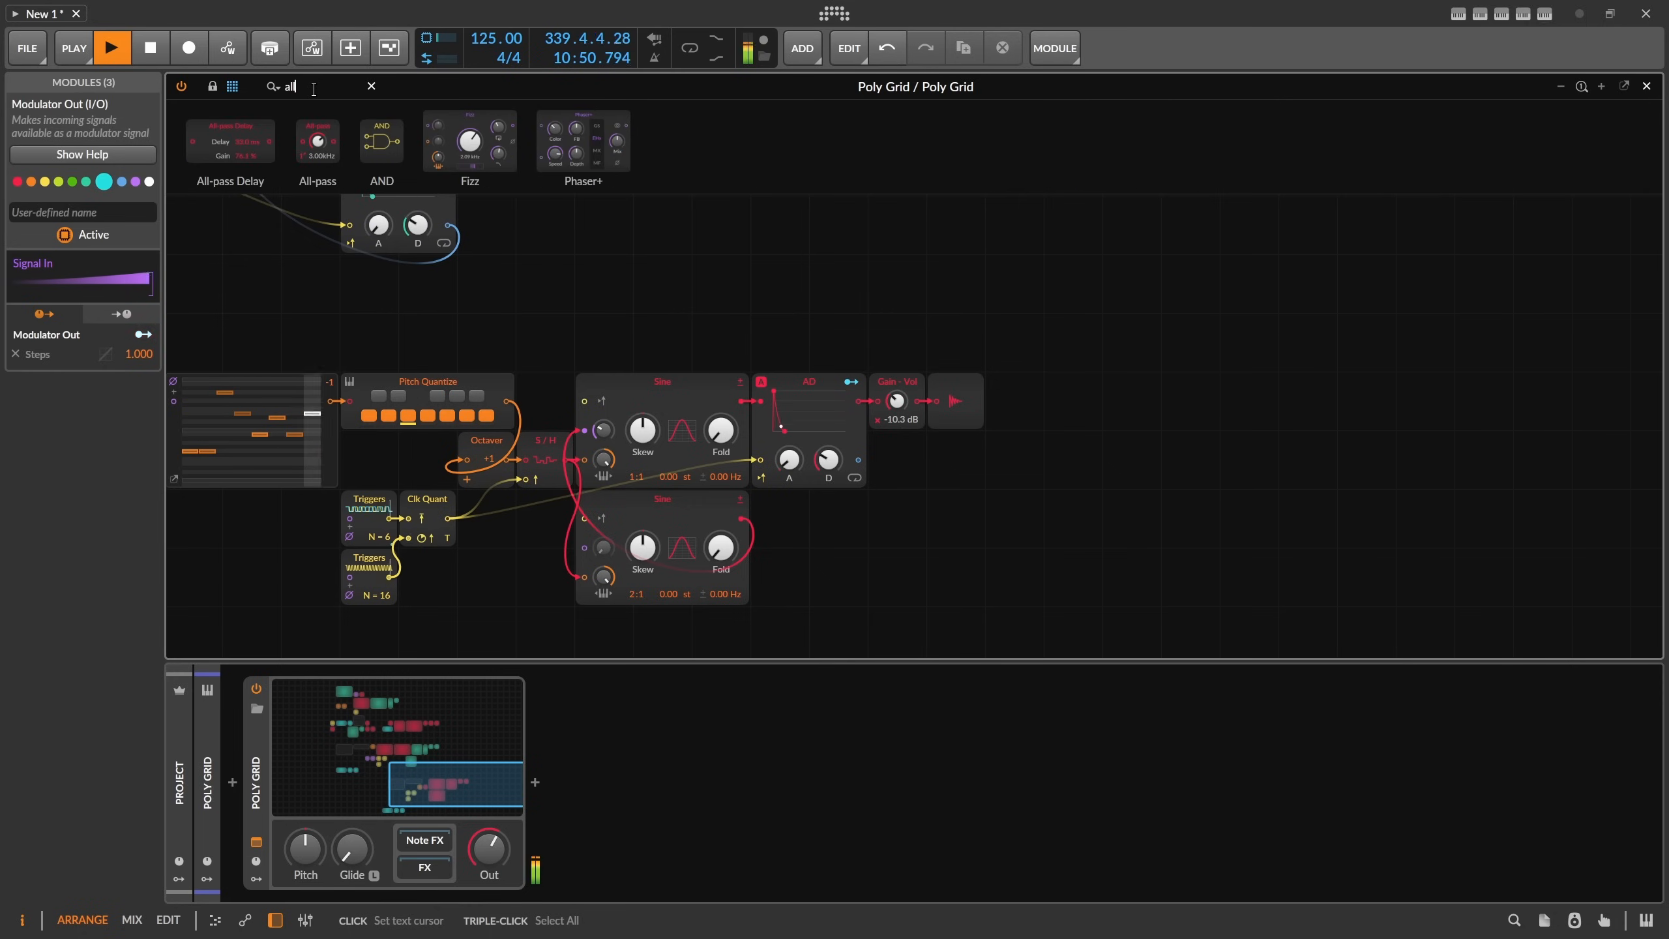
{"action": "left_click_drag", "start_coordinate": [230, 141], "coordinate": [965, 522]}
{"action": "key", "text": "ctrl+d"}
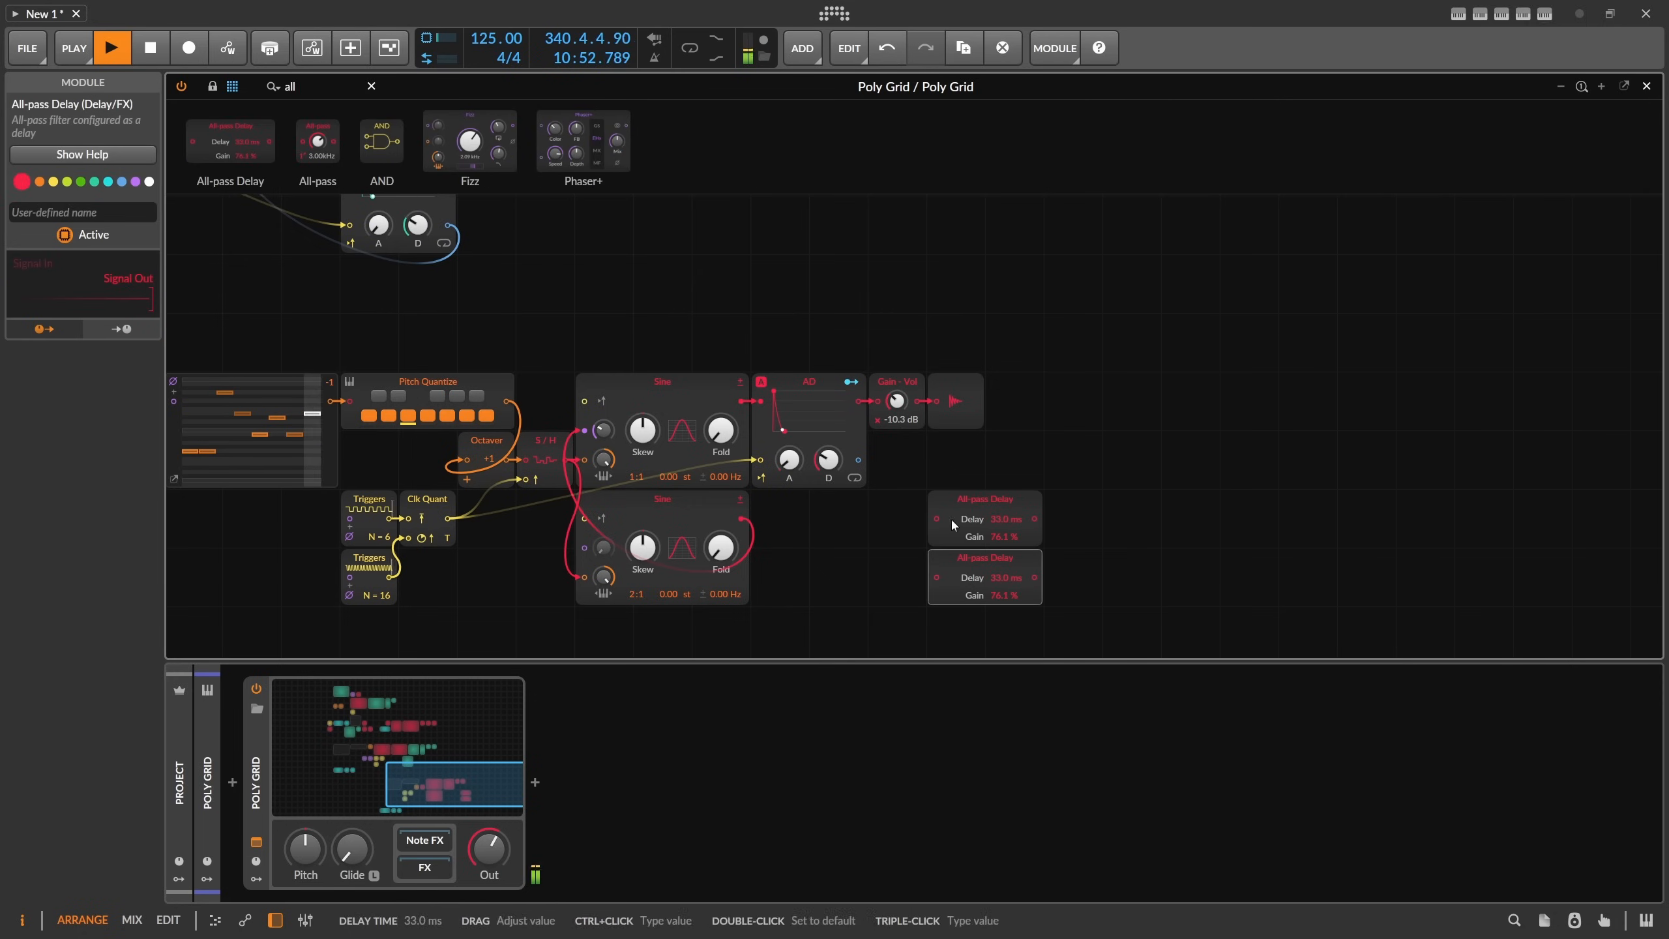
Chain the copied All-pass Delay after the first with a longer delay time, and feed the new AD's output into the first.
{"action": "left_click_drag", "start_coordinate": [314, 88], "coordinate": [223, 89]}
{"action": "type", "text": "merg"}
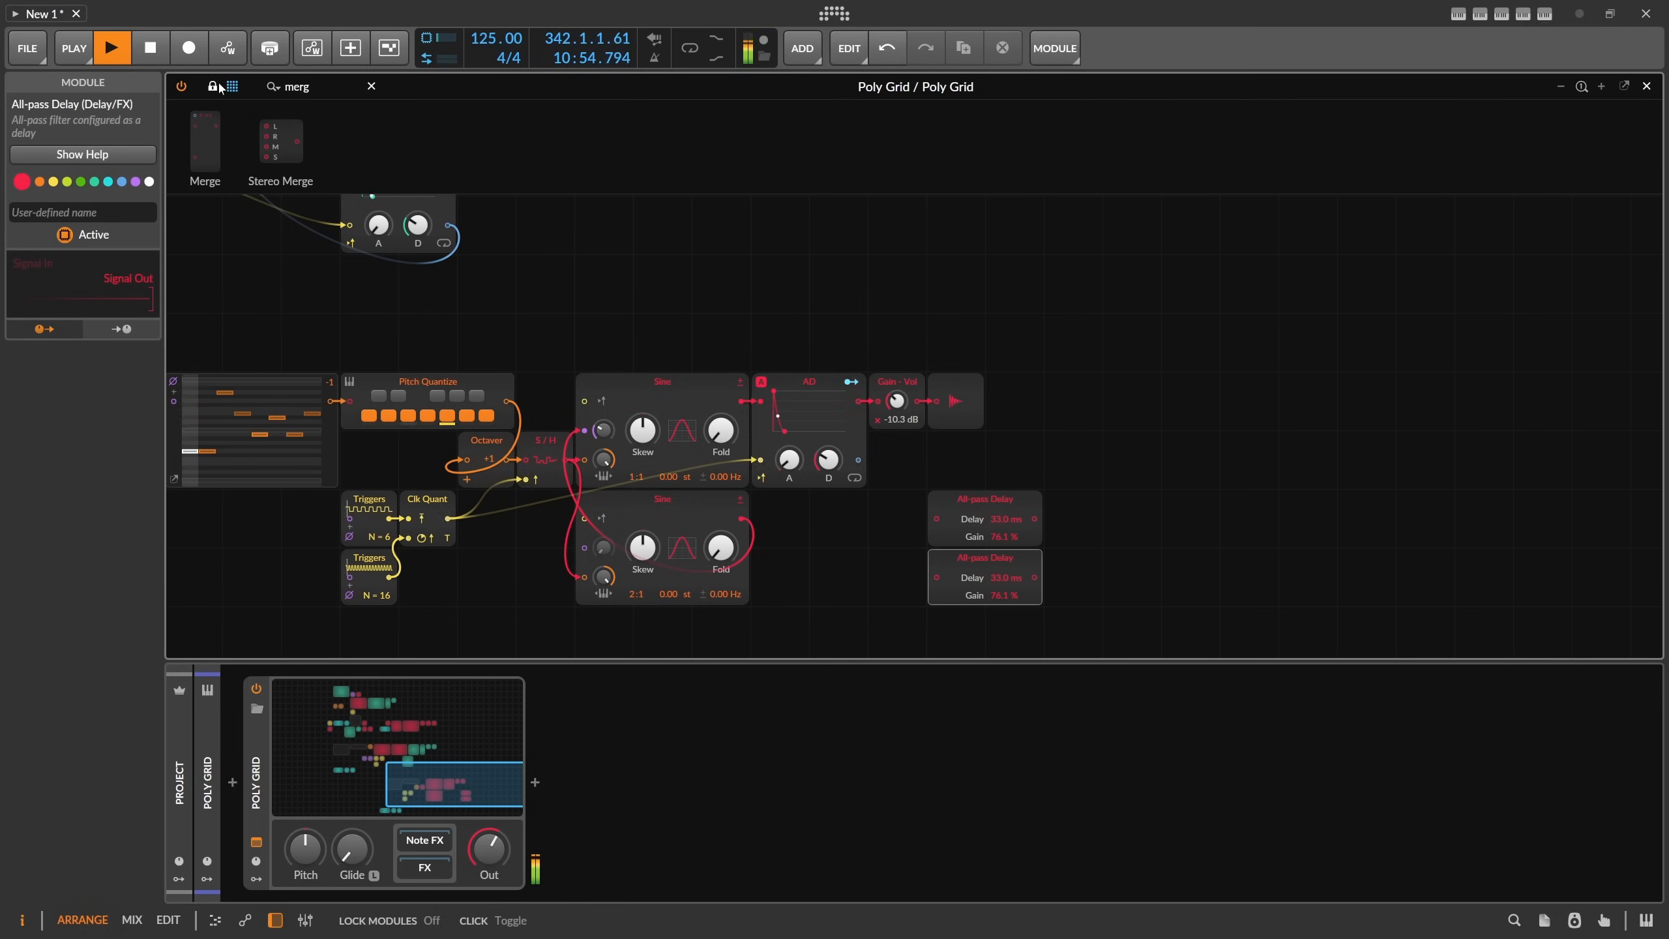
{"action": "left_click", "coordinate": [1073, 555]}
{"action": "left_click_drag", "start_coordinate": [980, 560], "coordinate": [1111, 507]}
{"action": "left_click_drag", "start_coordinate": [857, 401], "coordinate": [936, 518]}
Move the new voice's Gain - Vol and Audio Out further along the chain and insert a Blend between the AD and Gain - Vol.
{"action": "type", "text": "blend"}
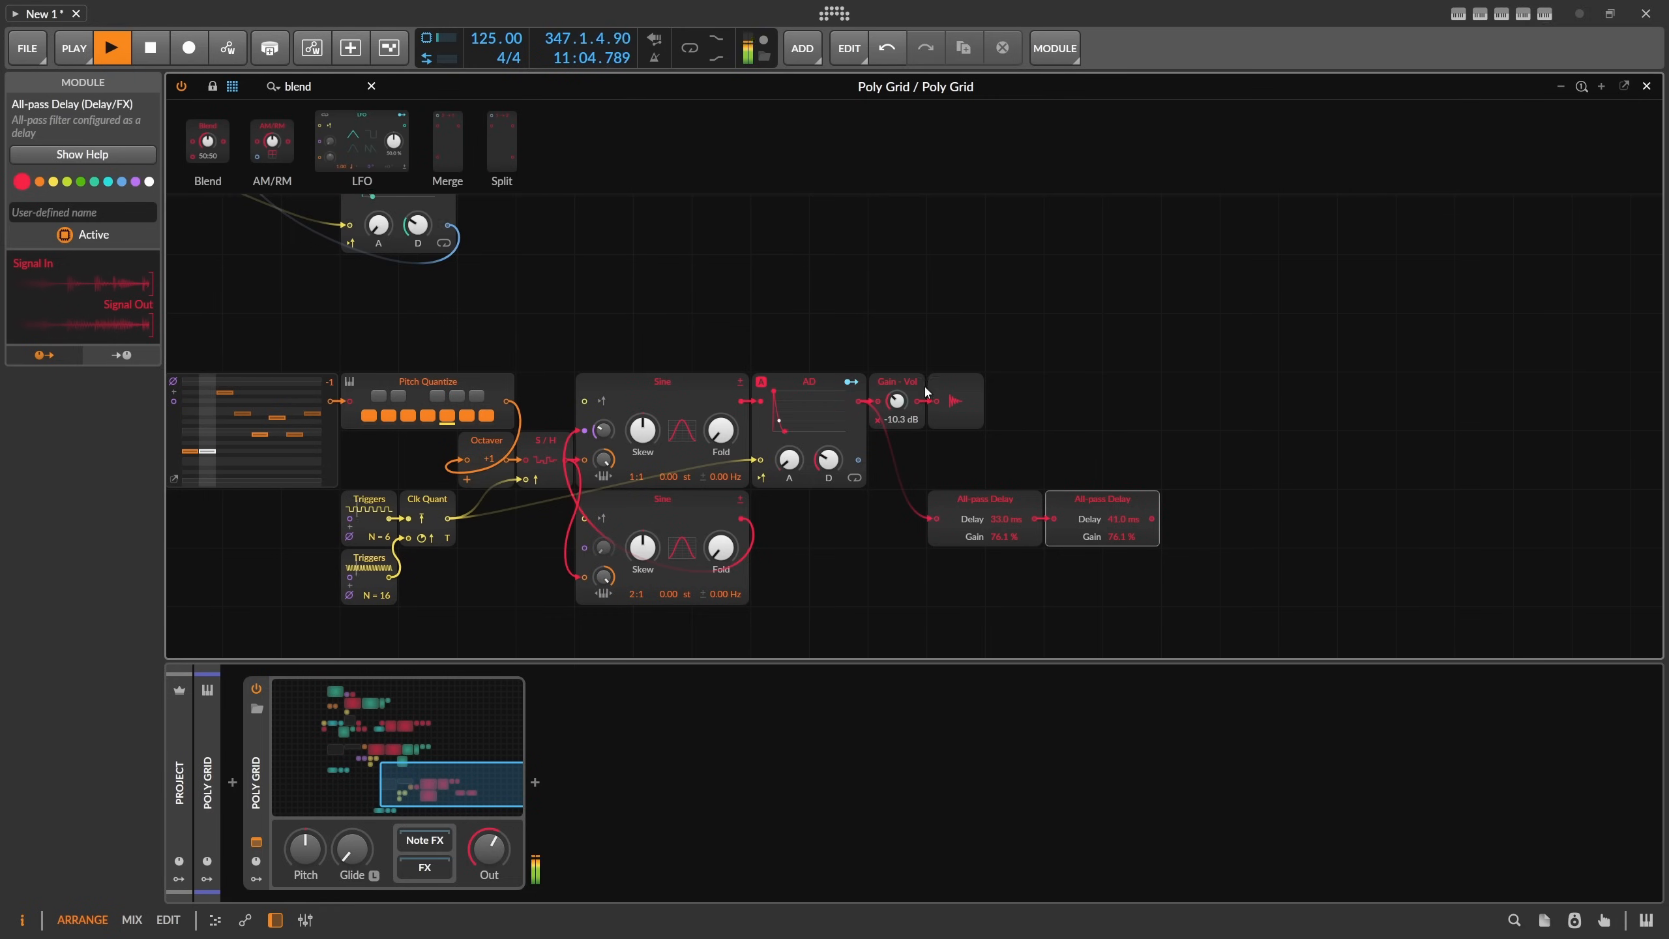
{"action": "left_click_drag", "start_coordinate": [1039, 429], "coordinate": [913, 389]}
{"action": "left_click_drag", "start_coordinate": [949, 388], "coordinate": [1242, 389]}
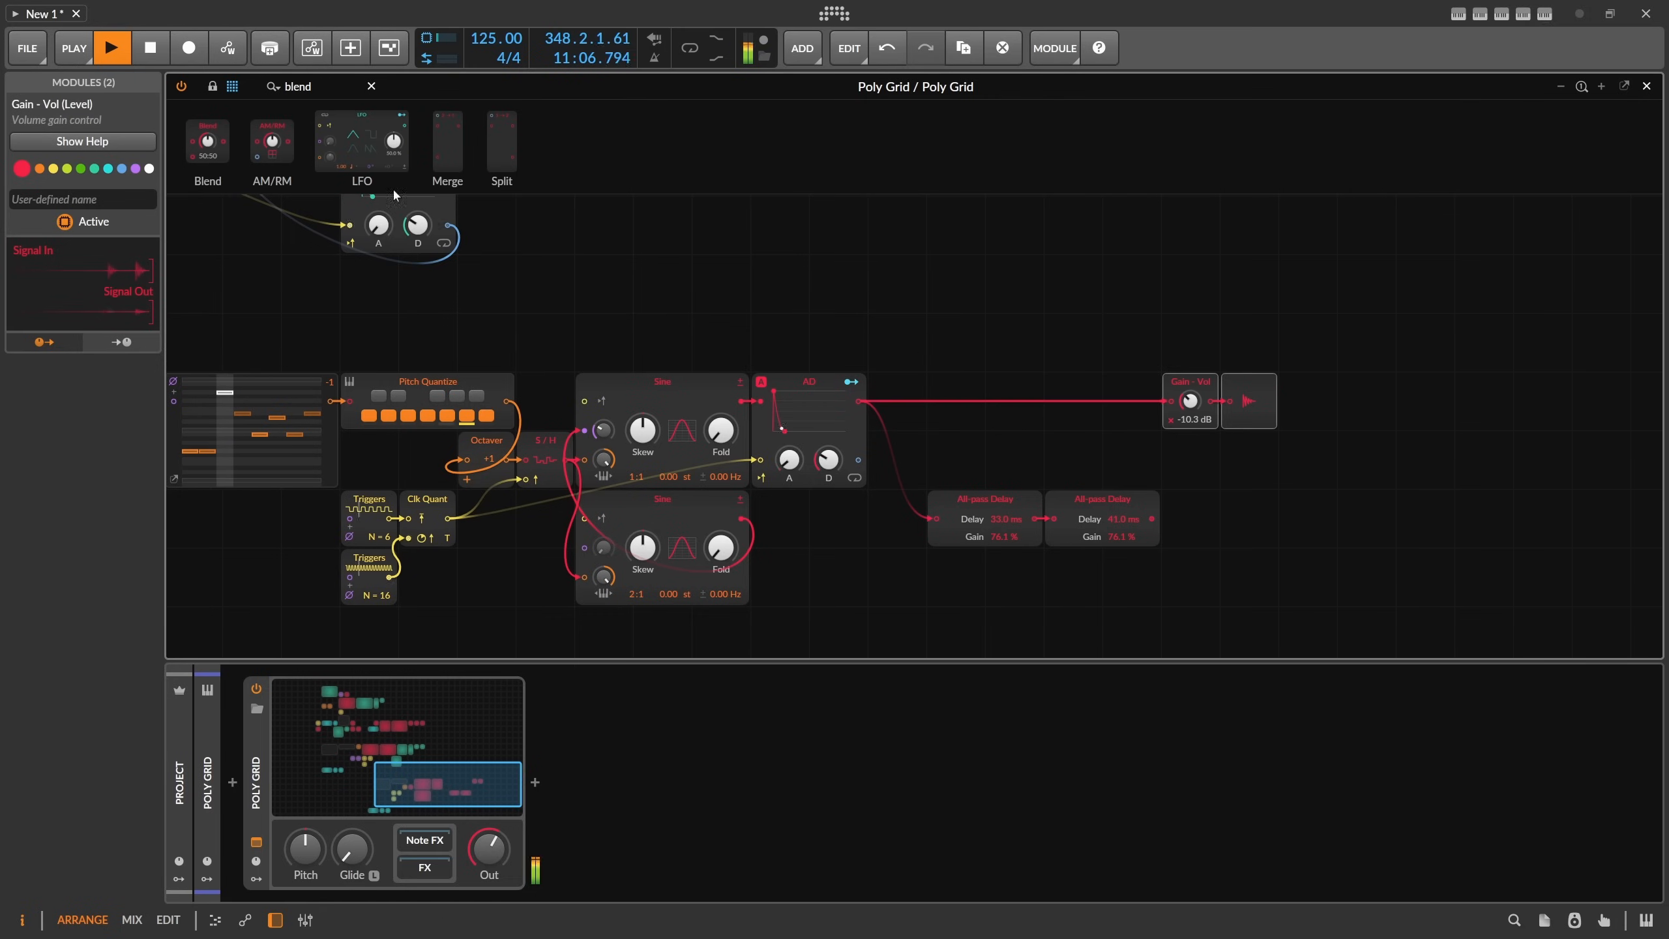
{"action": "left_click_drag", "start_coordinate": [207, 140], "coordinate": [1132, 401]}
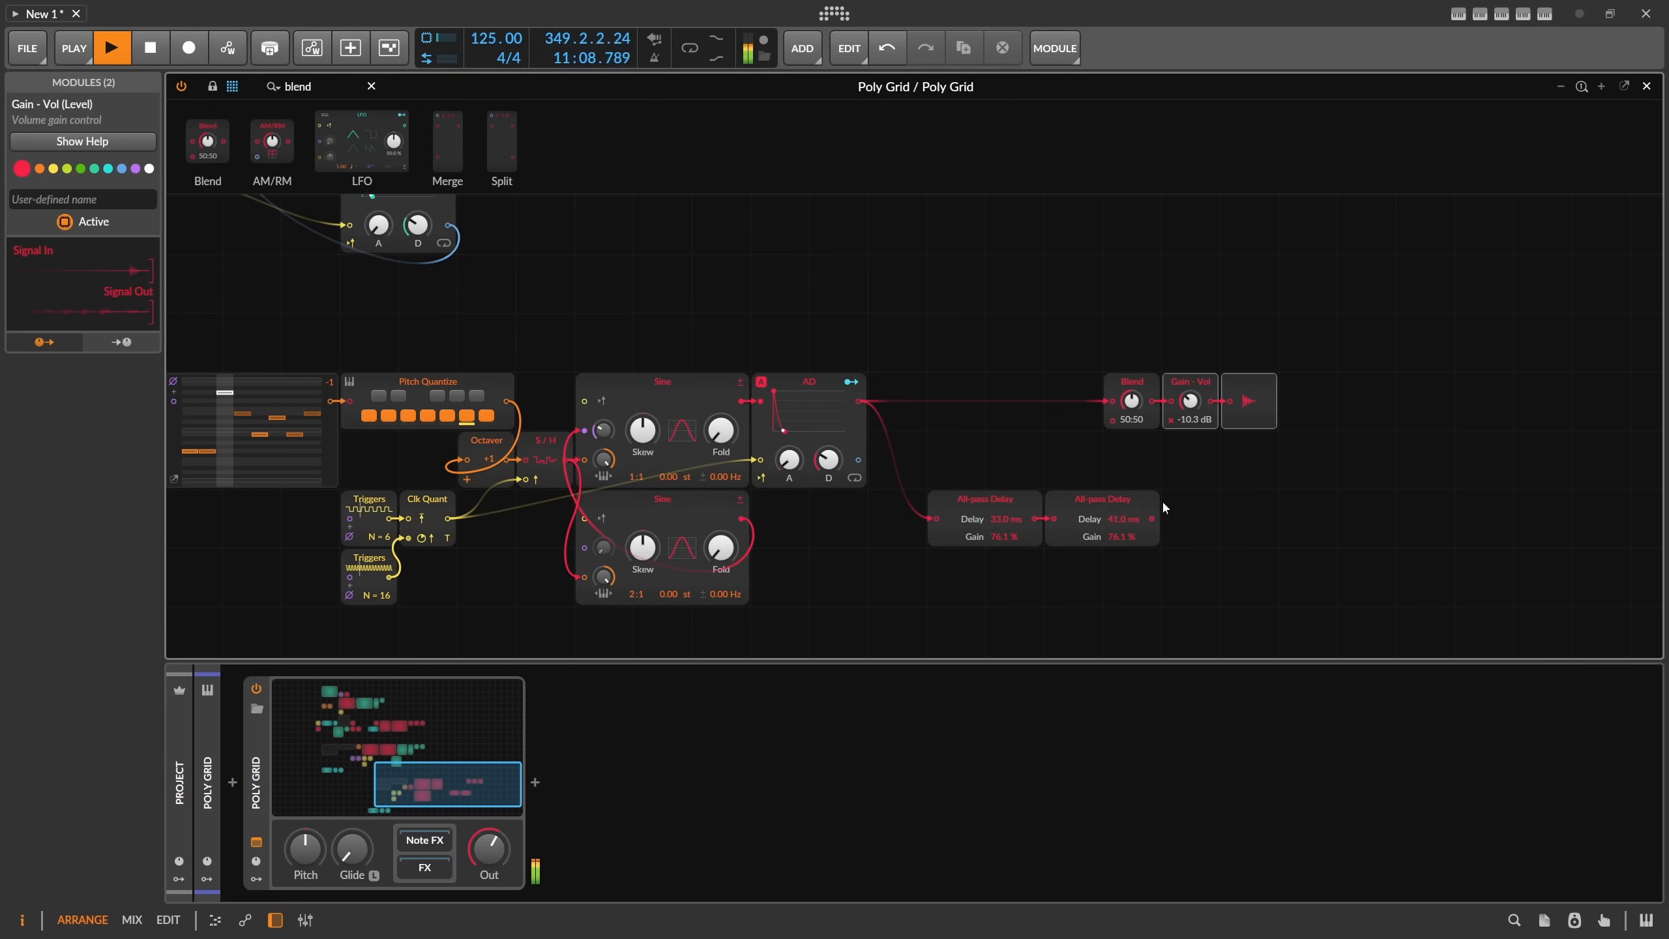
Feed the second All-pass Delay into the Blend's second input and insert a Chorus+ ahead of the first All-pass Delay.
{"action": "left_click_drag", "start_coordinate": [1153, 518], "coordinate": [1113, 420]}
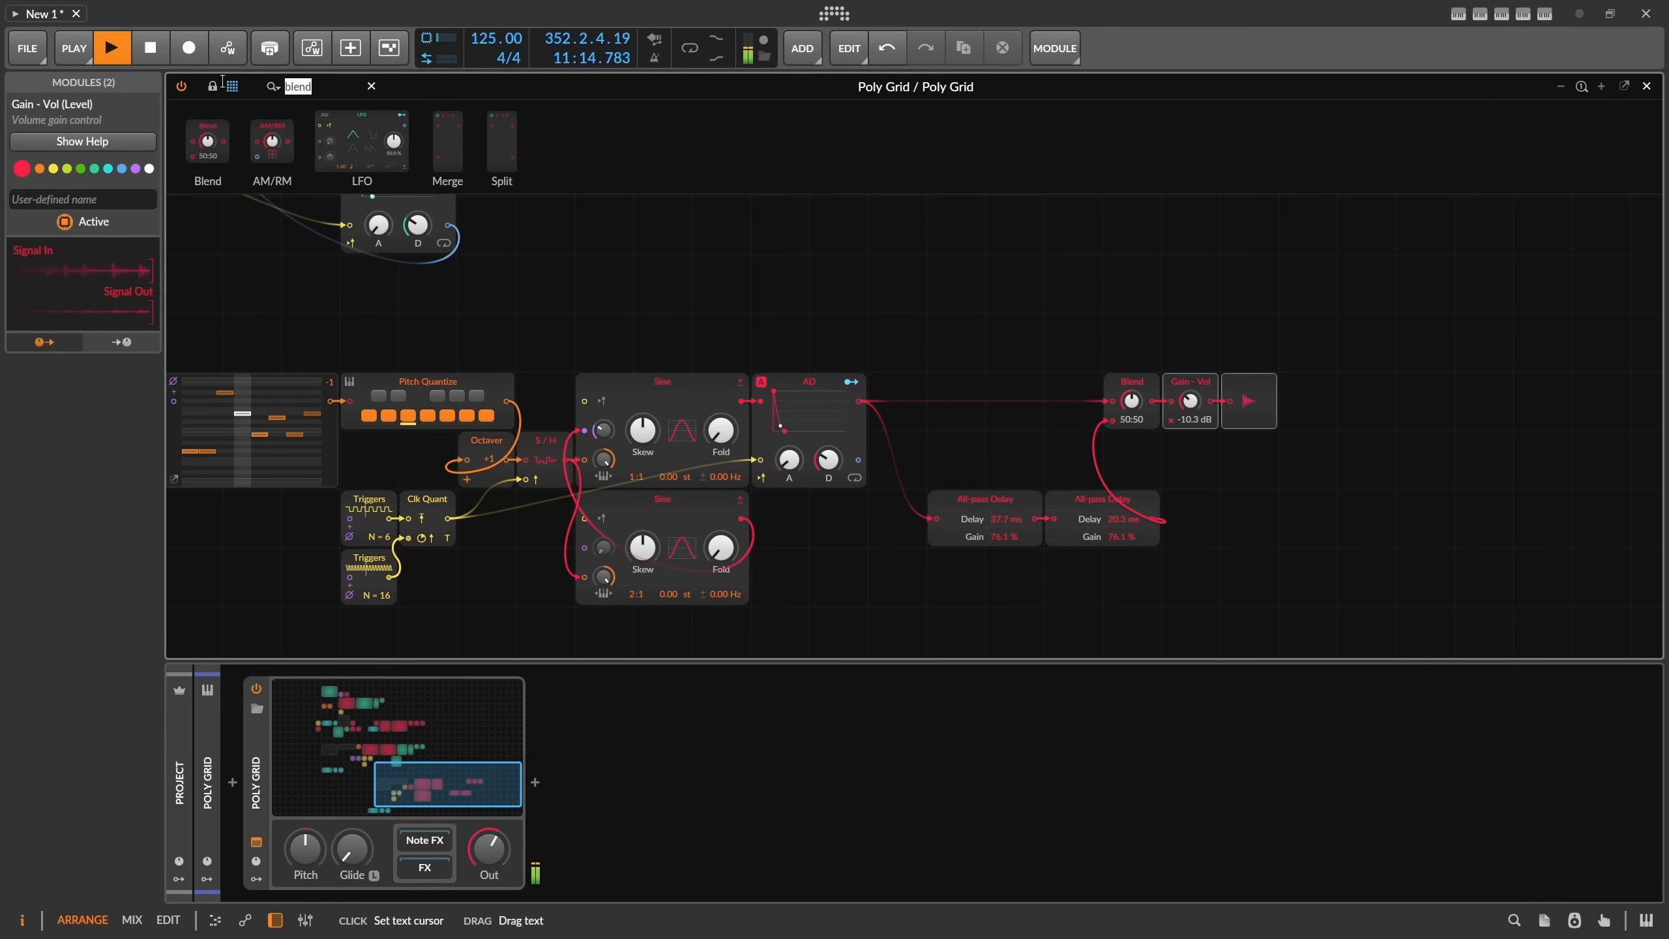
{"action": "type", "text": "choru"}
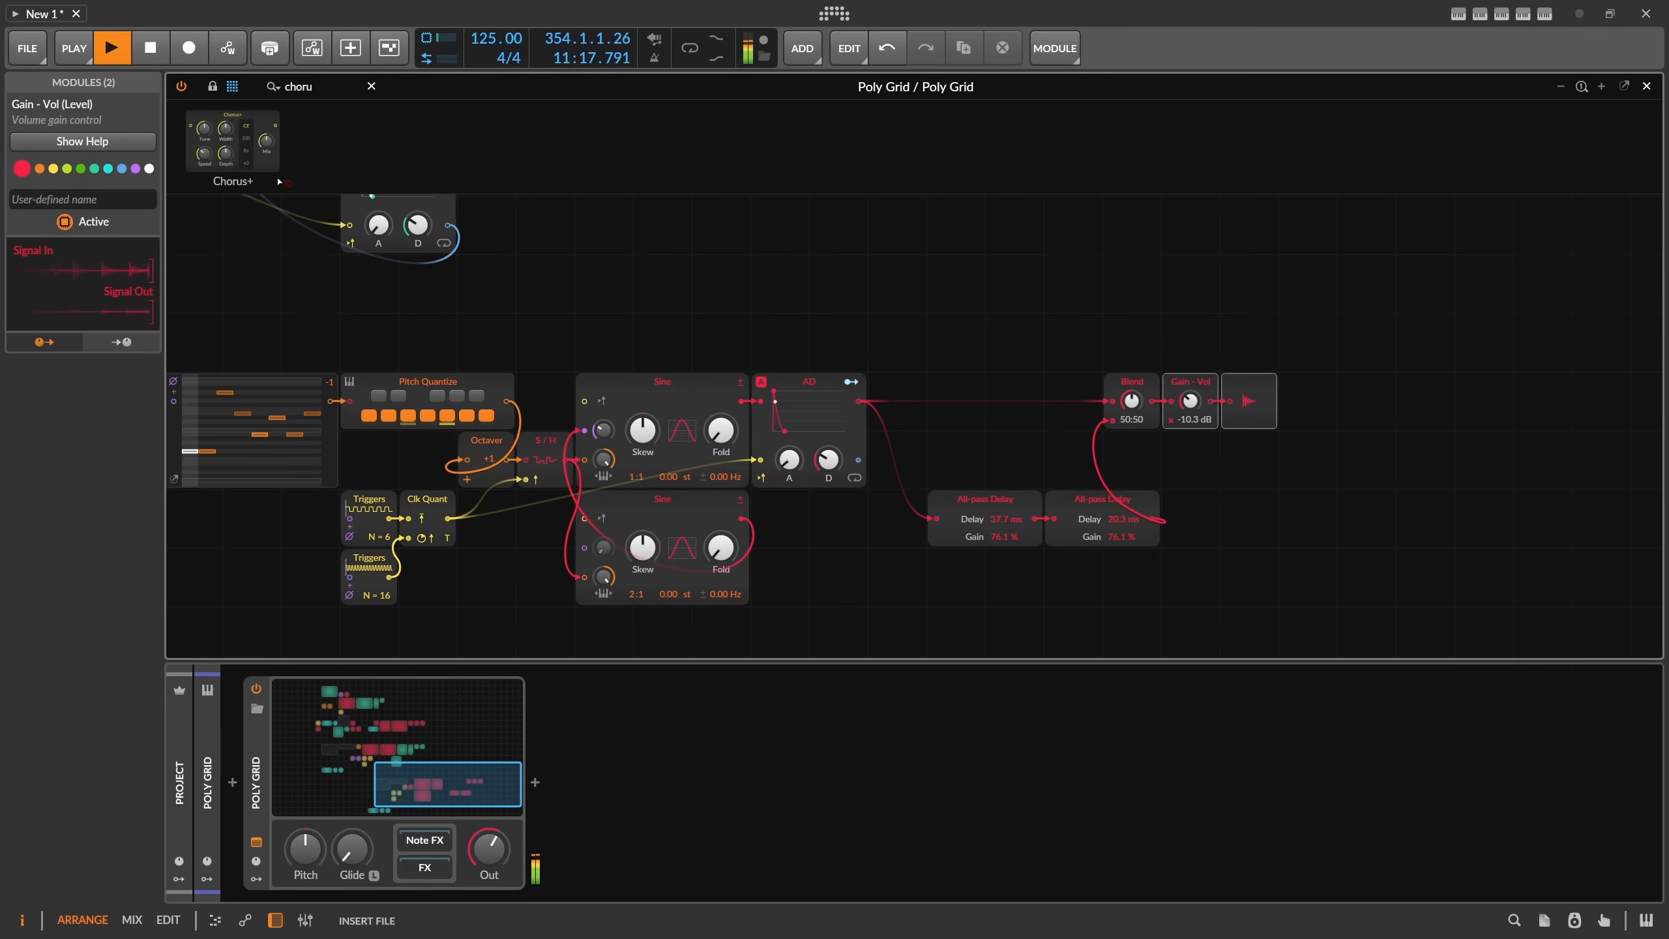
{"action": "left_click_drag", "start_coordinate": [279, 181], "coordinate": [941, 527]}
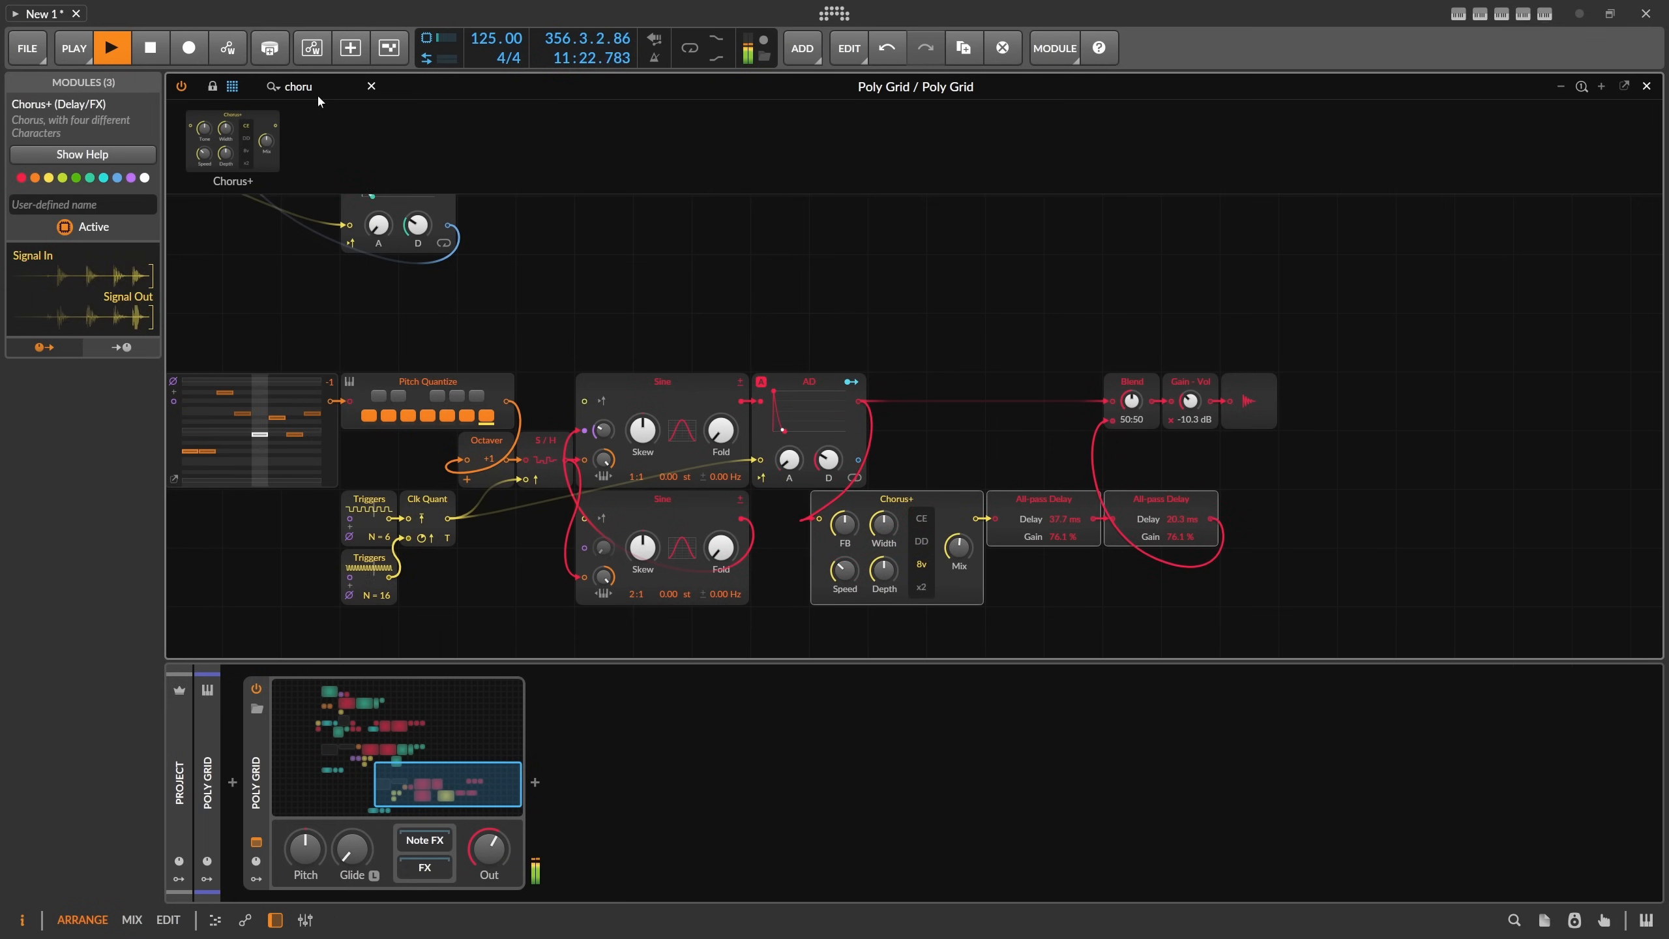
Extend the chain to four All-pass Delays by duplicating the last one with different delay times, and set the Blend to 70:30.
{"action": "mouse_move", "coordinate": [1277, 491]}
{"action": "left_mouse_down"}
{"action": "mouse_move", "coordinate": [1191, 543]}
{"action": "mouse_move", "coordinate": [1241, 559]}
{"action": "mouse_move", "coordinate": [1216, 522]}
{"action": "mouse_move", "coordinate": [1300, 500]}
{"action": "left_mouse_up"}
{"action": "key", "text": "ctrl+d"}
{"action": "left_click_drag", "start_coordinate": [1348, 502], "coordinate": [1410, 491]}
{"action": "key", "text": "ctrl+d"}
{"action": "left_click_drag", "start_coordinate": [1131, 400], "coordinate": [1131, 381]}
{"action": "left_click_drag", "start_coordinate": [1274, 367], "coordinate": [1228, 379]}
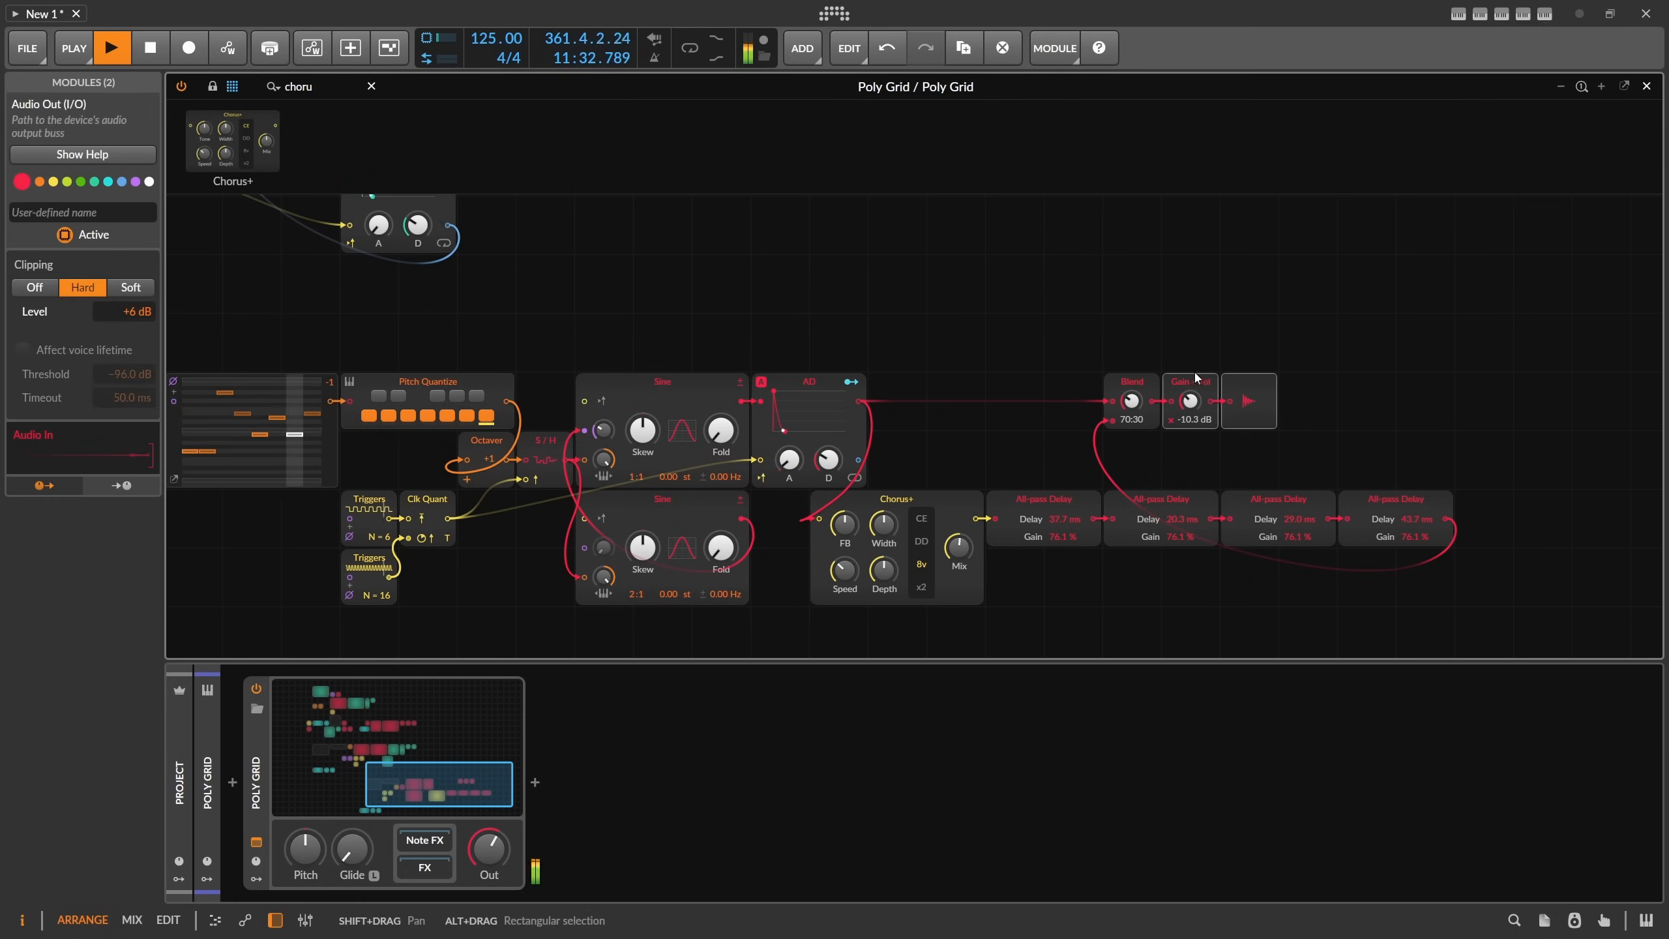
Arrange the four All-pass Delays in a two-by-two block and move them one row lower together with the Chorus+.
{"action": "left_click", "coordinate": [1195, 553]}
{"action": "left_click_drag", "start_coordinate": [1119, 504], "coordinate": [988, 564]}
{"action": "left_click_drag", "start_coordinate": [1277, 504], "coordinate": [1161, 505]}
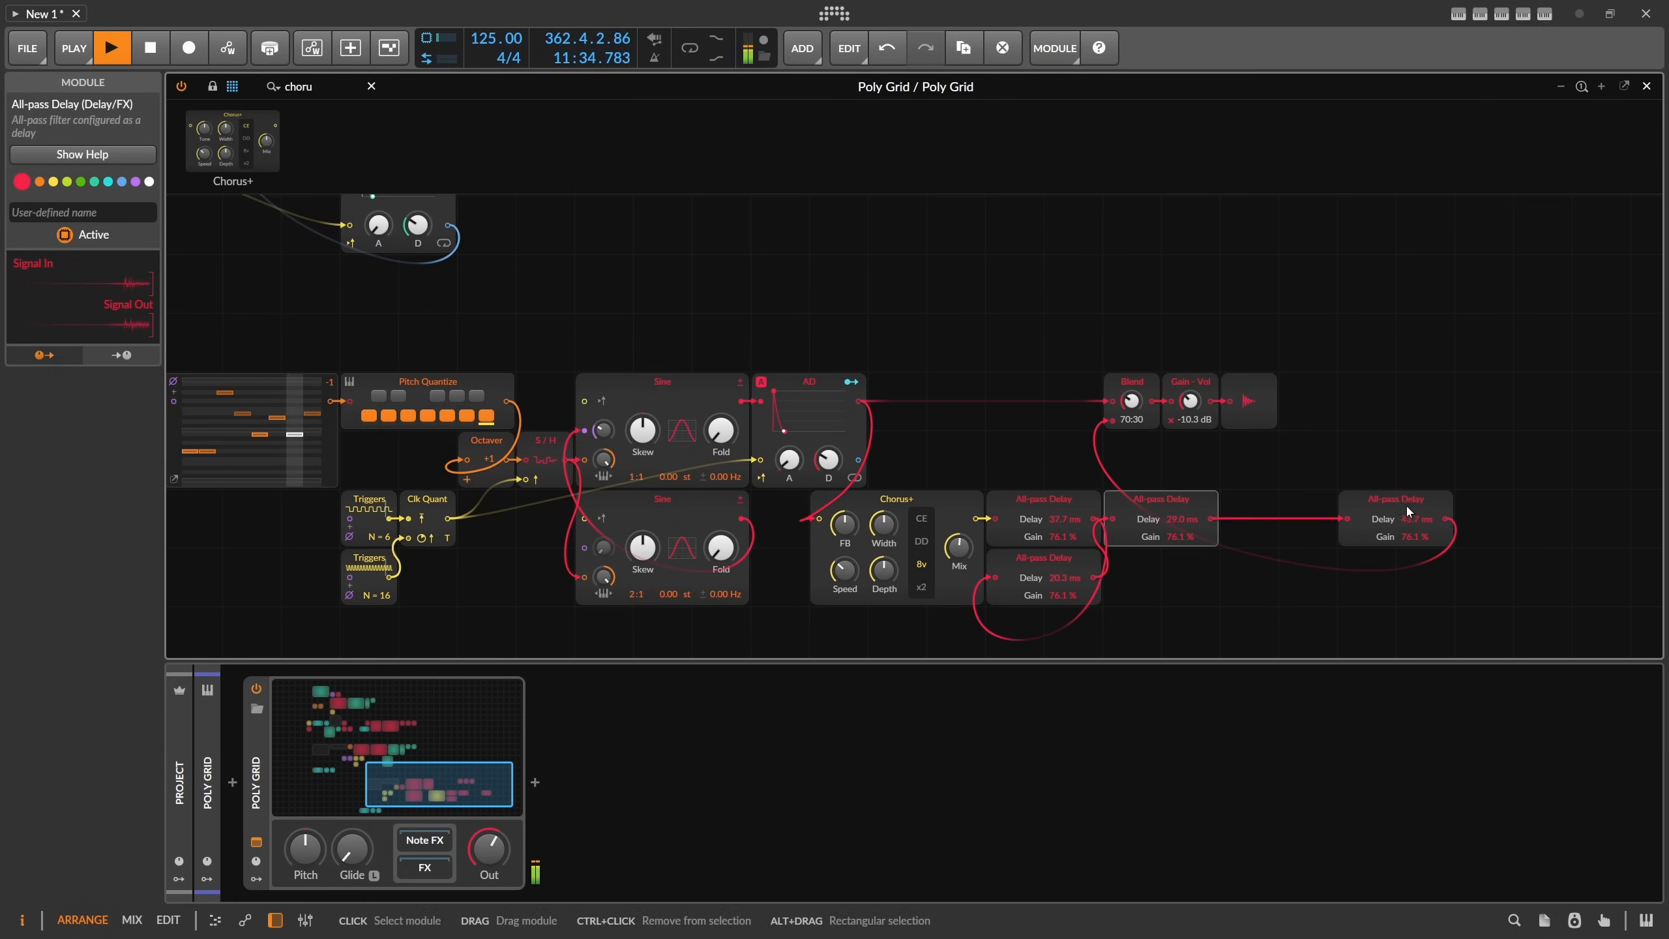
{"action": "left_click_drag", "start_coordinate": [1406, 503], "coordinate": [1171, 562]}
{"action": "left_click_drag", "start_coordinate": [1329, 592], "coordinate": [879, 493]}
{"action": "left_click_drag", "start_coordinate": [878, 499], "coordinate": [878, 557]}
{"action": "scroll", "coordinate": [1347, 488], "scroll_direction": "down", "scroll_amount": 1}
Add a Mod Delay beside the block of All-pass Delays.
{"action": "key", "text": "BackSpace"}
{"action": "key", "text": "BackSpace"}
{"action": "key", "text": "BackSpace"}
{"action": "key", "text": "BackSpace"}
{"action": "key", "text": "BackSpace"}
{"action": "type", "text": "delay"}
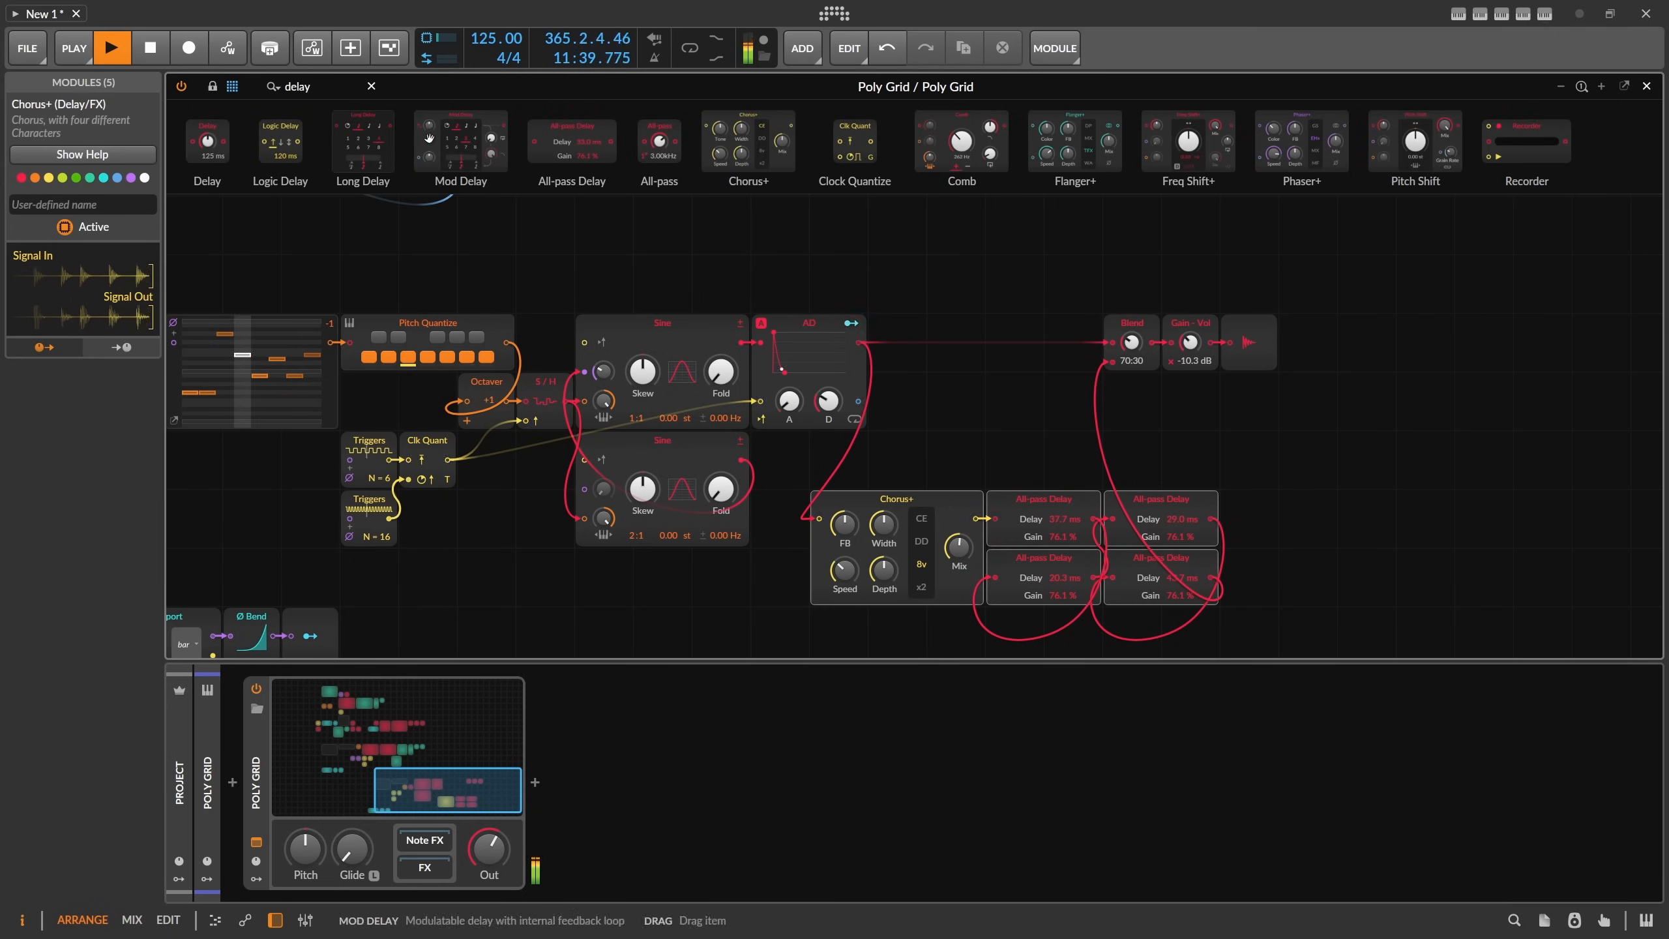
{"action": "left_click_drag", "start_coordinate": [429, 138], "coordinate": [1331, 518]}
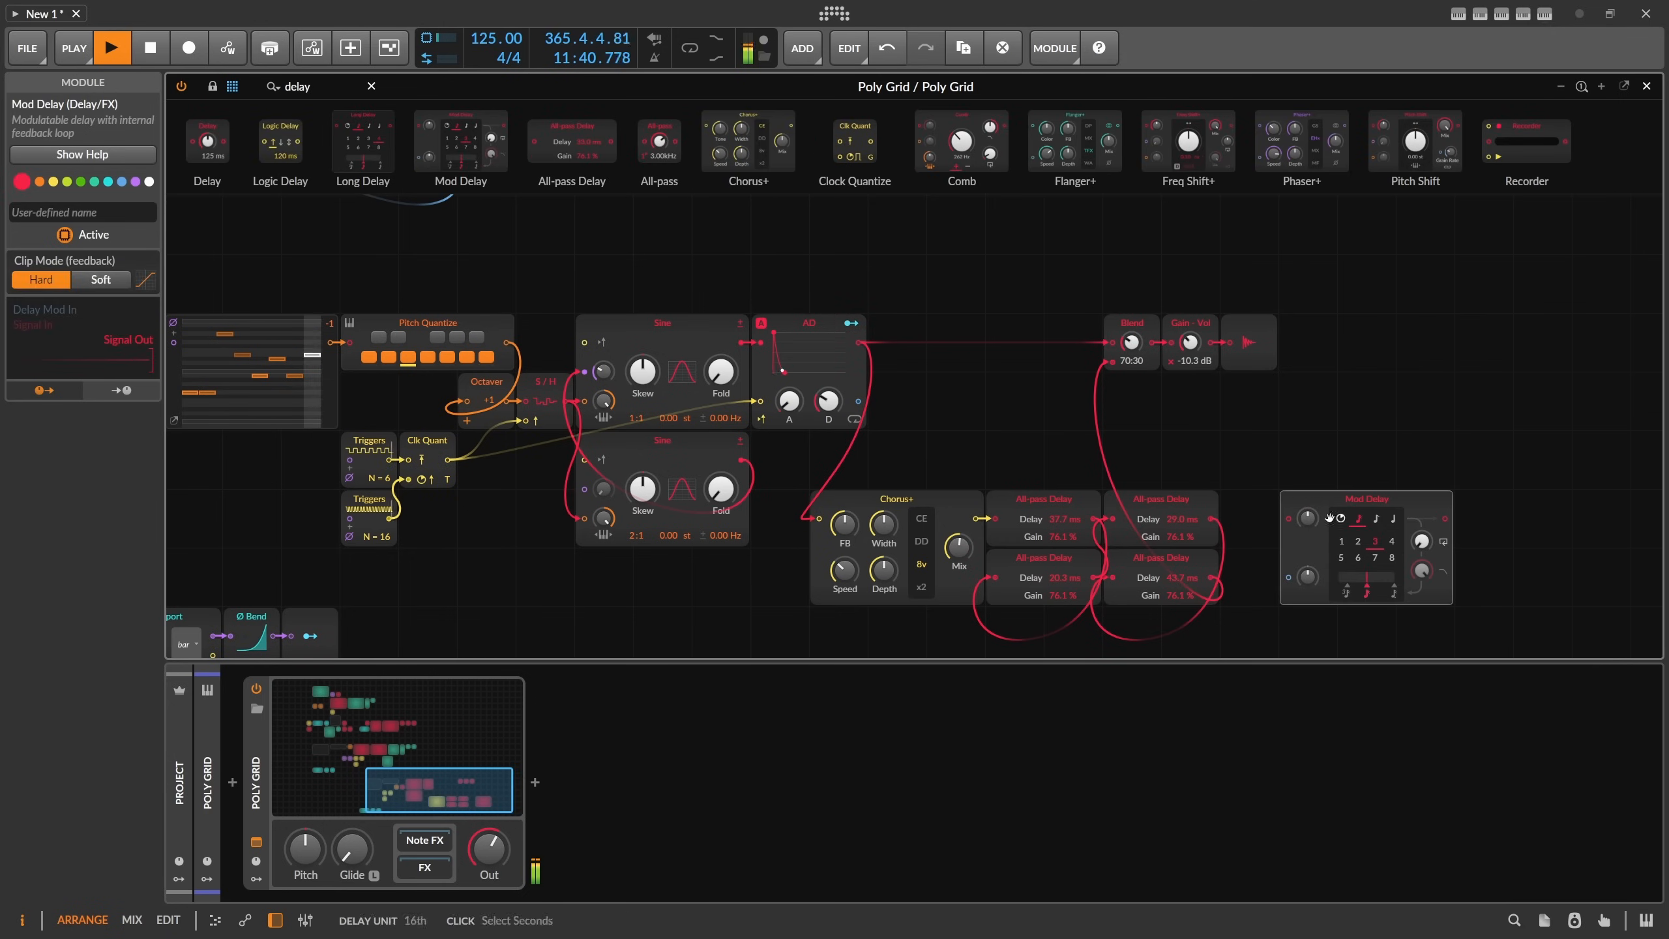
Move Gain - Vol and Audio Out further along, insert a second Blend before them, and route the first Blend through the Mod Delay into it.
{"action": "left_click_drag", "start_coordinate": [1360, 335], "coordinate": [1192, 348]}
{"action": "left_click_drag", "start_coordinate": [1262, 337], "coordinate": [1561, 338]}
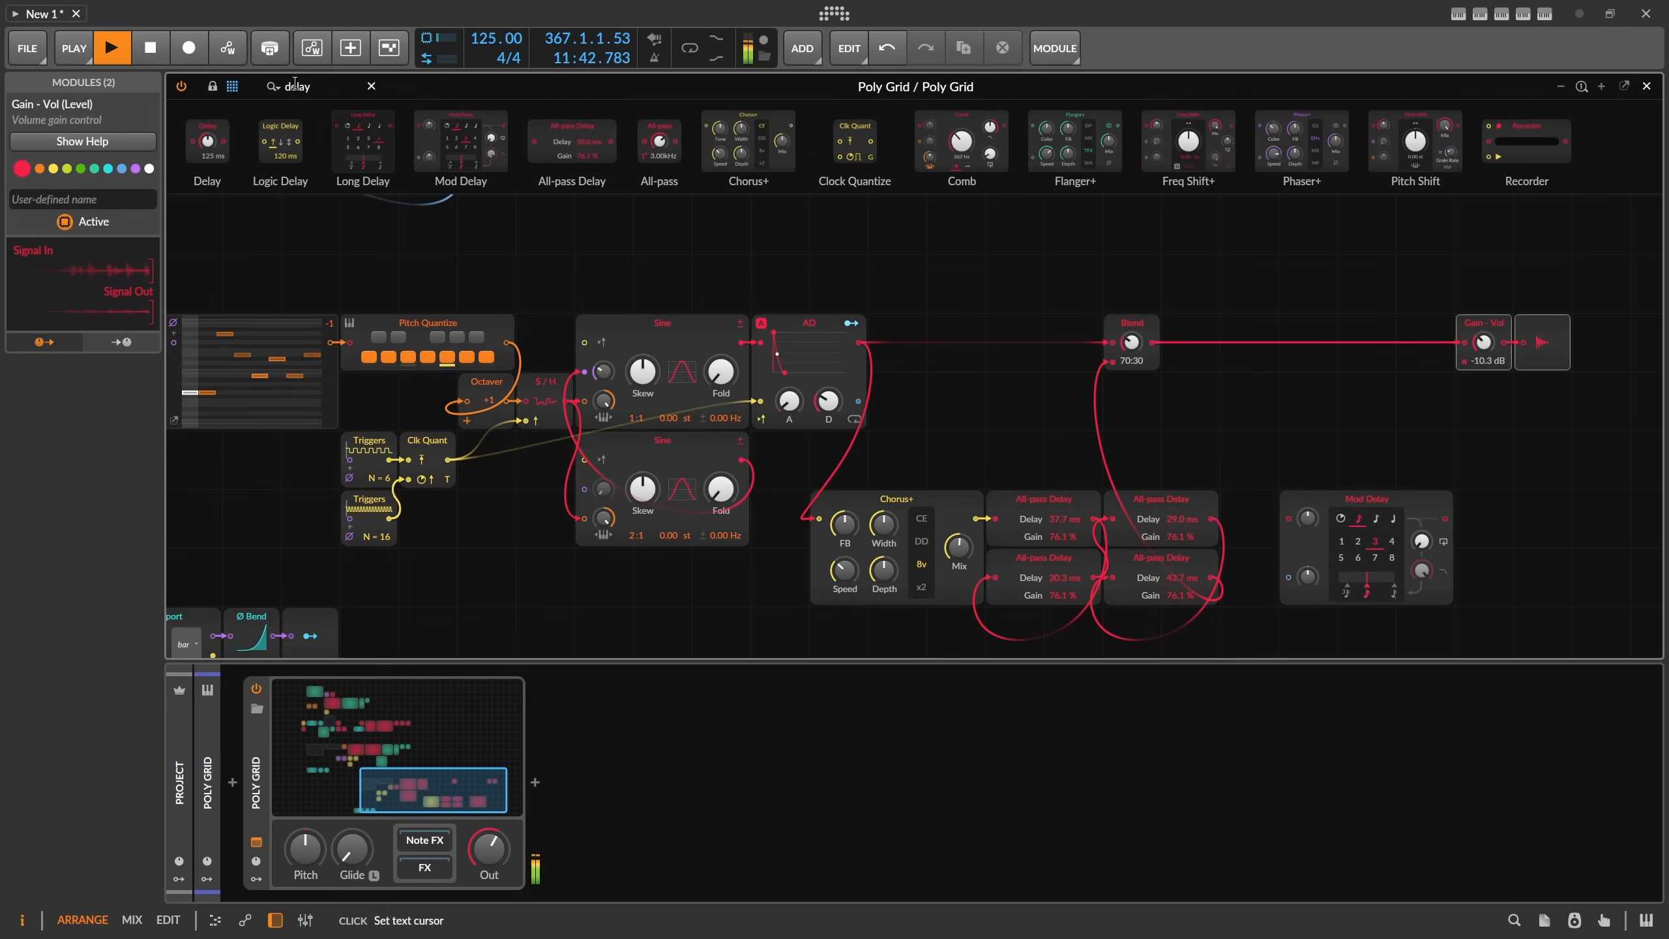
{"action": "type", "text": "blend"}
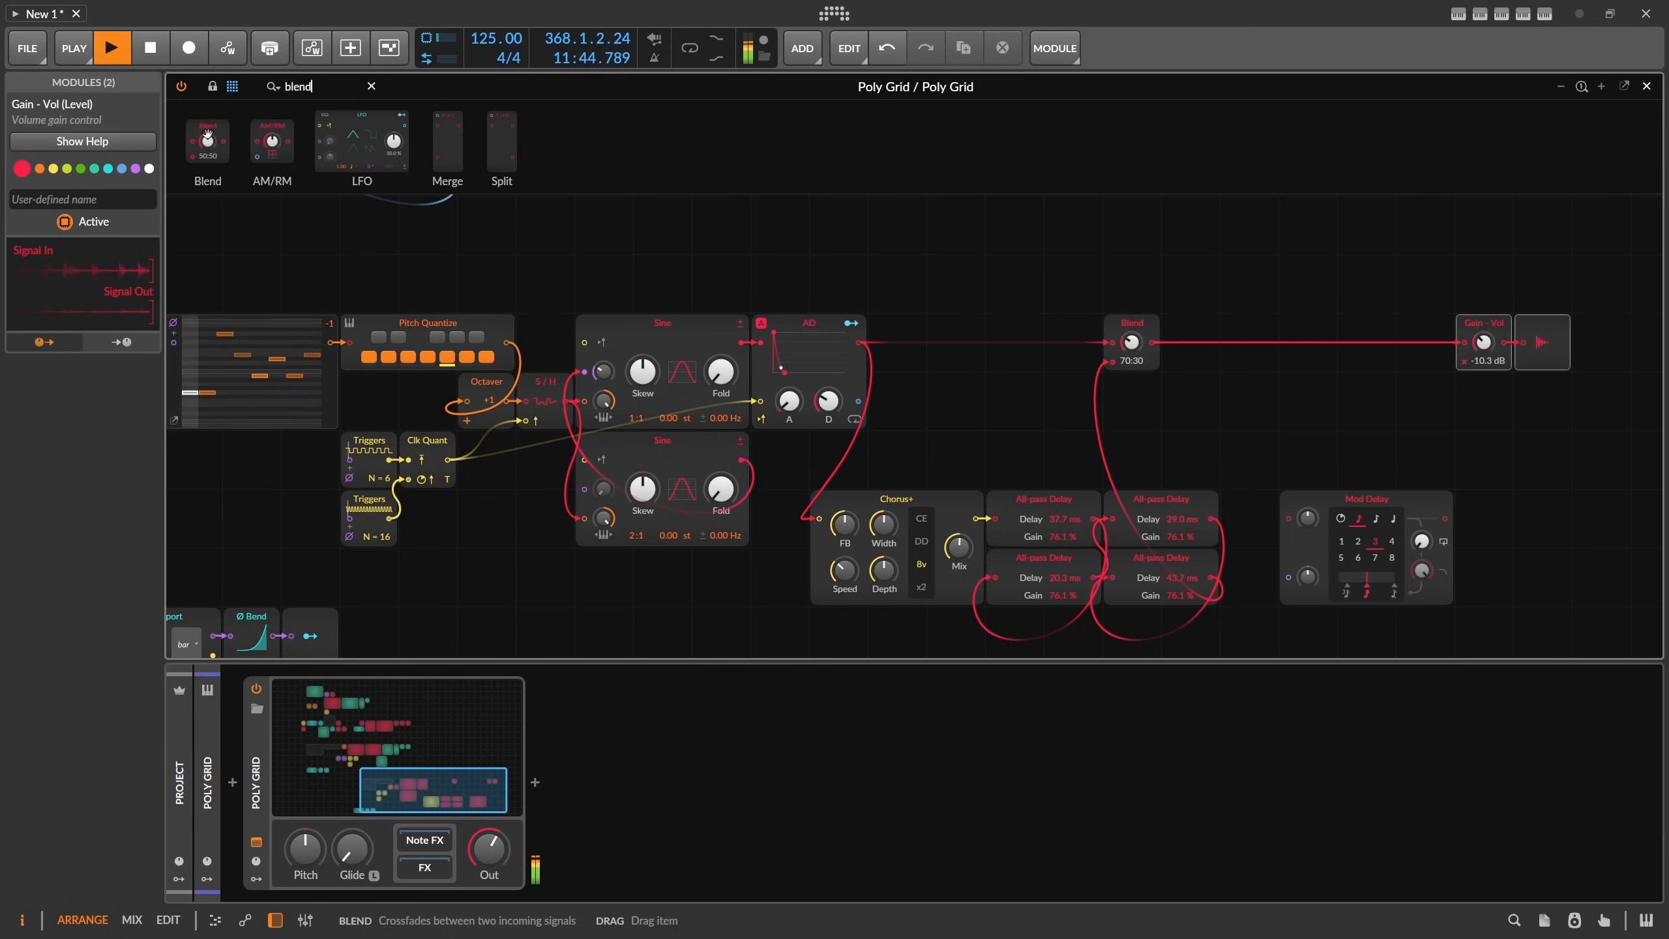
{"action": "left_click_drag", "start_coordinate": [1463, 358], "coordinate": [1463, 359]}
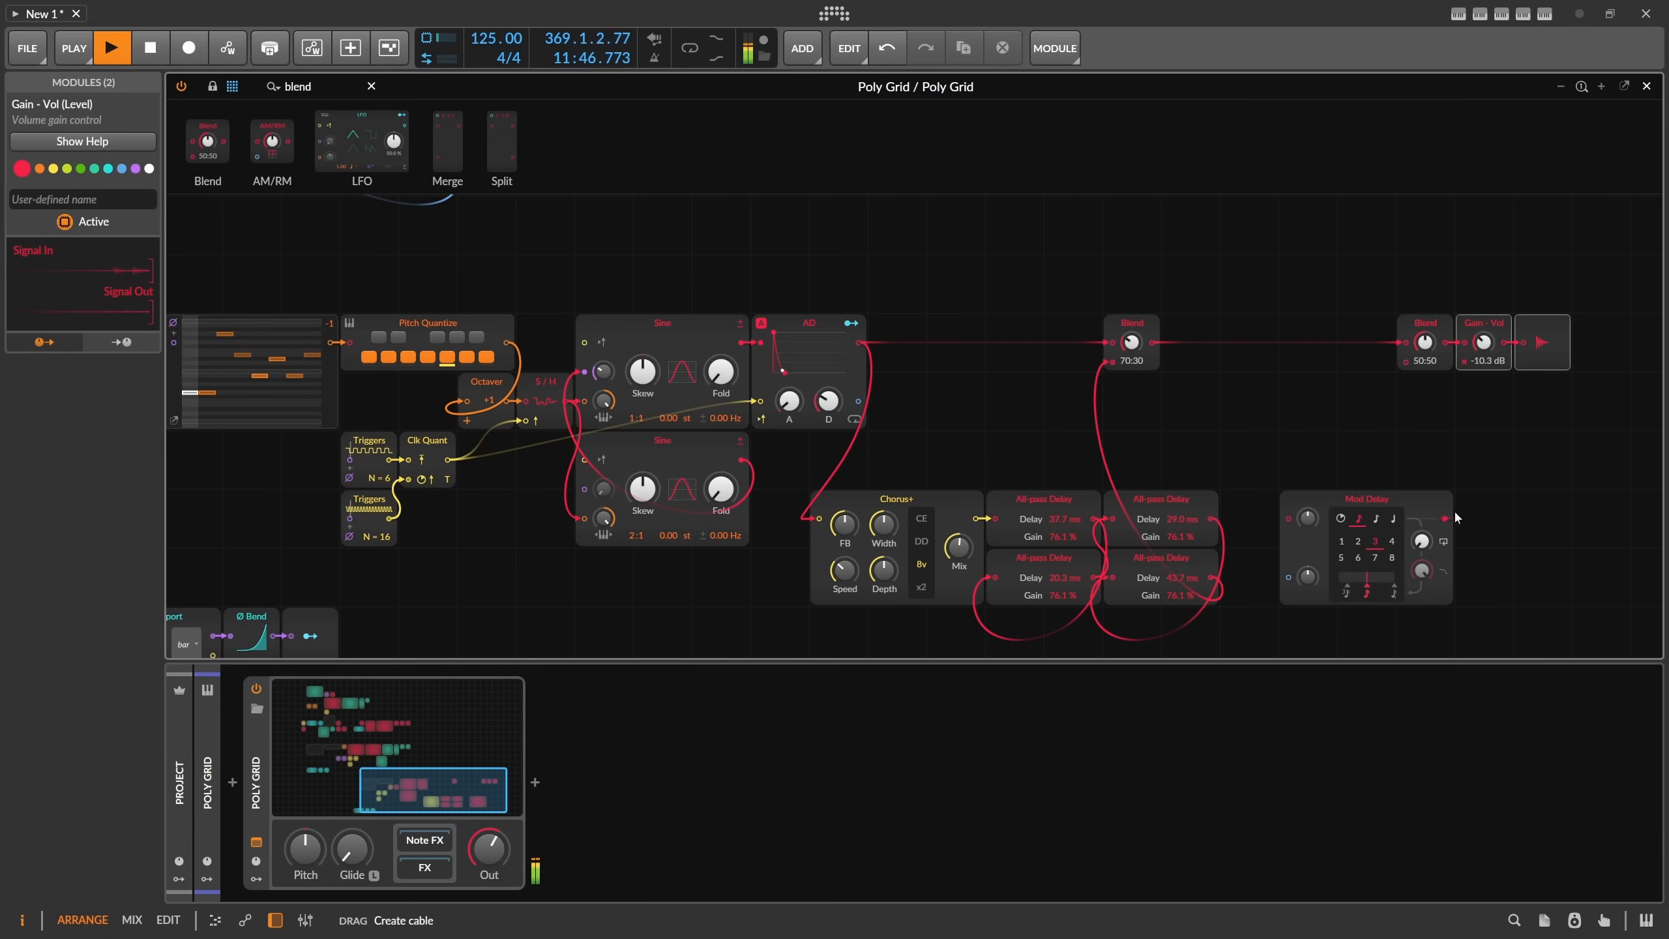
{"action": "left_click_drag", "start_coordinate": [1445, 519], "coordinate": [1404, 362]}
{"action": "left_click_drag", "start_coordinate": [1286, 444], "coordinate": [1288, 518]}
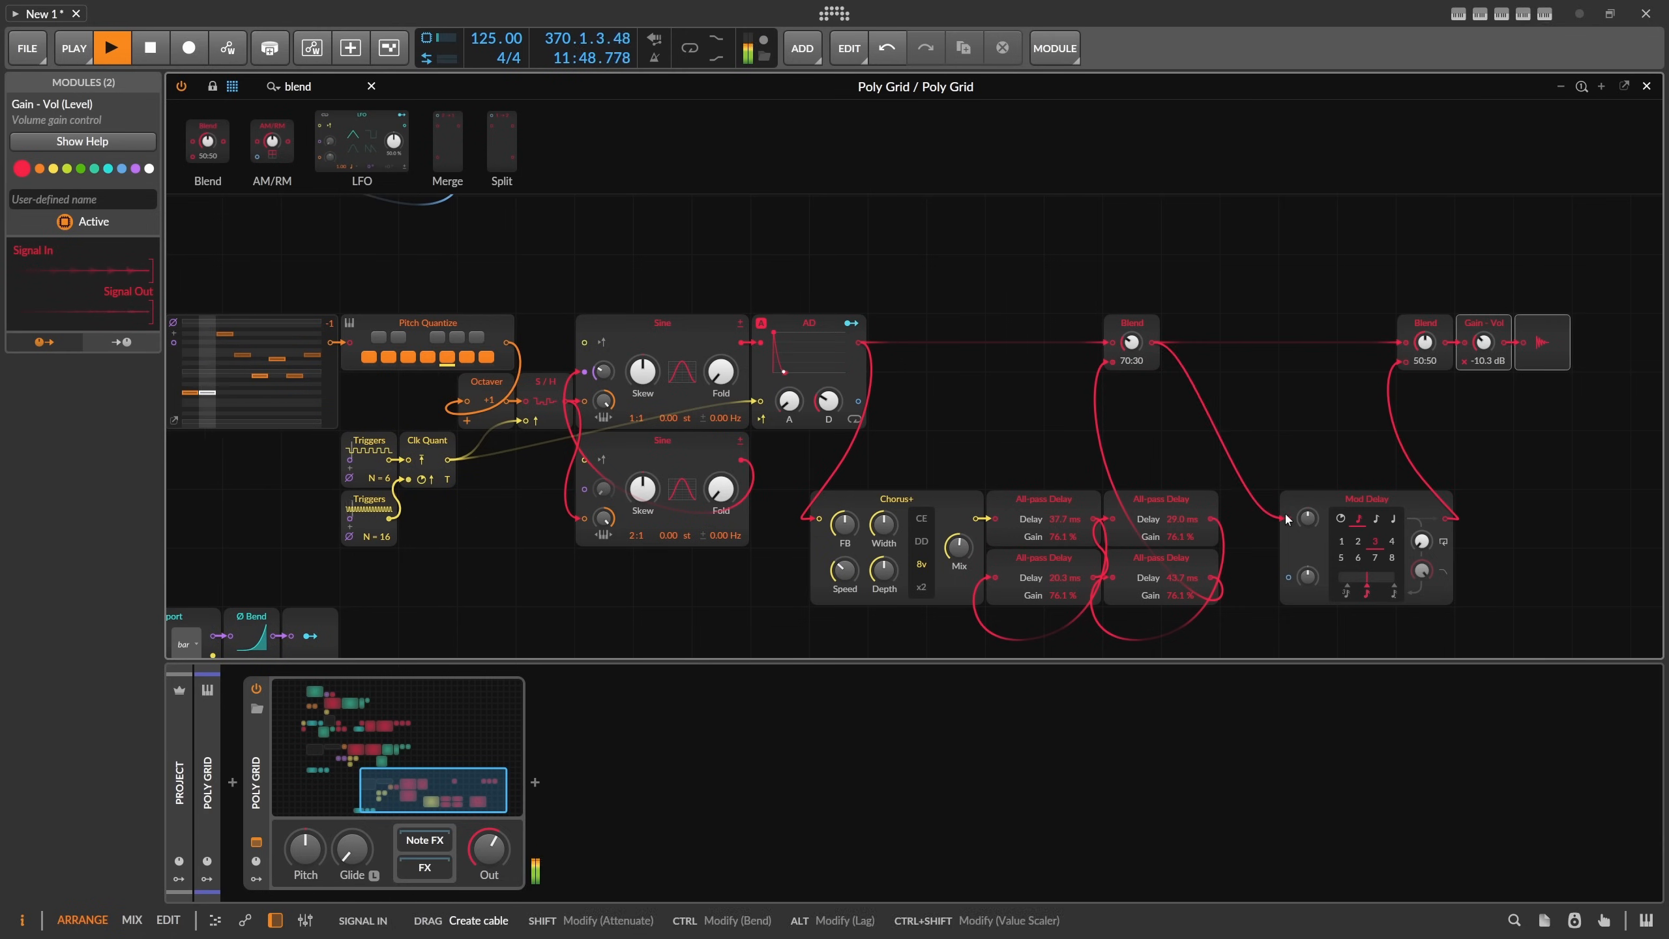
Set the Mod Delay's feedback to about 48 % and insert a High-pass at 2.54 kHz between it and the second Blend.
{"action": "mouse_move", "coordinate": [1421, 540]}
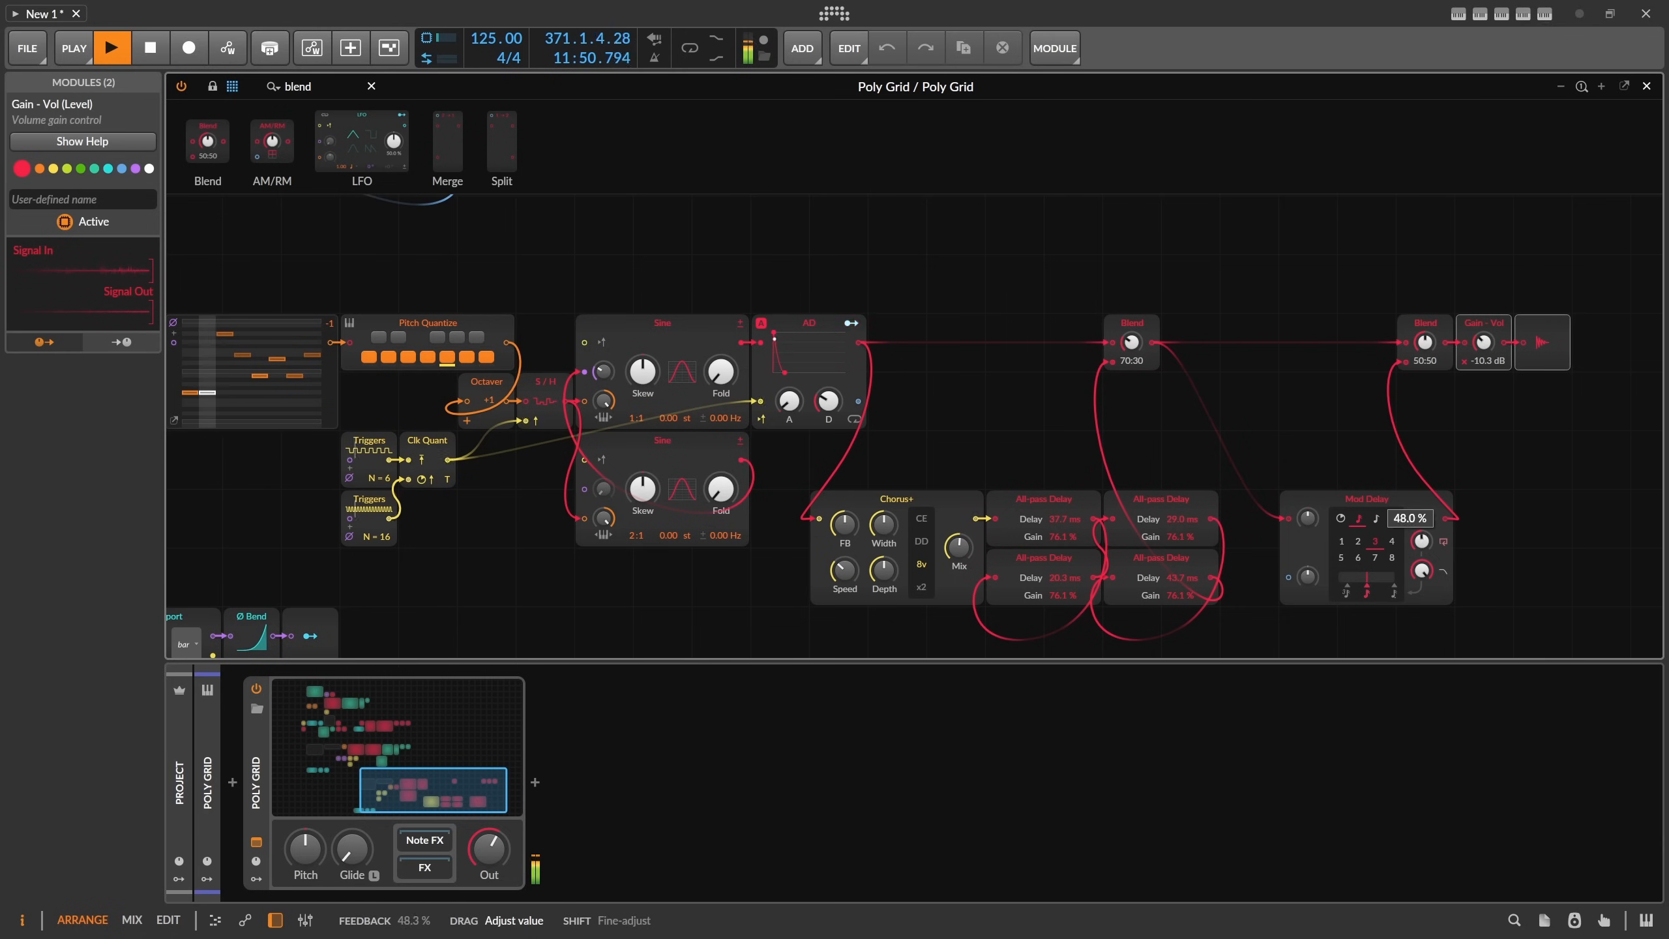
{"action": "left_click_drag", "start_coordinate": [1422, 540], "coordinate": [1422, 587]}
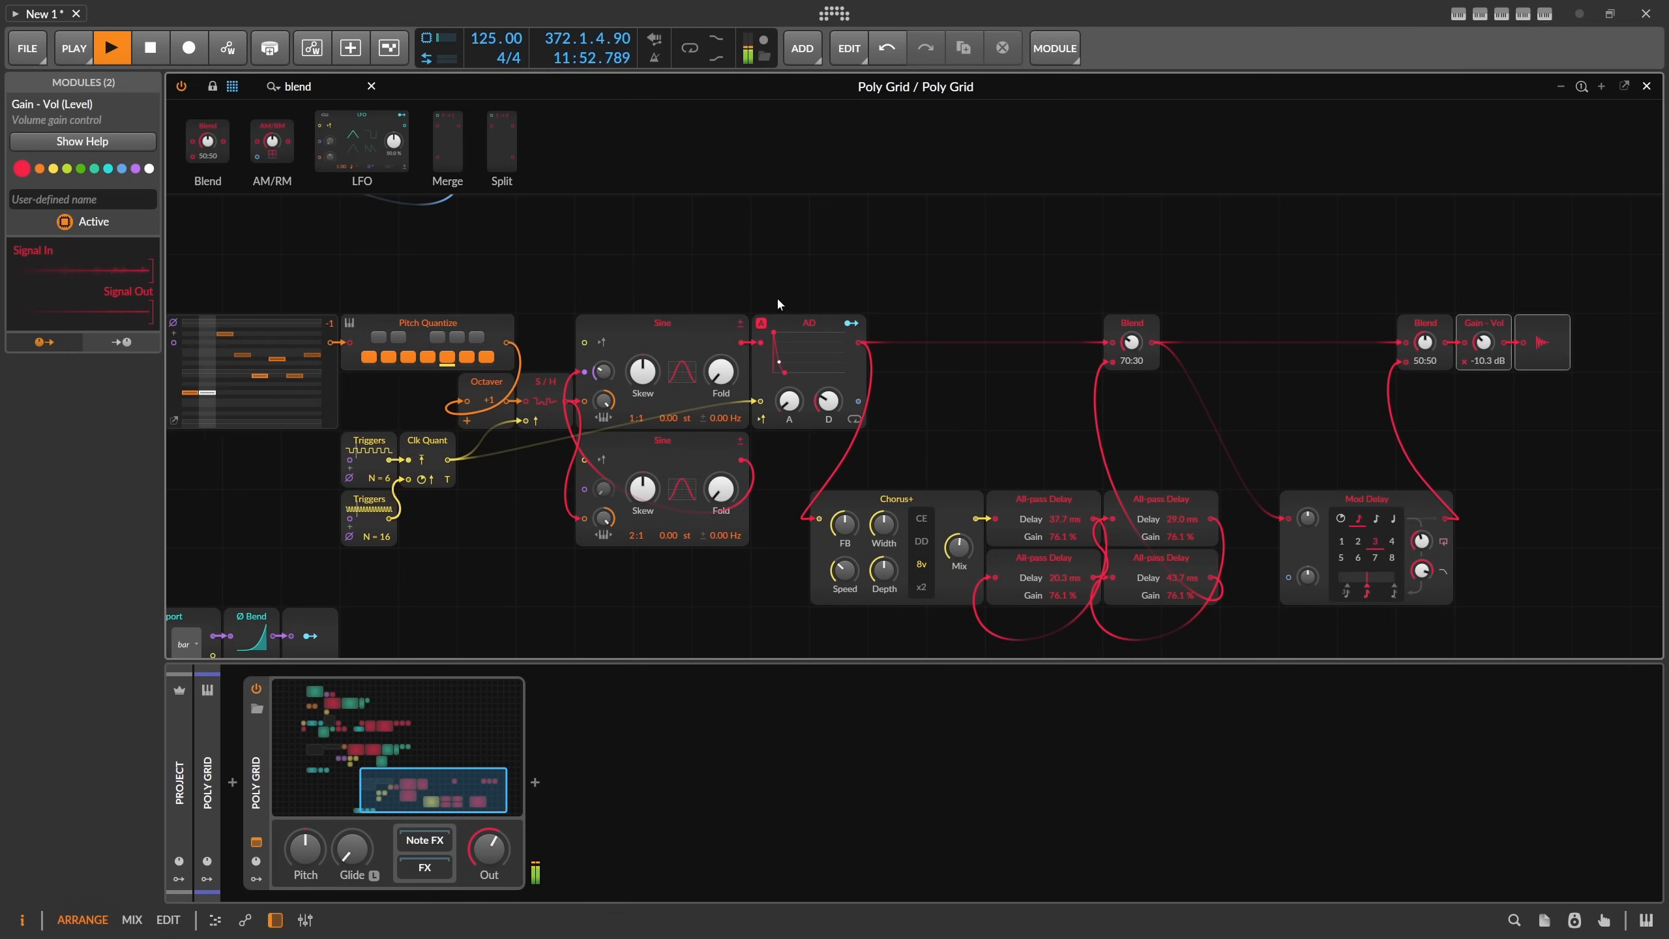
{"action": "type", "text": "high"}
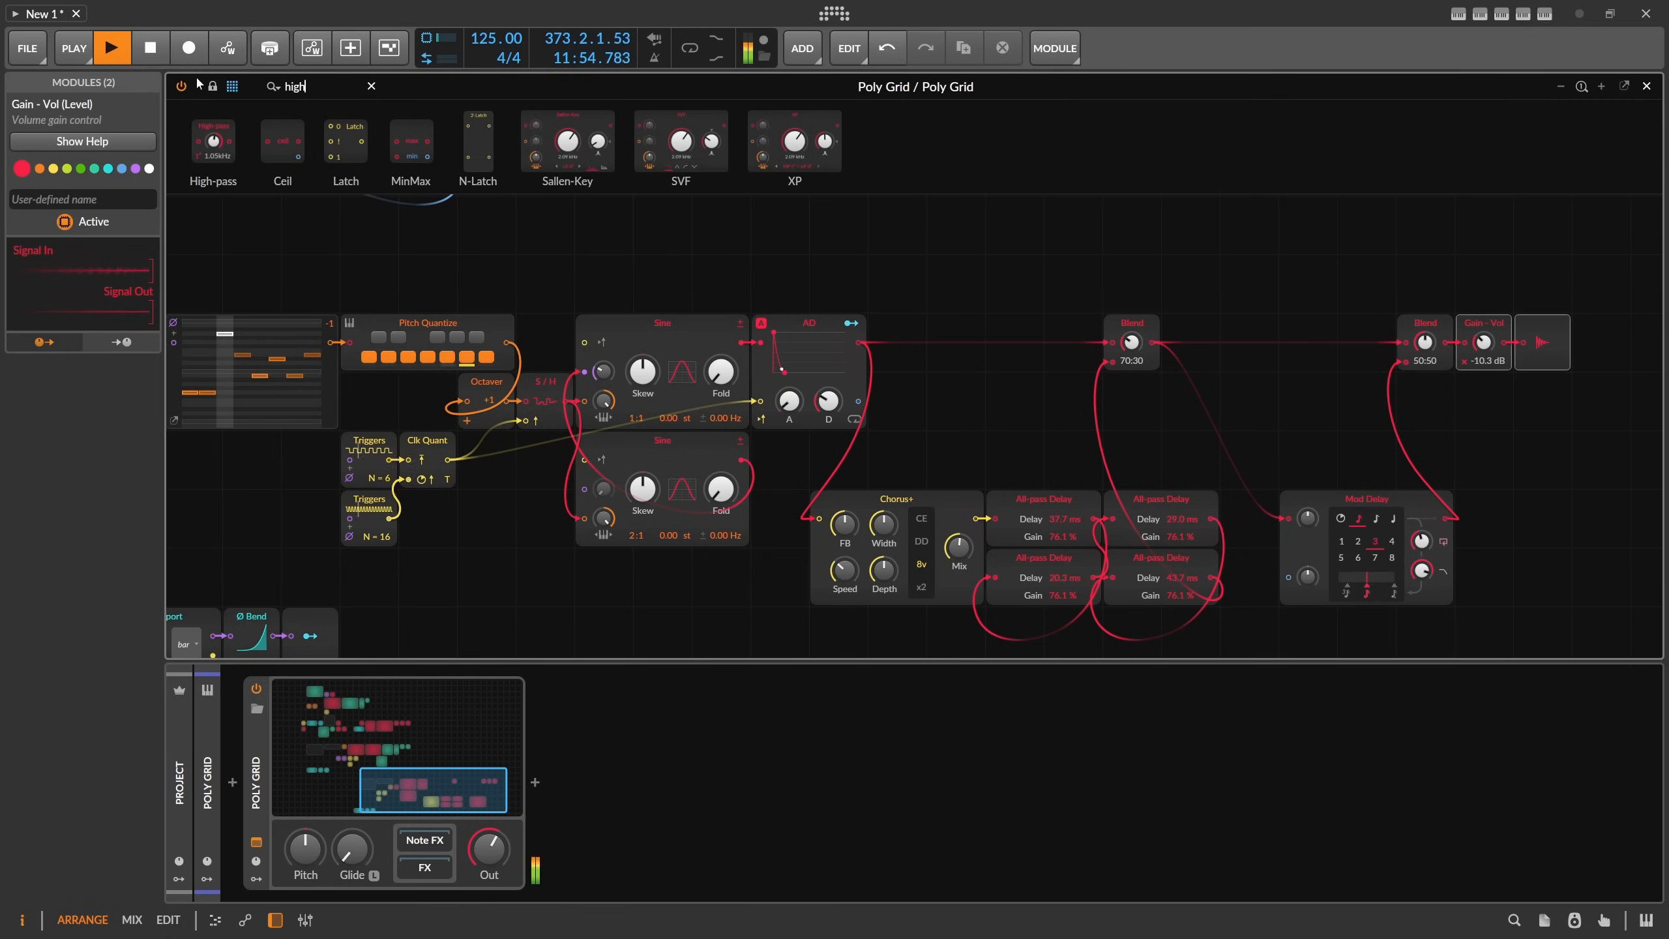
{"action": "left_click_drag", "start_coordinate": [214, 142], "coordinate": [1132, 400]}
{"action": "left_click_drag", "start_coordinate": [1306, 446], "coordinate": [1464, 528]}
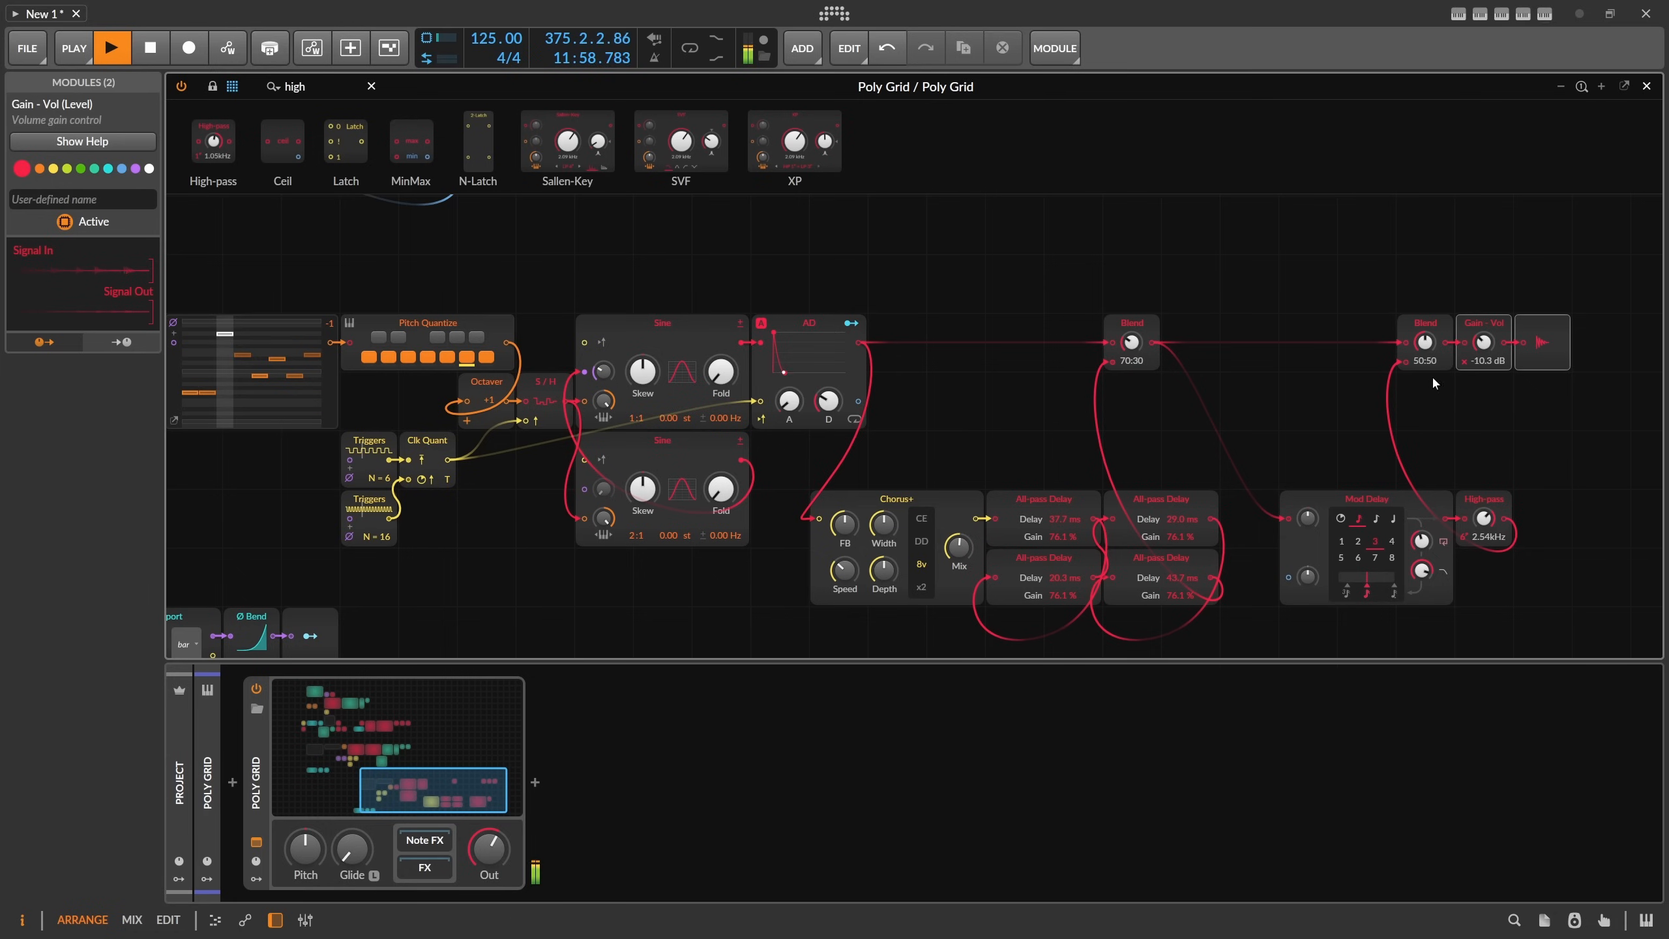
Lengthen the four All-pass Delays to 61, 53, 59 and 75 ms and set the two Blends to 76:24 and 71:29.
{"action": "left_click_drag", "start_coordinate": [1425, 343], "coordinate": [1425, 346]}
{"action": "left_click_drag", "start_coordinate": [1421, 541], "coordinate": [1421, 536]}
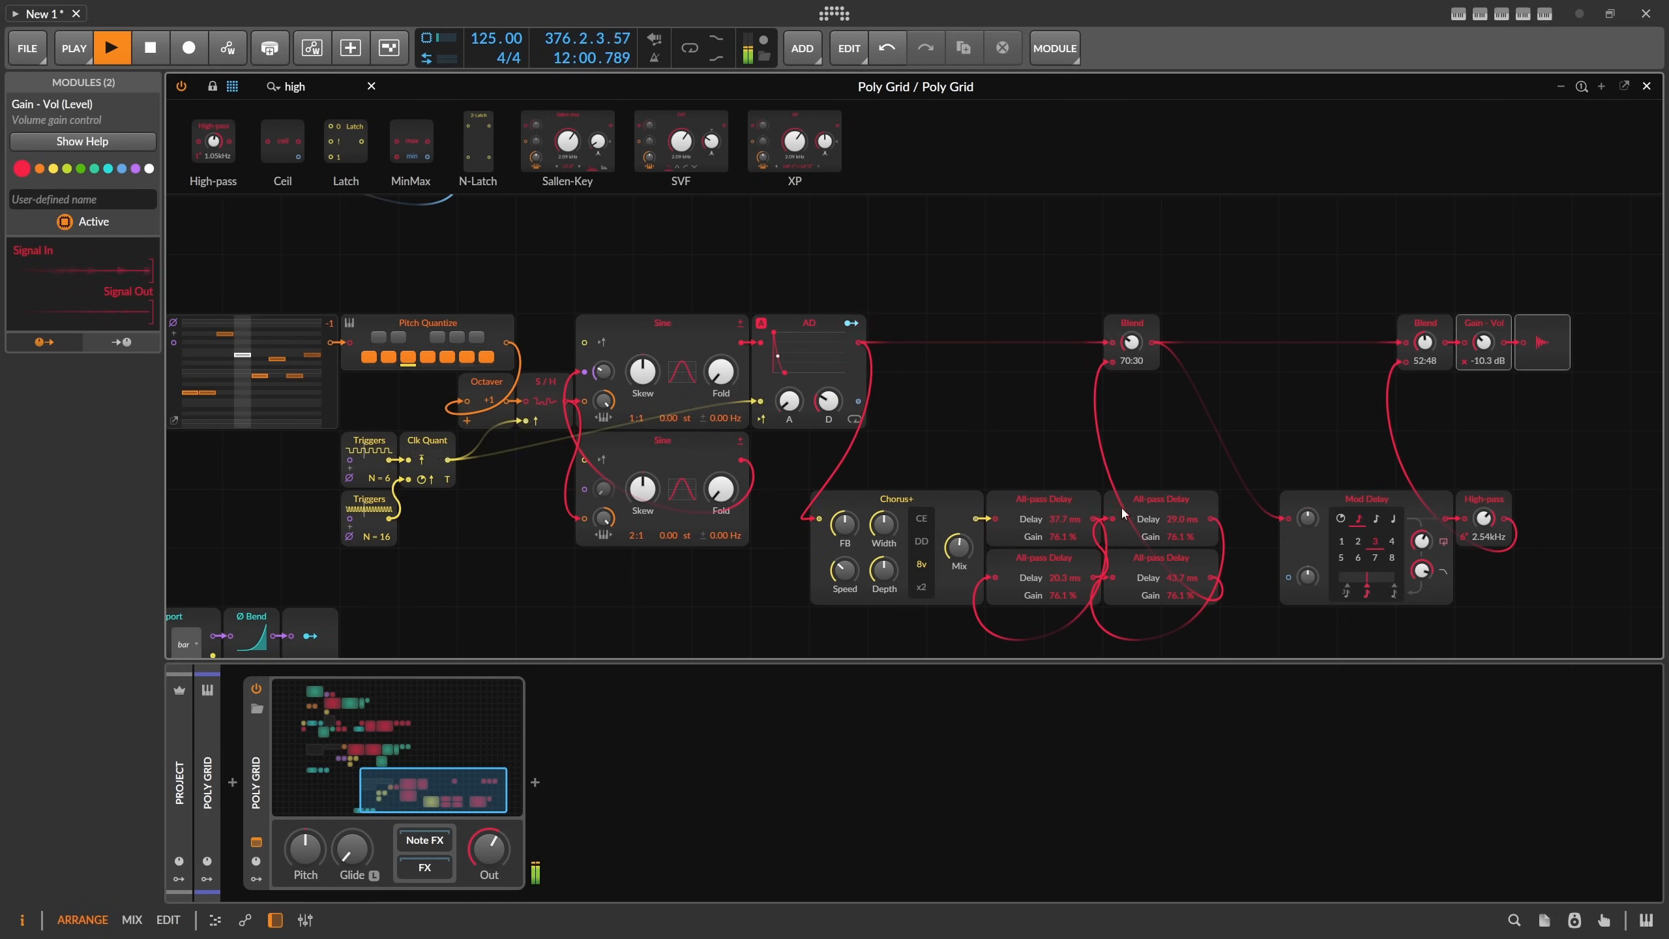
{"action": "left_click_drag", "start_coordinate": [1064, 518], "coordinate": [1064, 505]}
{"action": "left_click_drag", "start_coordinate": [1061, 576], "coordinate": [1062, 559]}
{"action": "left_click_drag", "start_coordinate": [1174, 579], "coordinate": [1194, 488]}
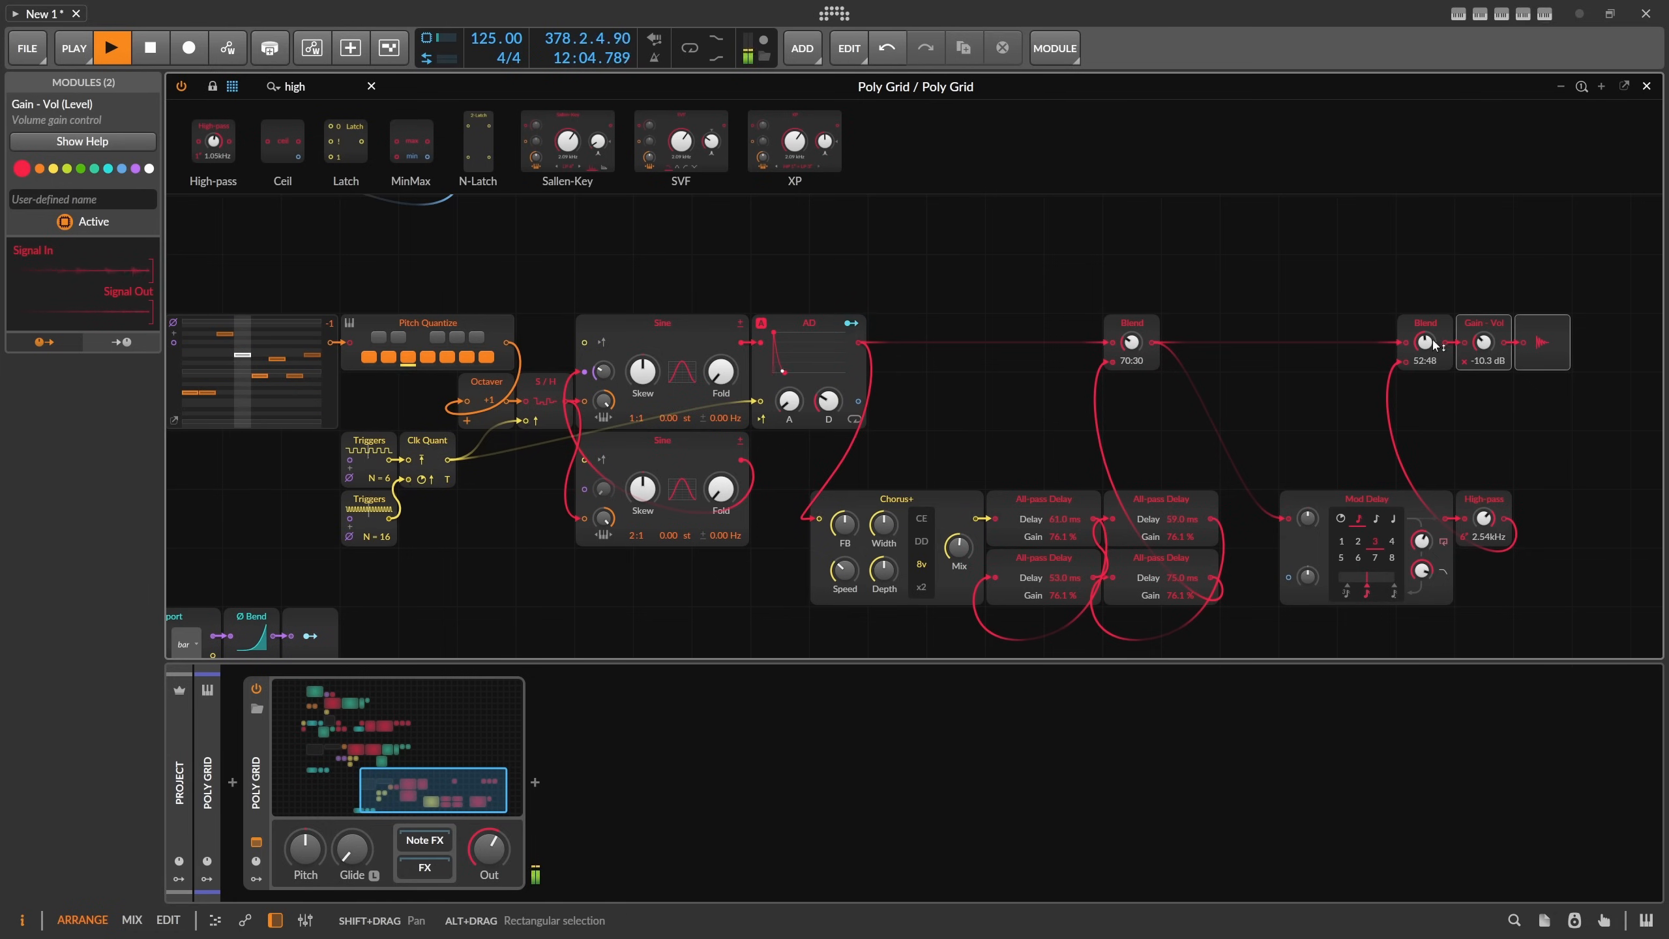
{"action": "left_click_drag", "start_coordinate": [1425, 343], "coordinate": [1426, 368]}
{"action": "left_click_drag", "start_coordinate": [1132, 342], "coordinate": [1132, 350]}
Set the voice's Octaver to +2 and fine-tune the AD's decay and the upper Sine's phase modulation amount.
{"action": "left_click_drag", "start_coordinate": [908, 308], "coordinate": [1032, 318]}
{"action": "left_click_drag", "start_coordinate": [950, 410], "coordinate": [951, 414]}
{"action": "left_click_drag", "start_coordinate": [611, 410], "coordinate": [611, 402]}
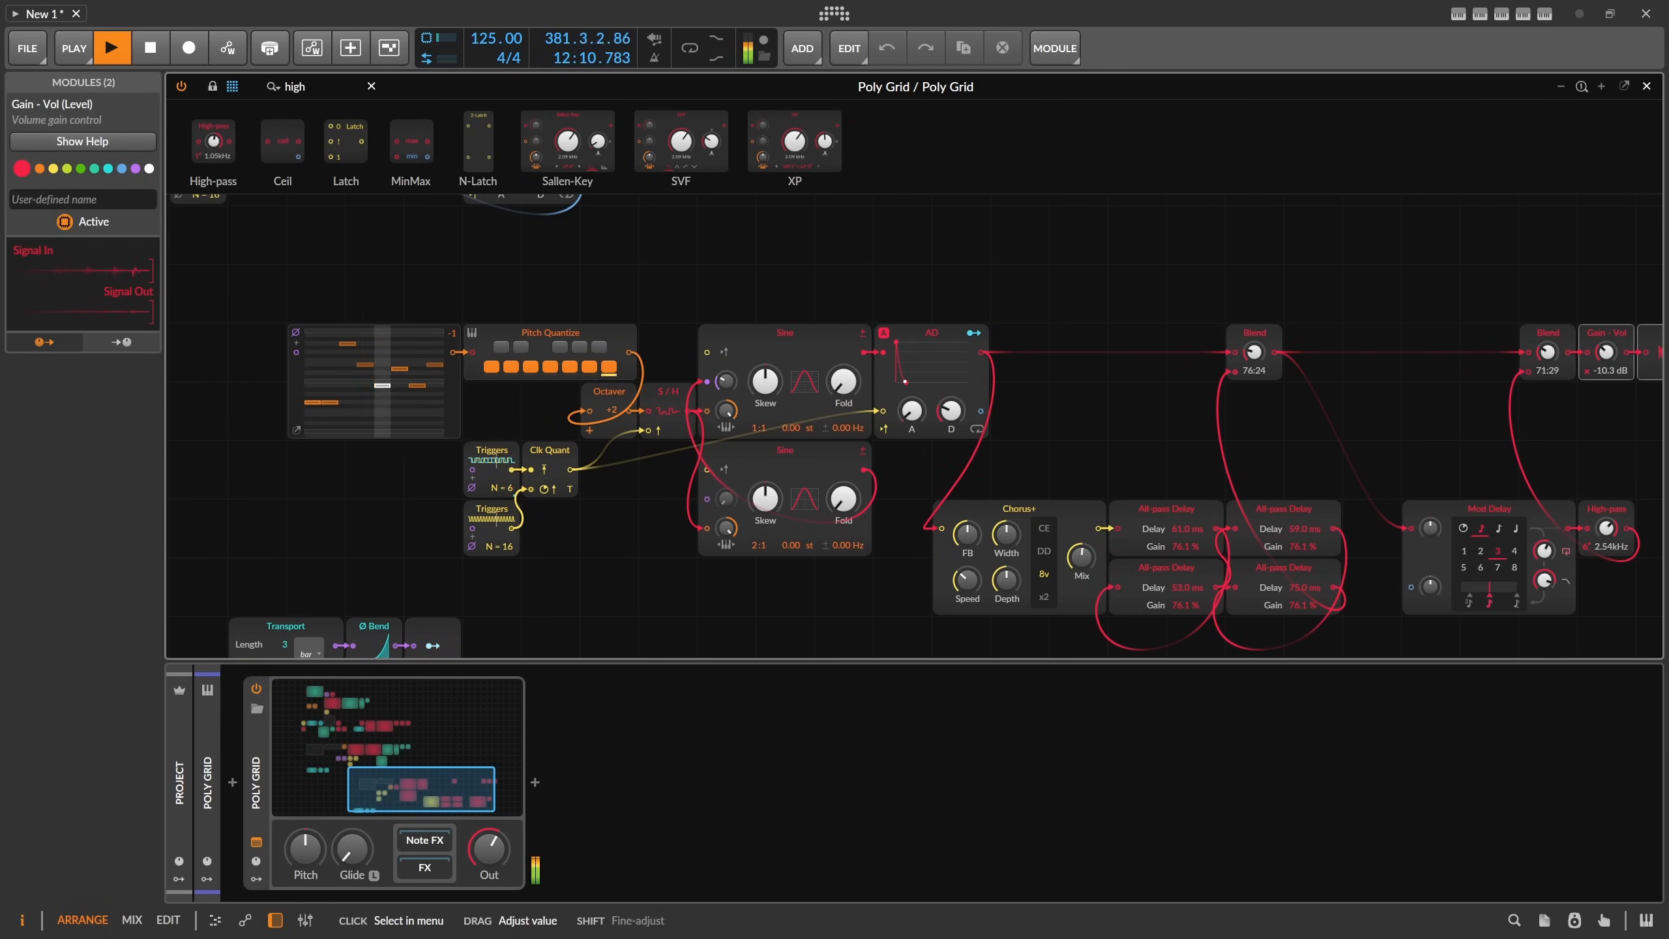
{"action": "left_click_drag", "start_coordinate": [725, 382], "coordinate": [726, 393]}
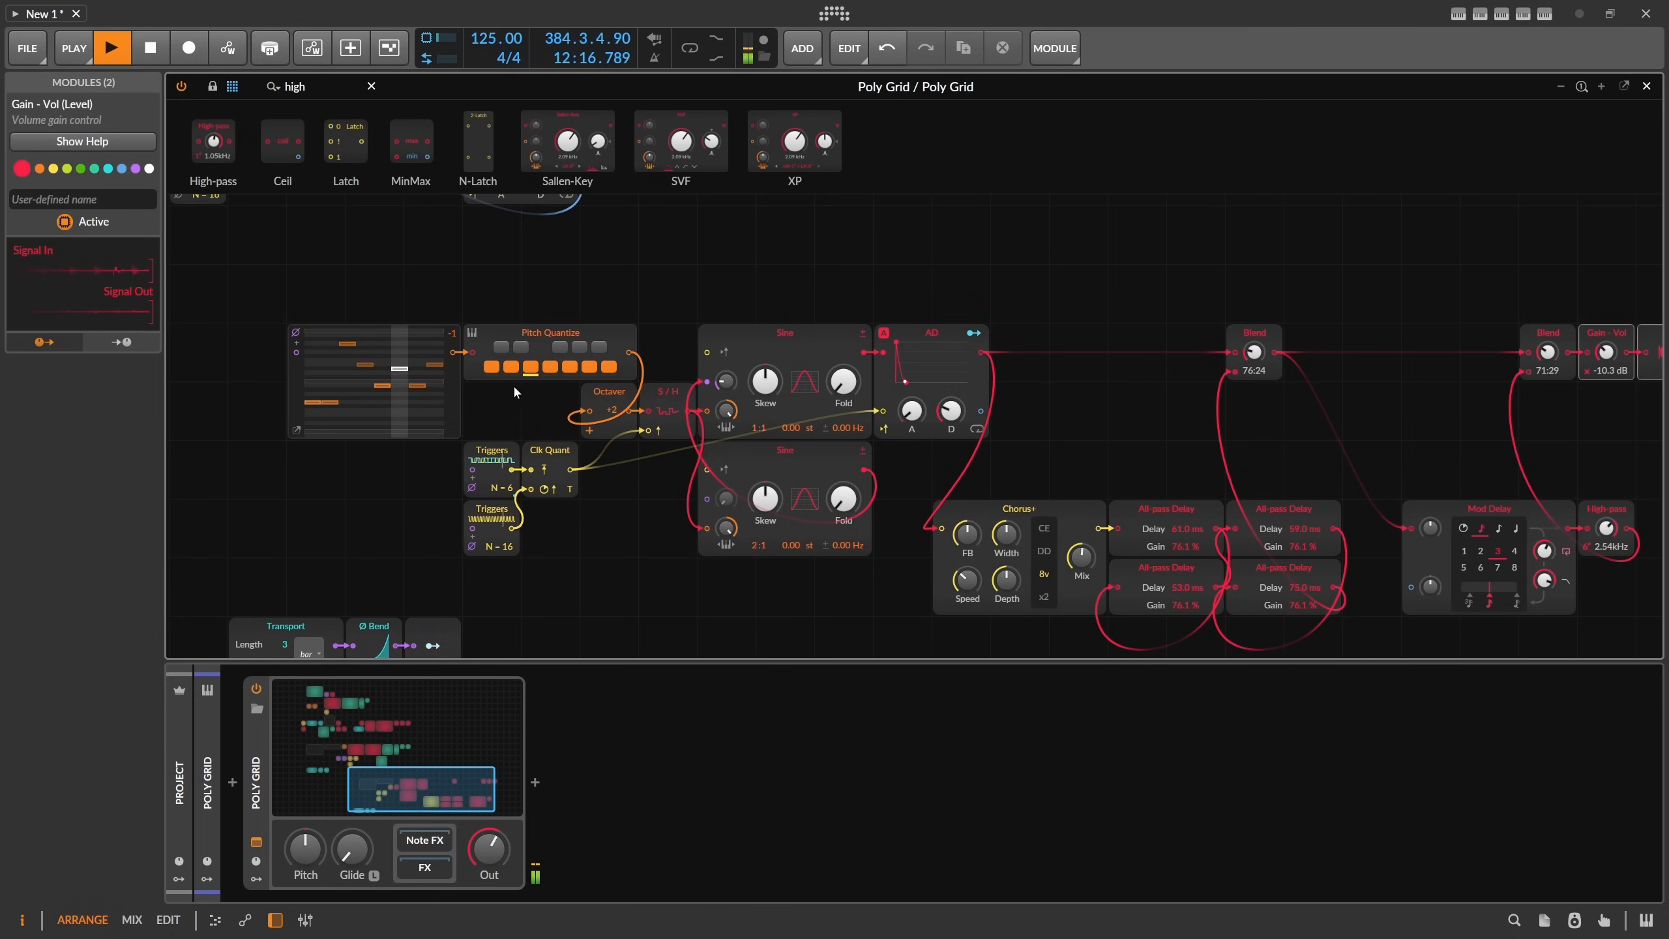
Redraw several notes in the voice's pitch step sequencer to vary the melody.
{"action": "left_click", "coordinate": [330, 365]}
{"action": "left_click", "coordinate": [377, 411]}
{"action": "left_click_drag", "start_coordinate": [382, 408], "coordinate": [384, 392]}
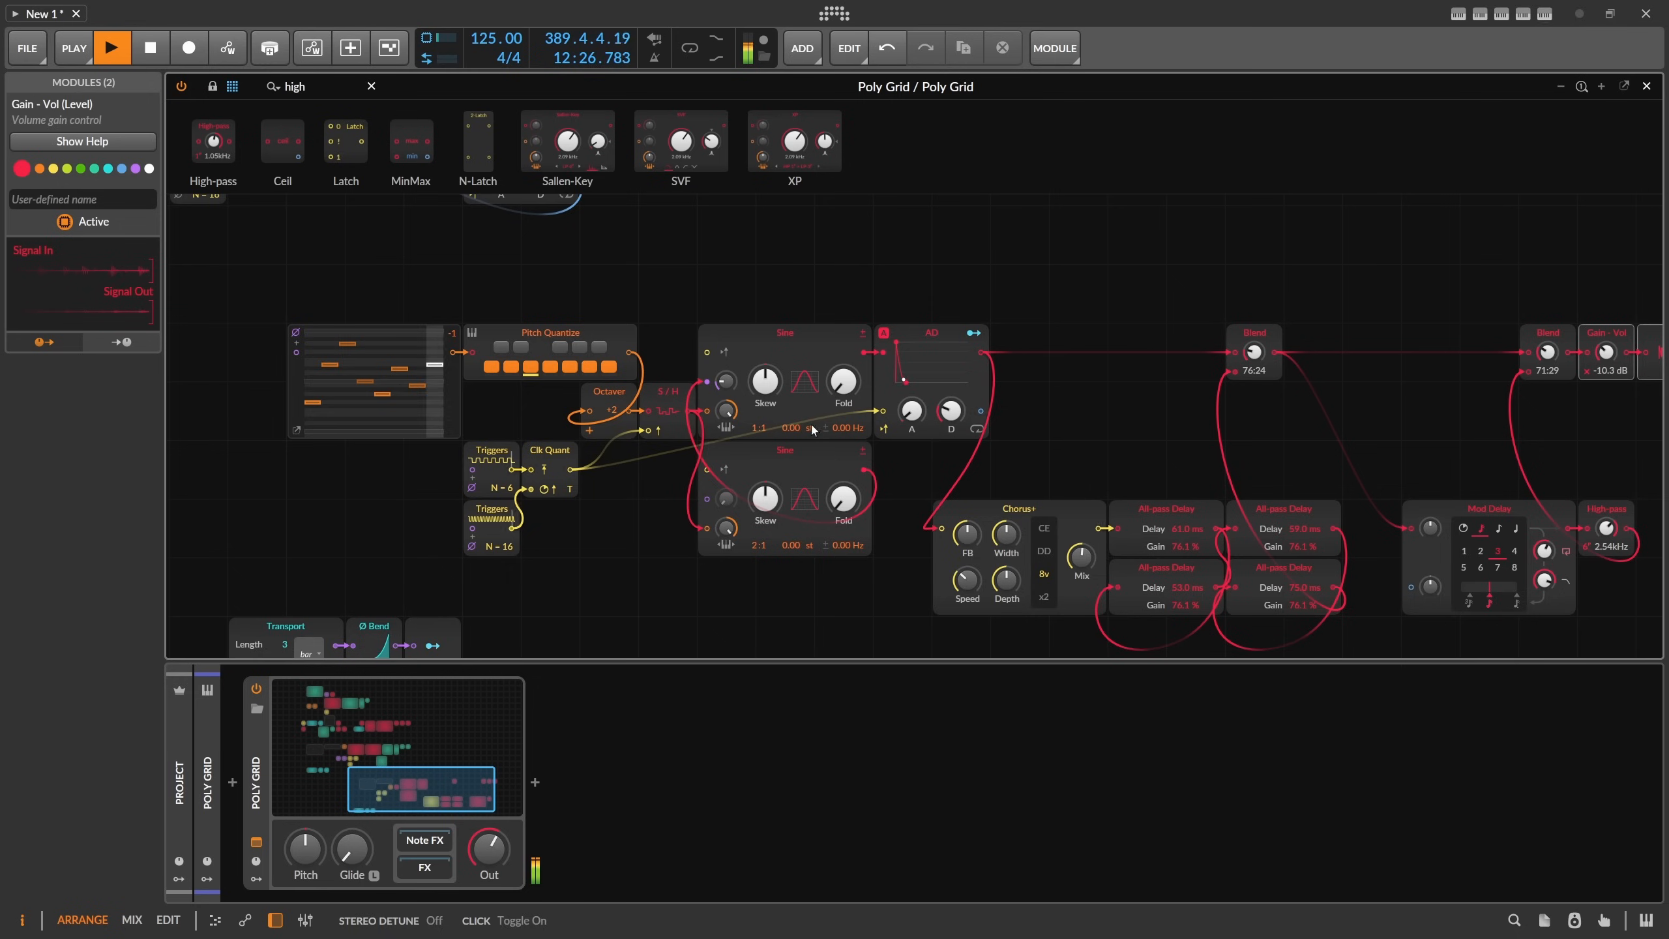
Move the Transport, Bend and Modulator Out chain directly beneath the voice's lower Triggers module.
{"action": "scroll", "coordinate": [427, 454], "scroll_direction": "down", "scroll_amount": 2}
{"action": "left_click_drag", "start_coordinate": [533, 572], "coordinate": [252, 498]}
{"action": "left_click_drag", "start_coordinate": [252, 551], "coordinate": [428, 492]}
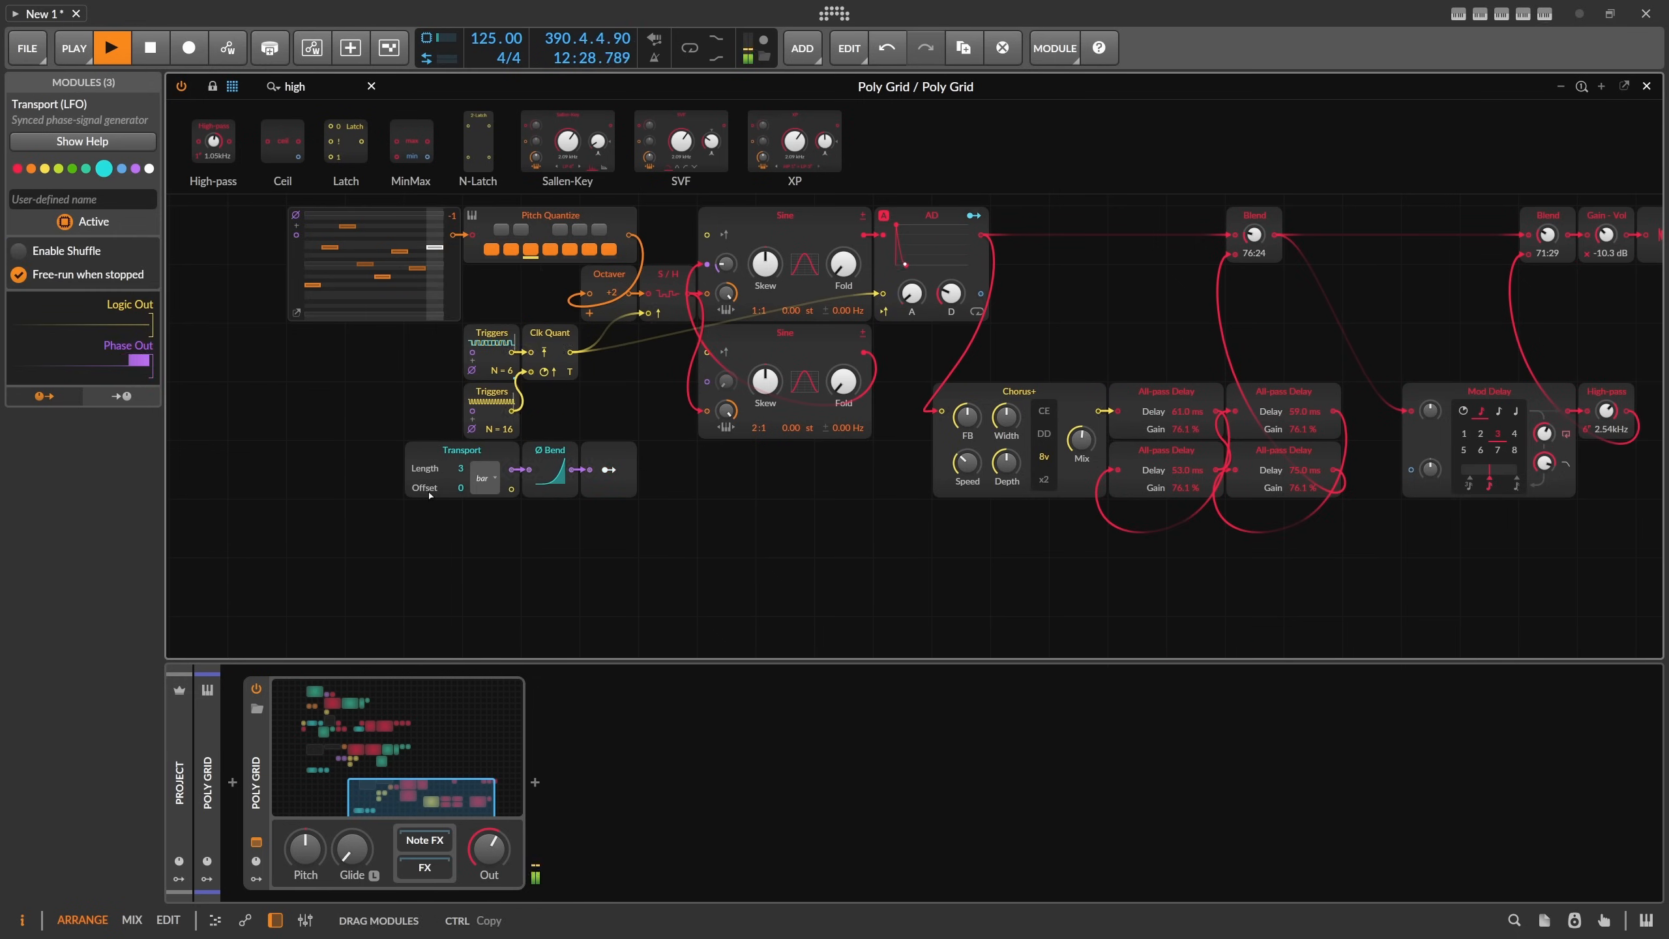
{"action": "scroll", "coordinate": [611, 543], "scroll_direction": "up", "scroll_amount": 2}
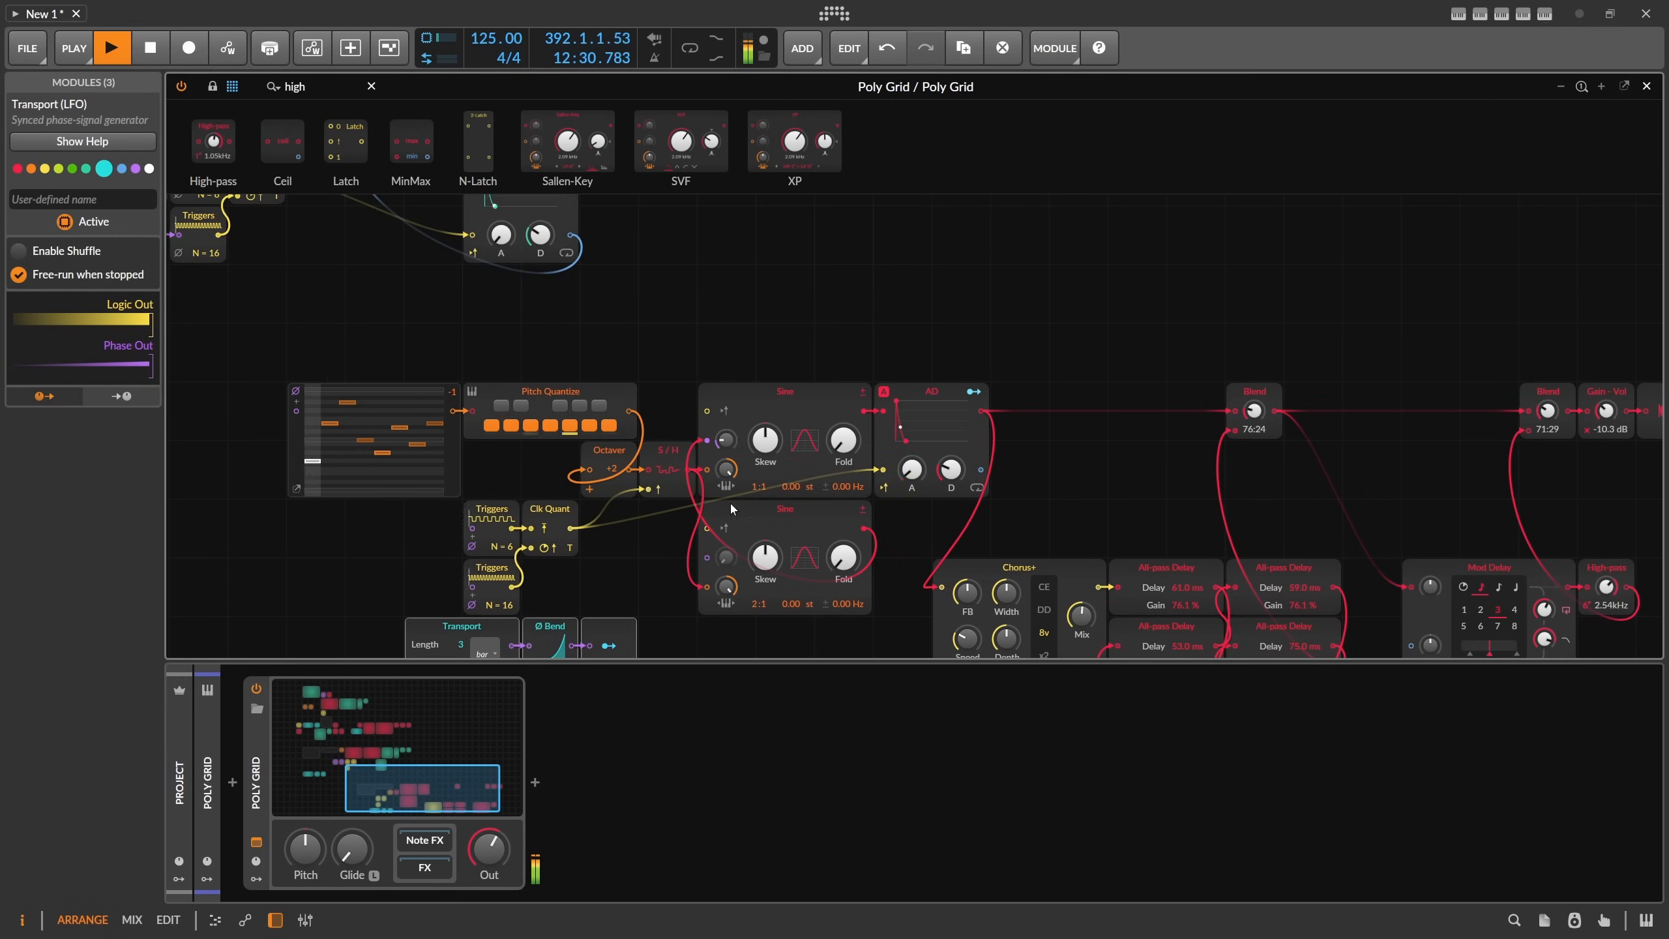
{"action": "scroll", "coordinate": [591, 460], "scroll_direction": "down", "scroll_amount": 5}
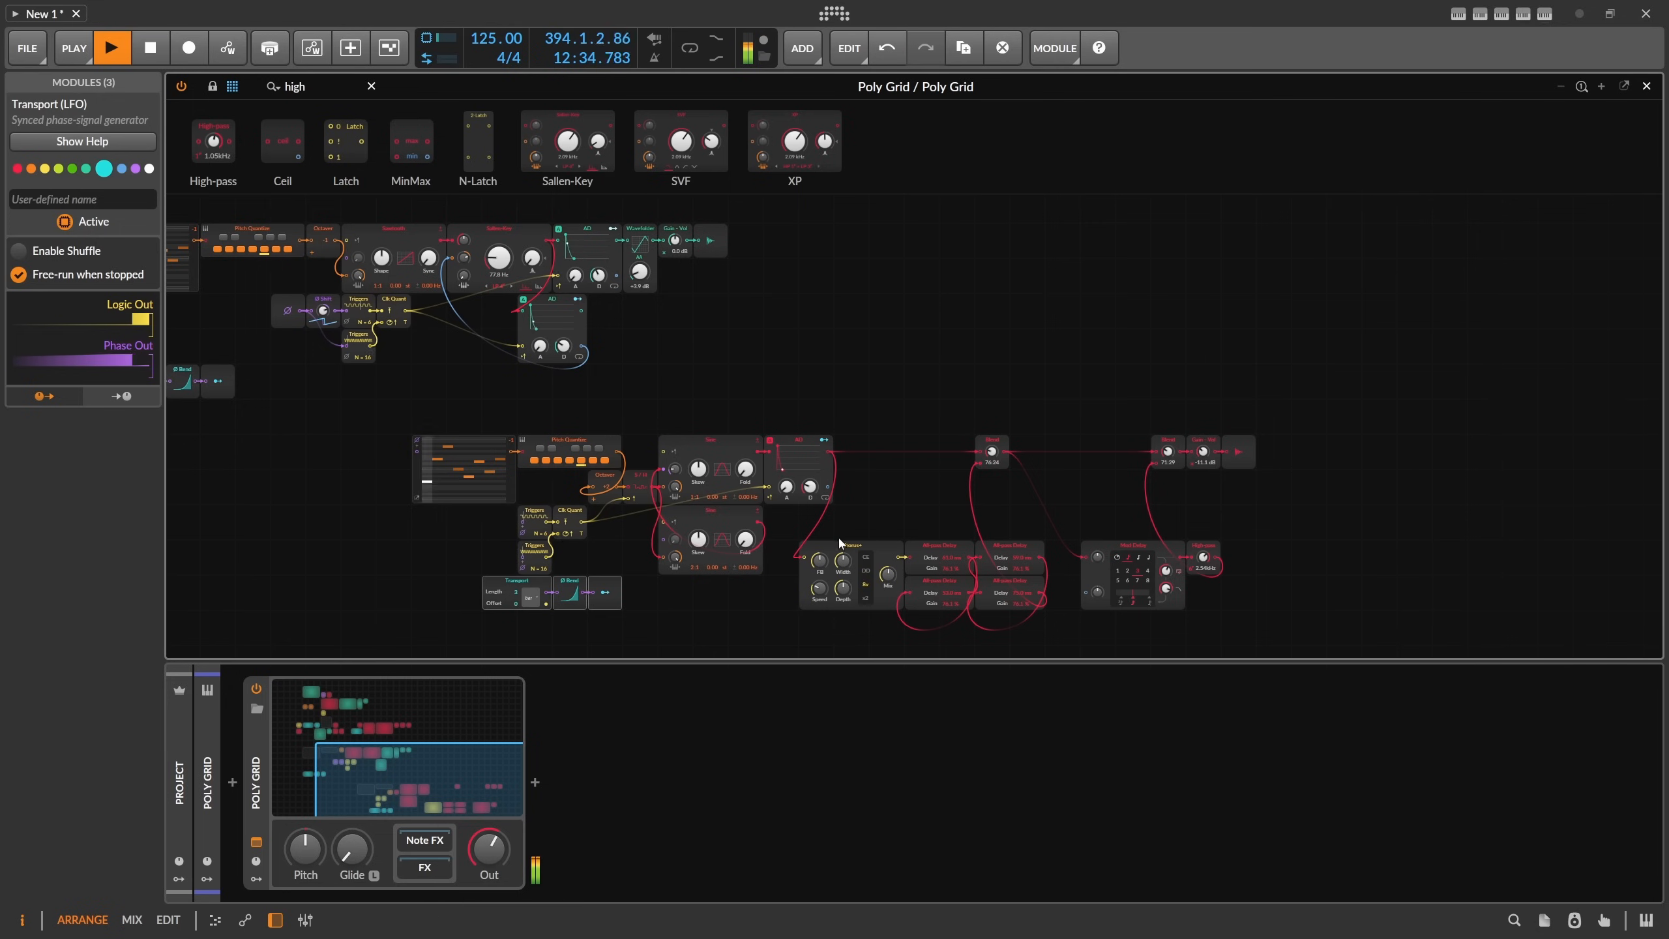
Set the voice's Octaver to +1 and align the two Triggers modules and the Clk Quant directly beneath it.
{"action": "left_click", "coordinate": [607, 486]}
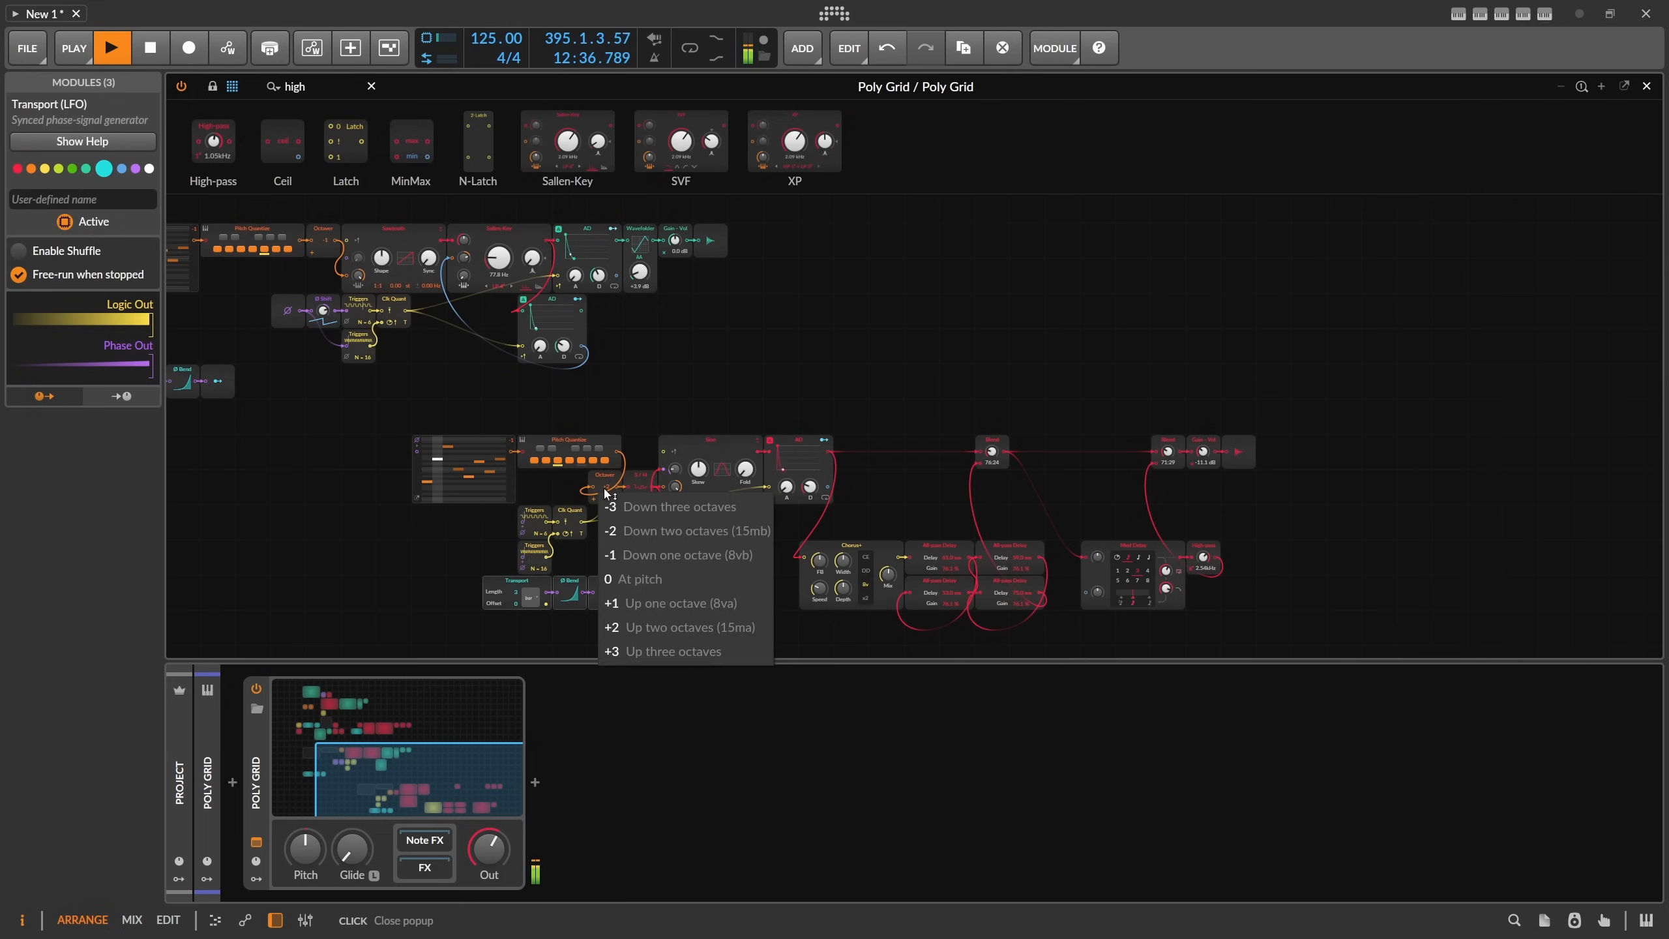
{"action": "left_click", "coordinate": [612, 483]}
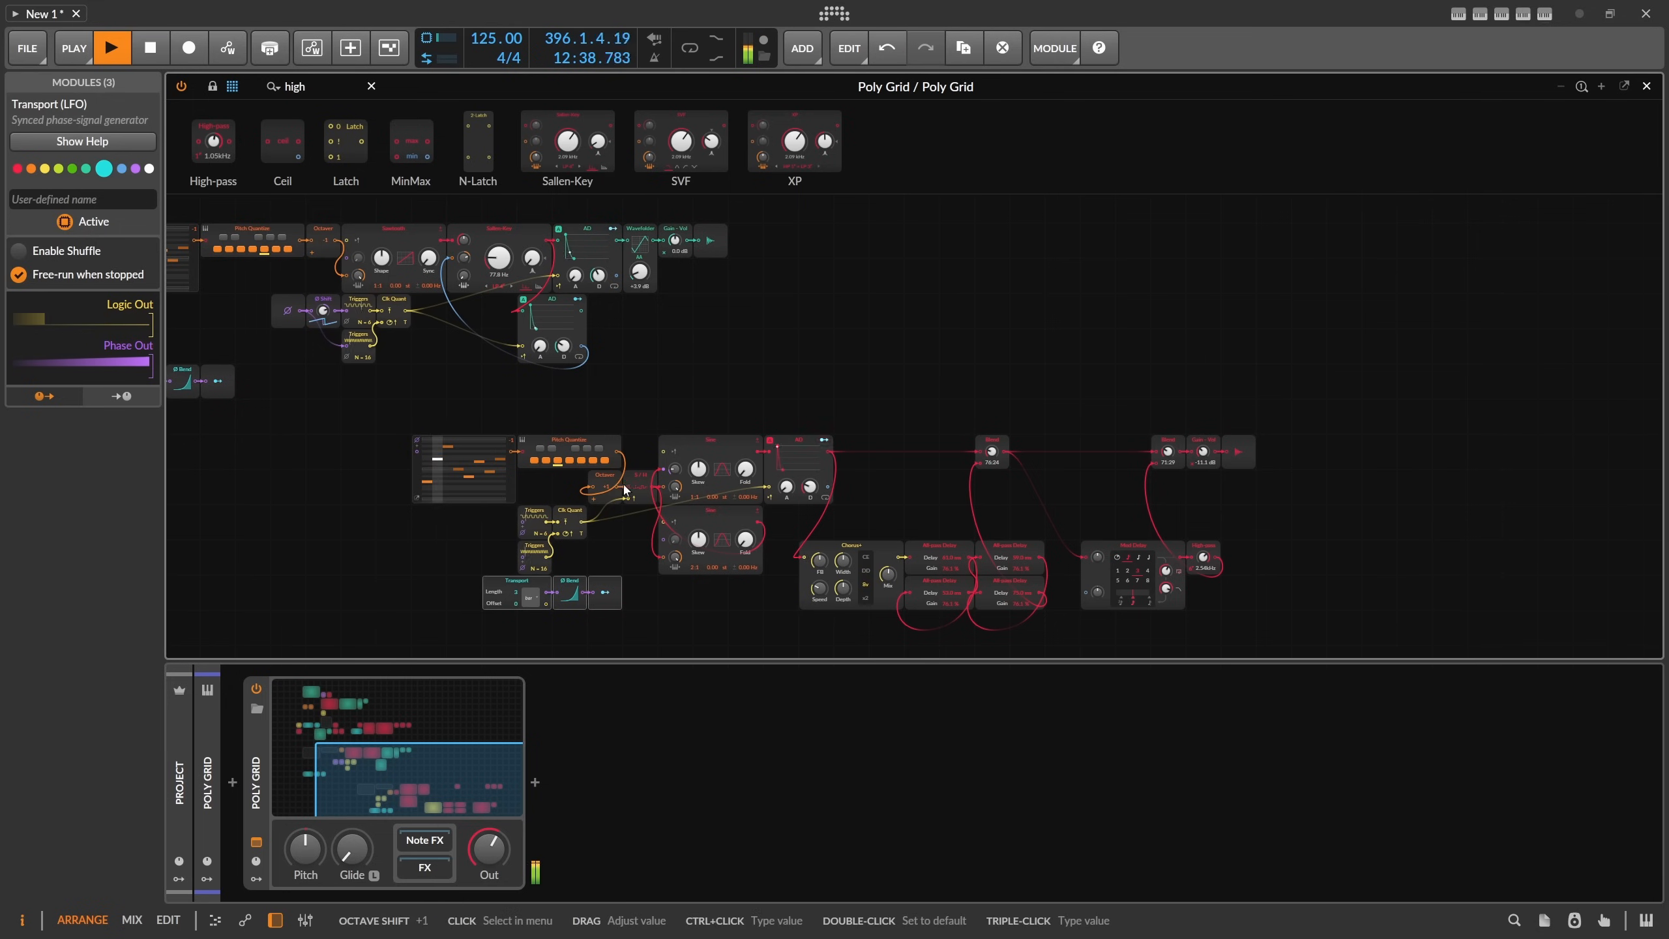
{"action": "left_click_drag", "start_coordinate": [661, 633], "coordinate": [598, 528]}
{"action": "scroll", "coordinate": [596, 530], "scroll_direction": "up", "scroll_amount": 1}
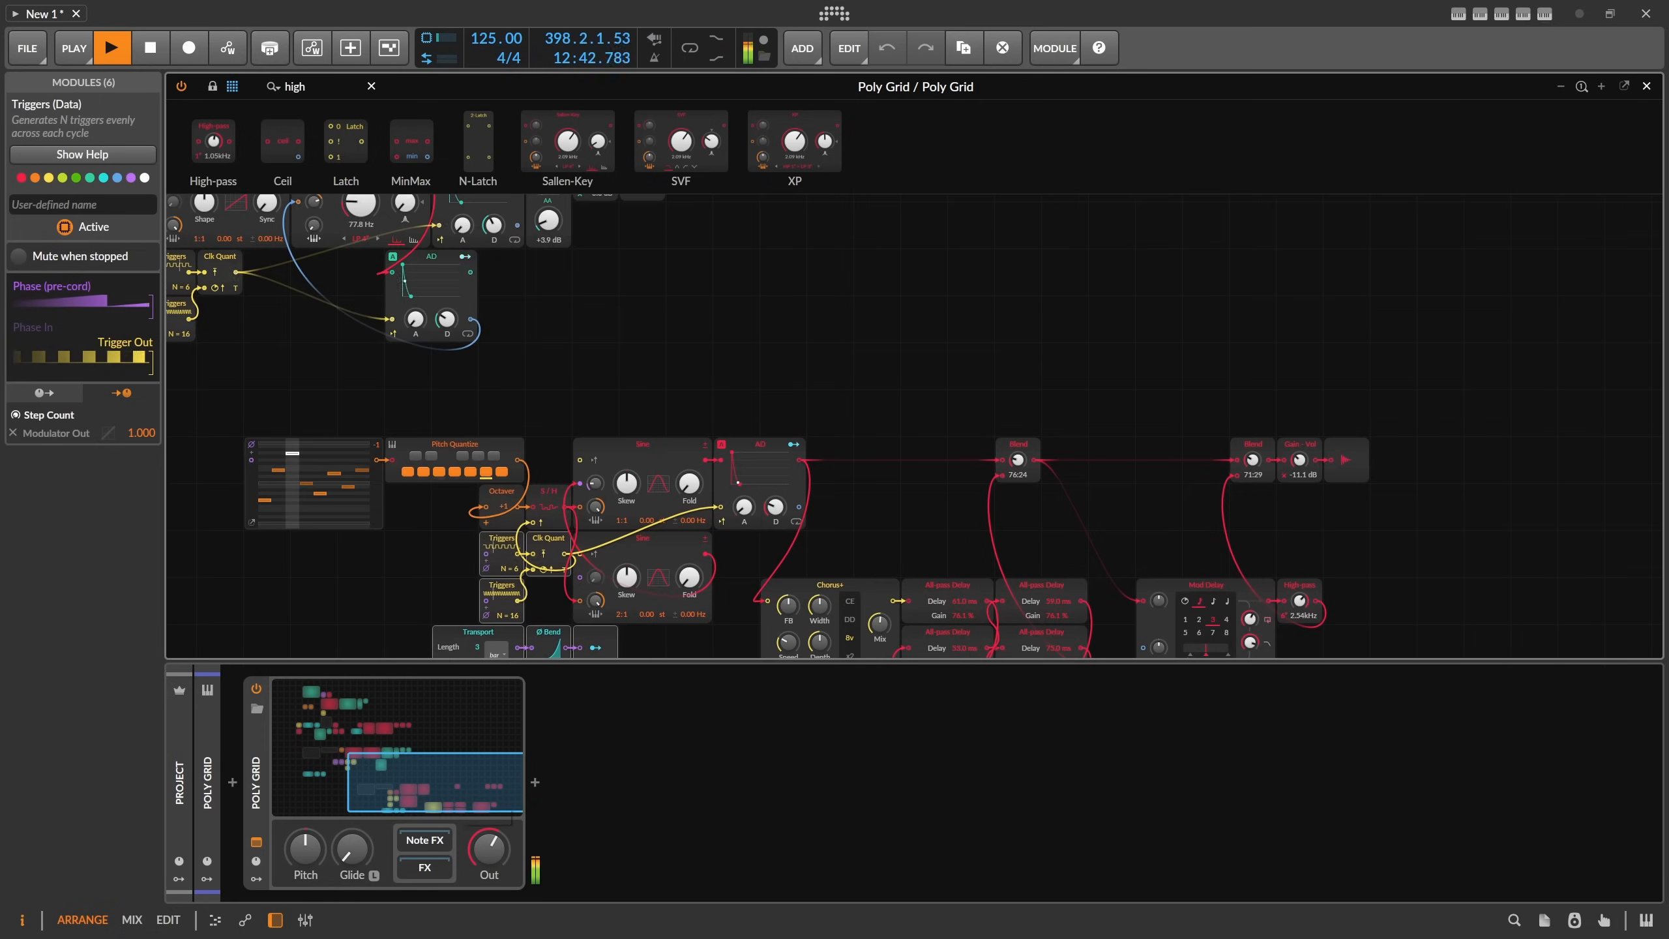
Turn the Poly Grid's output level all the way down and add a Latch in the free space before the Triggers.
{"action": "left_click_drag", "start_coordinate": [489, 848], "coordinate": [489, 921]}
{"action": "scroll", "coordinate": [466, 535], "scroll_direction": "up", "scroll_amount": 1}
{"action": "left_click_drag", "start_coordinate": [339, 555], "coordinate": [844, 396]}
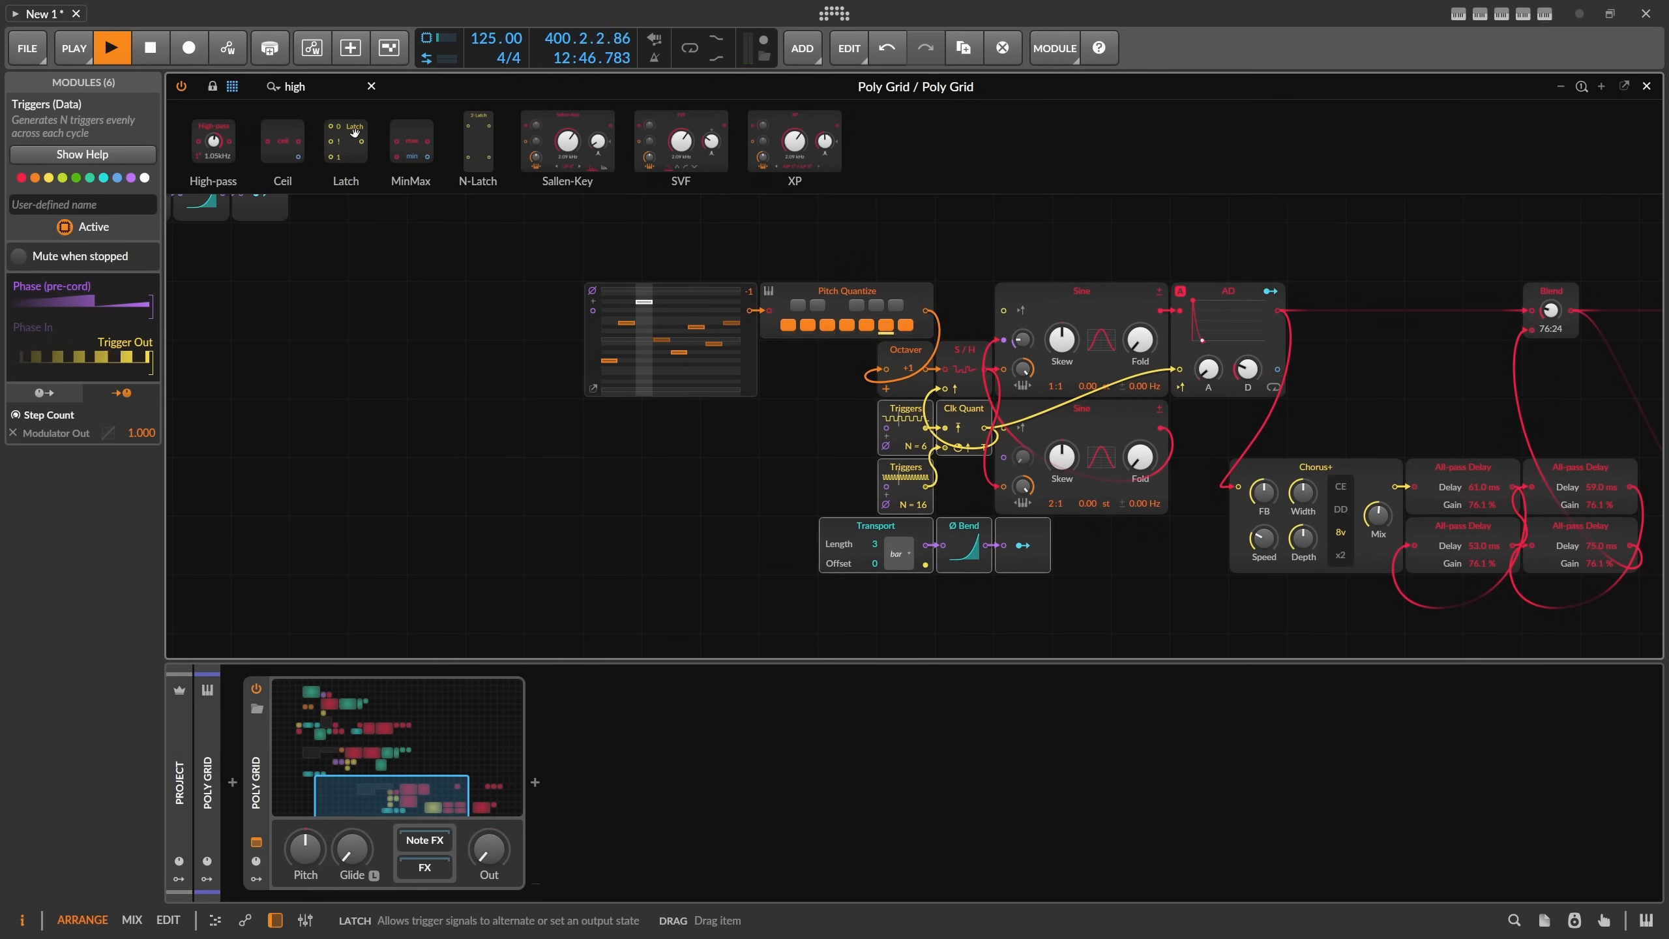
{"action": "left_click_drag", "start_coordinate": [345, 142], "coordinate": [734, 481]}
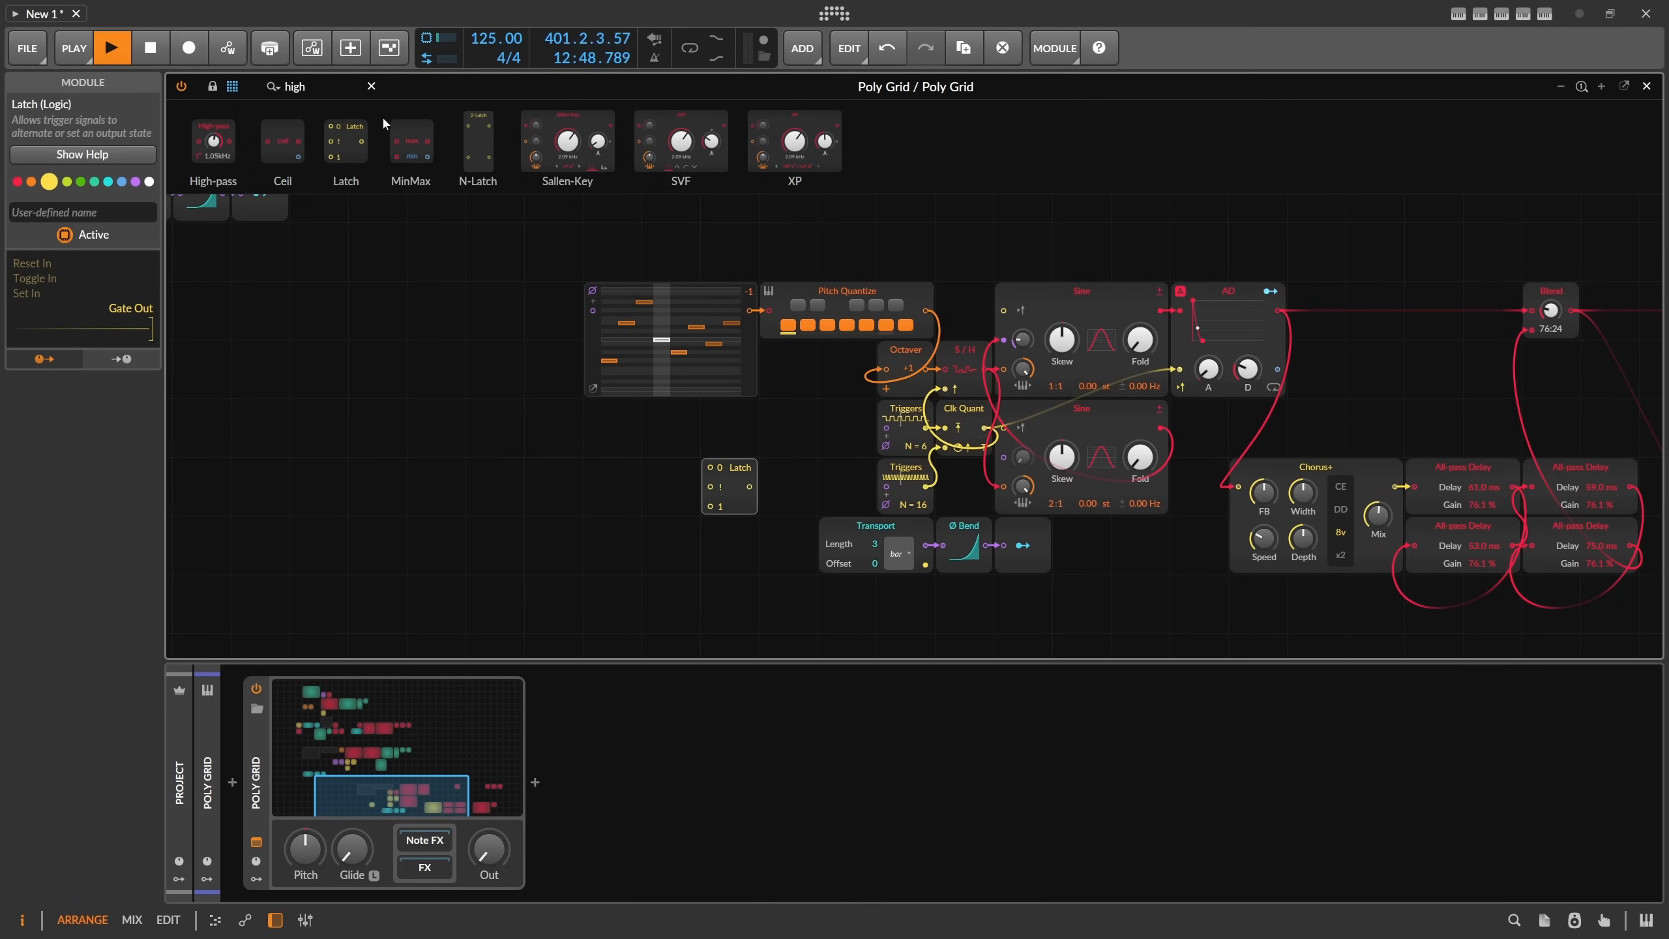
Add a Transport with a length of 4 bars before the Latch and connect its logic output to the Latch's toggle input.
{"action": "left_click_drag", "start_coordinate": [329, 87], "coordinate": [234, 86]}
{"action": "type", "text": "trans"}
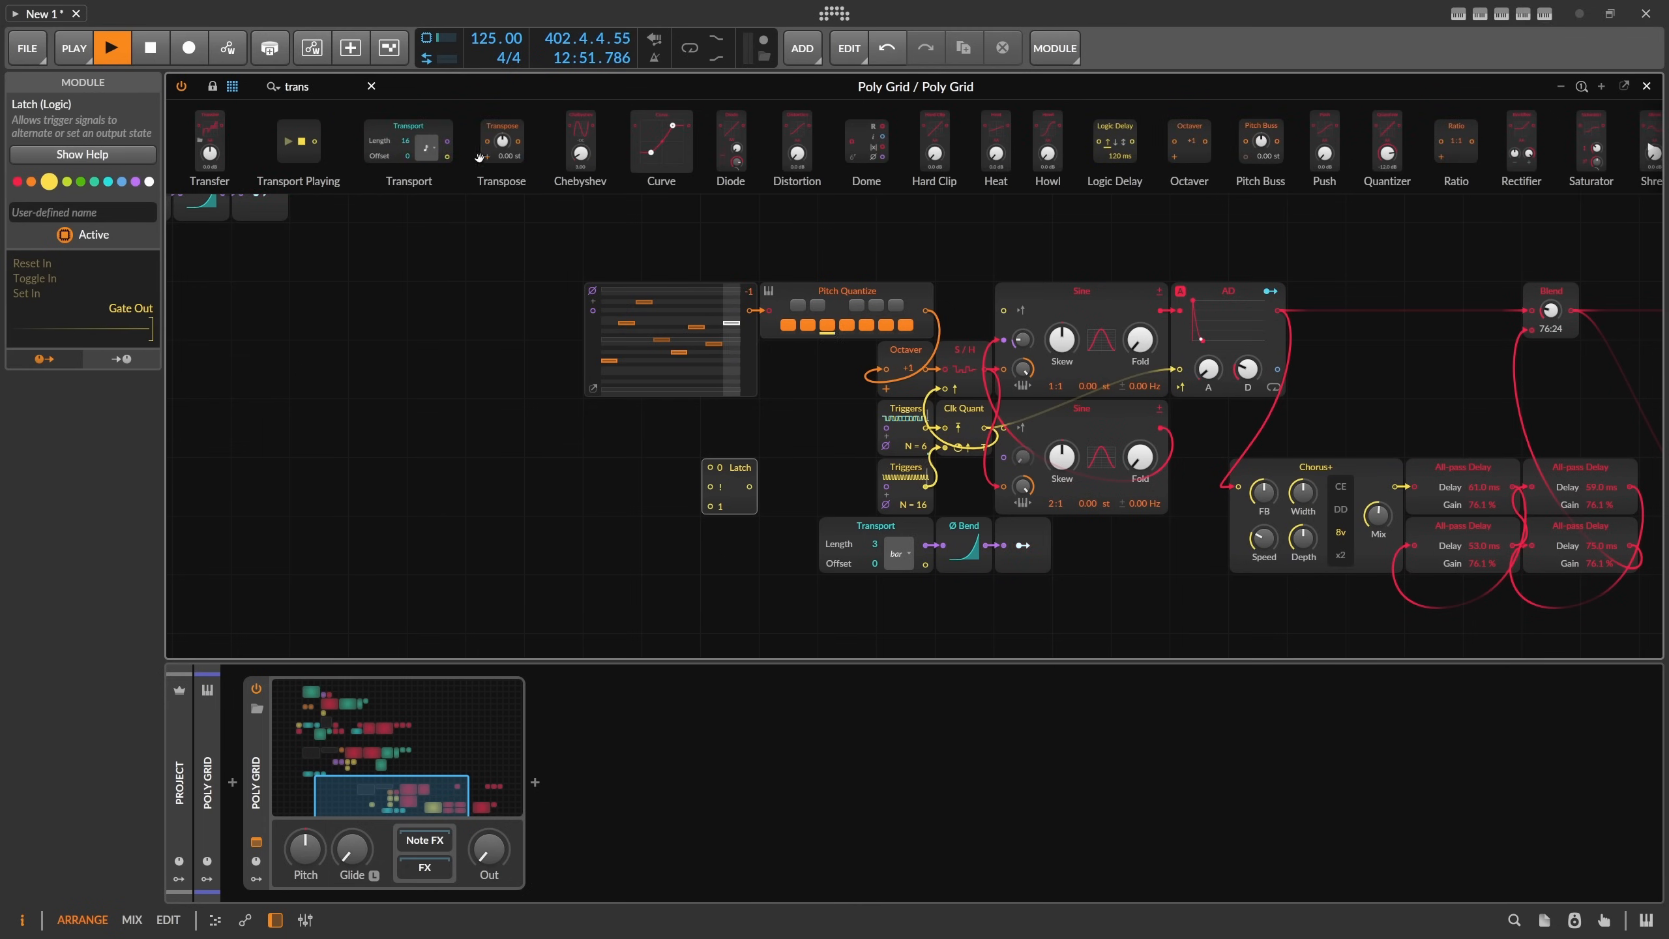
{"action": "left_click_drag", "start_coordinate": [420, 145], "coordinate": [711, 487]}
{"action": "left_click", "coordinate": [605, 493]}
{"action": "left_click", "coordinate": [633, 524]}
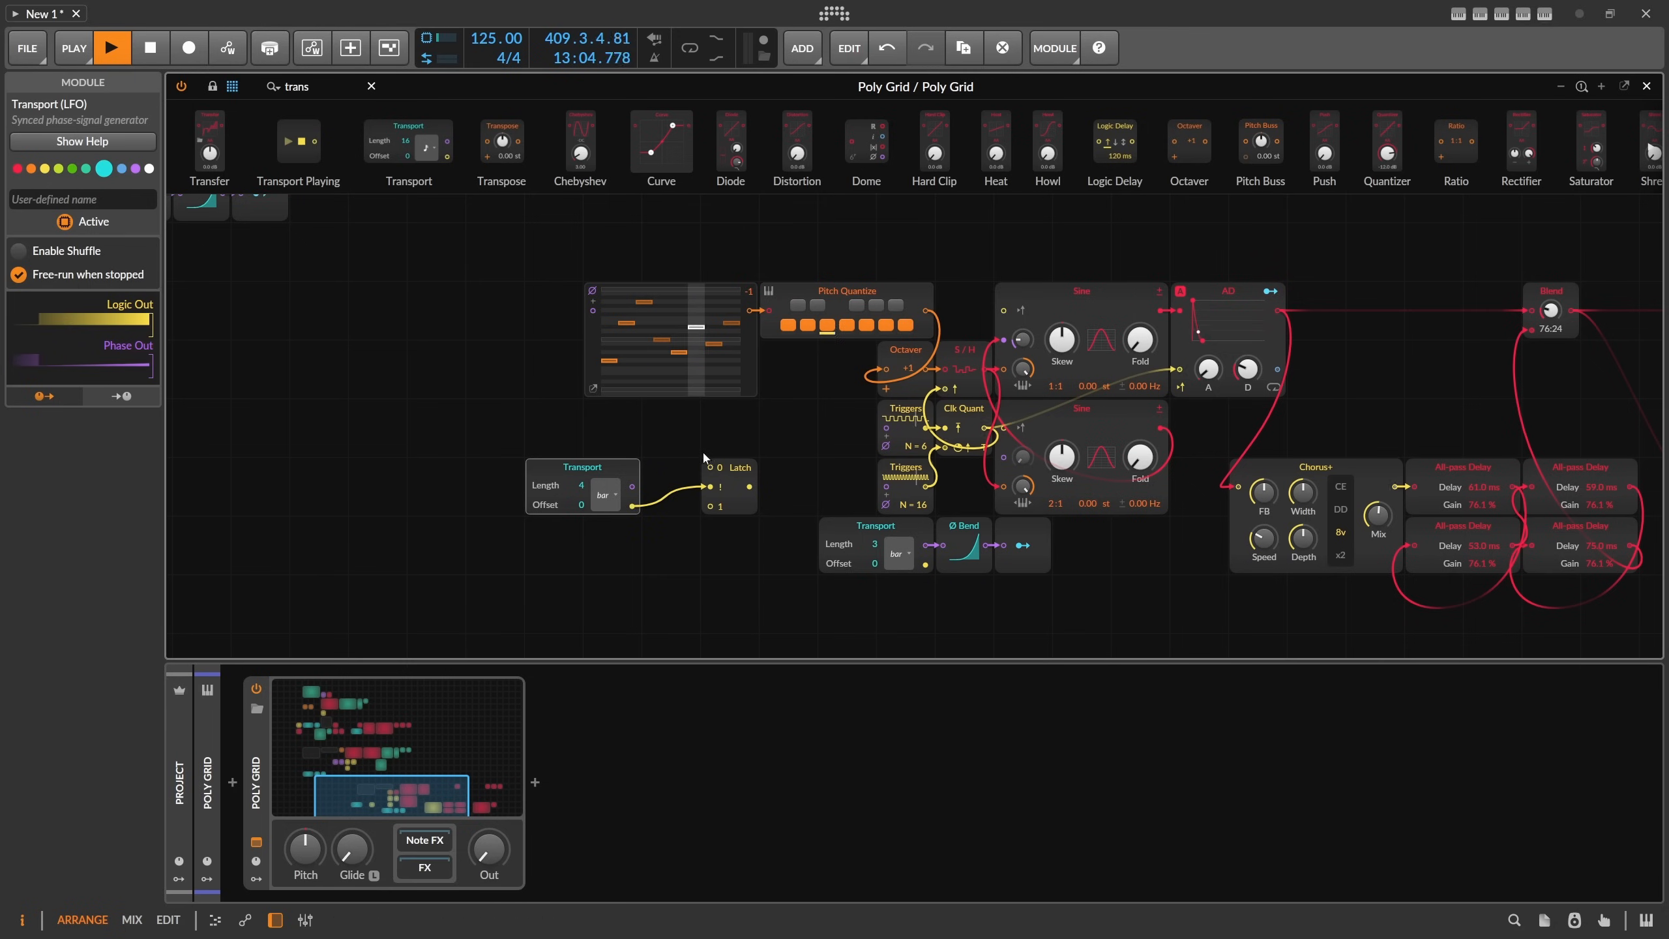
Add a Modulator Out directly after the Latch.
{"action": "left_click", "coordinate": [743, 509]}
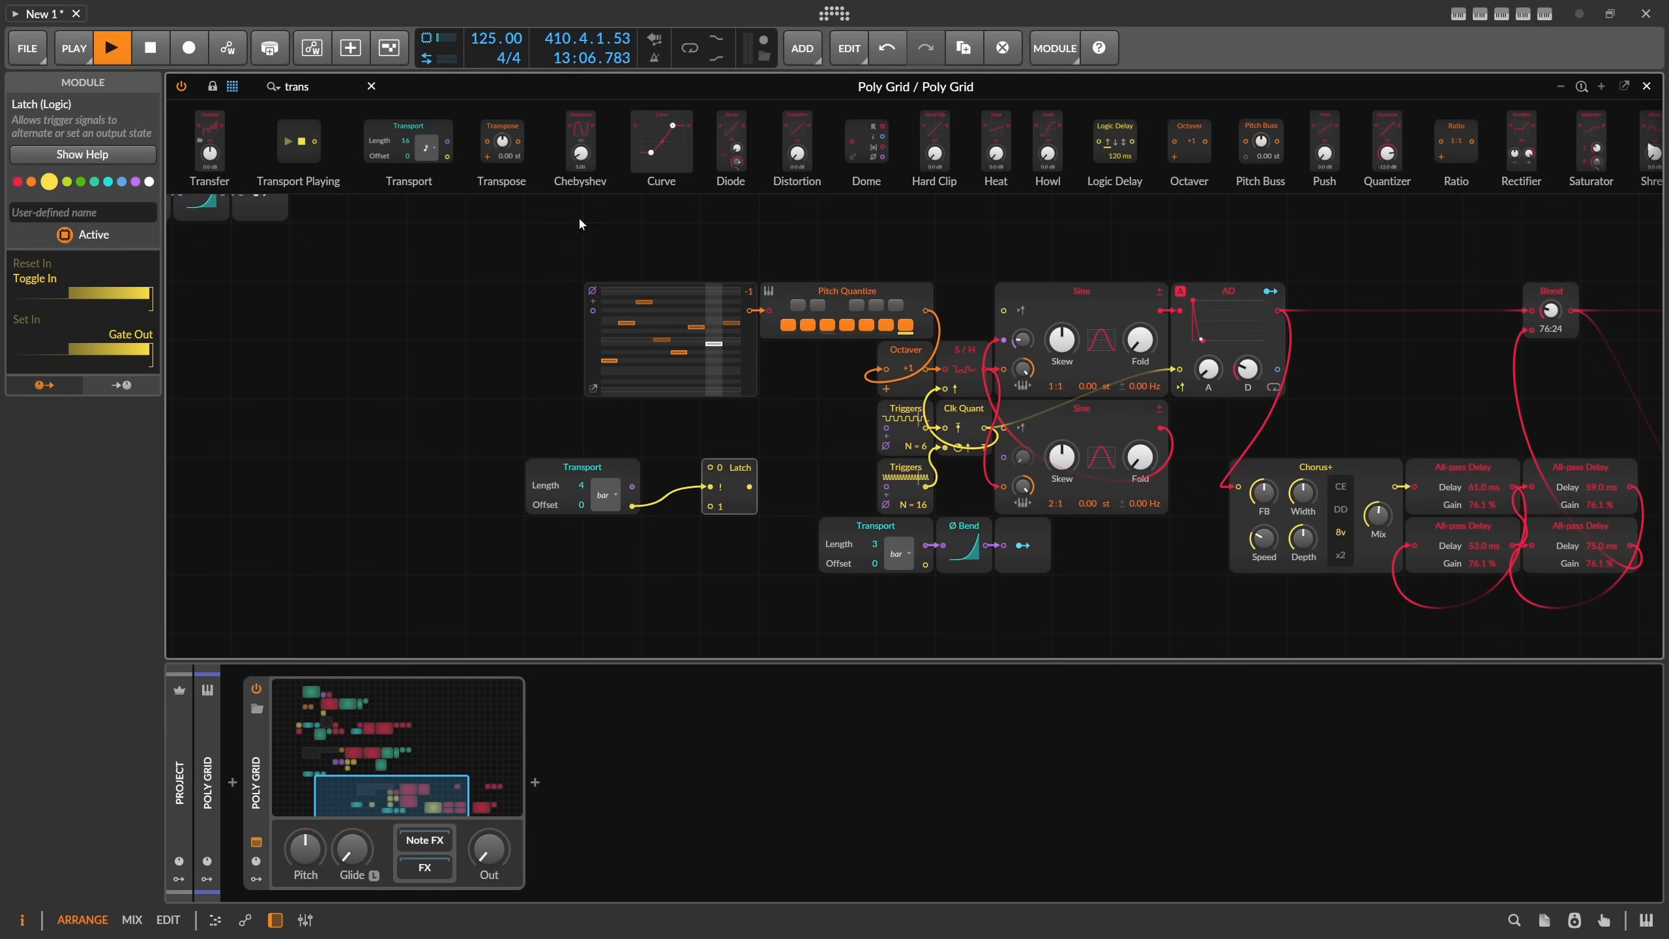
{"action": "left_click", "coordinate": [297, 86]}
{"action": "type", "text": "mod"}
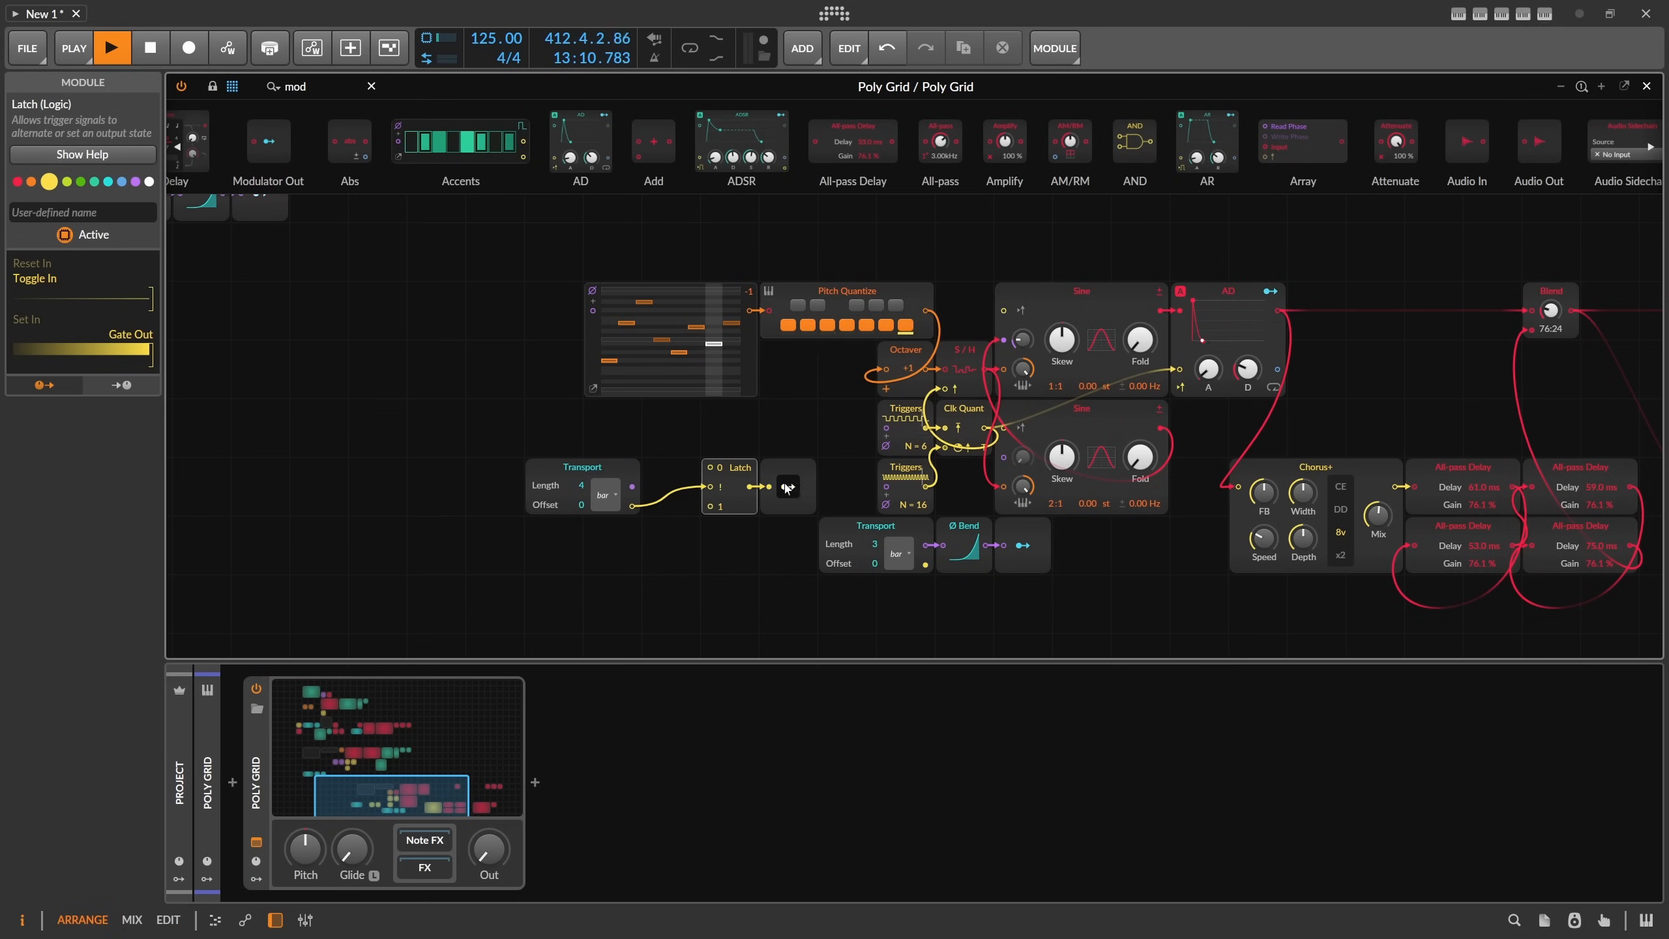
Map the Latch's Modulator Out to the Octaver's octave with an amount of 1.000 and select both modules.
{"action": "left_click_drag", "start_coordinate": [787, 487], "coordinate": [908, 368]}
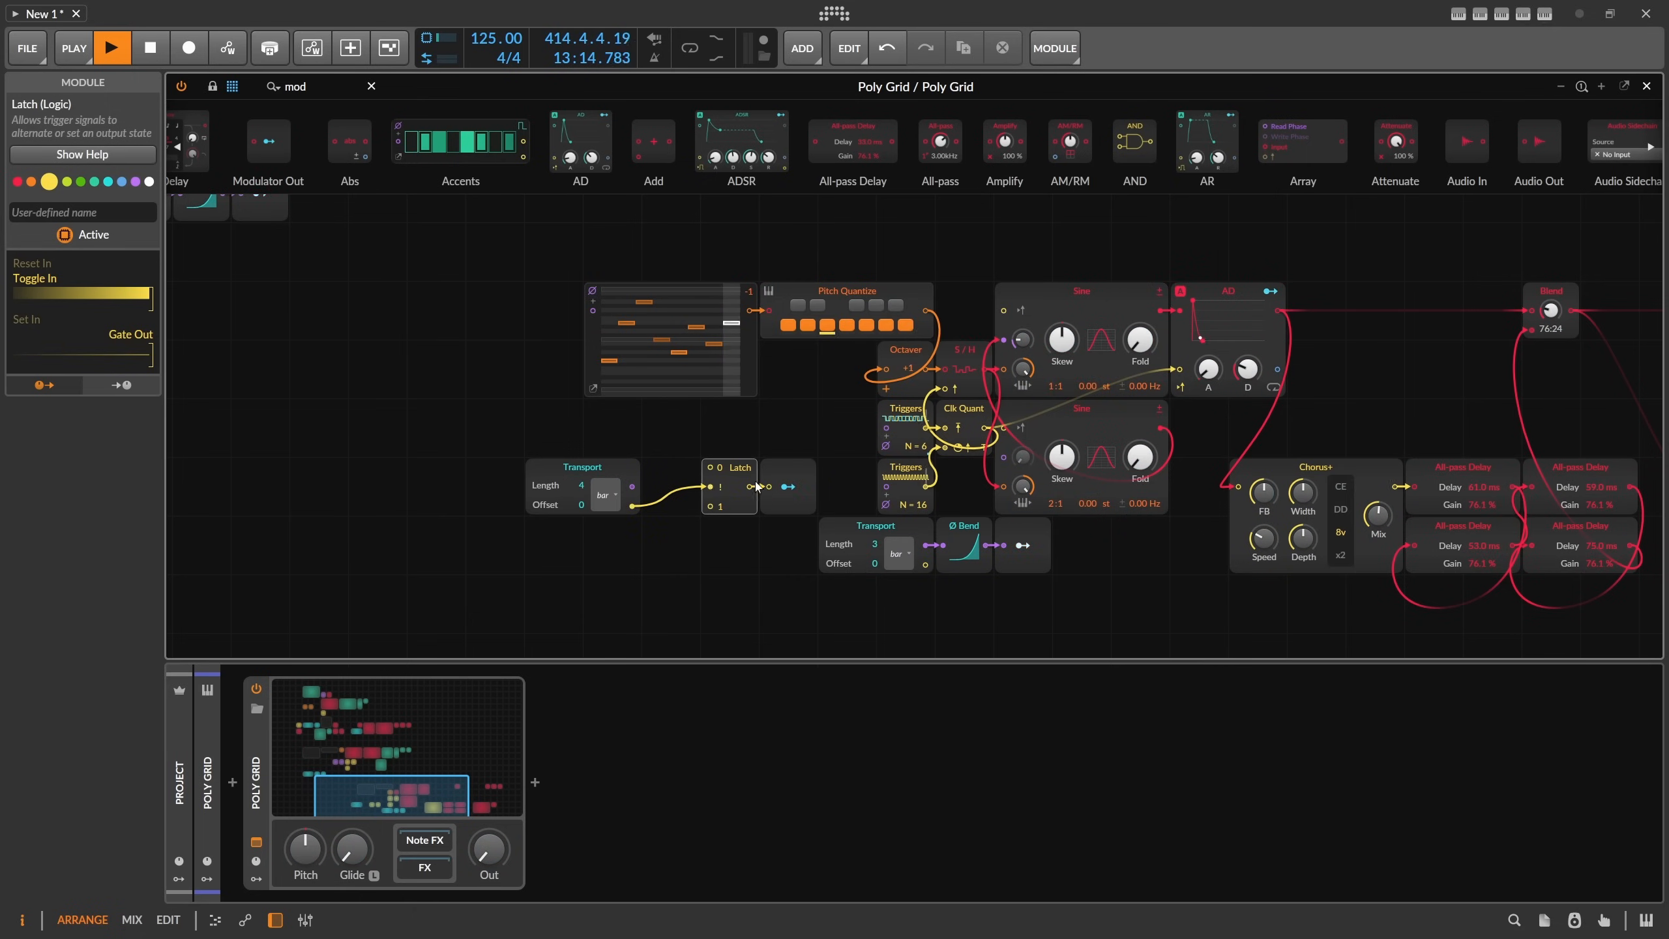
{"action": "left_click", "coordinate": [811, 472]}
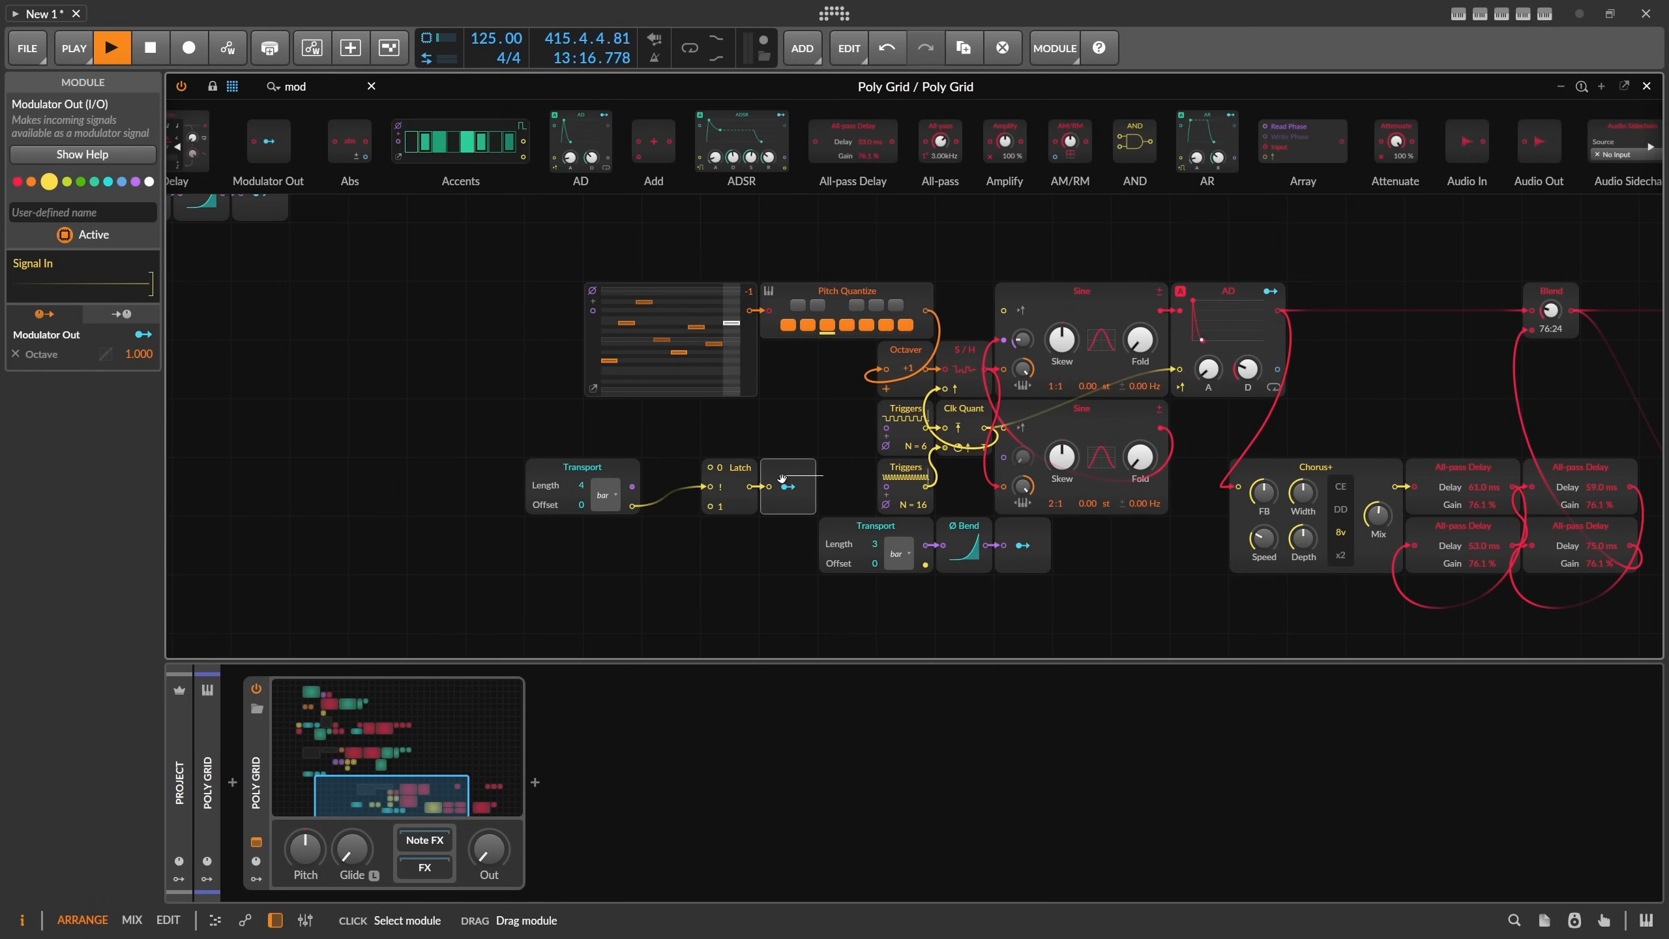
{"action": "left_click_drag", "start_coordinate": [760, 471], "coordinate": [678, 460]}
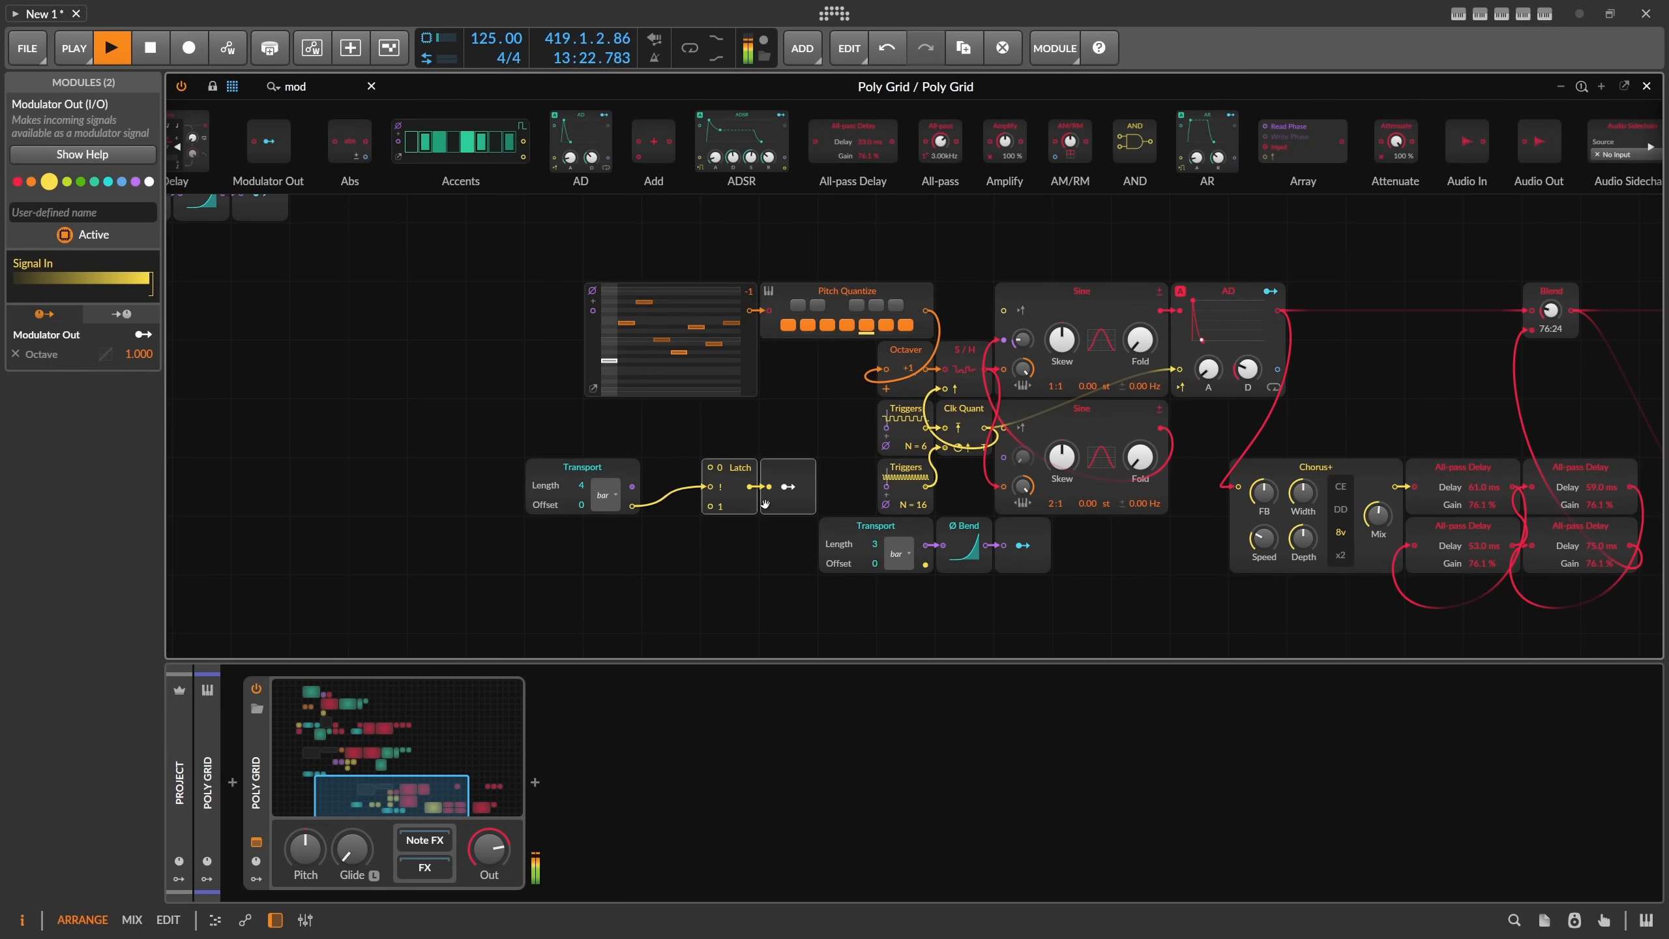
Arrange the 4-bar Transport, the Latch and its Modulator Out in a row directly beneath the pitch step sequencer.
{"action": "left_click_drag", "start_coordinate": [747, 480], "coordinate": [688, 481]}
{"action": "left_click_drag", "start_coordinate": [794, 484], "coordinate": [617, 465]}
{"action": "left_click_drag", "start_coordinate": [614, 468], "coordinate": [672, 411]}
{"action": "left_click_drag", "start_coordinate": [776, 484], "coordinate": [587, 500]}
{"action": "scroll", "coordinate": [587, 500], "scroll_direction": "down", "scroll_amount": 1}
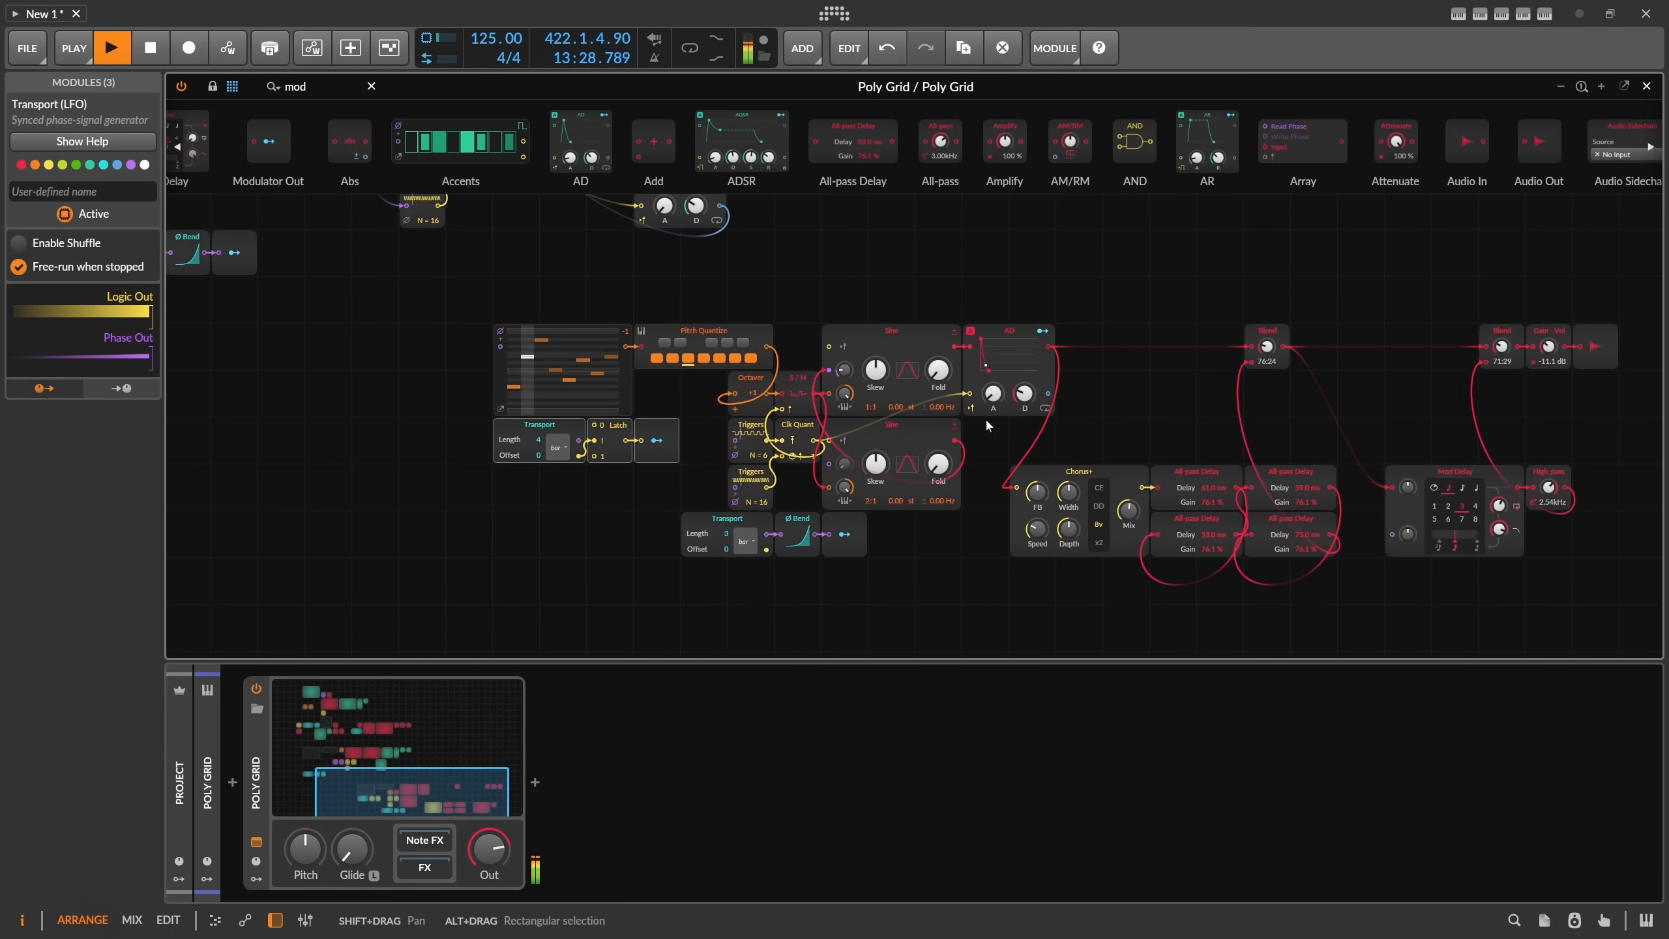
Set the upper Sine's phase modulation amount to 3.70 %, replace that oscillator with a Sawtooth and lower the Poly Grid's output.
{"action": "left_click_drag", "start_coordinate": [844, 371], "coordinate": [844, 363]}
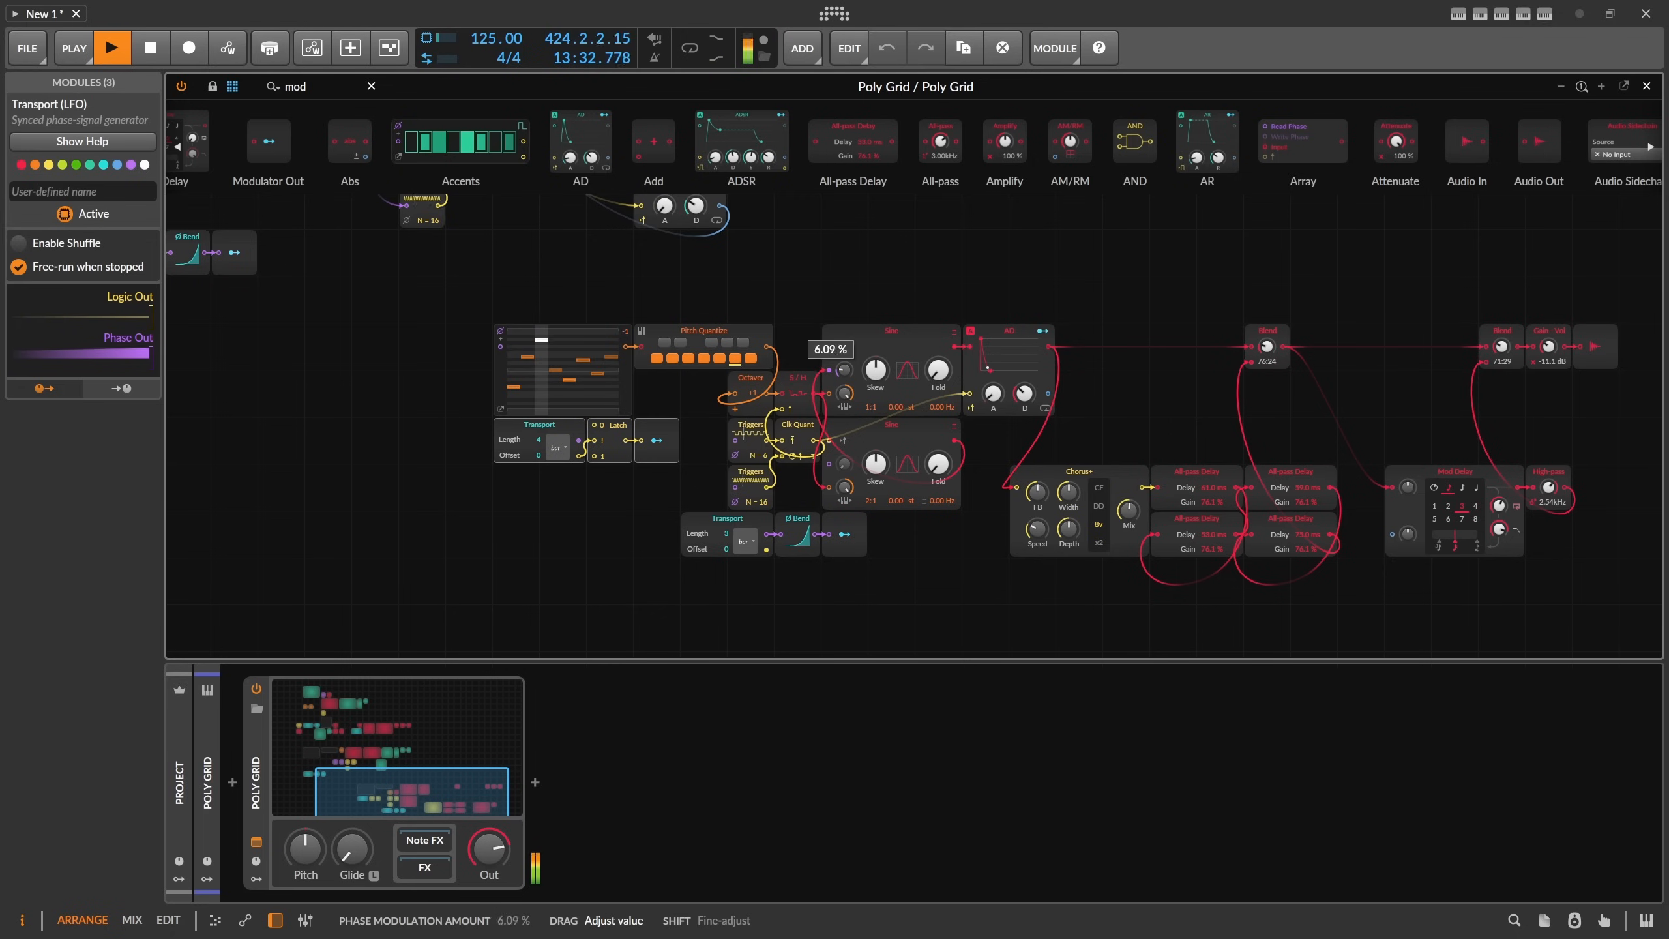
{"action": "left_click_drag", "start_coordinate": [844, 363], "coordinate": [844, 367]}
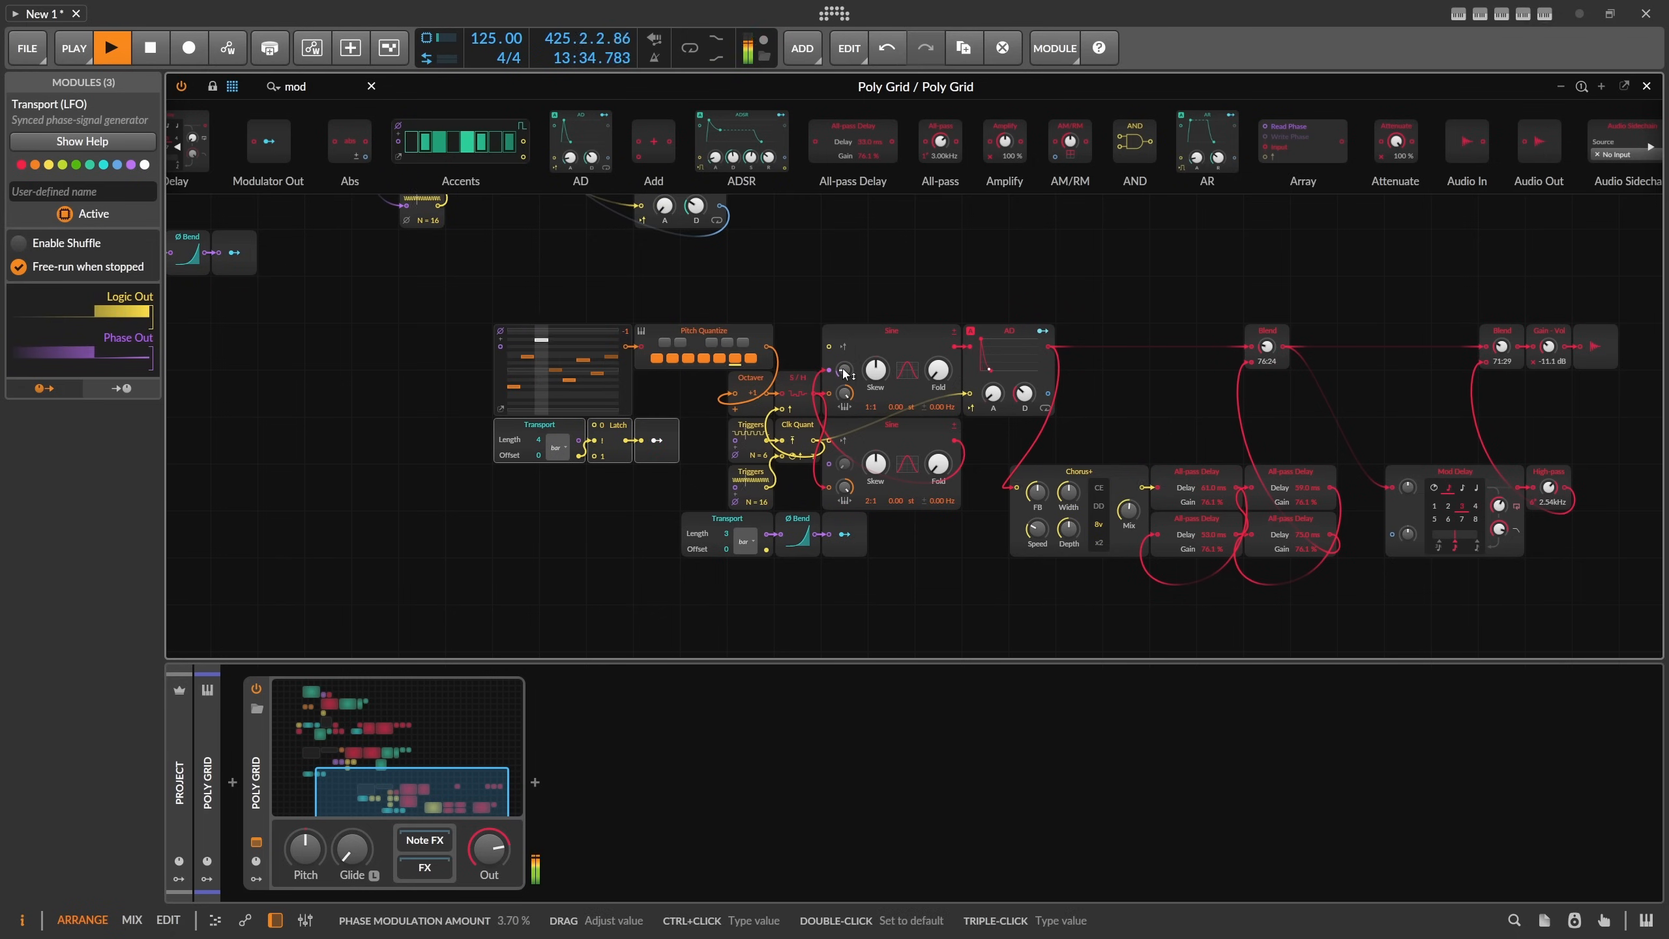
{"action": "right_click", "coordinate": [907, 343]}
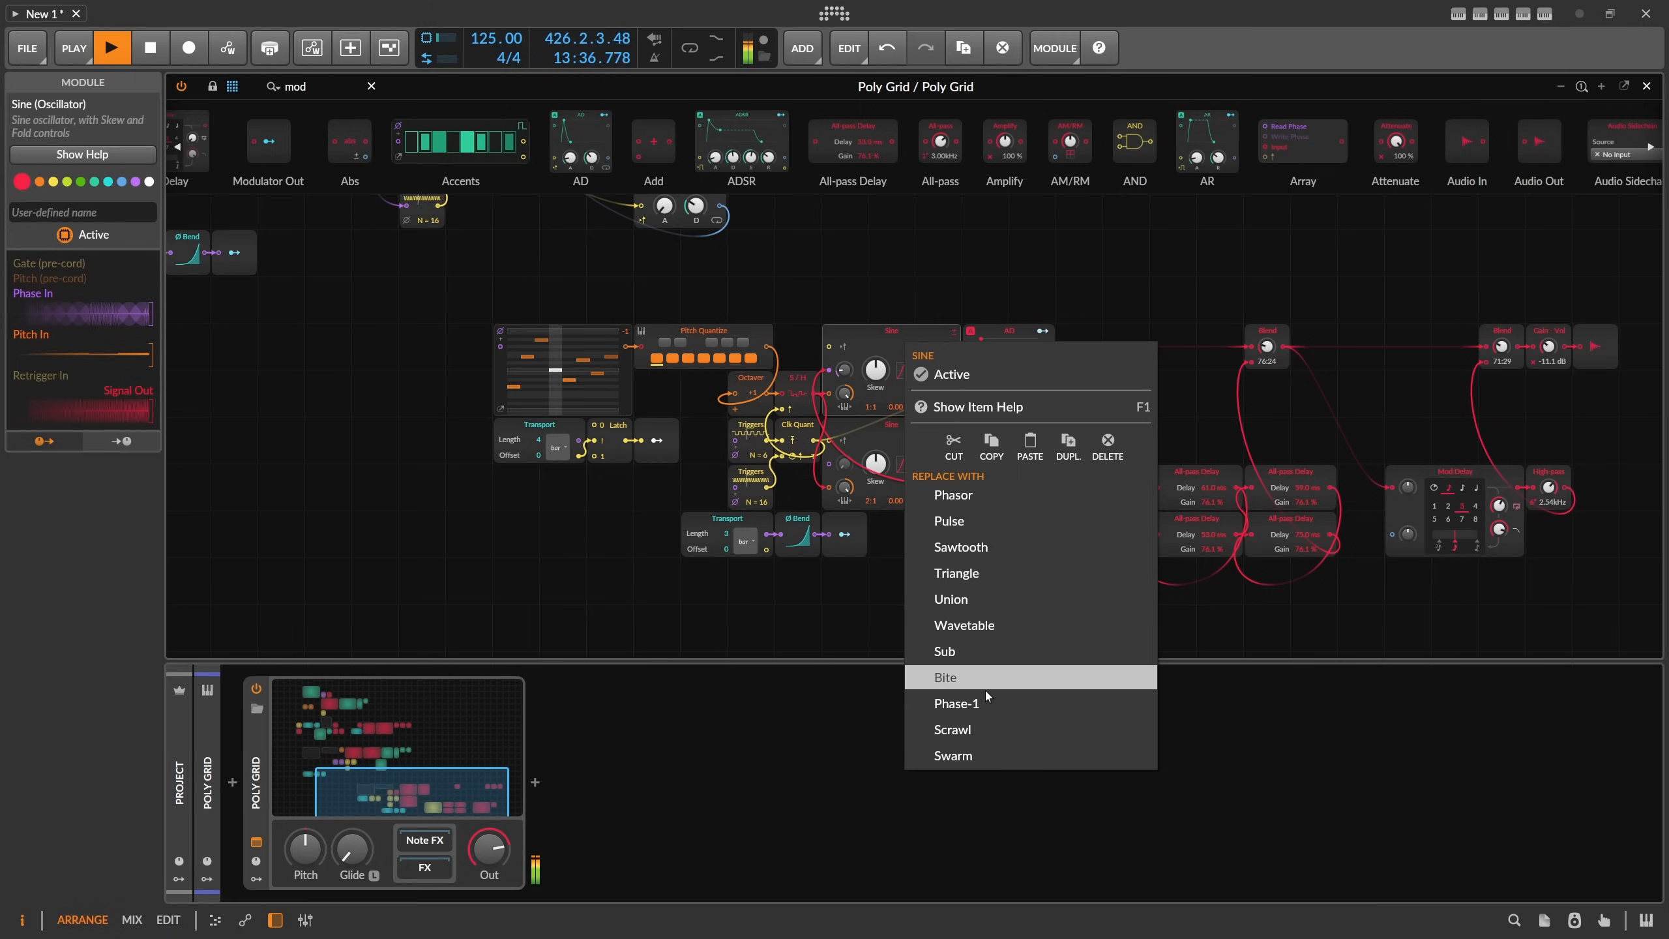
{"action": "left_click", "coordinate": [961, 546]}
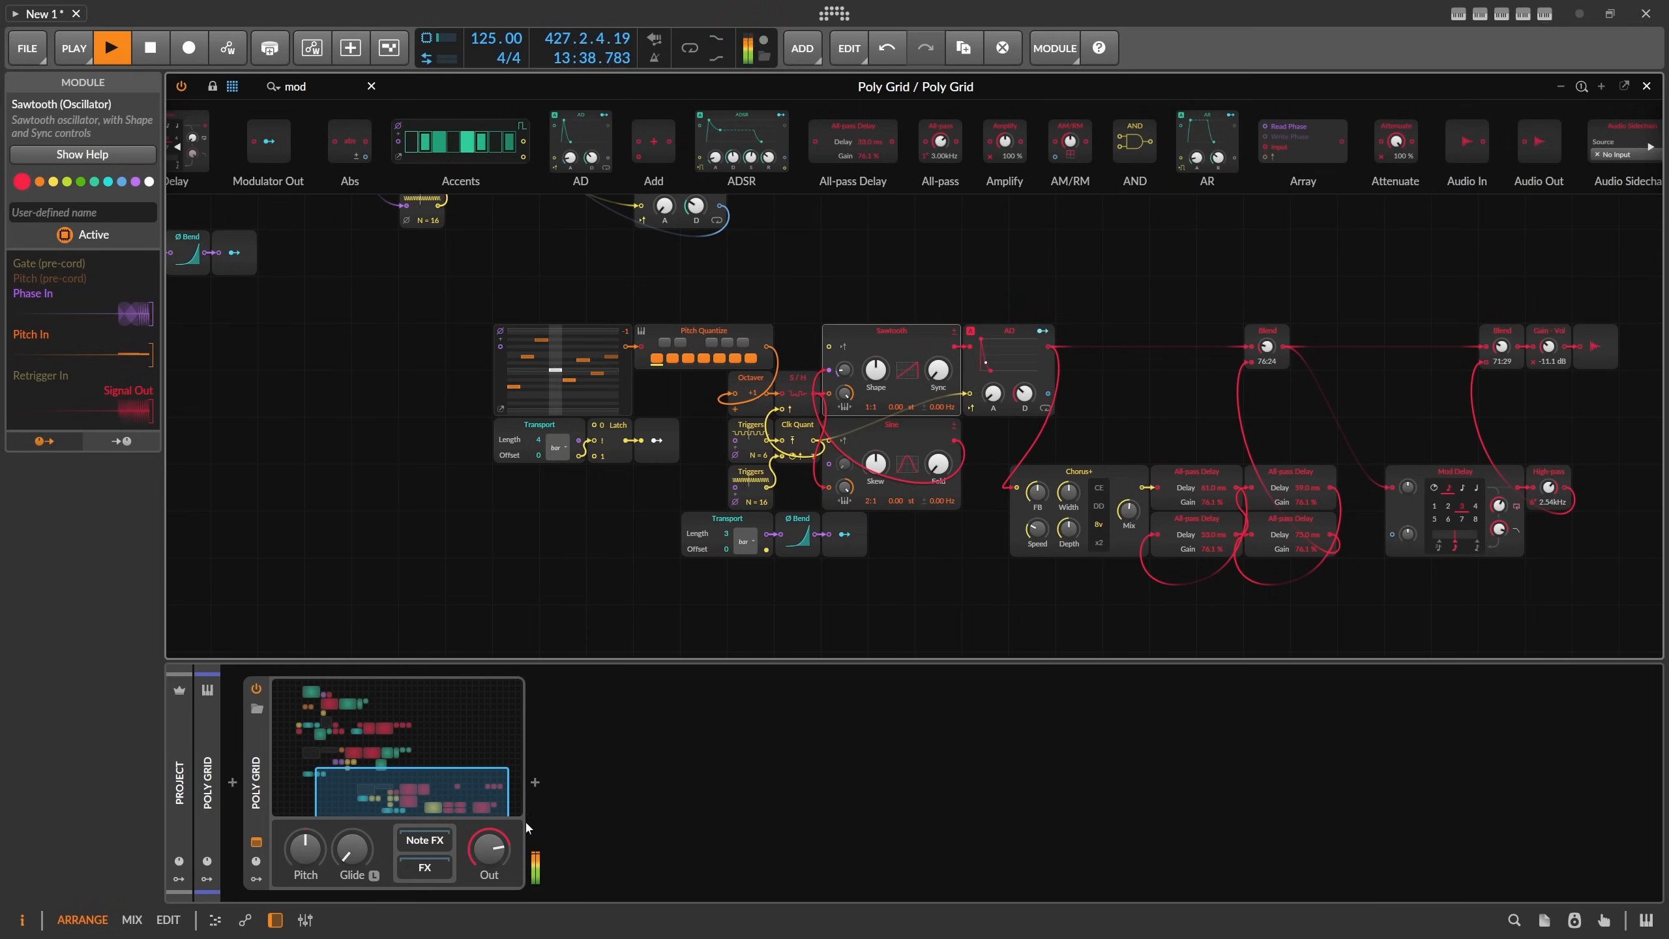
{"action": "left_click_drag", "start_coordinate": [489, 848], "coordinate": [489, 850]}
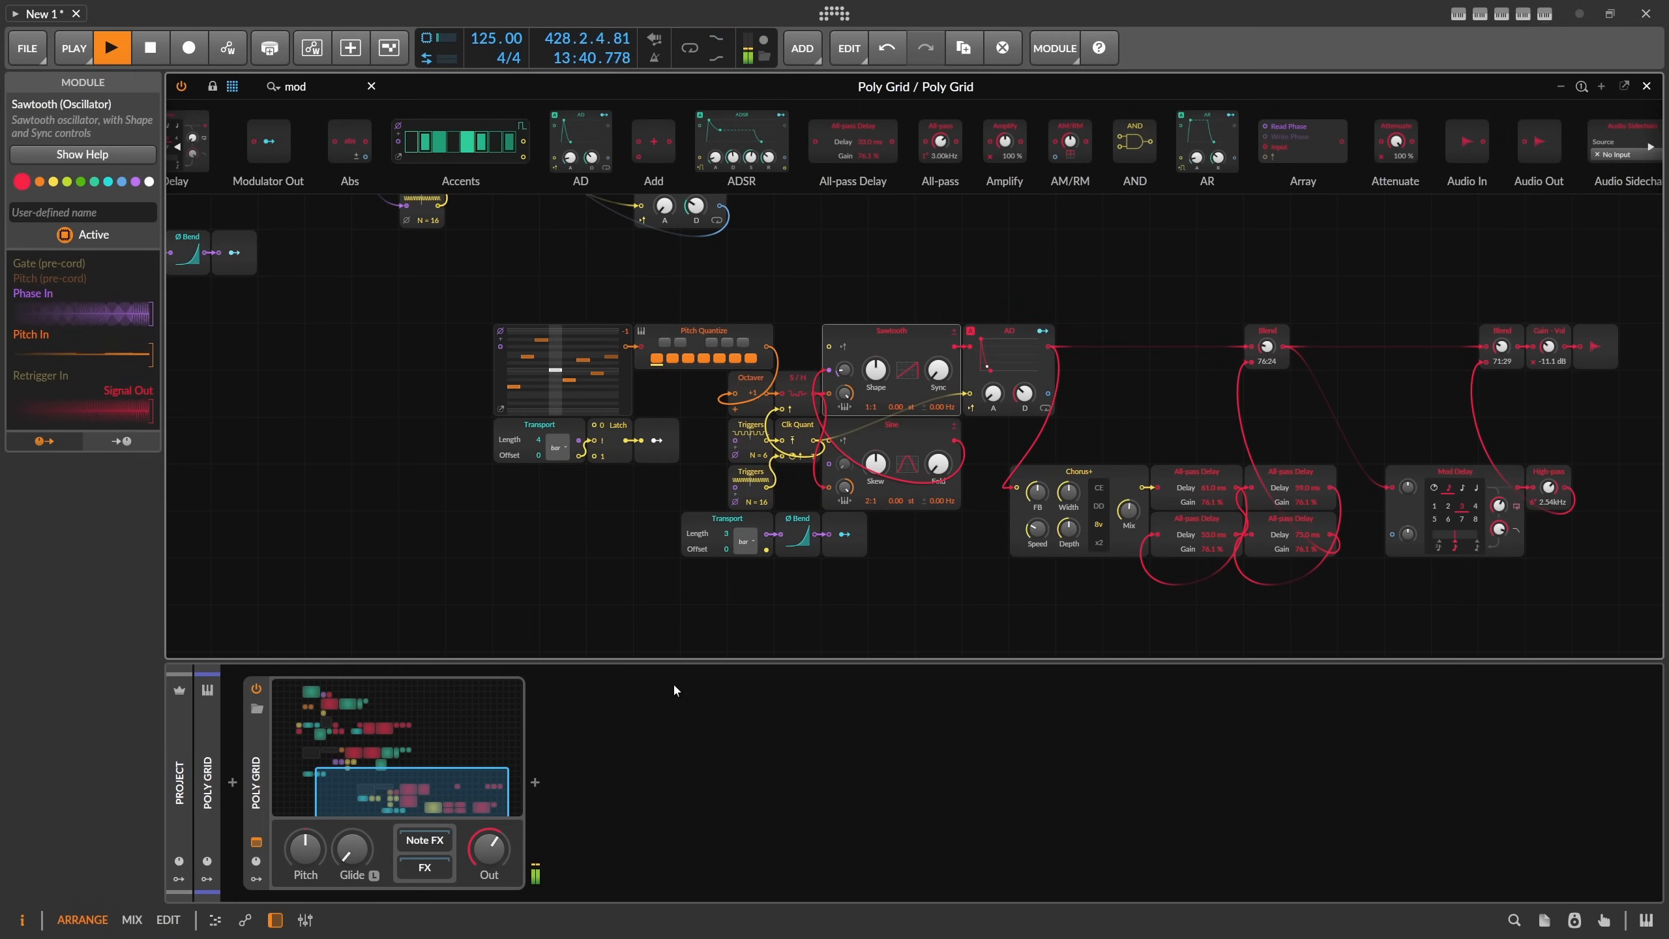
Insert a Sallen-Key filter between the Sawtooth and the AD, and reconnect the Sine's output to the Sawtooth's phase input.
{"action": "key", "text": "BackSpace"}
{"action": "key", "text": "BackSpace"}
{"action": "key", "text": "BackSpace"}
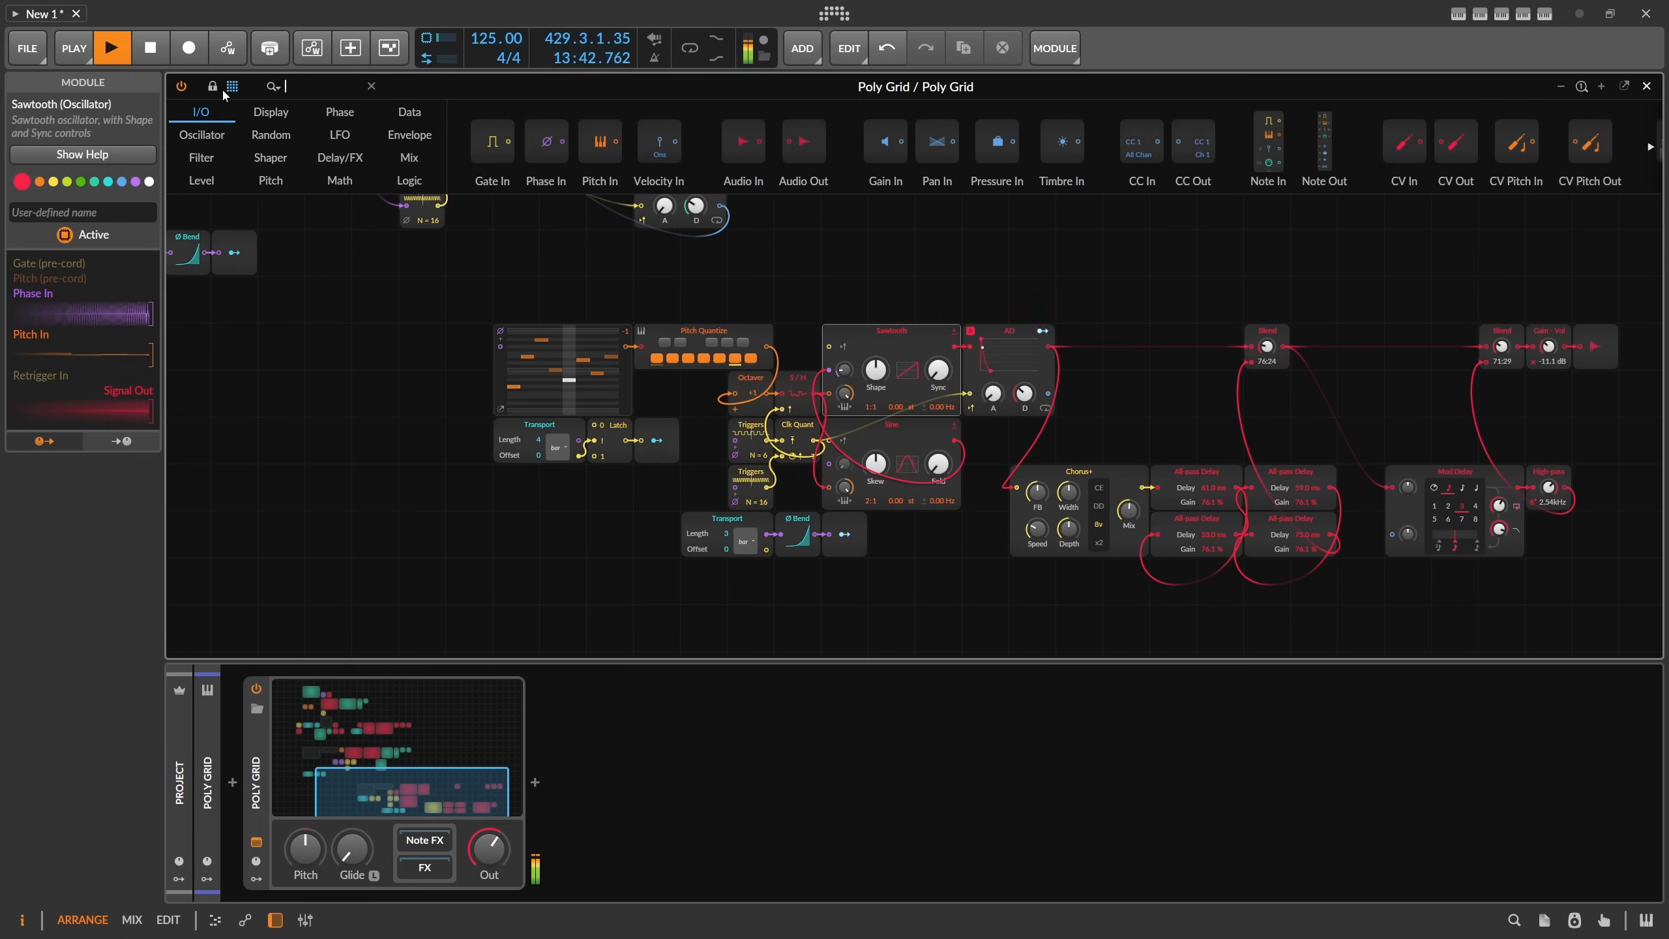
{"action": "type", "text": "sall"}
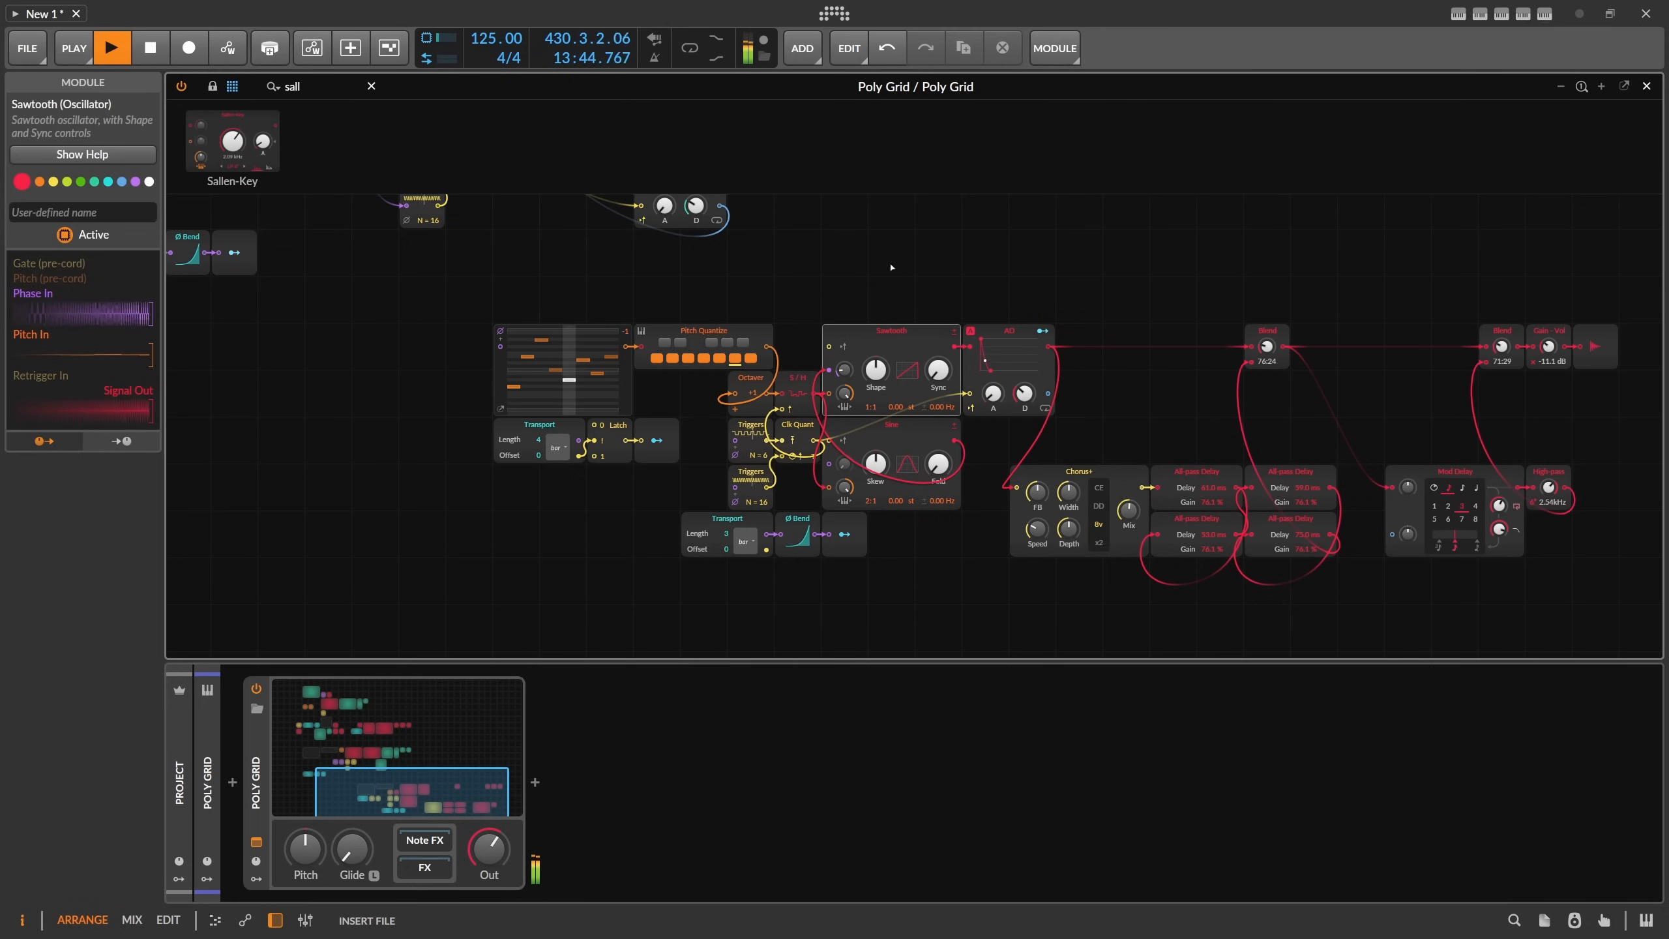
{"action": "key", "text": "Return"}
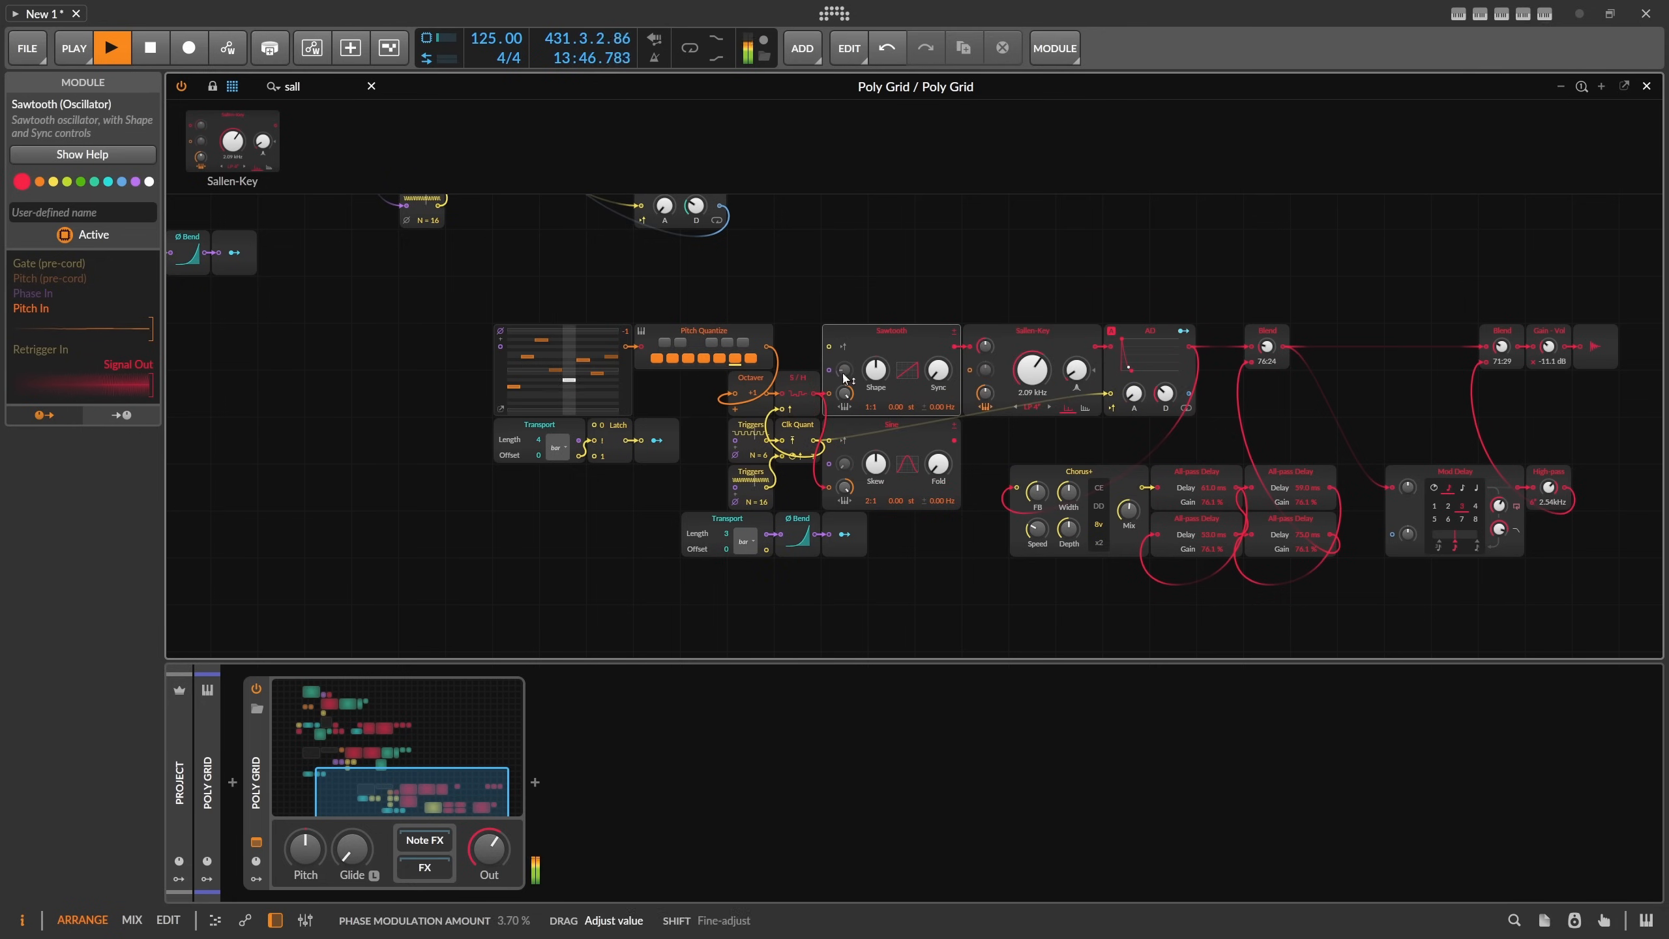
{"action": "left_click_drag", "start_coordinate": [849, 376], "coordinate": [955, 449]}
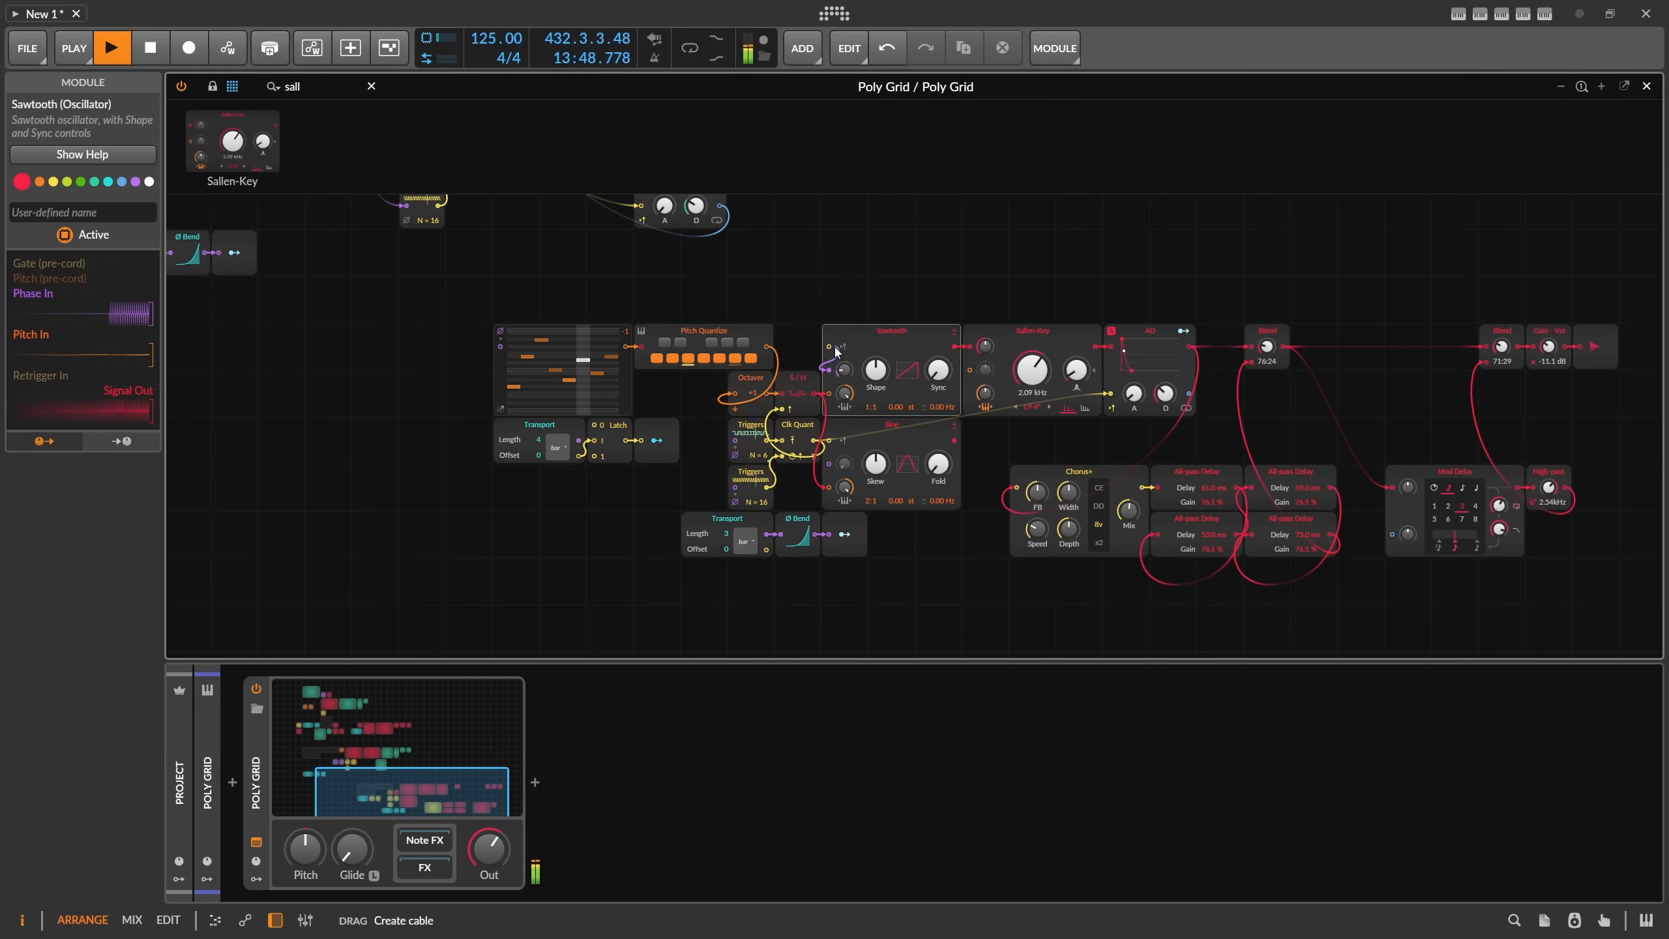
{"action": "left_click_drag", "start_coordinate": [843, 376], "coordinate": [844, 358]}
Set the Sallen-Key's cutoff to 262 Hz and modulate it from the AD's envelope output.
{"action": "left_click_drag", "start_coordinate": [1031, 372], "coordinate": [1031, 421]}
{"action": "left_click_drag", "start_coordinate": [986, 393], "coordinate": [985, 451]}
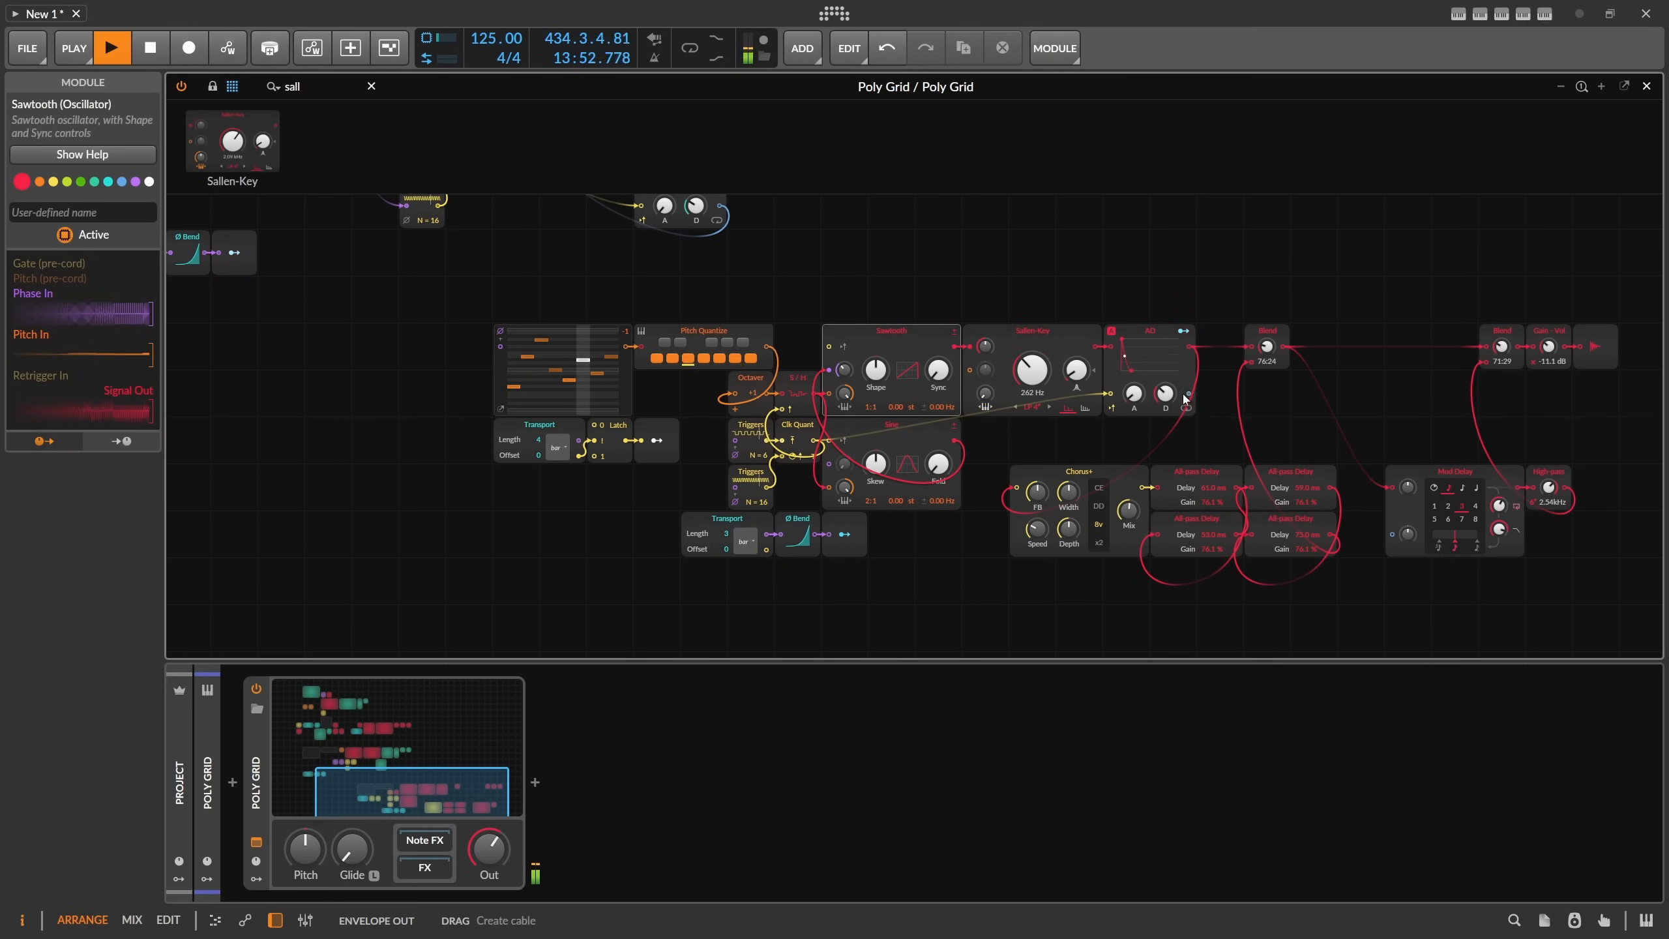
{"action": "left_click_drag", "start_coordinate": [1189, 393], "coordinate": [985, 276]}
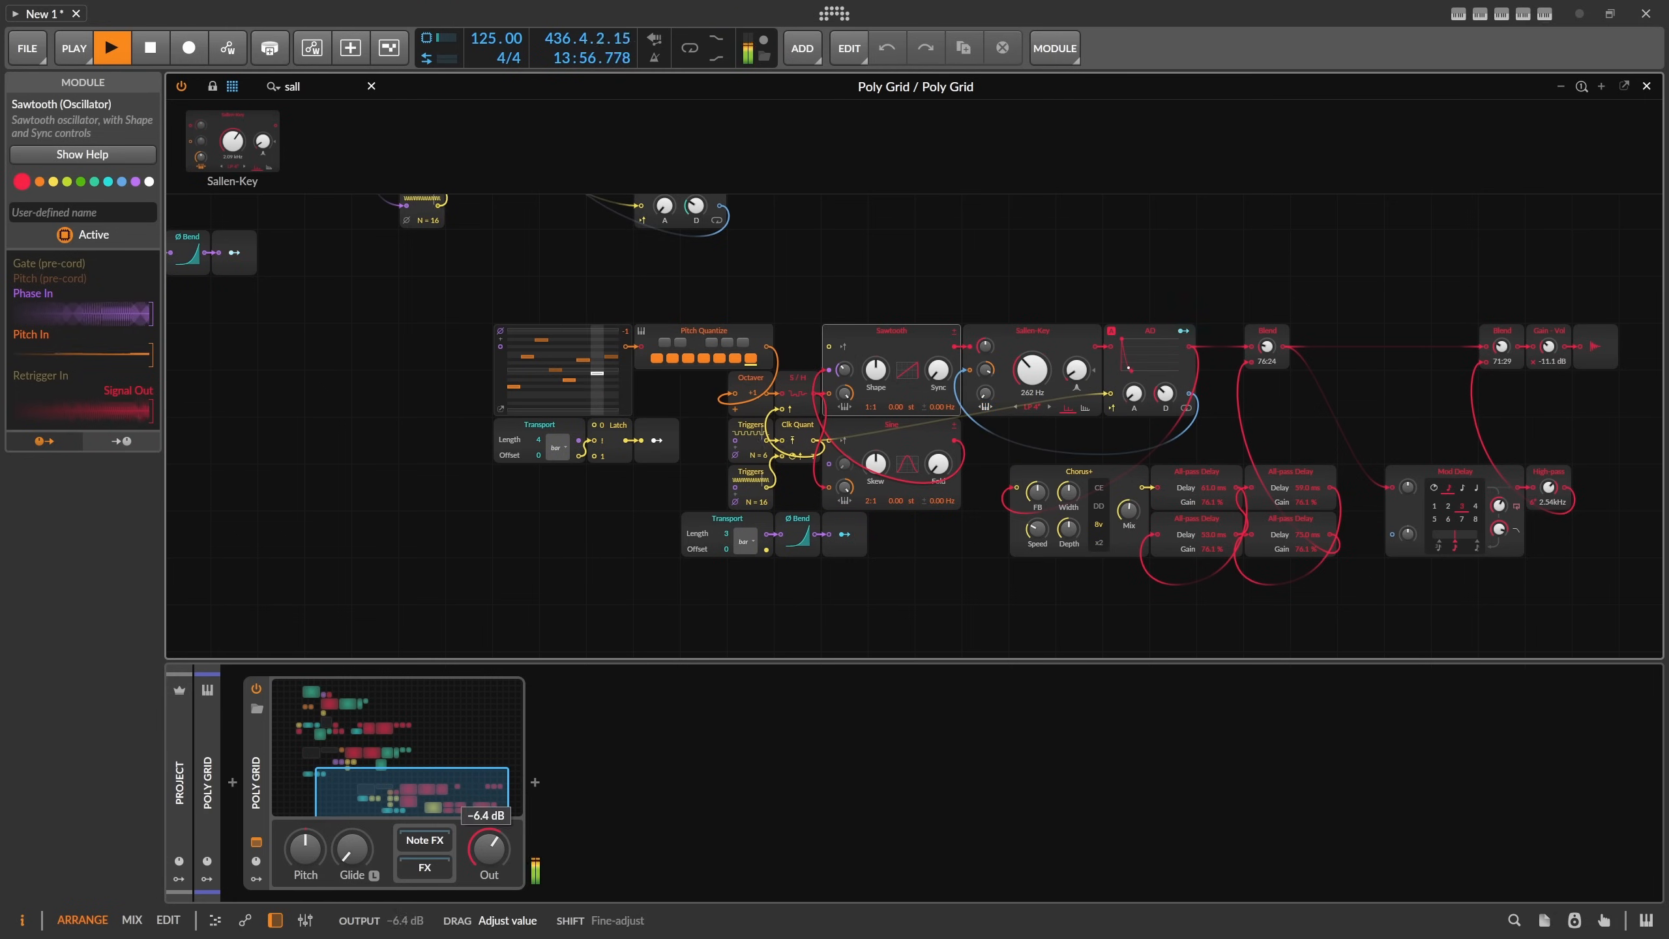
Turn the Poly Grid's output level all the way down.
{"action": "double_click", "coordinate": [498, 853]}
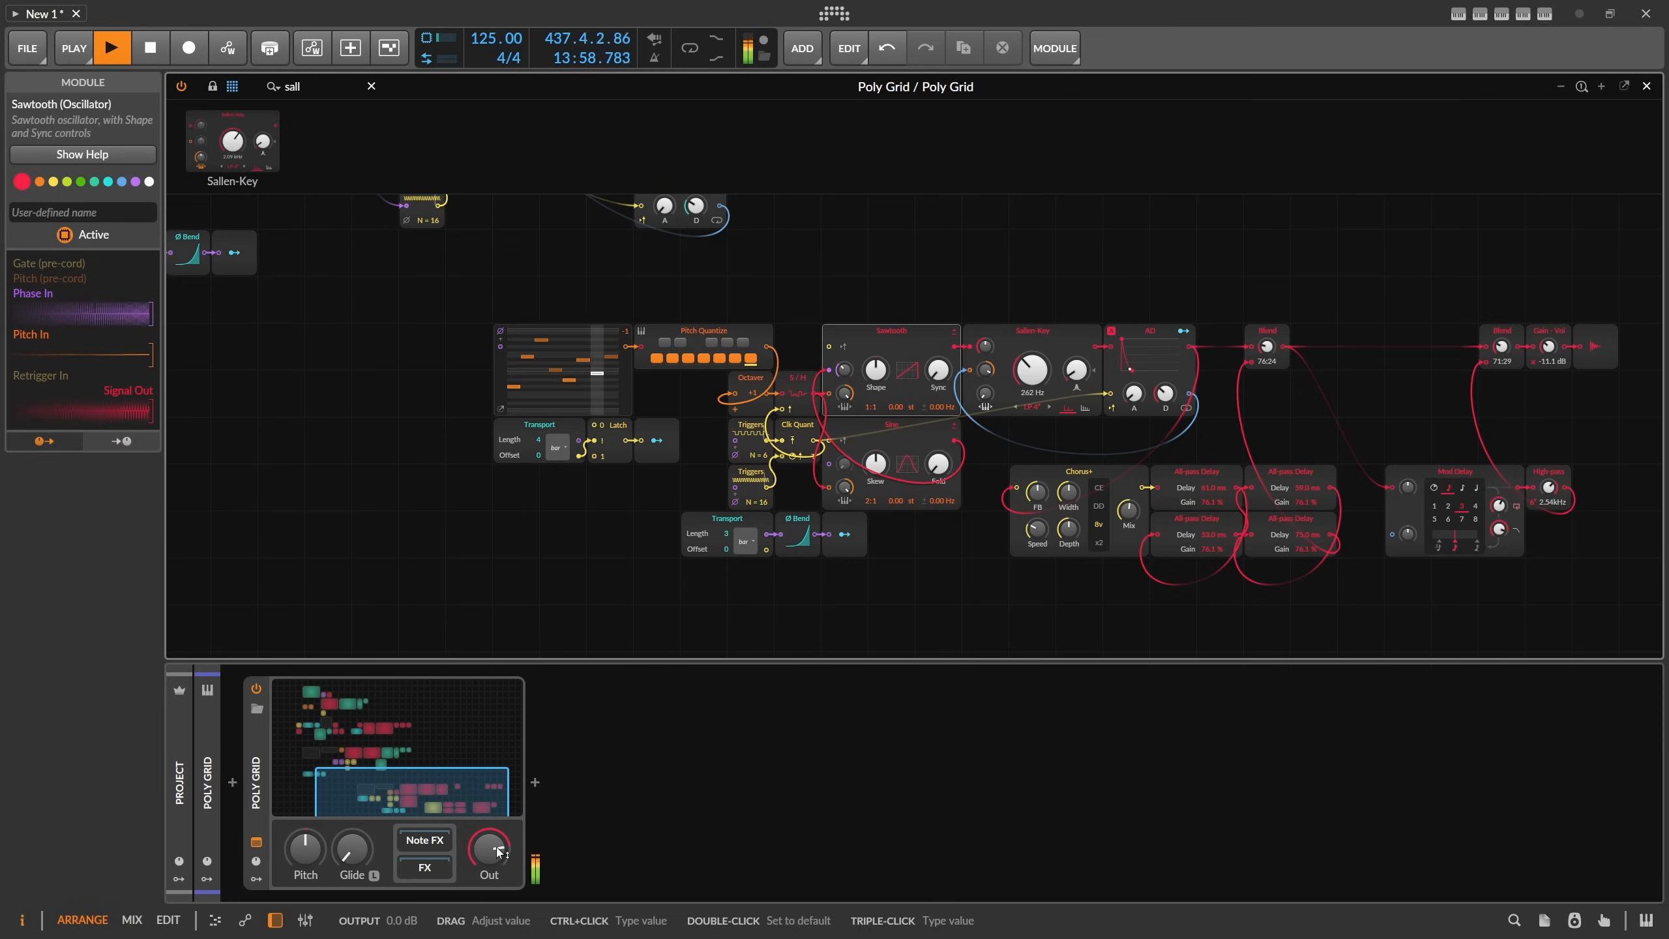
{"action": "left_click_drag", "start_coordinate": [498, 853], "coordinate": [498, 934]}
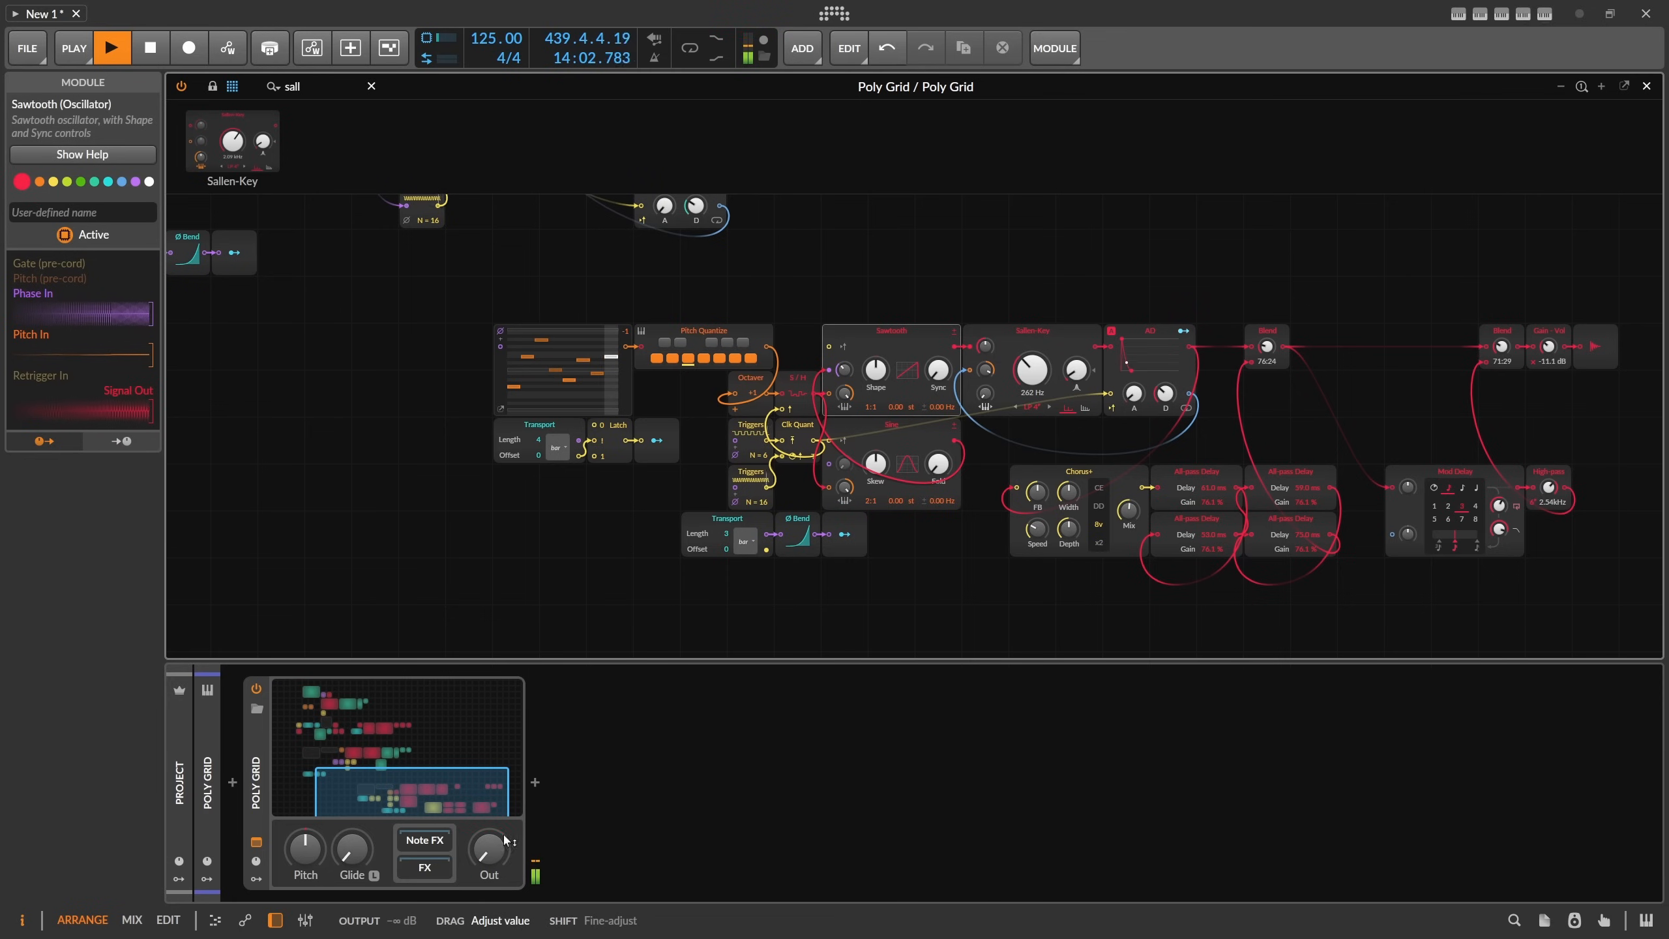
Remove the AD envelope cable from the Sallen-Key's cutoff input and connect the S/H output there instead.
{"action": "scroll", "coordinate": [894, 286], "scroll_direction": "up", "scroll_amount": 3}
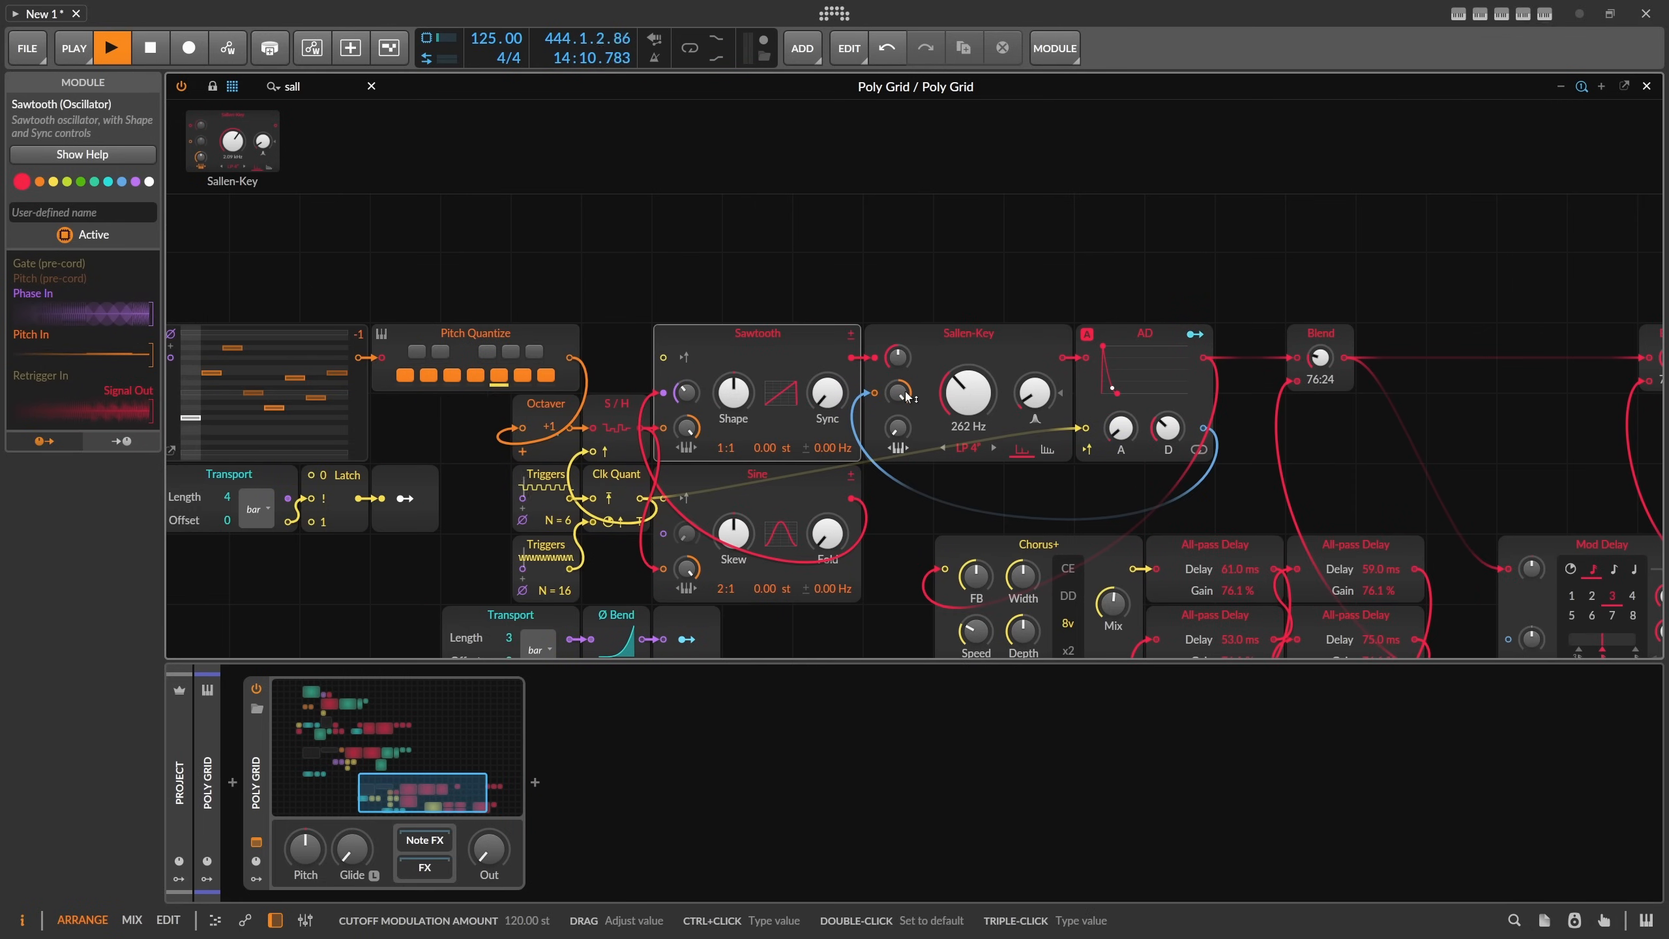
{"action": "left_click", "coordinate": [1090, 390]}
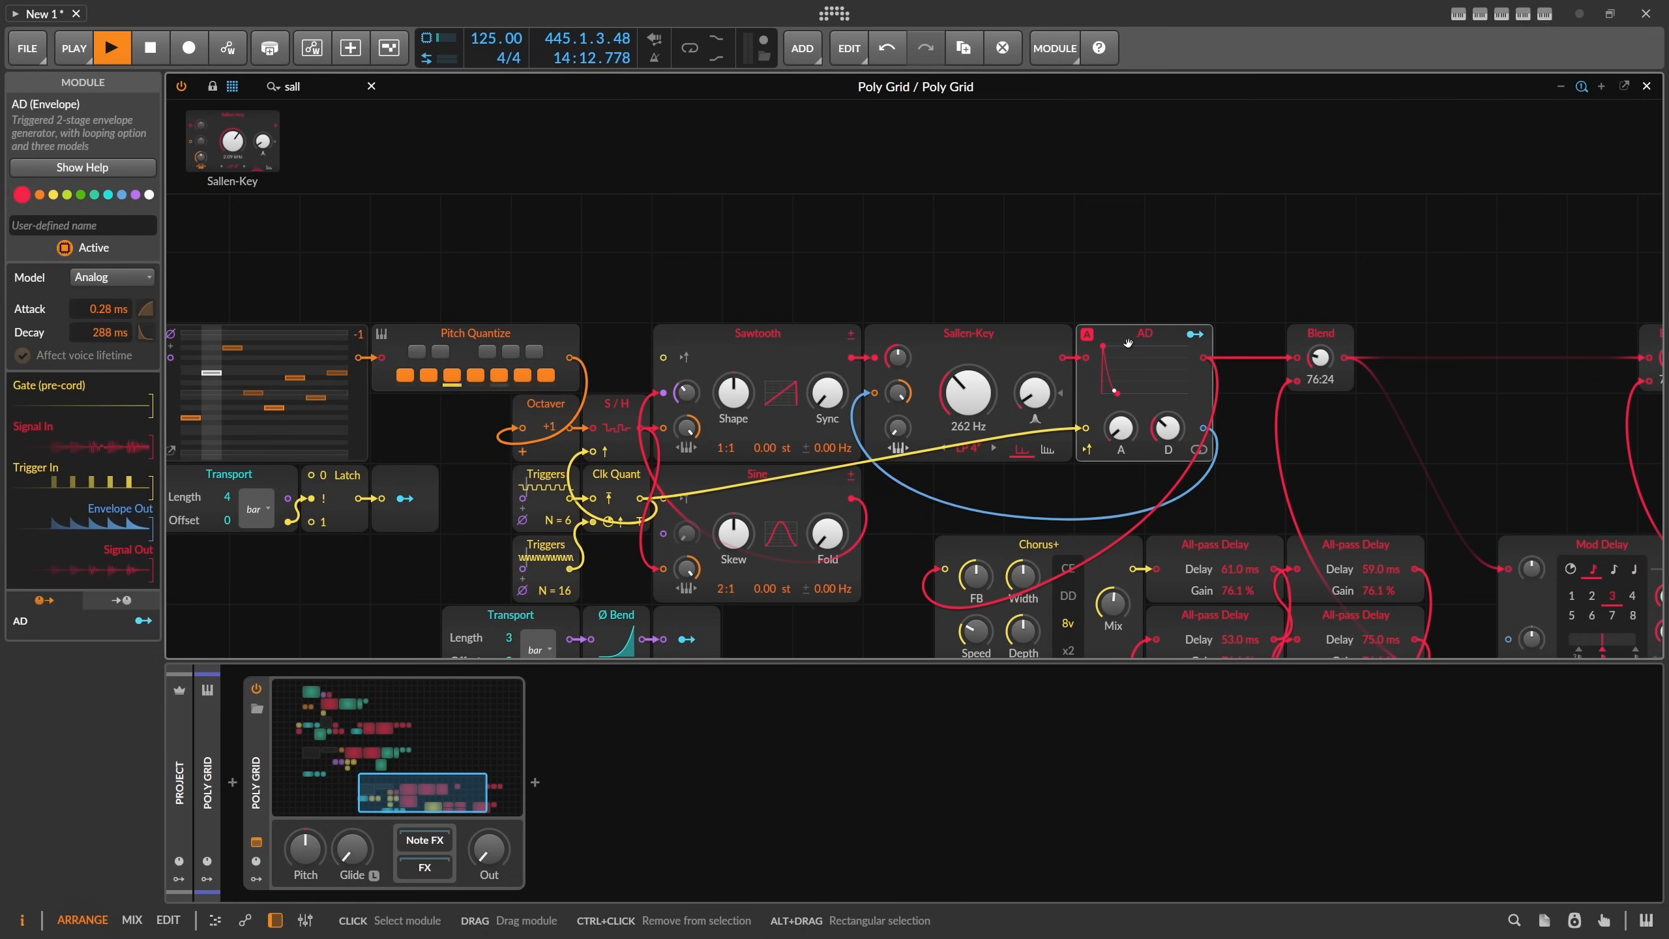
{"action": "double_click", "coordinate": [874, 394]}
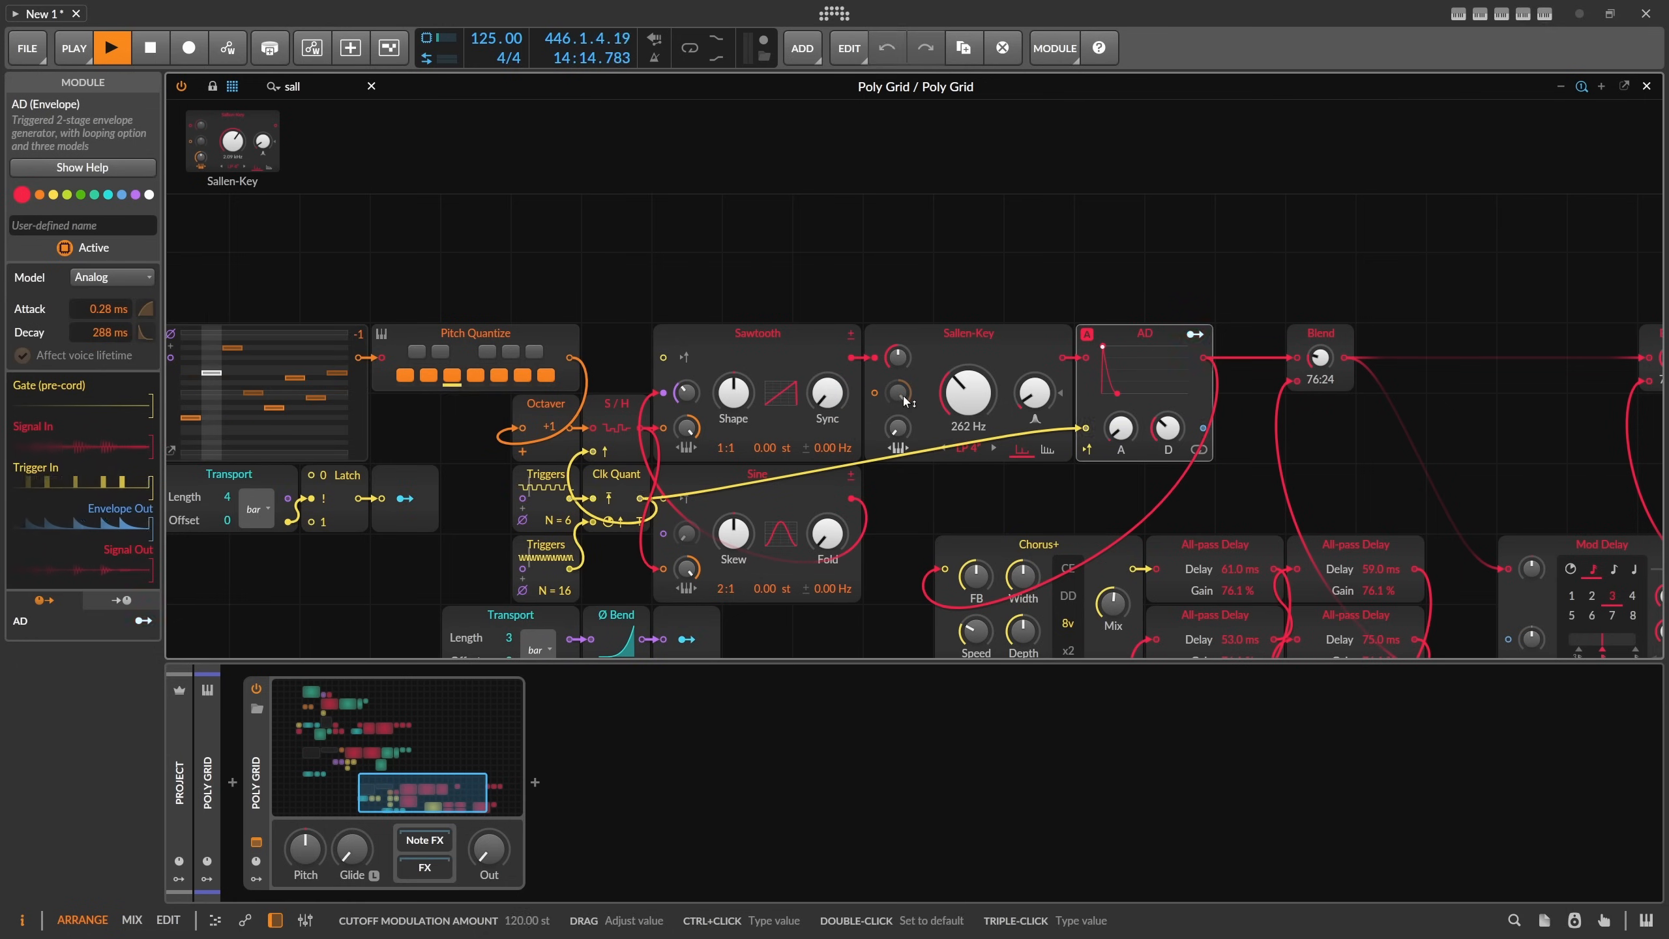
{"action": "double_click", "coordinate": [904, 396]}
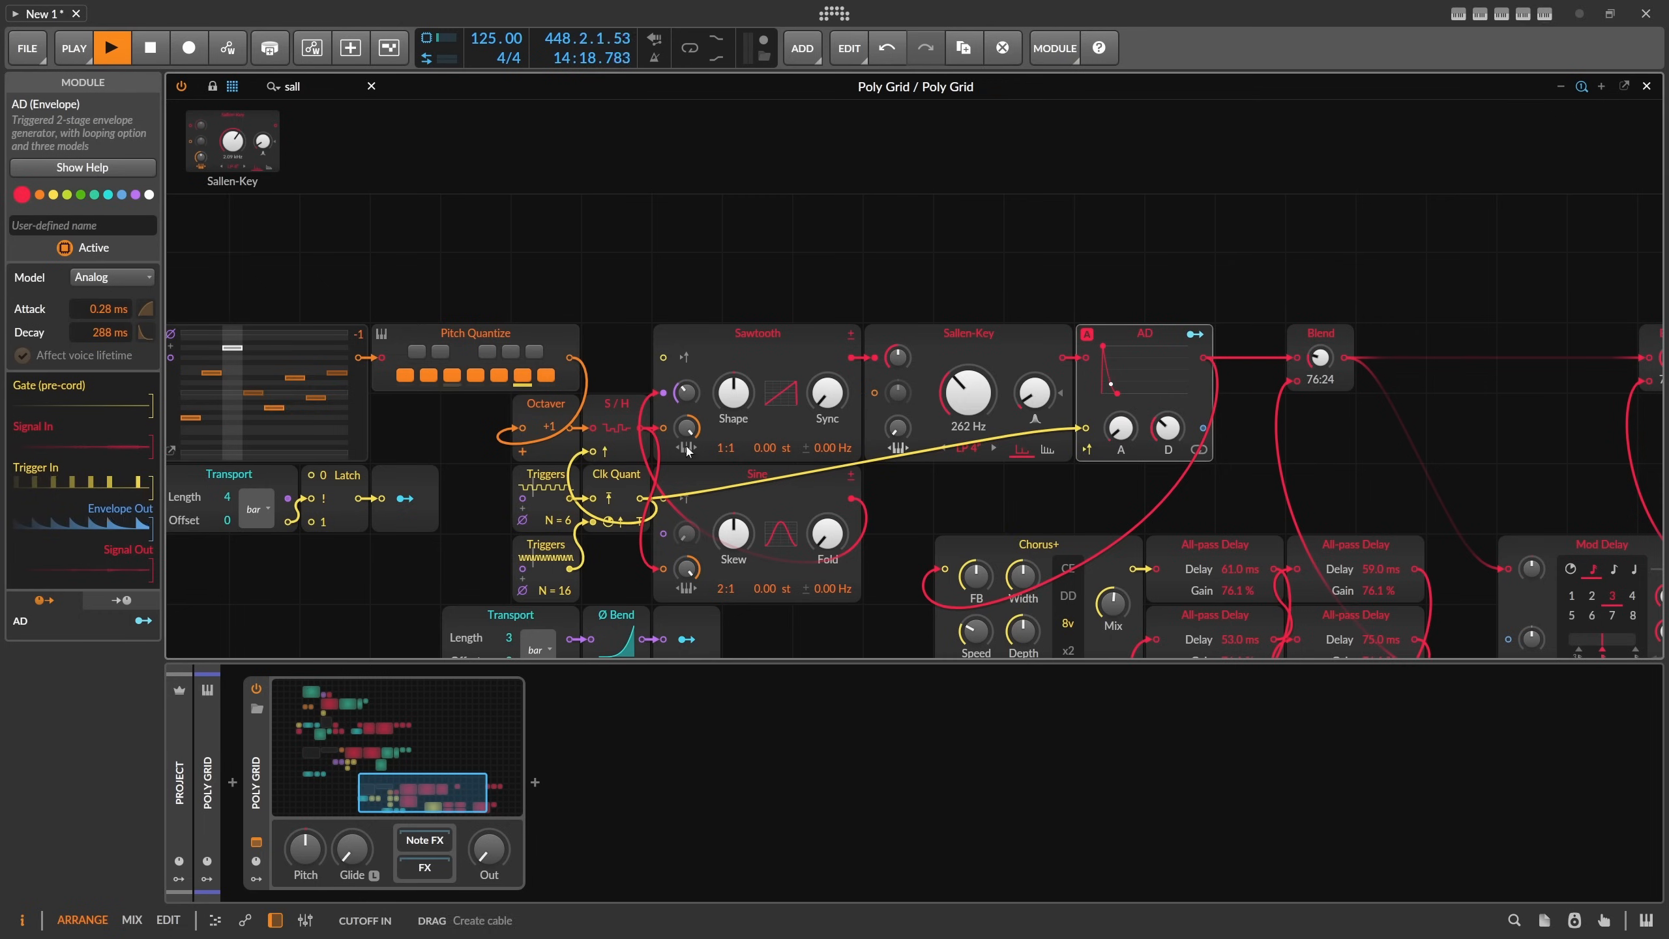
{"action": "left_click", "coordinate": [637, 417]}
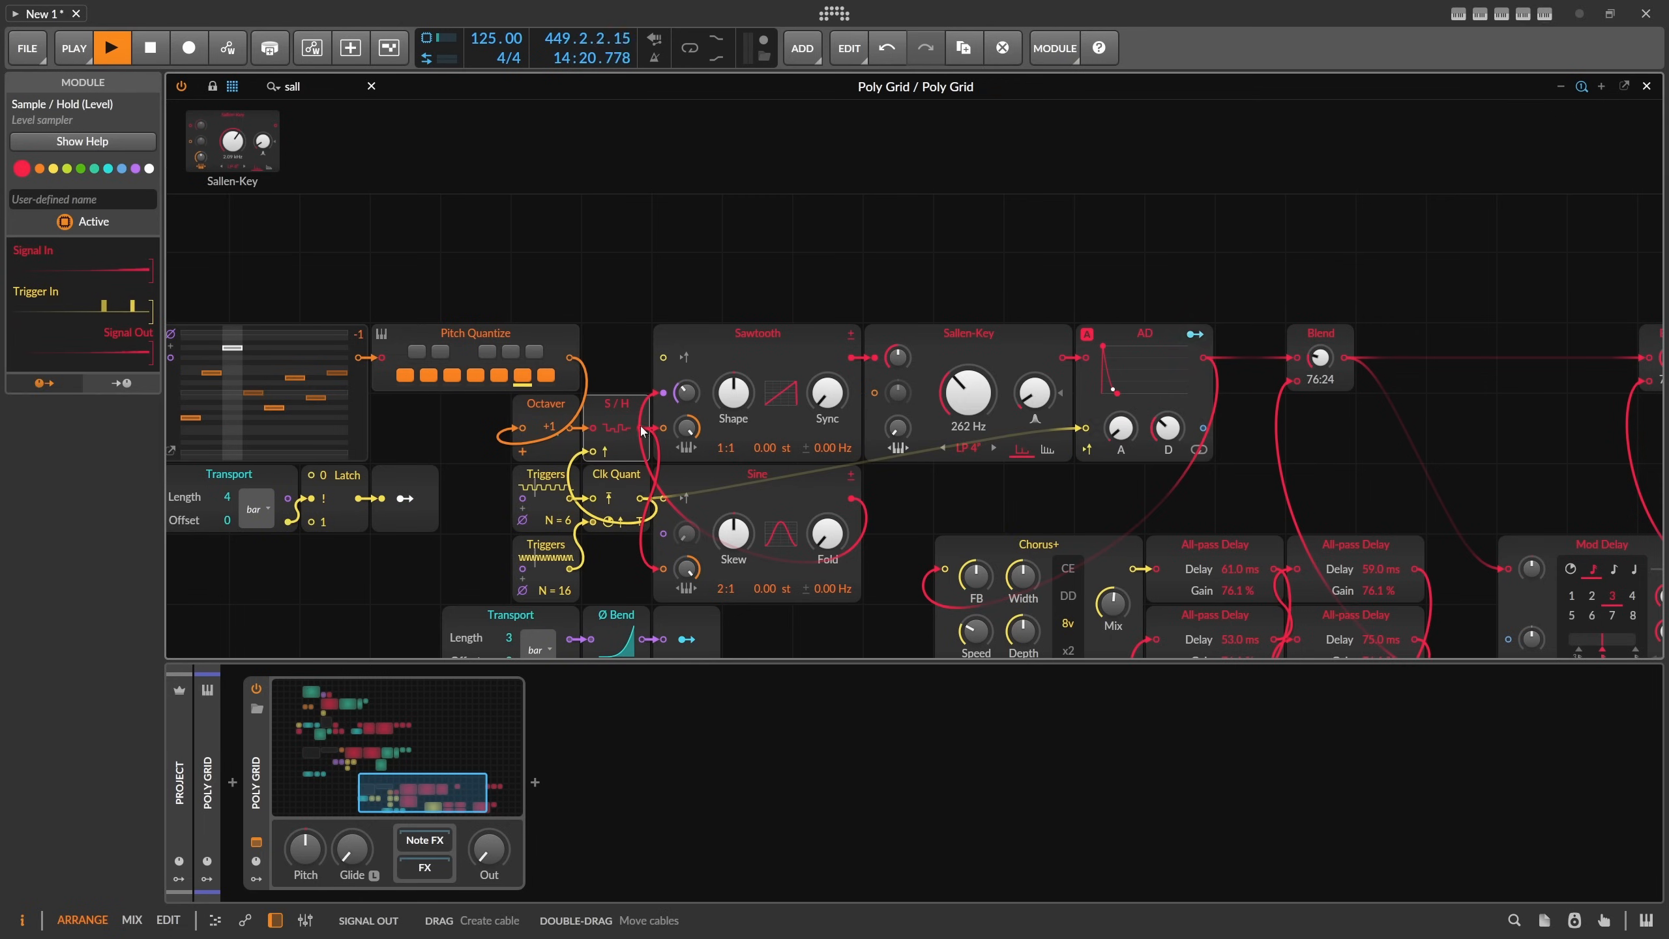
{"action": "left_click_drag", "start_coordinate": [641, 428], "coordinate": [879, 395]}
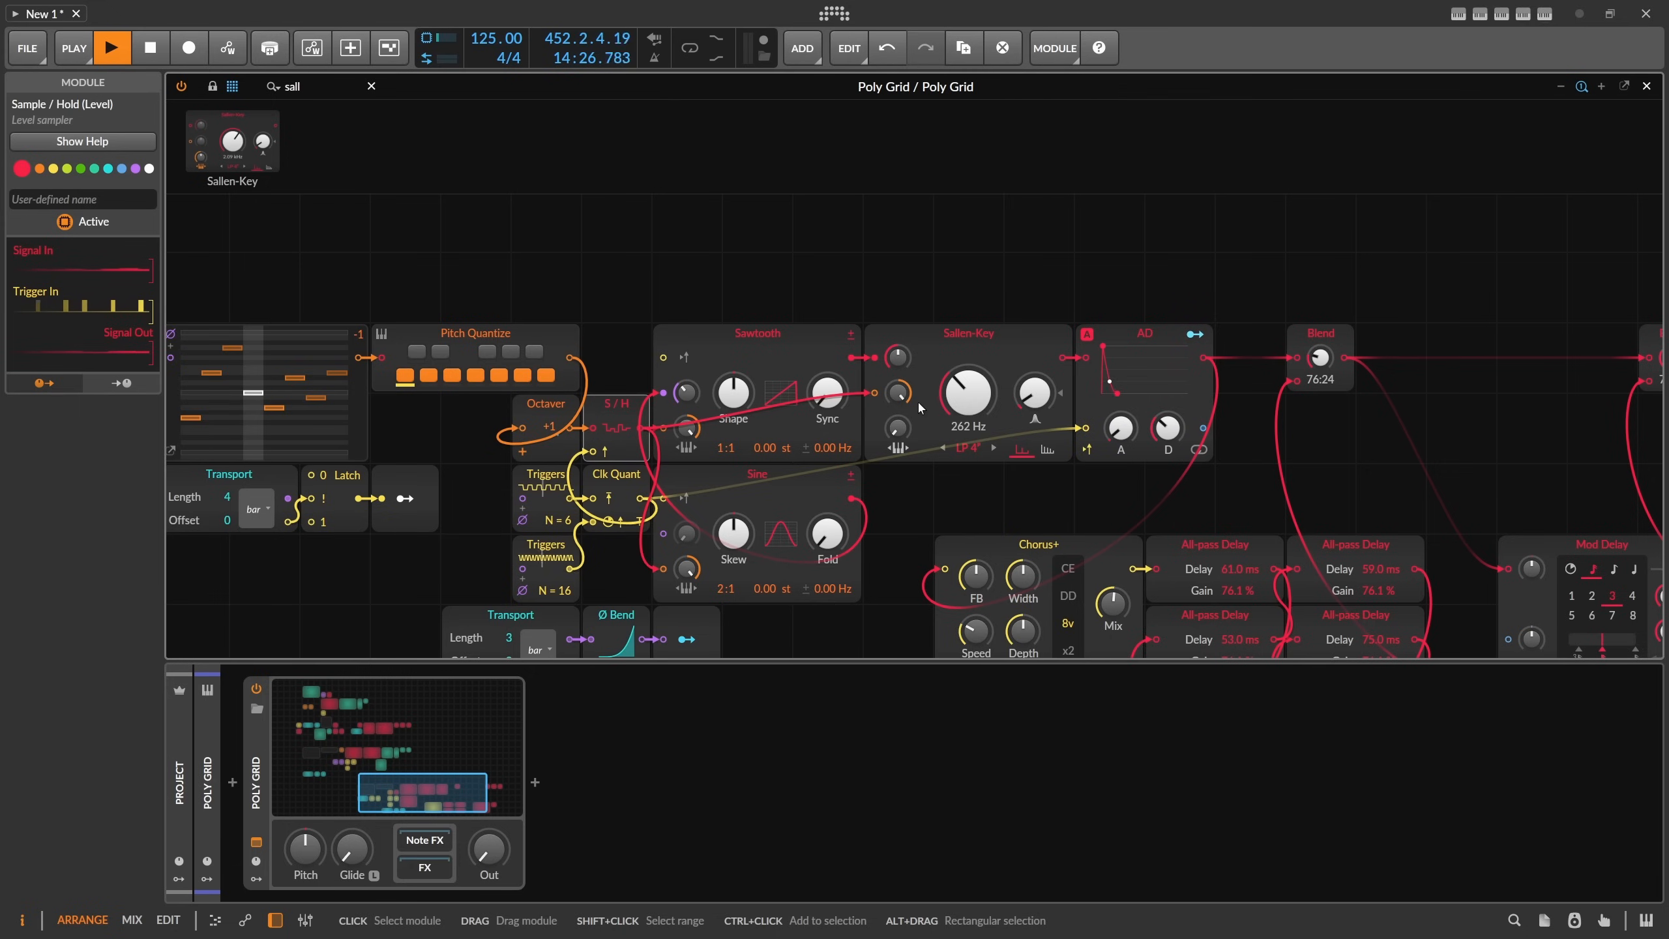
Add a Spectrum display above the Sallen-Key and AD, fed from the Sawtooth's output, and widen it.
{"action": "left_click", "coordinate": [960, 353]}
{"action": "left_click_drag", "start_coordinate": [998, 280], "coordinate": [717, 361]}
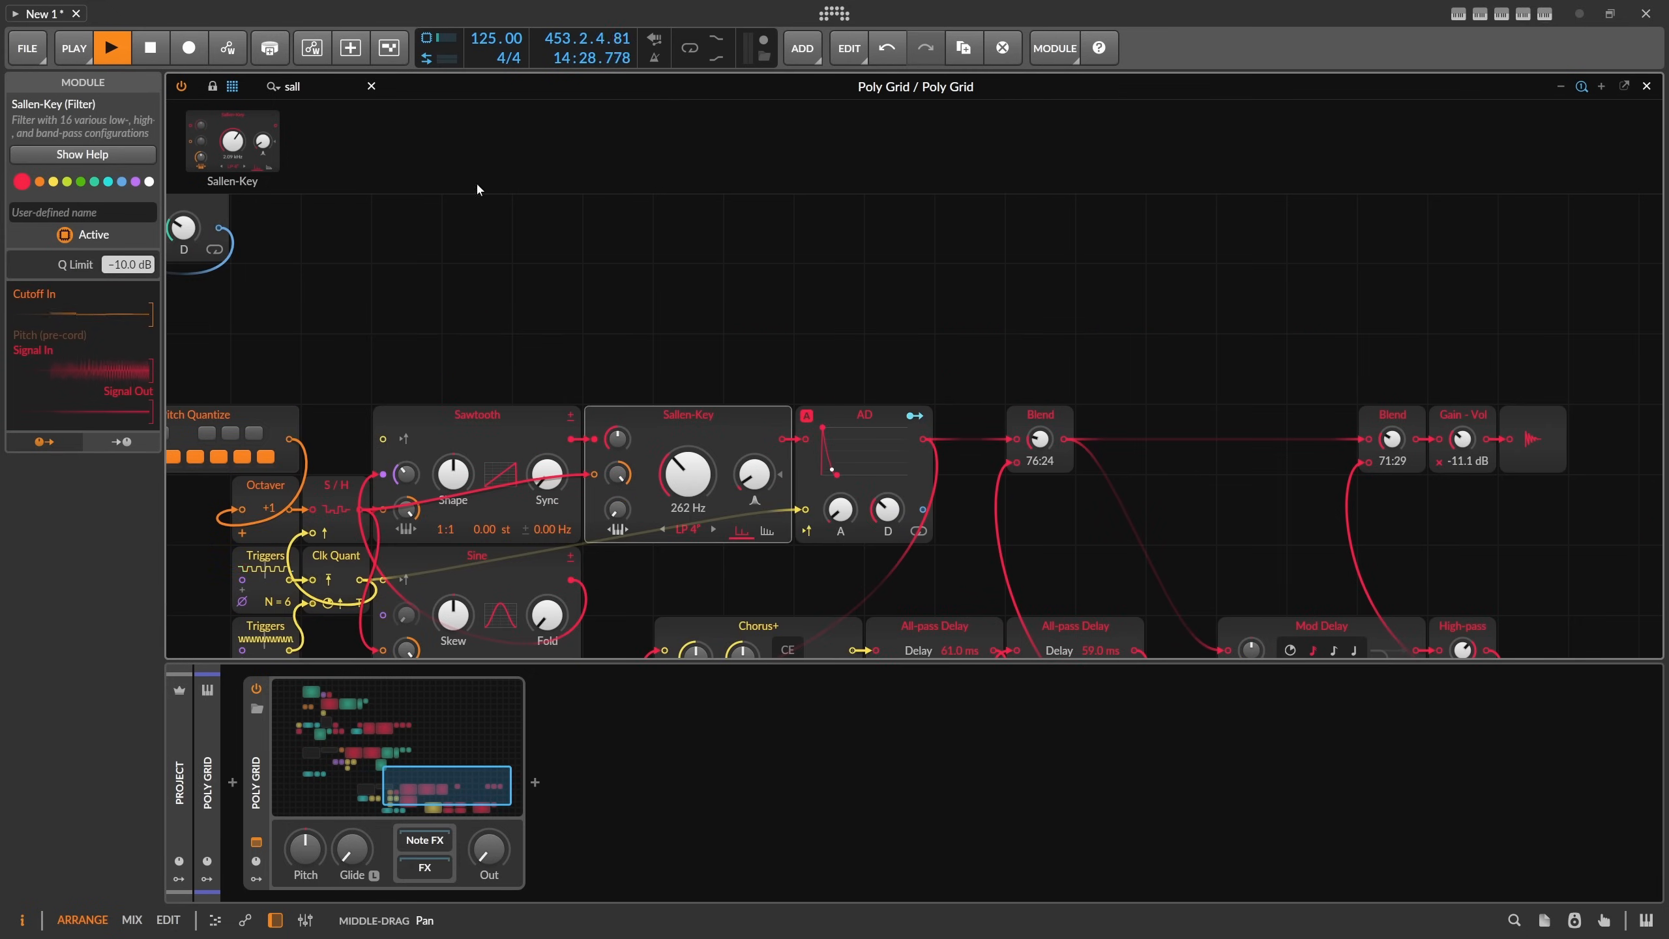
{"action": "left_click_drag", "start_coordinate": [312, 84], "coordinate": [176, 75]}
{"action": "key", "text": "BackSpace"}
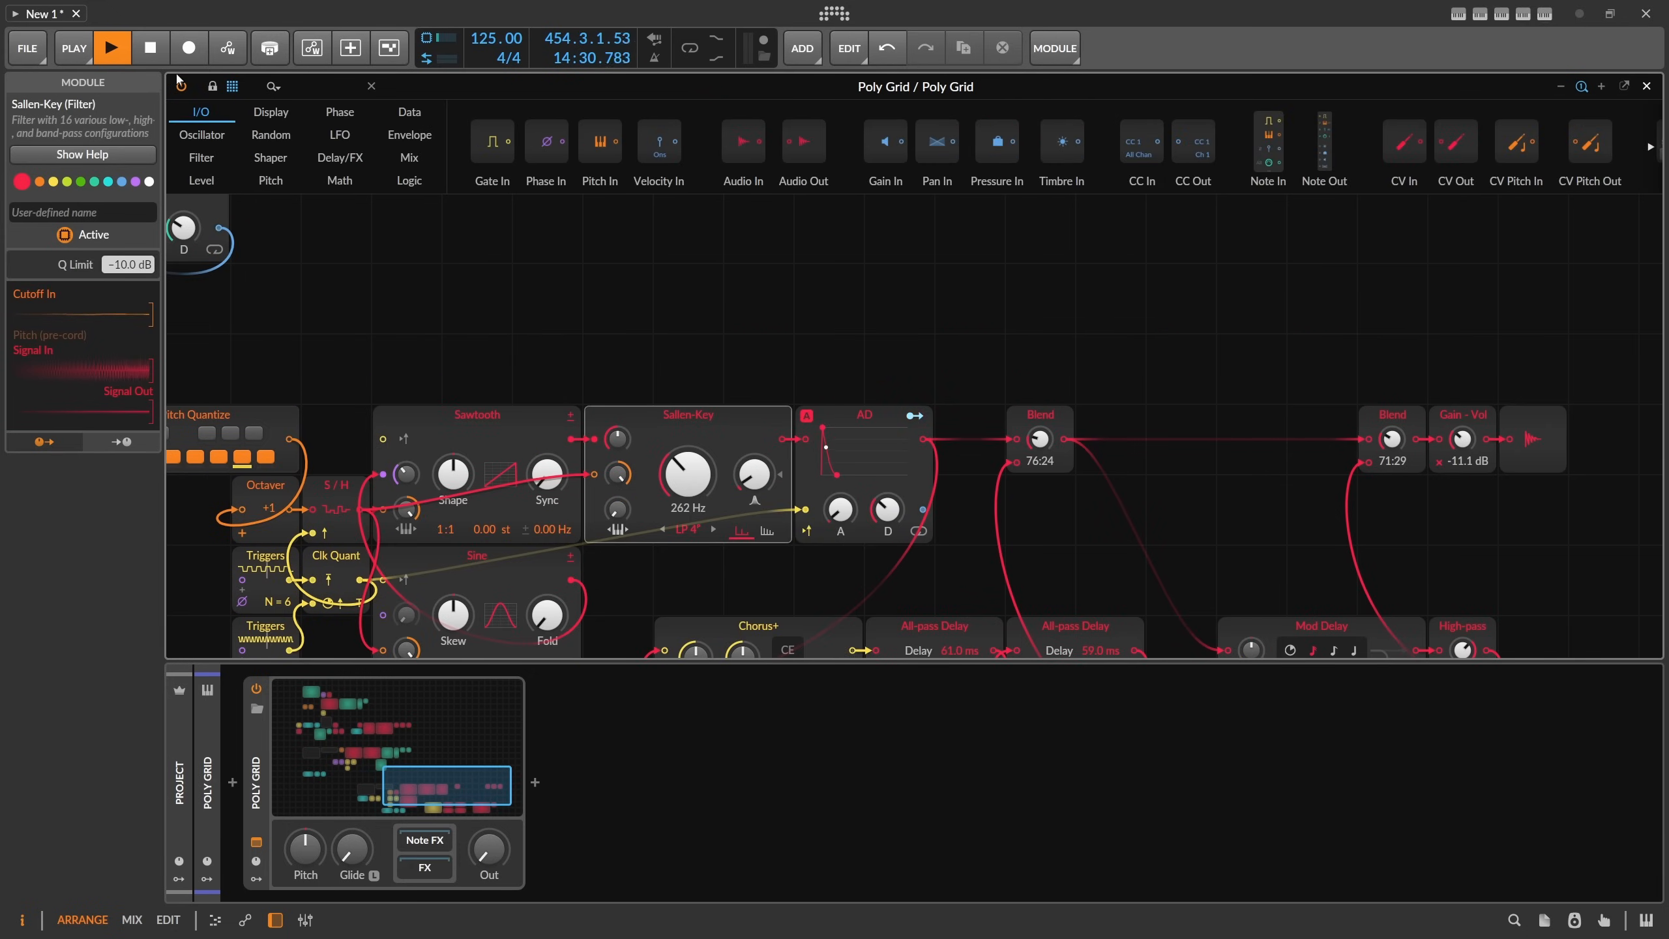
{"action": "type", "text": "sped"}
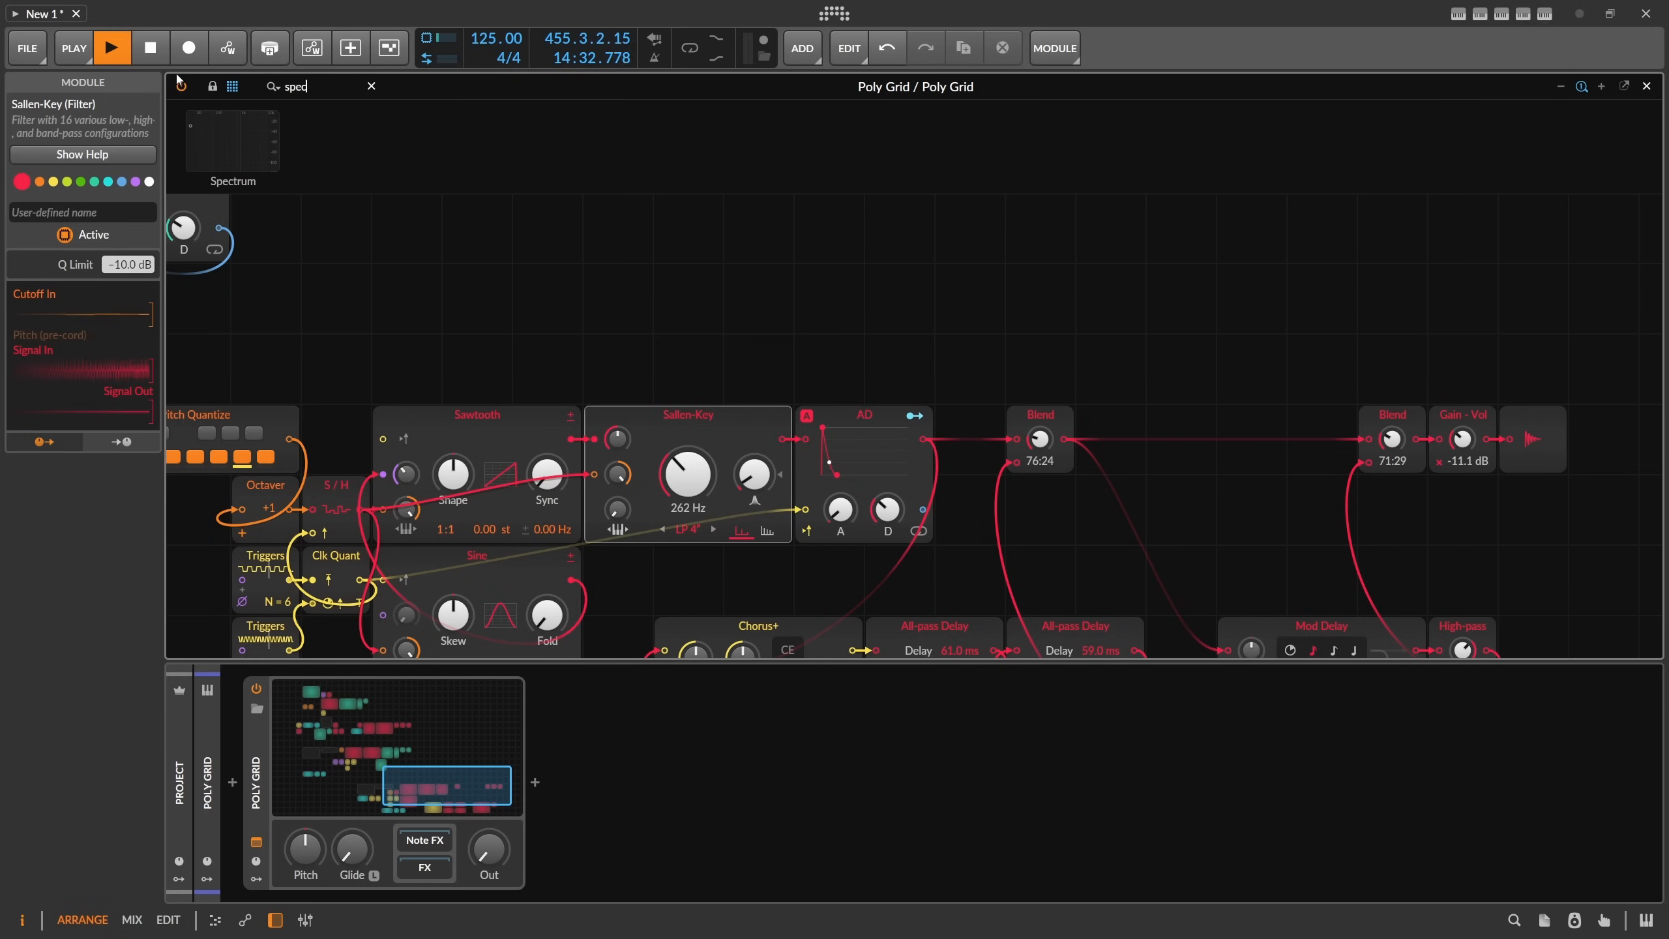
{"action": "left_click_drag", "start_coordinate": [213, 127], "coordinate": [734, 294]}
{"action": "left_click_drag", "start_coordinate": [933, 323], "coordinate": [1077, 323]}
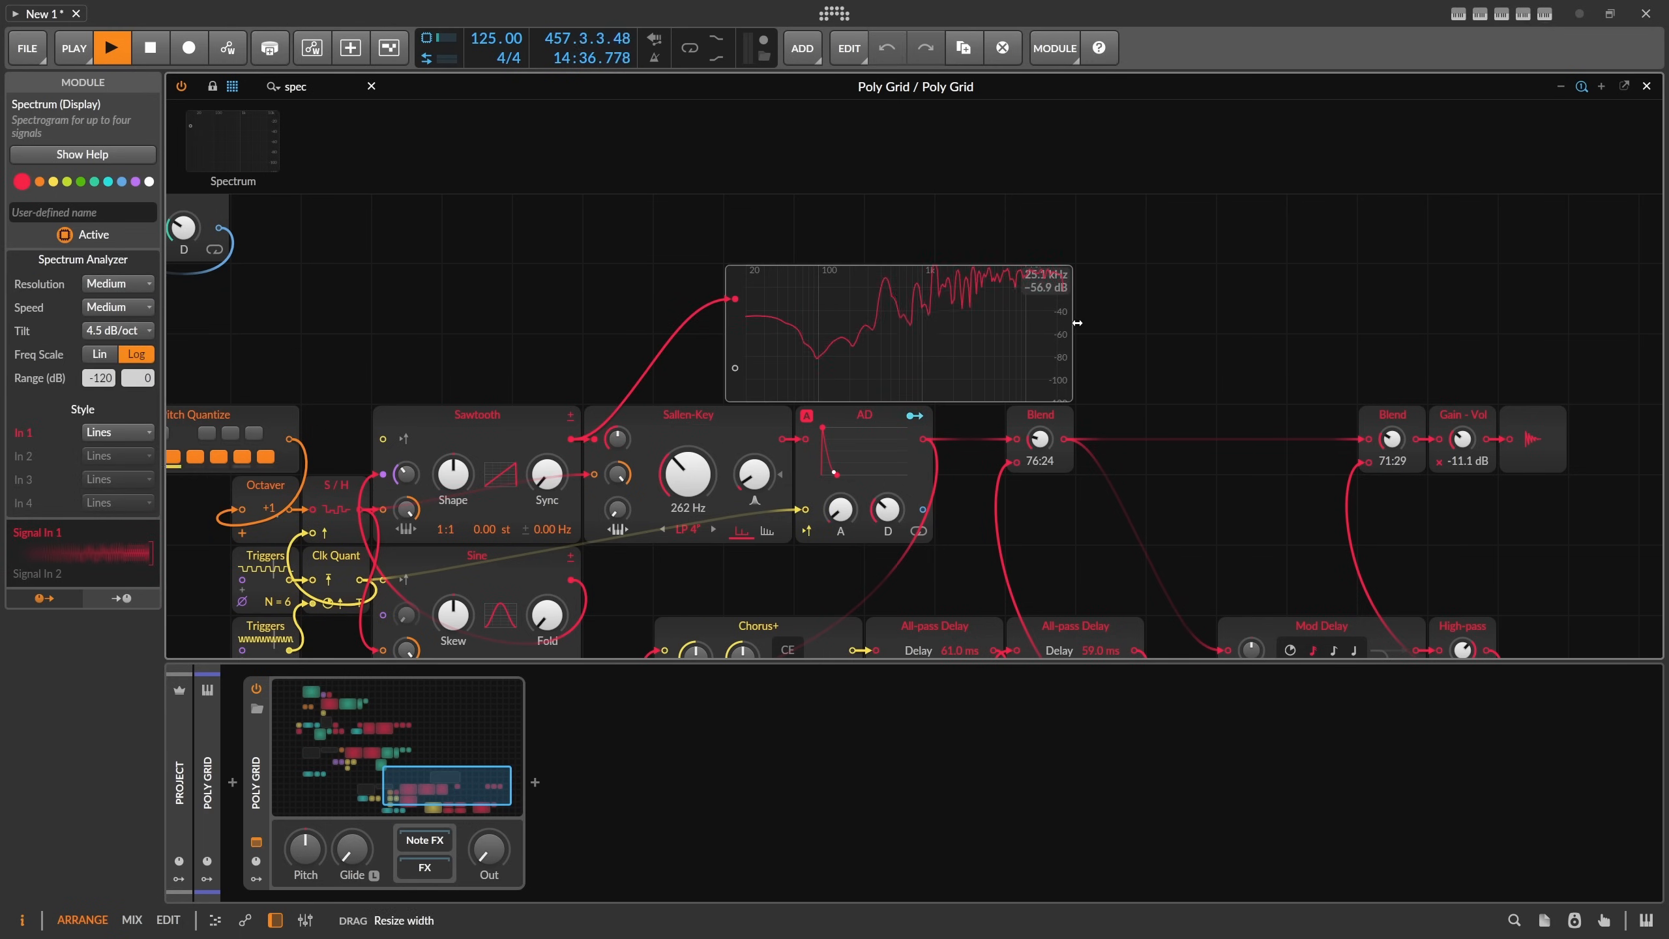
Turn the Sawtooth's phase modulation fully down and set the Spectrum's range to -54 to +12 dB and resolution to Huge.
{"action": "left_click_drag", "start_coordinate": [406, 474], "coordinate": [406, 530]}
{"action": "left_click_drag", "start_coordinate": [99, 378], "coordinate": [137, 378]}
{"action": "left_click", "coordinate": [122, 332]}
{"action": "left_click", "coordinate": [124, 334]}
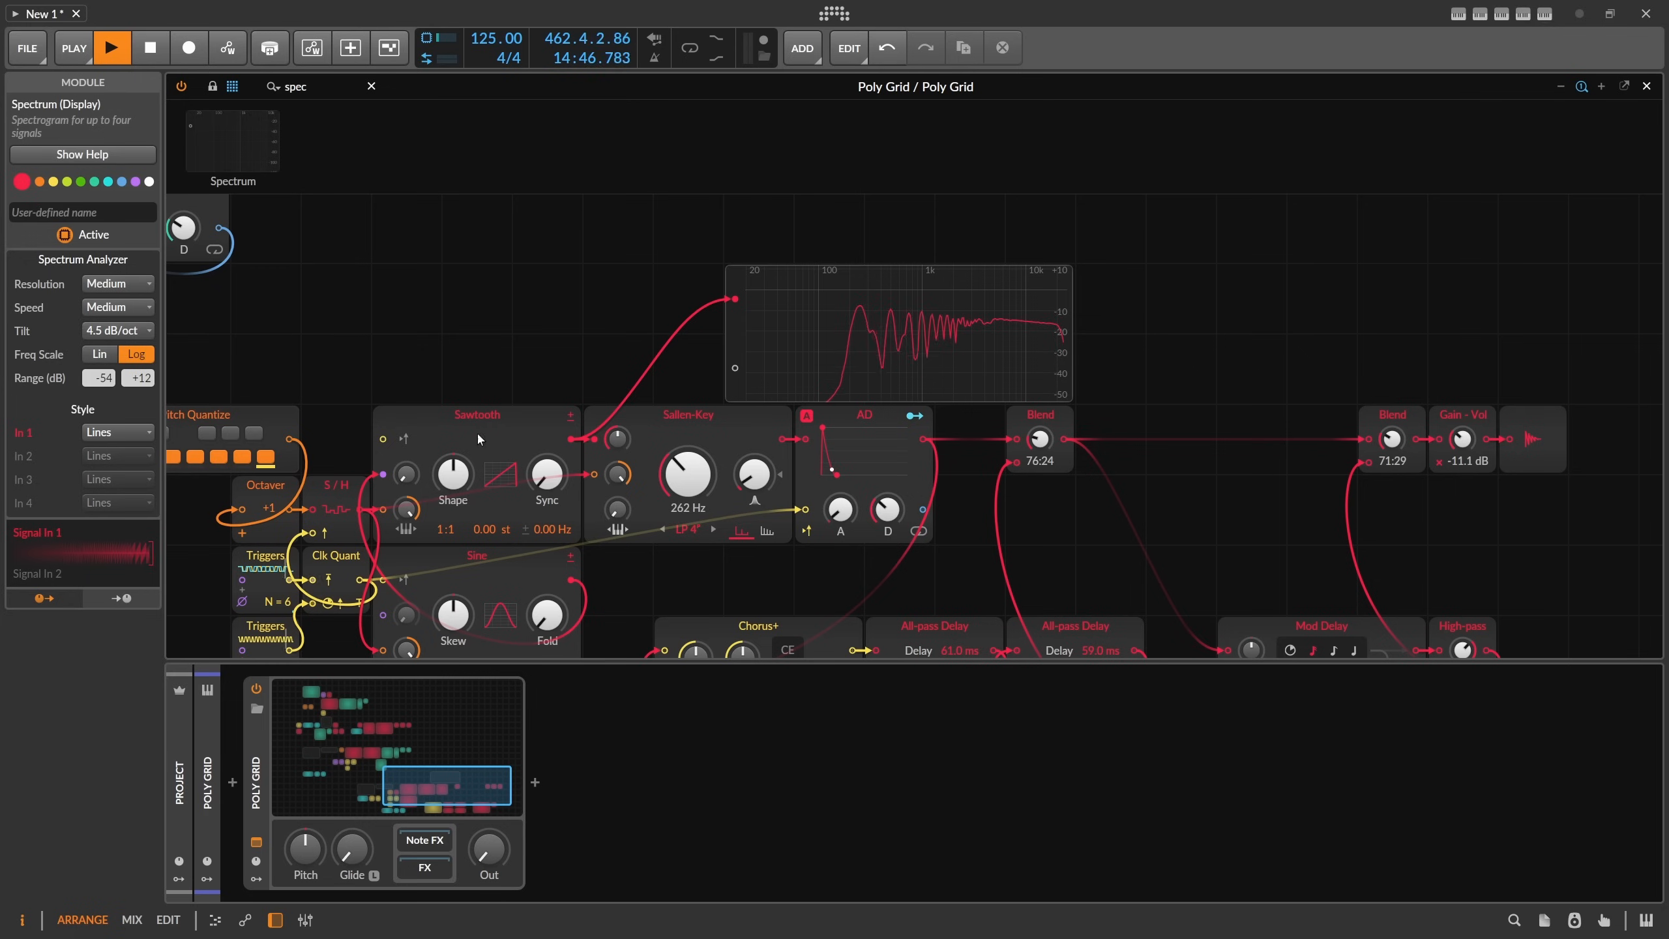
{"action": "left_click", "coordinate": [129, 312]}
{"action": "left_click", "coordinate": [117, 290]}
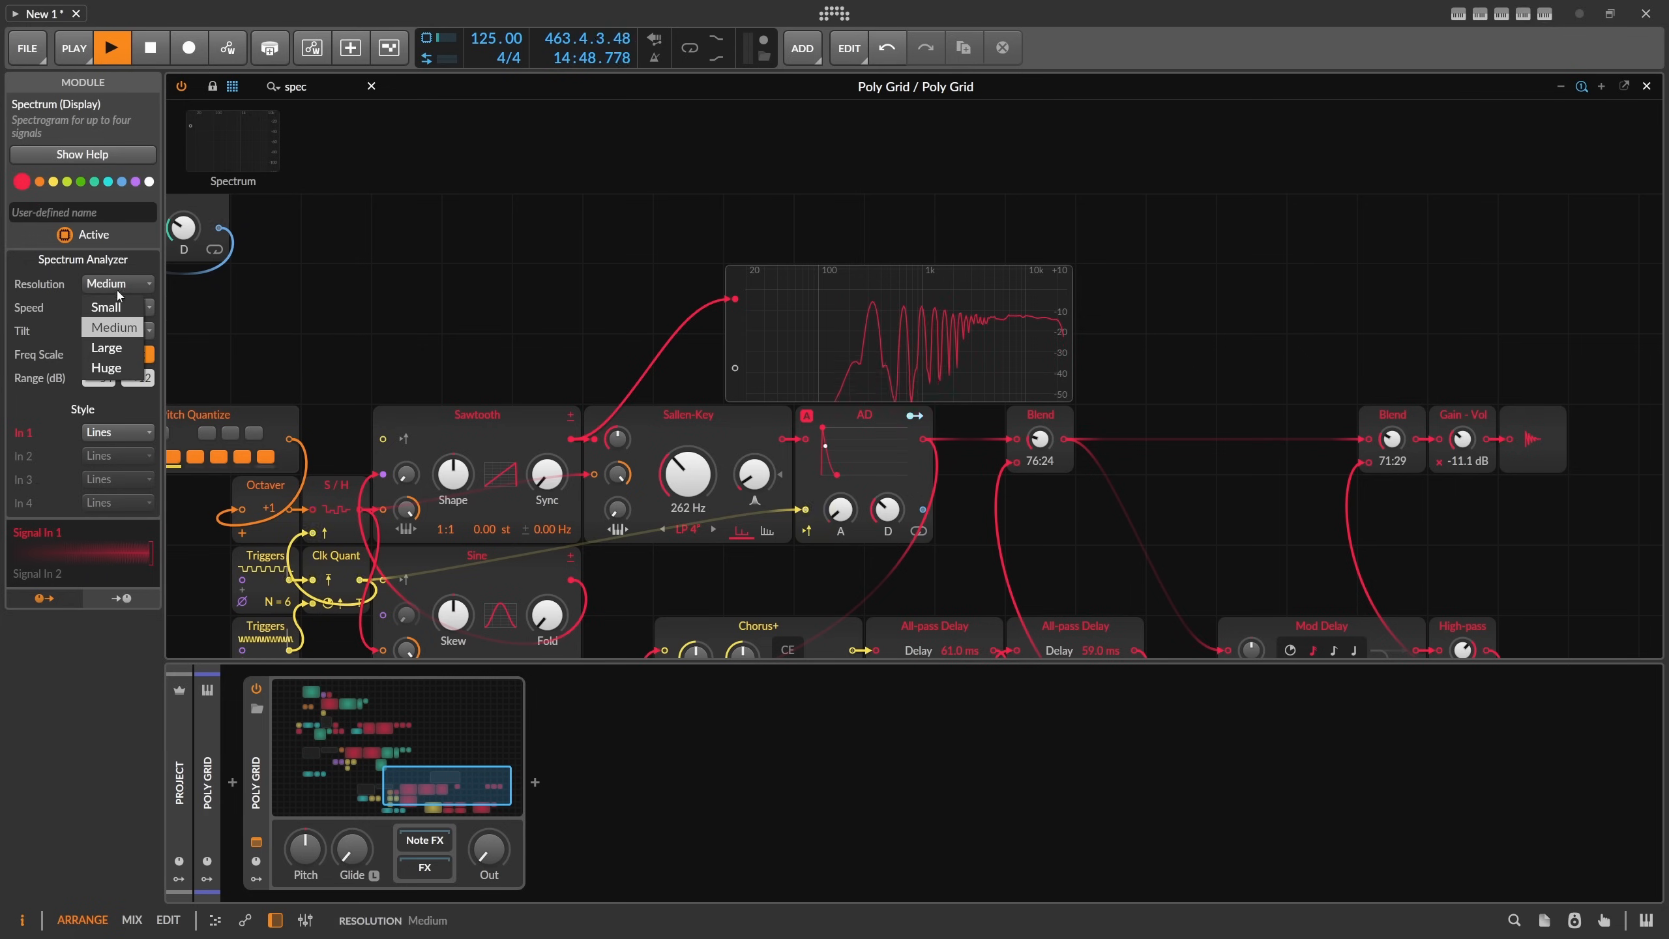
{"action": "left_click", "coordinate": [124, 370]}
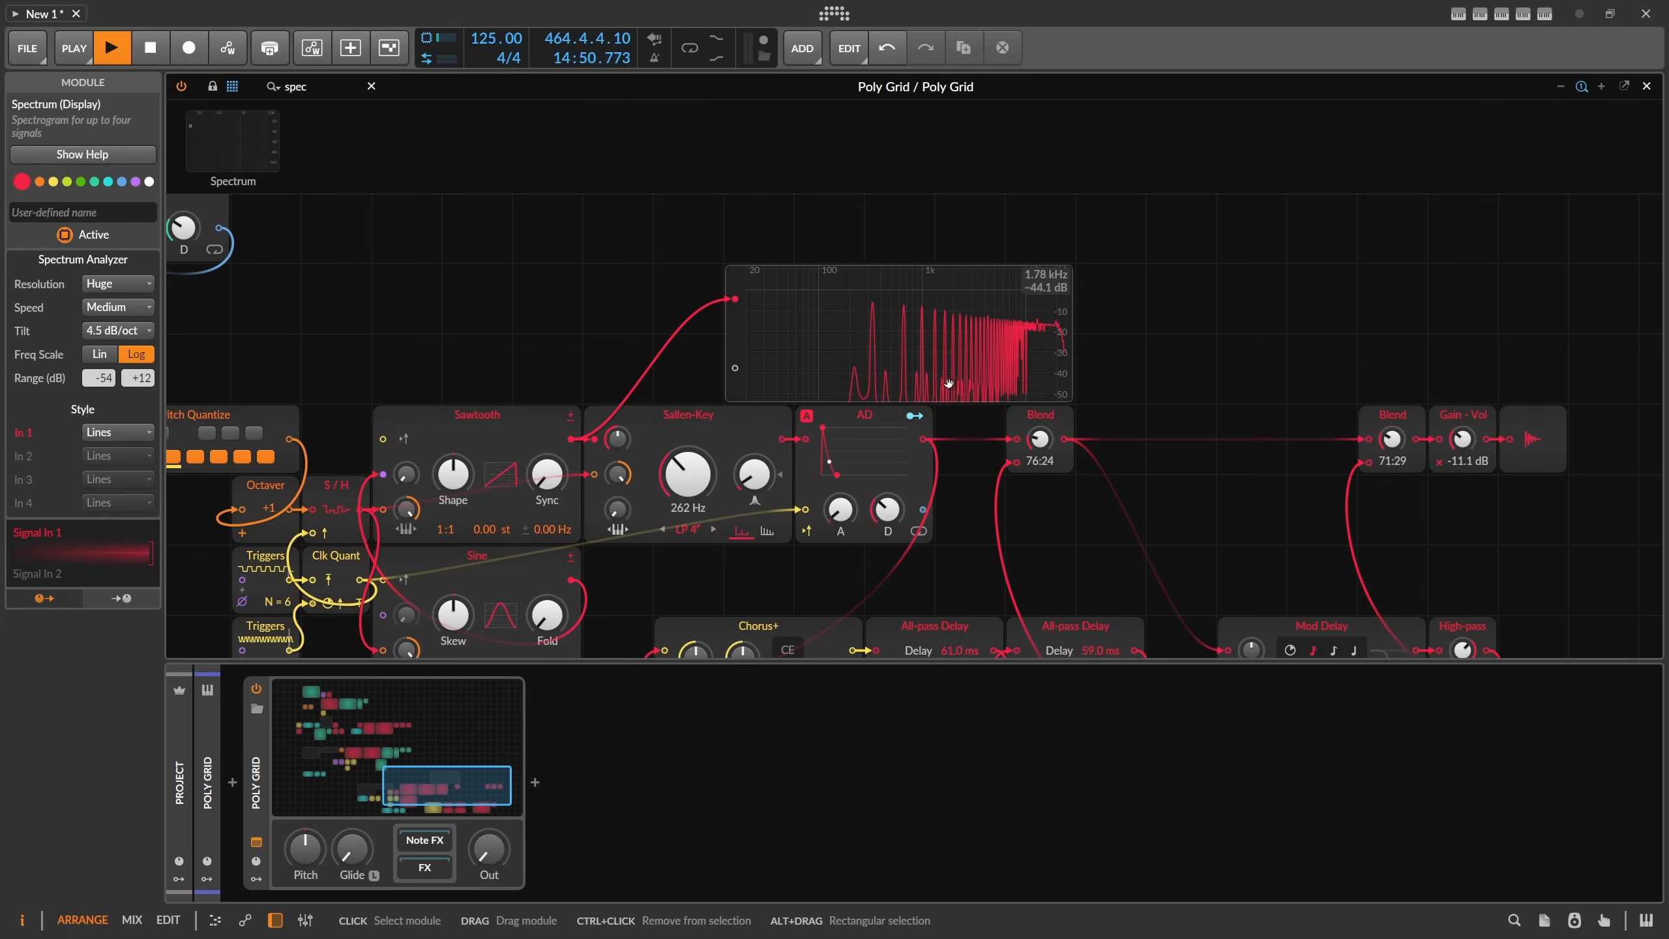
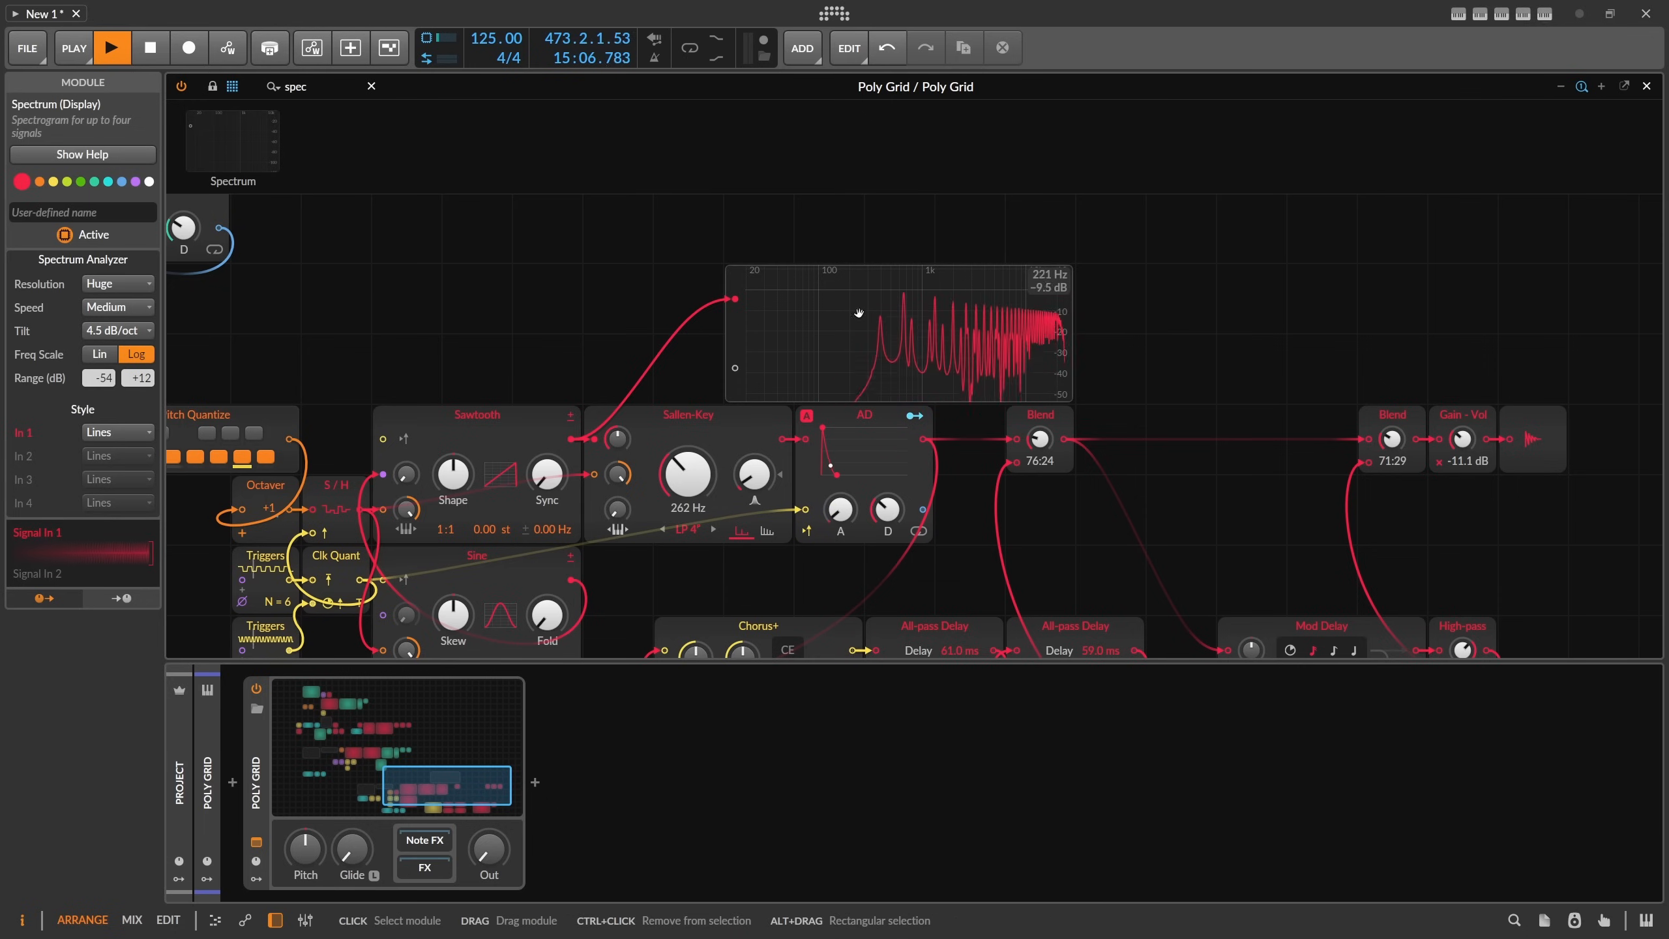
Feed the Spectrum from the Sallen-Key's output and sweep the filter cutoff up to 5.27 kHz and back to 262 Hz.
{"action": "left_click_drag", "start_coordinate": [783, 439], "coordinate": [735, 299]}
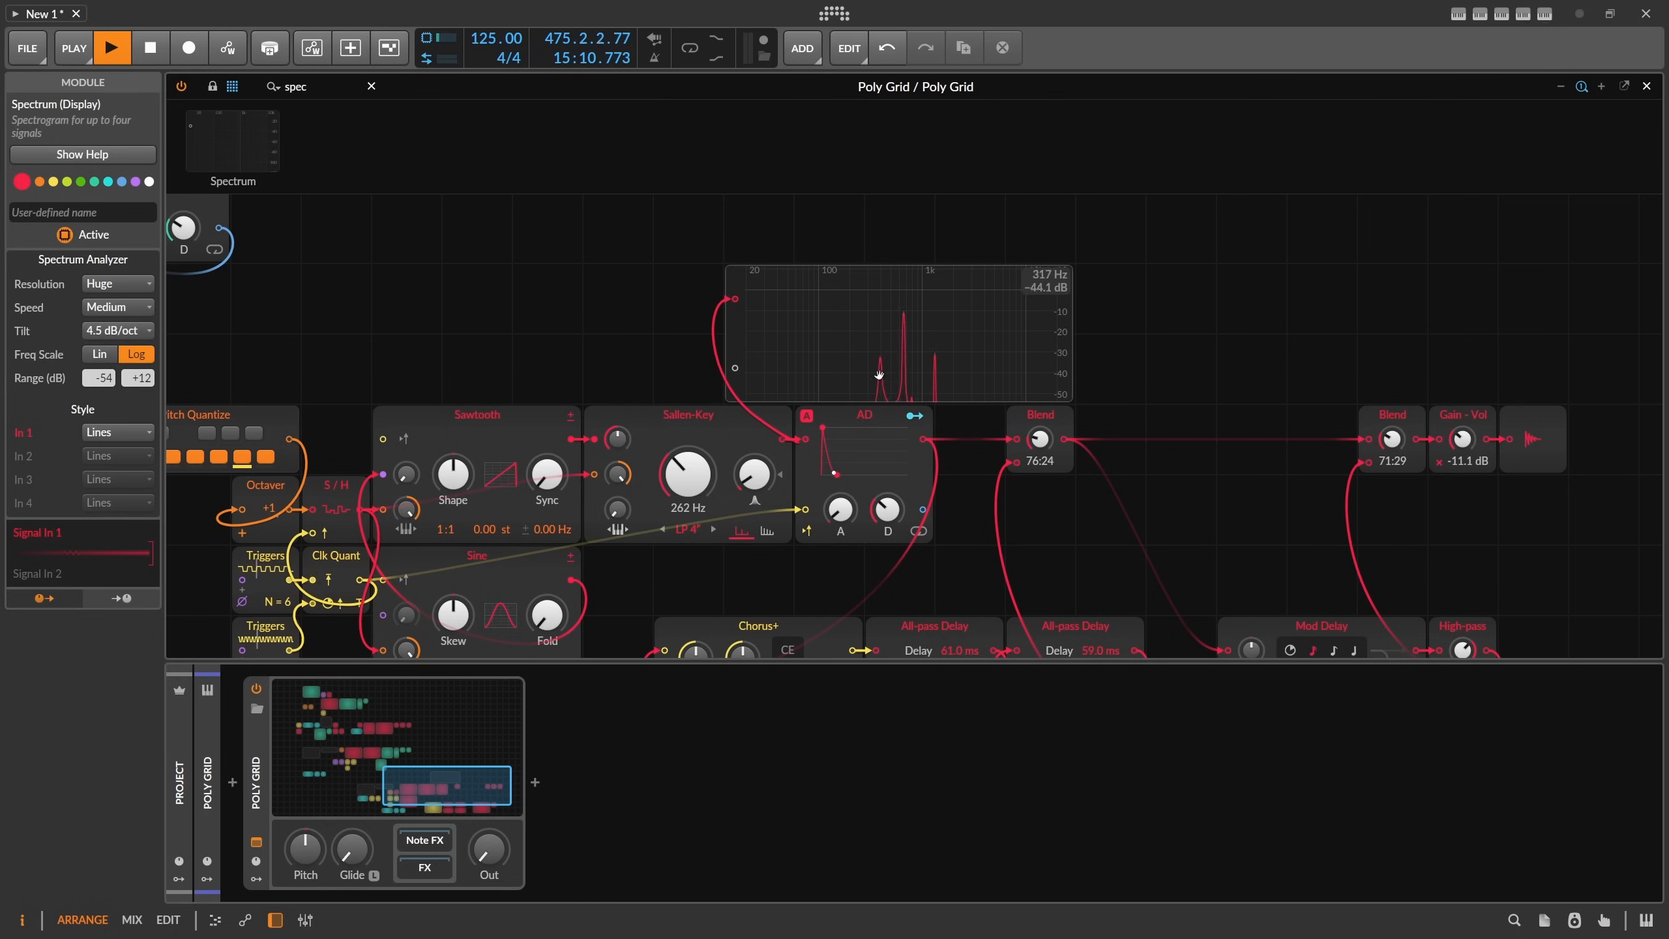
{"action": "left_click_drag", "start_coordinate": [687, 473], "coordinate": [687, 414]}
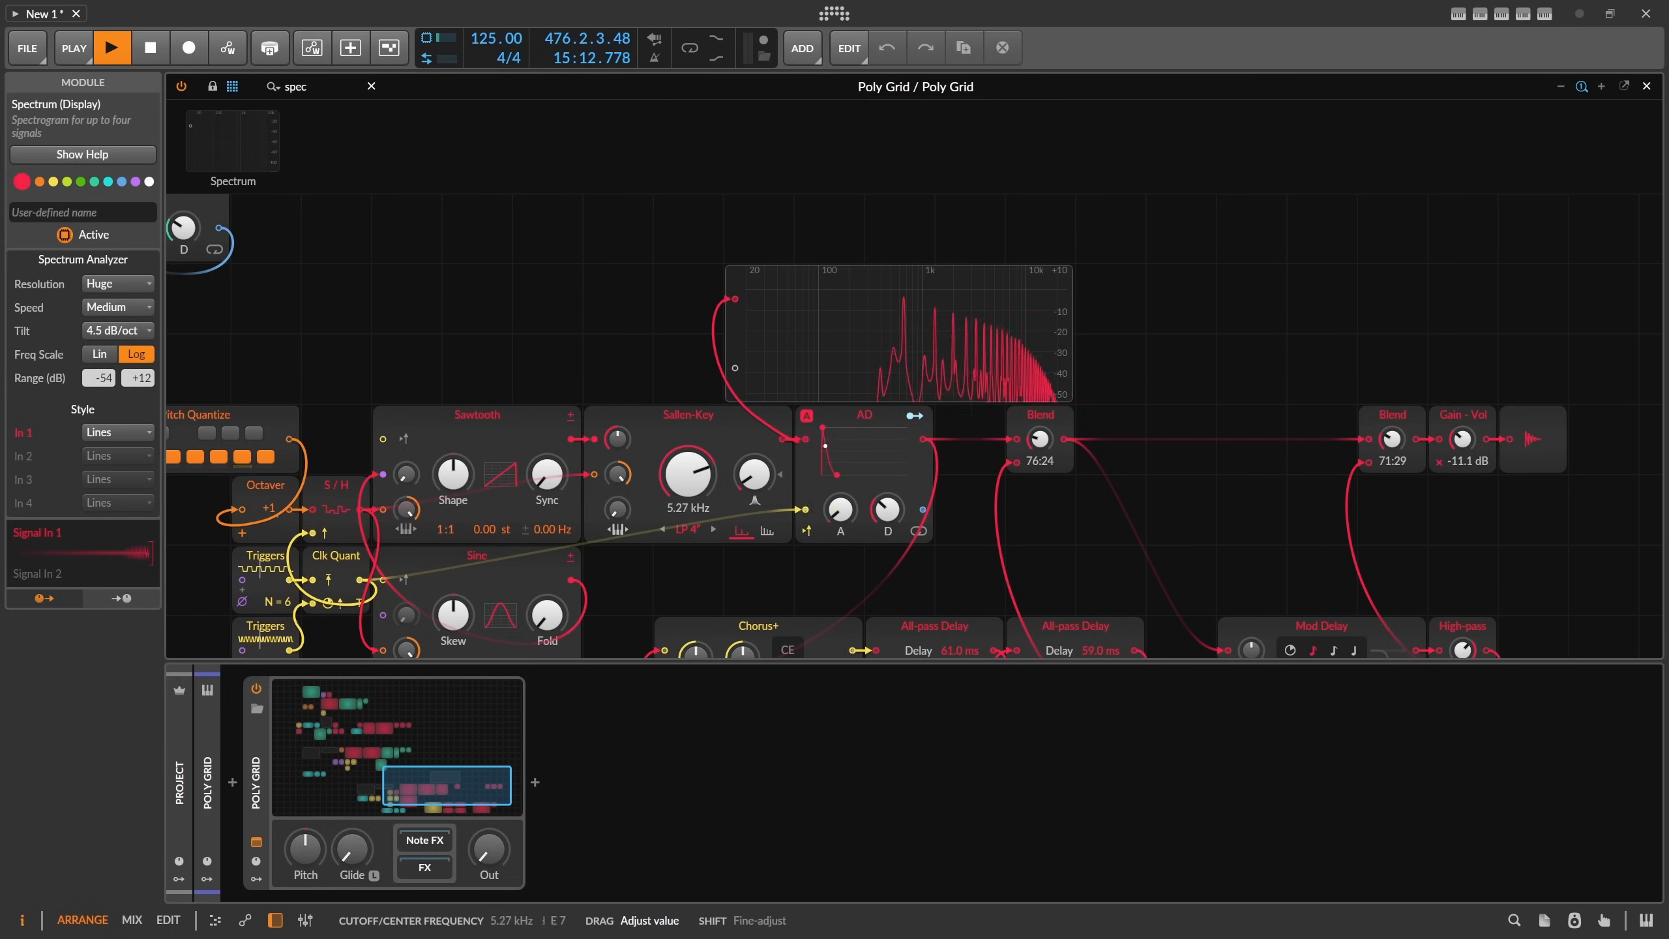
{"action": "left_click_drag", "start_coordinate": [706, 472], "coordinate": [680, 494]}
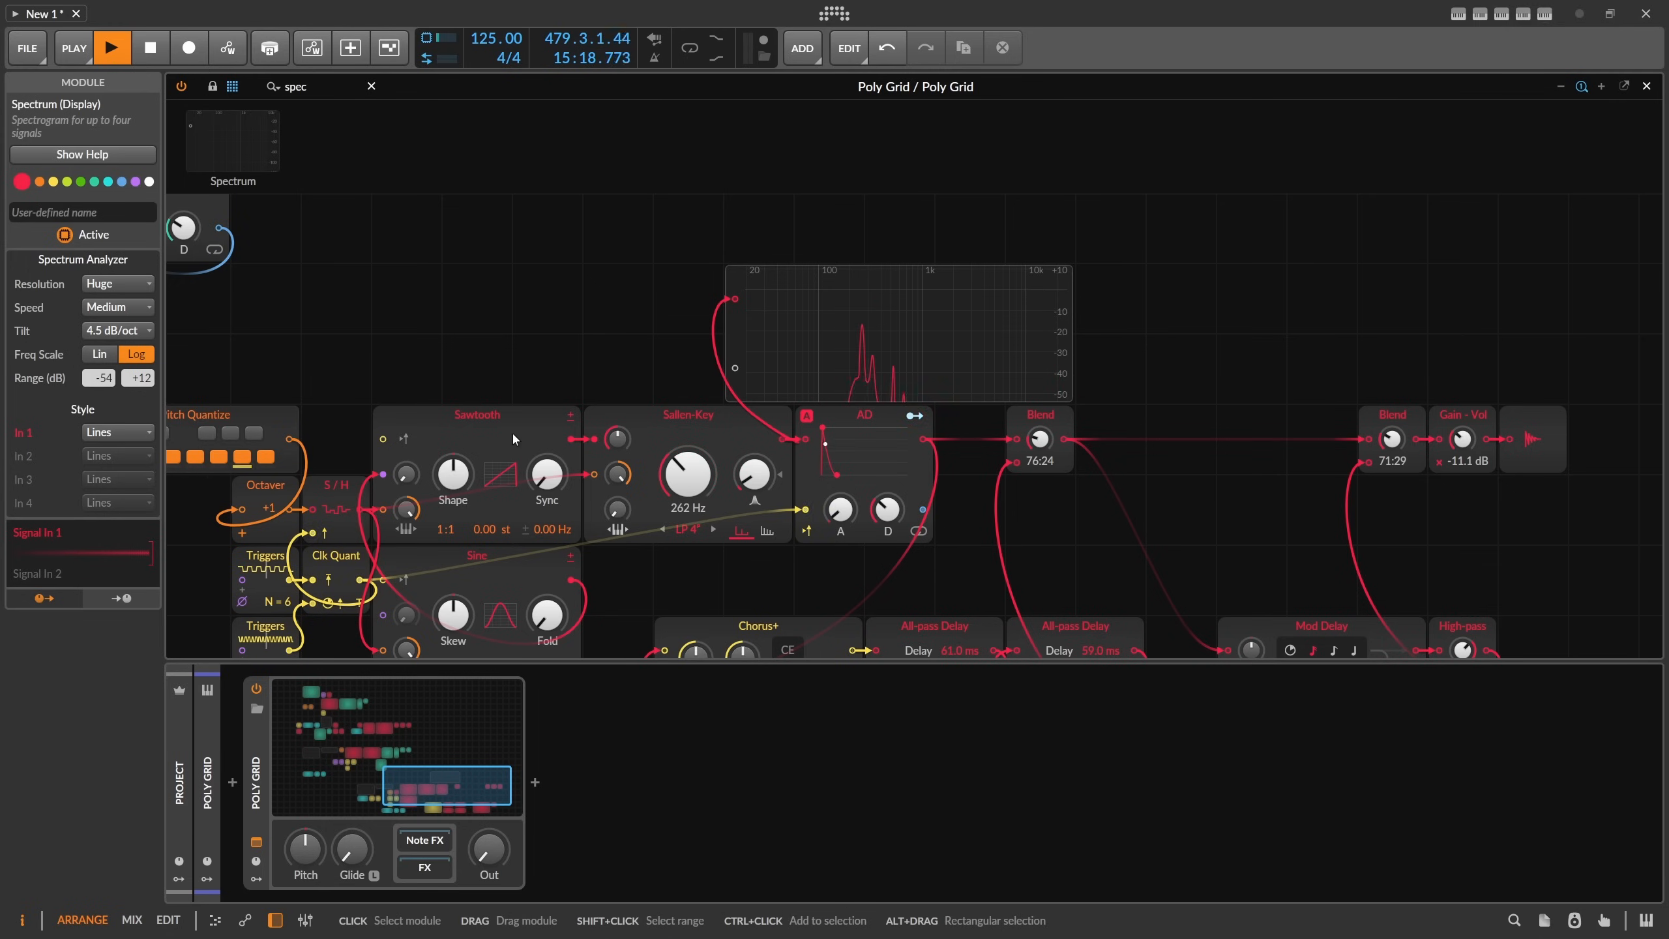
Try the Sallen-Key's resonance at up to 99.7 % with the Poly Grid's output raised, and bring both back down.
{"action": "left_click_drag", "start_coordinate": [755, 475], "coordinate": [755, 427]}
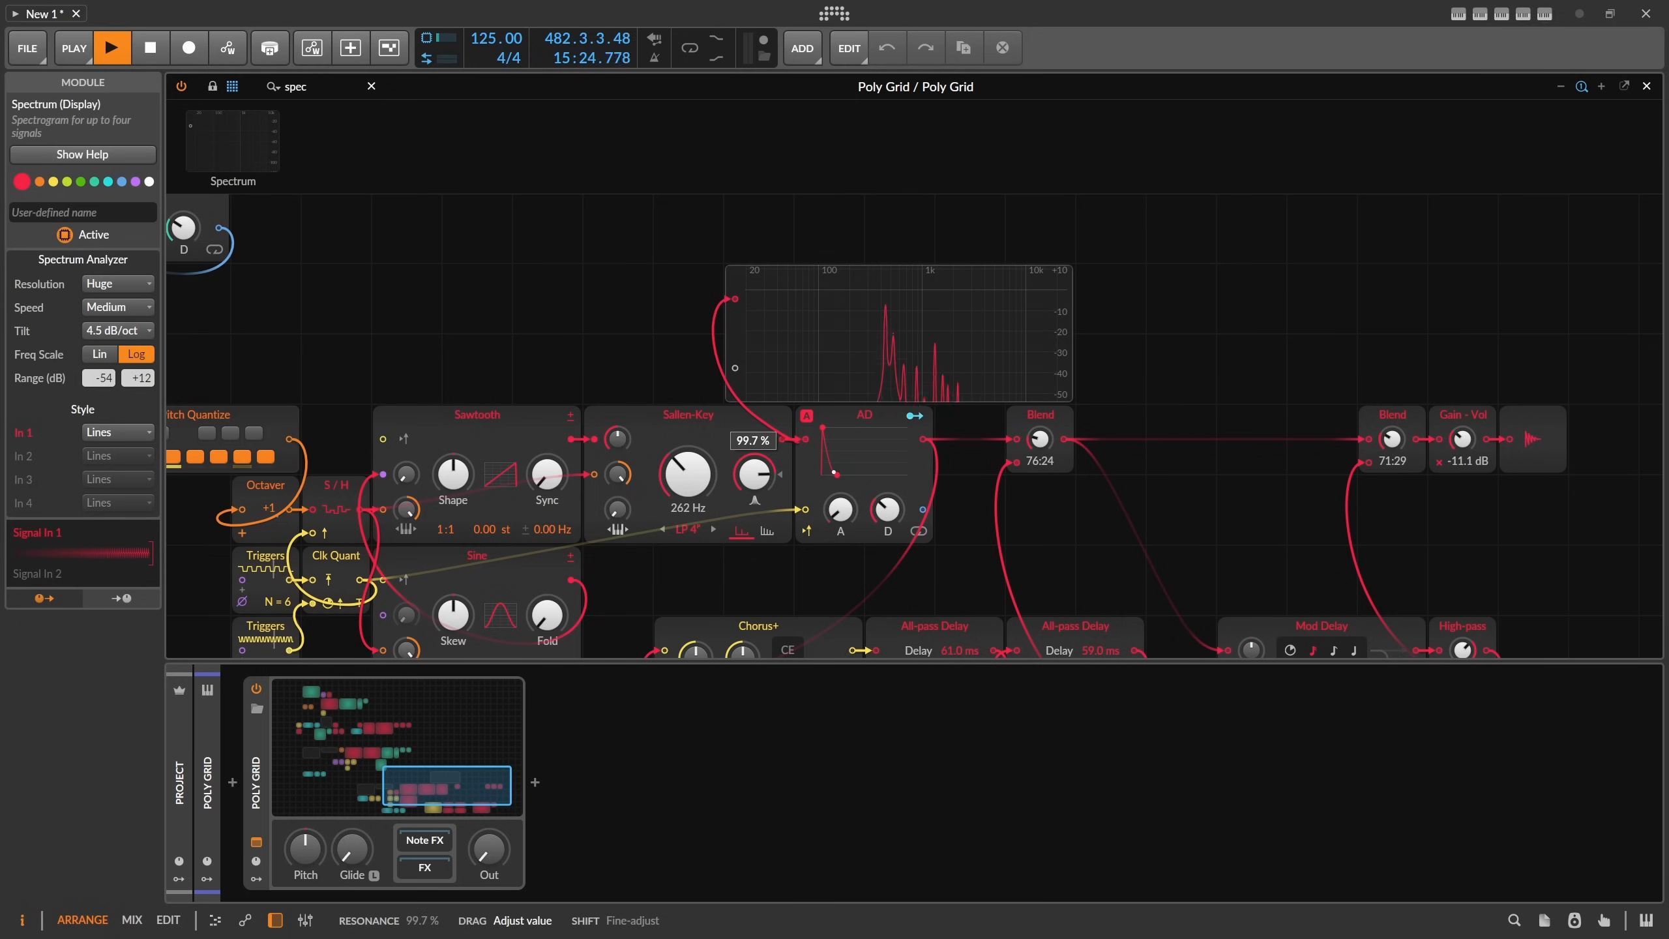
{"action": "left_click_drag", "start_coordinate": [754, 427], "coordinate": [754, 430]}
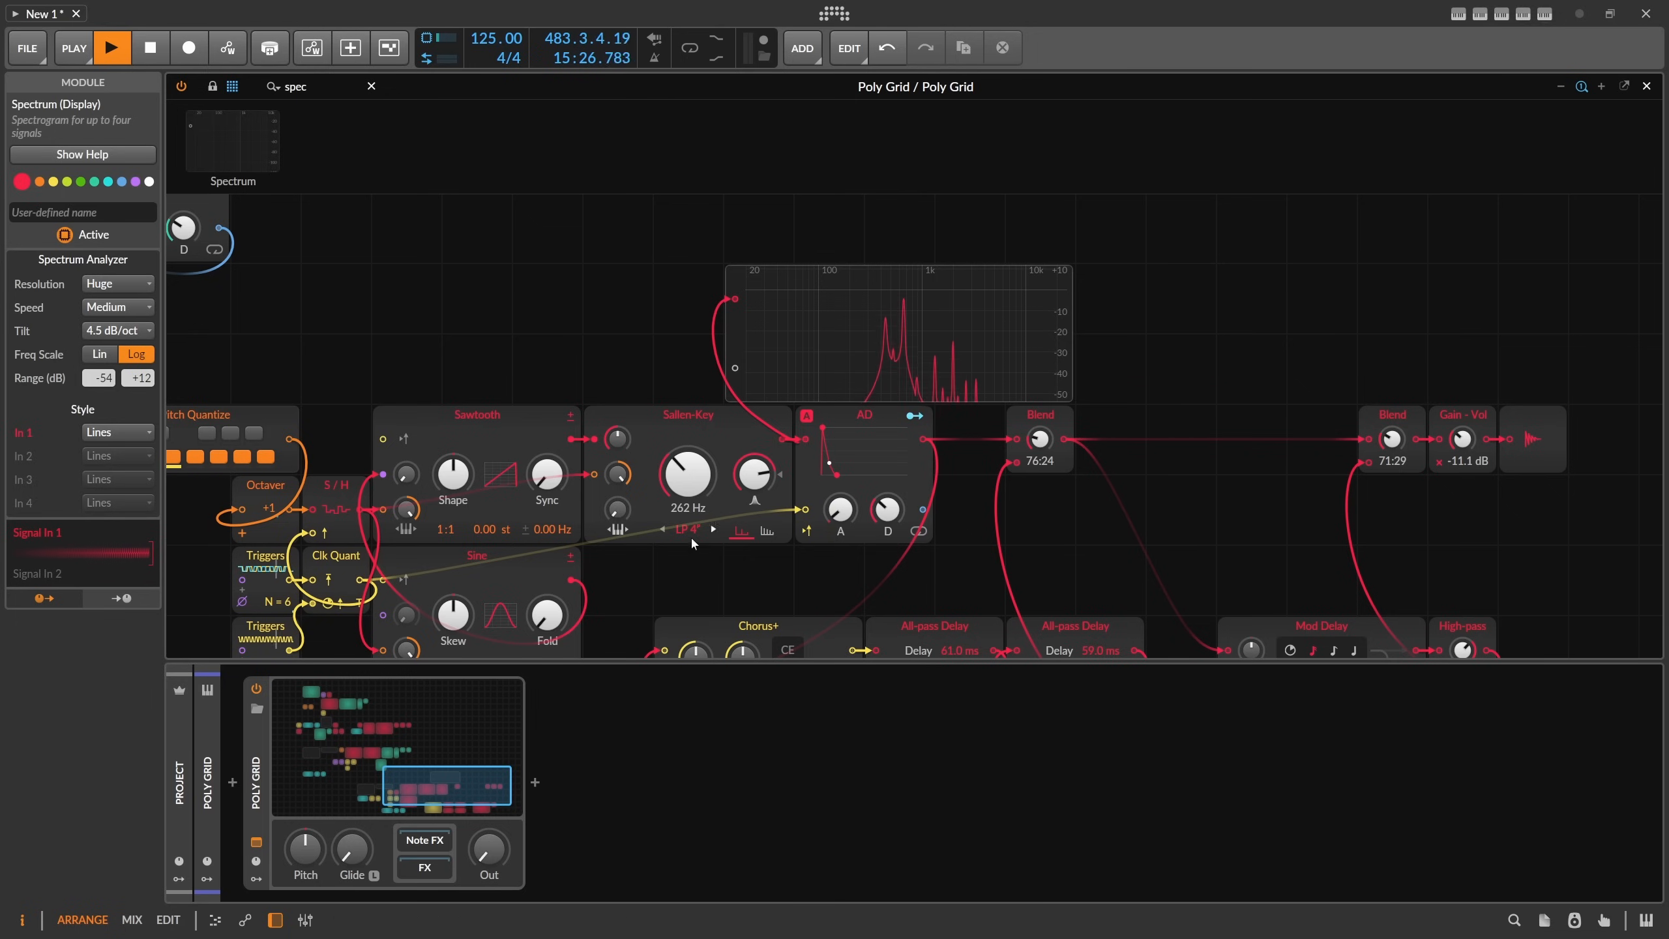
{"action": "left_click_drag", "start_coordinate": [489, 848], "coordinate": [488, 826]}
{"action": "left_click_drag", "start_coordinate": [754, 474], "coordinate": [754, 489]}
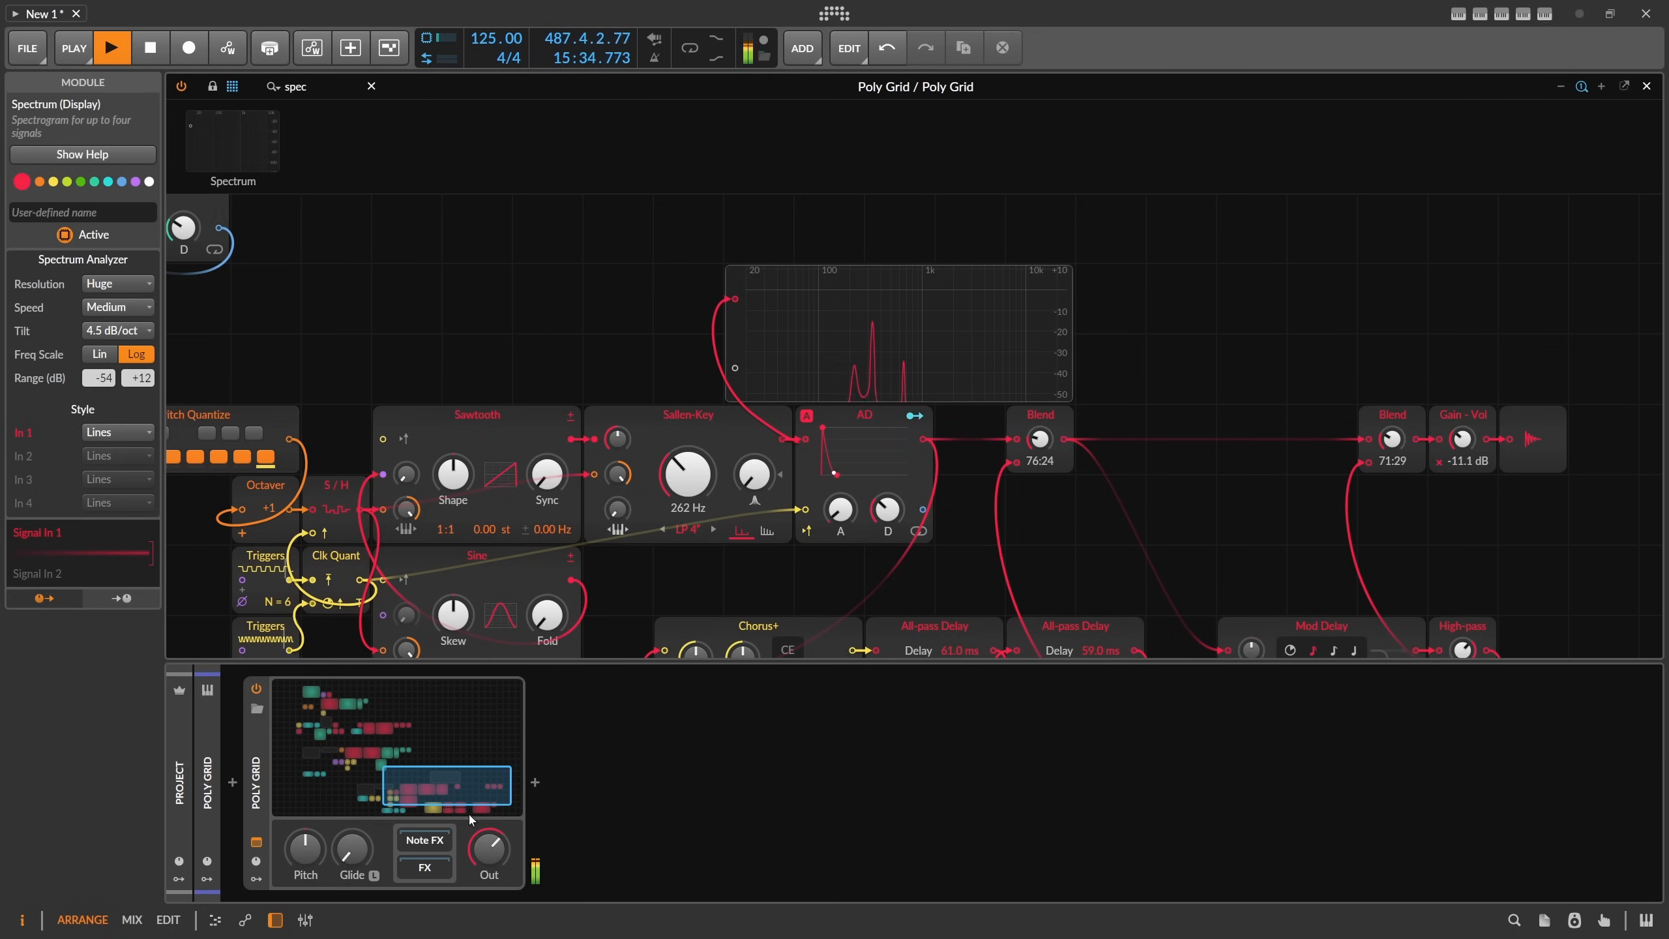
{"action": "left_click_drag", "start_coordinate": [488, 848], "coordinate": [488, 910]}
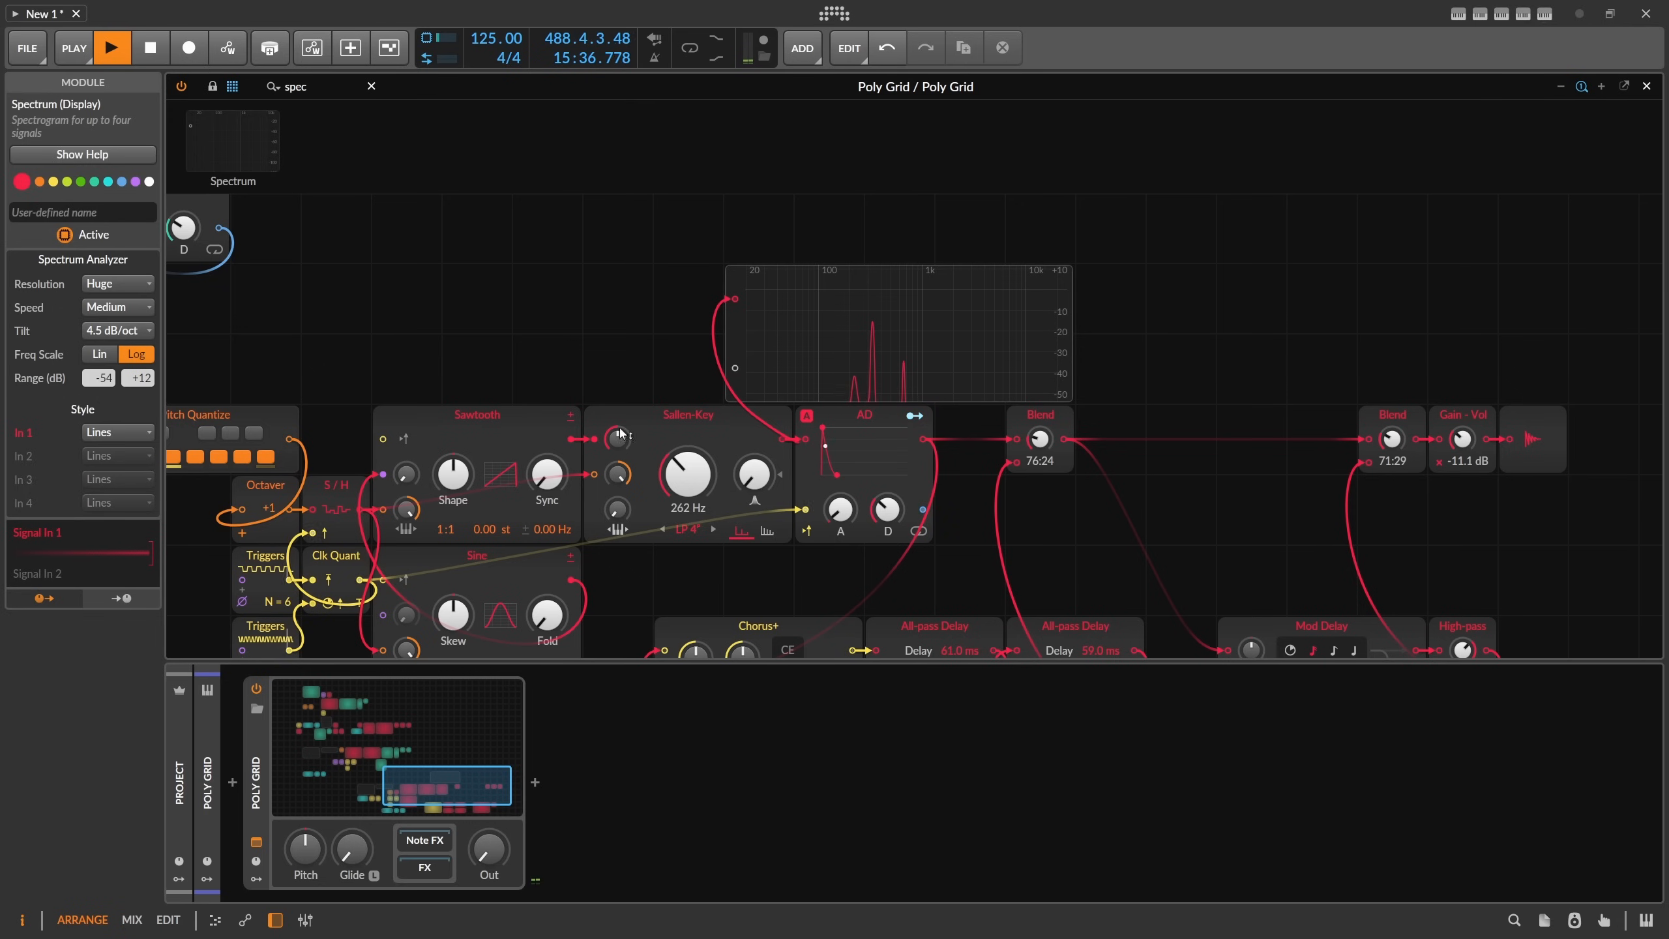
Move the Add module below the Sallen-Key and feed the AD's envelope output into its second input.
{"action": "type", "text": "ad"}
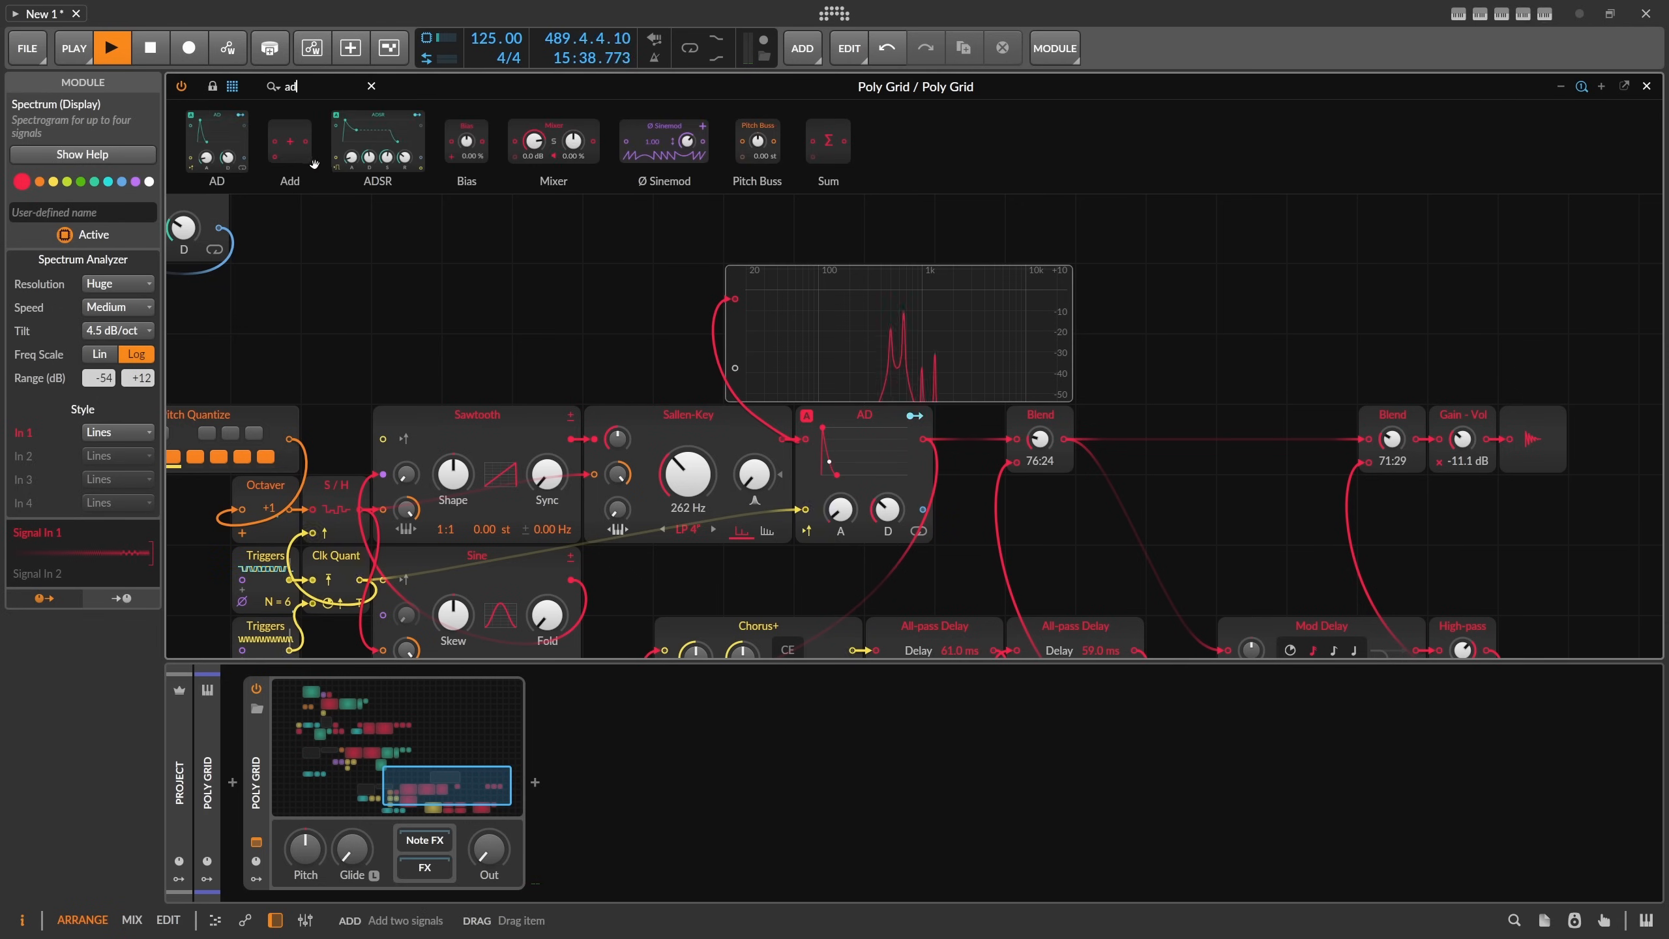
{"action": "scroll", "coordinate": [625, 608], "scroll_direction": "down", "scroll_amount": 3}
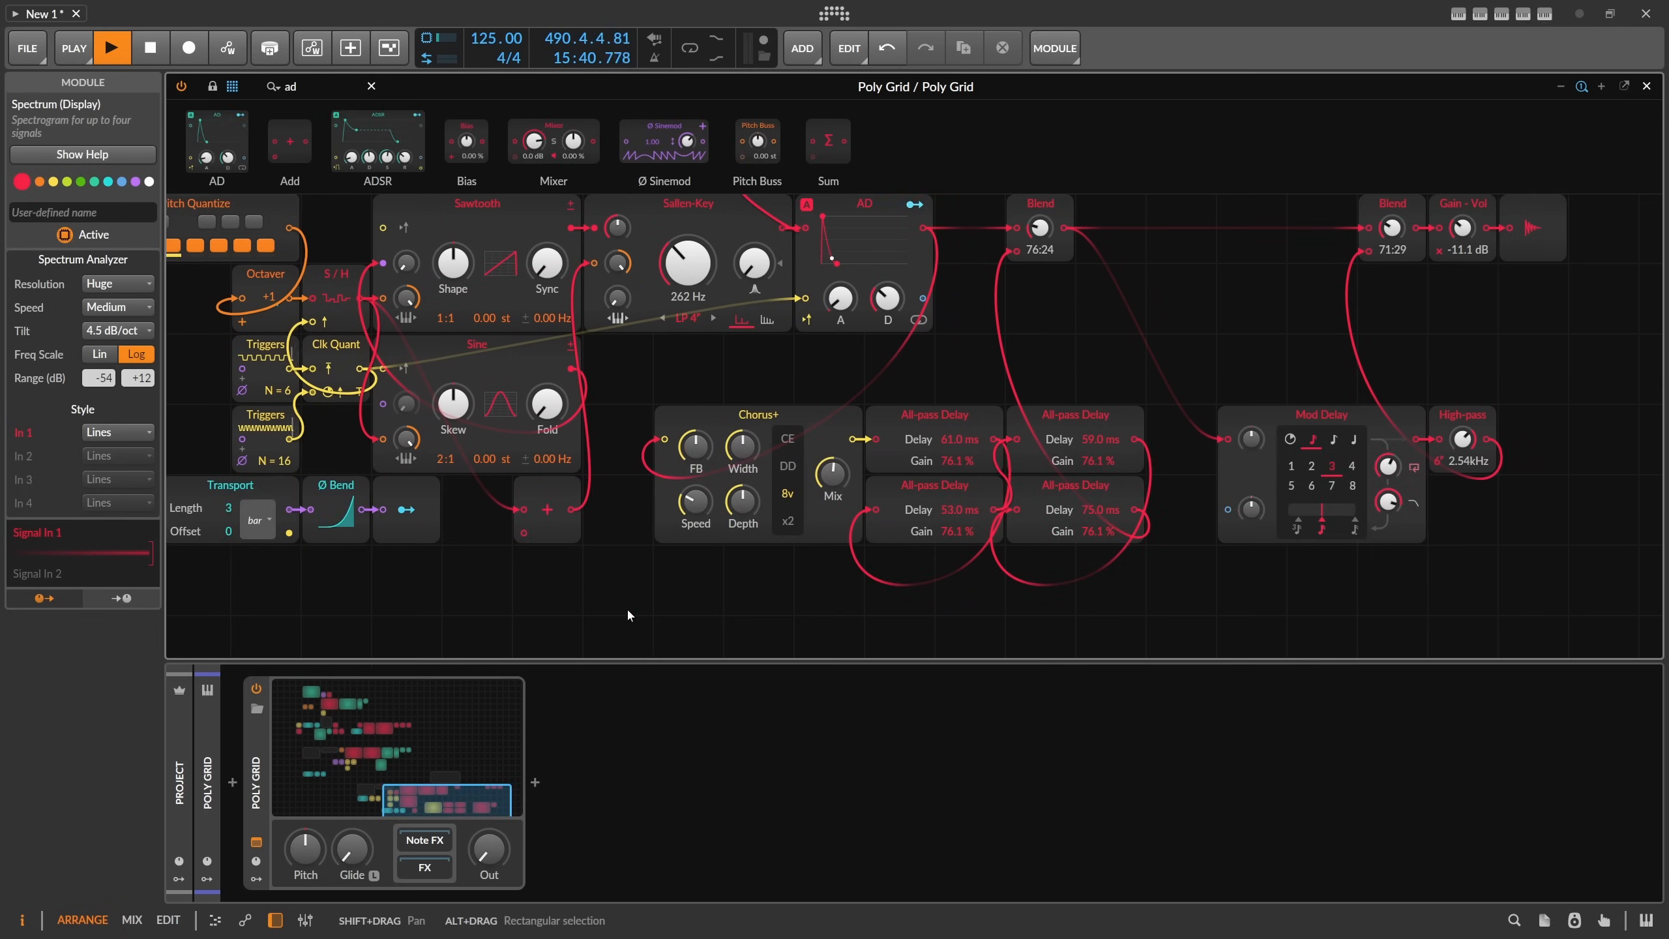
{"action": "left_click_drag", "start_coordinate": [547, 526], "coordinate": [687, 385]}
{"action": "scroll", "coordinate": [839, 339], "scroll_direction": "up", "scroll_amount": 2}
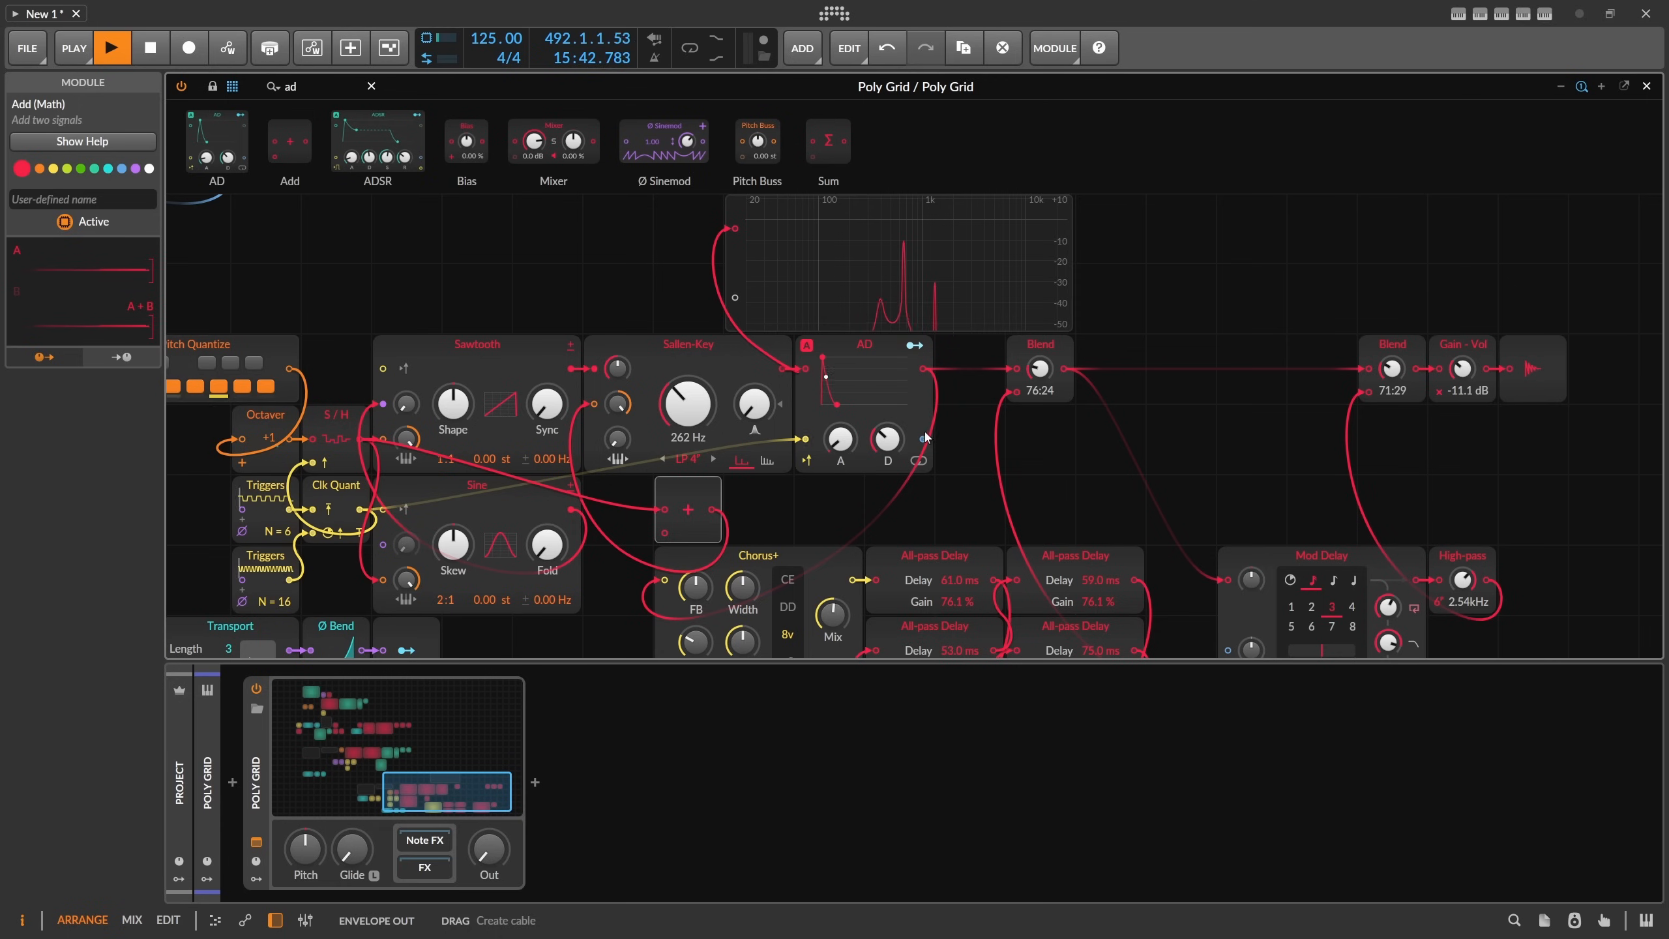
{"action": "left_click_drag", "start_coordinate": [922, 438], "coordinate": [664, 533]}
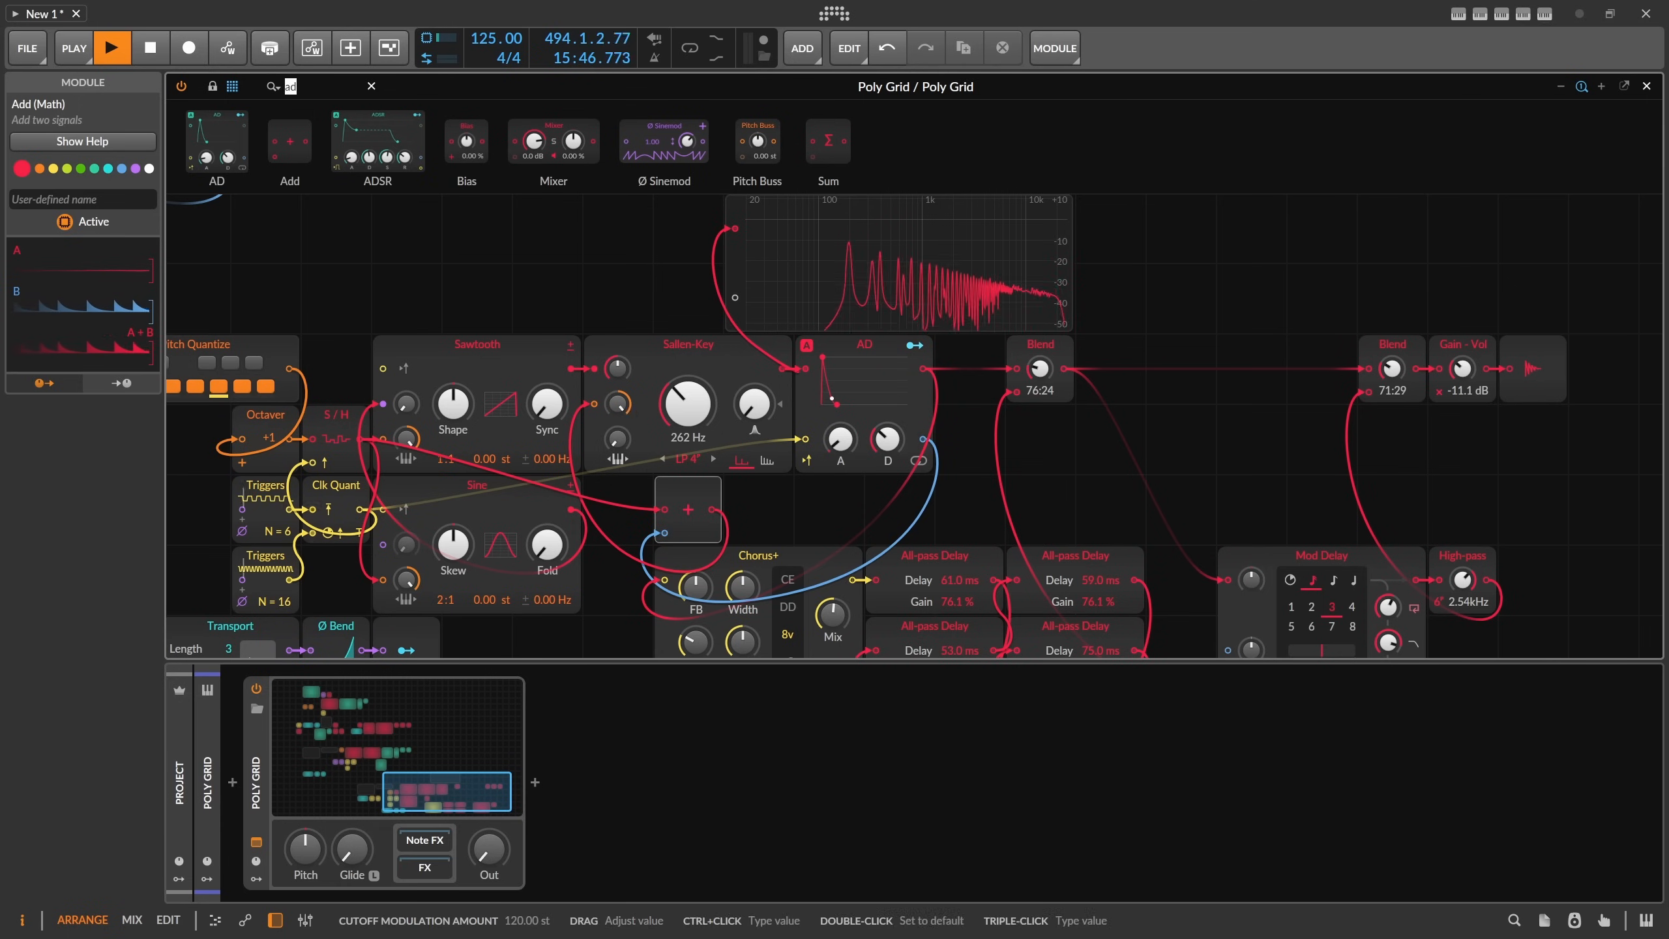
{"action": "left_click", "coordinate": [618, 405]}
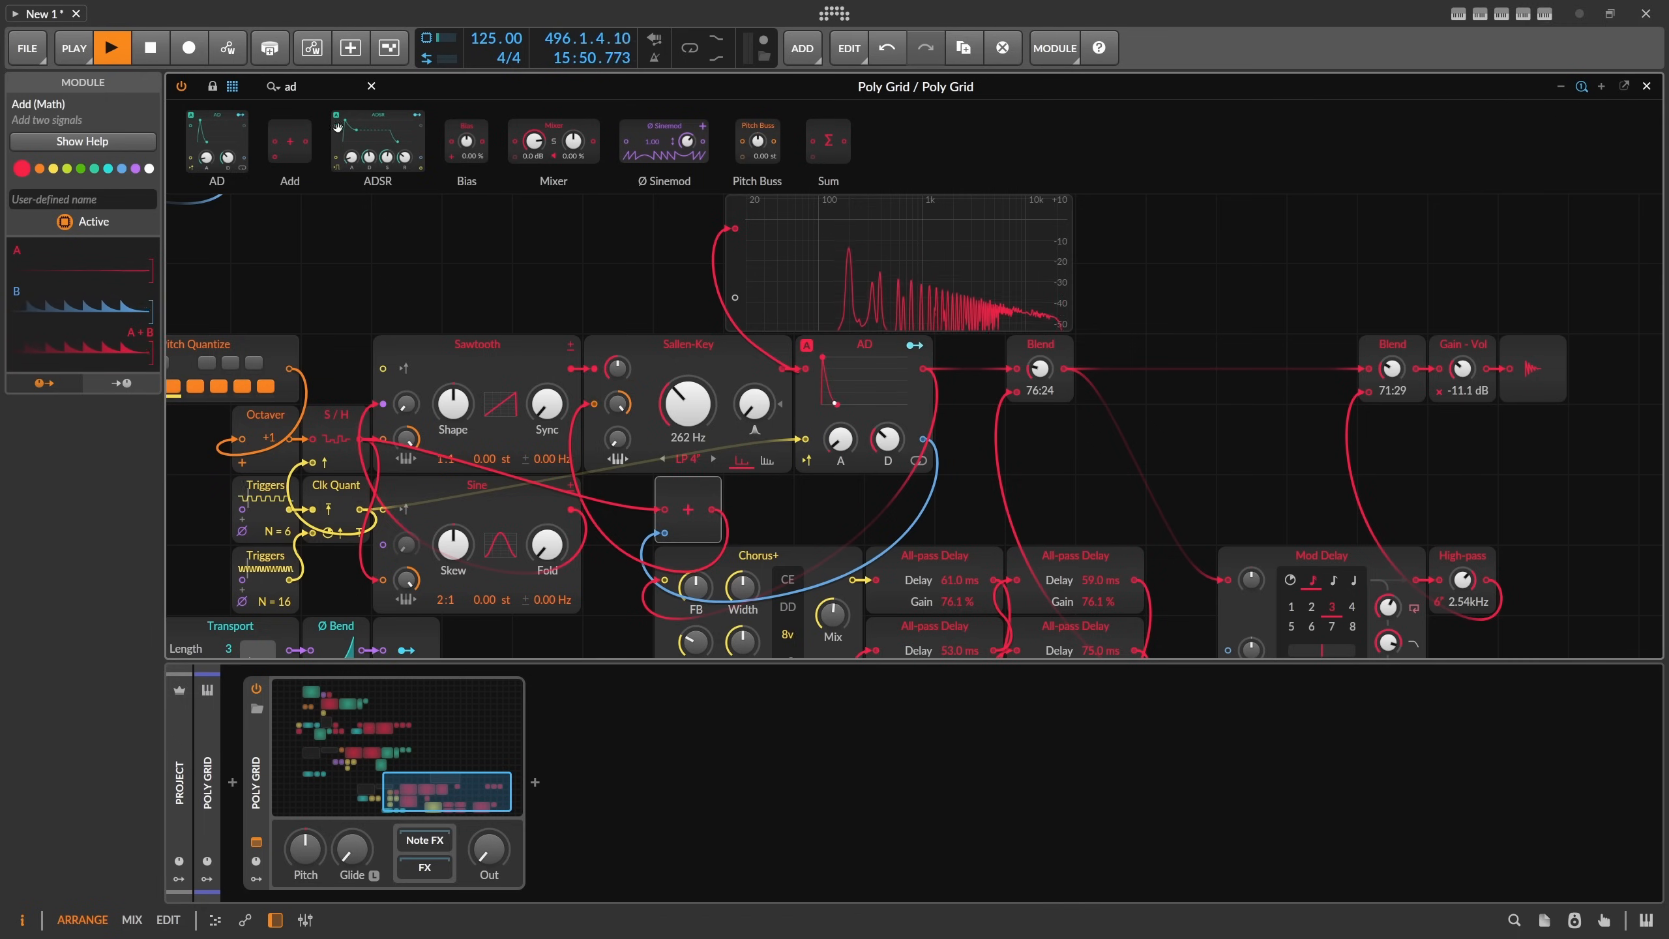
Insert an Attenuate between the AD's envelope output and the Add, name it "flt amt" and lower it to 26.3 %.
{"action": "type", "text": "add"}
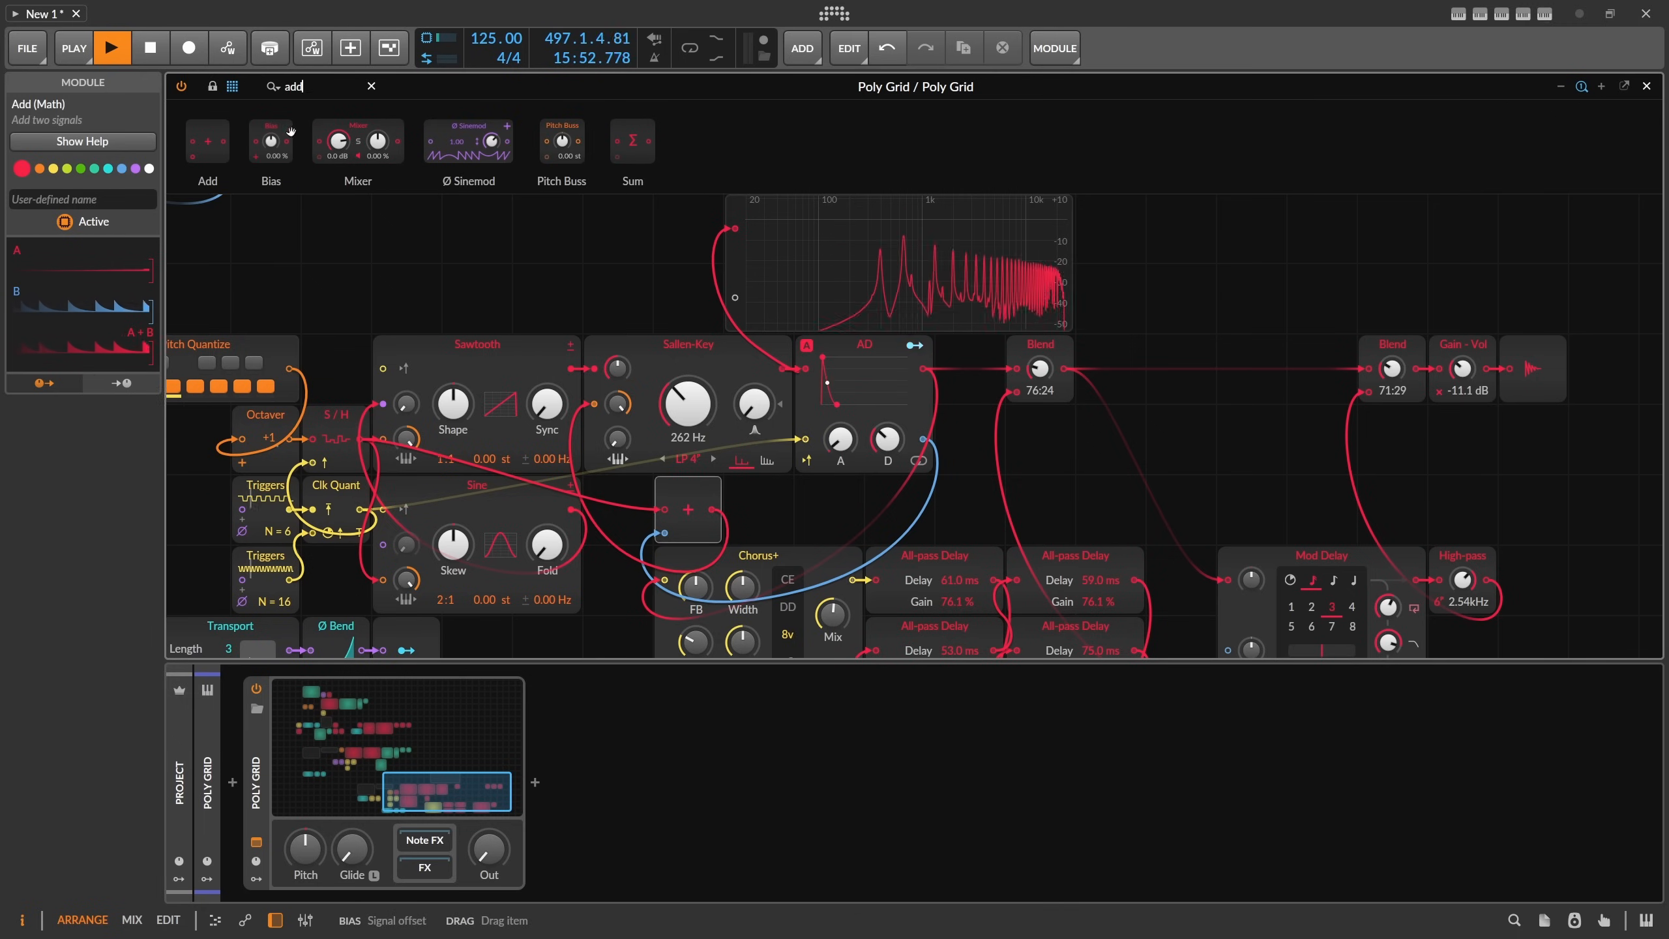
{"action": "left_click_drag", "start_coordinate": [321, 85], "coordinate": [624, 486]}
{"action": "type", "text": "att"}
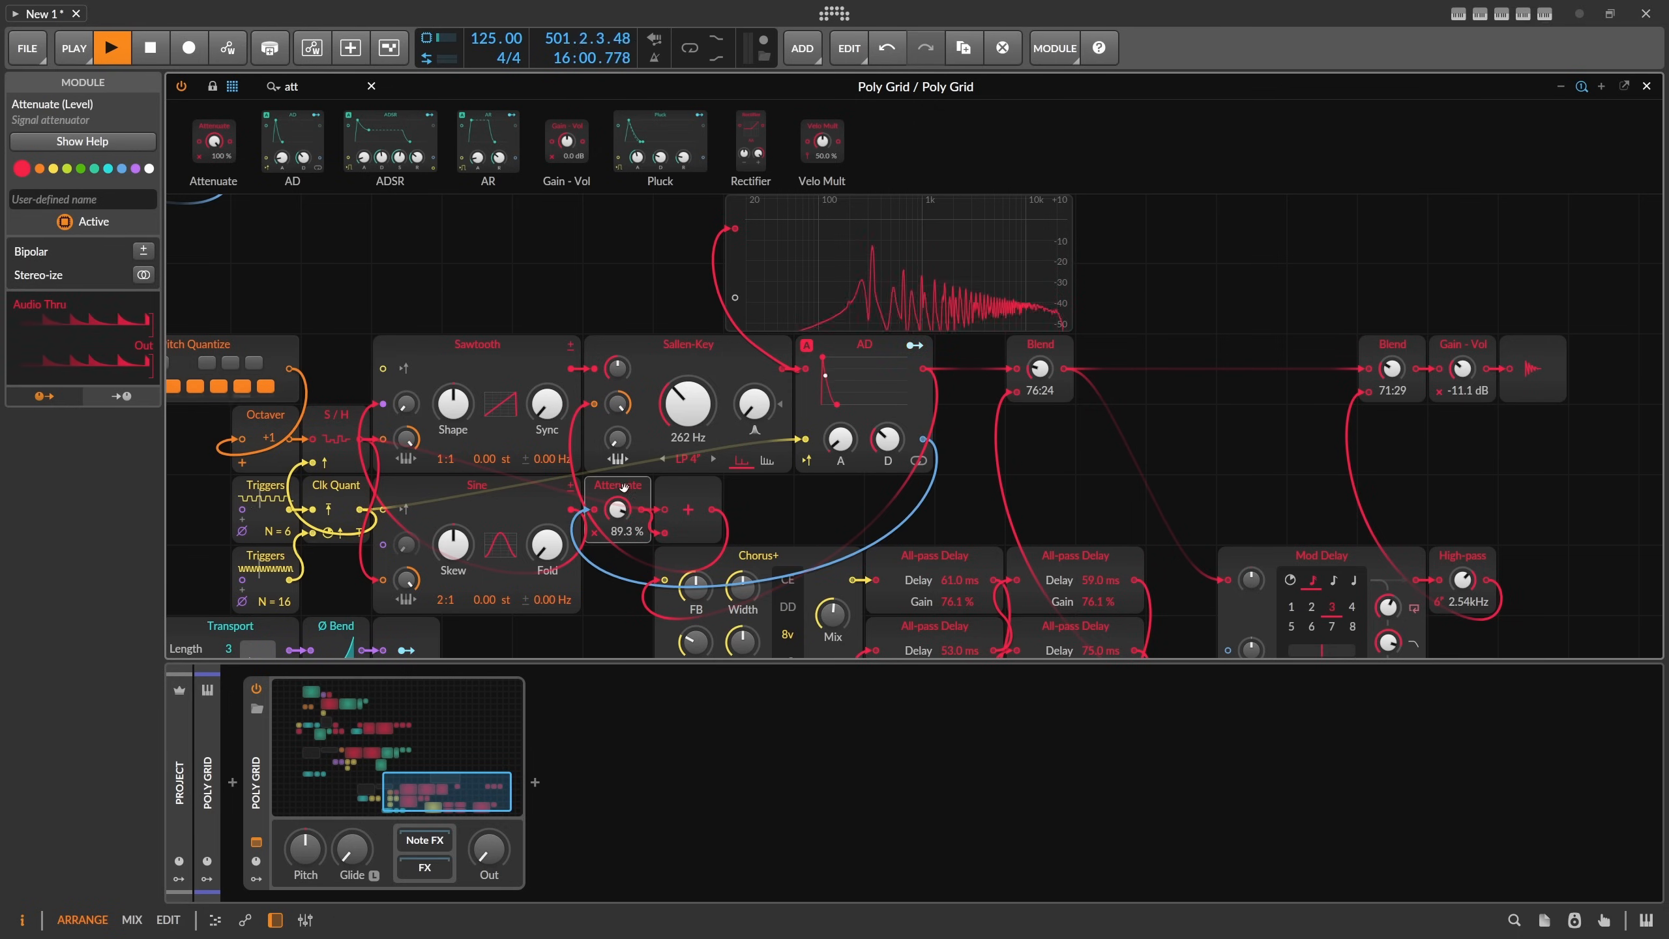
{"action": "left_click", "coordinate": [100, 200]}
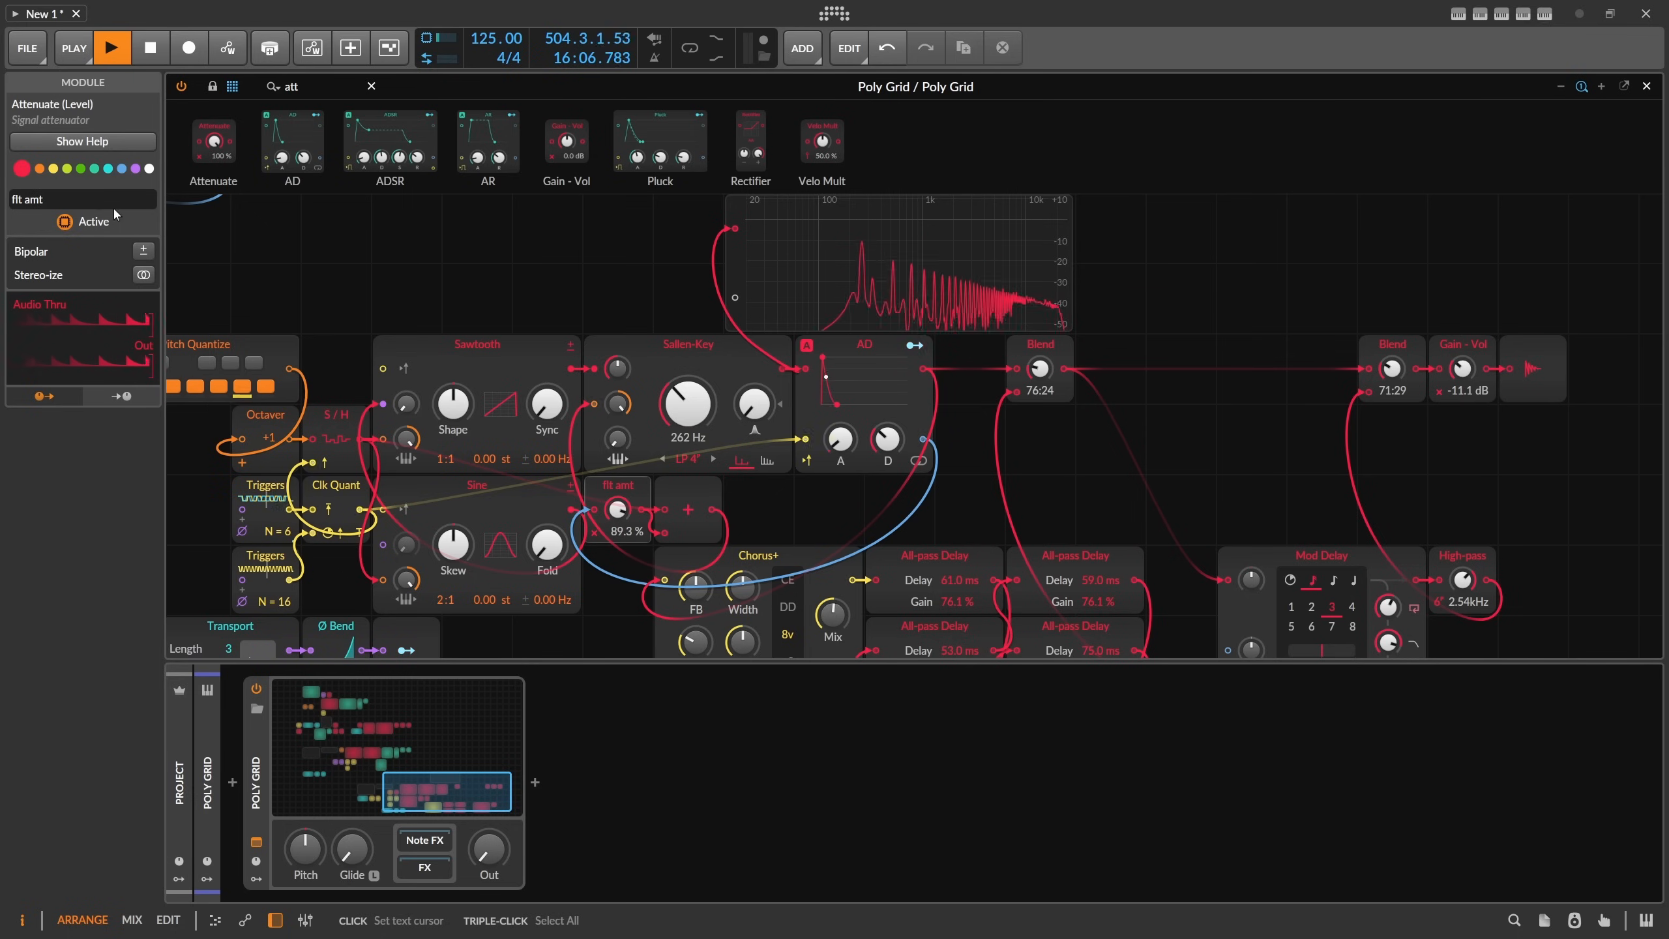
{"action": "left_click_drag", "start_coordinate": [618, 510], "coordinate": [617, 544]}
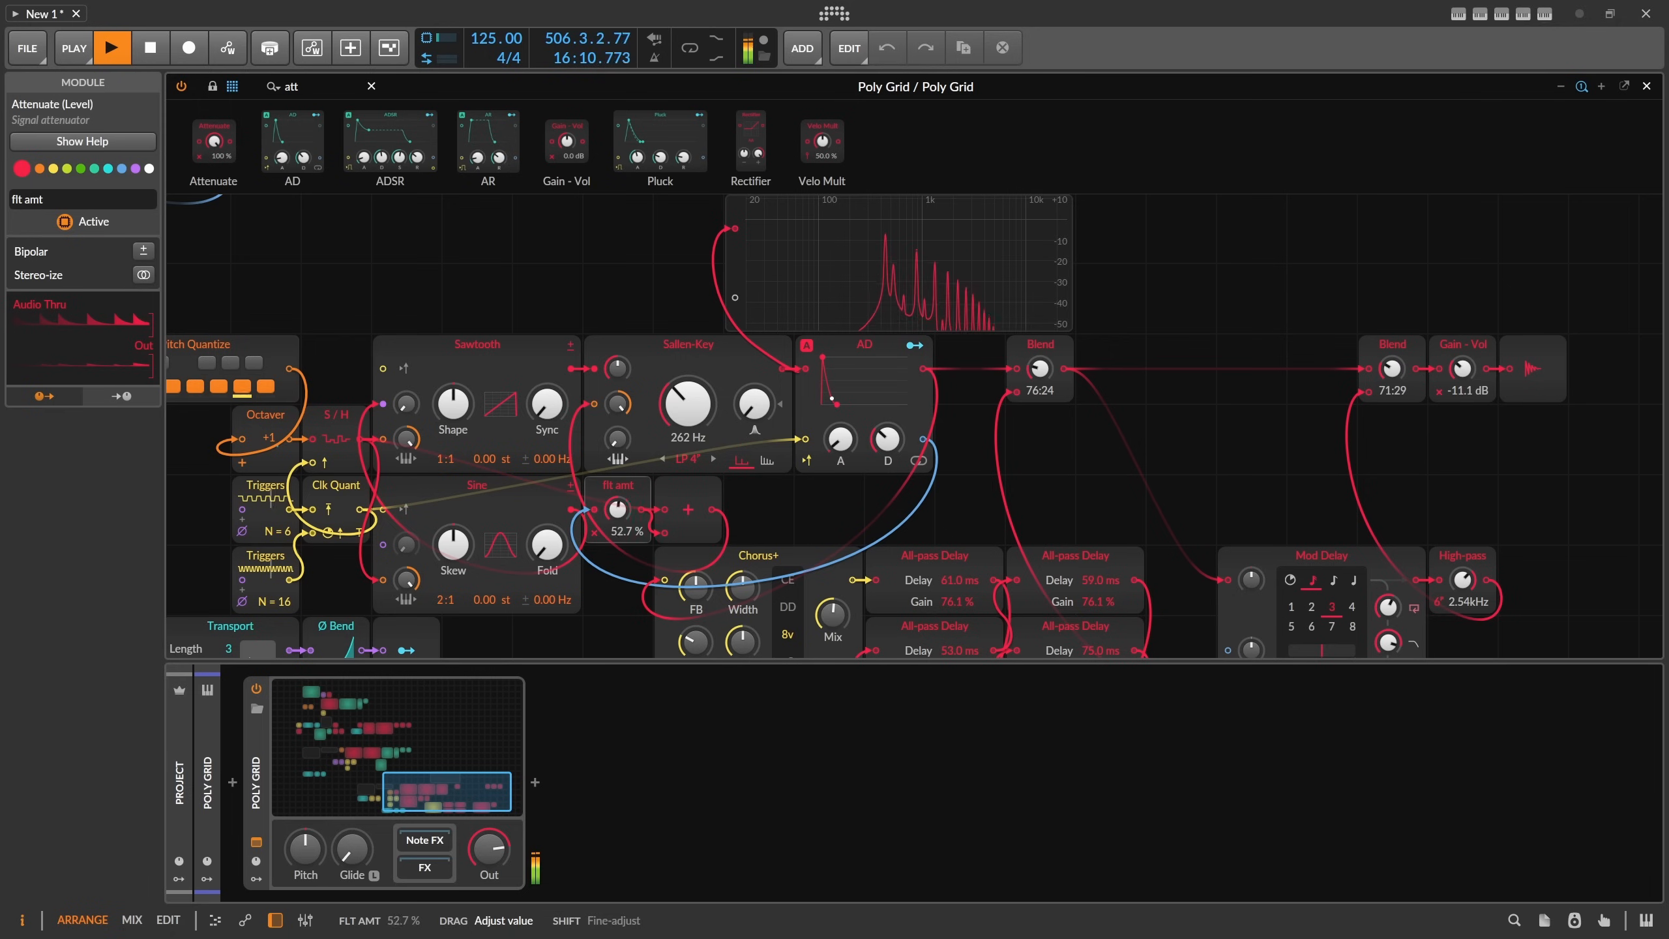
{"action": "left_click_drag", "start_coordinate": [617, 510], "coordinate": [617, 532]}
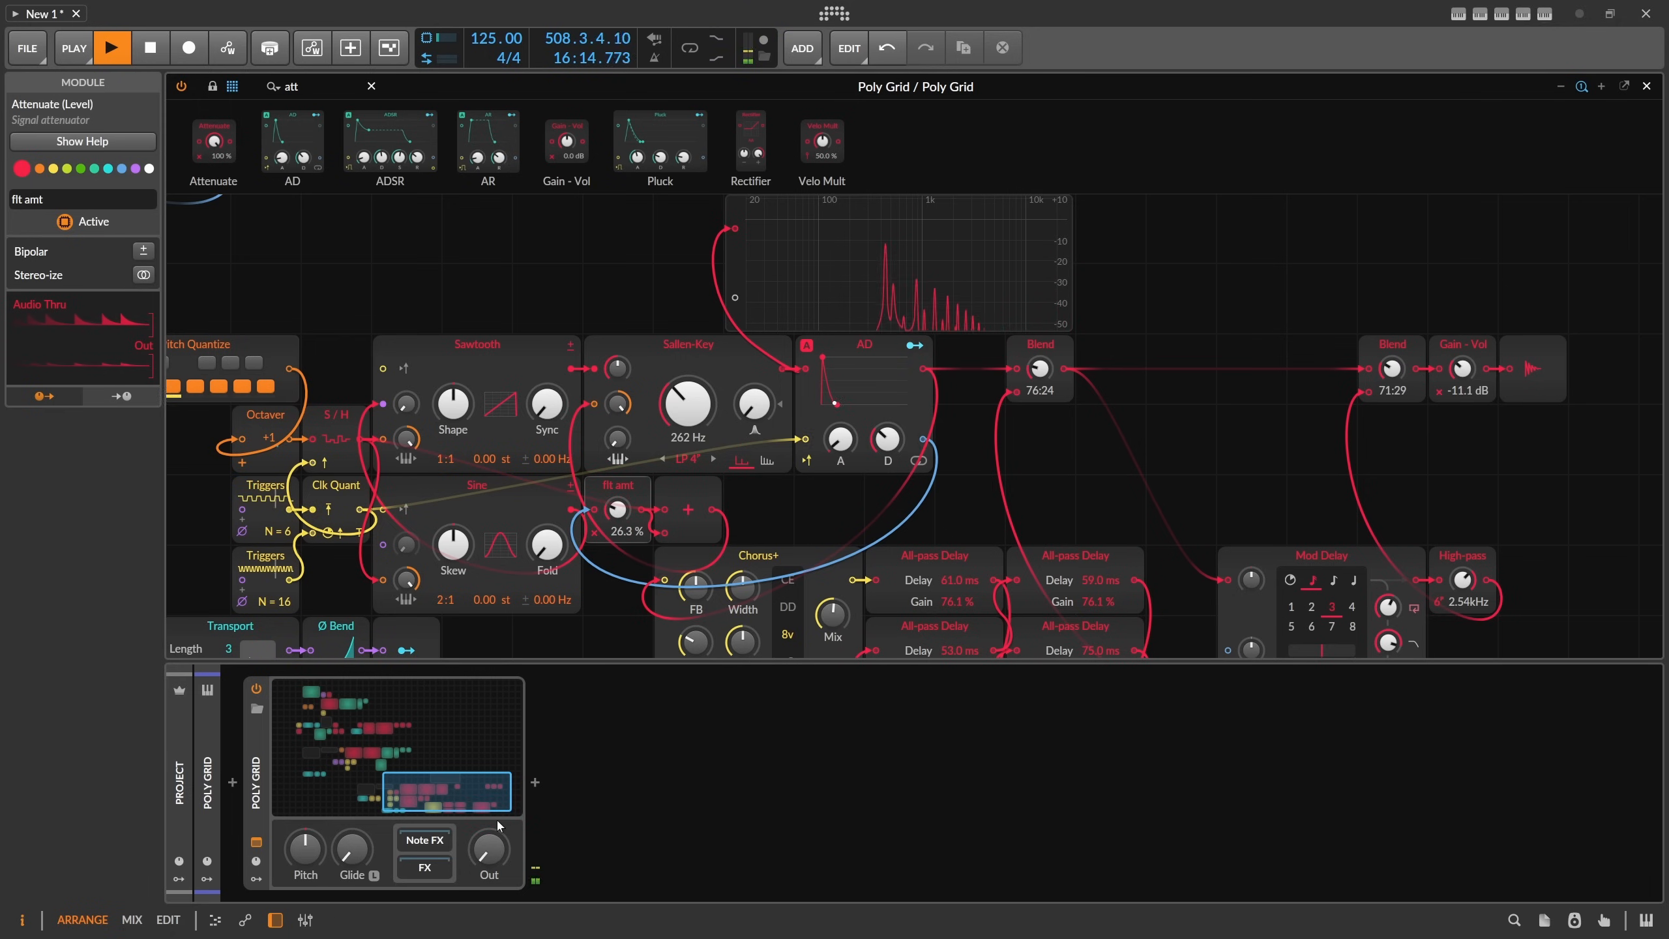
Raise the Poly Grid's output to 0.0 dB.
{"action": "left_click", "coordinate": [677, 364]}
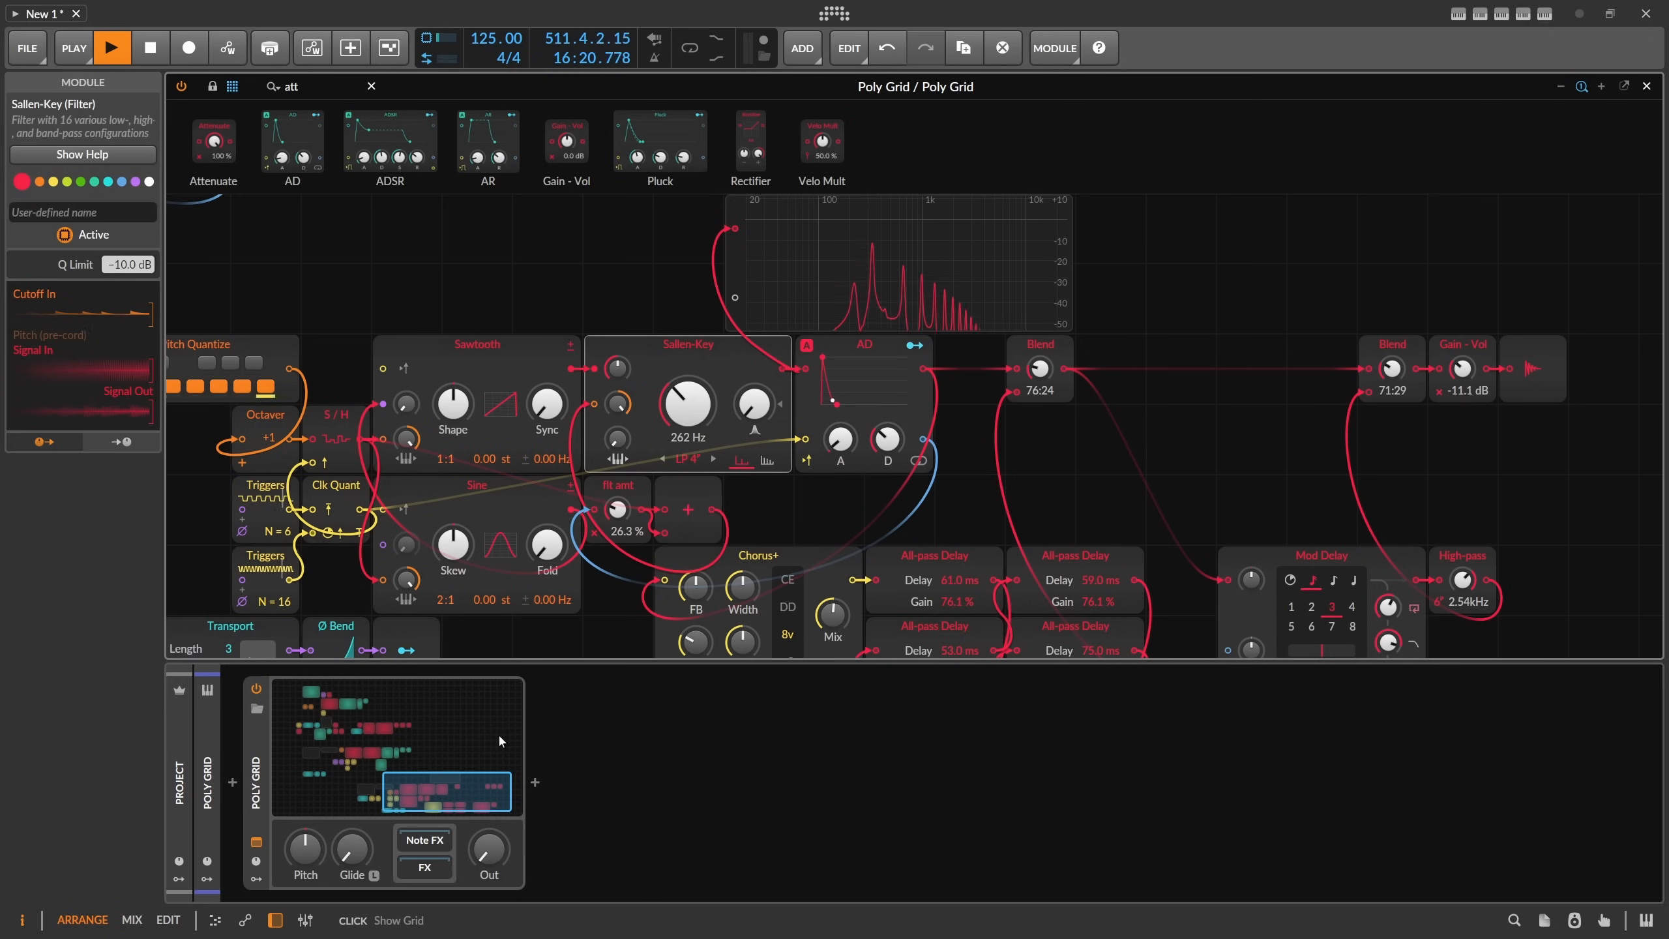
{"action": "left_click", "coordinate": [494, 836]}
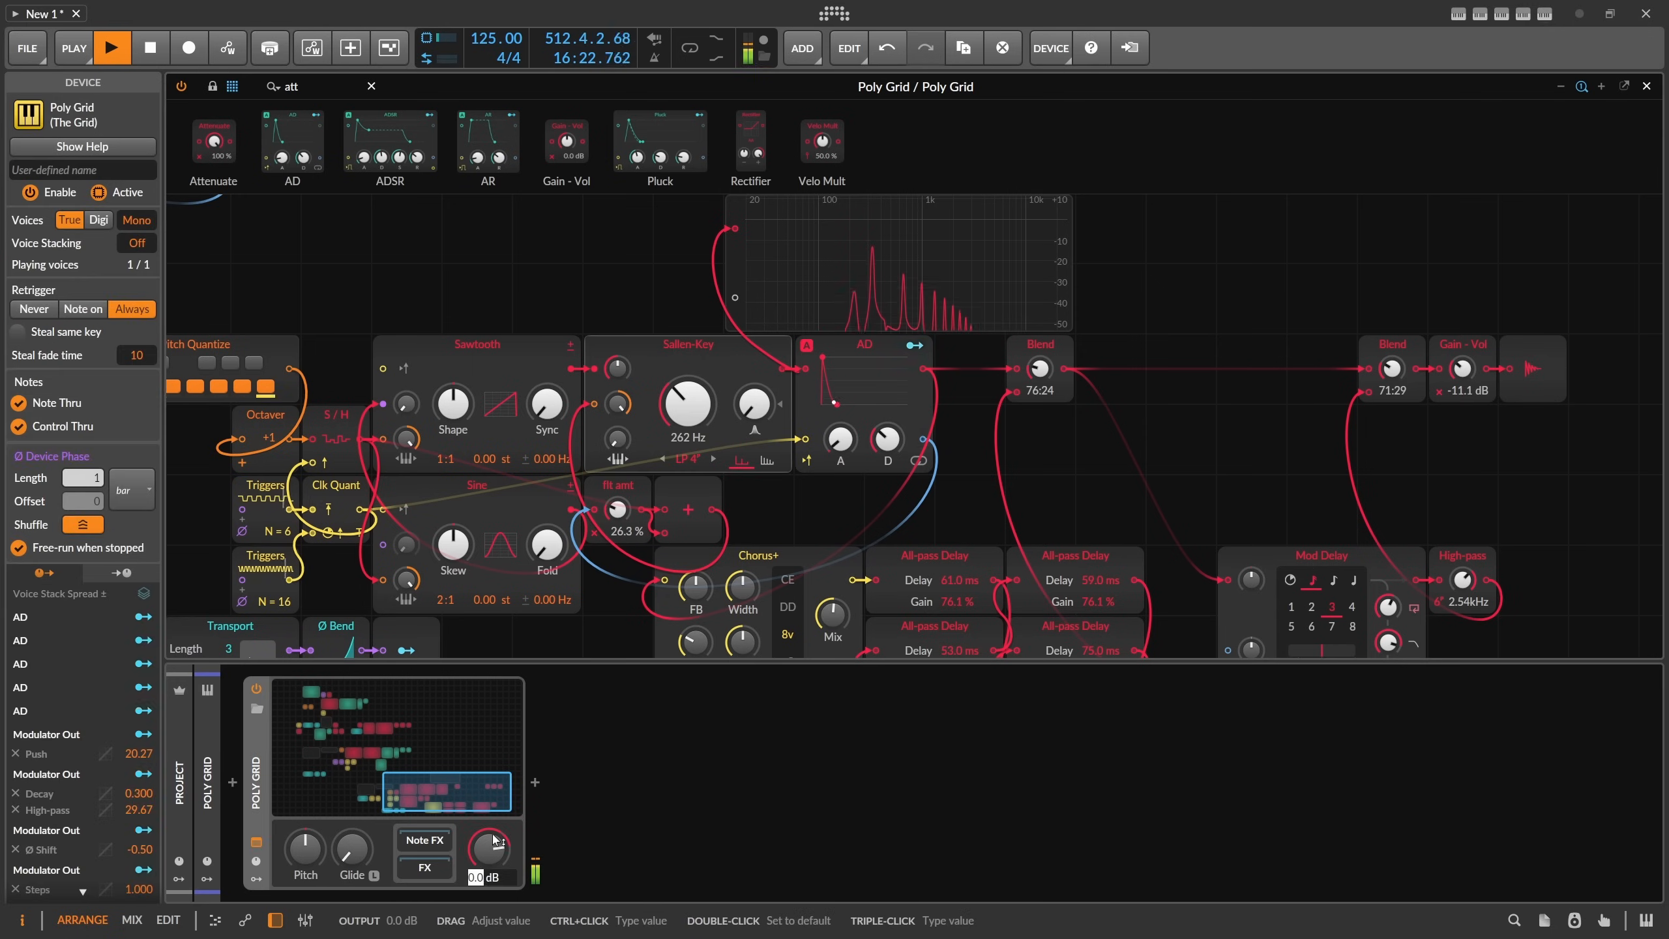
{"action": "left_click_drag", "start_coordinate": [495, 844], "coordinate": [506, 800]}
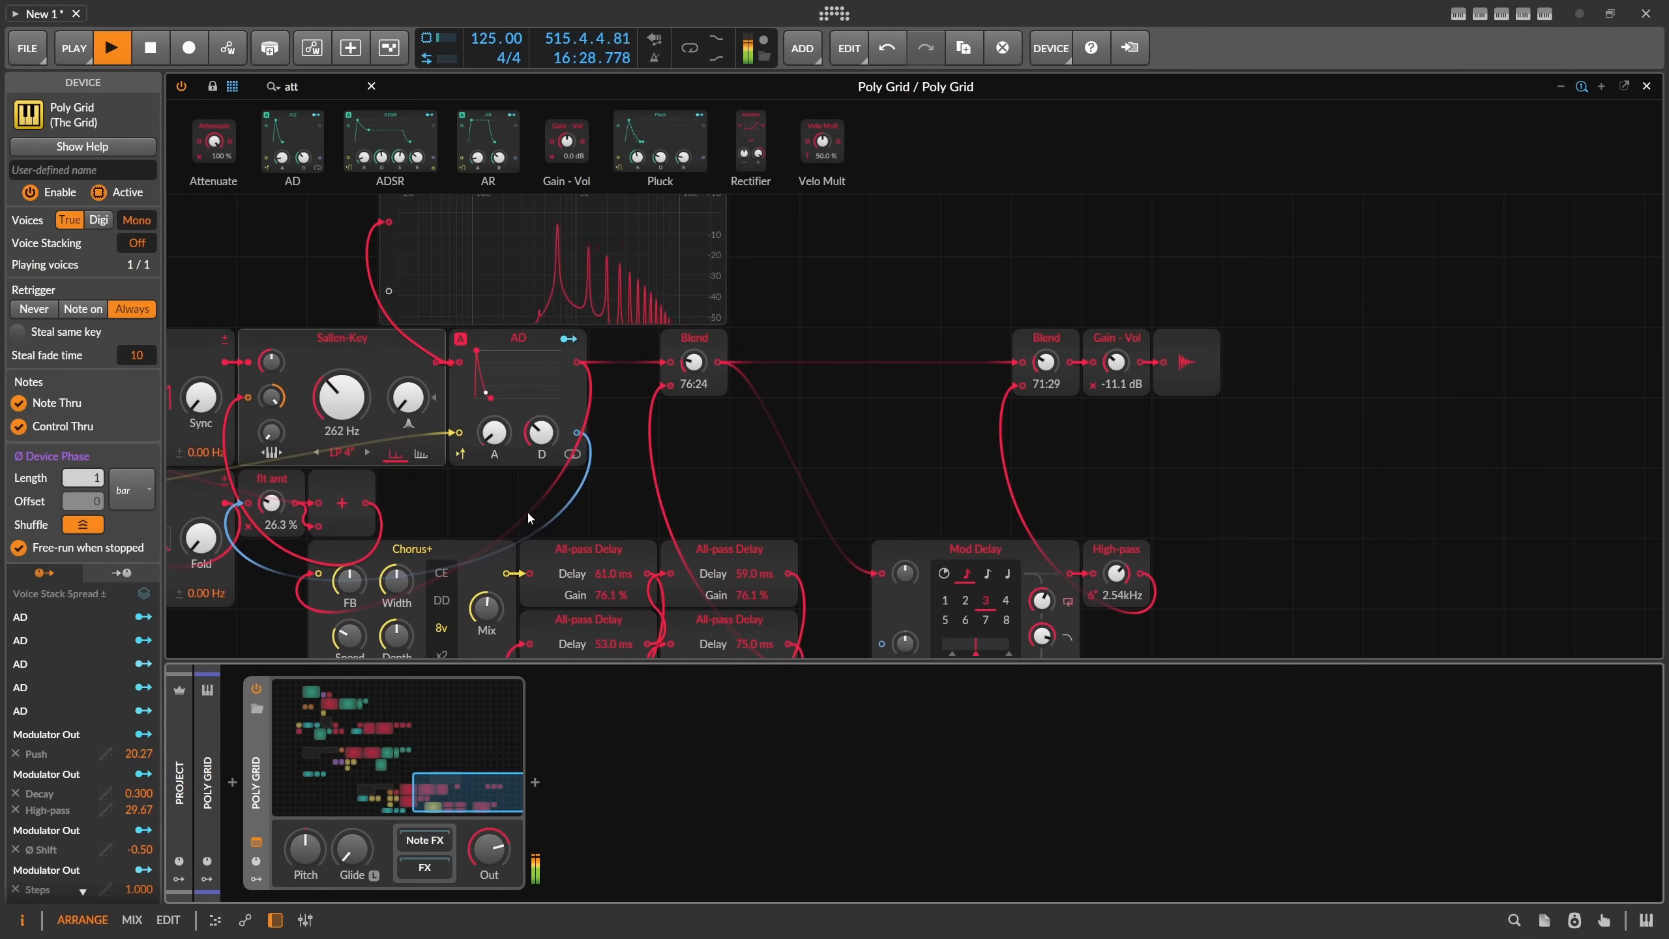
{"action": "scroll", "coordinate": [459, 506], "scroll_direction": "down", "scroll_amount": 5}
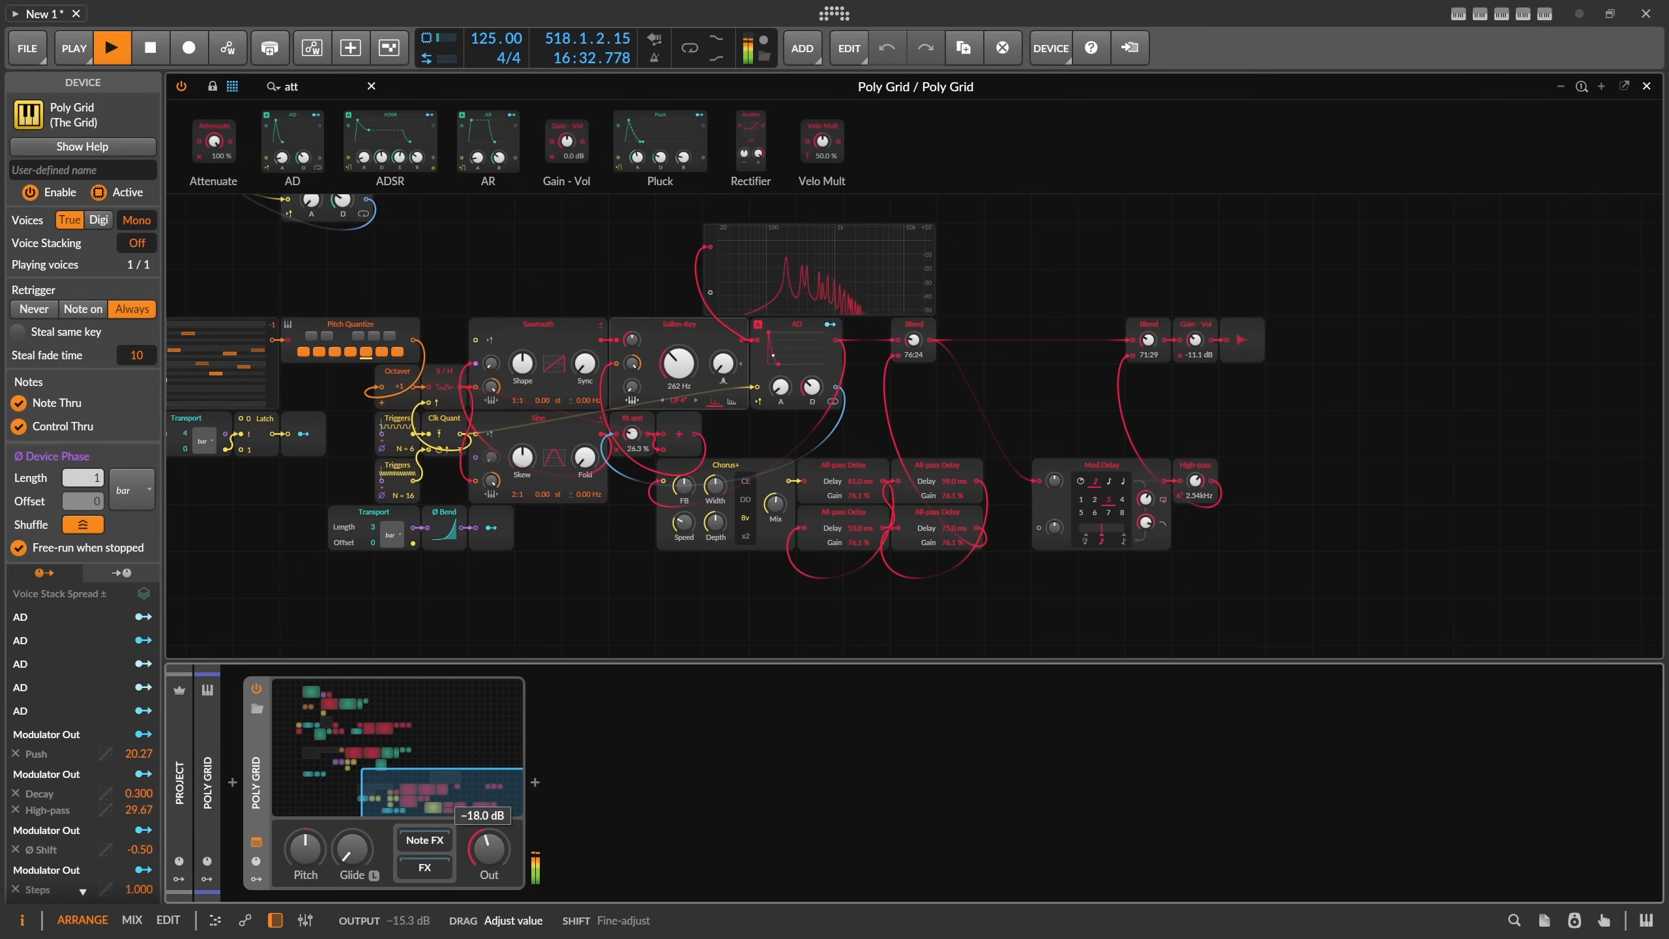
Duplicate the AD below the Chorus+ to drive flt amt with its envelope, naming the copy "flt" and the original "amp".
{"action": "left_click", "coordinate": [765, 348]}
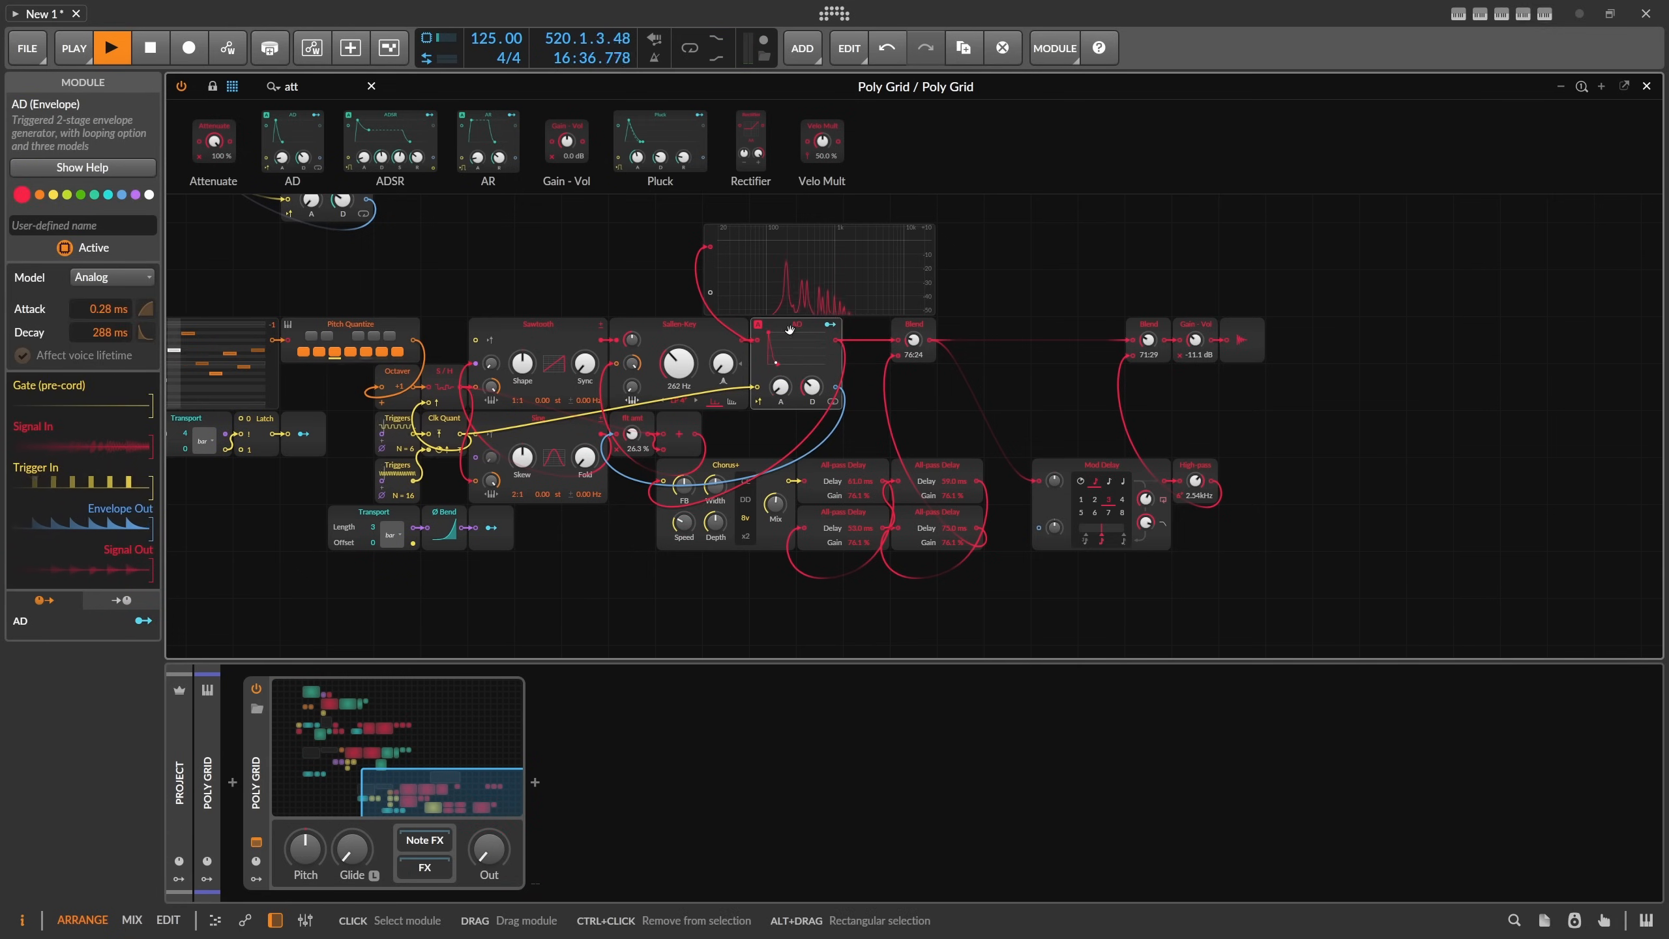
{"action": "left_click_drag", "start_coordinate": [772, 331], "coordinate": [772, 590]}
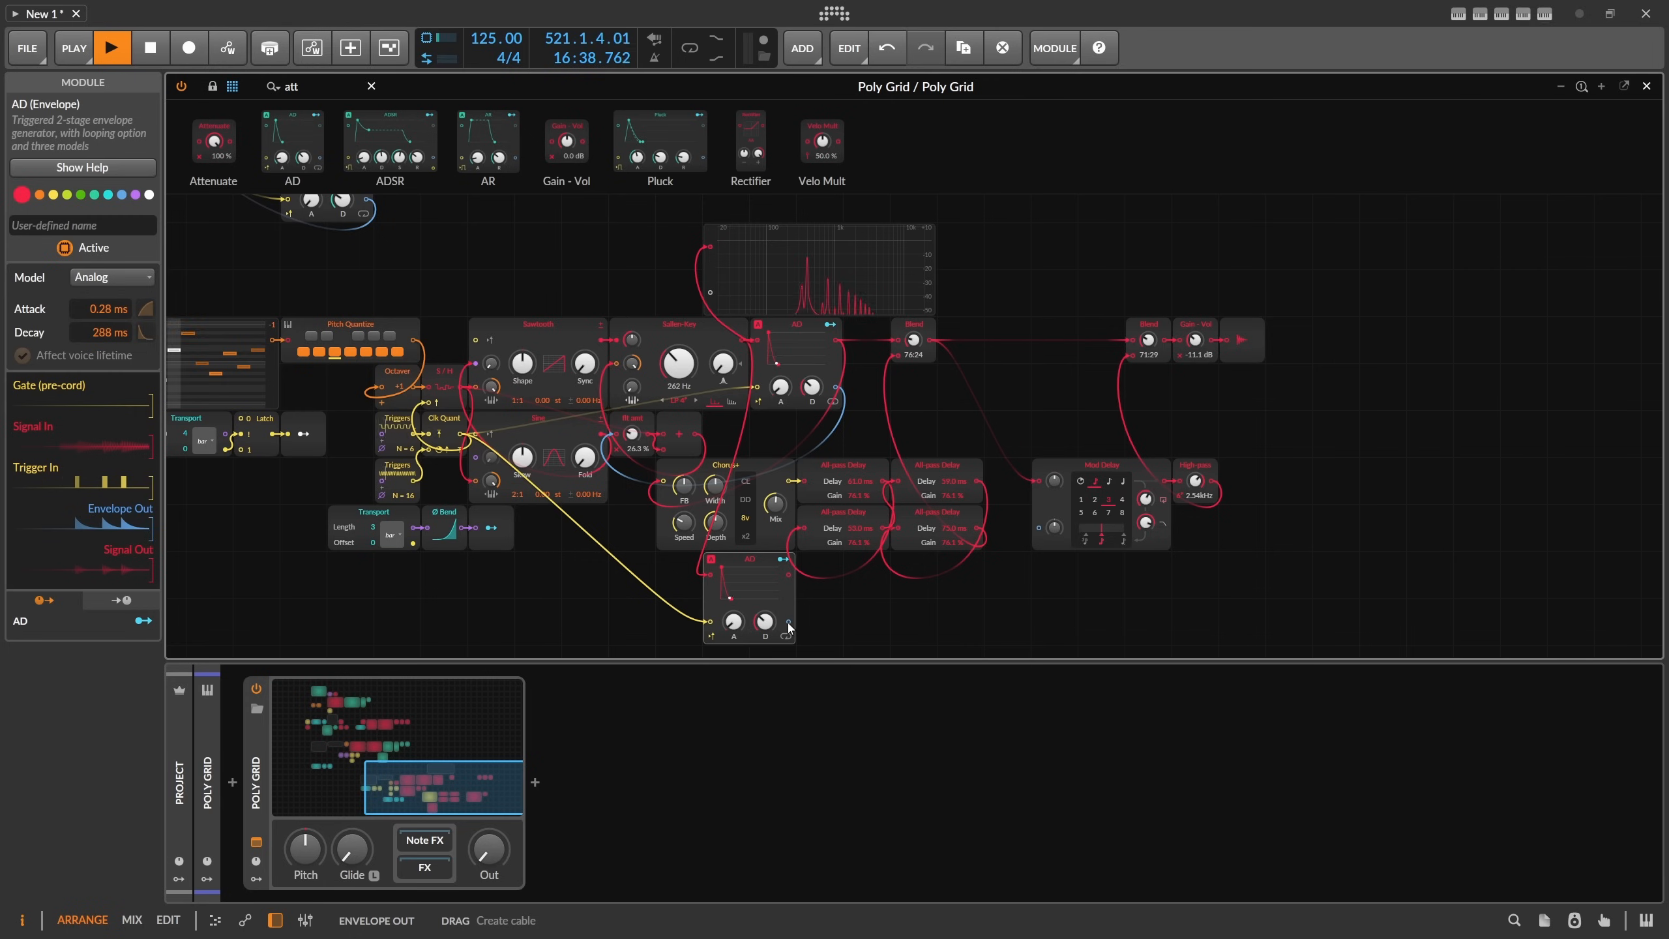
{"action": "left_click_drag", "start_coordinate": [789, 621], "coordinate": [613, 434]}
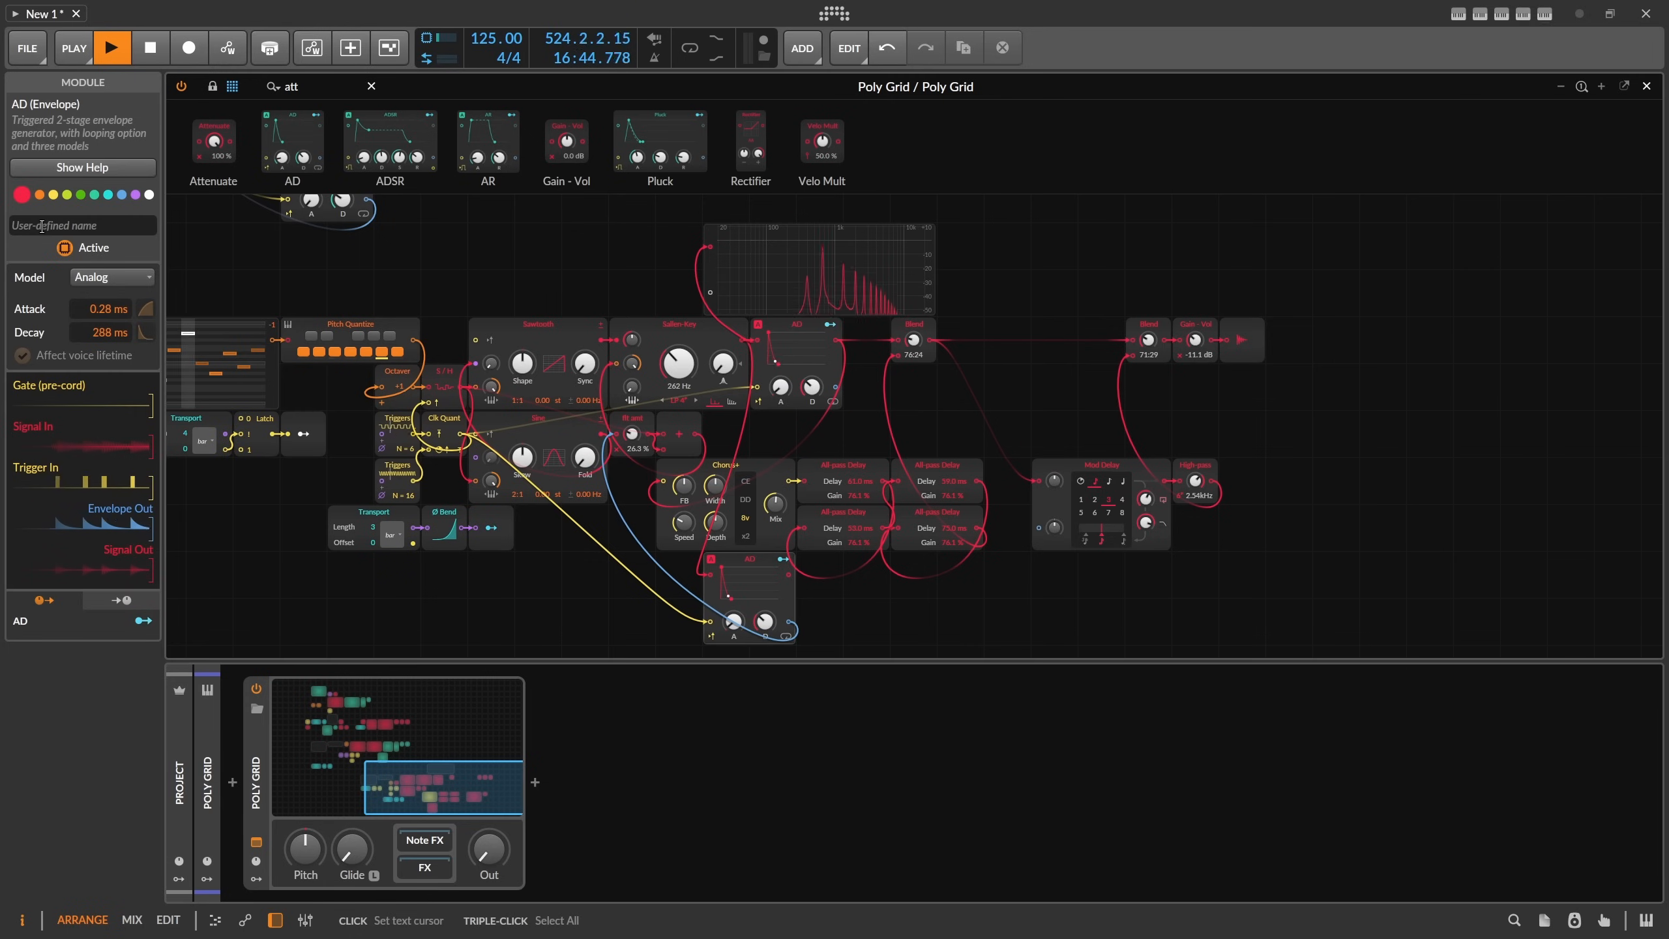
{"action": "left_click", "coordinate": [798, 326]}
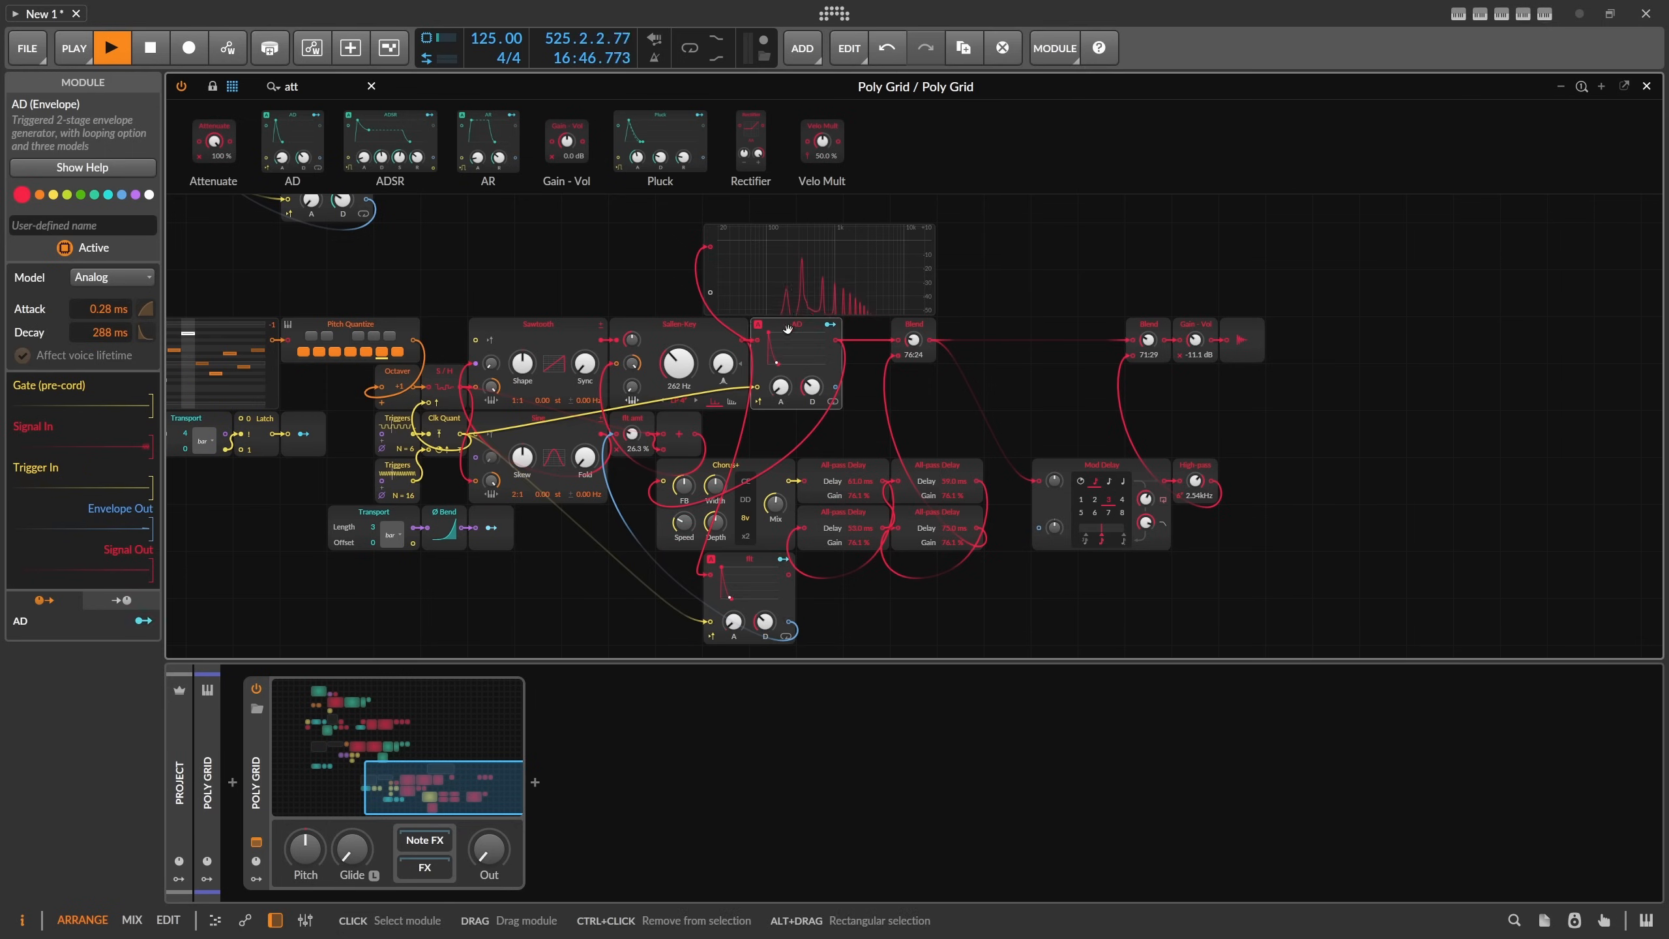
{"action": "left_click", "coordinate": [127, 228]}
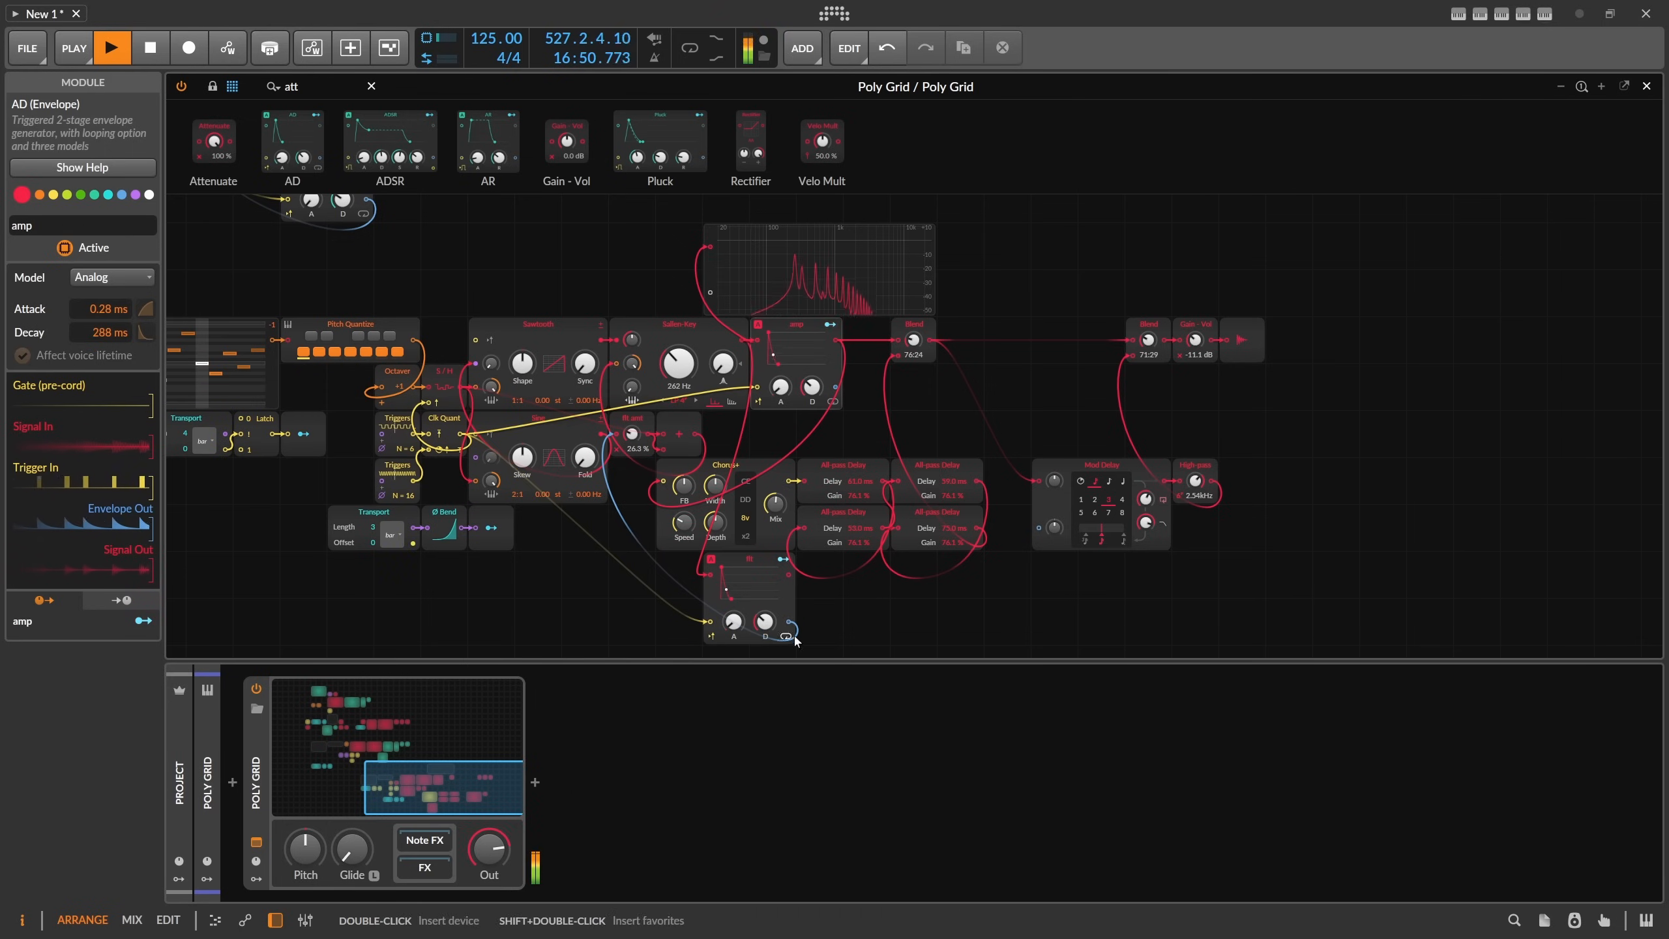
Raise flt amt to 62.3 % and adjust the flt envelope's decay.
{"action": "left_click_drag", "start_coordinate": [631, 433], "coordinate": [632, 402]}
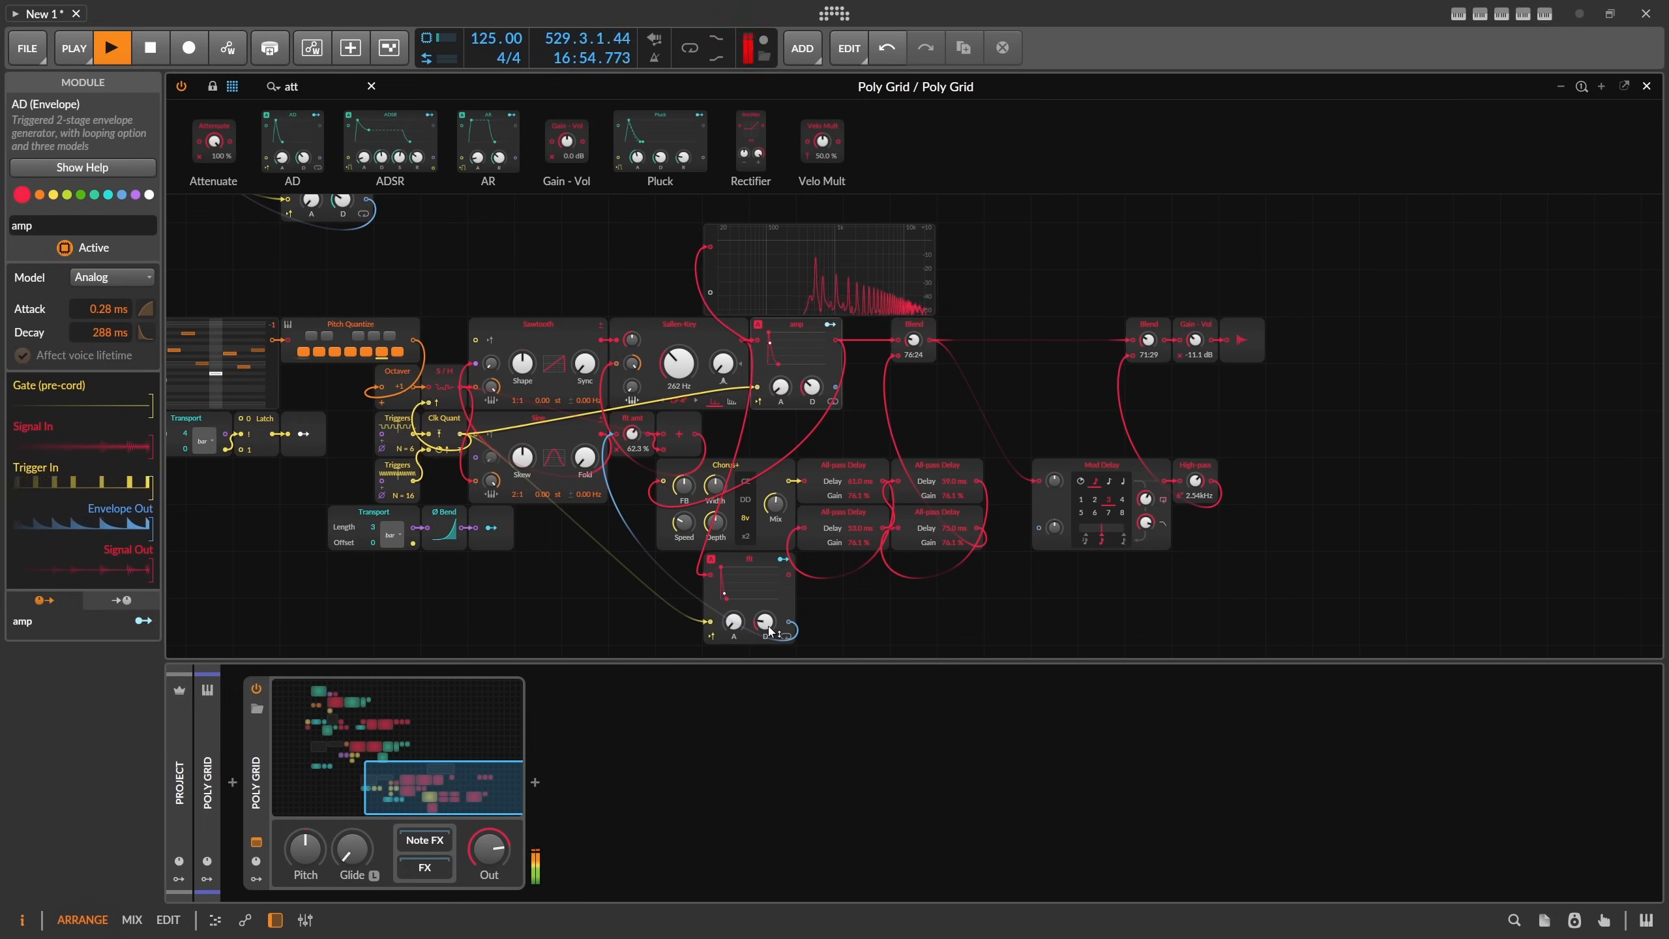
{"action": "left_click_drag", "start_coordinate": [764, 621], "coordinate": [764, 609]}
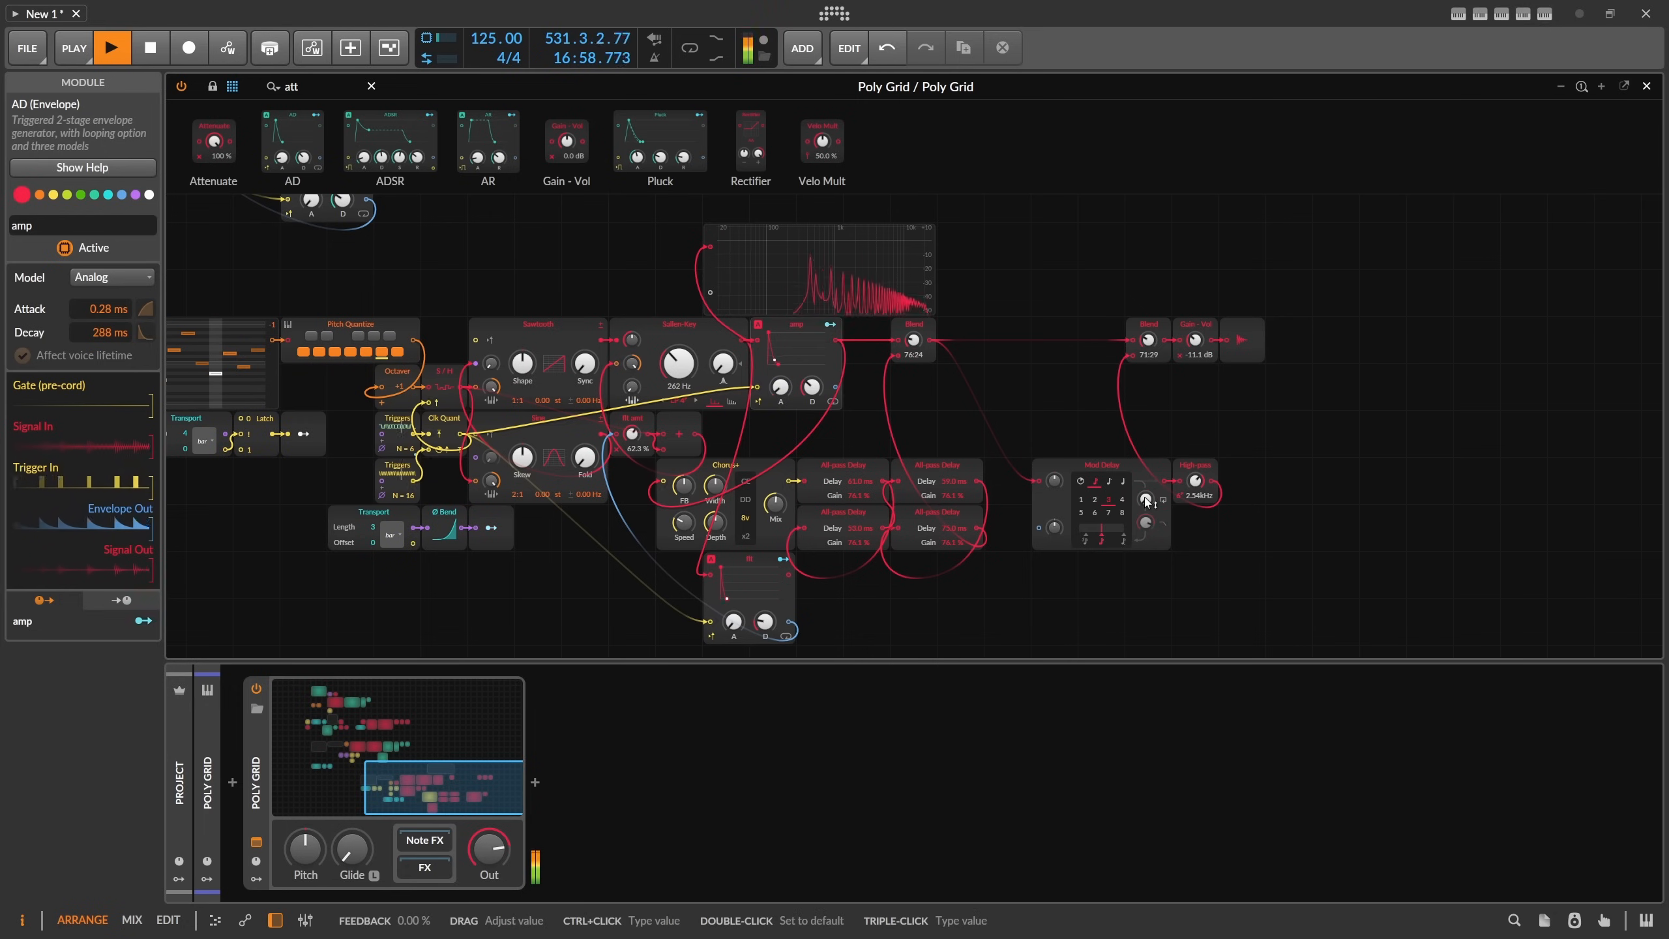
Adjust the Mod Delay's feedback and set the delay Blend to 60:40 and the chorus Blend to 88:12.
{"action": "left_click_drag", "start_coordinate": [1145, 498], "coordinate": [1145, 494]}
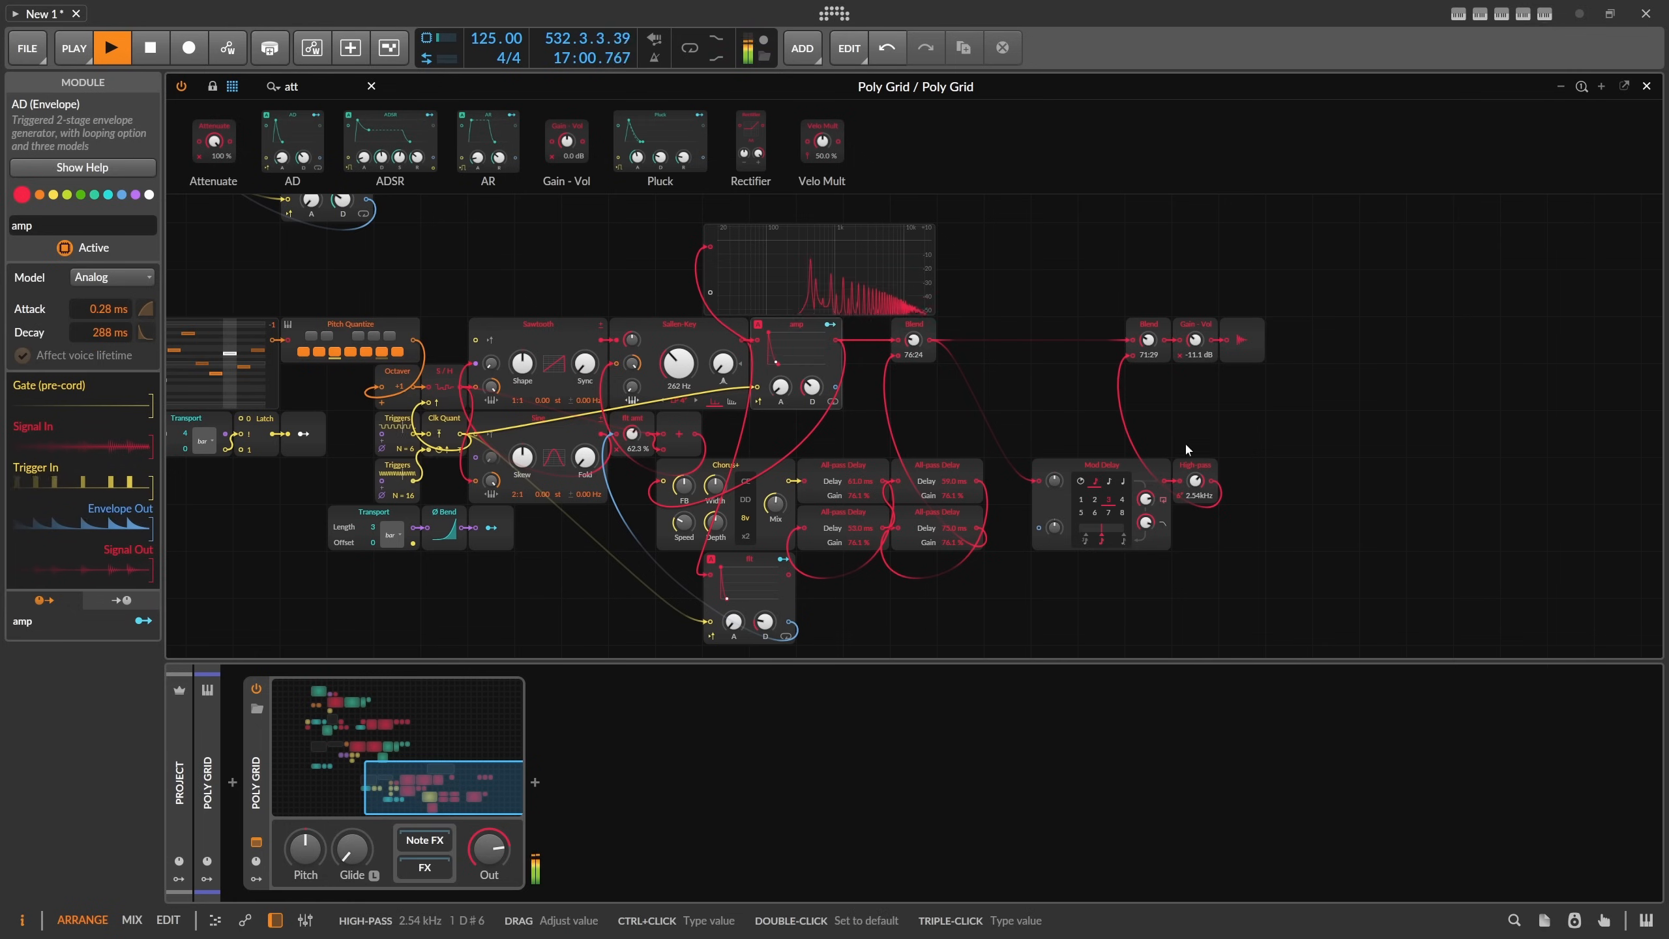
{"action": "left_click_drag", "start_coordinate": [1148, 339], "coordinate": [1148, 325]}
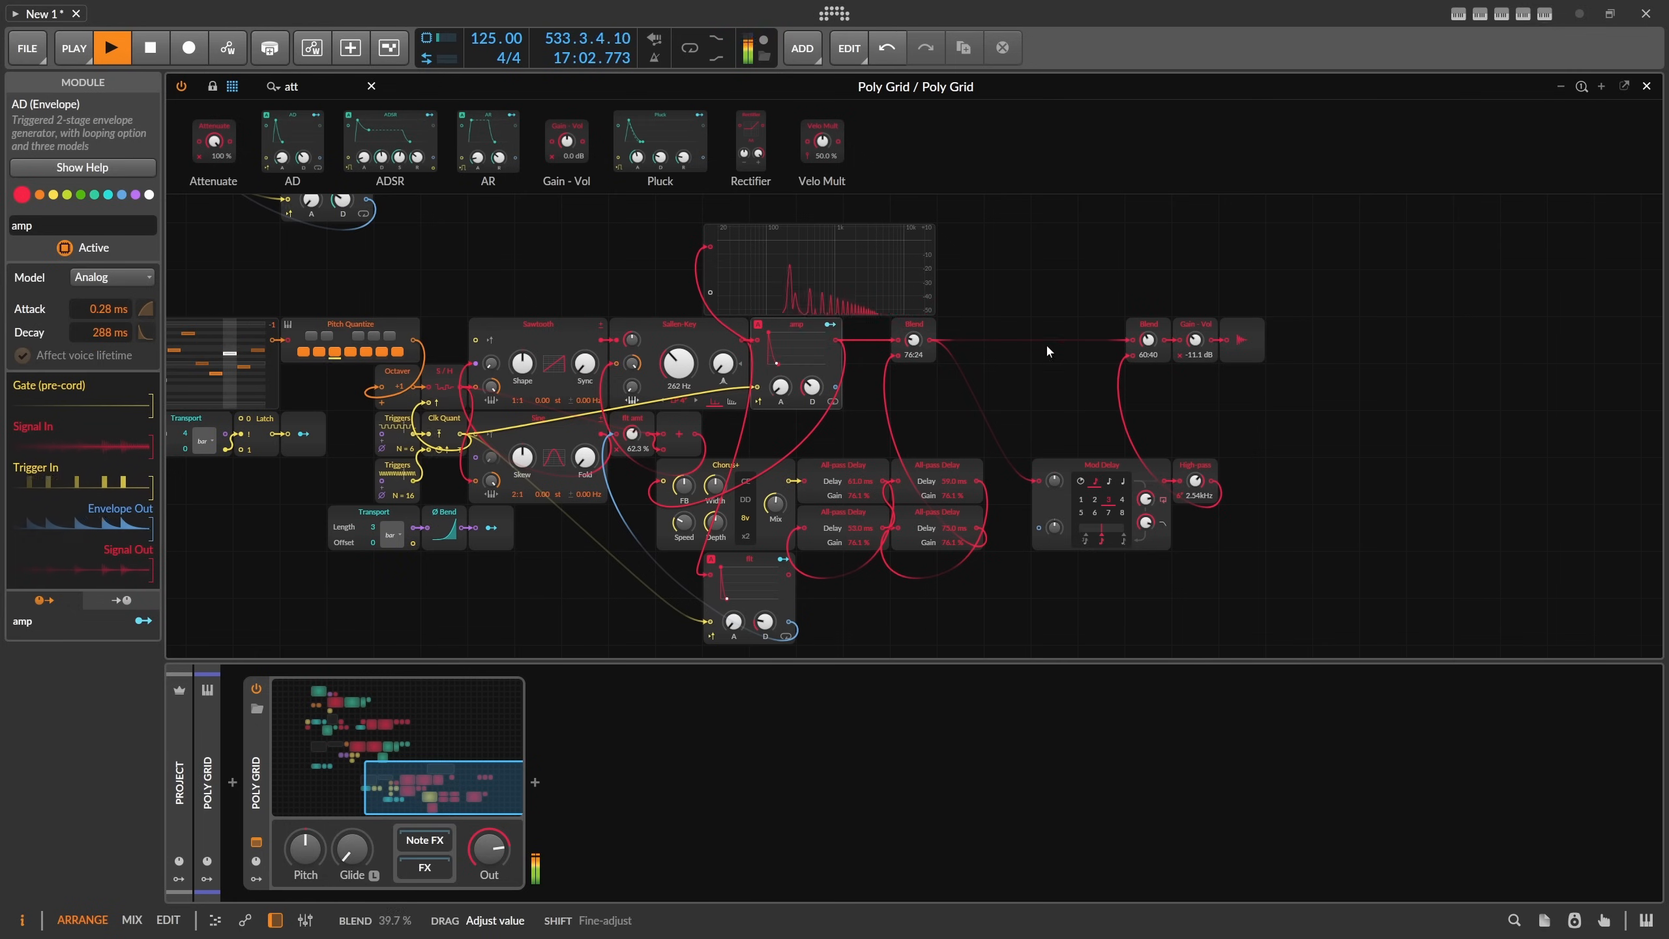
{"action": "left_click_drag", "start_coordinate": [914, 340], "coordinate": [914, 346]}
Lower the High-pass after the Mod Delay to 685 Hz.
{"action": "left_click_drag", "start_coordinate": [1195, 480], "coordinate": [1195, 479]}
{"action": "left_click", "coordinate": [700, 261]}
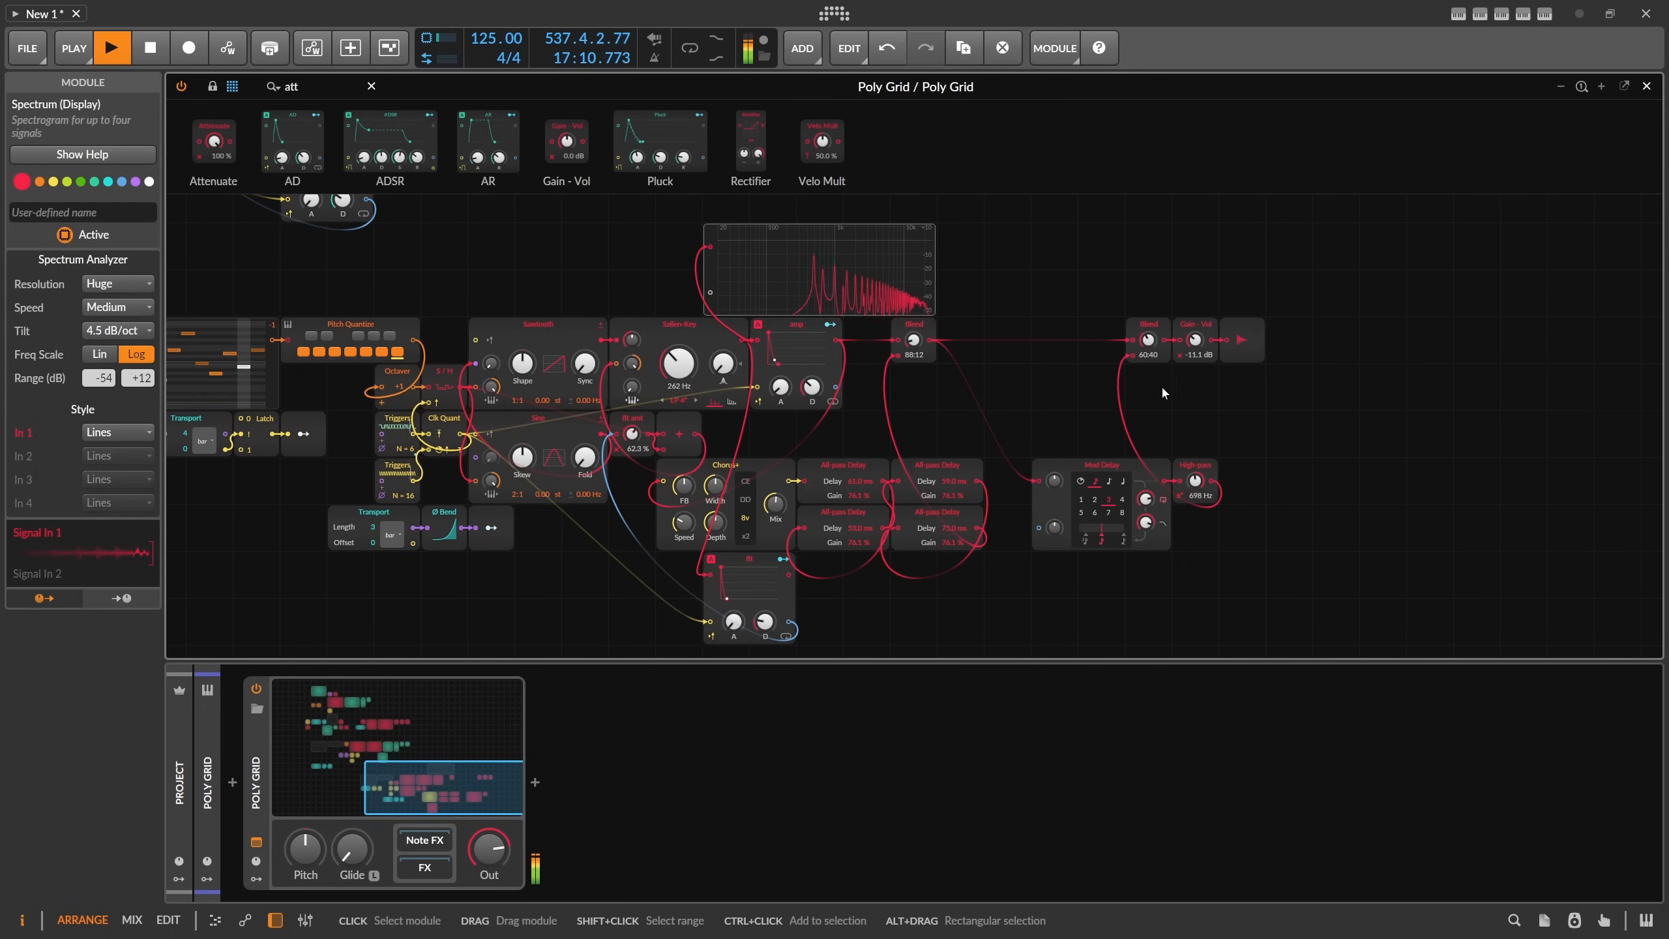
{"action": "left_click_drag", "start_coordinate": [1195, 480], "coordinate": [1194, 482]}
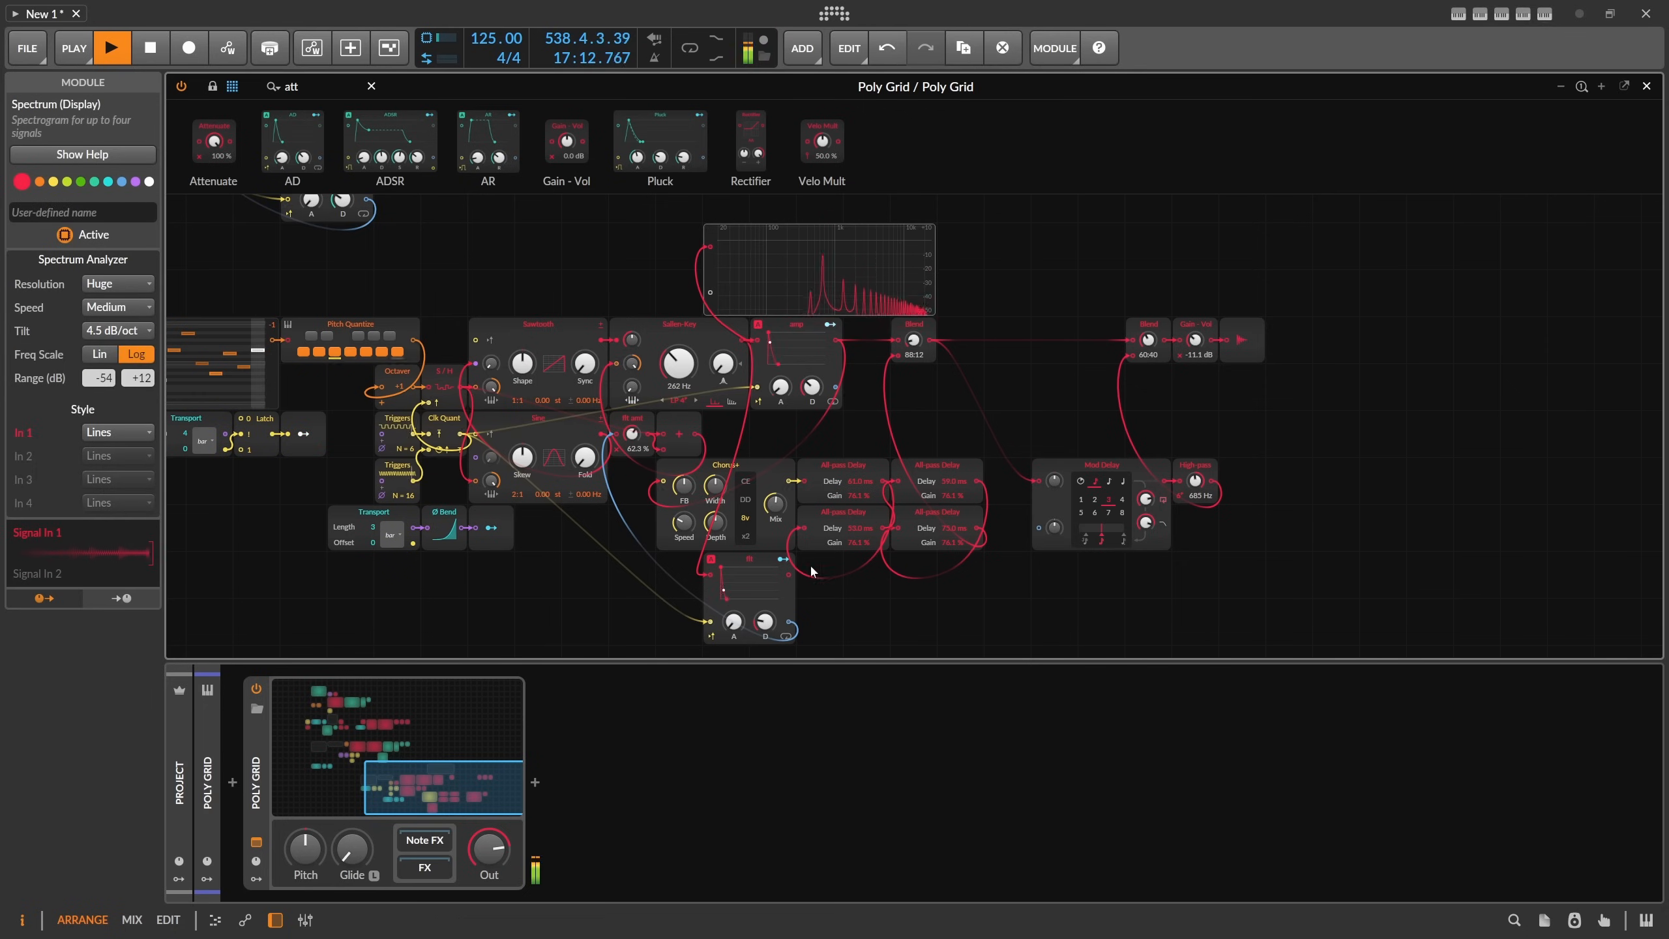
Readjust the flt envelope's decay and set the voice's final Gain - Vol to -11.9 dB.
{"action": "left_click_drag", "start_coordinate": [764, 622], "coordinate": [764, 614]}
{"action": "left_click_drag", "start_coordinate": [474, 779], "coordinate": [459, 773]}
{"action": "scroll", "coordinate": [889, 598], "scroll_direction": "down", "scroll_amount": 2}
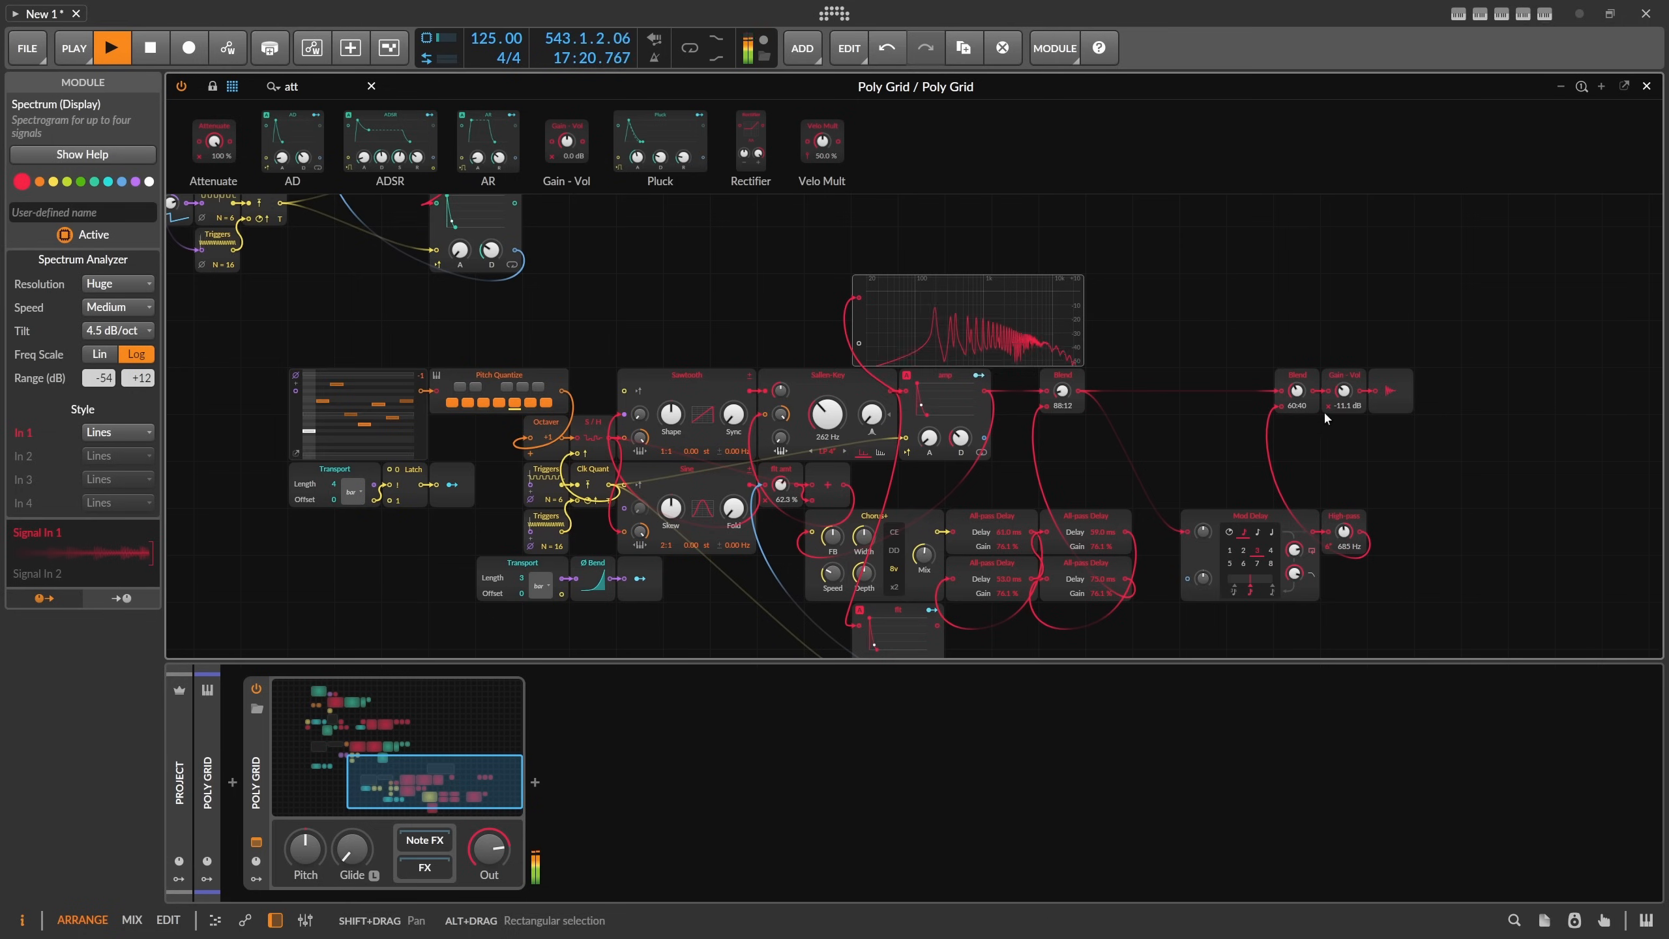
{"action": "left_click_drag", "start_coordinate": [1343, 390], "coordinate": [1344, 396]}
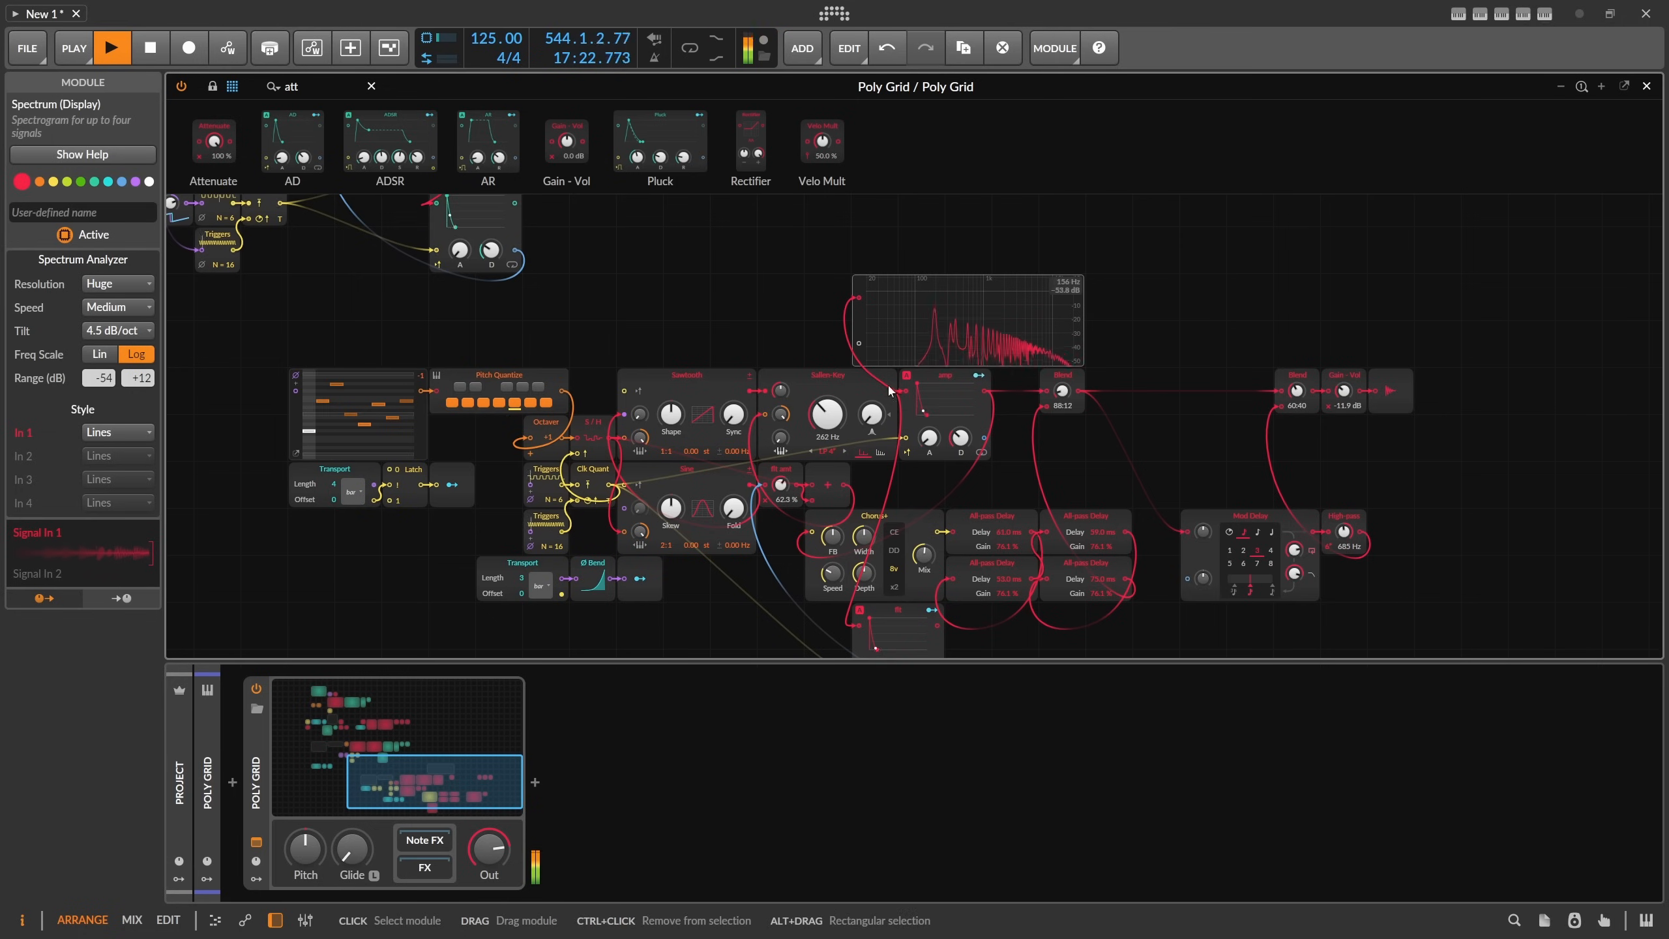
Insert the Squash plug-in after the Poly Grid and set its mix to 21 %.
{"action": "left_click_drag", "start_coordinate": [461, 773], "coordinate": [403, 724]}
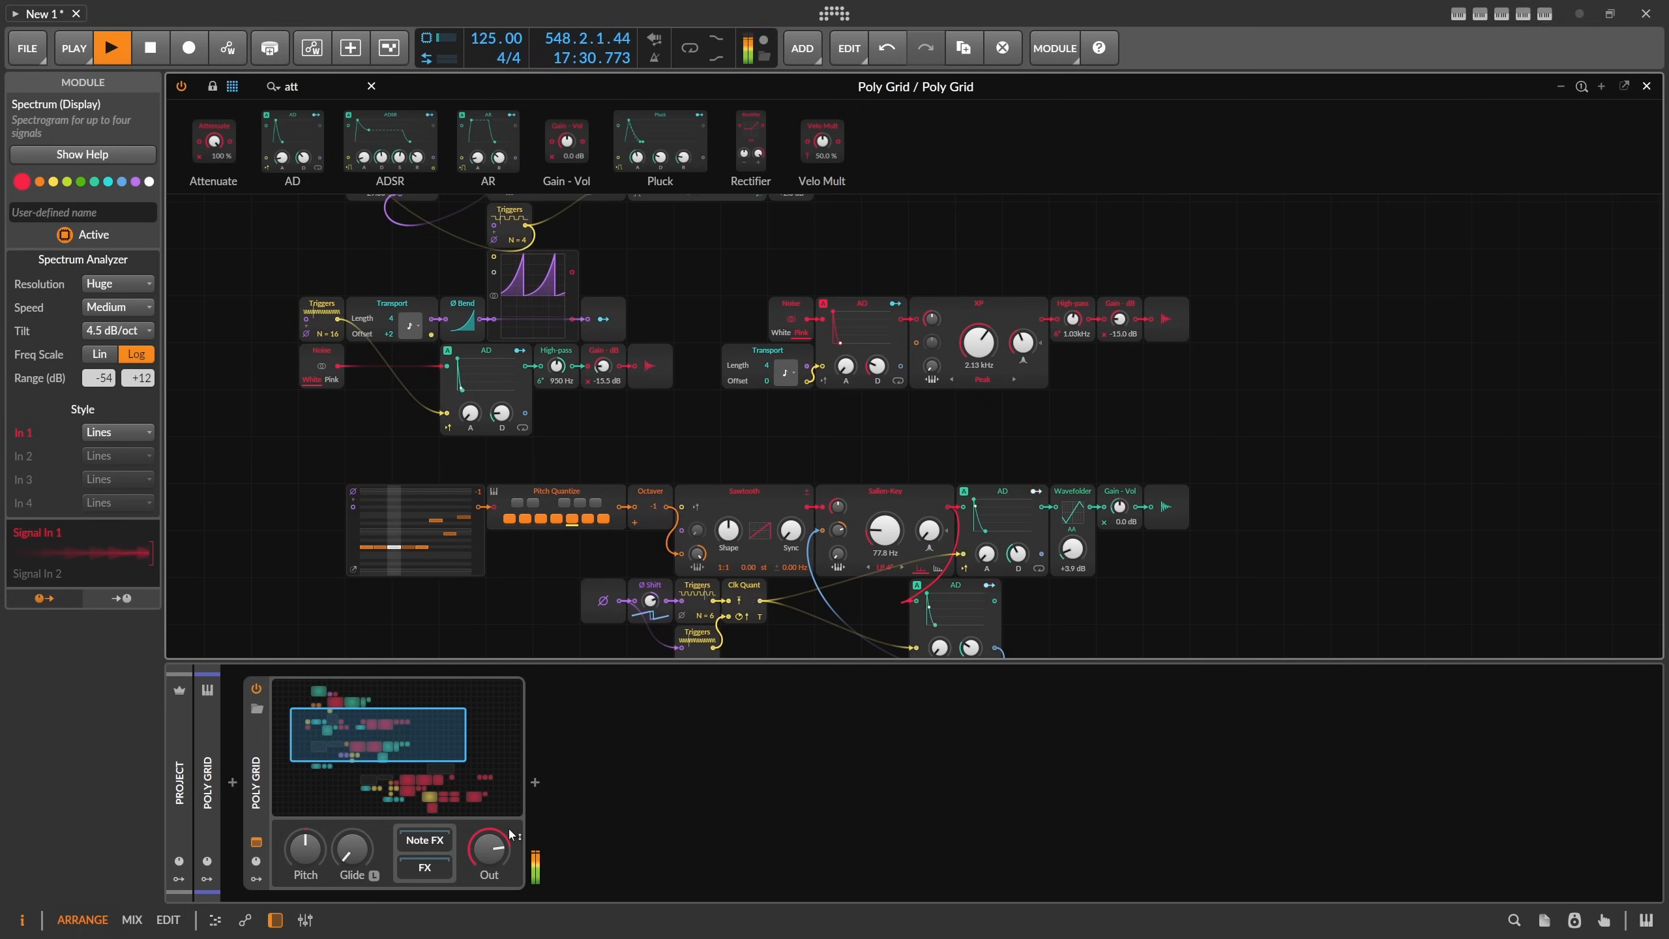
{"action": "left_click", "coordinate": [534, 796]}
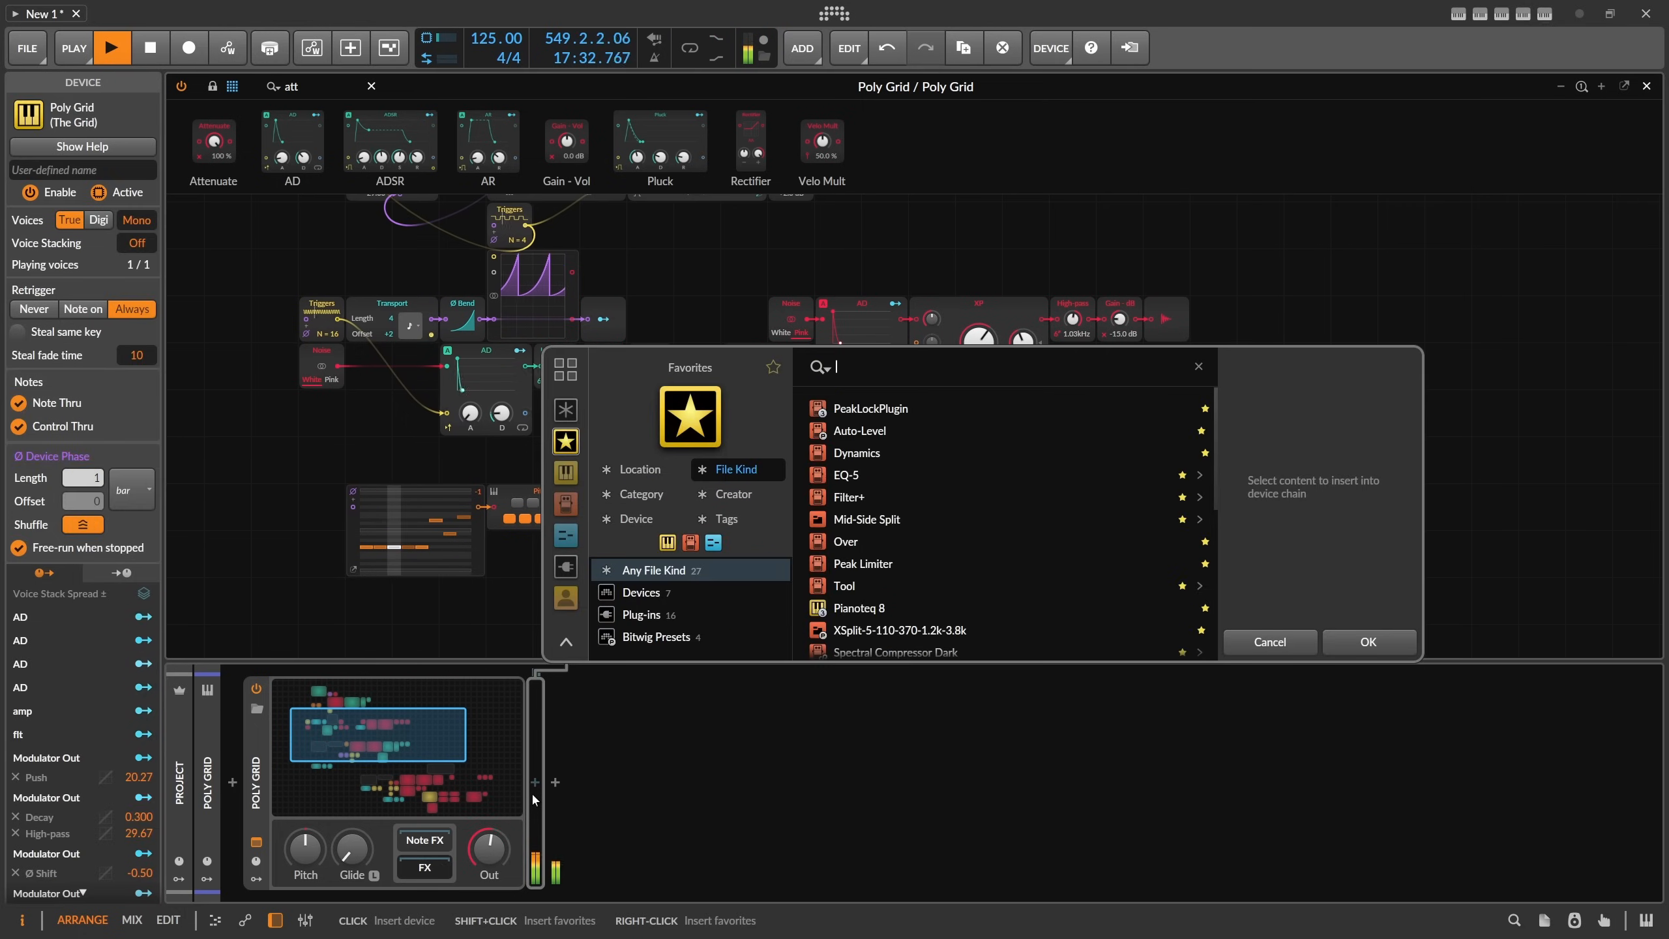
{"action": "type", "text": "suq"}
{"action": "left_click", "coordinate": [565, 411]}
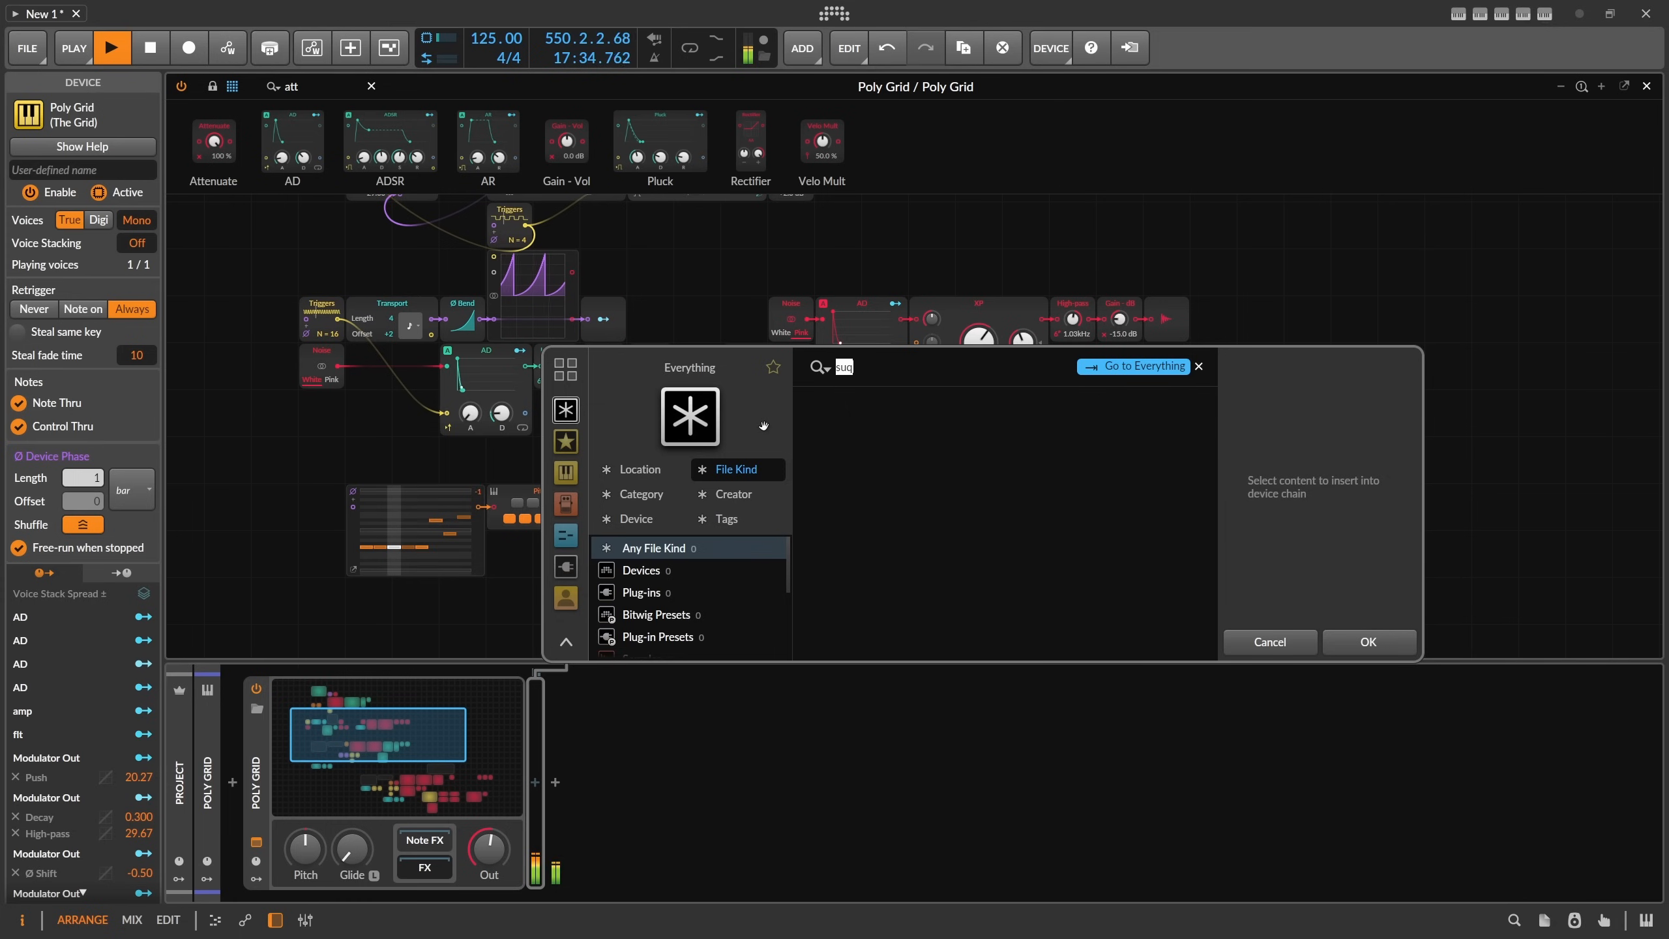
{"action": "type", "text": "squas"}
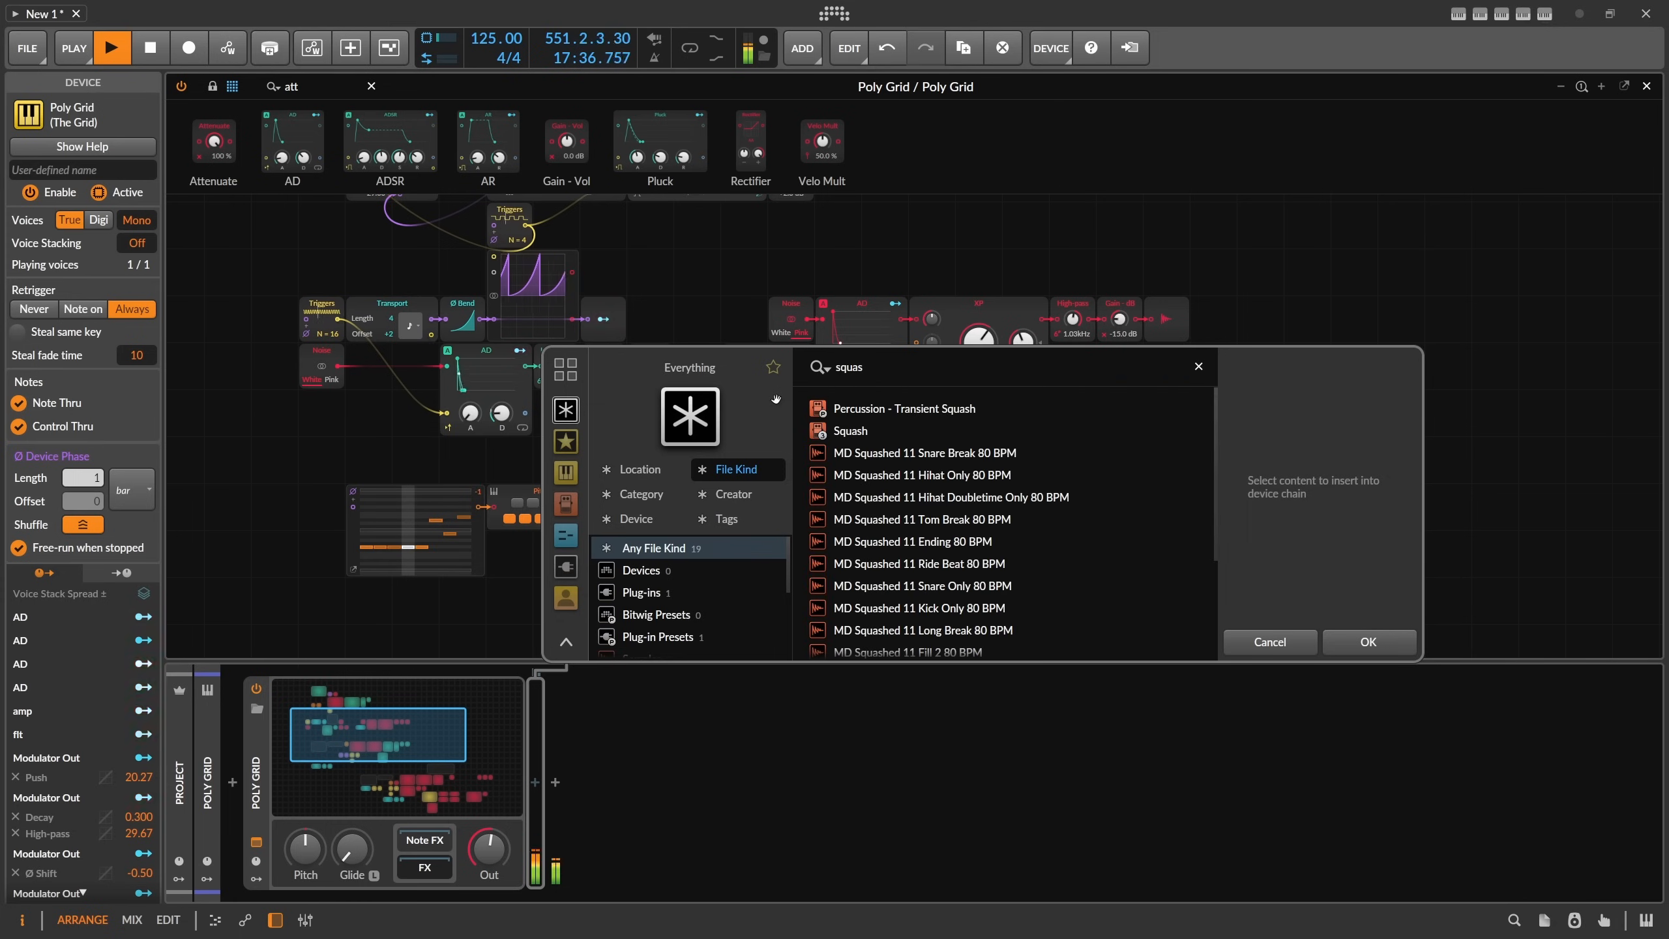
{"action": "double_click", "coordinate": [914, 432]}
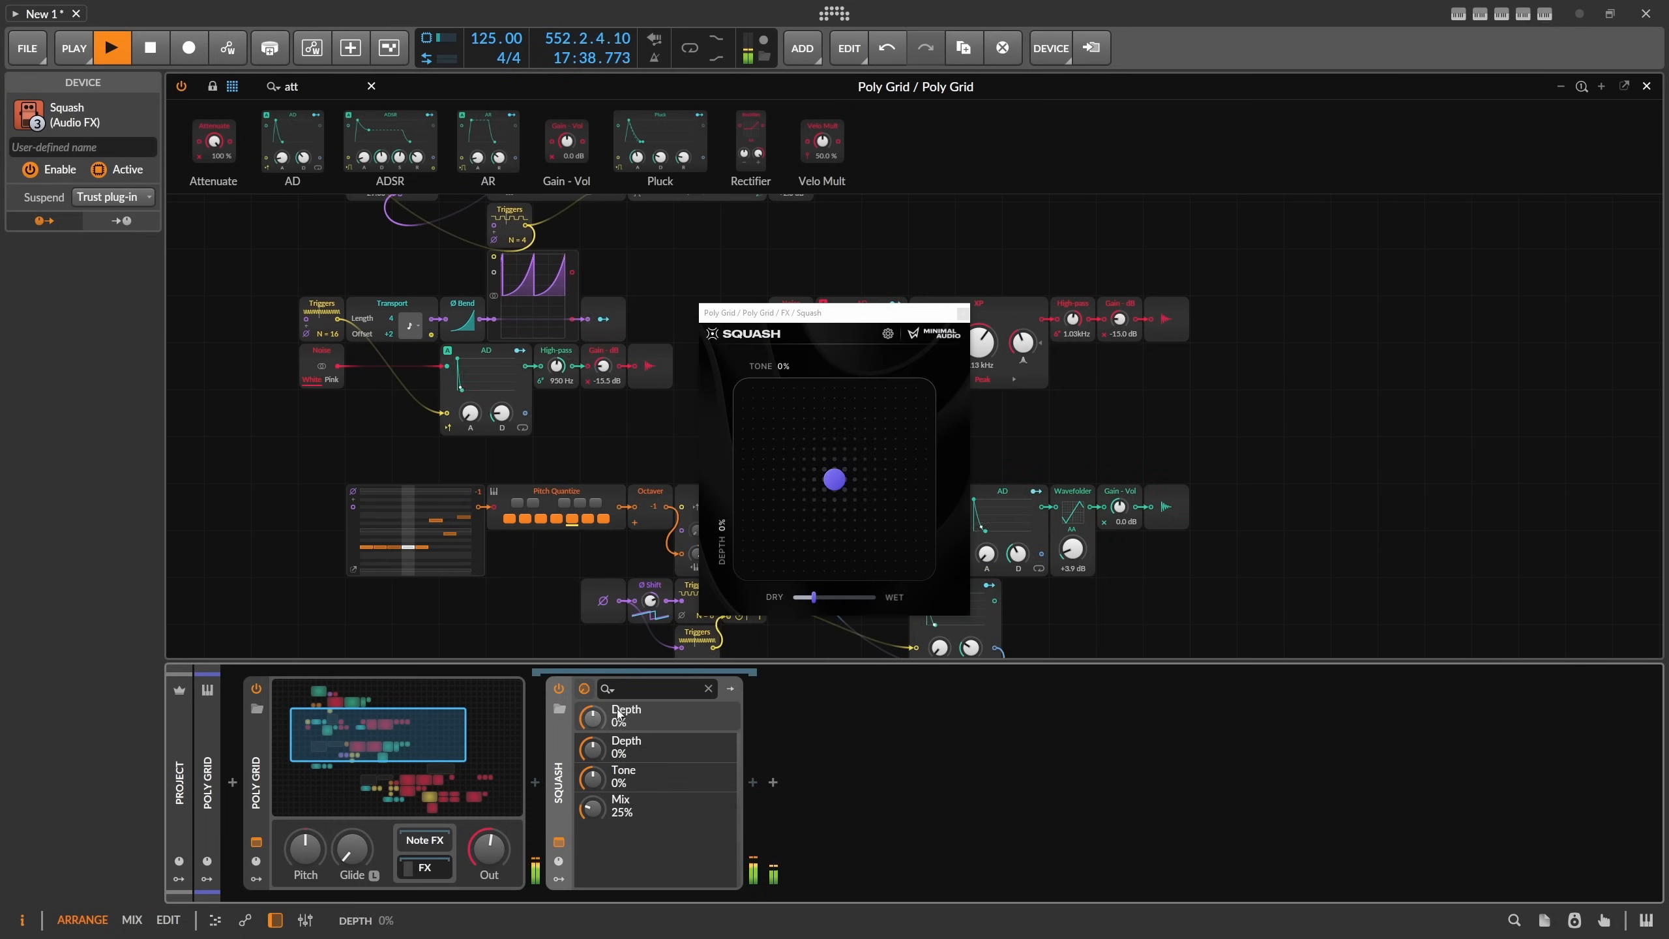
{"action": "left_click", "coordinate": [815, 599]}
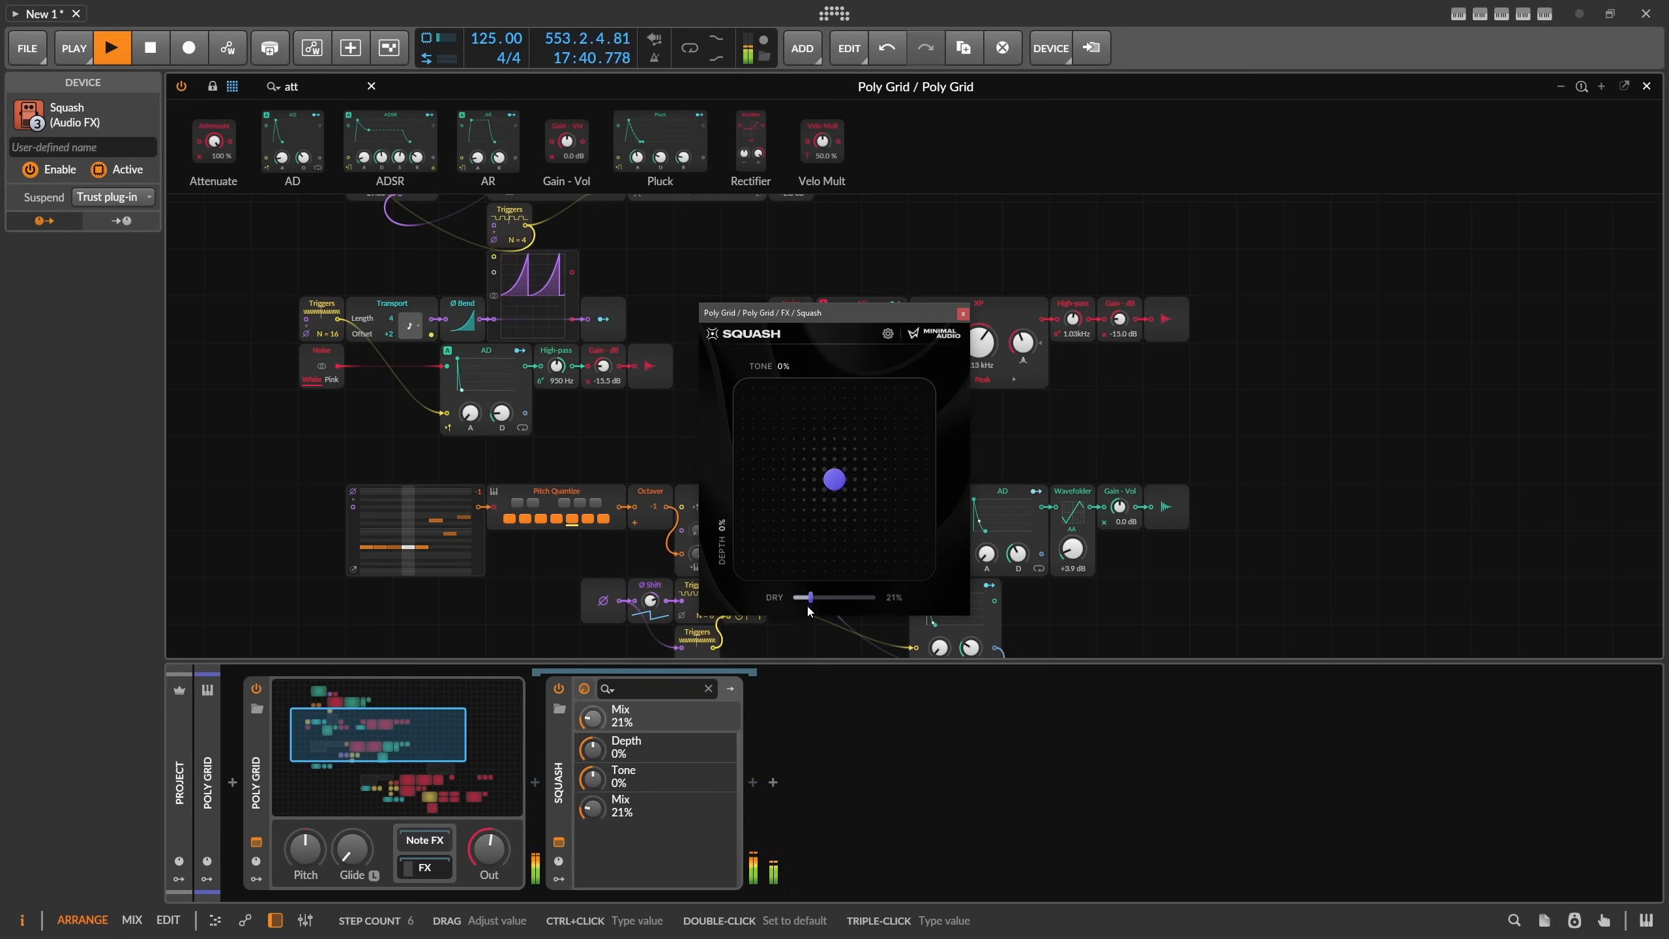
Add a Peak Limiter after Squash.
{"action": "left_click", "coordinate": [753, 782]}
{"action": "type", "text": "peak"}
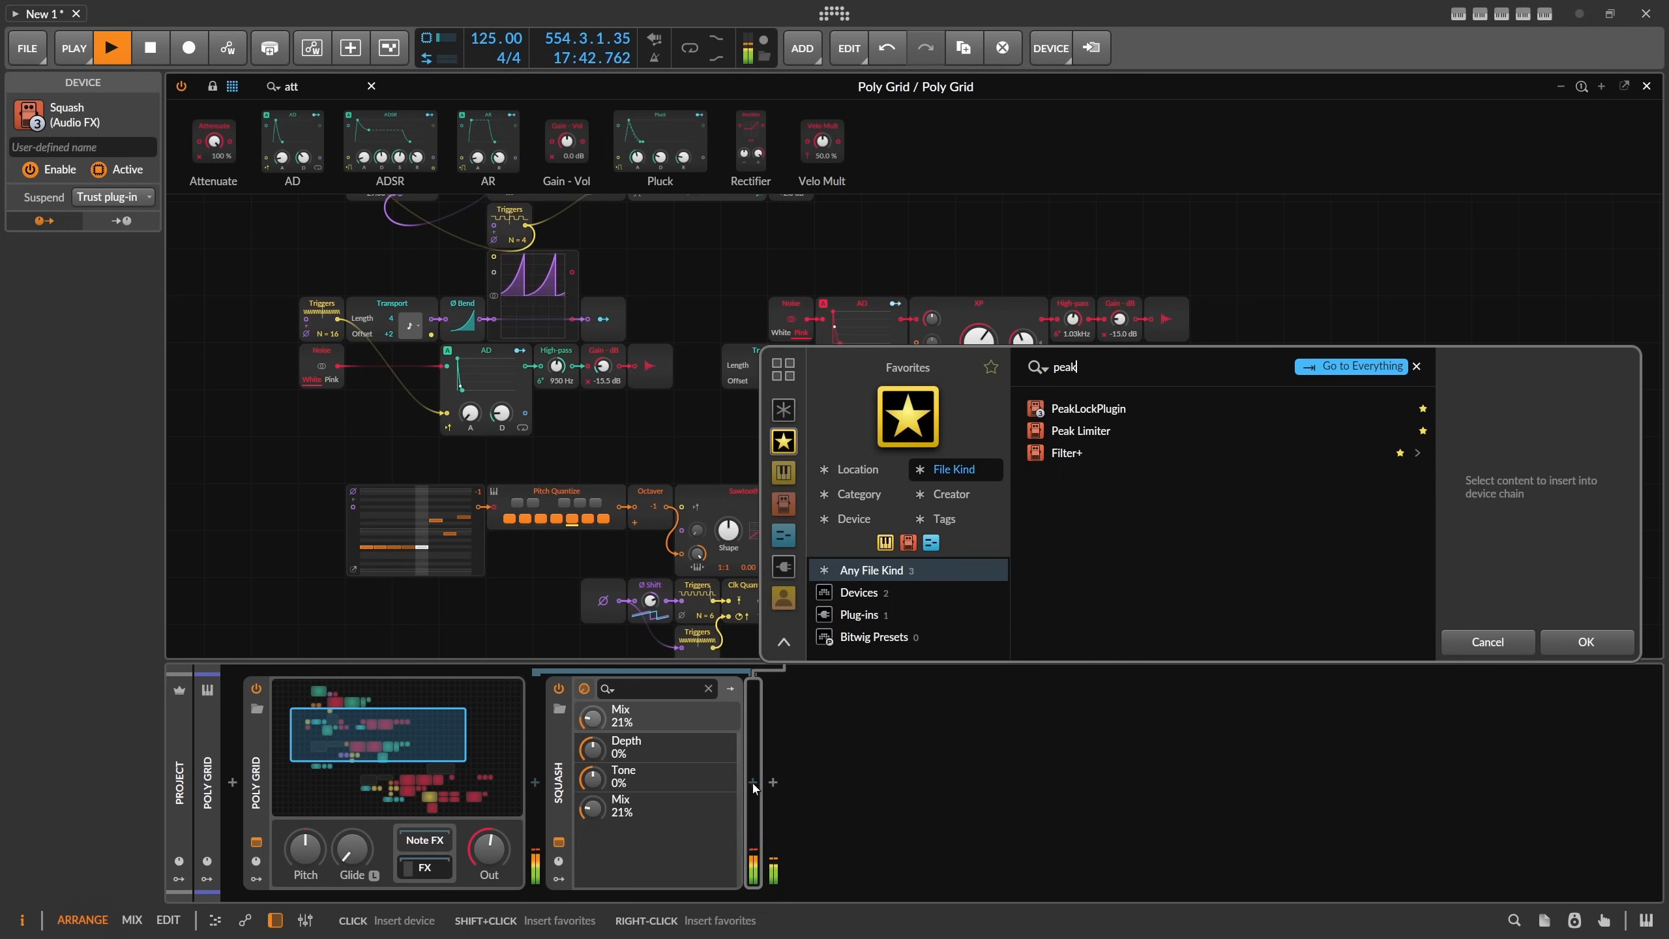
{"action": "double_click", "coordinate": [1081, 431]}
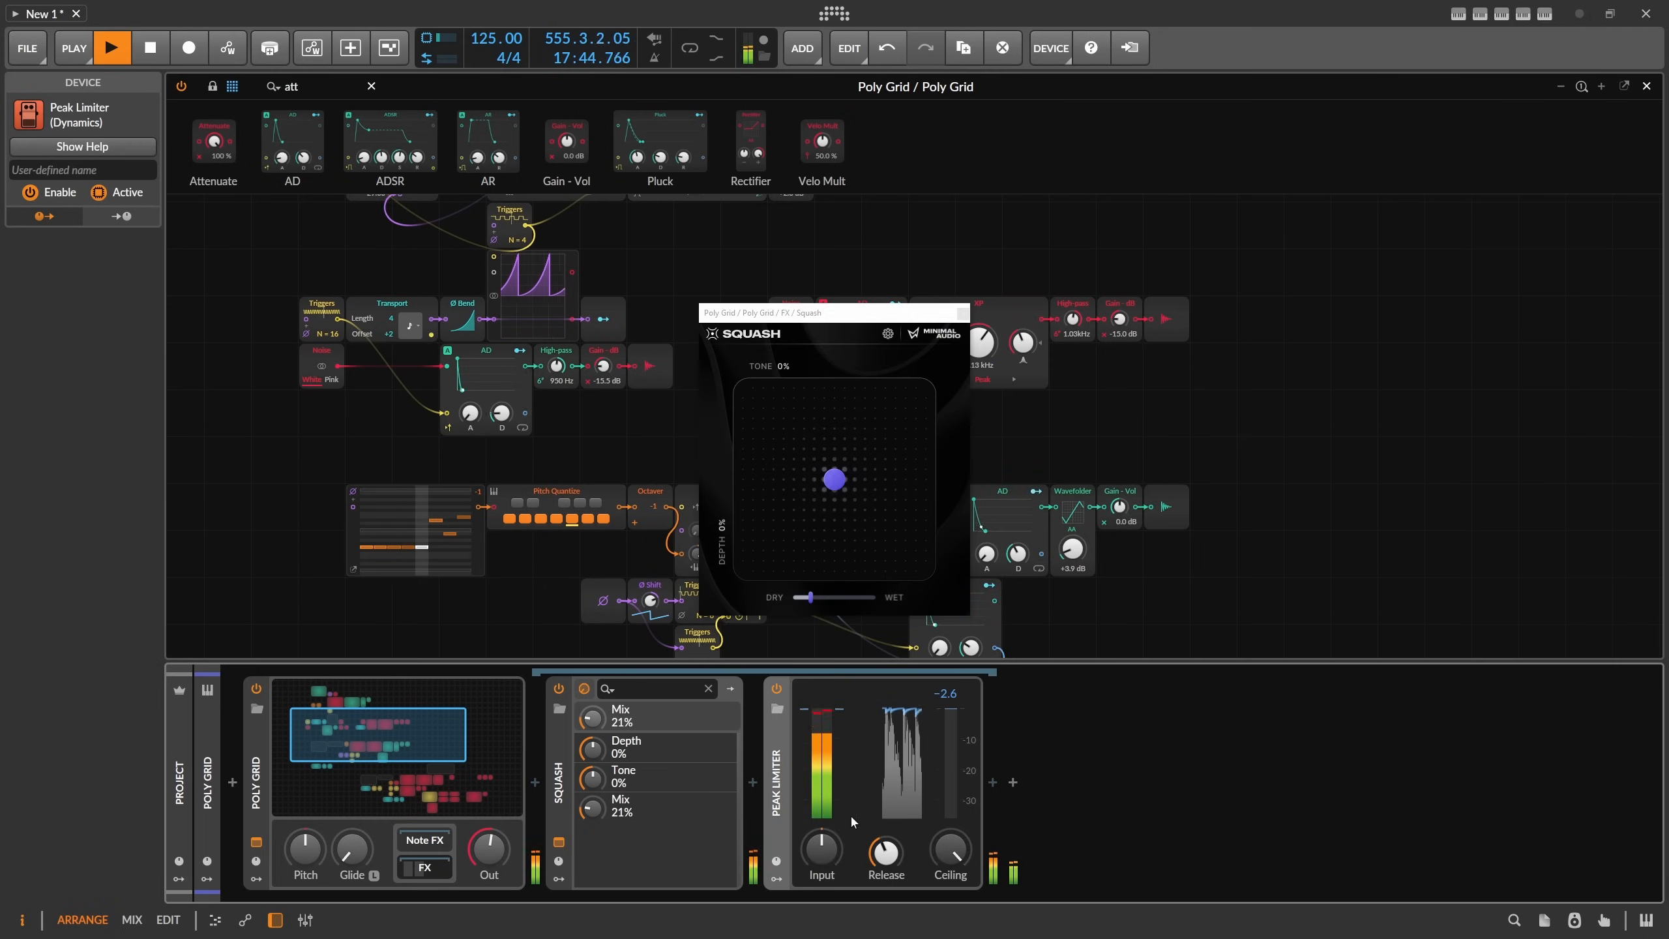
Reset the Poly Grid's output level to 0.0 dB and lower the Squash mix to 18 %.
{"action": "double_click", "coordinate": [482, 859]}
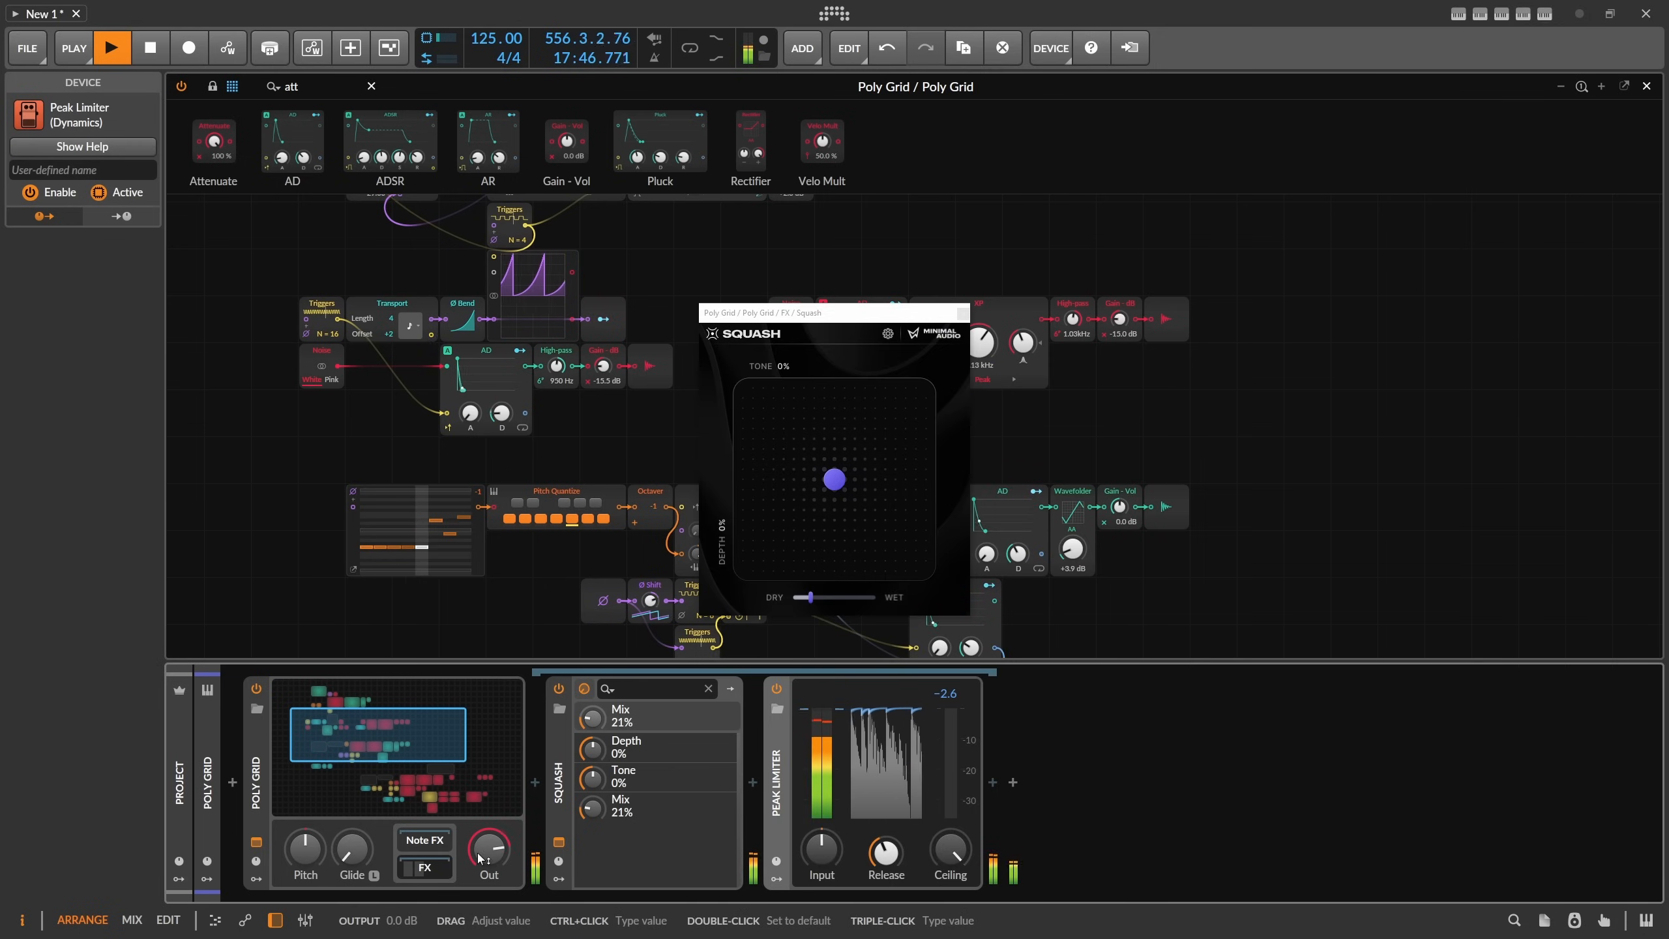
{"action": "left_click_drag", "start_coordinate": [810, 597], "coordinate": [803, 600]}
Insert the Hard-Clip-LED chain between Squash and the Peak Limiter, and close the Squash window and the grid editor.
{"action": "left_click", "coordinate": [758, 778]}
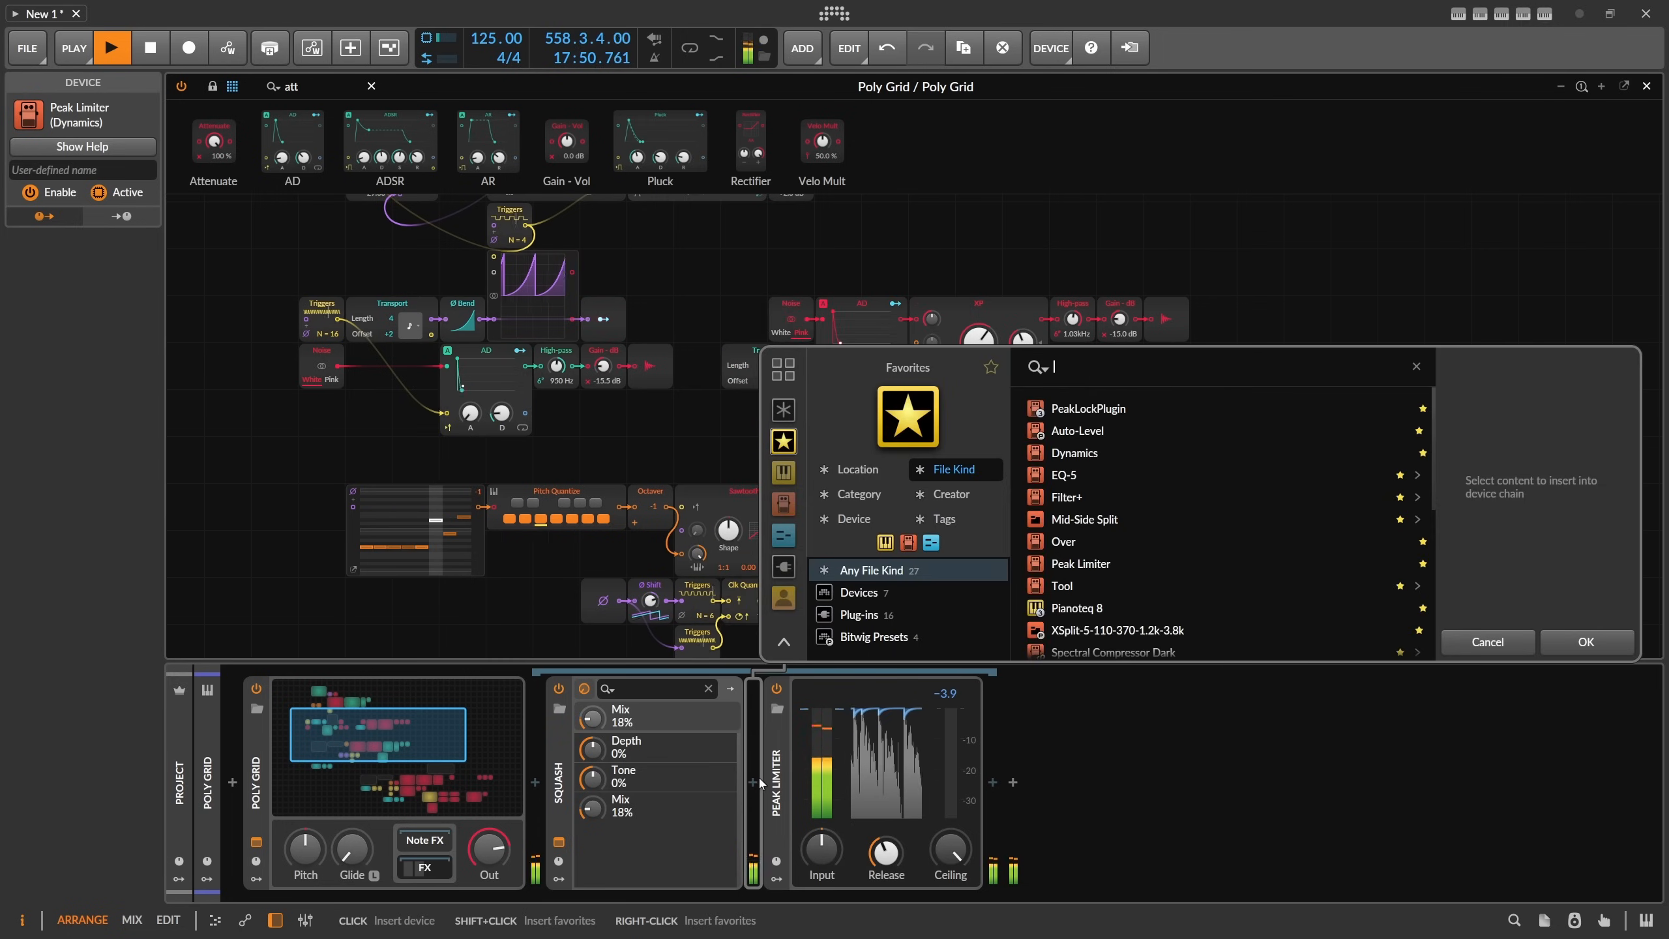
{"action": "double_click", "coordinate": [1083, 408]}
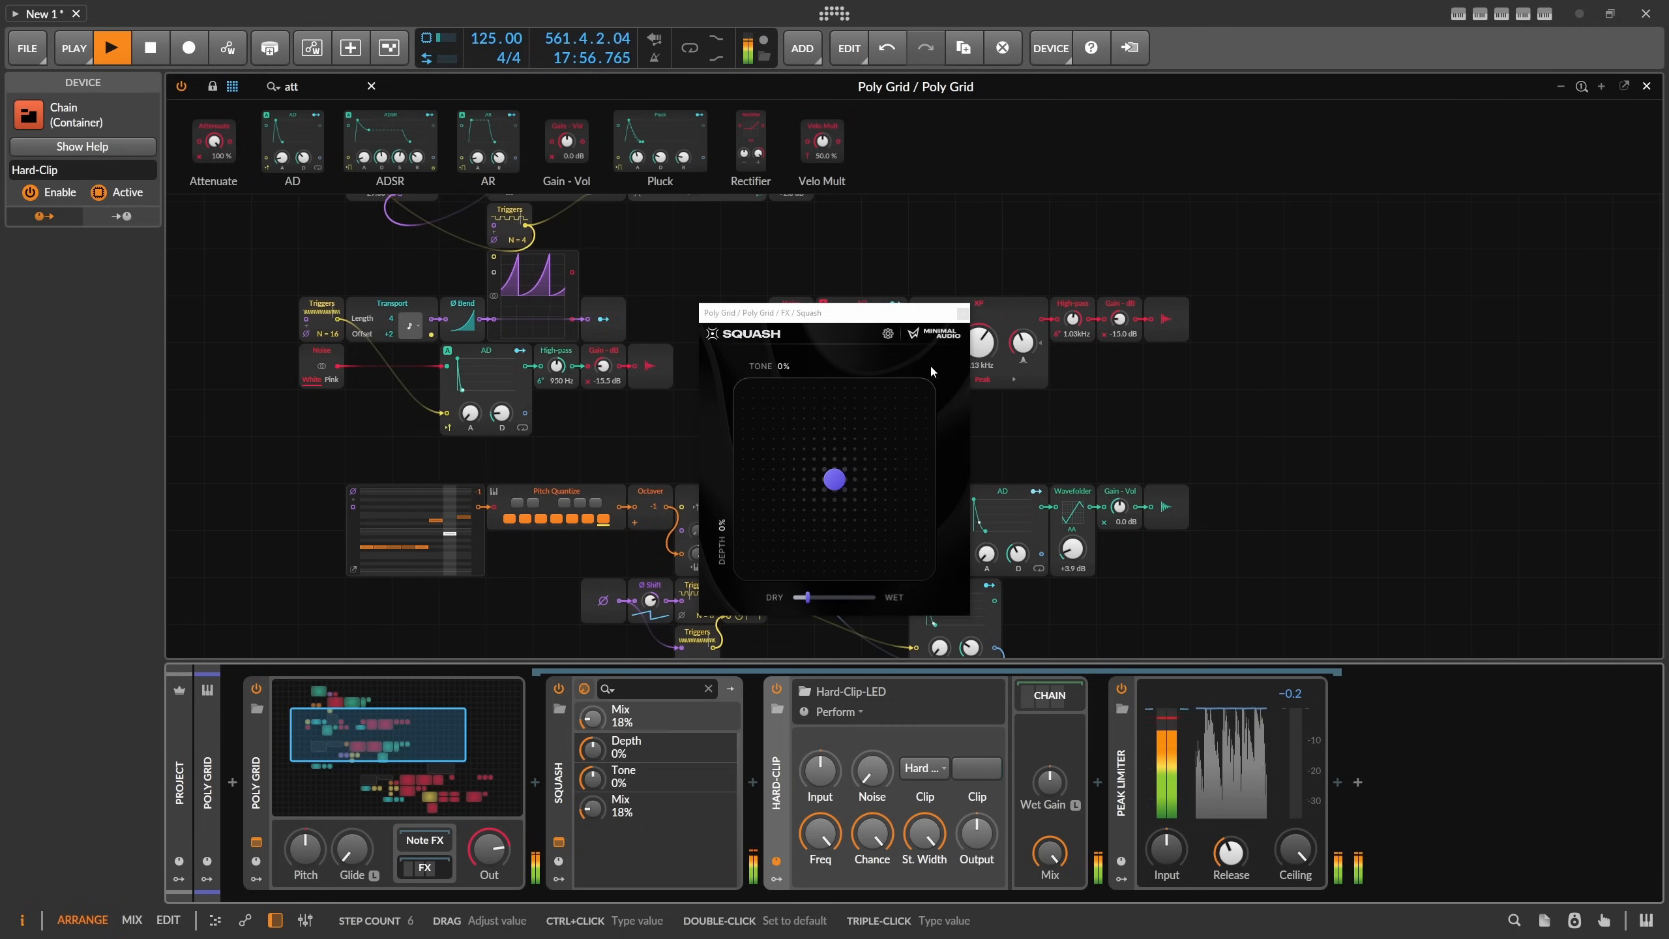
{"action": "left_click", "coordinate": [963, 314]}
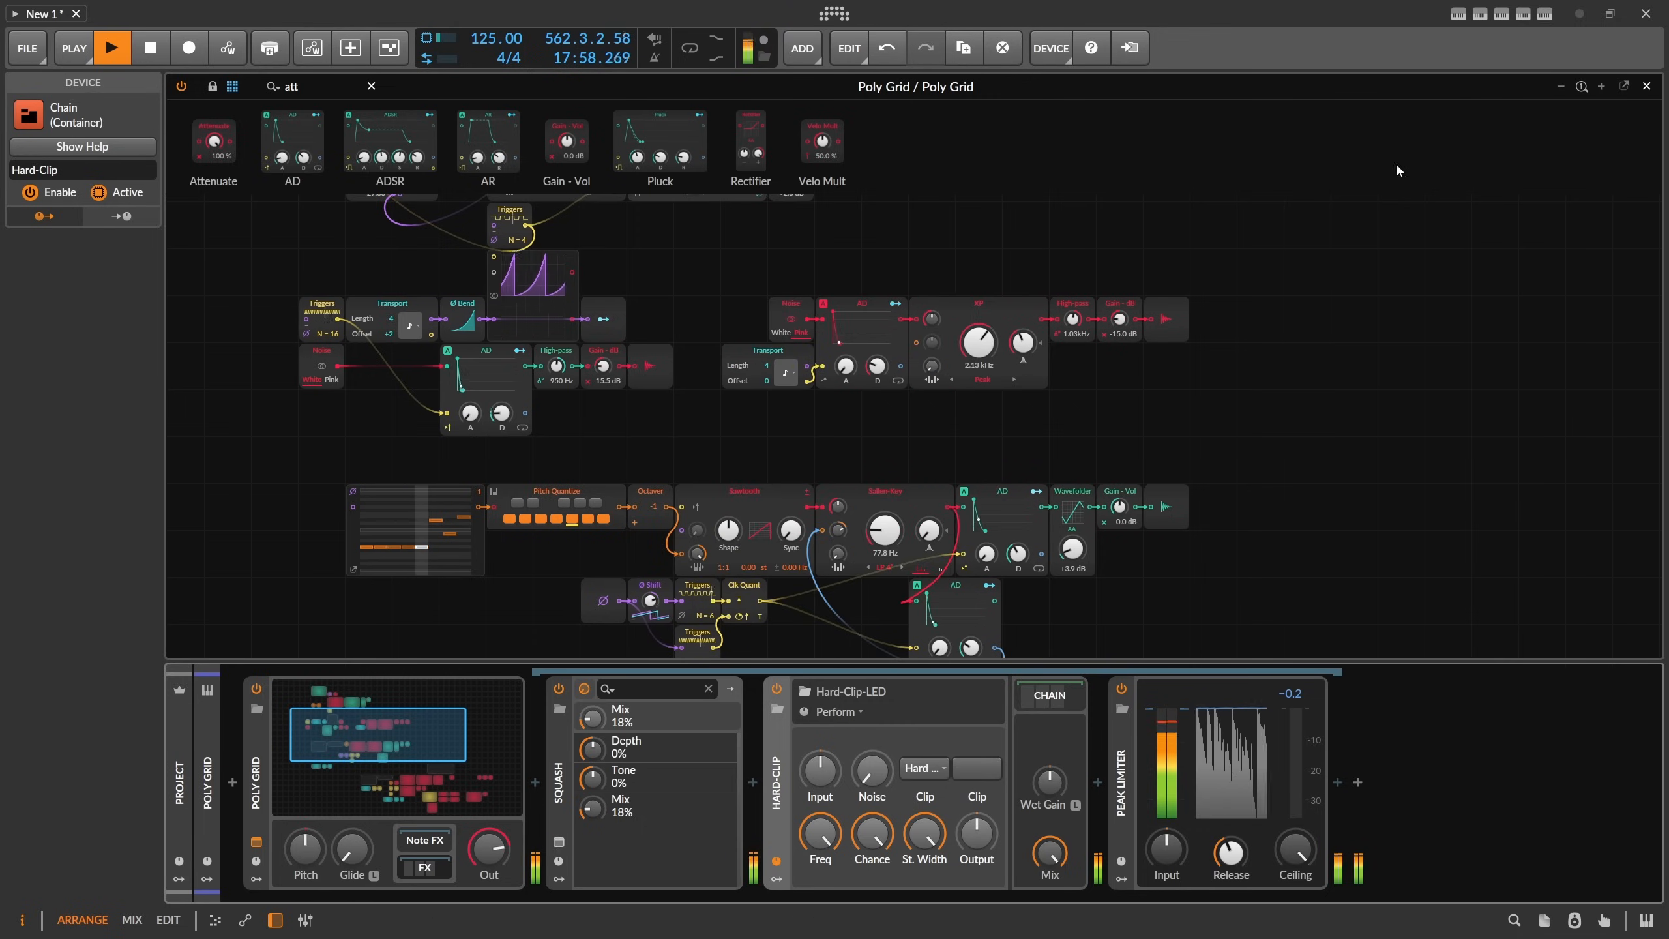
{"action": "left_click", "coordinate": [1646, 86]}
Lower the final Gain - Vol of the delayed Sawtooth voice to -17.4 dB in the Poly Grid and close the grid editor.
{"action": "left_click", "coordinate": [497, 736]}
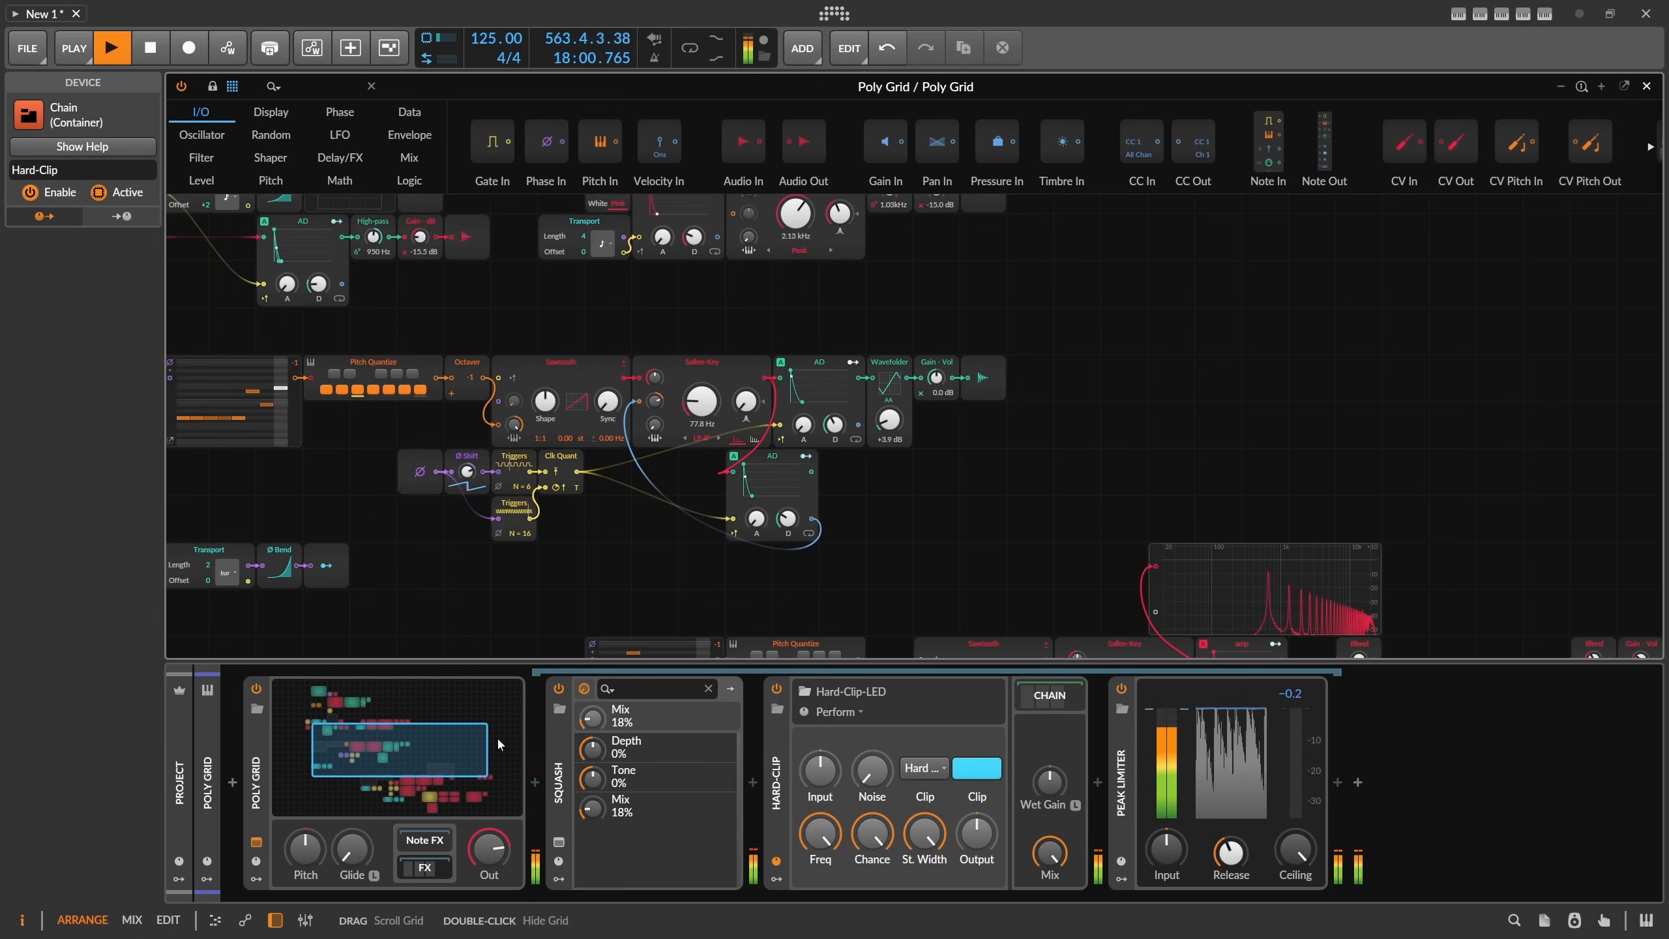
{"action": "scroll", "coordinate": [944, 489], "scroll_direction": "down", "scroll_amount": 5}
{"action": "left_click_drag", "start_coordinate": [1404, 388], "coordinate": [960, 364]}
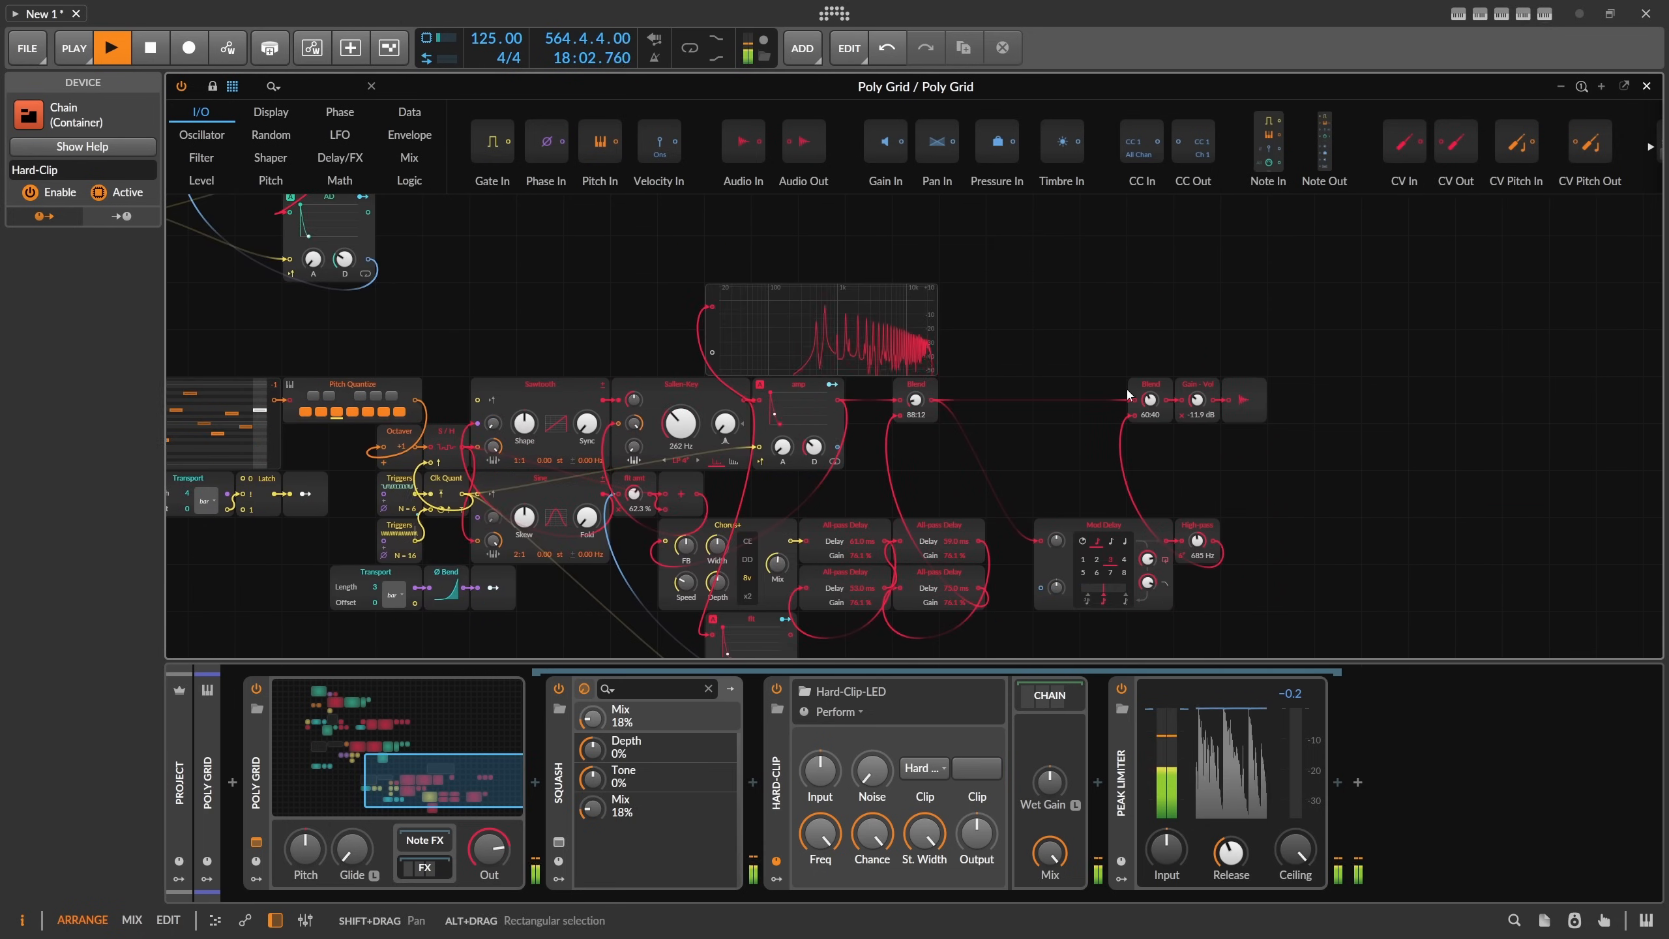
{"action": "left_click_drag", "start_coordinate": [1197, 400], "coordinate": [1197, 420]}
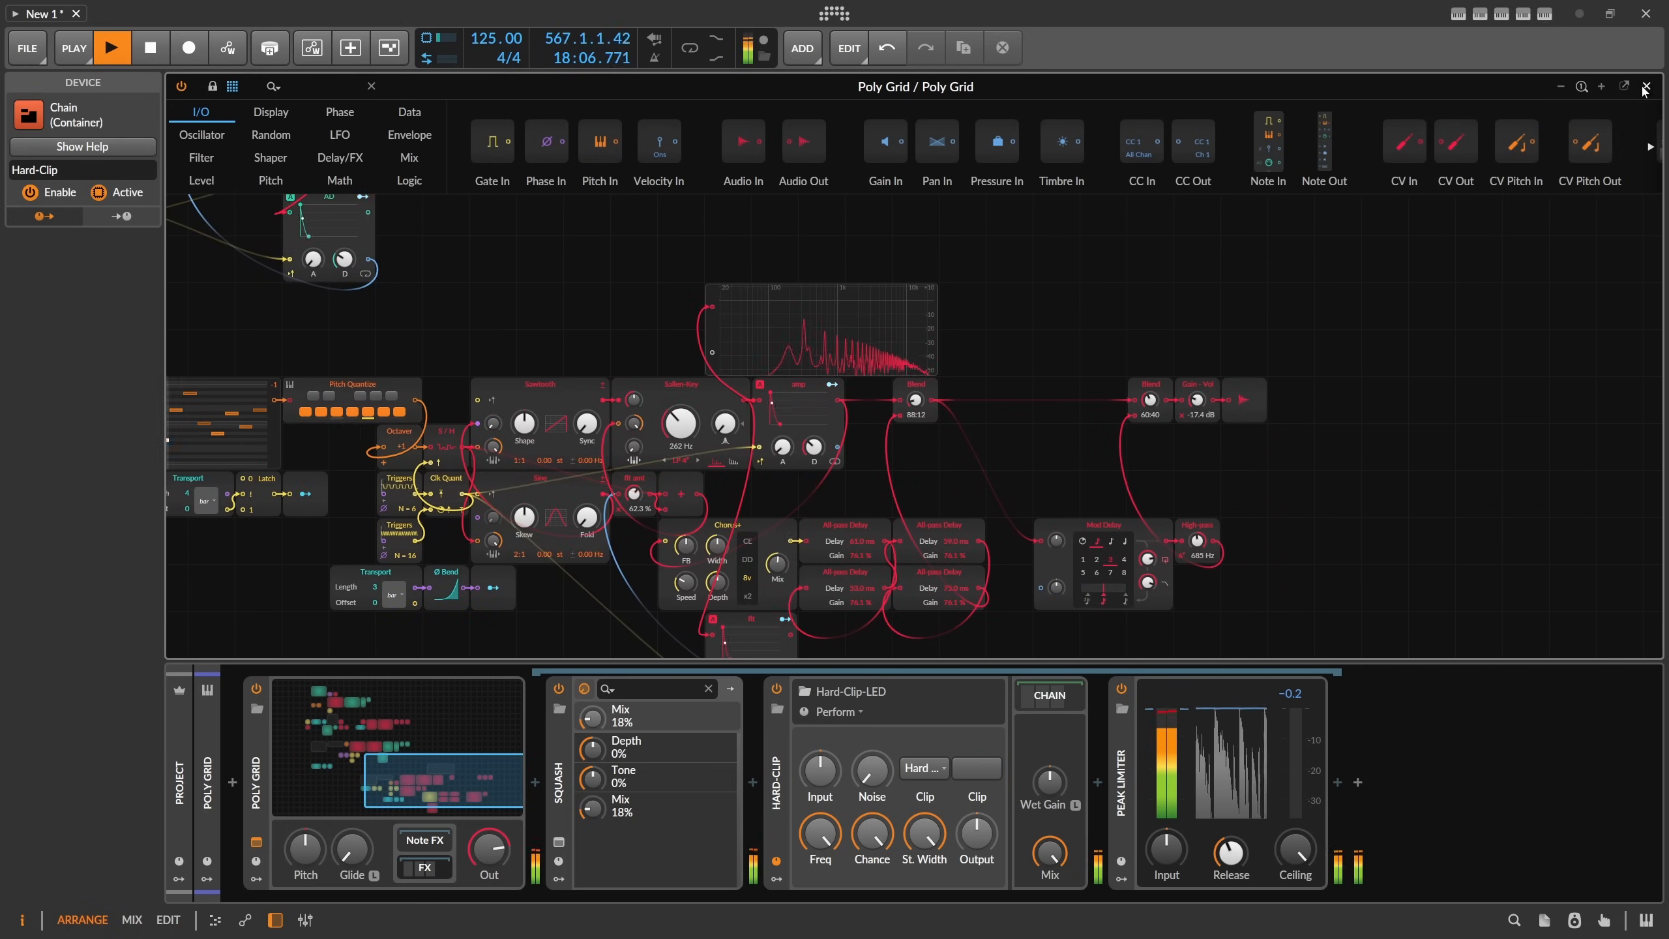
{"action": "key", "text": "Escape"}
Add a second instrument track and load Pianoteq 8 on it.
{"action": "left_click", "coordinate": [296, 181]}
{"action": "left_click", "coordinate": [264, 165]}
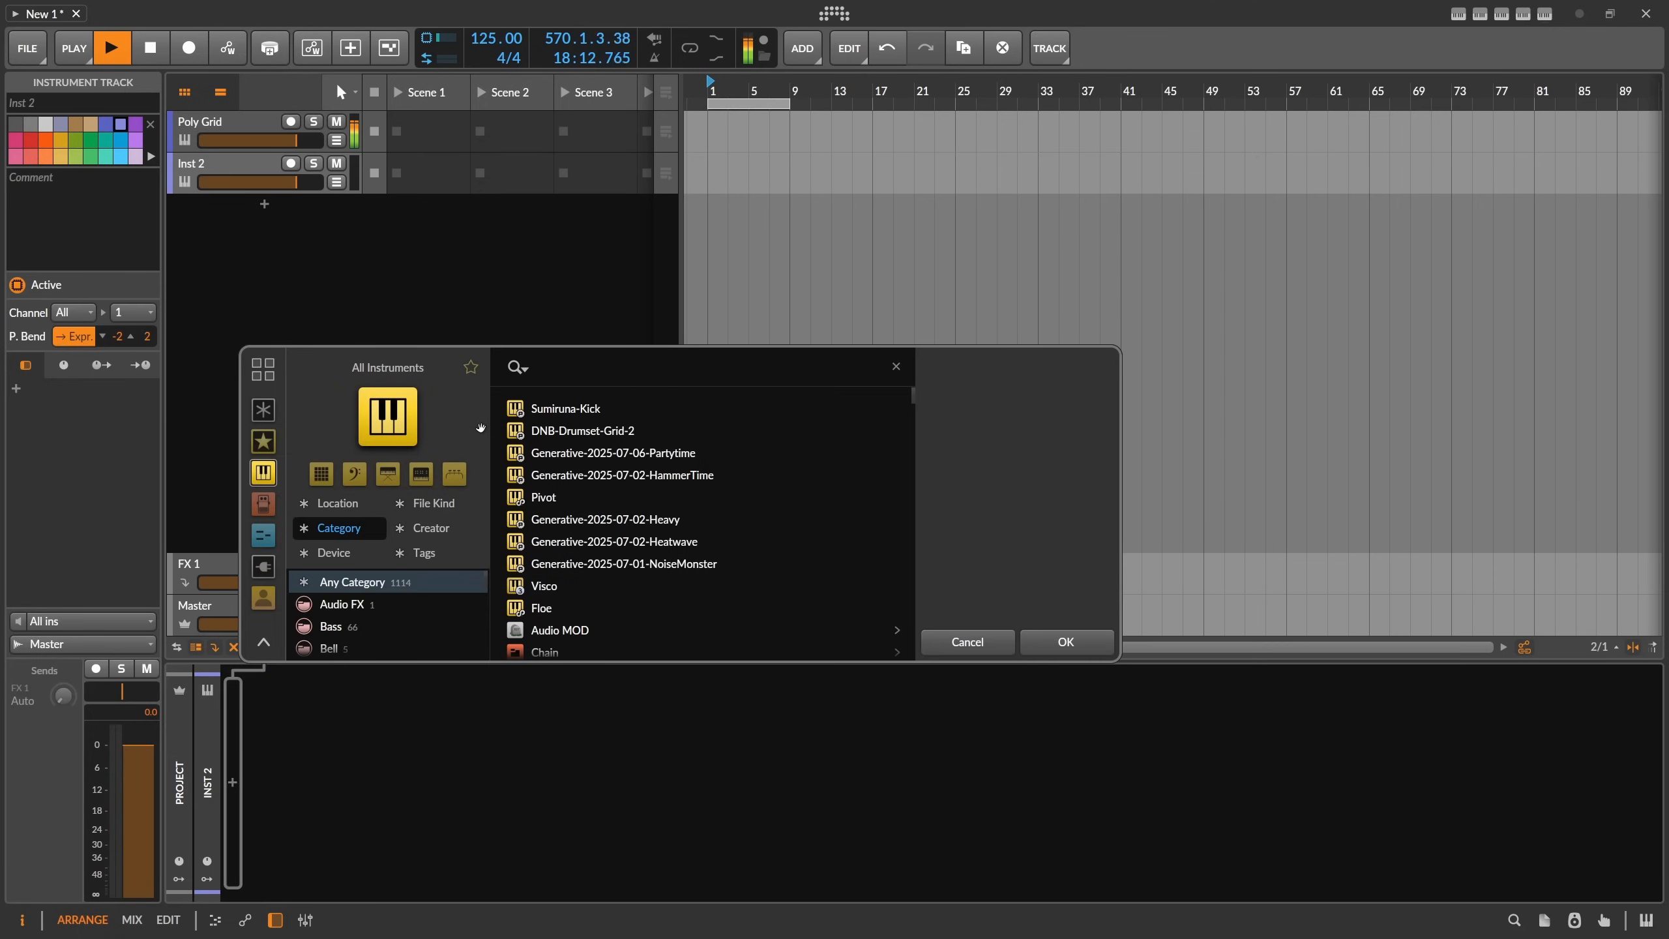
{"action": "type", "text": "piano"}
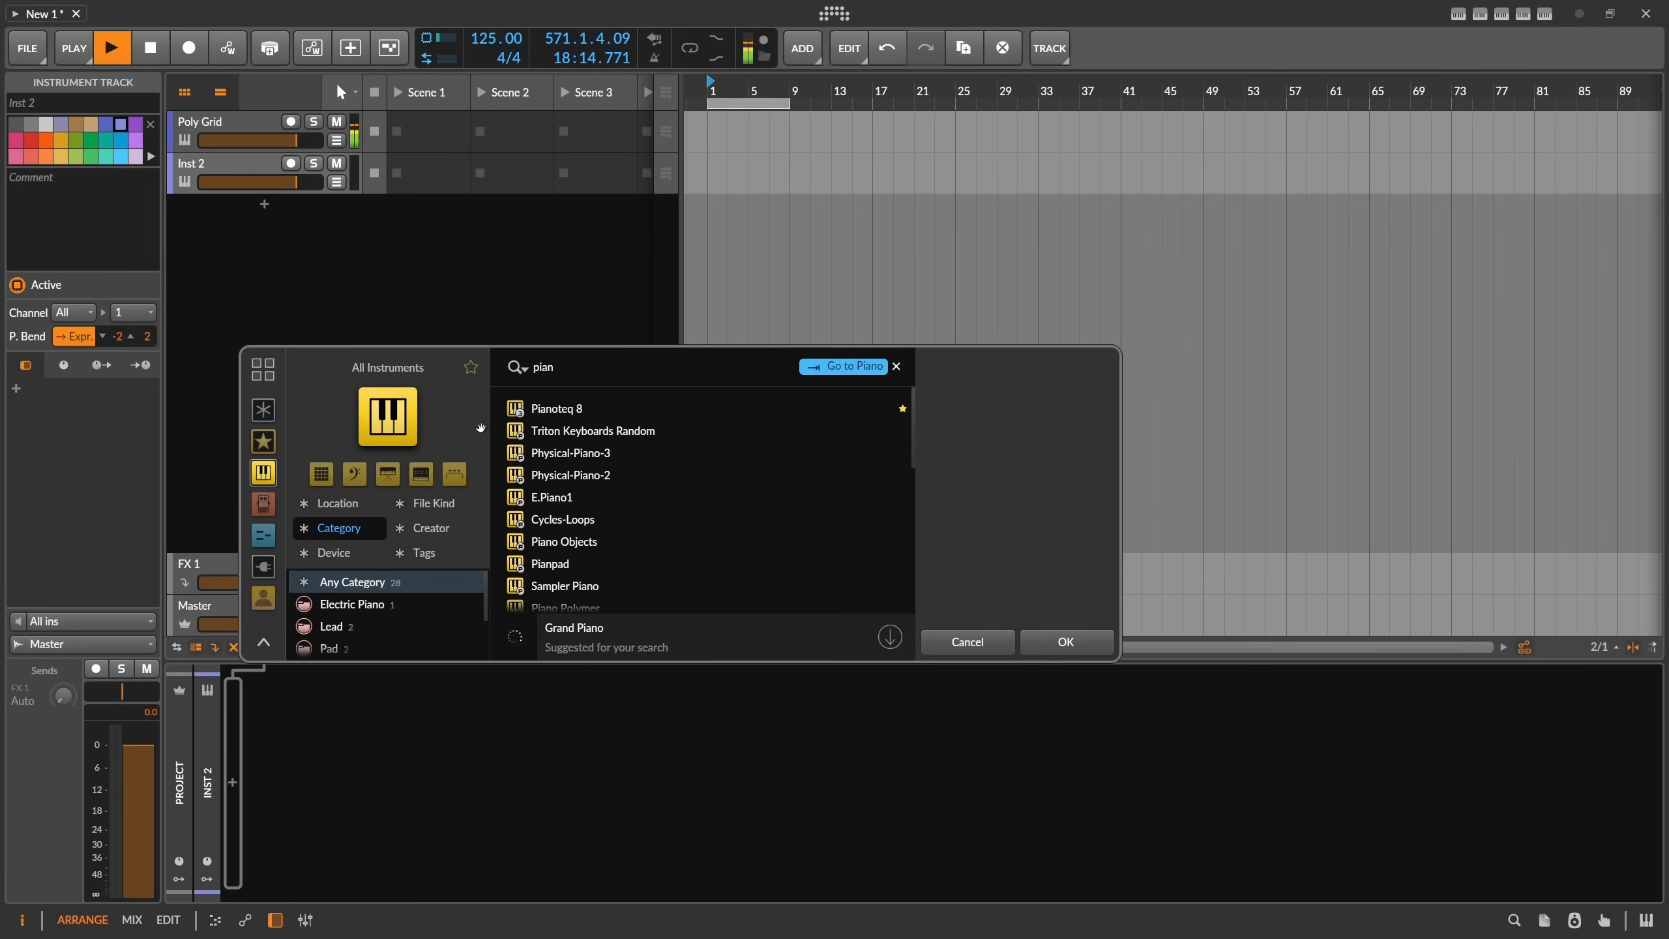
{"action": "double_click", "coordinate": [571, 410]}
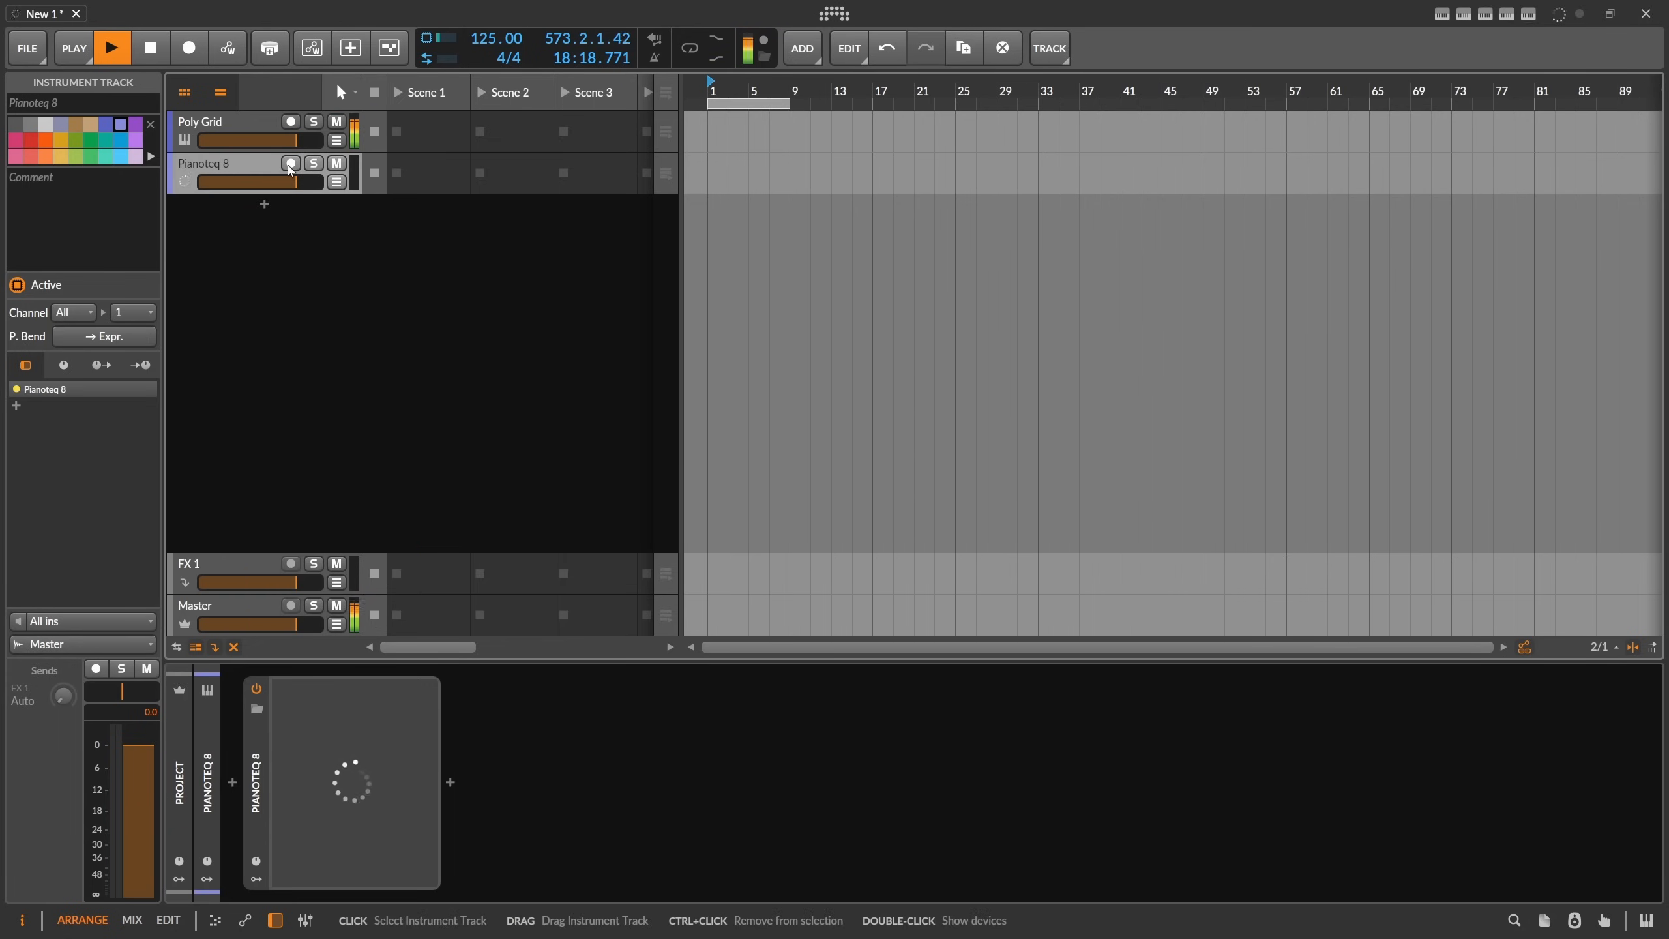
Insert a Note Transpose before Pianoteq 8, set to +6 semitones.
{"action": "left_click", "coordinate": [233, 782]}
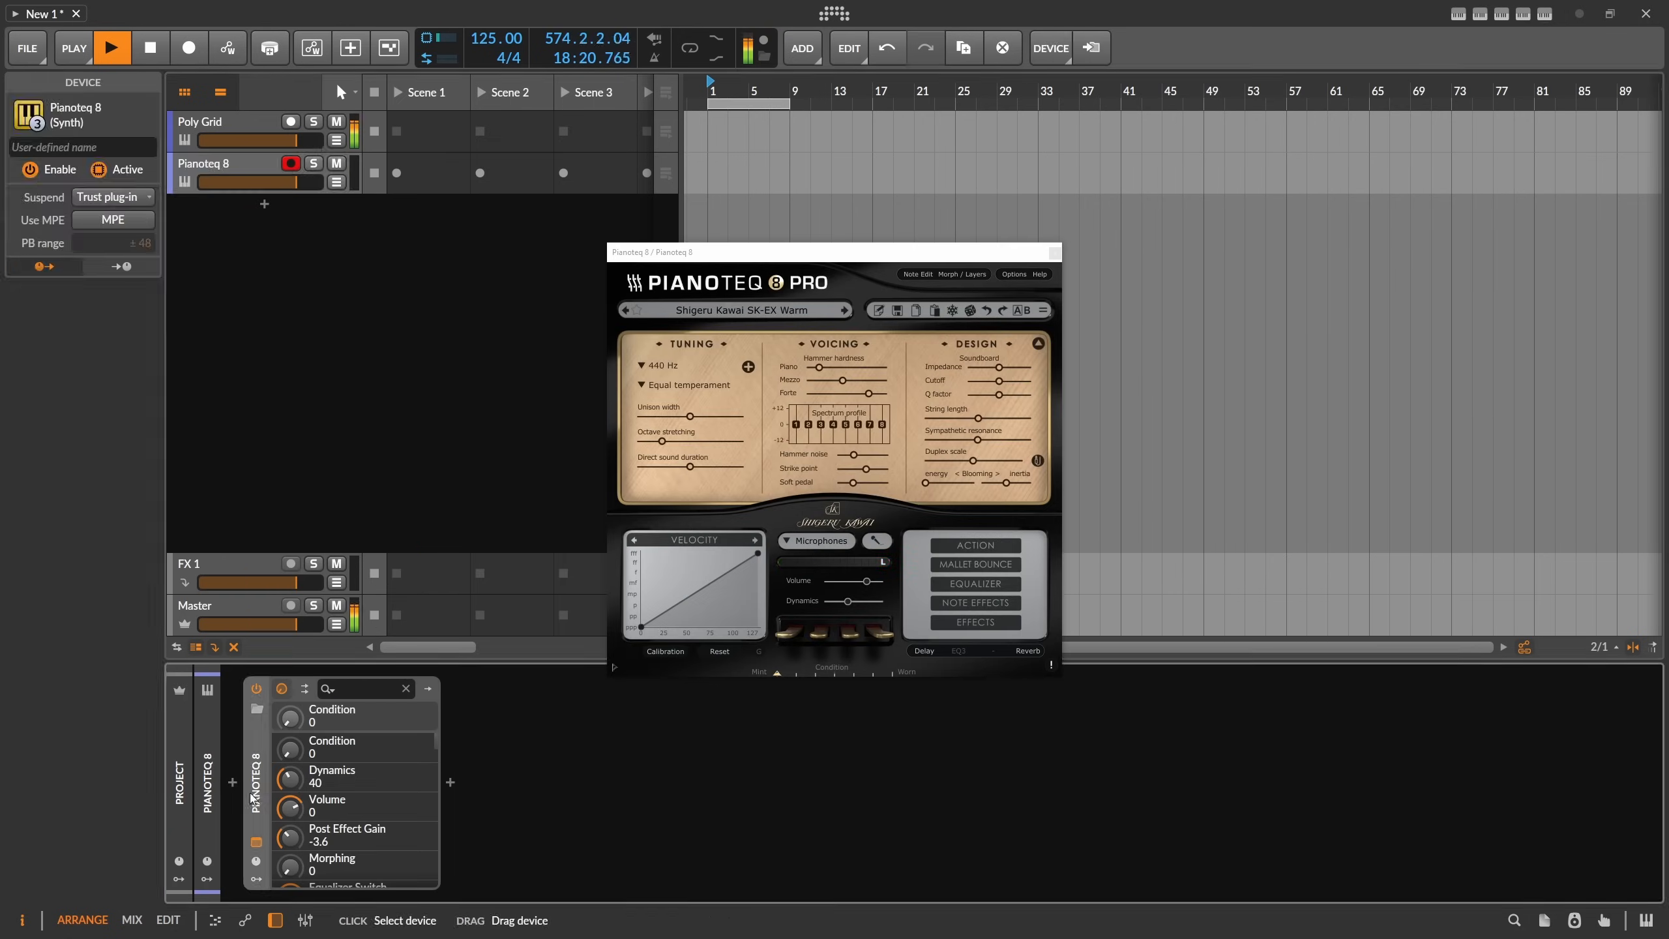
{"action": "type", "text": "trans"}
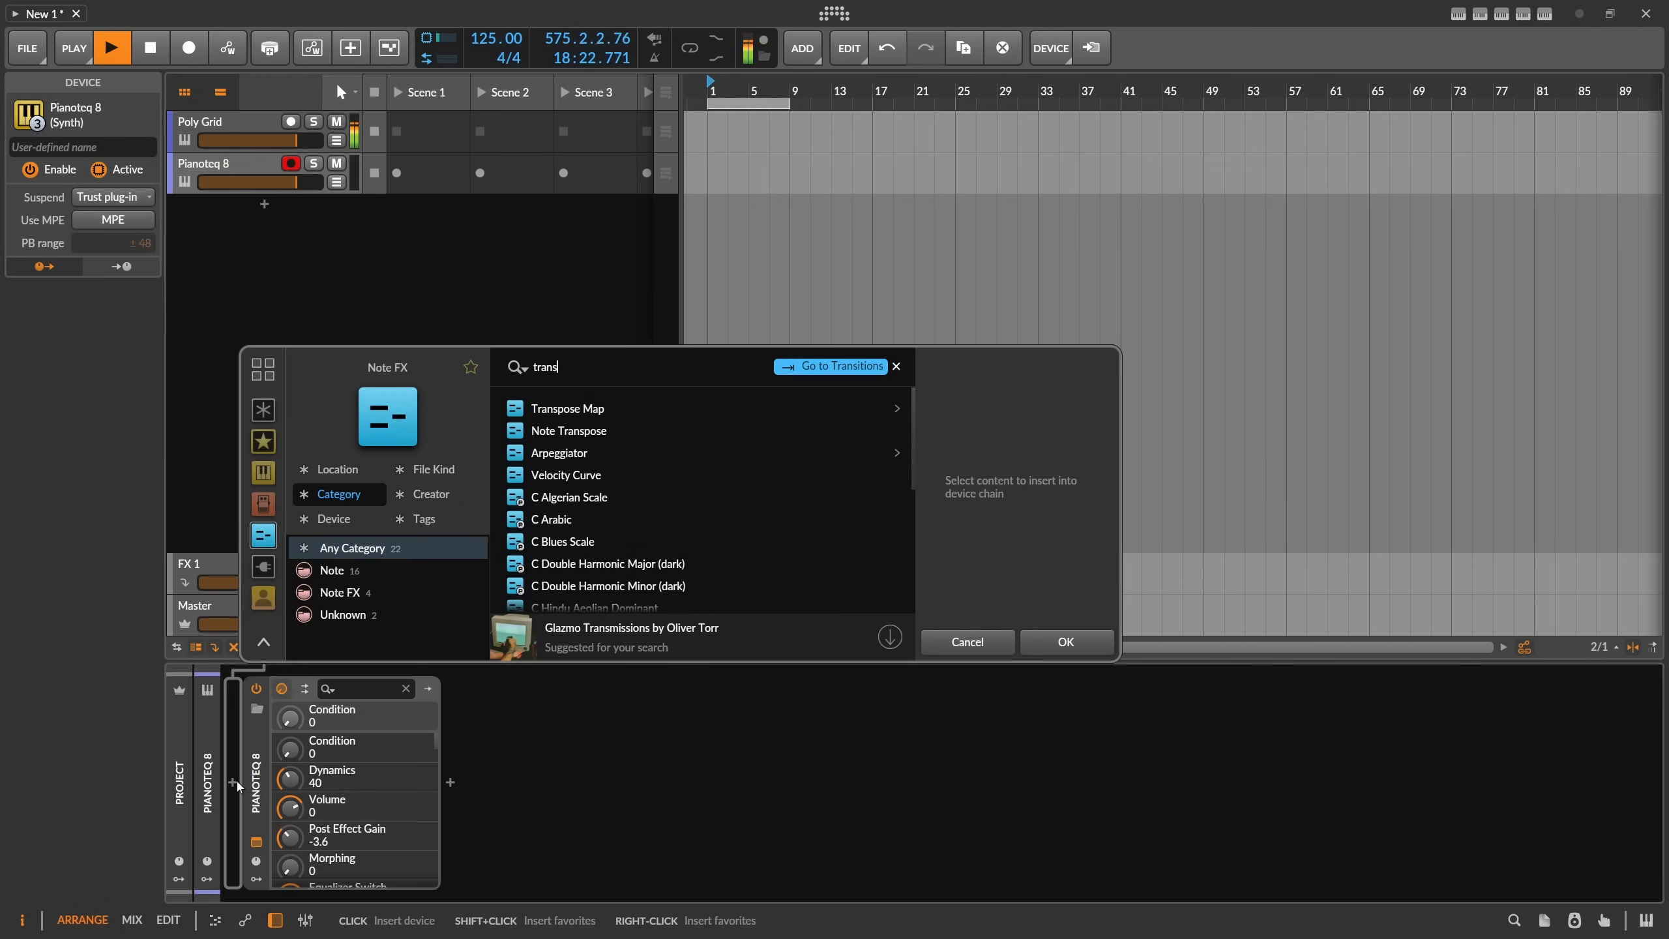
{"action": "double_click", "coordinate": [579, 432]}
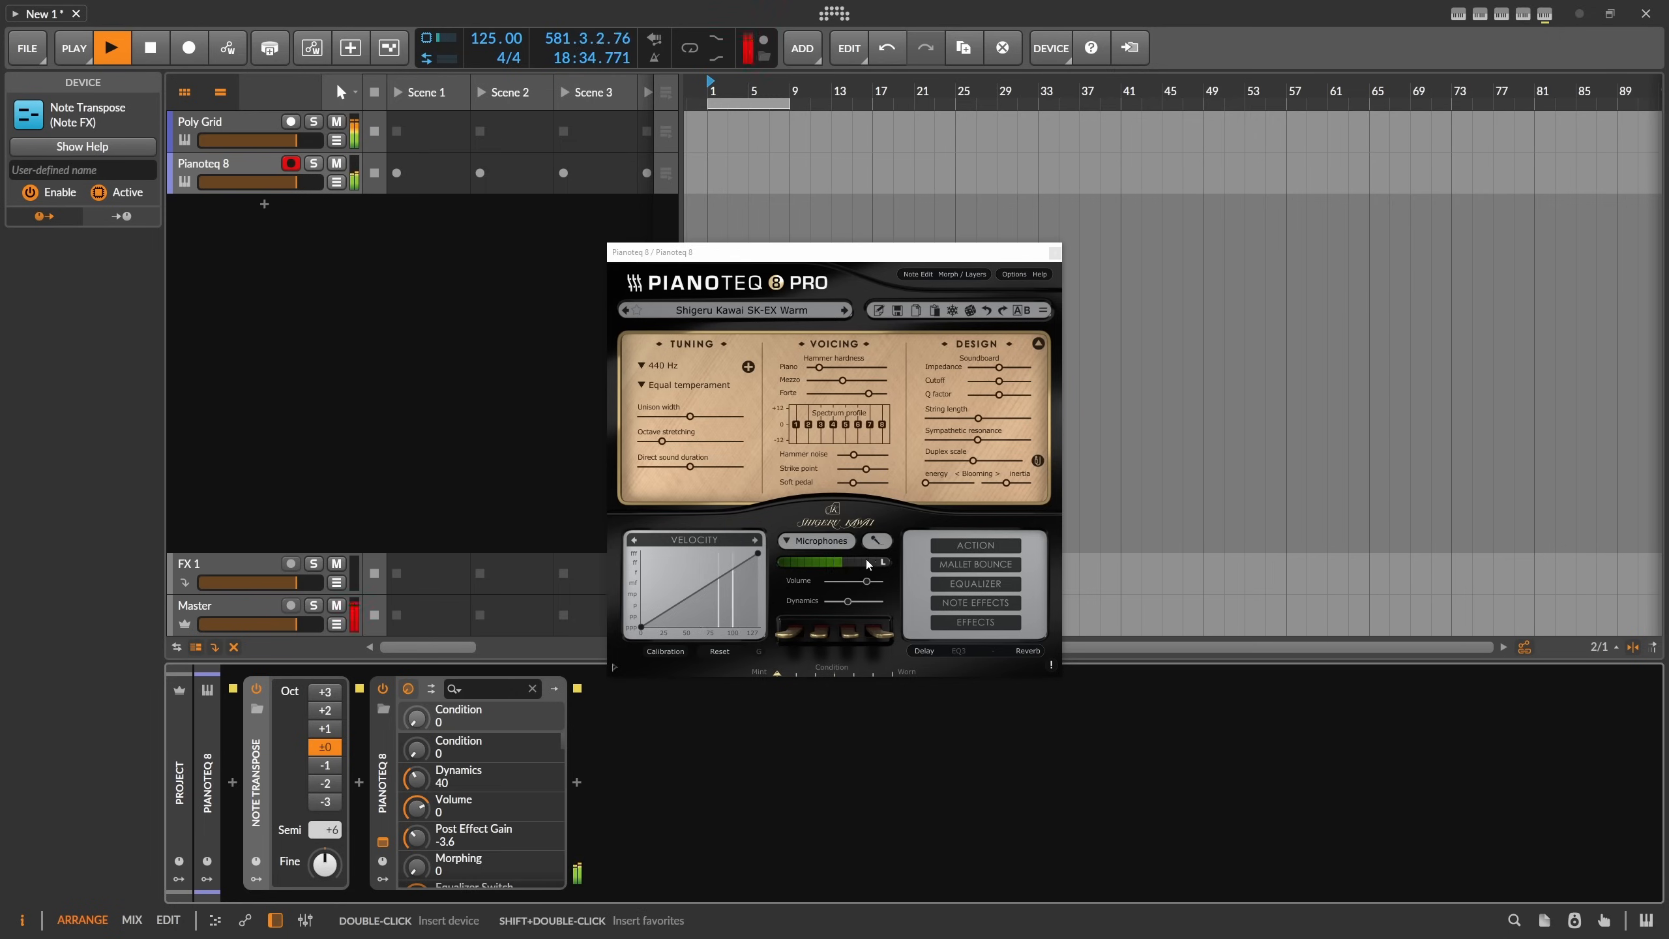
Hide Pianoteq's tuning, voicing and design parameters and lower its volume to -10.2 dB.
{"action": "left_click", "coordinate": [878, 599]}
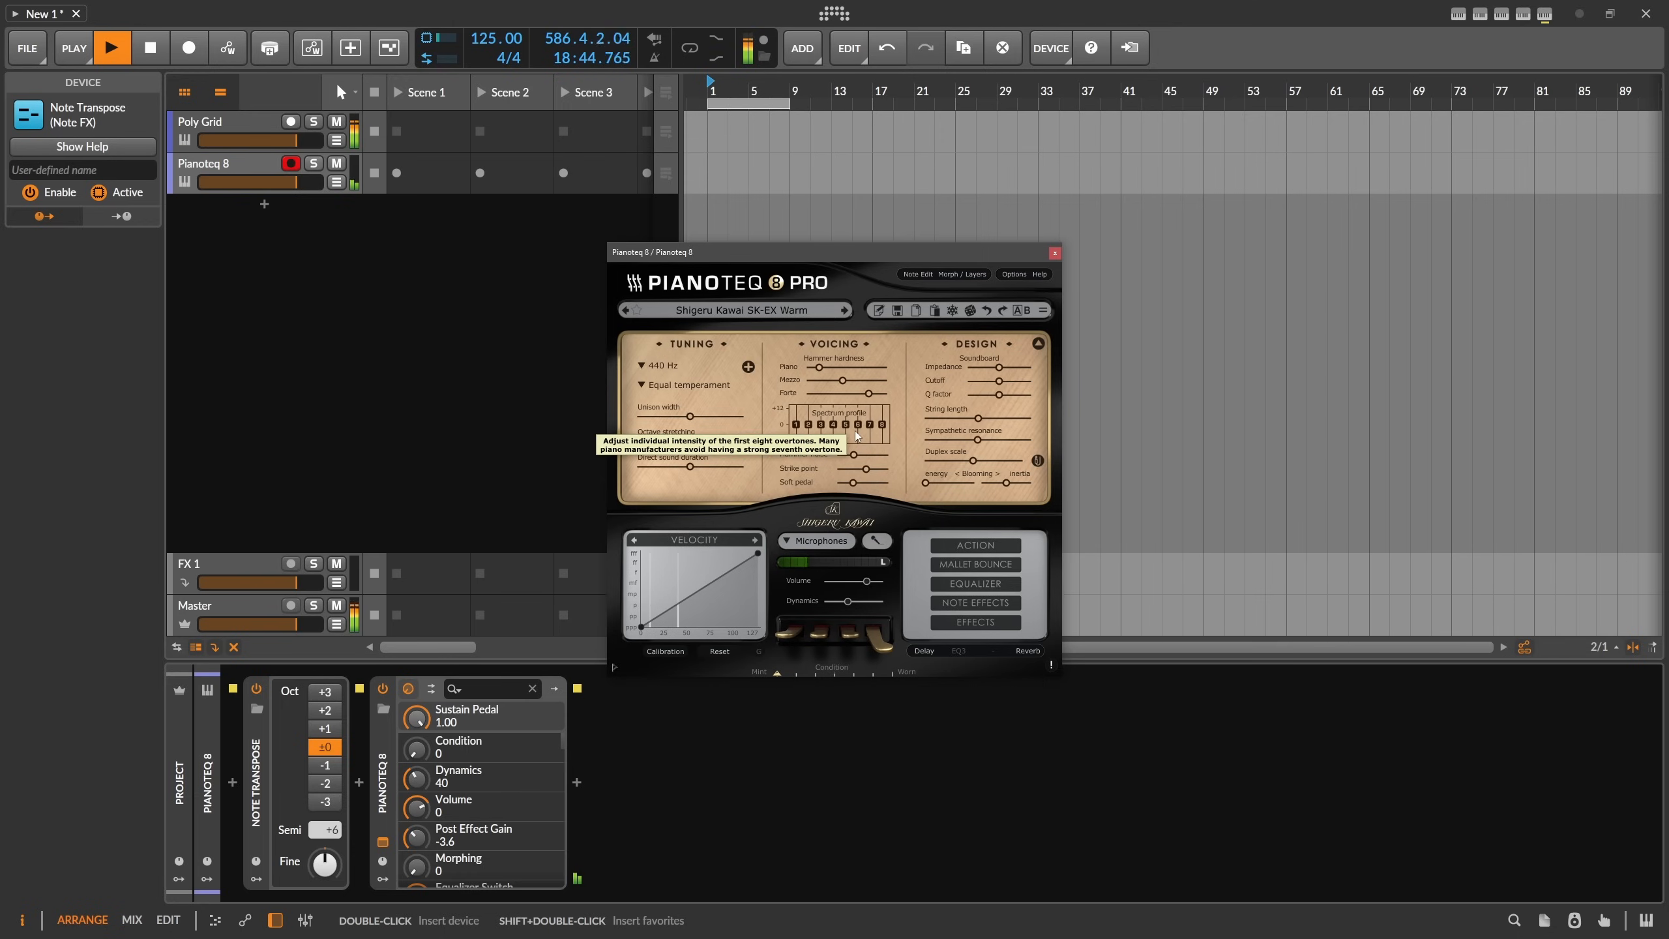
{"action": "left_click", "coordinate": [1039, 344]}
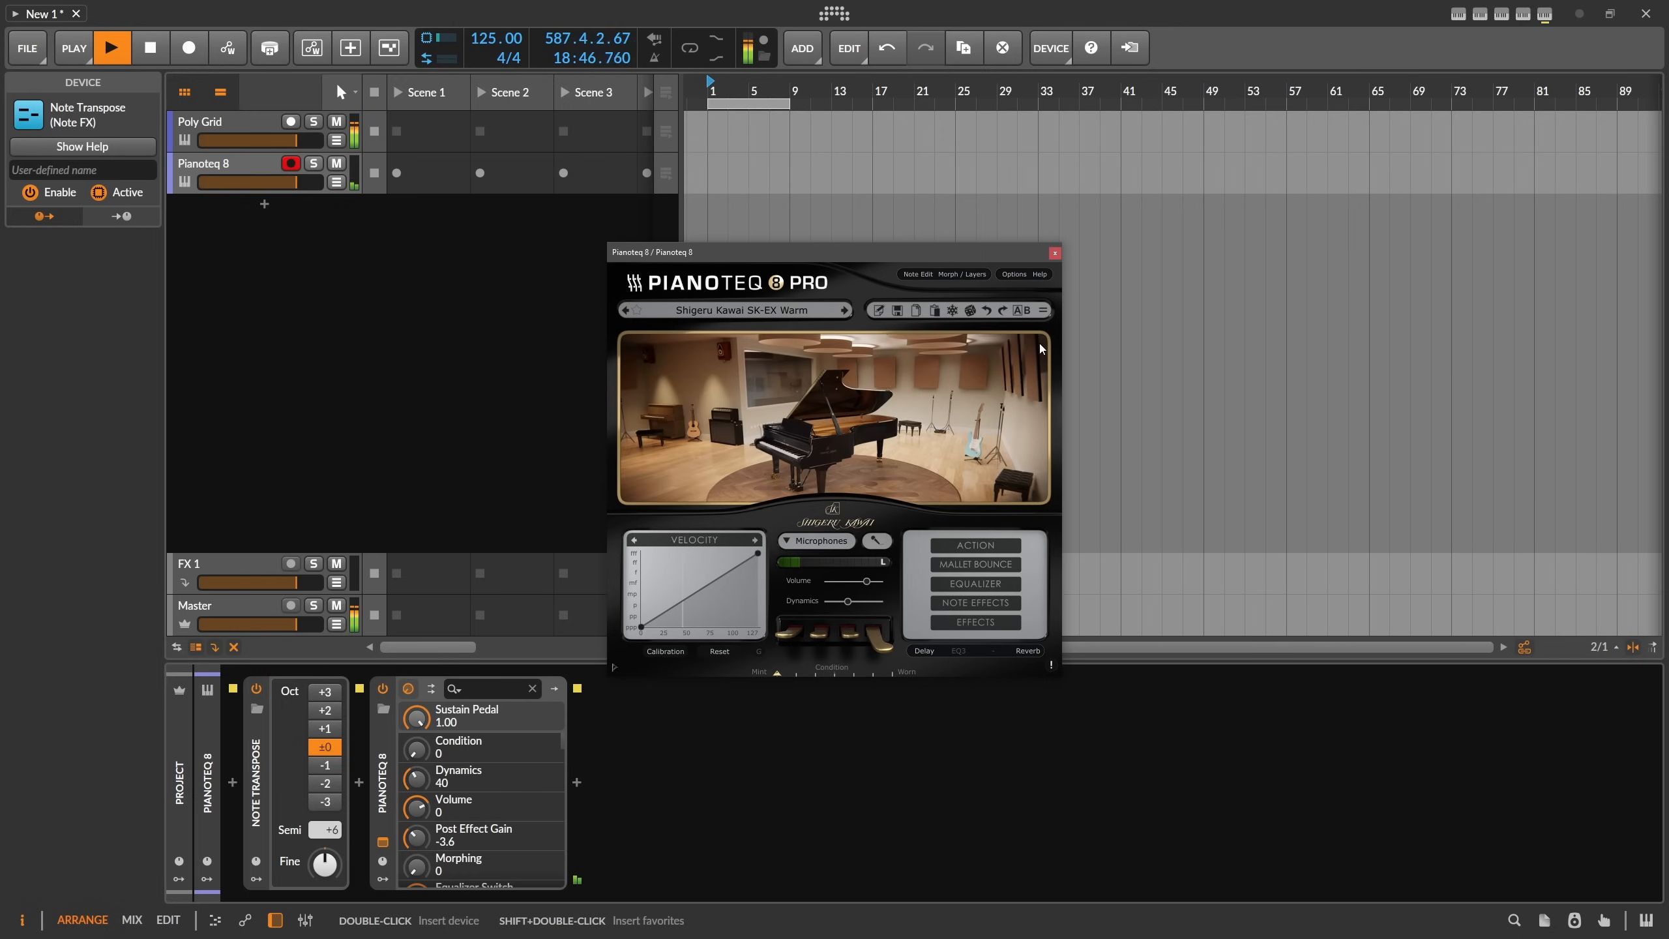
{"action": "left_click", "coordinate": [1040, 344]}
{"action": "left_click", "coordinate": [1039, 344]}
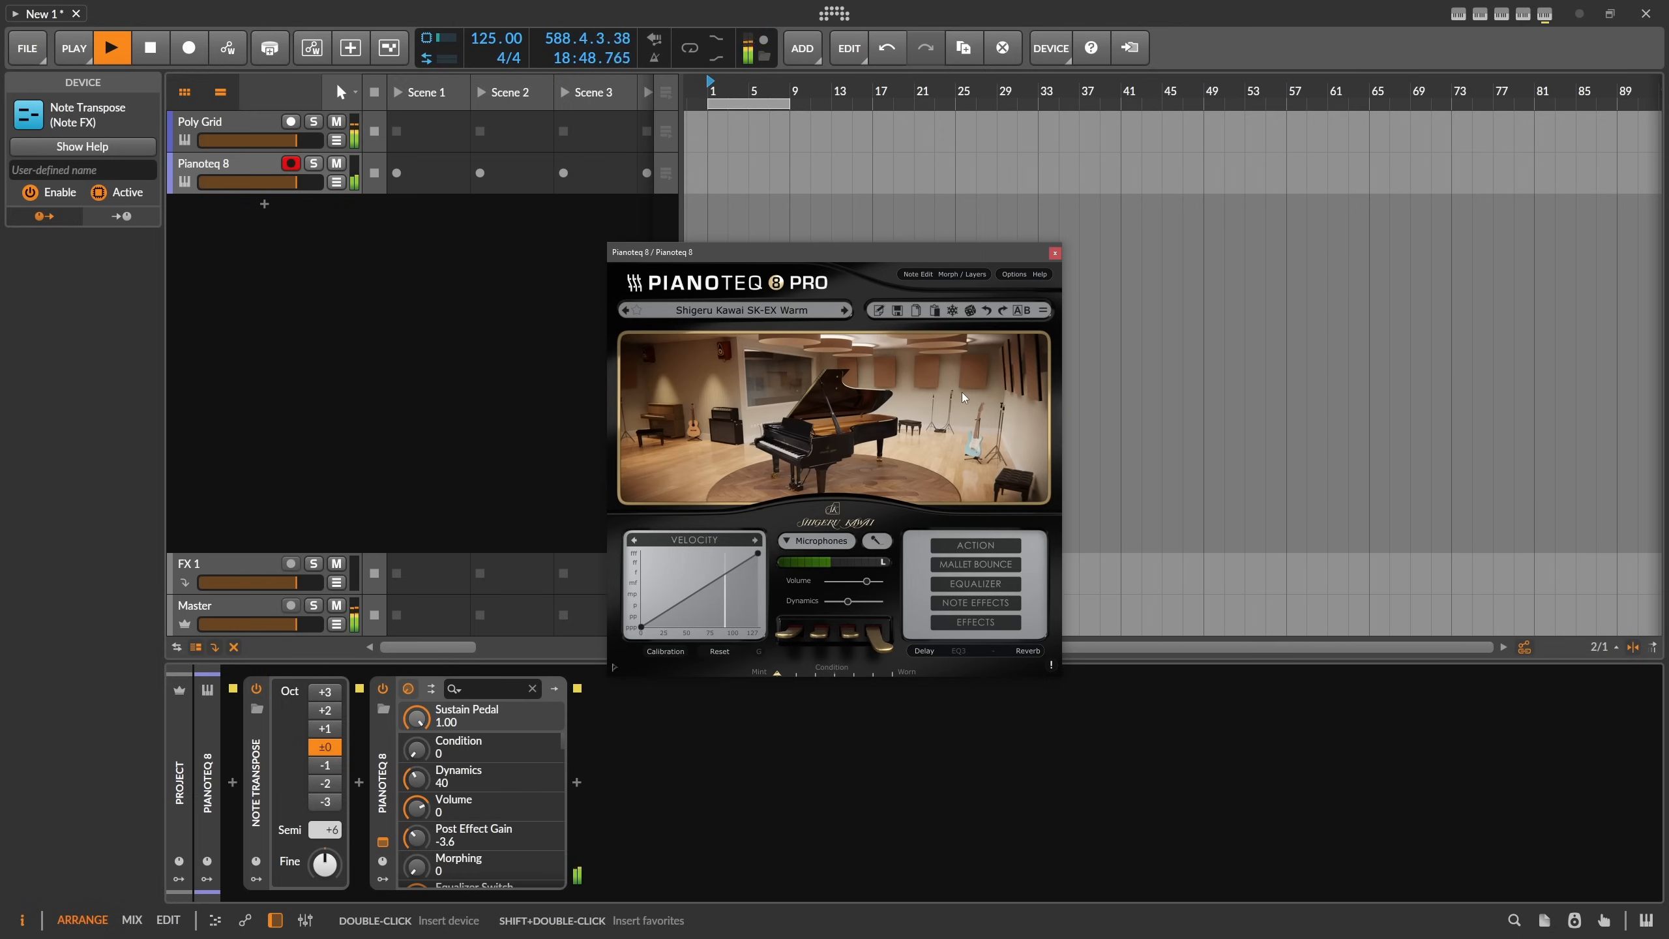
{"action": "left_click_drag", "start_coordinate": [866, 581], "coordinate": [837, 585]}
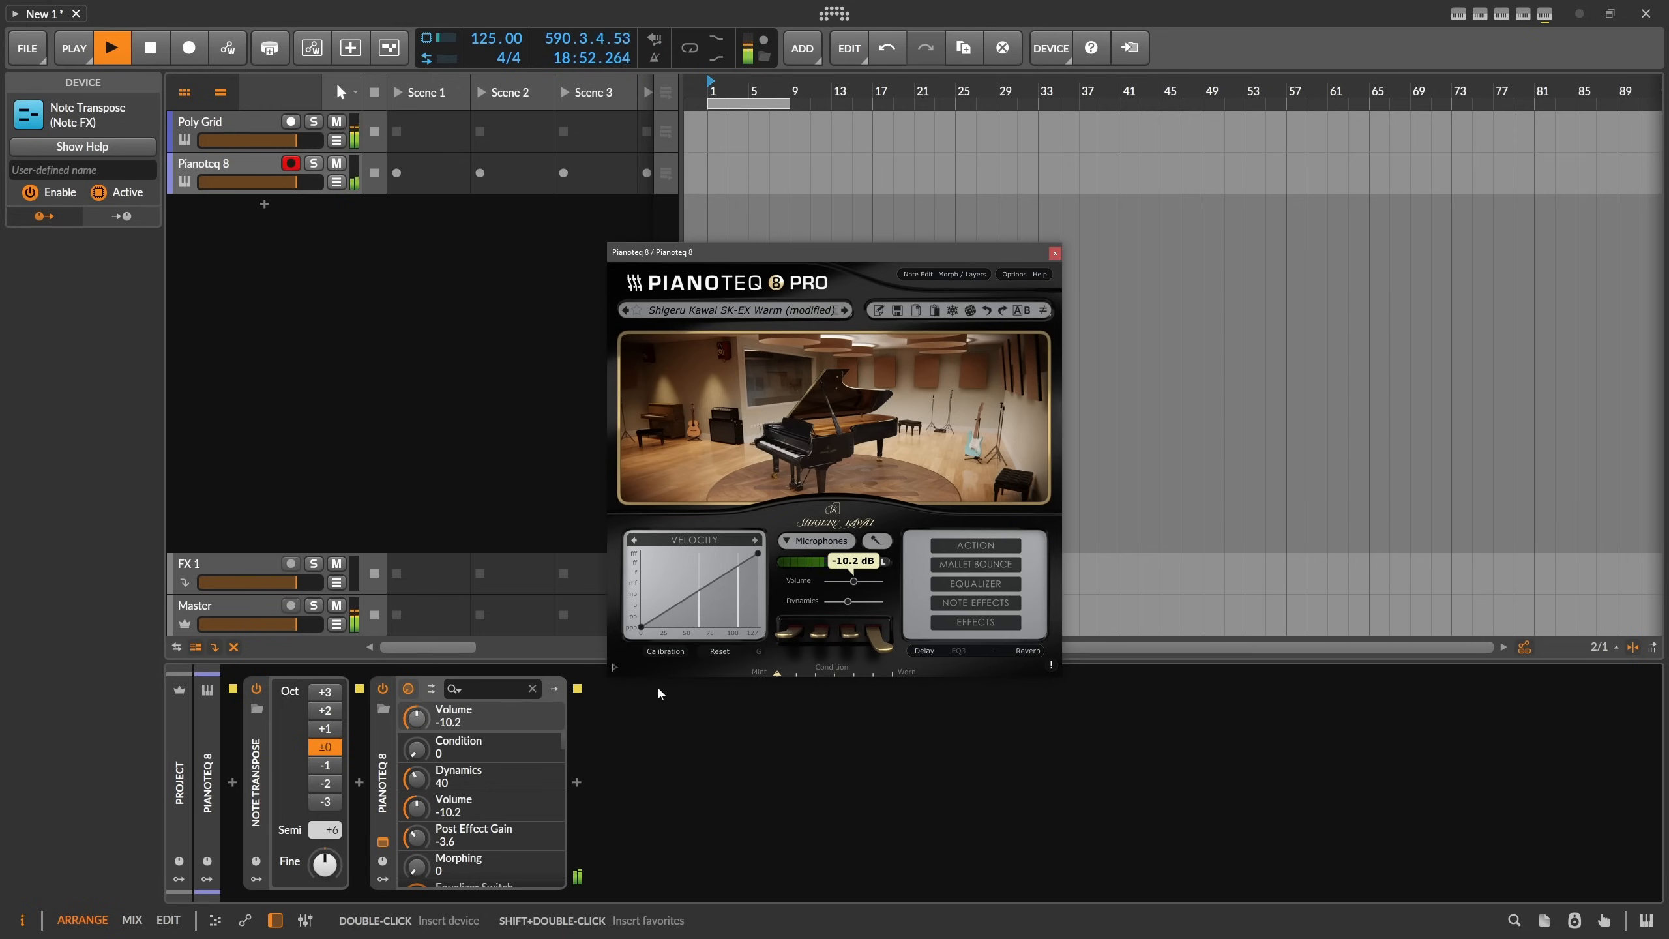
Insert ValhallaSupermassive after Pianoteq 8.
{"action": "left_click", "coordinate": [578, 783]}
{"action": "type", "text": "supermass"}
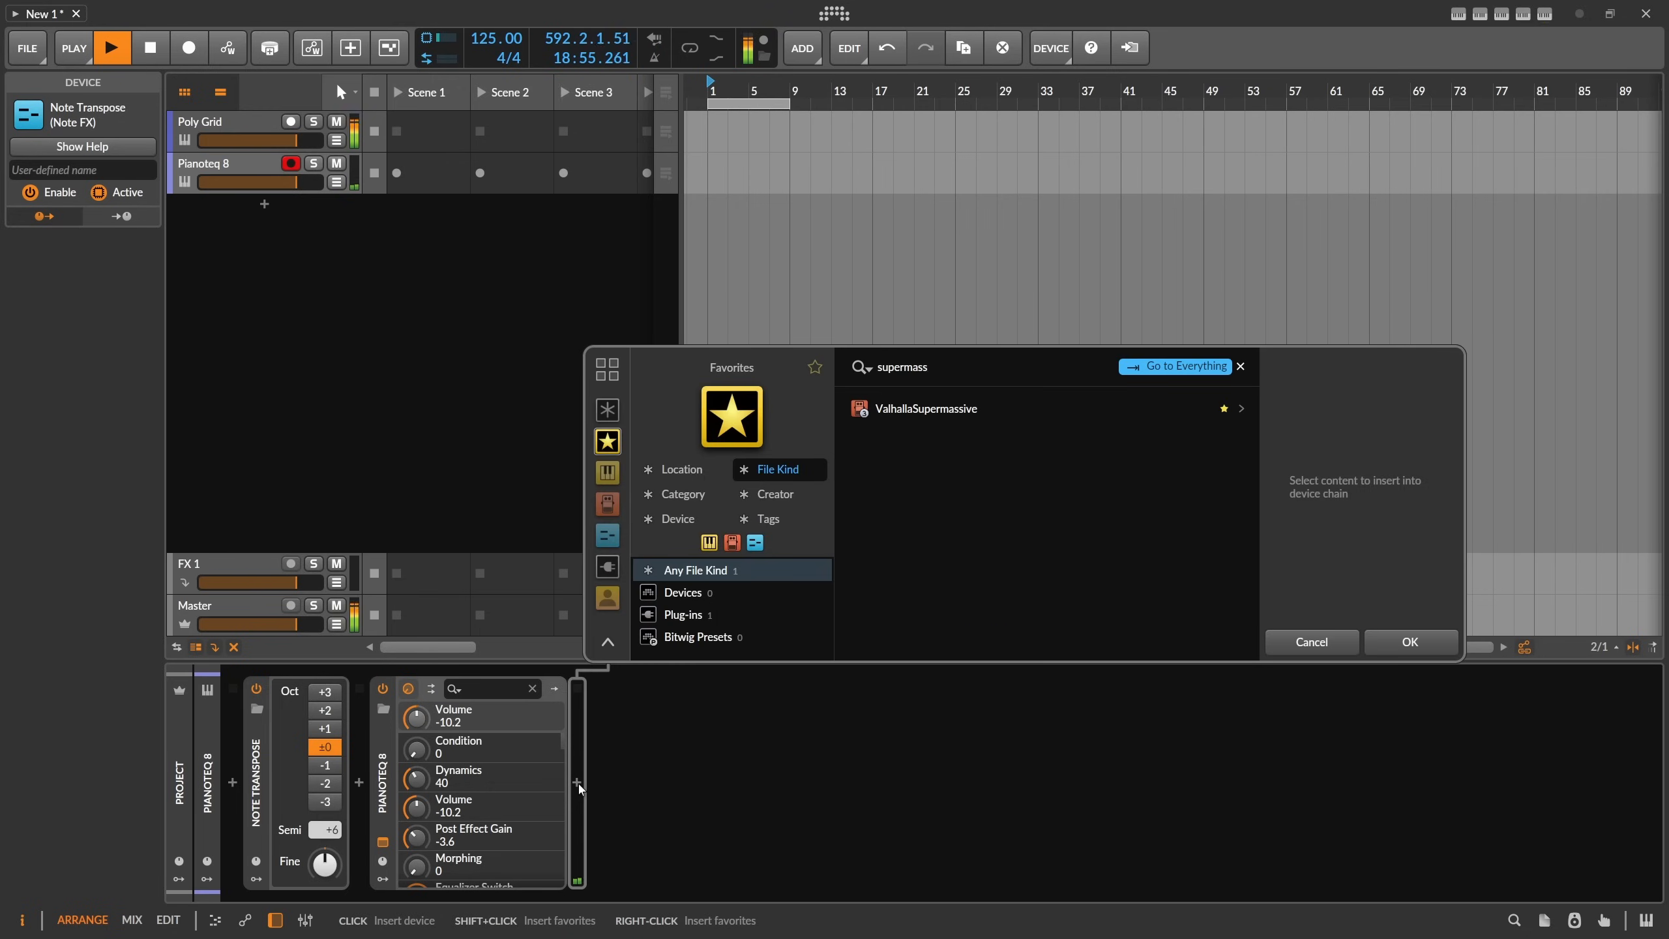
{"action": "key", "text": "Return"}
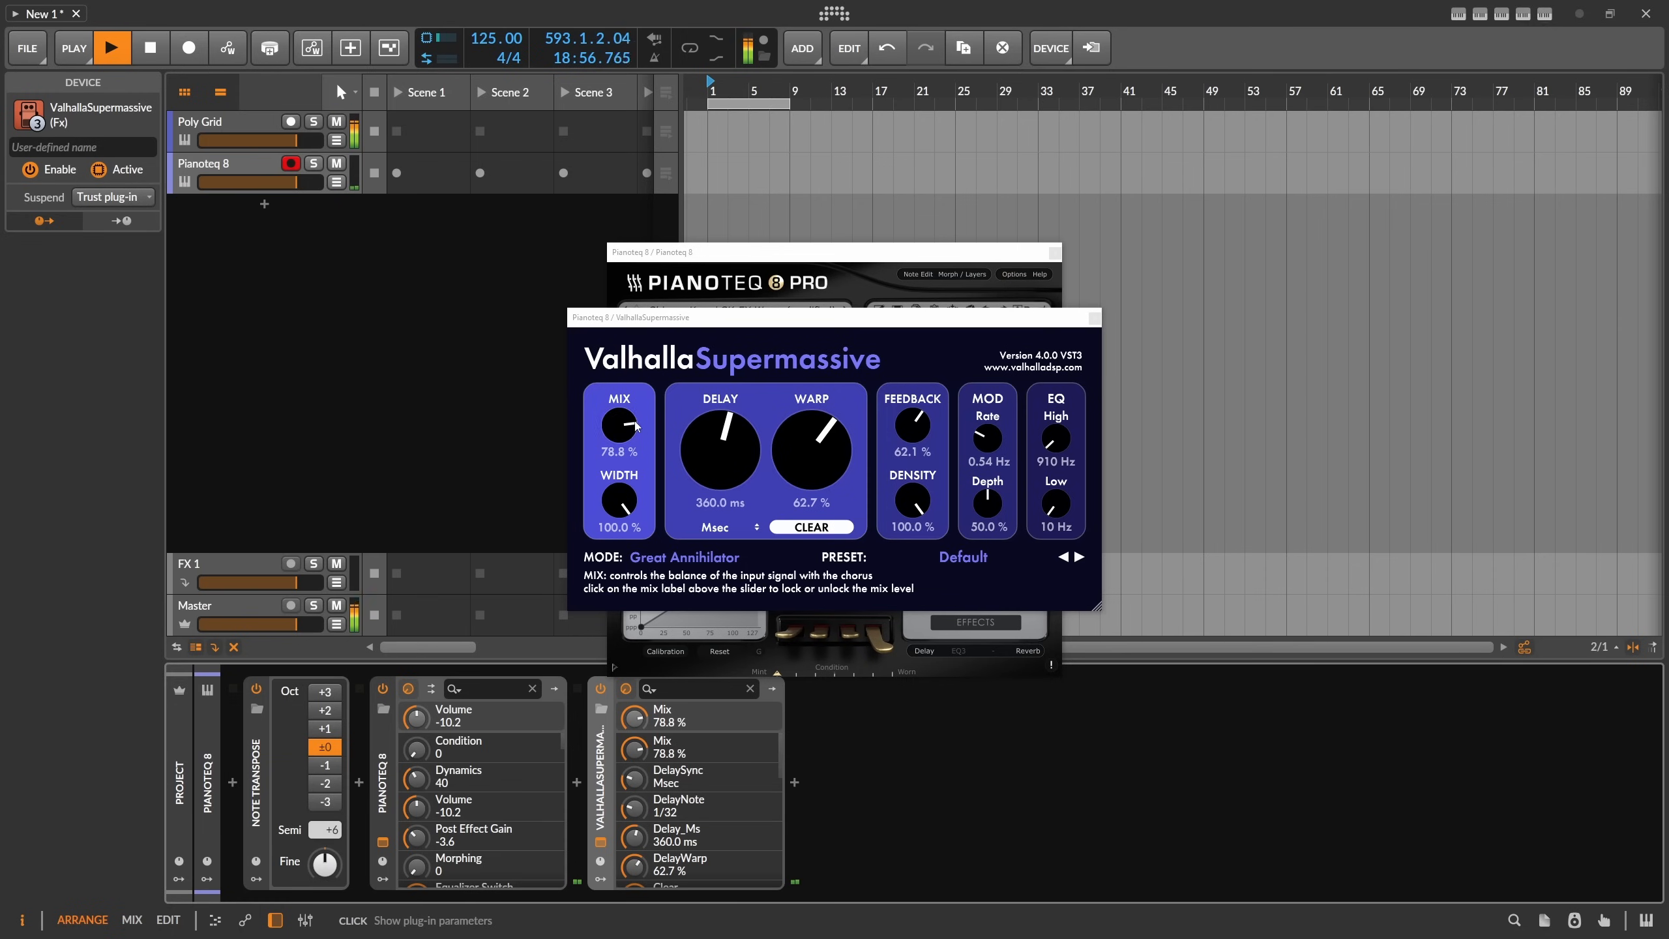
Readjust Pianoteq's volume to -9.0 dB and close the Pianoteq and ValhallaSupermassive windows.
{"action": "left_click", "coordinate": [821, 258]}
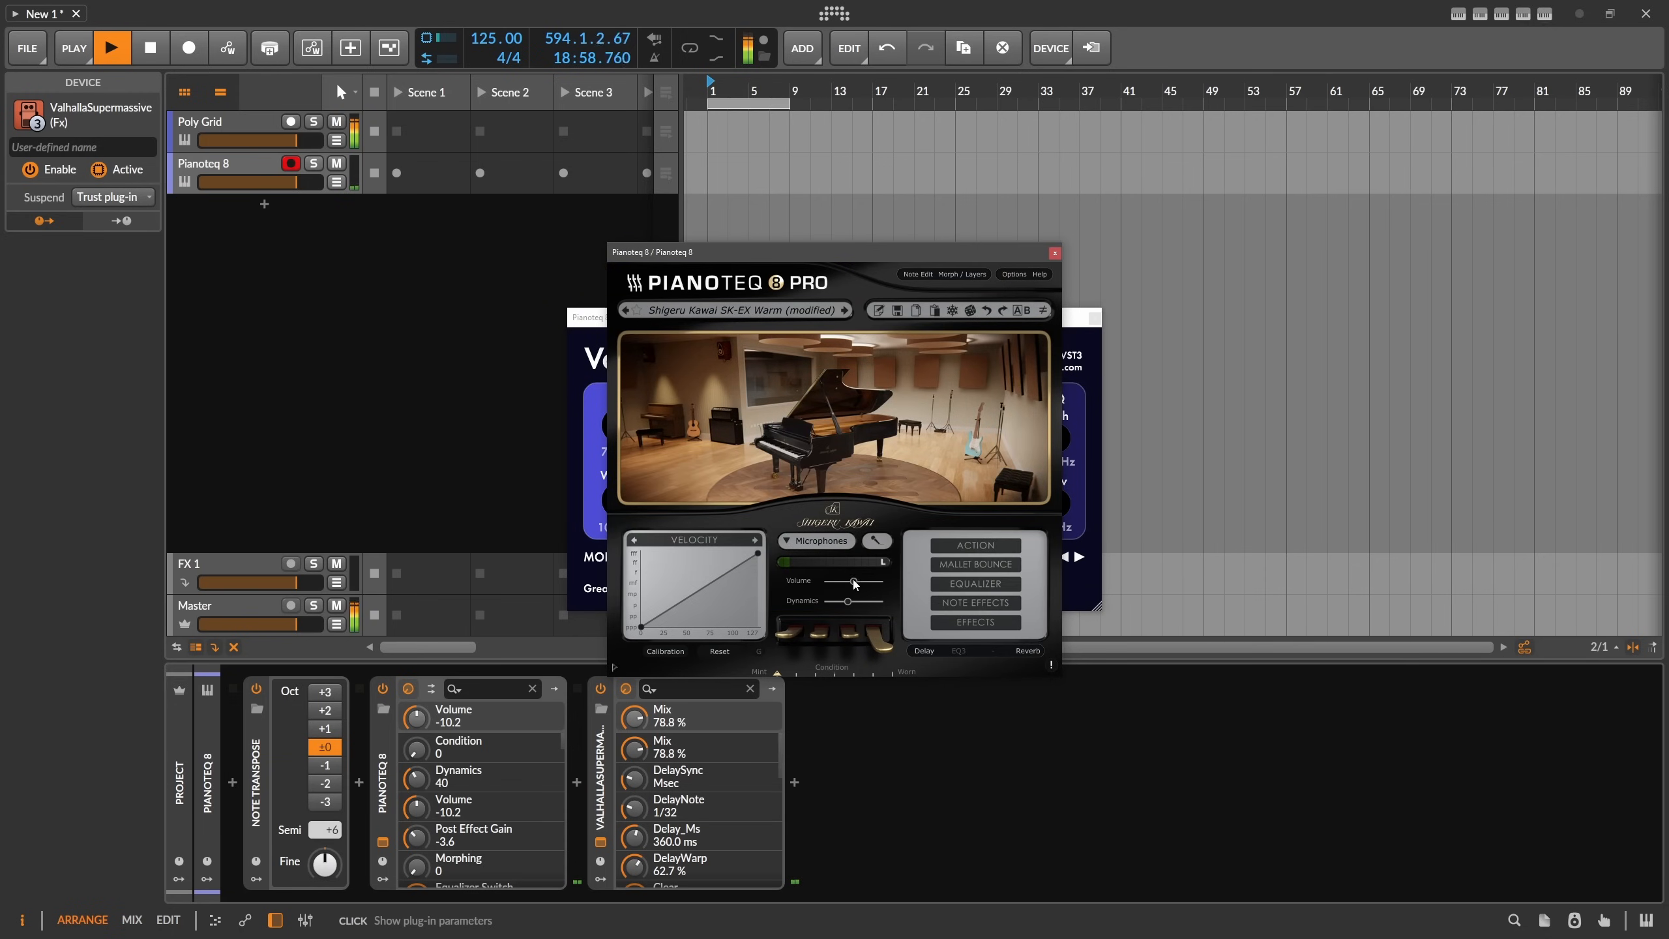
{"action": "left_click_drag", "start_coordinate": [838, 587], "coordinate": [841, 587]}
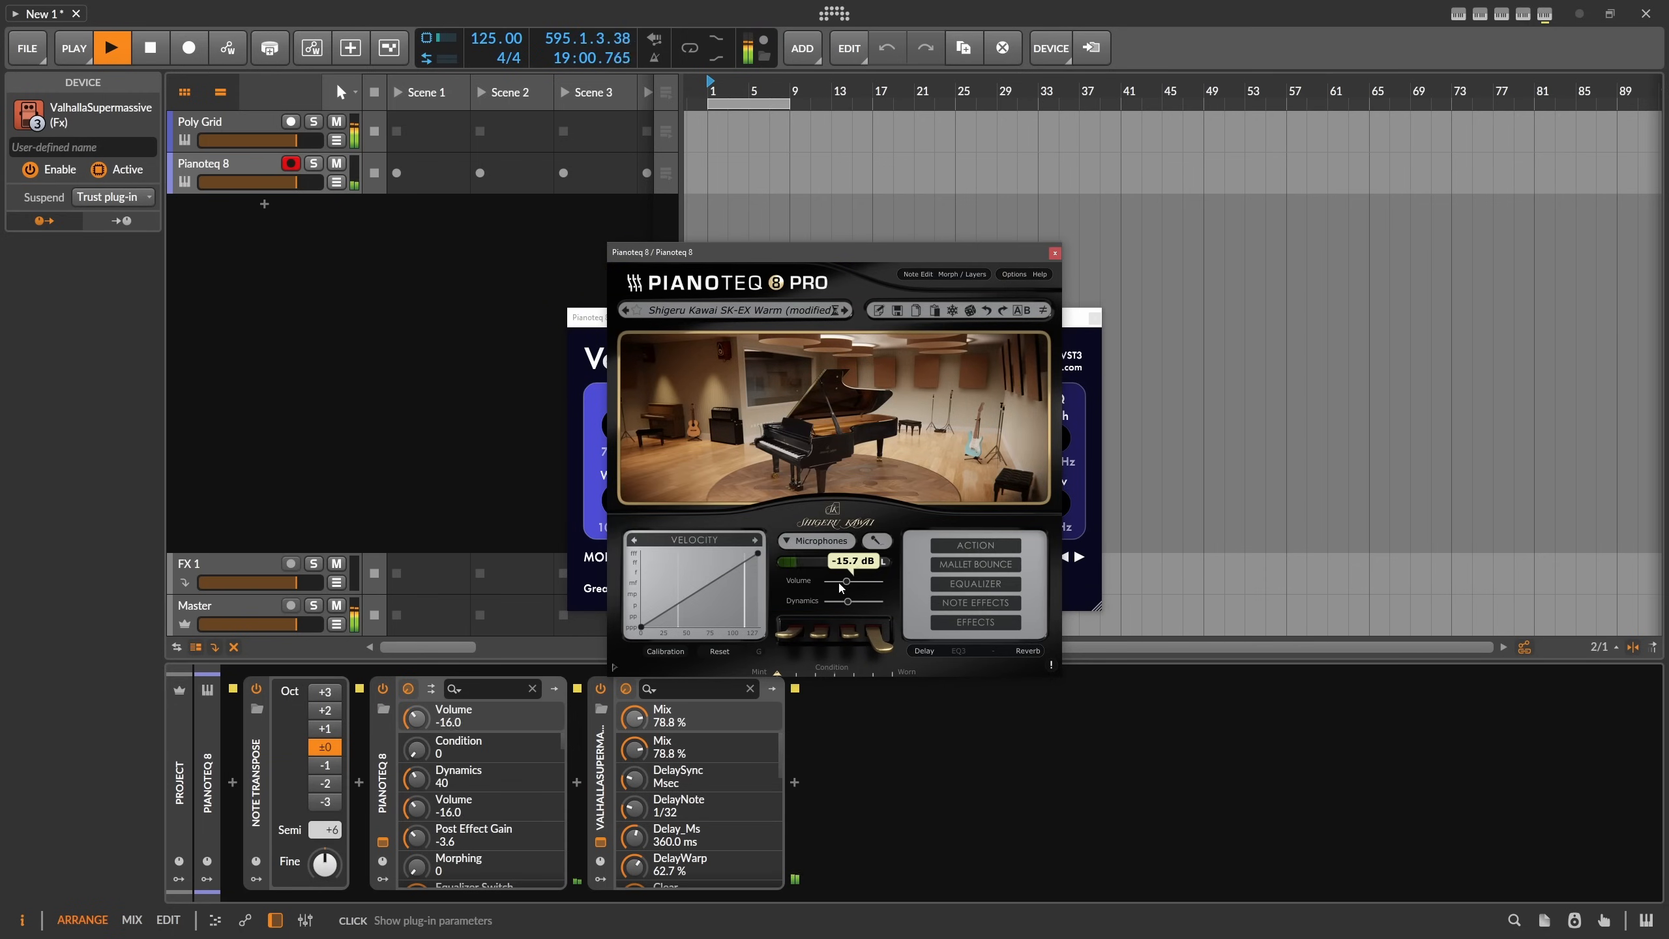
{"action": "left_click", "coordinate": [1077, 319]}
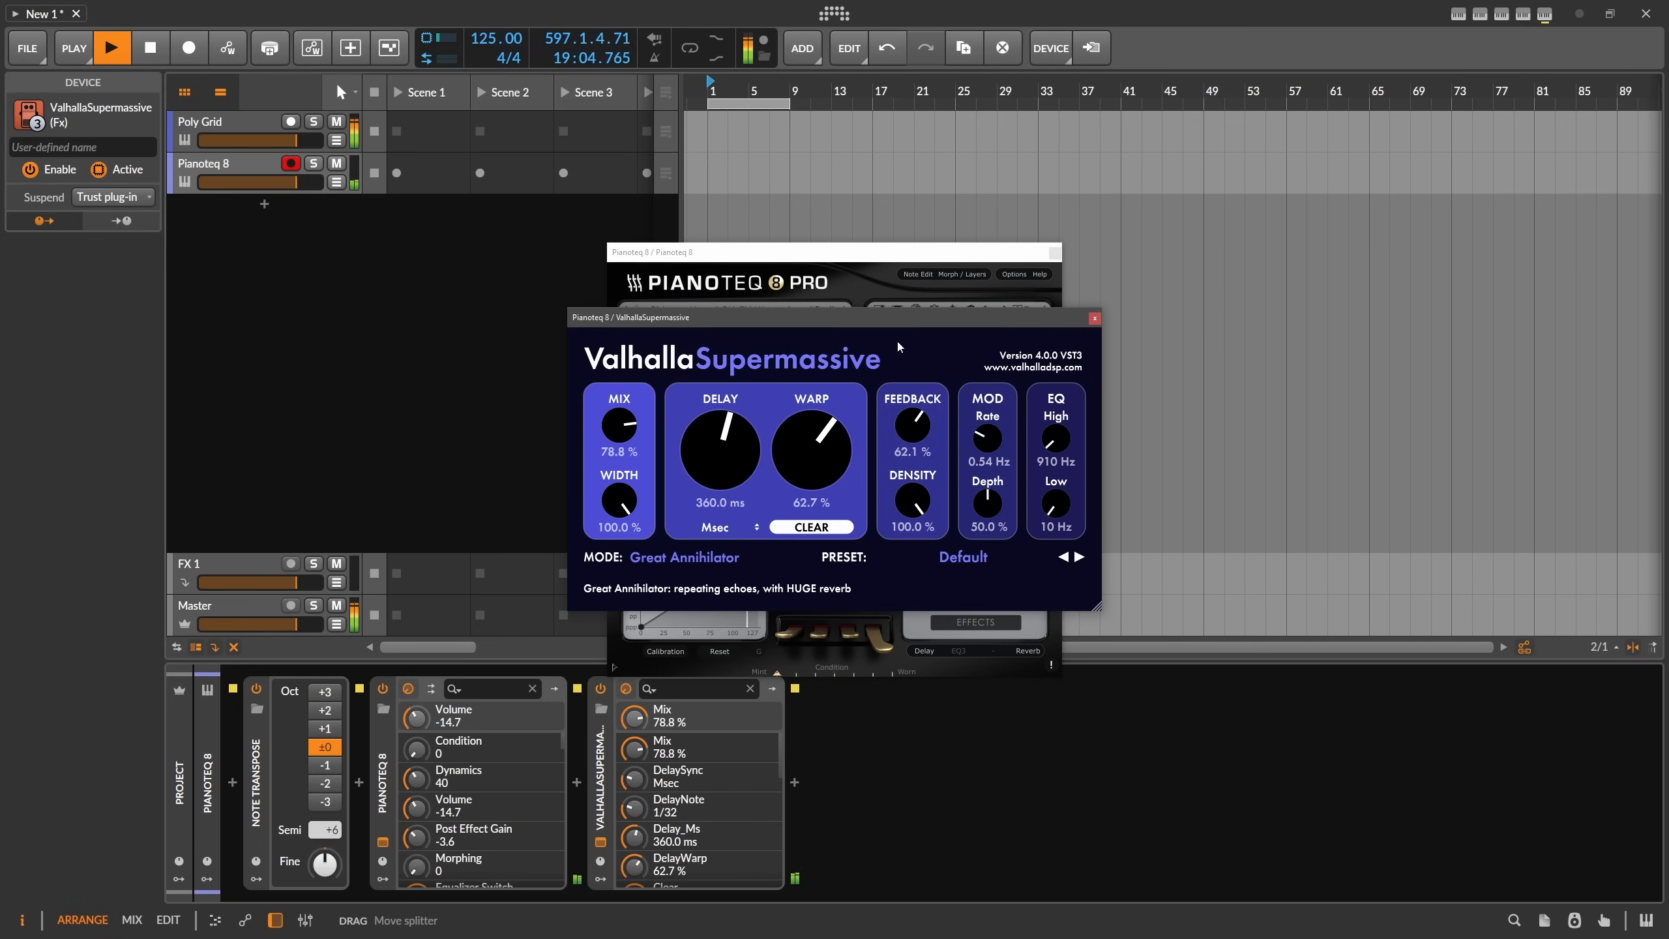
{"action": "left_click_drag", "start_coordinate": [895, 320], "coordinate": [1290, 355]}
{"action": "left_click_drag", "start_coordinate": [851, 574], "coordinate": [855, 583]}
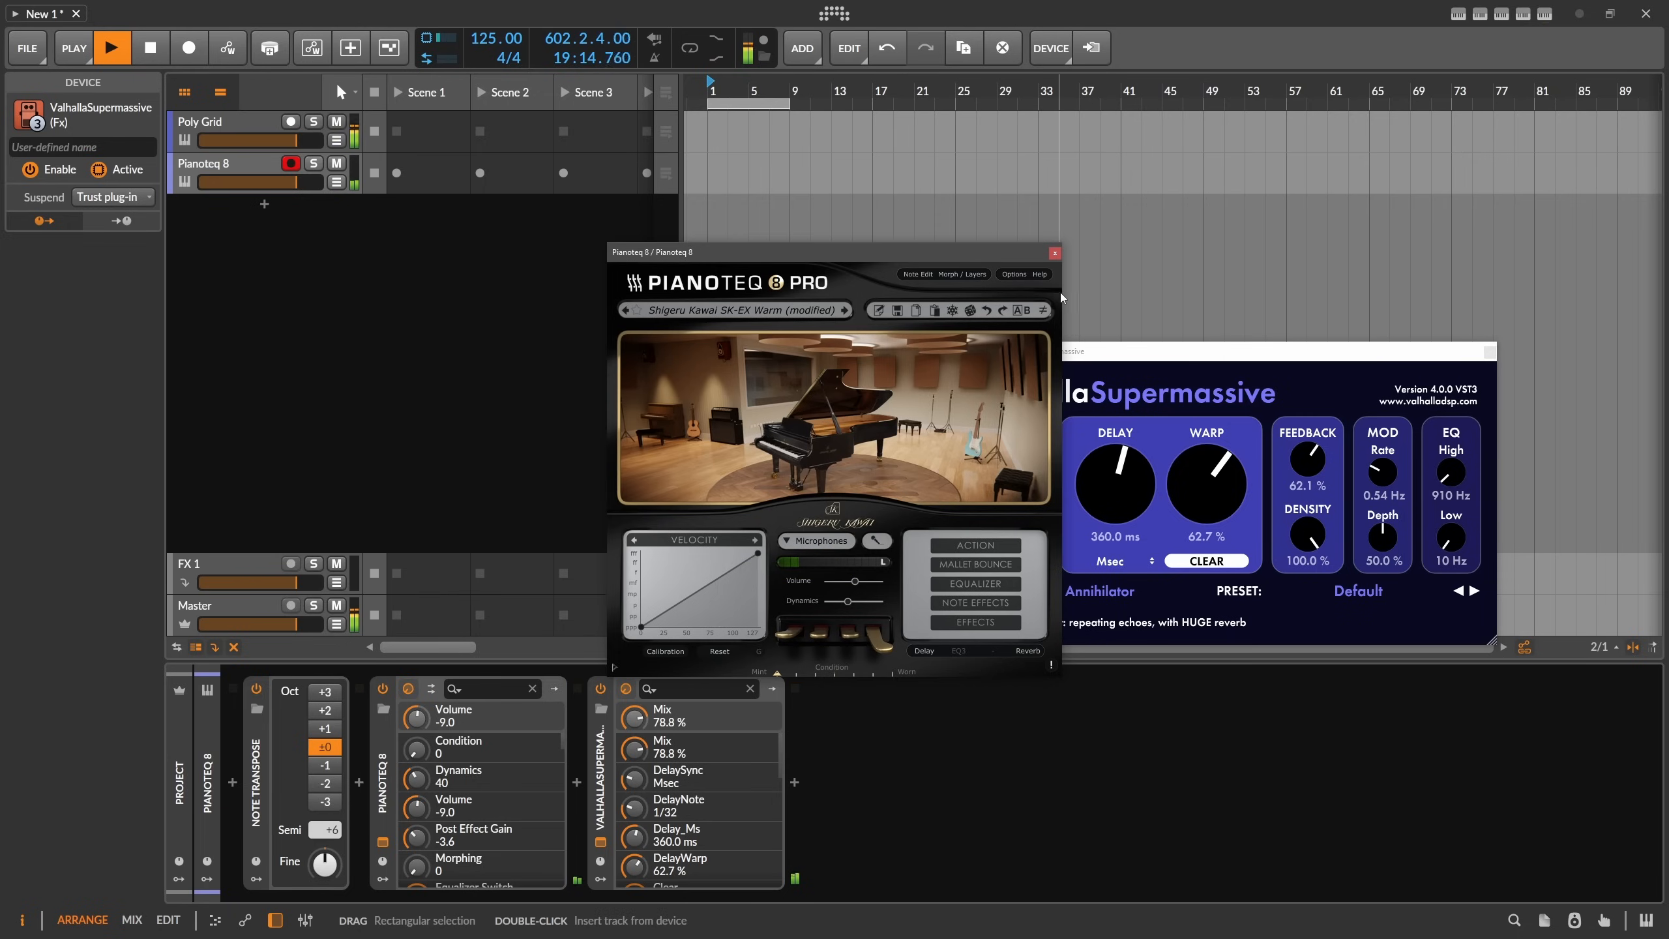
{"action": "left_click", "coordinate": [1055, 253]}
{"action": "left_click", "coordinate": [1490, 354]}
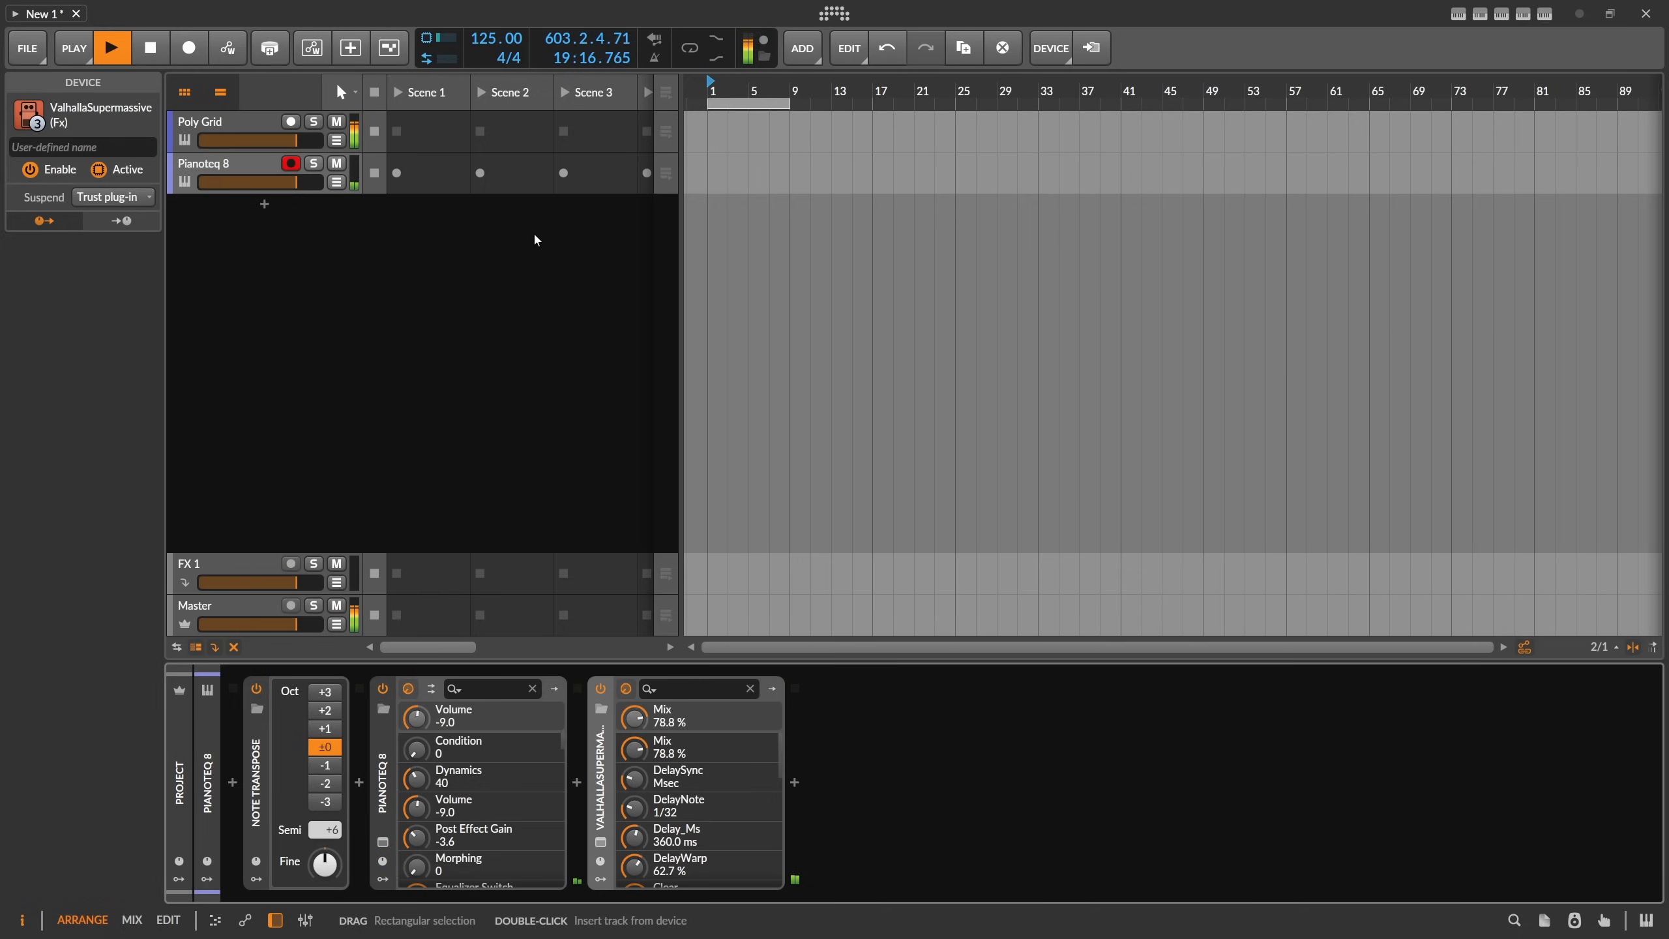
Lower the Poly Grid track's volume to -18.0 dB and pull the Pianoteq 8 track's volume all the way down.
{"action": "left_click", "coordinate": [257, 126]}
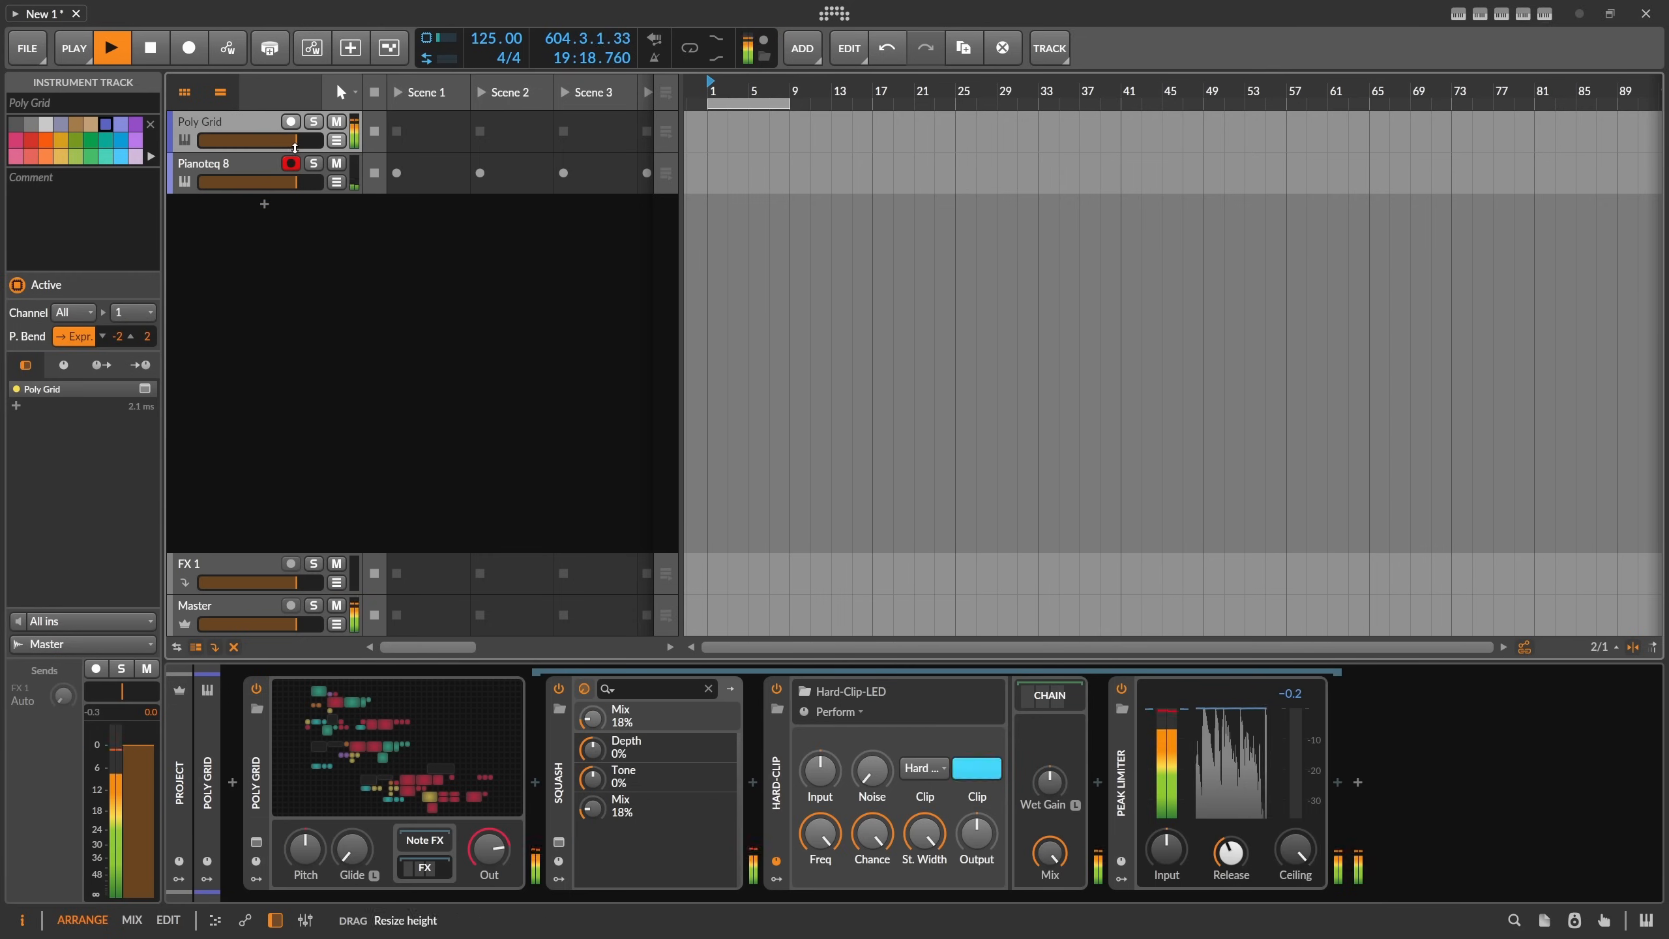
{"action": "left_click_drag", "start_coordinate": [307, 139], "coordinate": [256, 137]}
{"action": "left_click", "coordinate": [462, 706]}
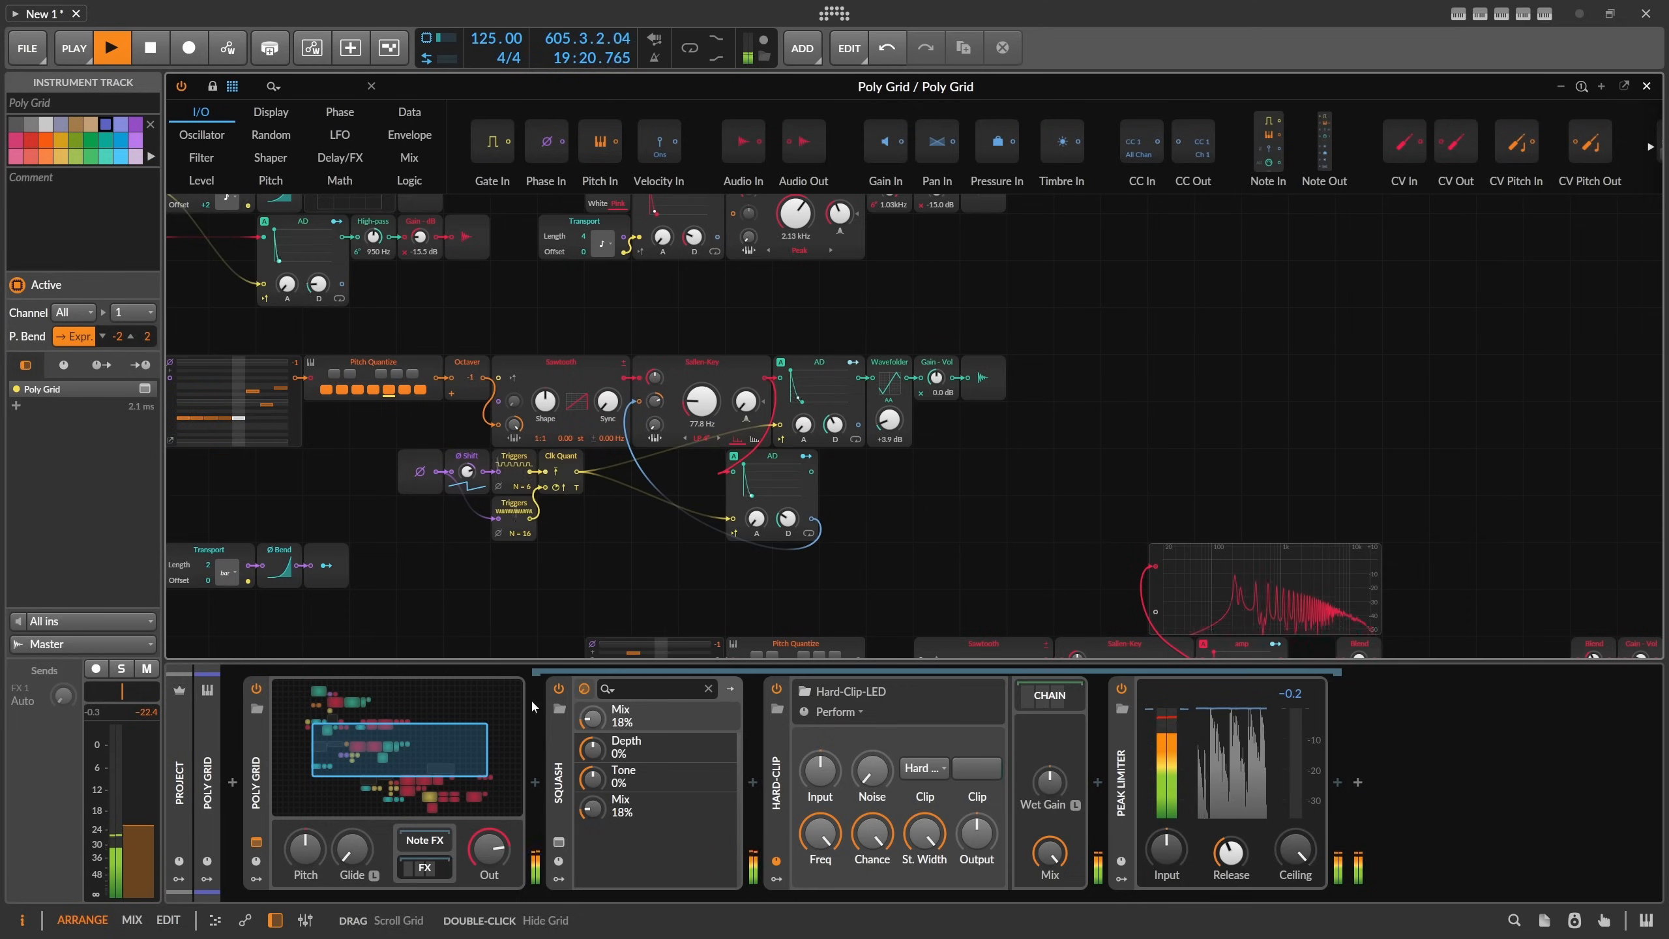
{"action": "left_click", "coordinate": [1646, 86]}
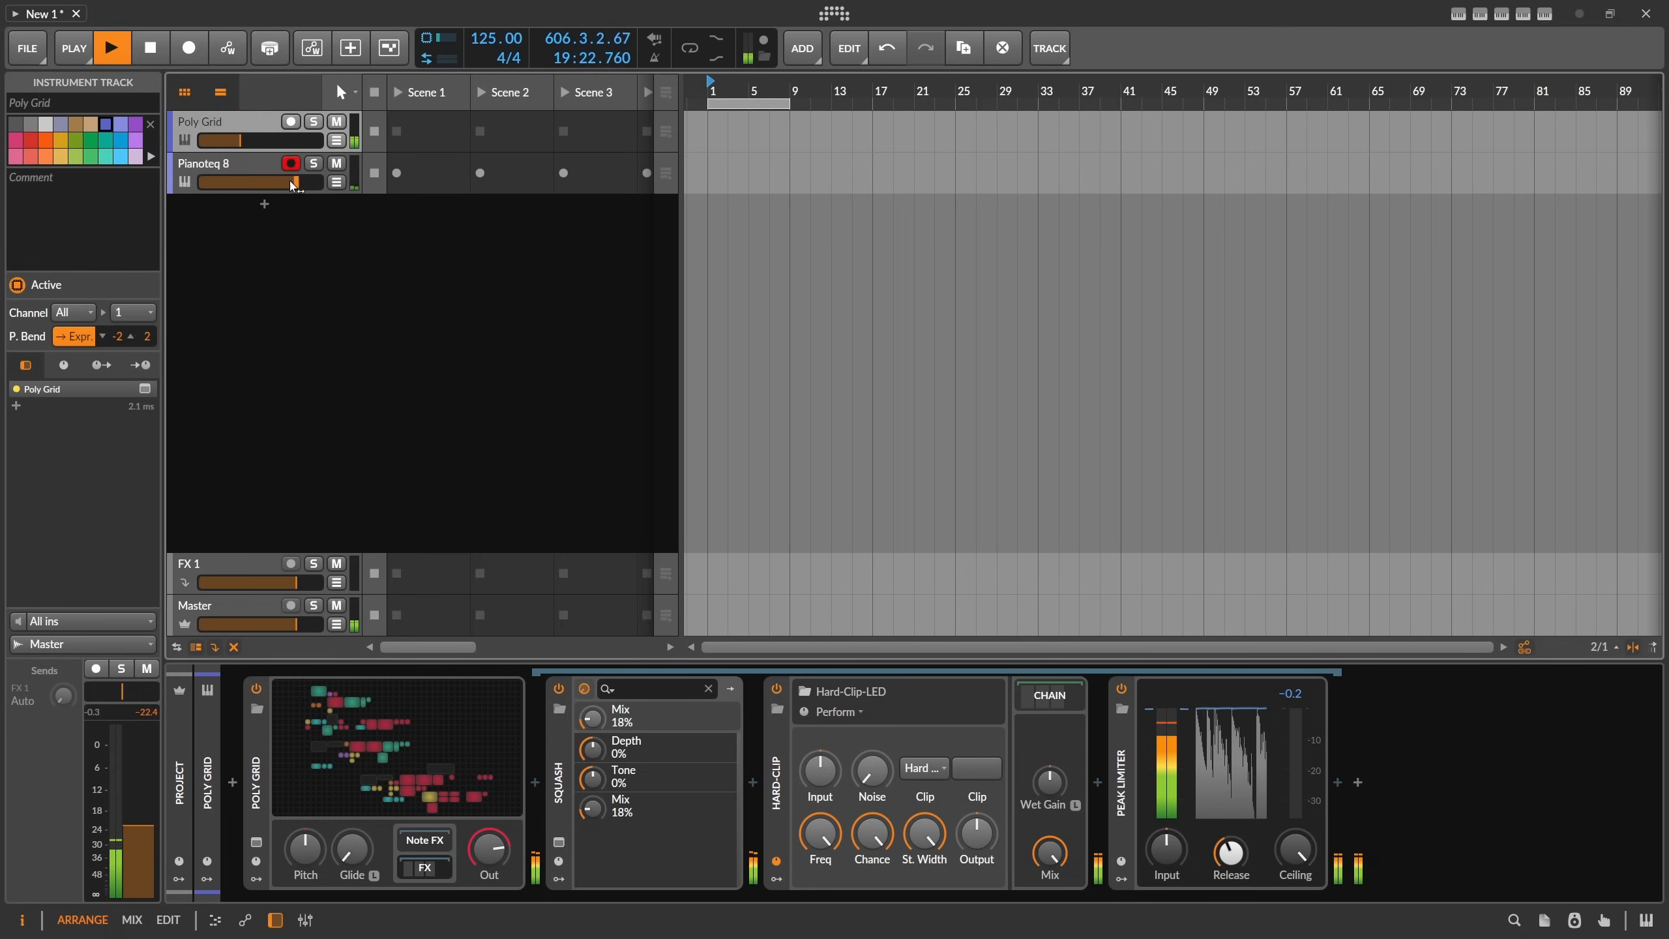
{"action": "left_click_drag", "start_coordinate": [295, 182], "coordinate": [249, 140]}
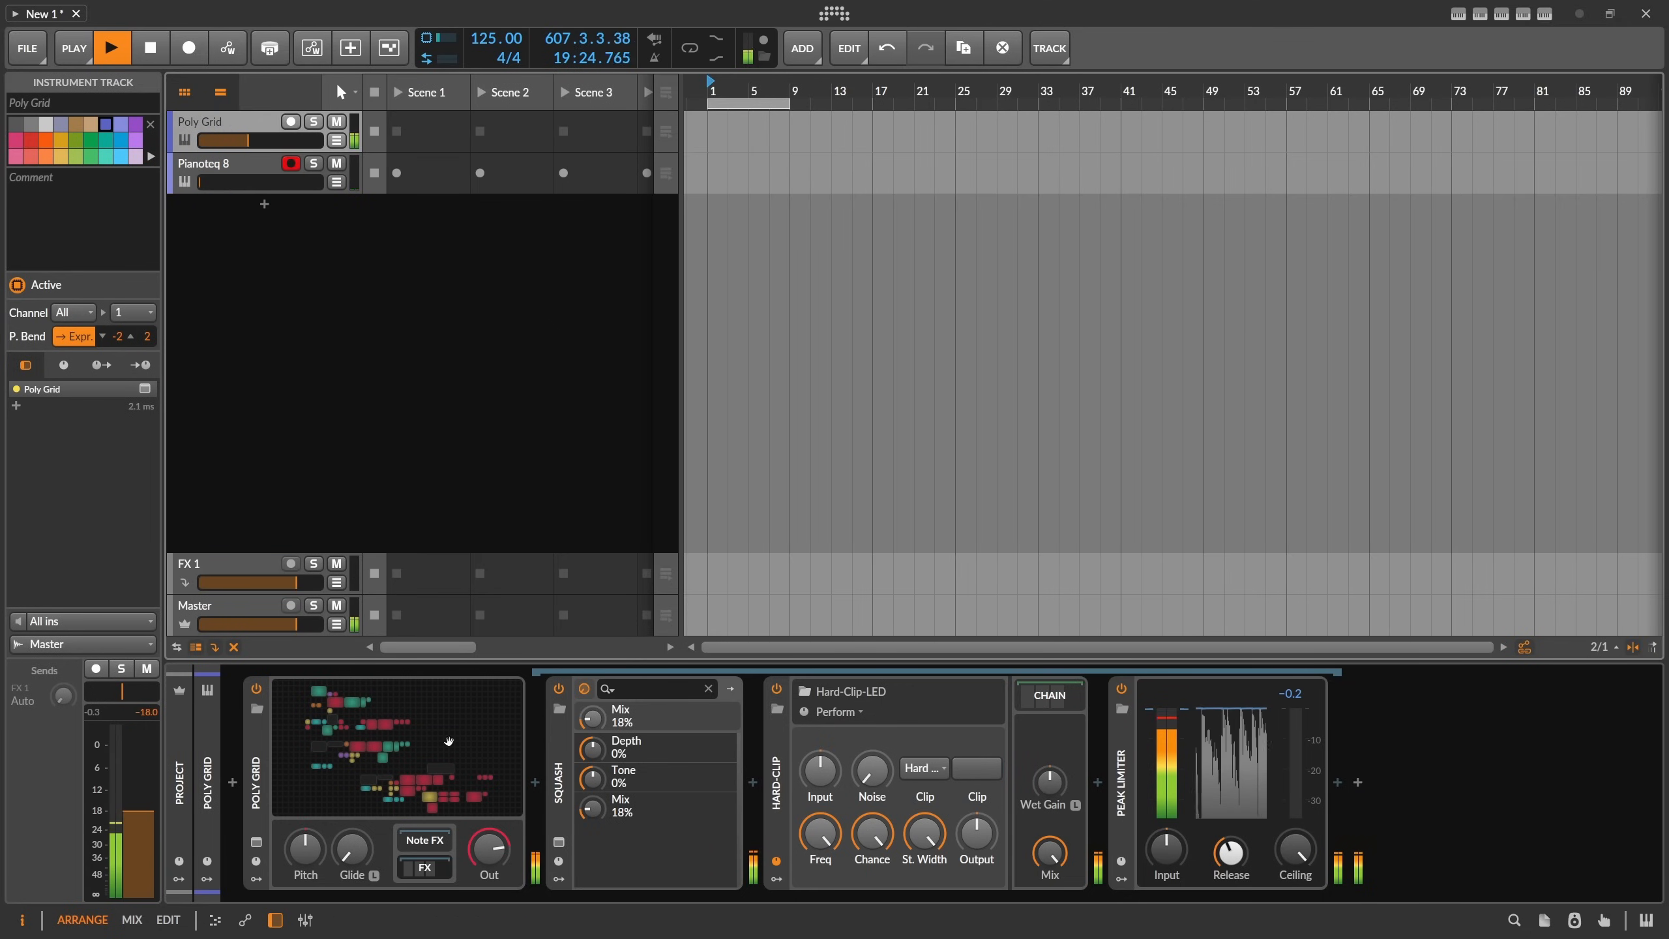
Turn off free-run when stopped for the Poly Grid device and stop playback.
{"action": "left_click", "coordinate": [460, 756]}
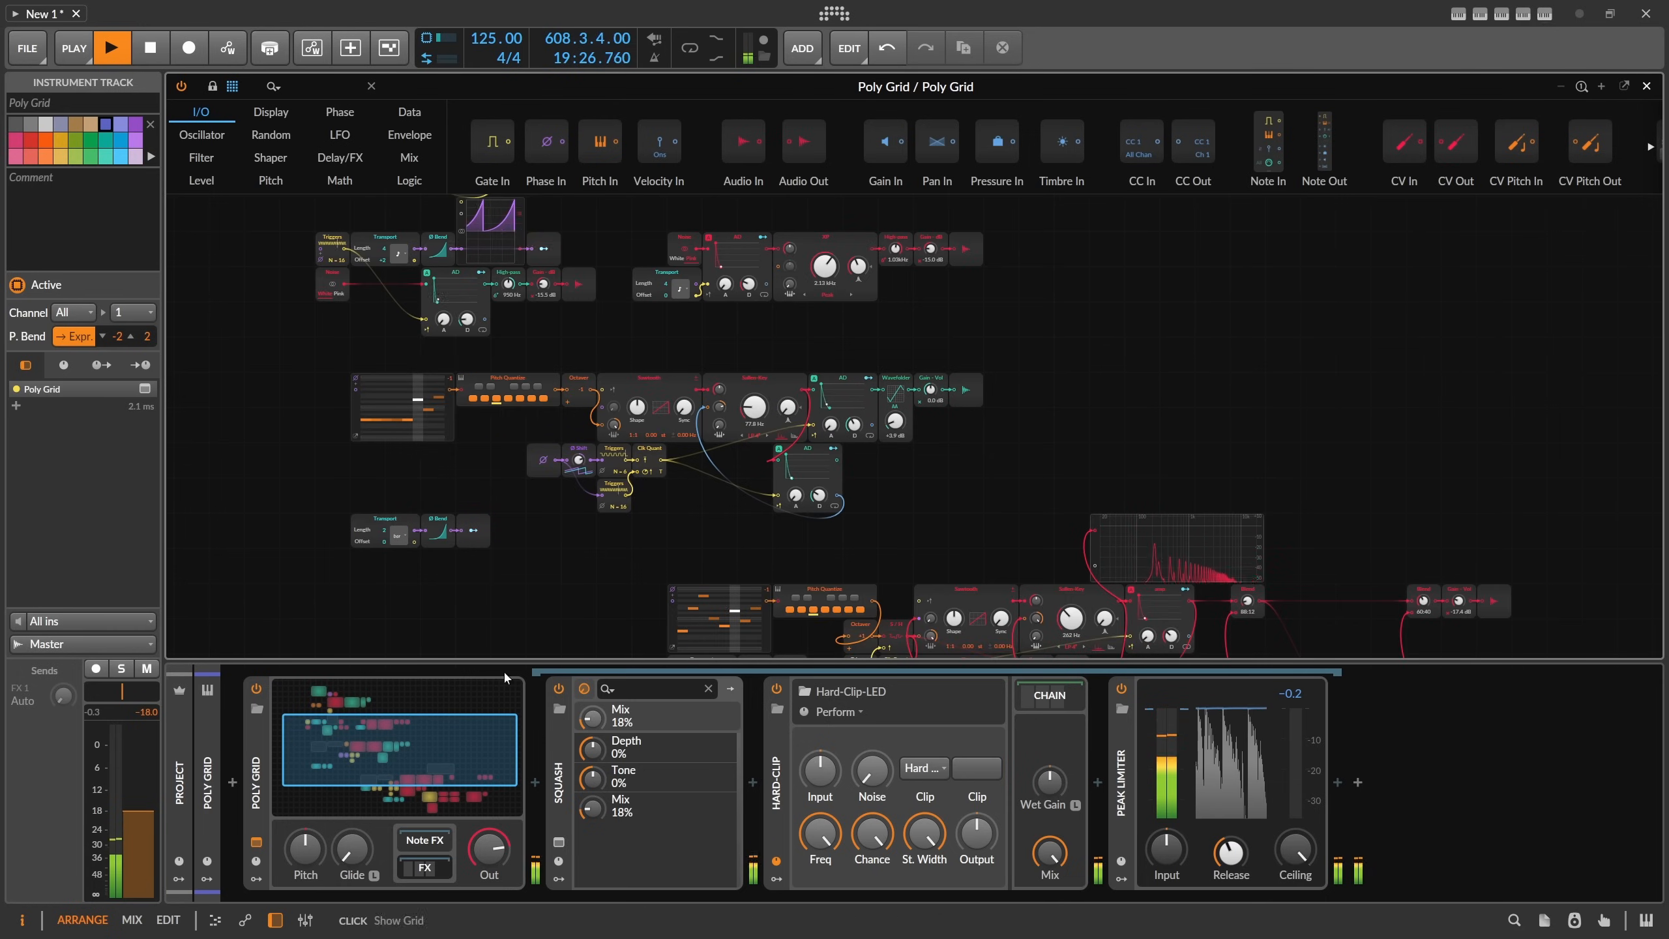
{"action": "left_click", "coordinate": [263, 448]}
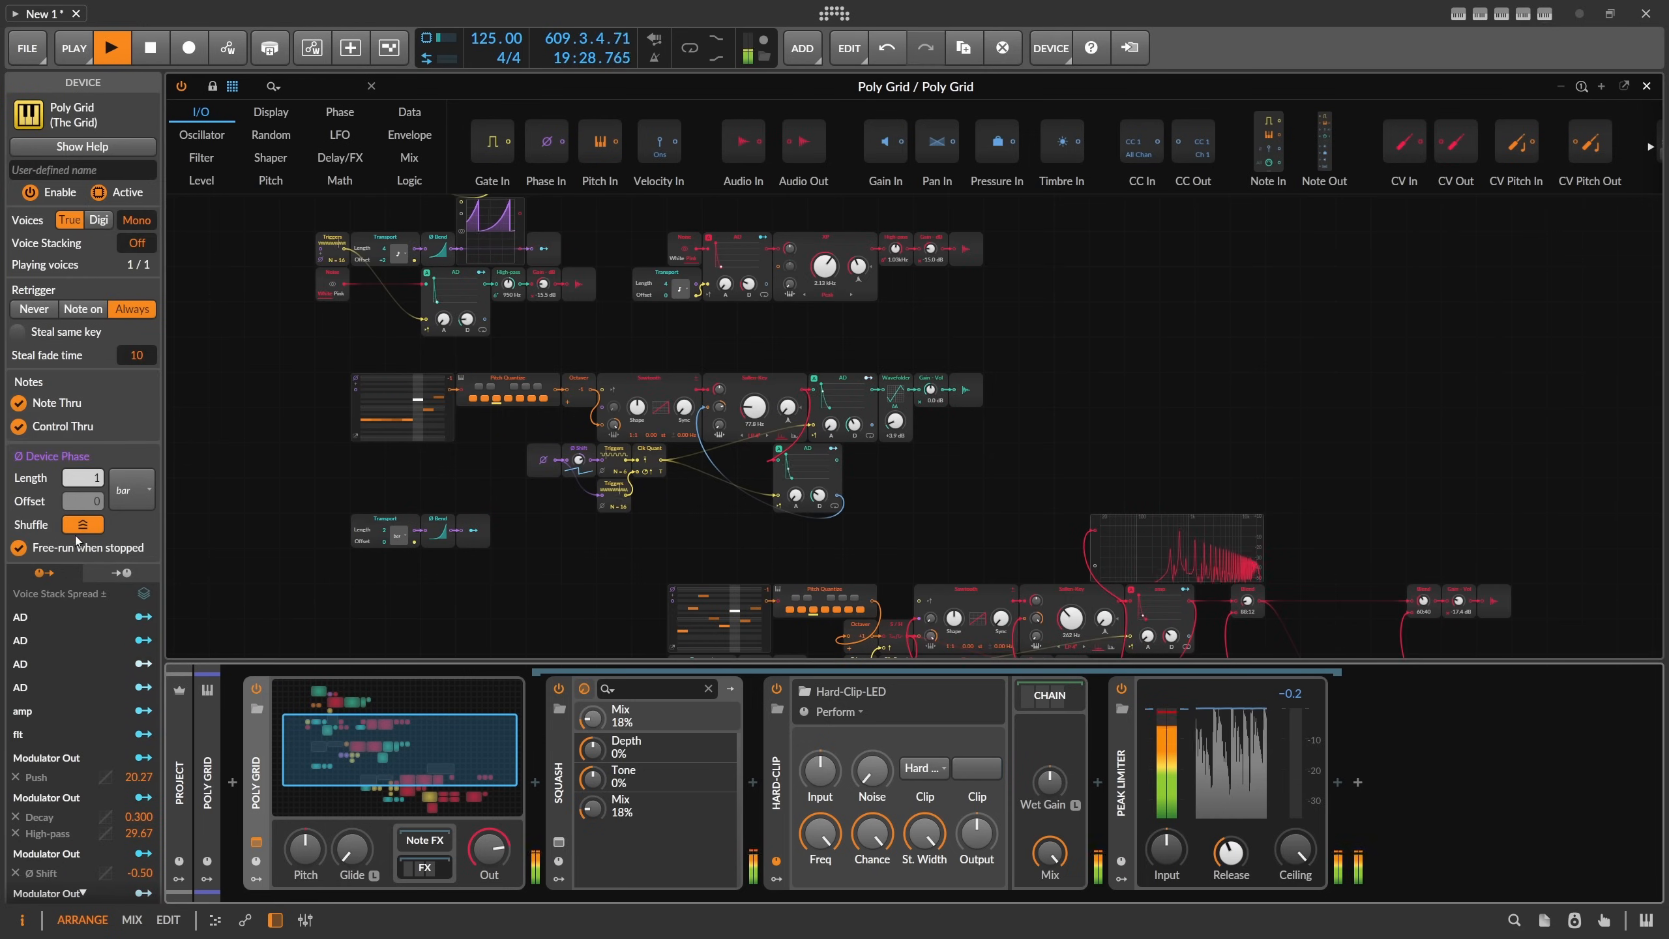
{"action": "left_click", "coordinate": [19, 548]}
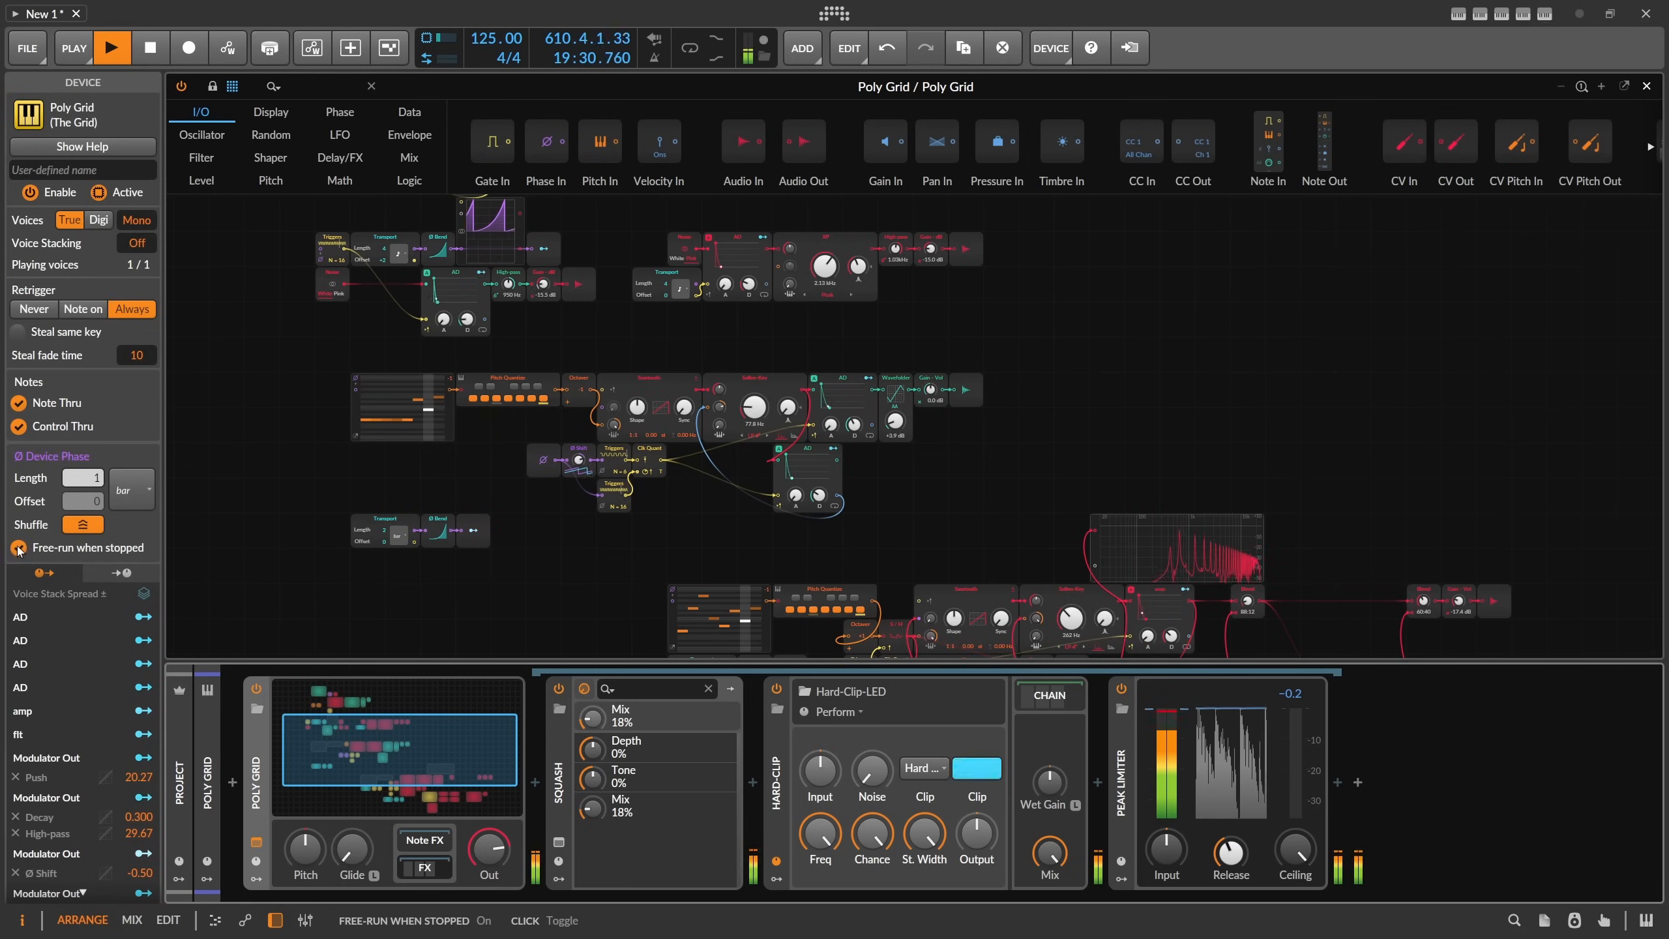
{"action": "left_click", "coordinate": [153, 46]}
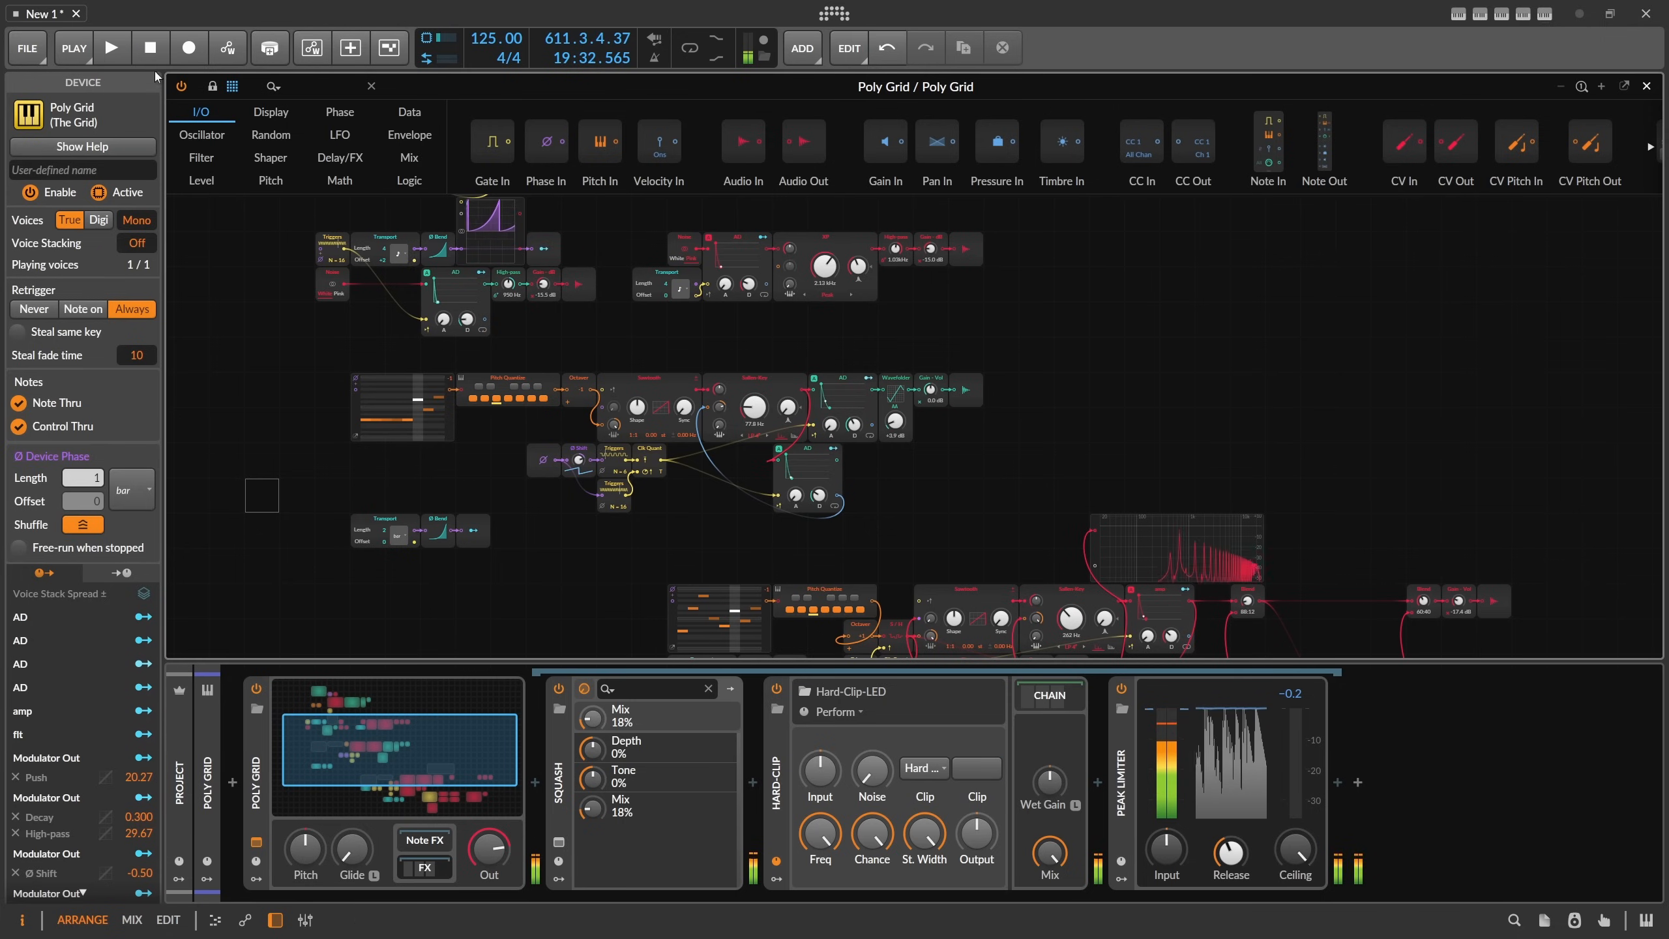
Add a Transport Playing module above the Transport that triggers the XP-filtered noise chain.
{"action": "scroll", "coordinate": [338, 245], "scroll_direction": "up", "scroll_amount": 3}
{"action": "scroll", "coordinate": [354, 235], "scroll_direction": "down", "scroll_amount": 3}
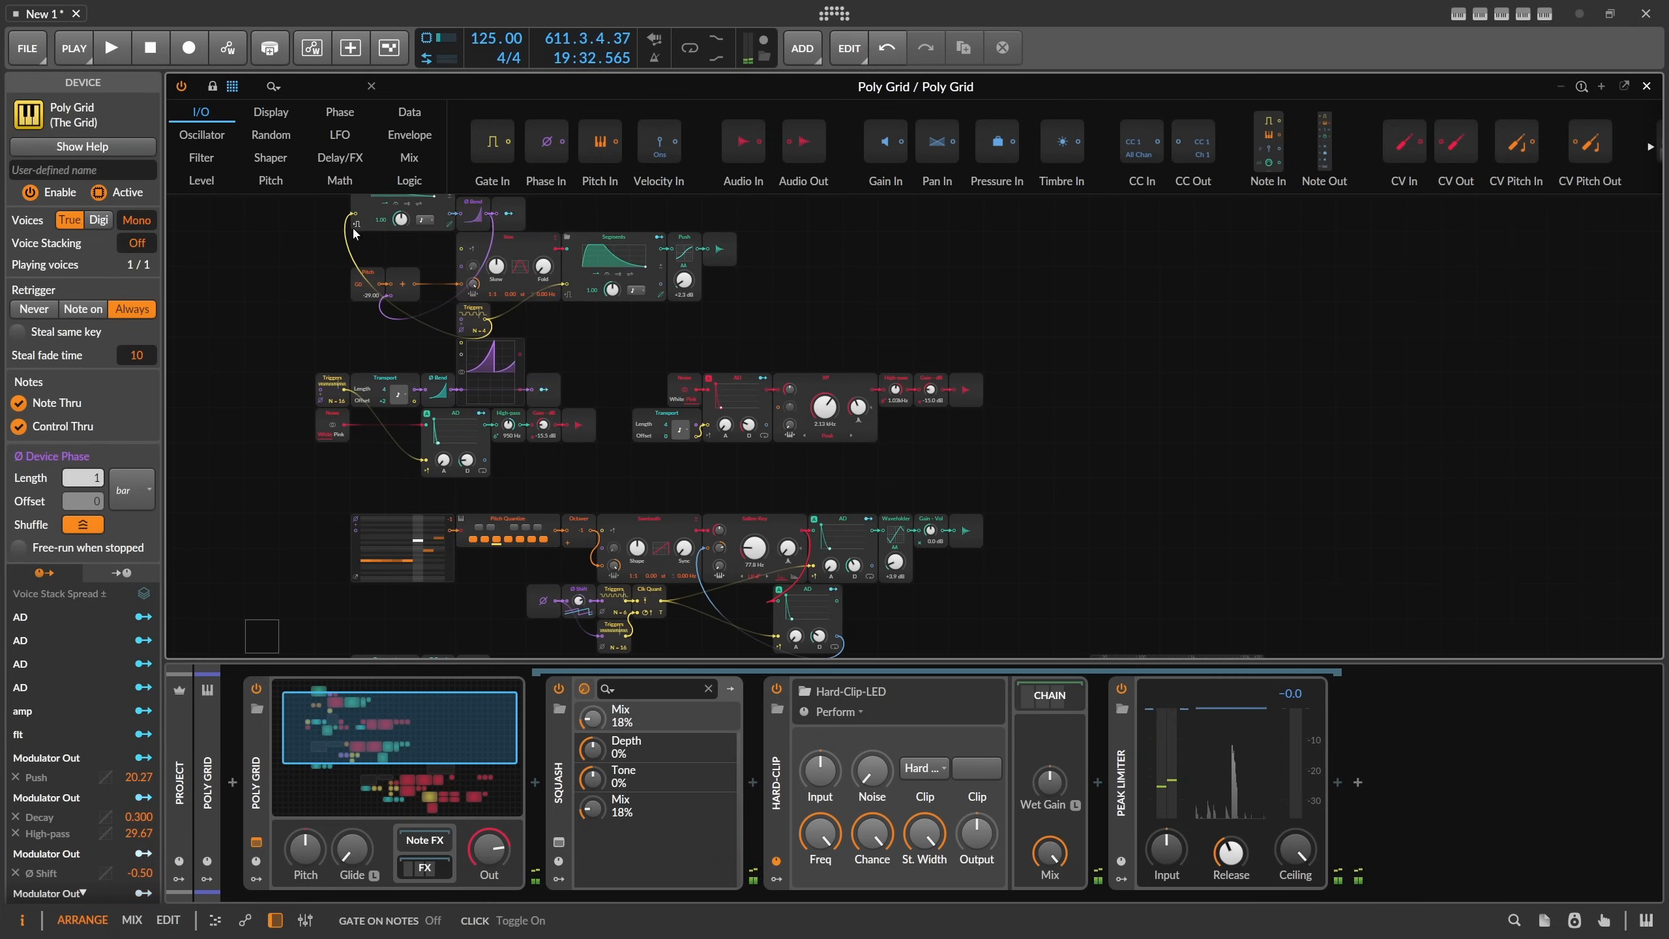
{"action": "scroll", "coordinate": [559, 293], "scroll_direction": "up", "scroll_amount": 1}
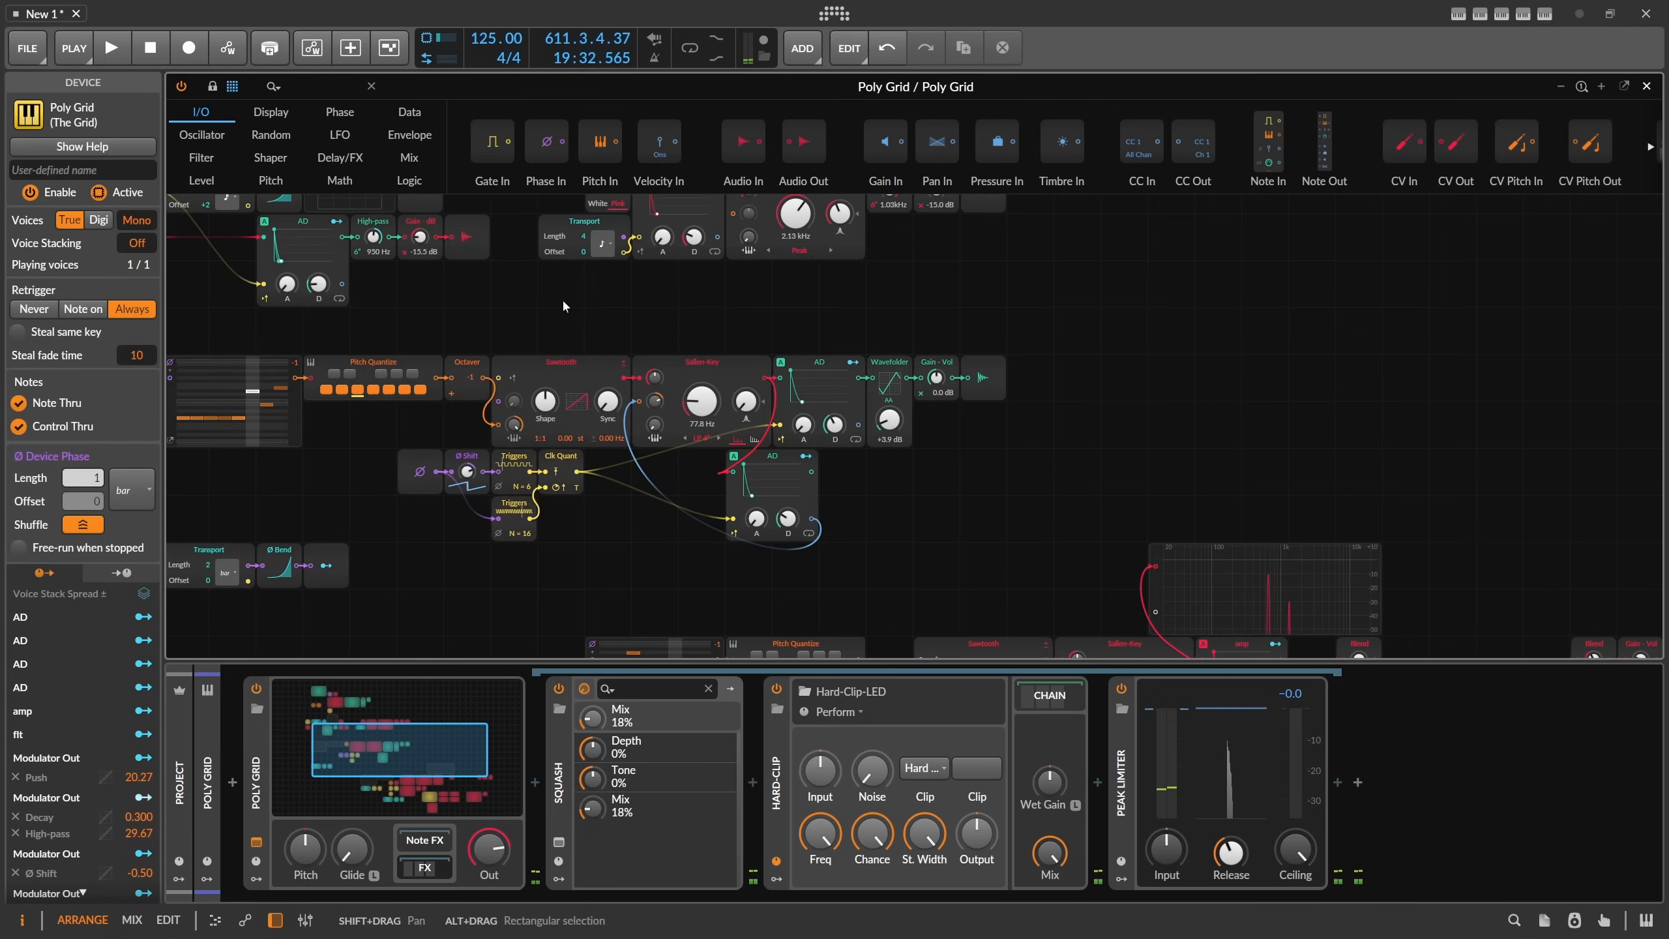
{"action": "left_click_drag", "start_coordinate": [581, 297], "coordinate": [775, 476]}
{"action": "left_click", "coordinate": [779, 413]}
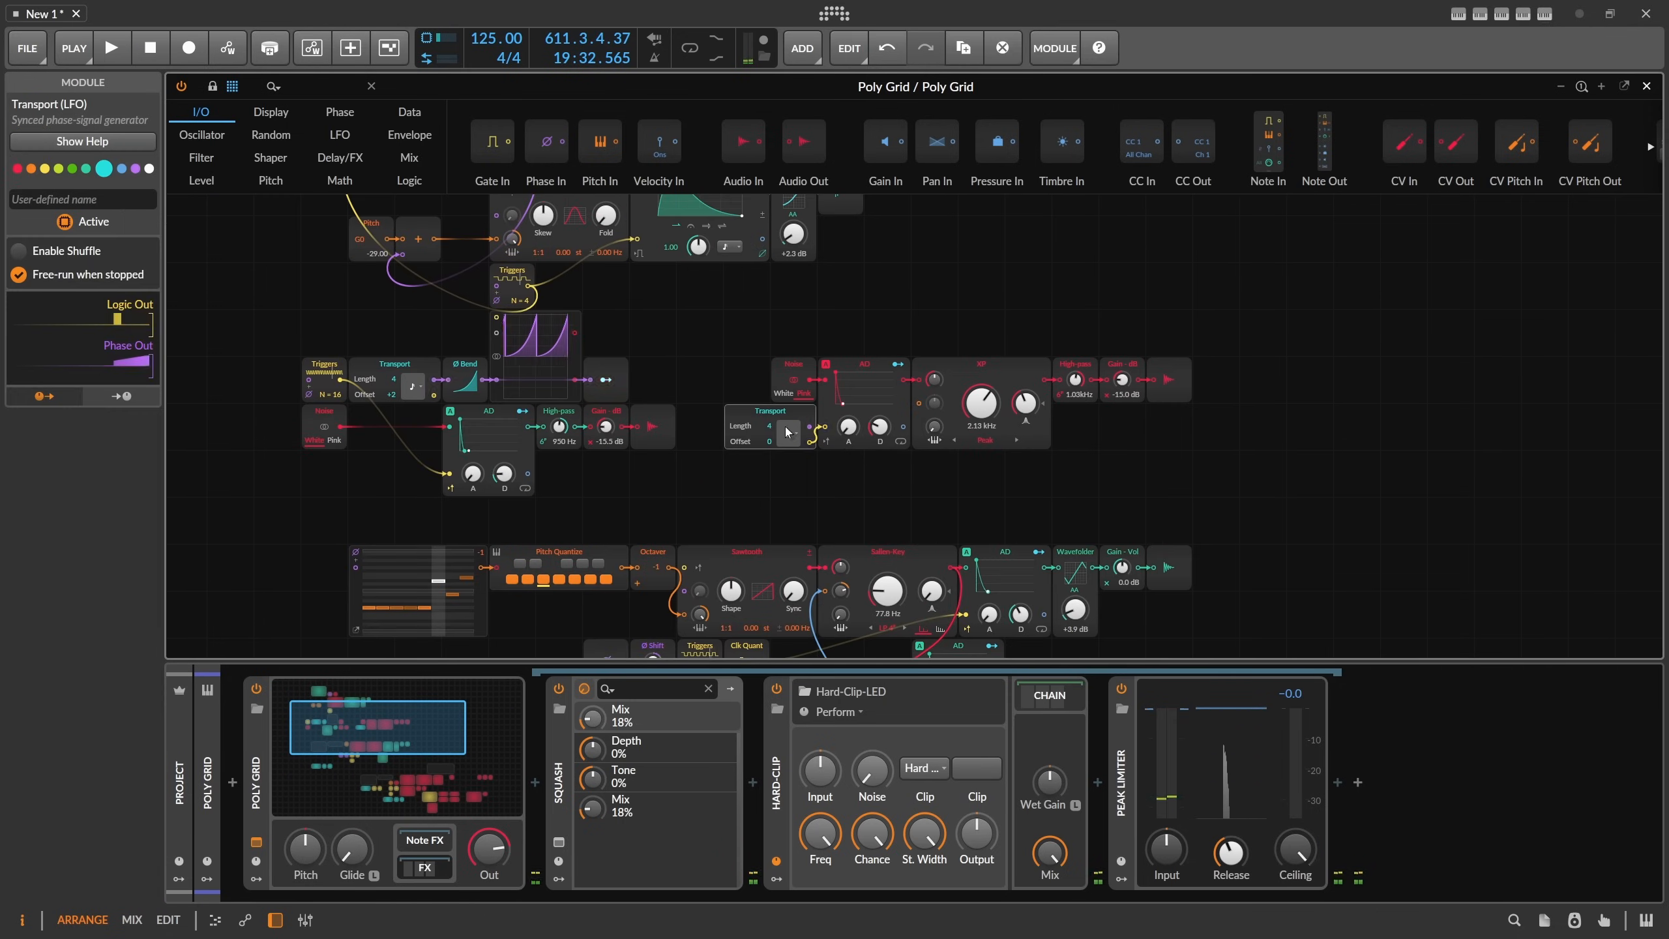
{"action": "left_click", "coordinate": [305, 86]}
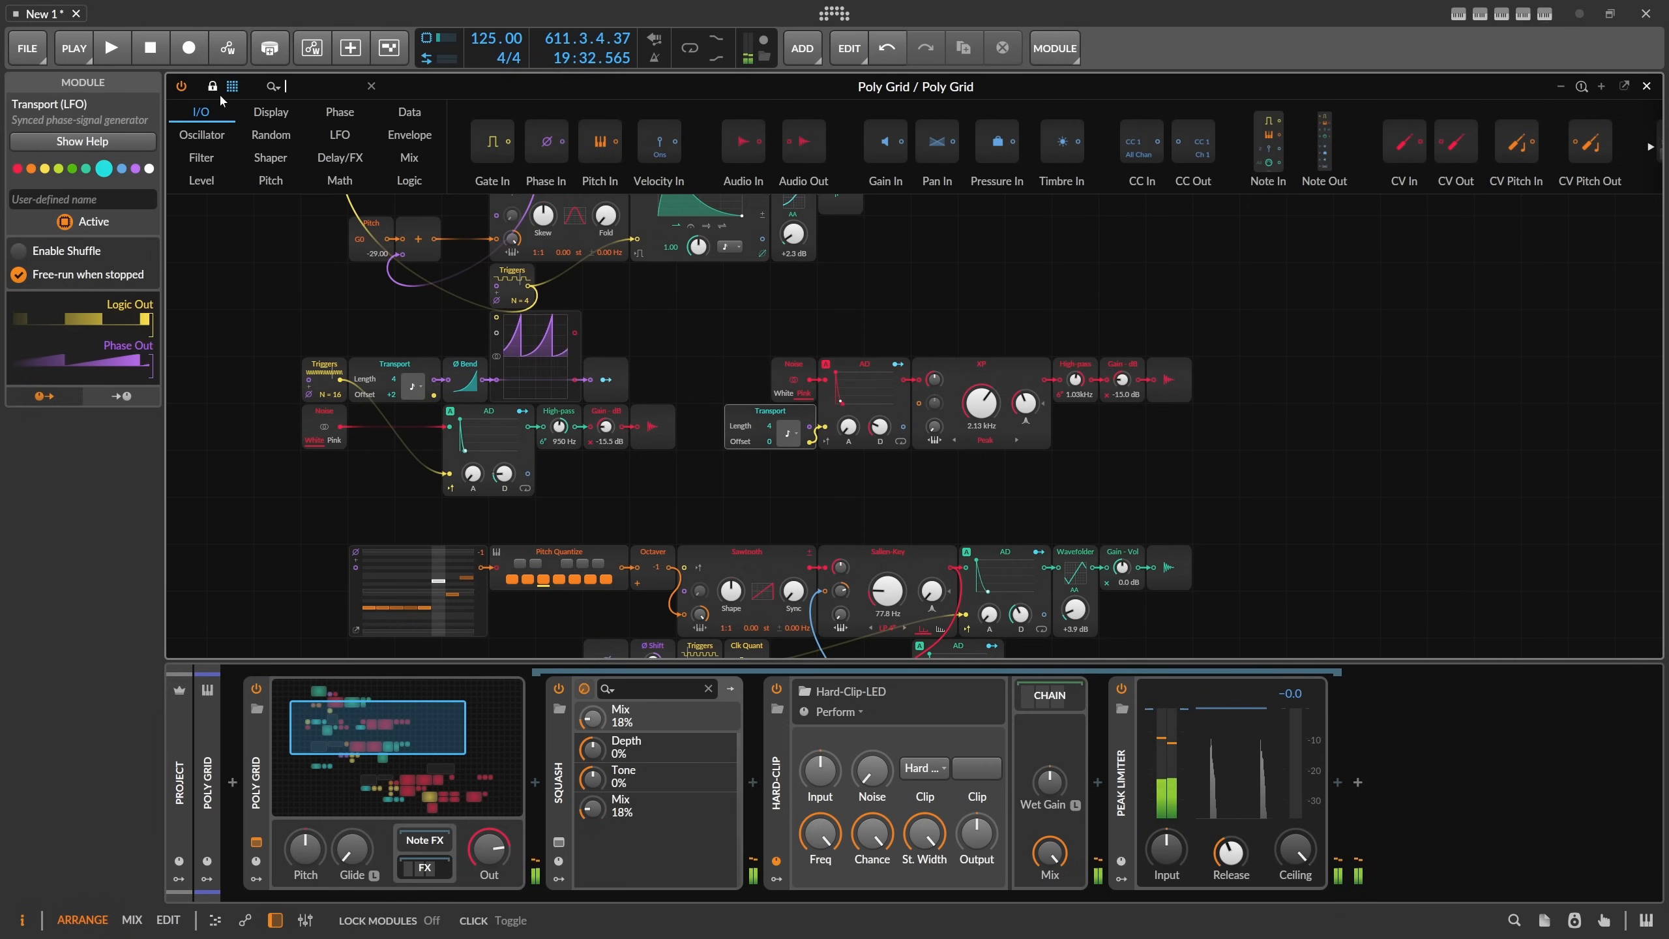
{"action": "type", "text": "s"}
{"action": "key", "text": "BackSpace"}
{"action": "type", "text": "to"}
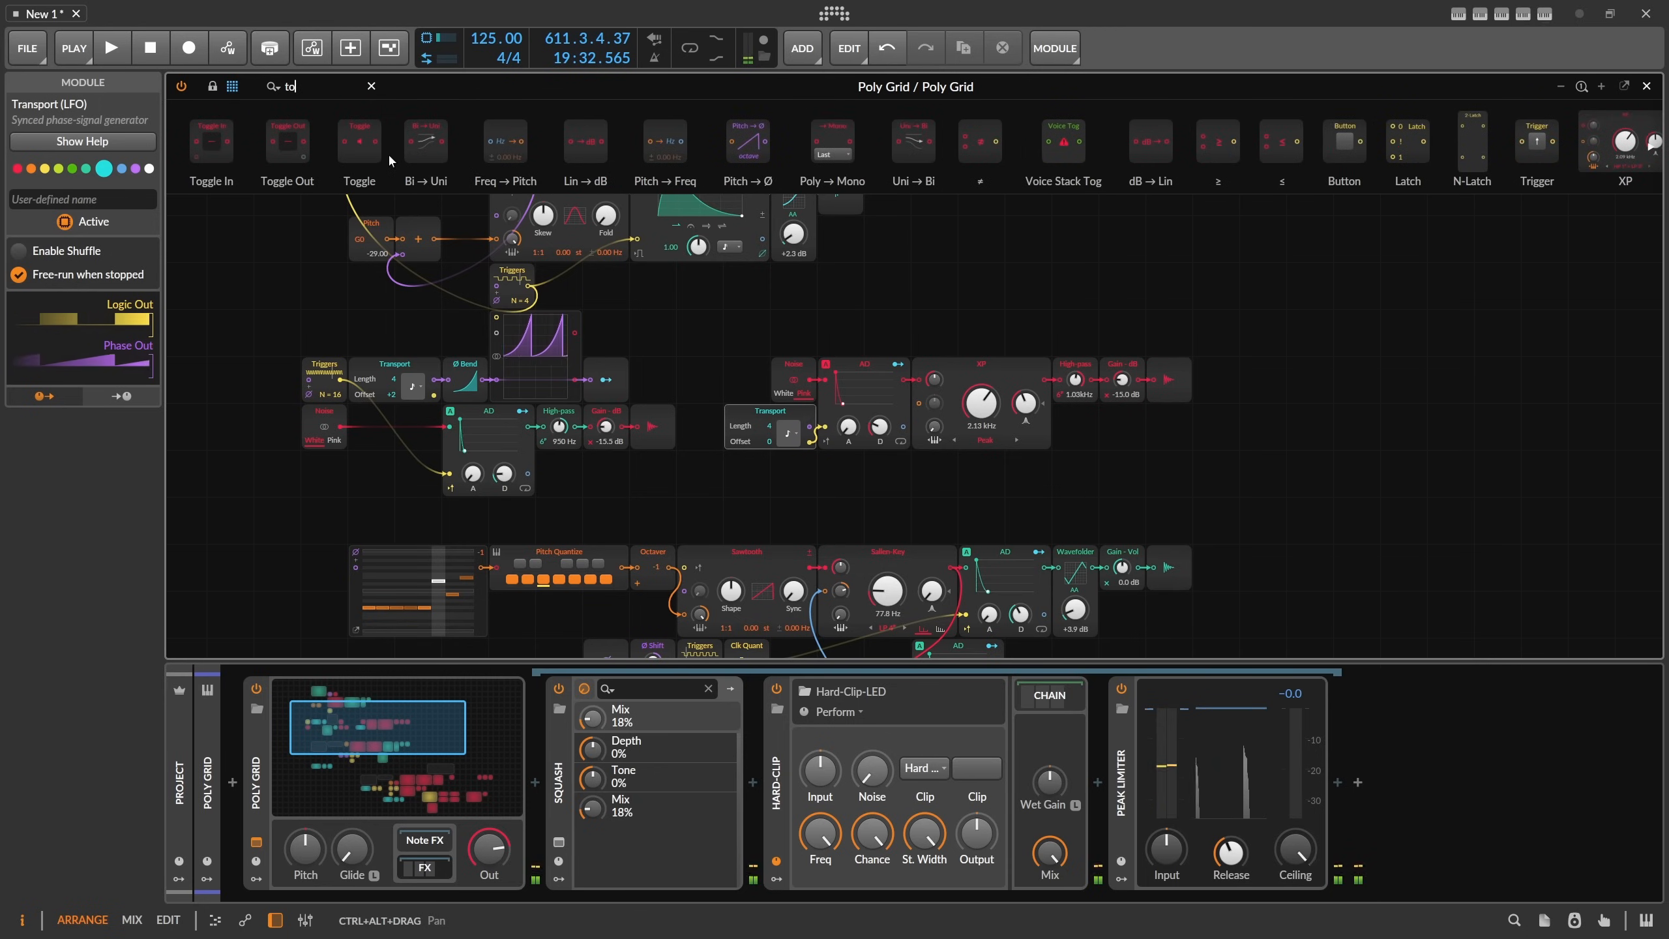
{"action": "type", "text": "play"}
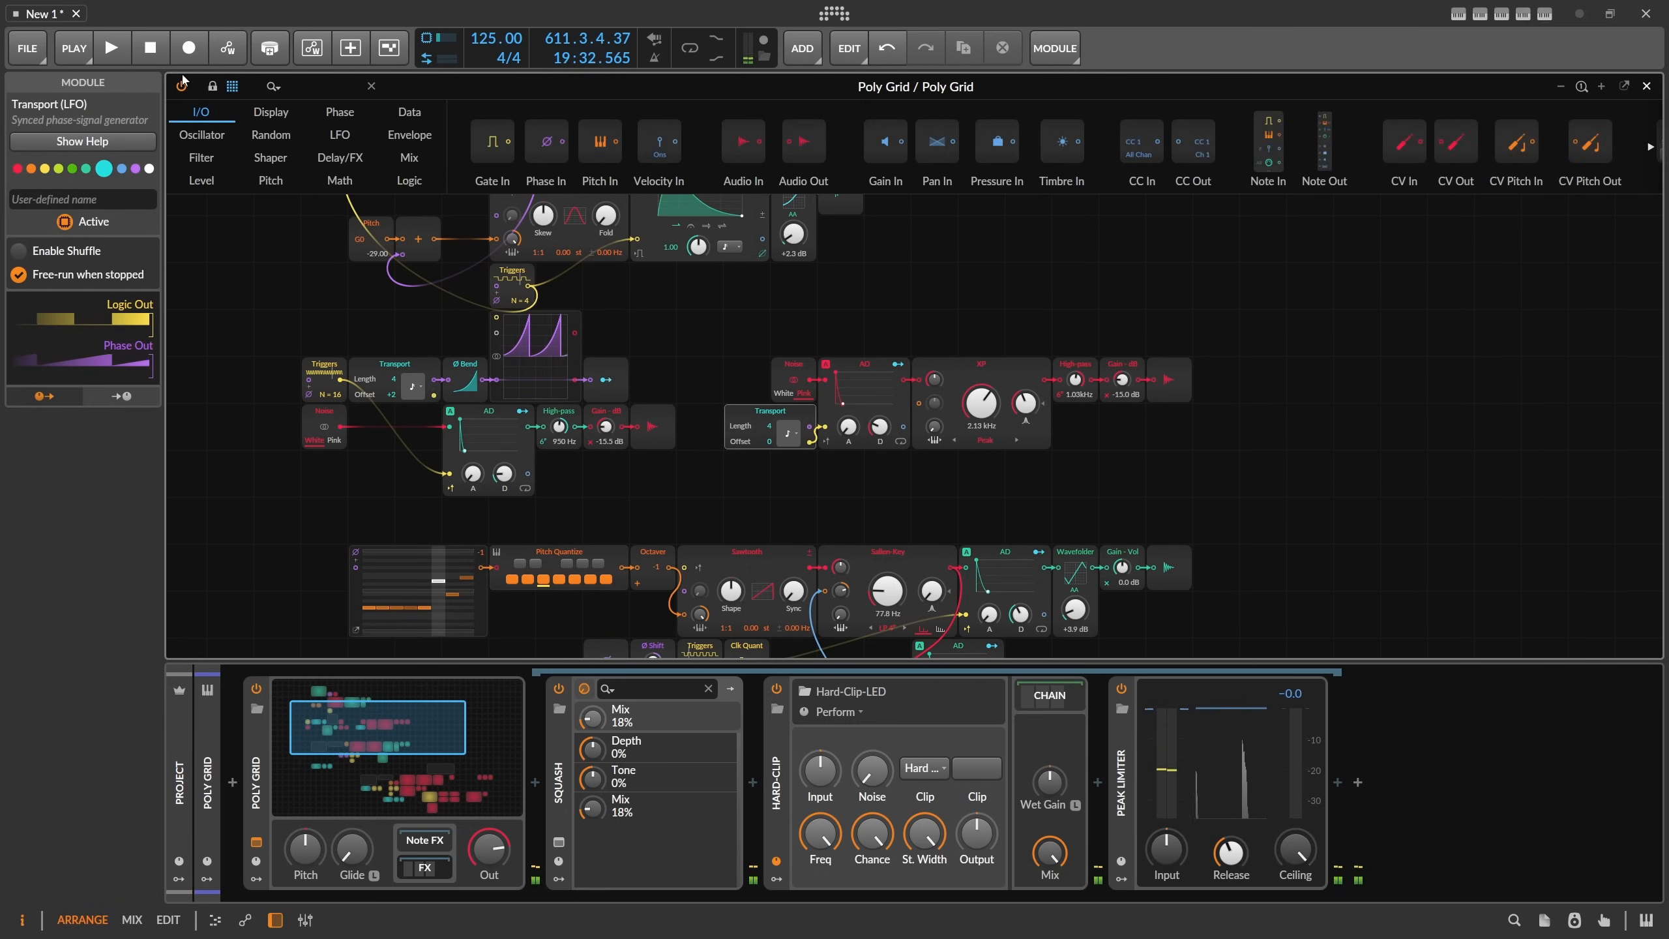
{"action": "left_click_drag", "start_coordinate": [232, 141], "coordinate": [696, 356]}
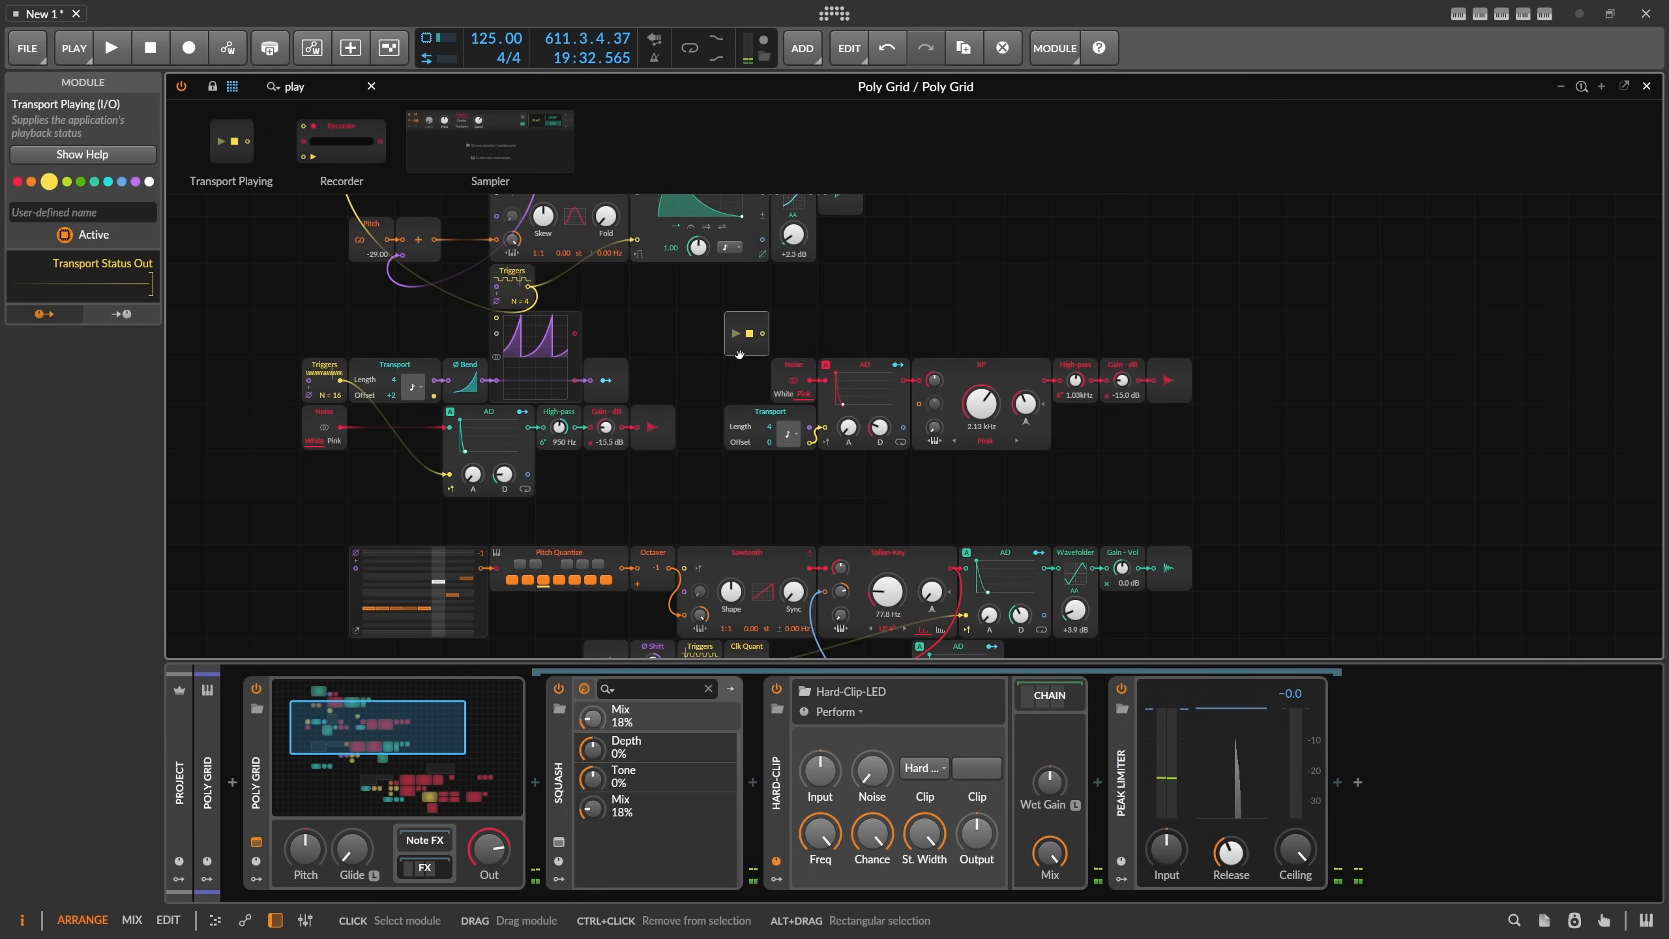
Insert a Select In module right after that Transport, shifting the chain's AD, XP, High-pass, Gain and output modules to make room.
{"action": "double_click", "coordinate": [289, 86]}
{"action": "type", "text": "se"}
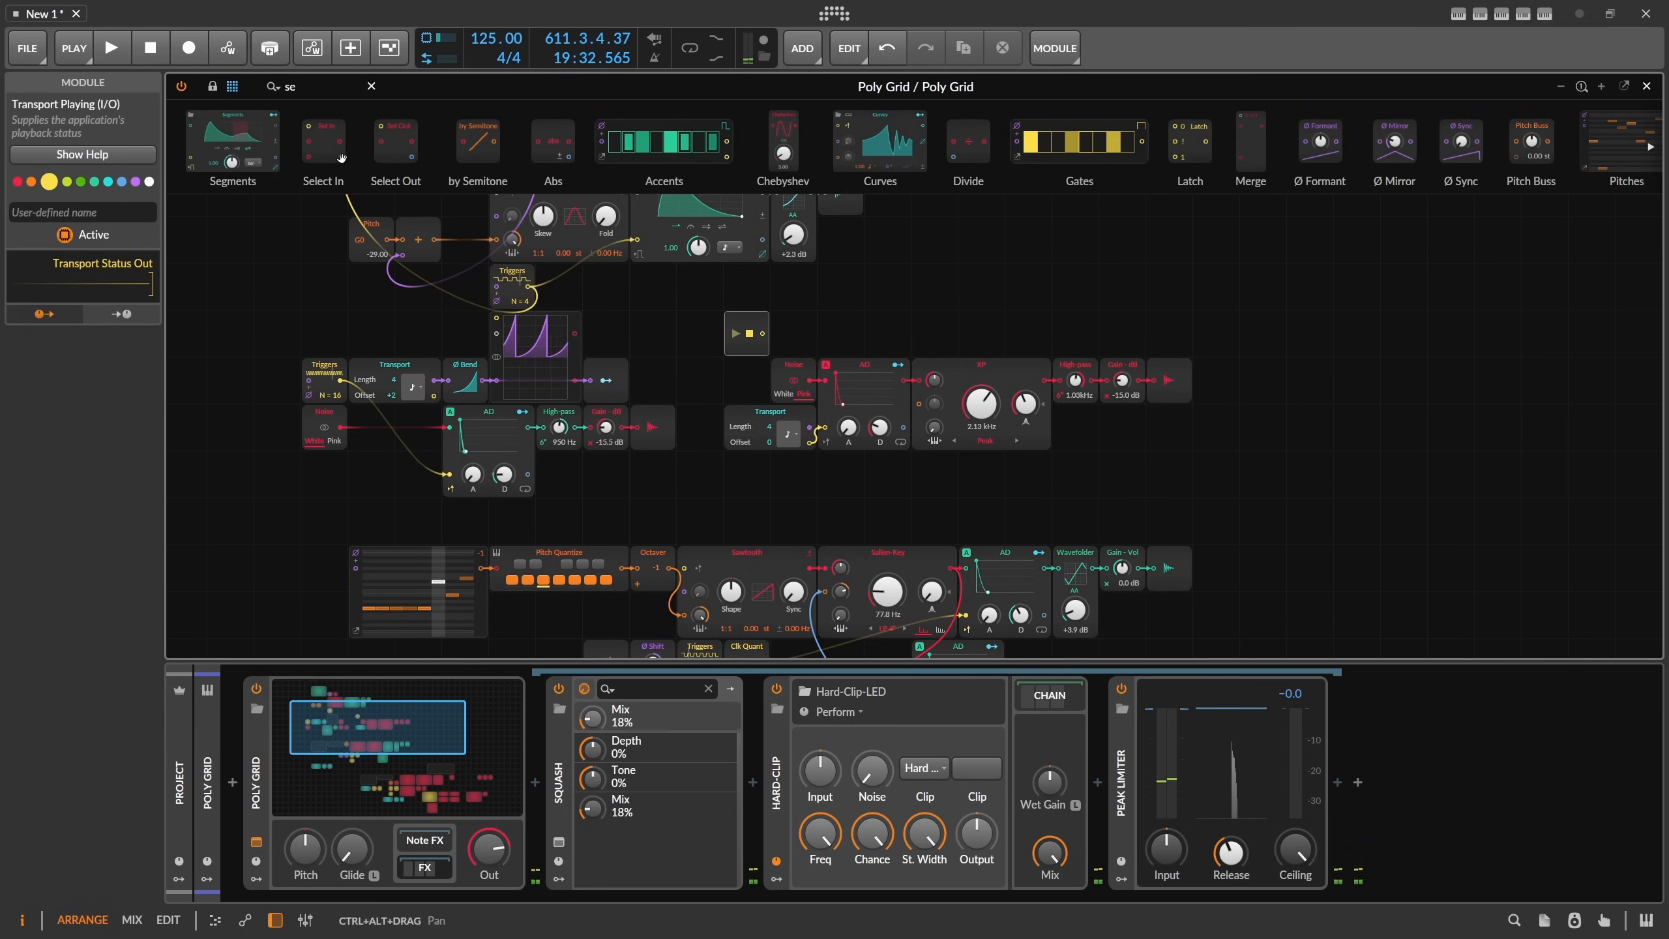
{"action": "left_click_drag", "start_coordinate": [823, 425], "coordinate": [824, 427]}
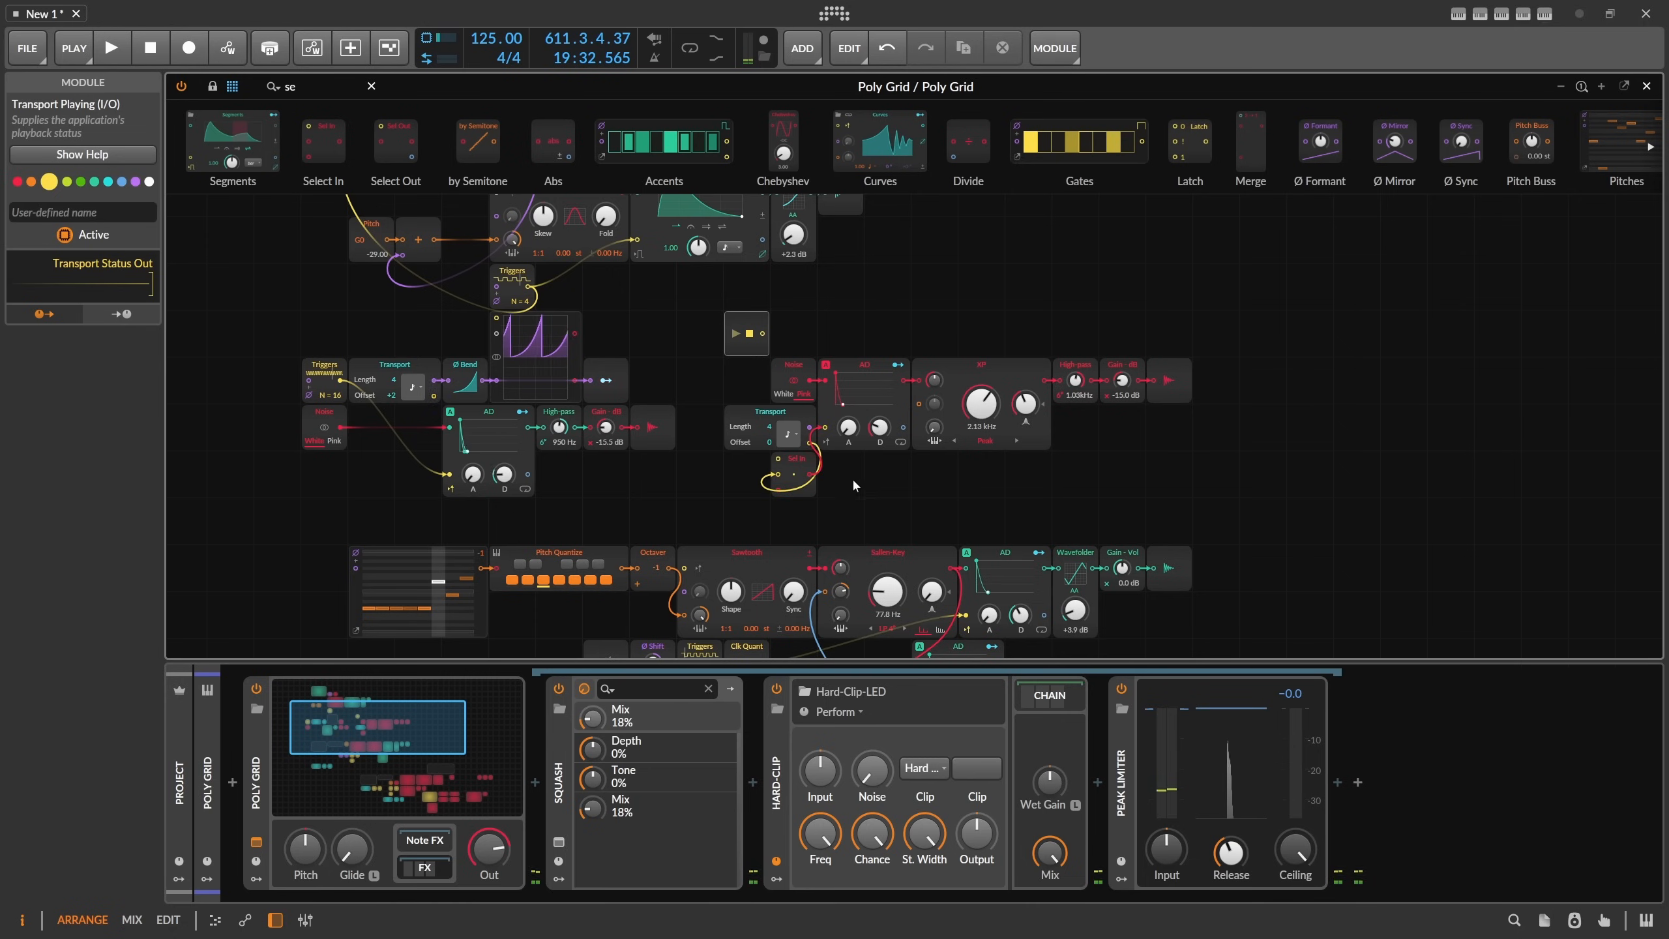
{"action": "left_click_drag", "start_coordinate": [1210, 435], "coordinate": [852, 364]}
{"action": "left_click_drag", "start_coordinate": [845, 369], "coordinate": [981, 373]}
{"action": "left_click", "coordinate": [887, 473]}
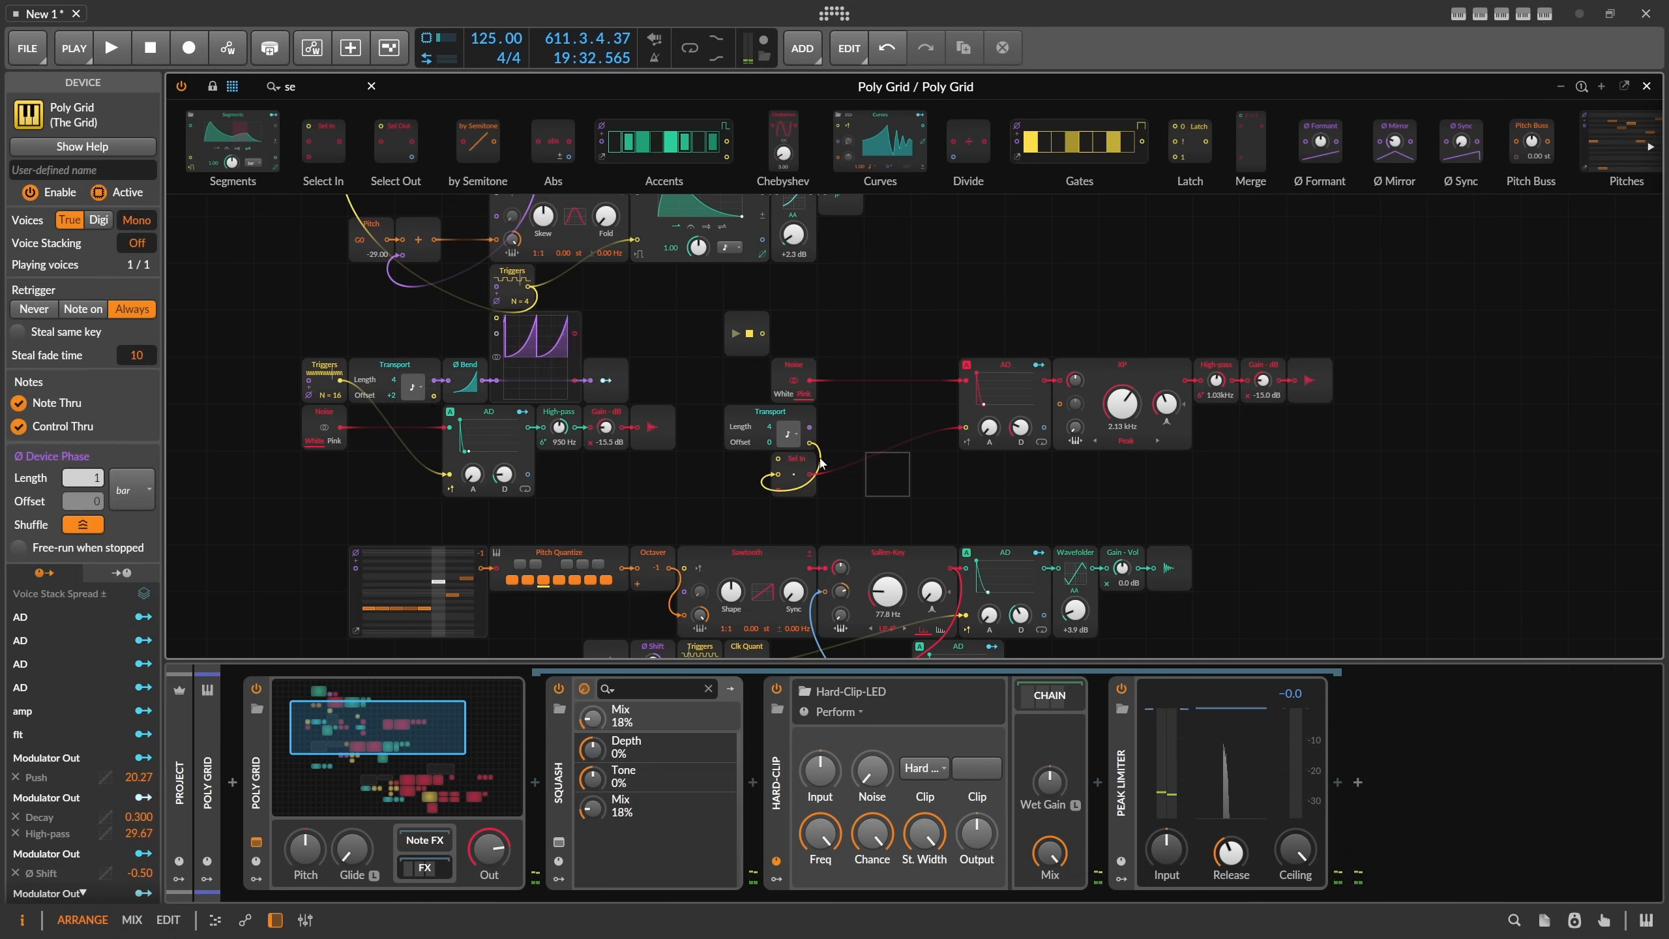
{"action": "left_click_drag", "start_coordinate": [802, 481], "coordinate": [850, 438]}
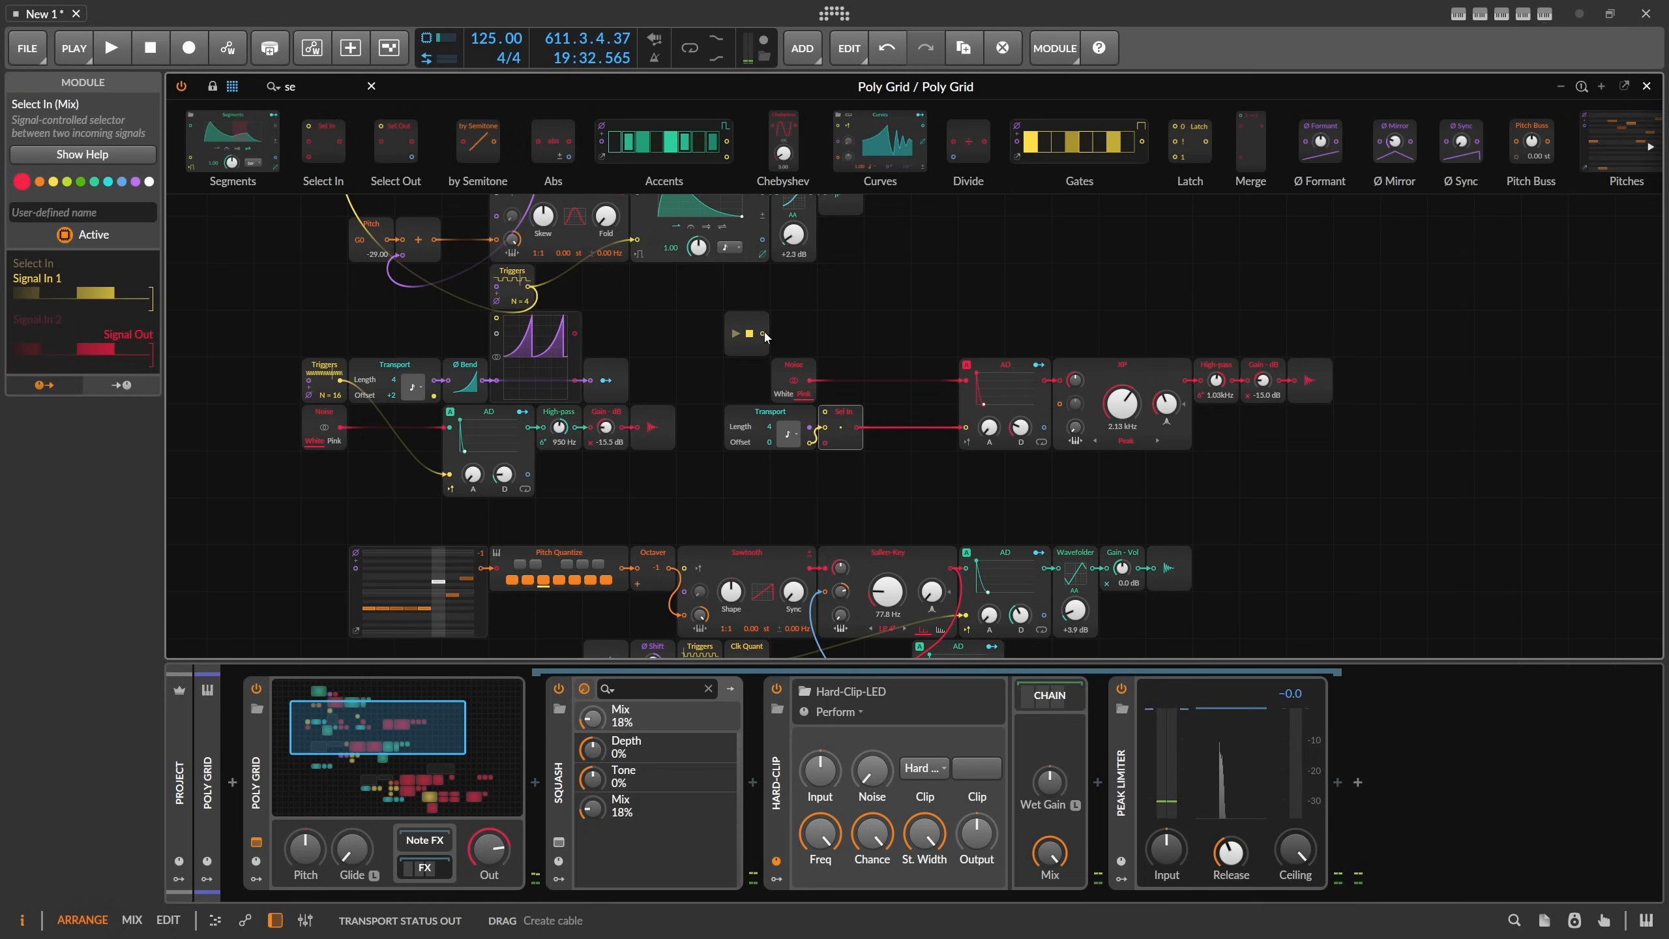
Wire Transport Playing to Select In's select input with the Transport trigger on Signal In 2, and place Transport Playing beside Noise.
{"action": "left_click_drag", "start_coordinate": [762, 333], "coordinate": [824, 443]}
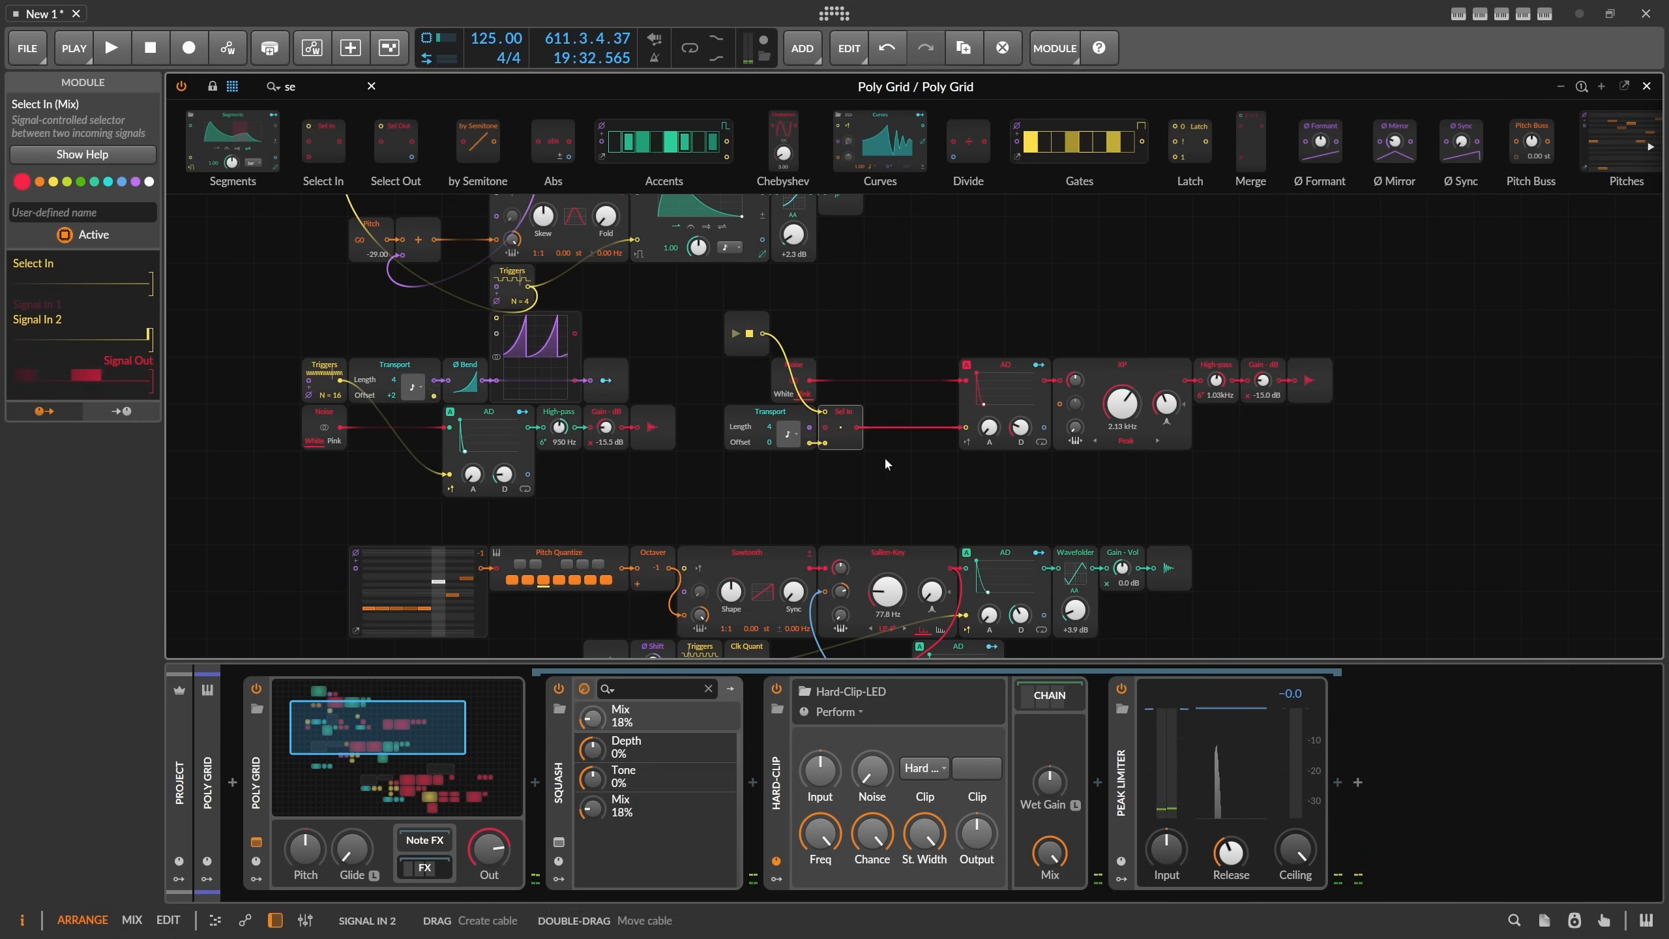
{"action": "scroll", "coordinate": [861, 403], "scroll_direction": "down", "scroll_amount": 3}
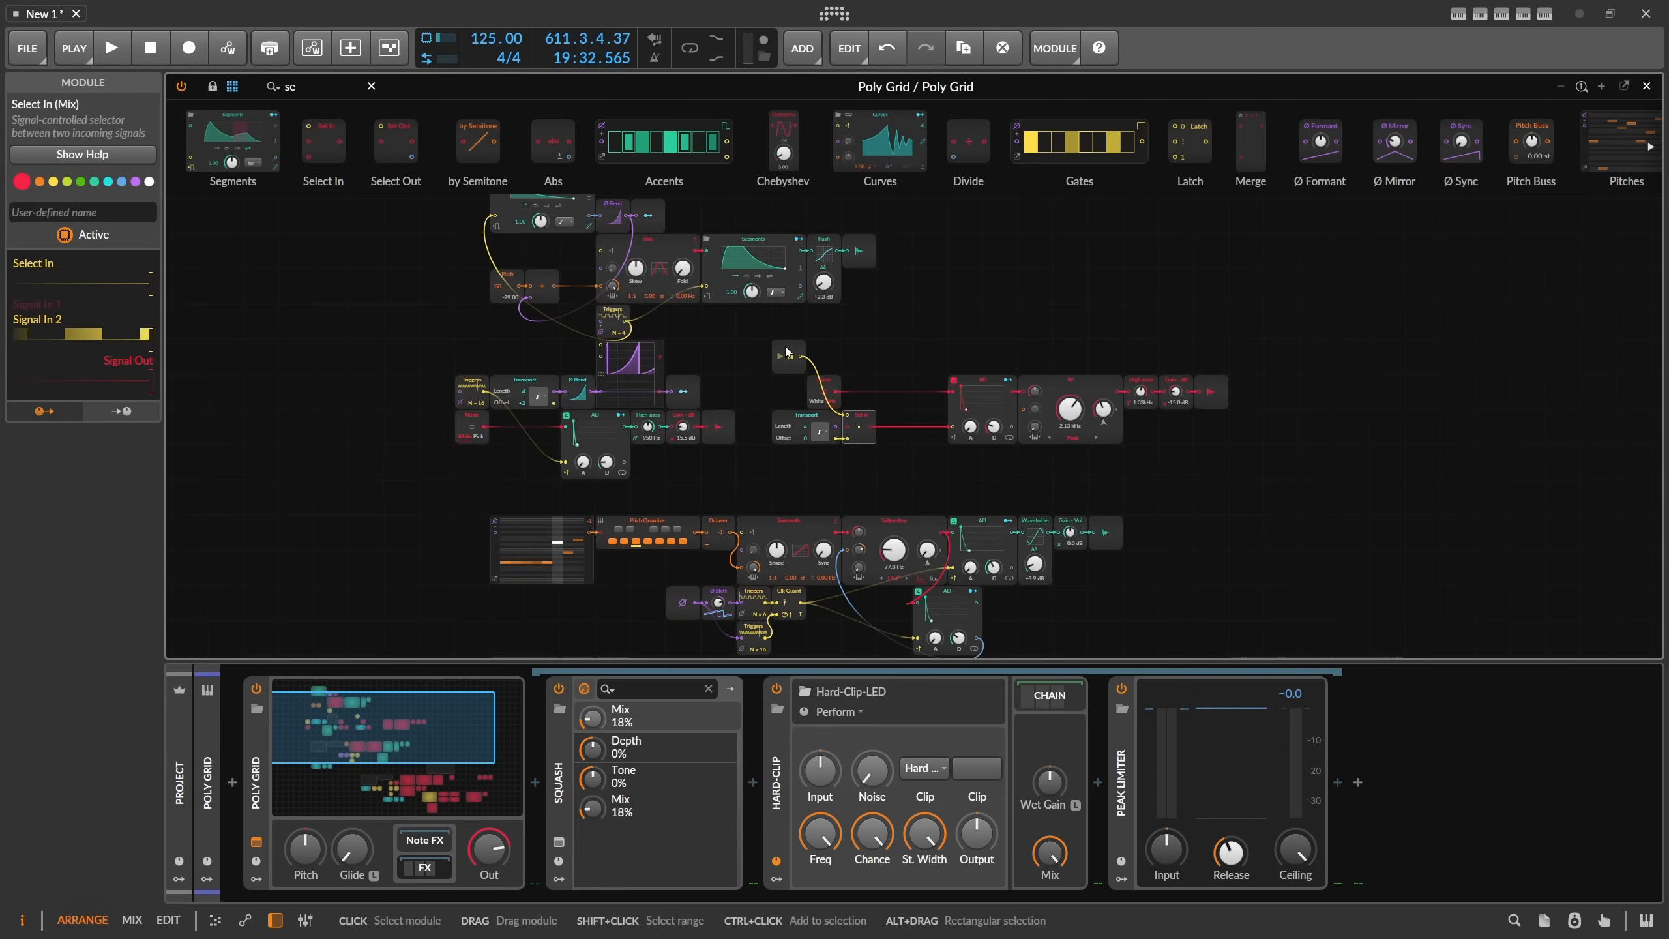
{"action": "left_click", "coordinate": [787, 390]}
During playback, set the XP-filtered noise chain's AD decay to 106 ms and its gain to -13.3 dB, then stop playback.
{"action": "left_click", "coordinate": [123, 48]}
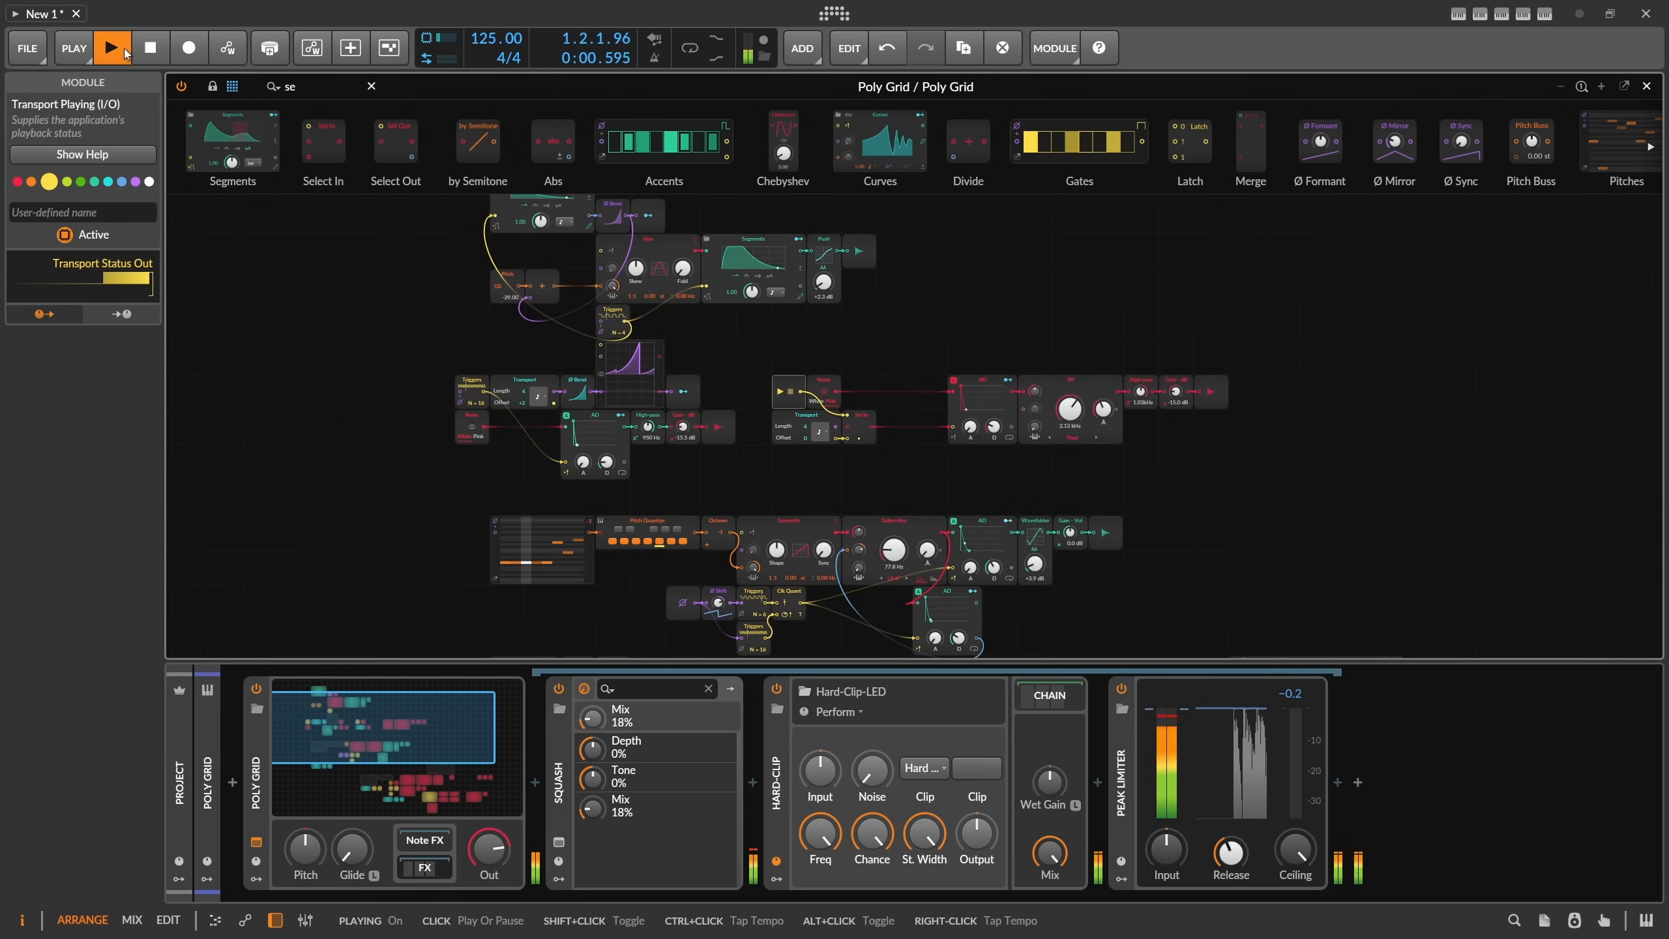
{"action": "mouse_move", "coordinate": [993, 425]}
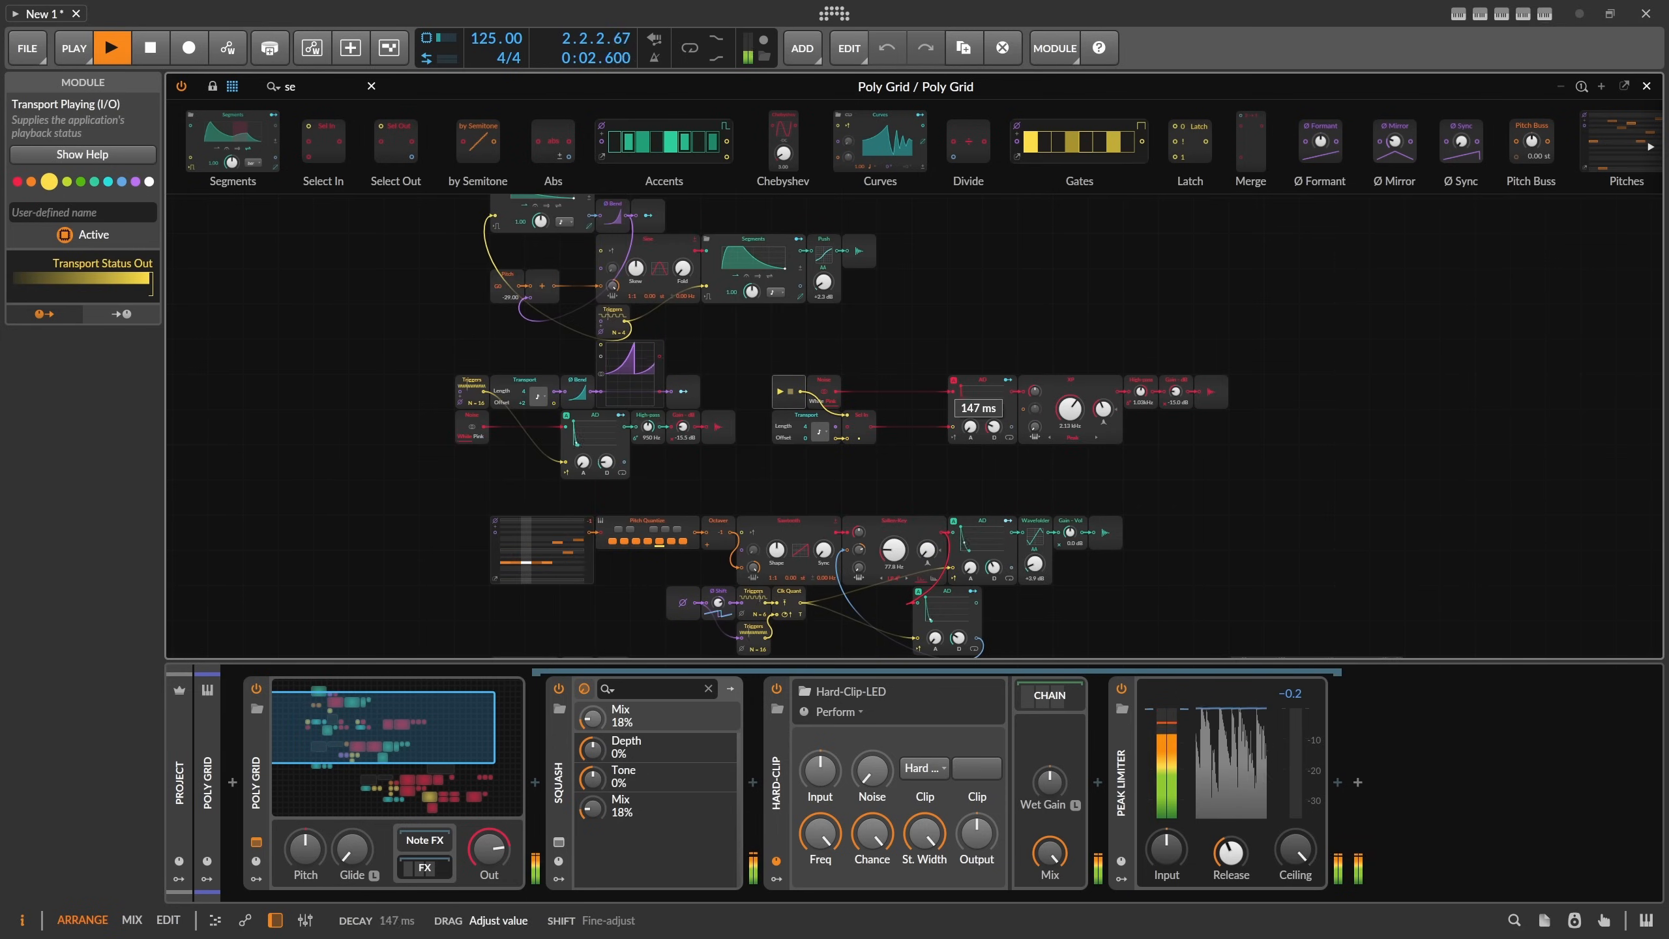
{"action": "left_click_drag", "start_coordinate": [994, 426], "coordinate": [994, 468]}
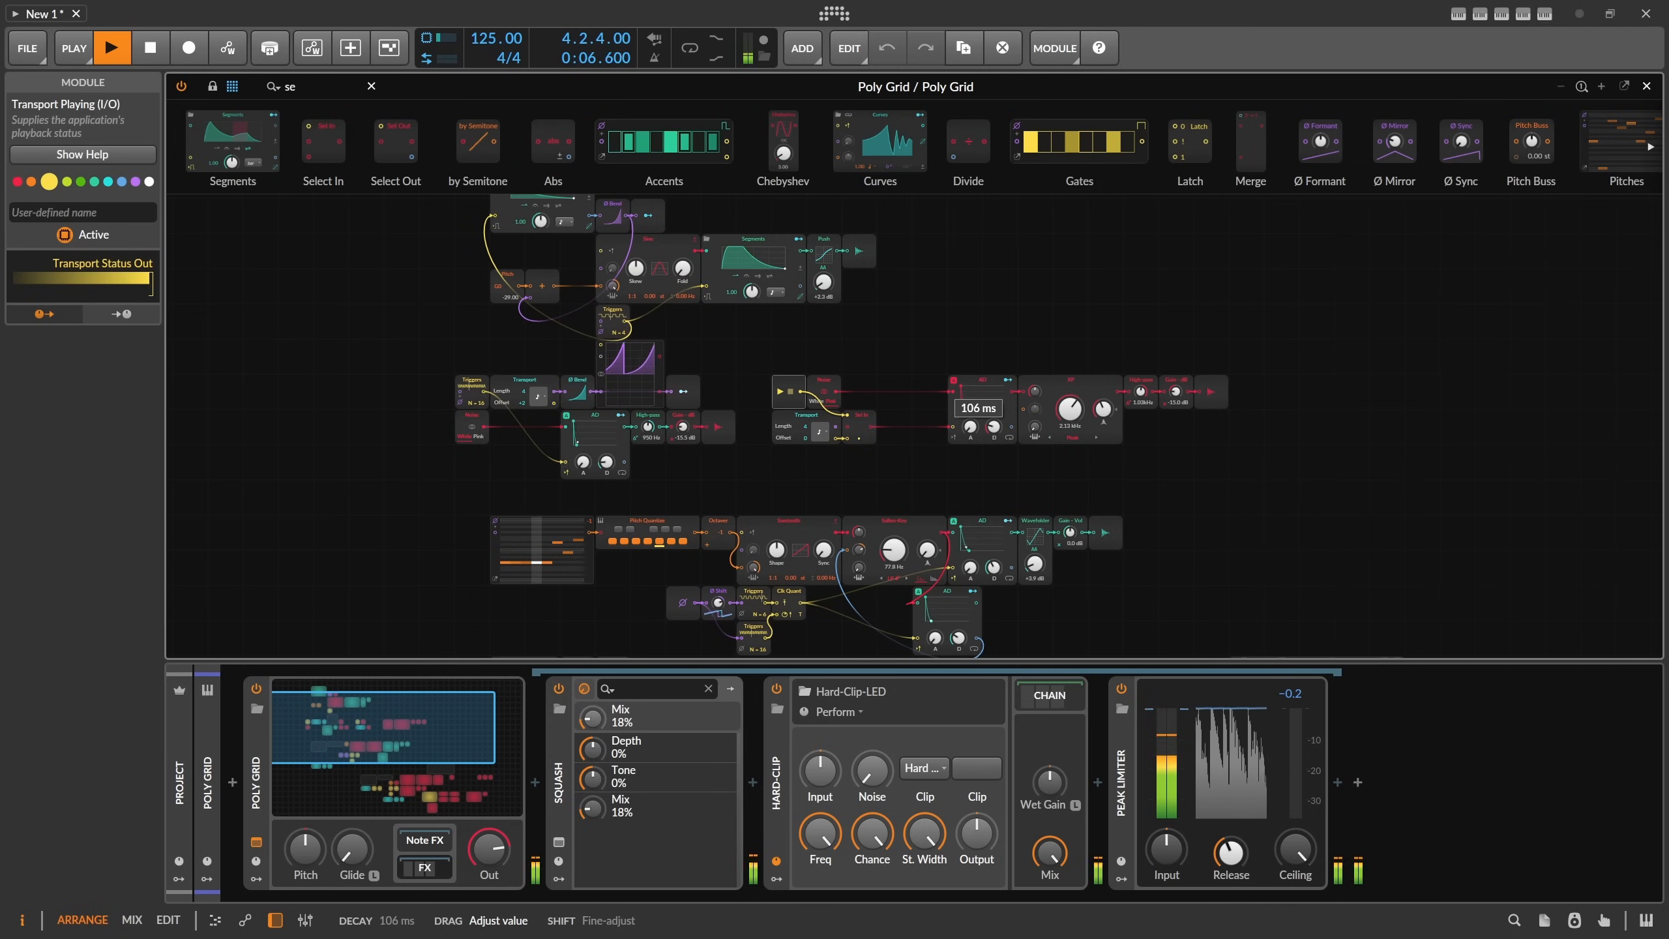
{"action": "left_click_drag", "start_coordinate": [1175, 391], "coordinate": [1176, 383]}
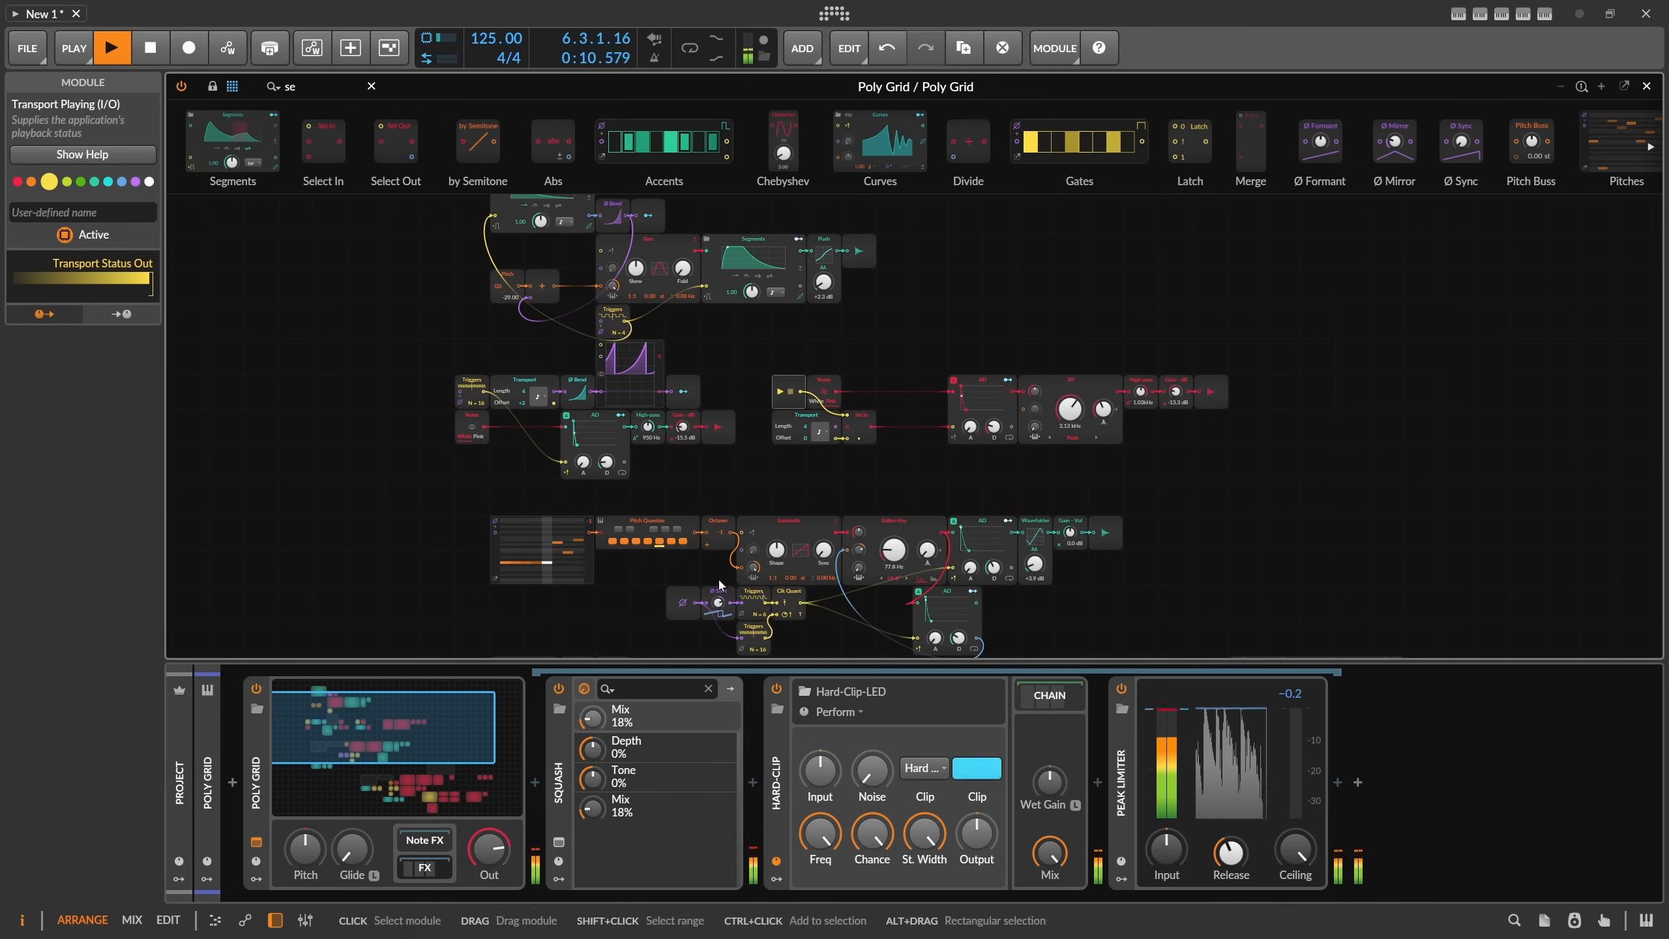
{"action": "key", "text": "space"}
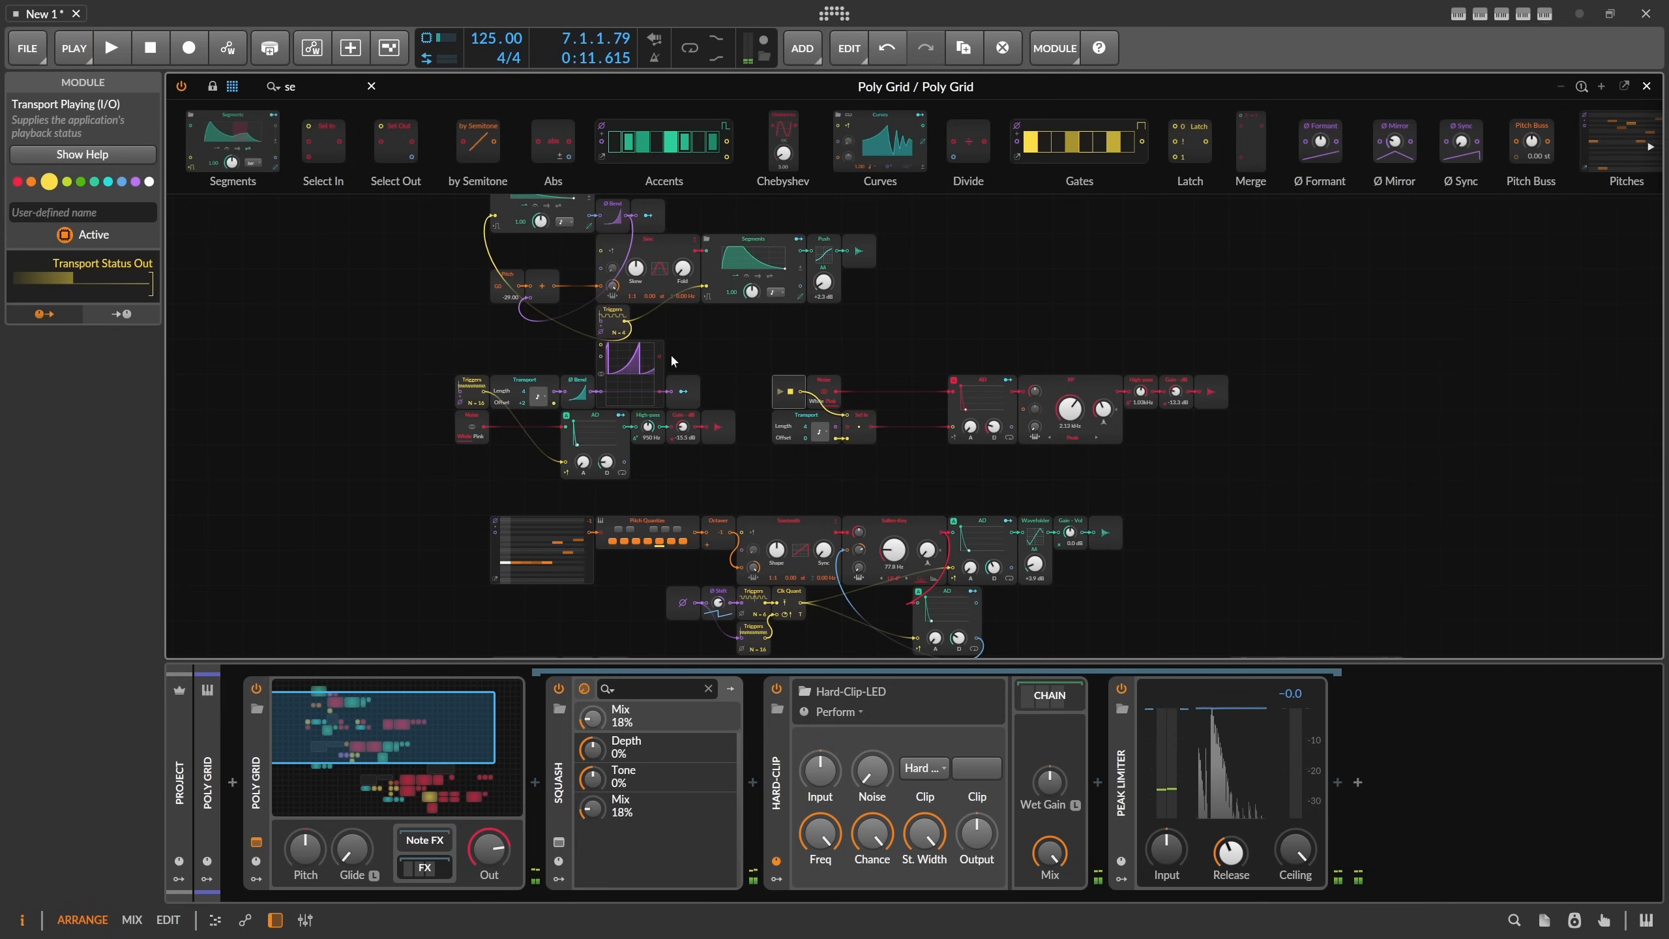
Compact the bass chain by shifting its trigger modules and lower AD right and tucking the Transport and Ø Bend group under Pitch Quantizer.
{"action": "scroll", "coordinate": [671, 358], "scroll_direction": "up", "scroll_amount": 3}
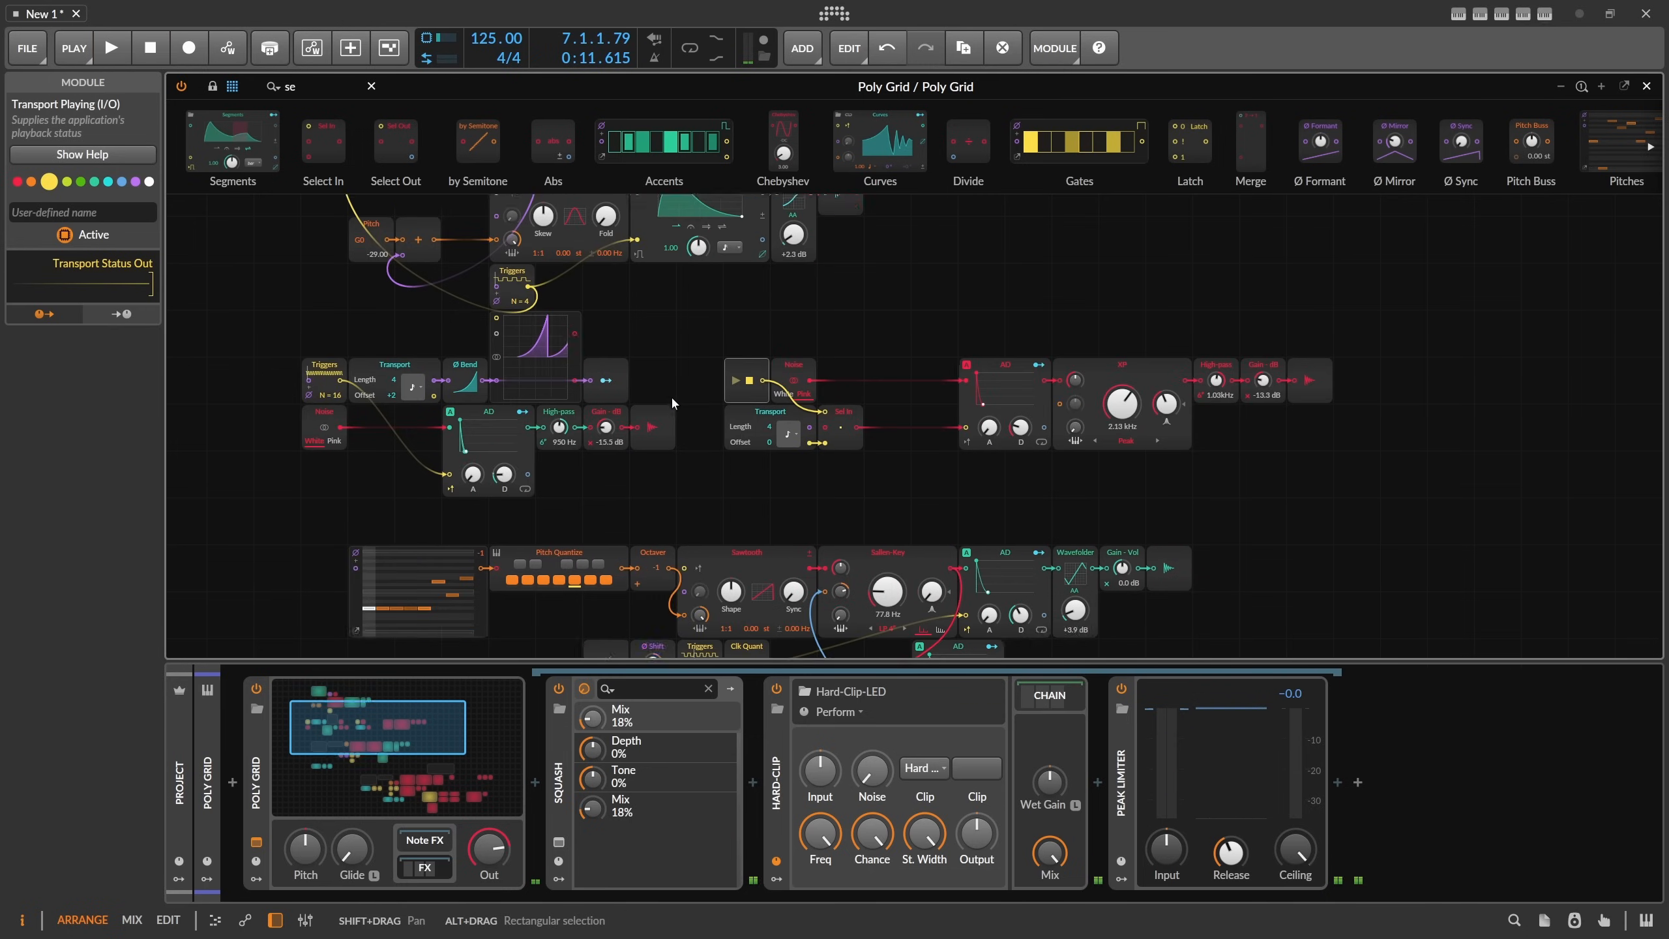
{"action": "scroll", "coordinate": [670, 395], "scroll_direction": "down", "scroll_amount": 4}
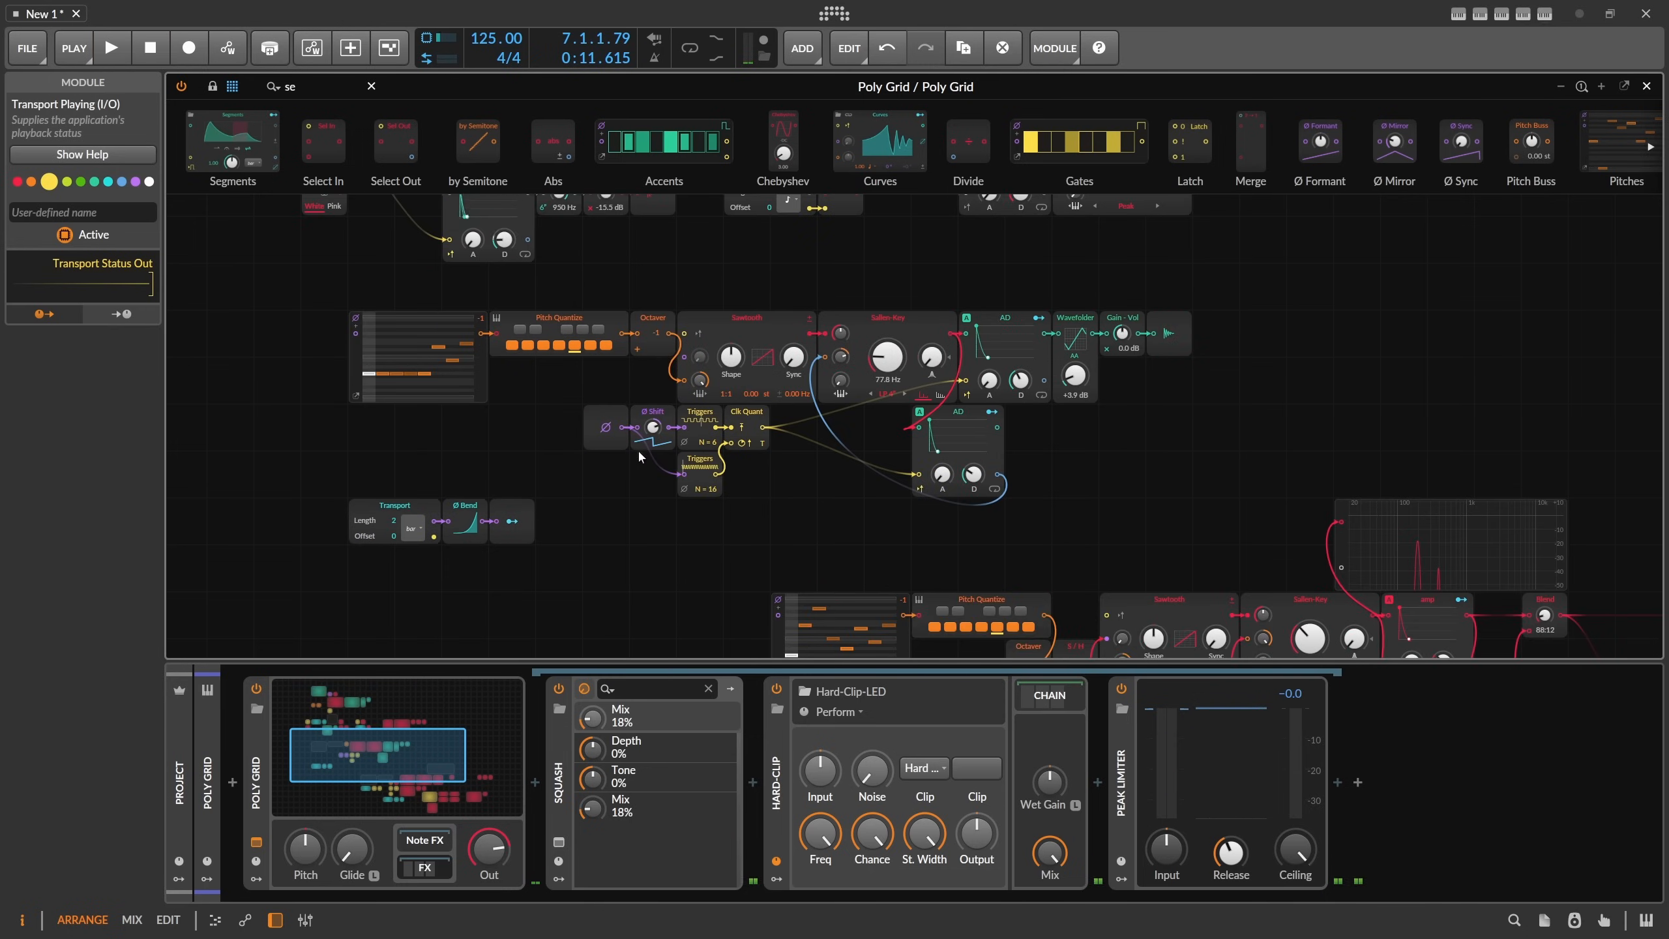
{"action": "left_click_drag", "start_coordinate": [776, 496], "coordinate": [745, 438]}
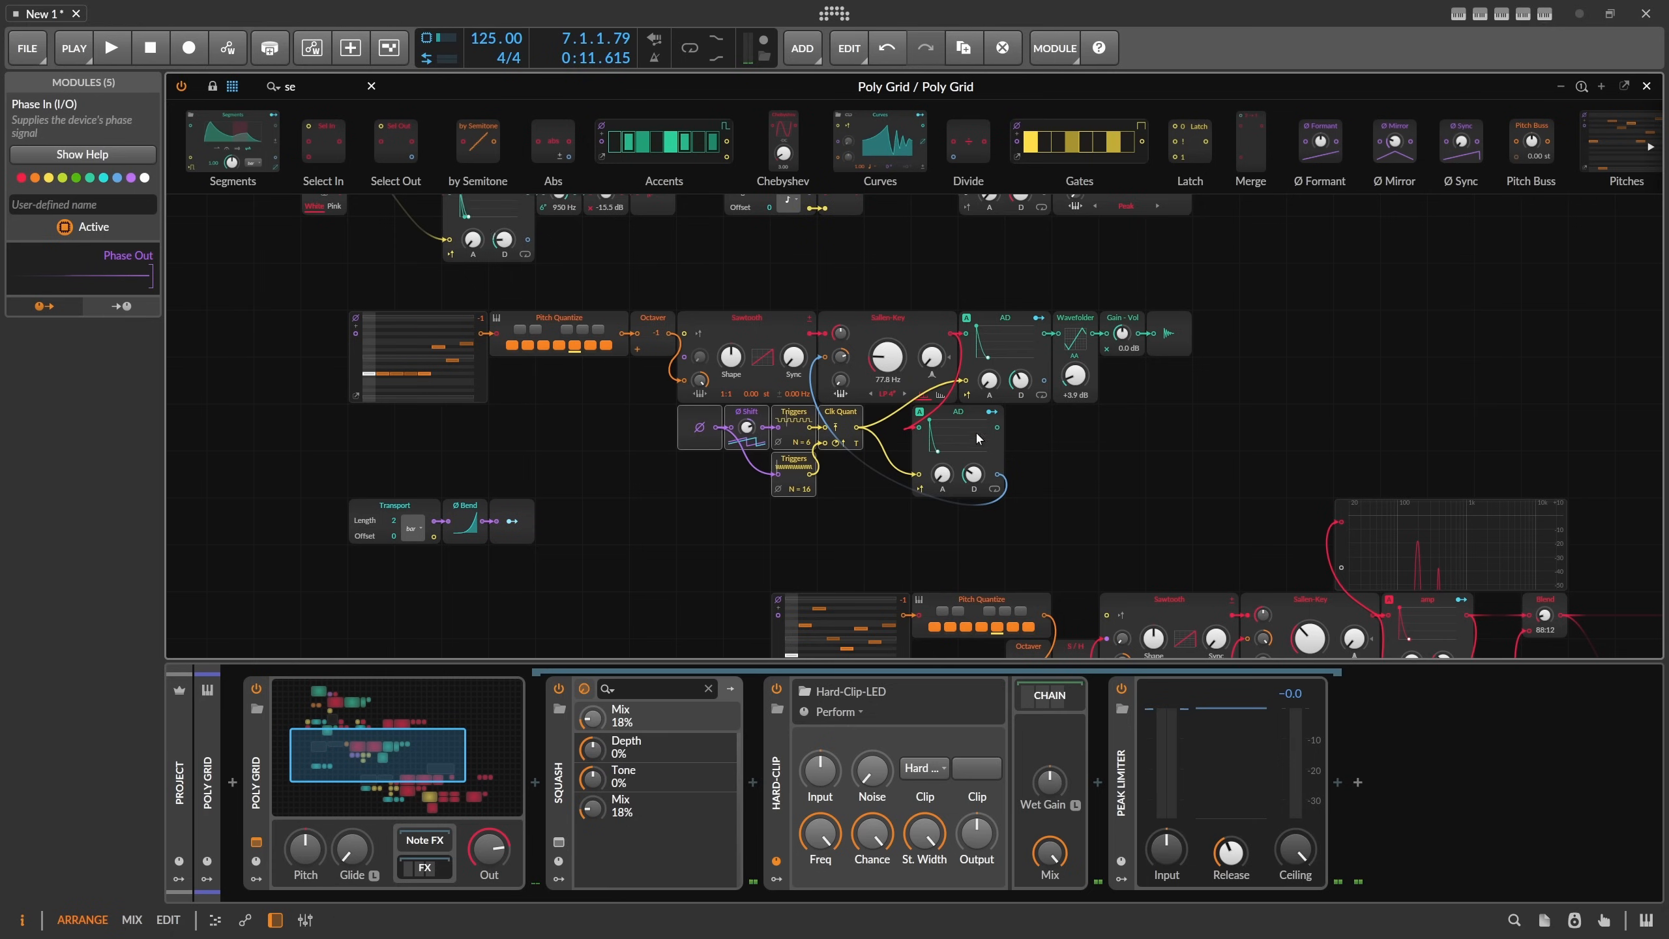
{"action": "left_click_drag", "start_coordinate": [975, 438], "coordinate": [1022, 437]}
{"action": "left_click_drag", "start_coordinate": [609, 543], "coordinate": [562, 401]}
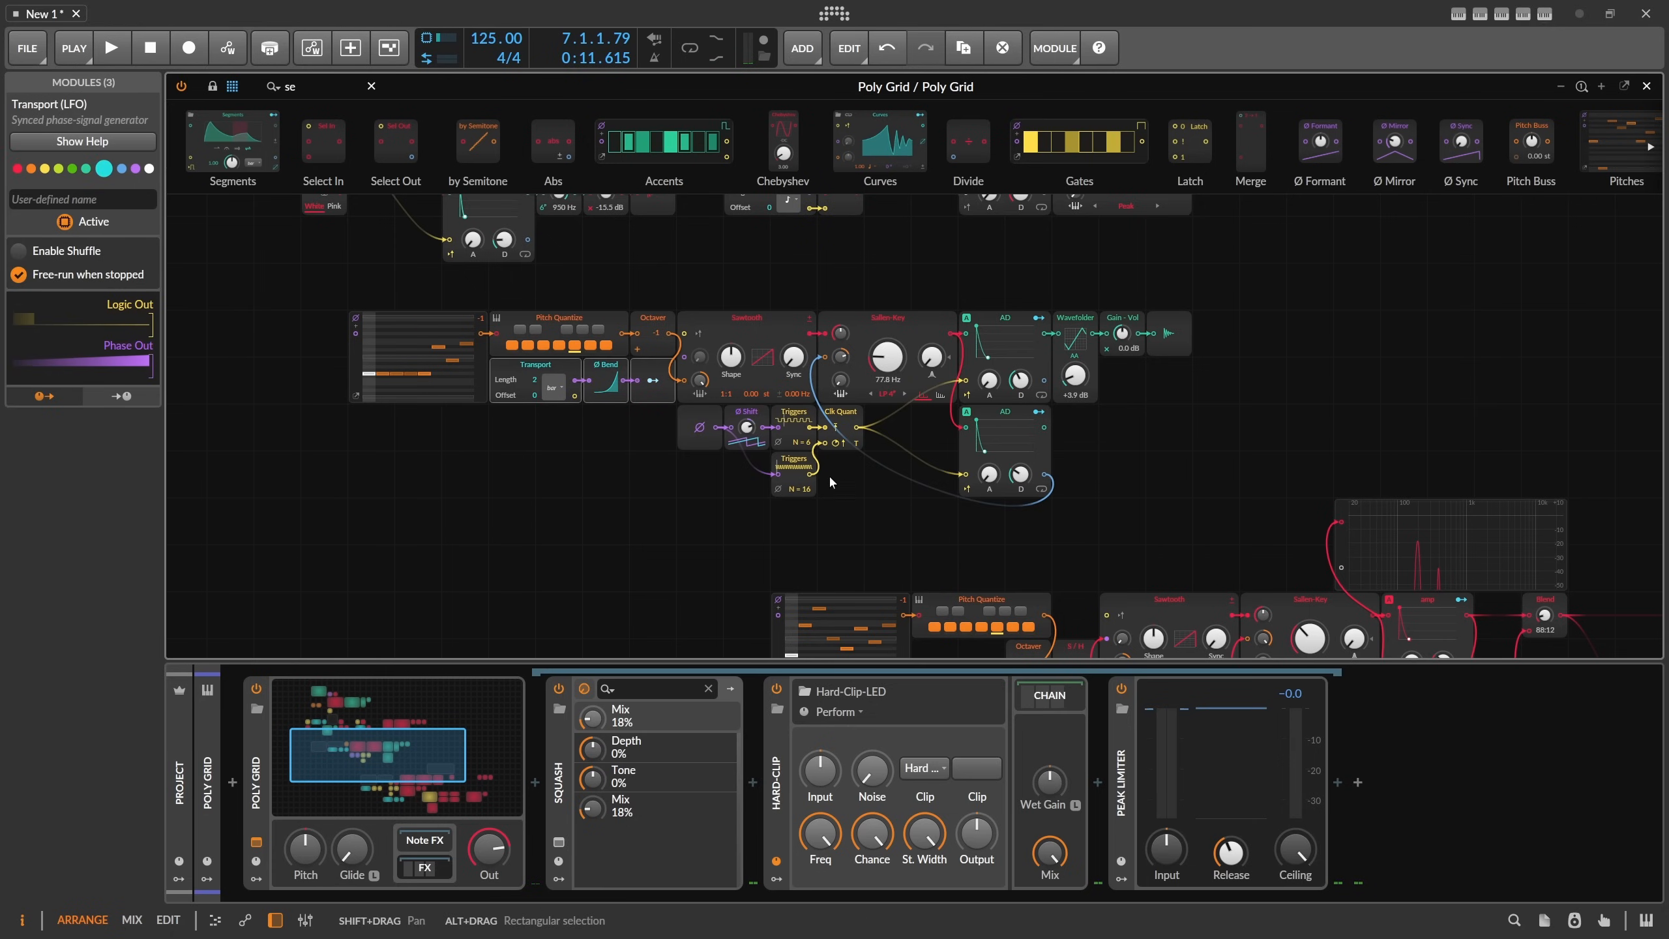
Place the bass chain's N = 16 Triggers module after Clk Quant so its trigger modules sit in one row before the lower AD.
{"action": "left_click", "coordinate": [797, 462]}
{"action": "left_click_drag", "start_coordinate": [899, 422], "coordinate": [619, 416]}
{"action": "left_click_drag", "start_coordinate": [794, 459], "coordinate": [798, 418]}
{"action": "left_click_drag", "start_coordinate": [884, 449], "coordinate": [735, 418]}
{"action": "scroll", "coordinate": [860, 355], "scroll_direction": "up", "scroll_amount": 6}
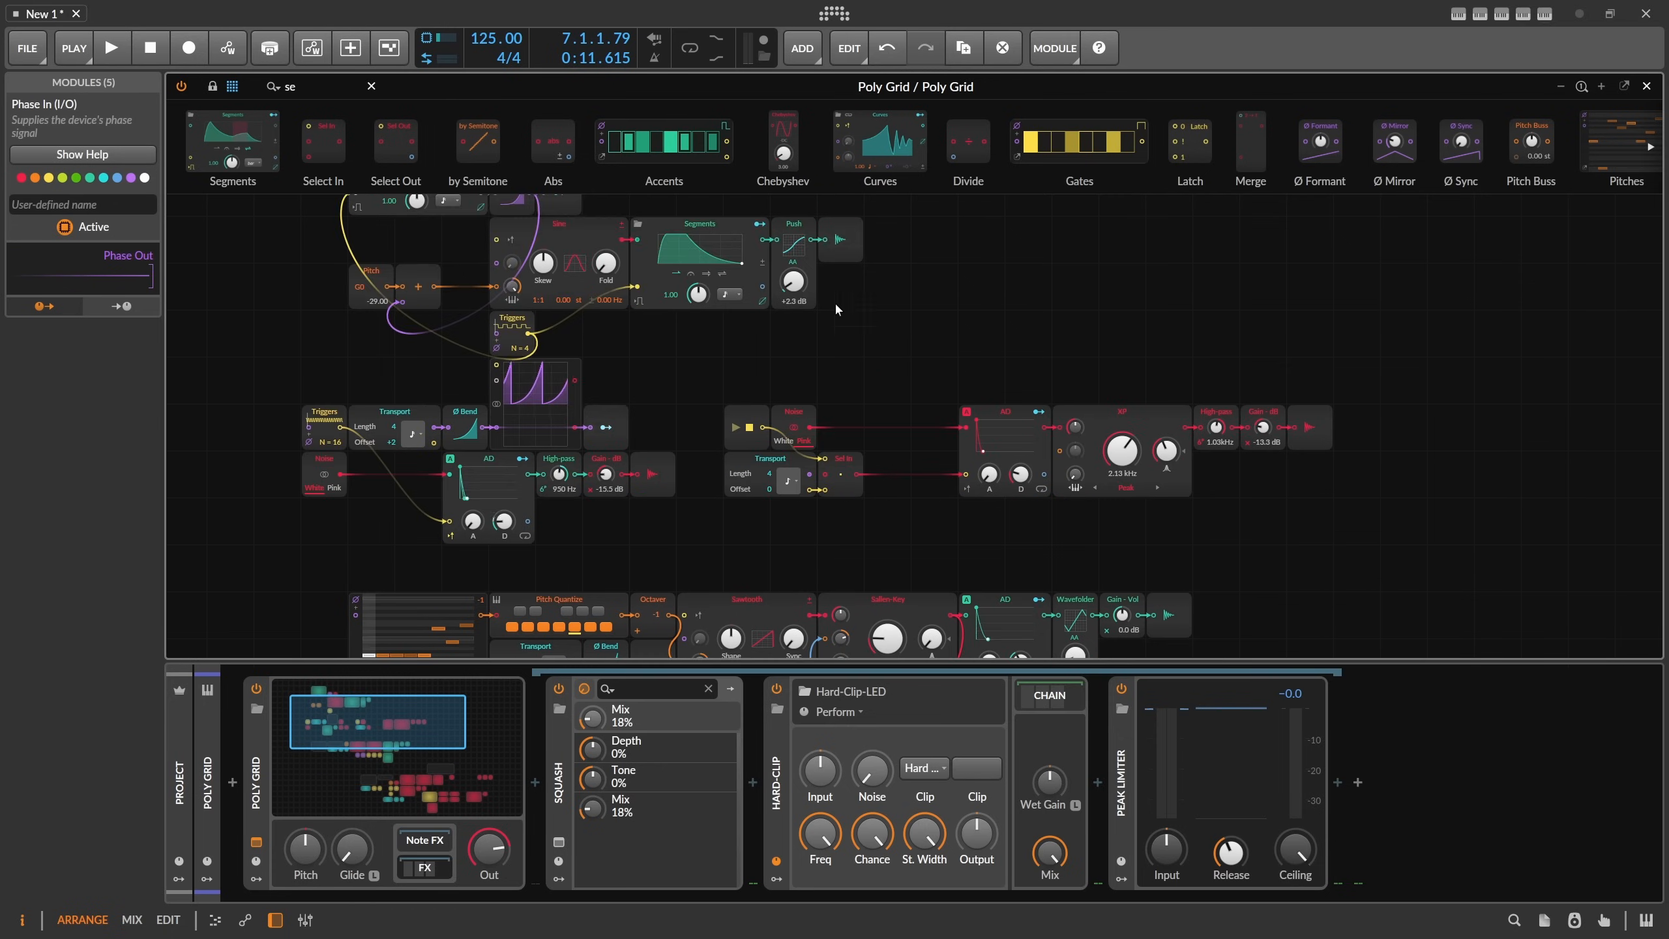
Close the gaps in the XP-filtered noise chain by moving its AD-to-output modules left and Transport Playing with Noise right.
{"action": "scroll", "coordinate": [838, 325], "scroll_direction": "down", "scroll_amount": 9}
{"action": "scroll", "coordinate": [918, 326], "scroll_direction": "down", "scroll_amount": 4}
{"action": "scroll", "coordinate": [923, 336], "scroll_direction": "up", "scroll_amount": 7}
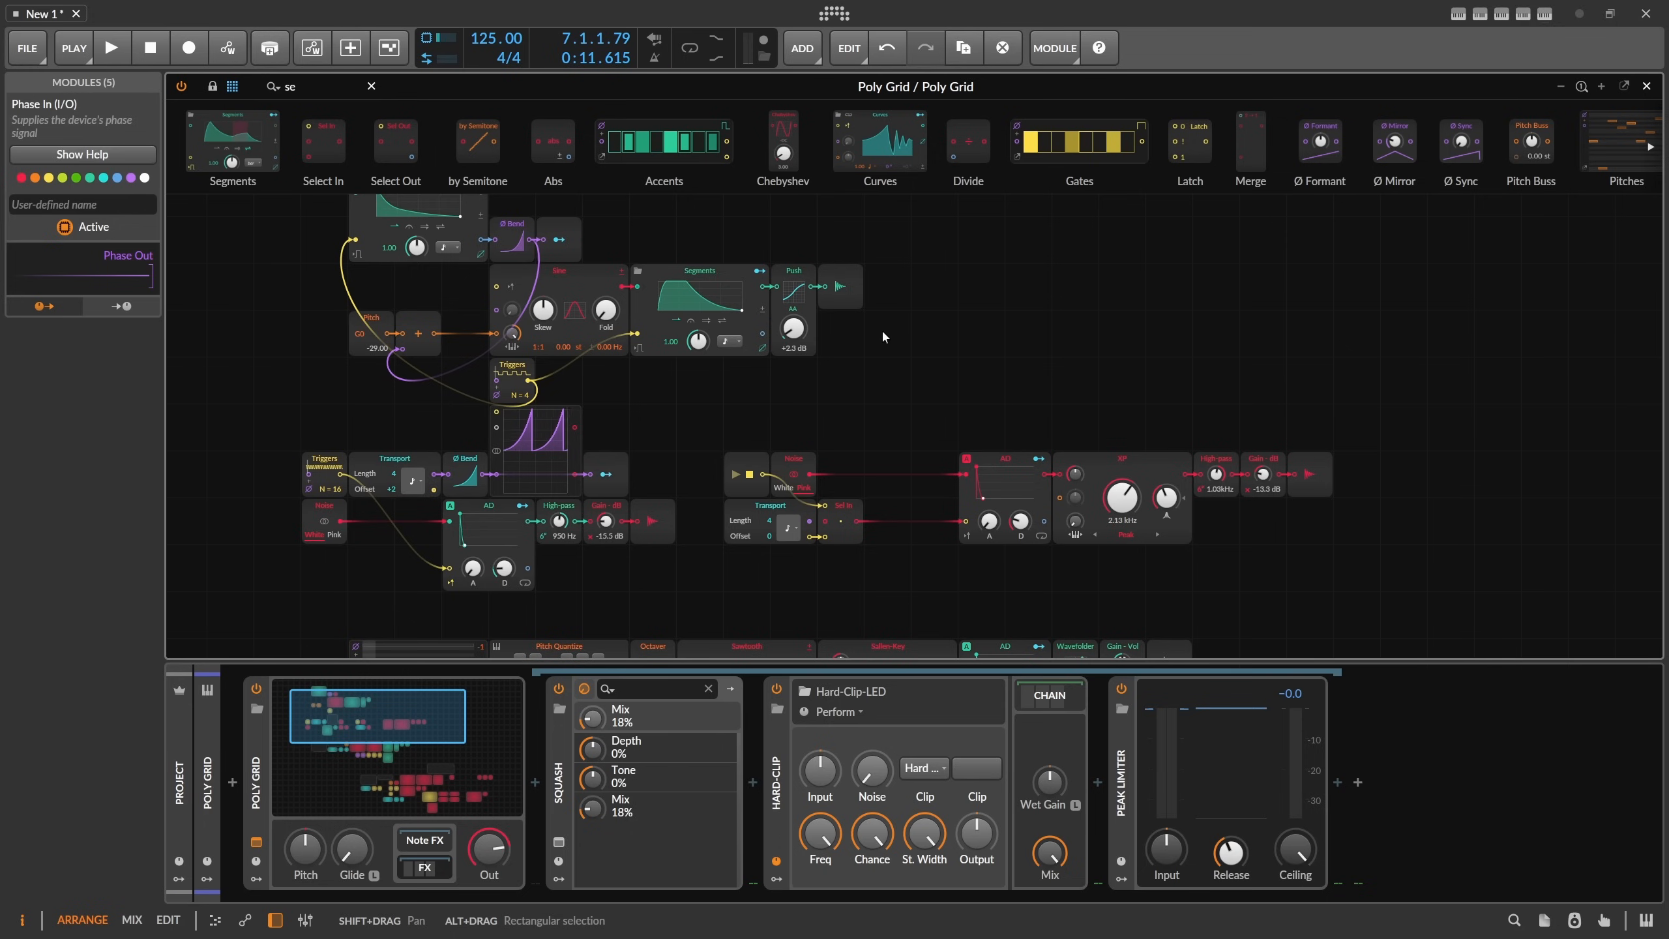
{"action": "scroll", "coordinate": [854, 328], "scroll_direction": "down", "scroll_amount": 3}
{"action": "left_click_drag", "start_coordinate": [1389, 375], "coordinate": [1011, 322]}
{"action": "left_click_drag", "start_coordinate": [1007, 321], "coordinate": [777, 323]}
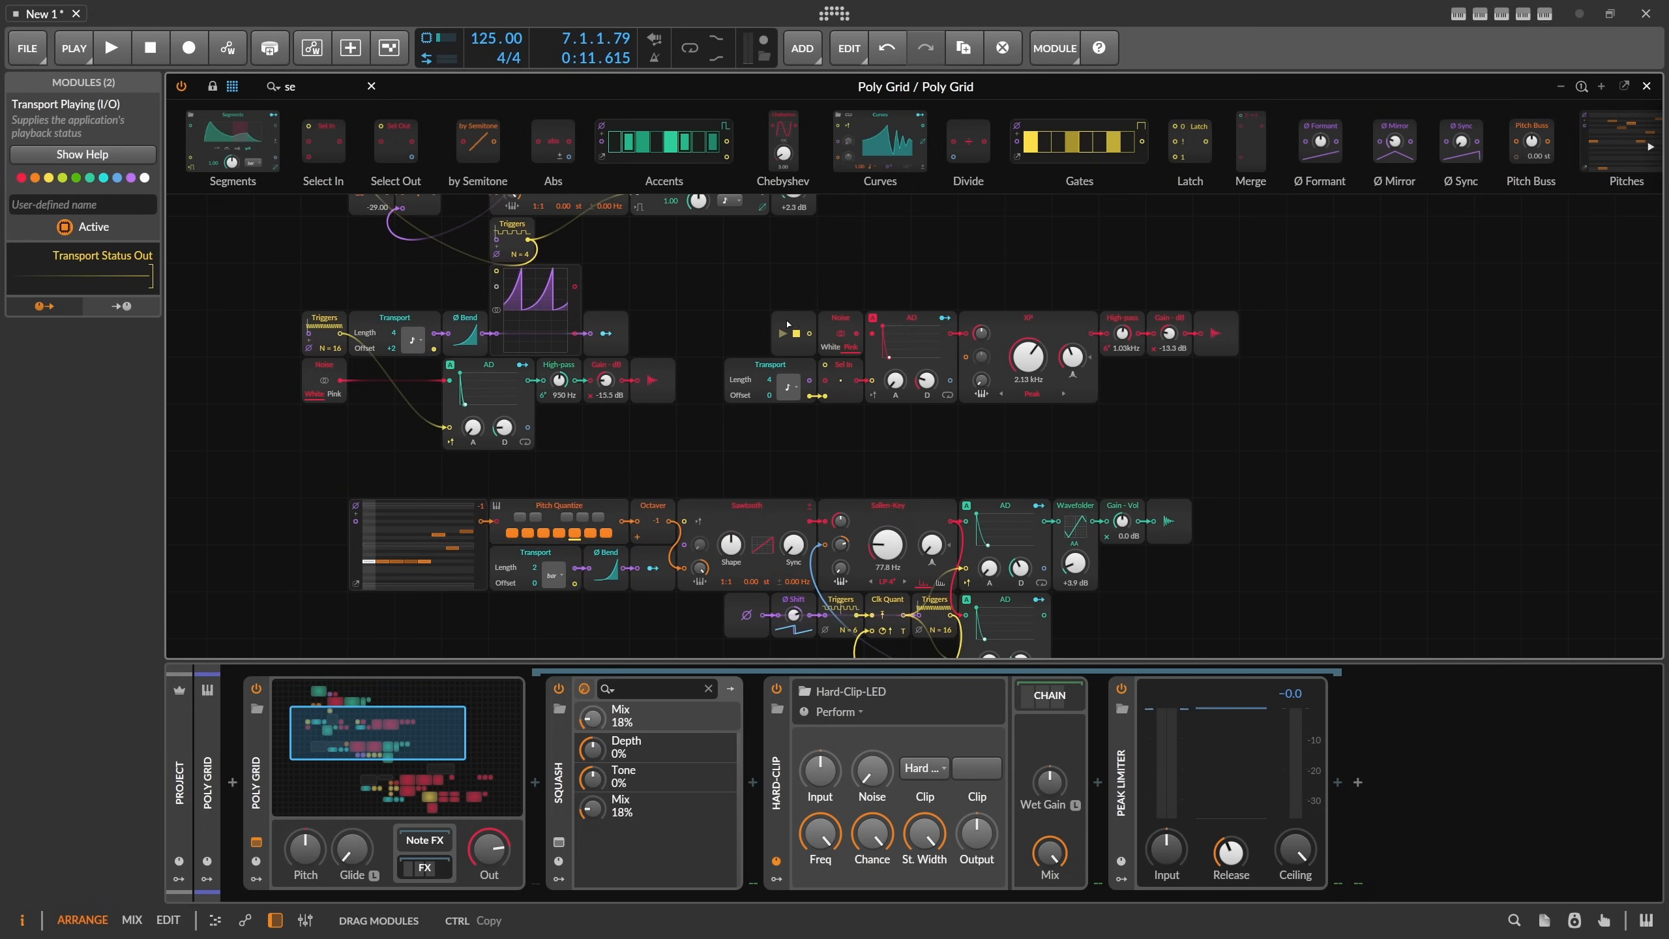
Delete the scope from the 930 Hz high-pass noise chain and pull its AD, High-pass, Gain, output and Modulator Out modules together.
{"action": "scroll", "coordinate": [657, 329], "scroll_direction": "up", "scroll_amount": 2}
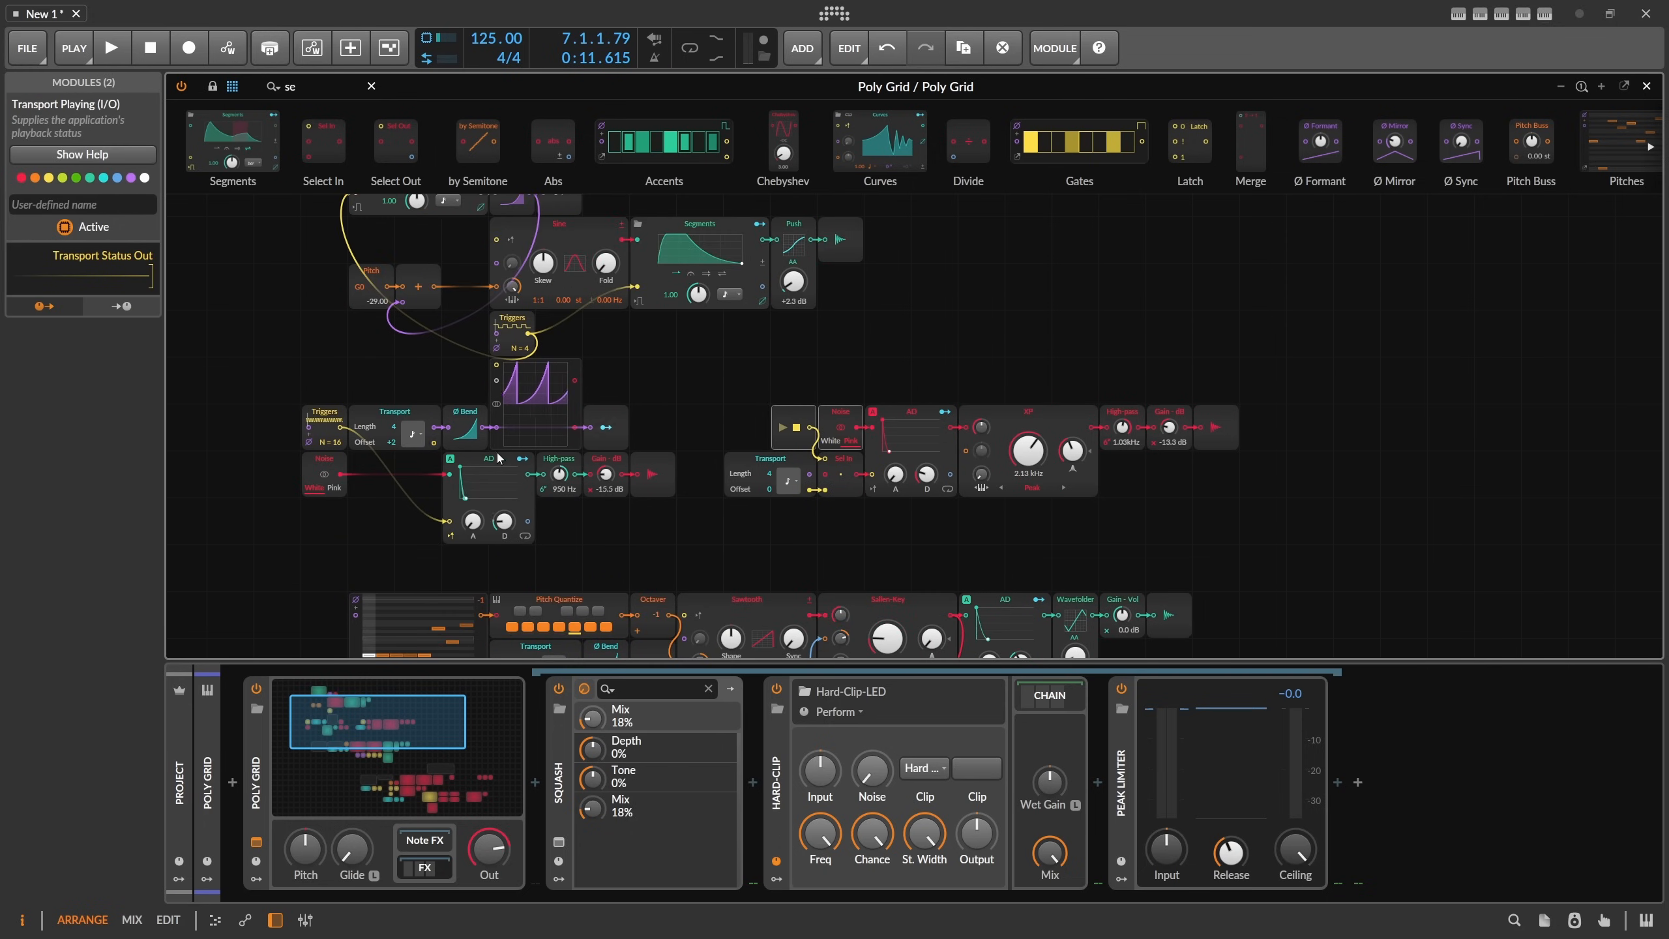
{"action": "left_click_drag", "start_coordinate": [489, 459], "coordinate": [394, 458]}
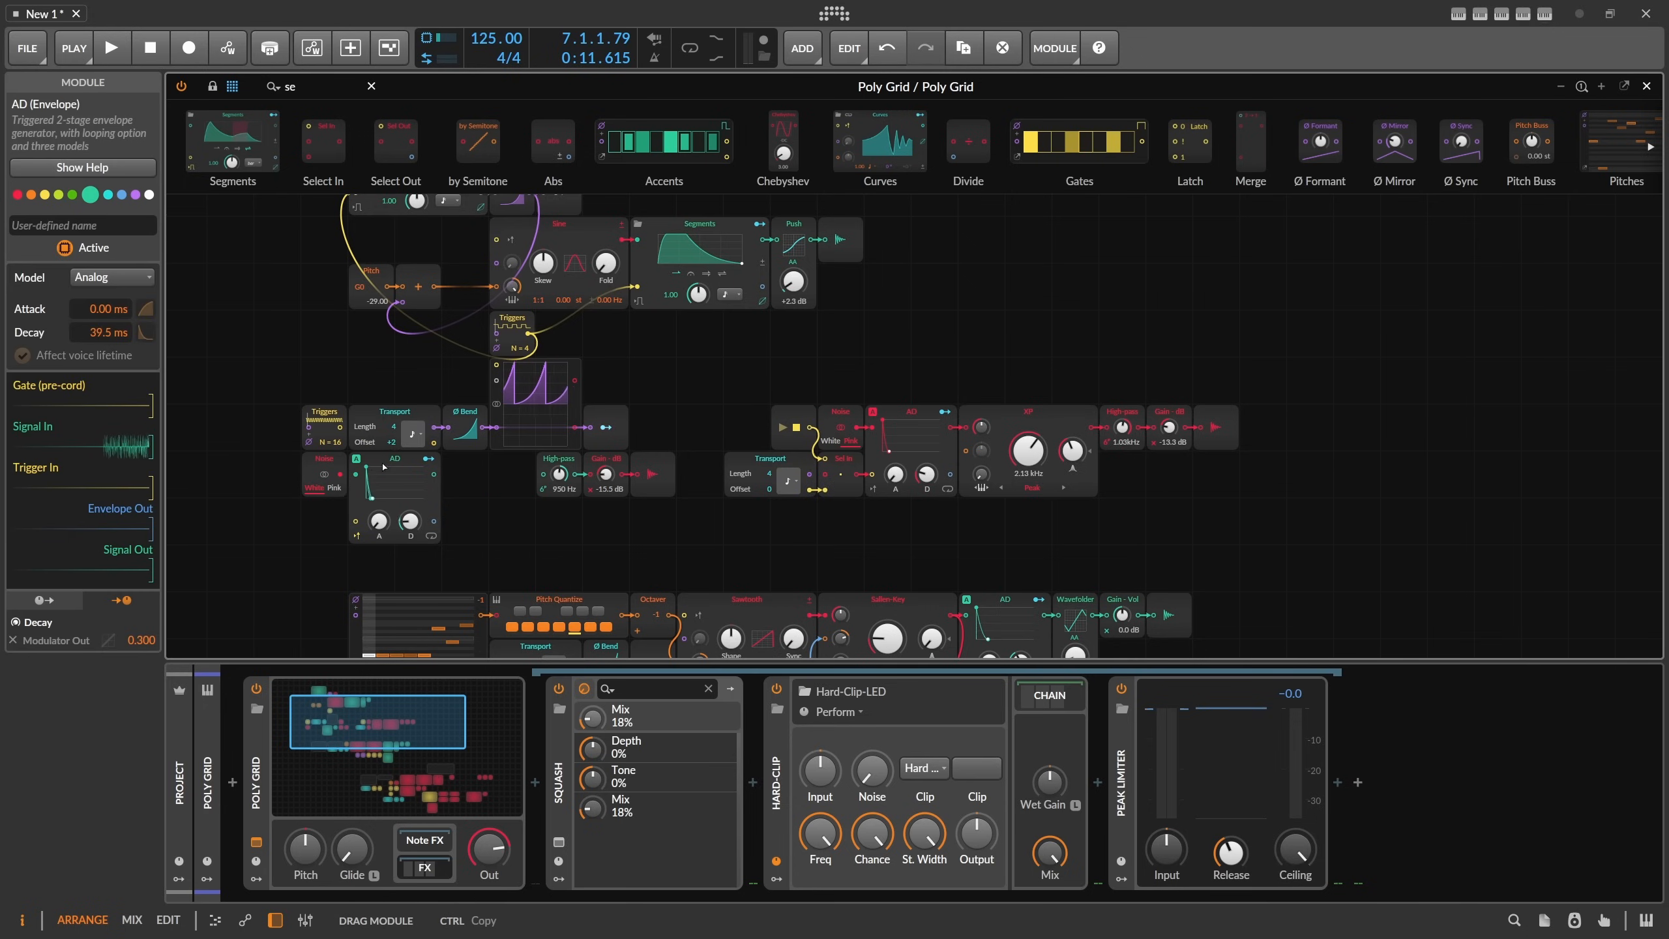
{"action": "left_click", "coordinate": [573, 401]}
{"action": "key", "text": "Delete"}
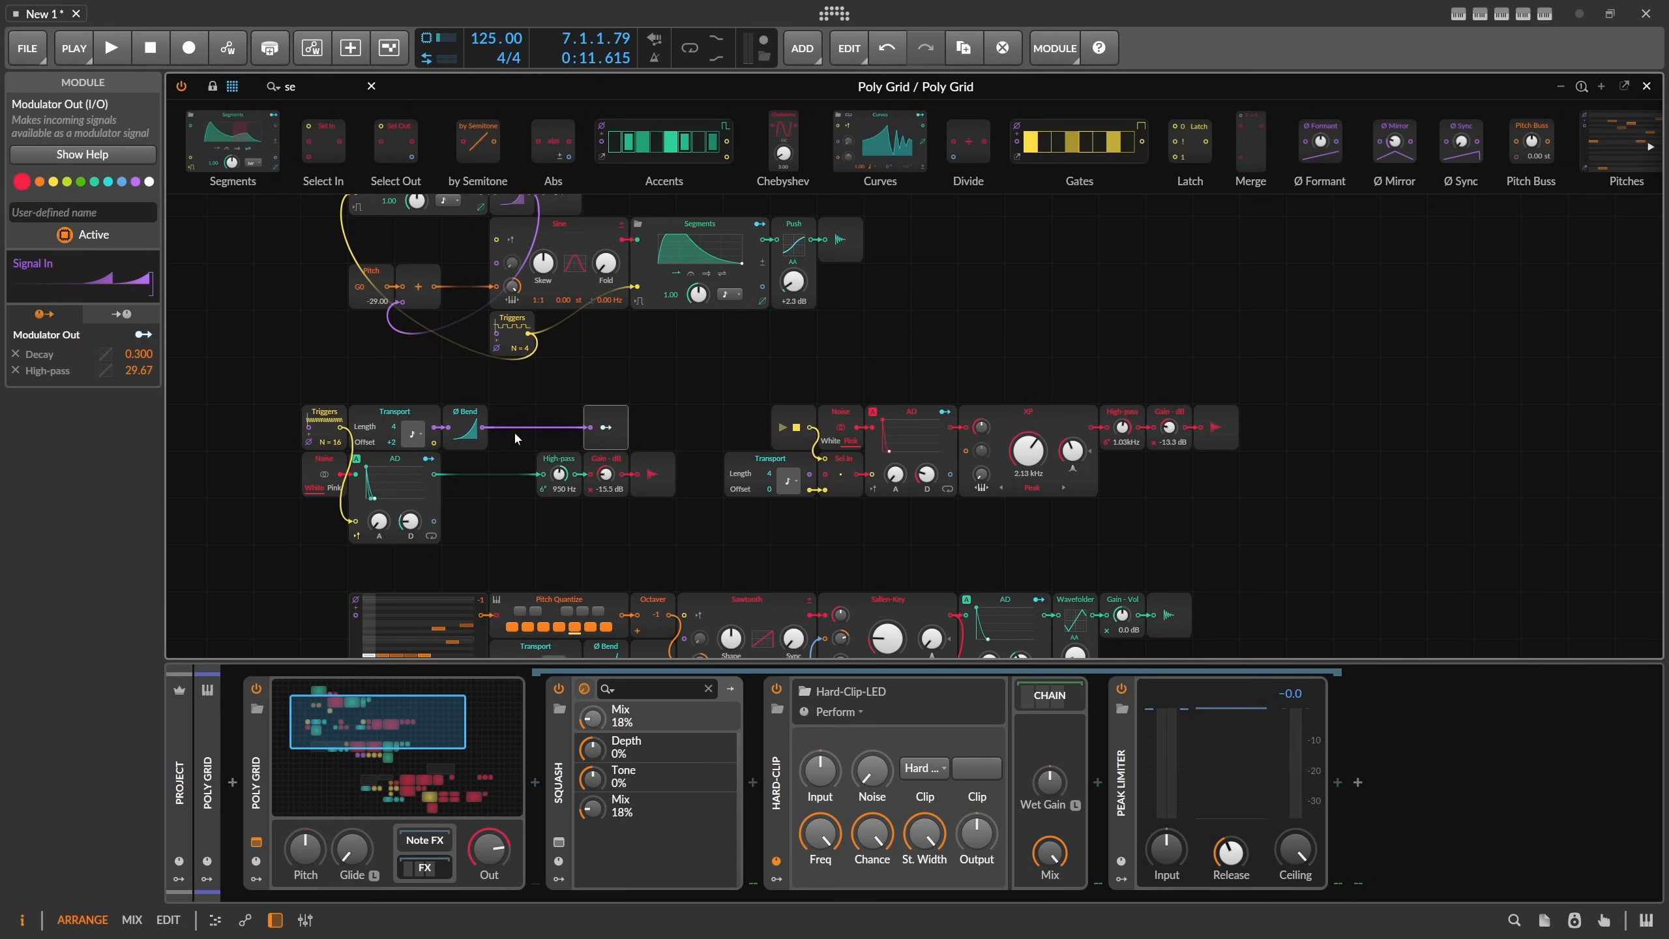
{"action": "left_click_drag", "start_coordinate": [693, 485], "coordinate": [559, 468]}
{"action": "left_click_drag", "start_coordinate": [559, 461], "coordinate": [465, 458]}
{"action": "left_click_drag", "start_coordinate": [607, 427], "coordinate": [514, 426]}
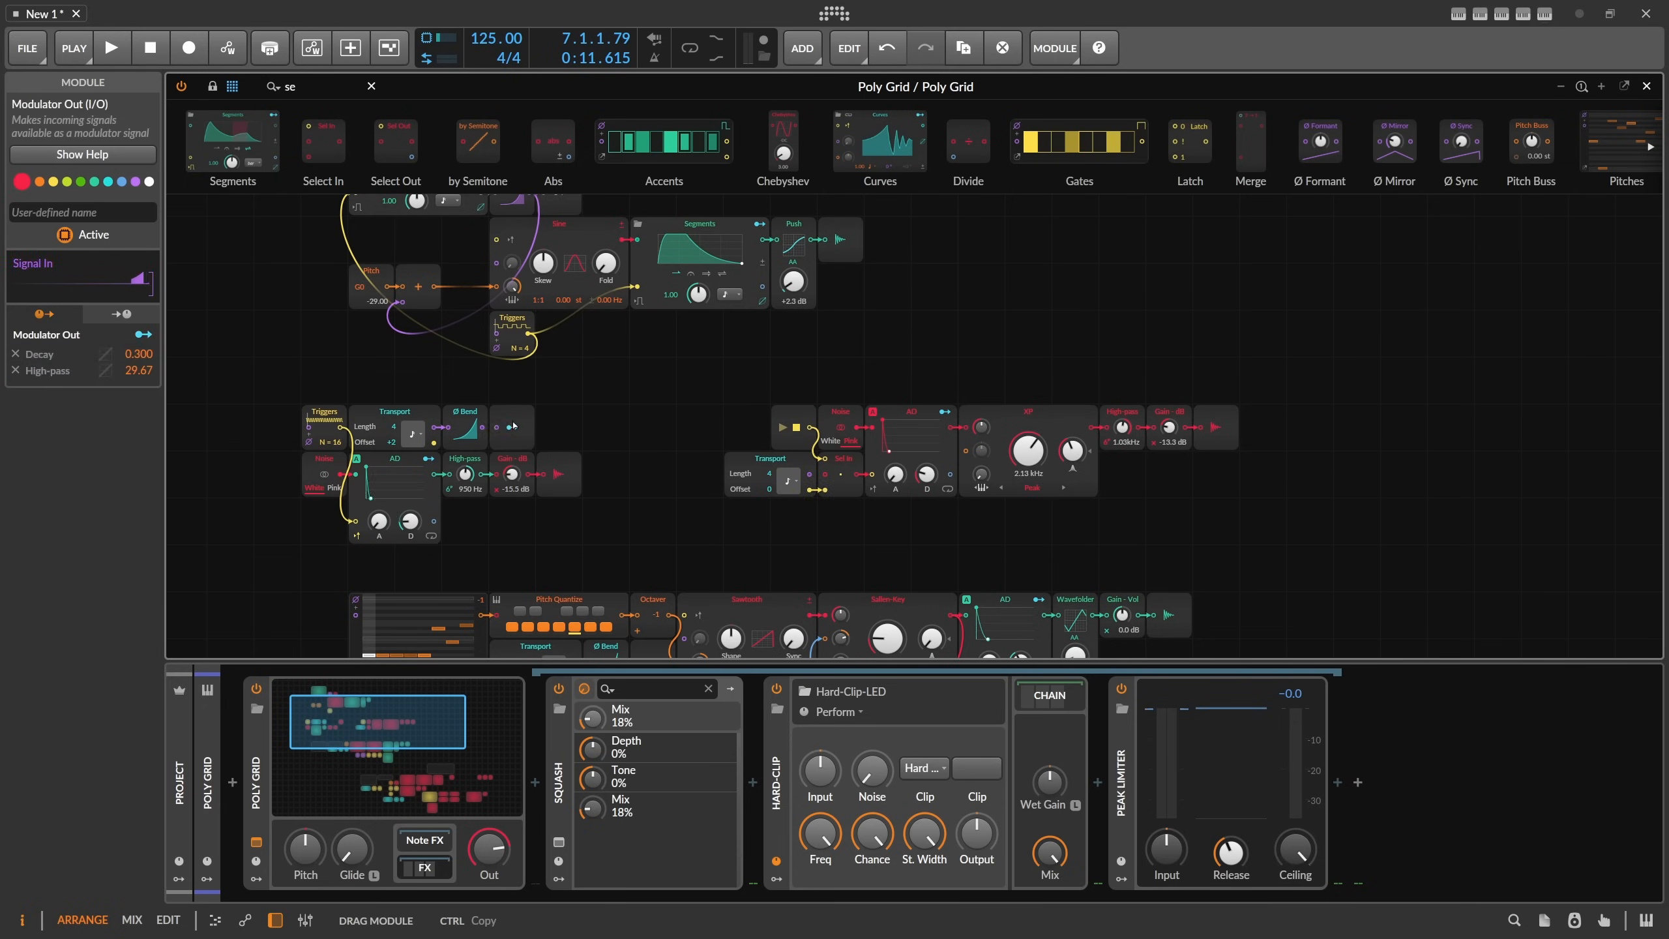
Move the 930 Hz high-pass noise chain and the XP-filtered noise chain down to sit directly above the bass chain.
{"action": "left_click_drag", "start_coordinate": [643, 510], "coordinate": [316, 416]}
{"action": "left_click_drag", "start_coordinate": [466, 427], "coordinate": [512, 429]}
{"action": "scroll", "coordinate": [514, 442], "scroll_direction": "down", "scroll_amount": 3}
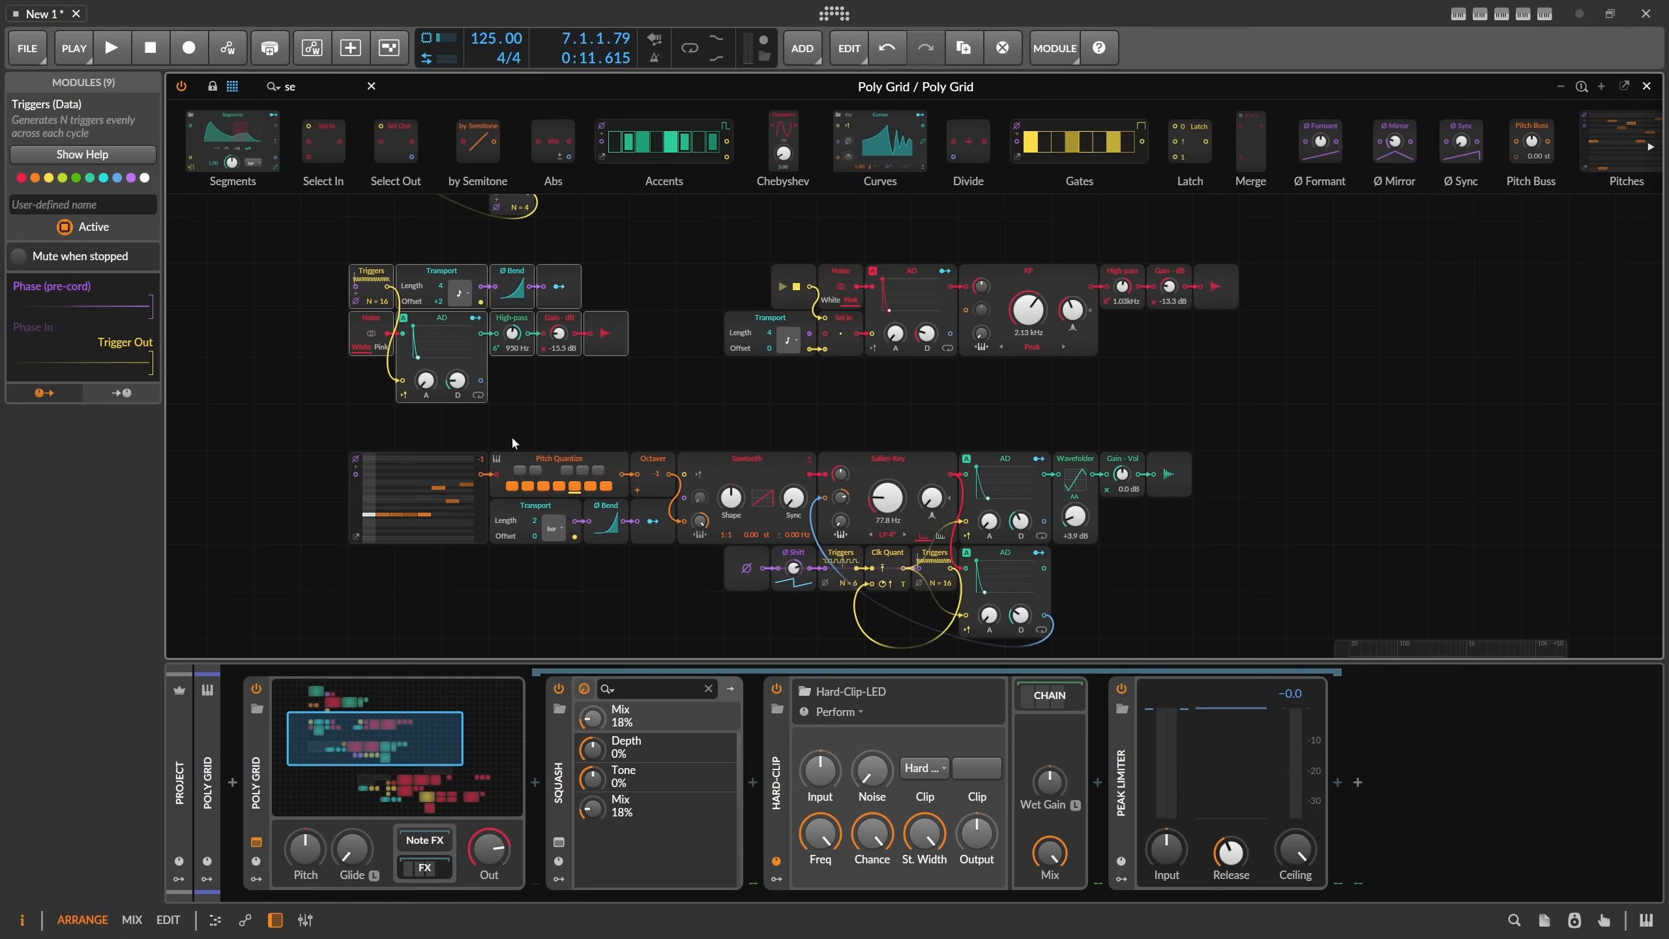
{"action": "left_click_drag", "start_coordinate": [670, 432], "coordinate": [434, 366]}
{"action": "scroll", "coordinate": [434, 299], "scroll_direction": "up", "scroll_amount": 1}
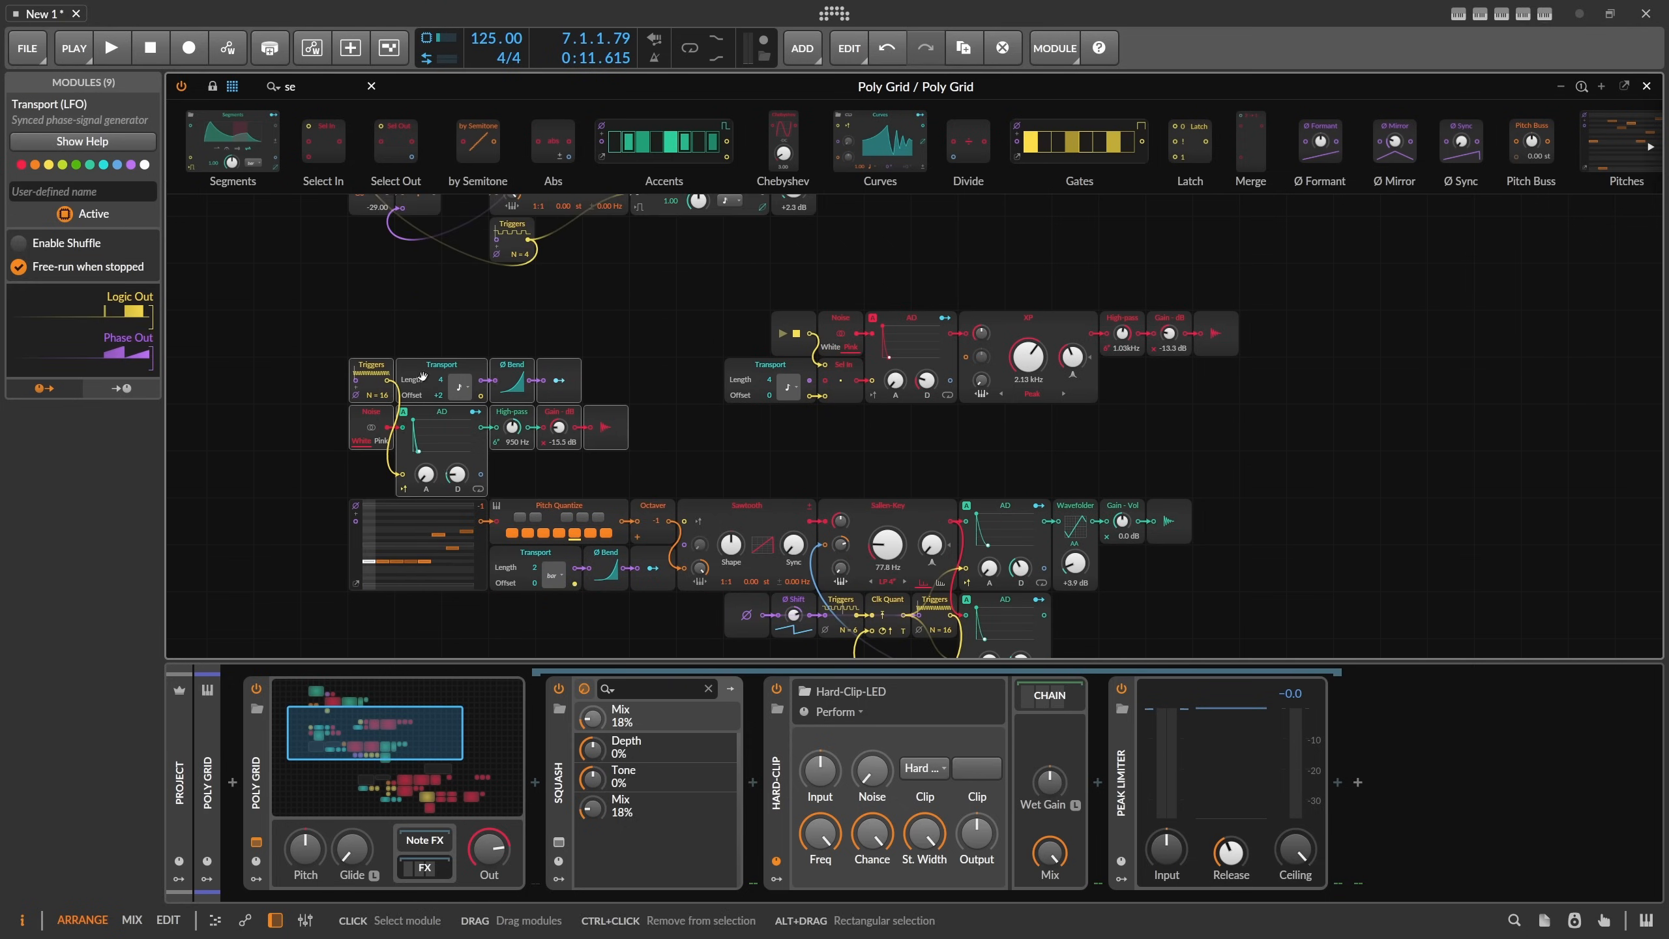
{"action": "left_click_drag", "start_coordinate": [1353, 401], "coordinate": [800, 322]}
{"action": "left_click_drag", "start_coordinate": [799, 323], "coordinate": [754, 419]}
{"action": "scroll", "coordinate": [719, 328], "scroll_direction": "up", "scroll_amount": 3}
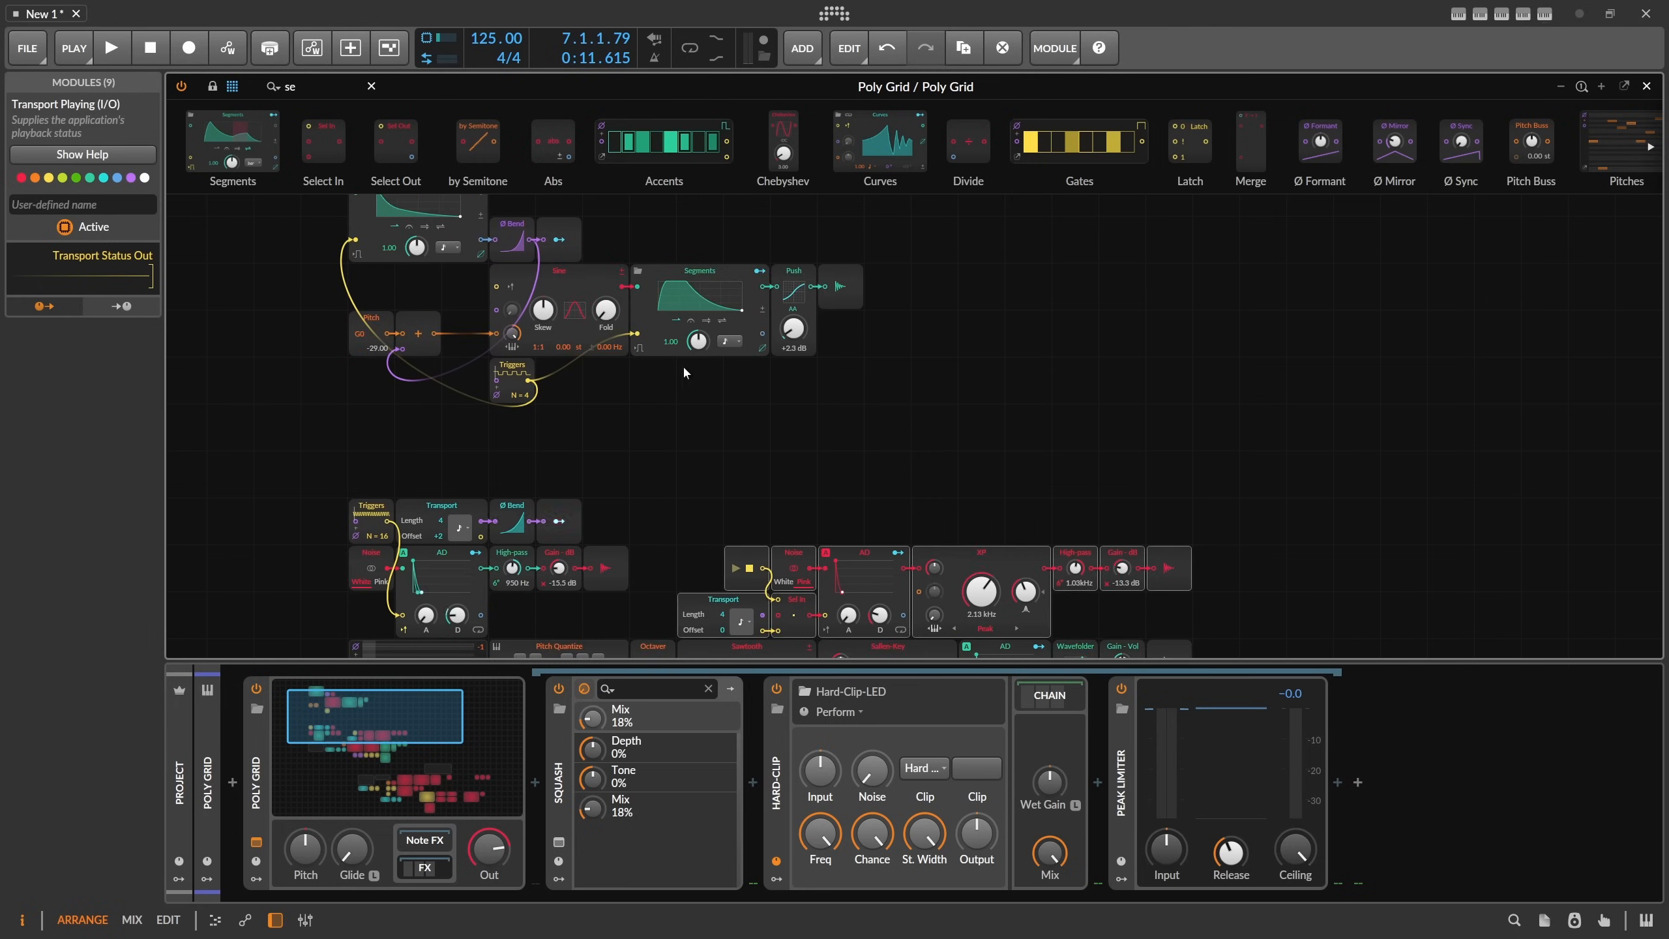
Place the N = 4 Triggers module beside the pitch adder under Segments, and move the whole kick chain directly above the XP-filtered noise chain.
{"action": "left_click_drag", "start_coordinate": [516, 462], "coordinate": [394, 367]}
{"action": "left_click_drag", "start_coordinate": [472, 448], "coordinate": [395, 318]}
{"action": "left_click_drag", "start_coordinate": [954, 482], "coordinate": [396, 323]}
{"action": "scroll", "coordinate": [395, 320], "scroll_direction": "down", "scroll_amount": 3}
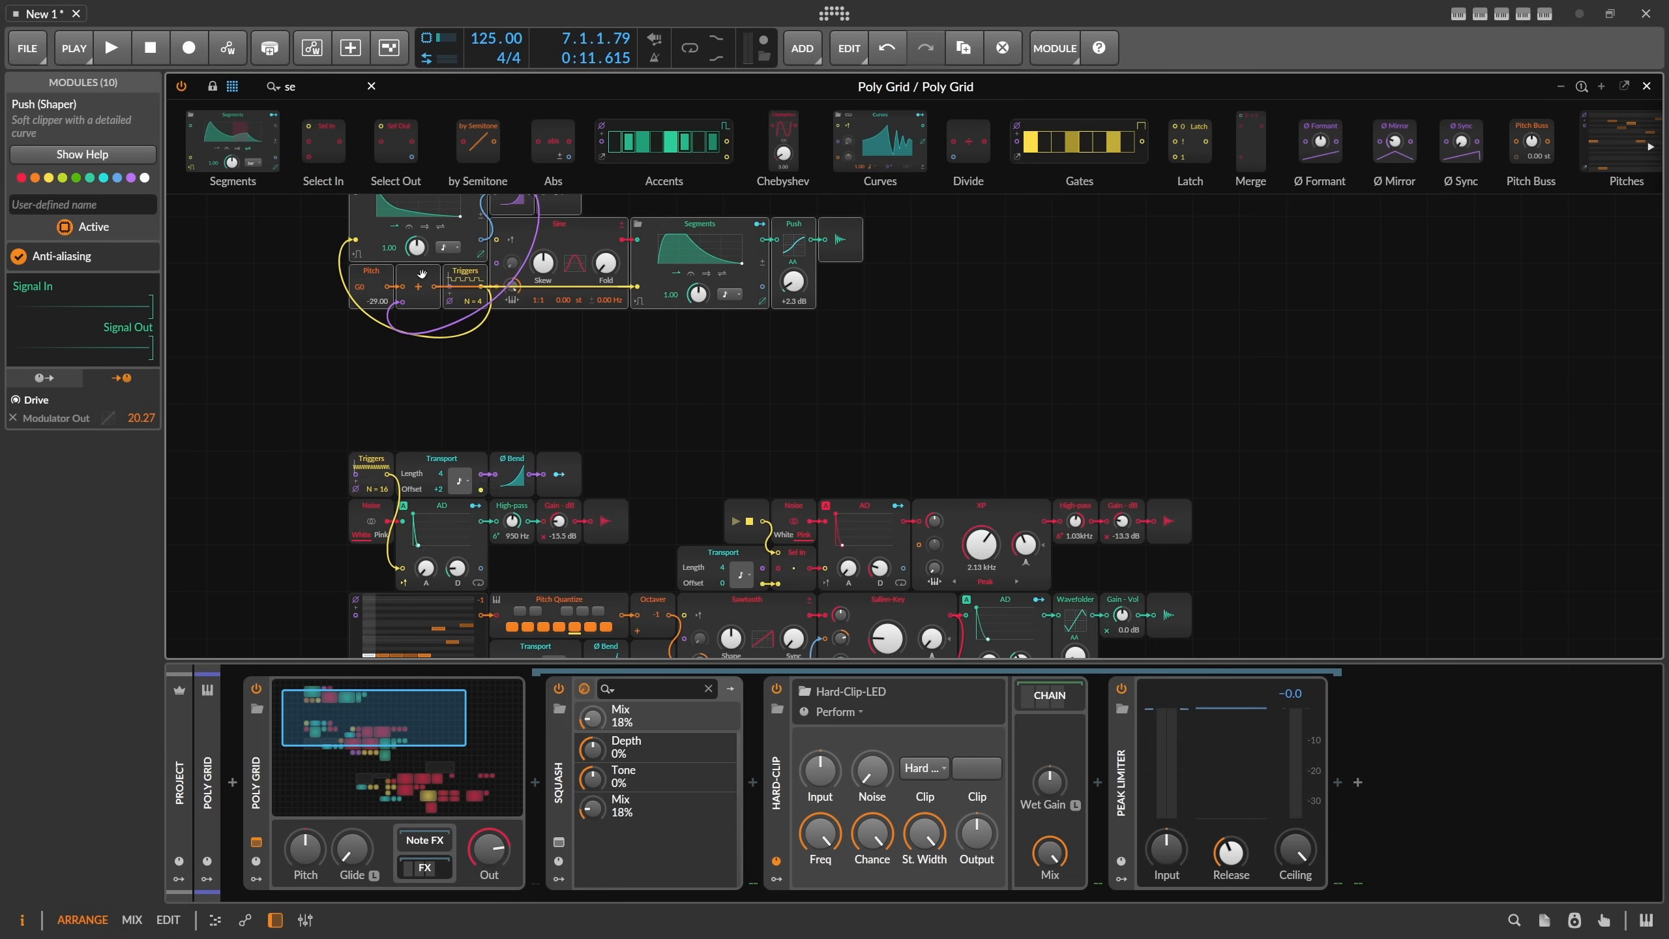
{"action": "scroll", "coordinate": [422, 272], "scroll_direction": "up", "scroll_amount": 1}
{"action": "left_click_drag", "start_coordinate": [438, 246], "coordinate": [813, 434]}
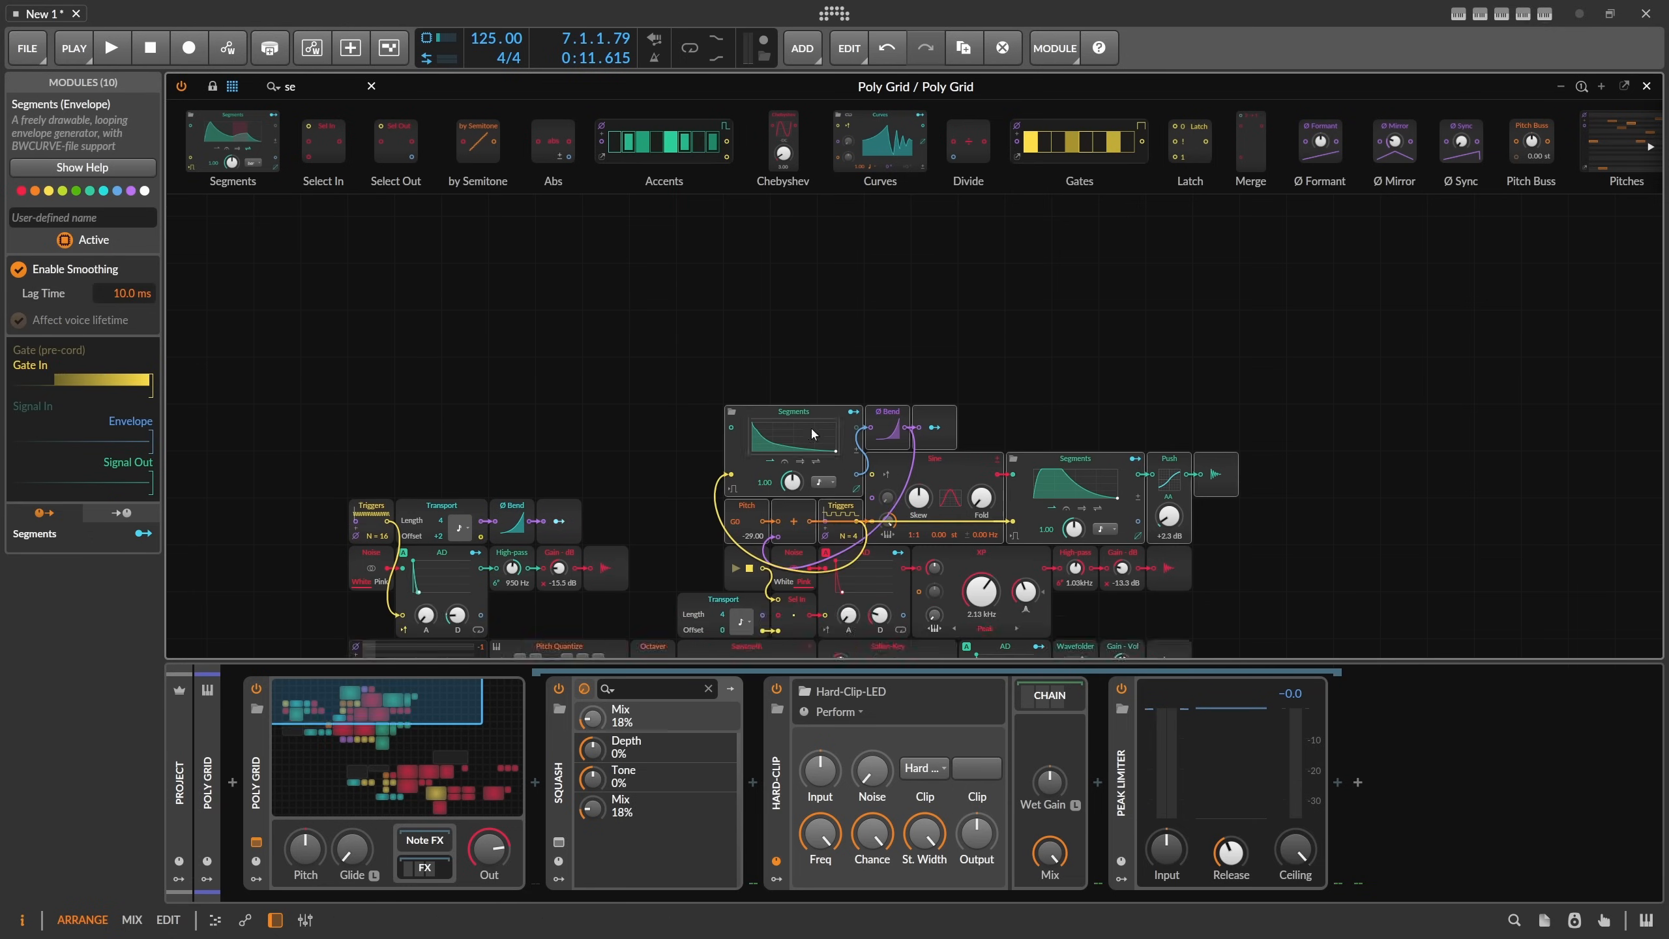
{"action": "scroll", "coordinate": [813, 434], "scroll_direction": "down", "scroll_amount": 3}
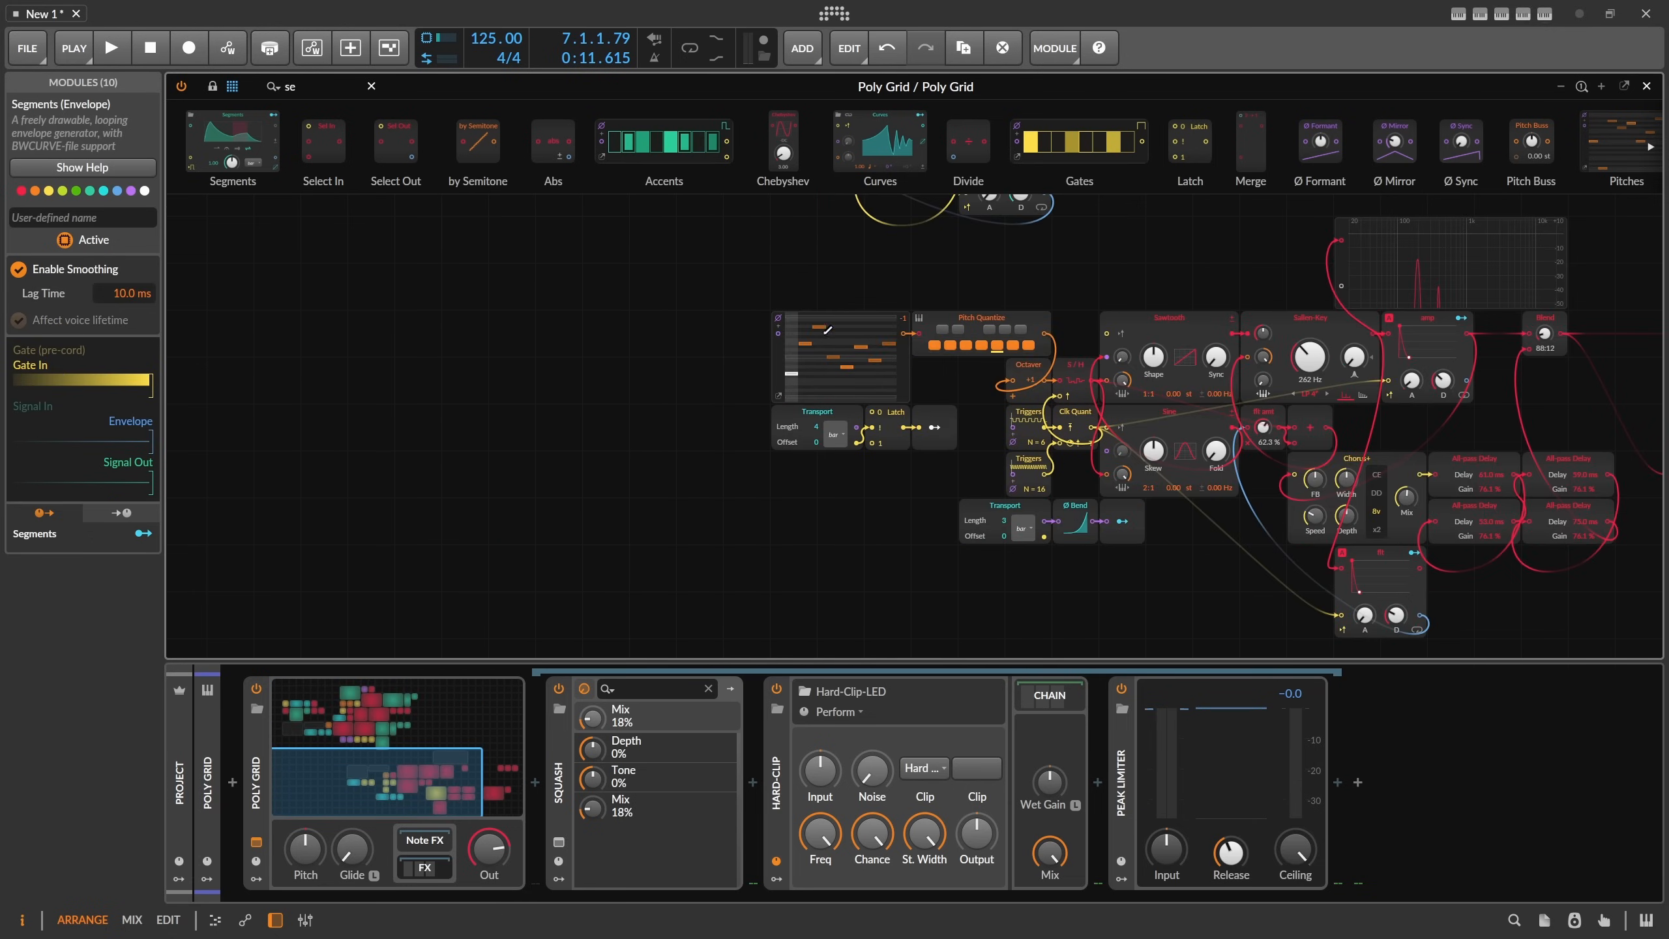
Move the note grid, Pitch Quantizer and Transport with Latch against the Sawtooth oscillator, and shift the whole 262 Hz filter chain left.
{"action": "left_click_drag", "start_coordinate": [713, 309], "coordinate": [961, 479]}
{"action": "left_click_drag", "start_coordinate": [954, 323], "coordinate": [1002, 327]}
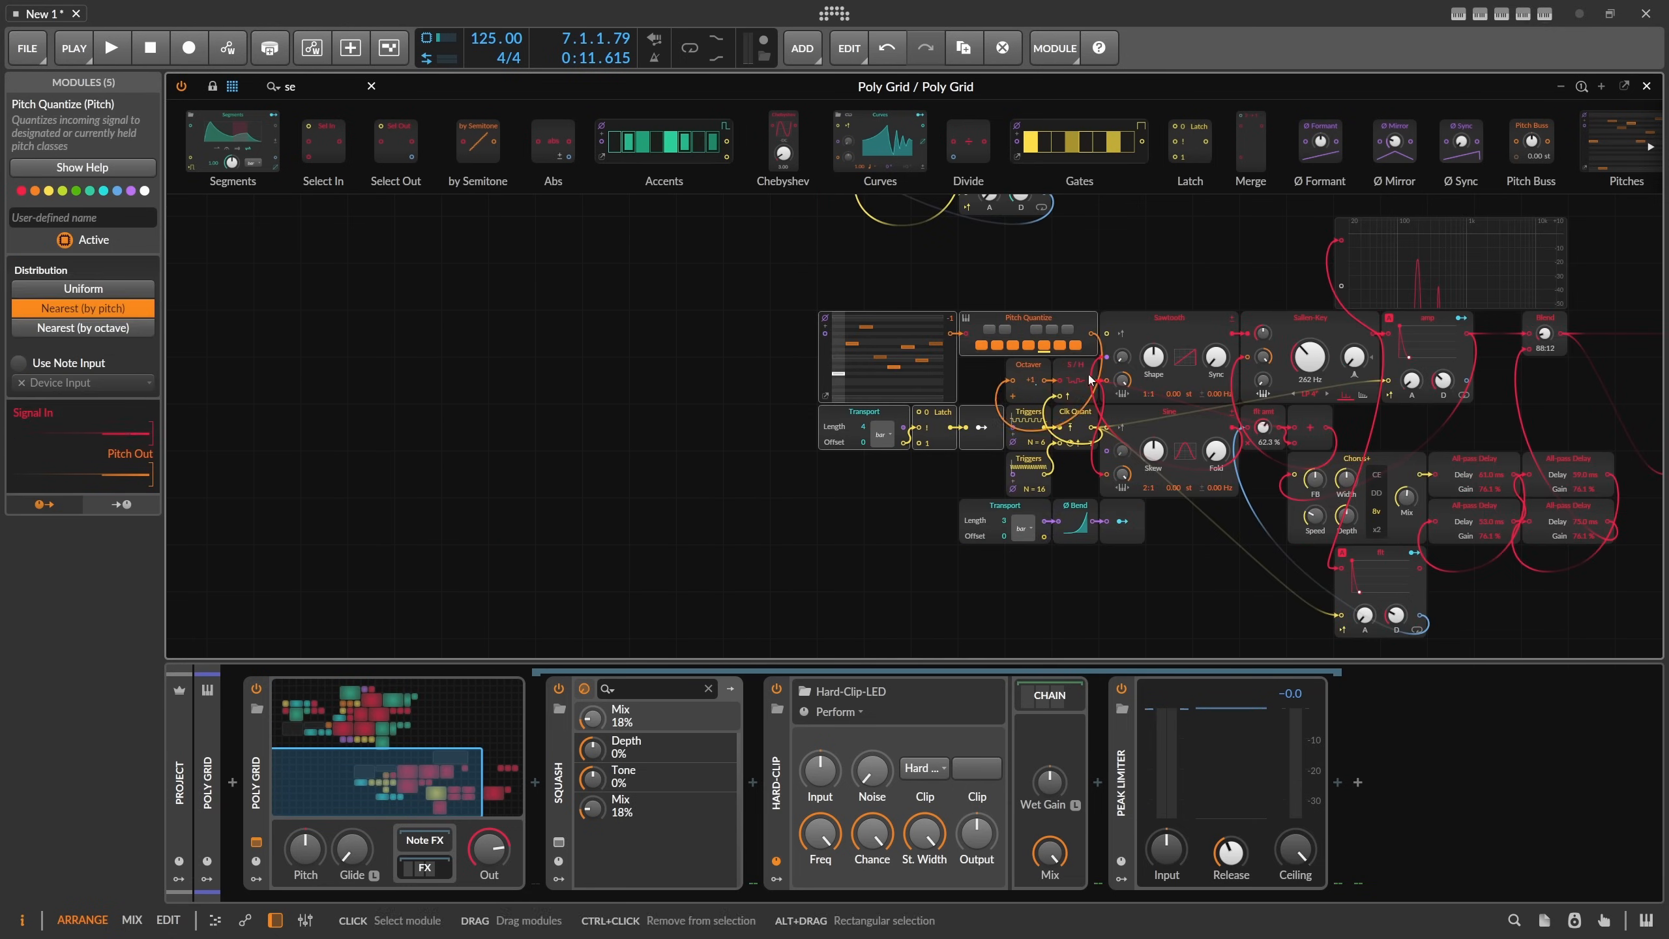
{"action": "left_click_drag", "start_coordinate": [717, 303], "coordinate": [1617, 624]}
{"action": "left_click_drag", "start_coordinate": [1128, 330], "coordinate": [470, 331]}
Delete the spectrum display from the 262 Hz filter chain, and pull Blend, Chorus+, the All-pass Delays and the flt envelope against their neighbours.
{"action": "scroll", "coordinate": [1017, 390], "scroll_direction": "up", "scroll_amount": 1}
{"action": "left_click_drag", "start_coordinate": [840, 348], "coordinate": [1163, 499]}
{"action": "key", "text": "Delete"}
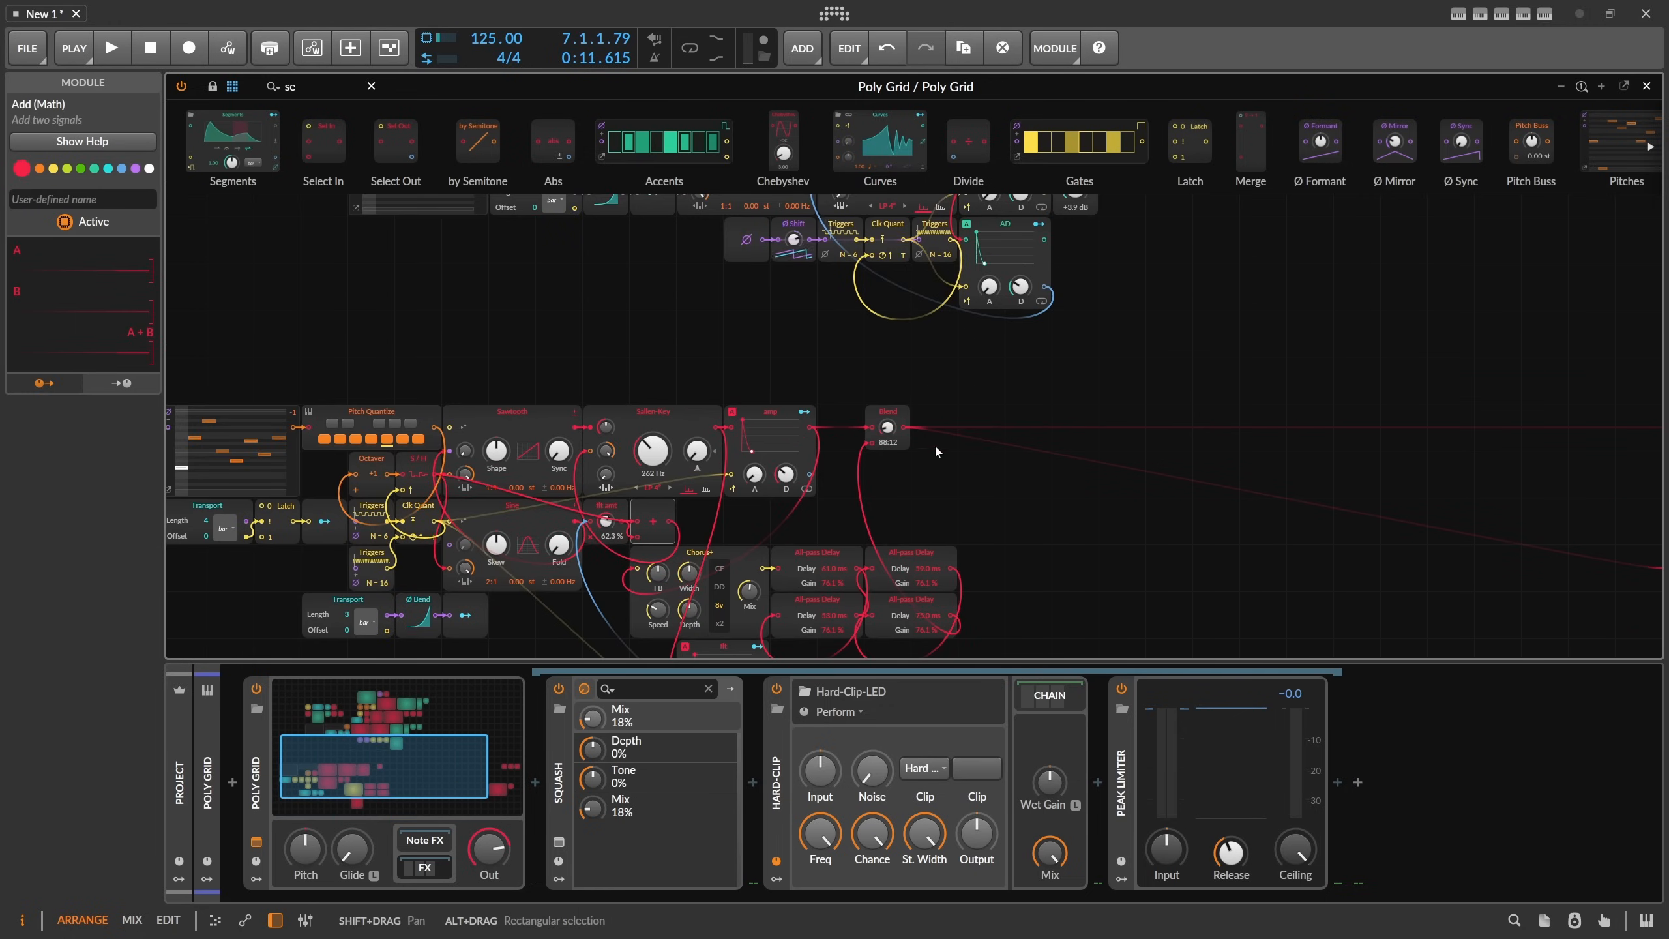
{"action": "left_click_drag", "start_coordinate": [899, 416], "coordinate": [916, 384]}
{"action": "scroll", "coordinate": [815, 435], "scroll_direction": "down", "scroll_amount": 3}
{"action": "left_click_drag", "start_coordinate": [1174, 589], "coordinate": [782, 421]}
{"action": "left_click_drag", "start_coordinate": [773, 414], "coordinate": [832, 400]}
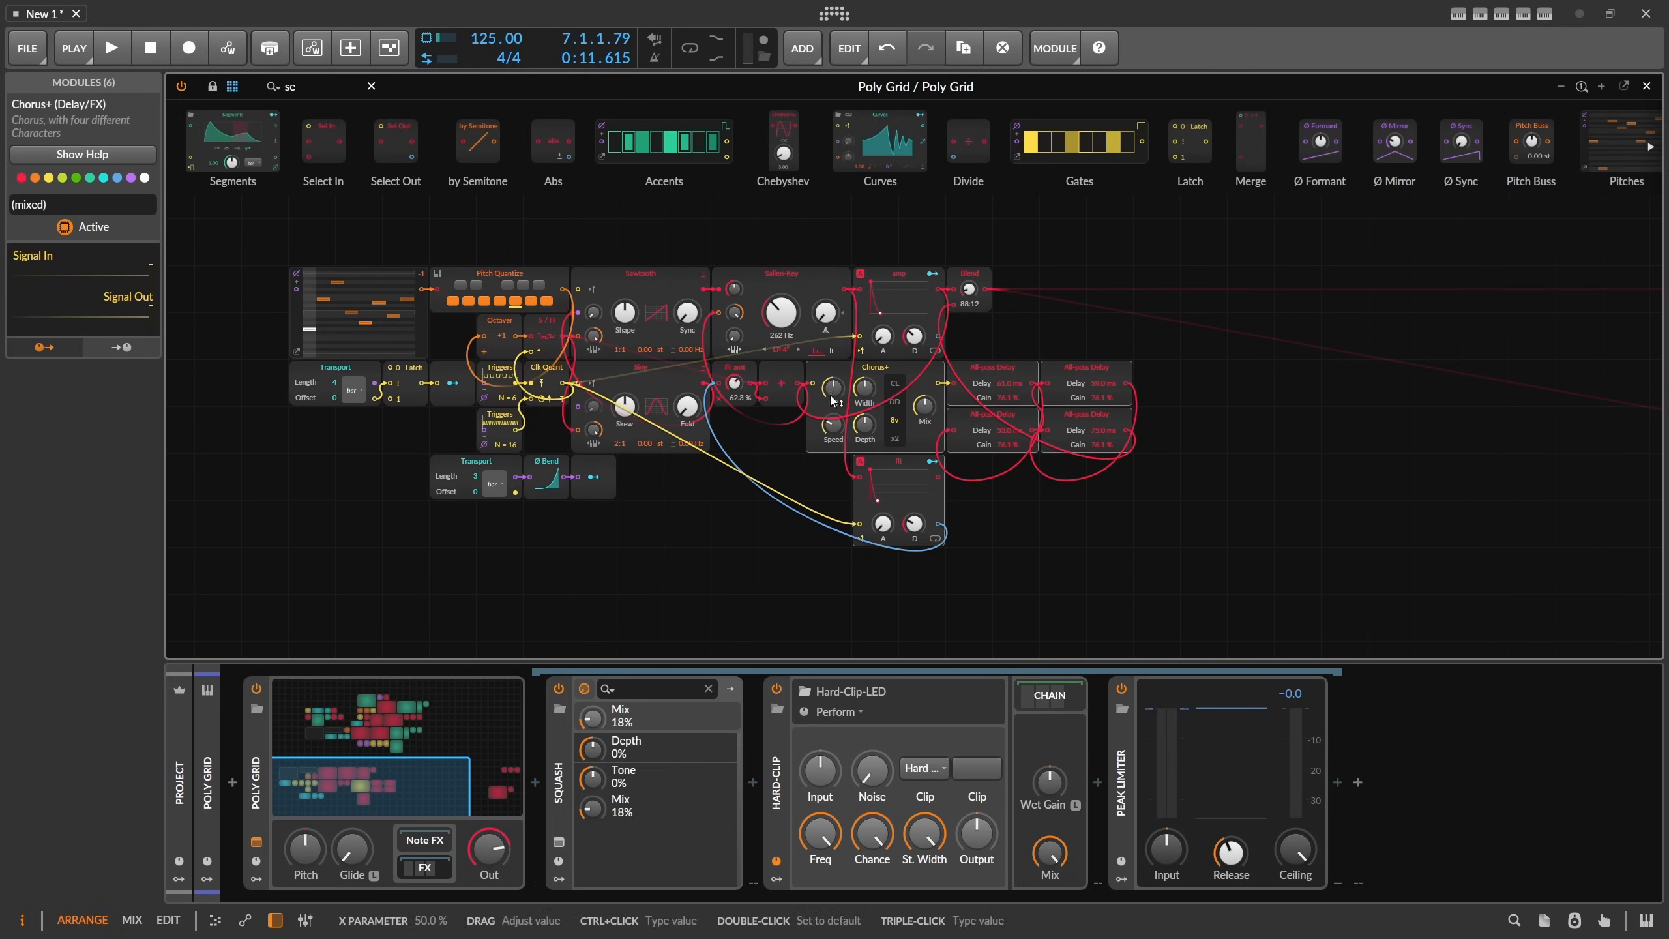
Place the lower Transport and Bend modules beneath the Transport with Latch, and move the flt envelope up beside Blend.
{"action": "scroll", "coordinate": [683, 500], "scroll_direction": "up", "scroll_amount": 2}
{"action": "left_click_drag", "start_coordinate": [684, 582], "coordinate": [494, 570]}
{"action": "mouse_move", "coordinate": [494, 570]}
{"action": "left_mouse_down"}
{"action": "mouse_move", "coordinate": [468, 571]}
{"action": "mouse_move", "coordinate": [502, 538]}
{"action": "left_mouse_up"}
{"action": "left_click_drag", "start_coordinate": [889, 589], "coordinate": [1017, 392]}
{"action": "scroll", "coordinate": [1134, 390], "scroll_direction": "down", "scroll_amount": 1}
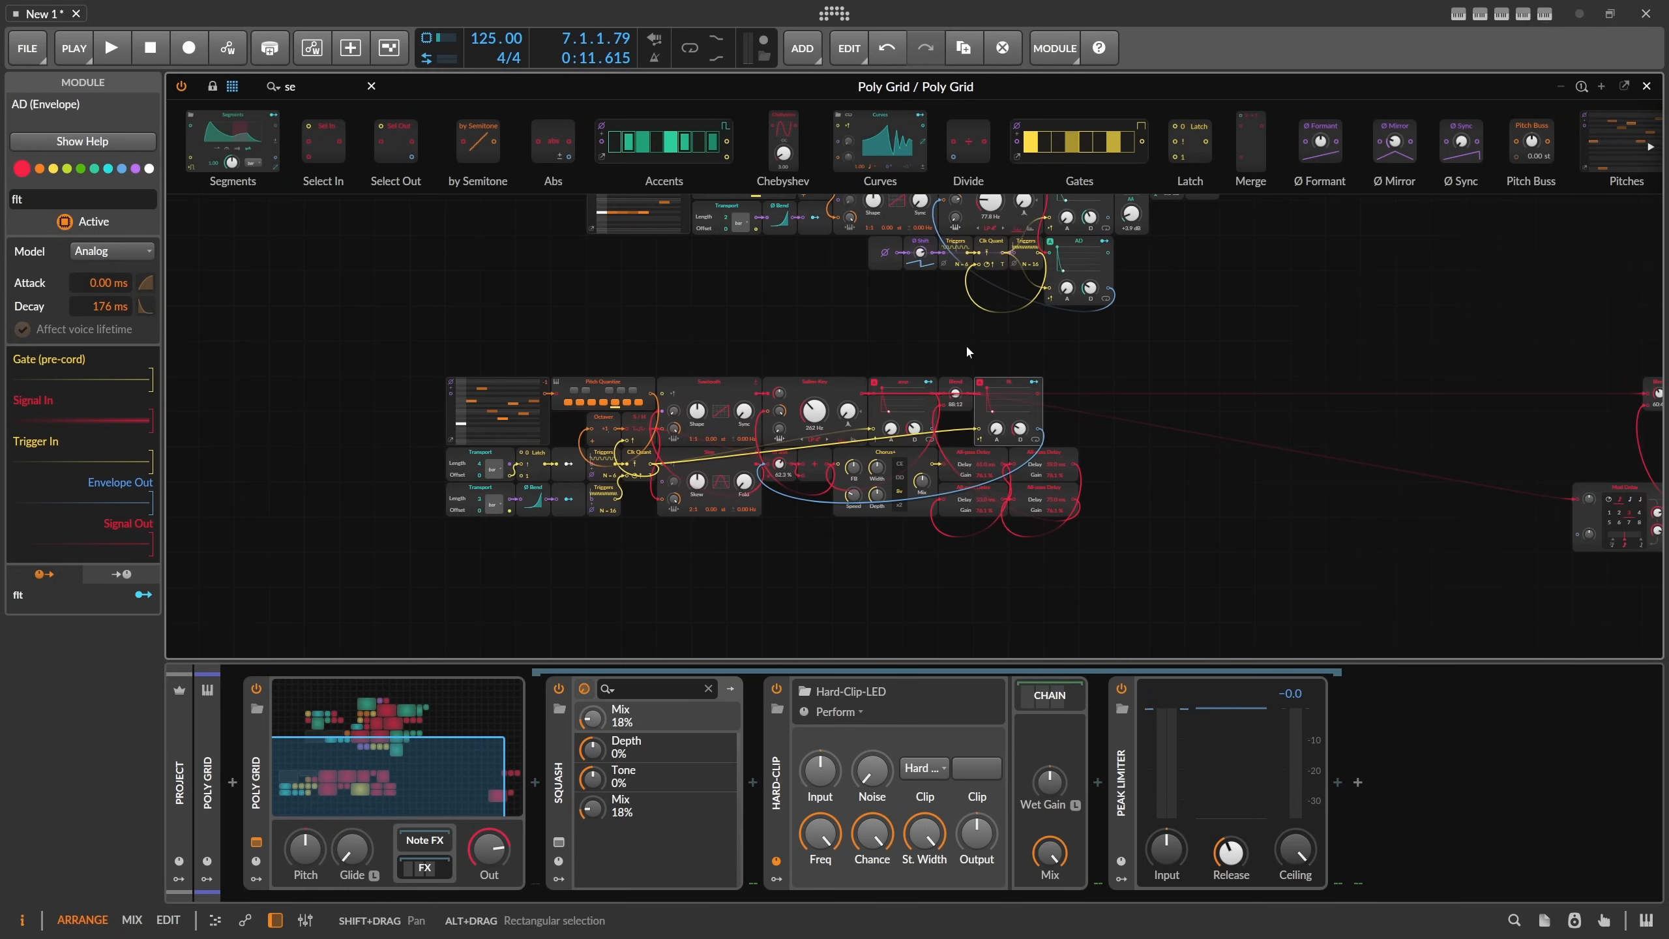
Bring the distant Mod Delay with its High-pass, and the final Blend, Gain and output modules, left to the All-pass Delays.
{"action": "left_click_drag", "start_coordinate": [934, 343], "coordinate": [765, 342]}
{"action": "left_click_drag", "start_coordinate": [1360, 340], "coordinate": [1590, 563]}
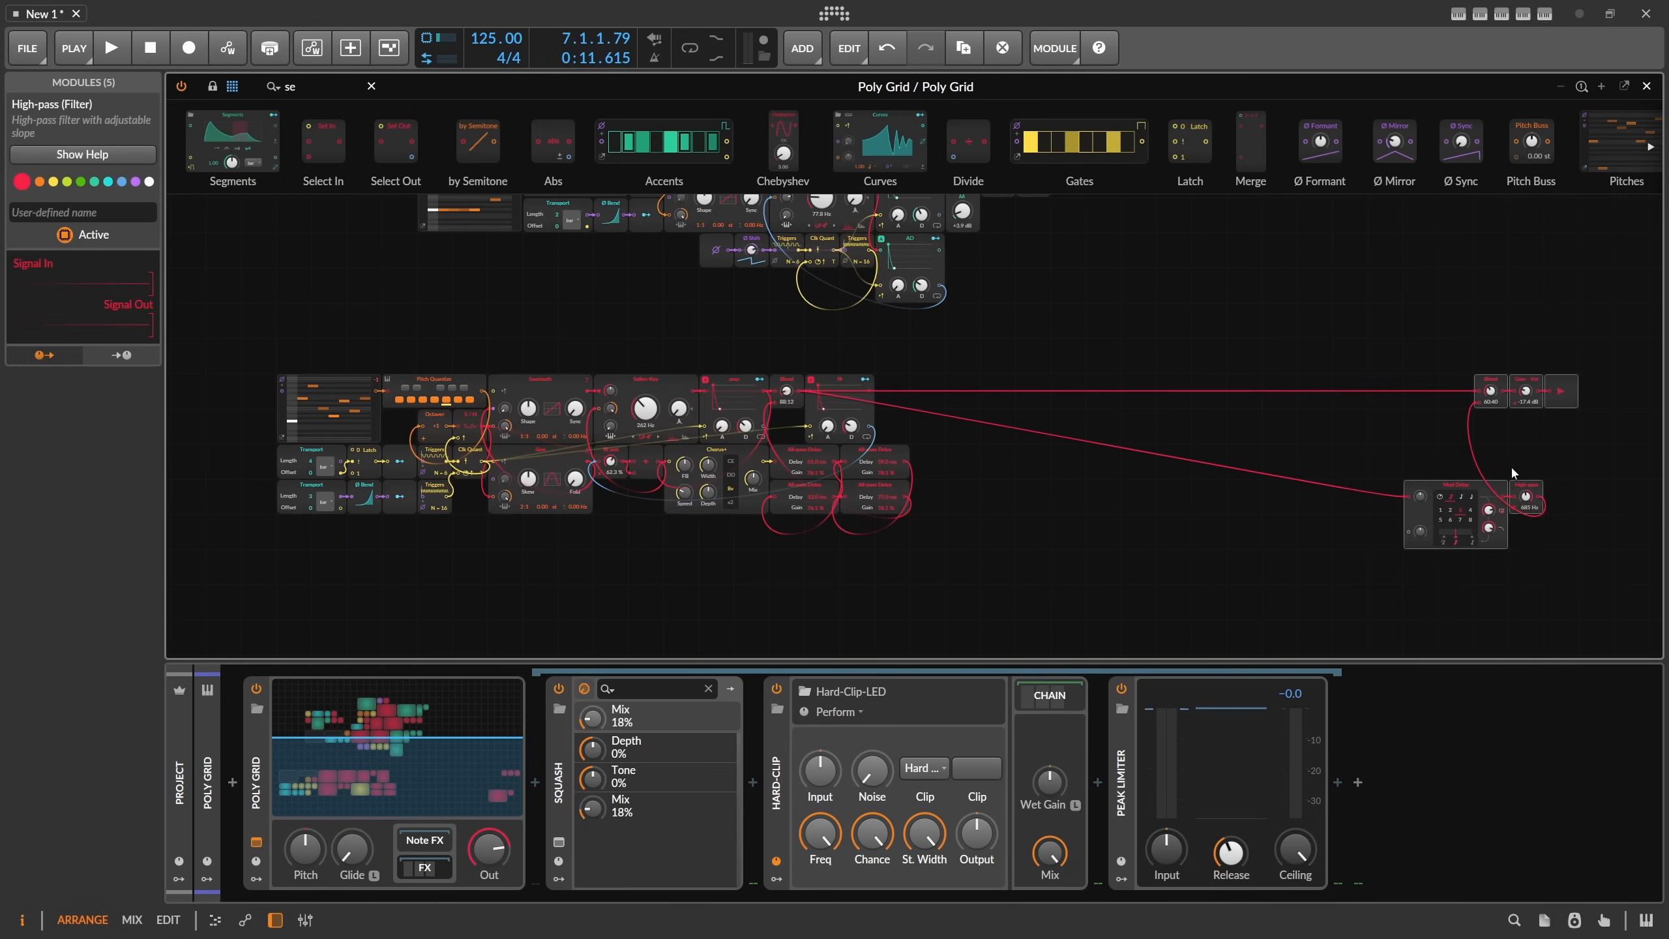
{"action": "left_click_drag", "start_coordinate": [1427, 498], "coordinate": [990, 466]}
{"action": "left_click_drag", "start_coordinate": [1149, 422], "coordinate": [983, 336]}
{"action": "left_click_drag", "start_coordinate": [1009, 360], "coordinate": [966, 403]}
Move the complete 262 Hz filter chain up and right so it aligns beneath the bass chain.
{"action": "scroll", "coordinate": [1145, 543], "scroll_direction": "up", "scroll_amount": 4}
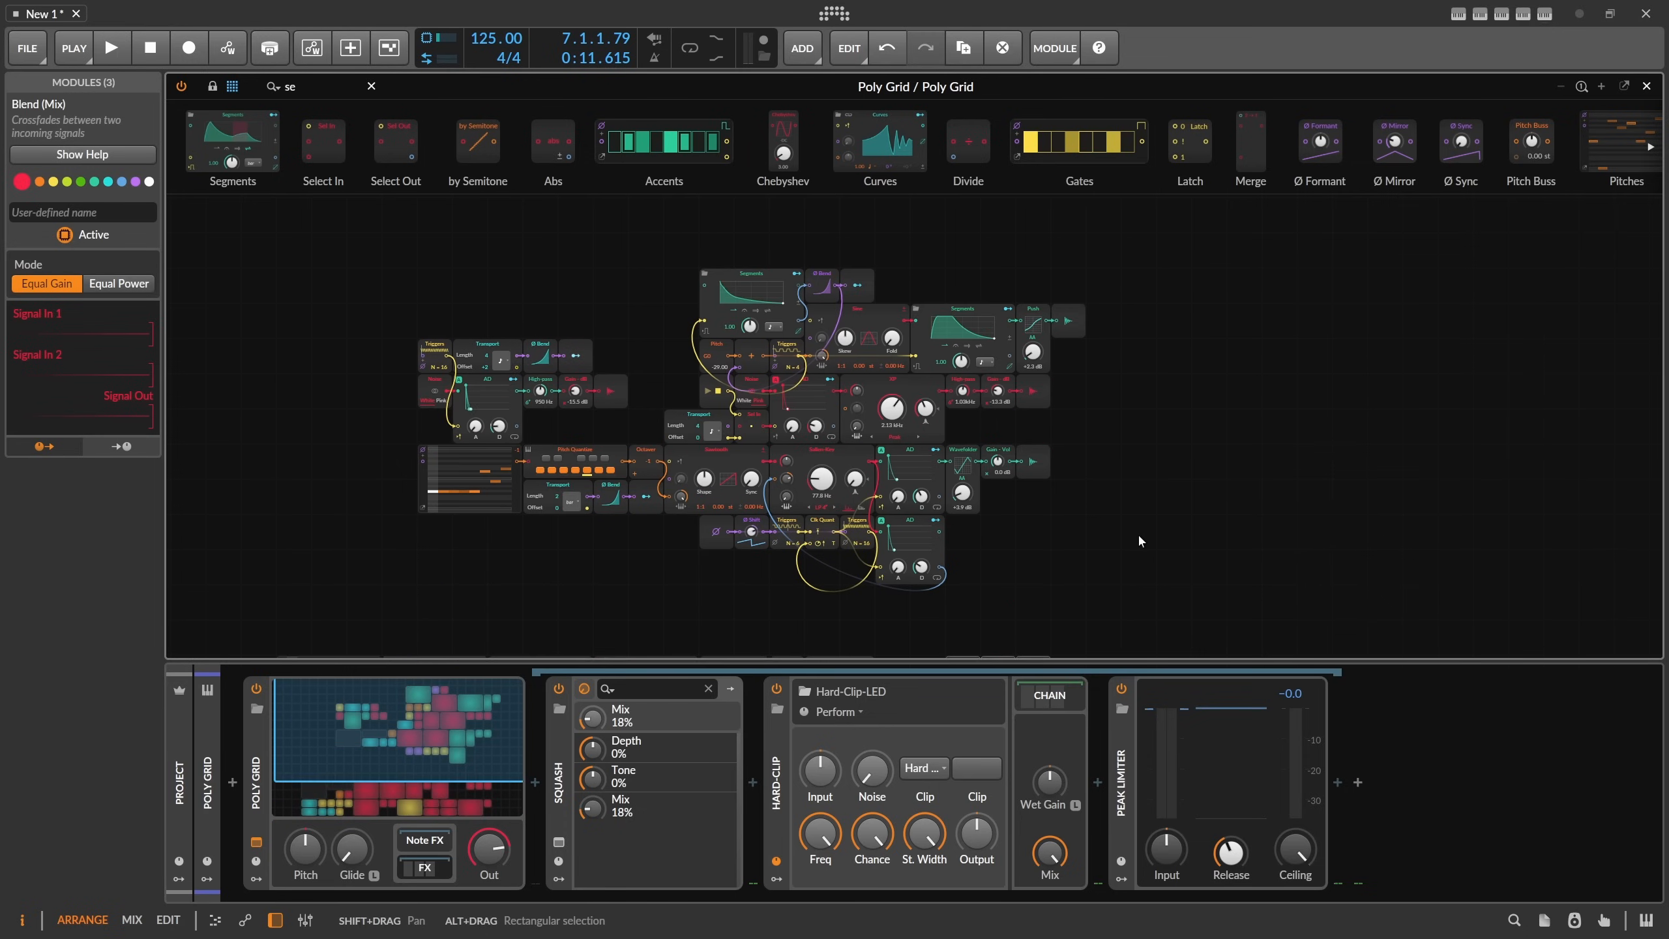
{"action": "scroll", "coordinate": [1137, 542], "scroll_direction": "down", "scroll_amount": 3}
{"action": "left_click_drag", "start_coordinate": [1195, 642], "coordinate": [321, 446]}
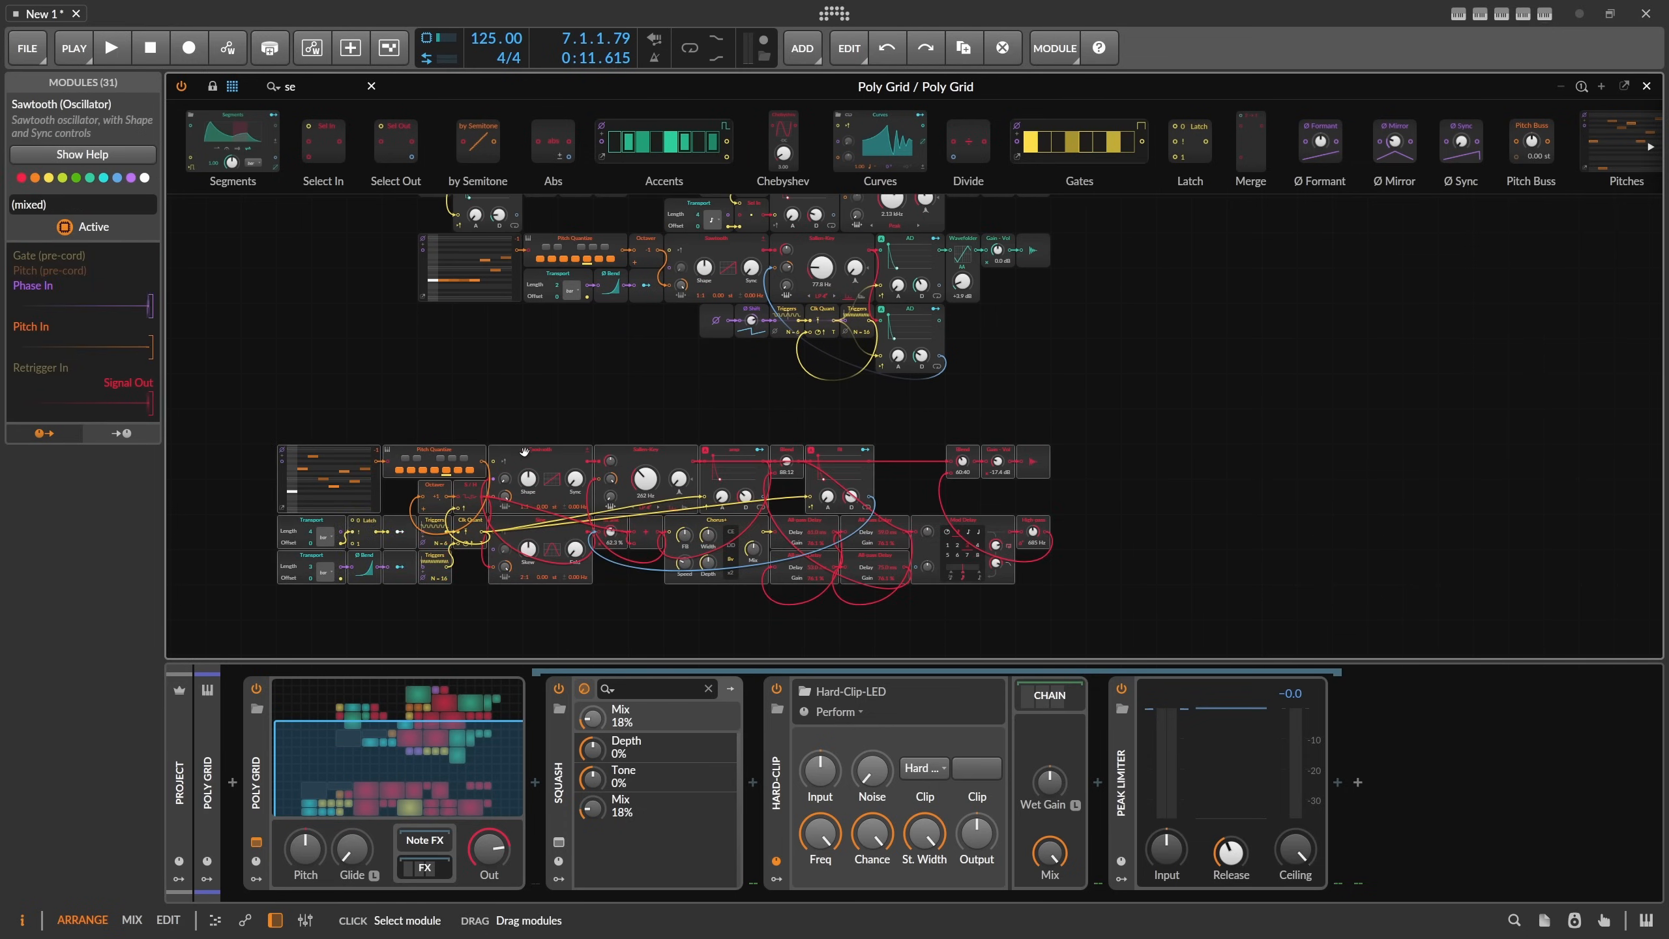
{"action": "left_click_drag", "start_coordinate": [463, 473], "coordinate": [603, 403]}
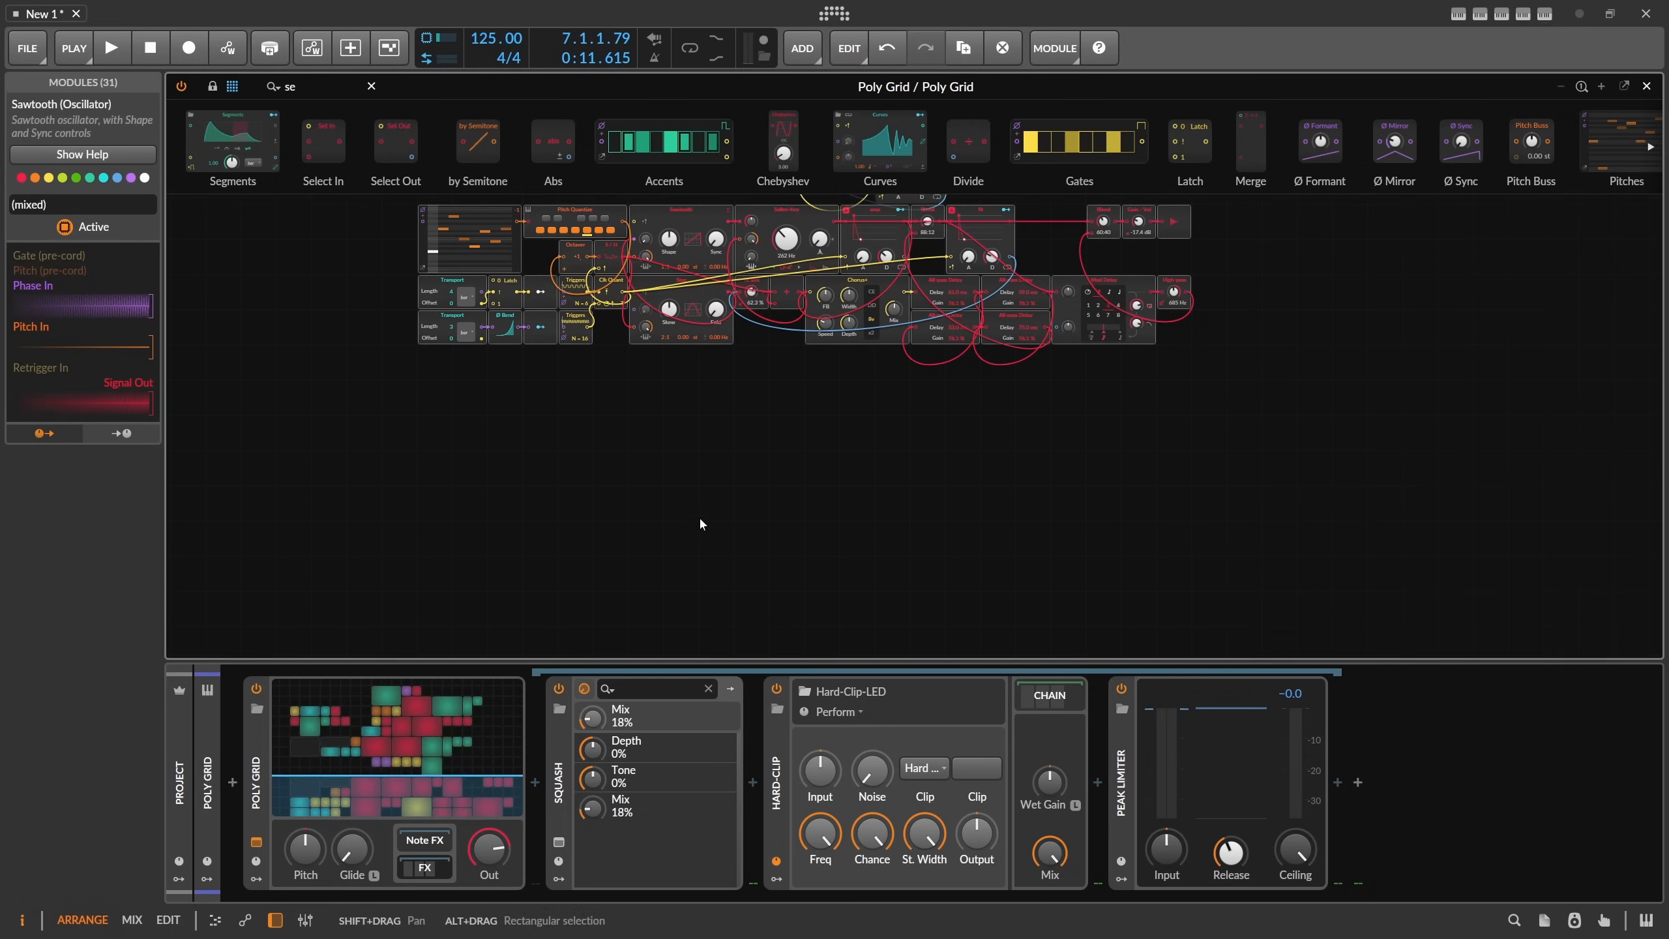
Move the bass chain's lower AD envelope up and right to sit beneath its Gain and output modules.
{"action": "scroll", "coordinate": [699, 517], "scroll_direction": "up", "scroll_amount": 5}
{"action": "scroll", "coordinate": [892, 449], "scroll_direction": "down", "scroll_amount": 3}
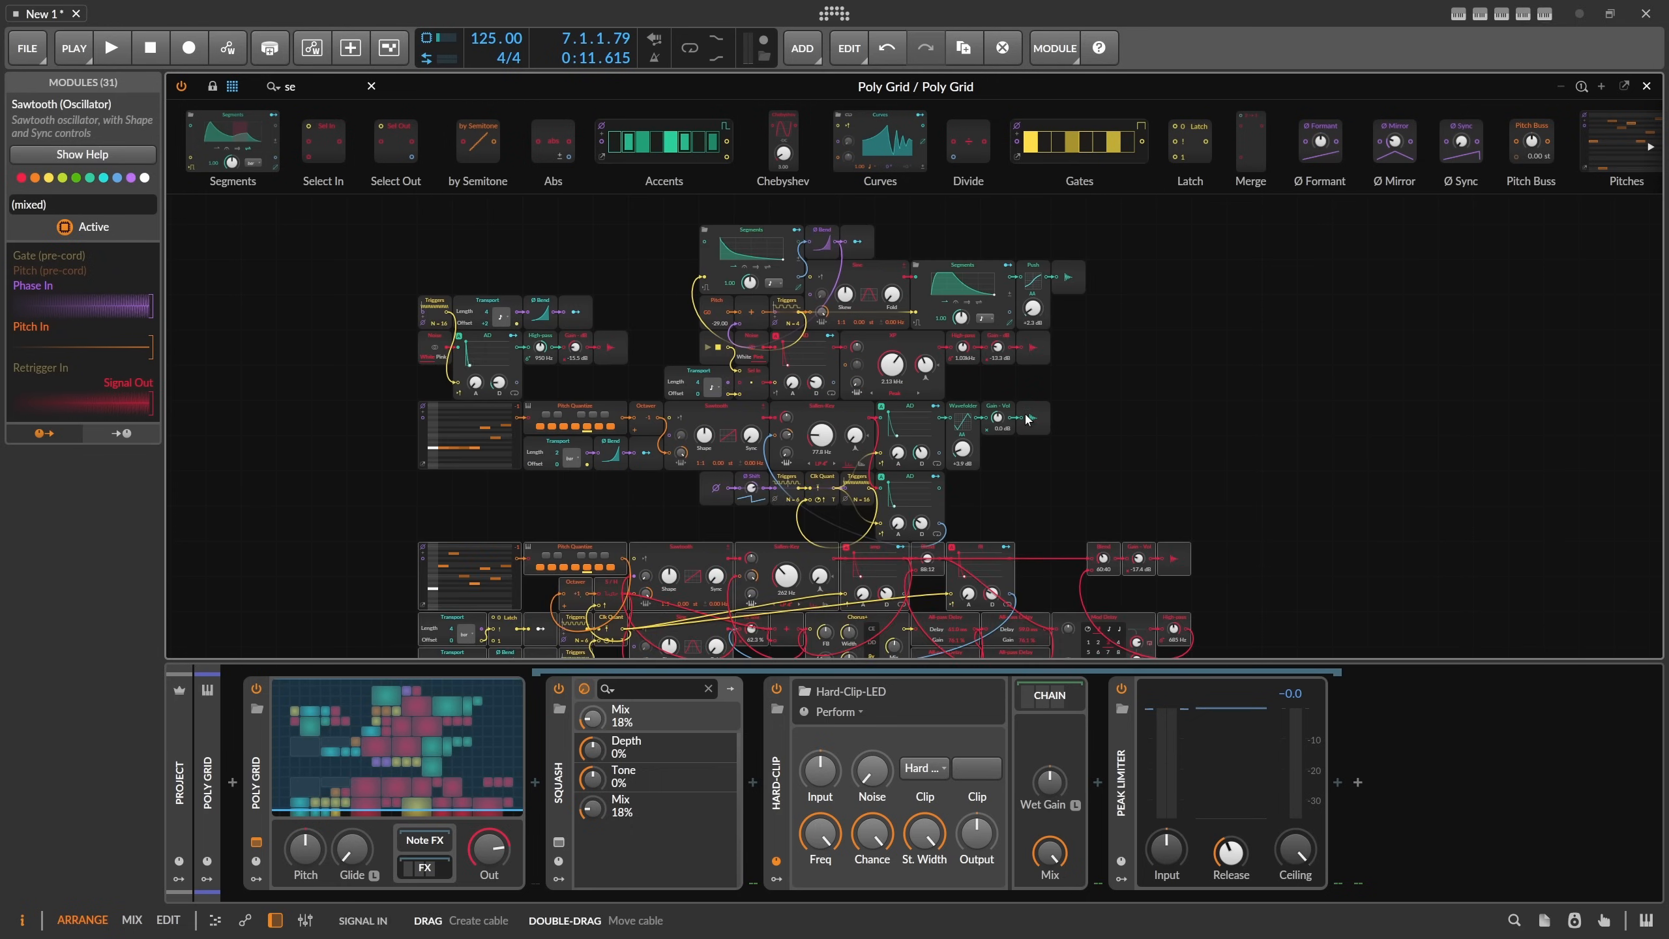
{"action": "scroll", "coordinate": [1120, 462], "scroll_direction": "down", "scroll_amount": 1}
{"action": "left_click", "coordinate": [917, 415]}
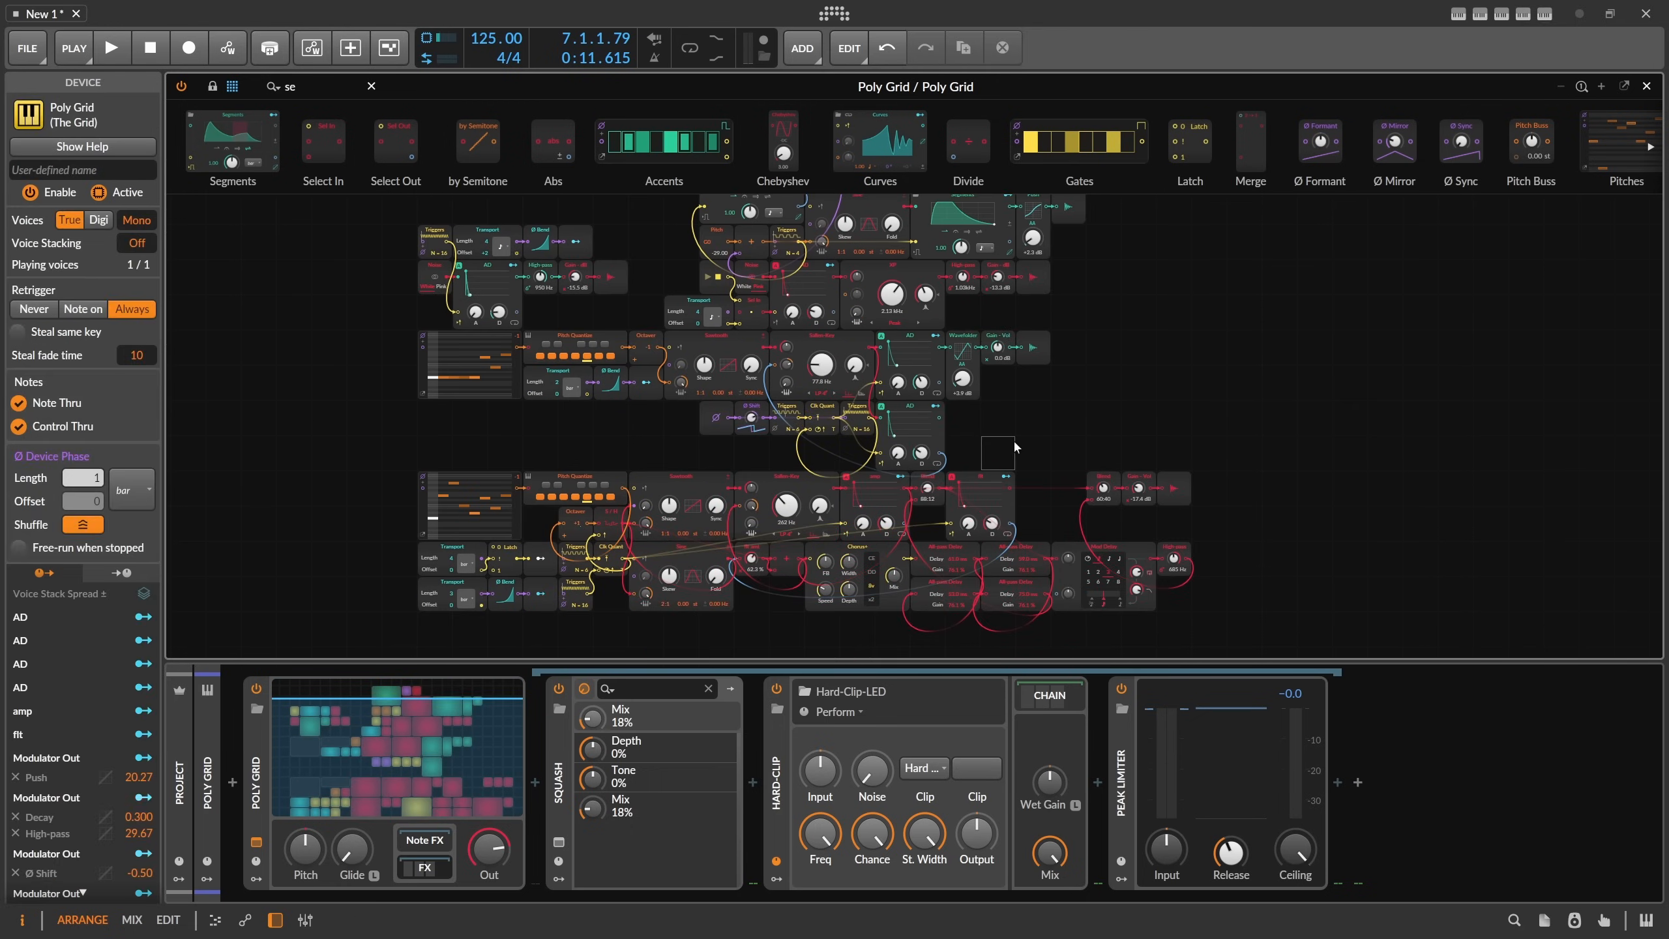
{"action": "left_click_drag", "start_coordinate": [1012, 399], "coordinate": [1023, 382]}
{"action": "scroll", "coordinate": [1079, 425], "scroll_direction": "up", "scroll_amount": 2}
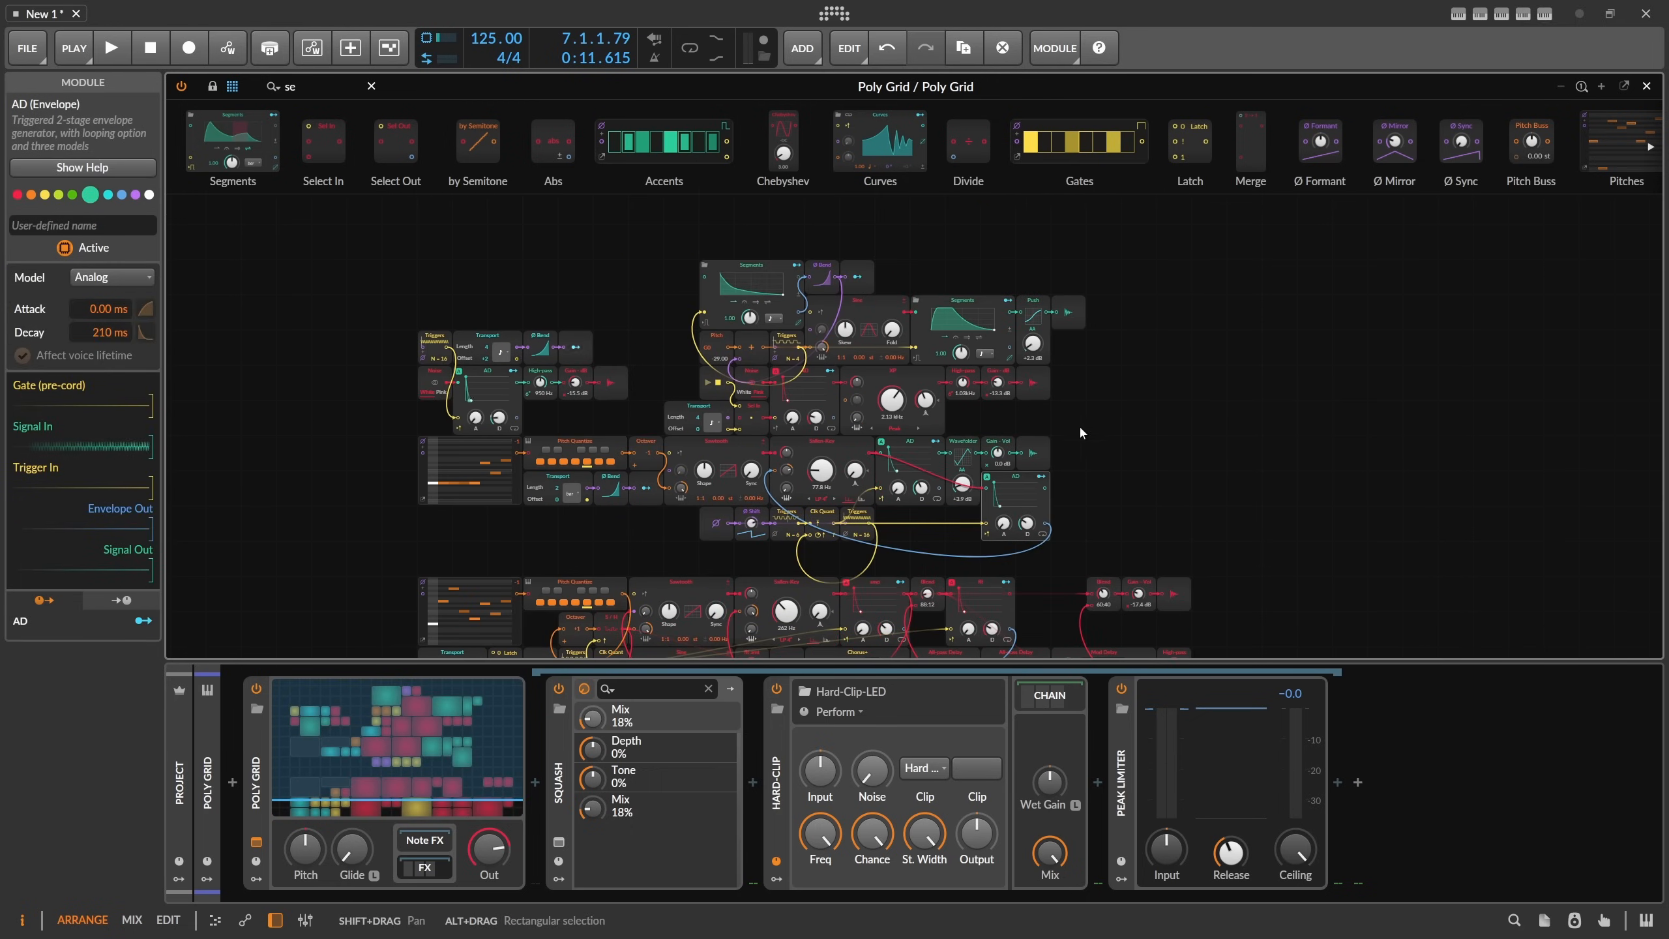
Move the kick, noise and bass chains together down and right to sit directly above the 262 Hz filter chain.
{"action": "left_click_drag", "start_coordinate": [1136, 524], "coordinate": [410, 270]}
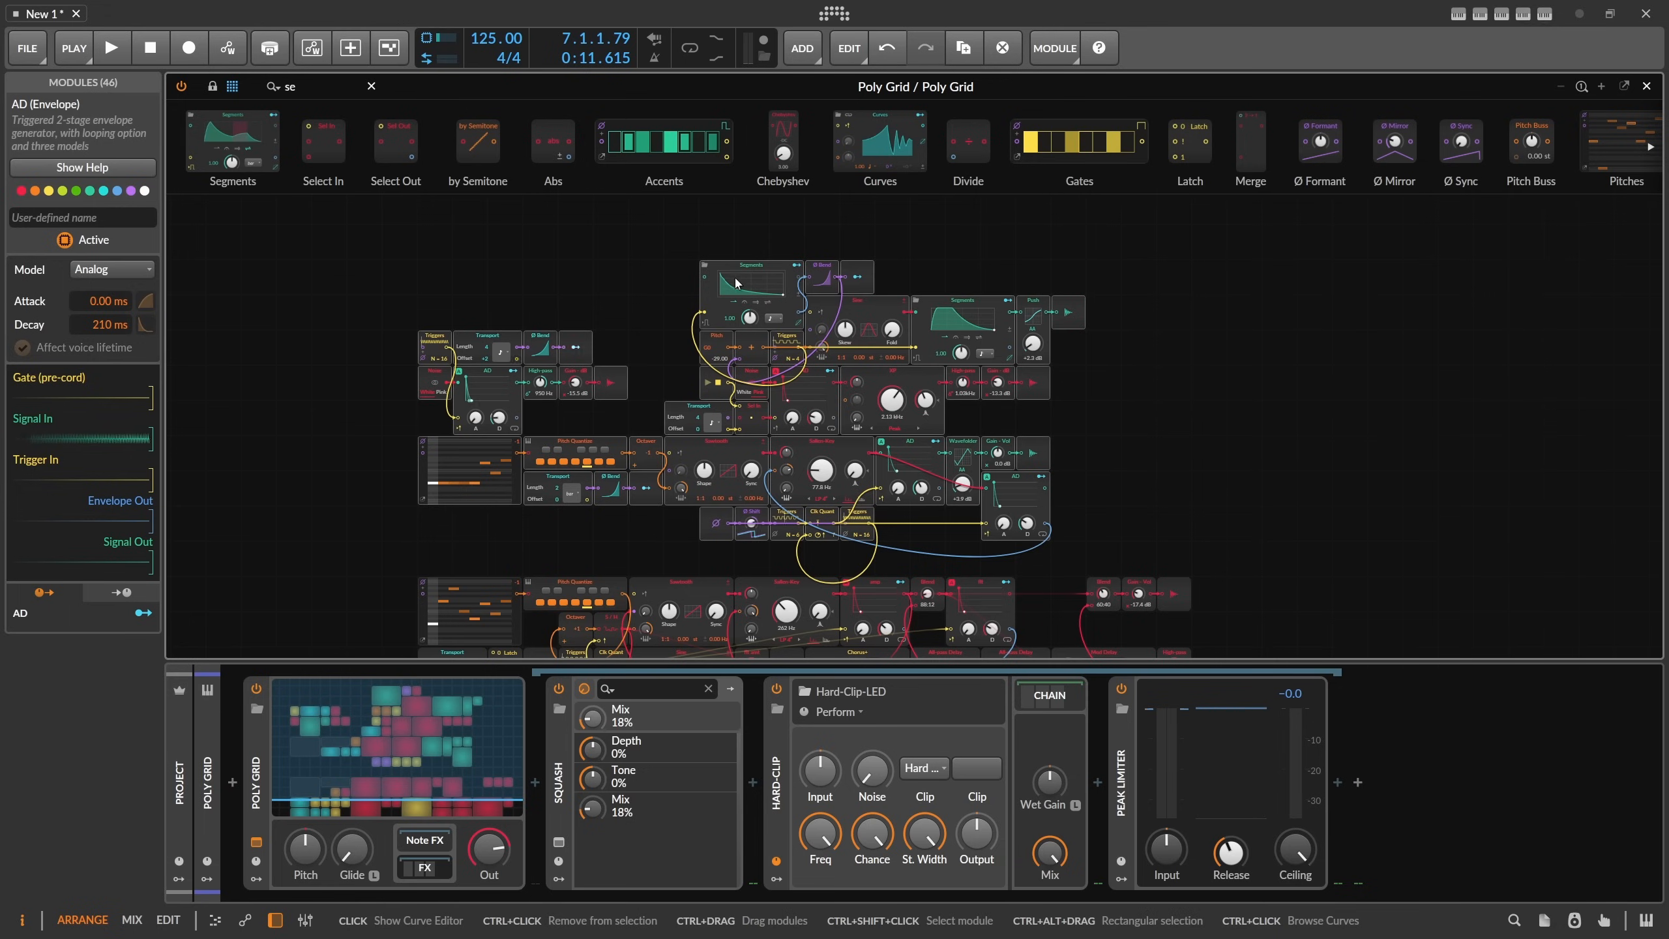
{"action": "left_click", "coordinate": [764, 285]}
{"action": "key", "text": "Escape"}
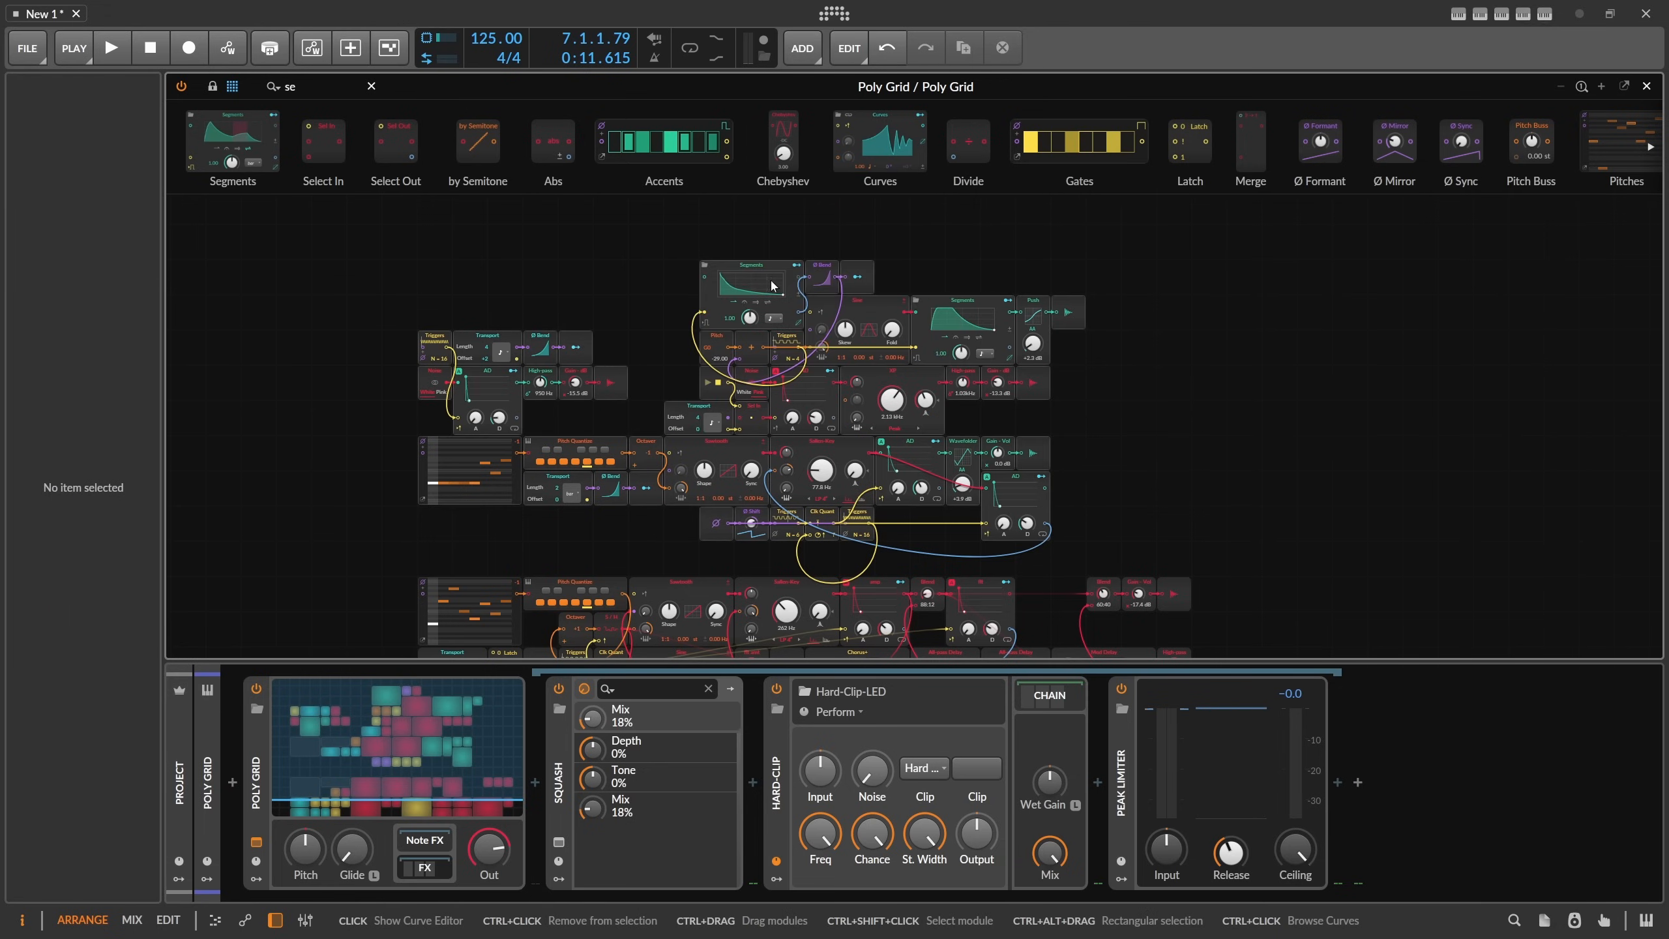
{"action": "left_click_drag", "start_coordinate": [766, 301], "coordinate": [803, 336]}
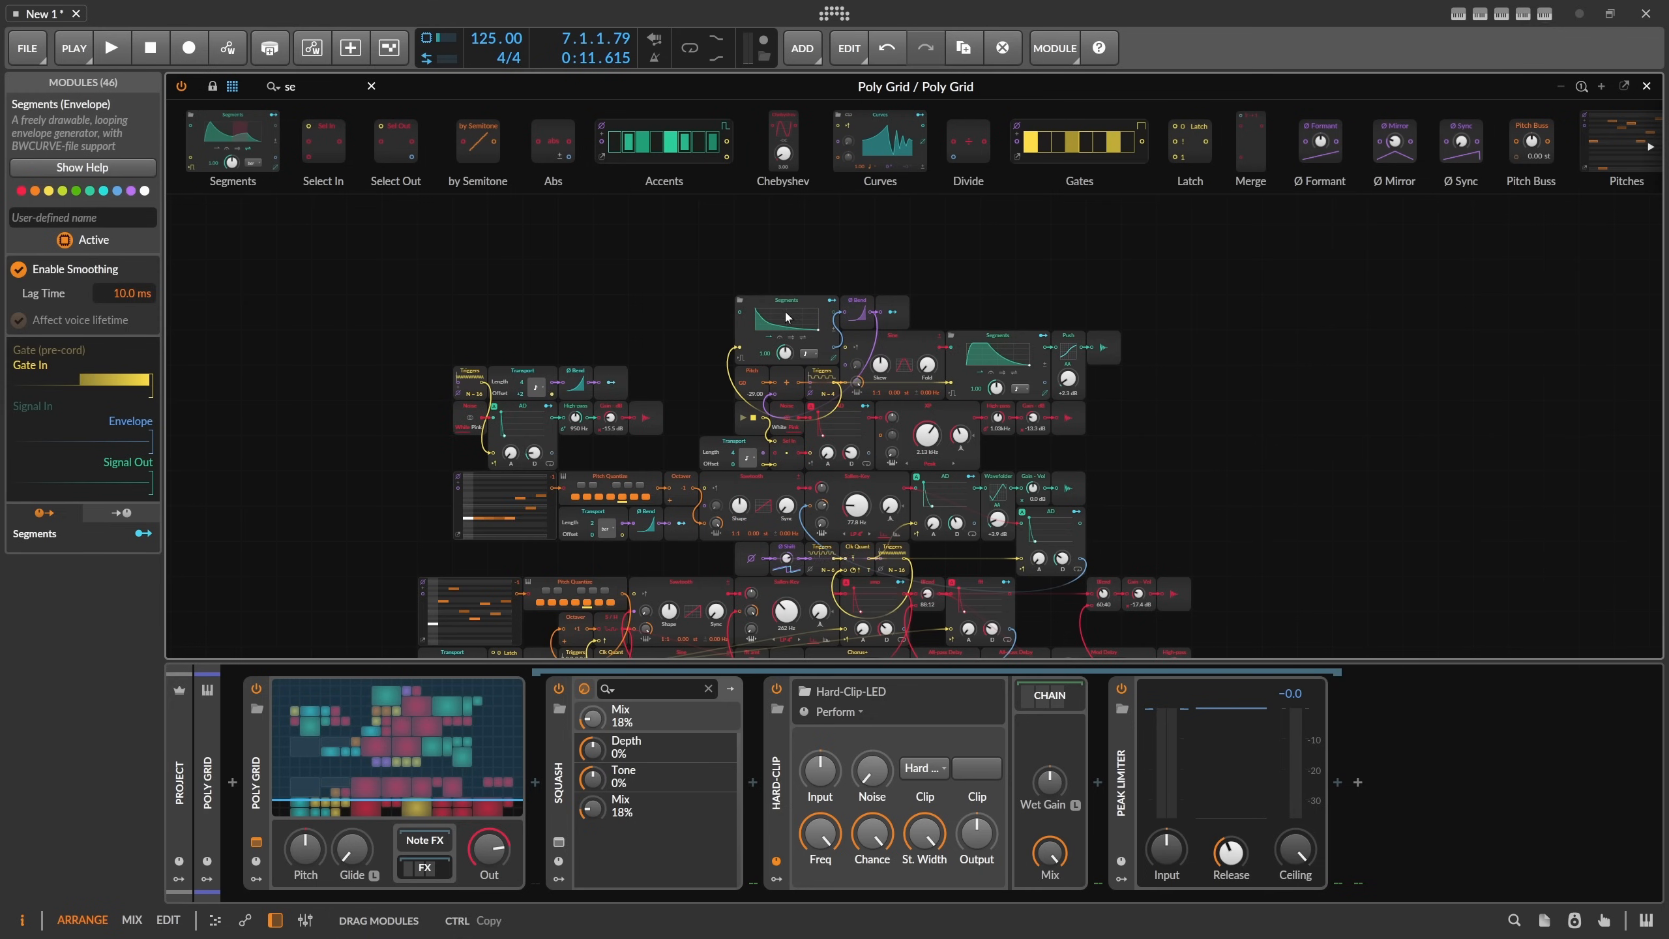
{"action": "scroll", "coordinate": [909, 367], "scroll_direction": "down", "scroll_amount": 2}
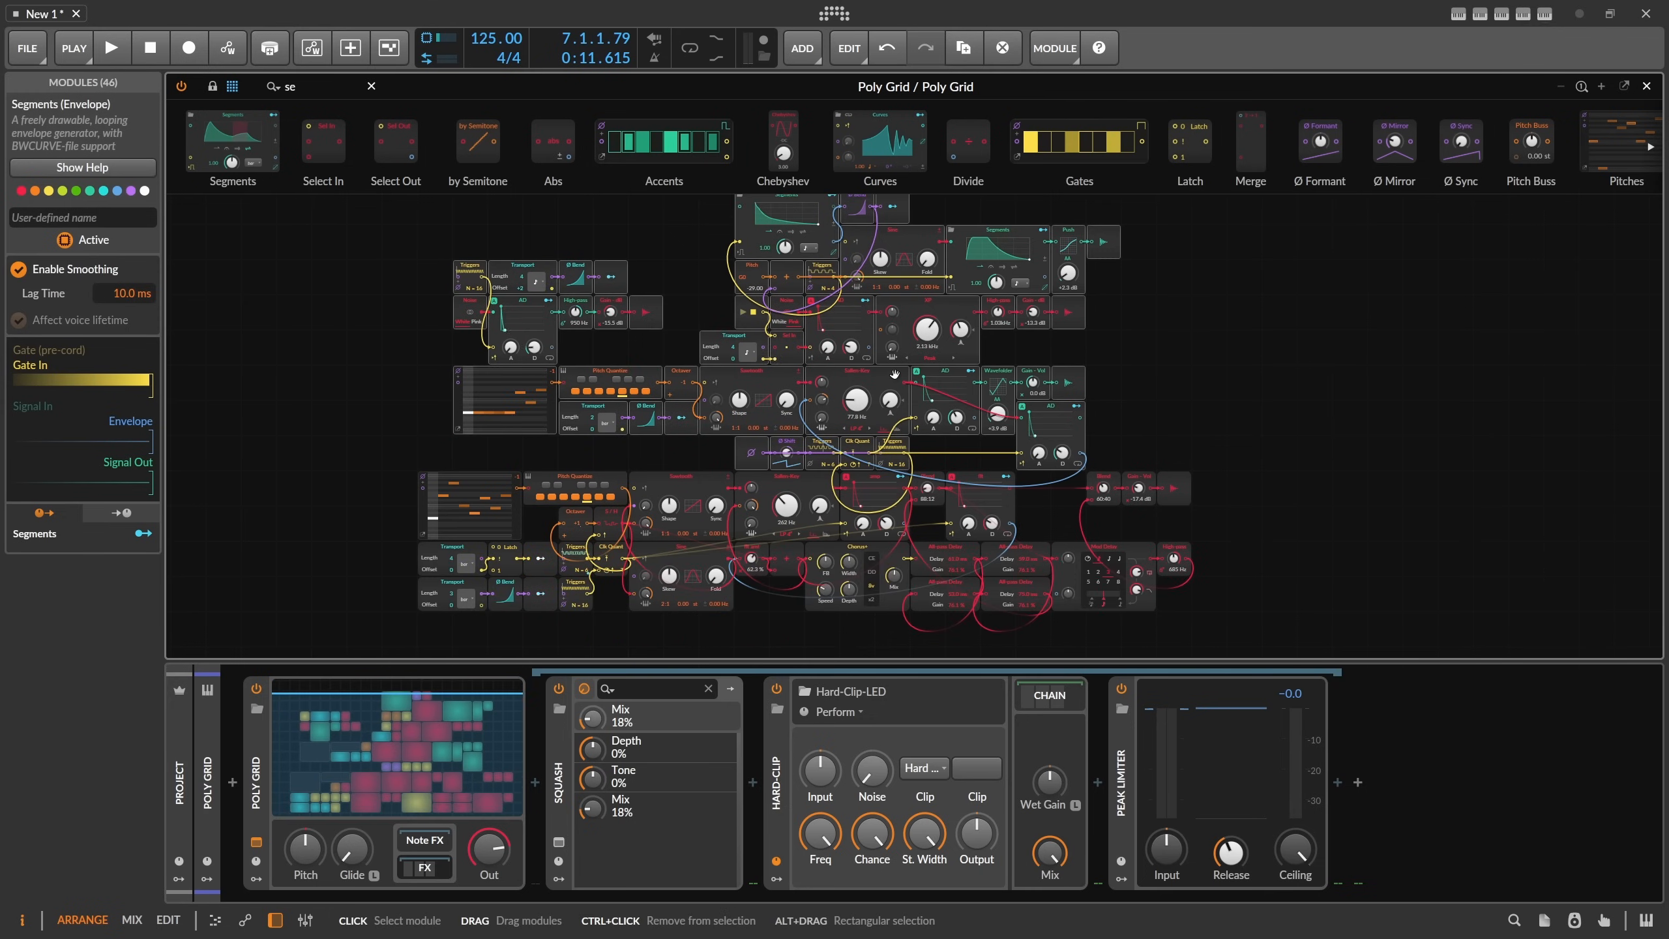
Hide the device chain so the grid editor fills the window, and play the rearranged patch briefly.
{"action": "scroll", "coordinate": [912, 372], "scroll_direction": "up", "scroll_amount": 1}
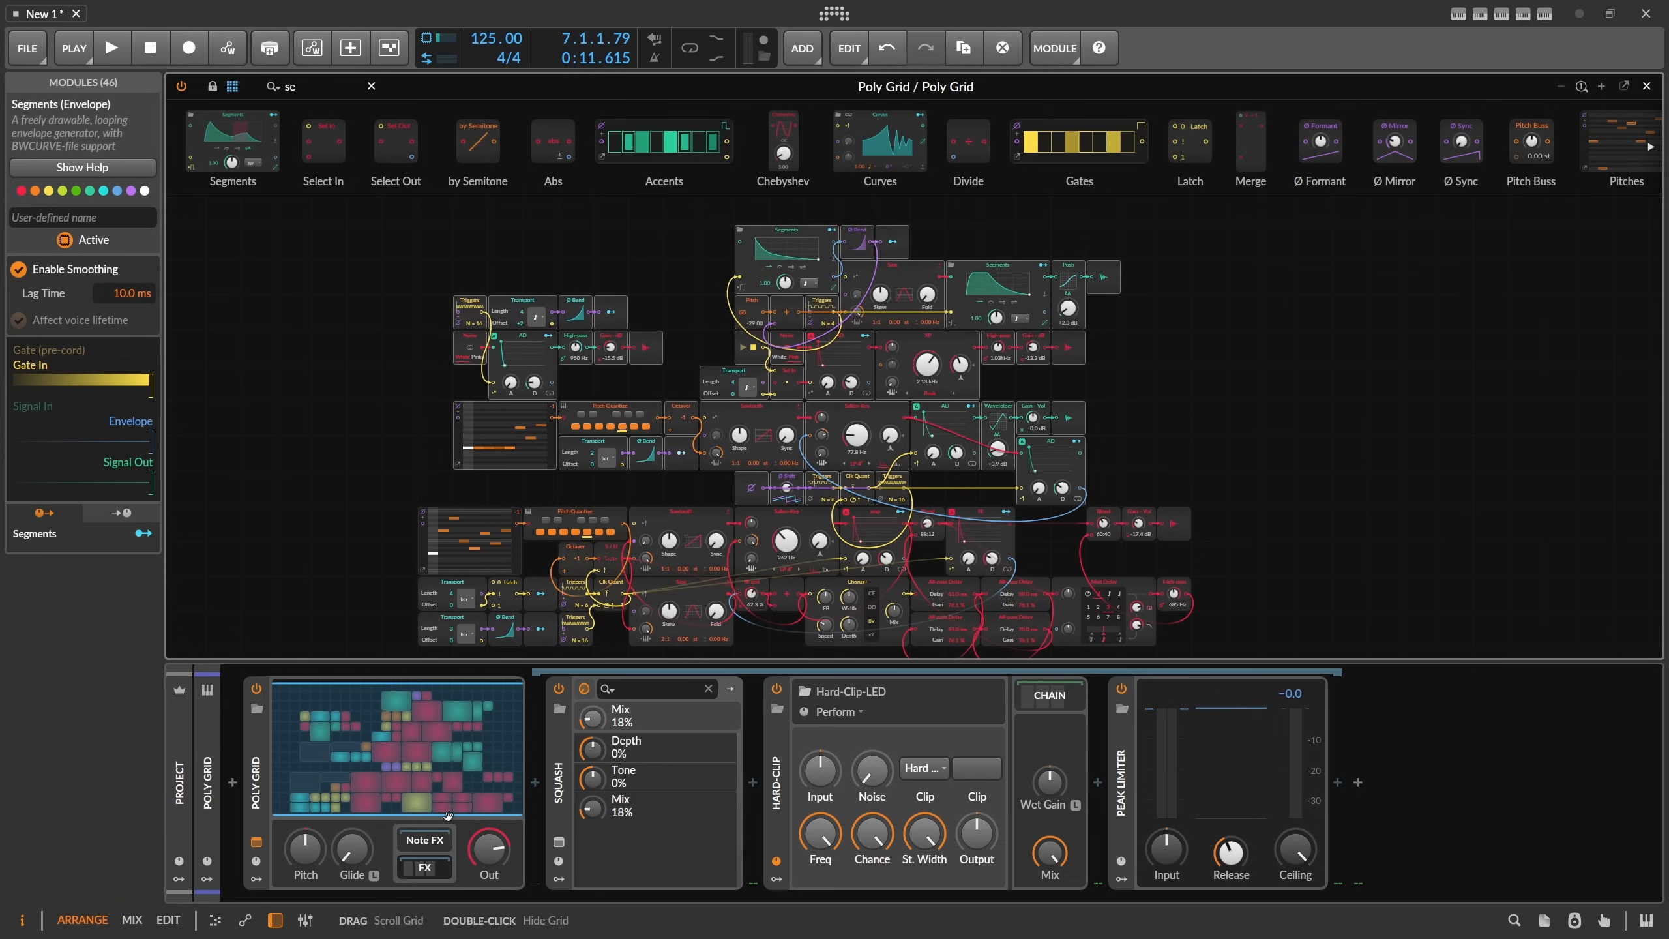
{"action": "left_click", "coordinate": [275, 920]}
{"action": "scroll", "coordinate": [584, 510], "scroll_direction": "down", "scroll_amount": 1}
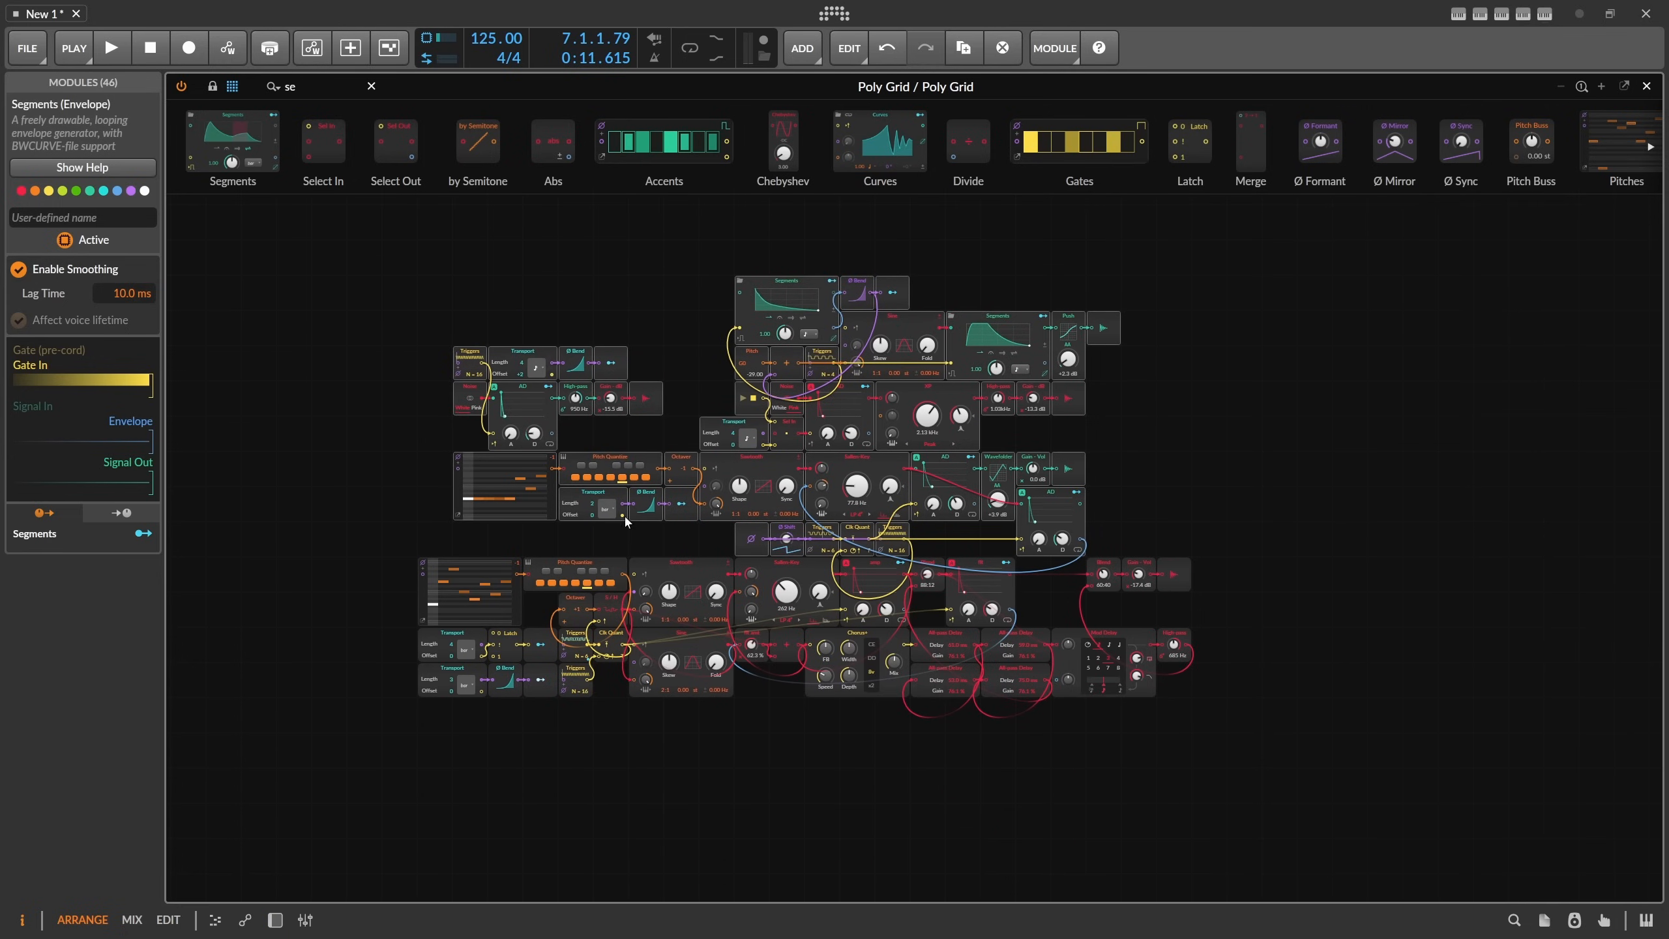
{"action": "scroll", "coordinate": [632, 532], "scroll_direction": "up", "scroll_amount": 1}
{"action": "left_click", "coordinate": [633, 290]}
{"action": "left_click_drag", "start_coordinate": [654, 302], "coordinate": [749, 366]}
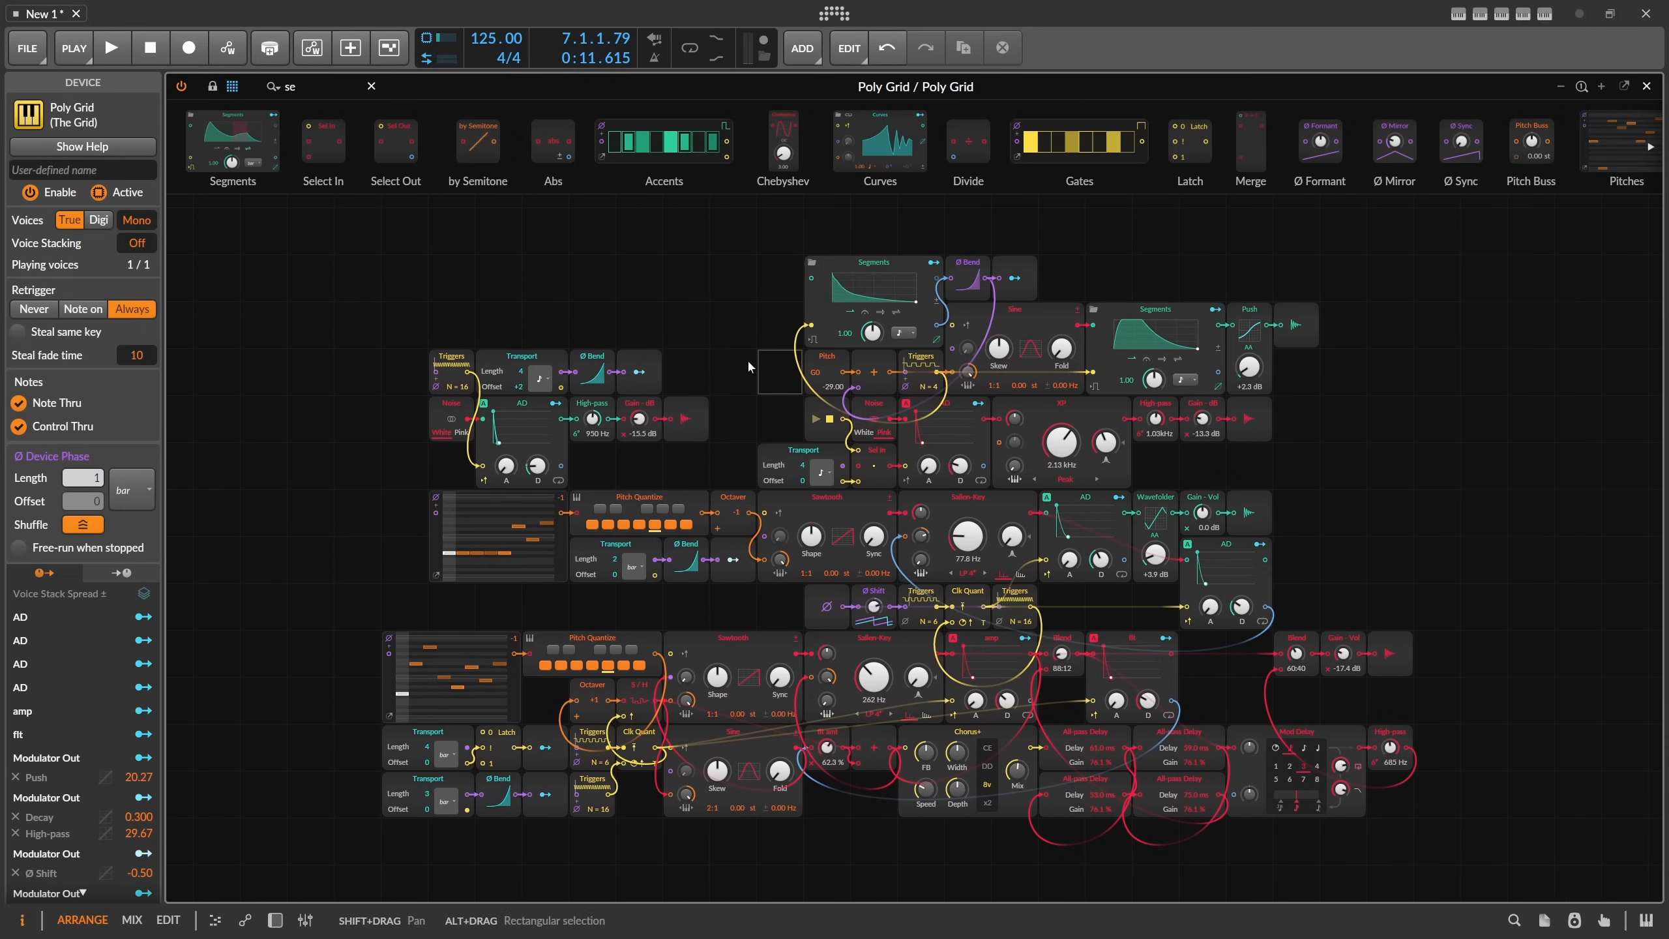
{"action": "left_click", "coordinate": [734, 374]}
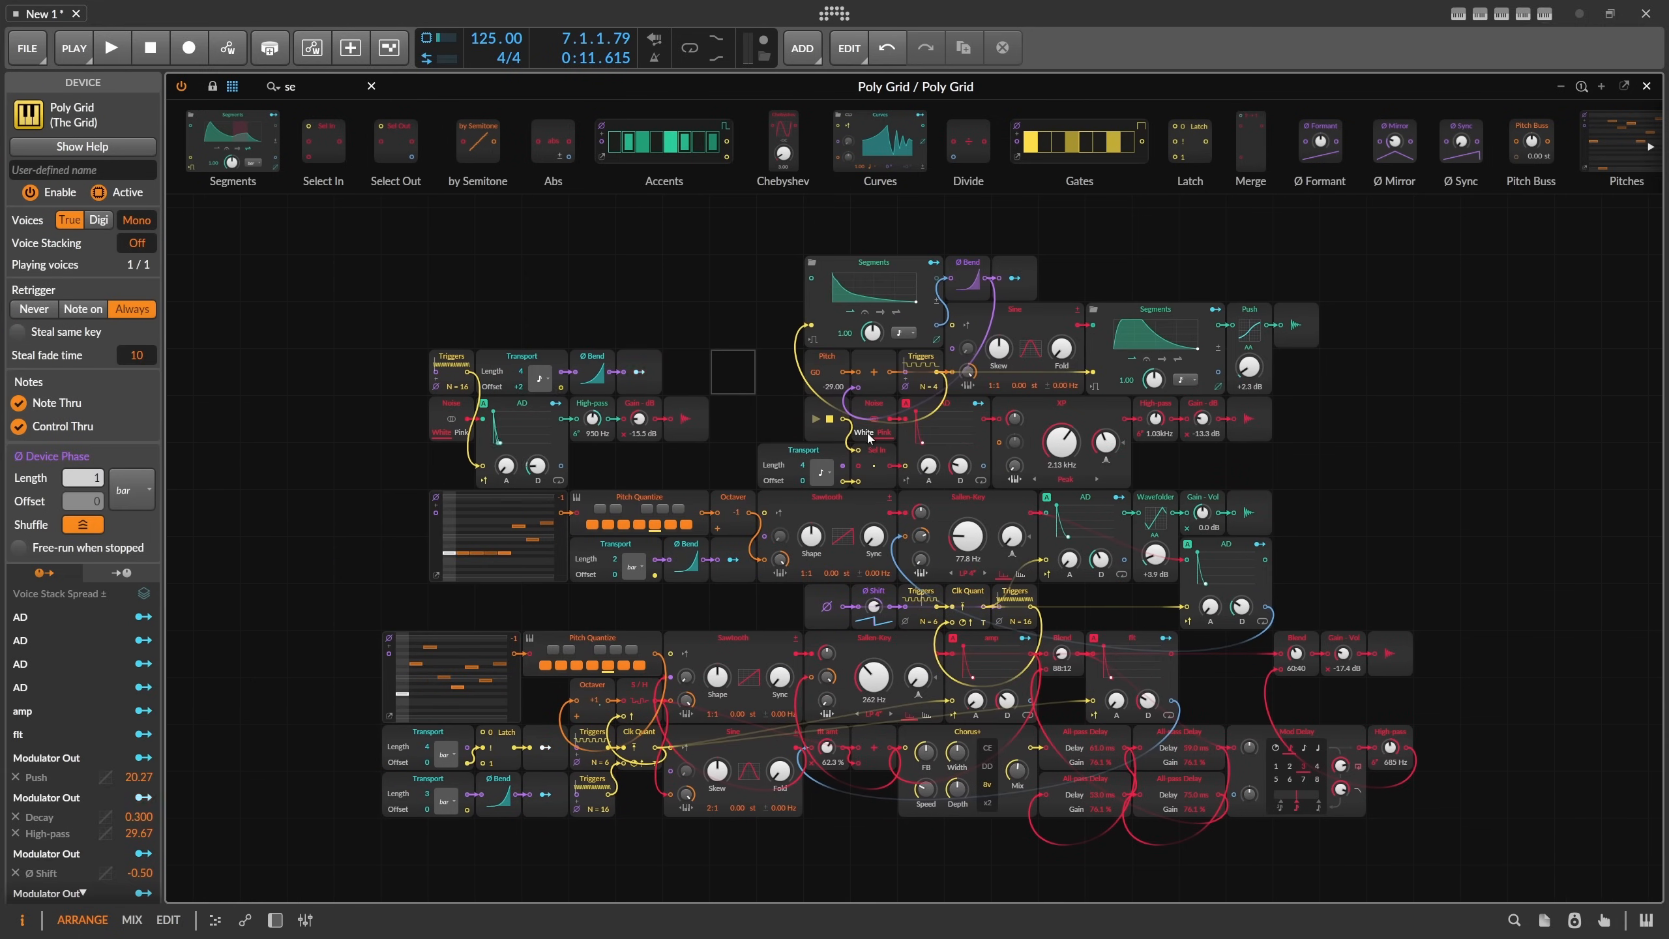
{"action": "left_click", "coordinate": [113, 51]}
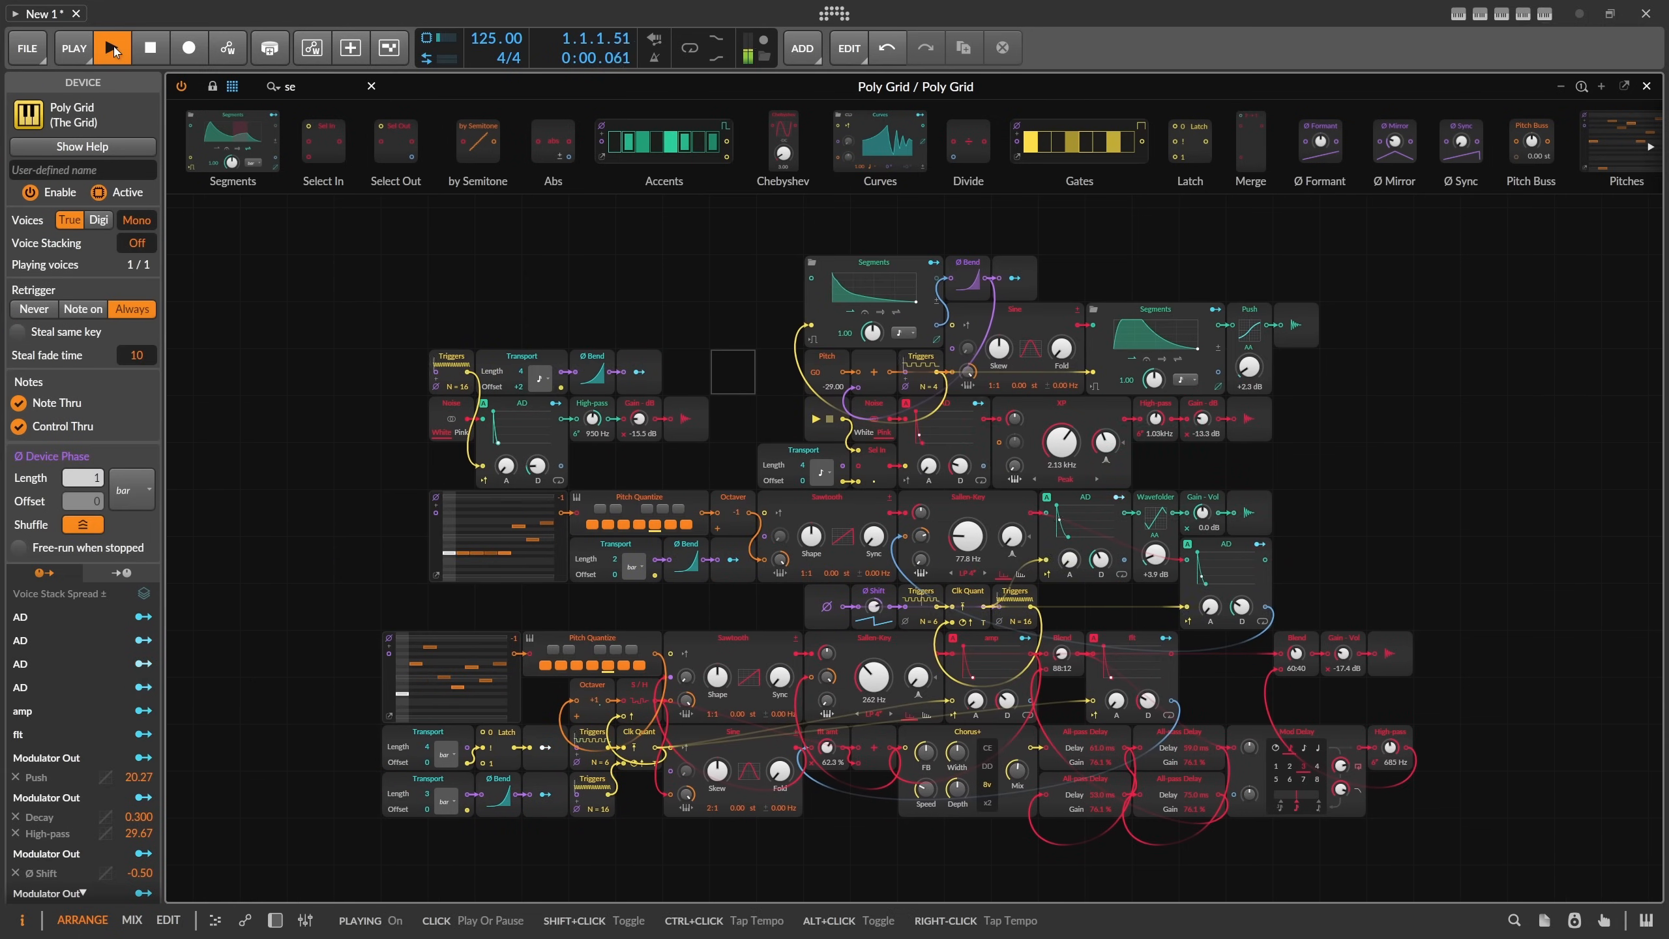
{"action": "left_click", "coordinate": [151, 53]}
Insert an Oscilloscope beside the kick's Segments, feed its second signal input from the 930 Hz noise chain's Gain, and test it in playback.
{"action": "left_click_drag", "start_coordinate": [726, 472], "coordinate": [569, 397]}
{"action": "left_click", "coordinate": [263, 86]}
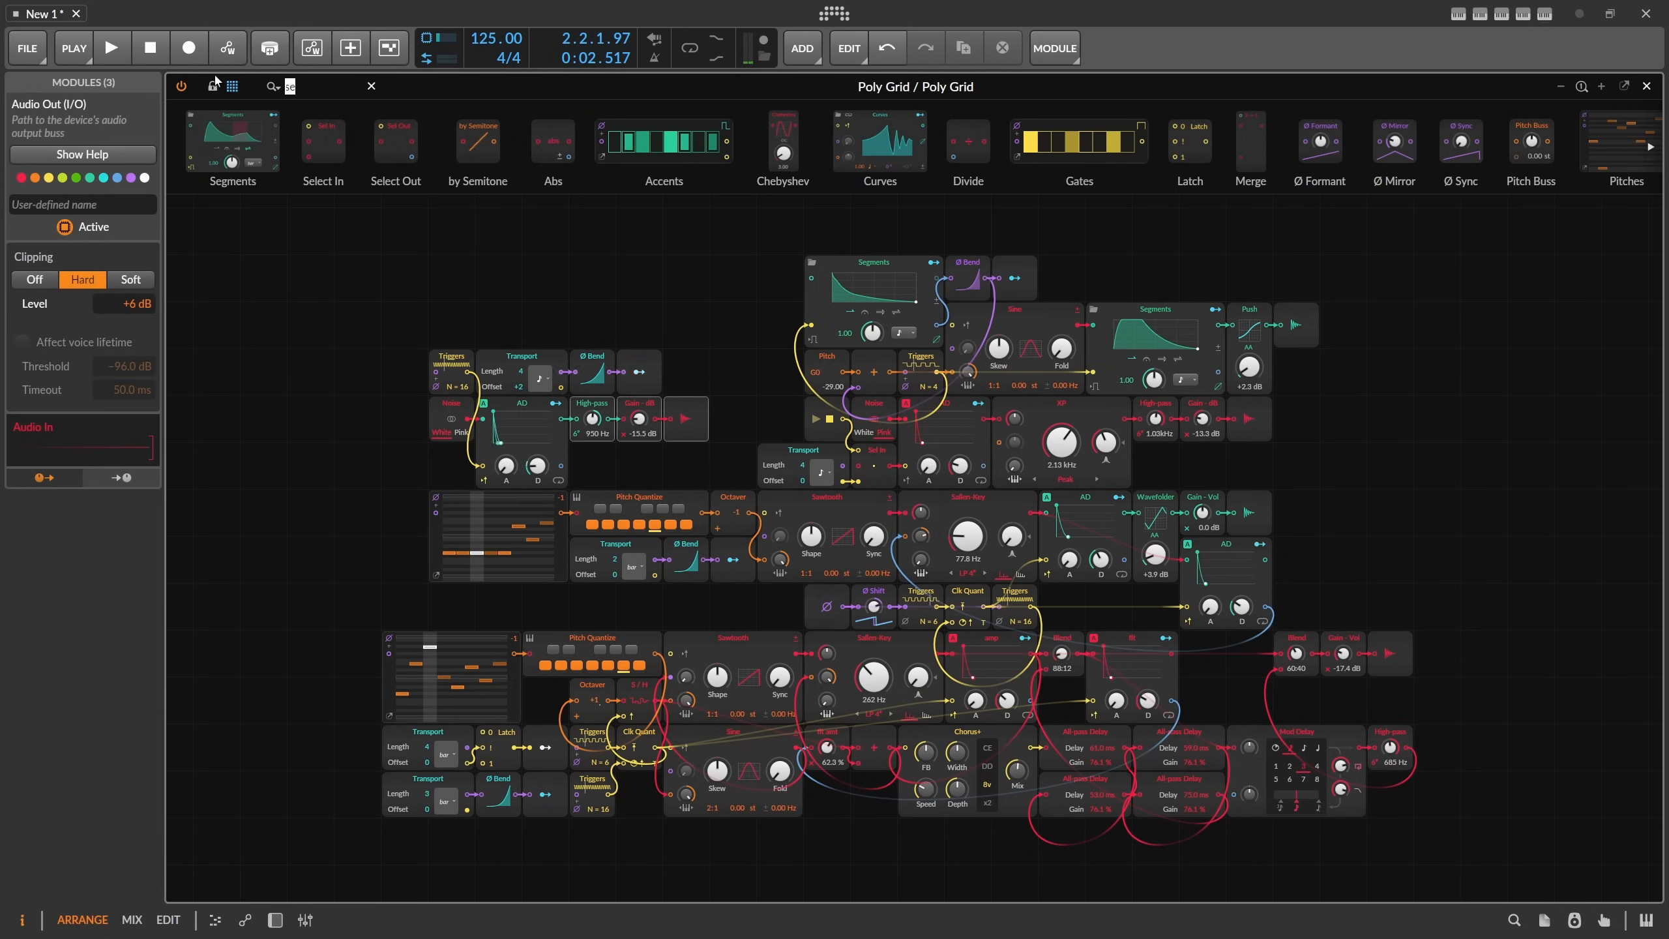
{"action": "type", "text": "osc"}
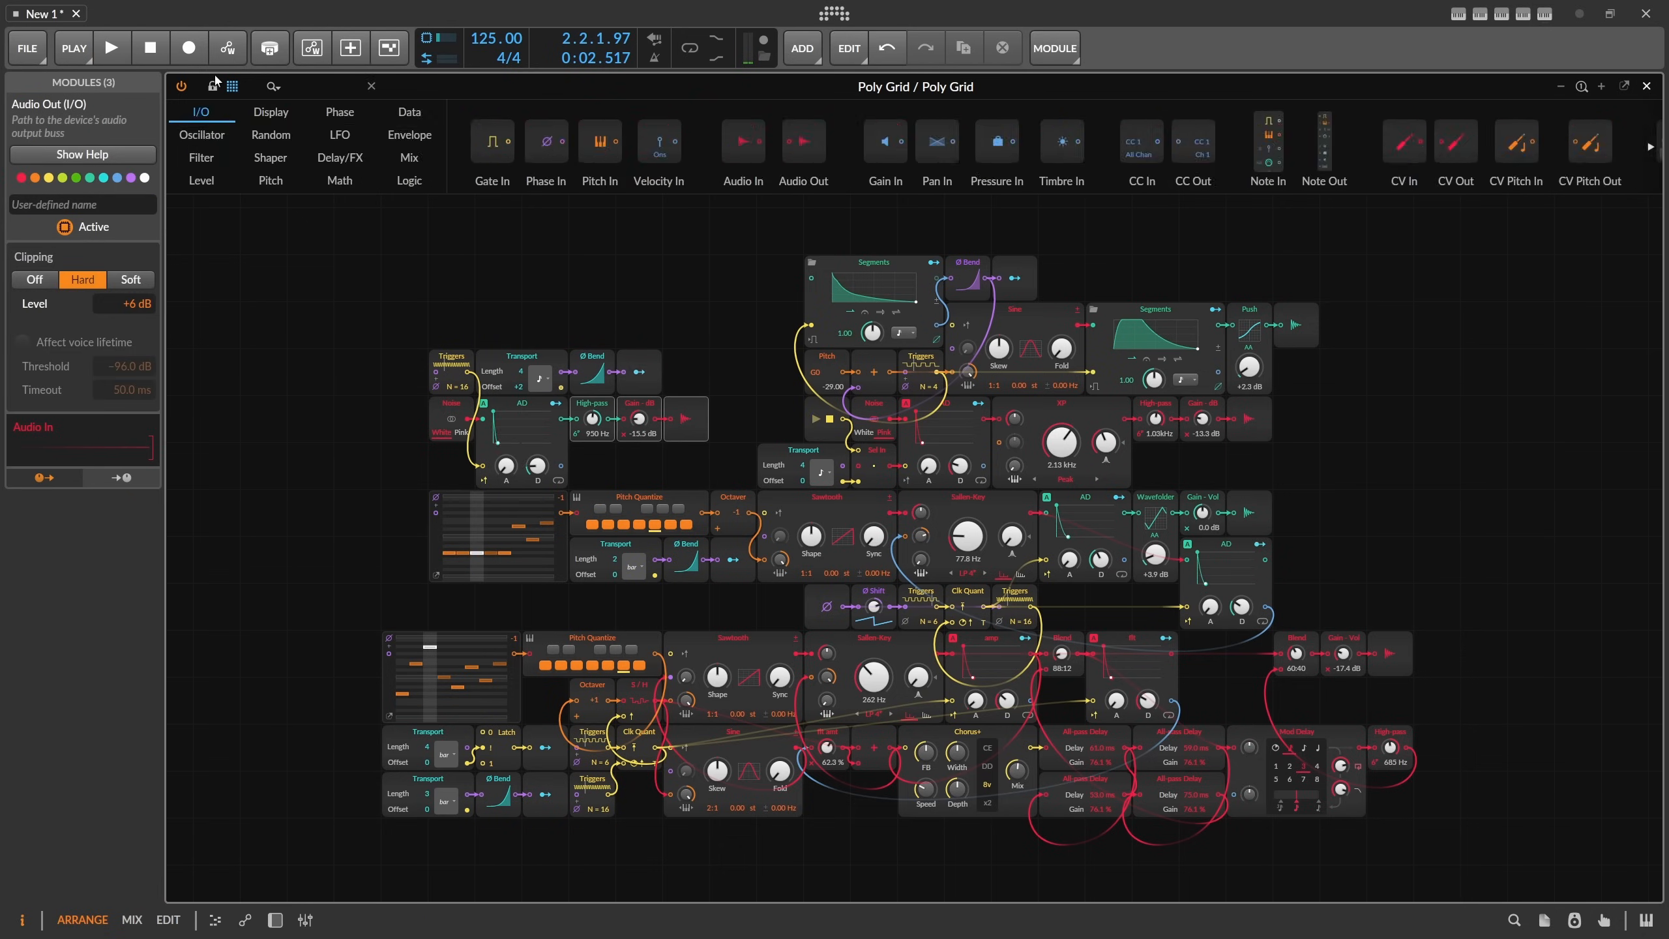
{"action": "left_click_drag", "start_coordinate": [220, 141], "coordinate": [756, 300]}
{"action": "left_click_drag", "start_coordinate": [740, 363], "coordinate": [717, 325]}
{"action": "key", "text": "space"}
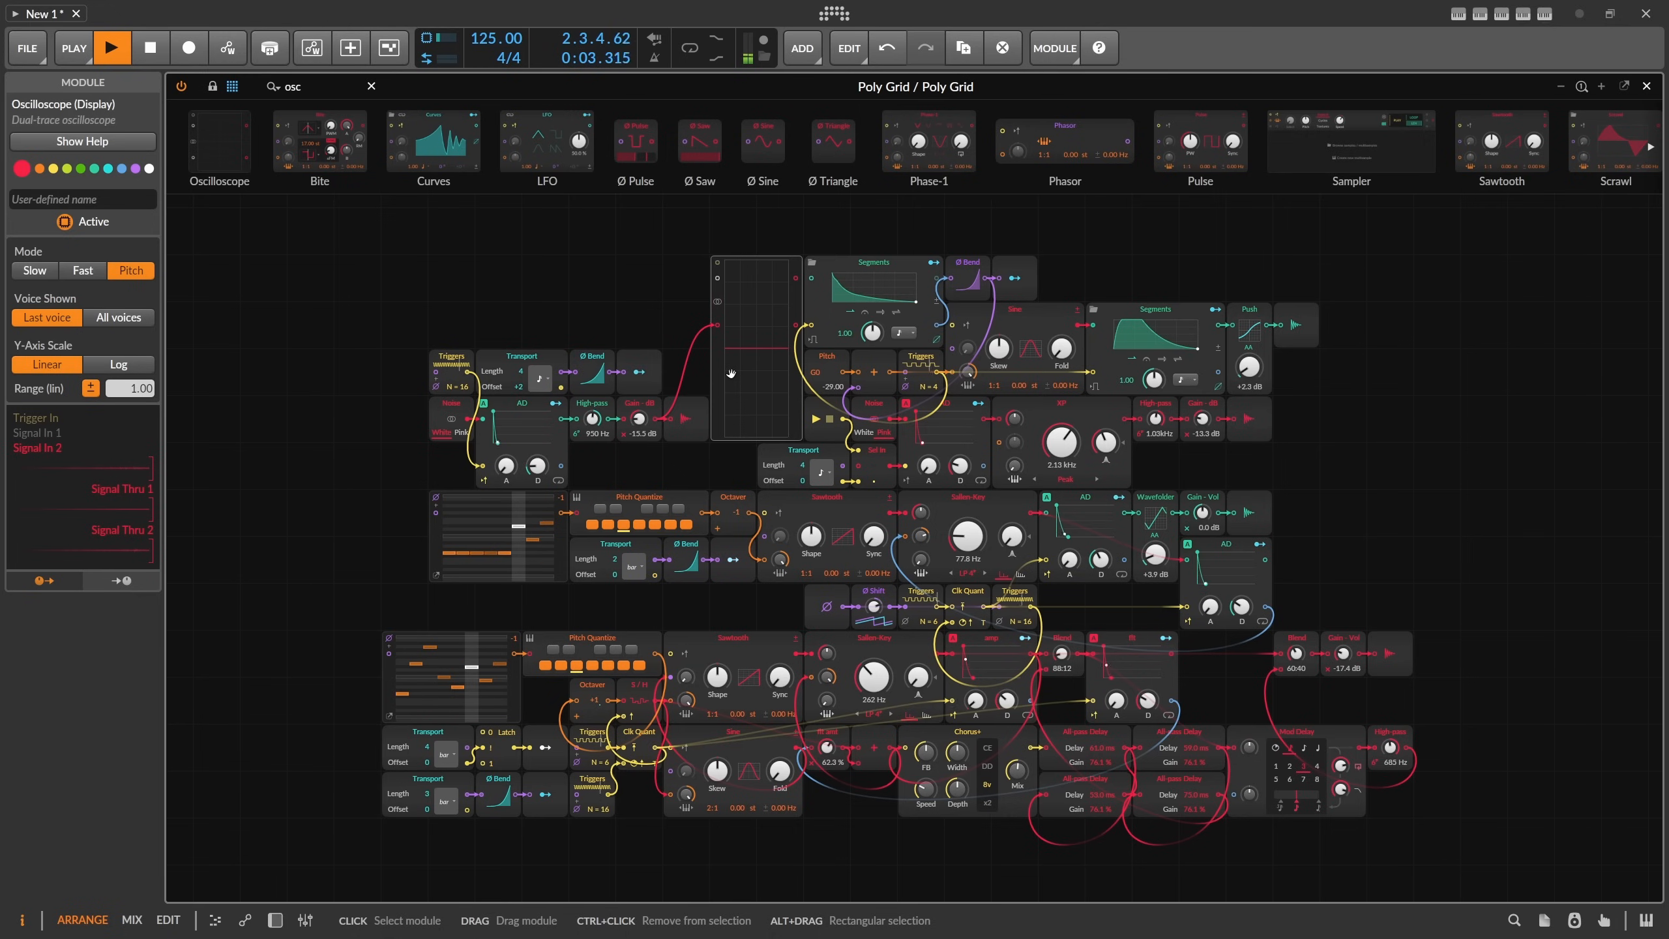
{"action": "key", "text": "space"}
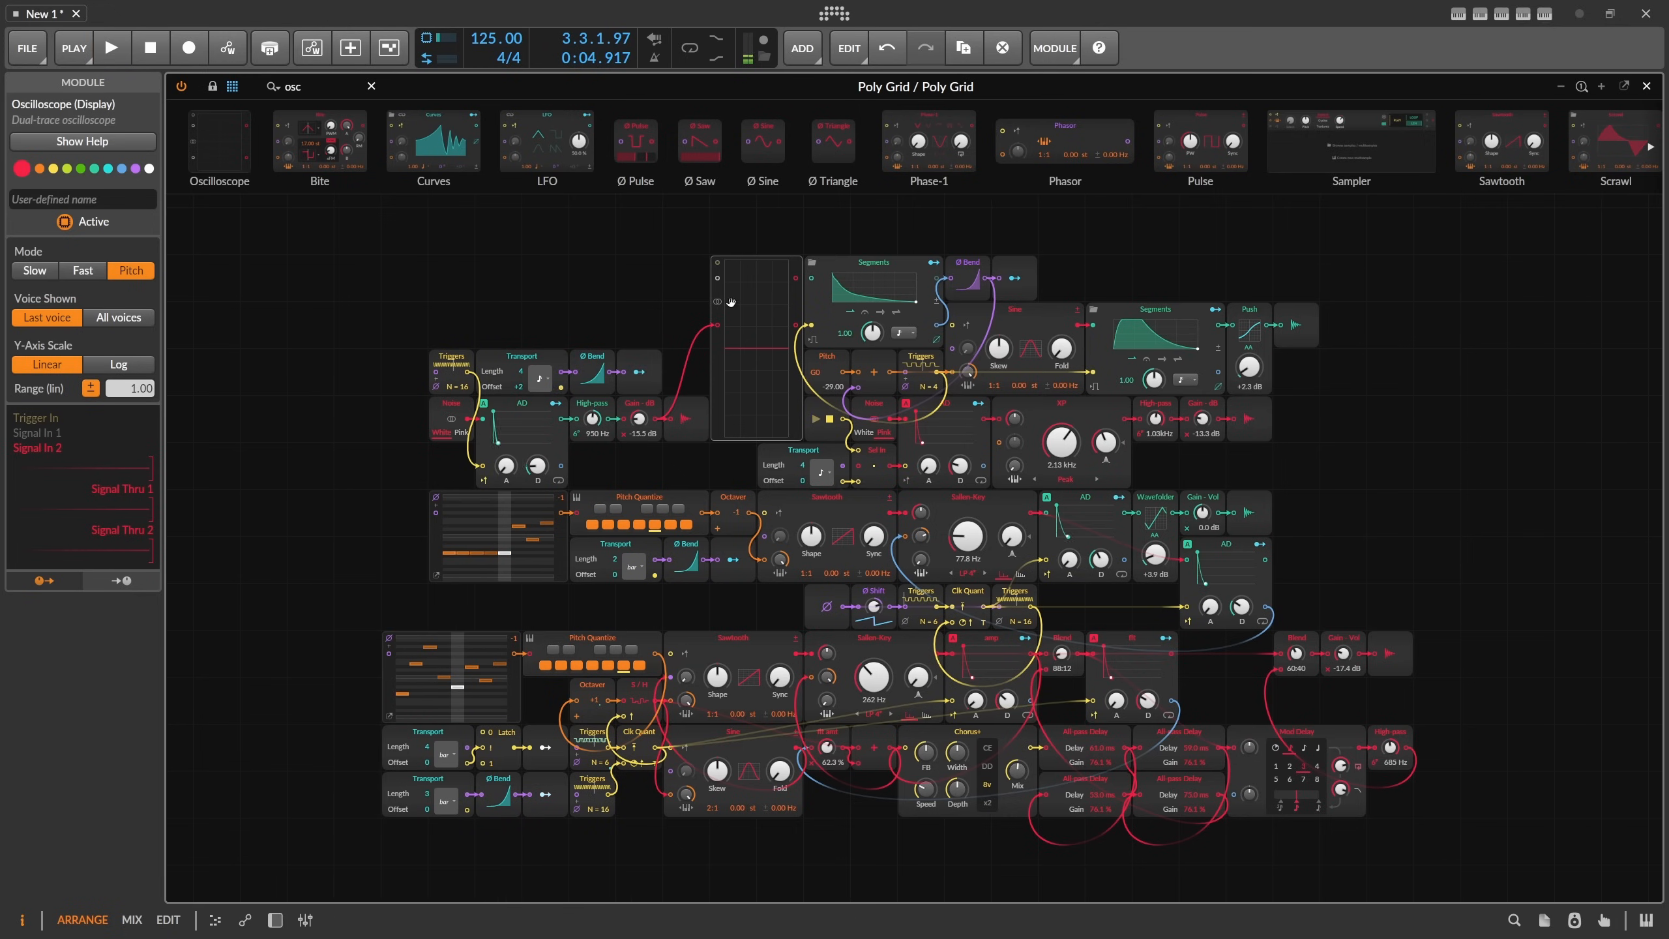
Set the Oscilloscope to Fast mode and trigger it from the noise chain's N = 16 Triggers module with playback running.
{"action": "left_click", "coordinate": [83, 271]}
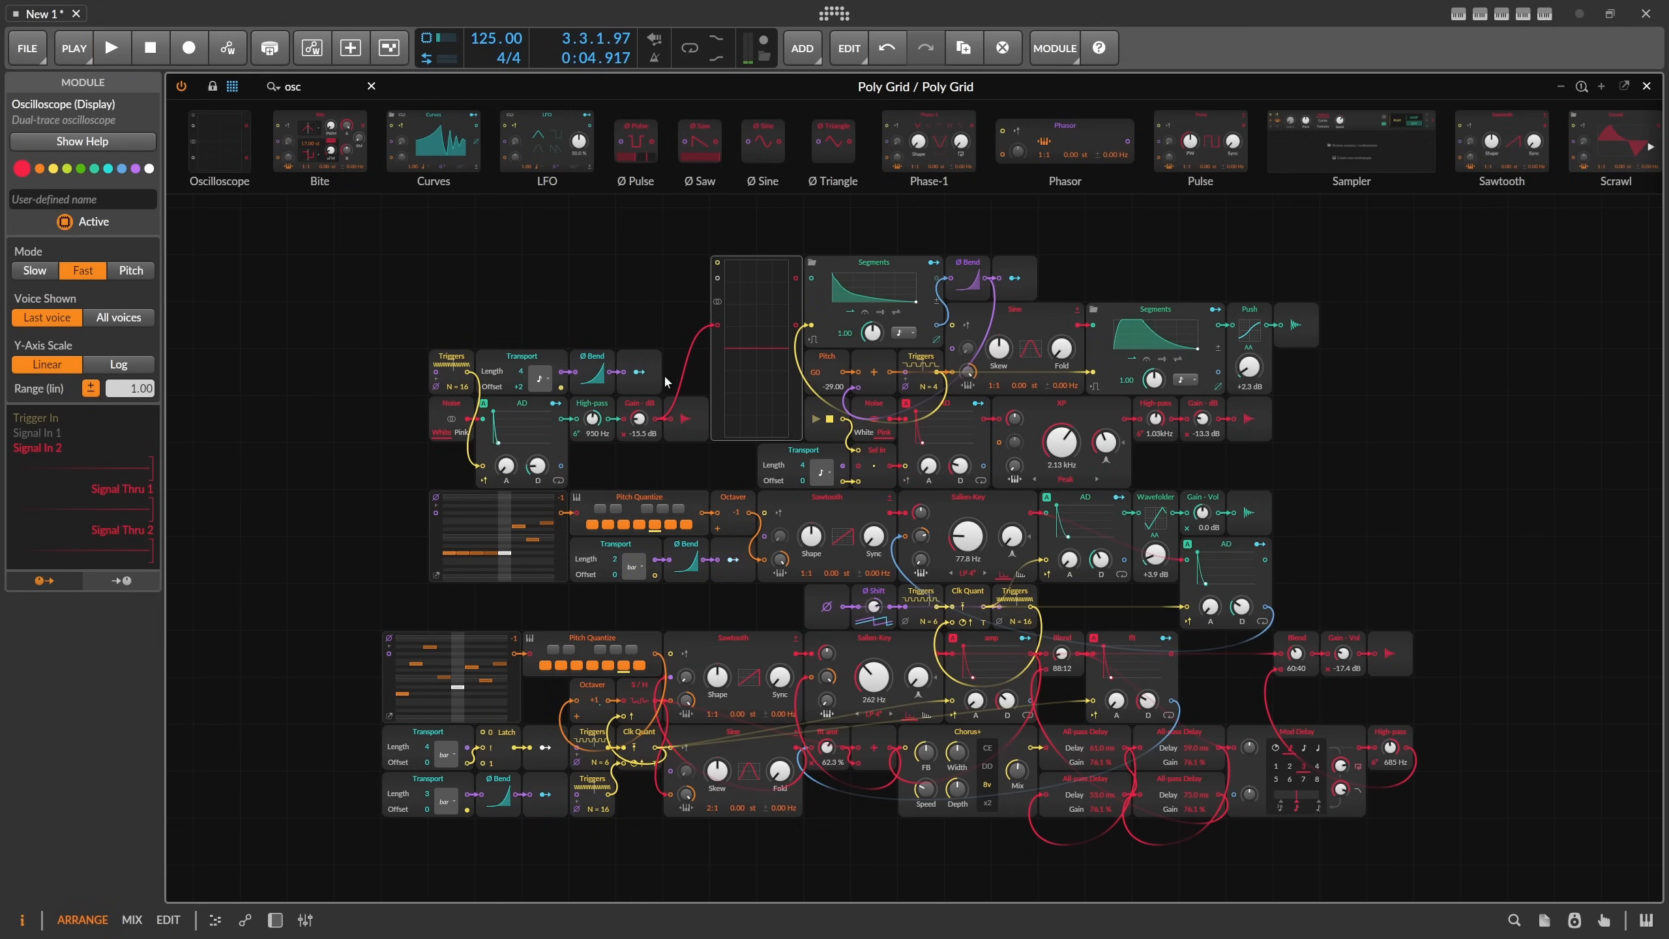
{"action": "key", "text": "space"}
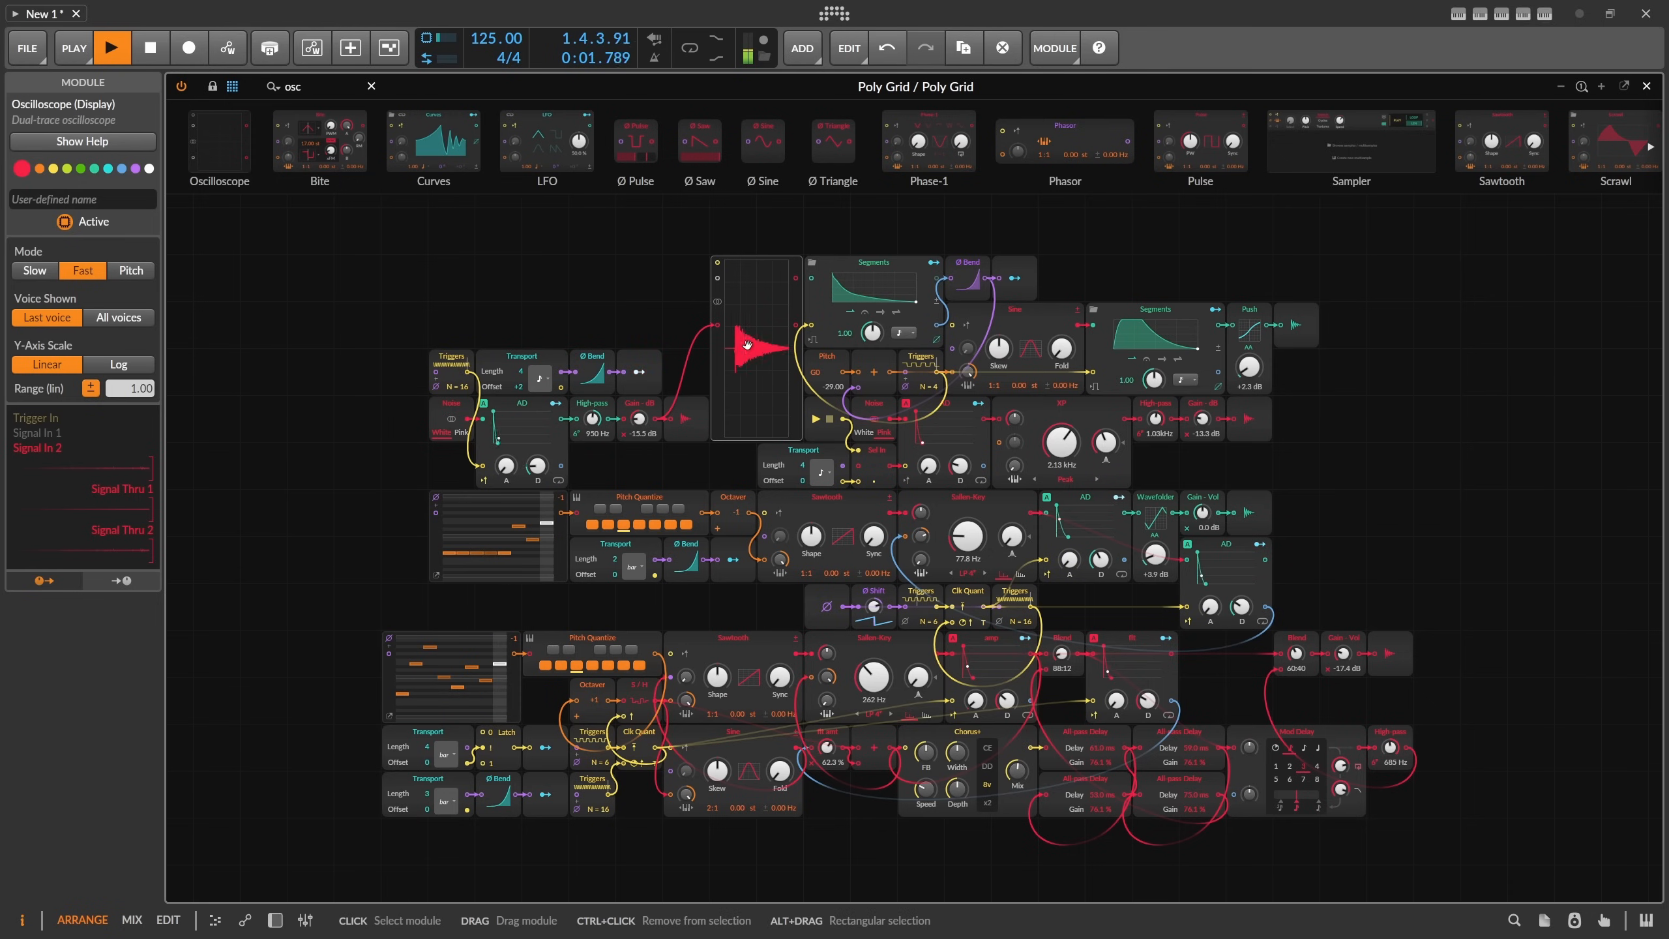
{"action": "key", "text": "space"}
{"action": "mouse_move", "coordinate": [469, 372]}
{"action": "left_mouse_down"}
{"action": "mouse_move", "coordinate": [676, 299]}
{"action": "mouse_move", "coordinate": [718, 263]}
{"action": "left_mouse_up"}
{"action": "key", "text": "space"}
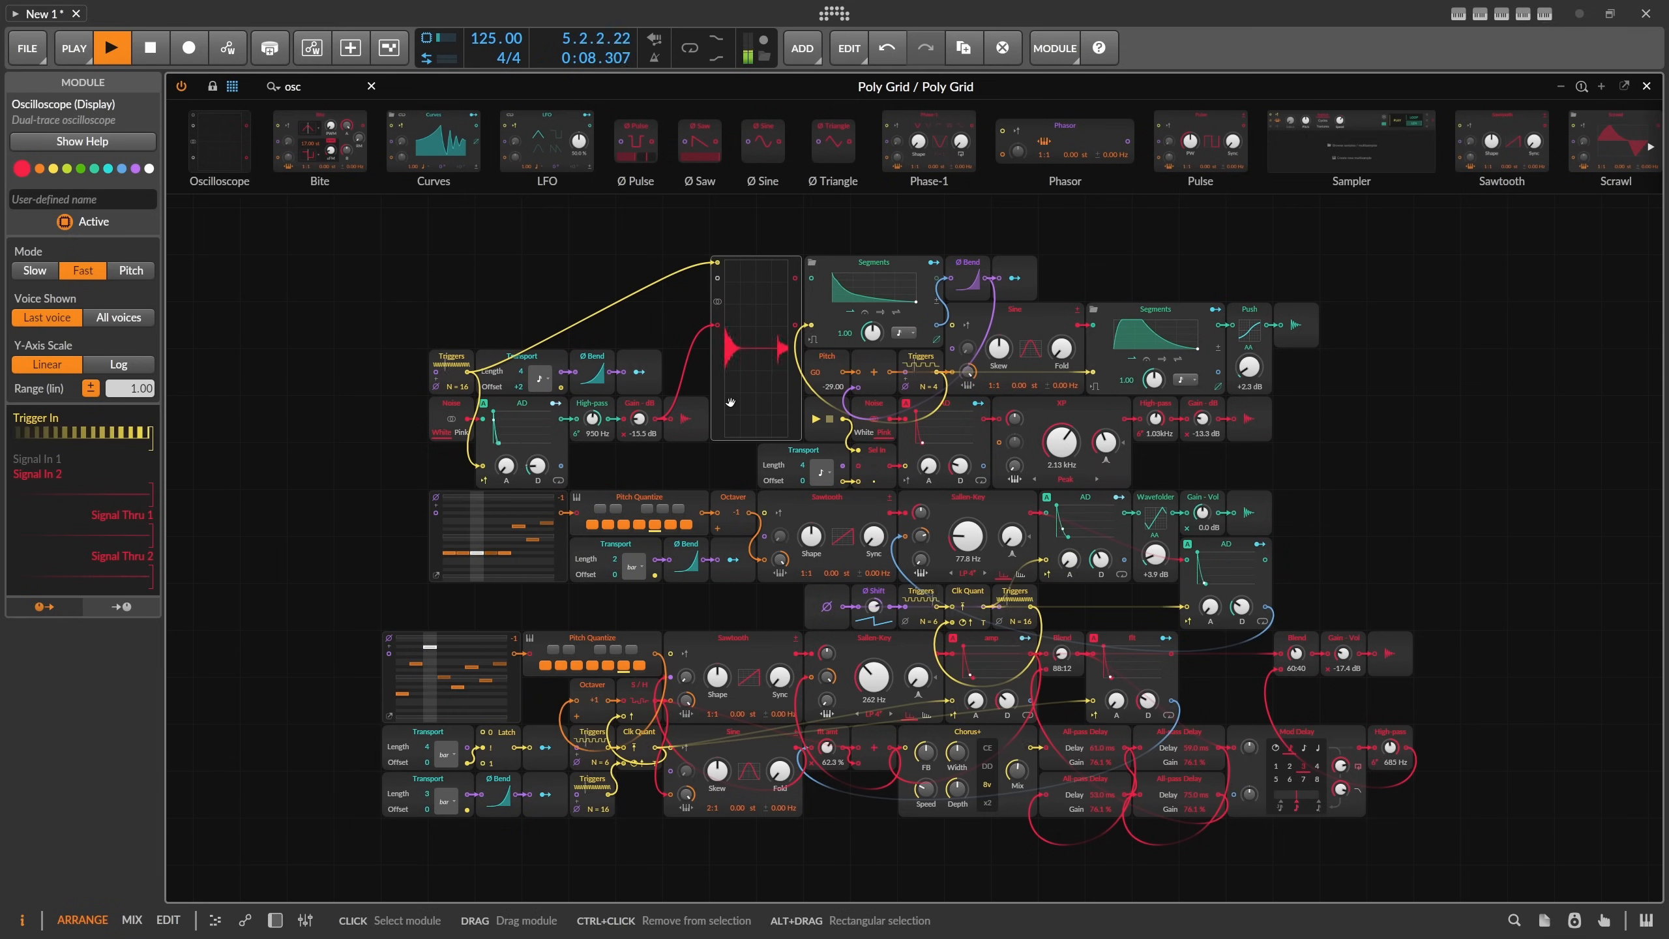
Show the device chain to set the Poly Grid output level to −∞ dB during playback, and hide the chain again.
{"action": "scroll", "coordinate": [720, 392], "scroll_direction": "down", "scroll_amount": 2}
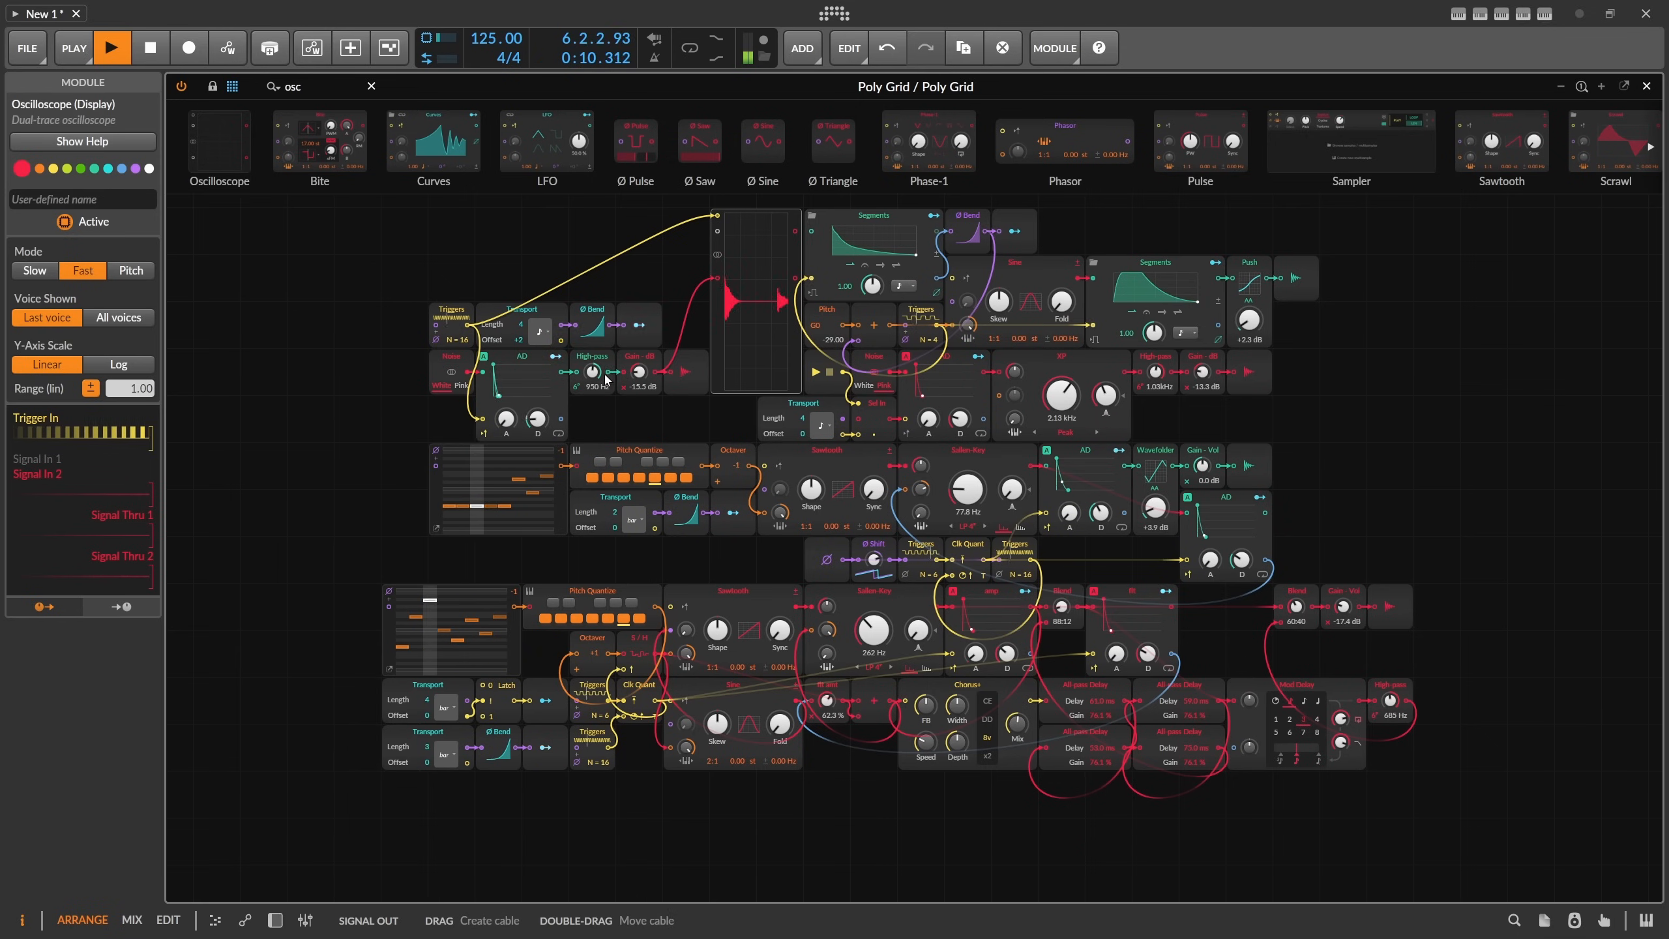
{"action": "key", "text": "d"}
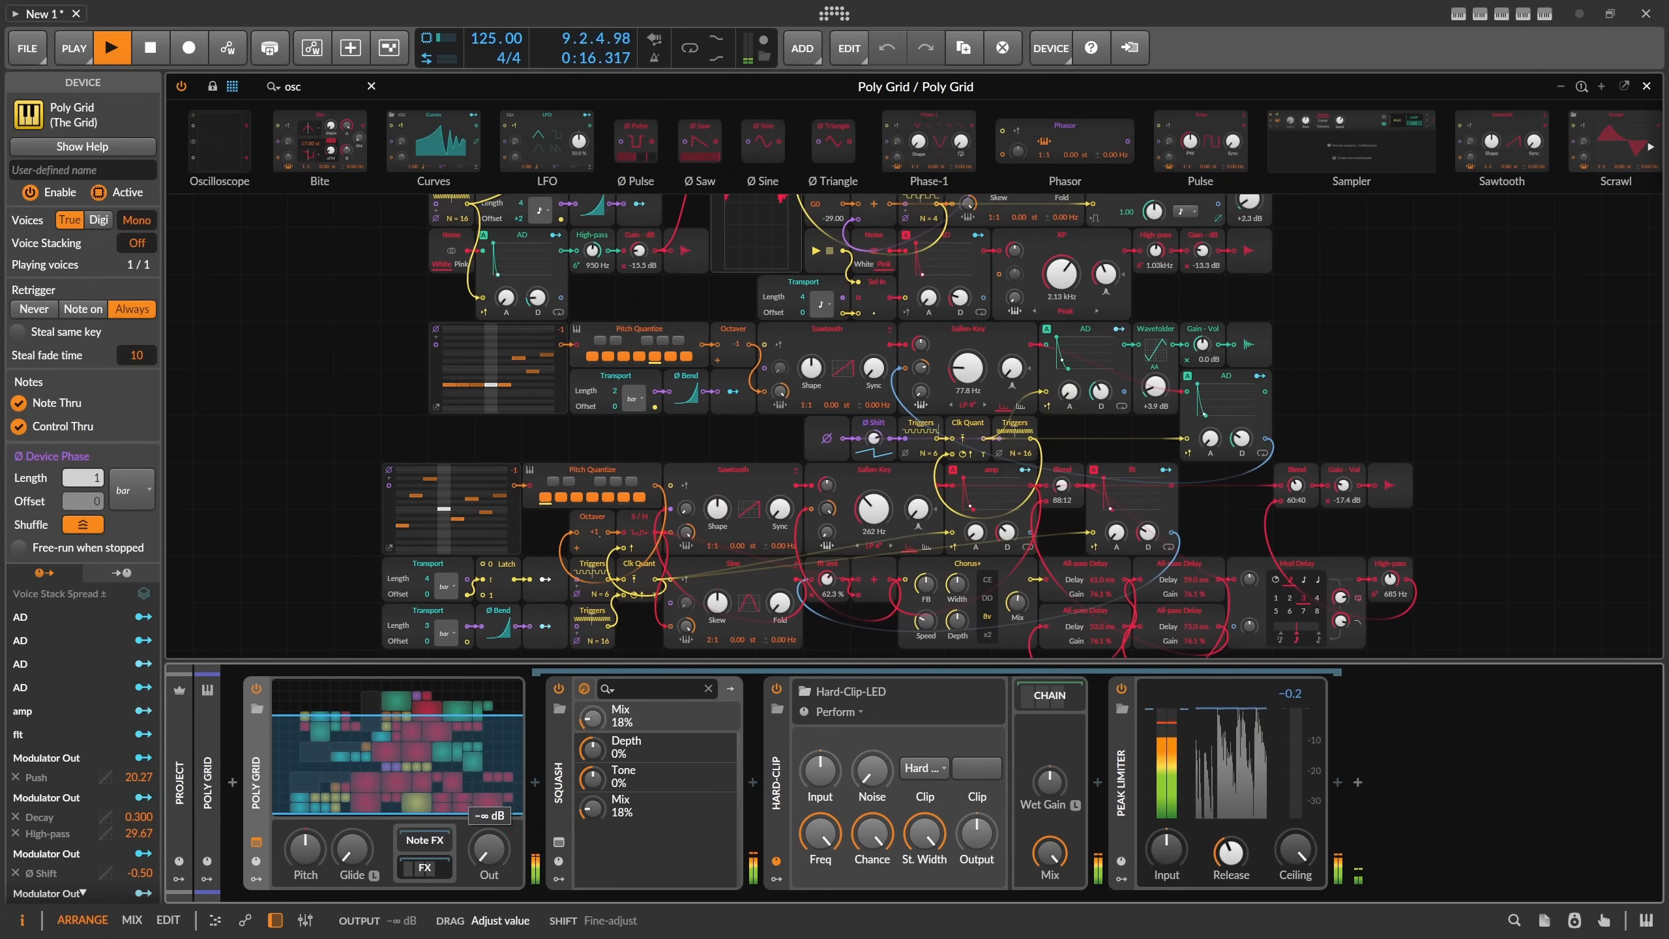
{"action": "key", "text": "d"}
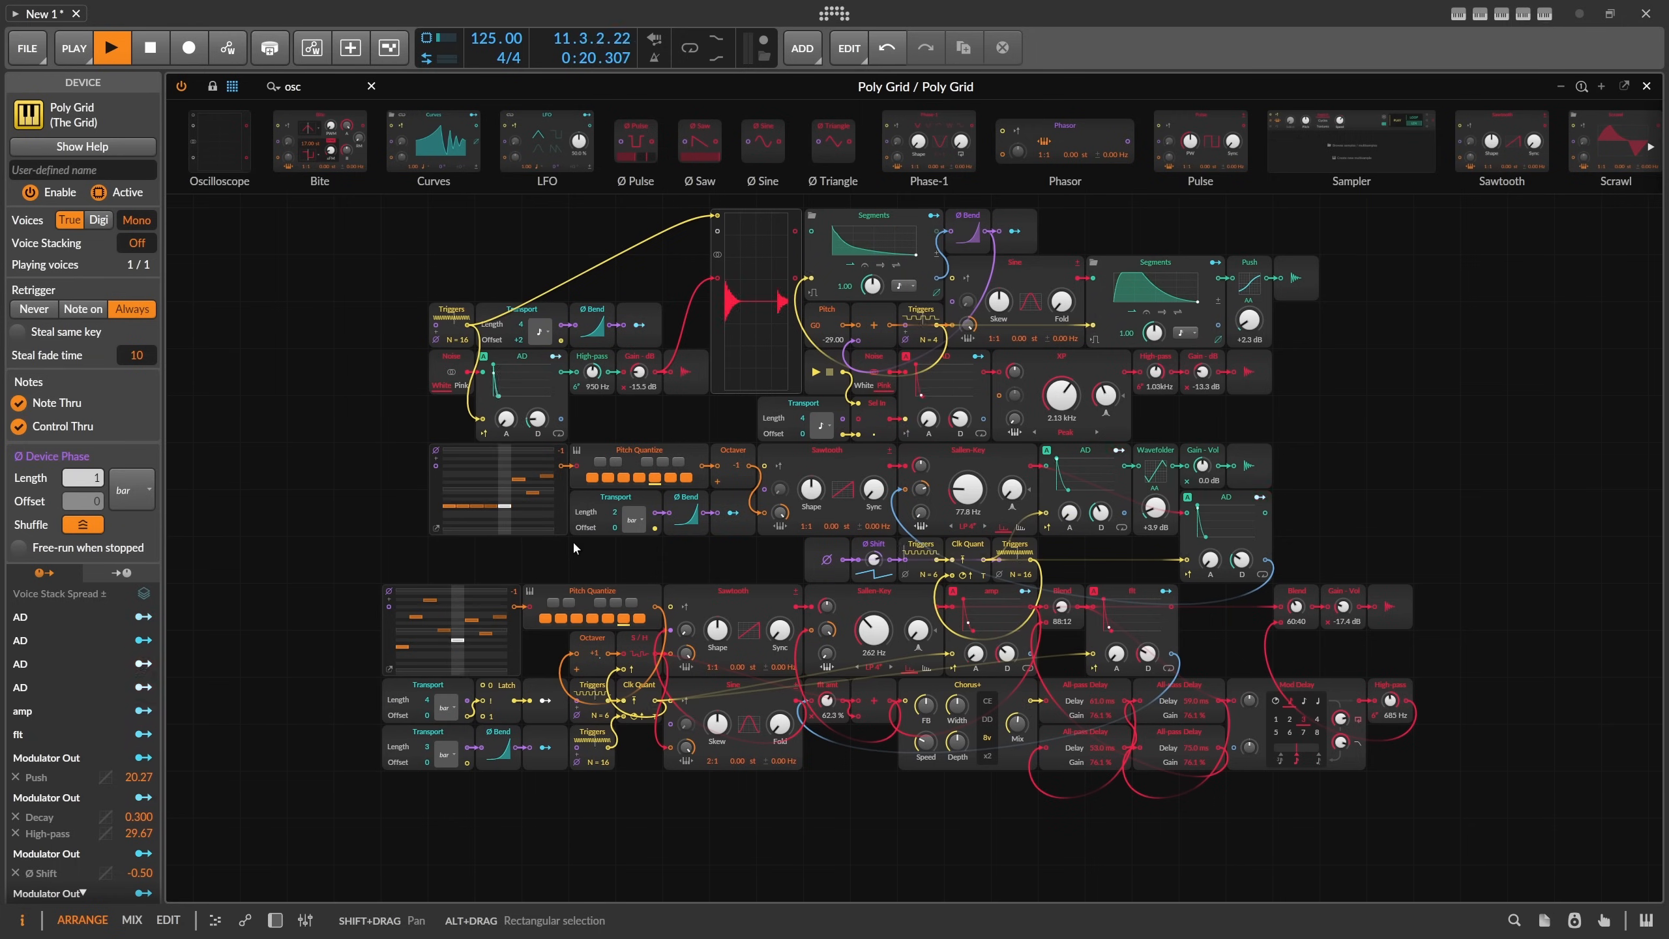
{"action": "scroll", "coordinate": [668, 553], "scroll_direction": "up", "scroll_amount": 2}
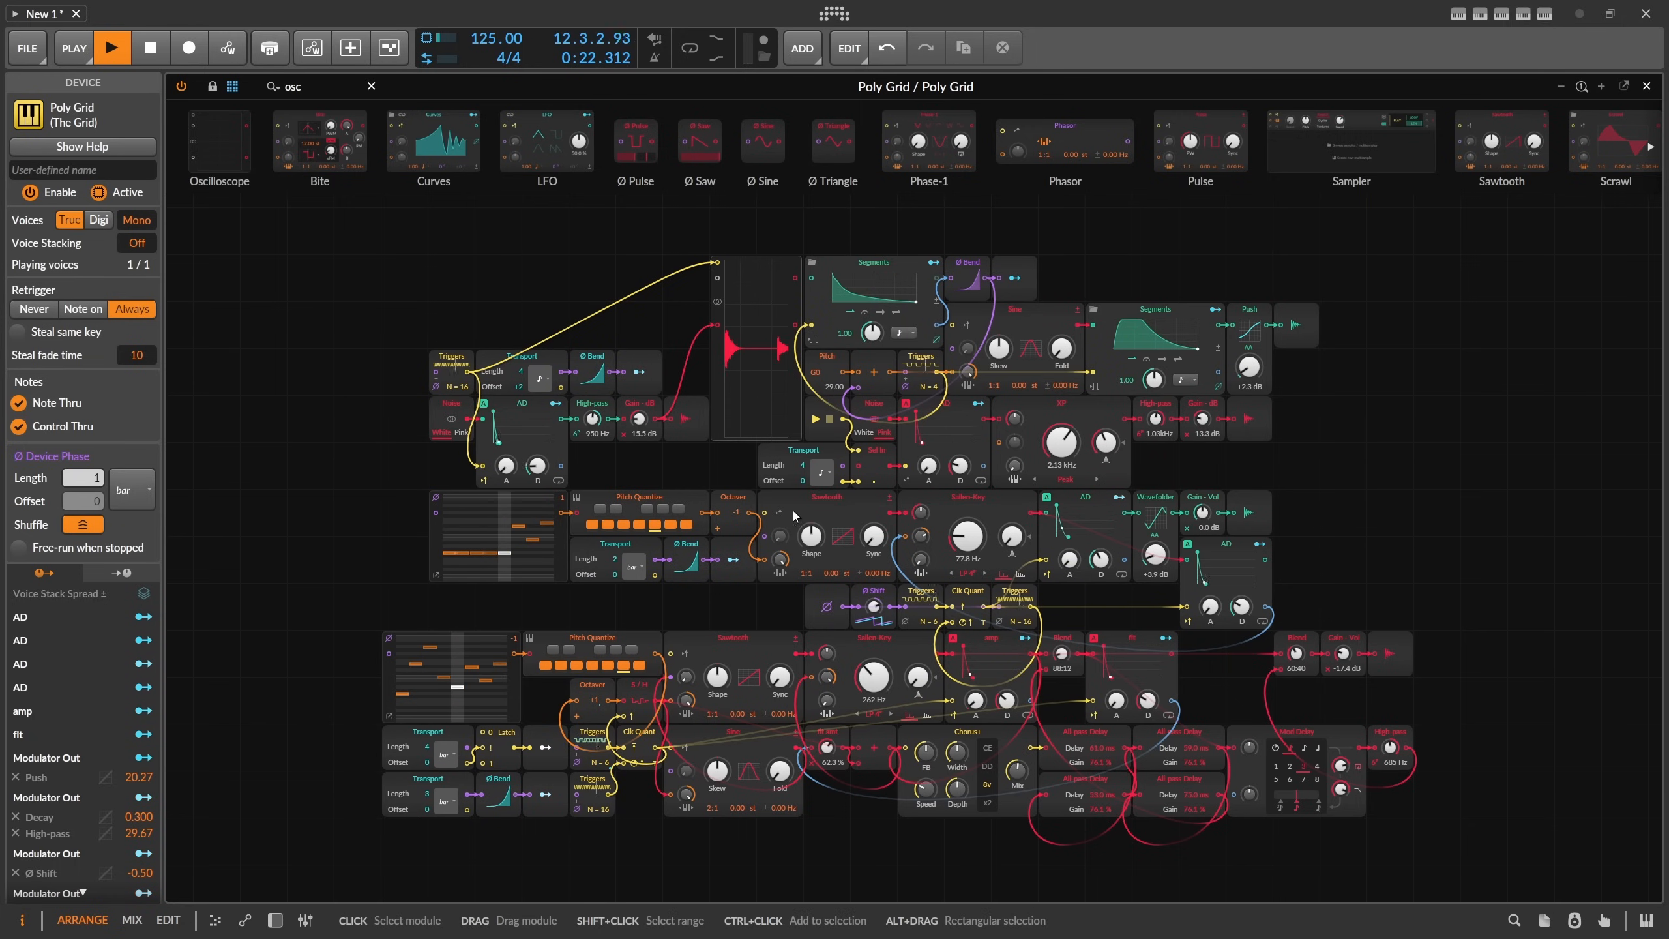